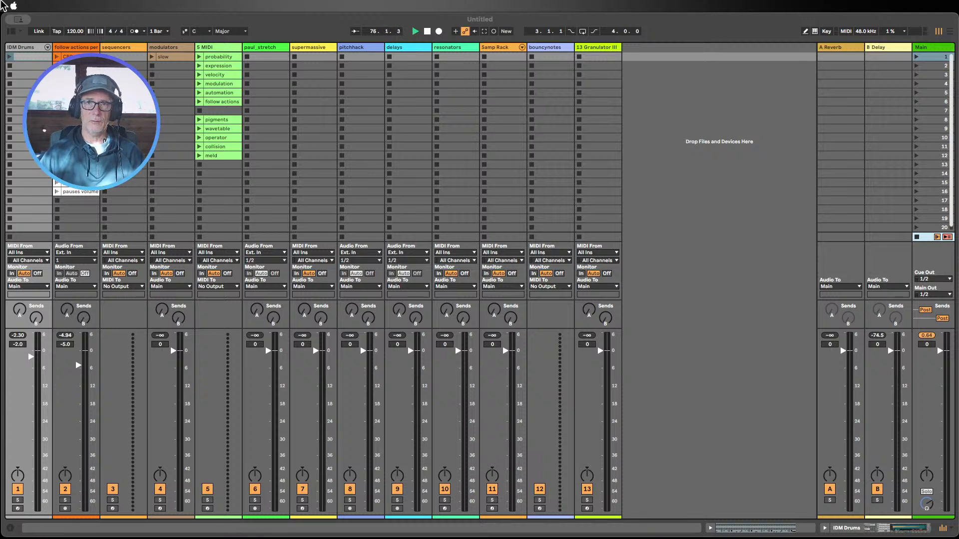
Reset the peak level indicator of the Main track
{"action": "left_click", "coordinate": [754, 216]}
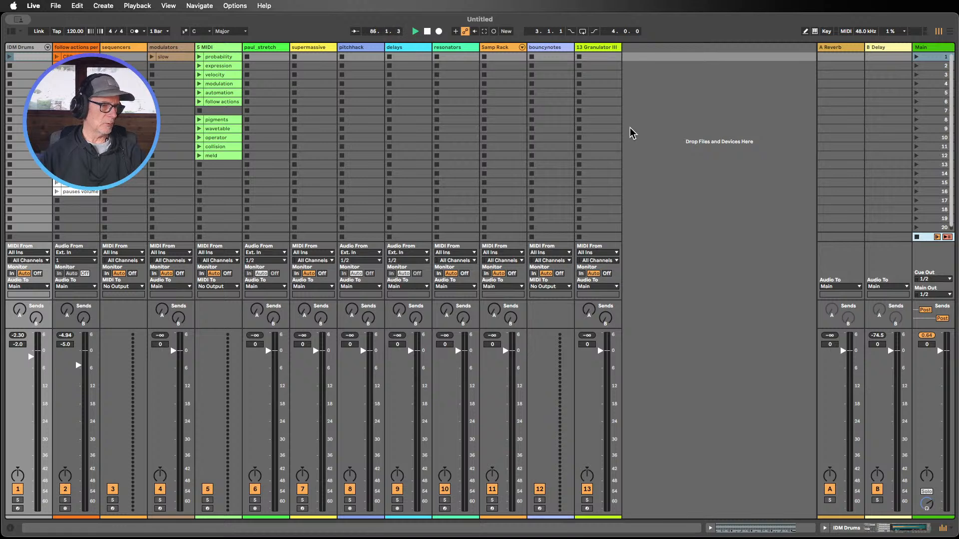
{"action": "left_click", "coordinate": [711, 95]}
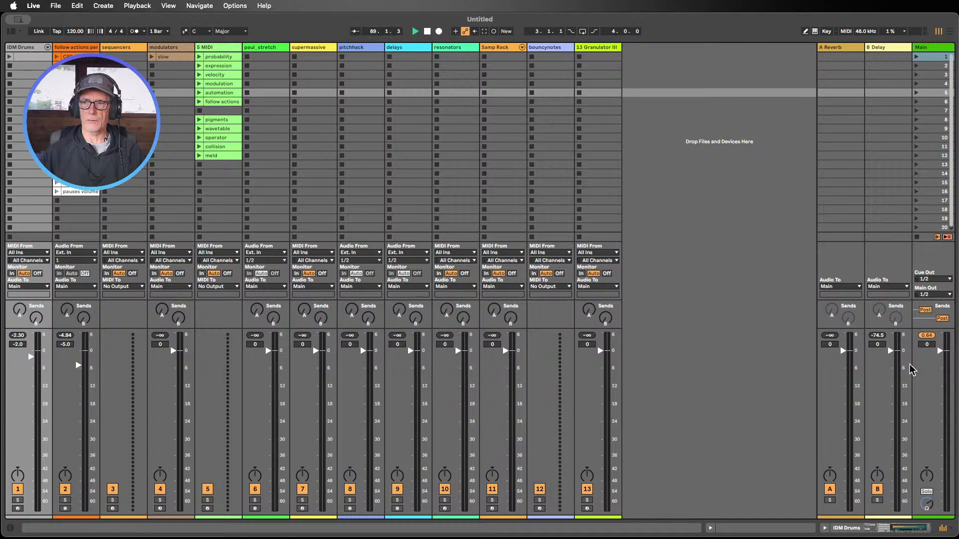
{"action": "left_click", "coordinate": [927, 336]}
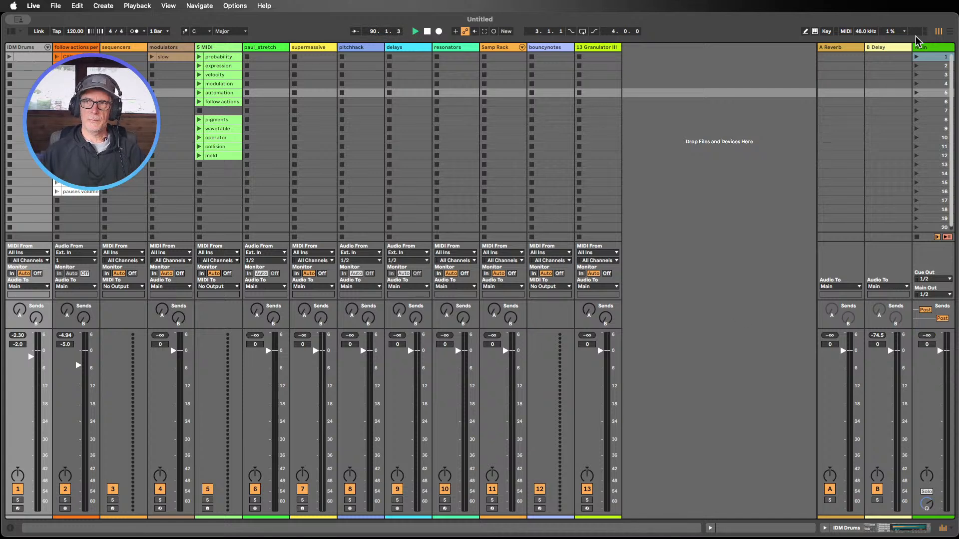
Add a Limiter from the Audio Effects library to the Main track's device chain and hide the device view
{"action": "double_click", "coordinate": [926, 48]}
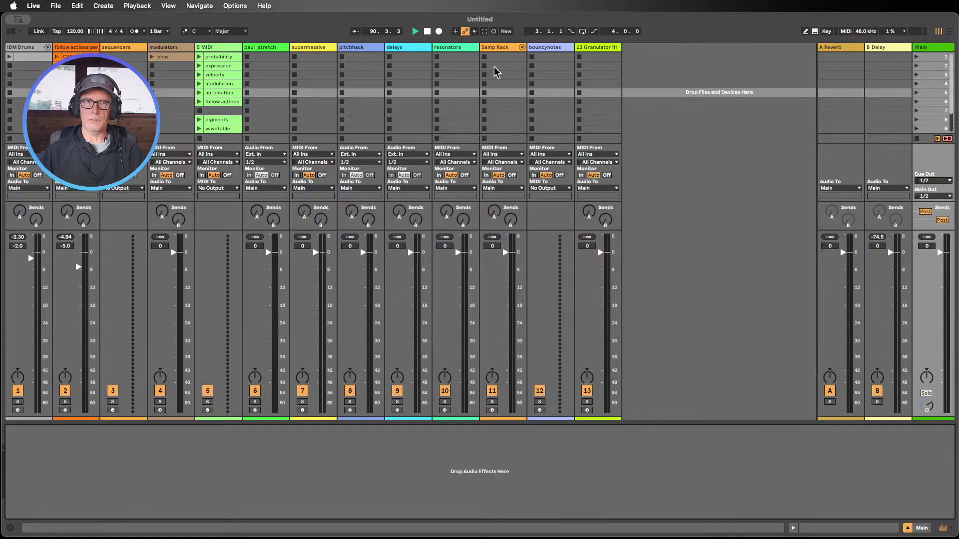
{"action": "left_click", "coordinate": [11, 31]}
{"action": "left_click", "coordinate": [38, 173]}
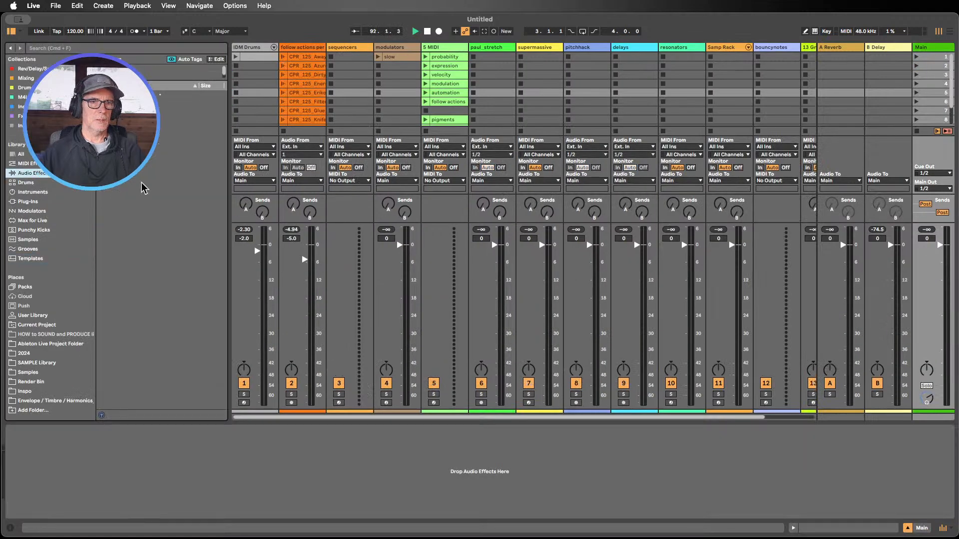
{"action": "scroll", "coordinate": [188, 205], "scroll_direction": "down", "scroll_amount": 7}
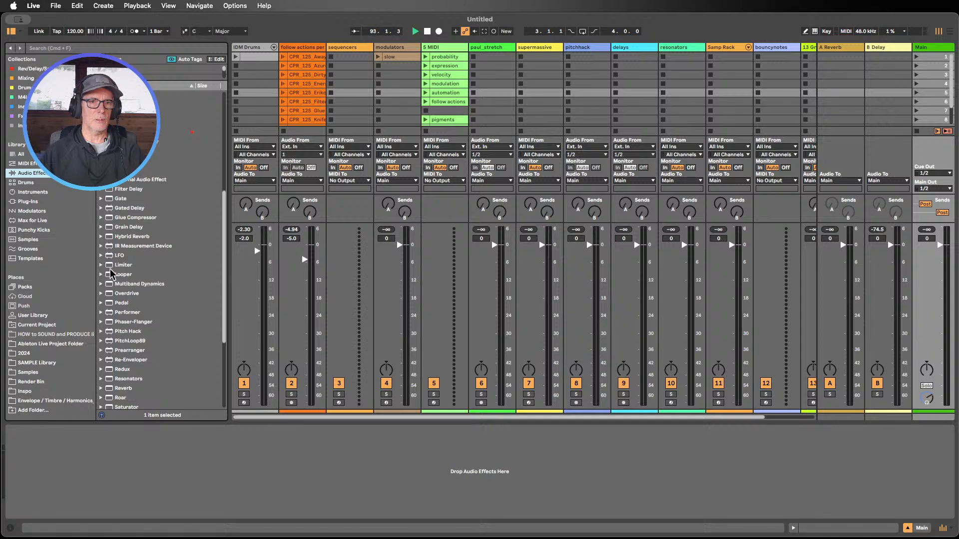
{"action": "left_click_drag", "start_coordinate": [123, 264], "coordinate": [208, 448]}
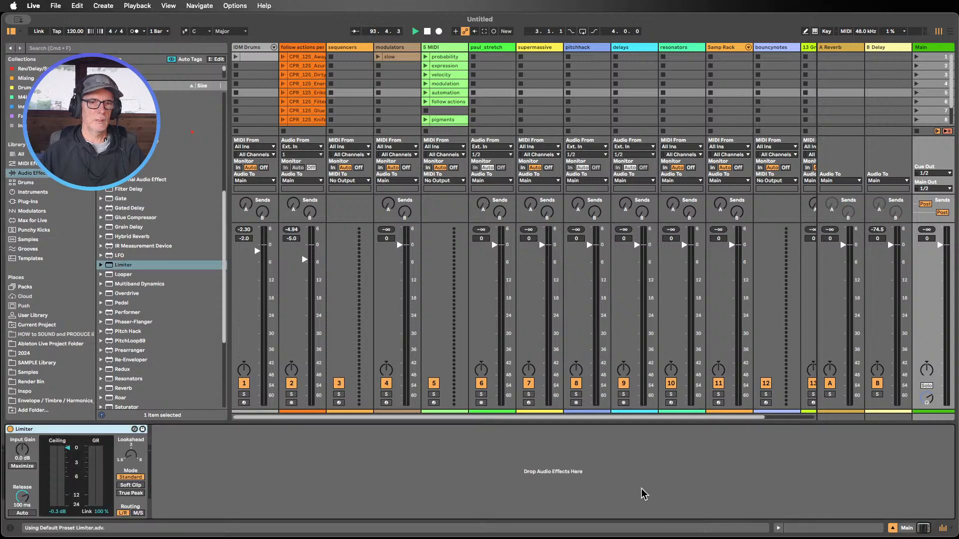
{"action": "left_click", "coordinate": [892, 528]}
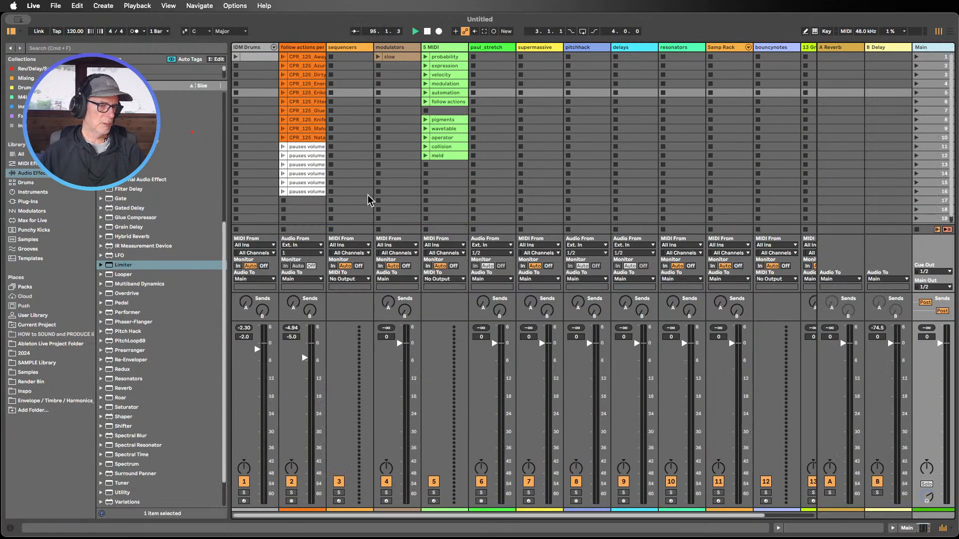
Launch the IDM Drums clip together with the CPR_125_Away clip on the follow actions percussion track
{"action": "left_click", "coordinate": [255, 58]}
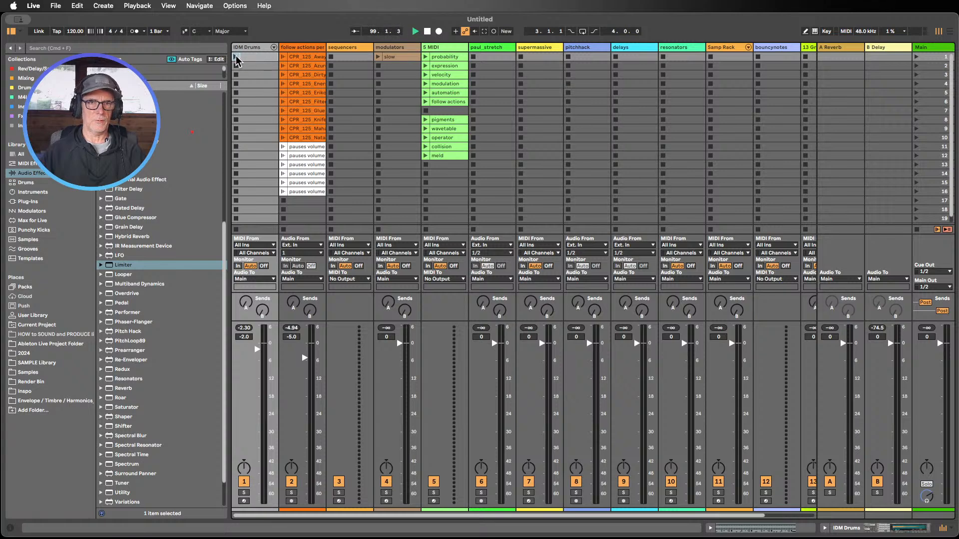
{"action": "left_click", "coordinate": [236, 57]}
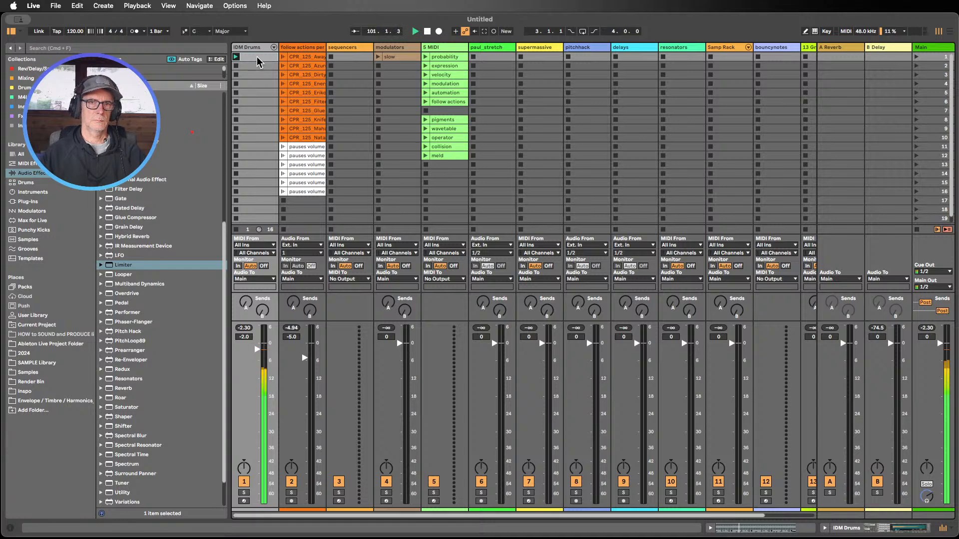
{"action": "left_click", "coordinate": [283, 57]}
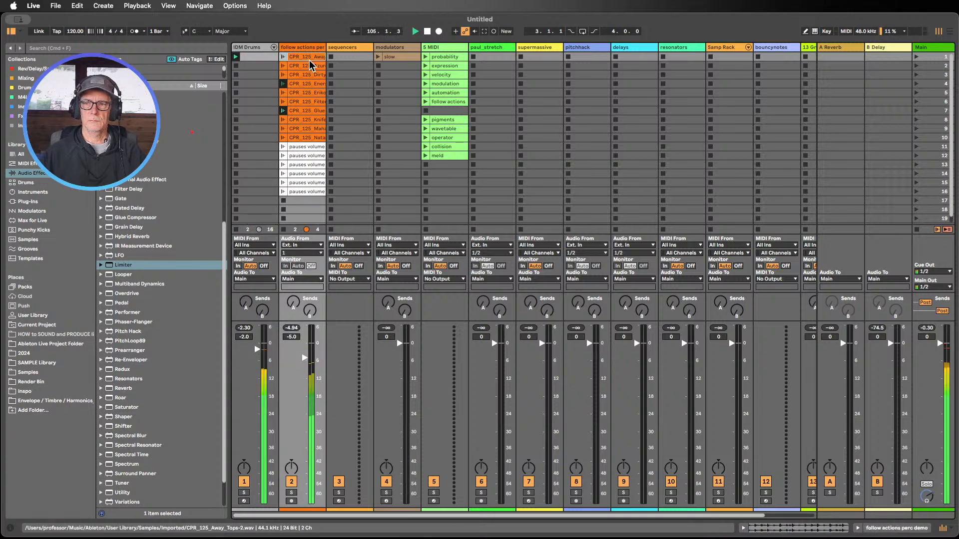
Check the Limiter on the Main track during playback, hide the device view and stop playback
{"action": "double_click", "coordinate": [931, 50]}
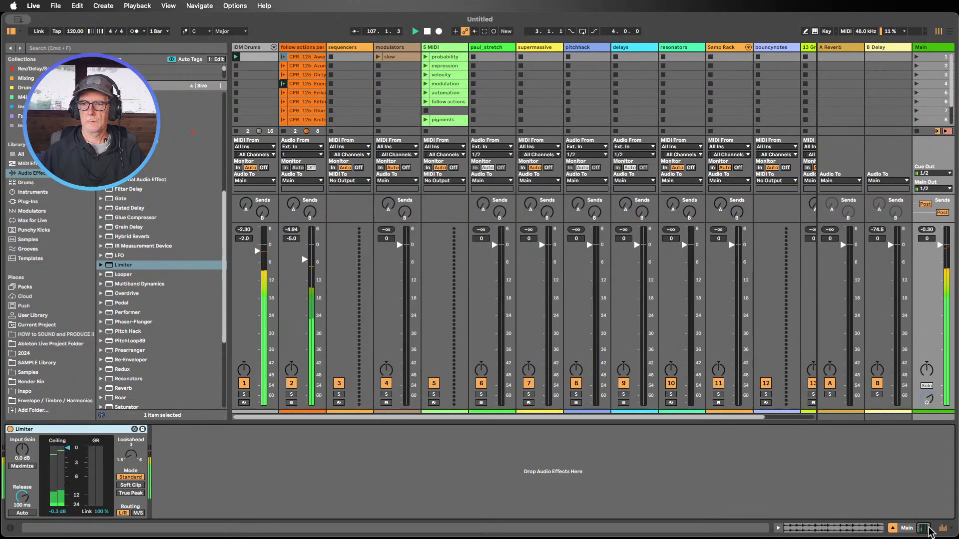
{"action": "left_click", "coordinate": [893, 528]}
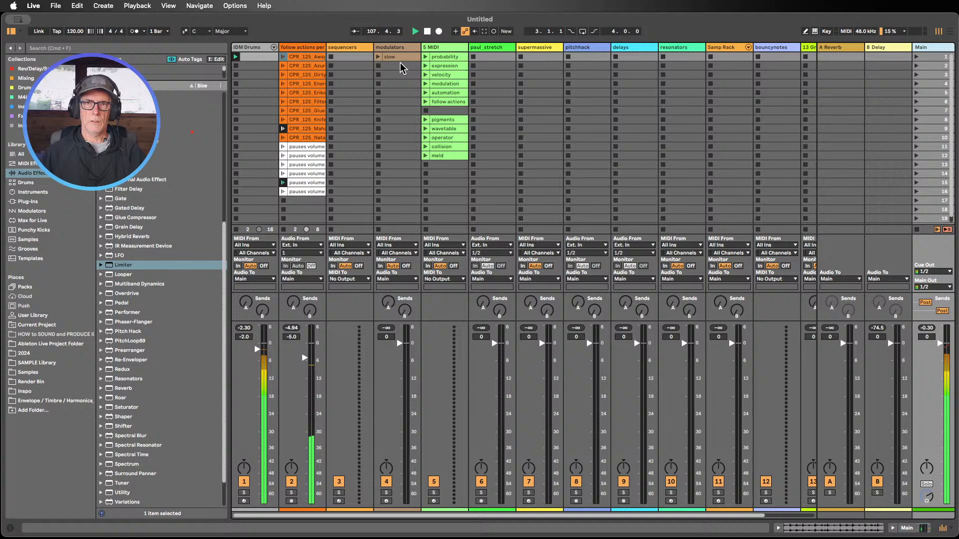
{"action": "left_click", "coordinate": [427, 32]}
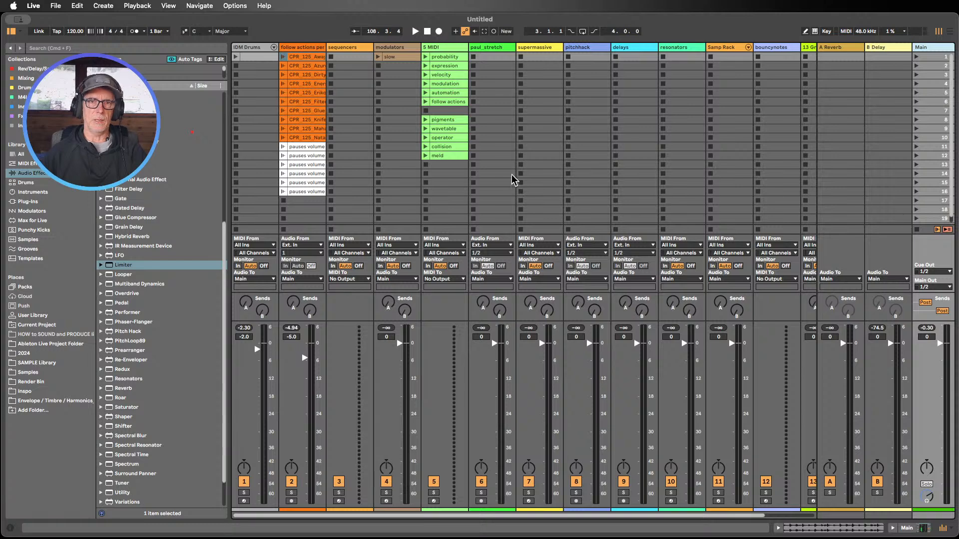
Show the device chain of the sequencers track
{"action": "left_click", "coordinate": [309, 51]}
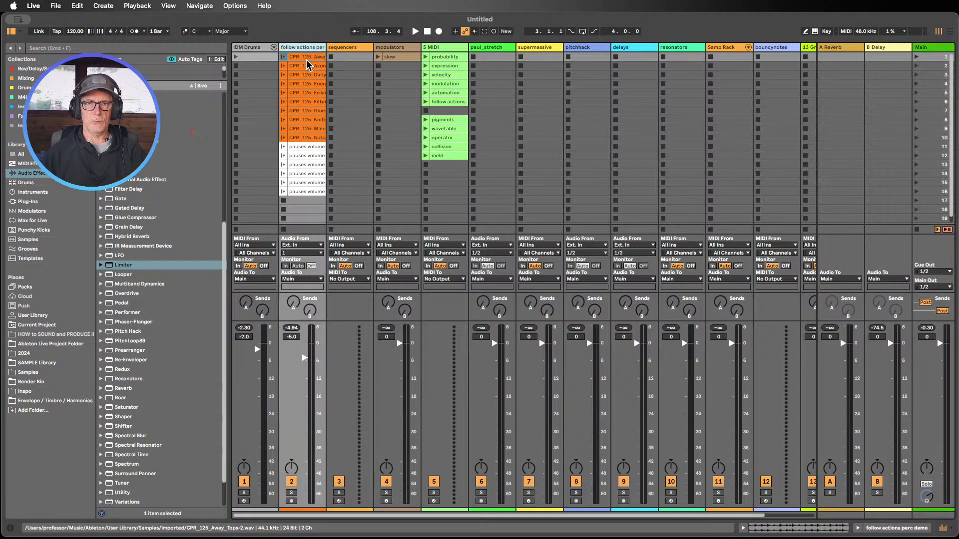
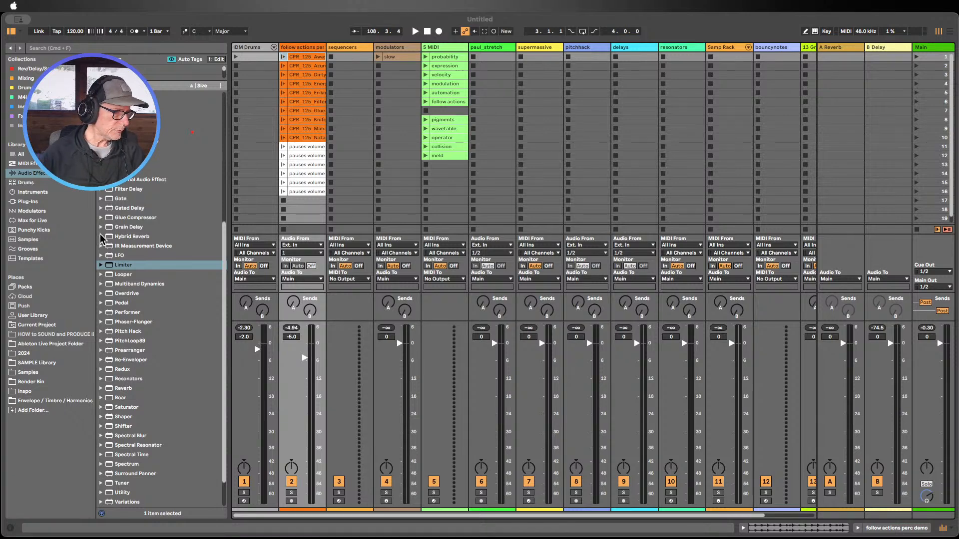
{"action": "left_click", "coordinate": [57, 444]}
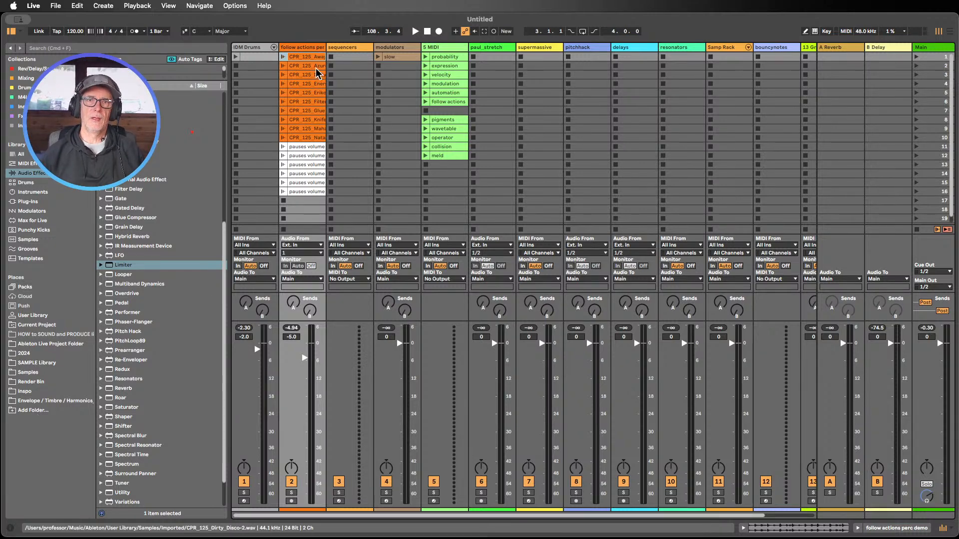
{"action": "left_click", "coordinate": [356, 48]}
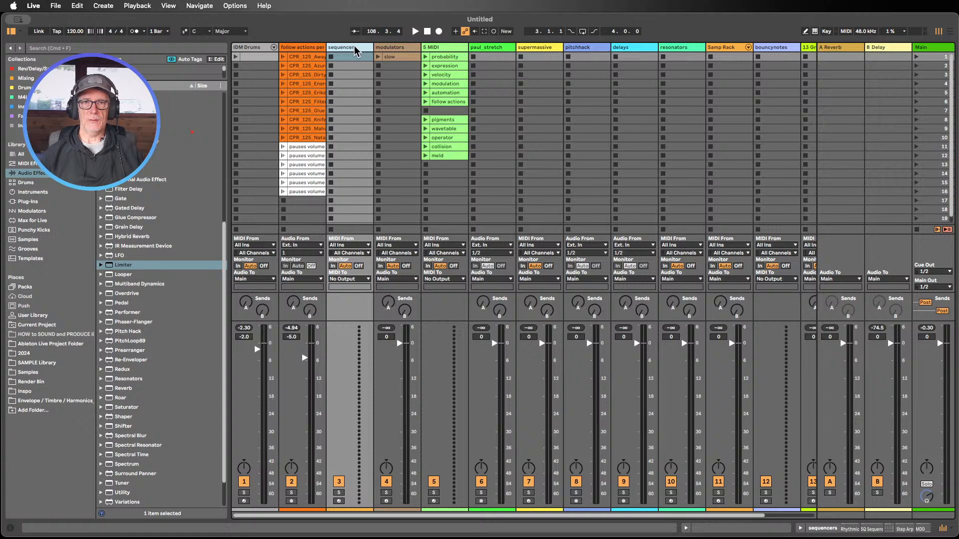
{"action": "double_click", "coordinate": [356, 48]}
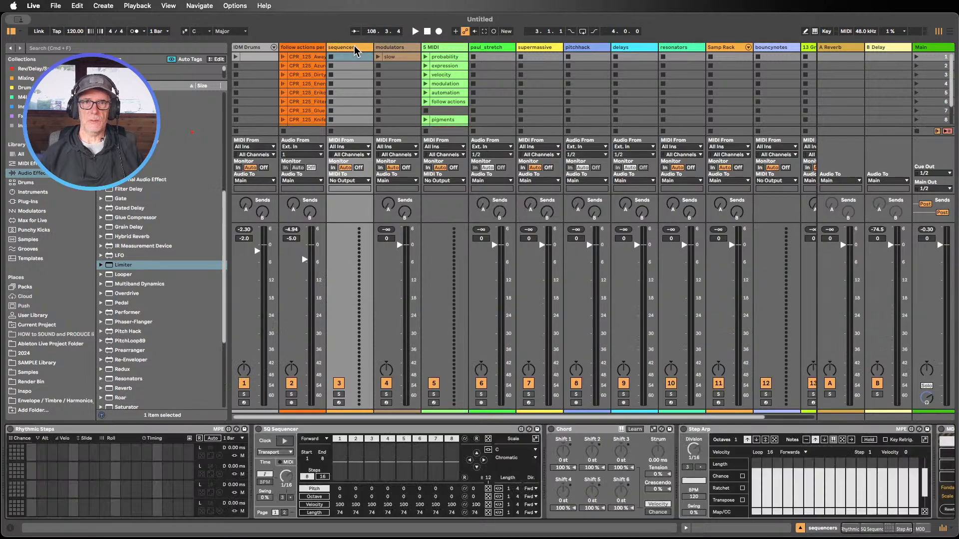
Fold the Rhythmic Steps, SQ Sequencer, Step Arp and MDD Snake devices on the sequencers track
{"action": "double_click", "coordinate": [150, 430]}
{"action": "double_click", "coordinate": [152, 430]}
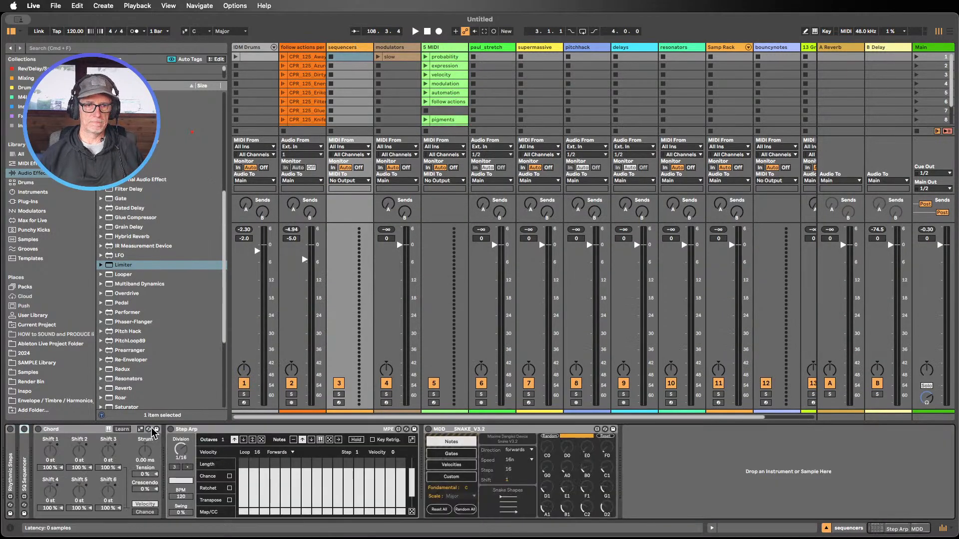
{"action": "double_click", "coordinate": [206, 431]}
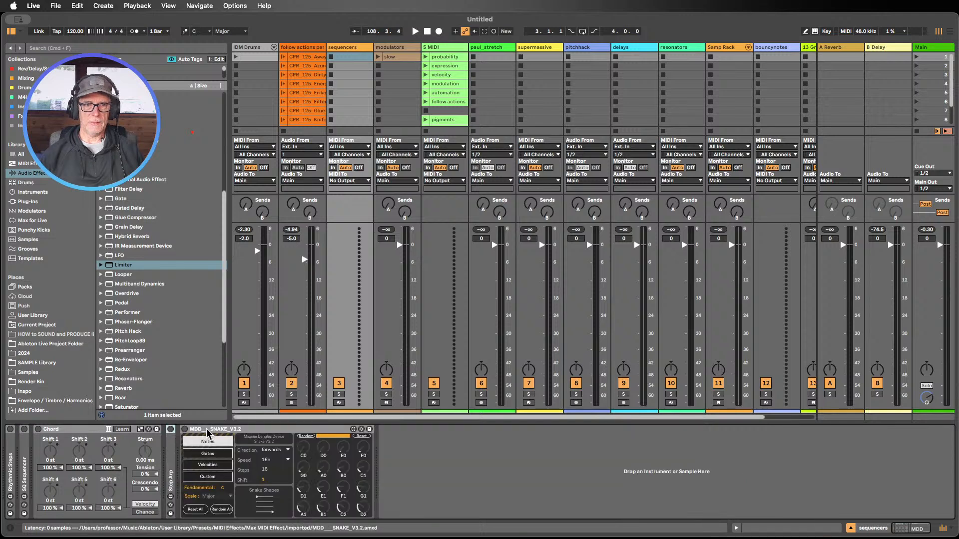
{"action": "double_click", "coordinate": [207, 430]}
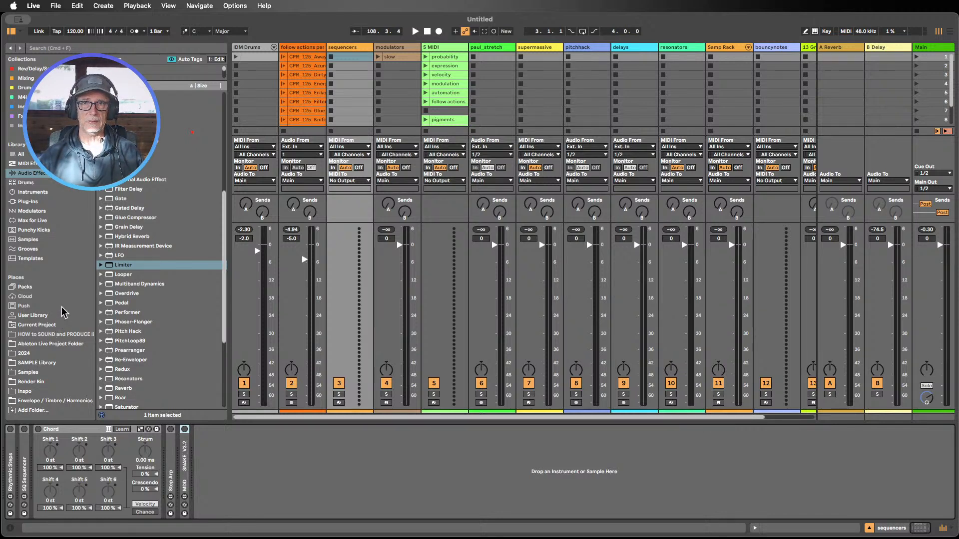
Expand the Sequencers pack among the installed Packs and widen the browser slightly
{"action": "left_click", "coordinate": [25, 287]}
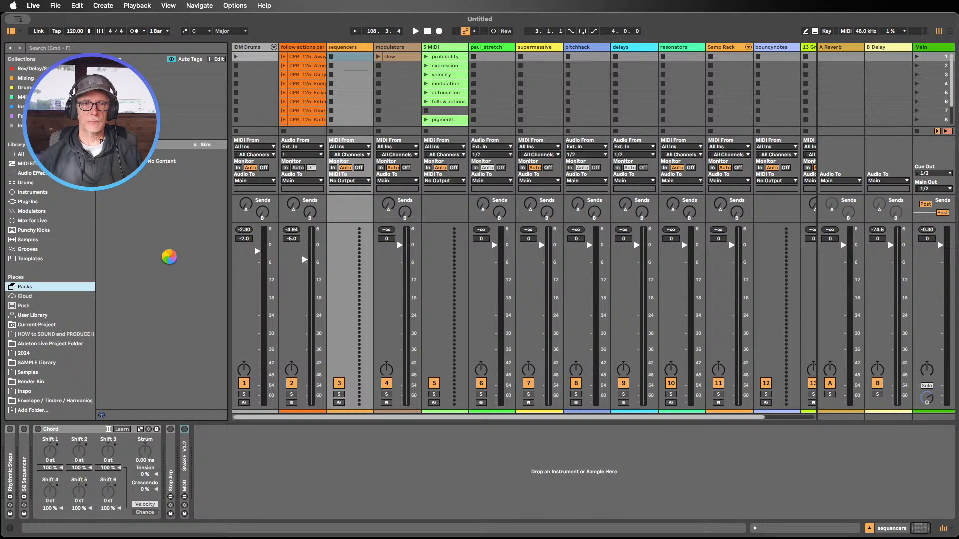
{"action": "scroll", "coordinate": [157, 302], "scroll_direction": "down", "scroll_amount": 10}
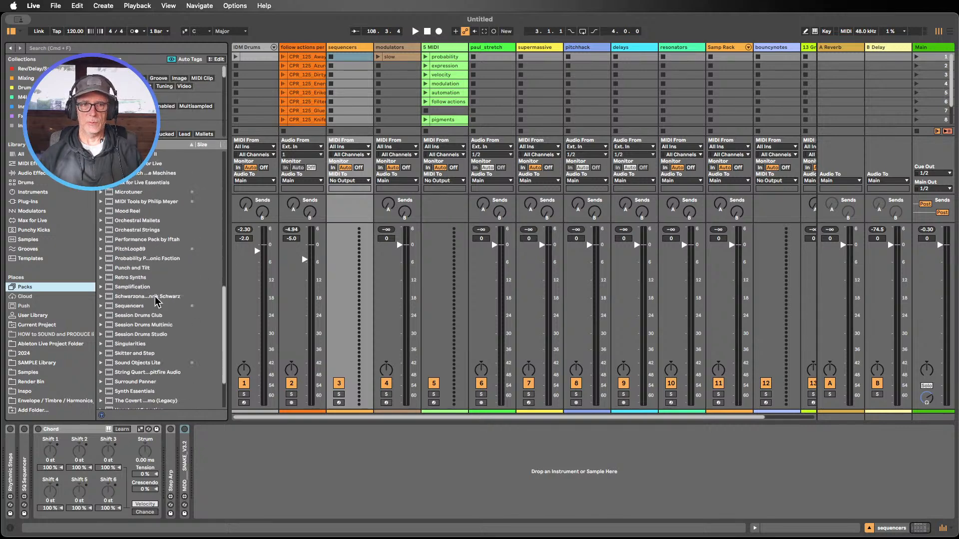
{"action": "scroll", "coordinate": [156, 301], "scroll_direction": "down", "scroll_amount": 3}
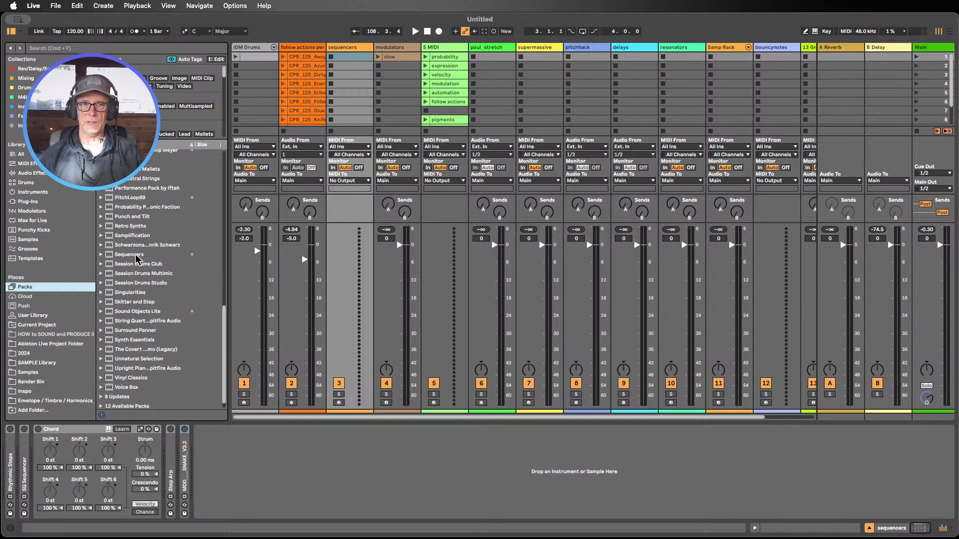
{"action": "left_click", "coordinate": [122, 255]}
{"action": "left_click", "coordinate": [101, 255]}
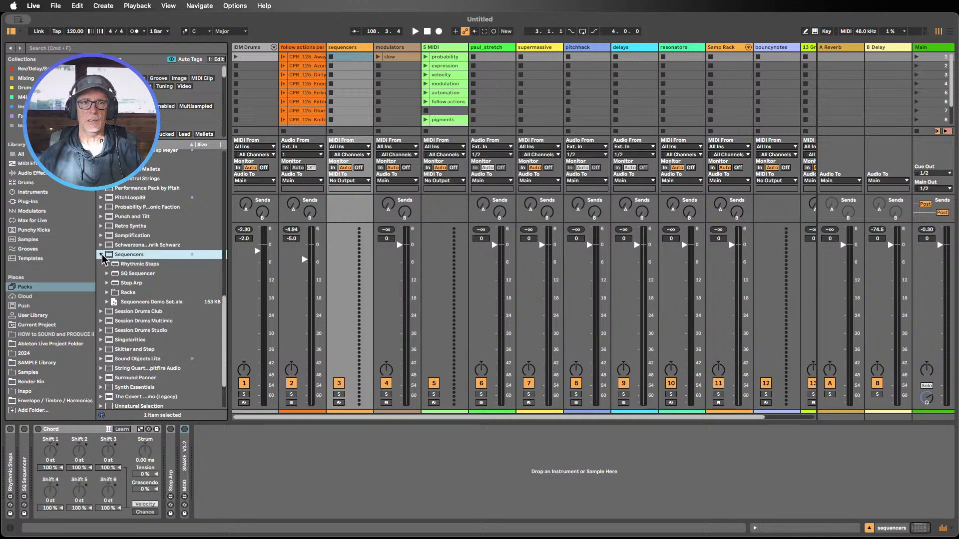
{"action": "mouse_move", "coordinate": [229, 257]}
{"action": "left_mouse_down"}
{"action": "mouse_move", "coordinate": [270, 256]}
{"action": "mouse_move", "coordinate": [245, 257]}
{"action": "left_mouse_up"}
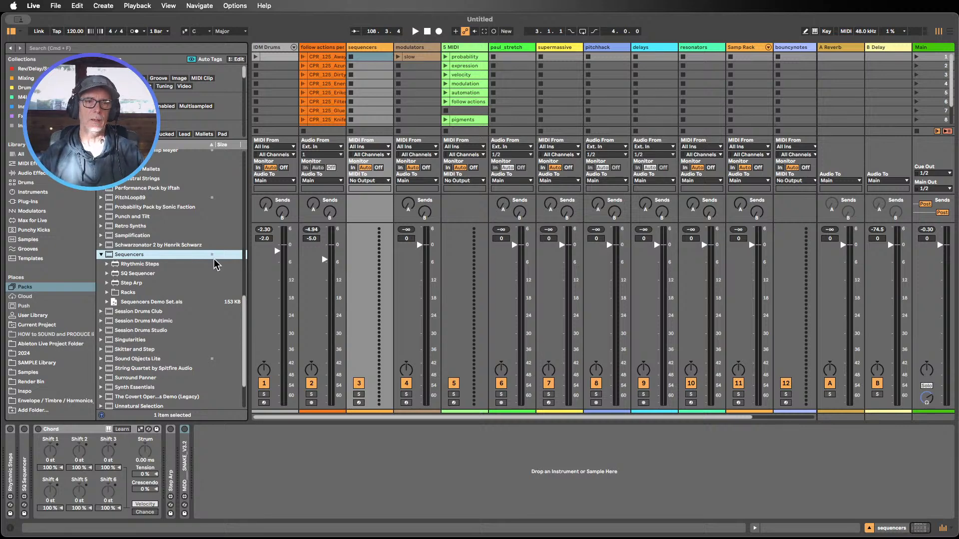
Examine the Rhythmic Steps, SQ Sequencer and Step Arp devices in the Sequencers pack and look through the installed packs list
{"action": "left_click", "coordinate": [134, 266]}
{"action": "left_click", "coordinate": [137, 273]}
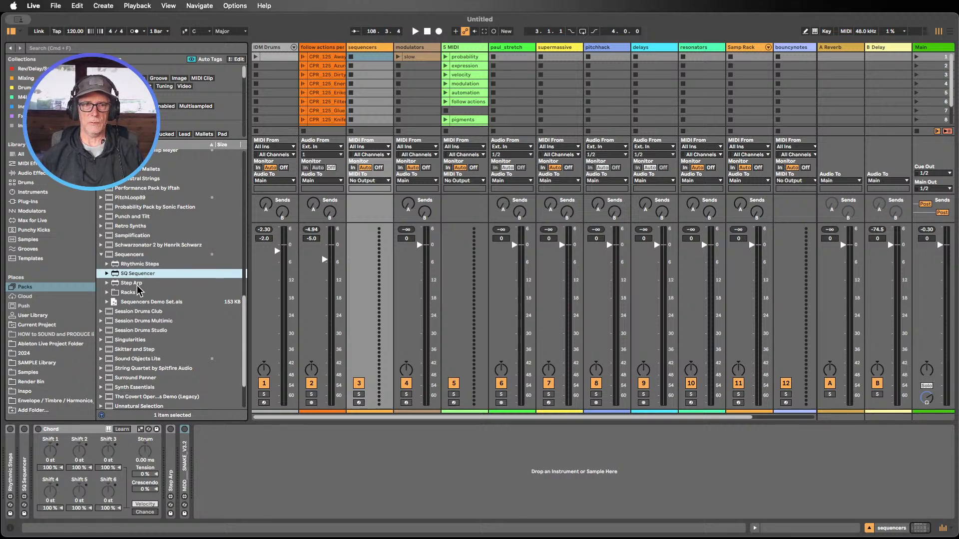
{"action": "left_click", "coordinate": [140, 284]}
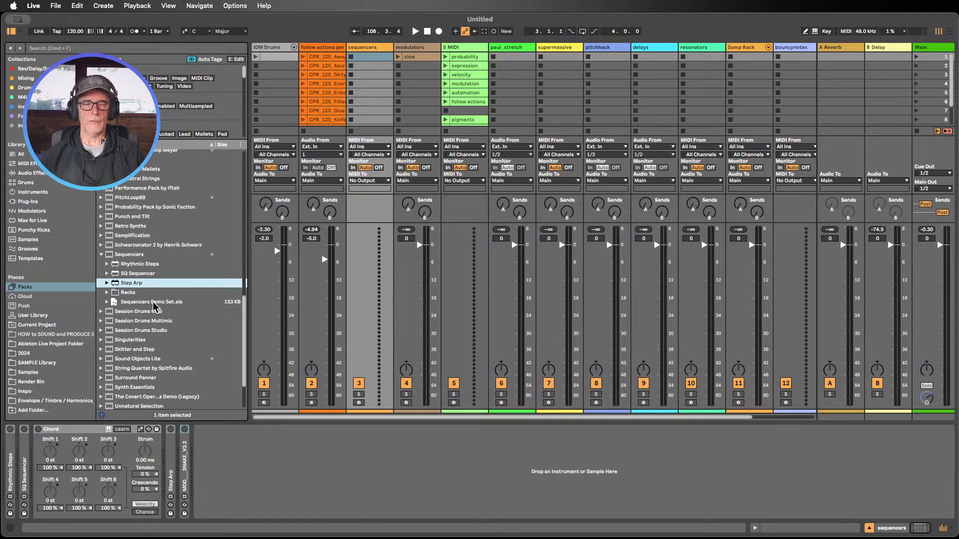
{"action": "scroll", "coordinate": [149, 274], "scroll_direction": "up", "scroll_amount": 1}
{"action": "scroll", "coordinate": [149, 274], "scroll_direction": "up", "scroll_amount": 10}
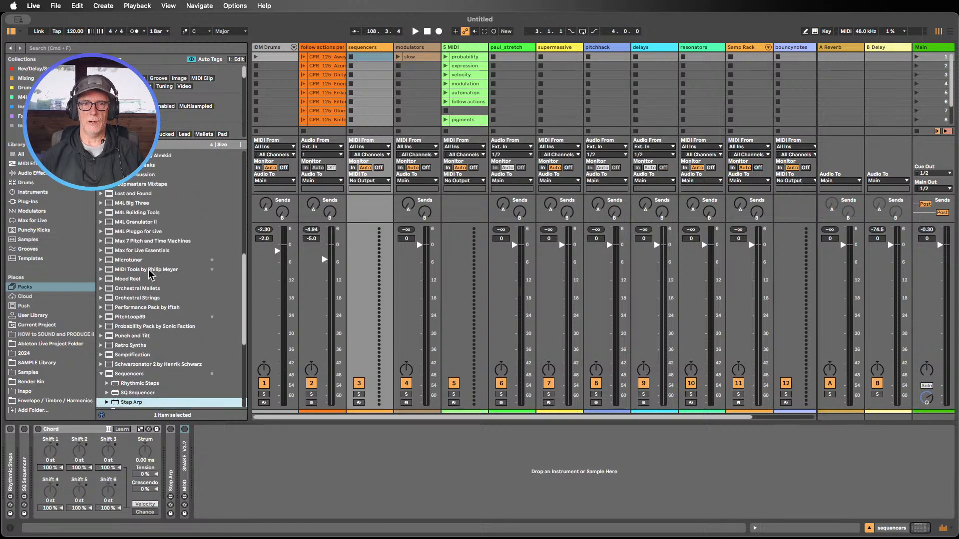
{"action": "scroll", "coordinate": [148, 273], "scroll_direction": "up", "scroll_amount": 5}
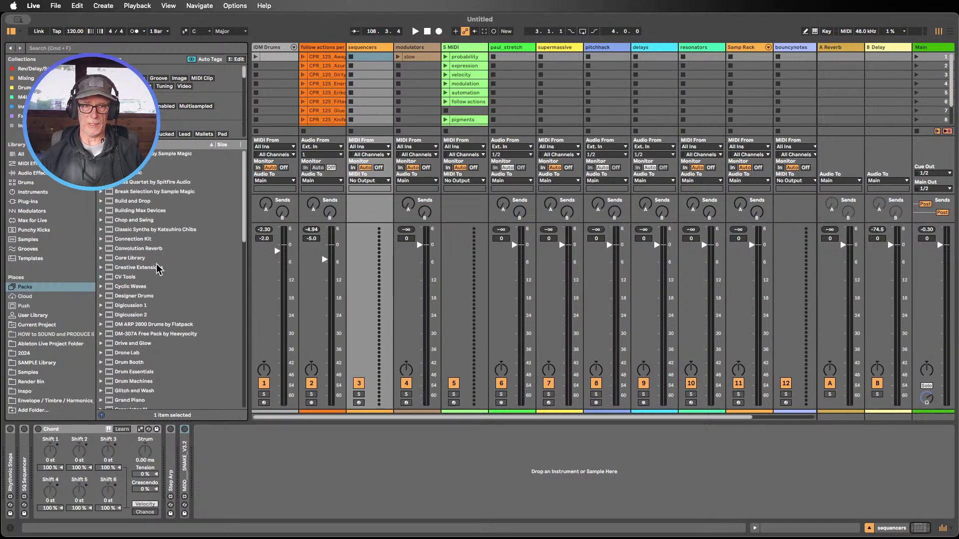
{"action": "scroll", "coordinate": [160, 265], "scroll_direction": "down", "scroll_amount": 15}
{"action": "scroll", "coordinate": [159, 269], "scroll_direction": "down", "scroll_amount": 5}
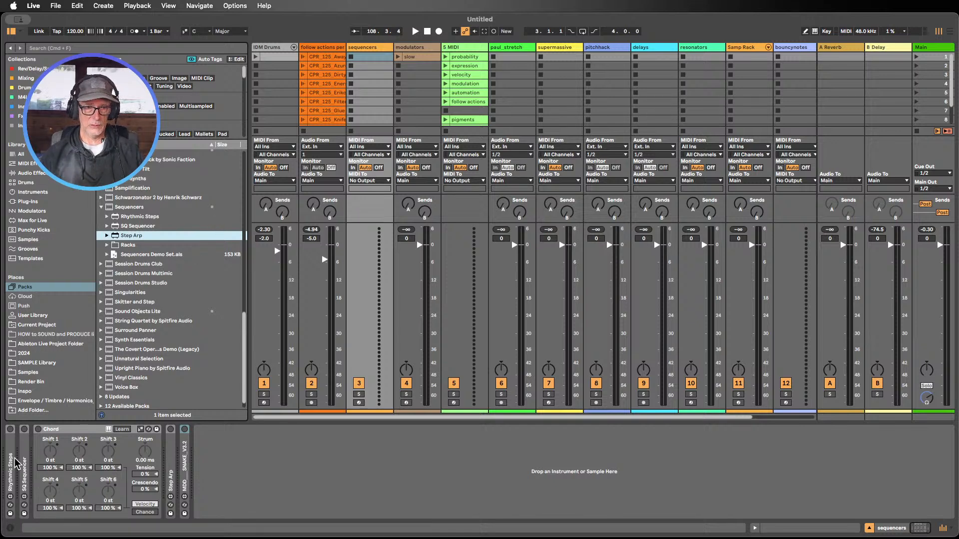
Locate Rhythmic Steps and SQ Sequencer in the Sequencers pack and unfold both devices on the sequencers track
{"action": "left_click", "coordinate": [134, 218]}
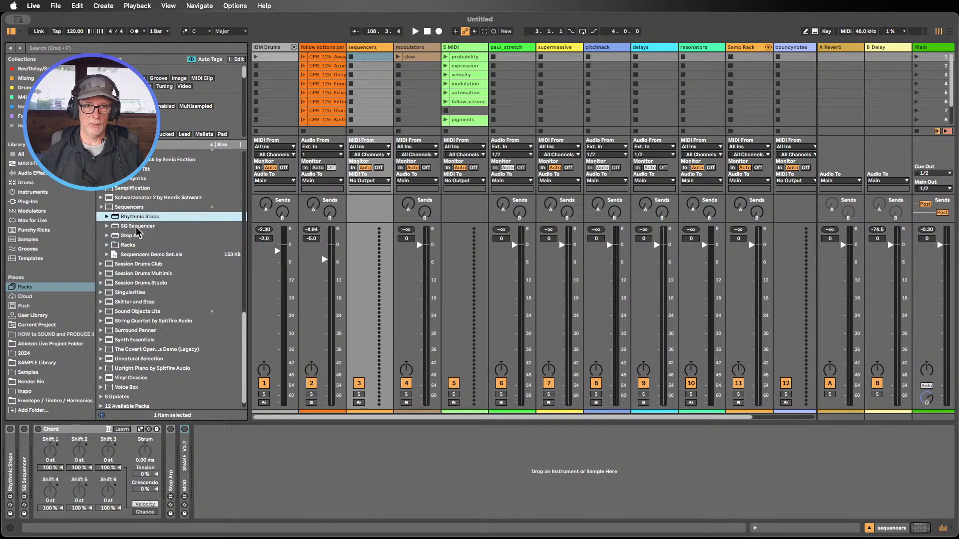
{"action": "left_click", "coordinate": [136, 225]}
{"action": "double_click", "coordinate": [11, 449]}
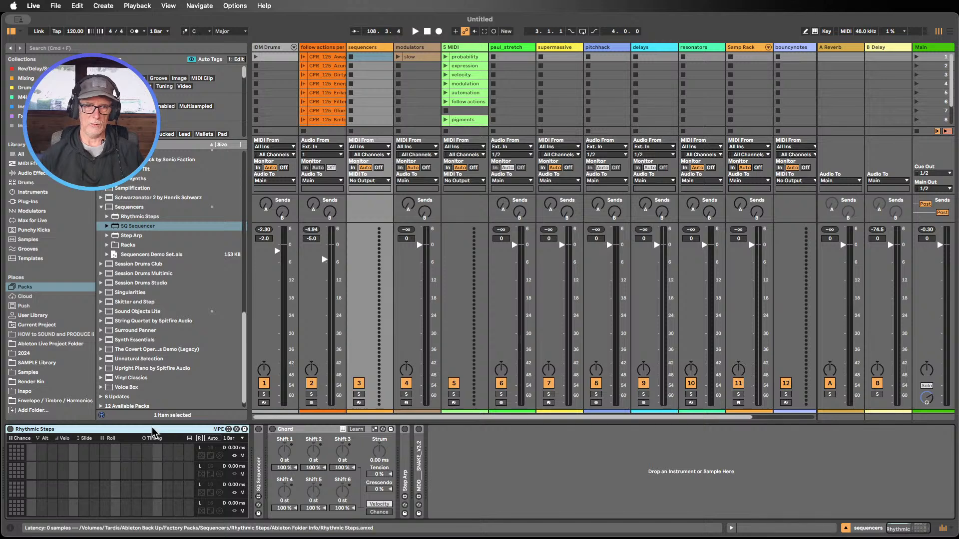
{"action": "double_click", "coordinate": [258, 452]}
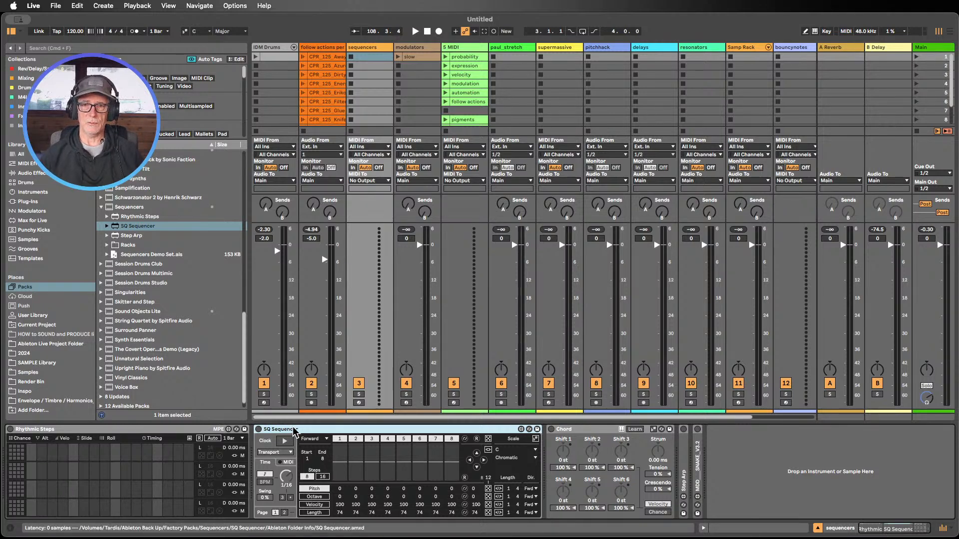
Unfold Step Arp on the sequencers track and look over MDD Snake, leaving MDD Snake folded
{"action": "double_click", "coordinate": [688, 464]}
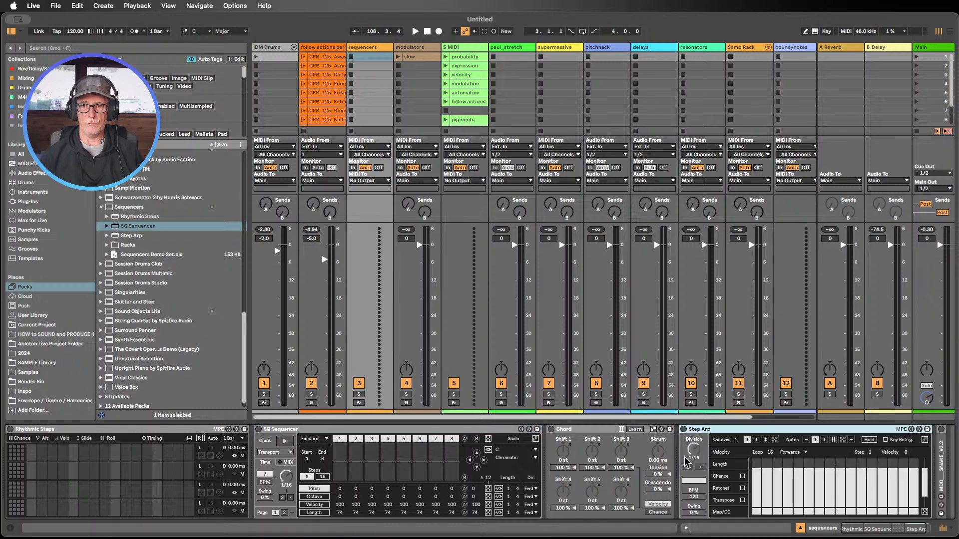
{"action": "left_click_drag", "start_coordinate": [882, 528], "coordinate": [892, 524]}
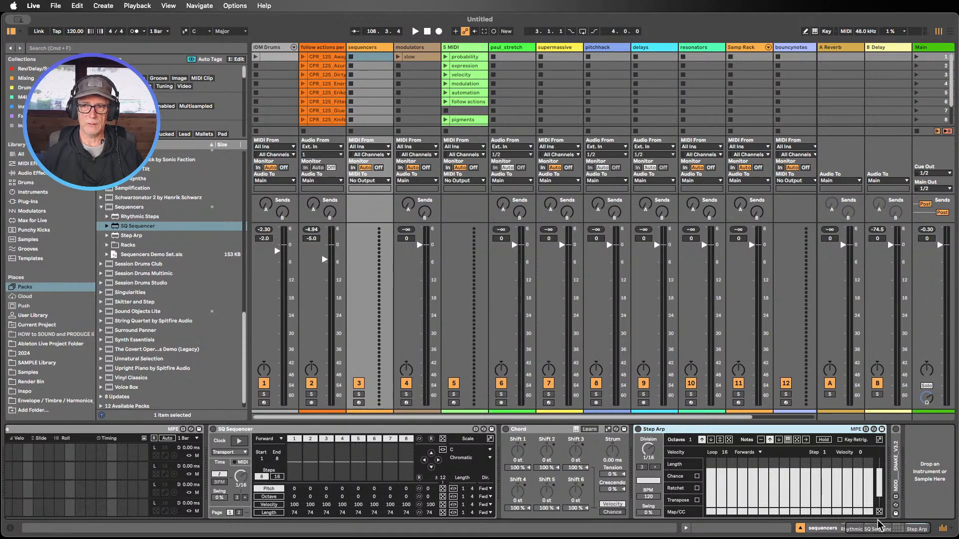
{"action": "double_click", "coordinate": [898, 470]}
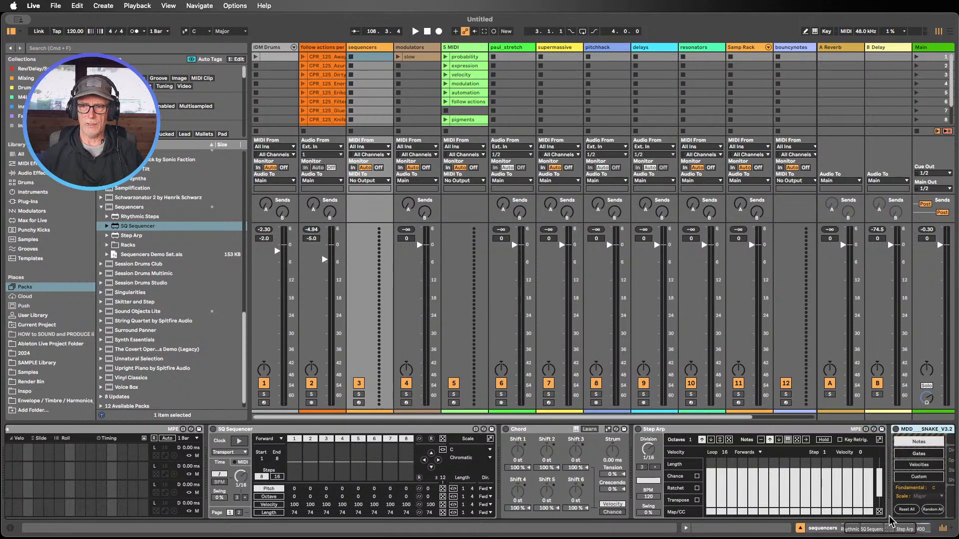
{"action": "left_click_drag", "start_coordinate": [877, 530], "coordinate": [928, 531]}
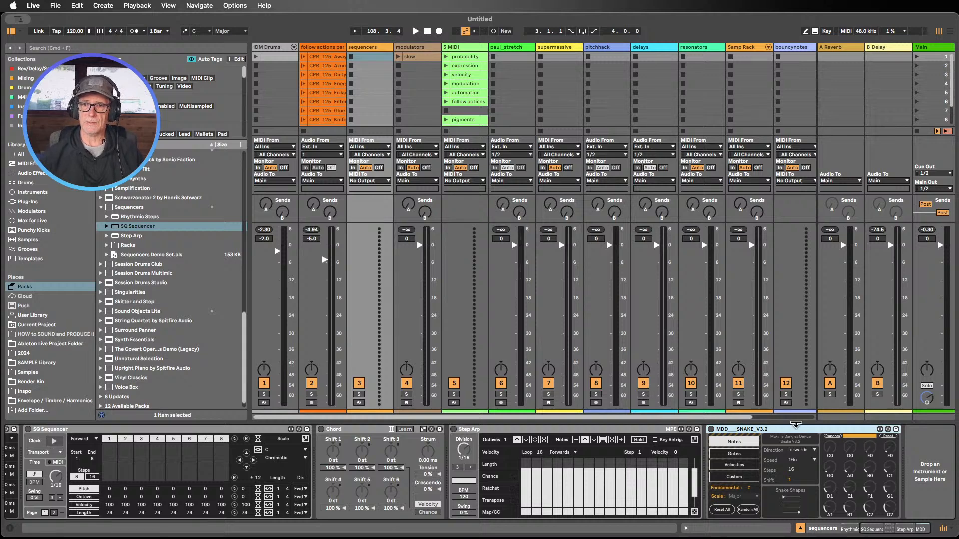
{"action": "mouse_move", "coordinate": [877, 527]}
{"action": "left_mouse_down"}
{"action": "mouse_move", "coordinate": [855, 528]}
{"action": "mouse_move", "coordinate": [892, 525]}
{"action": "mouse_move", "coordinate": [848, 523]}
{"action": "mouse_move", "coordinate": [890, 515]}
{"action": "left_mouse_up"}
{"action": "double_click", "coordinate": [776, 433]}
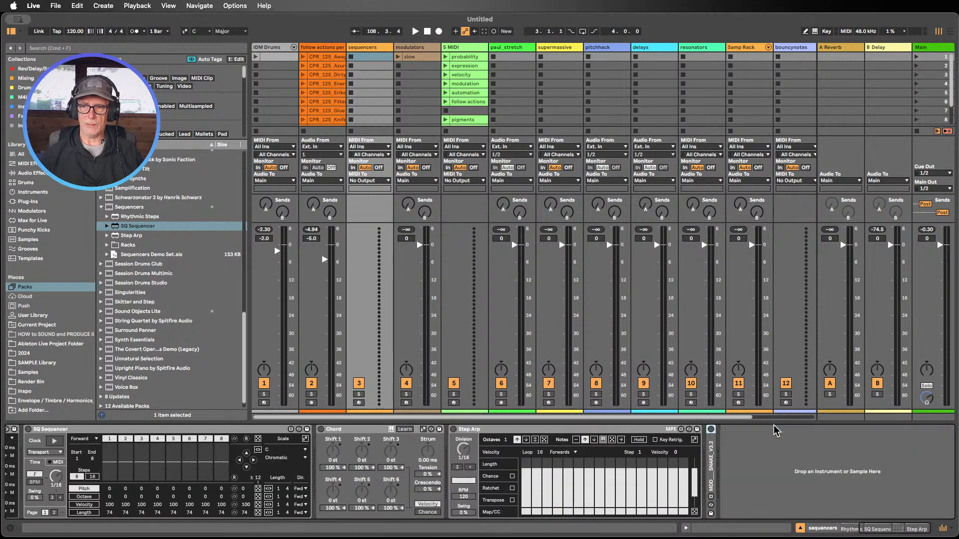
{"action": "left_click", "coordinate": [890, 530]}
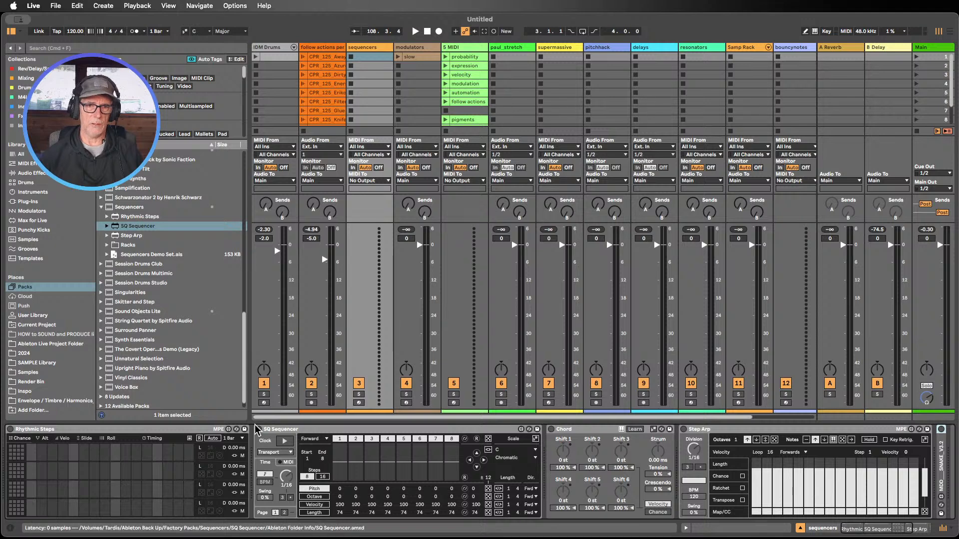
Activate the SQ Sequencer device on the sequencers track and collapse the Sequencers pack in the browser
{"action": "left_click", "coordinate": [284, 431]}
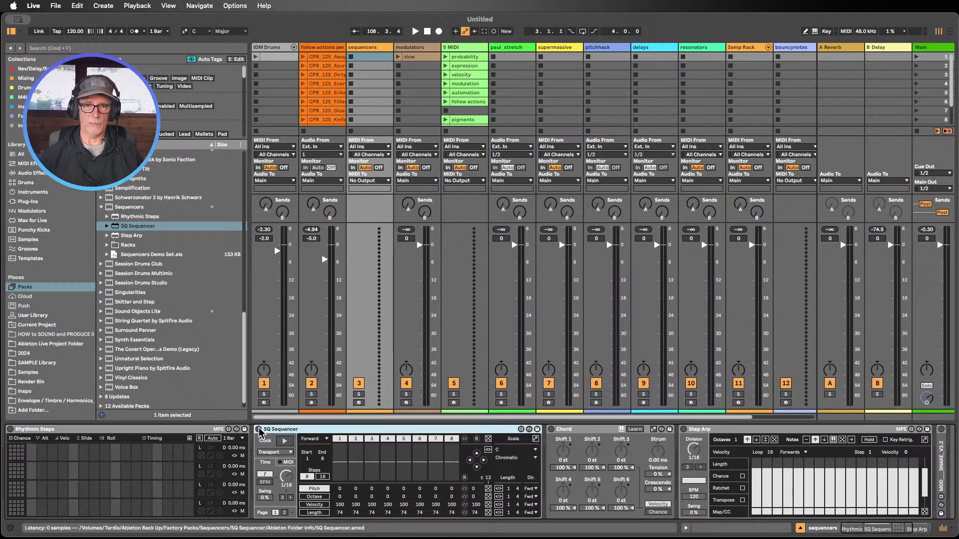
{"action": "left_click", "coordinate": [259, 429]}
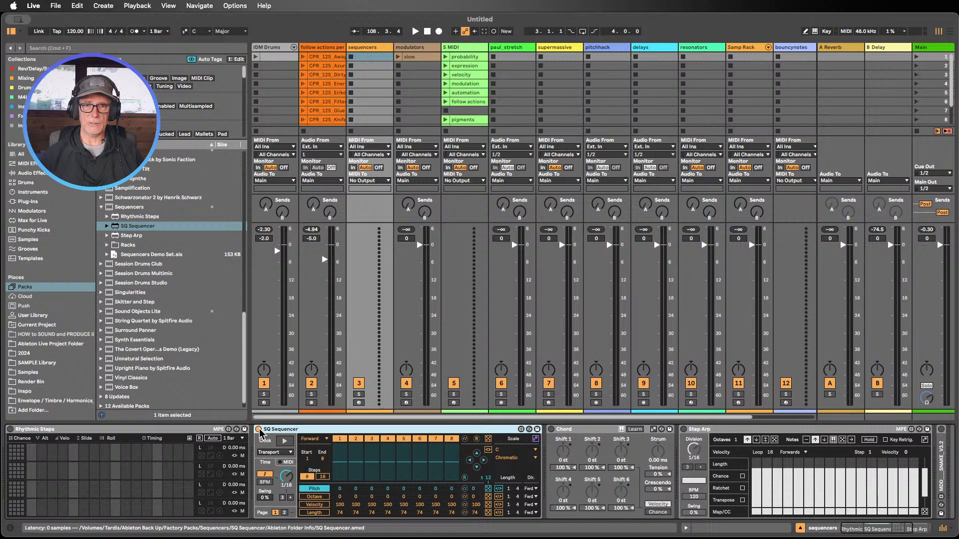
{"action": "left_click", "coordinate": [101, 207]}
Insert a new MIDI track and place it directly before the sequencers track
{"action": "left_click", "coordinate": [360, 50]}
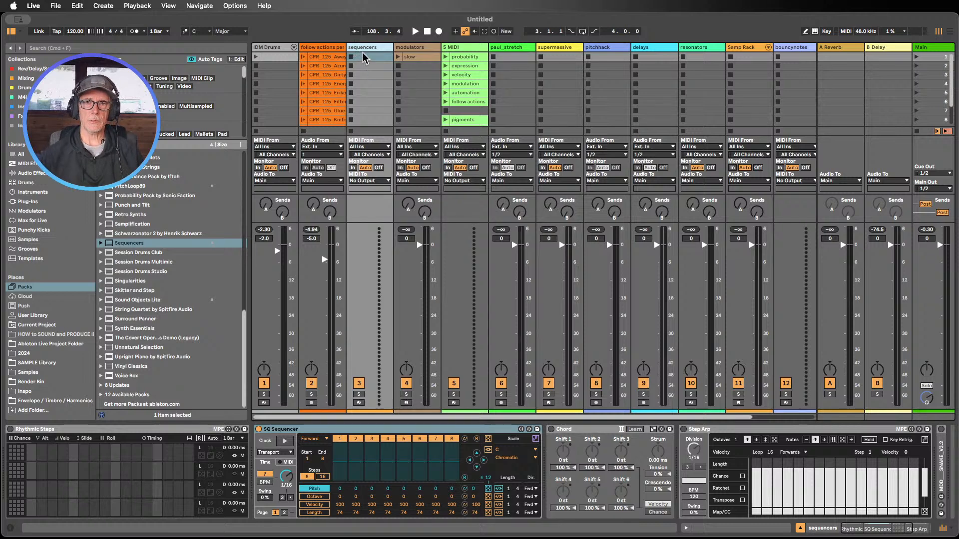
{"action": "key", "text": "super+shift+t"}
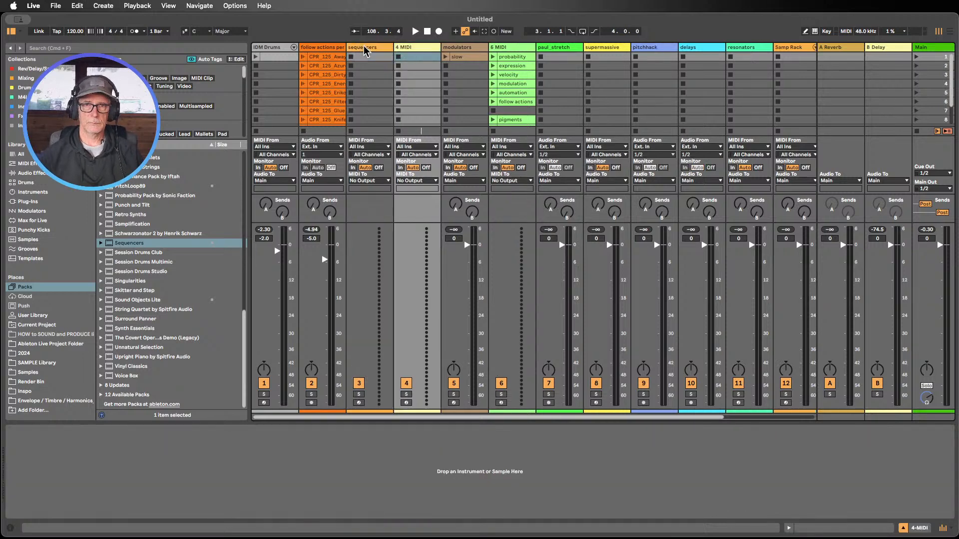
{"action": "left_click_drag", "start_coordinate": [409, 50], "coordinate": [358, 55]}
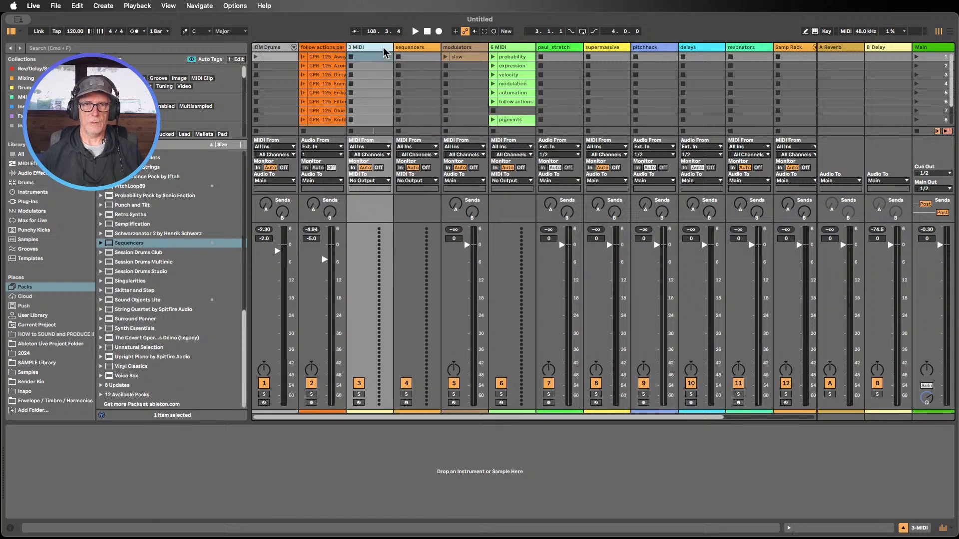
Copy SQ Sequencer from the sequencers track to the new MIDI track and deactivate the original device
{"action": "left_click", "coordinate": [418, 49]}
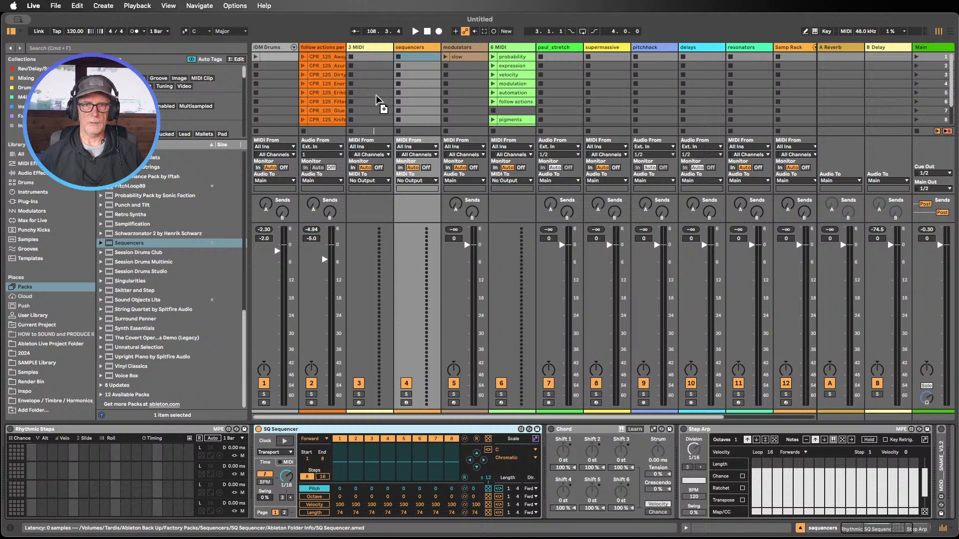
{"action": "left_click_drag", "start_coordinate": [265, 429], "coordinate": [372, 70]}
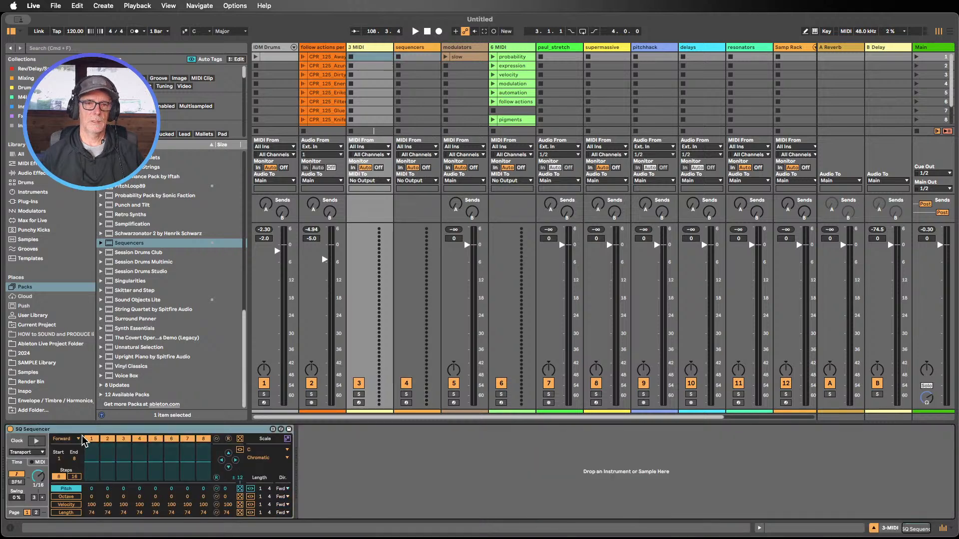
{"action": "left_click", "coordinate": [422, 50]}
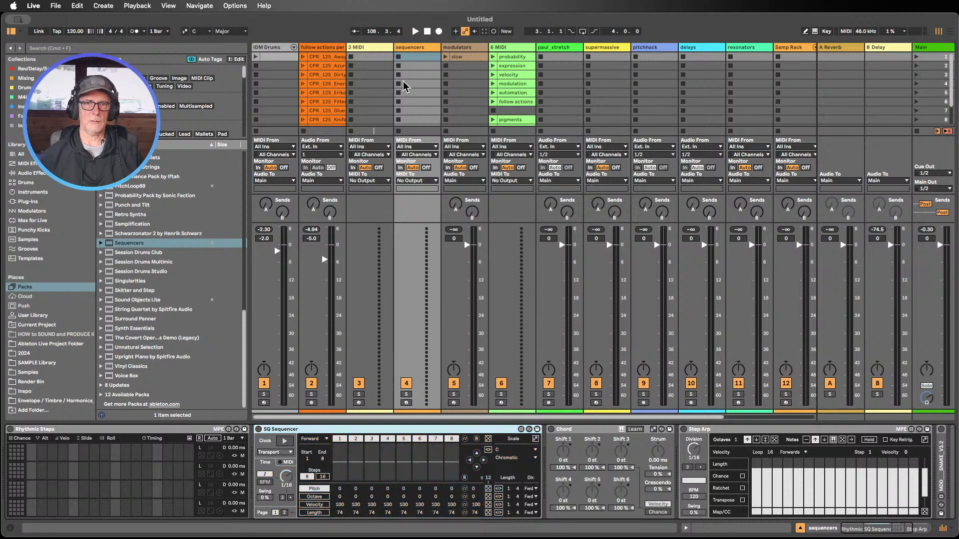
Insert another MIDI track after the one holding SQ Sequencer and load the Wavetable instrument on it
{"action": "left_click", "coordinate": [376, 50]}
{"action": "key", "text": "super+shift+t"}
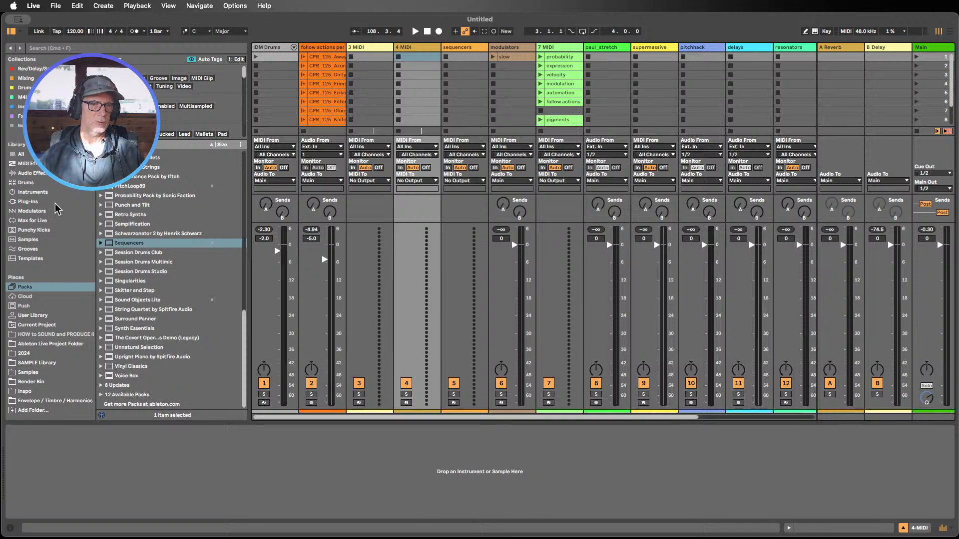
{"action": "left_click", "coordinate": [34, 192]}
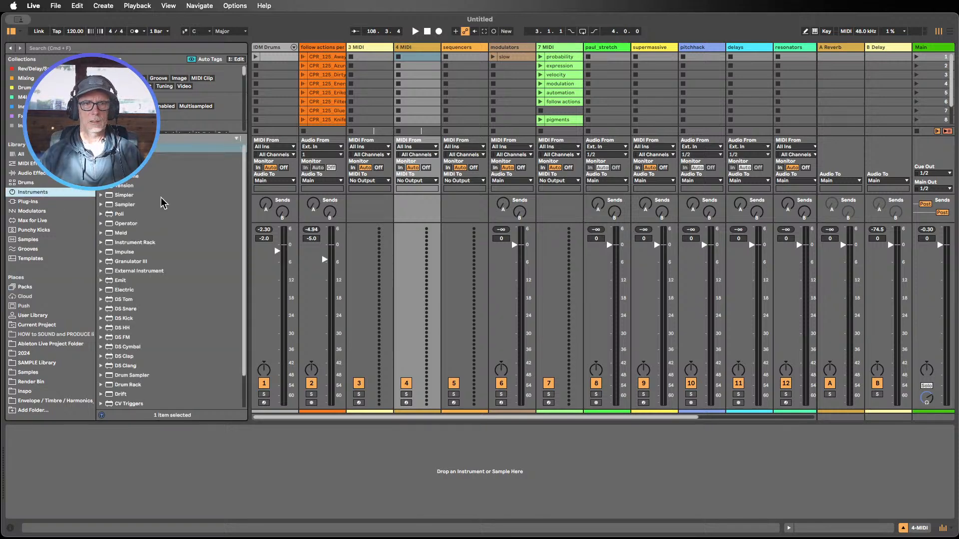
{"action": "left_click_drag", "start_coordinate": [200, 148], "coordinate": [417, 76]}
Rename the MIDI track holding SQ Sequencer as midi_bus
{"action": "left_click", "coordinate": [362, 48]}
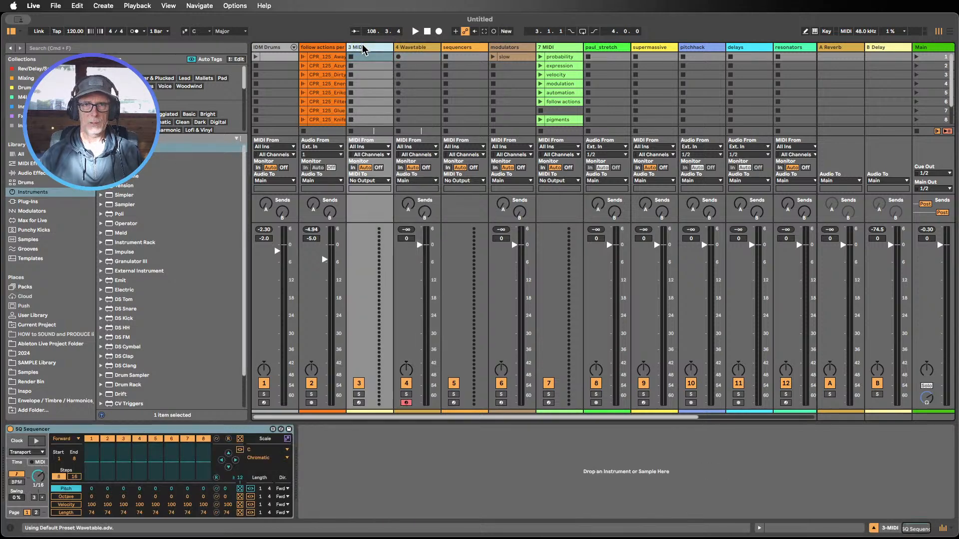
{"action": "key", "text": "super+r"}
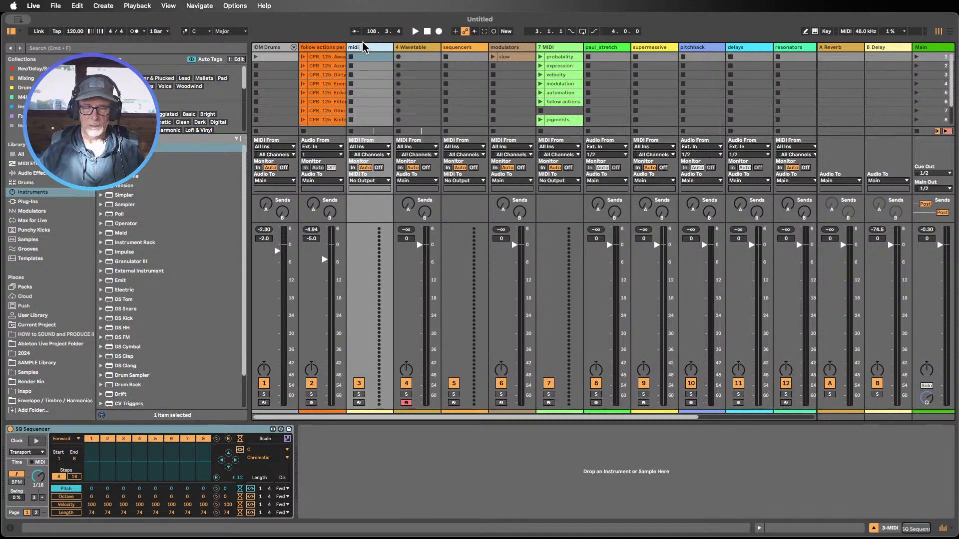
{"action": "type", "text": "midi_bus"}
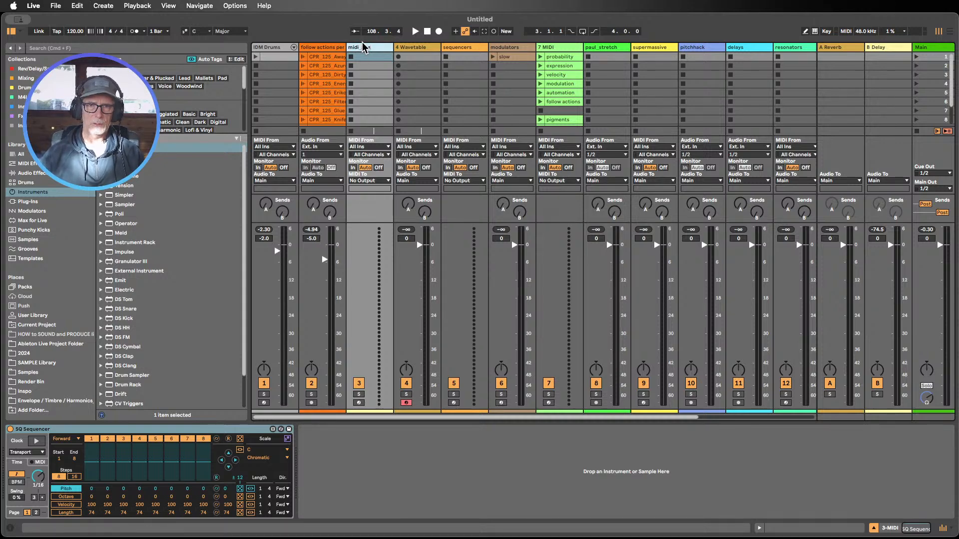
{"action": "left_click", "coordinate": [376, 57]}
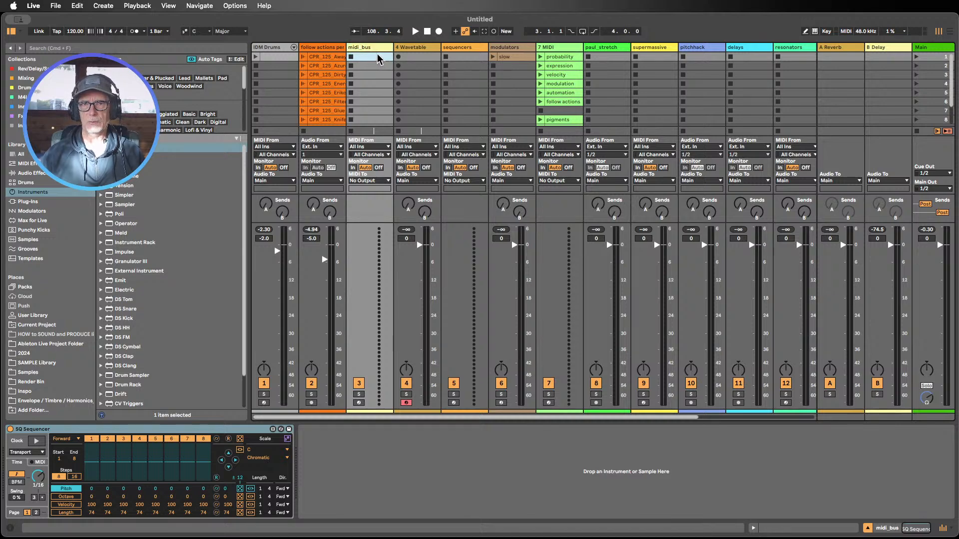
Review the midi_bus and Wavetable tracks and add the sequencers track's Chord device to midi_bus after SQ Sequencer
{"action": "left_click", "coordinate": [406, 51]}
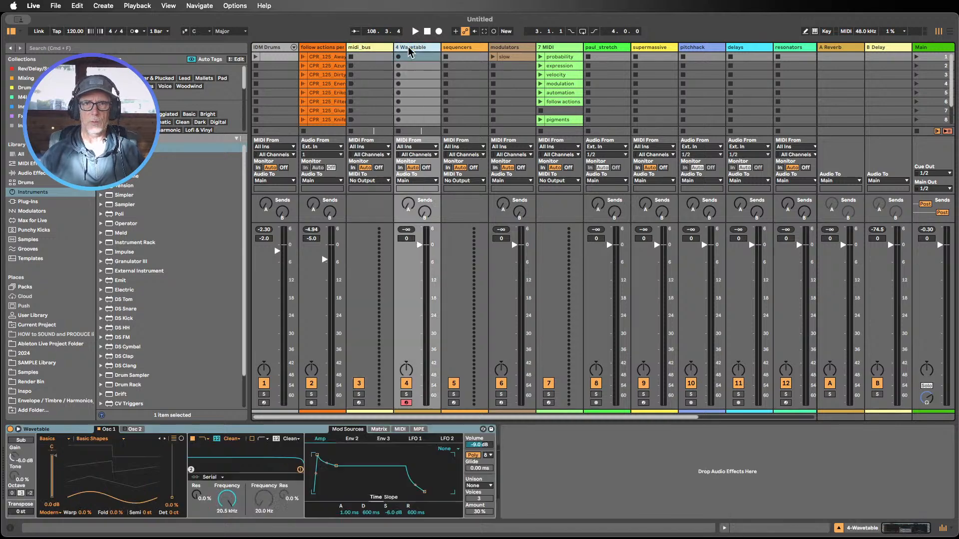
{"action": "left_click", "coordinate": [361, 50]}
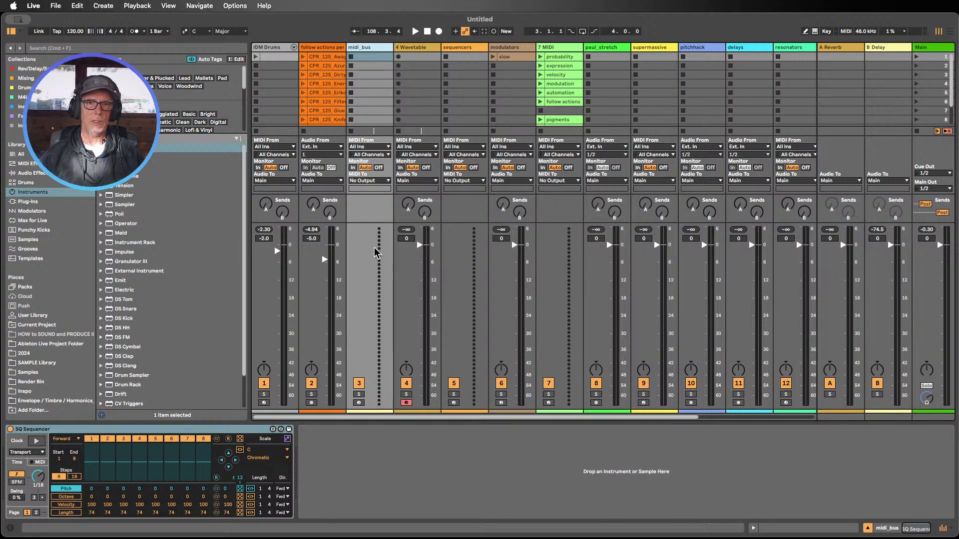
{"action": "left_click", "coordinate": [416, 48]}
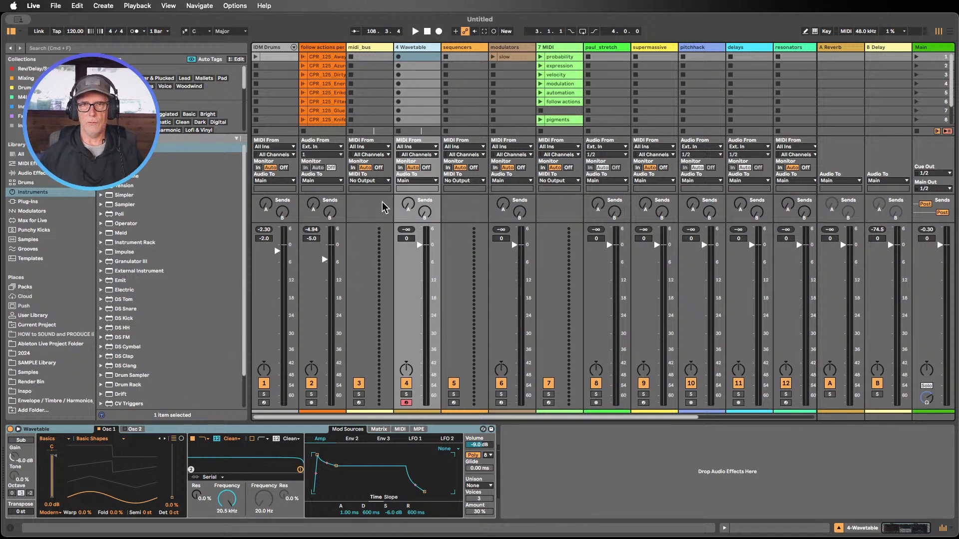
{"action": "left_click", "coordinate": [466, 47]}
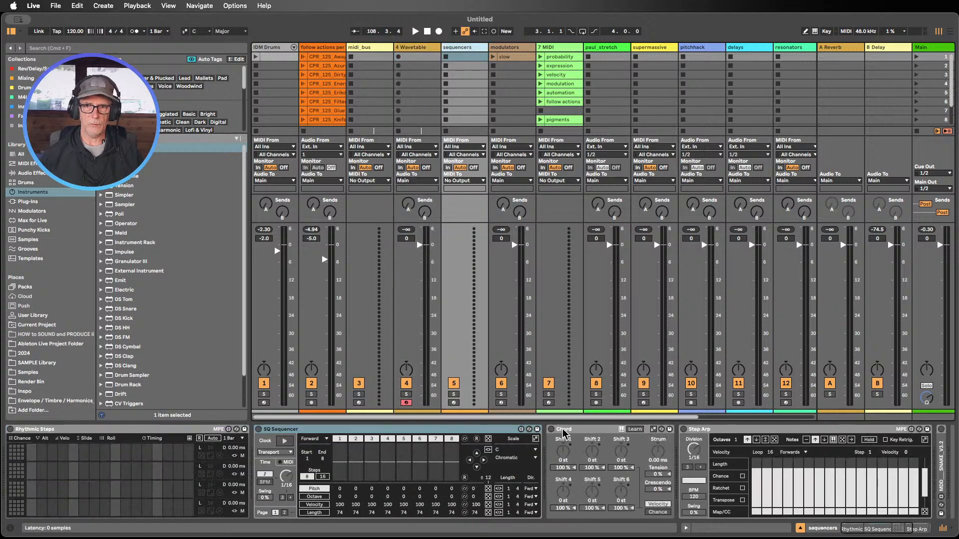
{"action": "left_click_drag", "start_coordinate": [566, 429], "coordinate": [376, 74]}
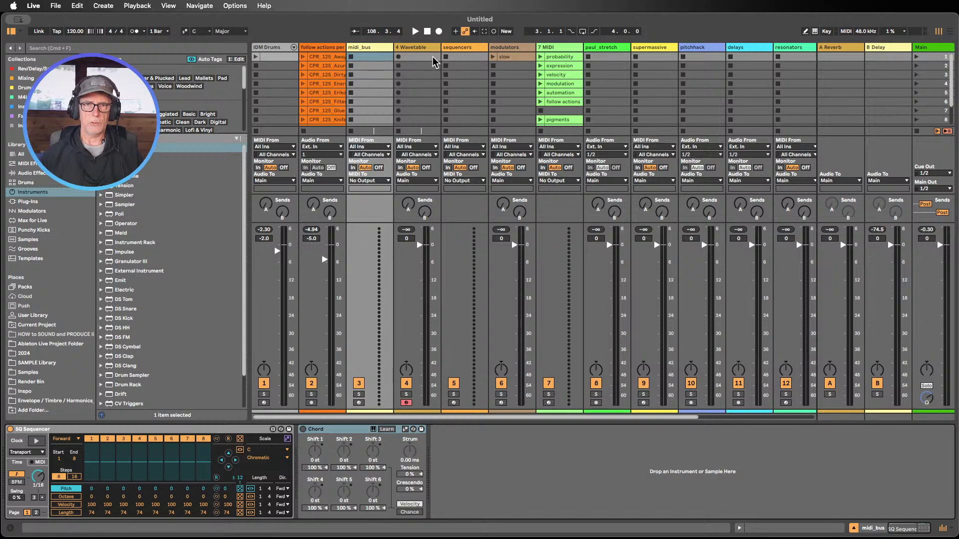
Set the Wavetable track to receive MIDI from midi_bus, Post Mixer, with monitoring set to In
{"action": "left_click", "coordinate": [419, 48]}
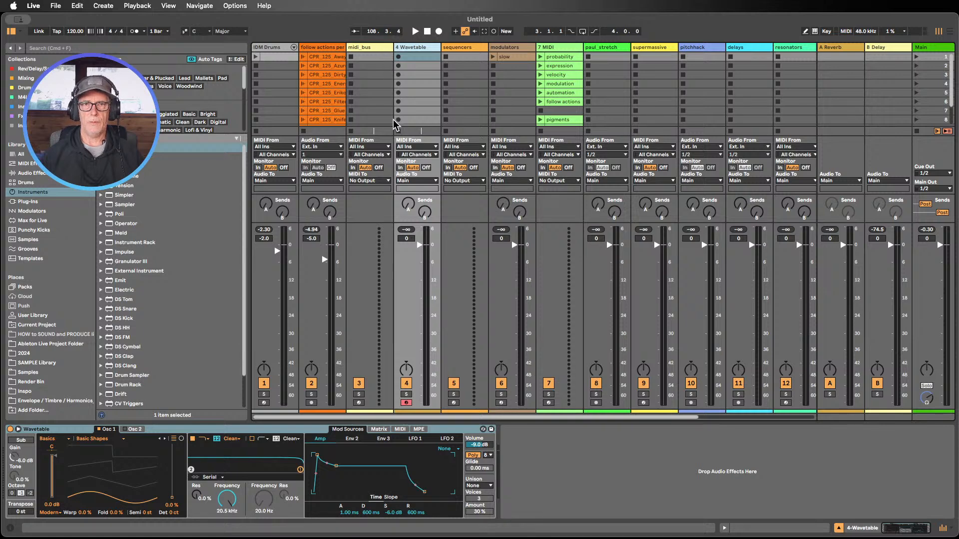
{"action": "left_click", "coordinate": [416, 148]}
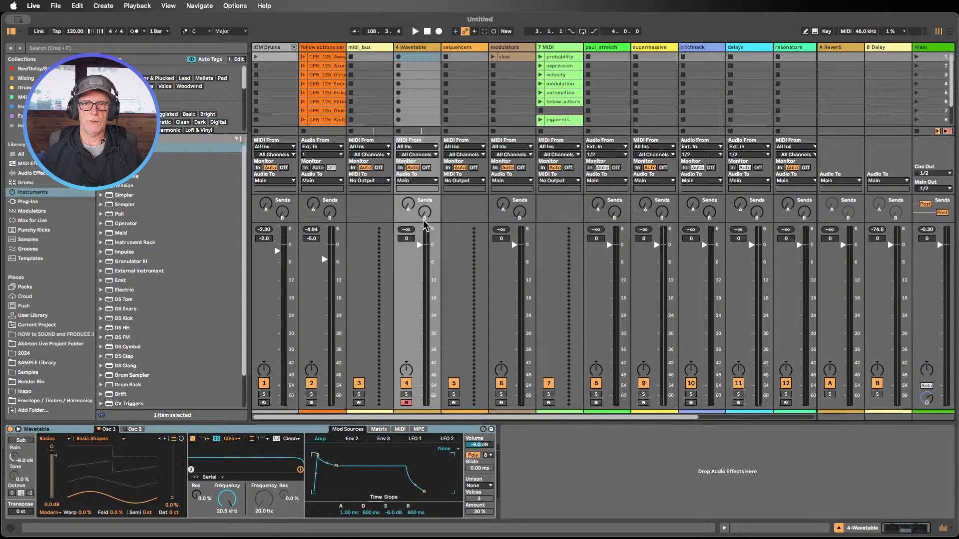
{"action": "left_click", "coordinate": [415, 187]}
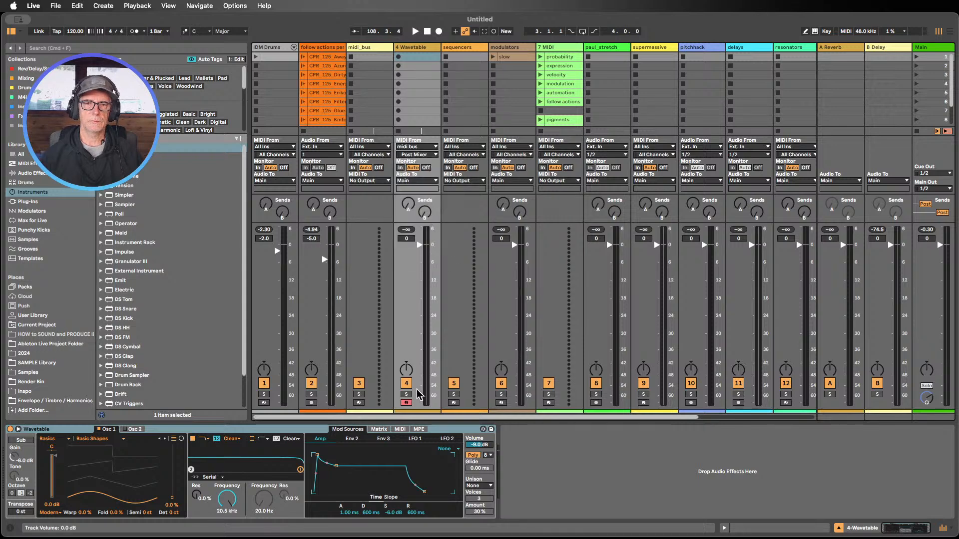
{"action": "left_click", "coordinate": [400, 167]}
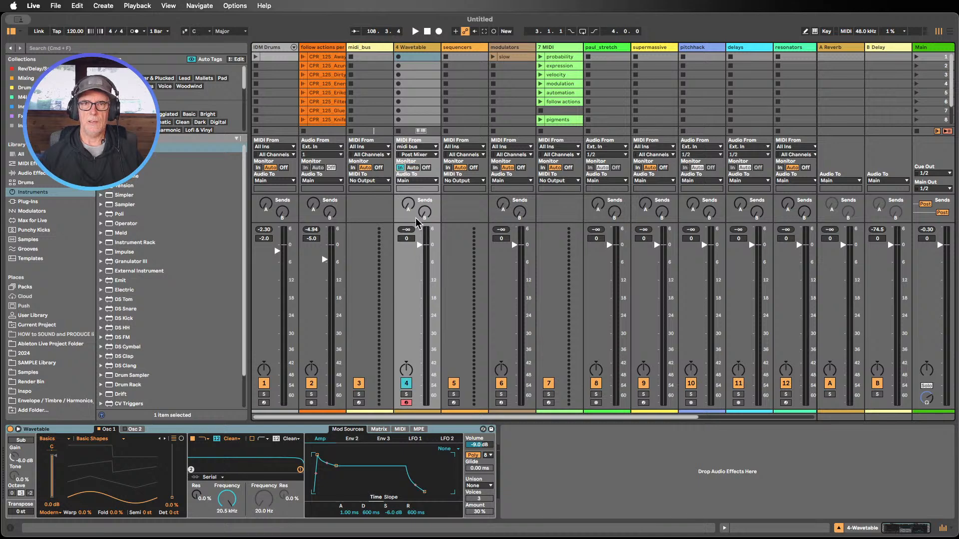
Check the devices on midi_bus and the MIDI input sources offered for the sequencers track, without changing the source
{"action": "left_click", "coordinate": [371, 56]}
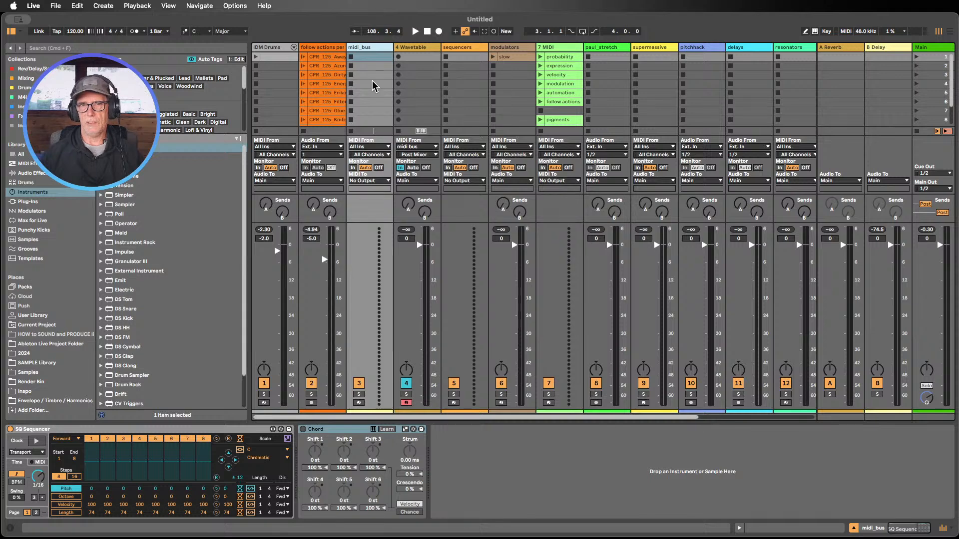
{"action": "left_click", "coordinate": [465, 147]}
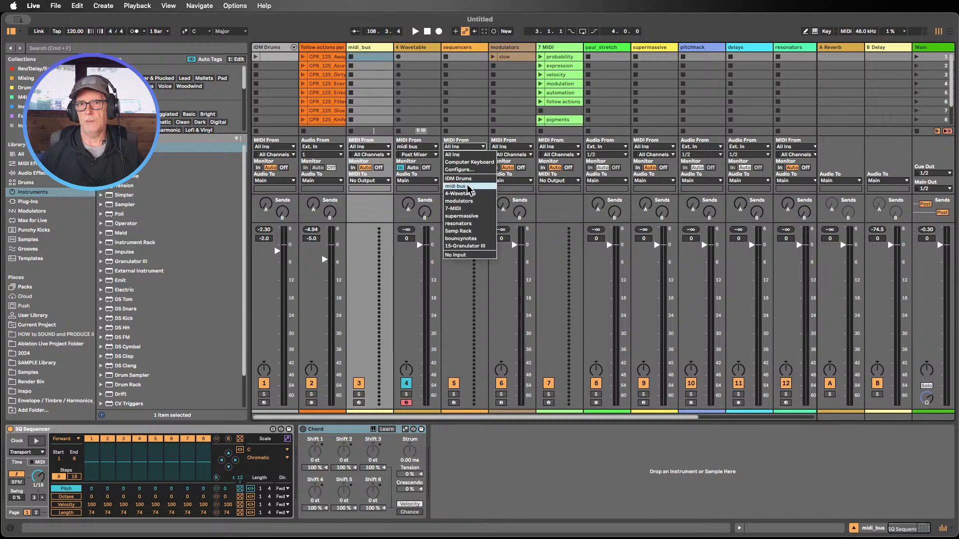
{"action": "left_click", "coordinate": [419, 106]}
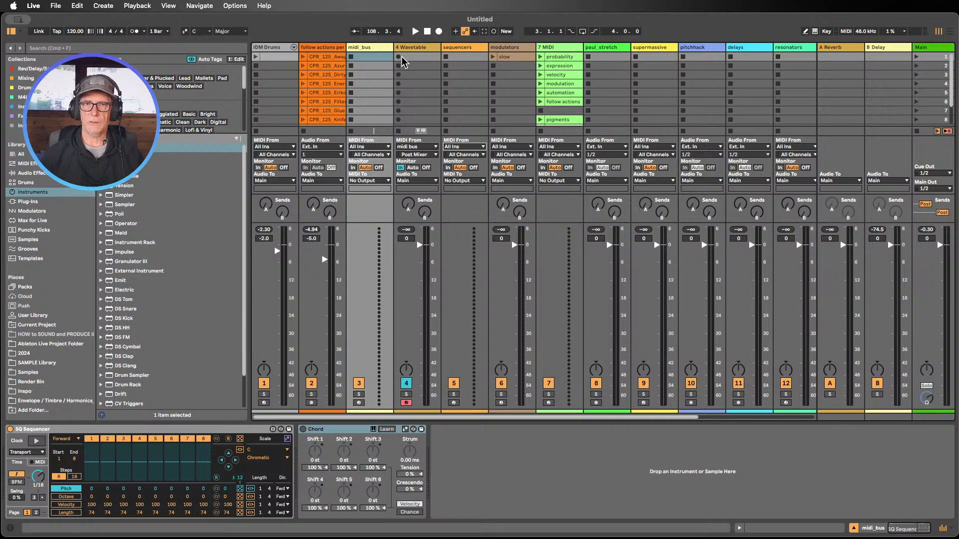
Deactivate the follow actions and IDM Drums tracks and start playback to hear SQ Sequencer drive Wavetable
{"action": "left_click", "coordinate": [409, 47]}
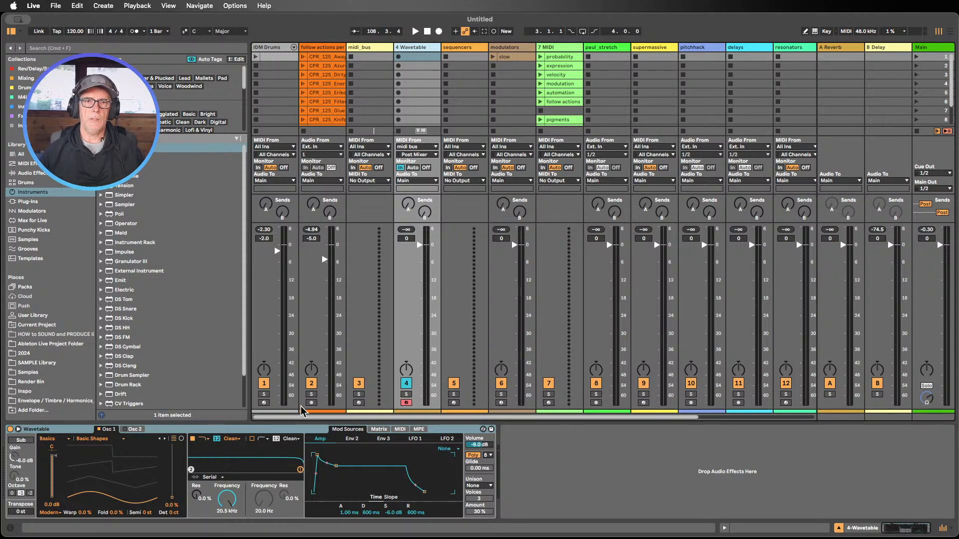
{"action": "left_click", "coordinate": [311, 383]}
{"action": "left_click", "coordinate": [263, 383]}
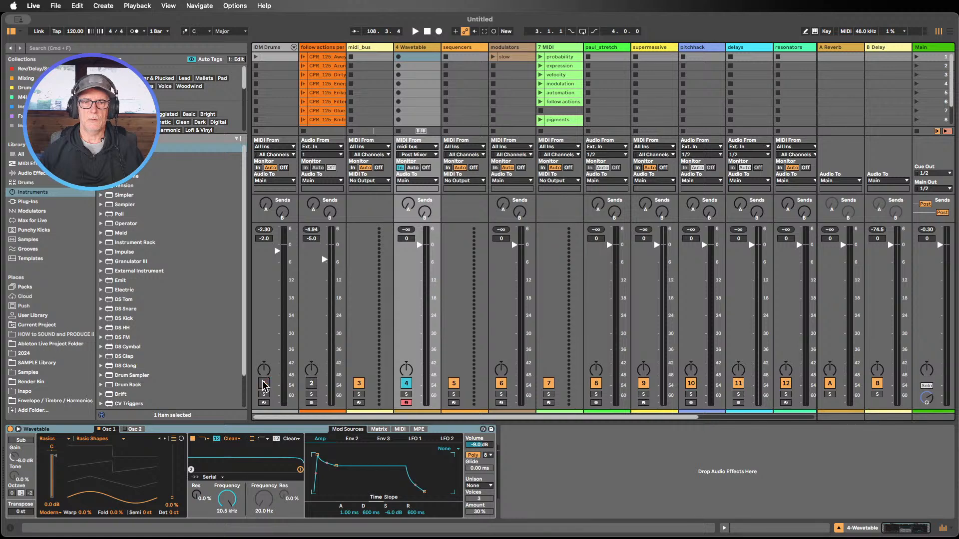
{"action": "left_click", "coordinate": [415, 32]}
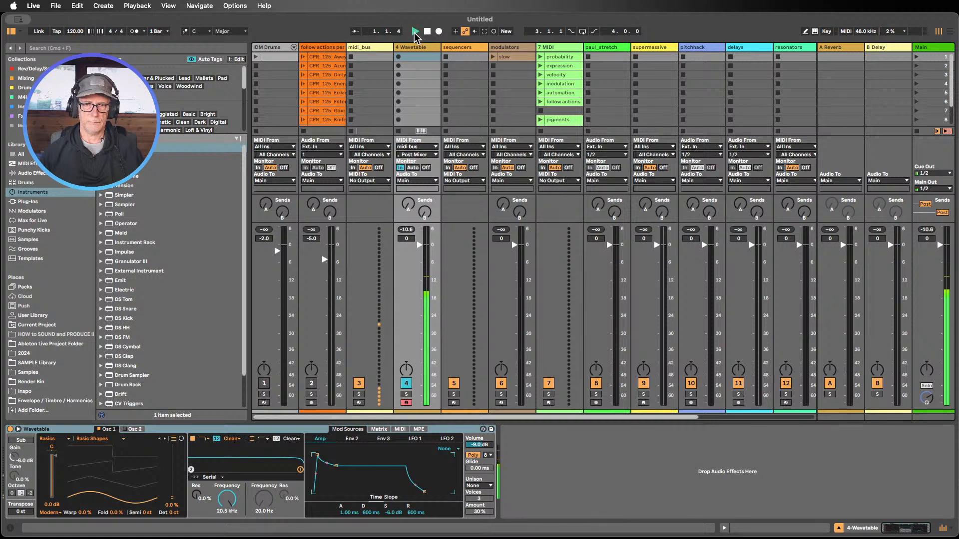
Show midi_bus's devices and turn off SQ Sequencer's steps 8 through 1 while it plays
{"action": "left_click", "coordinate": [379, 48]}
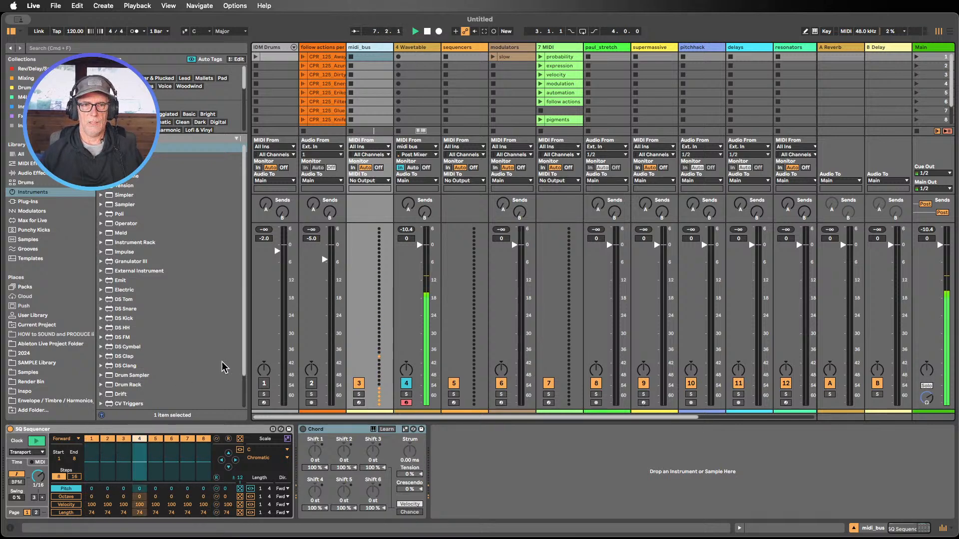
{"action": "left_click", "coordinate": [203, 439]}
{"action": "left_click", "coordinate": [185, 439]}
{"action": "left_click", "coordinate": [170, 439]}
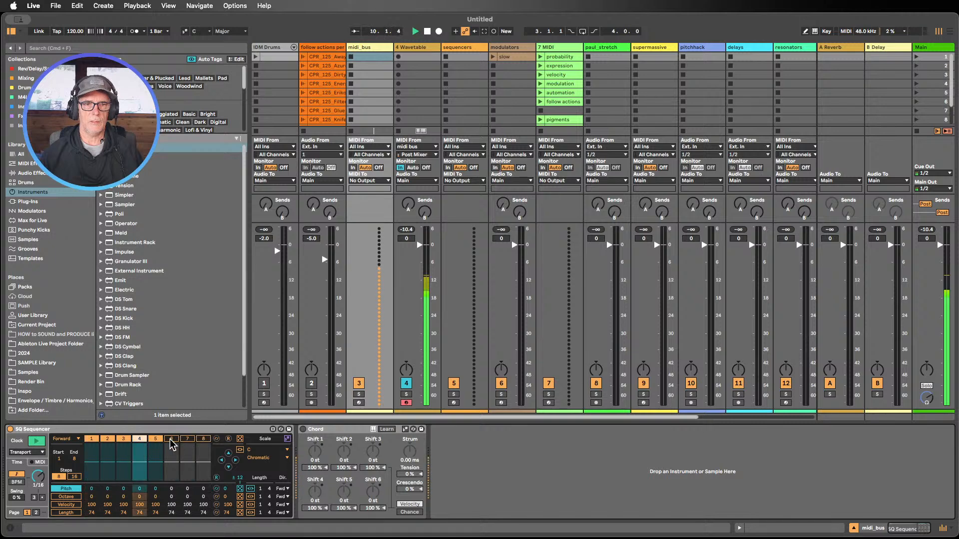
{"action": "left_click", "coordinate": [158, 439]}
{"action": "left_click", "coordinate": [140, 439]}
{"action": "left_click", "coordinate": [123, 438]}
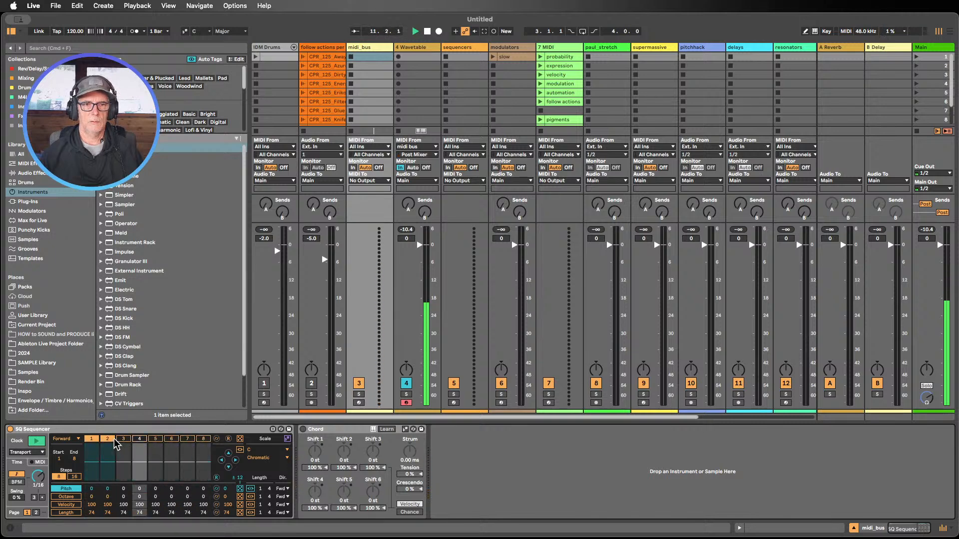
{"action": "left_click", "coordinate": [107, 438]}
{"action": "left_click", "coordinate": [92, 437]}
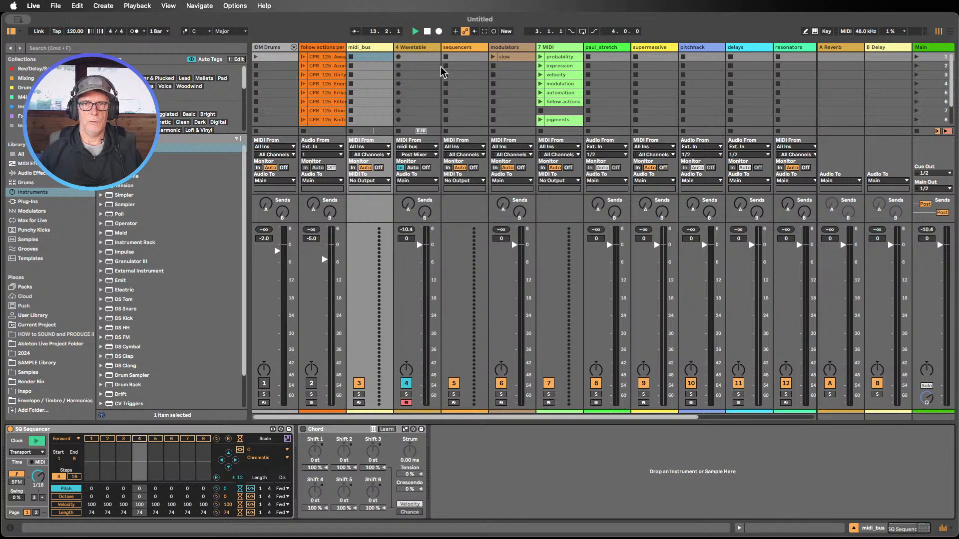
Stop playback and turn all eight SQ Sequencer steps back on
{"action": "left_click", "coordinate": [427, 31]}
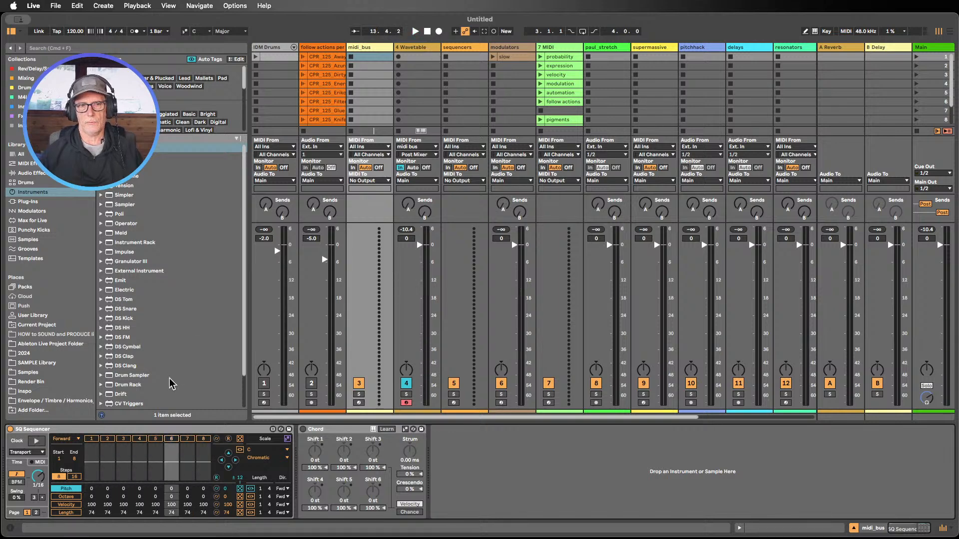
{"action": "left_click", "coordinate": [100, 439]}
{"action": "left_click", "coordinate": [107, 438]}
{"action": "left_click", "coordinate": [125, 438]}
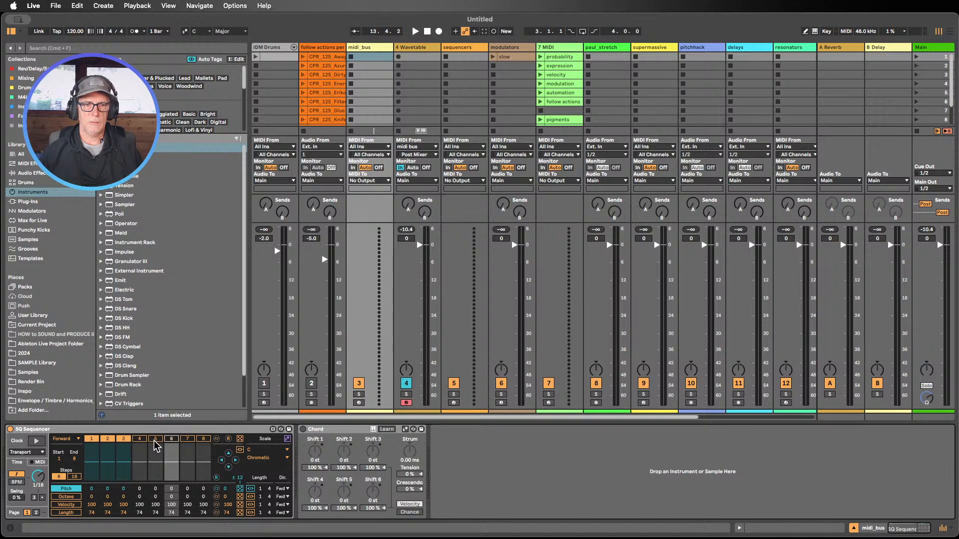
{"action": "left_click", "coordinate": [140, 438]}
{"action": "left_click", "coordinate": [155, 438]}
{"action": "left_click", "coordinate": [172, 438]}
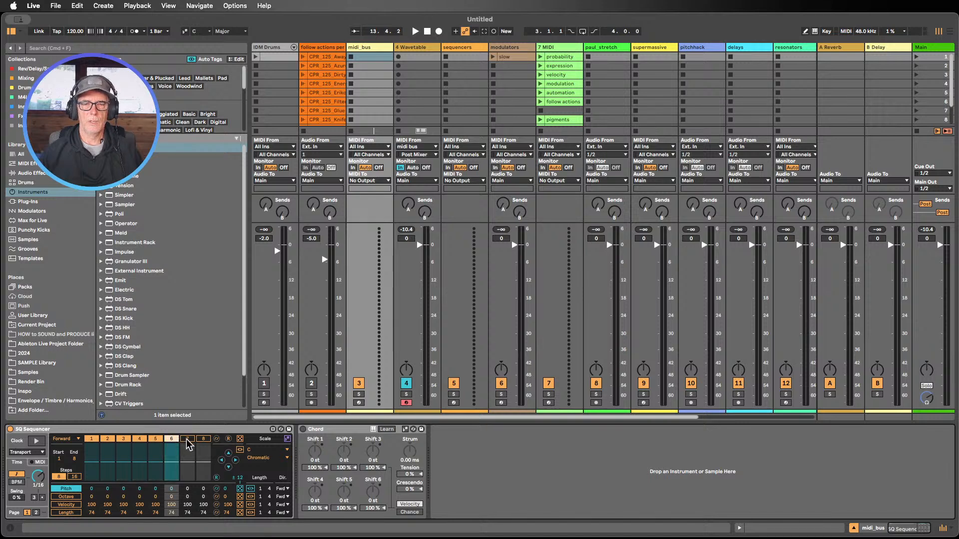
{"action": "left_click", "coordinate": [187, 438]}
{"action": "left_click", "coordinate": [204, 439]}
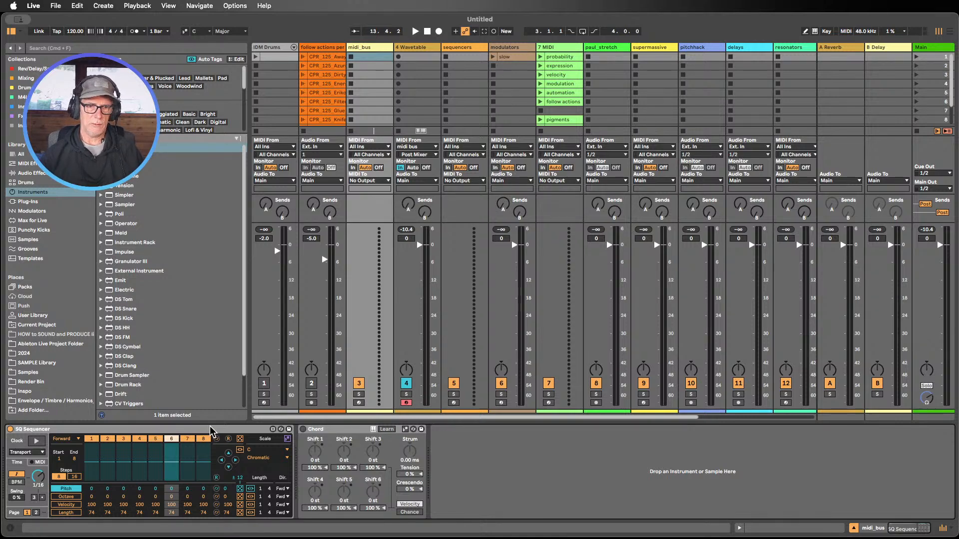
Duplicate SQ Sequencer on midi_bus and deactivate the copy
{"action": "left_click", "coordinate": [193, 424]}
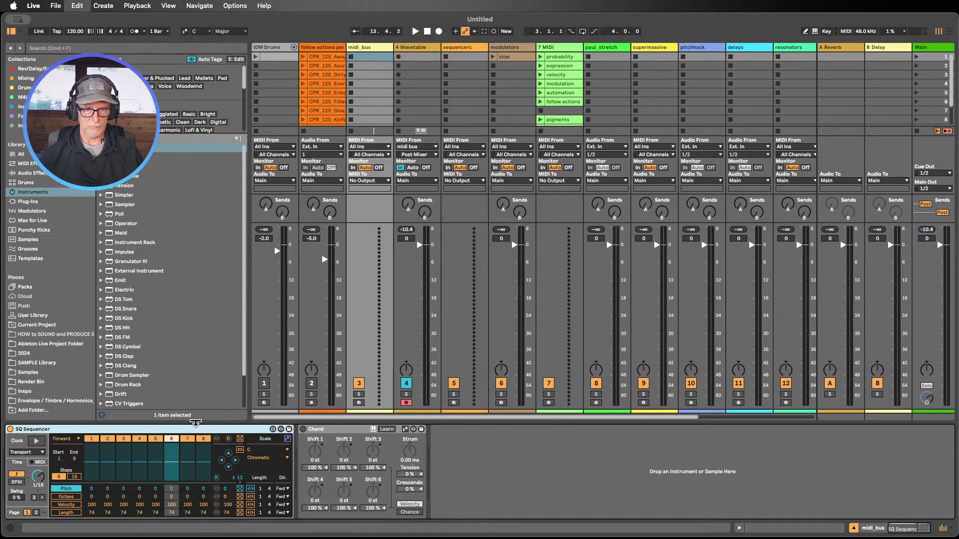
{"action": "key", "text": "super+d"}
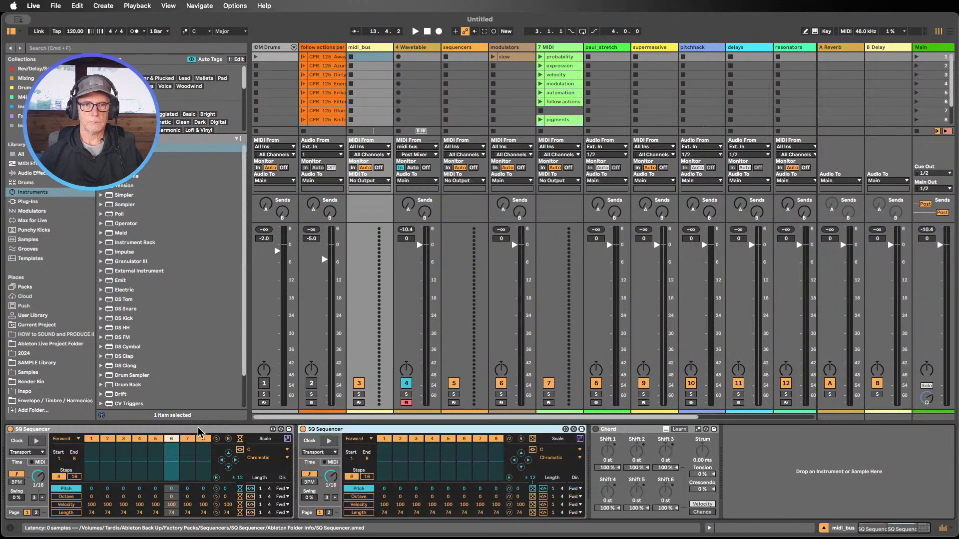
{"action": "left_click", "coordinate": [302, 429]}
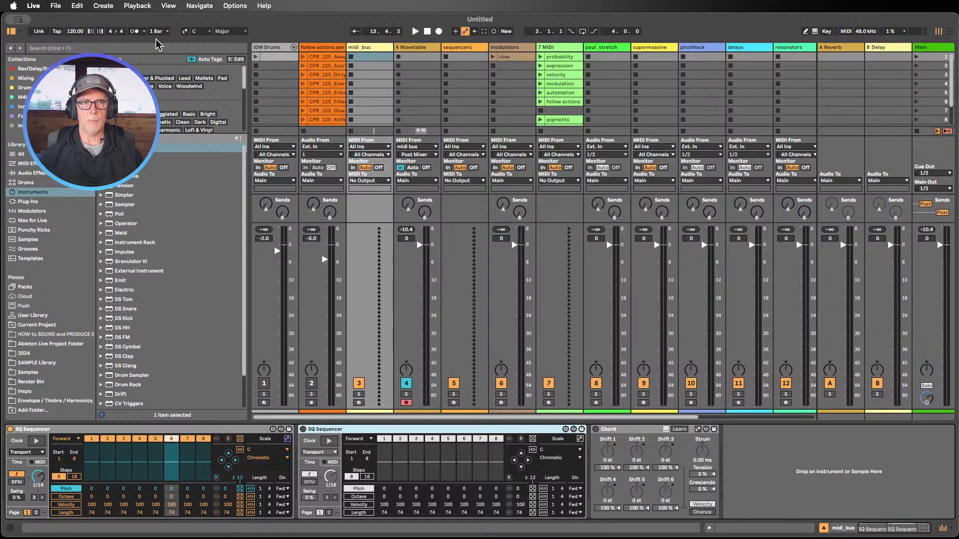
Enable the set's scale as B Minor and make the first SQ Sequencer follow it
{"action": "left_click", "coordinate": [185, 32]}
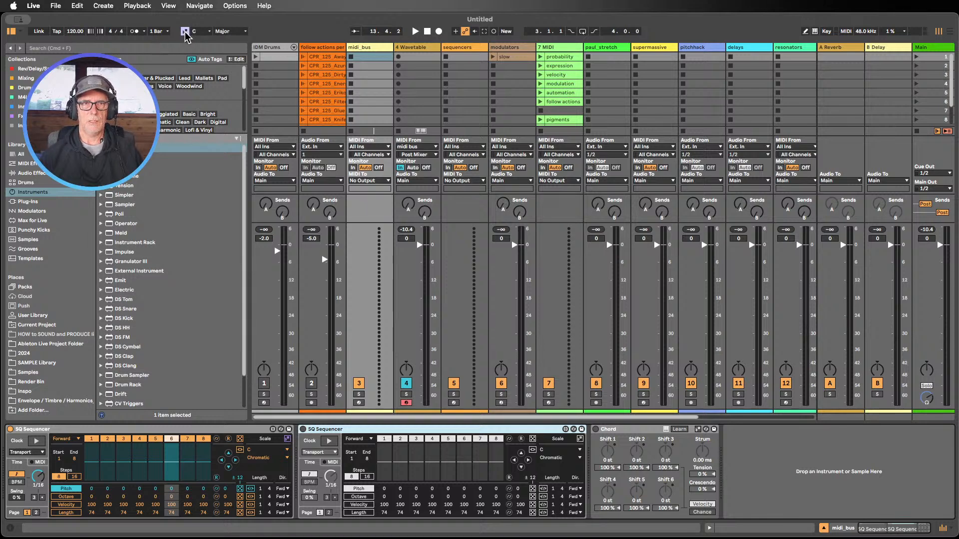
{"action": "left_click", "coordinate": [200, 31]}
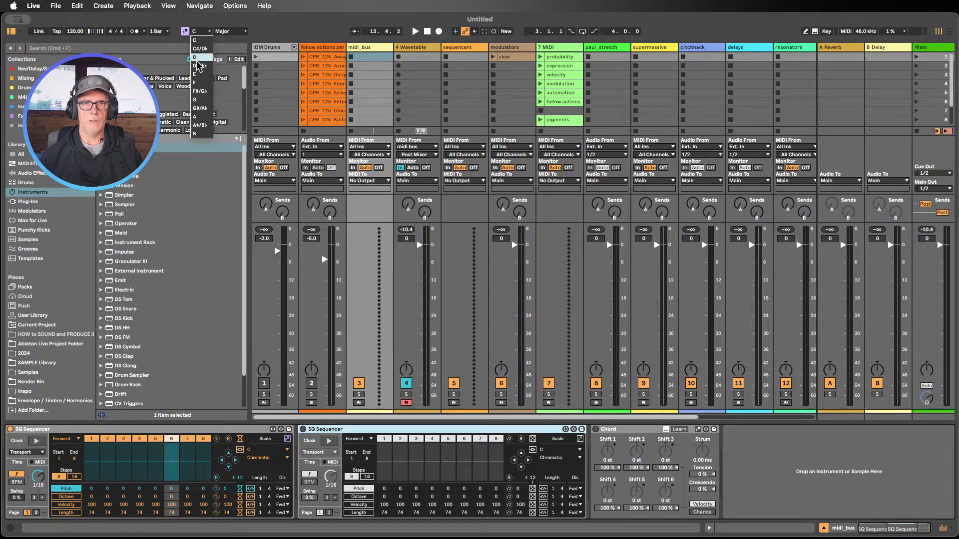
{"action": "left_click", "coordinate": [196, 133]}
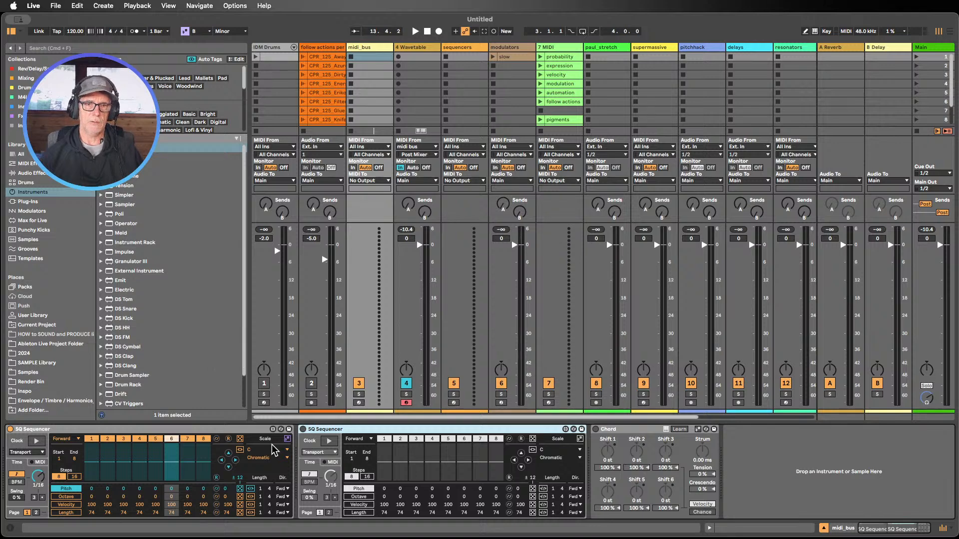
{"action": "left_click", "coordinate": [49, 432]}
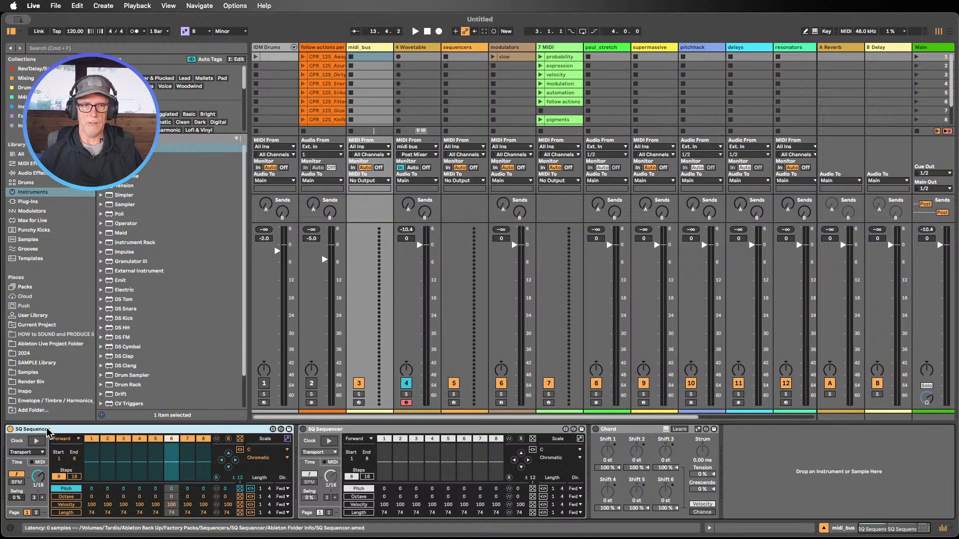
{"action": "left_click", "coordinate": [287, 440]}
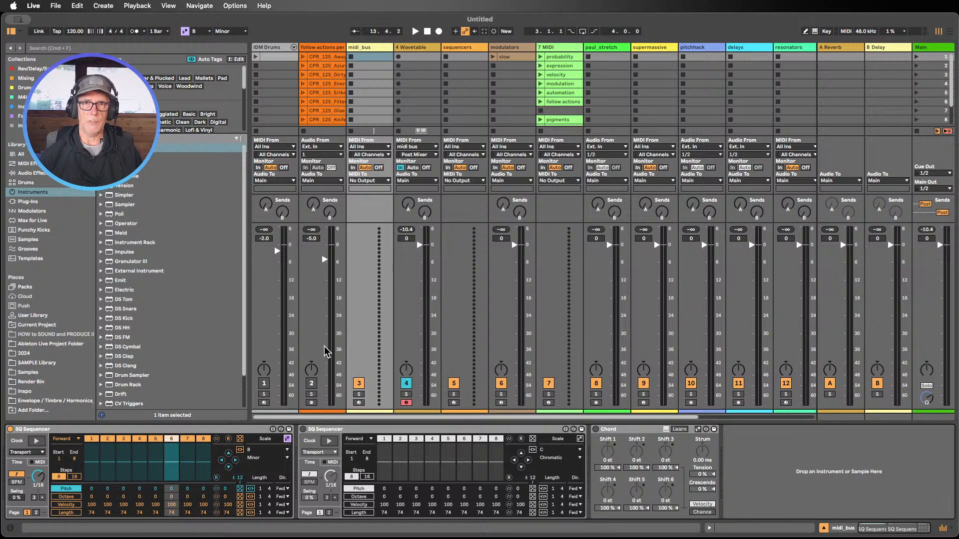
Start playback and switch the first SQ Sequencer to 16 steps and back to 8
{"action": "left_click", "coordinate": [415, 31]}
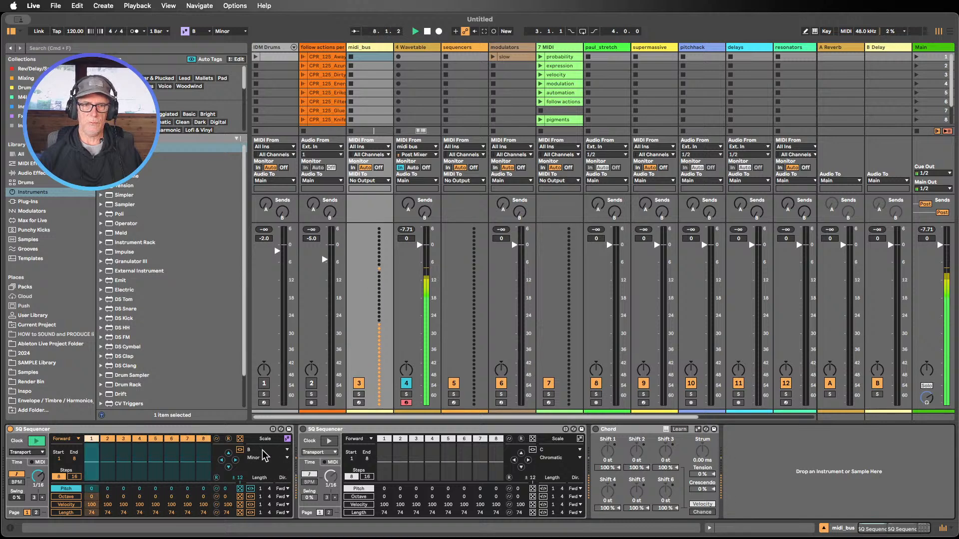
{"action": "left_click", "coordinate": [75, 477]}
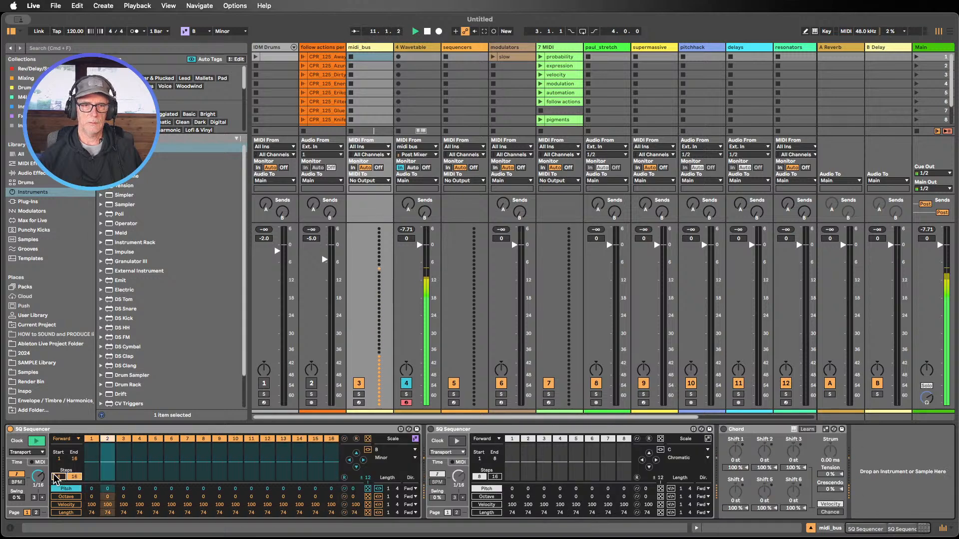
{"action": "left_click", "coordinate": [61, 477]}
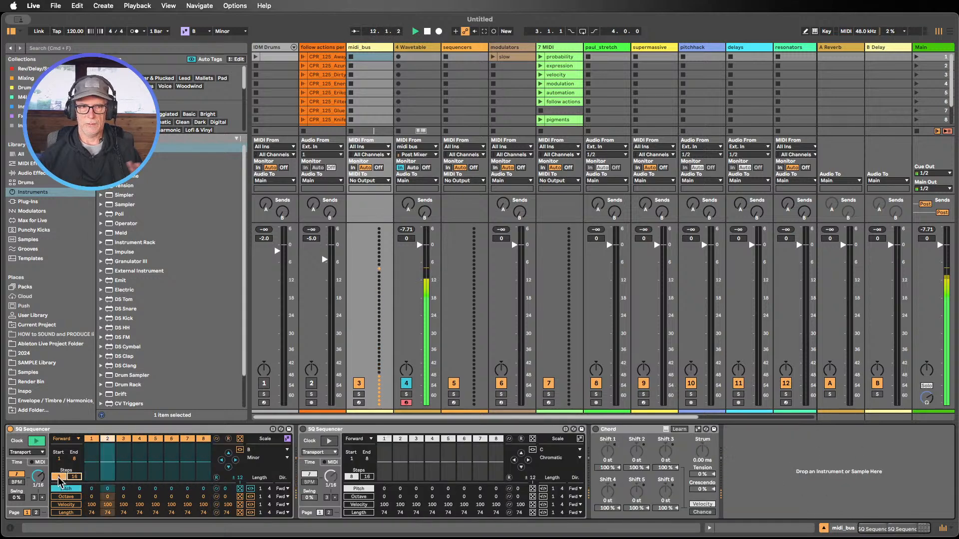
Randomize the first SQ Sequencer's pitch values and set its playback direction to Backward
{"action": "left_click", "coordinate": [77, 439]}
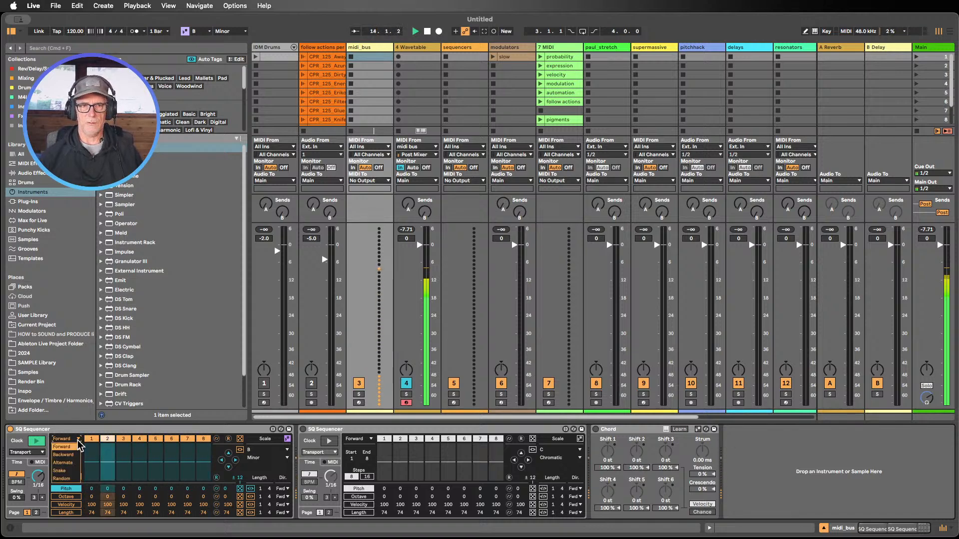
{"action": "left_click", "coordinate": [76, 444]}
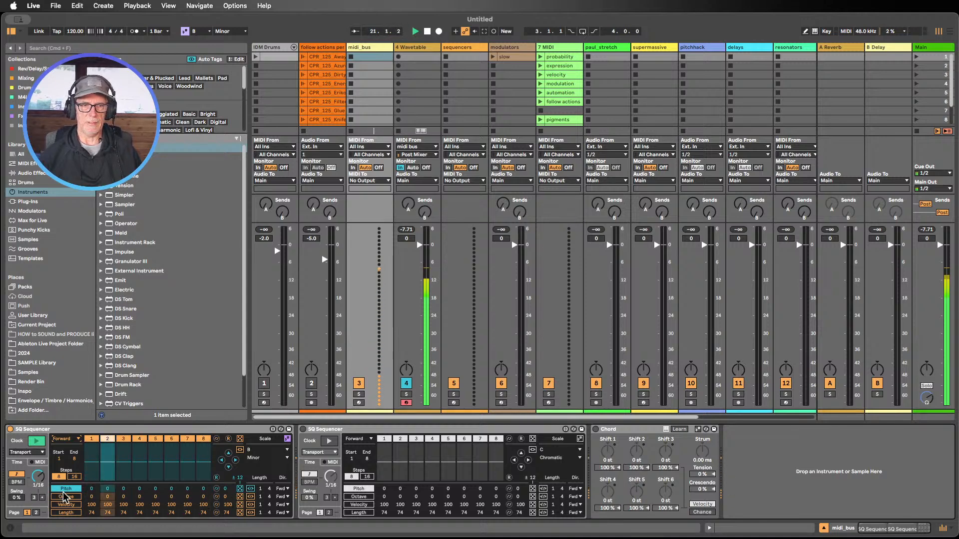
{"action": "left_click", "coordinate": [240, 489]}
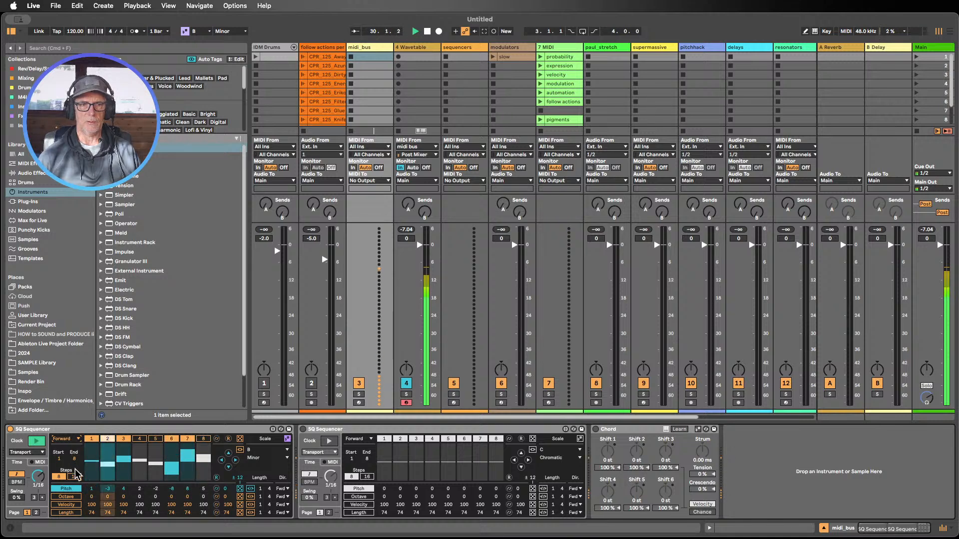
{"action": "left_click", "coordinate": [73, 466]}
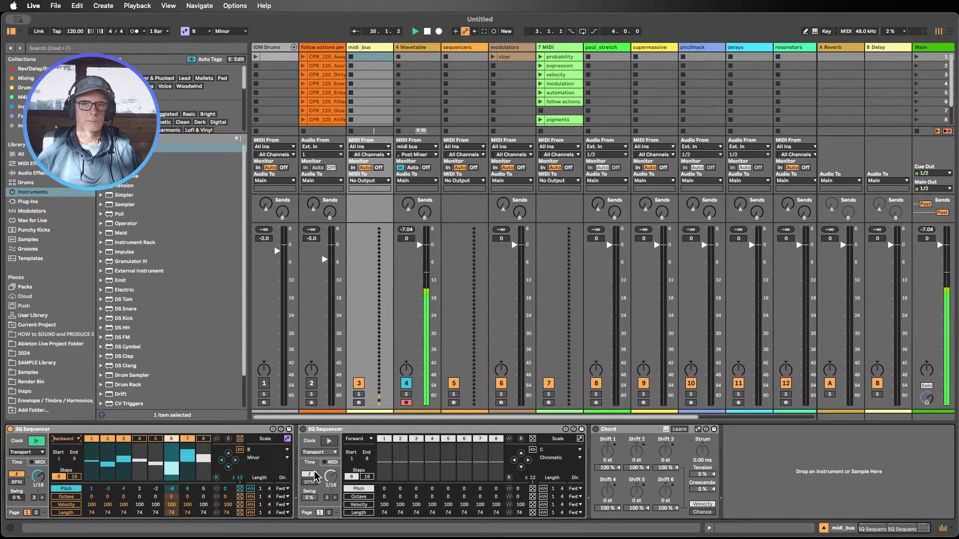
Try an independent pitch-lane loop from 2 to 5 in the first SQ Sequencer, check its direction options, and turn the loop off
{"action": "left_click", "coordinate": [251, 489]}
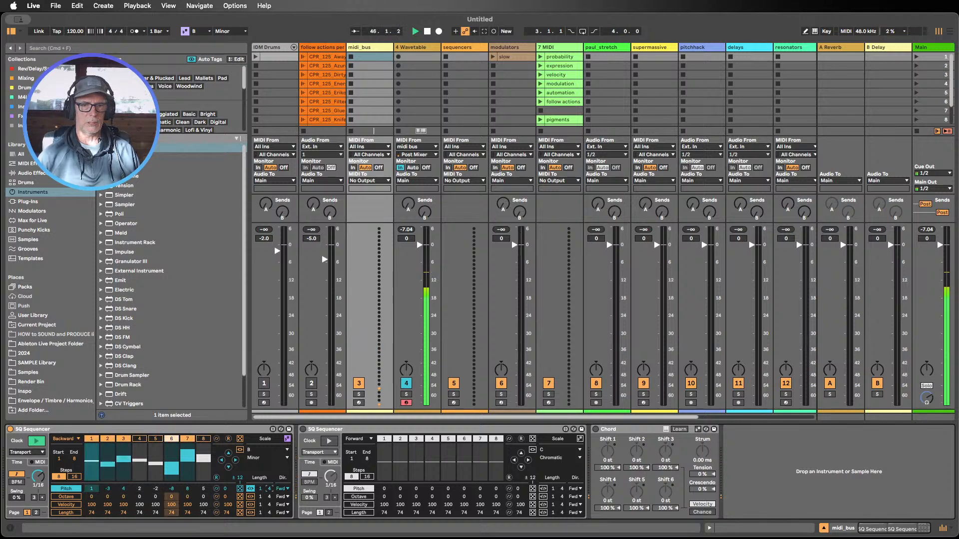
{"action": "left_click_drag", "start_coordinate": [270, 489], "coordinate": [270, 485]}
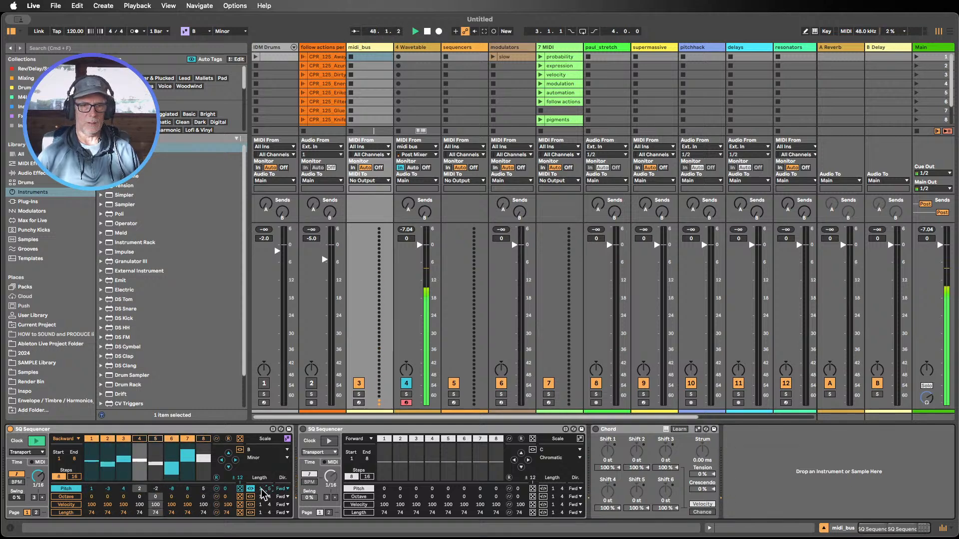
{"action": "left_click_drag", "start_coordinate": [261, 489], "coordinate": [270, 485]}
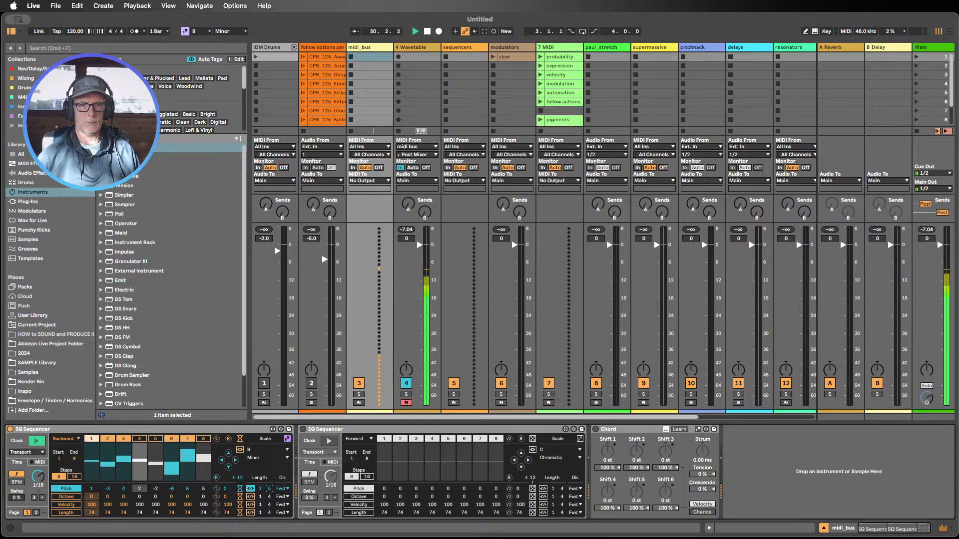
{"action": "left_click", "coordinate": [282, 488]}
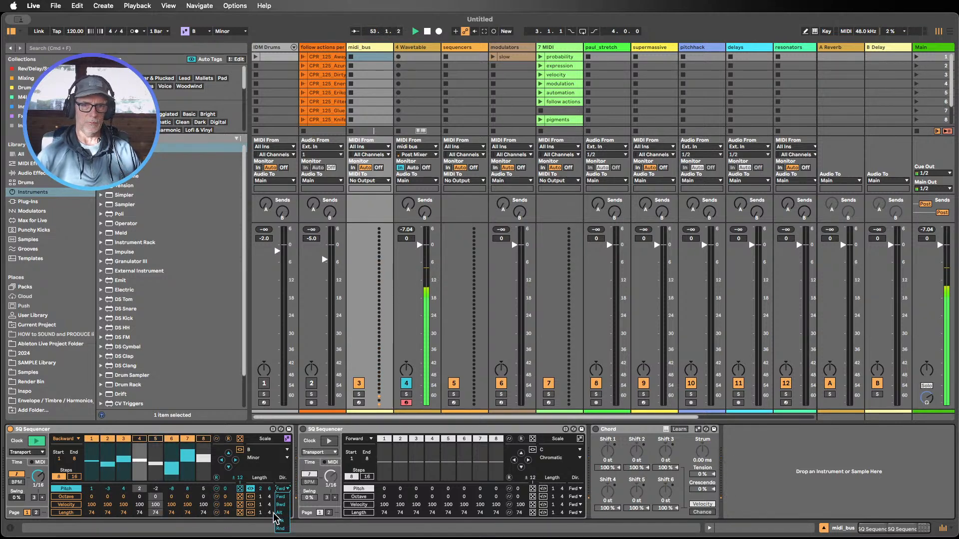
{"action": "left_click_drag", "start_coordinate": [261, 489], "coordinate": [270, 496]}
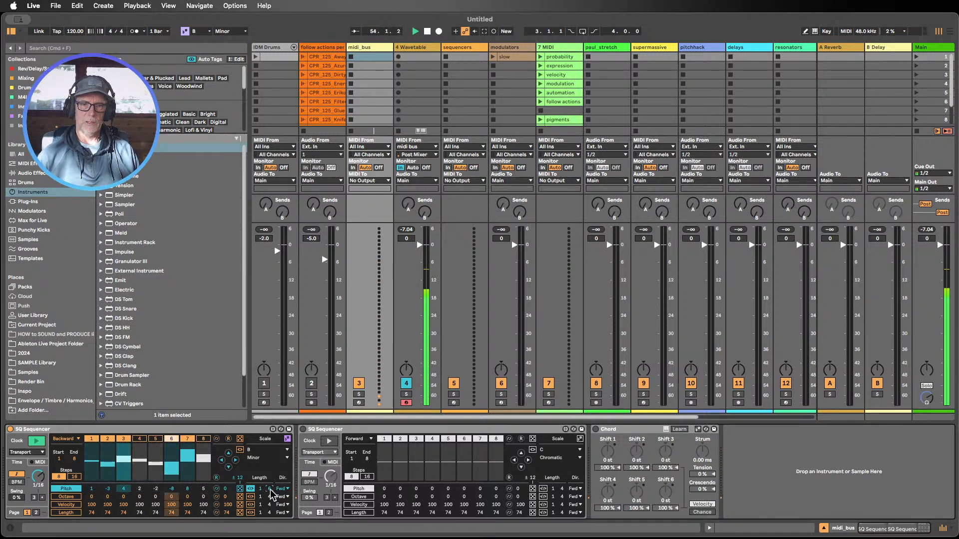
{"action": "left_click", "coordinate": [251, 489]}
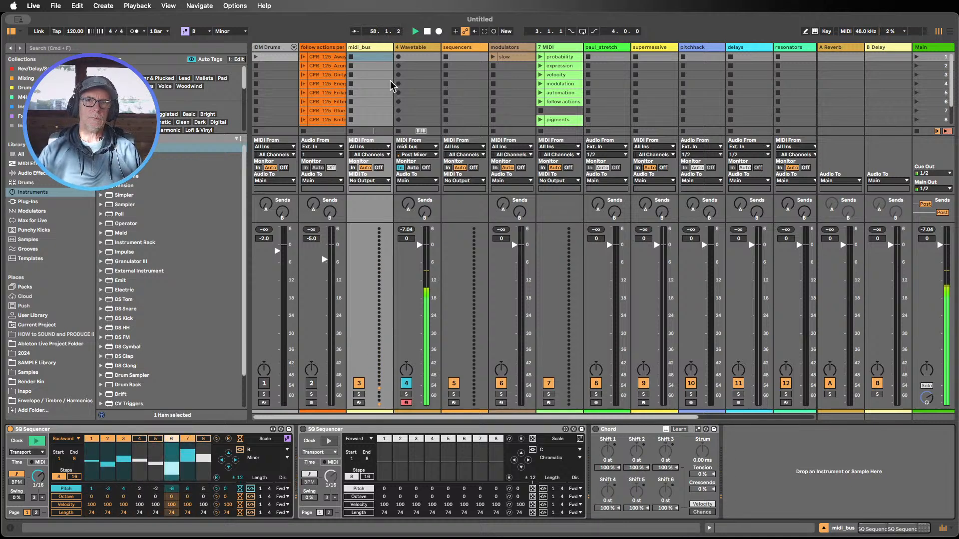
Stop playback and swap the active SQ Sequencer, folding and deactivating the first and activating the duplicate
{"action": "left_click", "coordinate": [427, 31]}
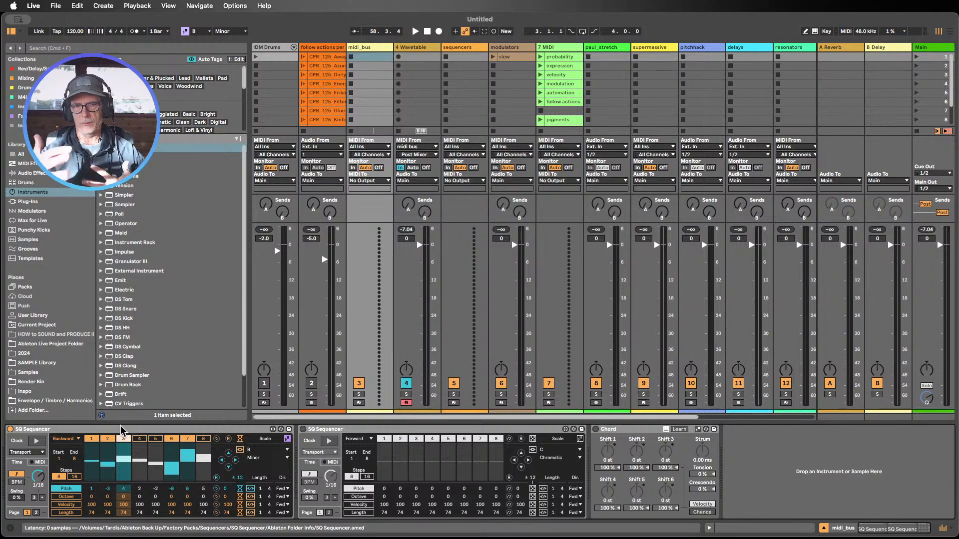
{"action": "double_click", "coordinate": [12, 431]}
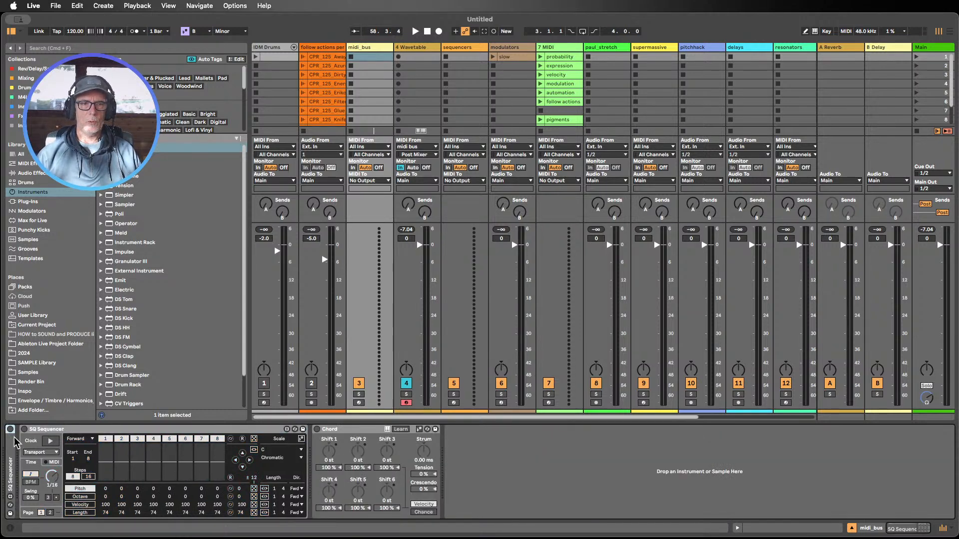
{"action": "left_click", "coordinate": [24, 430]}
{"action": "left_click", "coordinate": [71, 428]}
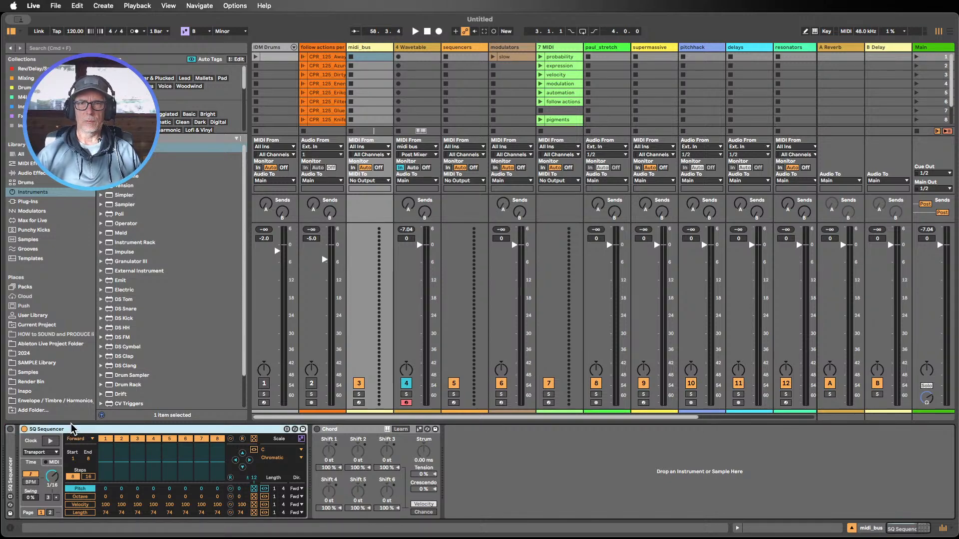
Show the modulators track's devices and unfold Expression Control, Envelope MIDI, Strange Mod, the first Vector Map and Envelope Follower
{"action": "left_click", "coordinate": [514, 50]}
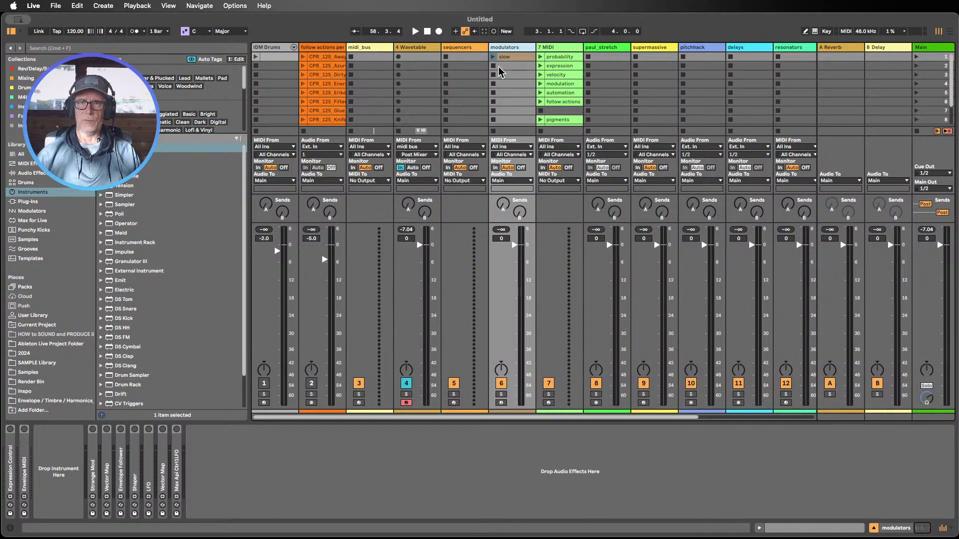
{"action": "double_click", "coordinate": [14, 454]}
{"action": "left_click", "coordinate": [192, 463]}
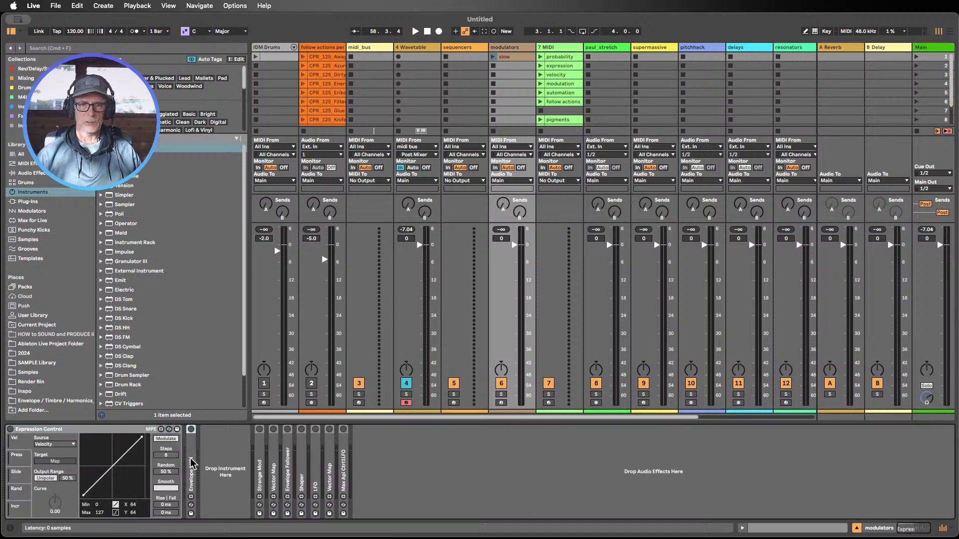
{"action": "double_click", "coordinate": [193, 463]}
{"action": "double_click", "coordinate": [379, 467]}
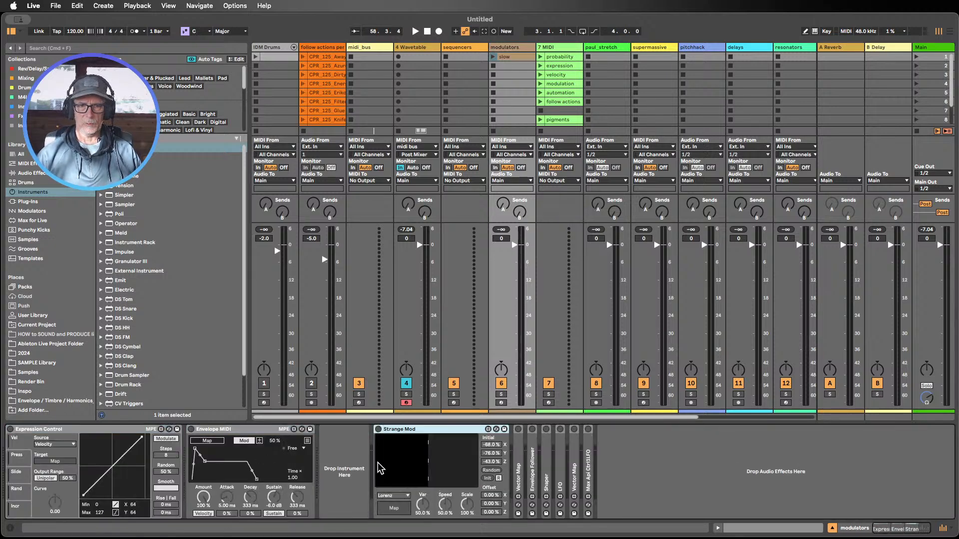
{"action": "double_click", "coordinate": [519, 448]}
{"action": "left_click", "coordinate": [654, 452]}
{"action": "double_click", "coordinate": [653, 449]}
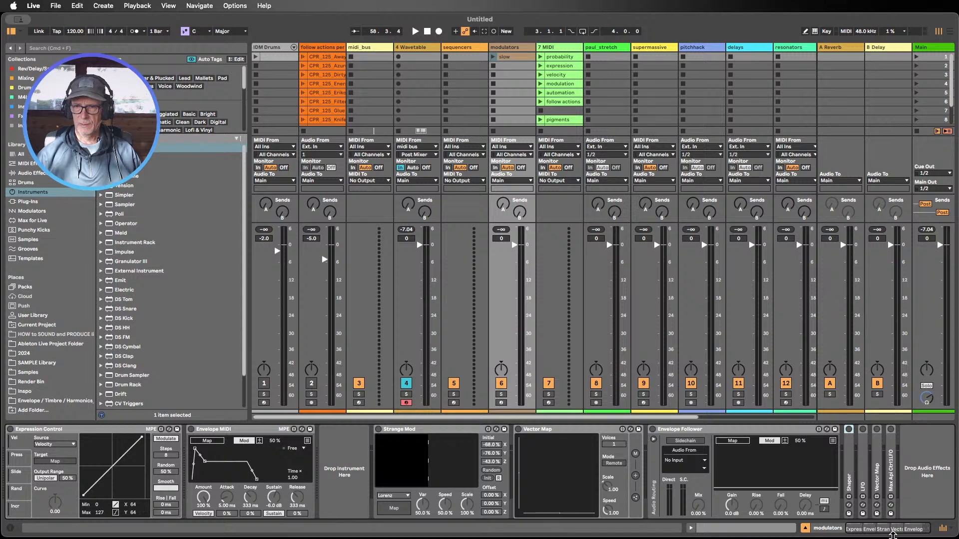
Unfold the remaining modulators: Shaper, LFO, the second Vector Map and Max Api Ctrl1LFO, and return to the start of the device chain
{"action": "double_click", "coordinate": [851, 467]}
{"action": "left_click_drag", "start_coordinate": [873, 532], "coordinate": [903, 526]}
{"action": "double_click", "coordinate": [869, 446]}
{"action": "double_click", "coordinate": [882, 445]}
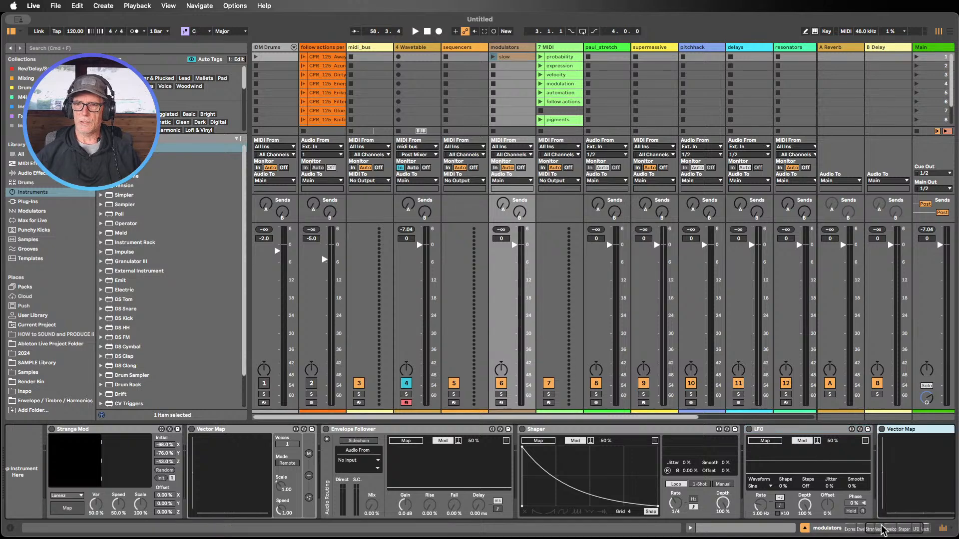
{"action": "double_click", "coordinate": [896, 462]}
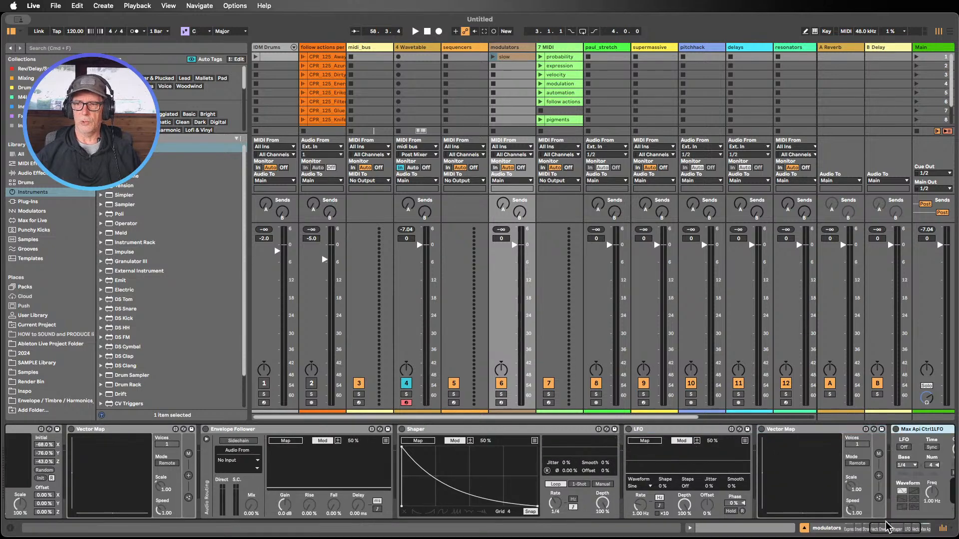
{"action": "left_click_drag", "start_coordinate": [887, 528], "coordinate": [839, 522]}
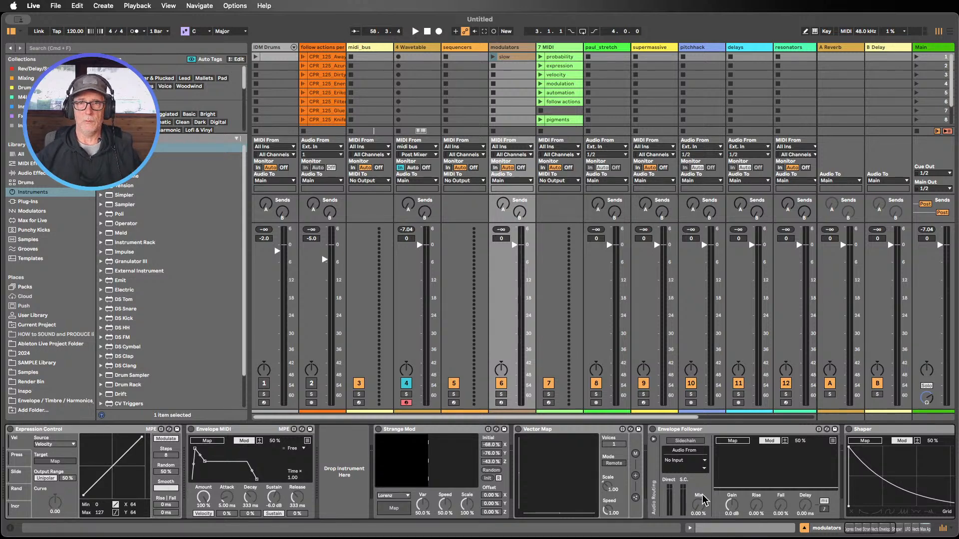
Copy Expression Control from the modulators track to the end of the midi_bus device chain and activate it there
{"action": "left_click", "coordinate": [76, 428]}
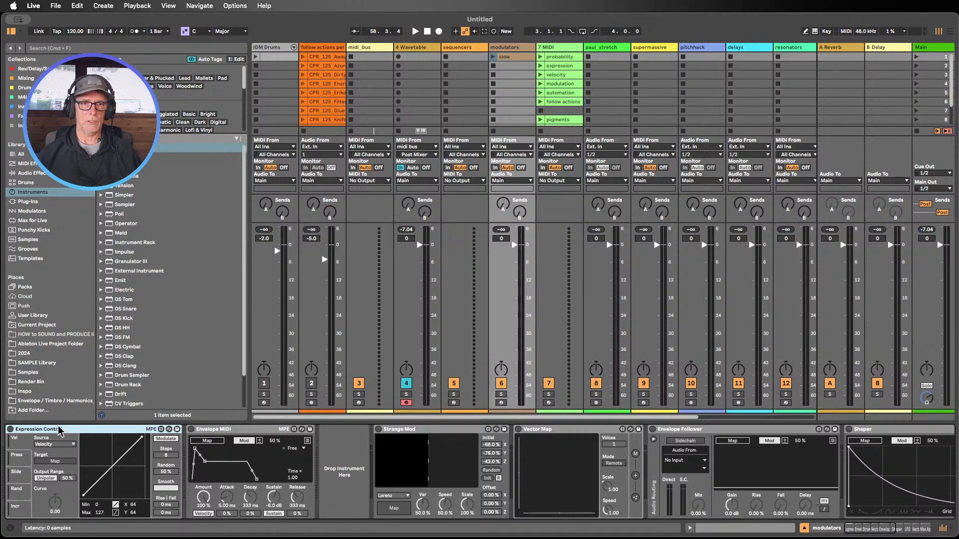
{"action": "left_click", "coordinate": [375, 94]}
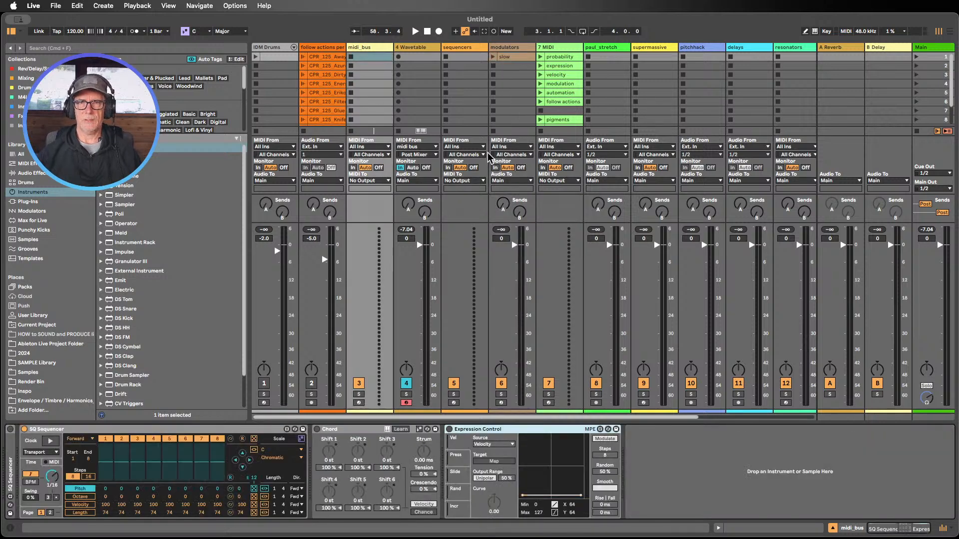
{"action": "left_click", "coordinate": [508, 55]}
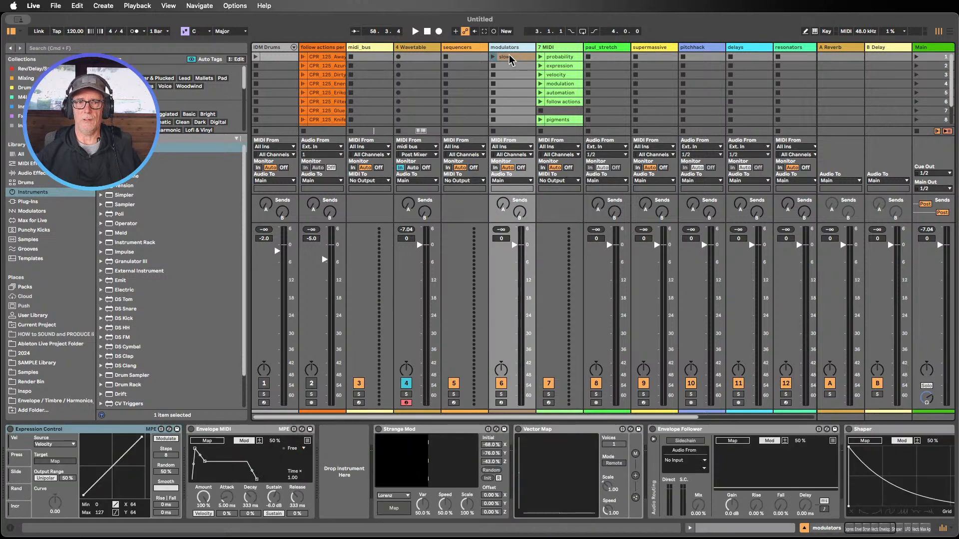
{"action": "left_click", "coordinate": [376, 54]}
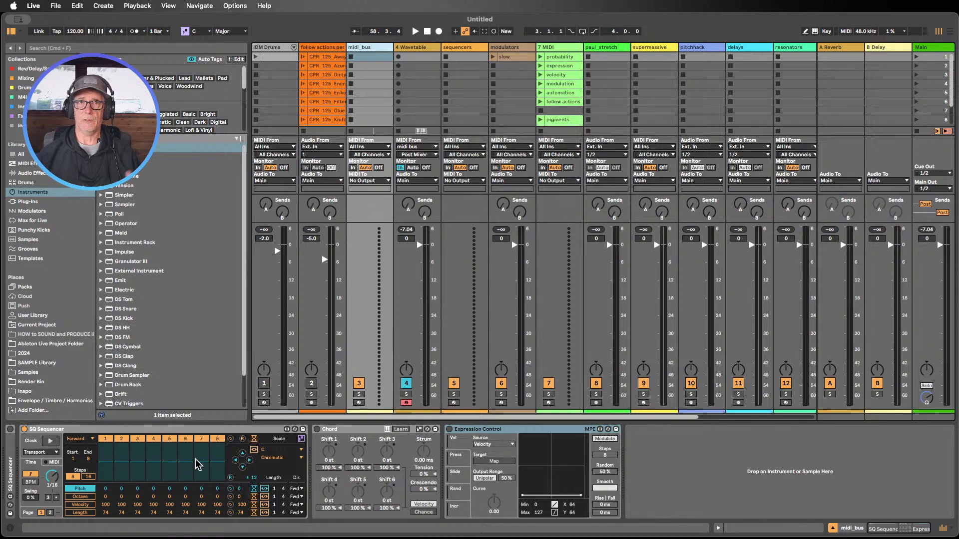
{"action": "left_click", "coordinate": [449, 429]}
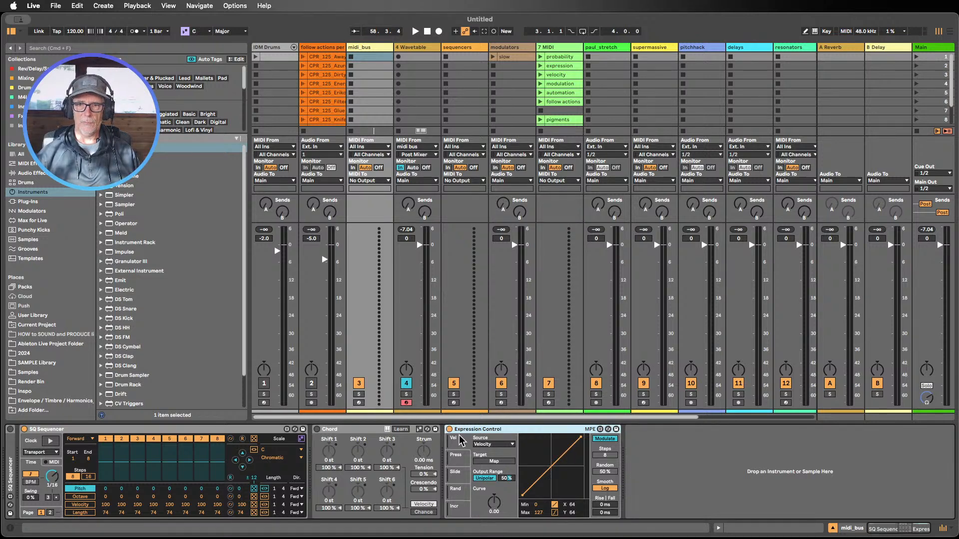
Look through Expression Control's modulation slots, set the first slot's source to Random and switch it to Remote mode
{"action": "left_click", "coordinate": [456, 456]}
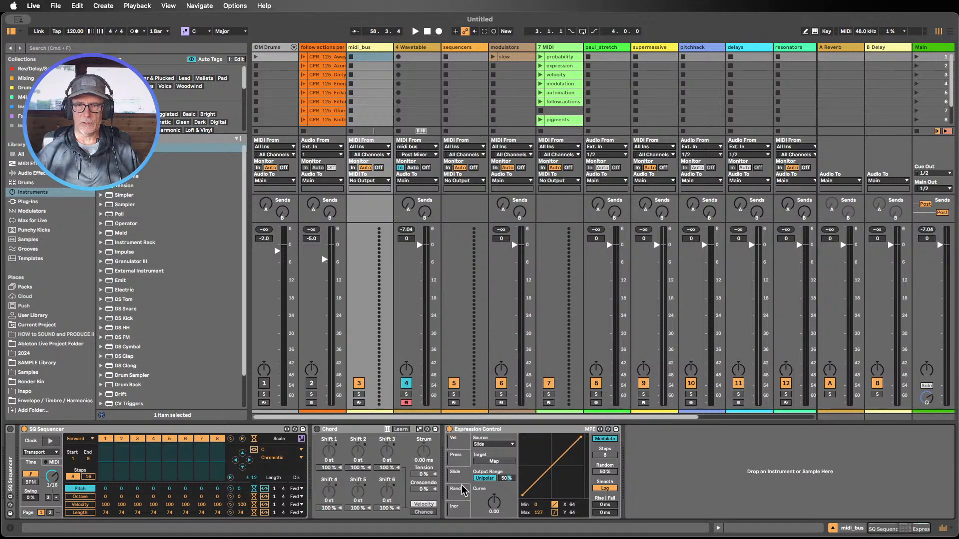
{"action": "left_click", "coordinate": [455, 507]}
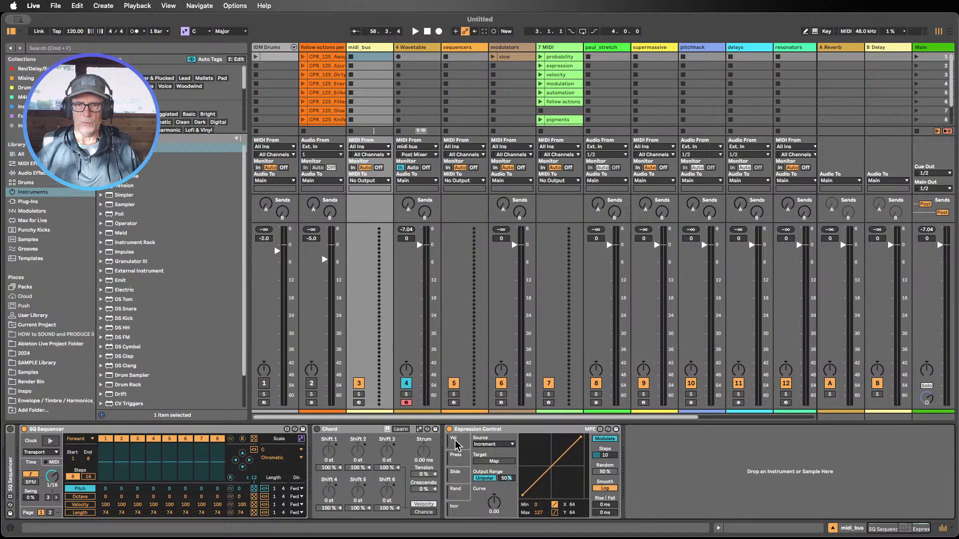
{"action": "left_click", "coordinate": [456, 457]}
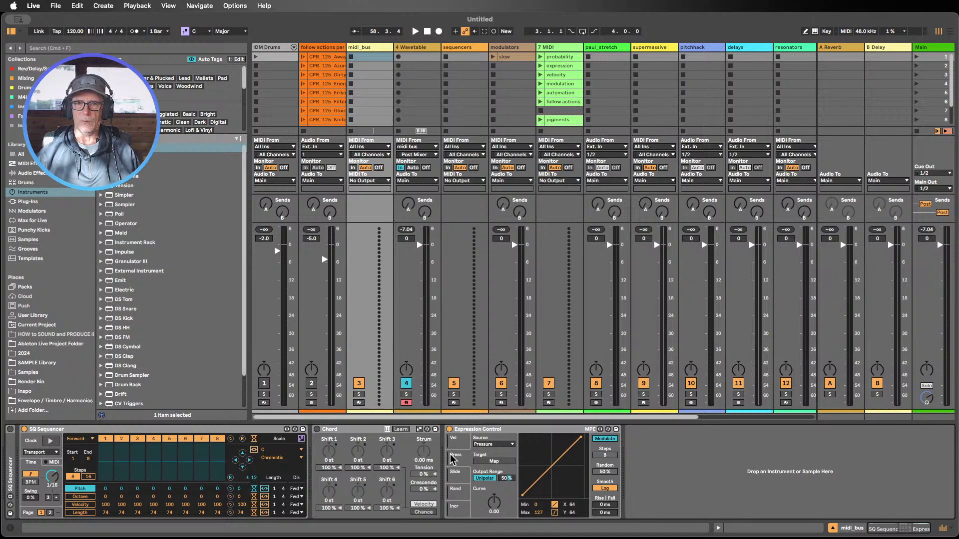
{"action": "left_click", "coordinate": [459, 440]}
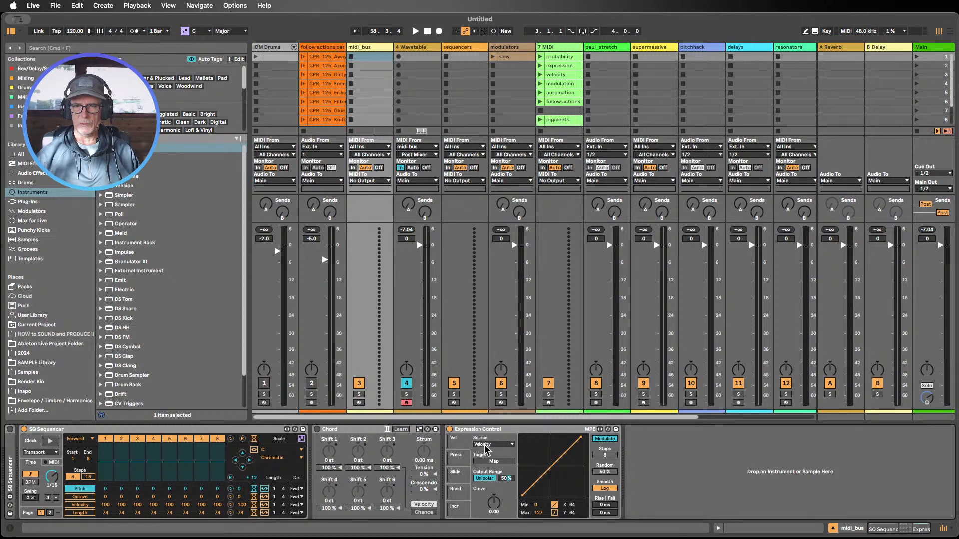
{"action": "left_click", "coordinate": [485, 445]}
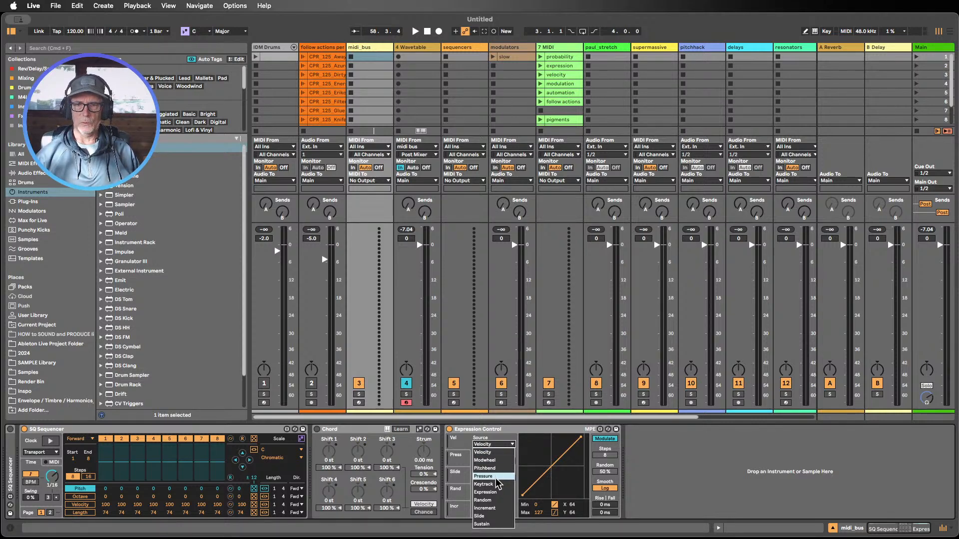
{"action": "left_click", "coordinate": [483, 501]}
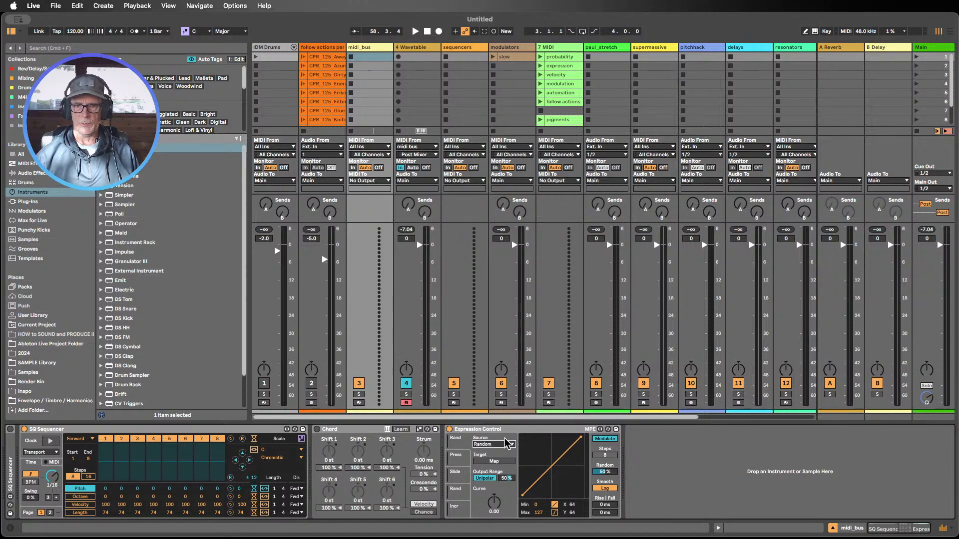
{"action": "left_click", "coordinate": [605, 439]}
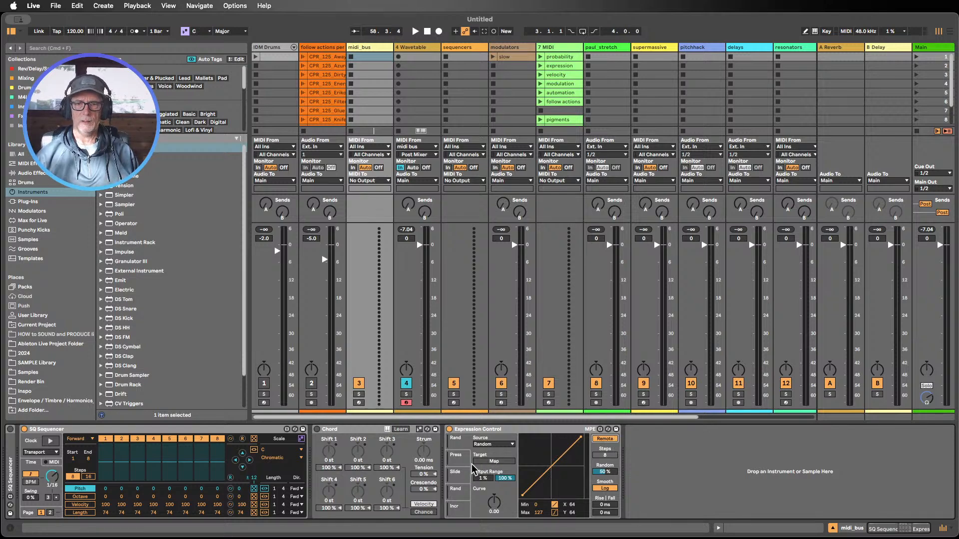
Make the active SQ Sequencer follow the set's scale and set that scale to B Minor
{"action": "left_click", "coordinate": [301, 439]}
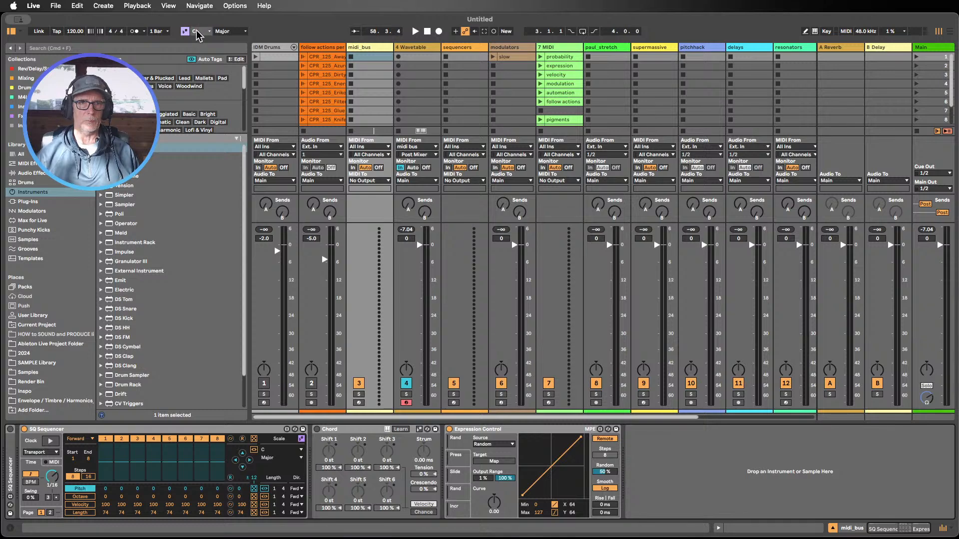
{"action": "left_click", "coordinate": [200, 130]}
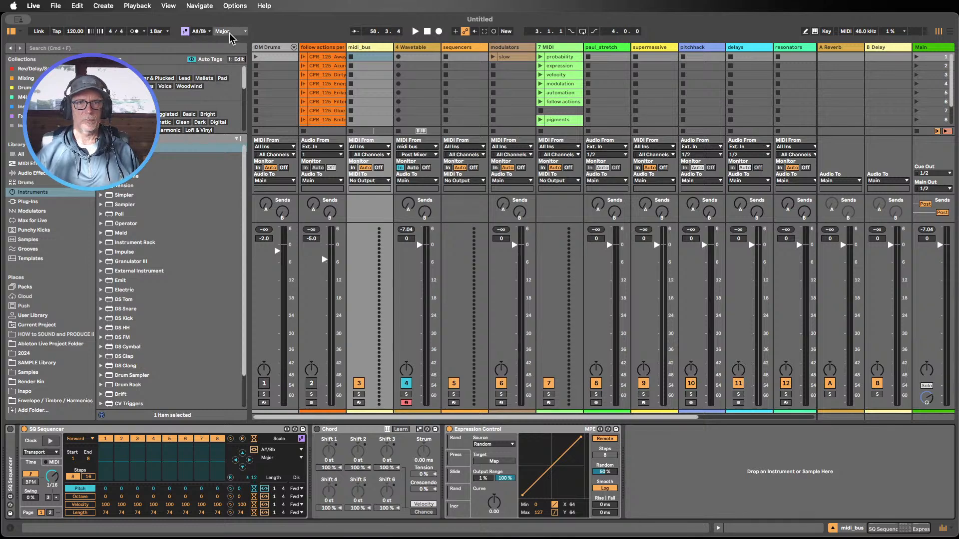
{"action": "left_click", "coordinate": [229, 33]}
{"action": "left_click", "coordinate": [225, 47]}
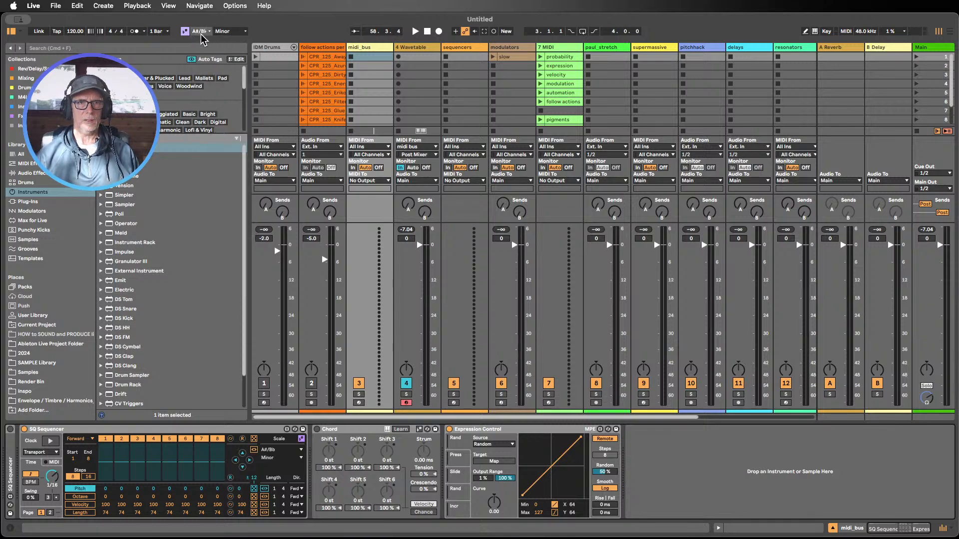
{"action": "left_click", "coordinate": [196, 133]}
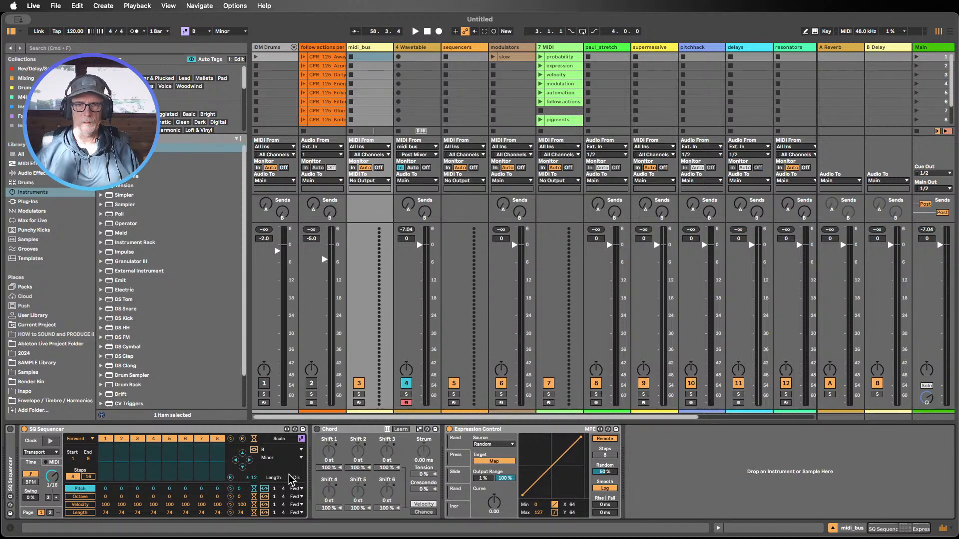
Map Expression Control's Random slot to the SQ Sequencer's pitch randomize control and start playback
{"action": "left_click", "coordinate": [254, 488]}
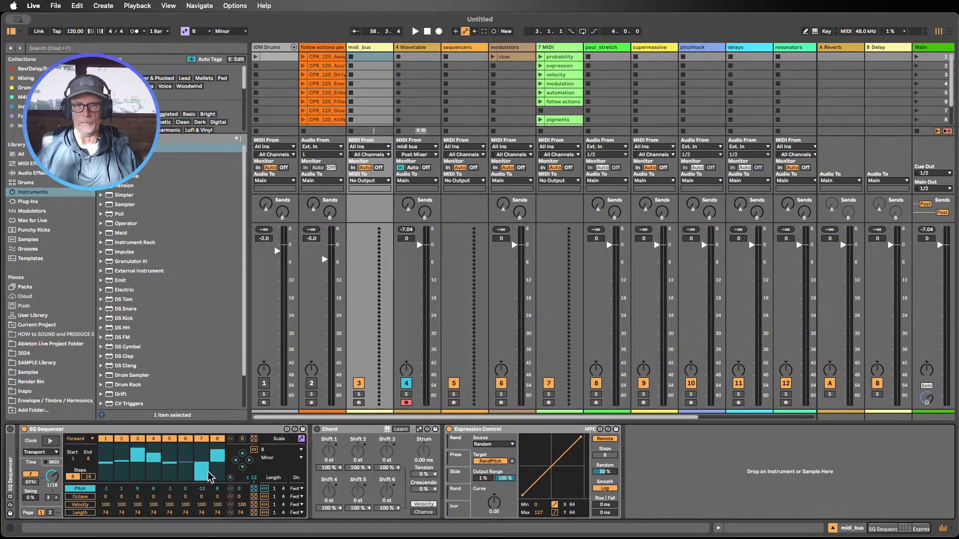
{"action": "left_click", "coordinate": [415, 31]}
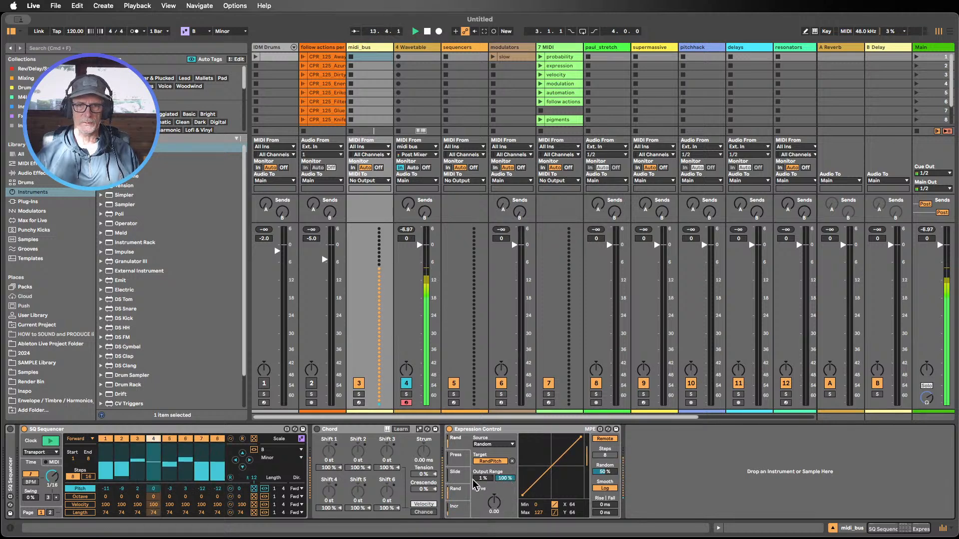
Try output range maximums of 43% and 67% for the RandPitch mapping, and return it to 100%
{"action": "left_click_drag", "start_coordinate": [509, 482], "coordinate": [509, 489]}
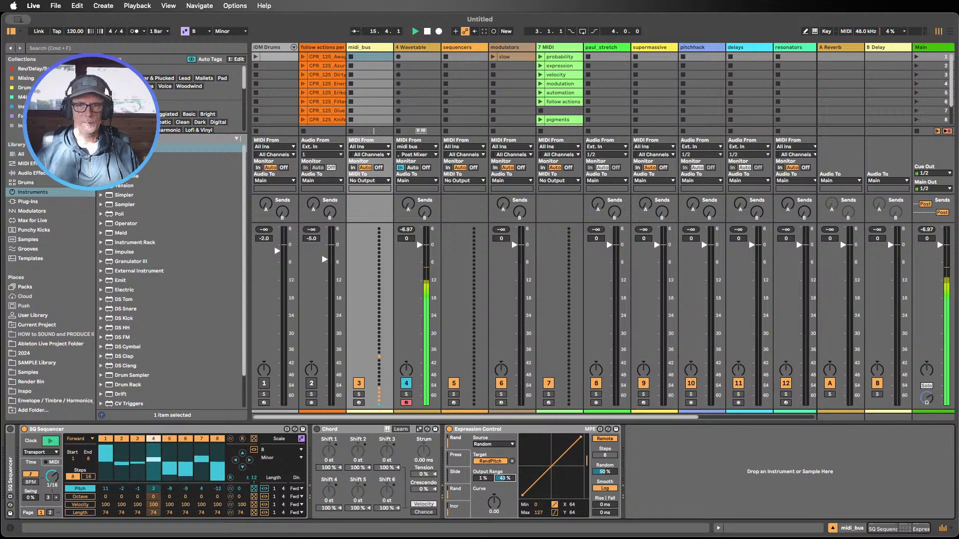
{"action": "left_click_drag", "start_coordinate": [507, 480], "coordinate": [501, 476]}
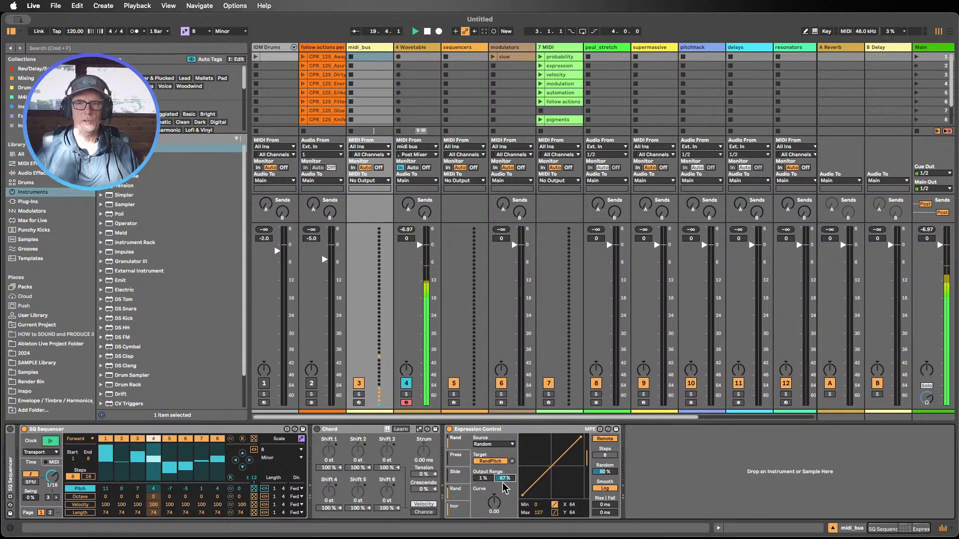
{"action": "left_click_drag", "start_coordinate": [501, 481], "coordinate": [502, 469]}
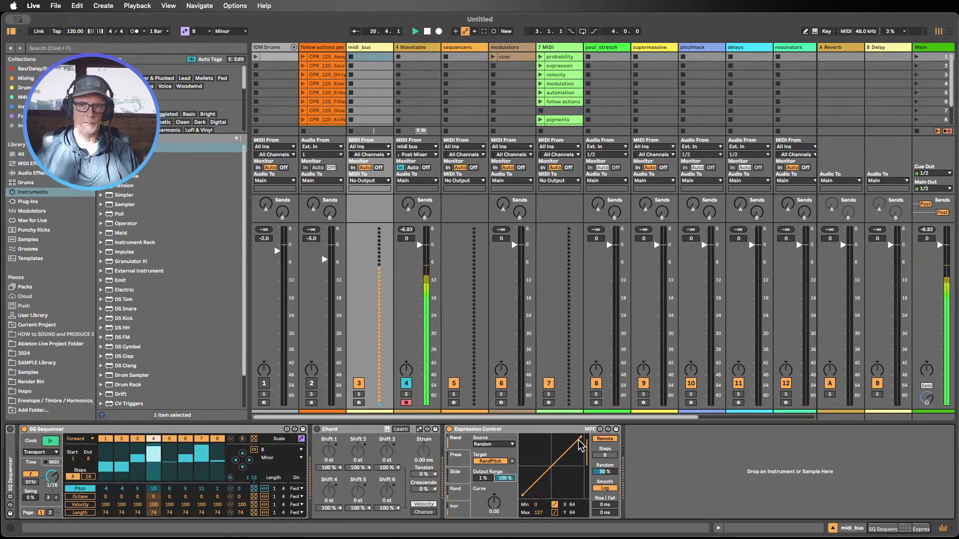
Lower the Random slot's Max to 100, try a strongly bent curve of about 0.81, and reset the curve to 0.00
{"action": "mouse_move", "coordinate": [579, 441]}
{"action": "left_mouse_down"}
{"action": "mouse_move", "coordinate": [583, 470]}
{"action": "mouse_move", "coordinate": [583, 449]}
{"action": "left_mouse_up"}
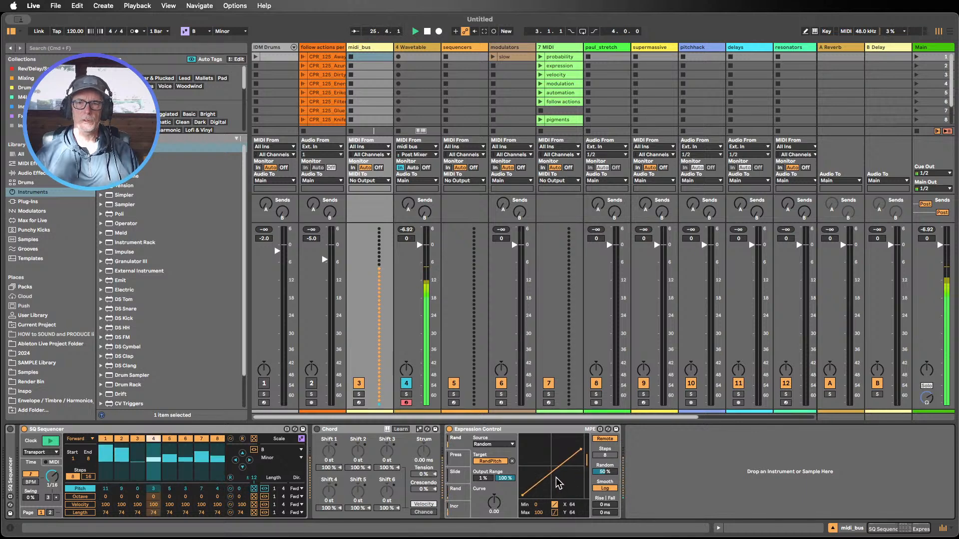
{"action": "left_click_drag", "start_coordinate": [551, 480], "coordinate": [551, 452]}
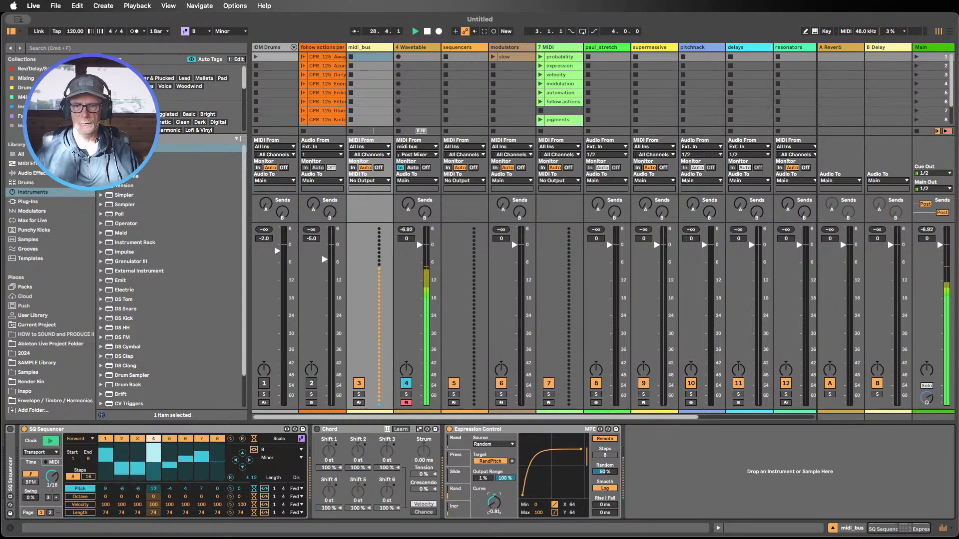
{"action": "double_click", "coordinate": [491, 504]}
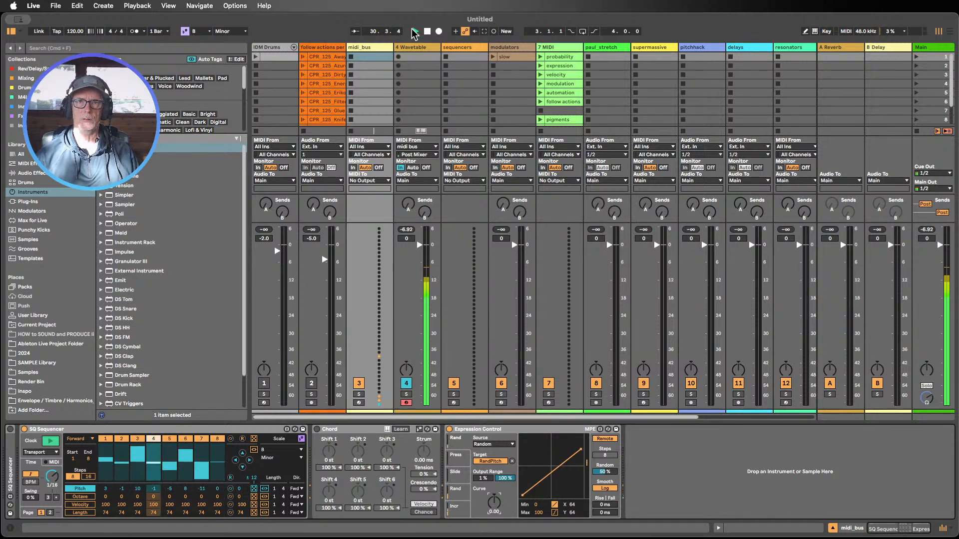
Stop playback and replace the Wavetable instrument on track 4 with Meld
{"action": "left_click", "coordinate": [427, 31]}
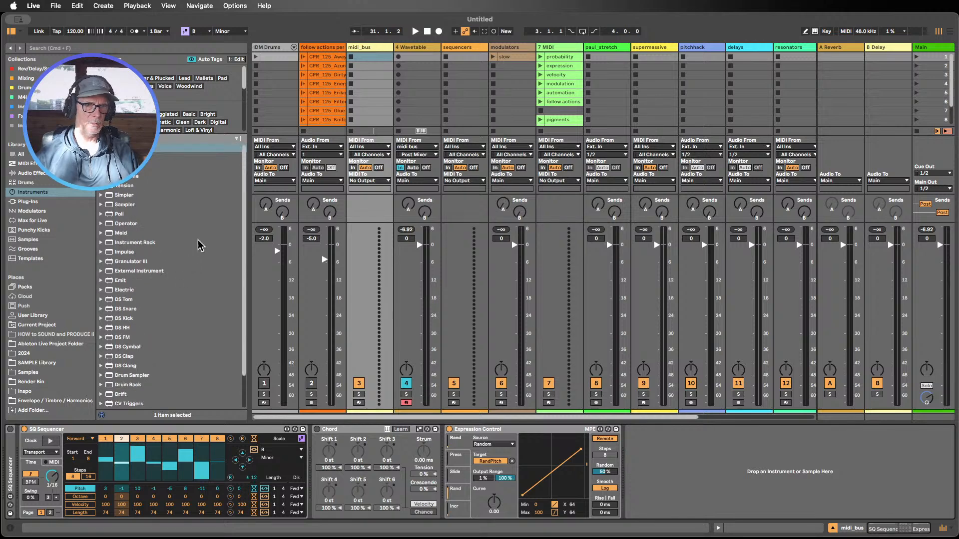
{"action": "scroll", "coordinate": [185, 248], "scroll_direction": "down", "scroll_amount": 1}
{"action": "left_click_drag", "start_coordinate": [119, 234], "coordinate": [408, 72]}
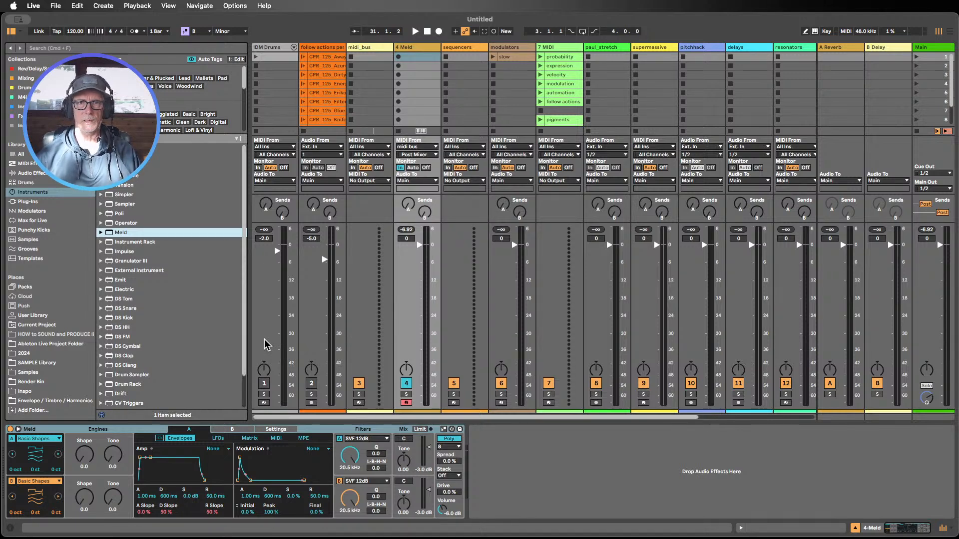
Play the sequence through Meld, toggle its engine B, and show the midi_bus track's devices again
{"action": "left_click", "coordinate": [415, 31]}
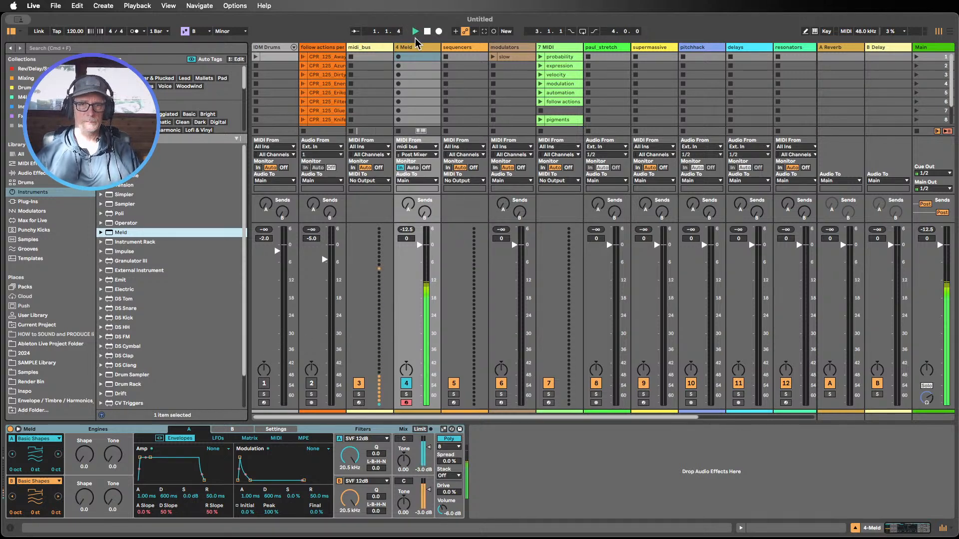
{"action": "left_click", "coordinate": [11, 481]}
{"action": "left_click", "coordinate": [363, 47]}
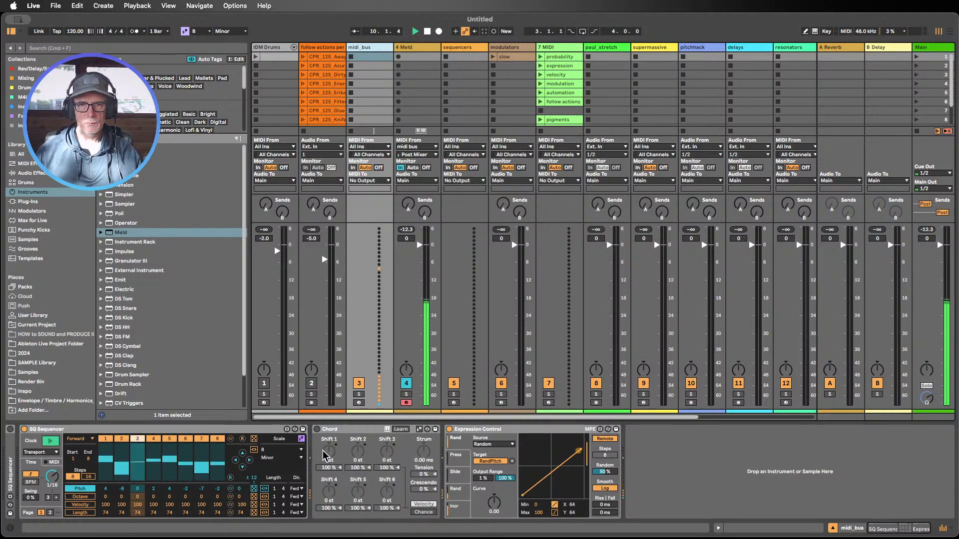
Set Expression Control's second slot to the Random source in Remote mode and map it to SQ Sequencer's RandSteps
{"action": "left_click", "coordinate": [457, 456]}
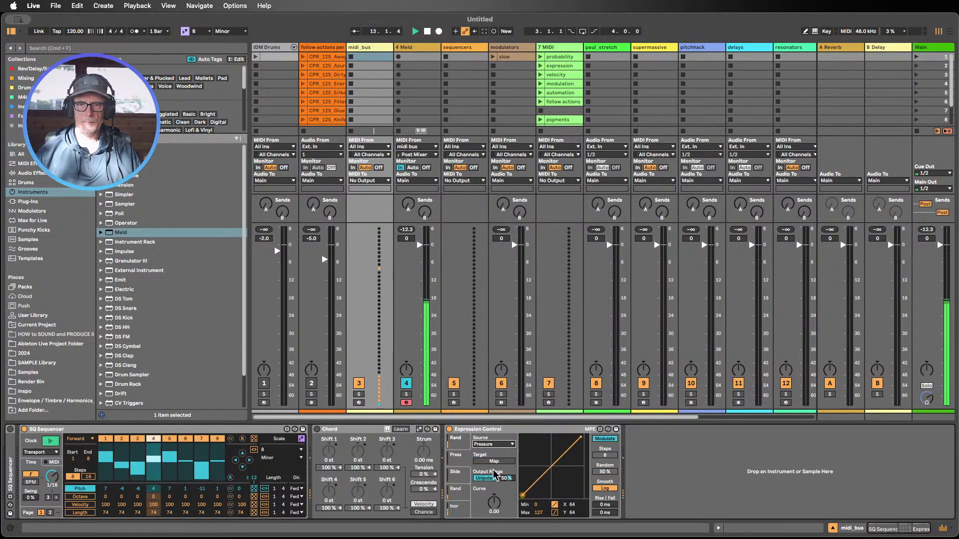
{"action": "left_click", "coordinate": [494, 444]}
{"action": "left_click", "coordinate": [493, 501]}
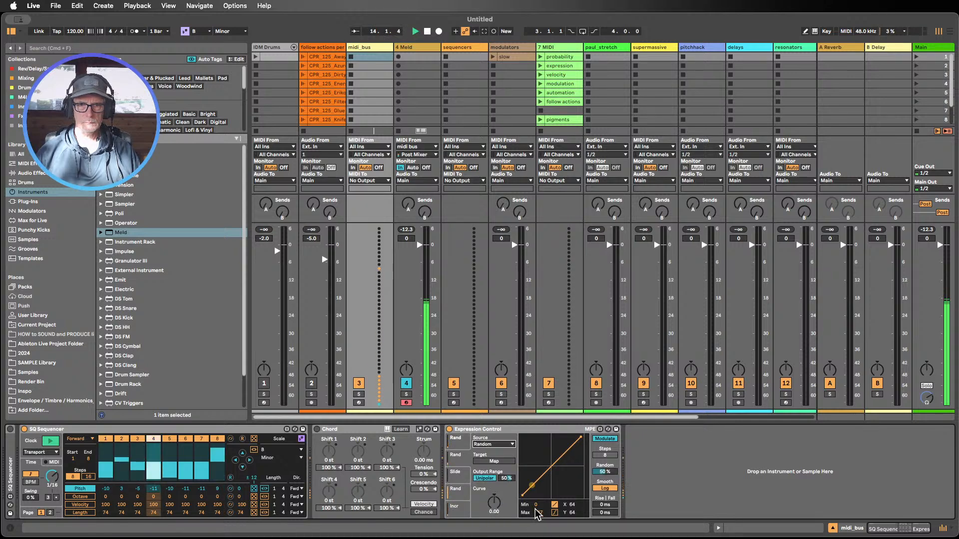
{"action": "left_click", "coordinate": [600, 438]}
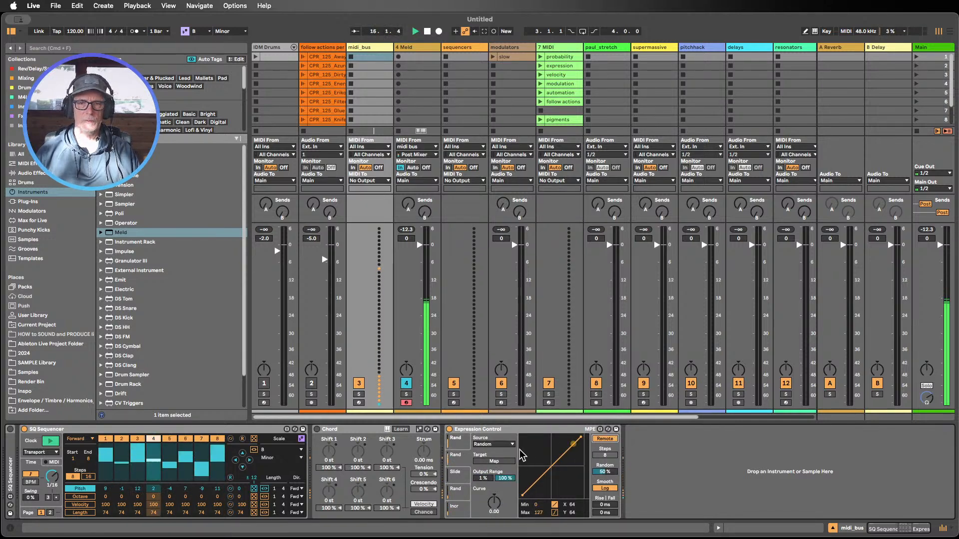
{"action": "left_click", "coordinate": [475, 462]}
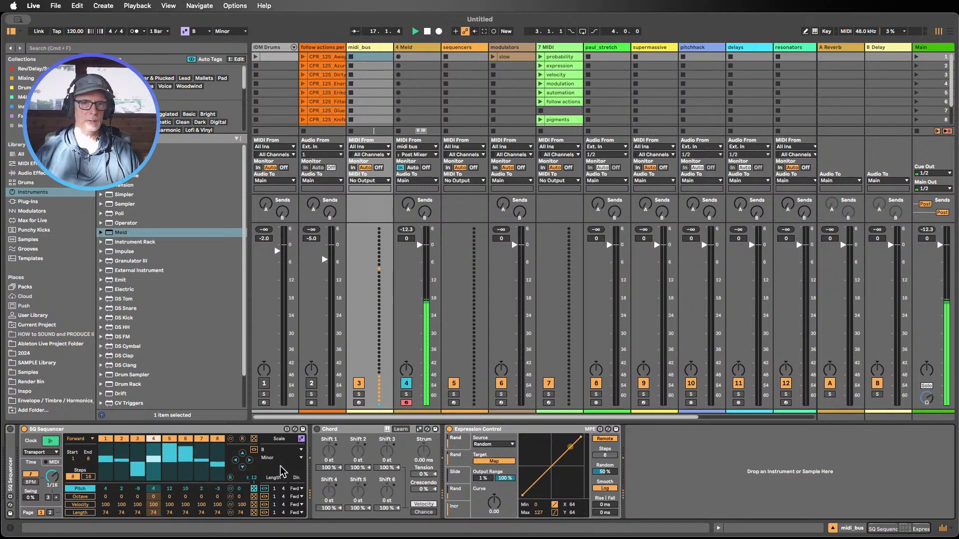
{"action": "left_click", "coordinate": [254, 440]}
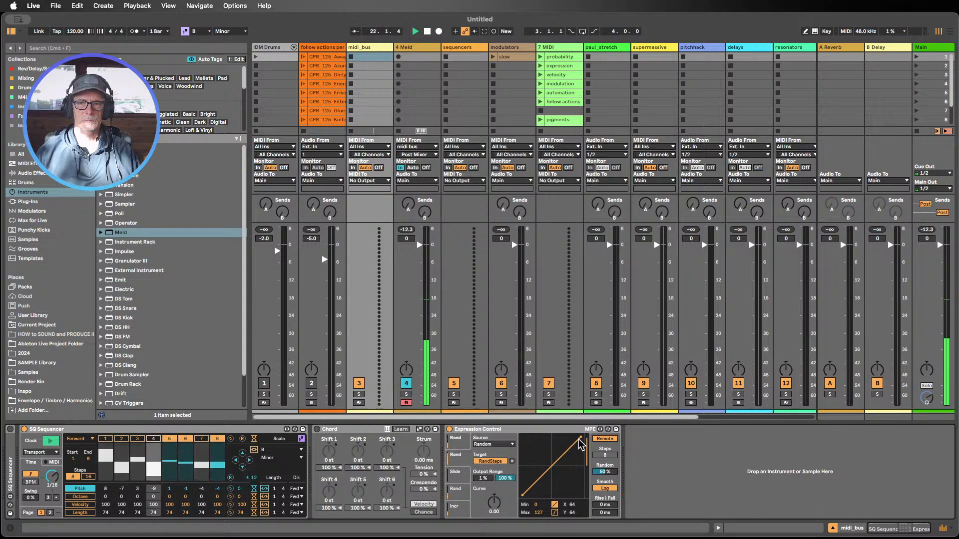
Lower the second slot's Max to 73, stop playback, and remove its RandSteps mapping
{"action": "left_click_drag", "start_coordinate": [581, 437], "coordinate": [587, 461]}
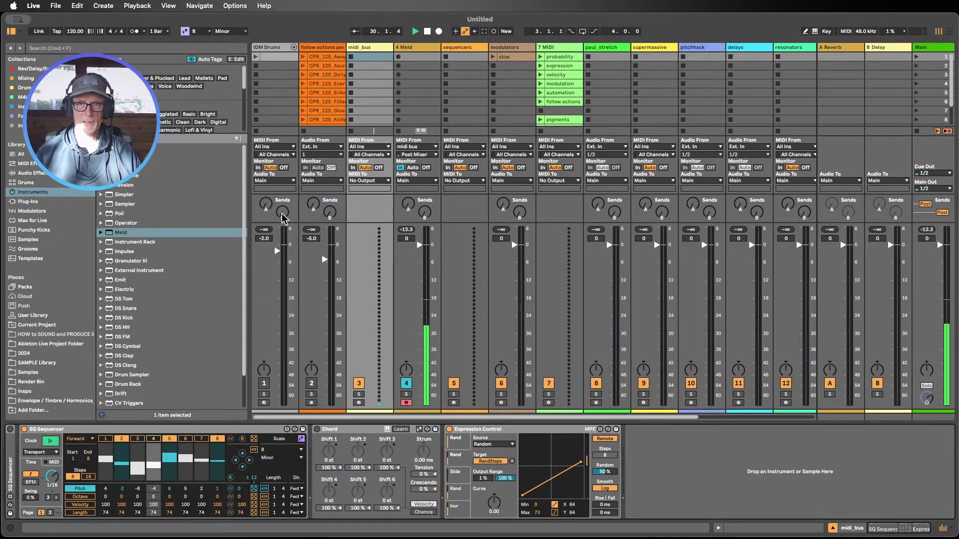
{"action": "left_click", "coordinate": [427, 32]}
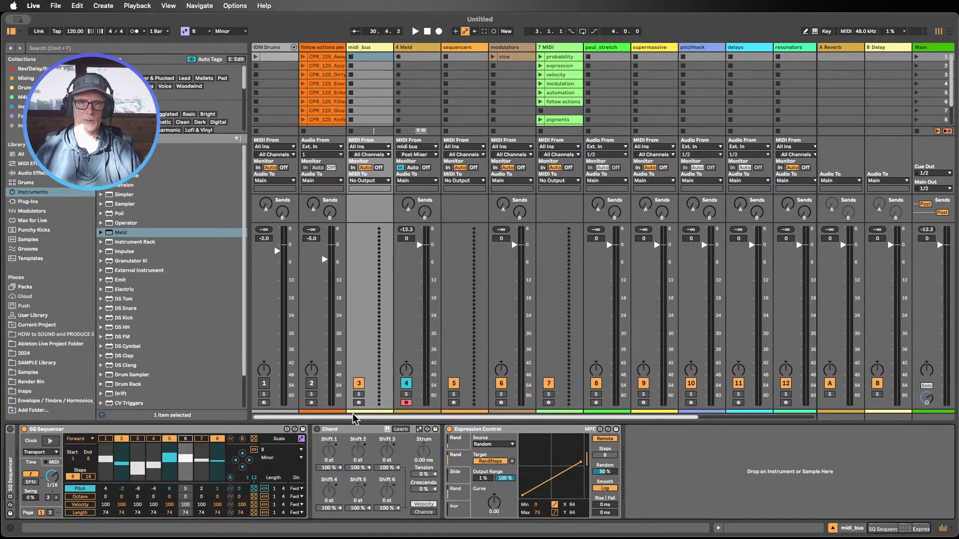
{"action": "left_click", "coordinate": [512, 462]}
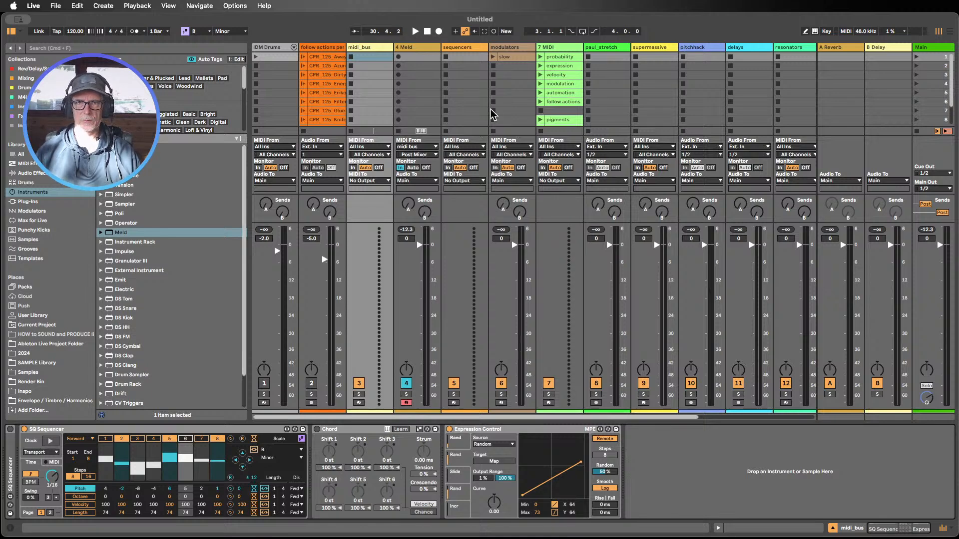
Restart playback and manually randomize SQ Sequencer's active steps several times, finishing with a pitch randomization
{"action": "left_click", "coordinate": [415, 31]}
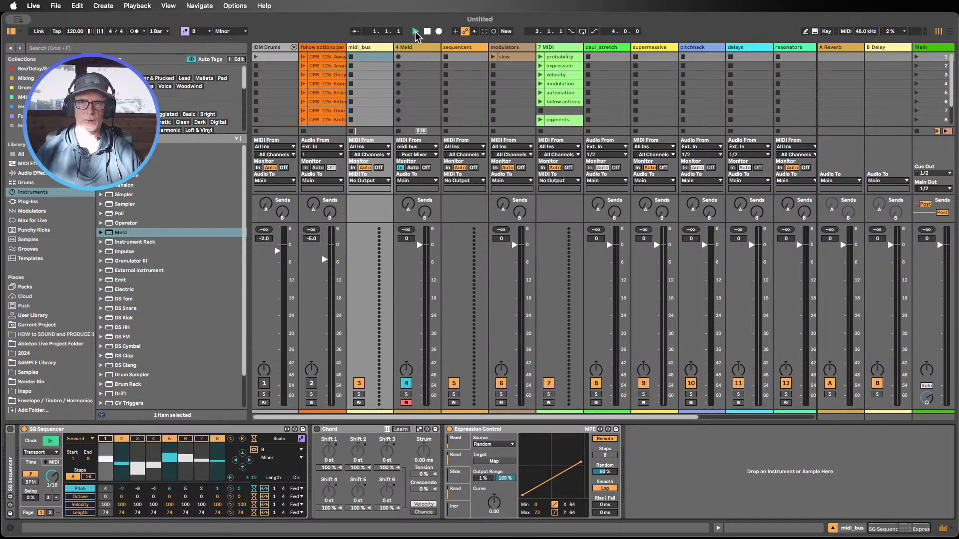
{"action": "left_click", "coordinate": [254, 439]}
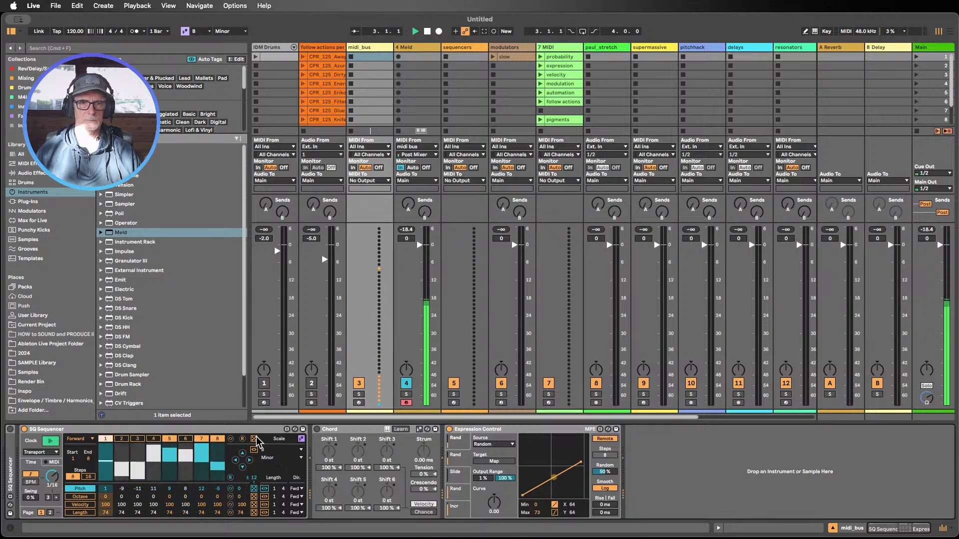
{"action": "left_click", "coordinate": [254, 438]}
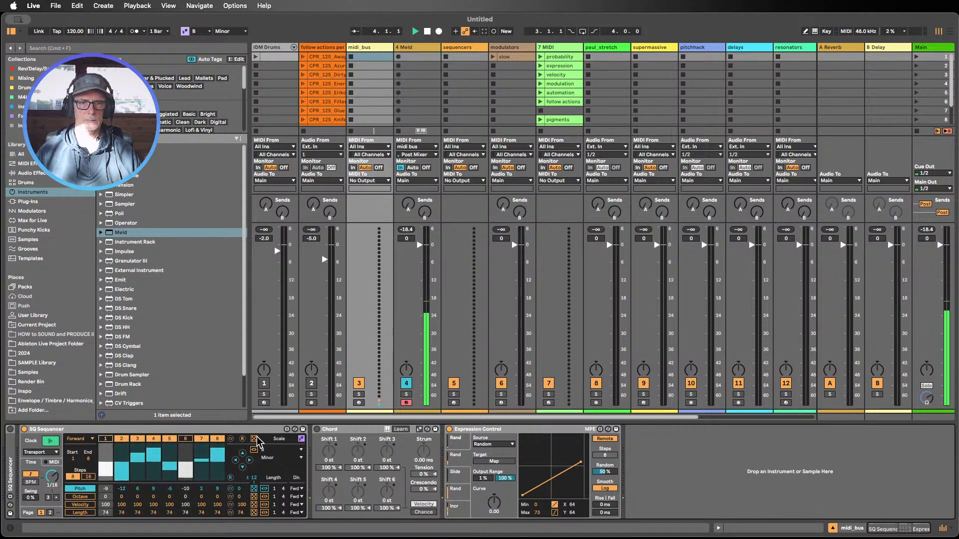
{"action": "left_click", "coordinate": [255, 439]}
{"action": "left_click", "coordinate": [256, 439]}
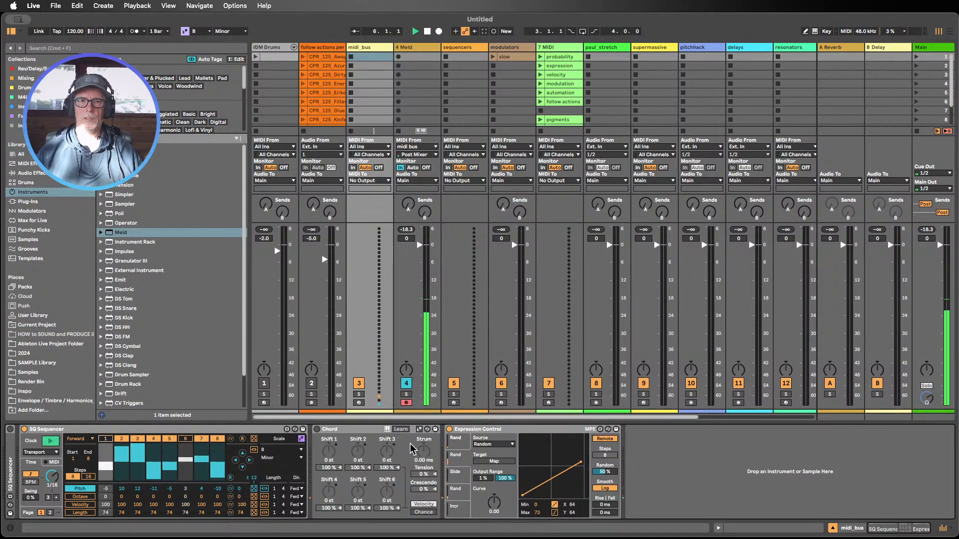
{"action": "left_click", "coordinate": [255, 439]}
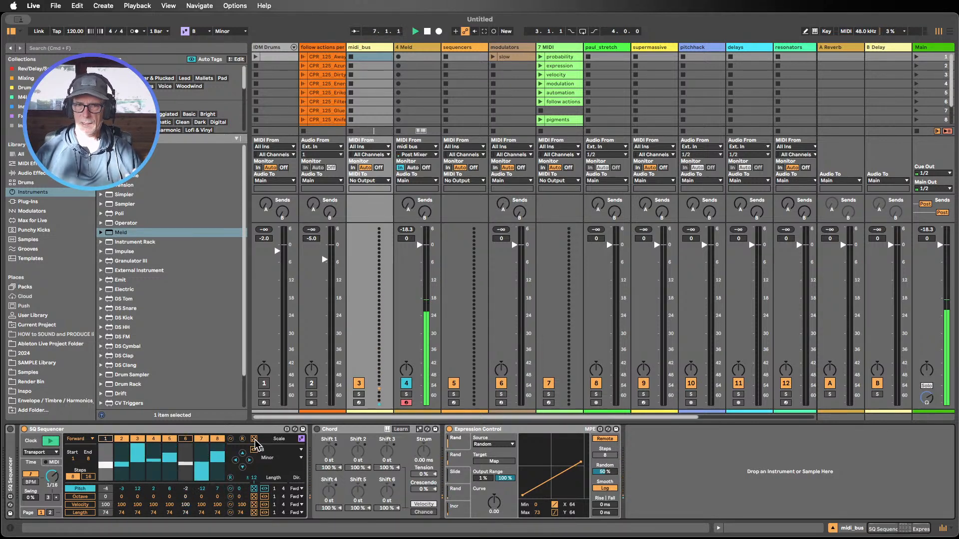
{"action": "left_click", "coordinate": [254, 439]}
{"action": "left_click", "coordinate": [255, 439]}
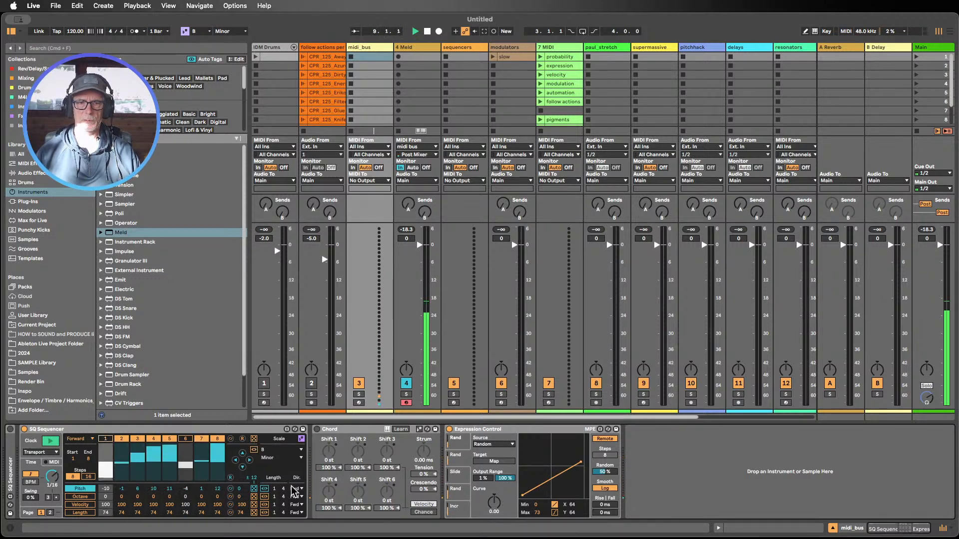
{"action": "left_click", "coordinate": [254, 490]}
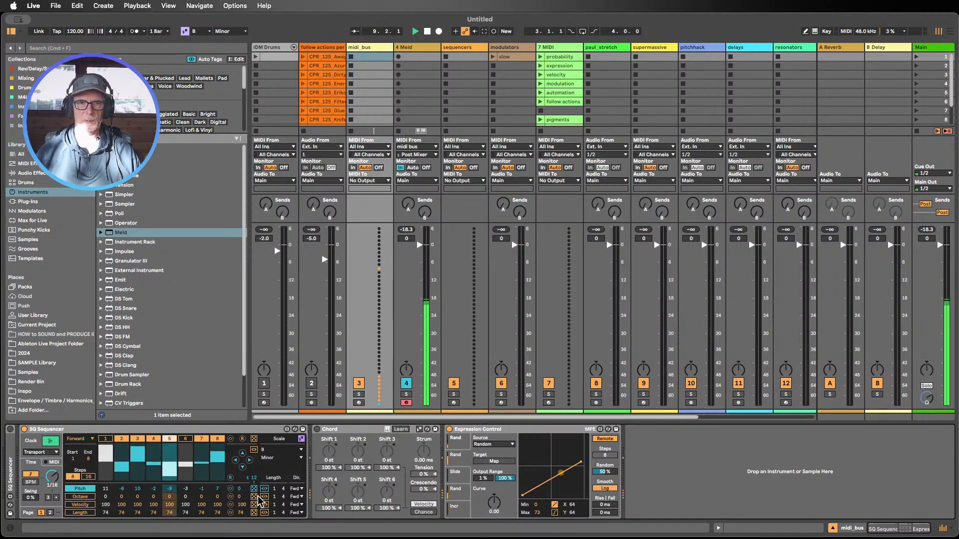
Show SQ Sequencer's Velocity lane and map Expression Control's second slot to VelRandom
{"action": "left_click", "coordinate": [81, 505]}
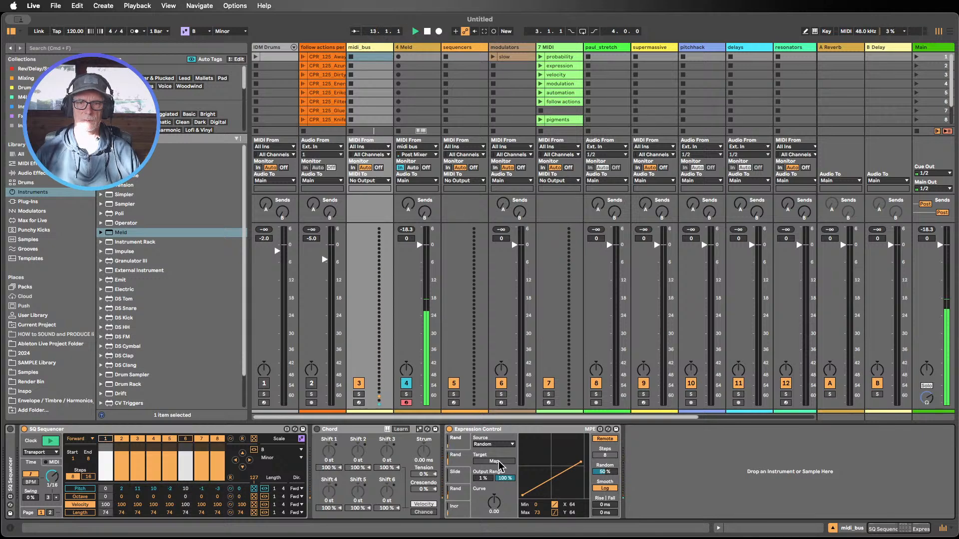
{"action": "left_click", "coordinate": [253, 505]}
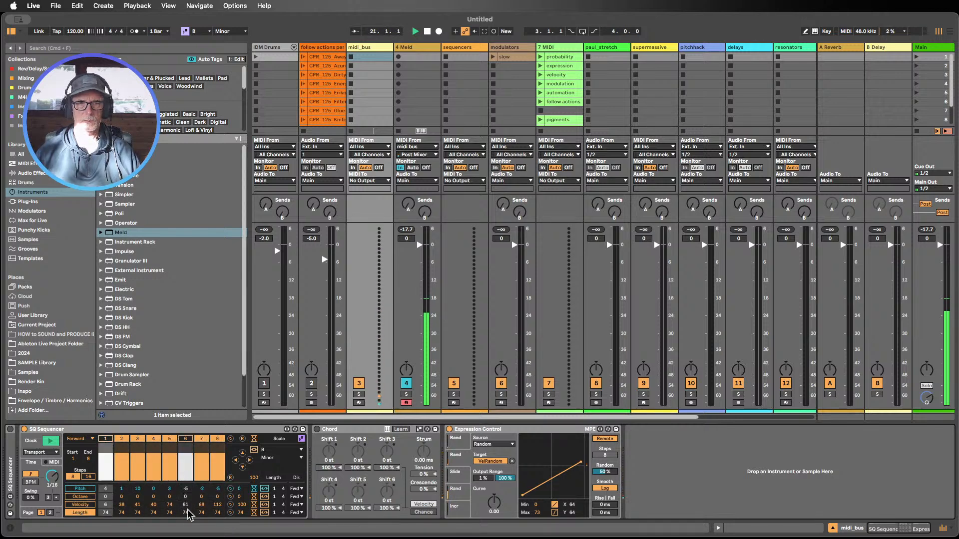
Set Expression Control's third slot to Random in Remote mode, map it to RandLength, and lower its Max to 74
{"action": "left_click", "coordinate": [460, 477]}
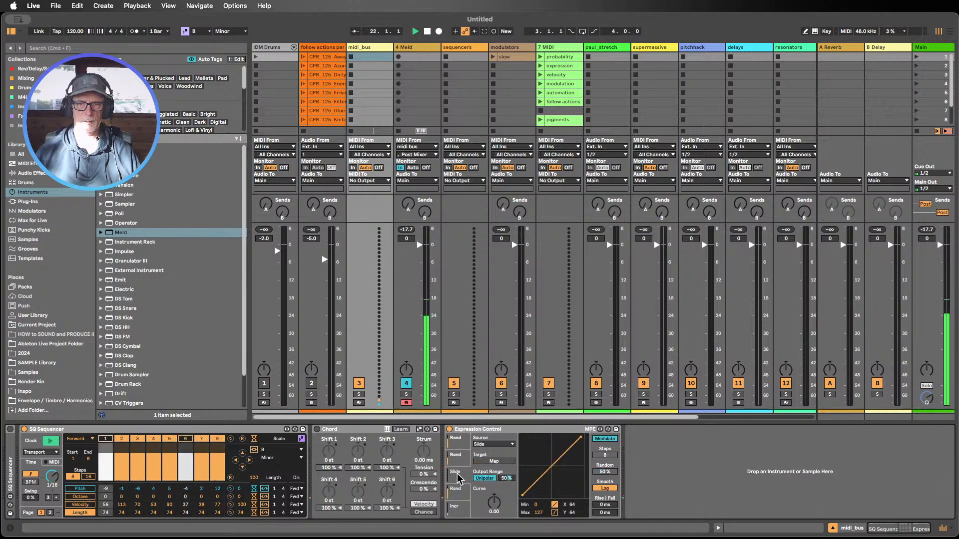
{"action": "left_click", "coordinate": [494, 444]}
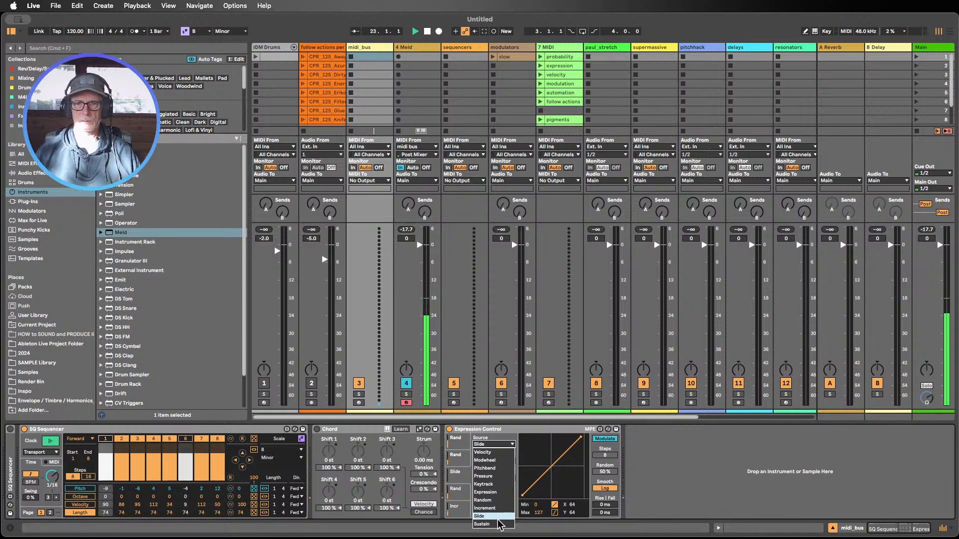
{"action": "left_click", "coordinate": [496, 501]}
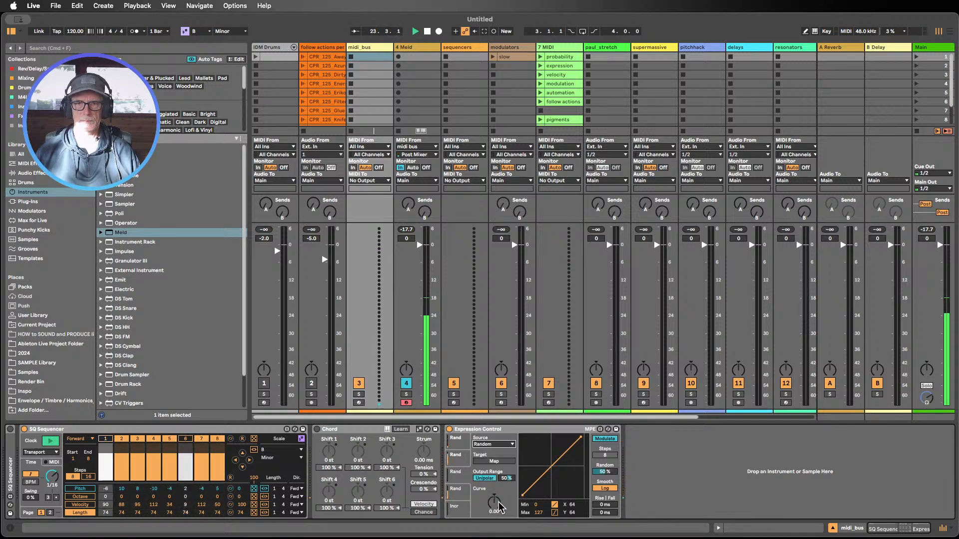
{"action": "left_click", "coordinate": [494, 462]}
{"action": "left_click", "coordinate": [254, 513]}
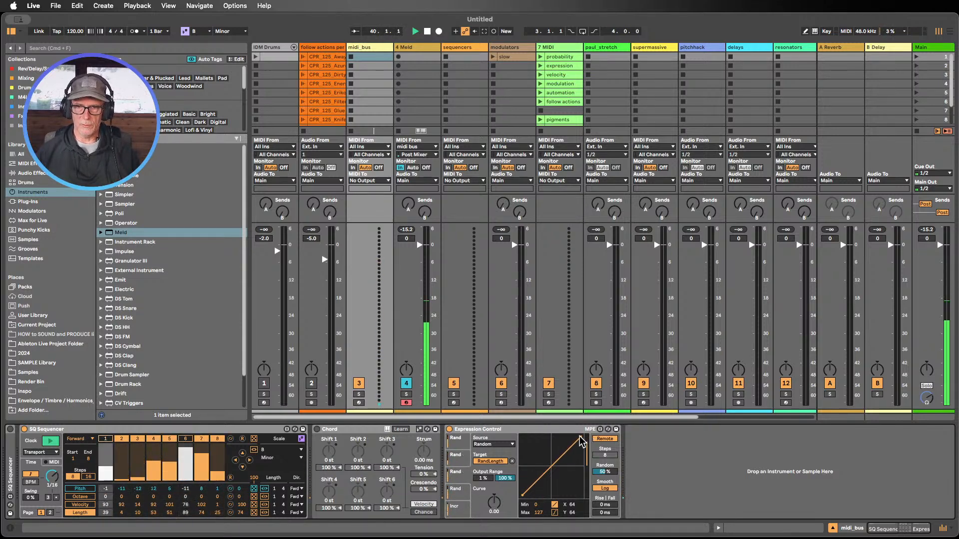
{"action": "left_click_drag", "start_coordinate": [583, 437], "coordinate": [591, 464]}
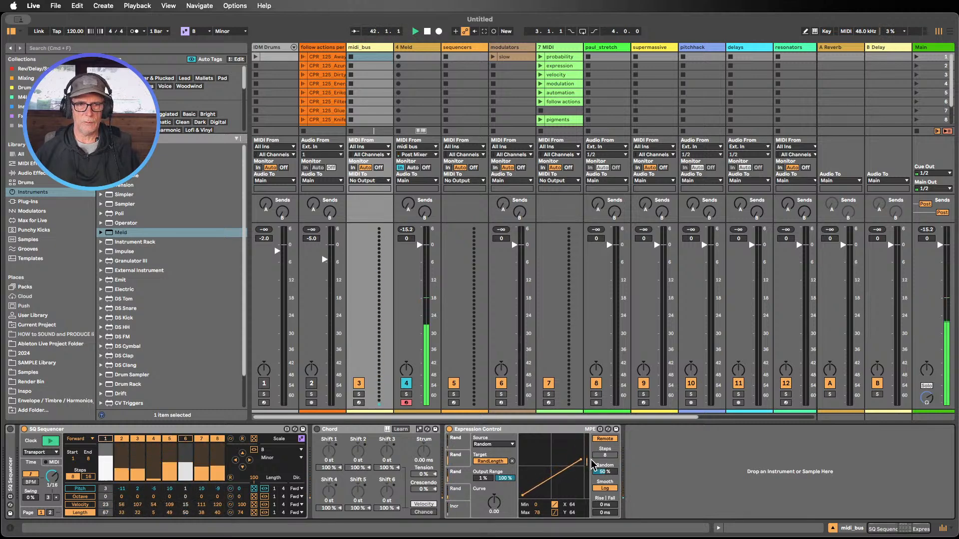
{"action": "left_click_drag", "start_coordinate": [591, 464], "coordinate": [593, 465]}
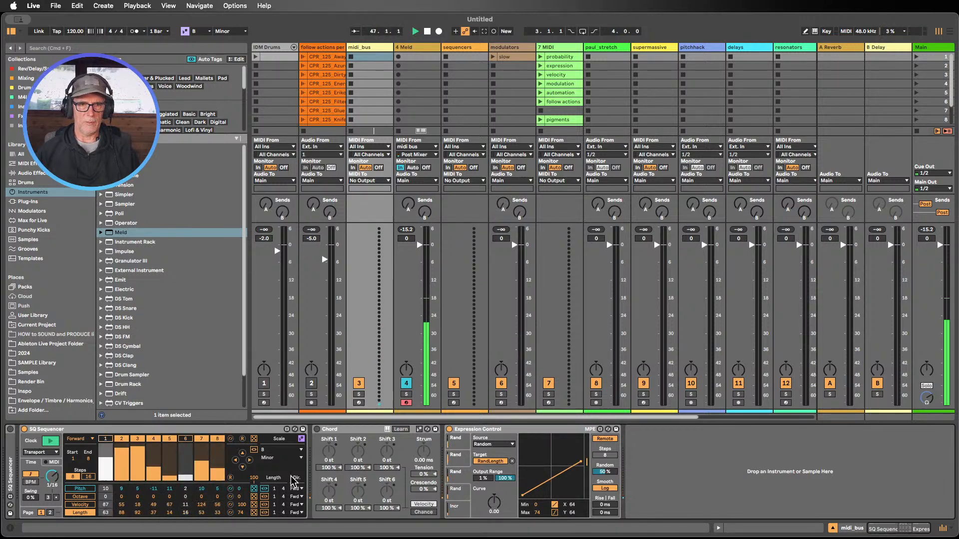
Try SQ Sequencer with 16 steps, return it to 8, and set its playback direction to Backward
{"action": "left_click", "coordinate": [88, 477]}
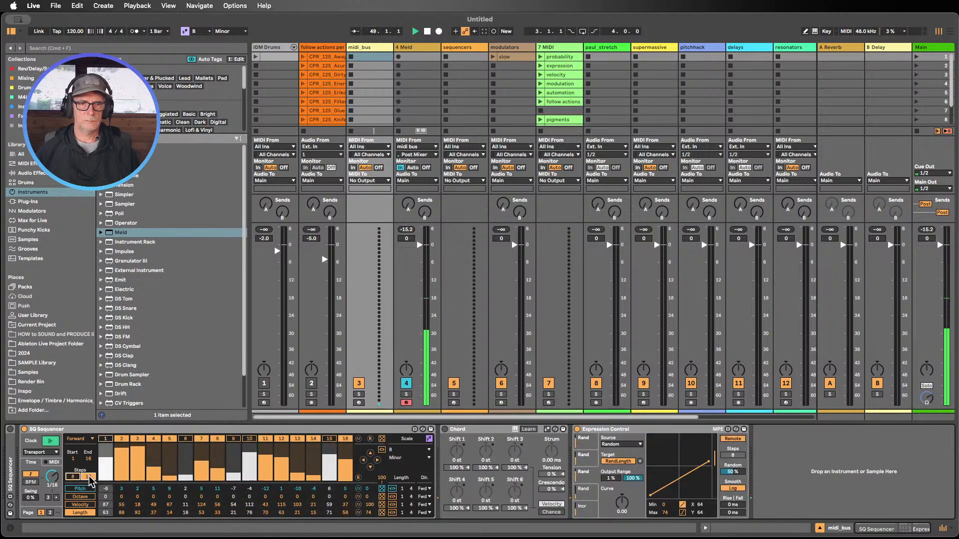
{"action": "left_click", "coordinate": [73, 477]}
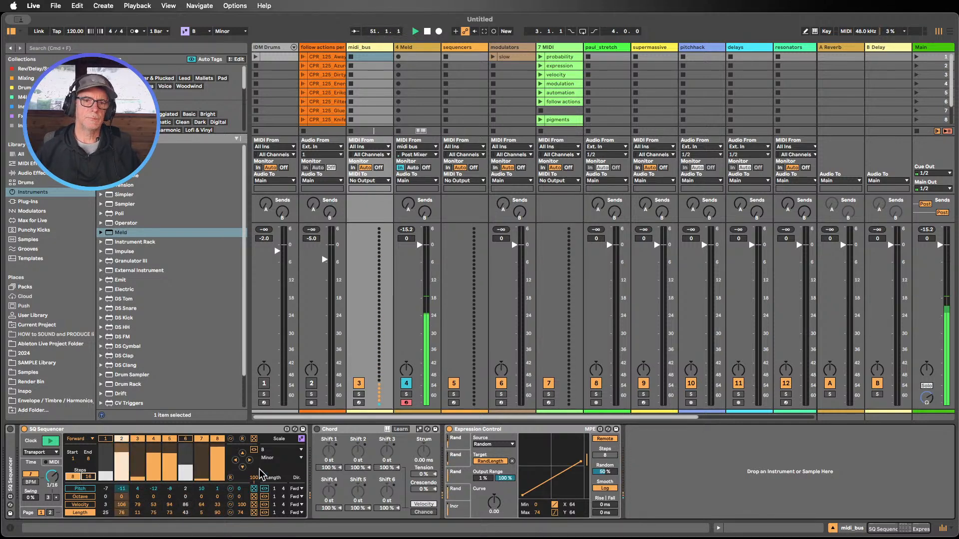
{"action": "left_click", "coordinate": [264, 489]}
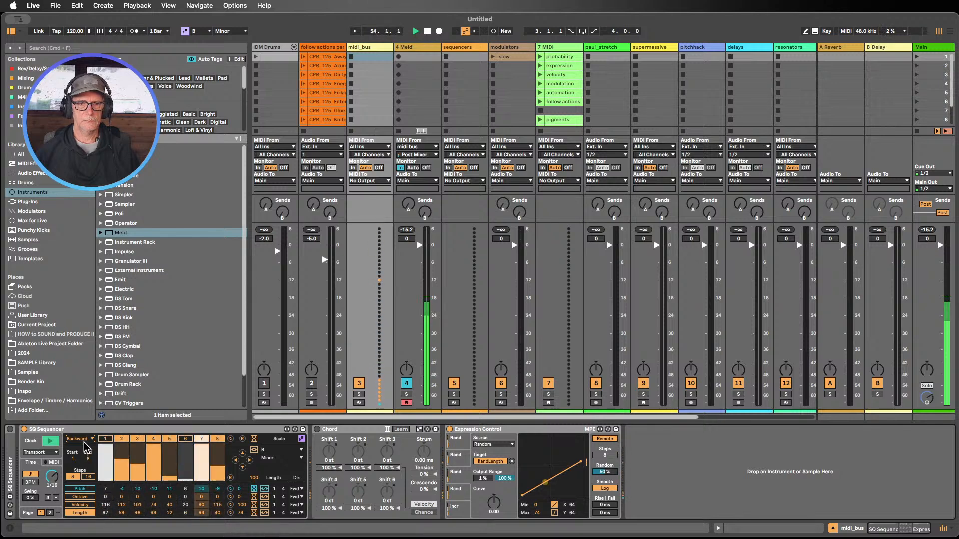
Randomize SQ Sequencer's Octave lane twice, flattening all its steps back to 0 each time
{"action": "left_click", "coordinate": [253, 497]}
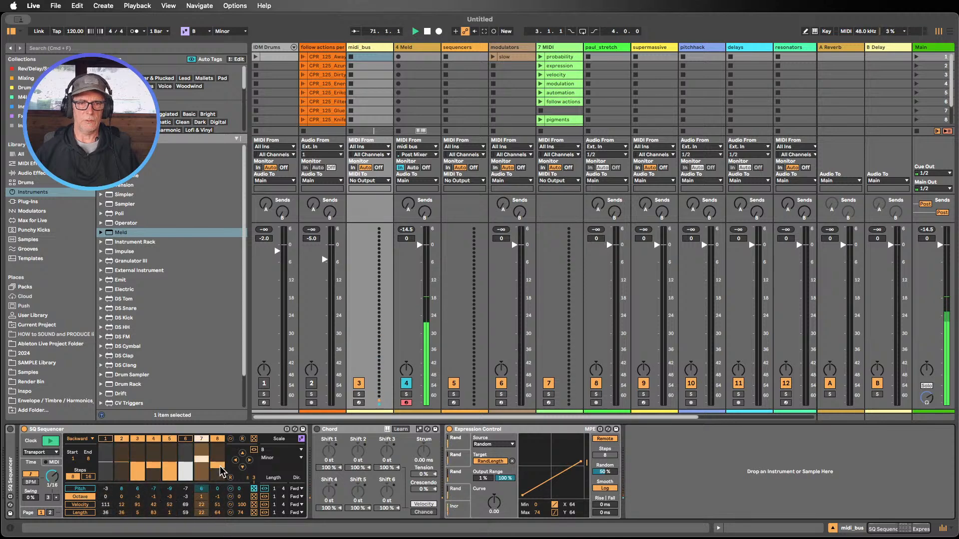
{"action": "mouse_move", "coordinate": [151, 466]}
{"action": "left_mouse_down"}
{"action": "mouse_move", "coordinate": [106, 466]}
{"action": "mouse_move", "coordinate": [160, 464]}
{"action": "left_mouse_up"}
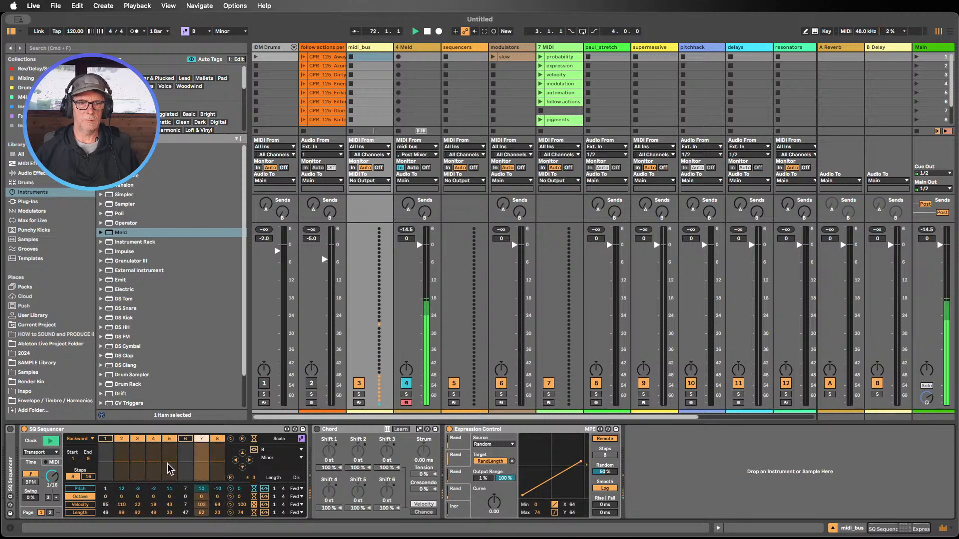
{"action": "left_click", "coordinate": [254, 497]}
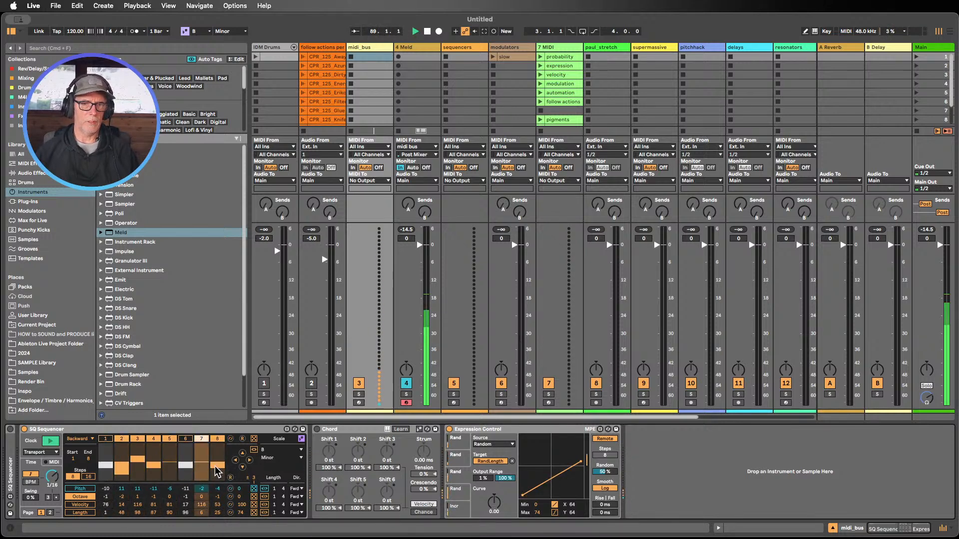
{"action": "left_click_drag", "start_coordinate": [157, 465], "coordinate": [101, 463]}
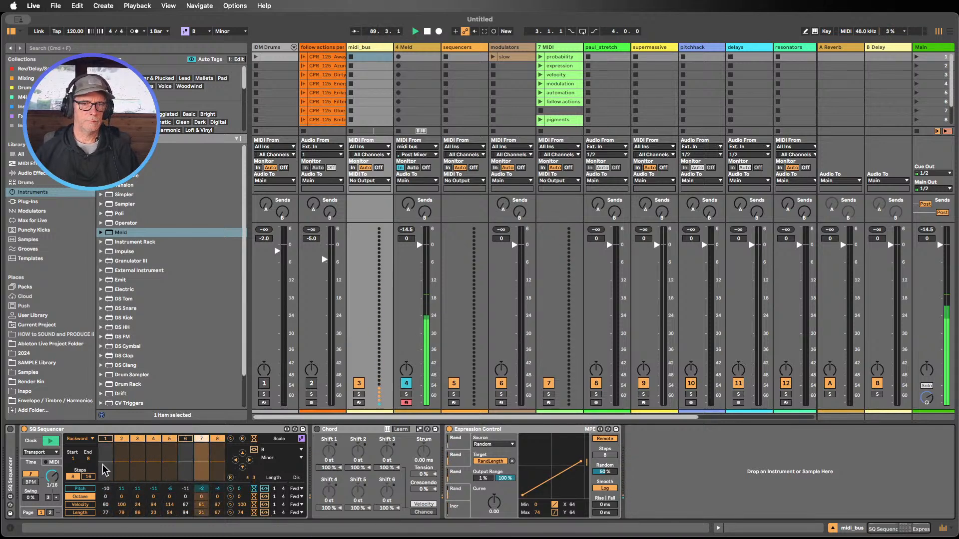
Randomize the Octave lane, shift its values down and up several times, and randomize the octaves again
{"action": "left_click", "coordinate": [254, 498]}
{"action": "left_click", "coordinate": [243, 468]}
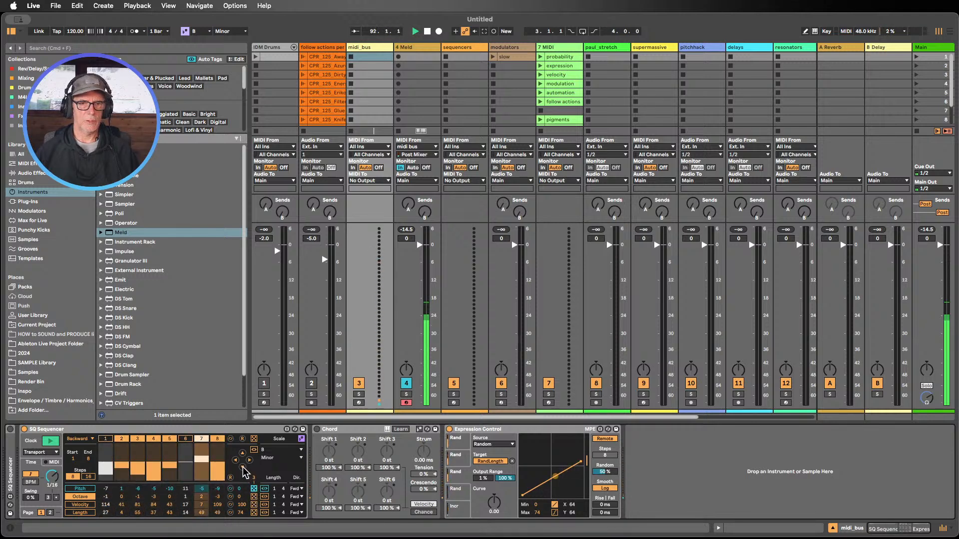
{"action": "left_click", "coordinate": [243, 468]}
{"action": "left_click", "coordinate": [243, 453]}
{"action": "left_click", "coordinate": [242, 453]}
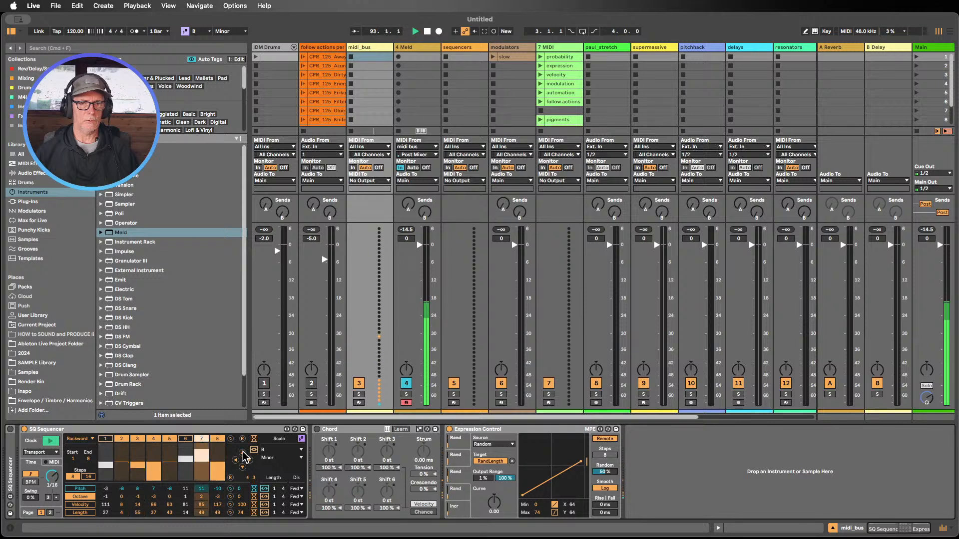
{"action": "left_click", "coordinate": [242, 467]}
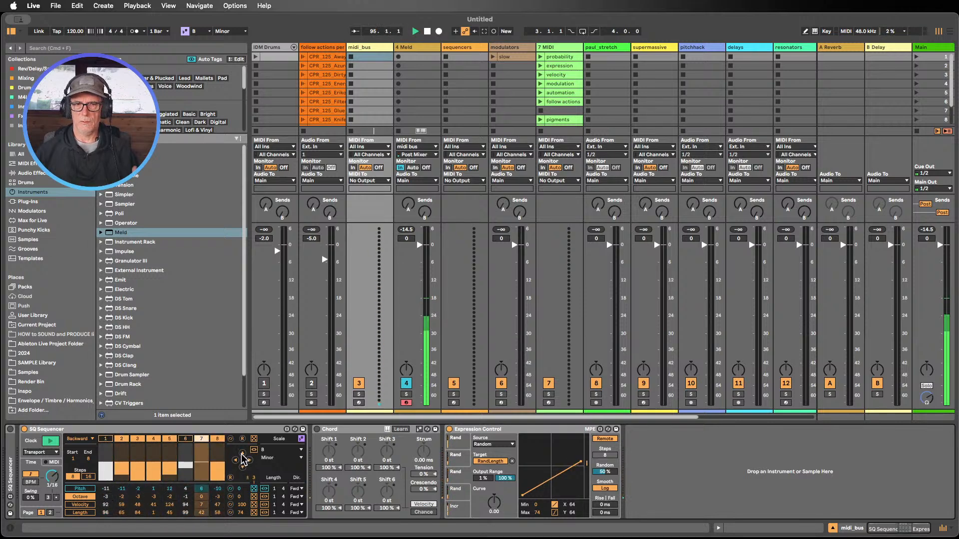
{"action": "left_click", "coordinate": [243, 455]}
{"action": "left_click", "coordinate": [243, 455]}
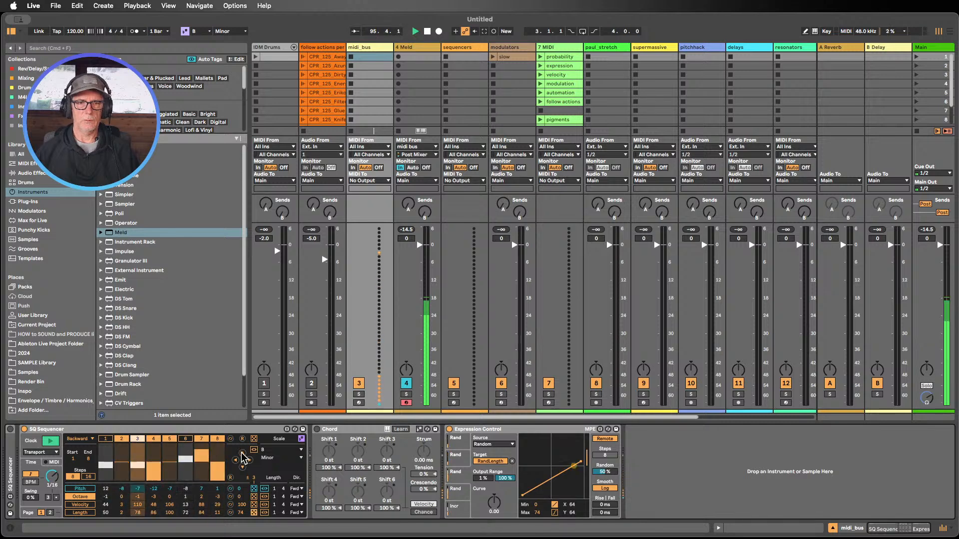
{"action": "left_click", "coordinate": [254, 497]}
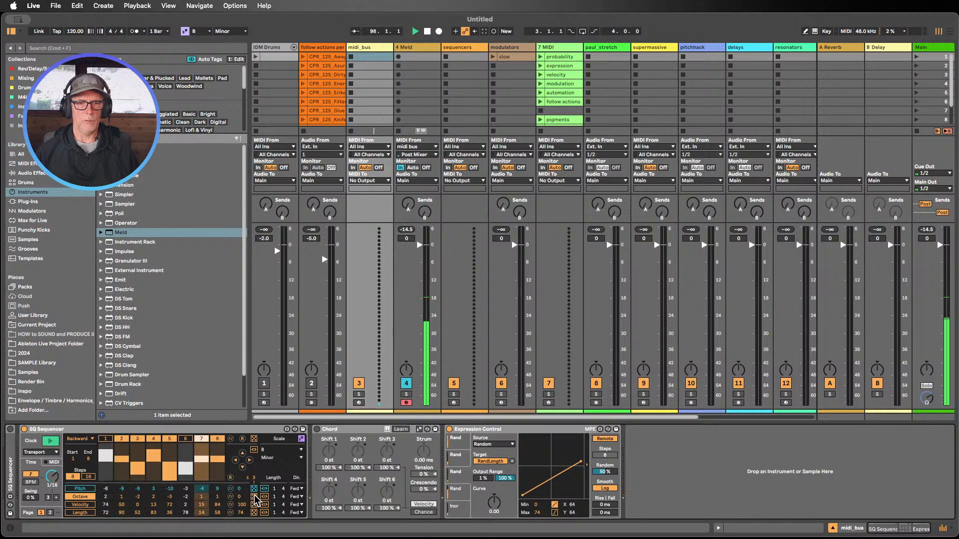
Randomize SQ Sequencer's Octave lane three more times and show Expression Control's Increment slot
{"action": "left_click", "coordinate": [253, 497]}
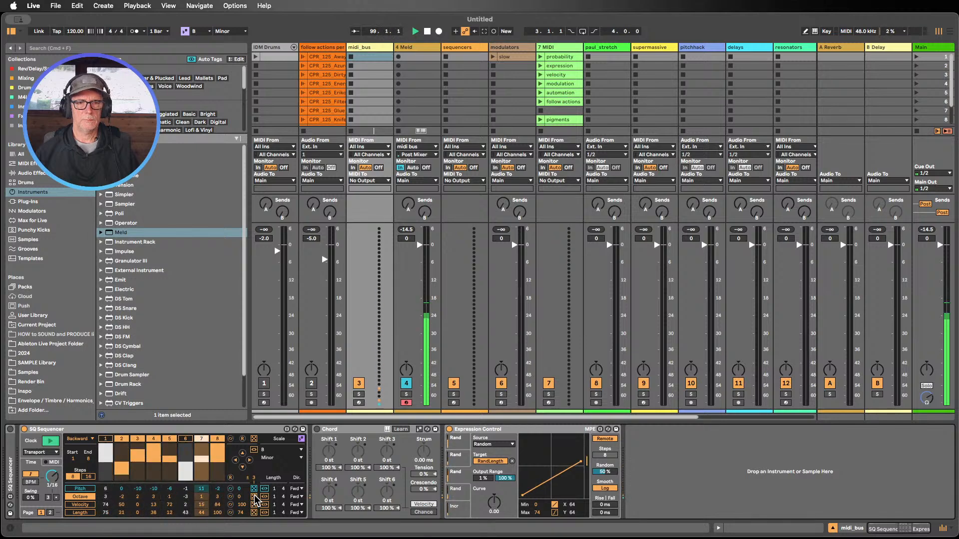
{"action": "left_click", "coordinate": [254, 498]}
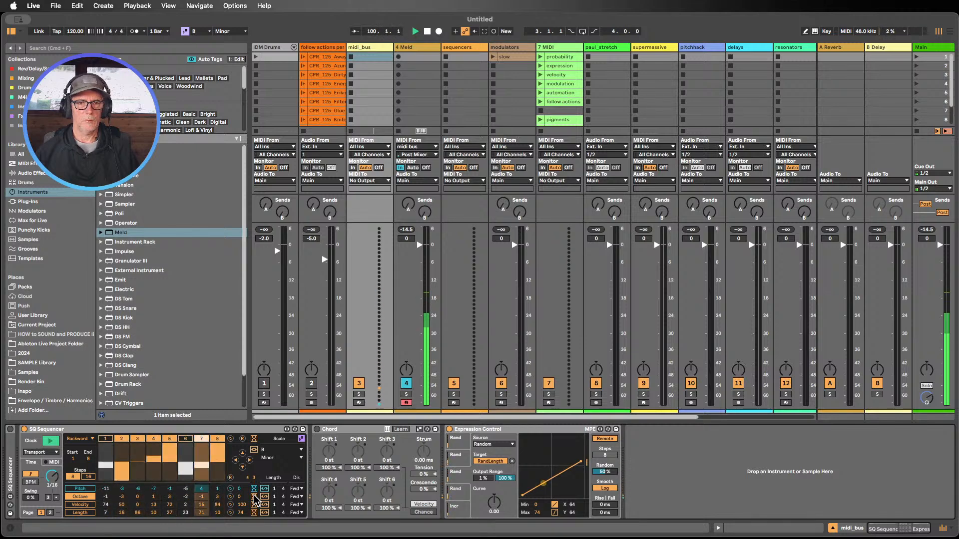
{"action": "left_click", "coordinate": [254, 497]}
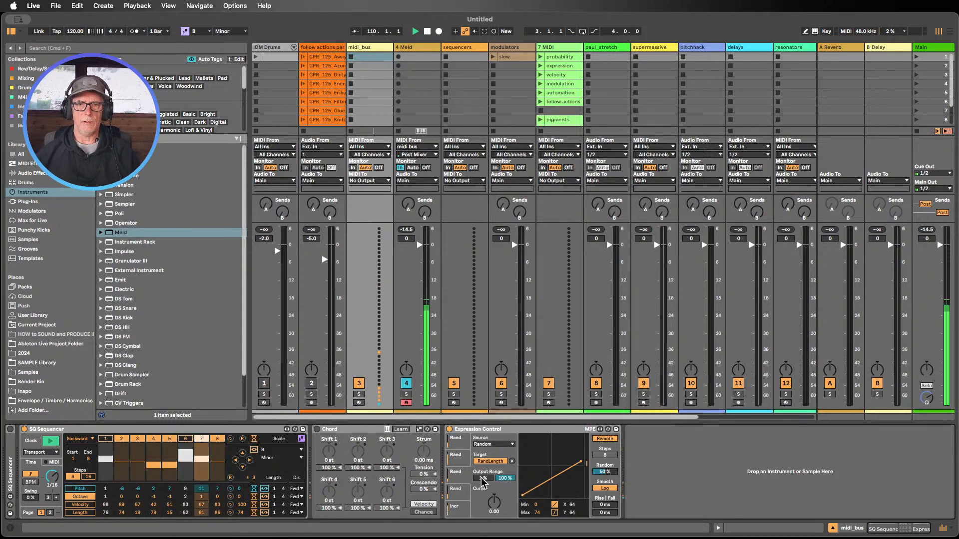
{"action": "left_click", "coordinate": [461, 512]}
{"action": "left_click", "coordinate": [459, 511]}
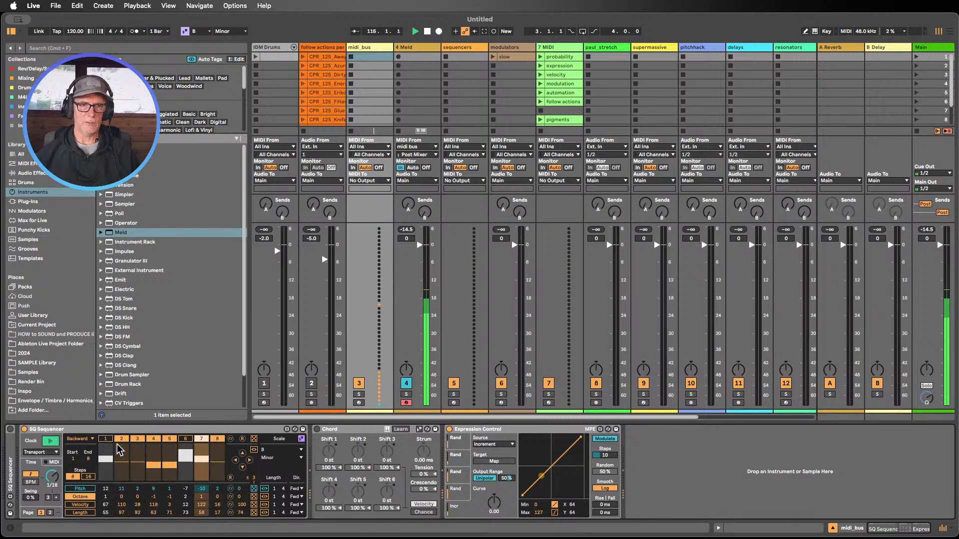
Try stacking notes with the Chord device, using Shift 1 at +7 st, Shift 2 at +12 st and Shift 3 at -5 st
{"action": "left_click", "coordinate": [334, 432]}
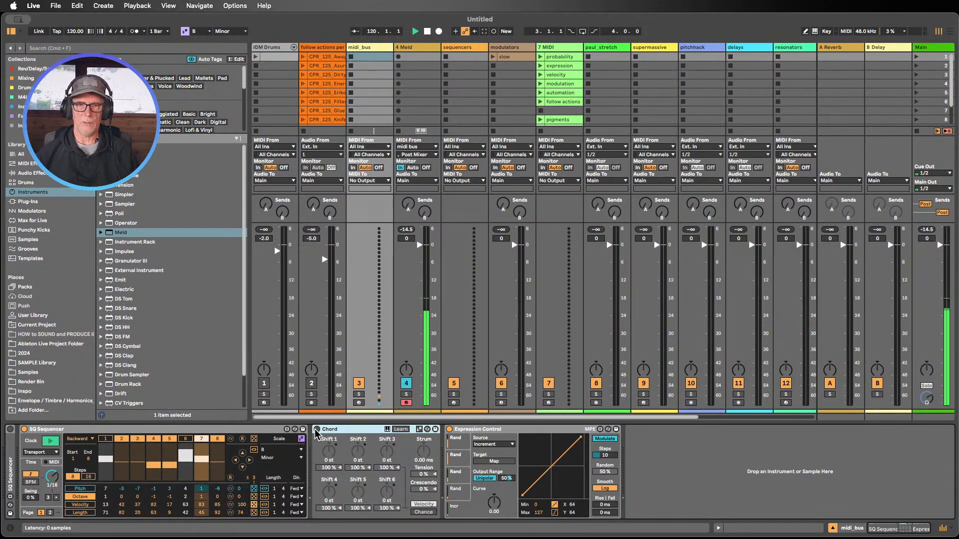
{"action": "left_click_drag", "start_coordinate": [329, 450], "coordinate": [357, 434]}
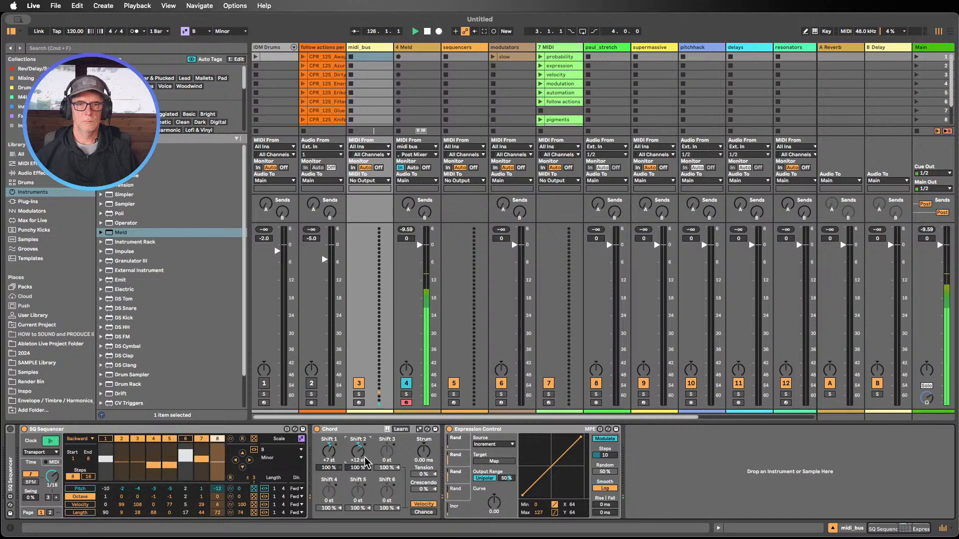
{"action": "left_click_drag", "start_coordinate": [389, 456], "coordinate": [389, 462]}
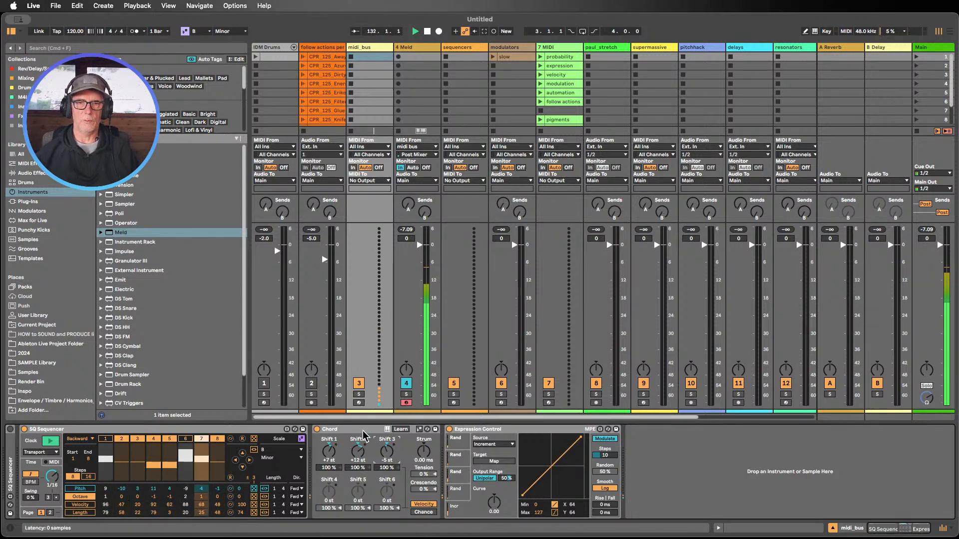
With playback stopped, reset Chord's Shift 1, Shift 2 and Shift 3 to 0 st and deactivate the device
{"action": "left_click", "coordinate": [427, 32]}
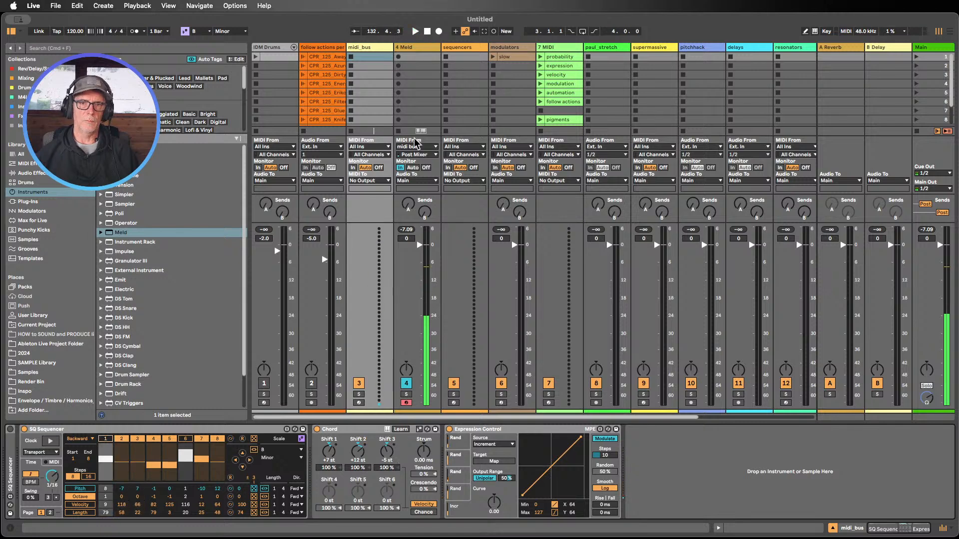
{"action": "left_click_drag", "start_coordinate": [329, 449], "coordinate": [333, 454]}
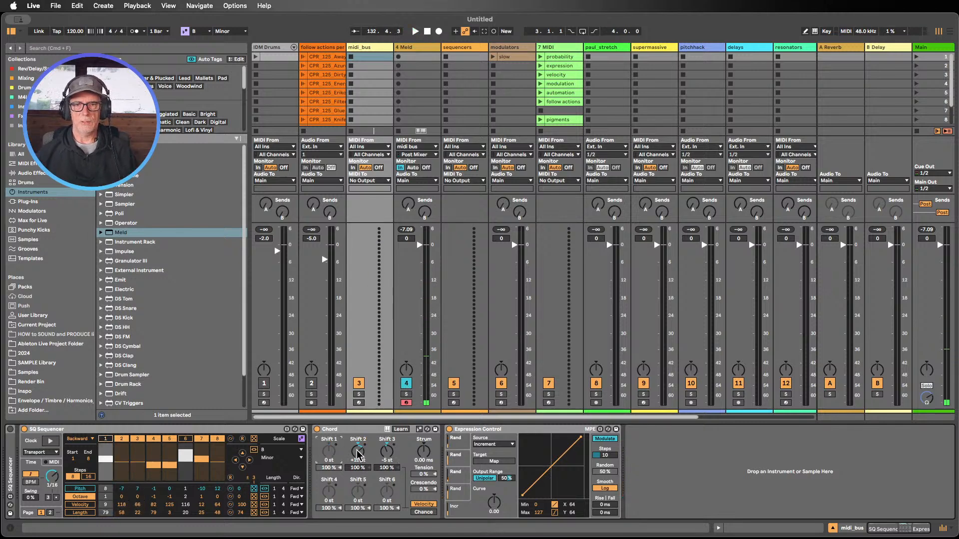
{"action": "double_click", "coordinate": [358, 451]}
{"action": "double_click", "coordinate": [387, 451]}
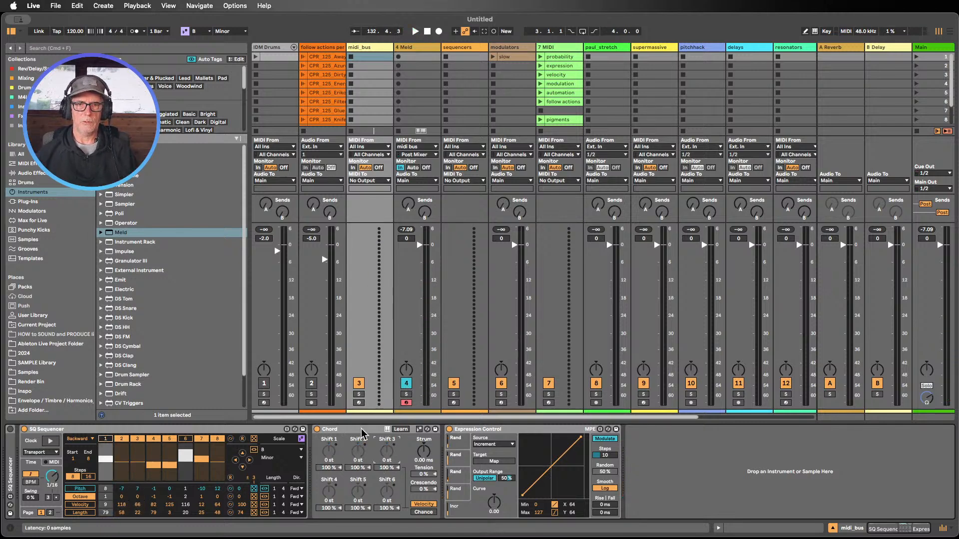
{"action": "left_click", "coordinate": [316, 430]}
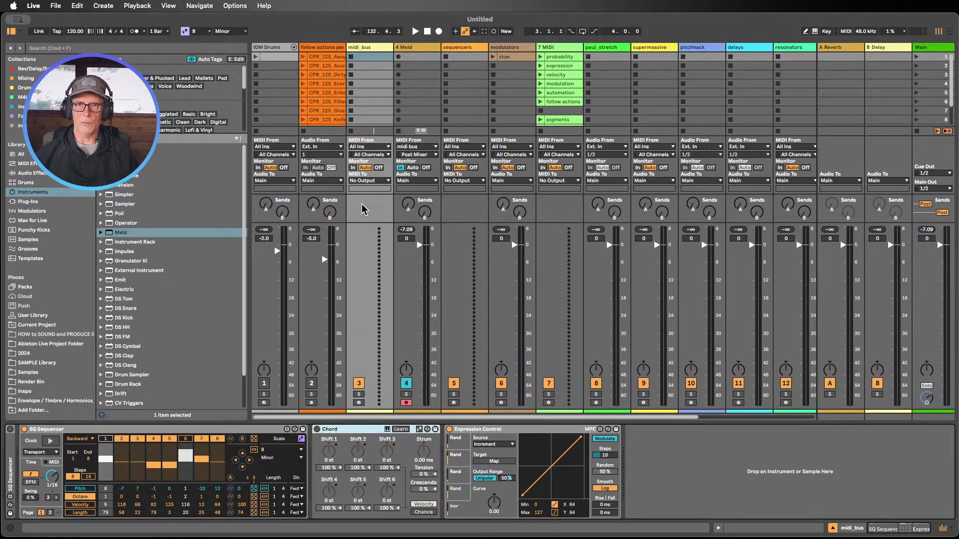
Enlarge the clip slot area, show the Meld track's instrument and start playback
{"action": "left_click_drag", "start_coordinate": [365, 222], "coordinate": [376, 318]}
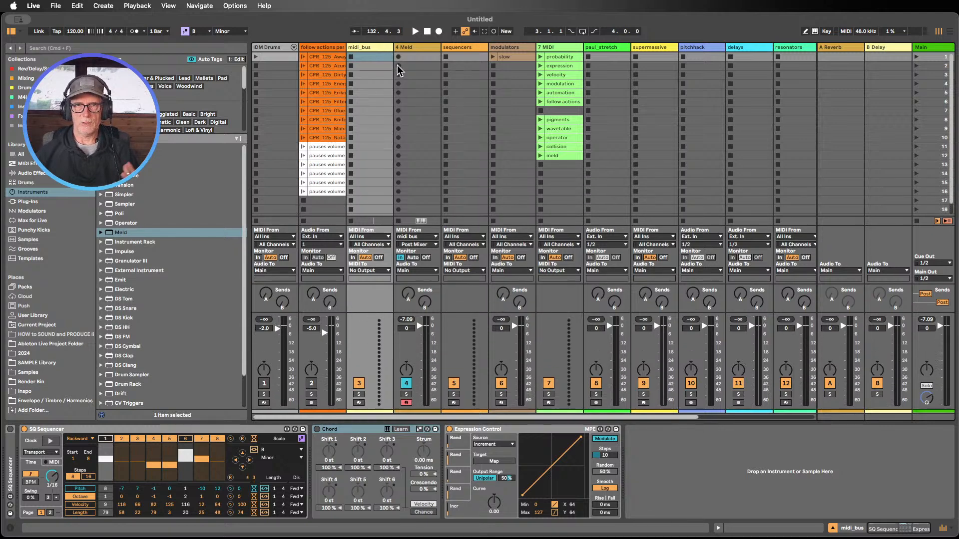
{"action": "left_click", "coordinate": [416, 48]}
{"action": "left_click", "coordinate": [415, 31]}
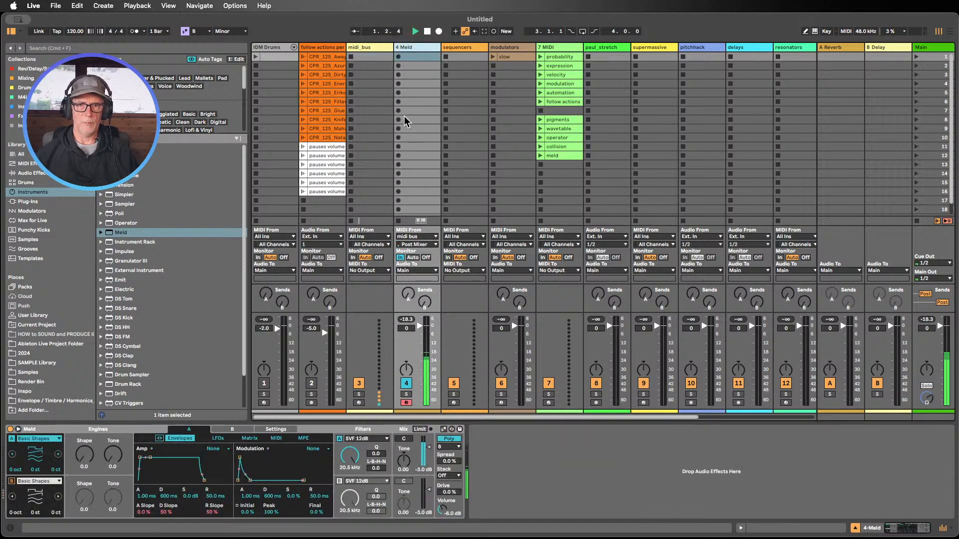
Step Meld's engine A through the oscillator types to Swarm Triangle, with Motion at 31.0 and Spacing at 21.4
{"action": "left_click", "coordinate": [58, 455]}
{"action": "left_click", "coordinate": [59, 454]}
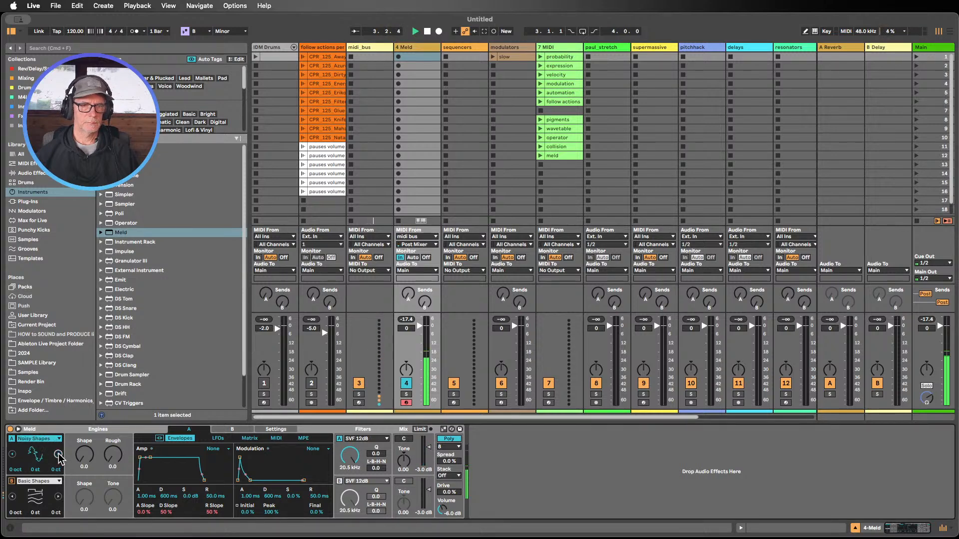
{"action": "left_click", "coordinate": [59, 455]}
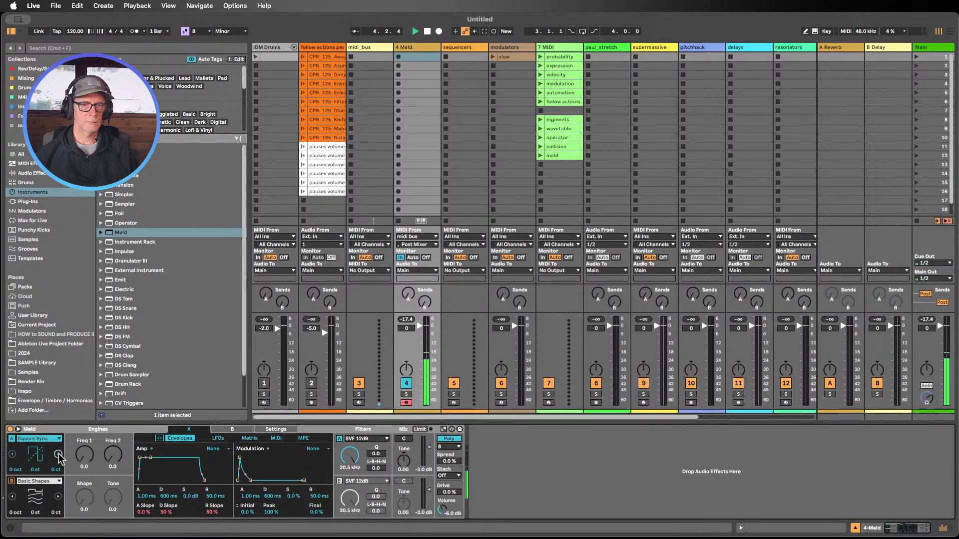
{"action": "left_click", "coordinate": [59, 455]}
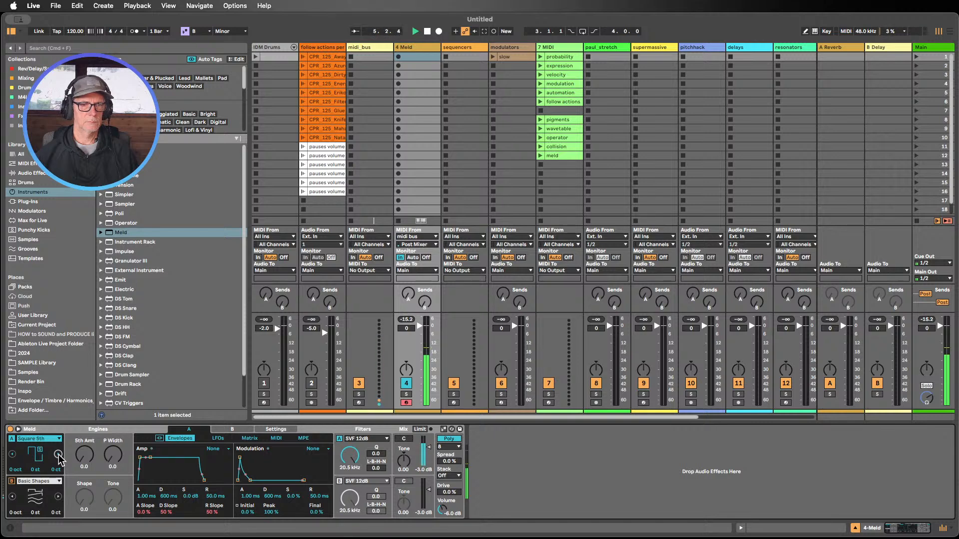
{"action": "left_click", "coordinate": [59, 454]}
{"action": "left_click", "coordinate": [59, 455]}
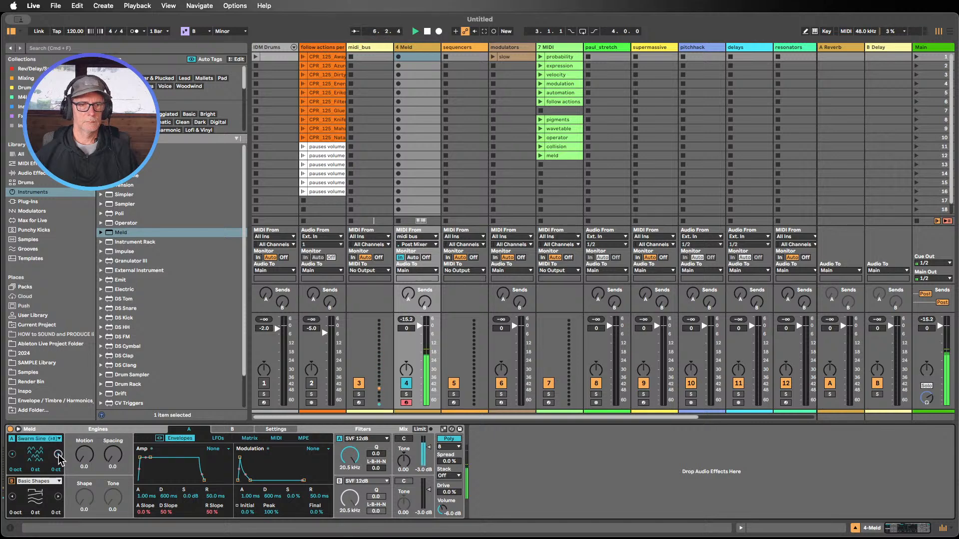
{"action": "left_click", "coordinate": [59, 454]}
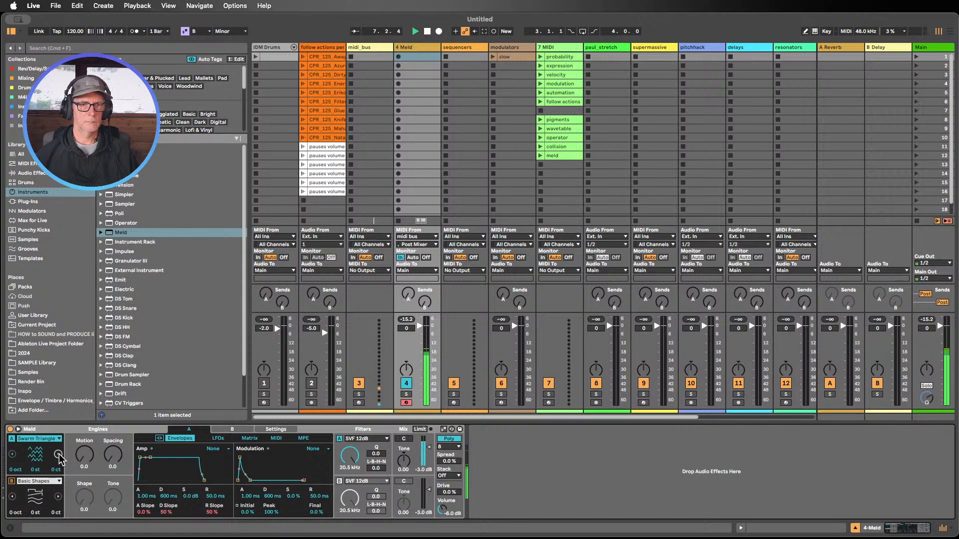
{"action": "left_click_drag", "start_coordinate": [84, 455], "coordinate": [83, 448]}
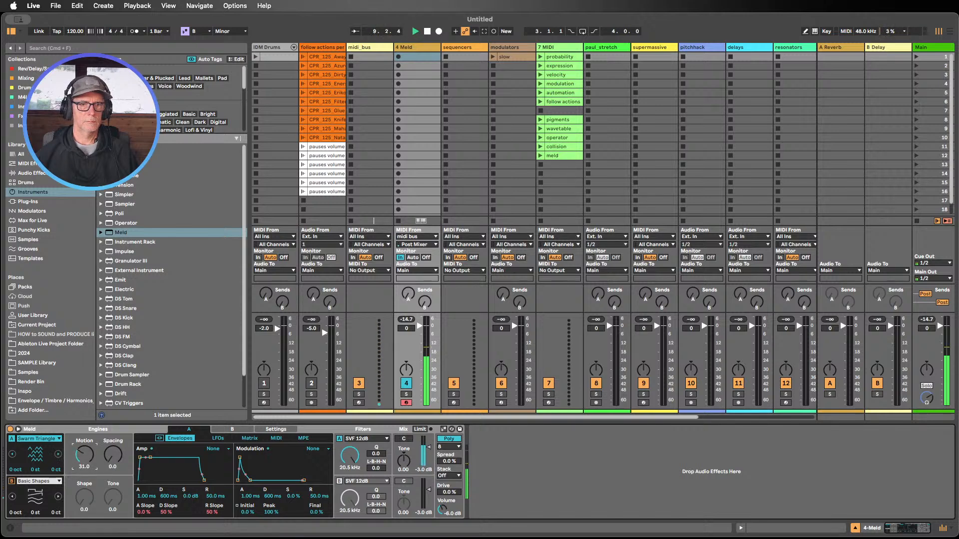
{"action": "left_click_drag", "start_coordinate": [113, 454], "coordinate": [113, 452]}
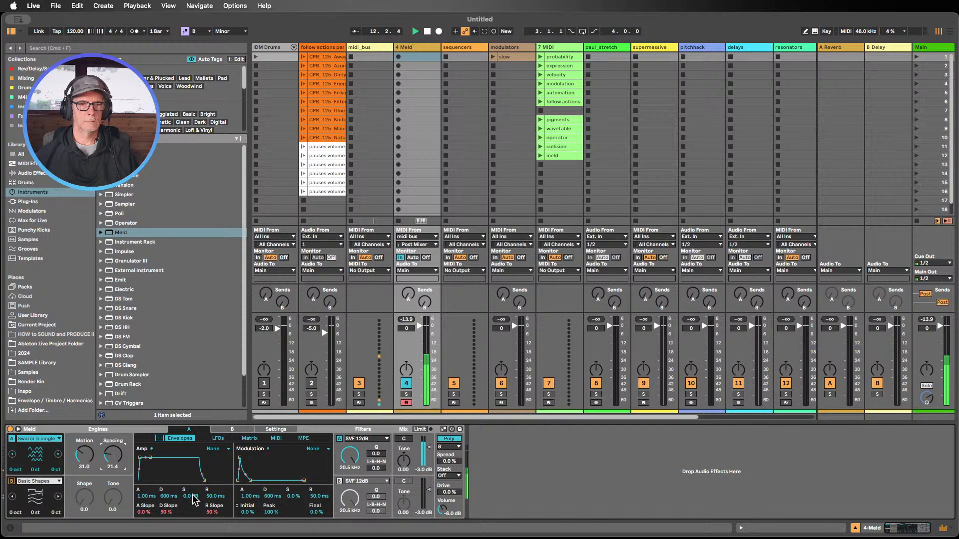
Shape engine A's amp envelope with sustain at -inf dB, attack 12.4 ms and release 423 ms, and lower Motion to 22.2
{"action": "left_click_drag", "start_coordinate": [191, 496], "coordinate": [191, 535]}
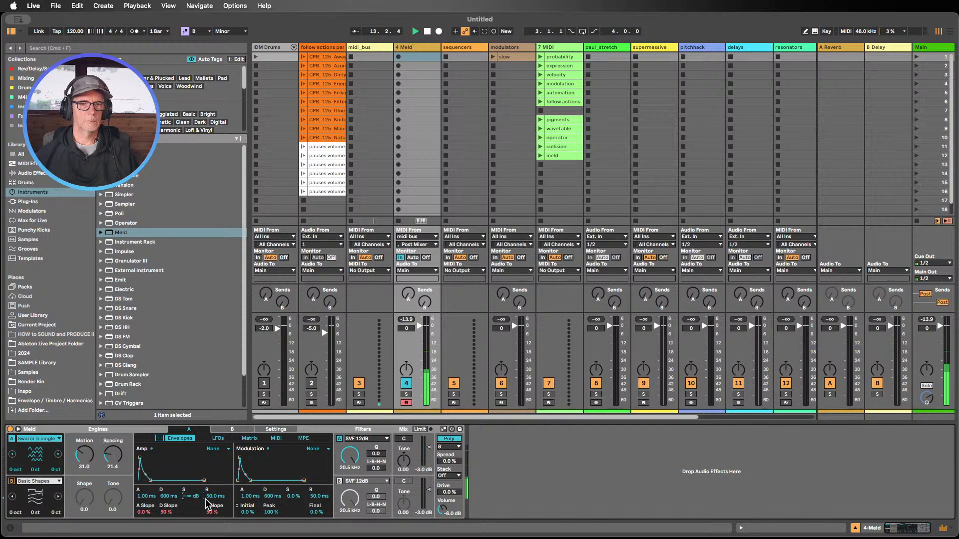
{"action": "left_click_drag", "start_coordinate": [190, 496], "coordinate": [191, 457]}
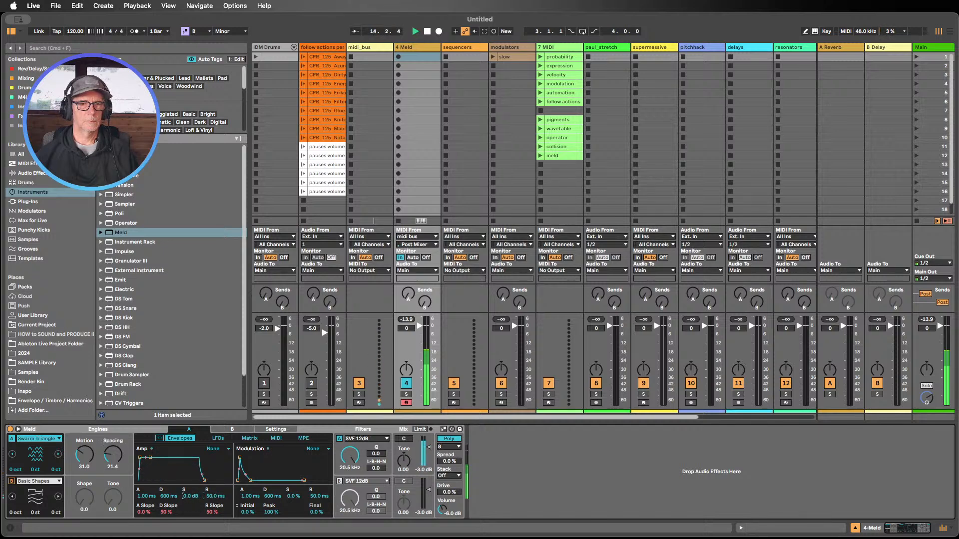
{"action": "left_click_drag", "start_coordinate": [188, 496], "coordinate": [188, 532]}
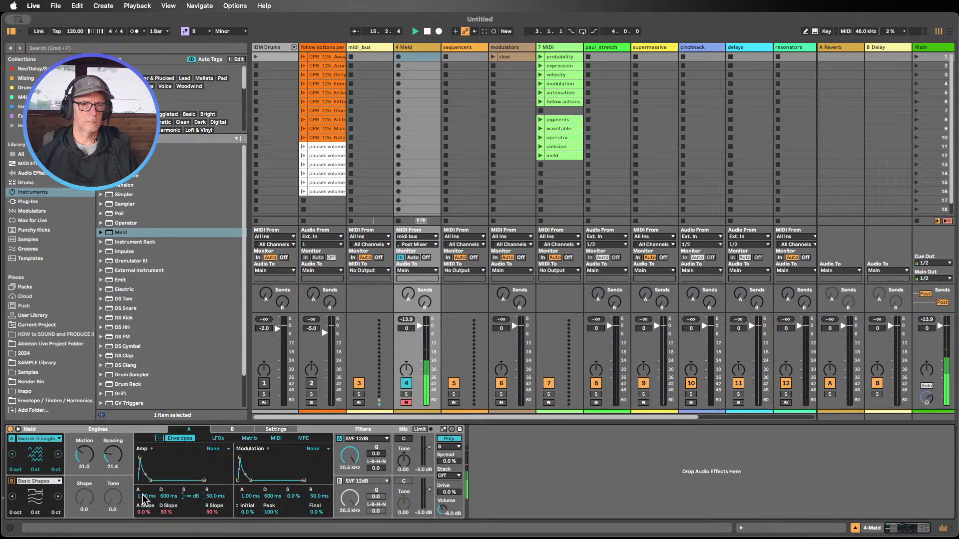
{"action": "left_click_drag", "start_coordinate": [143, 495], "coordinate": [143, 477]}
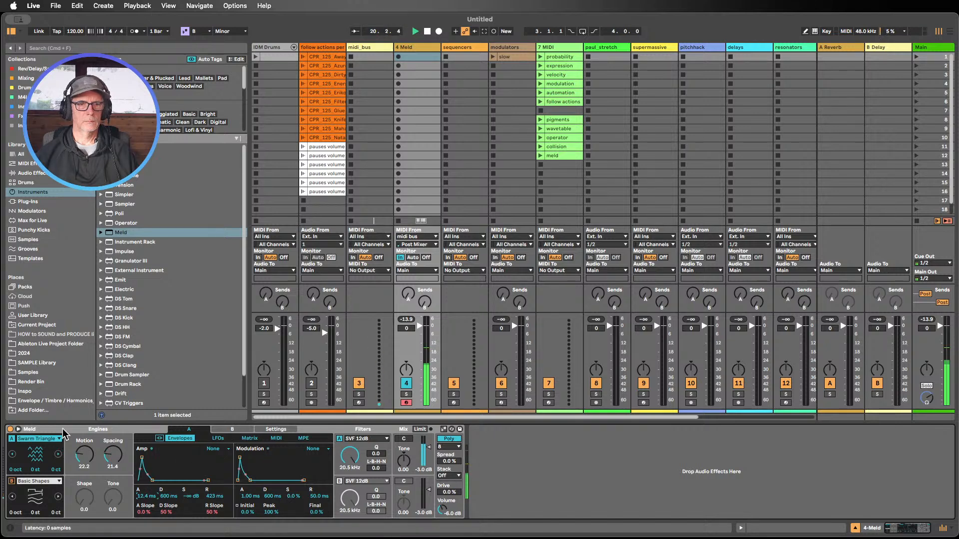
Expand Meld's full modulation matrix and show engine A's LFO settings
{"action": "left_click", "coordinate": [18, 429]}
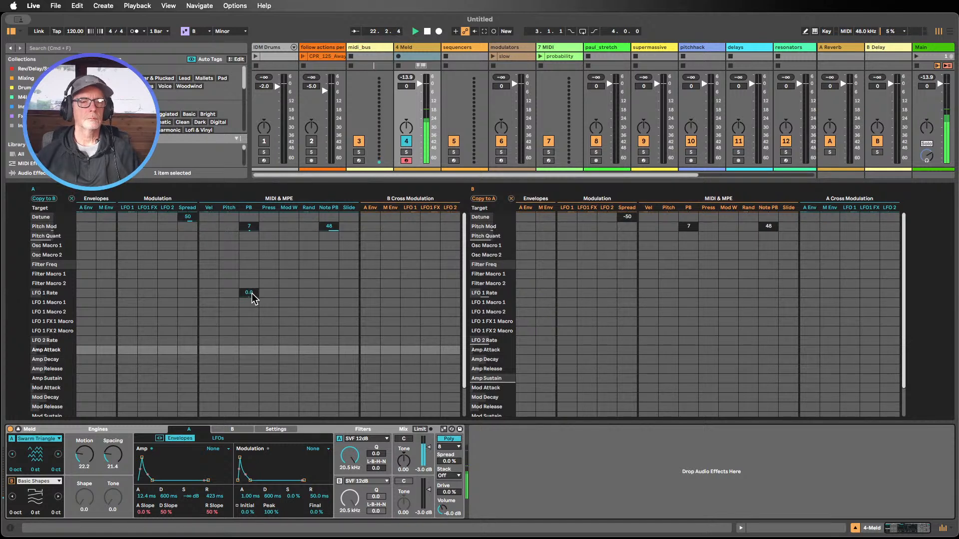
{"action": "left_click", "coordinate": [209, 351]}
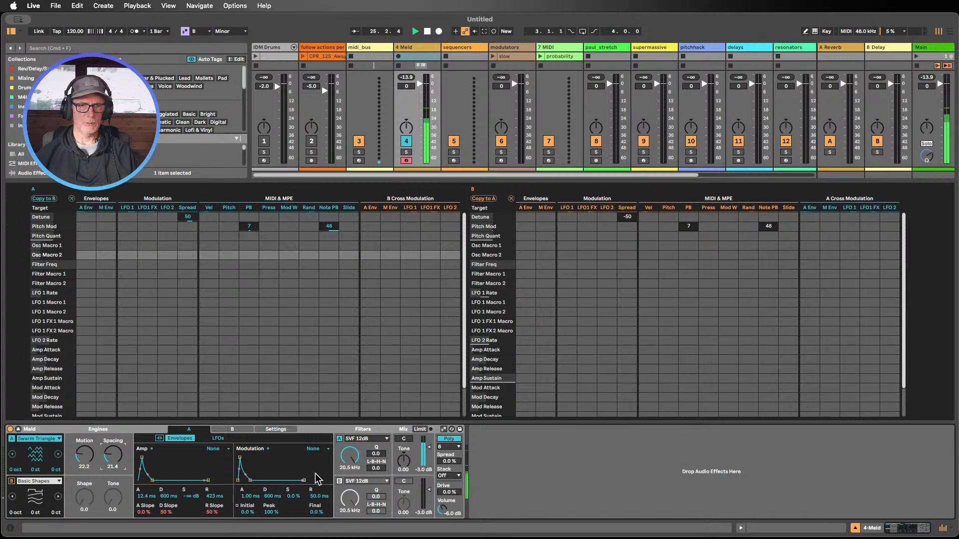
{"action": "left_click", "coordinate": [219, 439]}
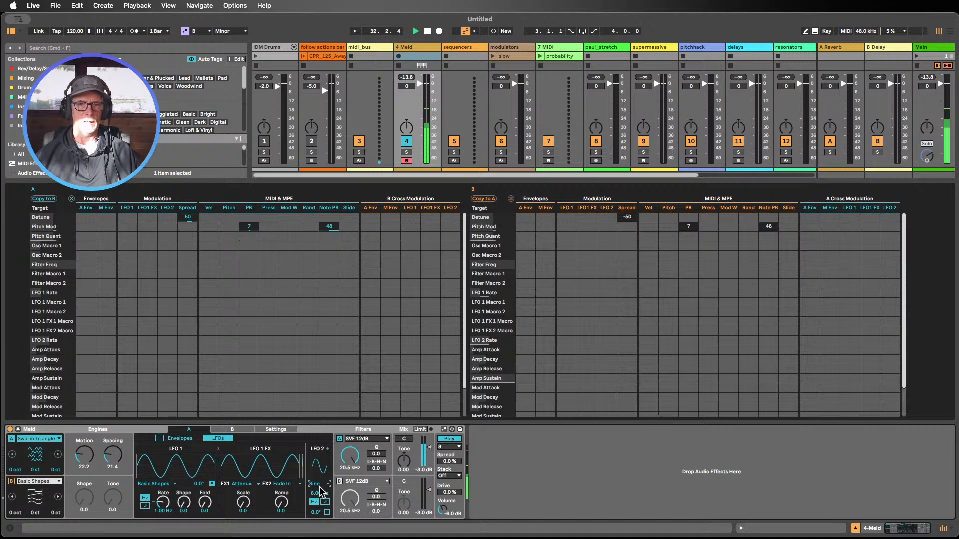
Set engine A's LFO 2 waveform to S&H, try a tempo-synced 1/4 rate, and return it to 6.00 Hz
{"action": "left_click", "coordinate": [331, 529]}
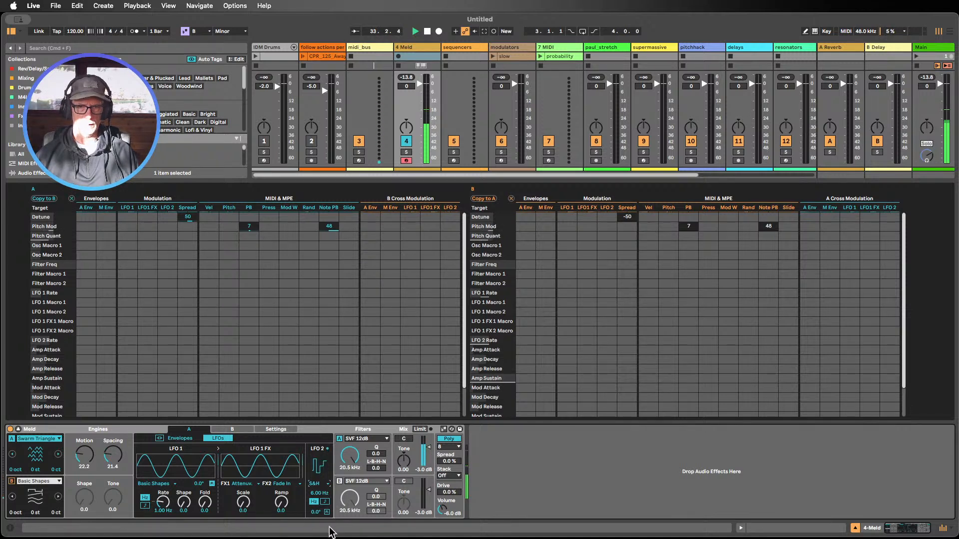
{"action": "left_click", "coordinate": [325, 502]}
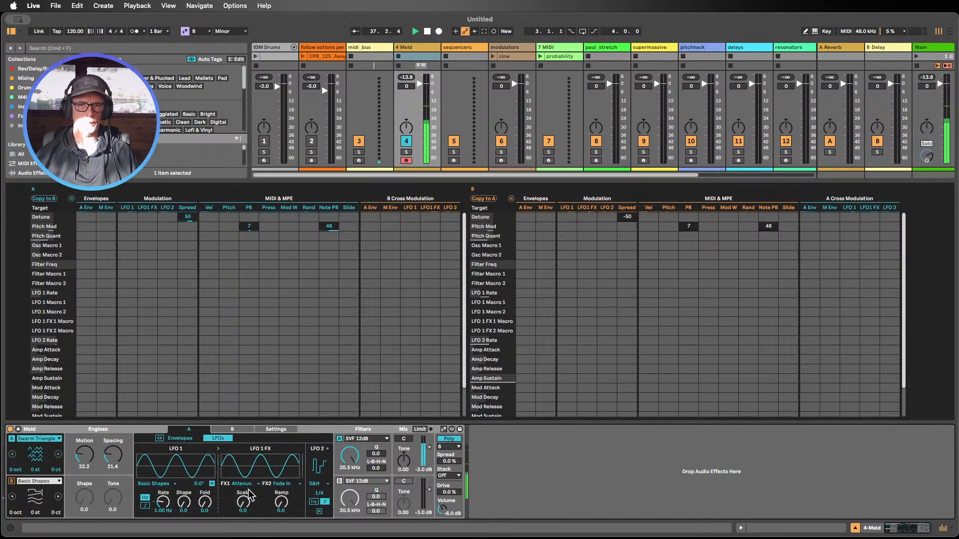
{"action": "left_click", "coordinate": [313, 501]}
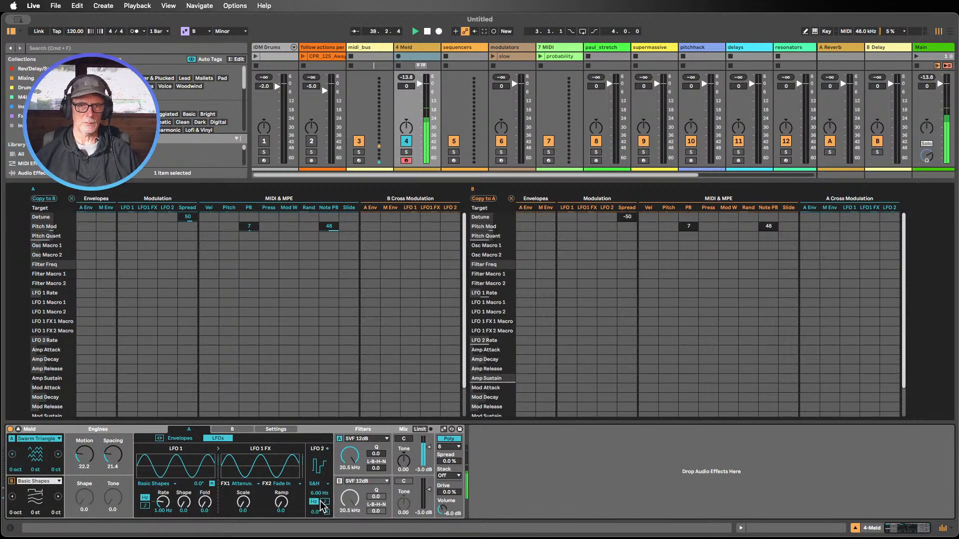
{"action": "left_click_drag", "start_coordinate": [319, 493], "coordinate": [319, 535]}
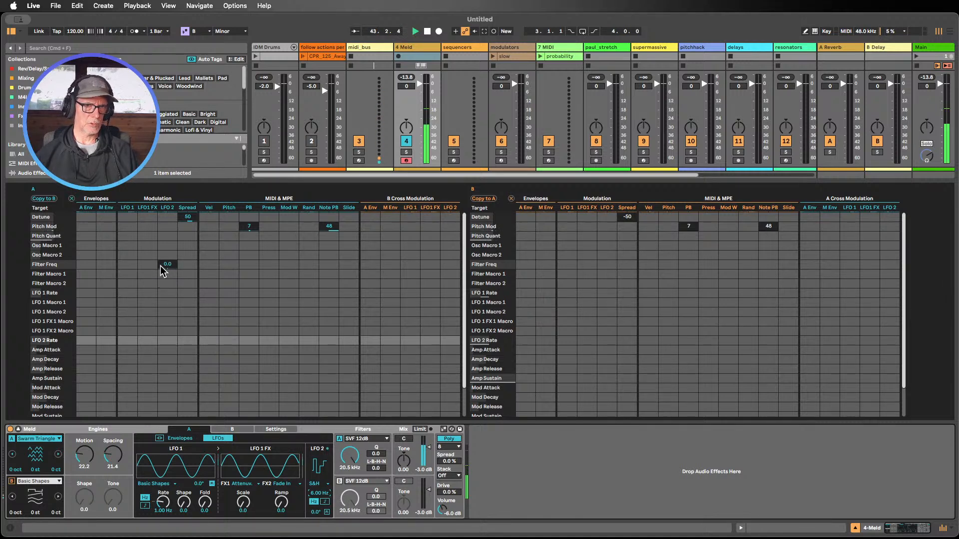
Raise engine A's Motion to 34.9 and modulate Osc Macro 1 from LFO 1 by 30 in the matrix
{"action": "left_click", "coordinate": [84, 460]}
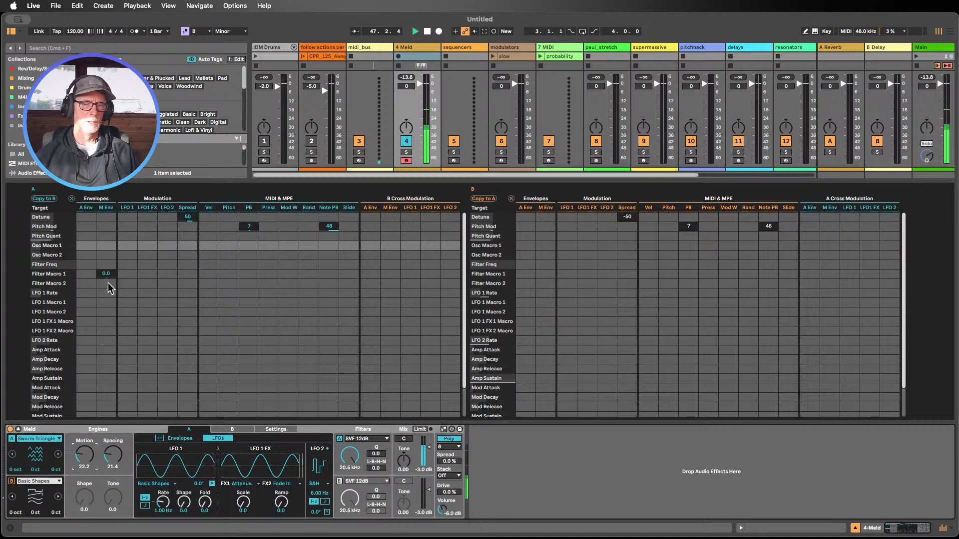
{"action": "left_click_drag", "start_coordinate": [77, 462], "coordinate": [77, 454]}
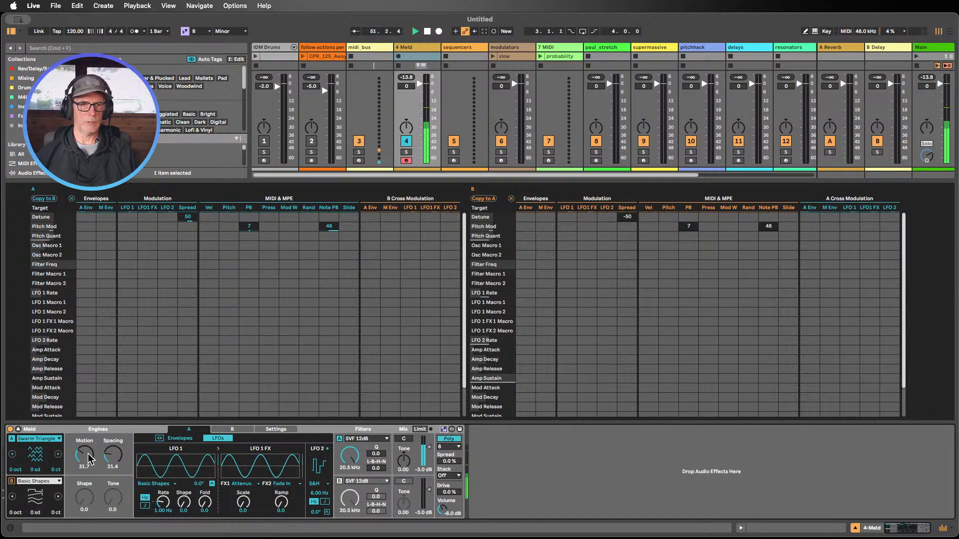
{"action": "left_click", "coordinate": [187, 265]}
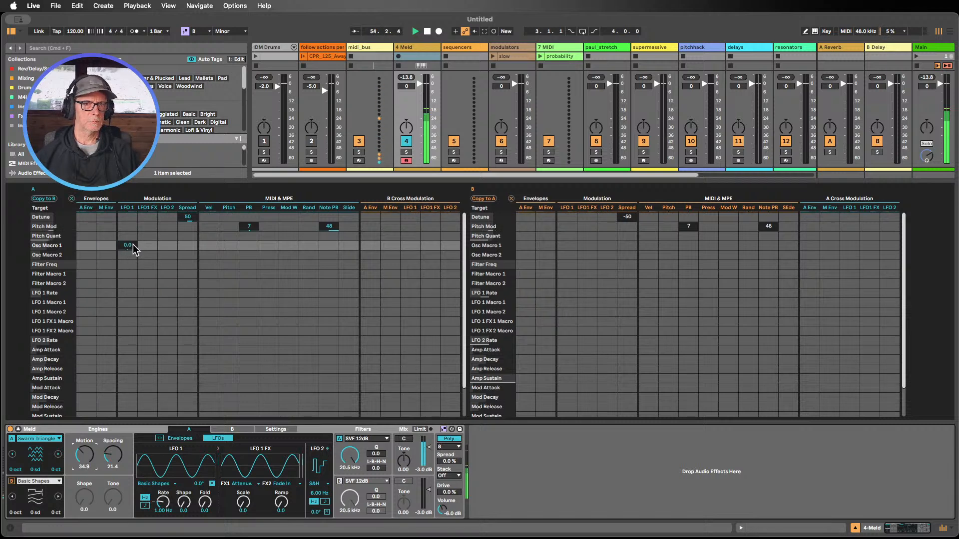
{"action": "left_click_drag", "start_coordinate": [129, 247], "coordinate": [129, 239]}
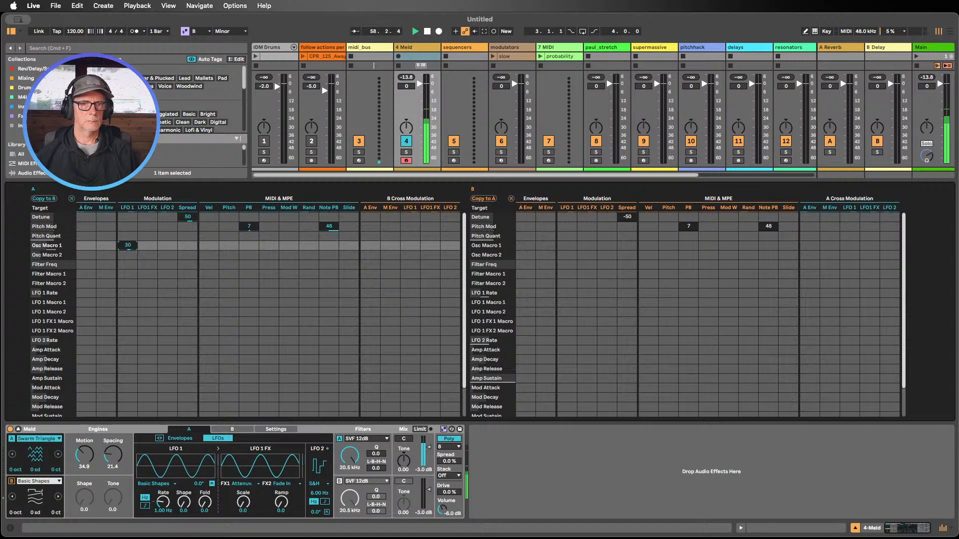
Switch engine A's LFO 1 to tempo sync and set its rate to 2
{"action": "left_click_drag", "start_coordinate": [163, 503], "coordinate": [163, 515]}
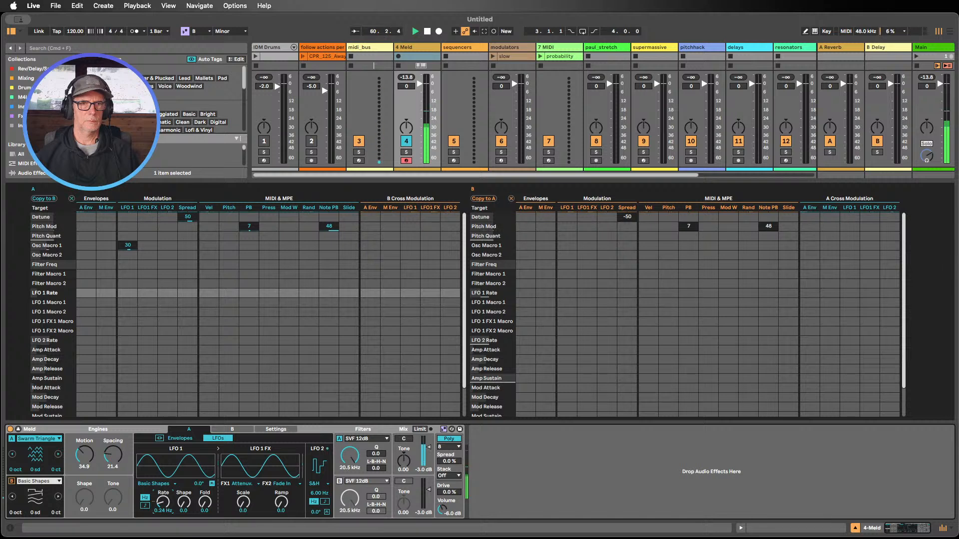
{"action": "left_click_drag", "start_coordinate": [162, 515], "coordinate": [162, 519]}
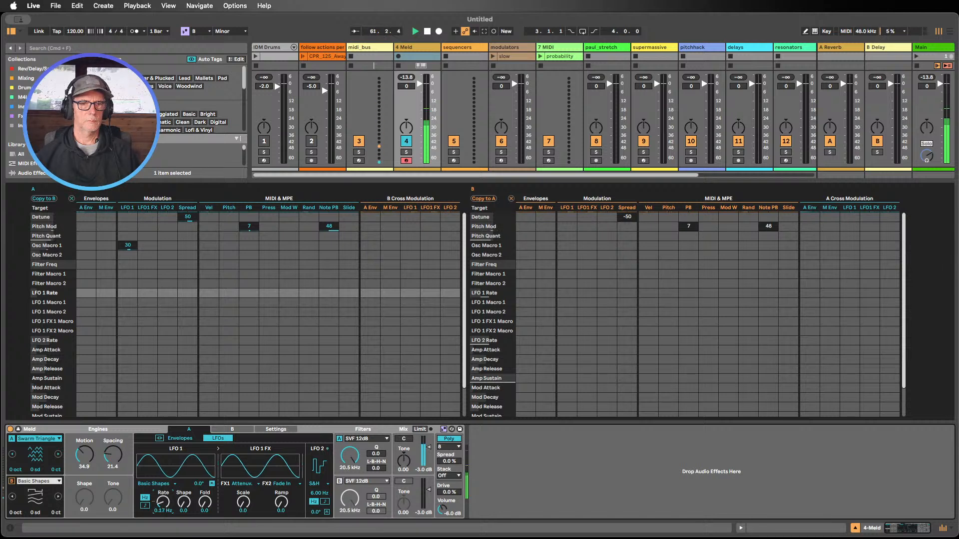
{"action": "left_click", "coordinate": [144, 506]}
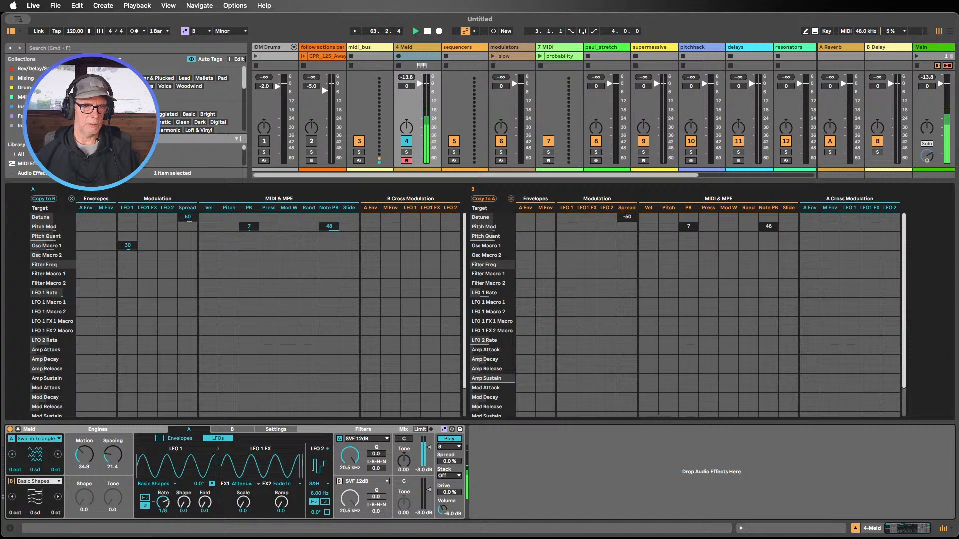
{"action": "left_click_drag", "start_coordinate": [163, 502], "coordinate": [162, 535]}
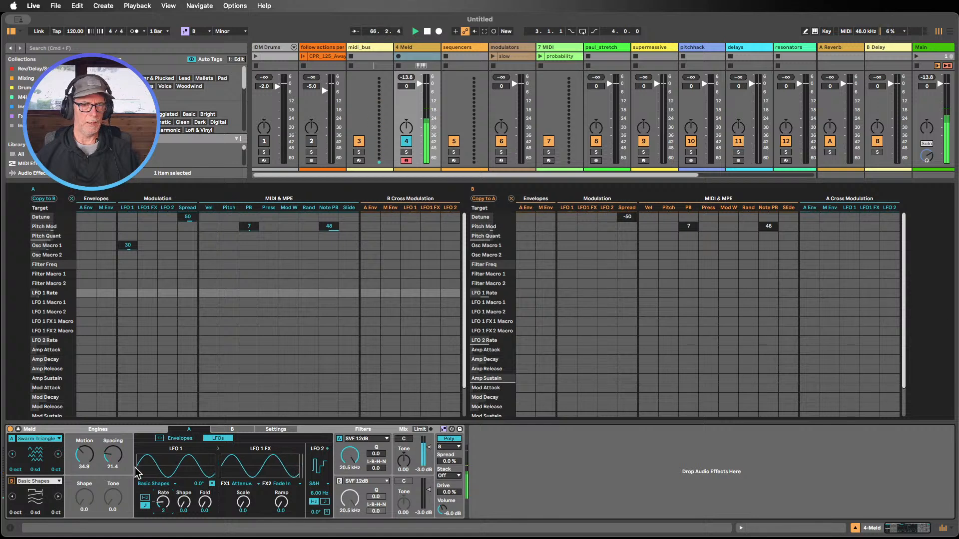
Adjust engine A's Motion to 42.9 and its Spacing to 19.8
{"action": "left_click_drag", "start_coordinate": [84, 455], "coordinate": [113, 451]}
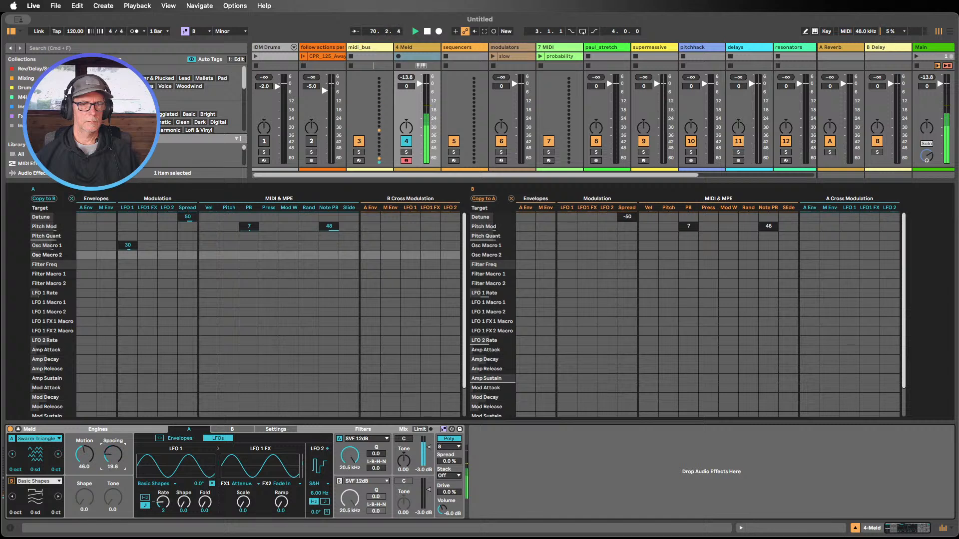
{"action": "left_click_drag", "start_coordinate": [80, 454], "coordinate": [80, 457]}
{"action": "left_click", "coordinate": [110, 454]}
{"action": "left_click", "coordinate": [48, 470]}
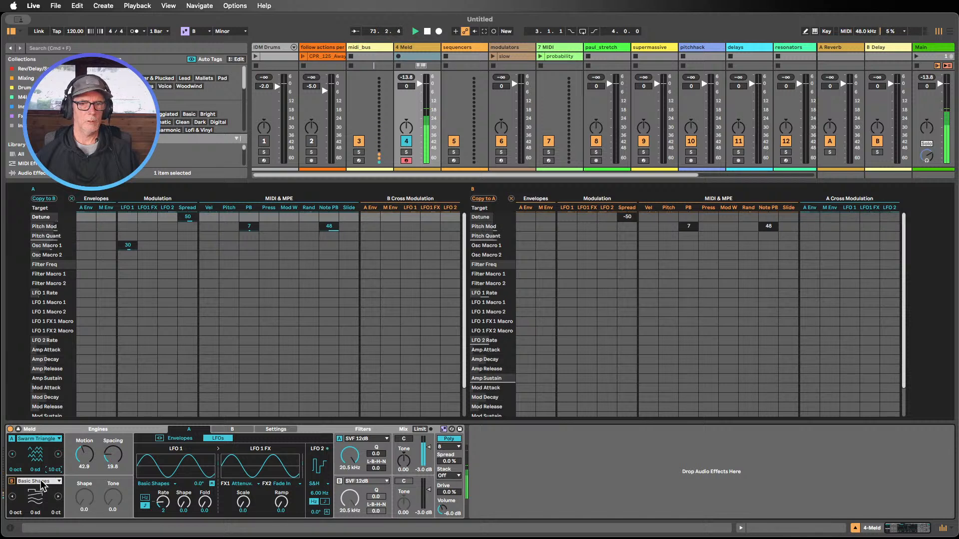
Lower engine A's filter frequency to 1.63 kHz and set Stack to 2 with Drive at 41 %
{"action": "left_click_drag", "start_coordinate": [349, 455], "coordinate": [349, 480]}
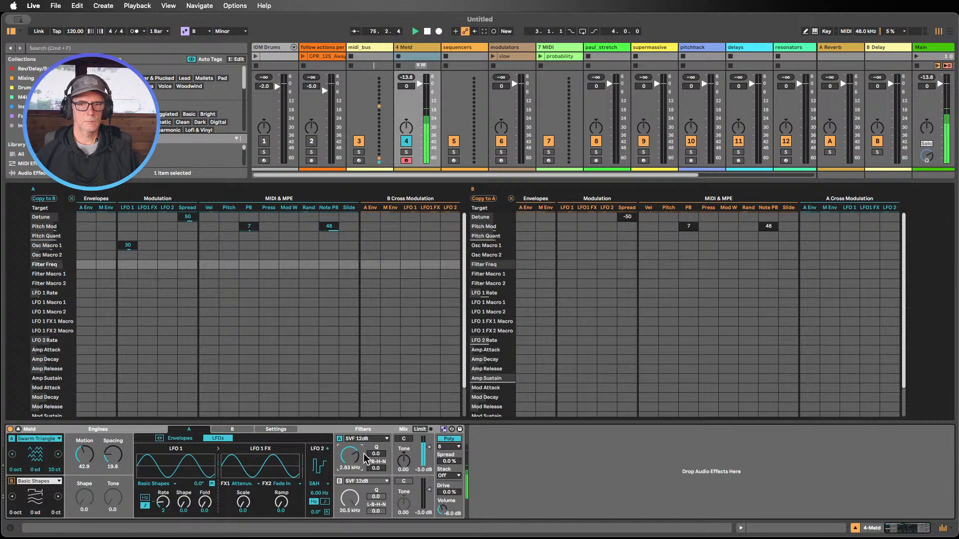
{"action": "left_click_drag", "start_coordinate": [354, 453], "coordinate": [354, 461]}
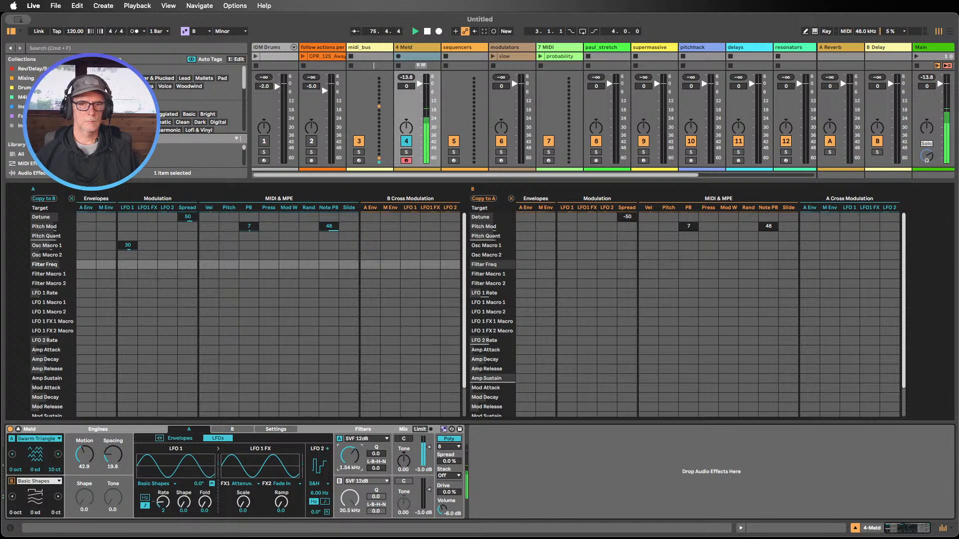
{"action": "left_click", "coordinate": [449, 475]}
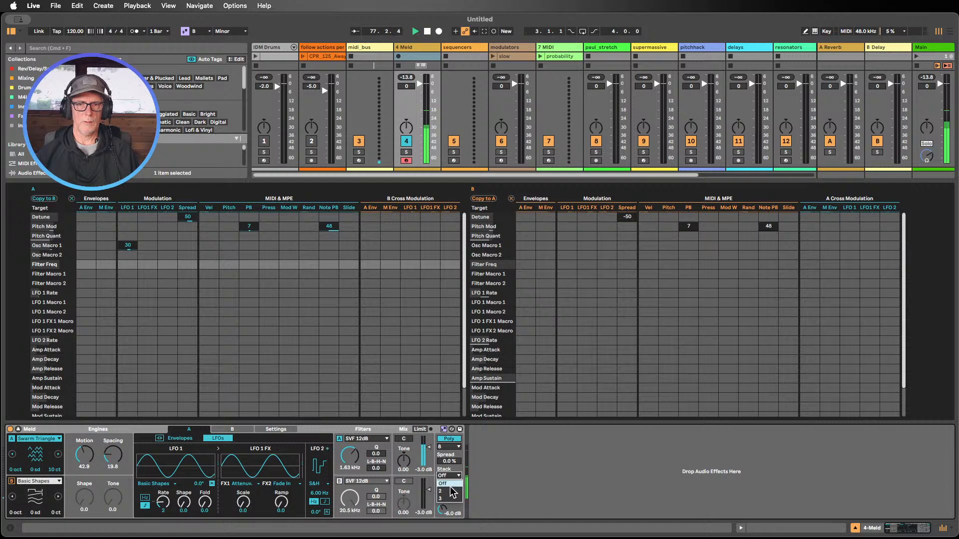
{"action": "left_click", "coordinate": [451, 492]}
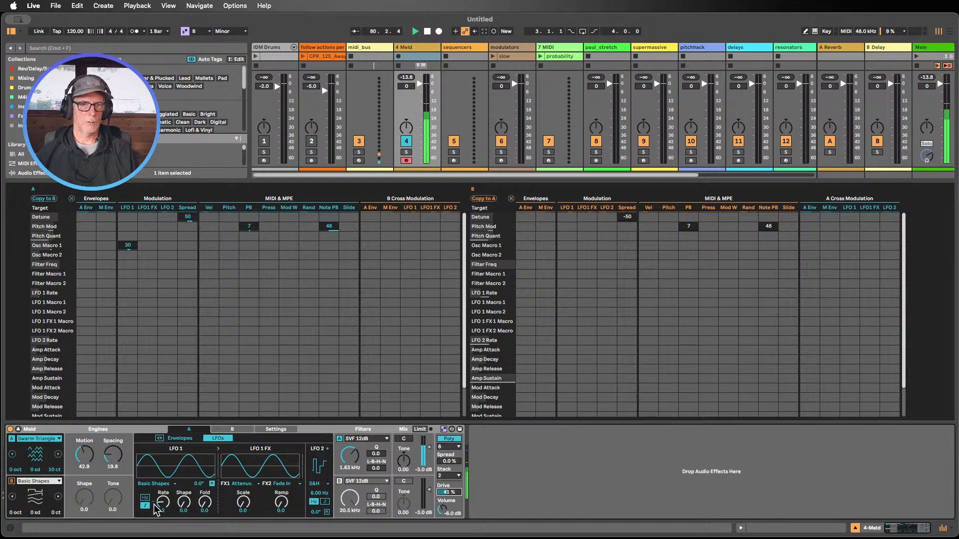
Set LFO 1's synced rate to 4 and modulate engine A's Pan from LFO 1 by 61 in the matrix
{"action": "left_click_drag", "start_coordinate": [163, 502], "coordinate": [162, 494]}
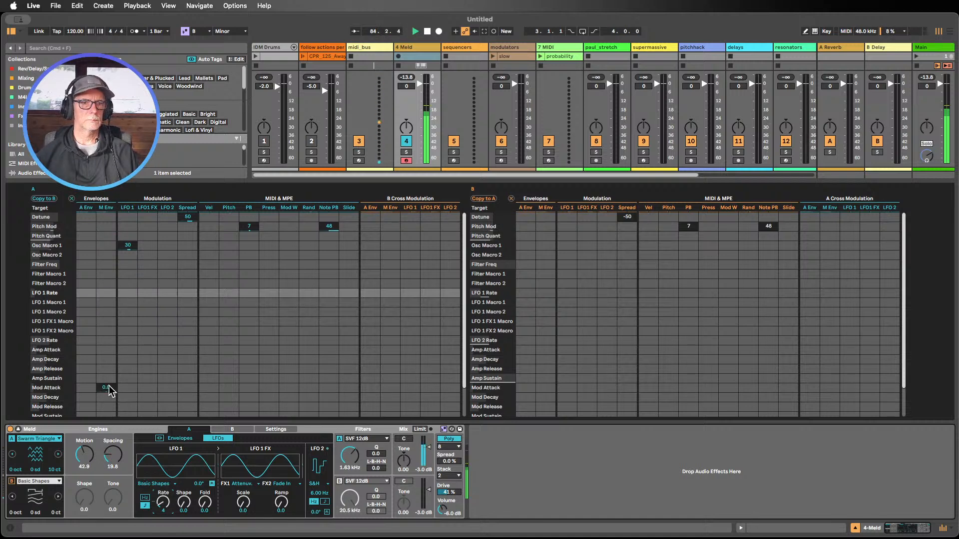
{"action": "scroll", "coordinate": [77, 400], "scroll_direction": "down", "scroll_amount": 1}
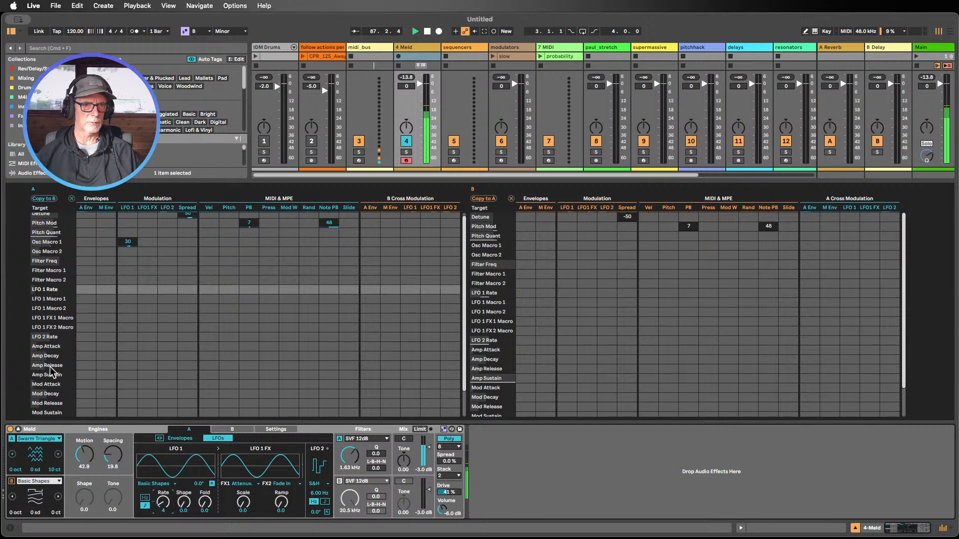
{"action": "scroll", "coordinate": [50, 367], "scroll_direction": "down", "scroll_amount": 3}
{"action": "left_click", "coordinate": [128, 402]}
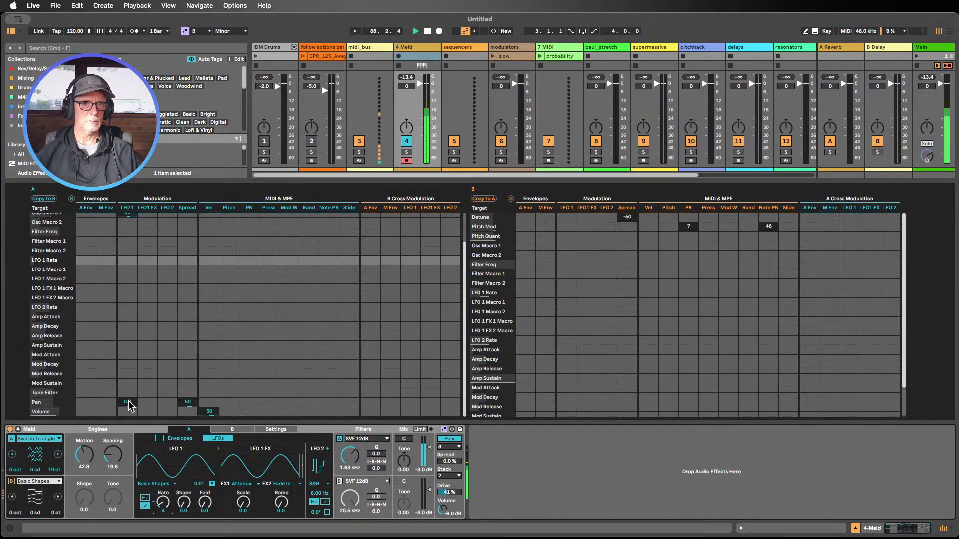
{"action": "left_click_drag", "start_coordinate": [129, 403], "coordinate": [128, 397]}
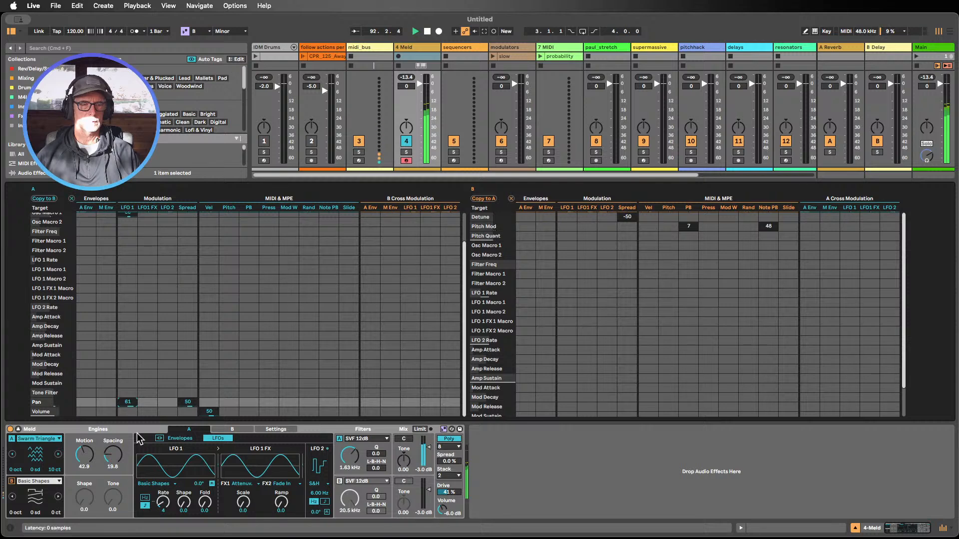
Raise engine A's Motion to 46.0 and open its filter frequency up to 10.6 kHz
{"action": "left_click_drag", "start_coordinate": [84, 456], "coordinate": [85, 445]}
{"action": "scroll", "coordinate": [130, 372], "scroll_direction": "down", "scroll_amount": 1}
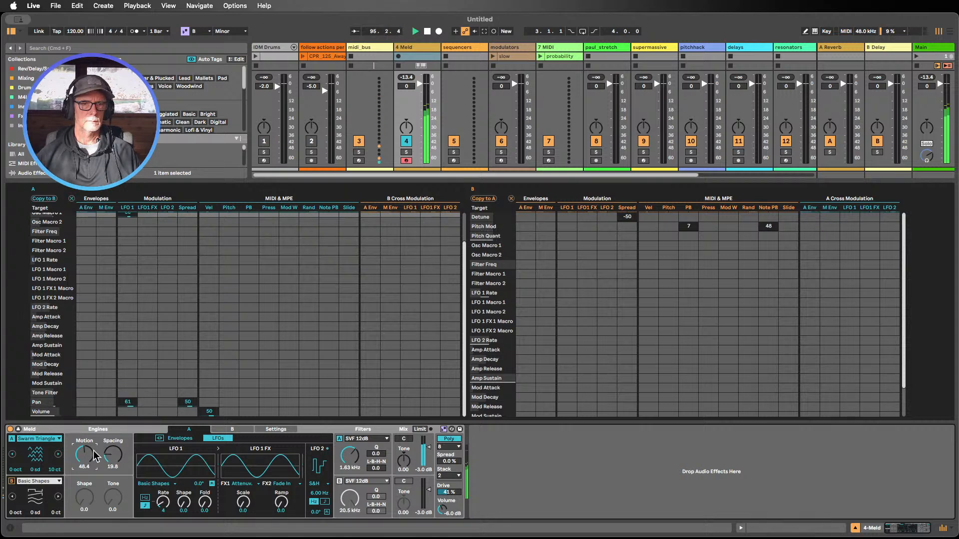
{"action": "left_click_drag", "start_coordinate": [85, 455], "coordinate": [85, 456]}
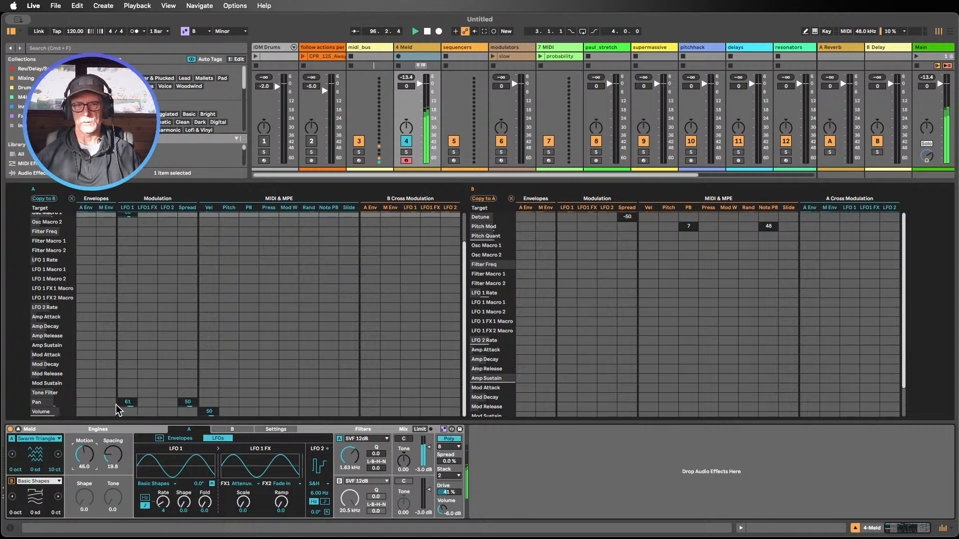
{"action": "left_click_drag", "start_coordinate": [351, 458], "coordinate": [350, 443]}
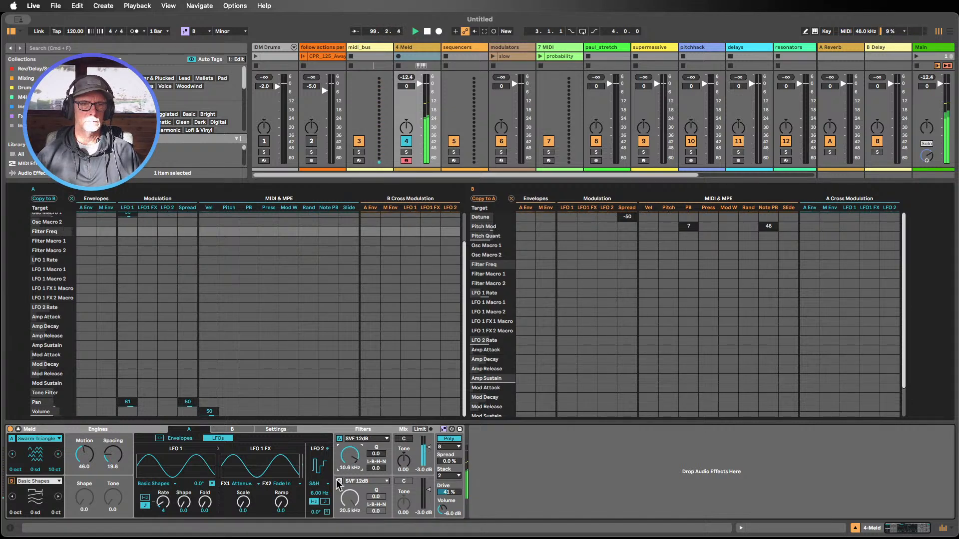
Try modulating engine A's Pitch Quant from LFO 2 by 15, clear it, and modulate Pitch Mod from LFO 2 by 3 instead
{"action": "scroll", "coordinate": [152, 308], "scroll_direction": "up", "scroll_amount": 4}
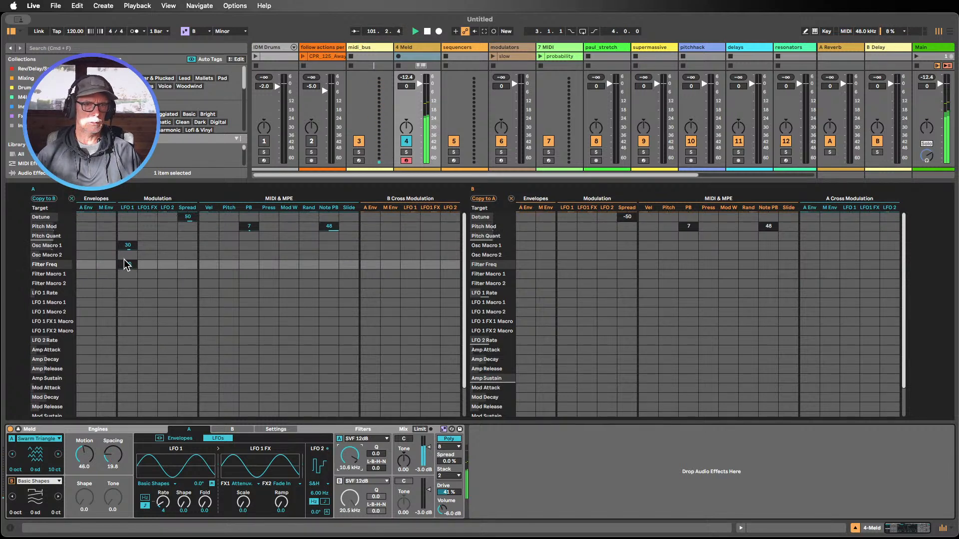
{"action": "left_click_drag", "start_coordinate": [167, 236], "coordinate": [167, 225]}
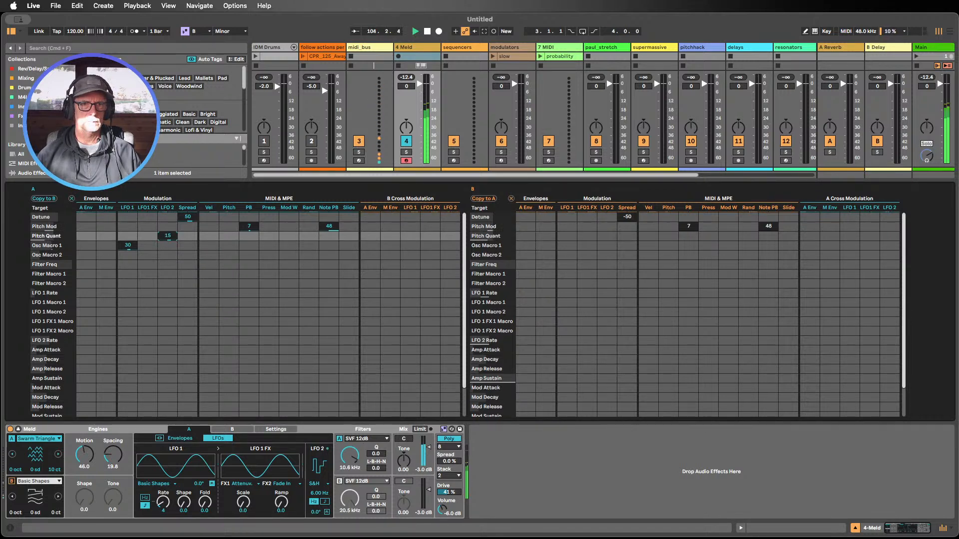
{"action": "left_click", "coordinate": [166, 227]}
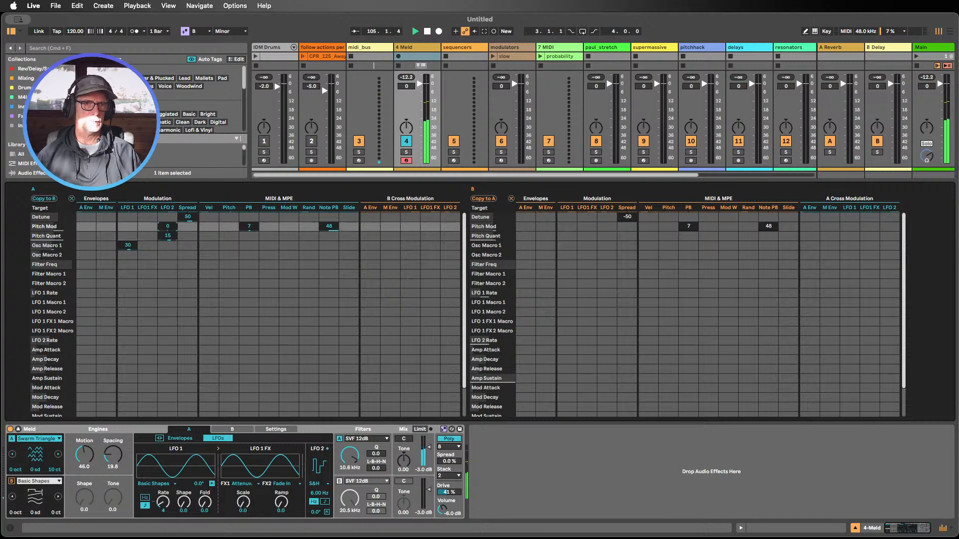
{"action": "double_click", "coordinate": [168, 233]}
{"action": "left_click_drag", "start_coordinate": [167, 226], "coordinate": [167, 220]}
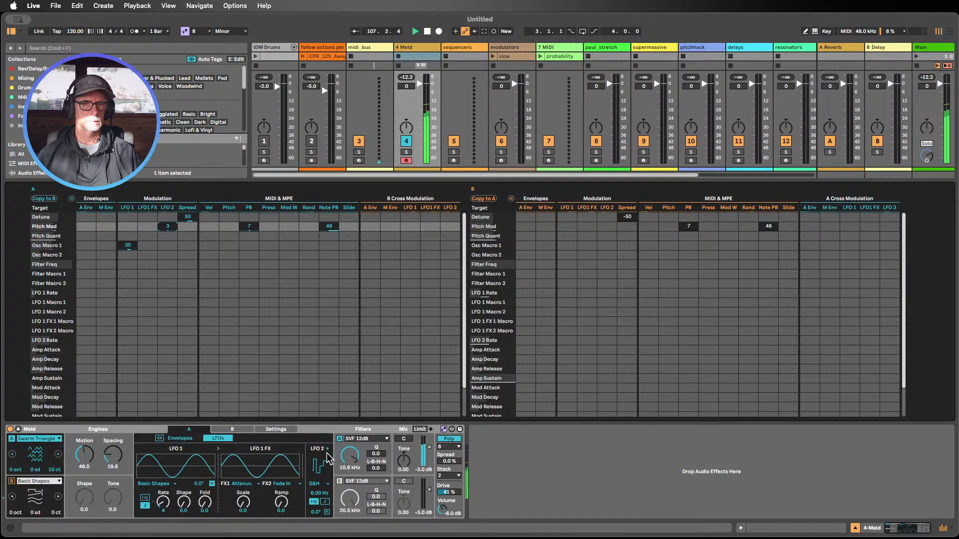
Try an LFO 2 rate of 5.46 Hz with a Pitch Mod amount of -1.5, and clear that LFO 2 modulation
{"action": "left_click_drag", "start_coordinate": [319, 493], "coordinate": [319, 502]}
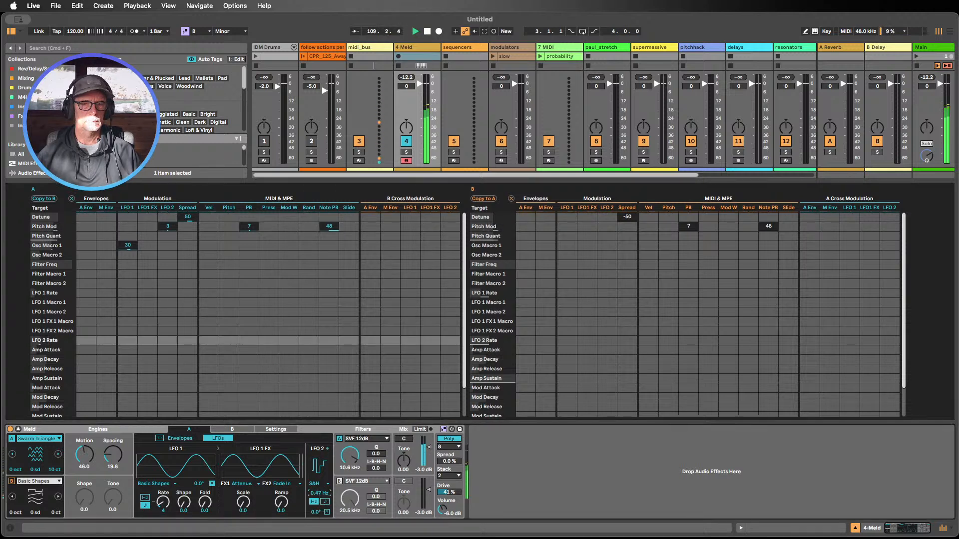
{"action": "left_click_drag", "start_coordinate": [320, 493], "coordinate": [320, 464]}
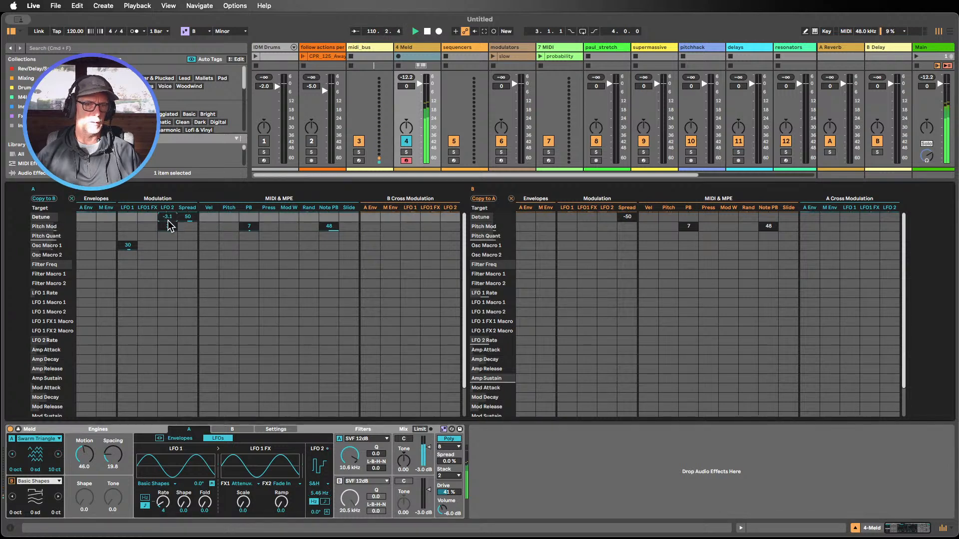
{"action": "left_click_drag", "start_coordinate": [167, 225], "coordinate": [167, 235]}
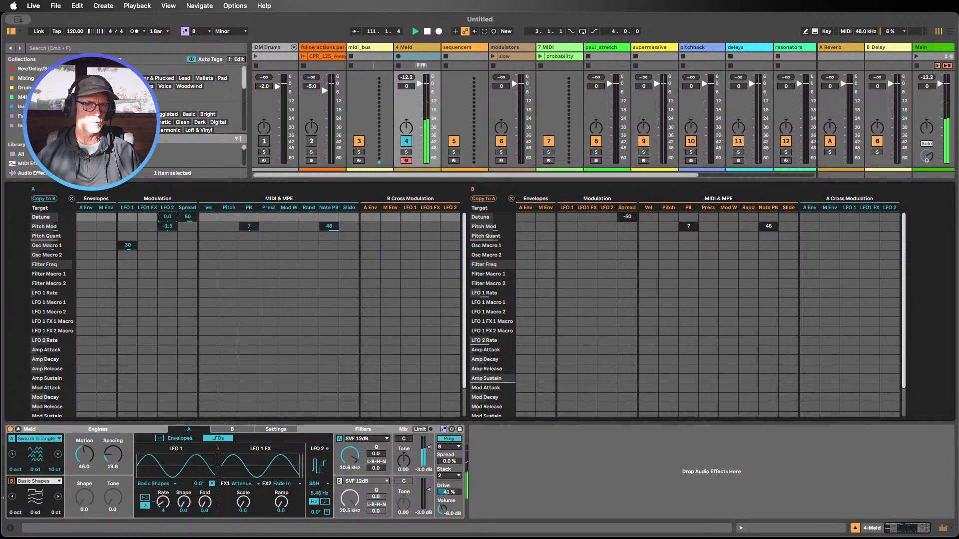
{"action": "double_click", "coordinate": [167, 226]}
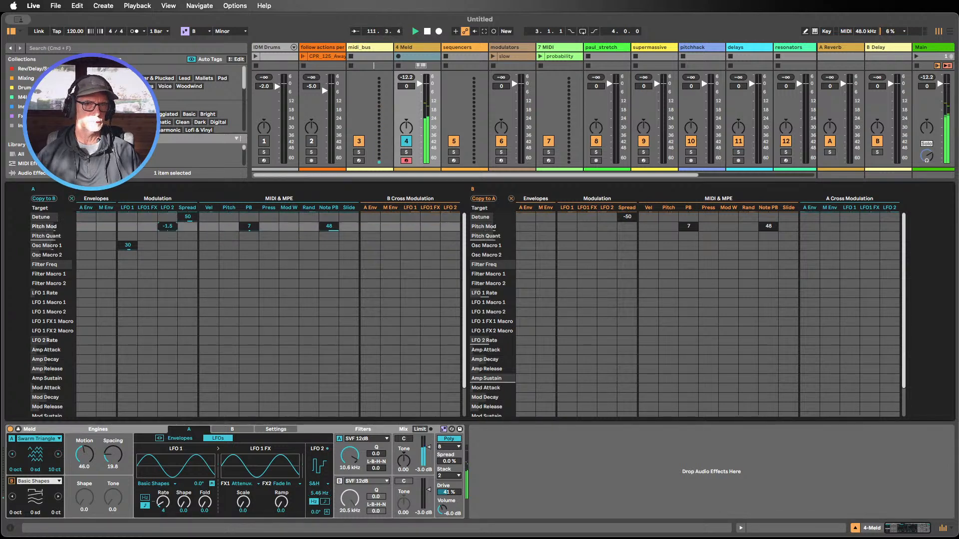
Switch engine A to Swarm Saw and try modulating Pitch Mod by 0.8 from LFO 1 FX and by 3 from LFO 2
{"action": "left_click", "coordinate": [58, 454]}
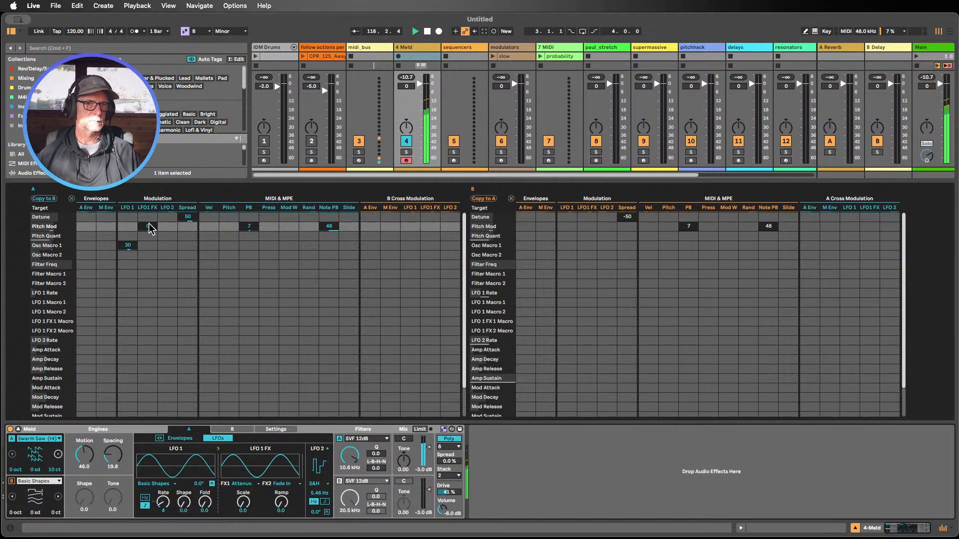
{"action": "left_click_drag", "start_coordinate": [149, 225], "coordinate": [165, 219]}
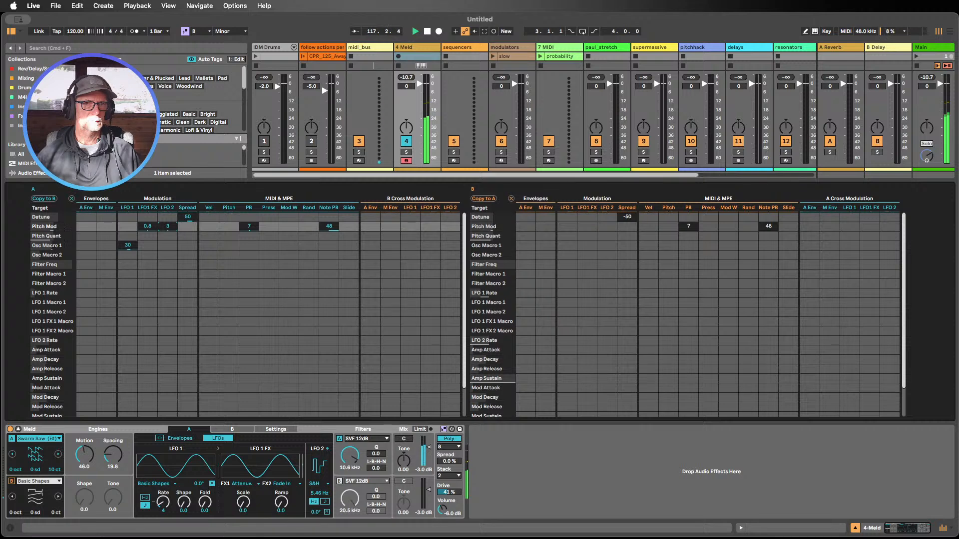
{"action": "double_click", "coordinate": [168, 226]}
{"action": "double_click", "coordinate": [143, 228]}
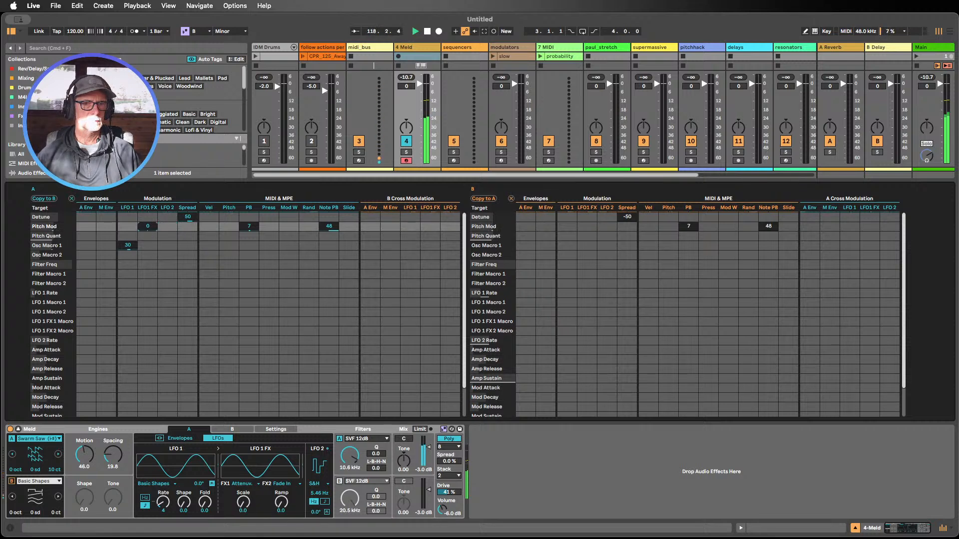
Reset LFO 2's rate to 6.00 Hz, sync it at 1/4, and try modulating Pitch Quant from LFO 2 by 1.5
{"action": "double_click", "coordinate": [318, 495]}
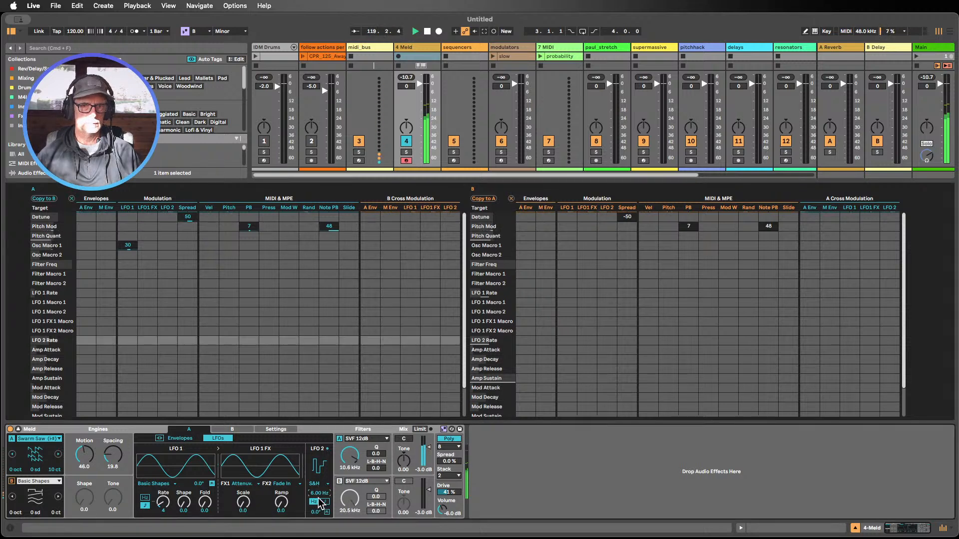
{"action": "left_click", "coordinate": [325, 502]}
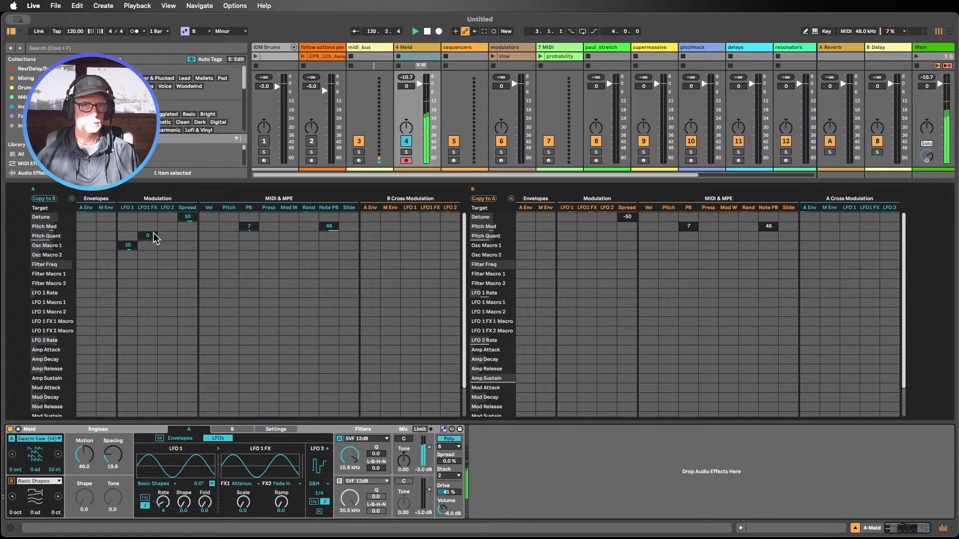
{"action": "left_click_drag", "start_coordinate": [166, 235], "coordinate": [166, 231]}
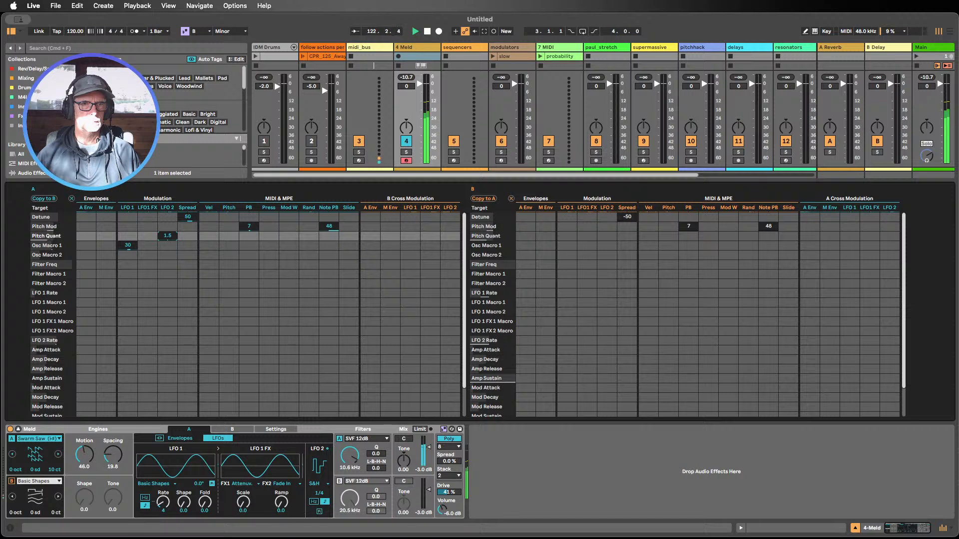
{"action": "mouse_move", "coordinate": [168, 236]}
{"action": "left_mouse_down"}
{"action": "mouse_move", "coordinate": [169, 225]}
{"action": "mouse_move", "coordinate": [169, 237]}
{"action": "left_mouse_up"}
{"action": "key", "text": "Delete"}
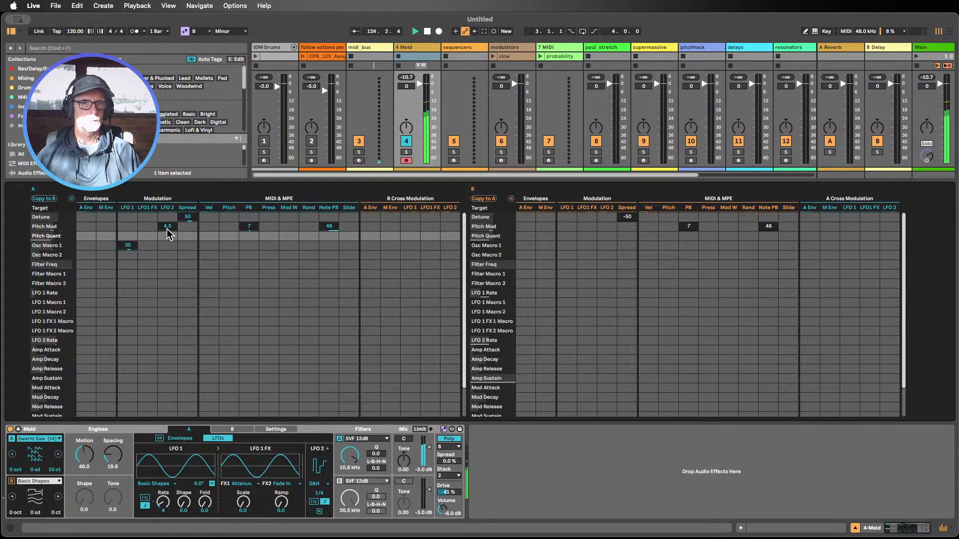
Remove the LFO 2 modulation from engine A's Pitch Mod and return LFO 2 to its free-running 6.00 Hz rate
{"action": "left_click", "coordinate": [168, 227]}
{"action": "key", "text": "Delete"}
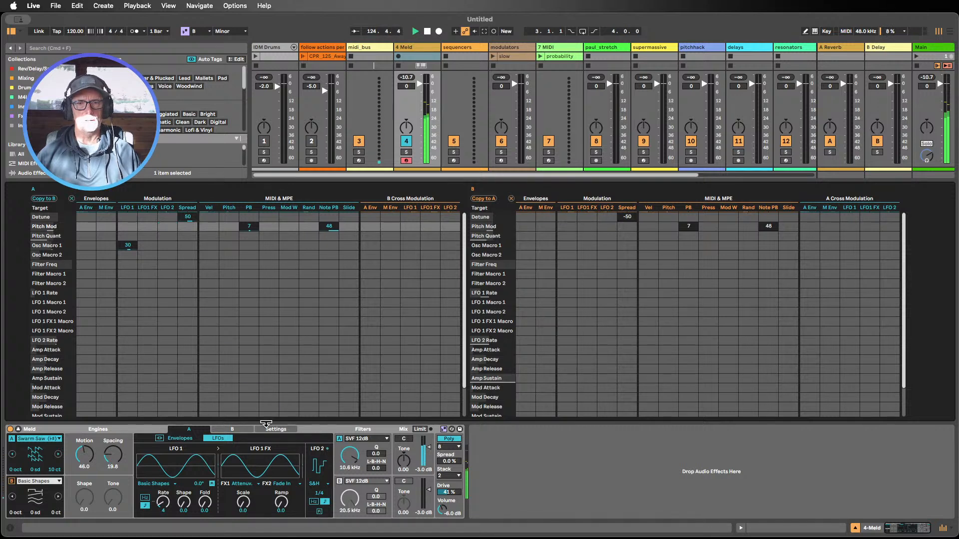
{"action": "left_click", "coordinate": [314, 502]}
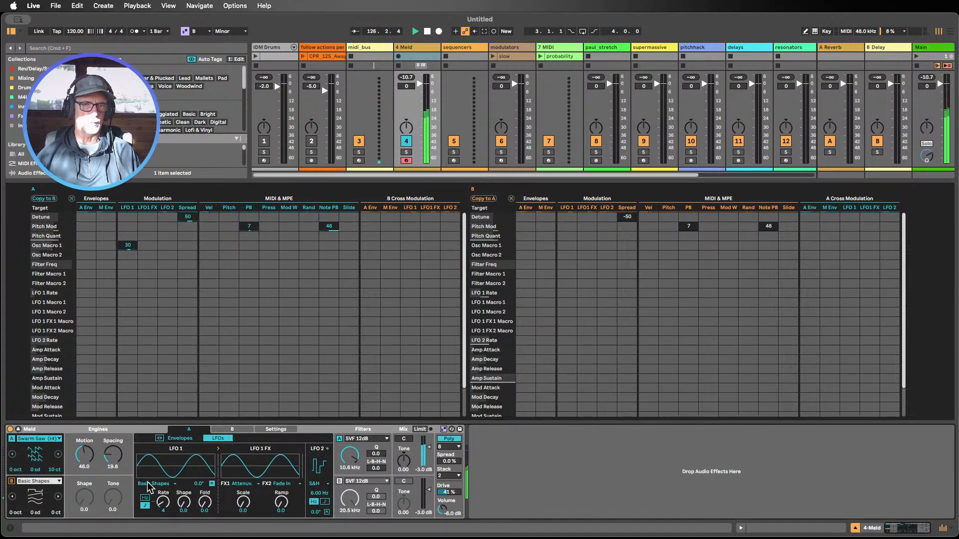
{"action": "scroll", "coordinate": [150, 304], "scroll_direction": "down", "scroll_amount": 3}
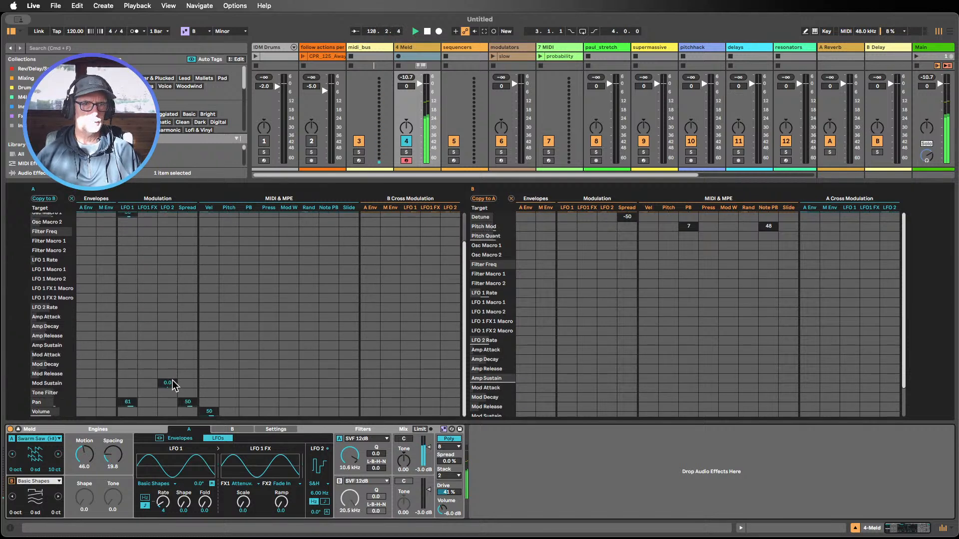
Modulate engine A's Osc Macro 2 from LFO 1 by 67 in the matrix
{"action": "scroll", "coordinate": [142, 402], "scroll_direction": "up", "scroll_amount": 3}
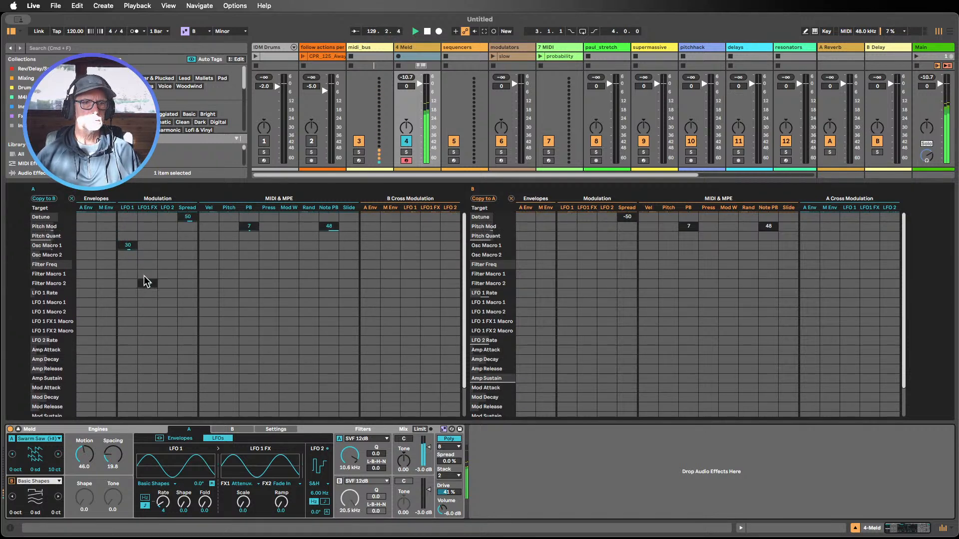
{"action": "left_click", "coordinate": [83, 459]}
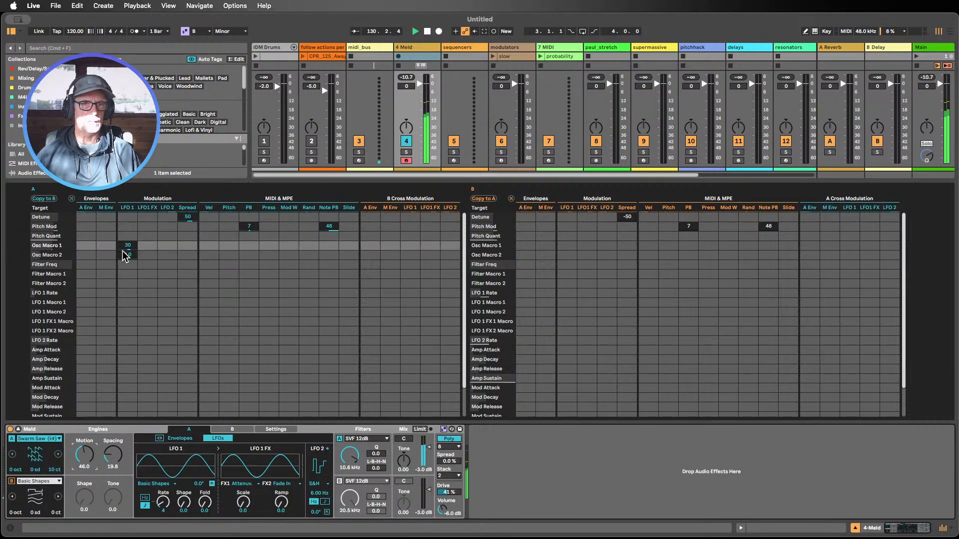
{"action": "left_click", "coordinate": [110, 462]}
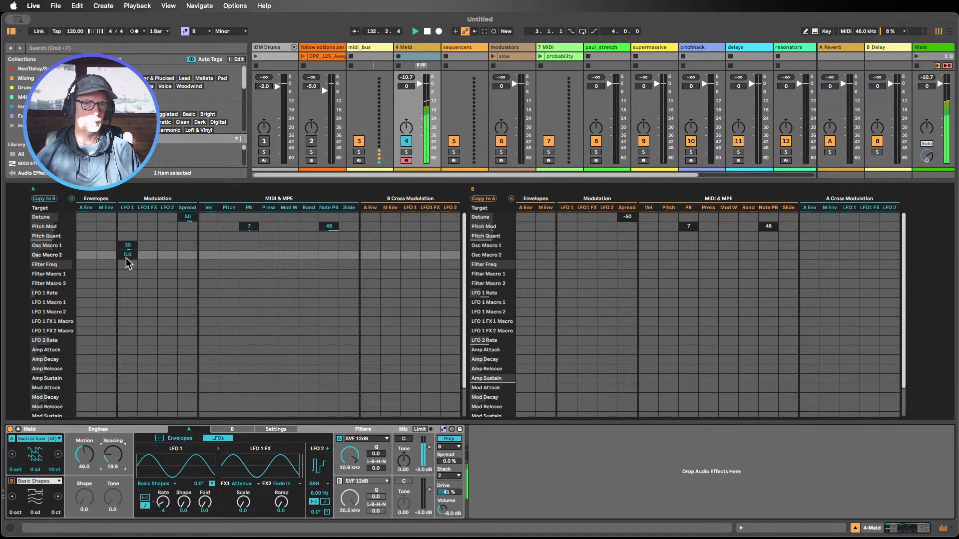
{"action": "left_click_drag", "start_coordinate": [127, 258], "coordinate": [127, 252]}
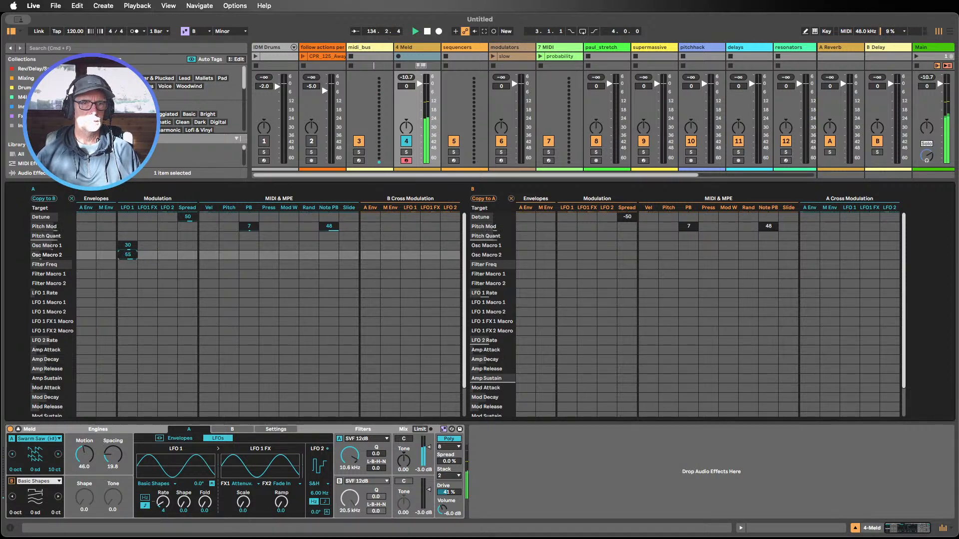
{"action": "left_click_drag", "start_coordinate": [127, 254], "coordinate": [127, 248]}
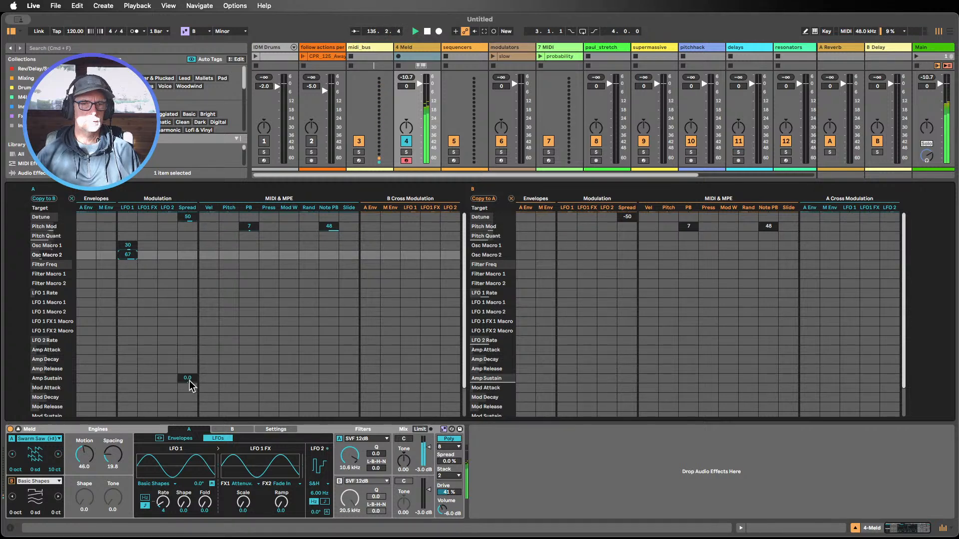
Set engine A's amp envelope to a sustain of -13 dB and a release of 423 ms
{"action": "left_click", "coordinate": [183, 438]}
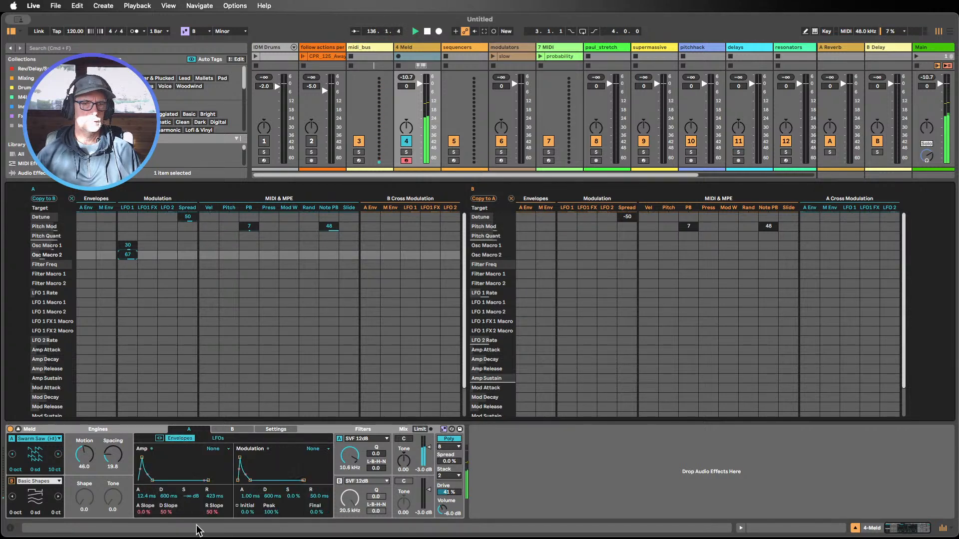
{"action": "left_click", "coordinate": [192, 496]}
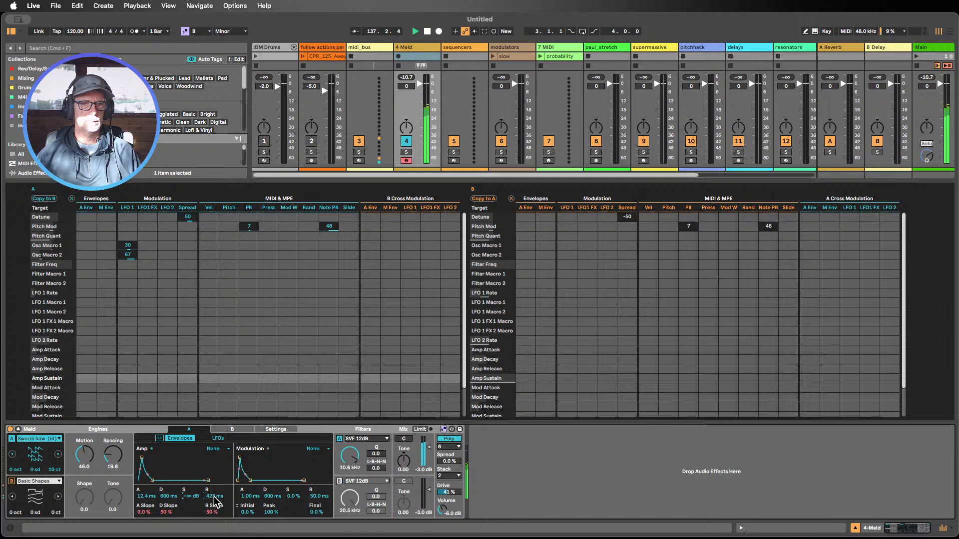
{"action": "mouse_move", "coordinate": [213, 496]}
{"action": "left_mouse_down"}
{"action": "mouse_move", "coordinate": [213, 474]}
{"action": "mouse_move", "coordinate": [214, 517]}
{"action": "mouse_move", "coordinate": [214, 503]}
{"action": "left_mouse_up"}
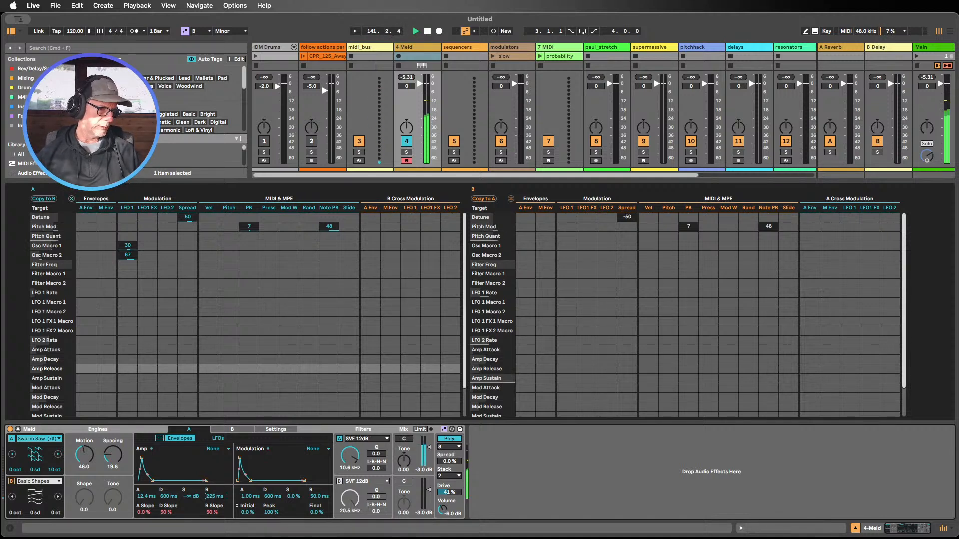
{"action": "left_click", "coordinate": [75, 32]}
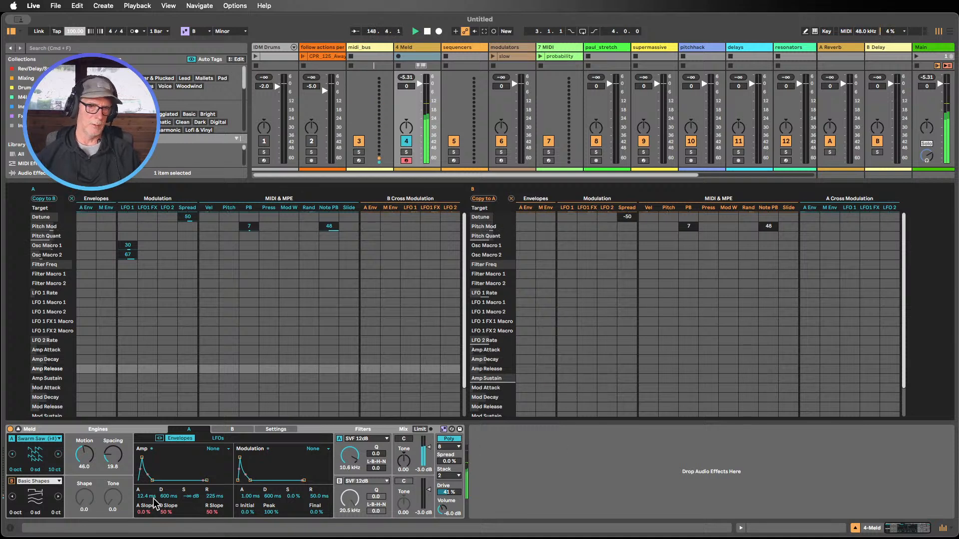
{"action": "left_click_drag", "start_coordinate": [184, 496], "coordinate": [183, 489]}
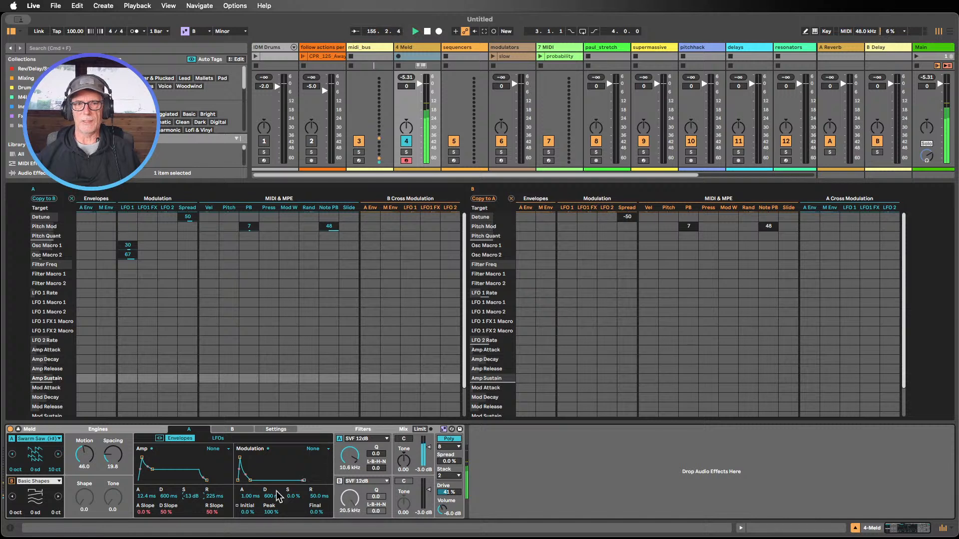
{"action": "left_click", "coordinate": [208, 497]}
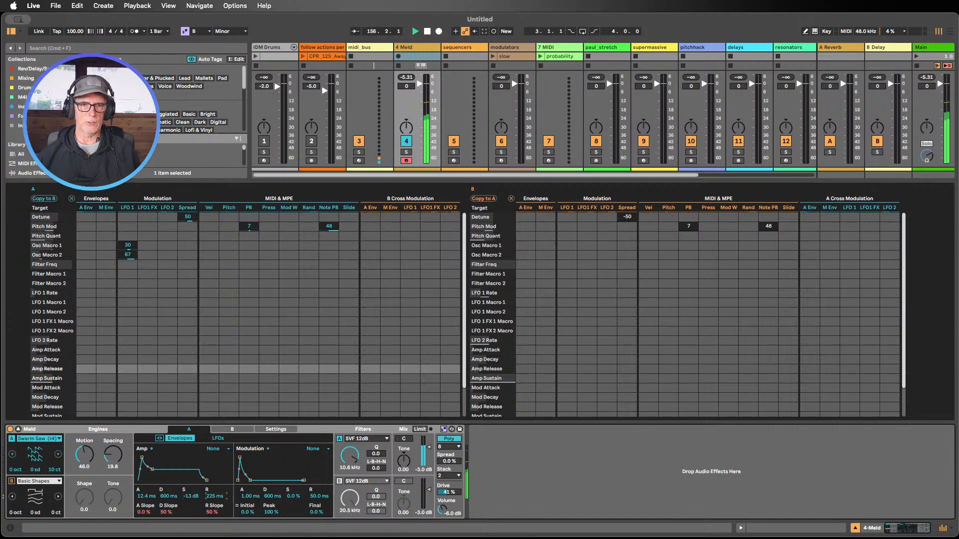
{"action": "mouse_move", "coordinate": [208, 497]}
{"action": "left_mouse_down"}
{"action": "mouse_move", "coordinate": [207, 517]}
{"action": "mouse_move", "coordinate": [215, 487]}
{"action": "left_mouse_up"}
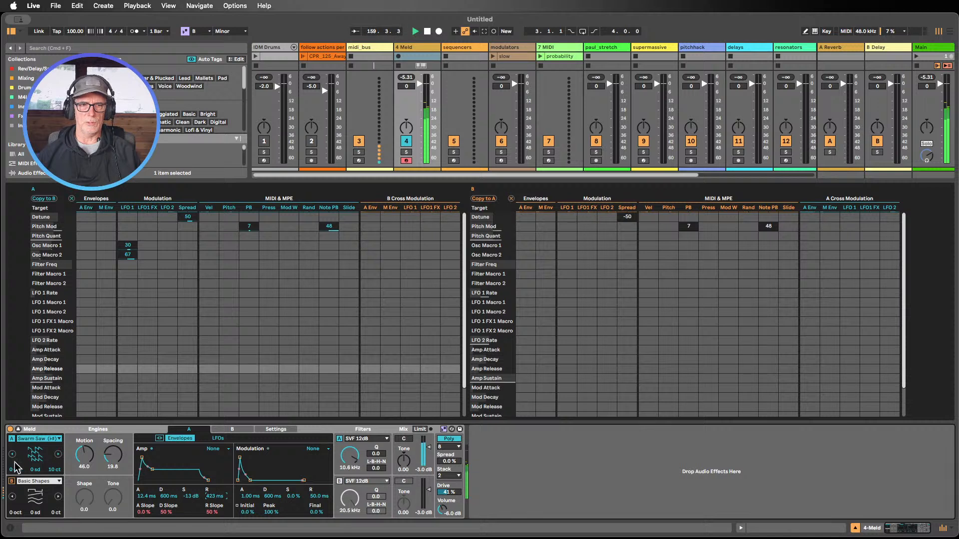
Try the Swarm Square engine for A with Spacing at 31.0
{"action": "left_click", "coordinate": [57, 455]}
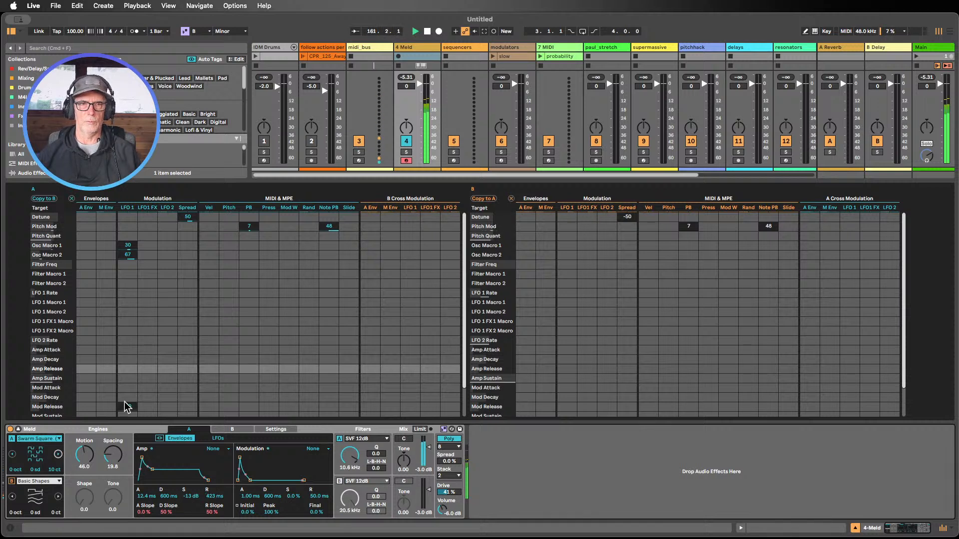
{"action": "left_click", "coordinate": [121, 264]}
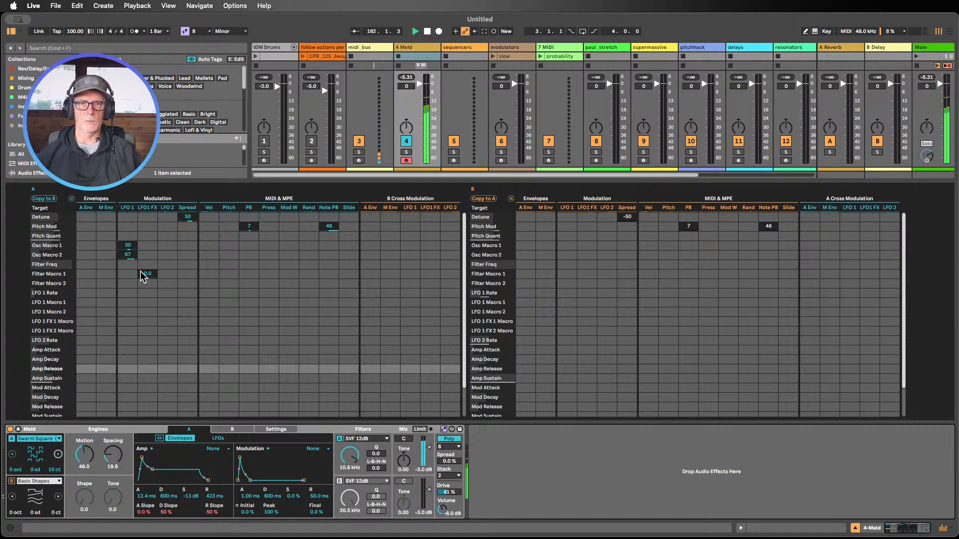
{"action": "scroll", "coordinate": [142, 302], "scroll_direction": "down", "scroll_amount": 3}
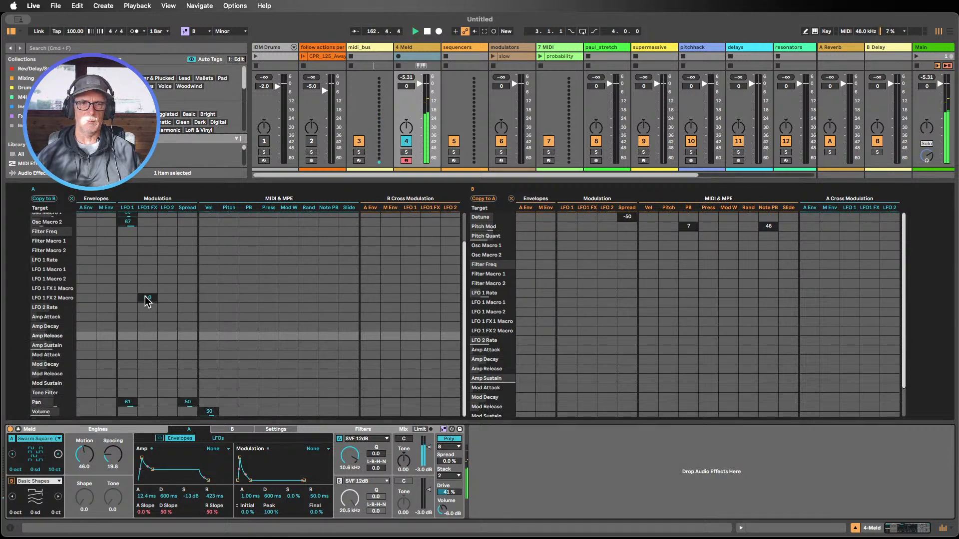
{"action": "scroll", "coordinate": [145, 299], "scroll_direction": "up", "scroll_amount": 3}
{"action": "mouse_move", "coordinate": [110, 457]}
{"action": "left_mouse_down"}
{"action": "mouse_move", "coordinate": [111, 467]}
{"action": "mouse_move", "coordinate": [111, 445]}
{"action": "left_mouse_up"}
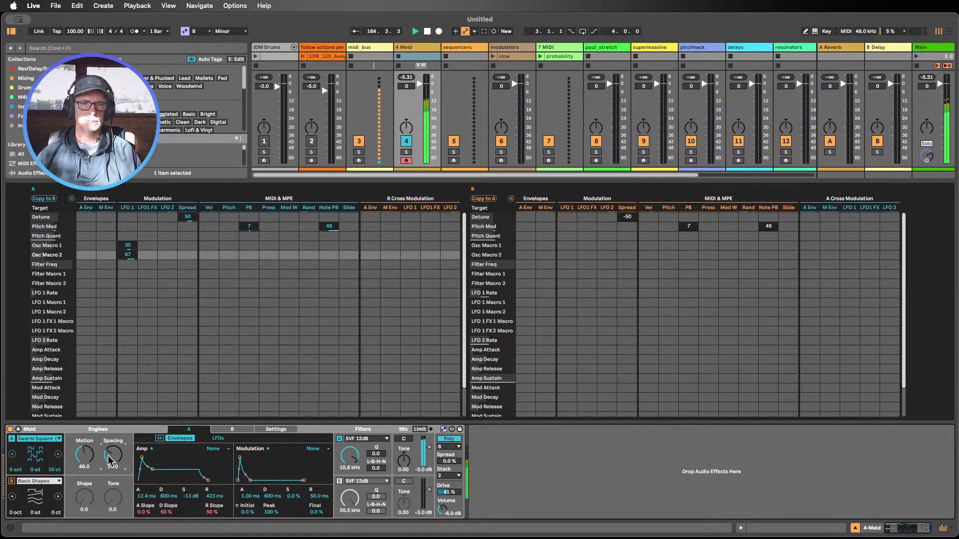
Switch engine A to Fold FM and set its Amount to 30.2 and Shape to 27.8
{"action": "left_click", "coordinate": [58, 454]}
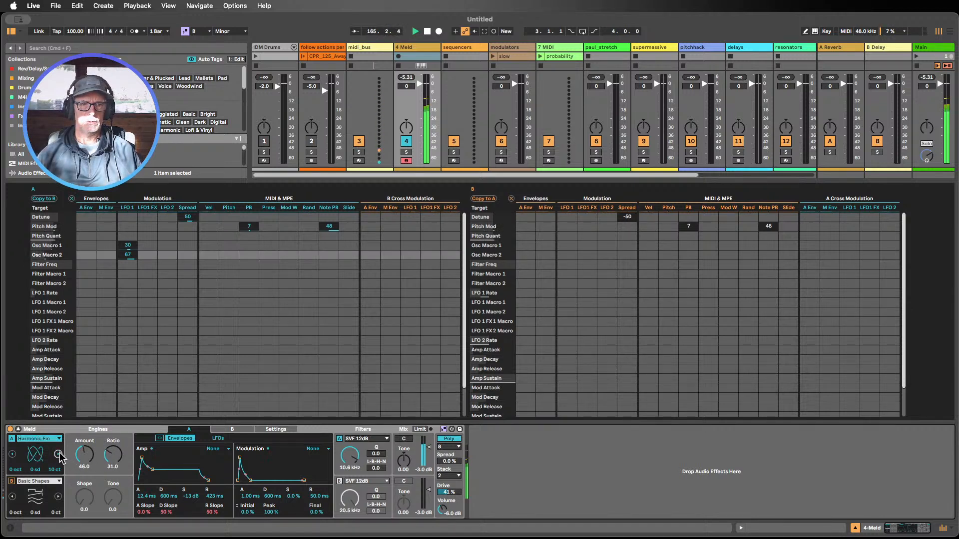
{"action": "left_click", "coordinate": [59, 454]}
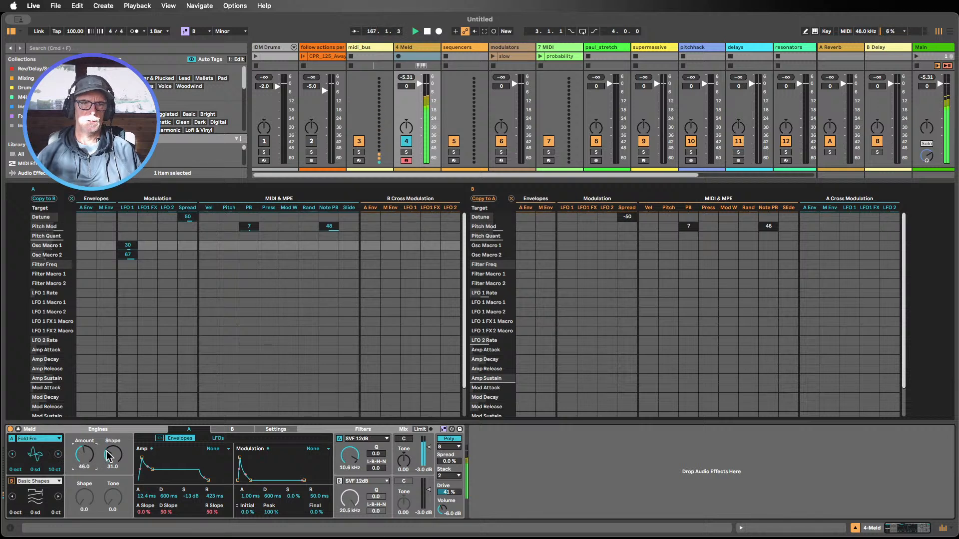
{"action": "left_click_drag", "start_coordinate": [109, 456], "coordinate": [84, 474]}
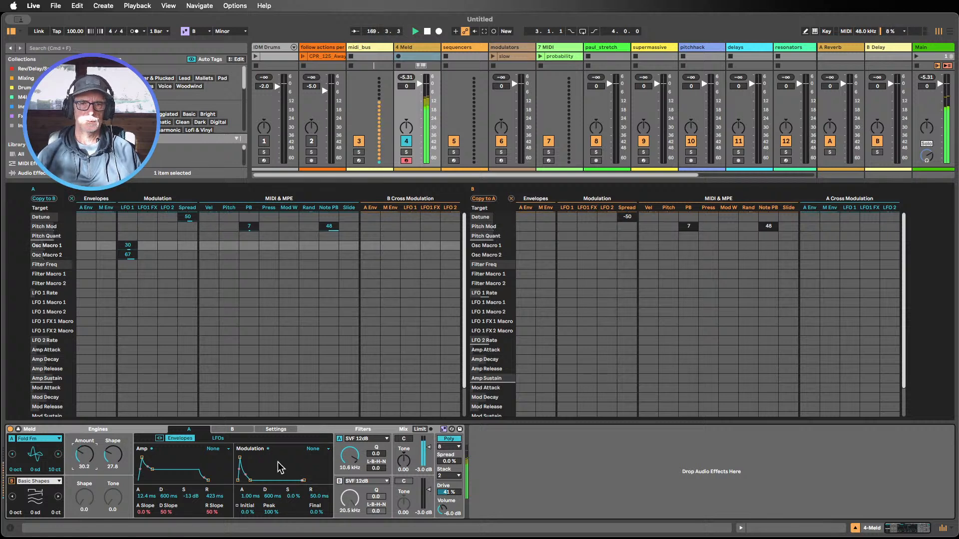
Lower filter A's frequency to 1.17 kHz and modulate Filter Macro 1 from LFO 2 by 20
{"action": "left_click_drag", "start_coordinate": [350, 457], "coordinate": [349, 485]}
{"action": "left_click", "coordinate": [385, 455]}
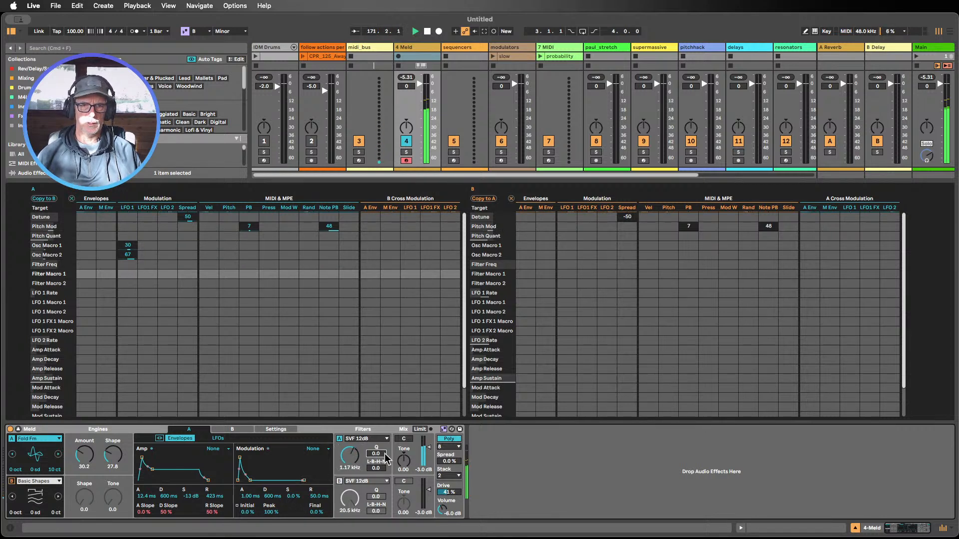
{"action": "left_click", "coordinate": [159, 266]}
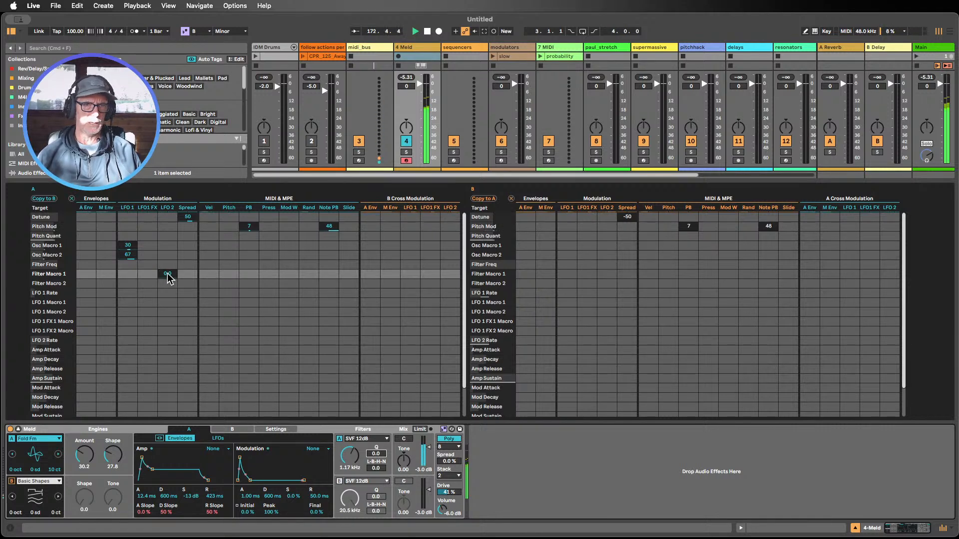
{"action": "left_click_drag", "start_coordinate": [168, 275], "coordinate": [168, 271]}
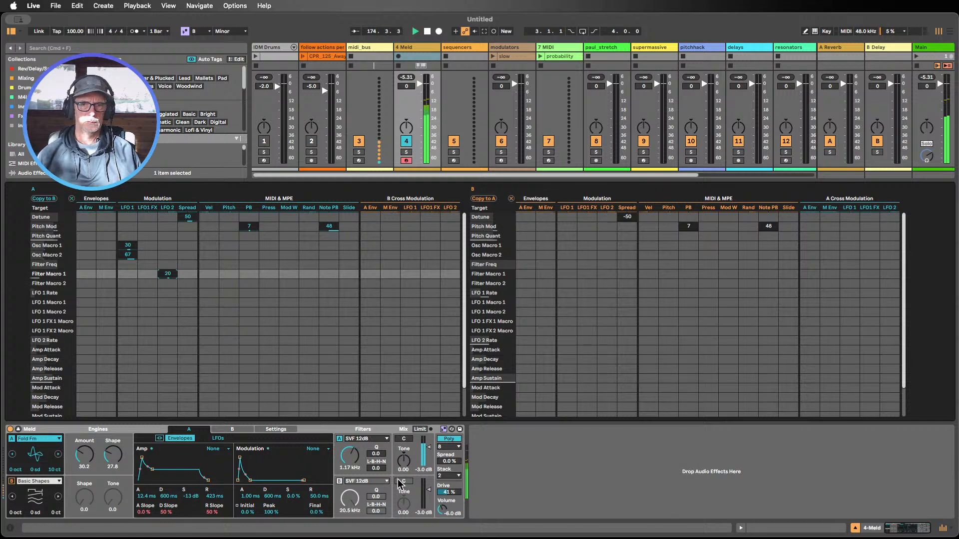
Set filter A's Q to 18.0 and L-B-H-N to 5.5, with LFO 2 modulating Filter Macro 1 by 11
{"action": "mouse_move", "coordinate": [374, 470]}
{"action": "left_mouse_down"}
{"action": "mouse_move", "coordinate": [378, 445]}
{"action": "mouse_move", "coordinate": [376, 479]}
{"action": "left_mouse_up"}
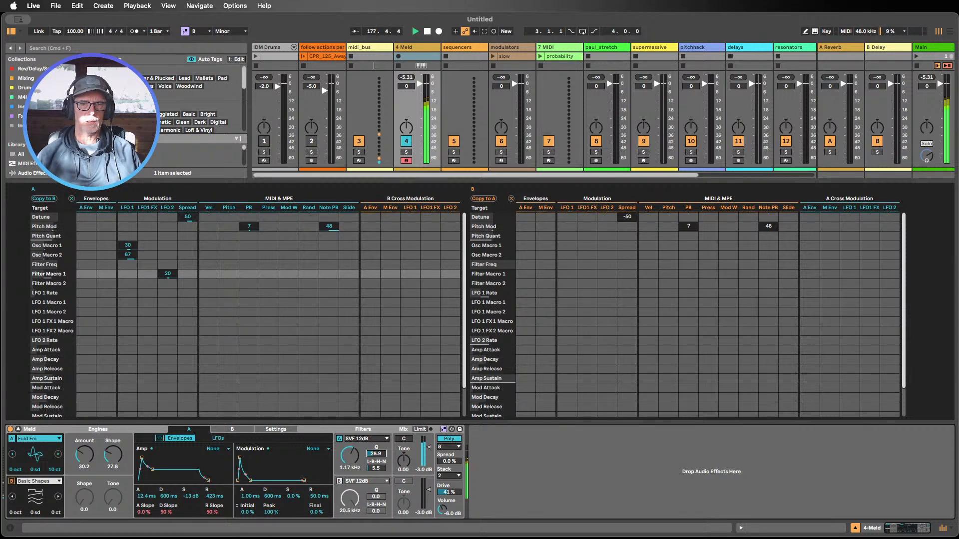
{"action": "left_click_drag", "start_coordinate": [376, 453], "coordinate": [376, 459]}
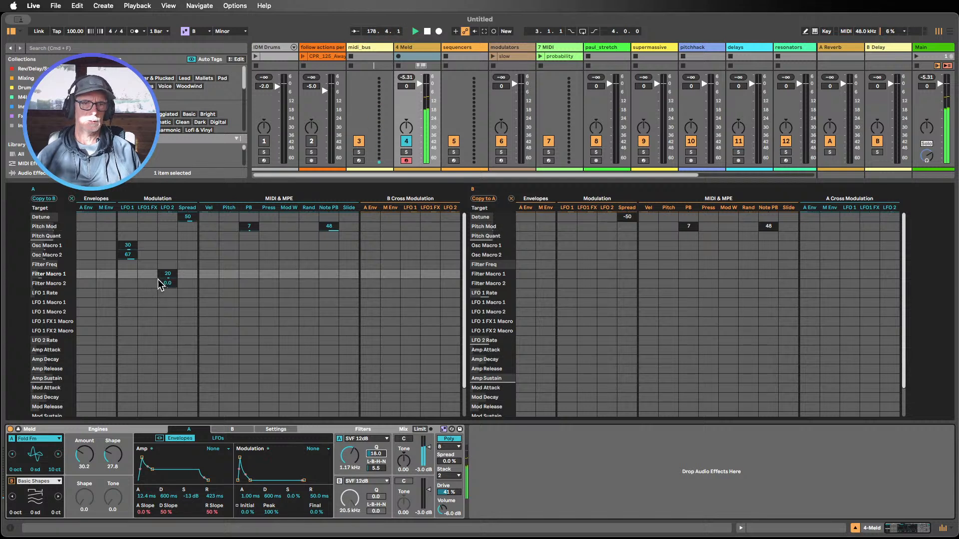
{"action": "left_click_drag", "start_coordinate": [168, 274], "coordinate": [168, 275]}
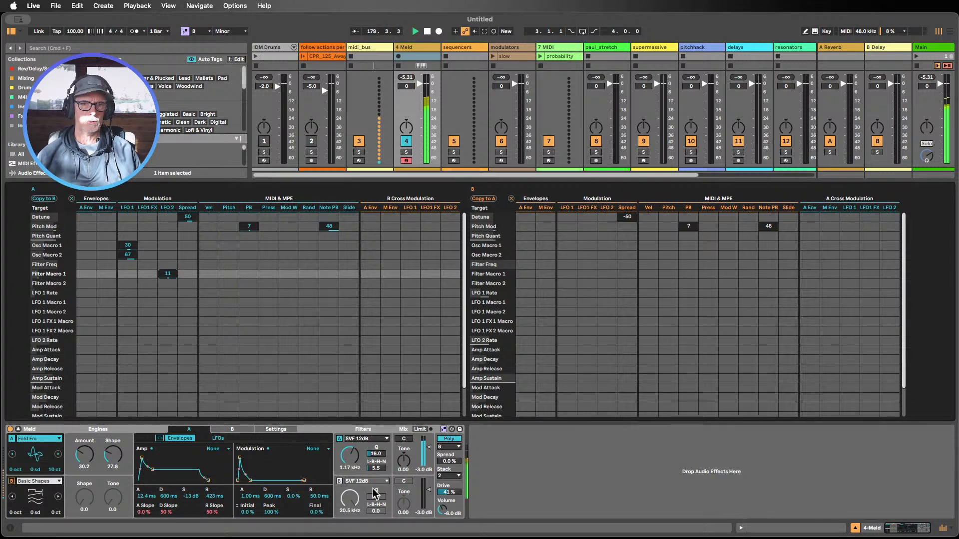
Raise filter A's L-B-H-N to 28.9 and modulate Filter Macro 2 from LFO 2 by 42
{"action": "double_click", "coordinate": [376, 469]}
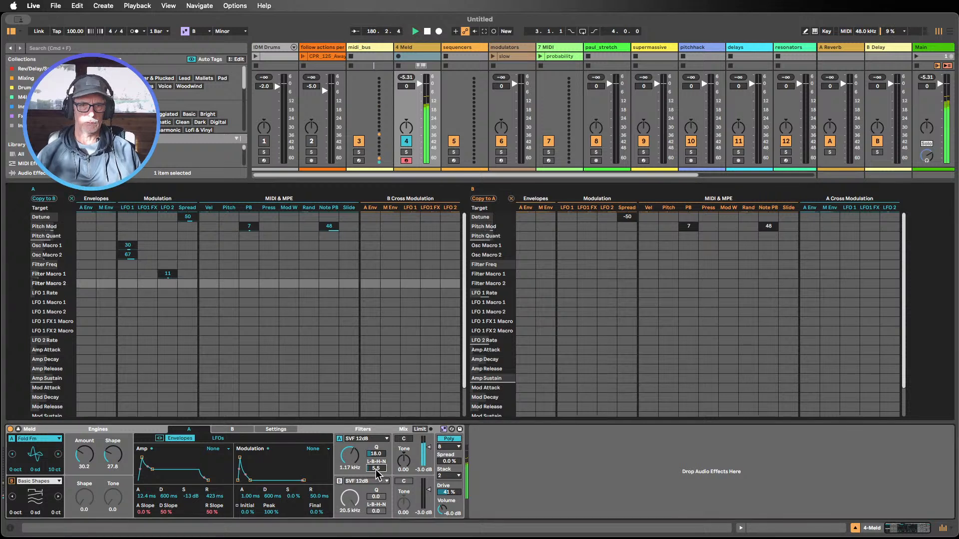
{"action": "left_click_drag", "start_coordinate": [376, 468], "coordinate": [376, 459]}
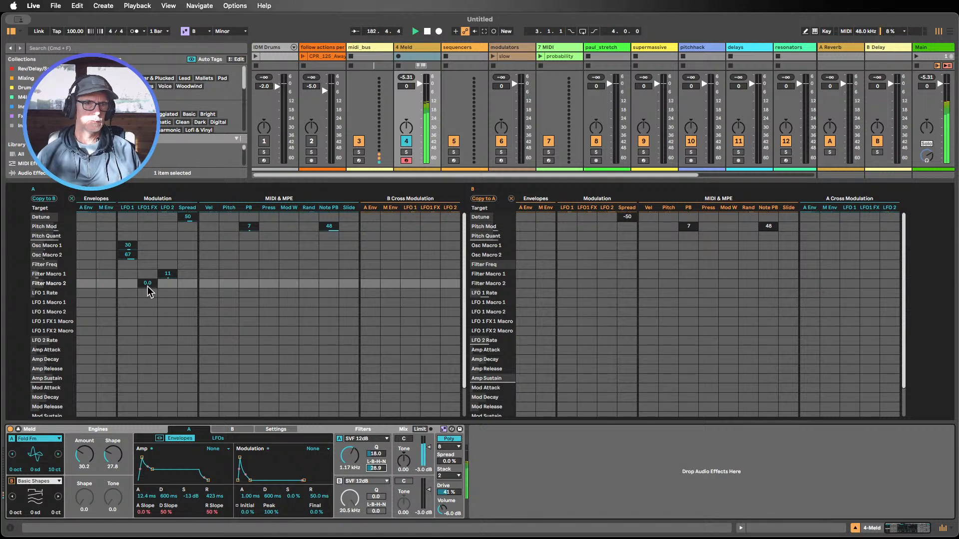
{"action": "left_click_drag", "start_coordinate": [172, 284], "coordinate": [171, 268]}
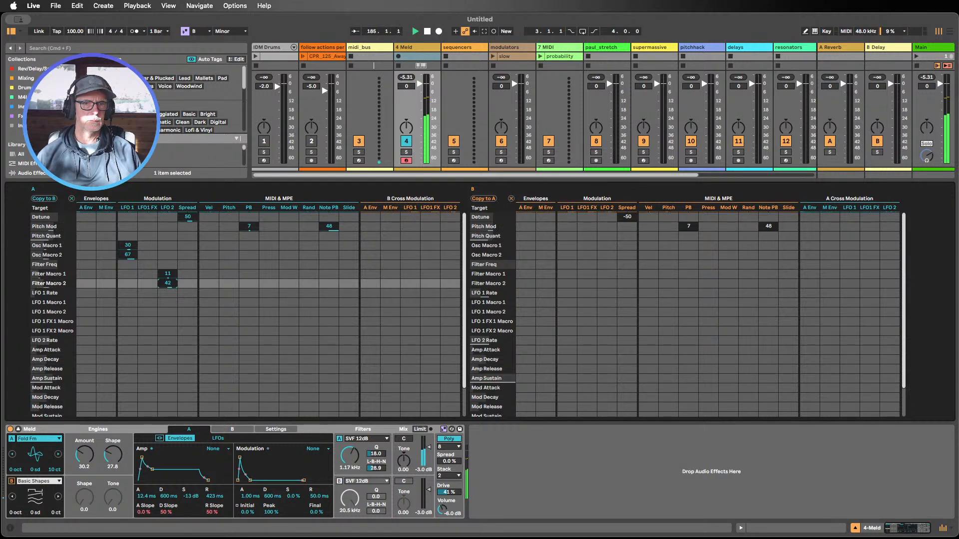
Set the LFO 2 modulation of engine A's Filter Macro 1 to 22
{"action": "left_click", "coordinate": [167, 275]}
{"action": "key", "text": "Delete"}
{"action": "left_click", "coordinate": [167, 274]}
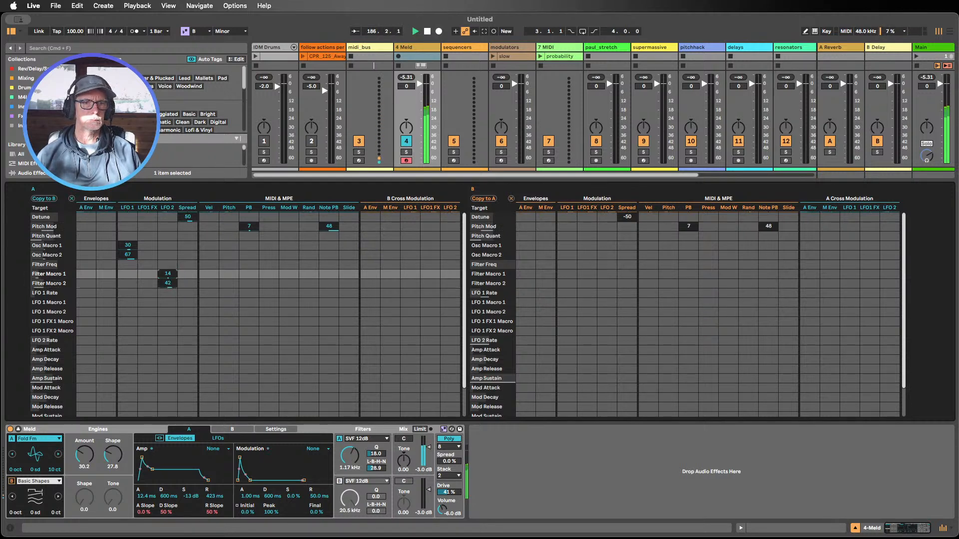
{"action": "left_click_drag", "start_coordinate": [167, 275], "coordinate": [167, 273]}
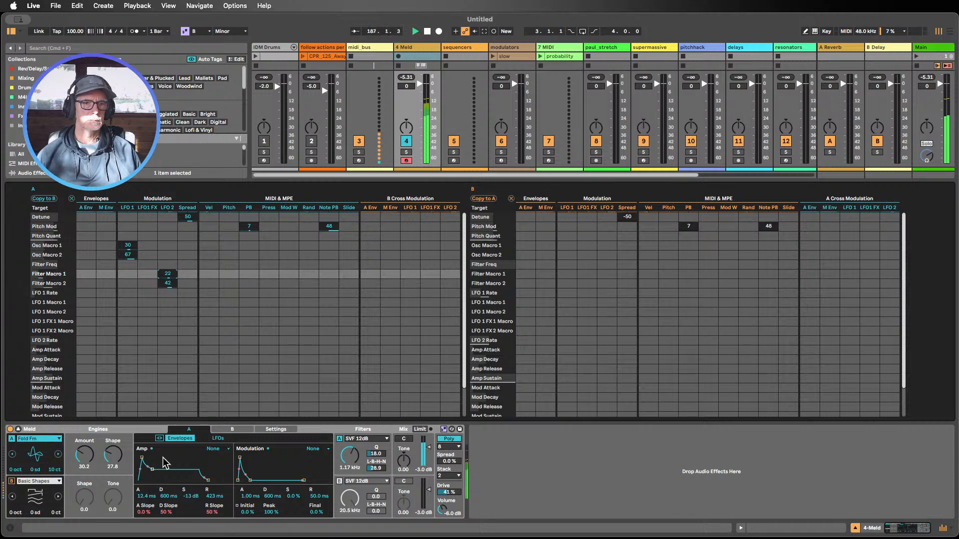
Adjust engine A's Amount to 31.7 and Shape to 36.1, and lower filter A's frequency to 191 Hz
{"action": "left_click_drag", "start_coordinate": [111, 457], "coordinate": [84, 445]}
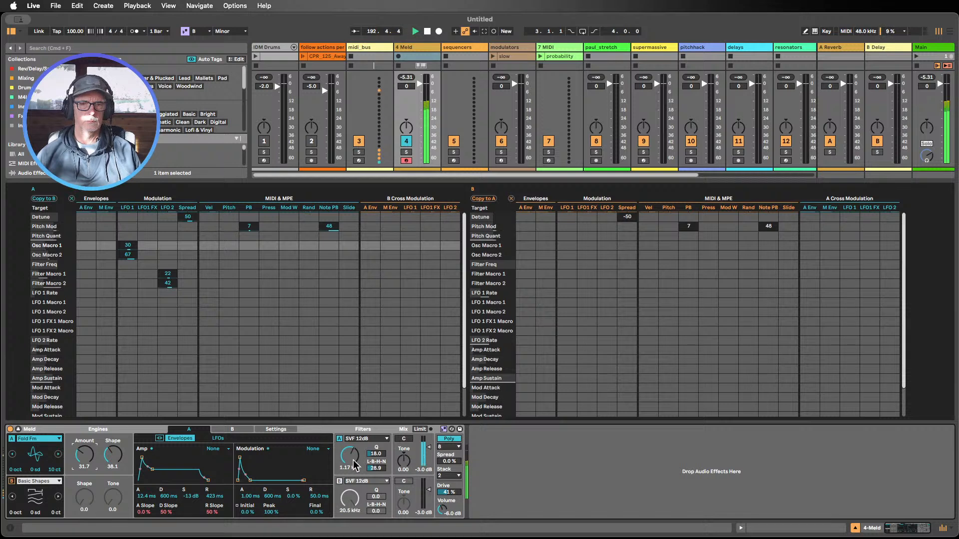
{"action": "left_click_drag", "start_coordinate": [350, 456], "coordinate": [350, 463]}
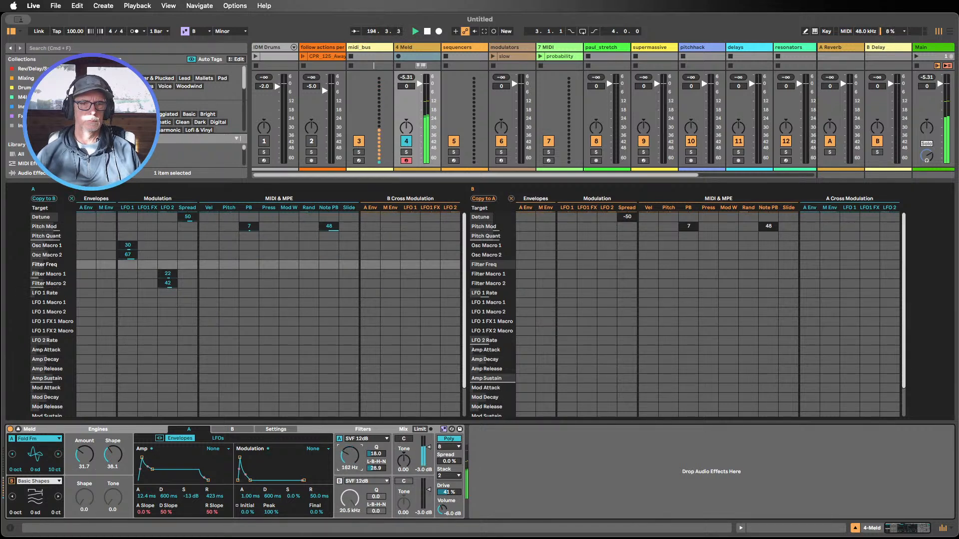
Try a slower LFO 2 rate of 2.56 Hz for engine A, and raise it to 6.83 Hz
{"action": "left_click", "coordinate": [218, 438]}
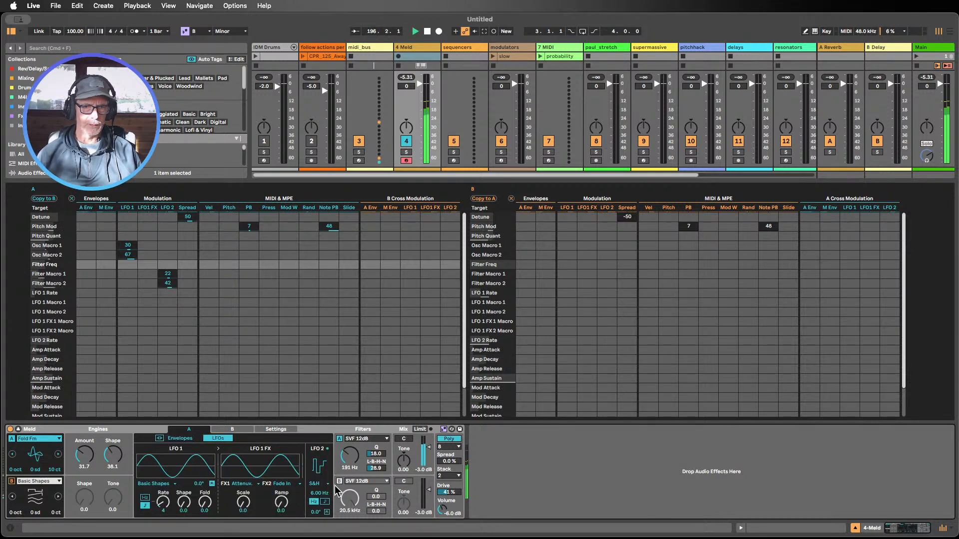
{"action": "left_click_drag", "start_coordinate": [319, 493], "coordinate": [319, 527]}
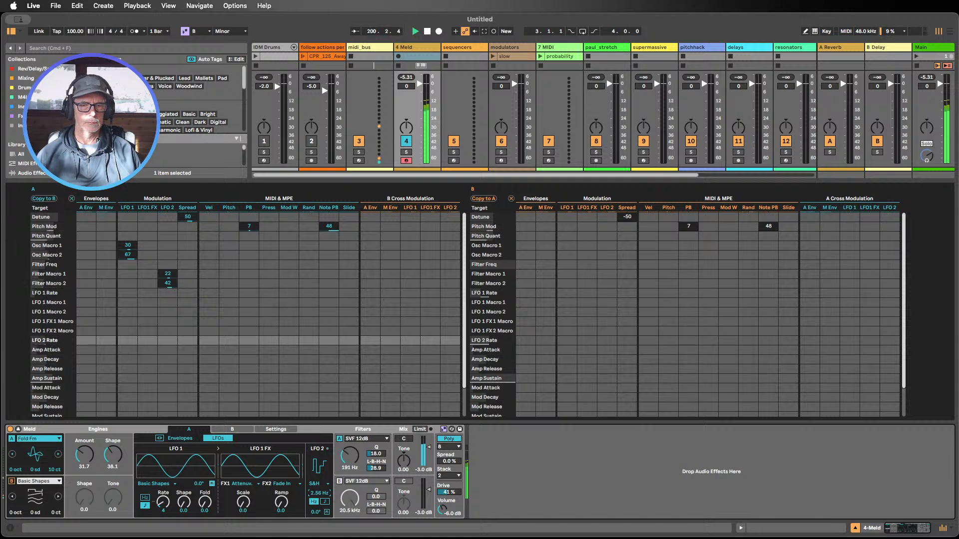
{"action": "left_click_drag", "start_coordinate": [319, 493], "coordinate": [319, 488]}
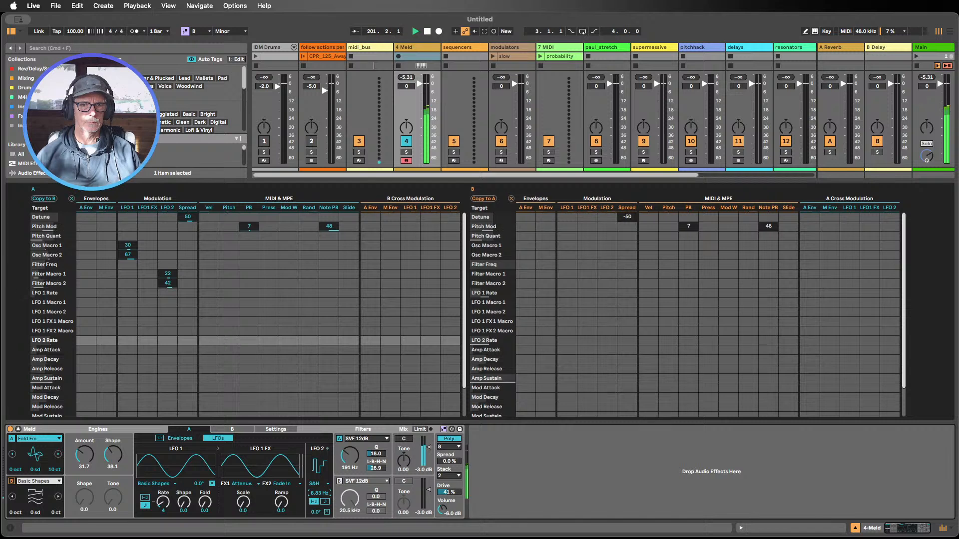
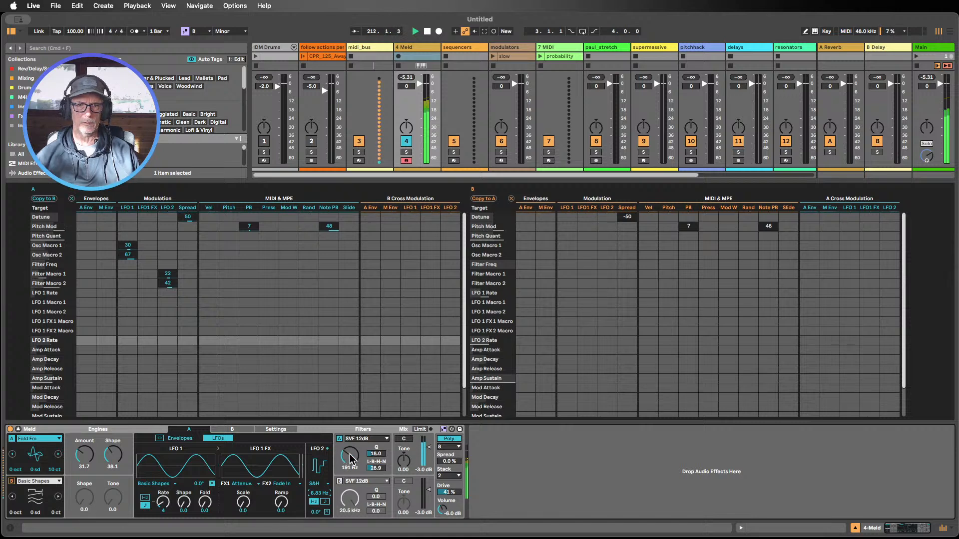
Try the Phaser type for filter A with its frequency at 369 Hz
{"action": "mouse_move", "coordinate": [349, 456]}
{"action": "left_mouse_down"}
{"action": "mouse_move", "coordinate": [350, 404]}
{"action": "mouse_move", "coordinate": [349, 457]}
{"action": "left_mouse_up"}
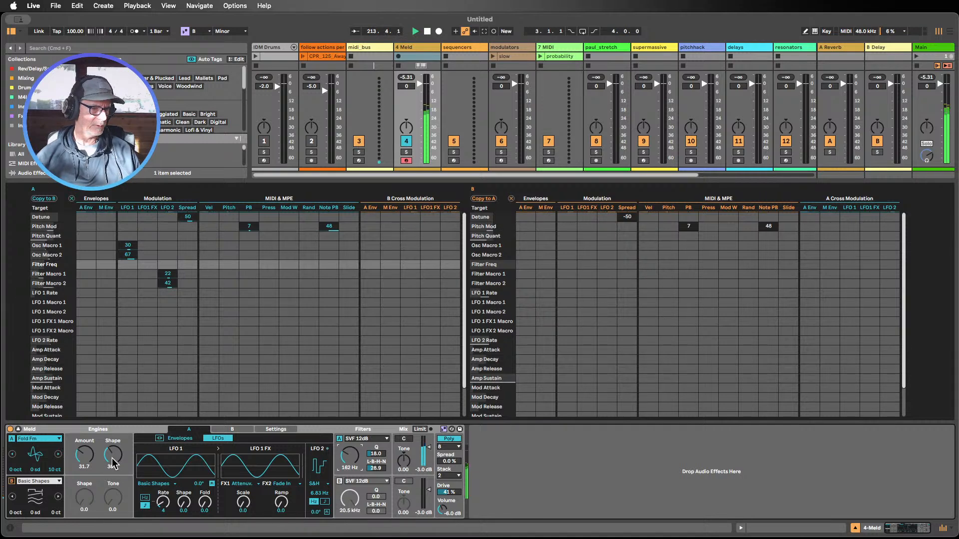
{"action": "left_click", "coordinate": [367, 440]}
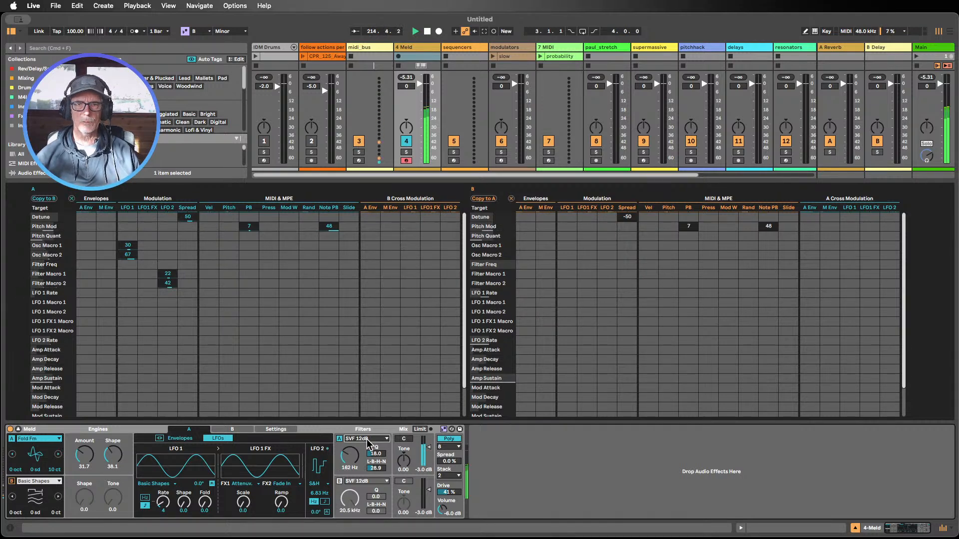
{"action": "left_click", "coordinate": [364, 385]}
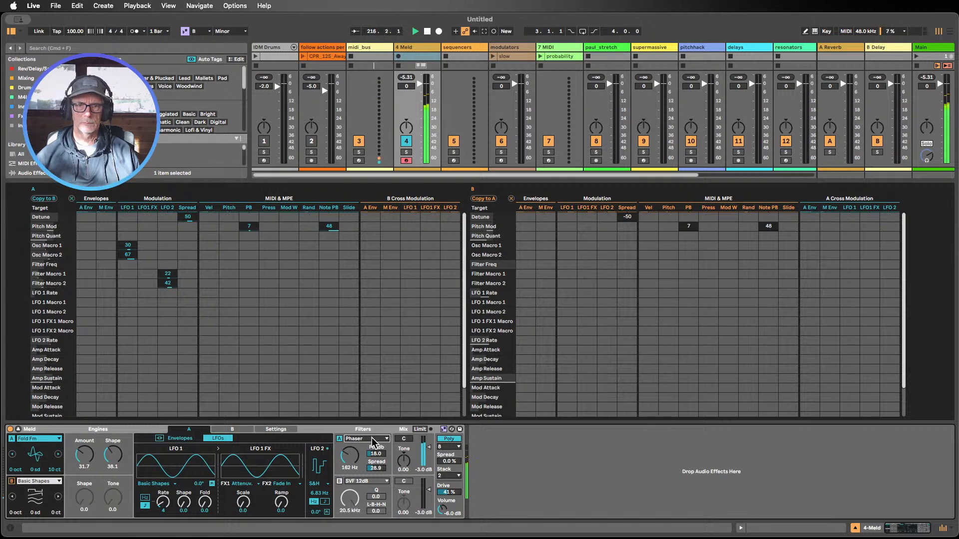
{"action": "left_click_drag", "start_coordinate": [349, 455], "coordinate": [349, 427]}
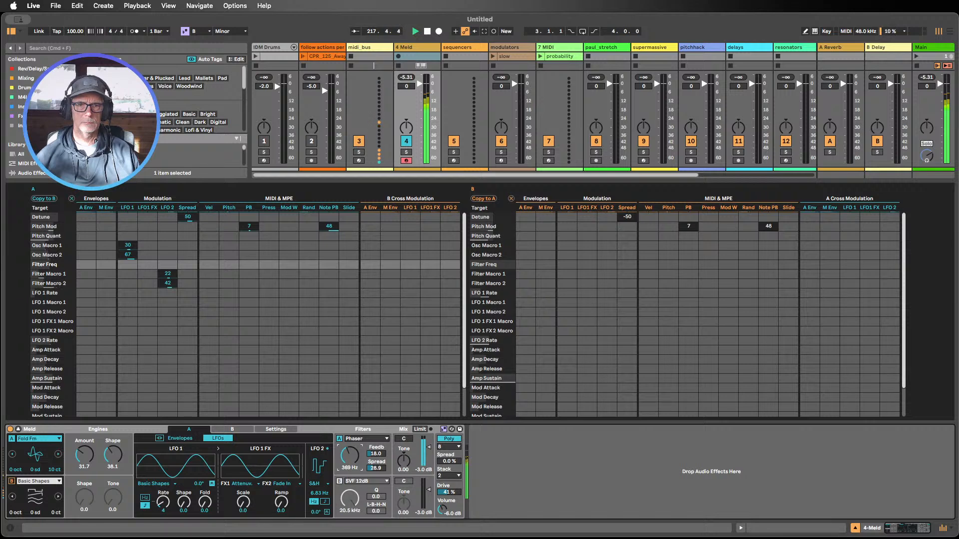
Switch filter A to Filther at 714 Hz and modulate engine A's Filter Freq from LFO 1 by 52
{"action": "left_click", "coordinate": [364, 439]}
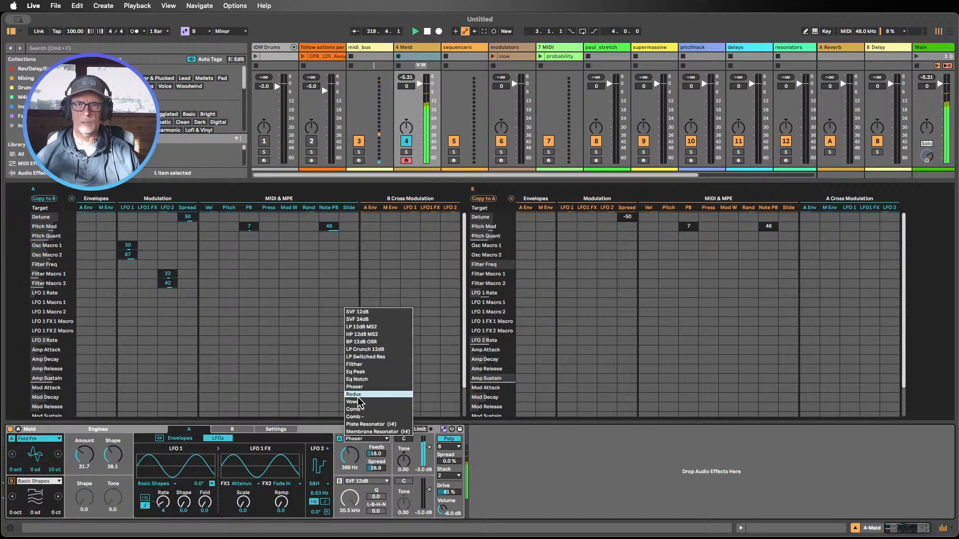
{"action": "left_click", "coordinate": [355, 364]}
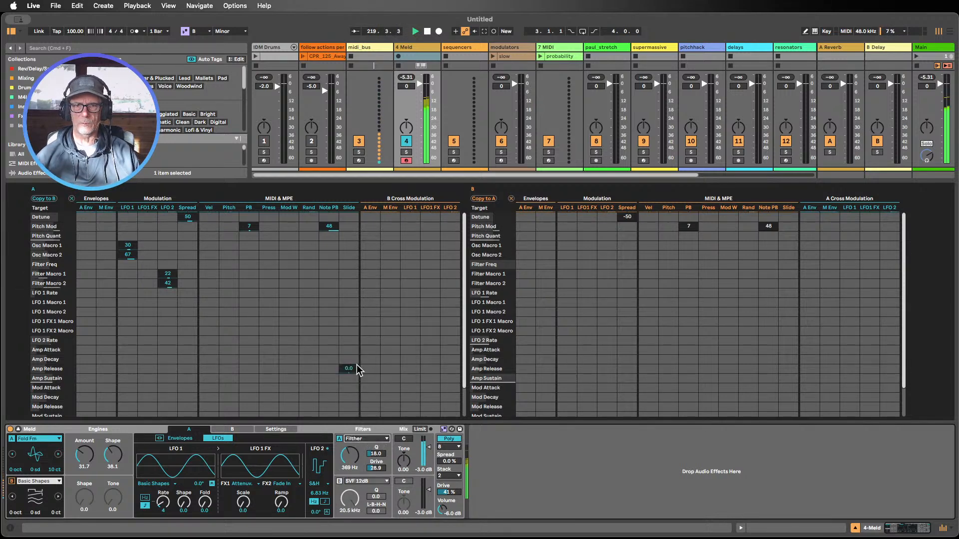
{"action": "left_click_drag", "start_coordinate": [350, 465], "coordinate": [350, 474]}
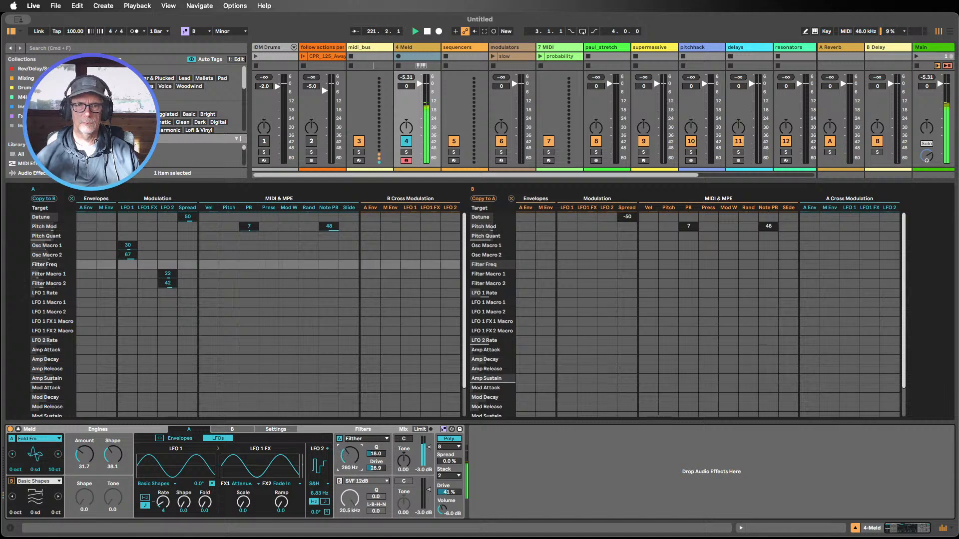
{"action": "left_click_drag", "start_coordinate": [350, 469], "coordinate": [351, 462]}
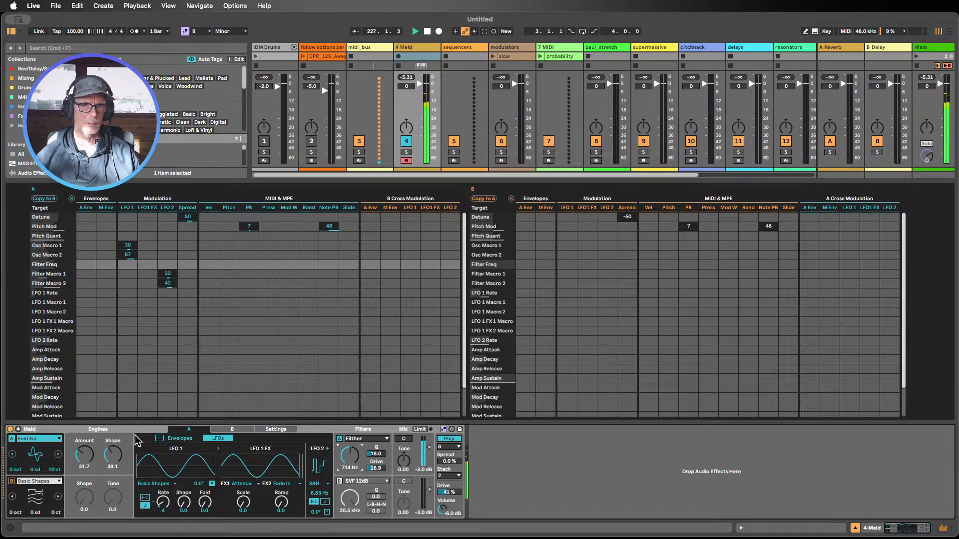
{"action": "left_click_drag", "start_coordinate": [127, 267], "coordinate": [128, 261]}
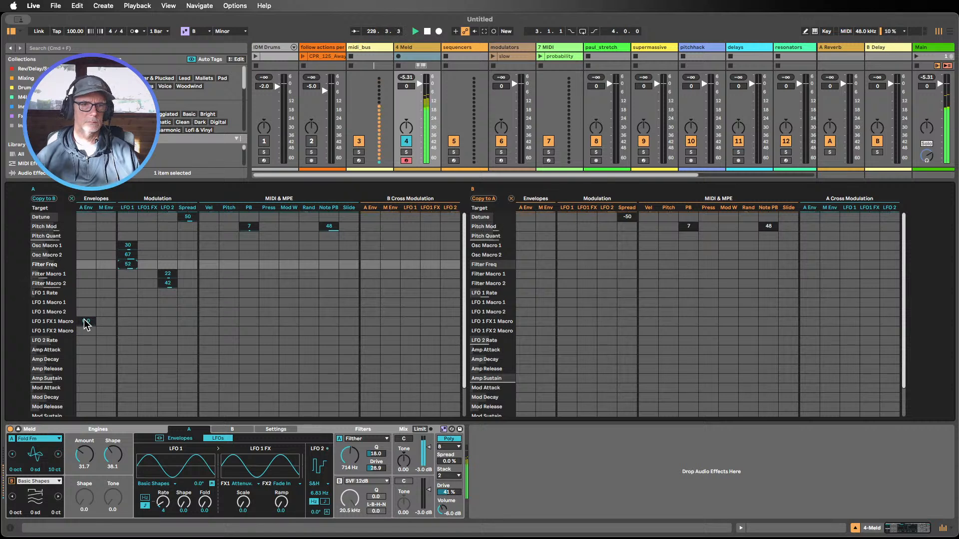
Set engine A's amp envelope sustain to -∞ dB and release to 729 ms, and link the envelopes of both engines
{"action": "scroll", "coordinate": [85, 321], "scroll_direction": "down", "scroll_amount": 3}
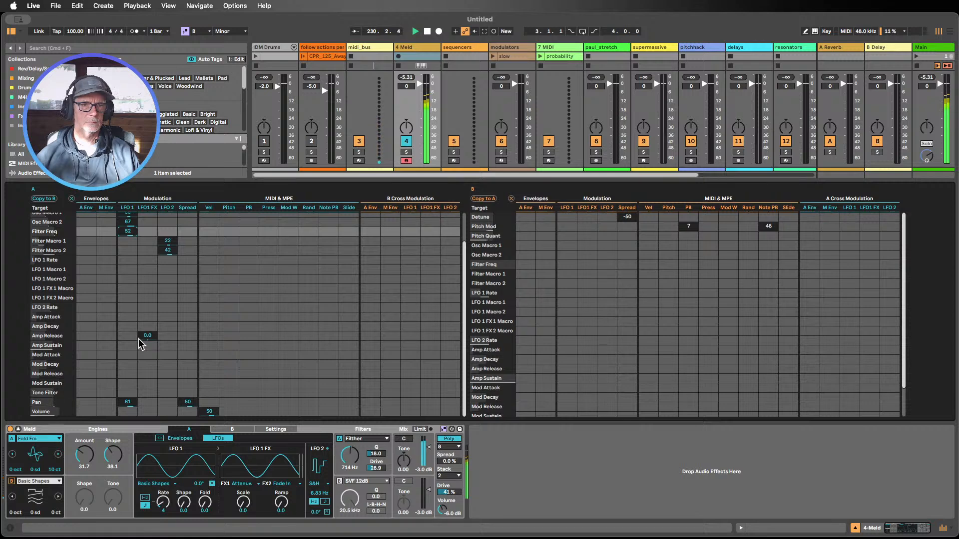
{"action": "left_click", "coordinate": [184, 439]}
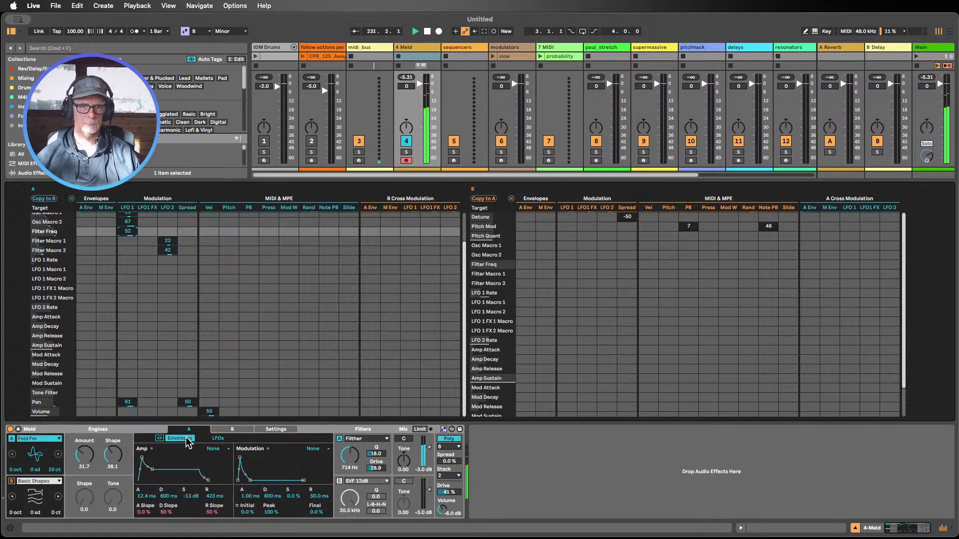
{"action": "mouse_move", "coordinate": [215, 497]}
{"action": "left_mouse_down"}
{"action": "mouse_move", "coordinate": [214, 479]}
{"action": "mouse_move", "coordinate": [191, 508]}
{"action": "mouse_move", "coordinate": [215, 493]}
{"action": "left_mouse_up"}
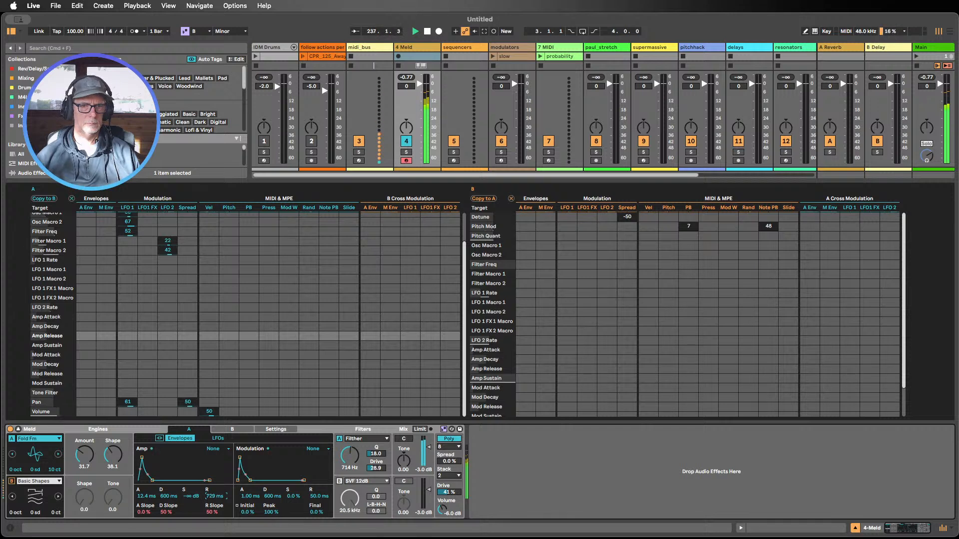
{"action": "left_click", "coordinate": [160, 438]}
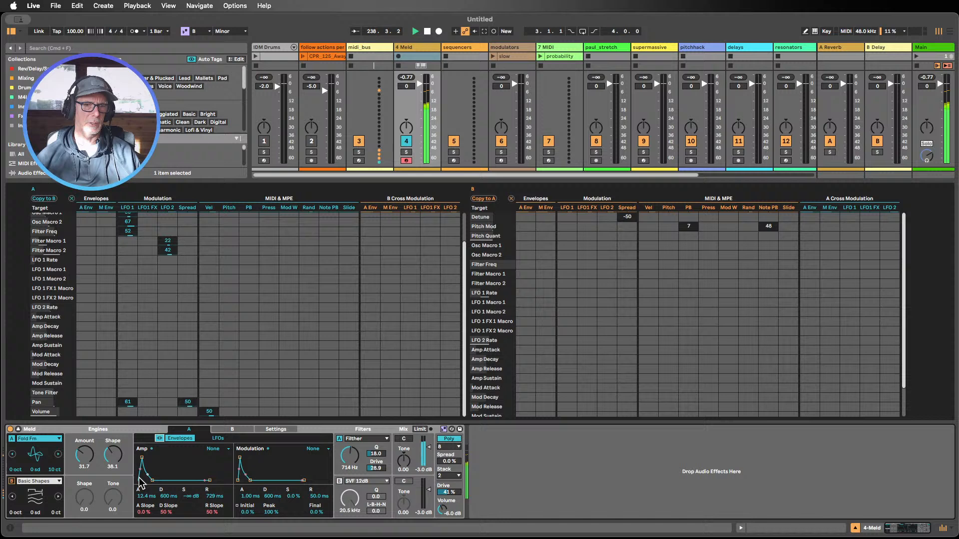
Turn on engine B with Shape 28.6 and Tone 36.1, and set filter B's frequency to 941 Hz
{"action": "left_click", "coordinate": [11, 482]}
{"action": "left_click_drag", "start_coordinate": [83, 497], "coordinate": [82, 486]}
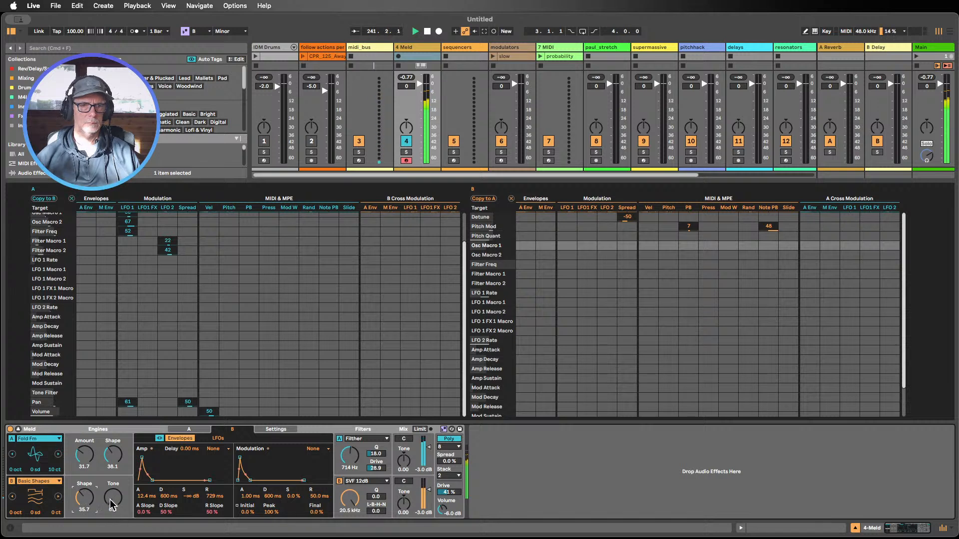
{"action": "left_click_drag", "start_coordinate": [113, 498], "coordinate": [113, 494]}
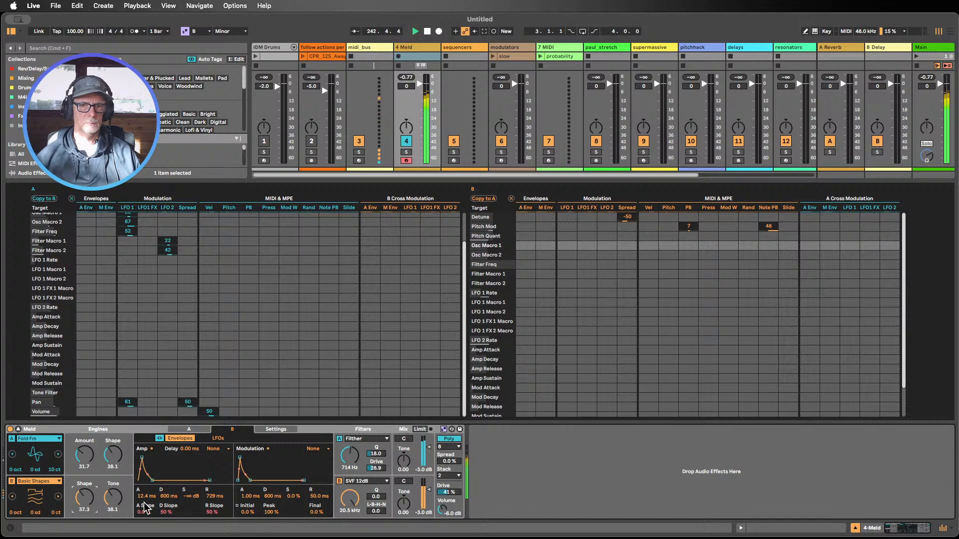
{"action": "left_click_drag", "start_coordinate": [350, 500], "coordinate": [351, 535]}
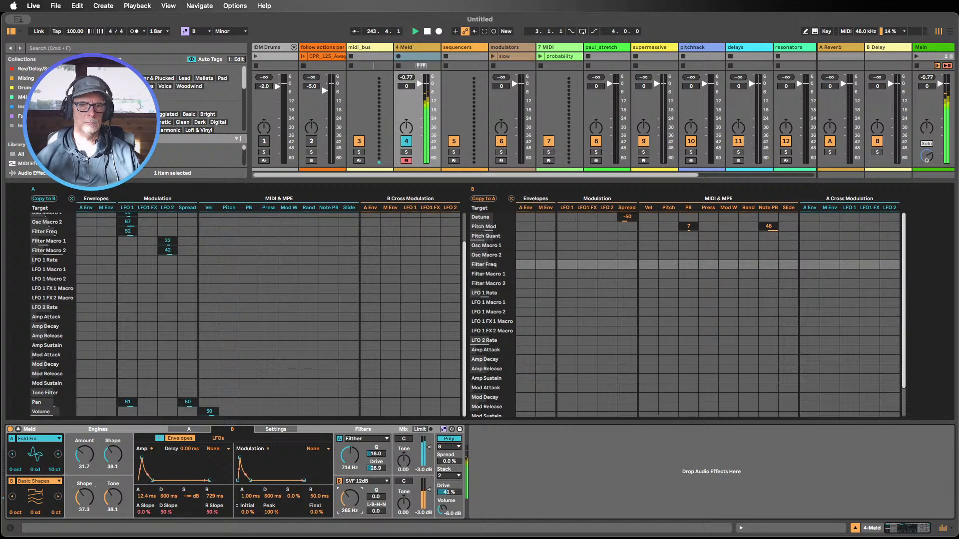
{"action": "left_click_drag", "start_coordinate": [350, 499], "coordinate": [350, 479]}
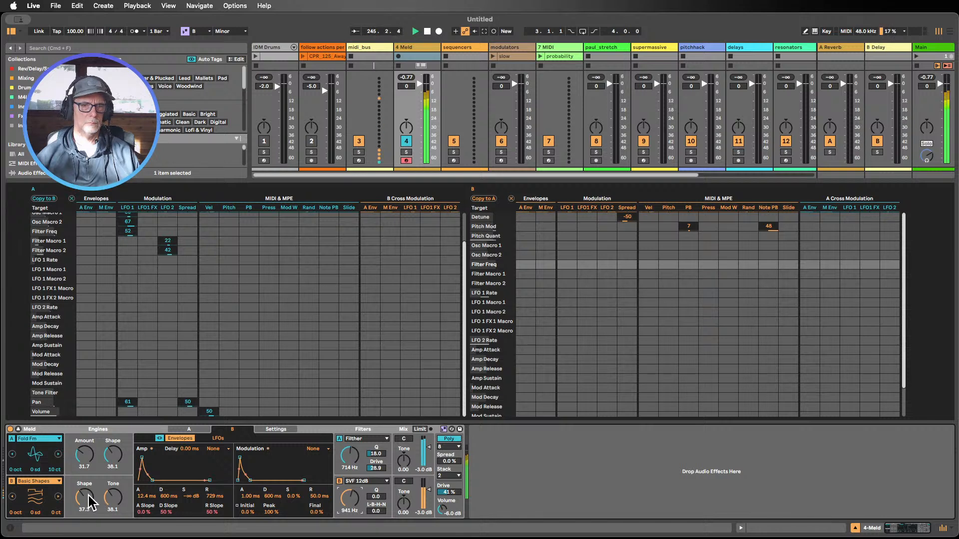
{"action": "left_click_drag", "start_coordinate": [85, 496], "coordinate": [102, 504]}
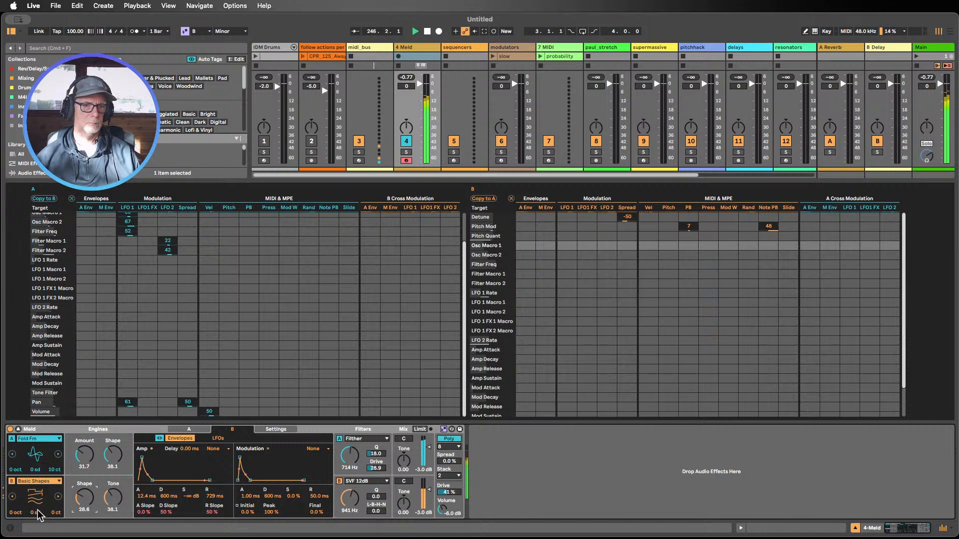
Stop playback and try transposing engine B up by 5 scale degrees
{"action": "left_click", "coordinate": [427, 32]}
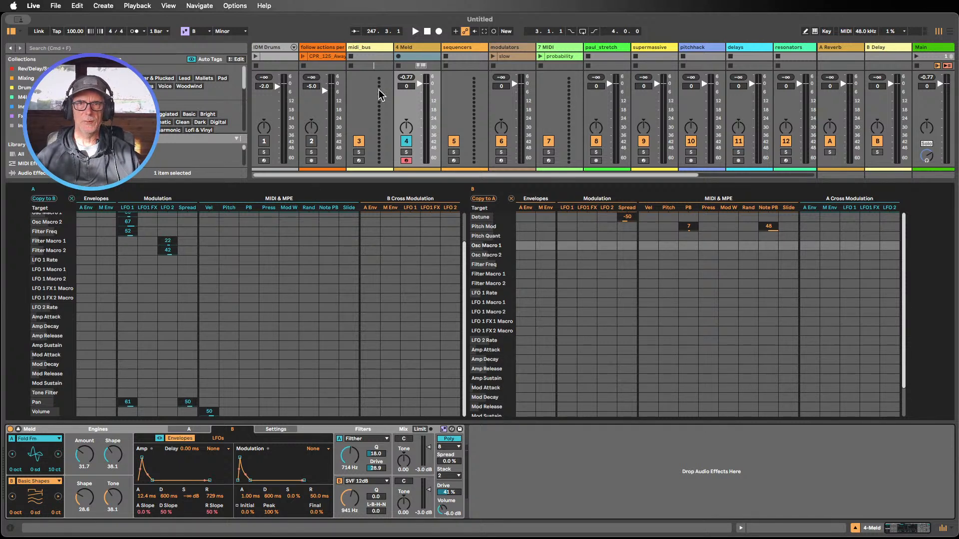
{"action": "left_click", "coordinate": [415, 32]}
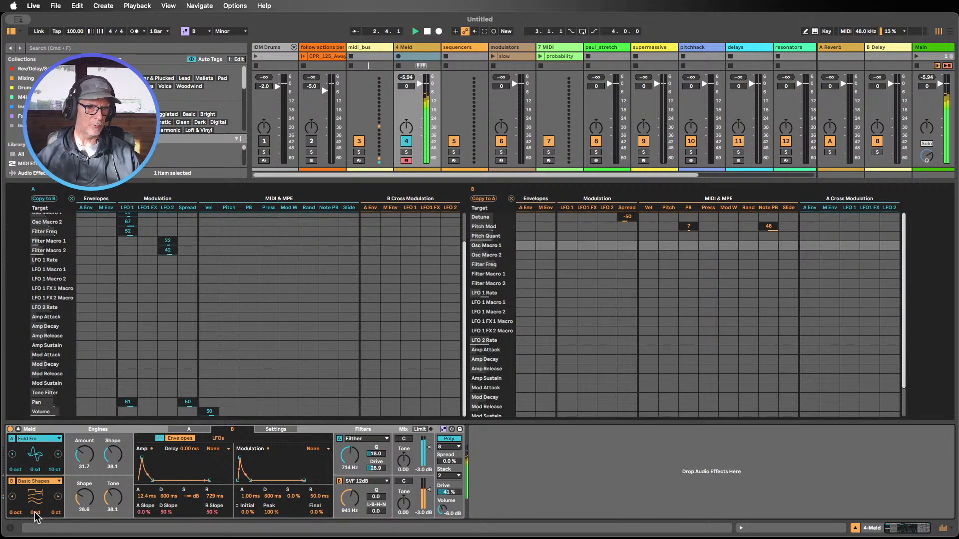
{"action": "left_click", "coordinate": [427, 32]}
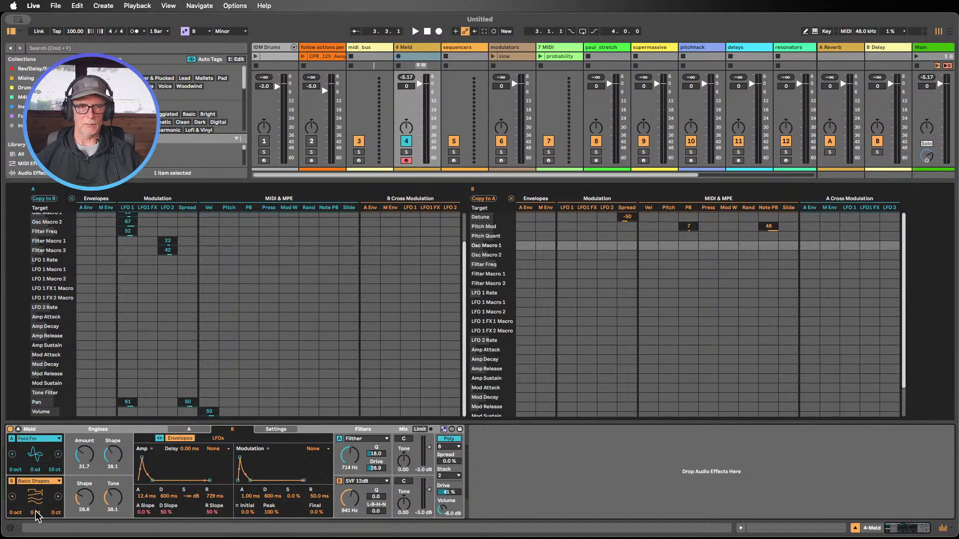
{"action": "left_click_drag", "start_coordinate": [34, 513], "coordinate": [34, 506]}
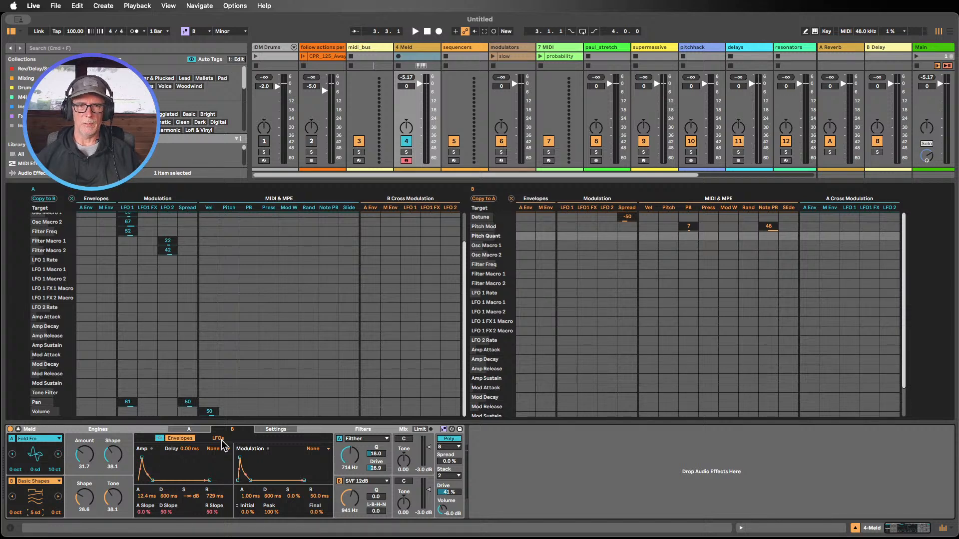
Restart playback with the Meld track shown and set engine B's transposition to 7 scale degrees
{"action": "left_click", "coordinate": [370, 48]}
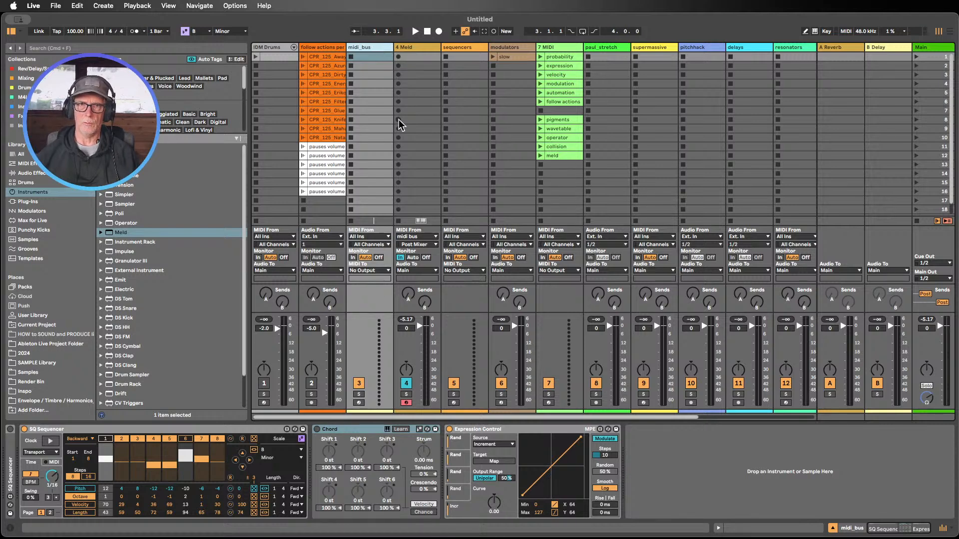
{"action": "left_click", "coordinate": [419, 47]}
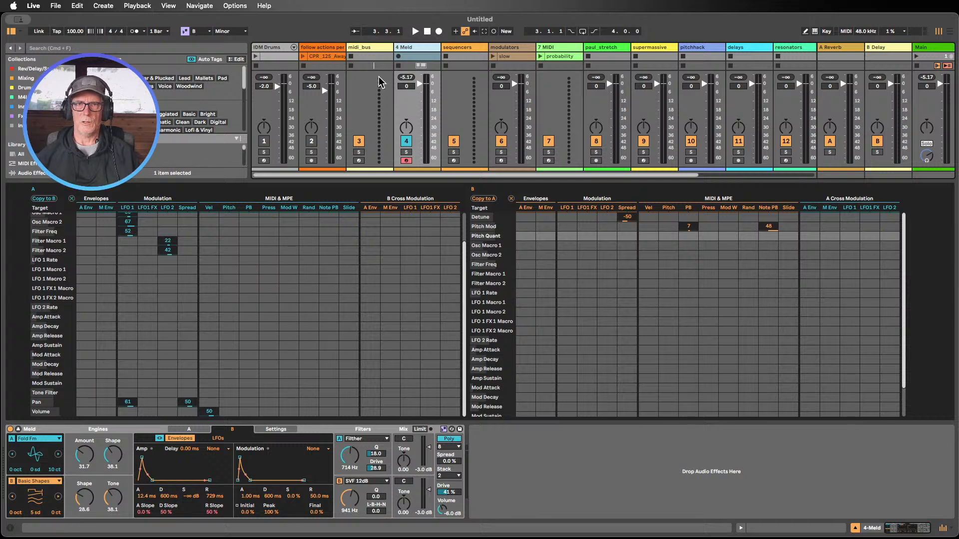
{"action": "left_click", "coordinate": [414, 32]}
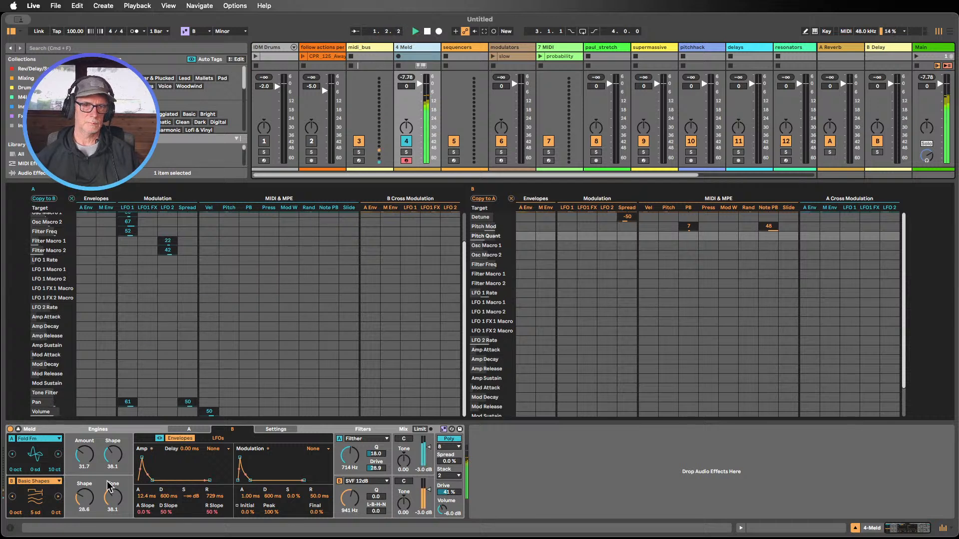
{"action": "left_click_drag", "start_coordinate": [35, 513], "coordinate": [34, 518]}
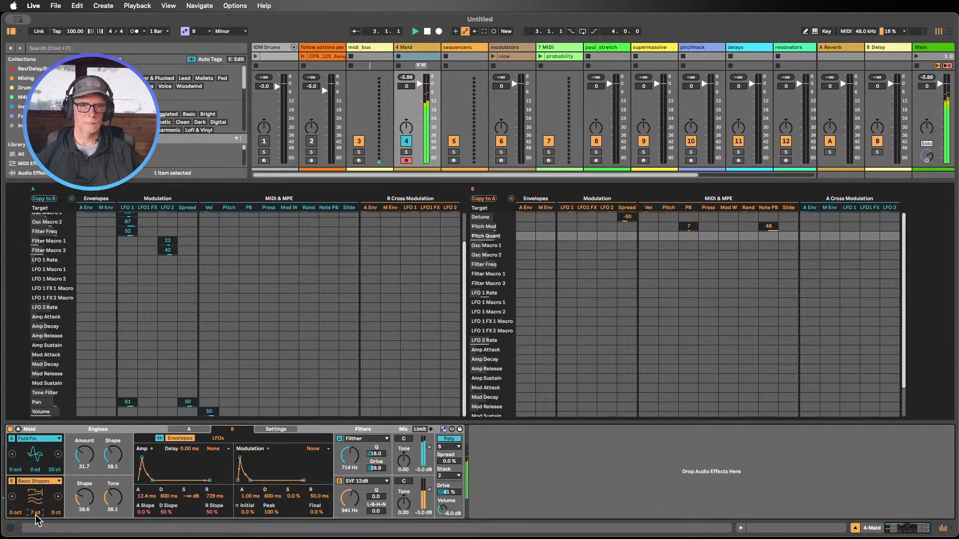
Lower filter B to 171 Hz with an LFO 1 frequency modulation of -81, and filter A to 225 Hz
{"action": "left_click_drag", "start_coordinate": [350, 498], "coordinate": [349, 513]}
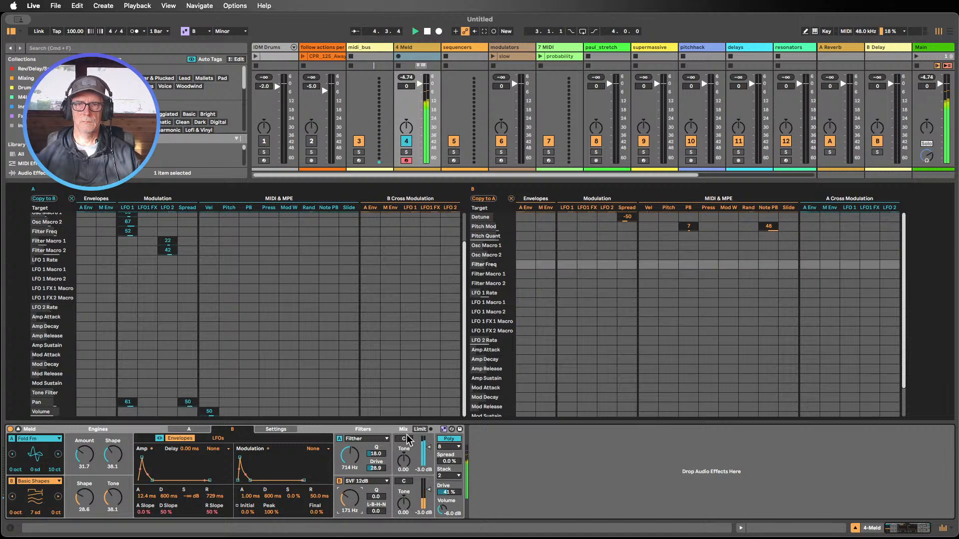
{"action": "left_click_drag", "start_coordinate": [567, 264], "coordinate": [567, 299]}
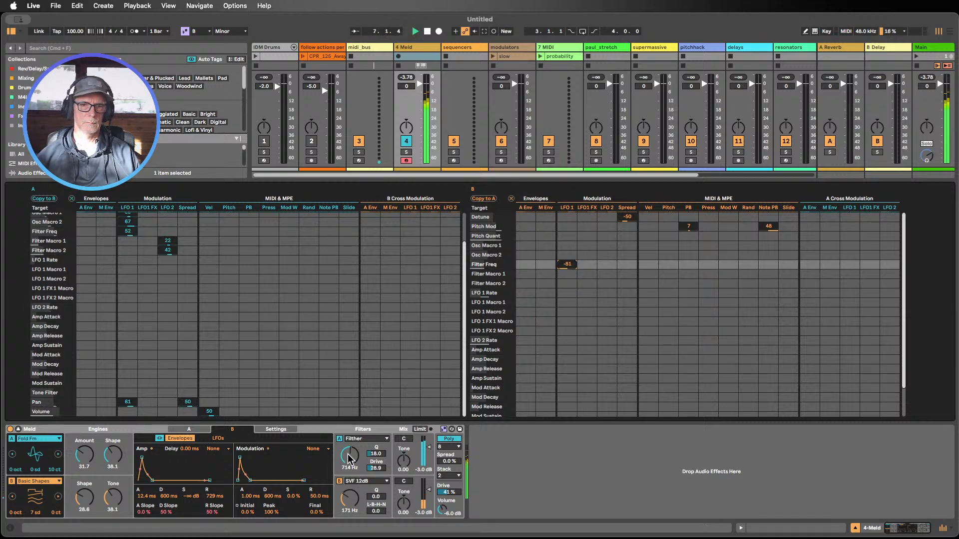
{"action": "left_click_drag", "start_coordinate": [350, 456], "coordinate": [350, 470]}
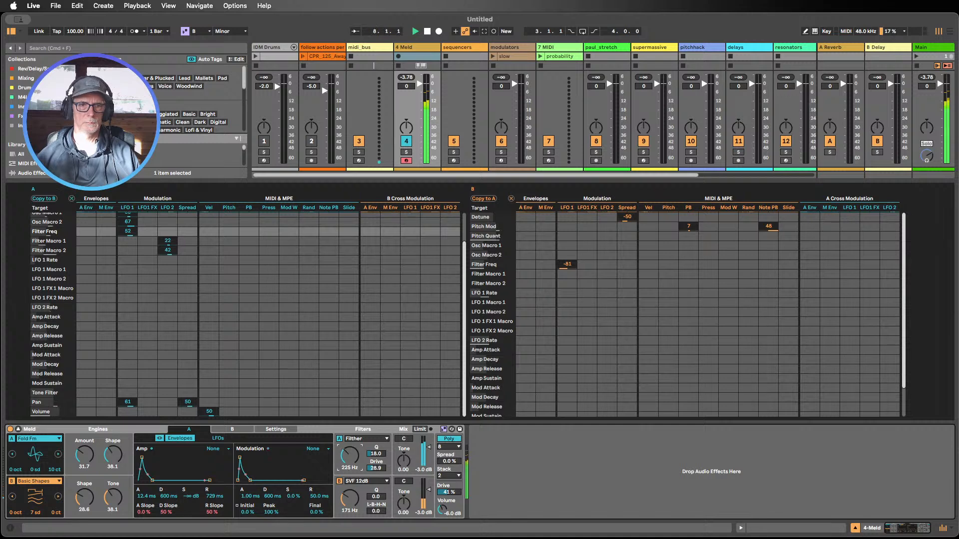
On the midi_bus track, set SQ Sequencer's playback direction to Forward and collapse the Chord and Expression Control devices
{"action": "left_click", "coordinate": [363, 48]}
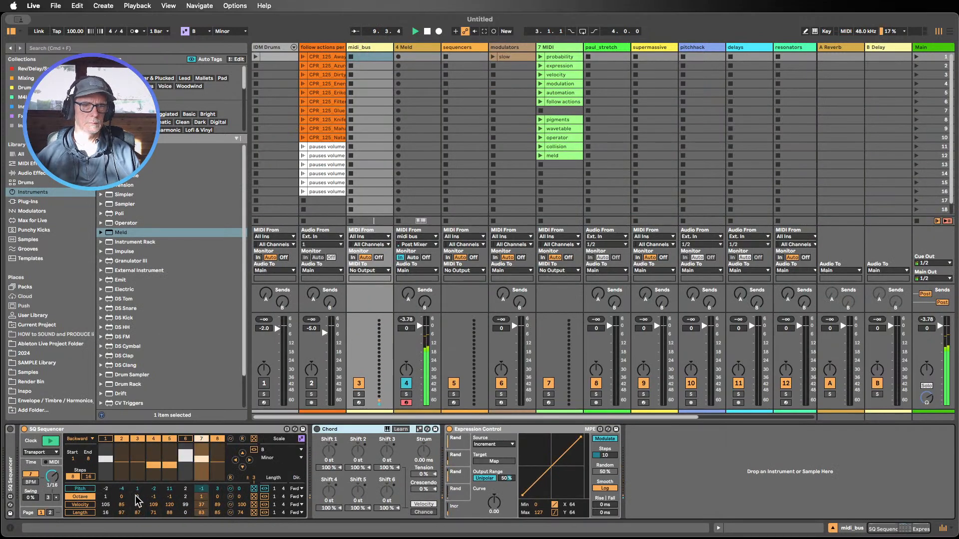
{"action": "left_click", "coordinate": [80, 440]}
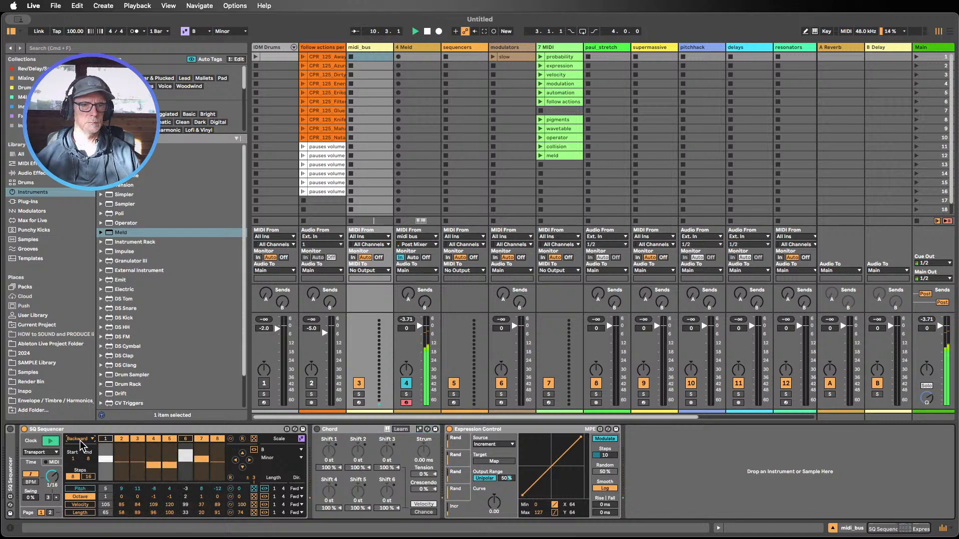
{"action": "left_click", "coordinate": [81, 447]}
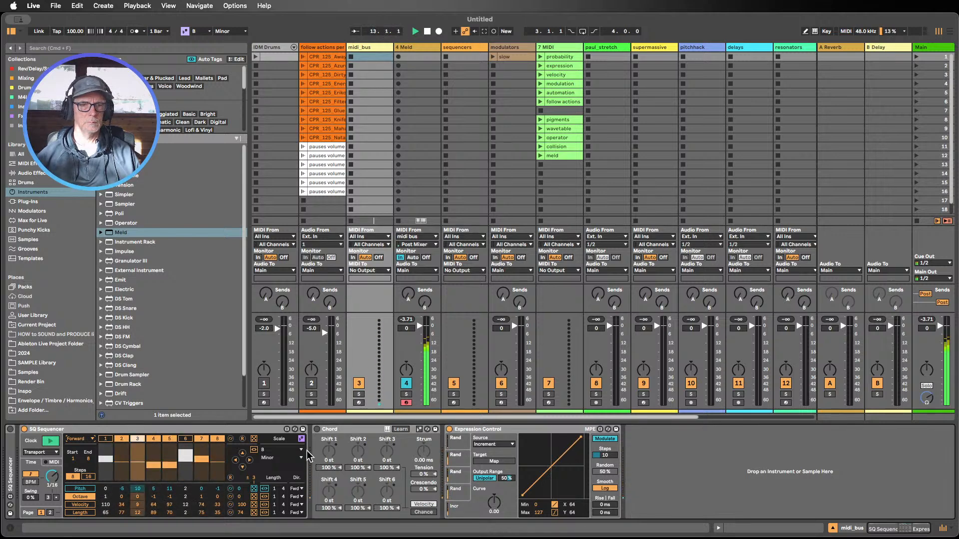
{"action": "double_click", "coordinate": [333, 430]}
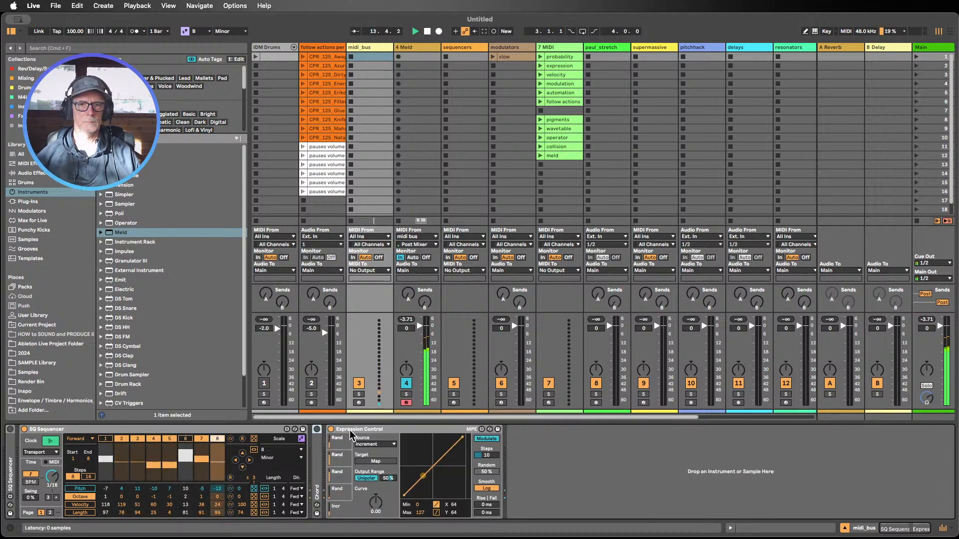
{"action": "double_click", "coordinate": [350, 430]}
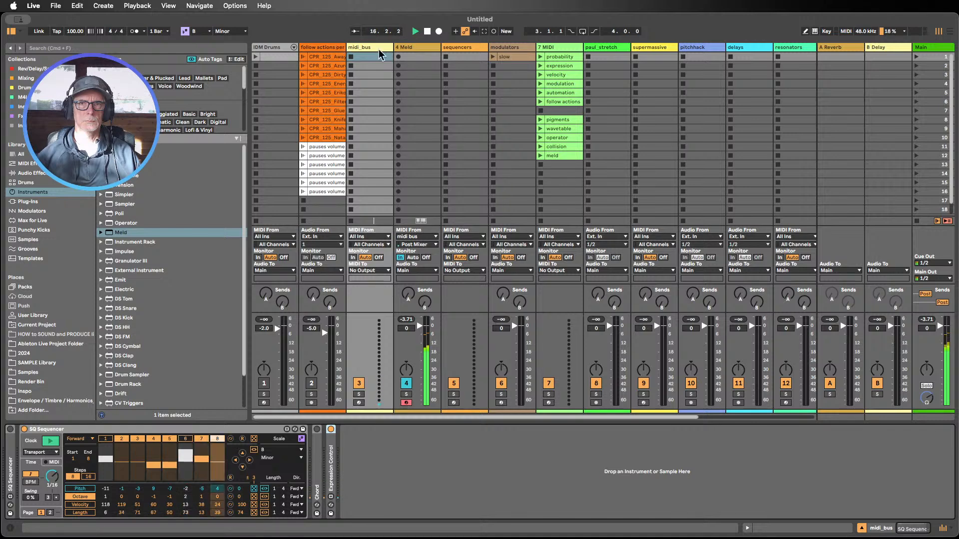
Insert a new MIDI track directly after the Meld track
{"action": "left_click", "coordinate": [455, 46]}
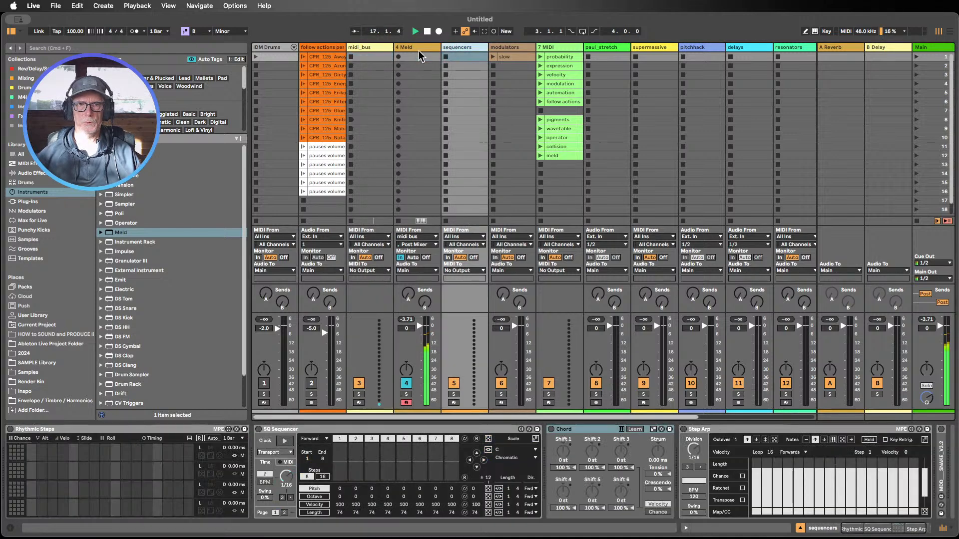
{"action": "left_click", "coordinate": [404, 47]}
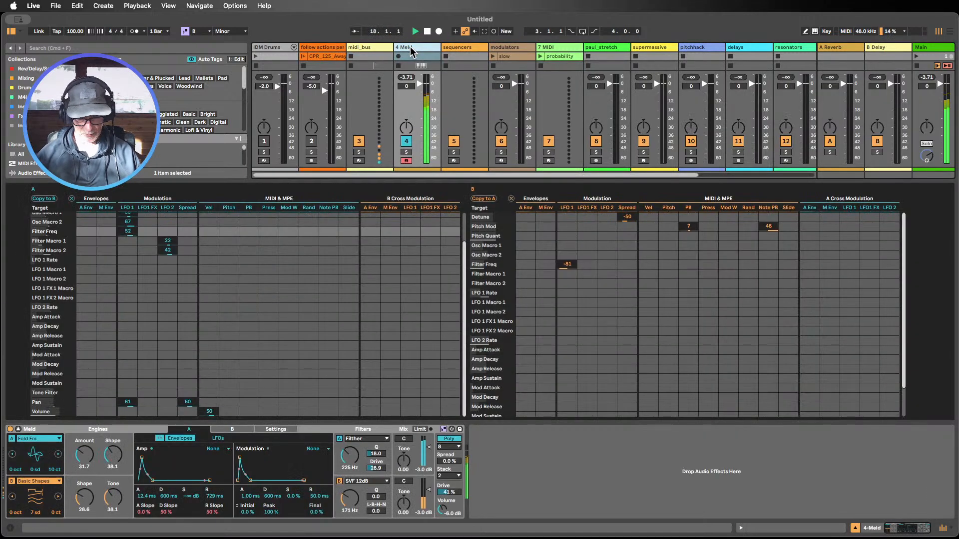
{"action": "key", "text": "super+shift+t"}
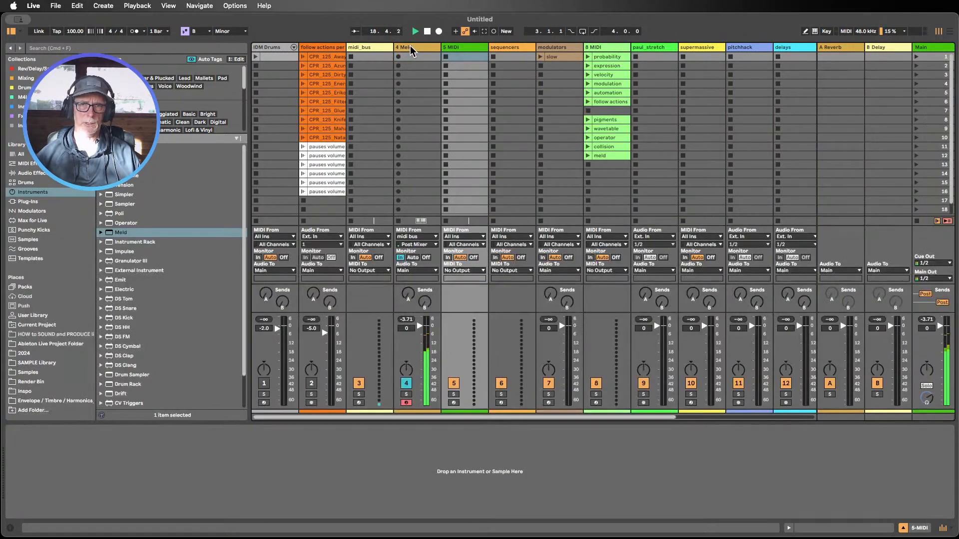
Copy the Rhythmic Steps device from the sequencers track to the new MIDI track, collapsing SQ Sequencer on the source track
{"action": "left_click", "coordinate": [505, 48]}
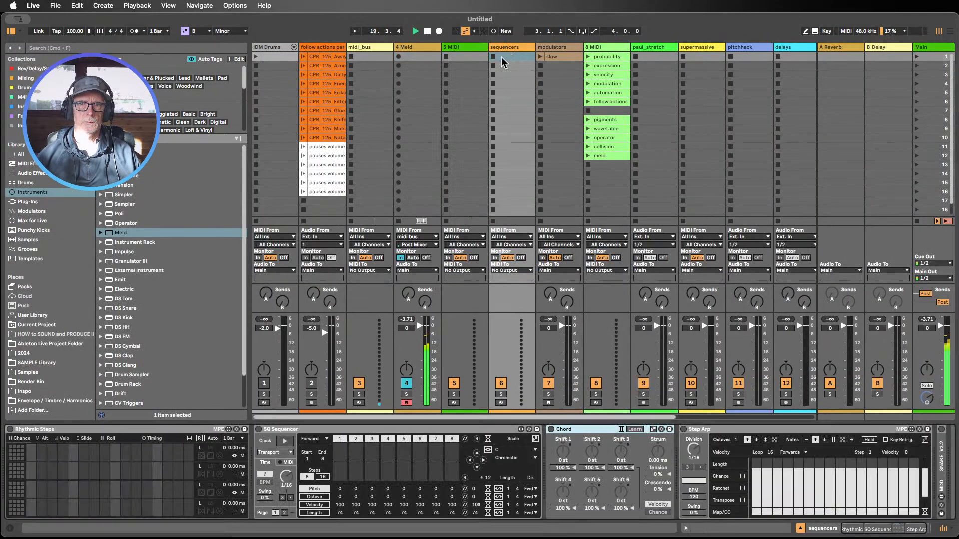
{"action": "double_click", "coordinate": [312, 430]}
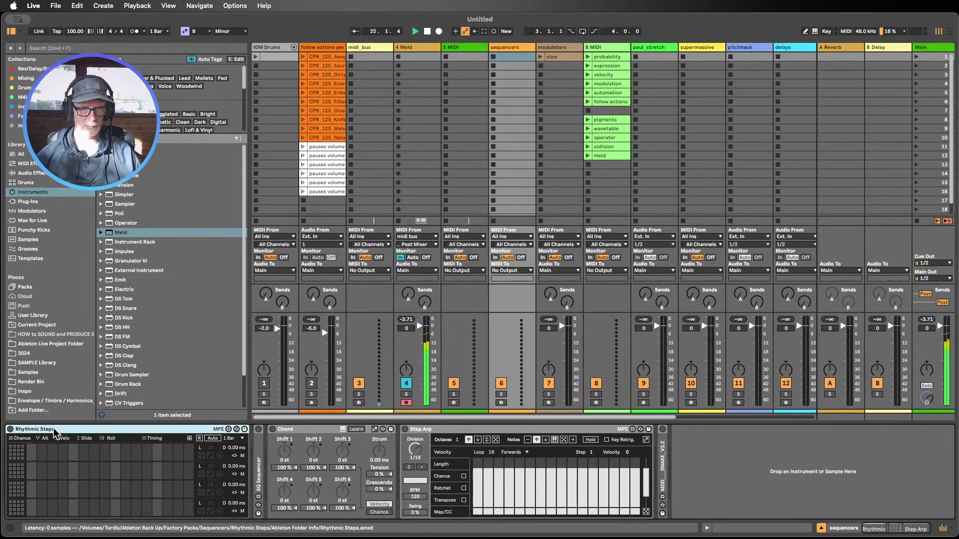
{"action": "left_click", "coordinate": [464, 107]}
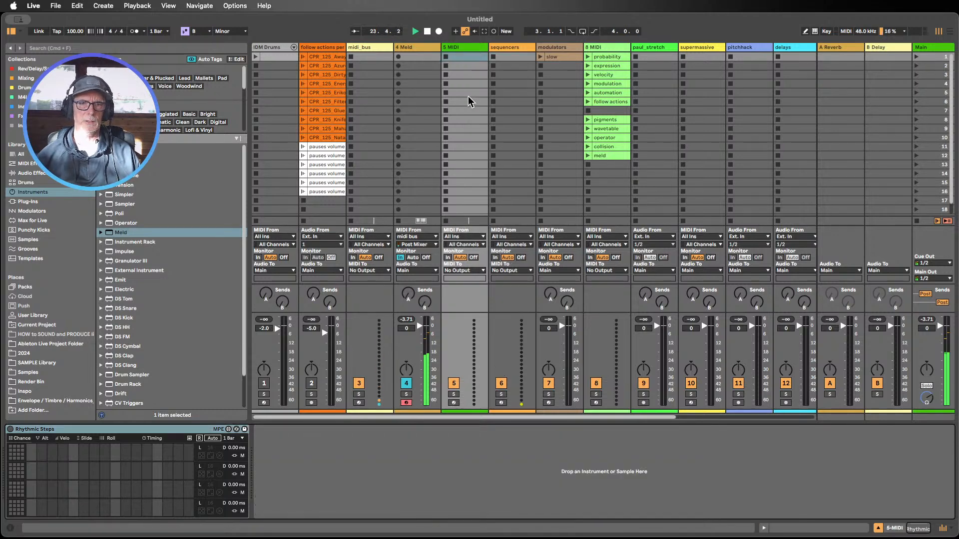
Find Onyx Kit.adg in the Drums collection and load it after Rhythmic Steps on the new MIDI track
{"action": "left_click", "coordinate": [22, 87]}
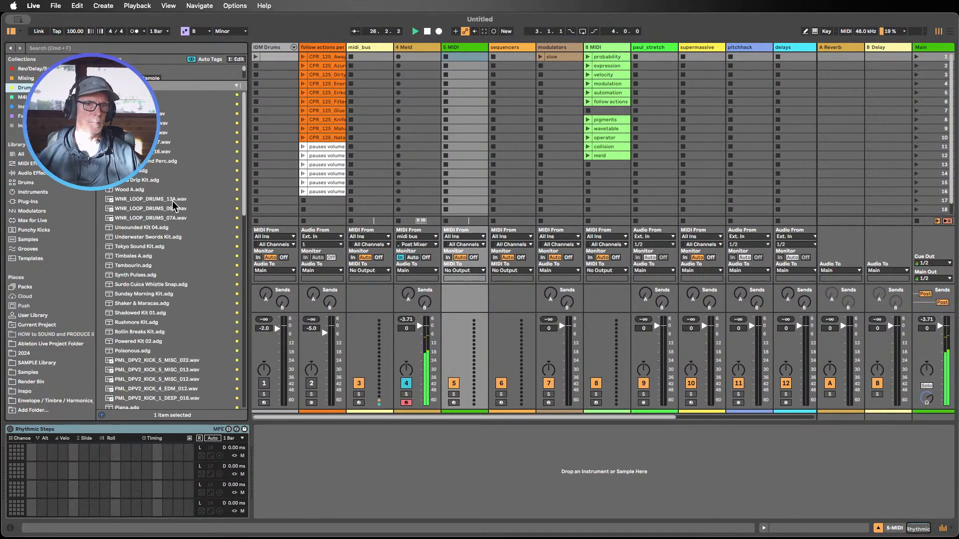
{"action": "left_click", "coordinate": [149, 247]}
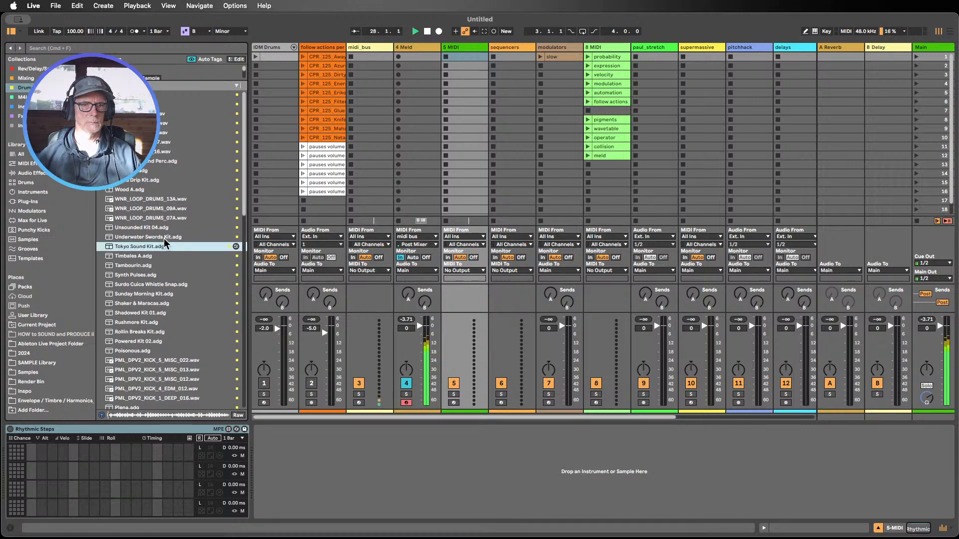
{"action": "scroll", "coordinate": [182, 245], "scroll_direction": "down", "scroll_amount": 3}
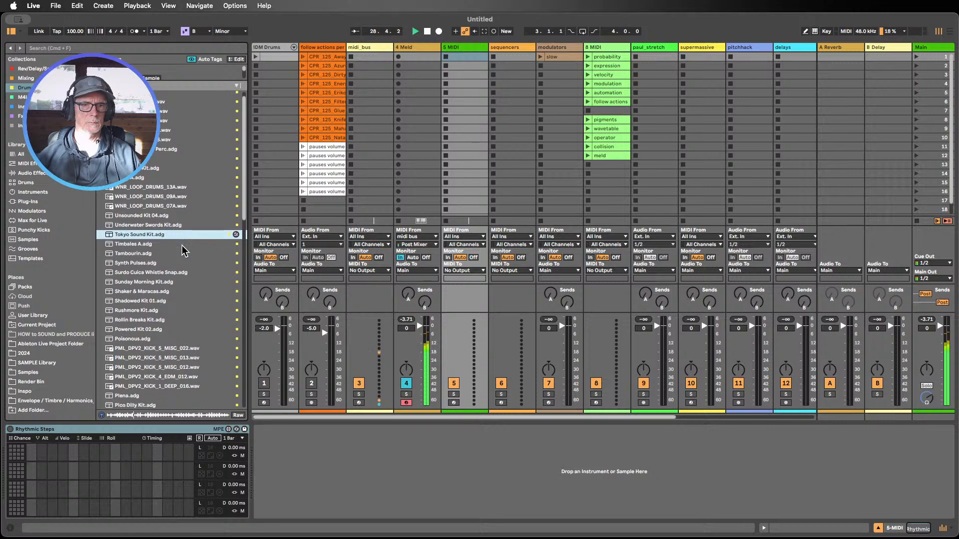
{"action": "scroll", "coordinate": [182, 245], "scroll_direction": "down", "scroll_amount": 2}
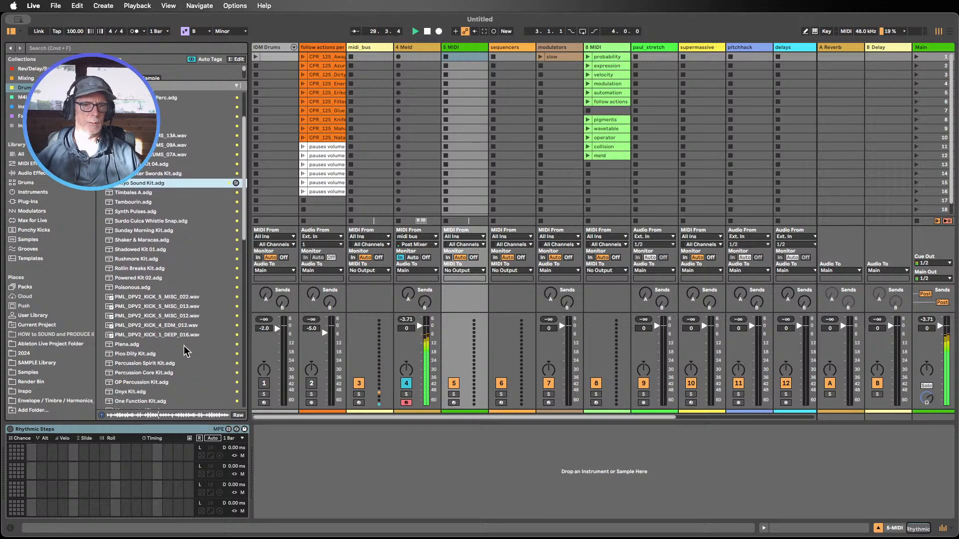
{"action": "scroll", "coordinate": [184, 346], "scroll_direction": "down", "scroll_amount": 3}
{"action": "left_click", "coordinate": [133, 375]}
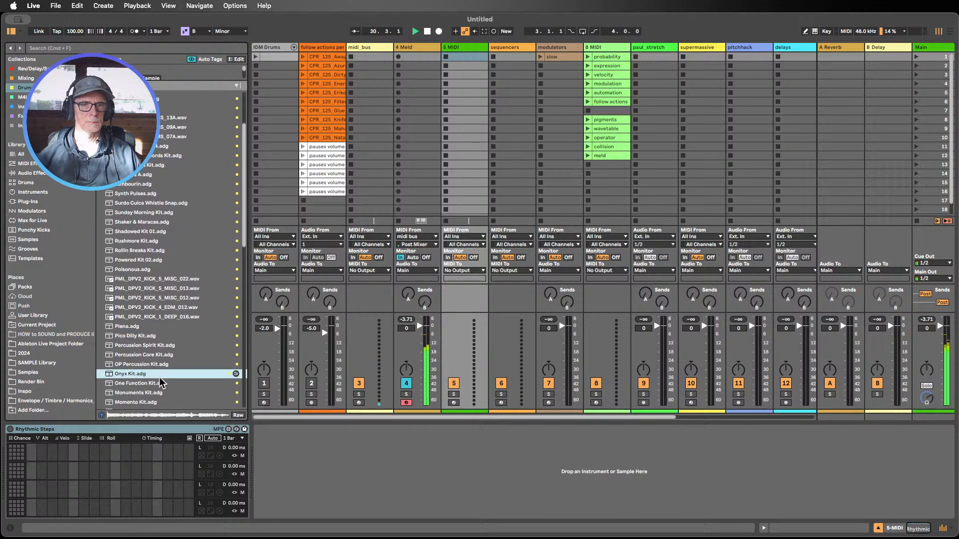
{"action": "scroll", "coordinate": [176, 357], "scroll_direction": "down", "scroll_amount": 1}
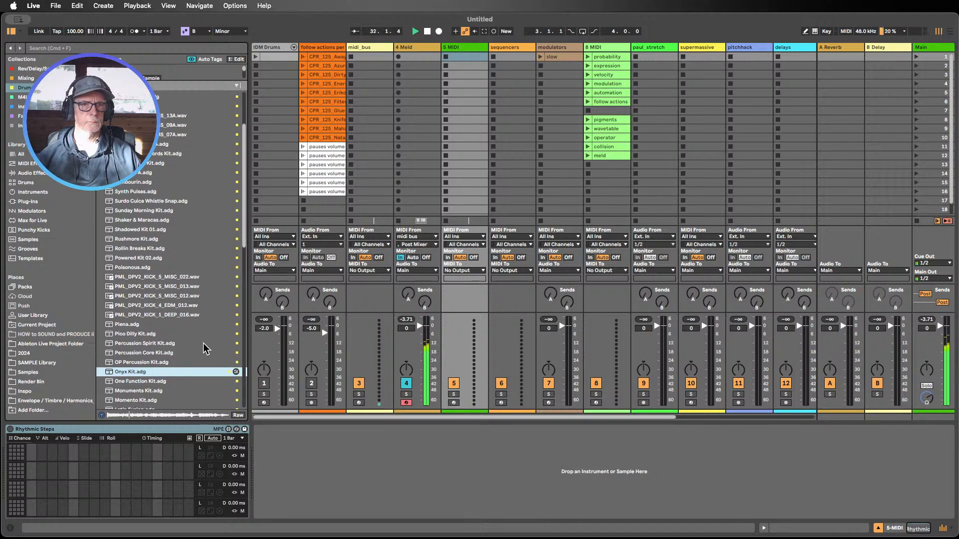
{"action": "left_click_drag", "start_coordinate": [135, 372], "coordinate": [338, 439]}
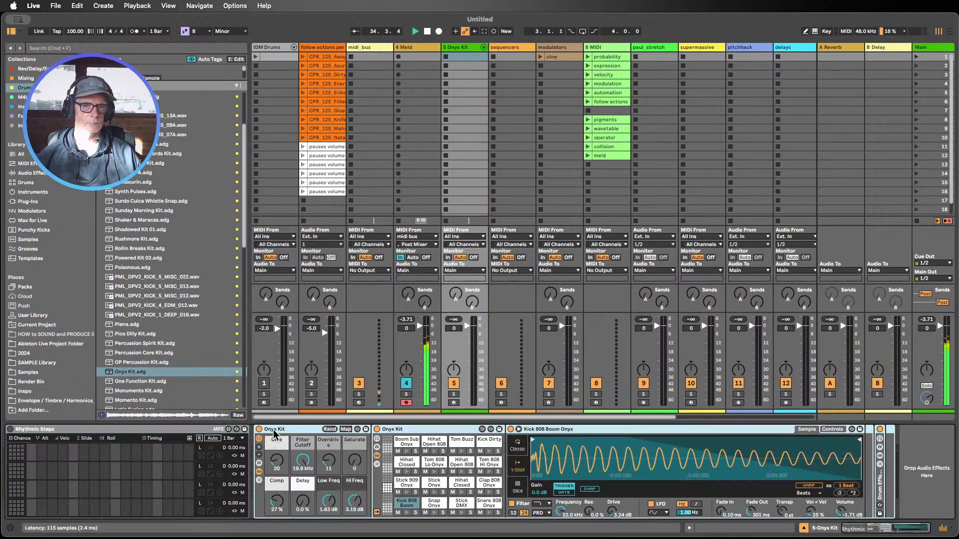
Turn on the Rhythmic Steps device and stop playback
{"action": "left_click", "coordinate": [10, 430]}
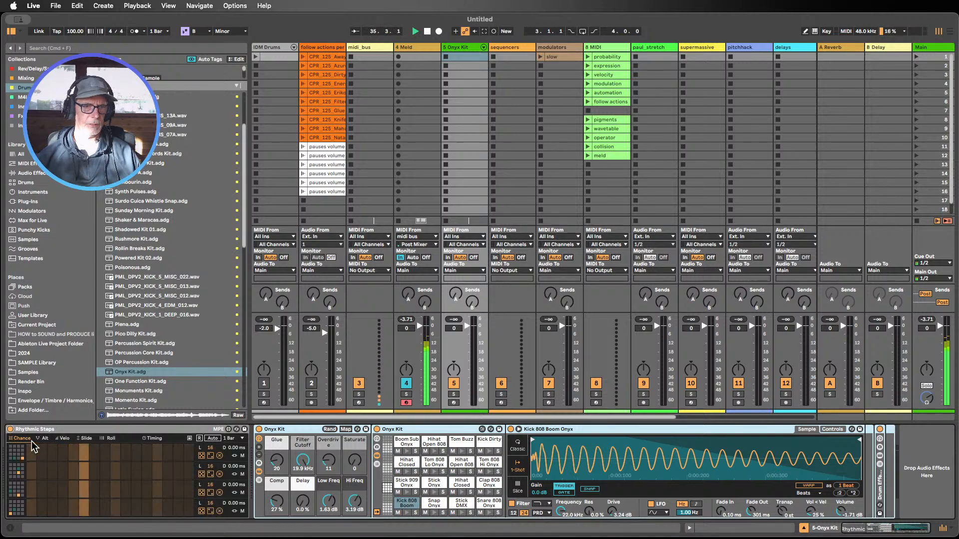
{"action": "left_click", "coordinate": [427, 32]}
{"action": "left_click", "coordinate": [104, 427]}
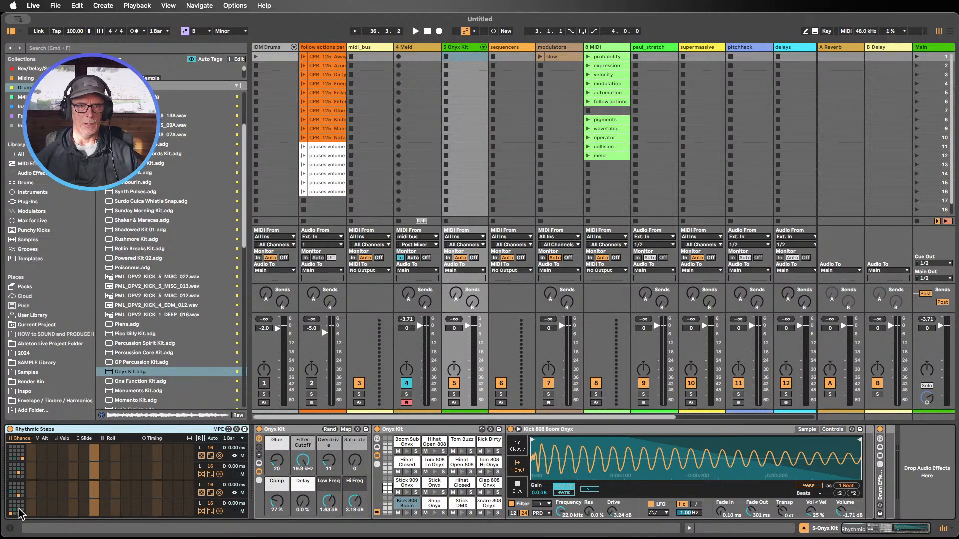
Compare the drum pad assignments in Rhythmic Steps' Chance and Alt views, and look at SQ Sequencer on the midi_bus track
{"action": "left_click", "coordinate": [22, 459]}
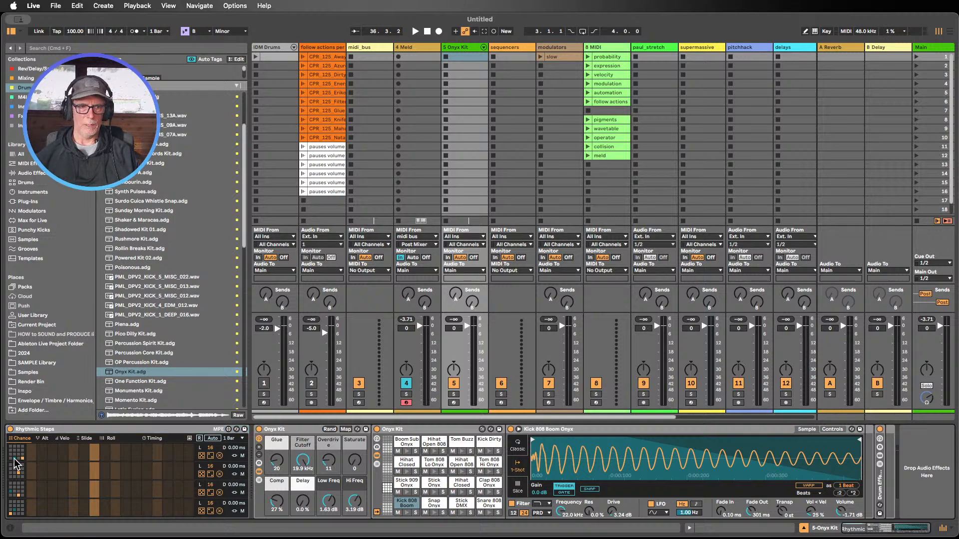
{"action": "left_click", "coordinate": [45, 438]}
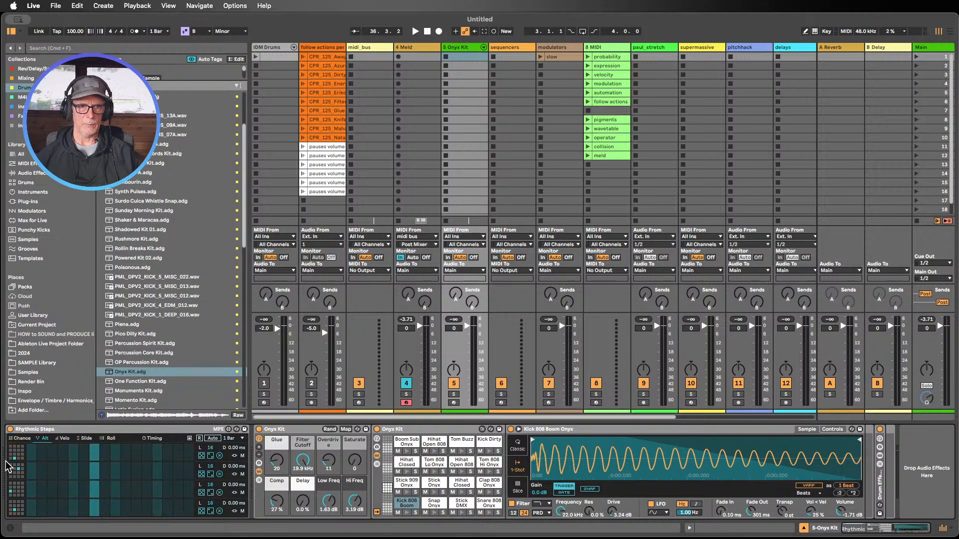
{"action": "left_click", "coordinate": [21, 438]}
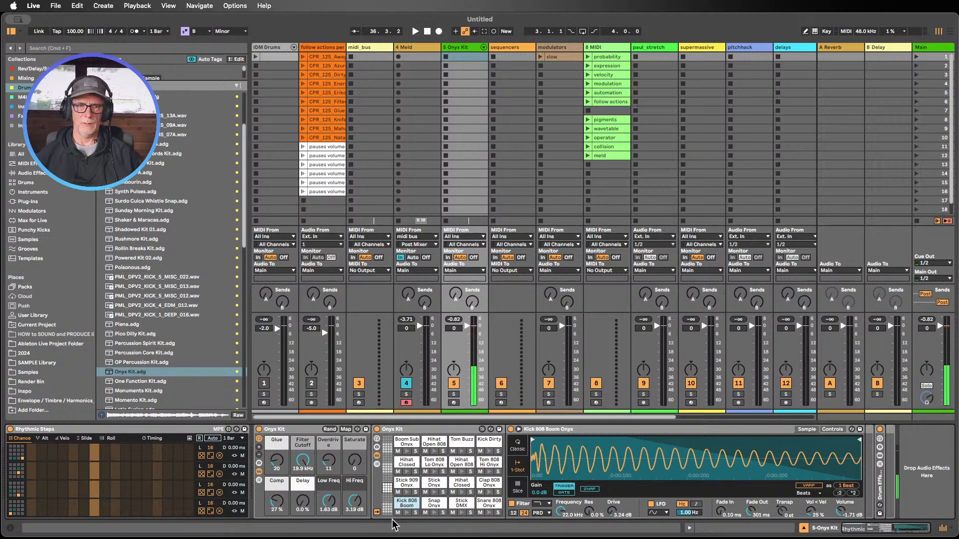
{"action": "left_click", "coordinate": [42, 438]}
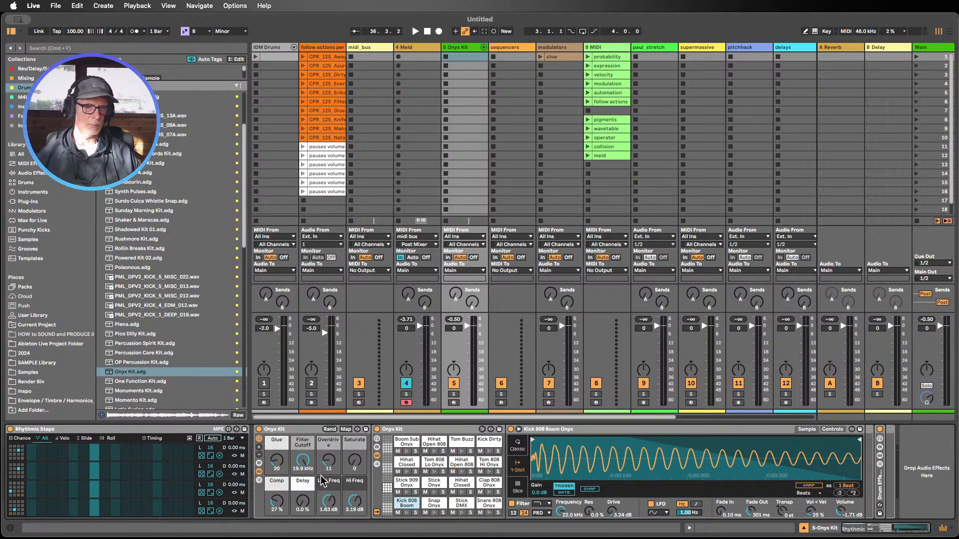
{"action": "left_click", "coordinate": [25, 439]}
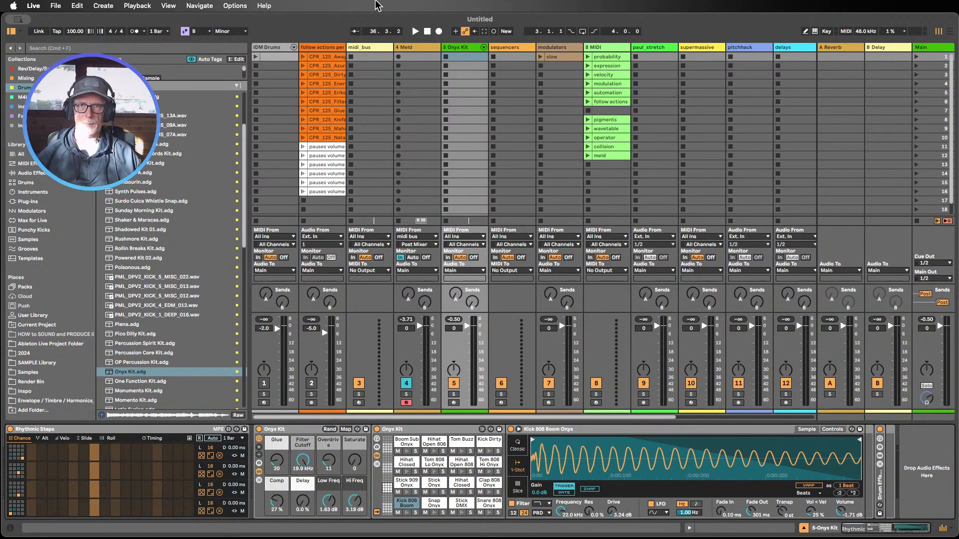
{"action": "left_click", "coordinate": [374, 46]}
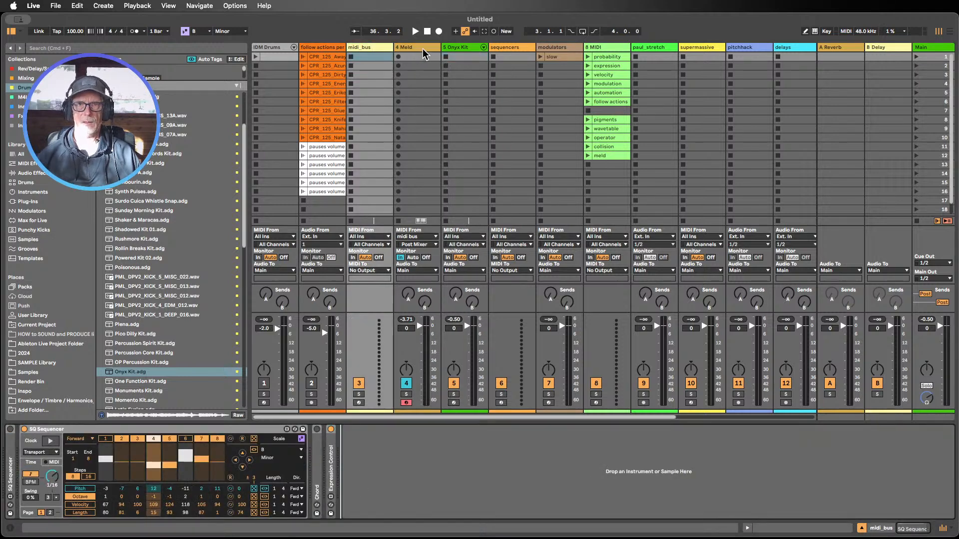
{"action": "left_click", "coordinate": [464, 52]}
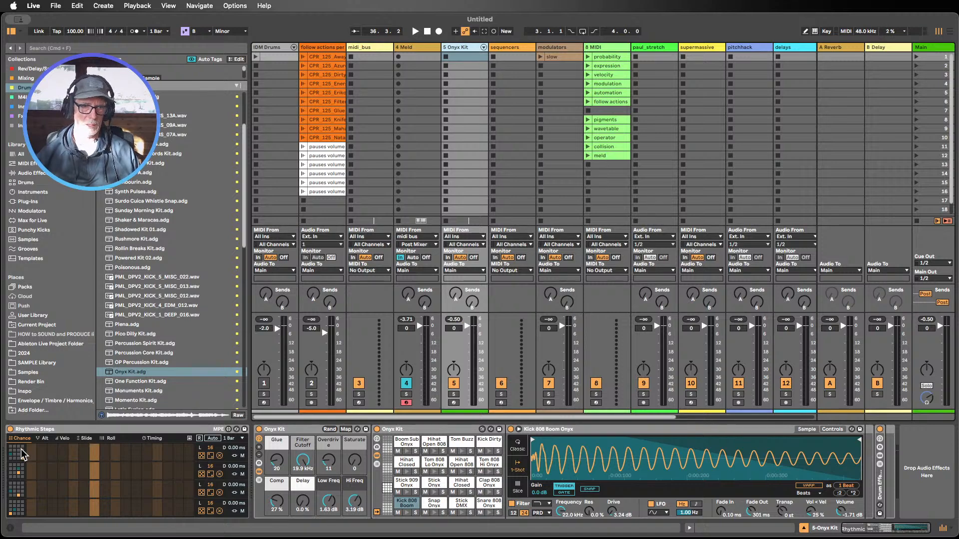
Randomize the first lane's chance values and lower the Onyx Kit track's volume to -13.0 dB during playback
{"action": "left_click", "coordinate": [202, 456]}
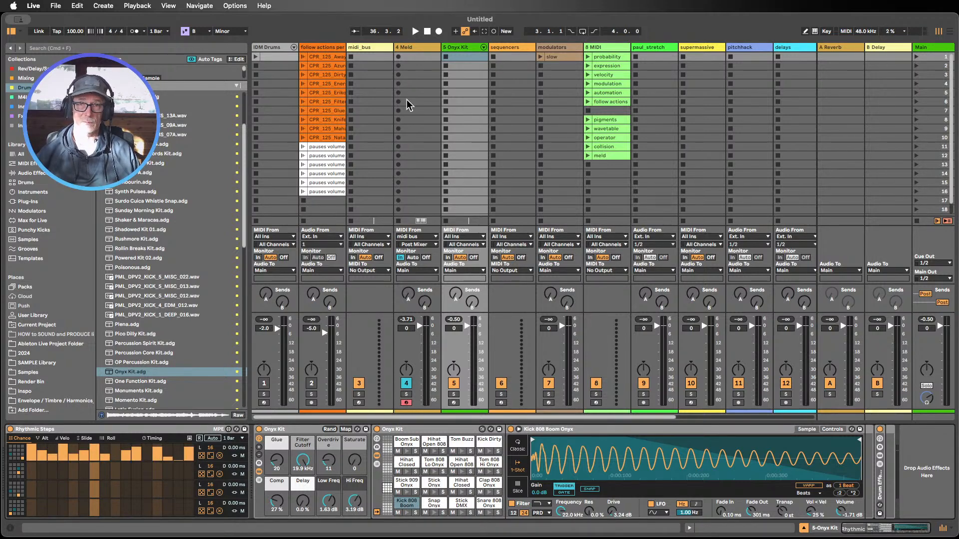
{"action": "left_click", "coordinate": [415, 32]}
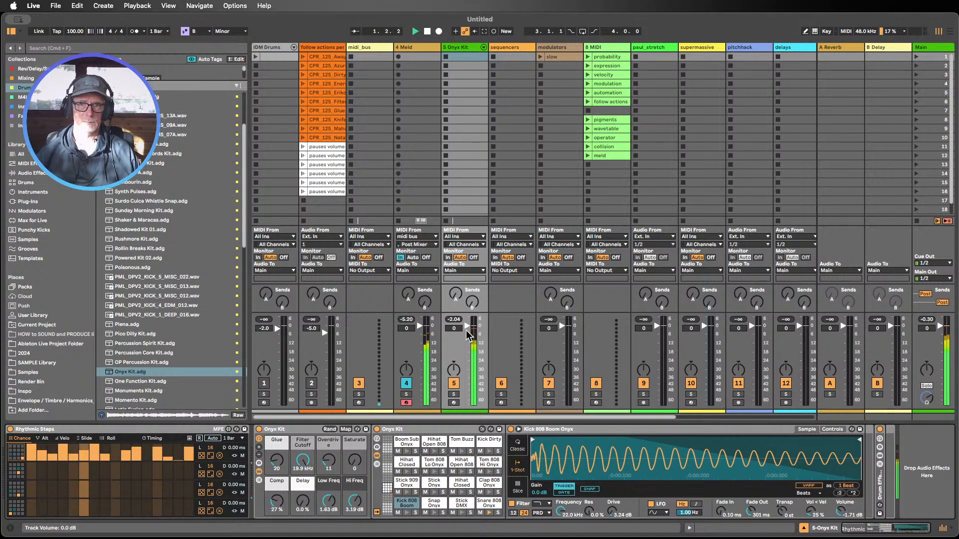
{"action": "left_click_drag", "start_coordinate": [466, 326], "coordinate": [467, 345]}
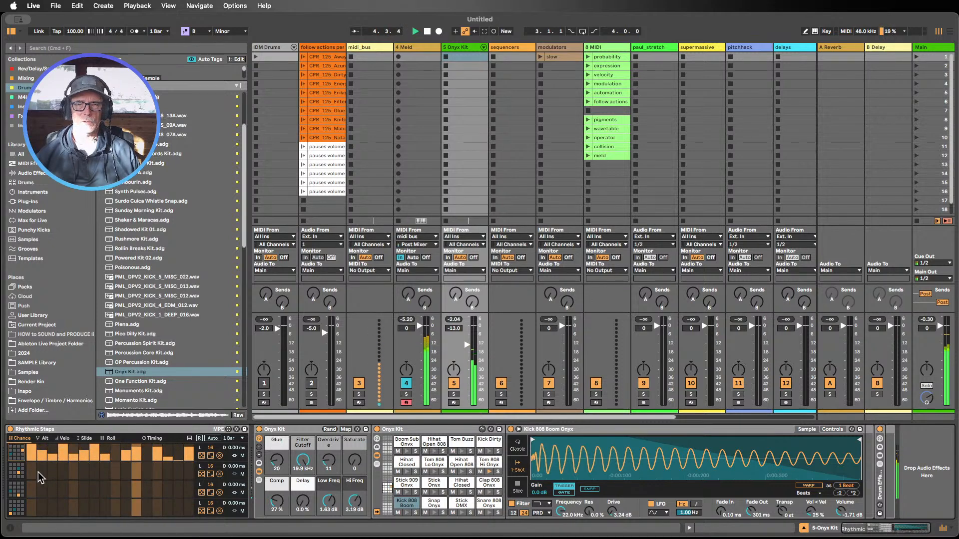
Reset and re-randomize the first lane's chance values, and lower the Meld track's volume to -7.0 dB
{"action": "left_click", "coordinate": [219, 455]}
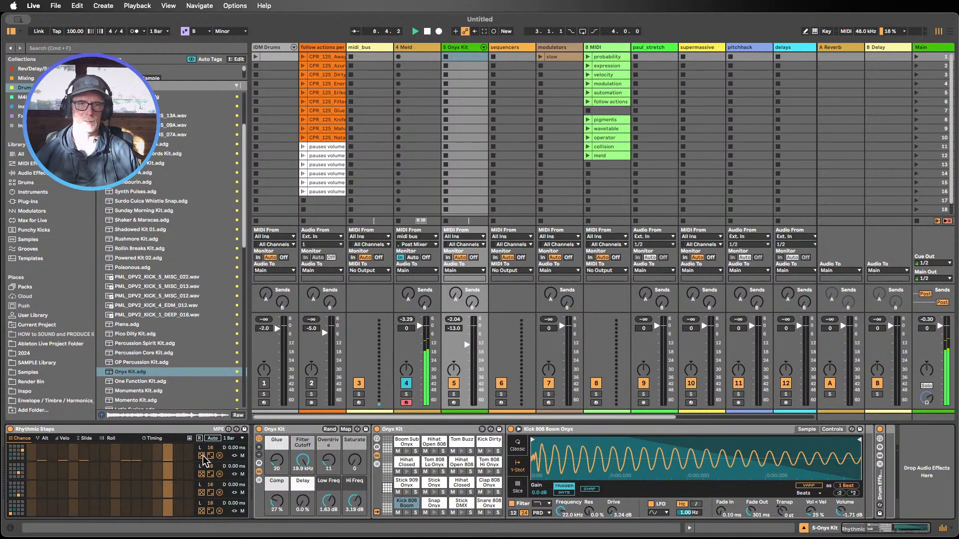
{"action": "left_click", "coordinate": [202, 456]}
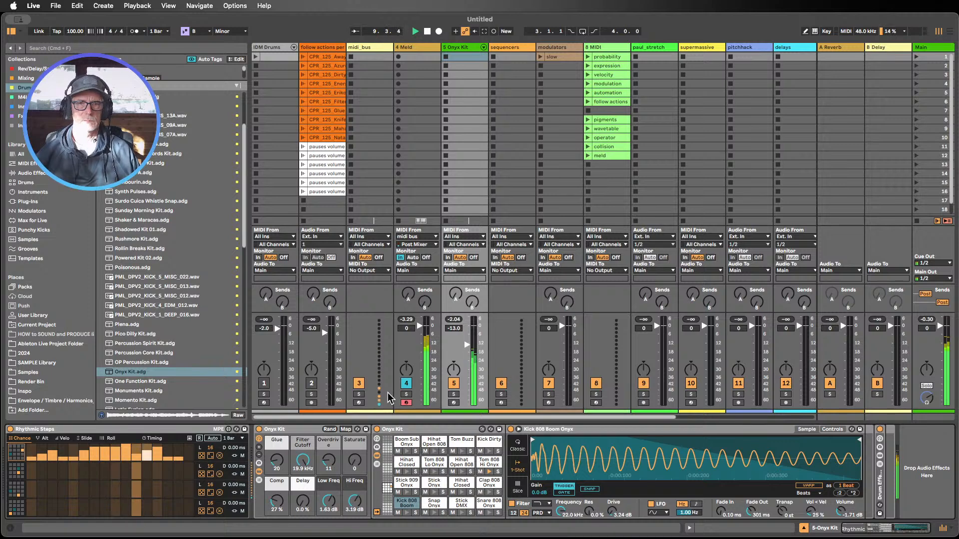
{"action": "left_click_drag", "start_coordinate": [422, 344], "coordinate": [422, 354]}
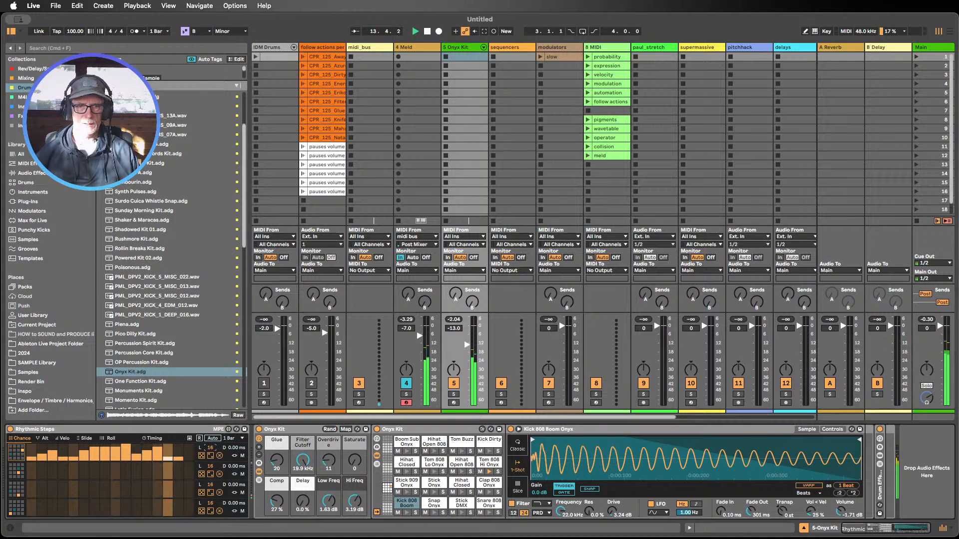
Set the first lane's Chance loop length to 9 steps and compare it with the length in the Alt view
{"action": "left_click_drag", "start_coordinate": [210, 448], "coordinate": [210, 459]}
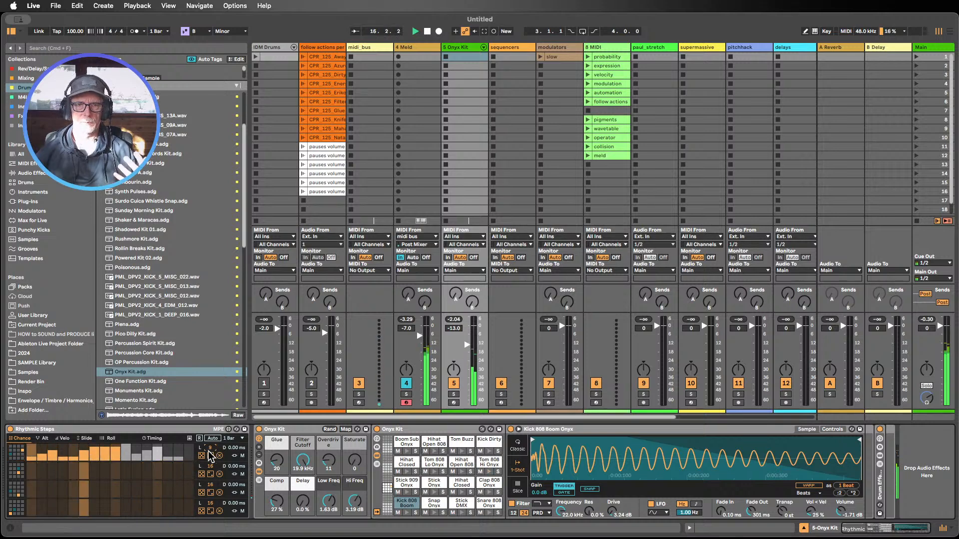
{"action": "left_click", "coordinate": [234, 457]}
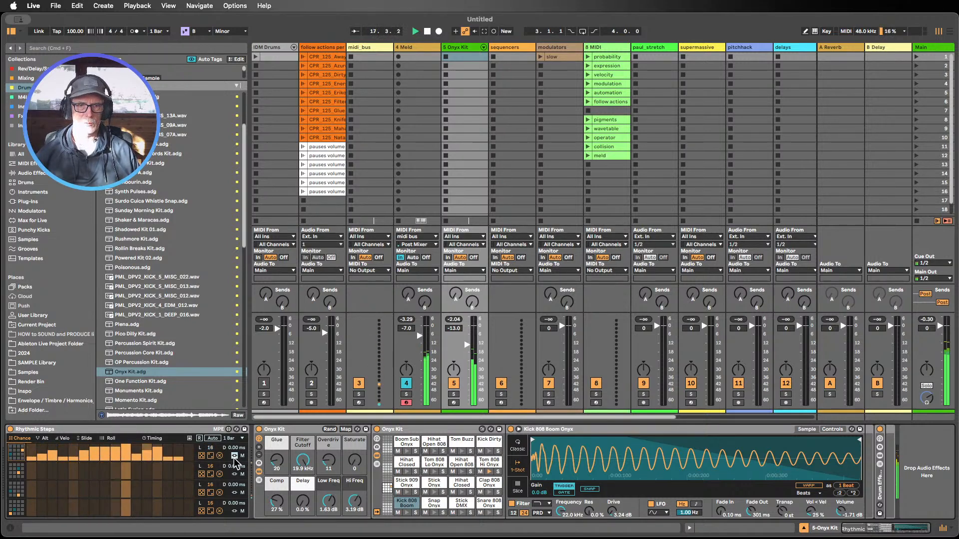
{"action": "left_click", "coordinate": [44, 438]}
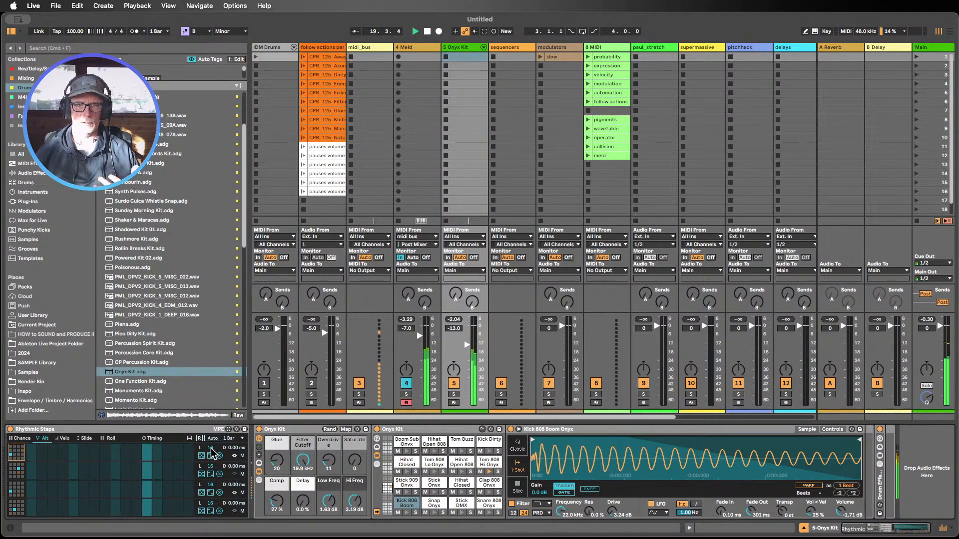
{"action": "left_click", "coordinate": [22, 438]}
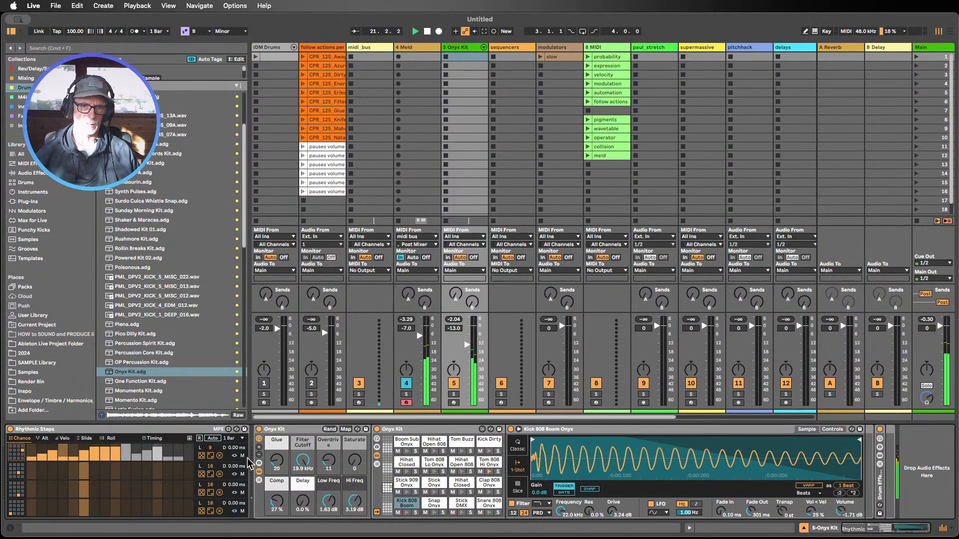
Randomize the first lane's Alt values and return to the Chance view
{"action": "left_click", "coordinate": [43, 439]}
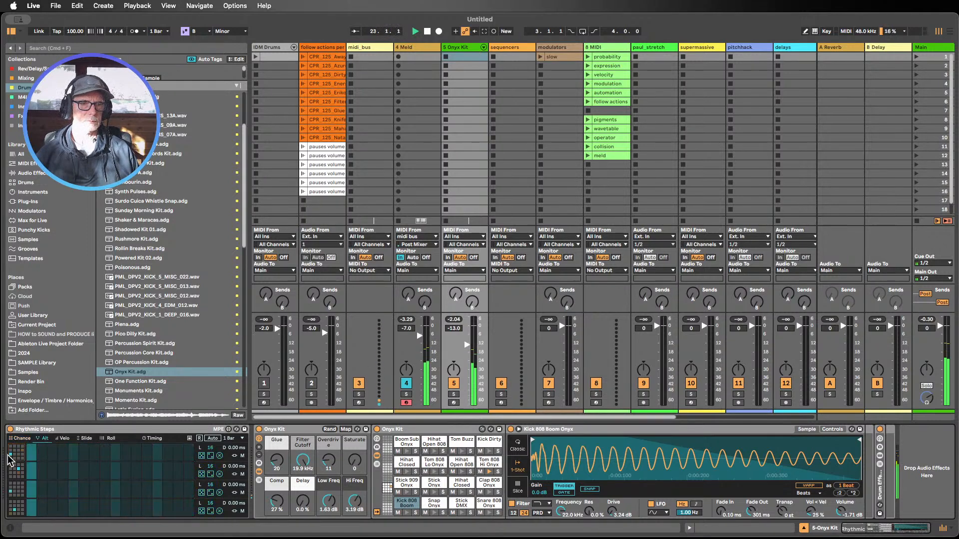
{"action": "left_click", "coordinate": [201, 456]}
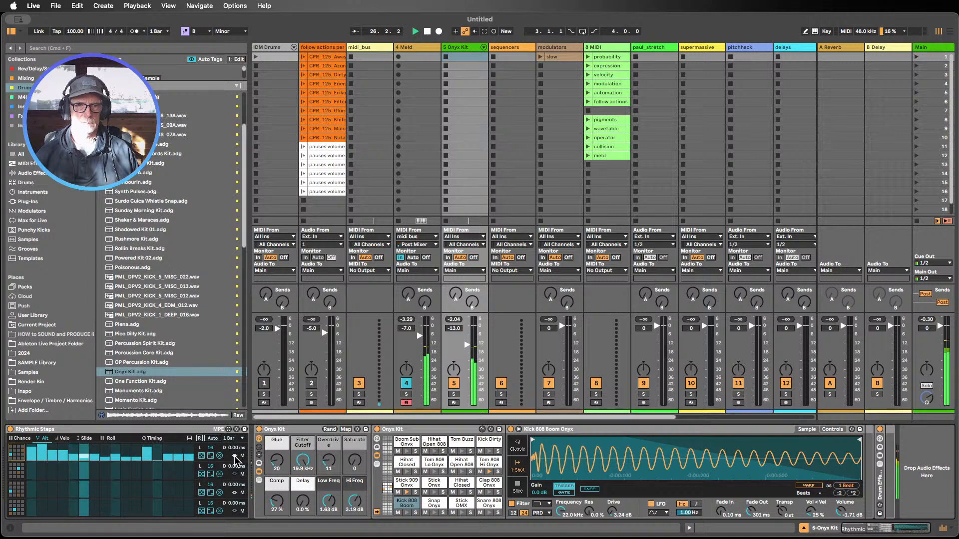
{"action": "left_click", "coordinate": [21, 438]}
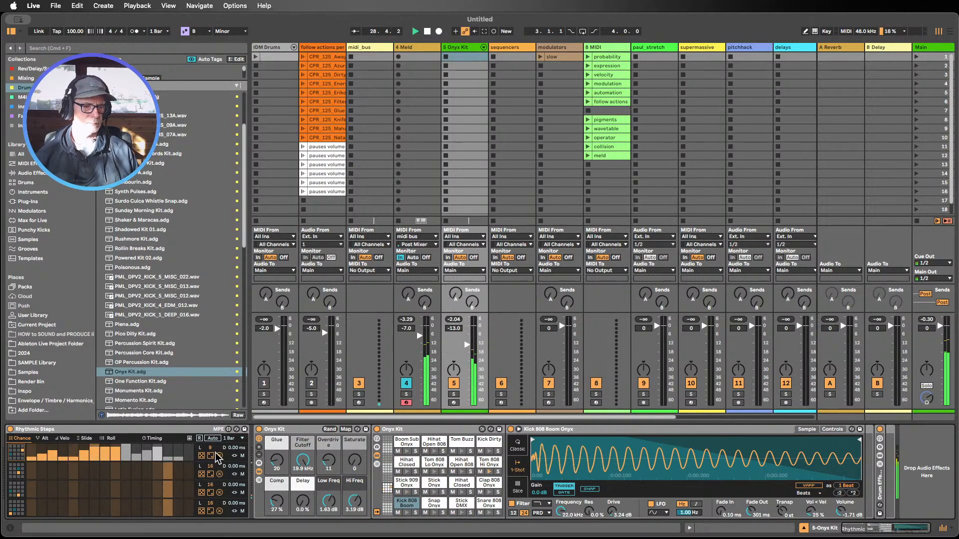
Try linking the first lane's loop lengths, and restore its 9-step Chance length
{"action": "left_click", "coordinate": [234, 457]}
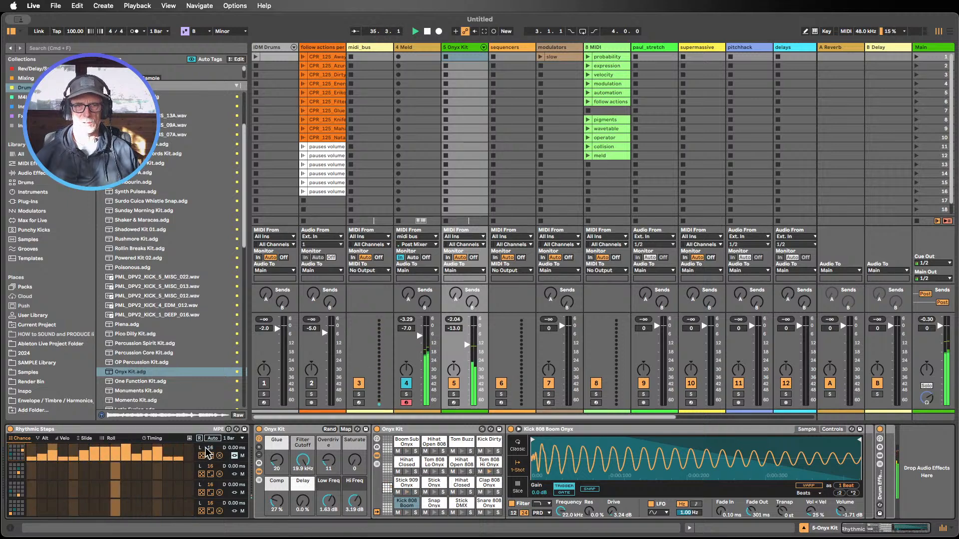
{"action": "left_click_drag", "start_coordinate": [210, 448], "coordinate": [214, 477]}
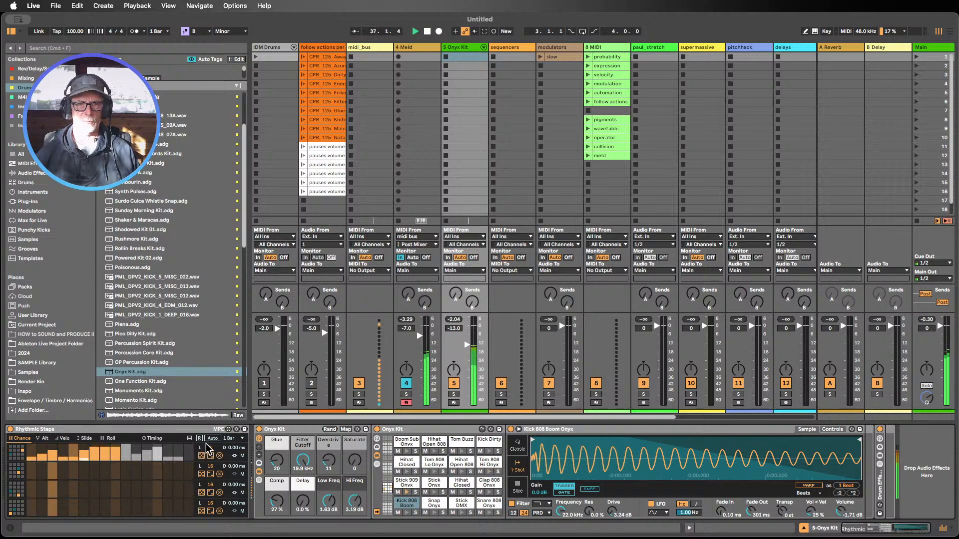
Toggle the double-arrow option of the first Rhythmic Steps lane on and back off during playback
{"action": "left_click", "coordinate": [234, 456]}
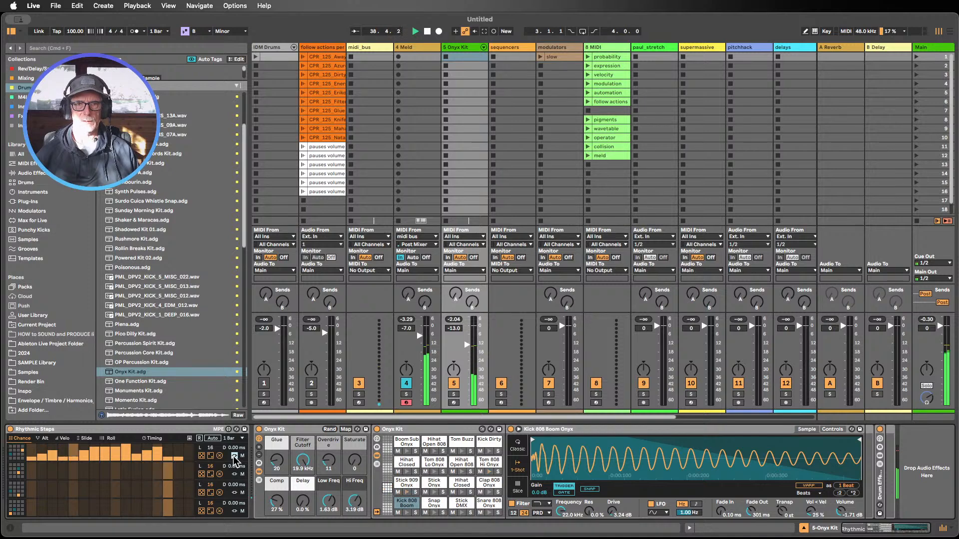
{"action": "left_click", "coordinate": [235, 456]}
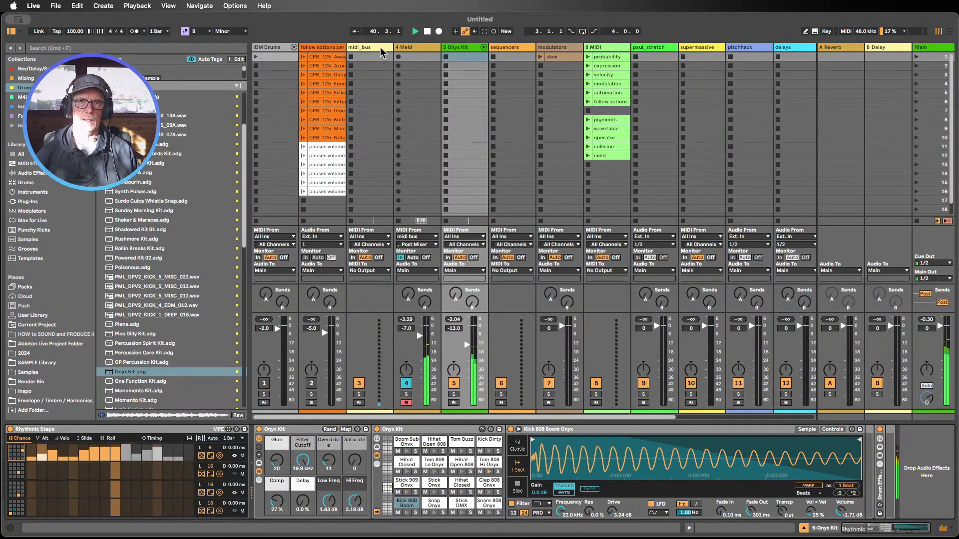
Stop playback and fold the Kick 808 Boom Onyx sampler in the Onyx Kit device chain
{"action": "left_click", "coordinate": [428, 32]}
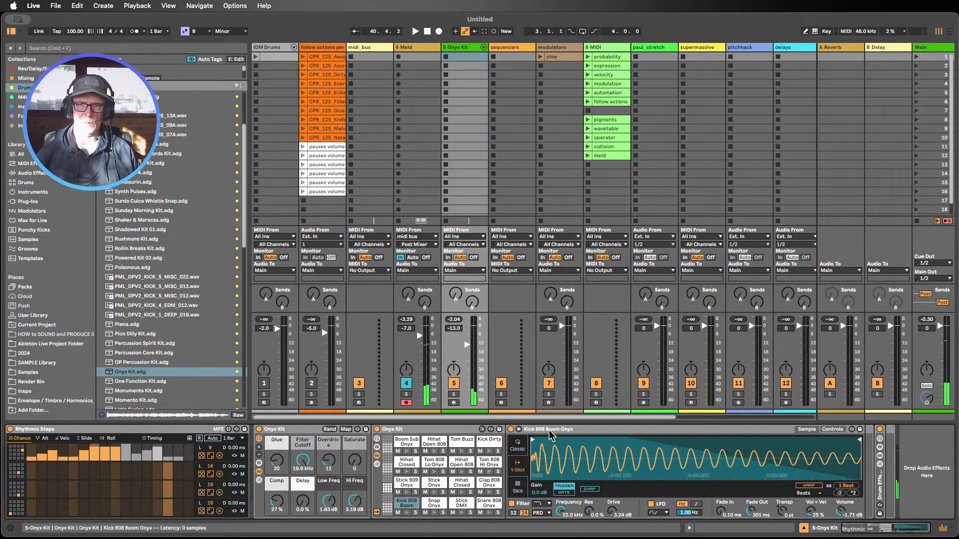
{"action": "double_click", "coordinate": [549, 431]}
{"action": "left_click", "coordinate": [452, 430]}
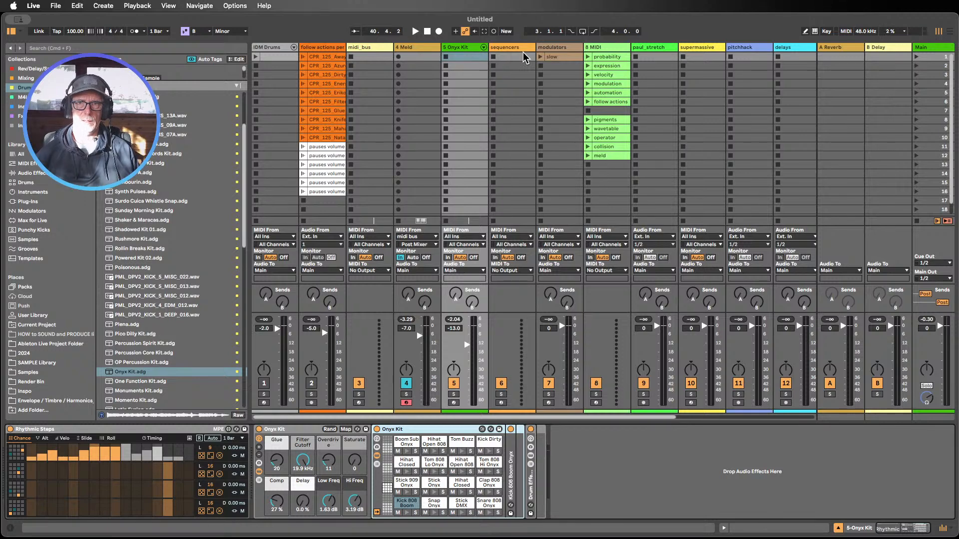
Copy the Expression Control device from the modulators track to the Onyx Kit track
{"action": "left_click", "coordinate": [559, 46]}
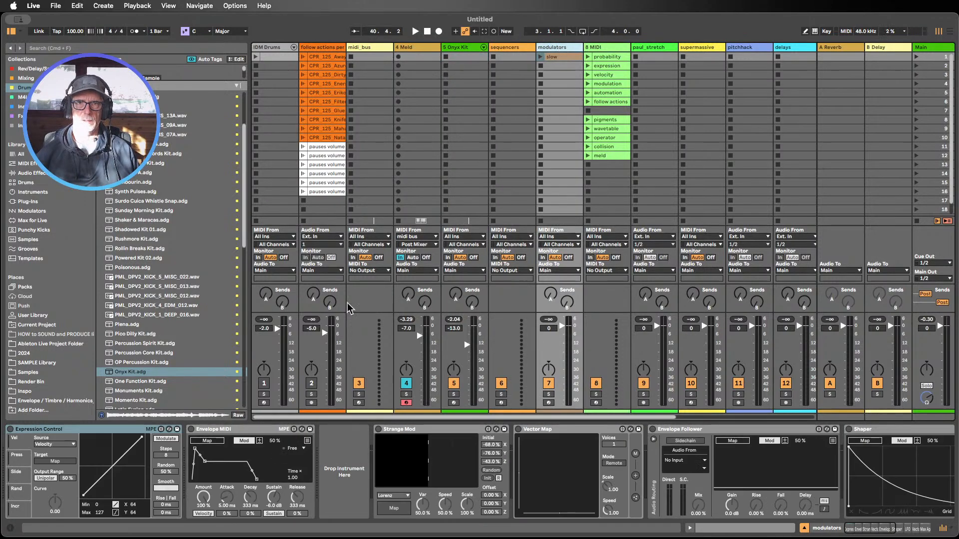
{"action": "left_click", "coordinate": [85, 429]}
{"action": "left_click_drag", "start_coordinate": [84, 432], "coordinate": [404, 257]}
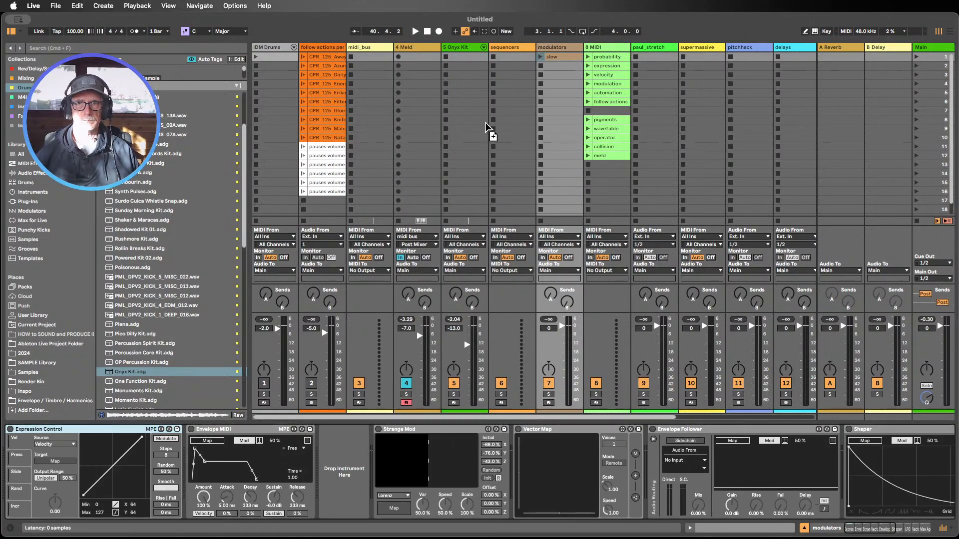
{"action": "left_click_drag", "start_coordinate": [467, 127], "coordinate": [468, 128]}
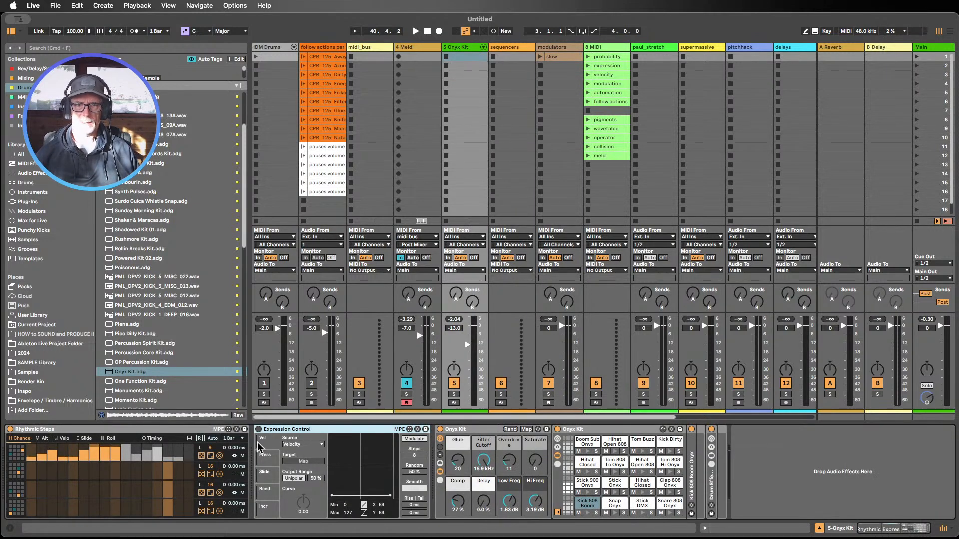
Switch on Expression Control's Random source in Remote mode and try to map it to the first Rhythmic Steps lane's randomise control
{"action": "left_click", "coordinate": [266, 500]}
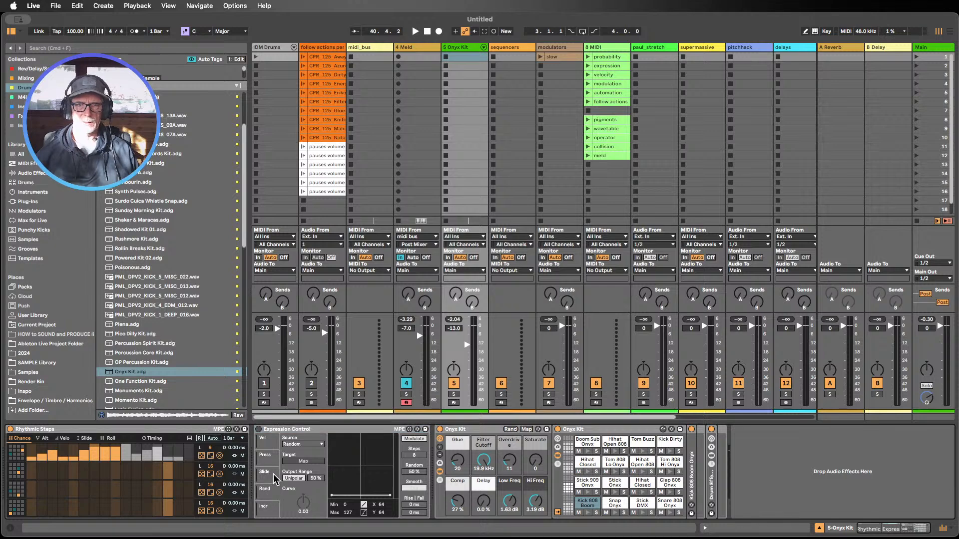
{"action": "left_click", "coordinate": [259, 429]}
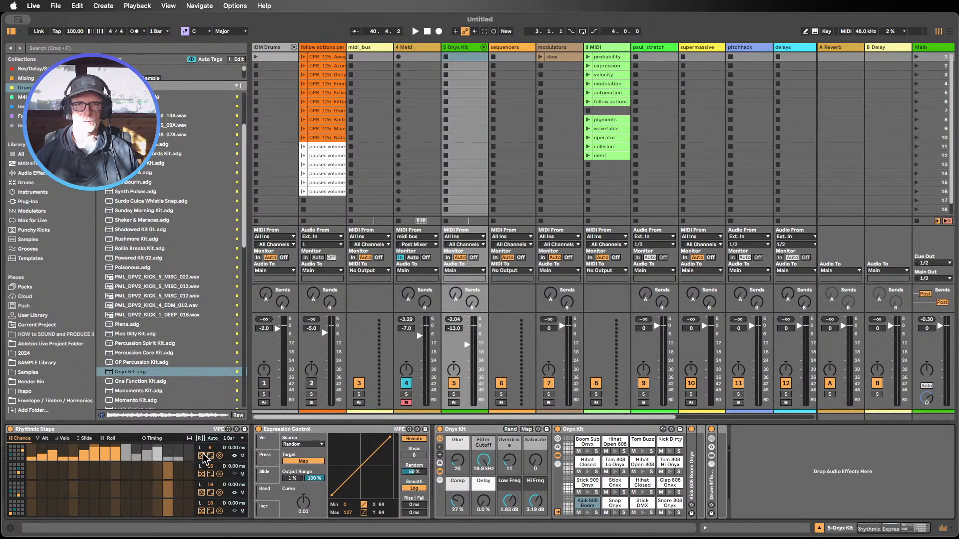
{"action": "left_click", "coordinate": [202, 456]}
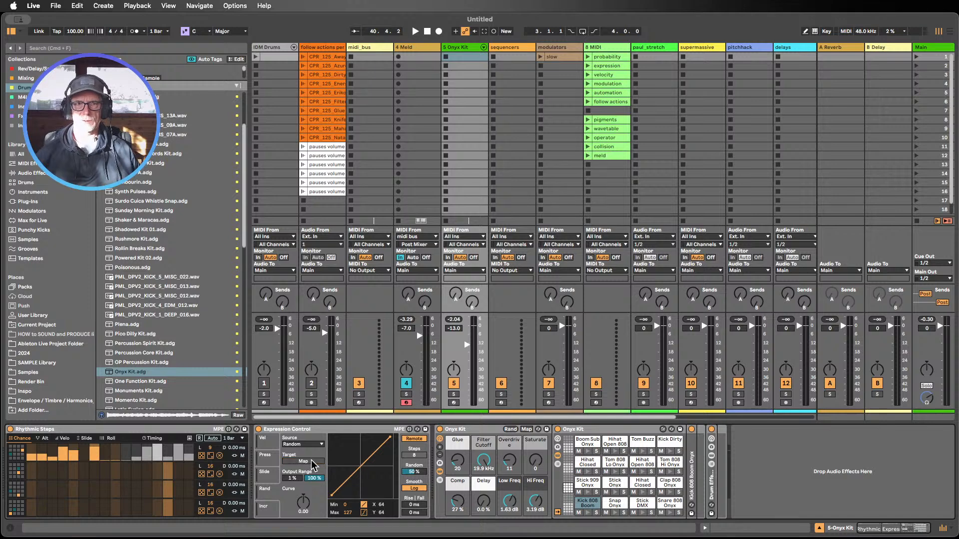
Deactivate the Expression Control device and fold it in the device chain
{"action": "left_click", "coordinate": [259, 429]}
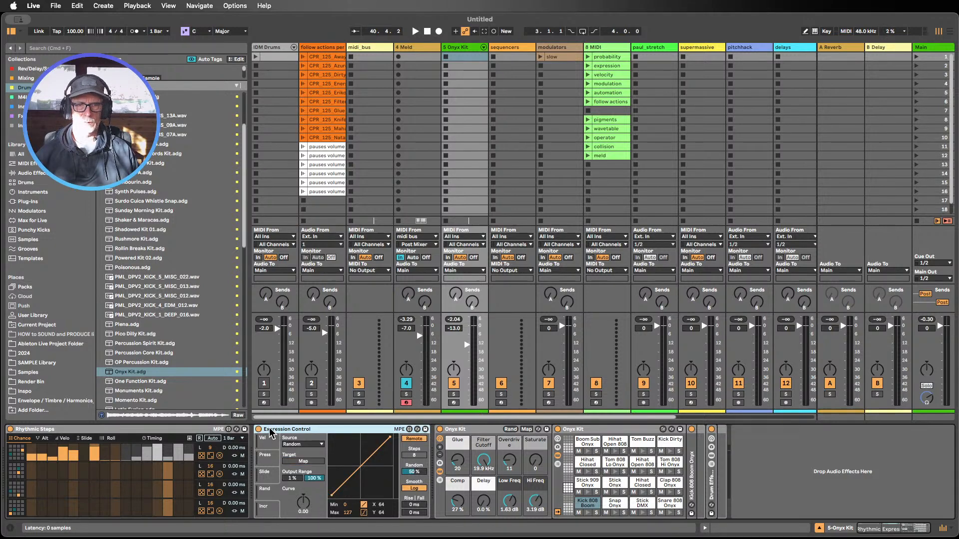
{"action": "left_click", "coordinate": [258, 429]}
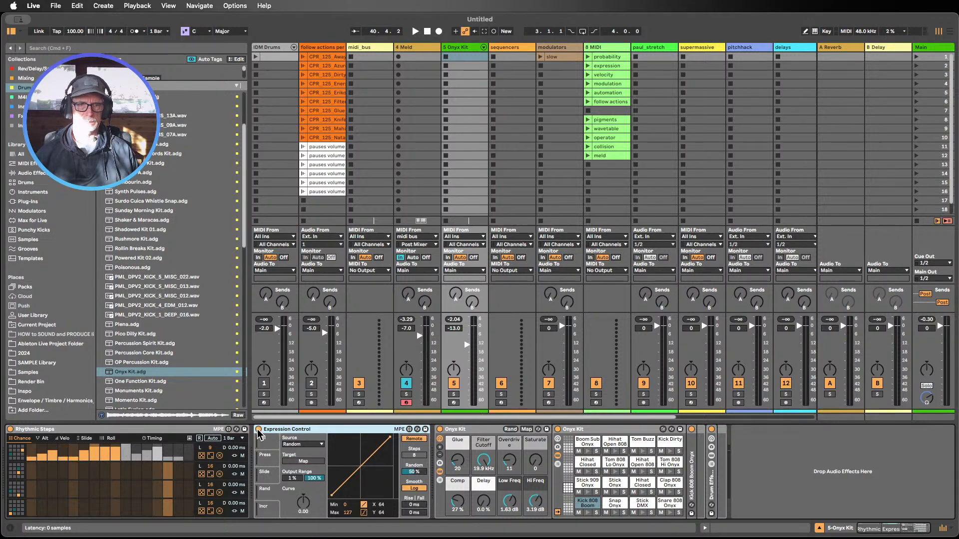
{"action": "left_click", "coordinate": [258, 429]}
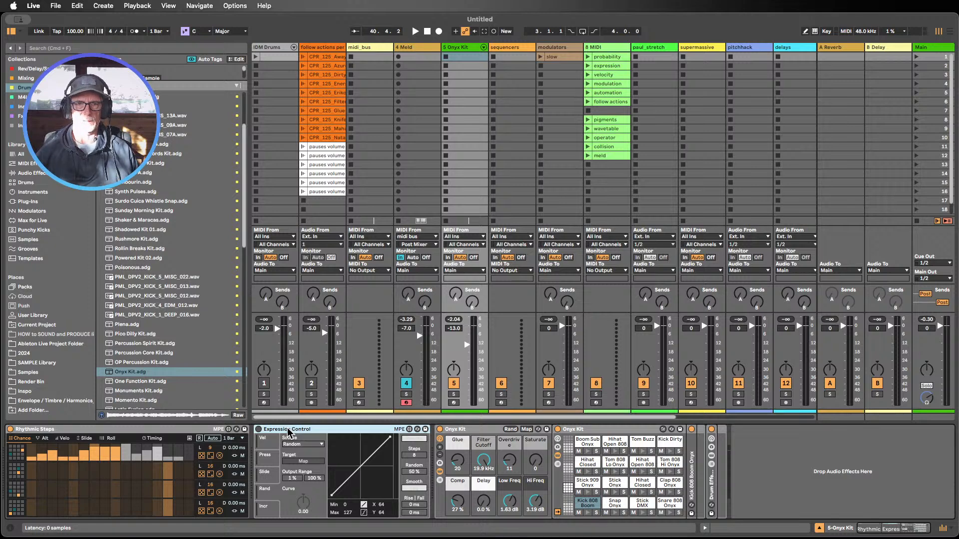
{"action": "double_click", "coordinate": [288, 430]}
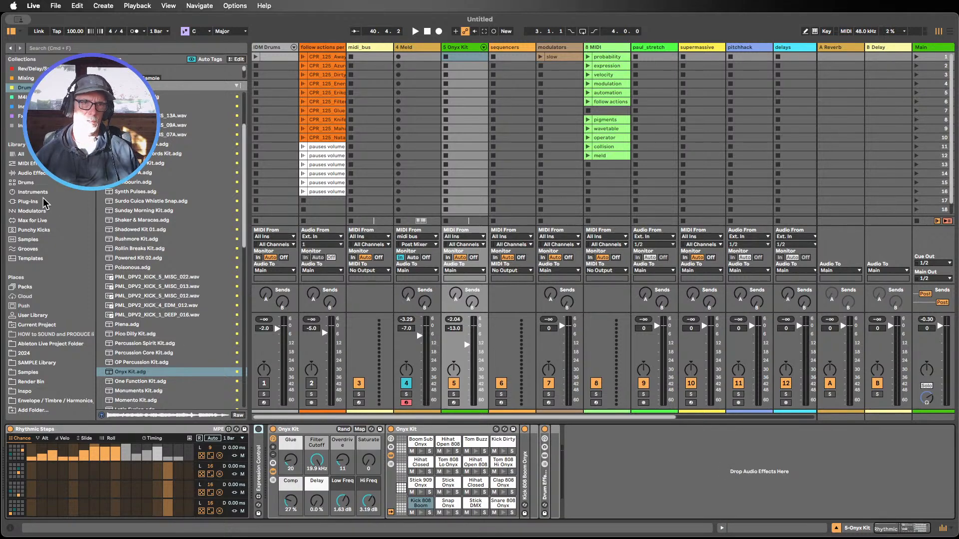
List the MIDI effects in the browser and enlarge the results area
{"action": "left_click", "coordinate": [28, 164]}
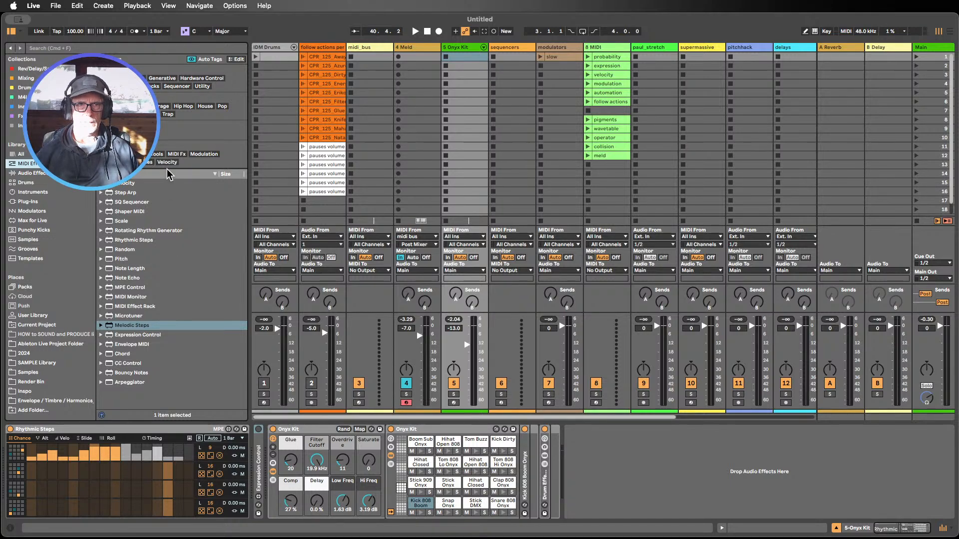
{"action": "left_click_drag", "start_coordinate": [168, 174], "coordinate": [168, 137]}
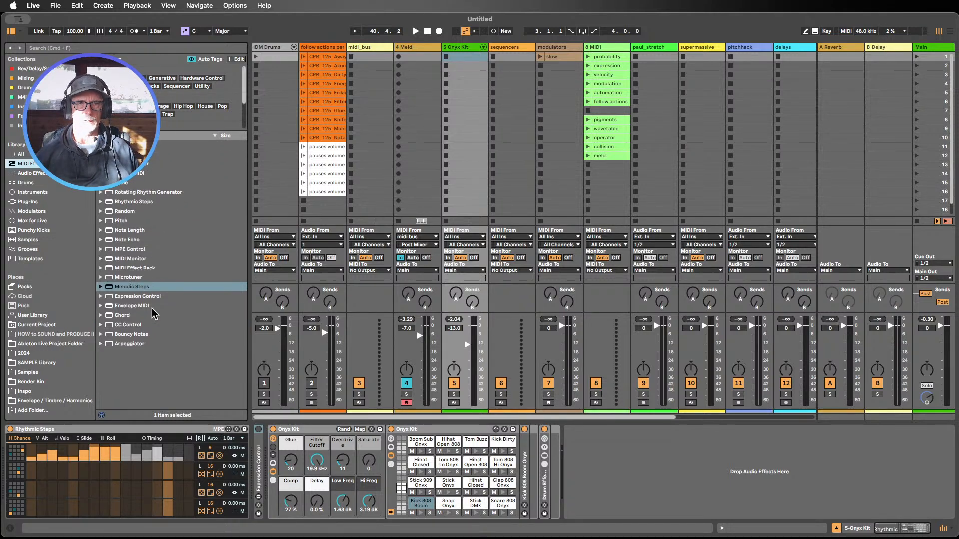
Insert a Random device after Rhythmic Steps, trying it ahead of the sequencer before placing it back after it
{"action": "left_click_drag", "start_coordinate": [120, 211], "coordinate": [261, 455]}
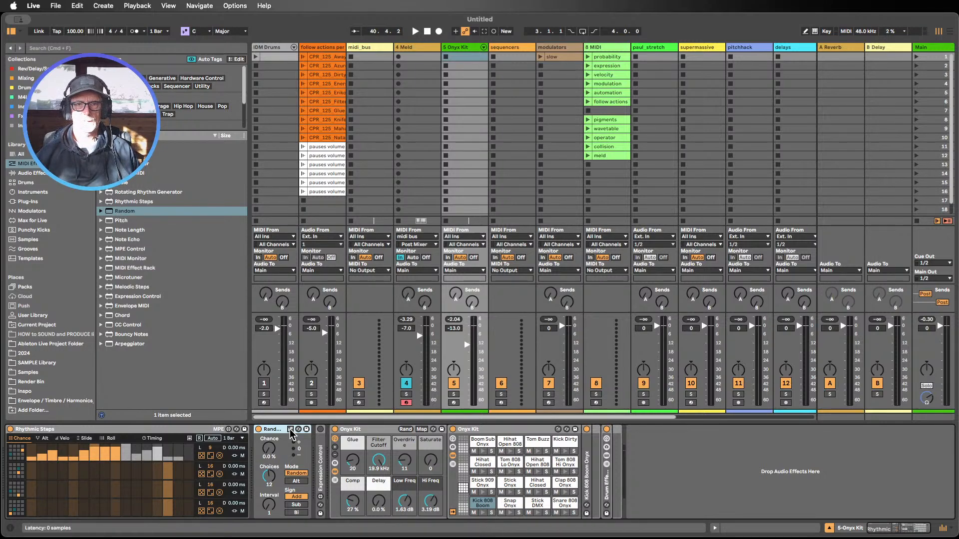
{"action": "left_click_drag", "start_coordinate": [272, 432], "coordinate": [50, 435]}
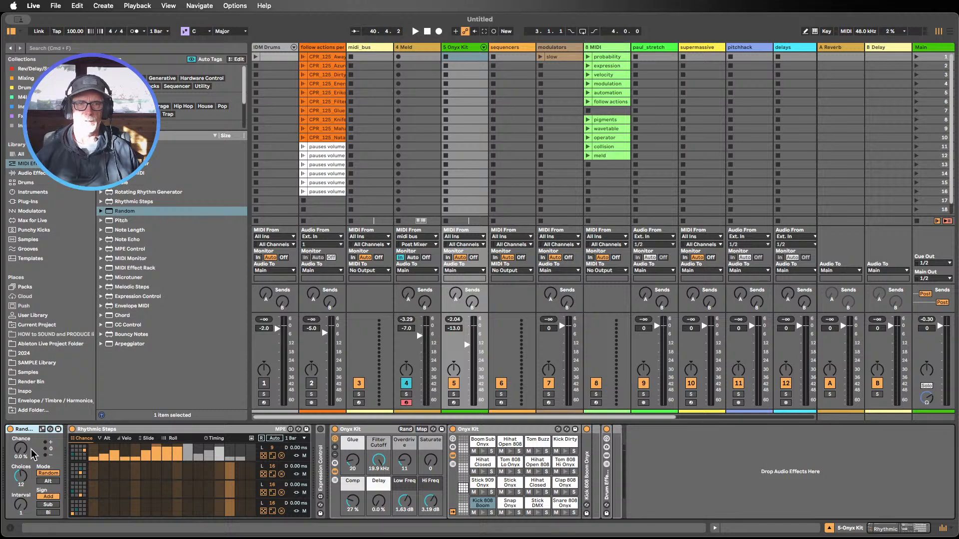
{"action": "left_click_drag", "start_coordinate": [265, 443], "coordinate": [314, 443]}
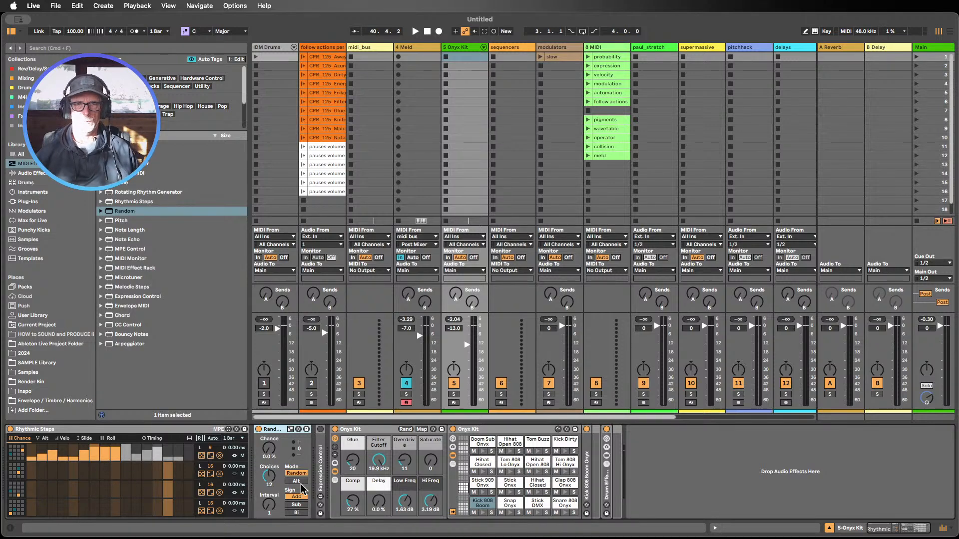
Play the pattern, raise the Random device's Chance to 82 %, and stop playback
{"action": "left_click", "coordinate": [415, 32]}
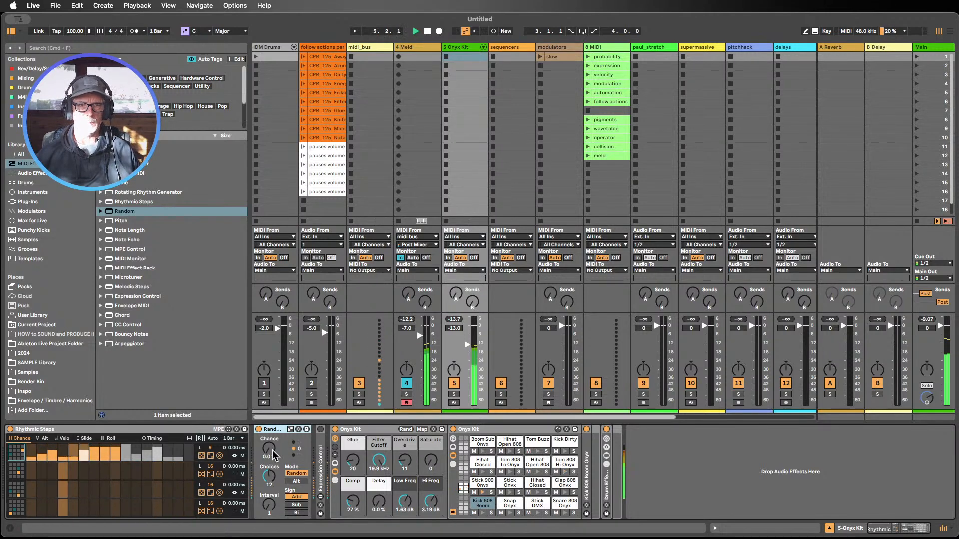
{"action": "left_click_drag", "start_coordinate": [270, 450], "coordinate": [270, 404]}
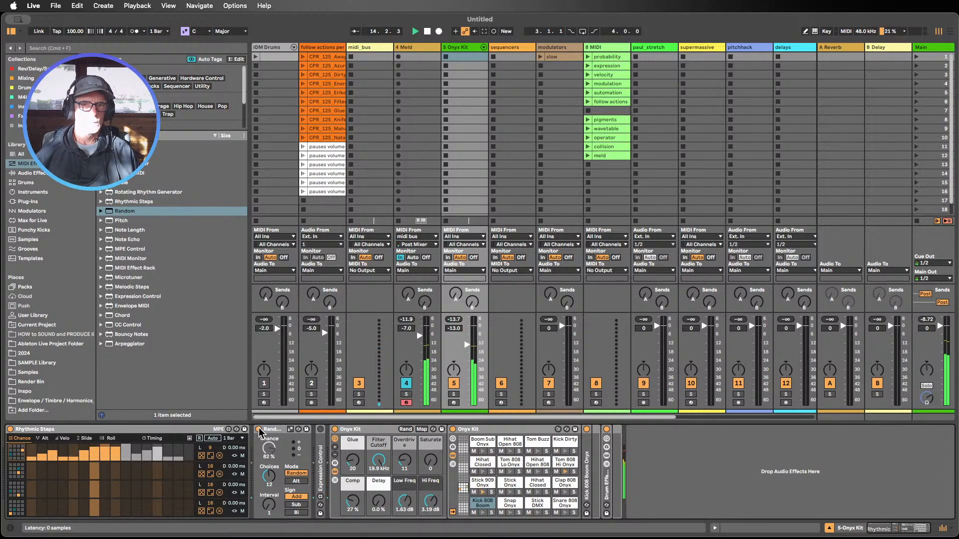
{"action": "left_click", "coordinate": [427, 32]}
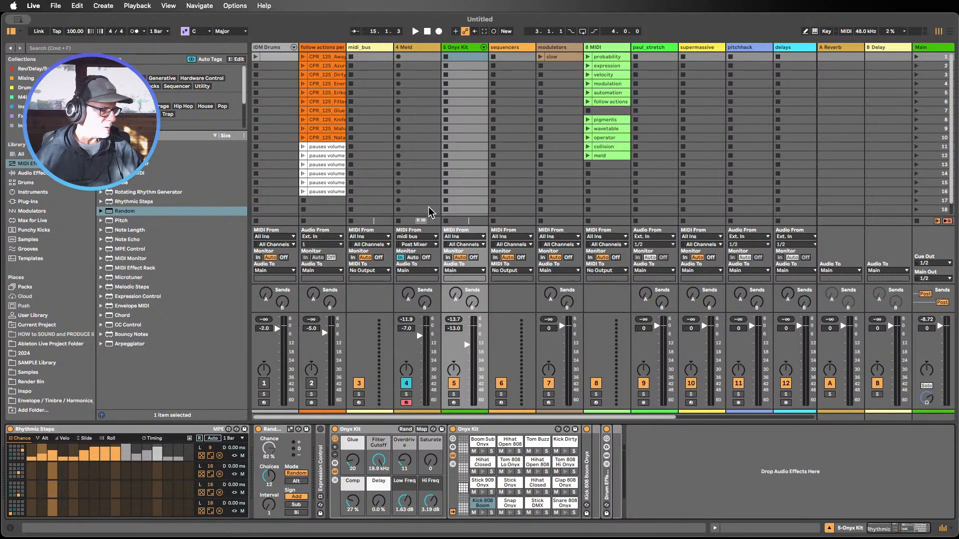
Unfold the Expression Control device and delete it together with the Random device from the Onyx Kit track
{"action": "double_click", "coordinate": [319, 448]}
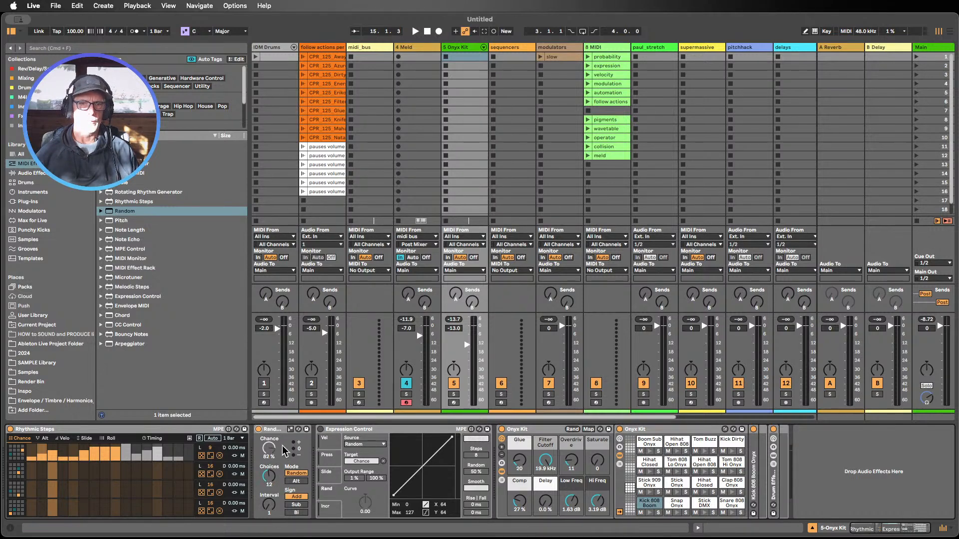
{"action": "left_click", "coordinate": [343, 433]}
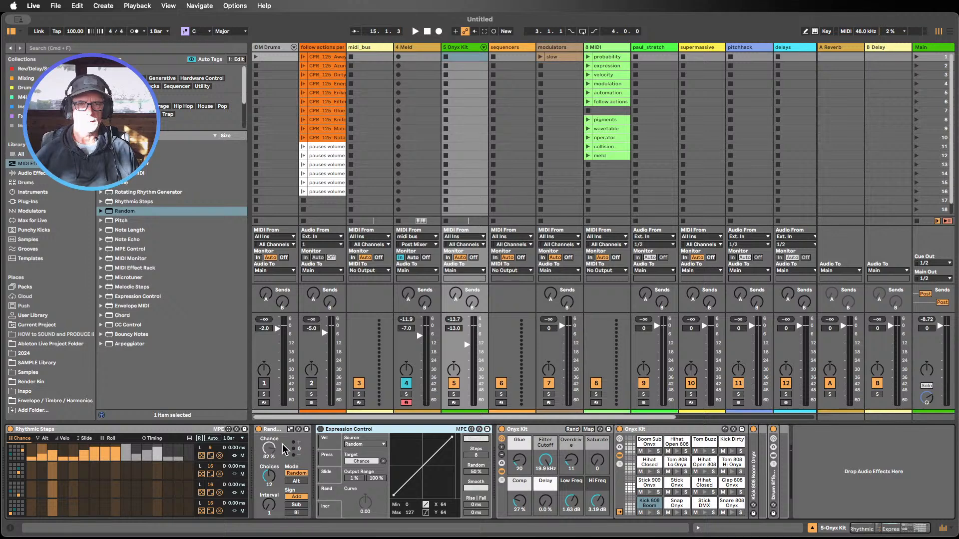
{"action": "left_click", "coordinate": [274, 431]}
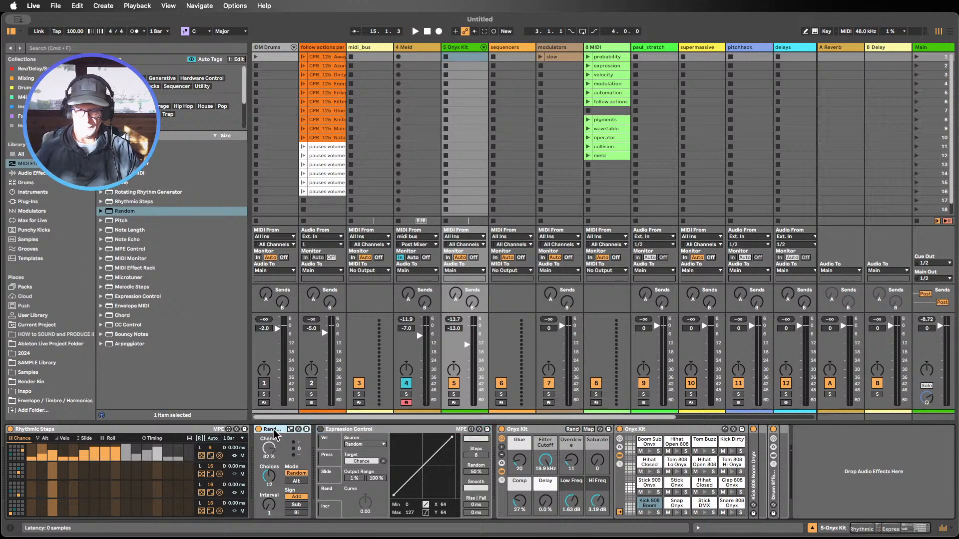
{"action": "key", "text": "Delete"}
{"action": "key", "text": "Delete"}
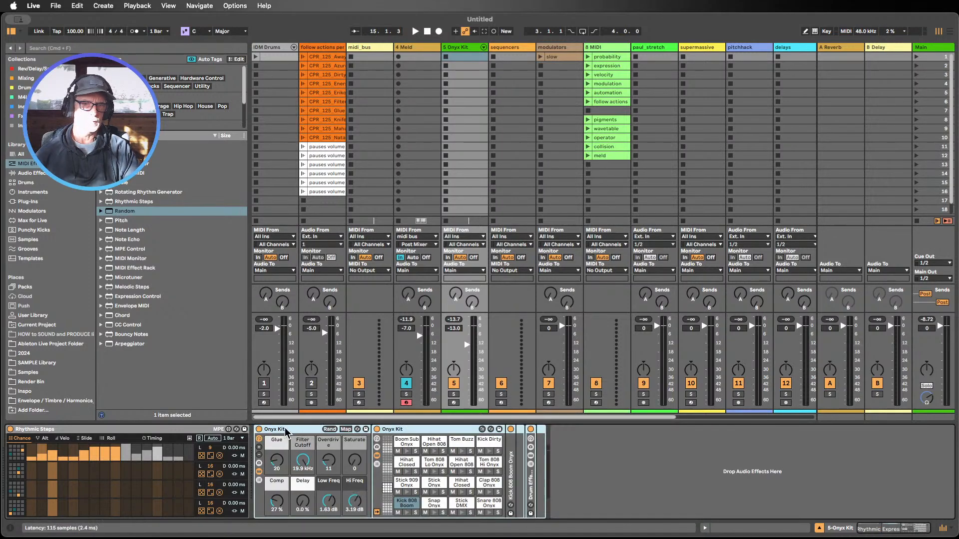
Insert a fresh Random device between Rhythmic Steps and the Onyx Kit rack
{"action": "left_click", "coordinate": [119, 214]}
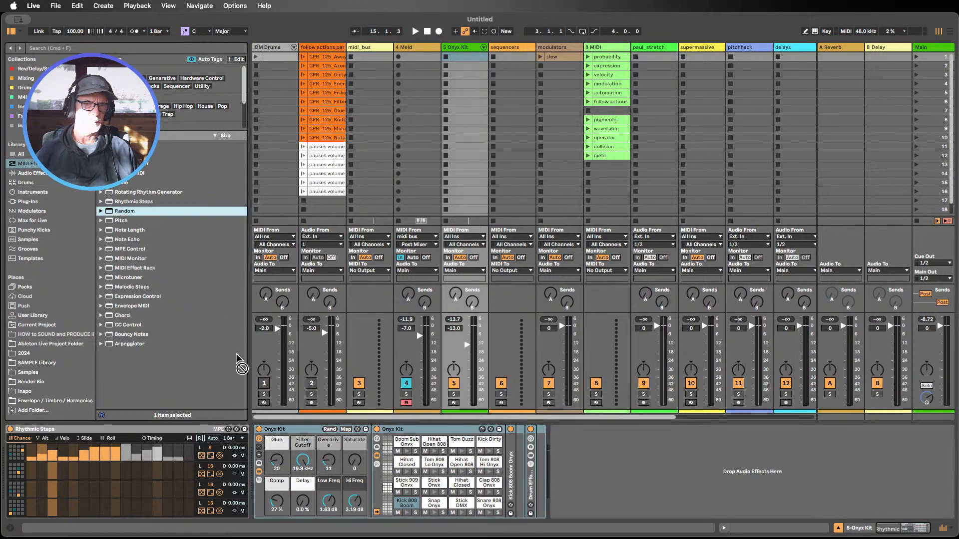
{"action": "left_click_drag", "start_coordinate": [240, 362], "coordinate": [256, 436]}
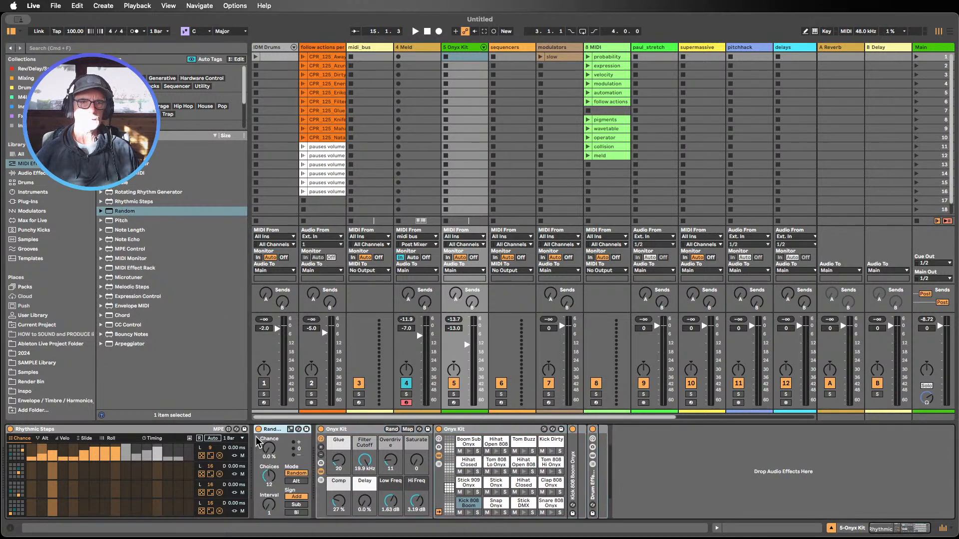
Set the Random device's Chance to 79 % while the pattern plays, and stop playback
{"action": "left_click", "coordinate": [415, 32]}
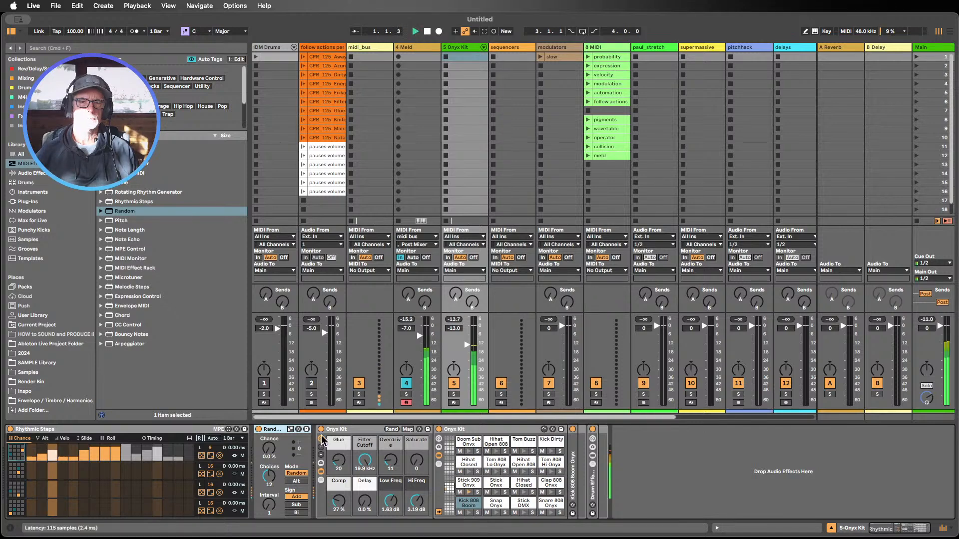
{"action": "left_click_drag", "start_coordinate": [269, 448], "coordinate": [269, 416]}
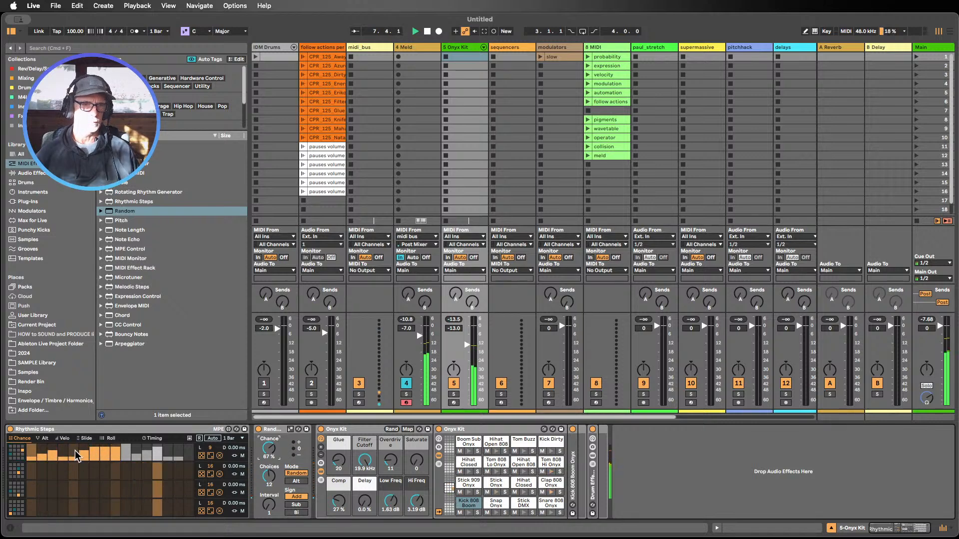
{"action": "left_click", "coordinate": [44, 438]}
{"action": "left_click", "coordinate": [21, 439]}
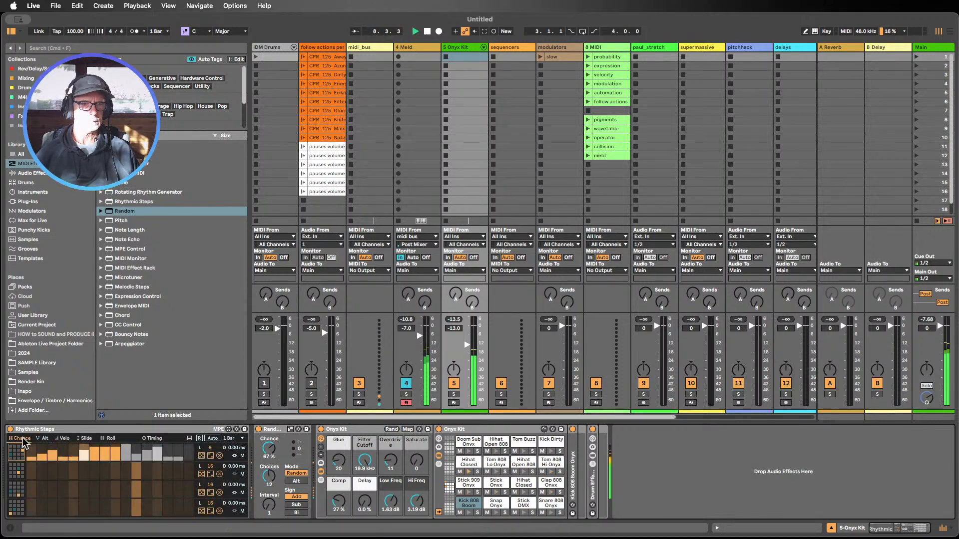
{"action": "mouse_move", "coordinate": [269, 450]}
{"action": "left_mouse_down"}
{"action": "mouse_move", "coordinate": [269, 468]}
{"action": "mouse_move", "coordinate": [268, 441]}
{"action": "left_mouse_up"}
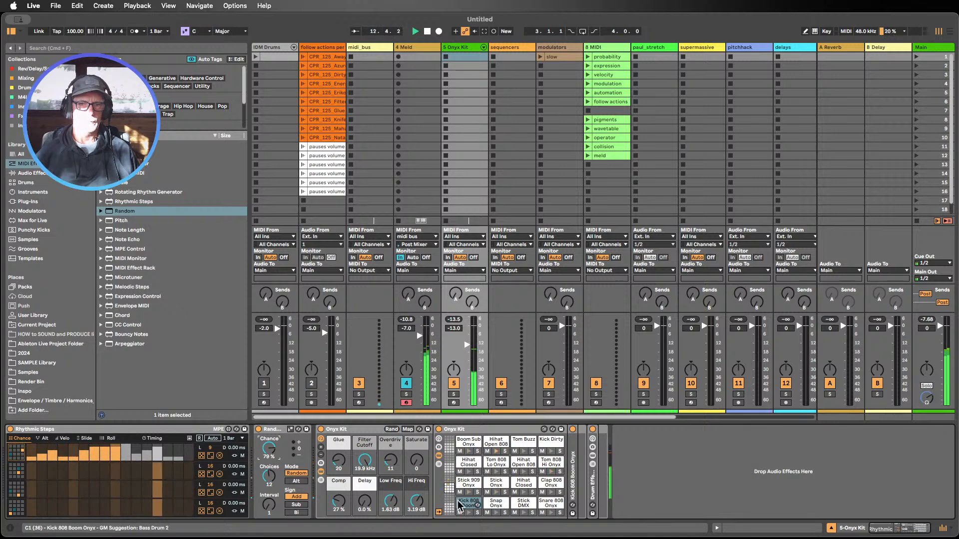
{"action": "key", "text": "space"}
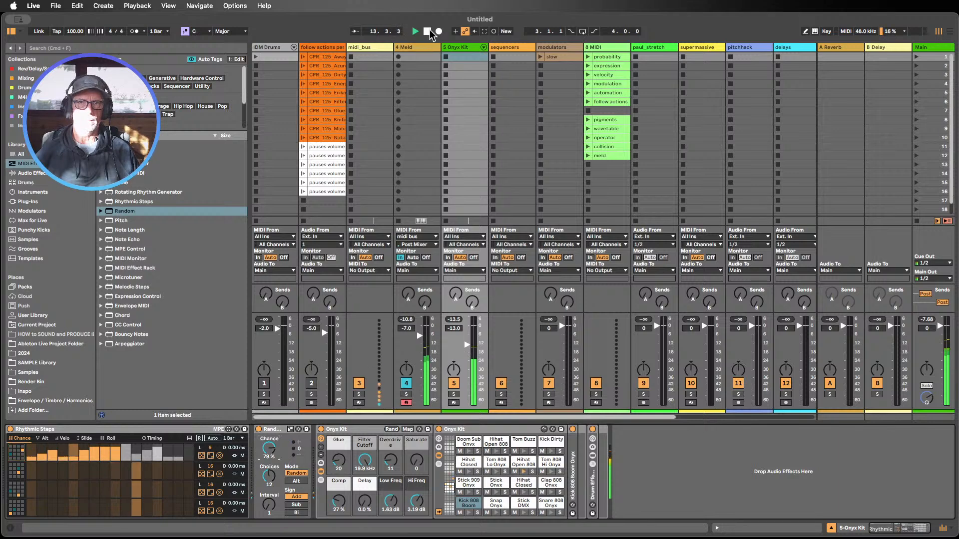
Deactivate the Meld track and switch off the Random device on the Onyx Kit track
{"action": "left_click", "coordinate": [406, 384]}
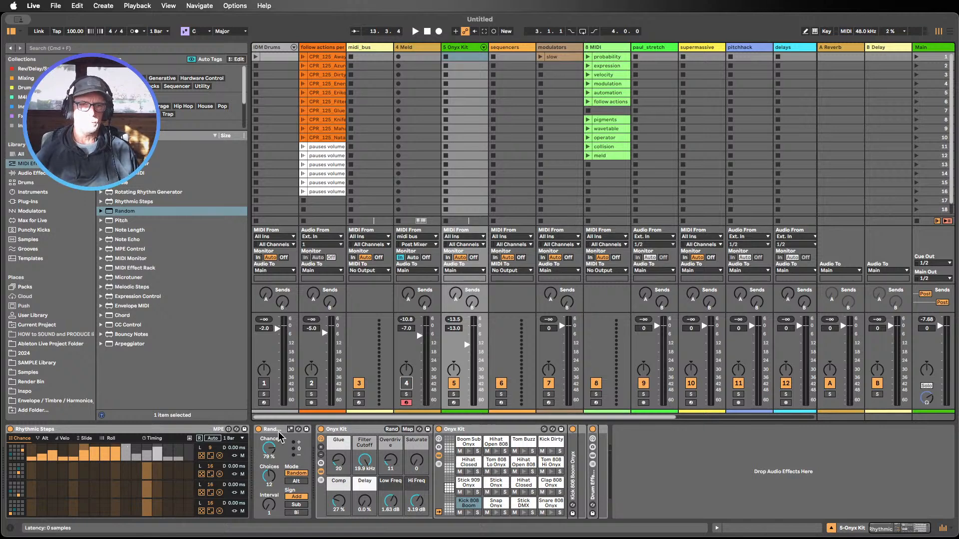
{"action": "left_click", "coordinate": [258, 429]}
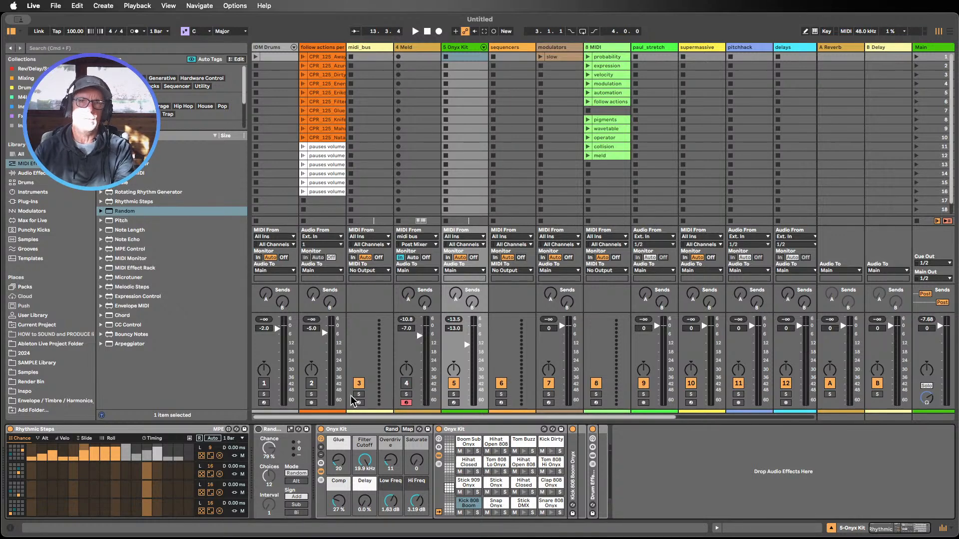
Start playback and look through the Chance and Alt patterns of Rhythmic Steps, ending on the Velo pattern
{"action": "left_click", "coordinate": [414, 31]}
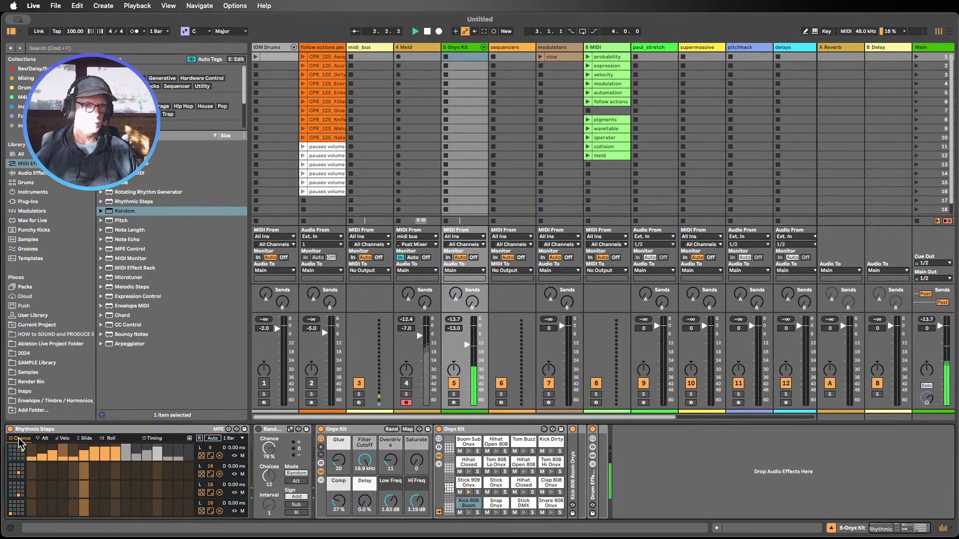
{"action": "left_click", "coordinate": [45, 439]}
{"action": "left_click", "coordinate": [22, 439]}
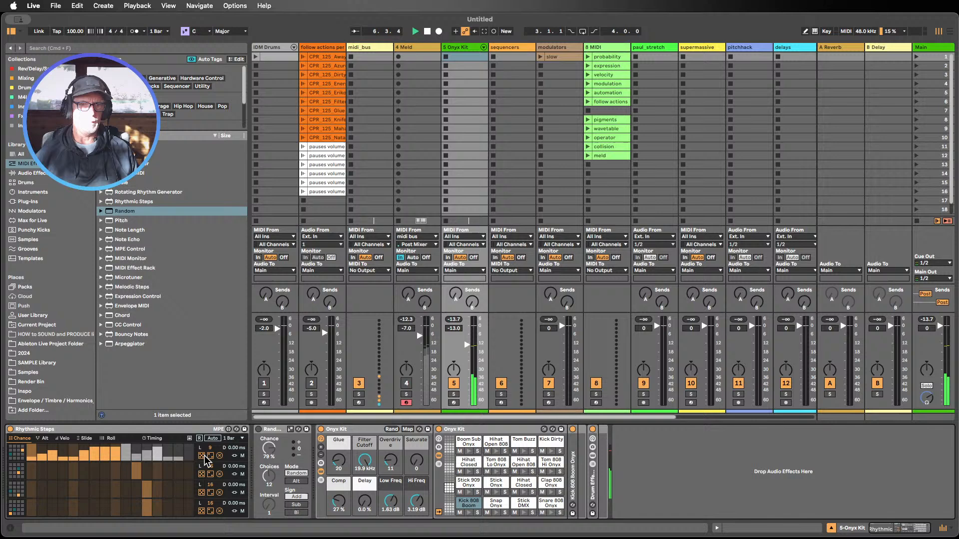
{"action": "left_click", "coordinate": [43, 438]}
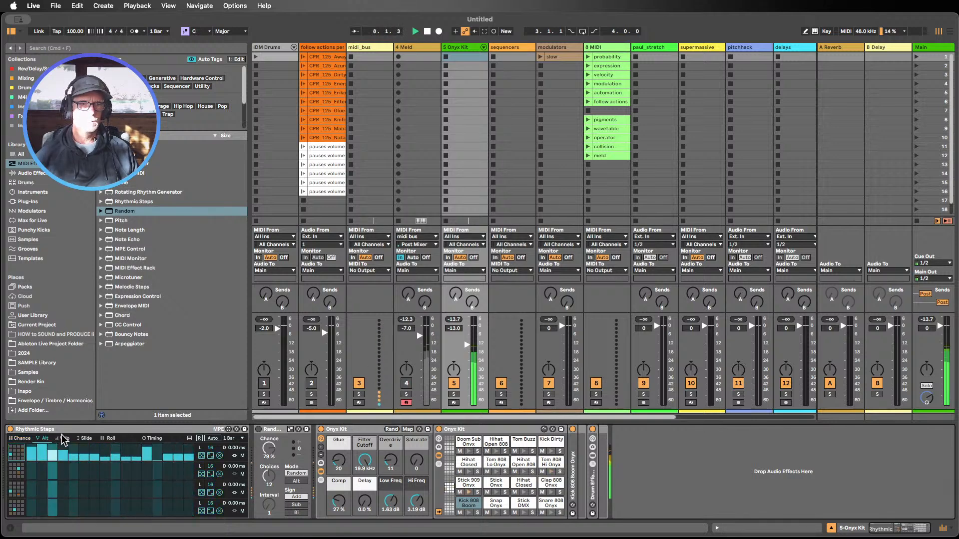
{"action": "left_click", "coordinate": [62, 438]}
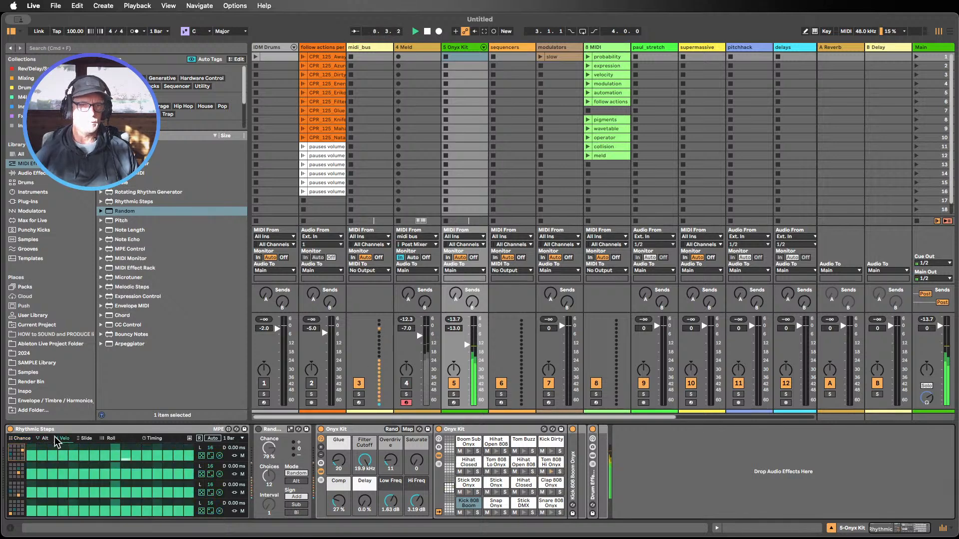
Randomise the first lane's velocity steps several times and try a length of 9 before returning it to 16 steps
{"action": "left_click", "coordinate": [202, 455]}
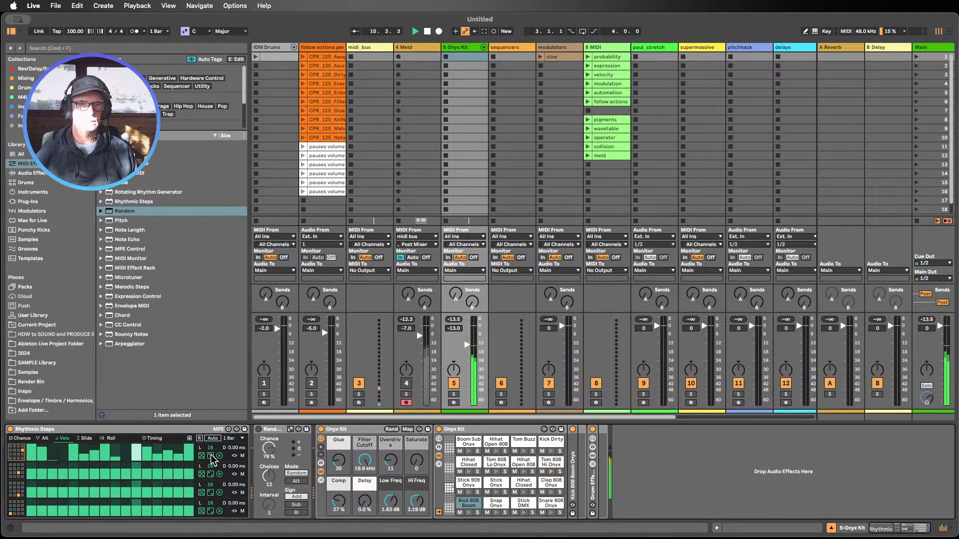
{"action": "left_click", "coordinate": [202, 456]}
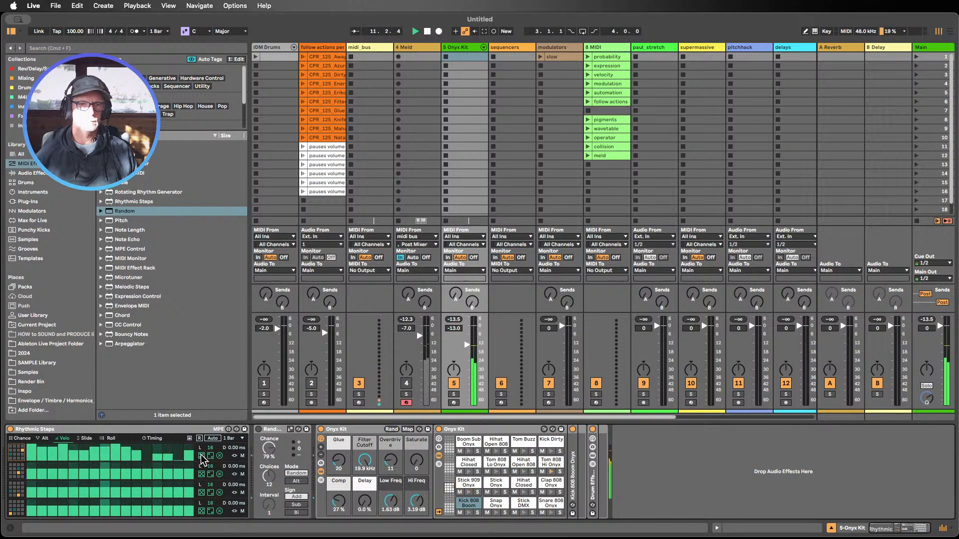
{"action": "left_click", "coordinate": [202, 456]}
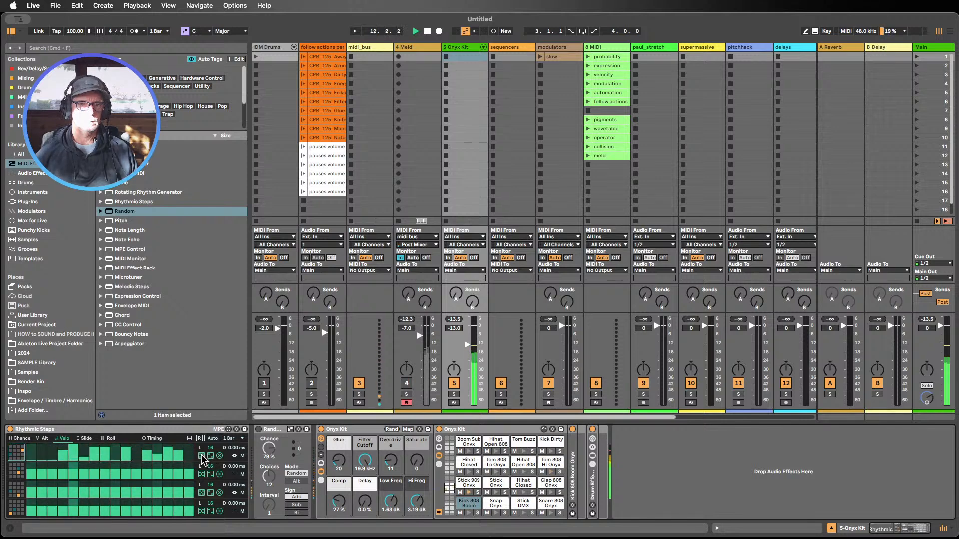
{"action": "left_click", "coordinate": [203, 456]}
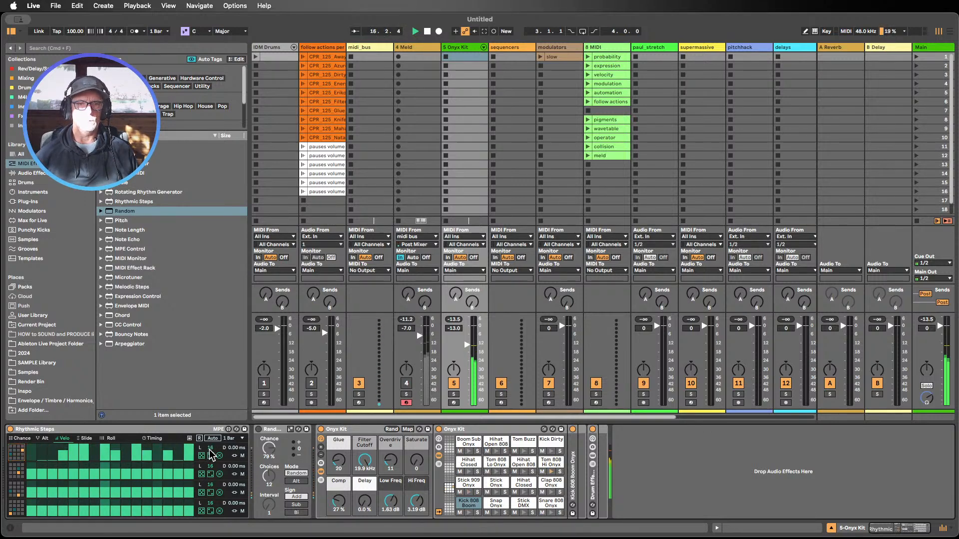
{"action": "left_click_drag", "start_coordinate": [211, 448], "coordinate": [210, 456]}
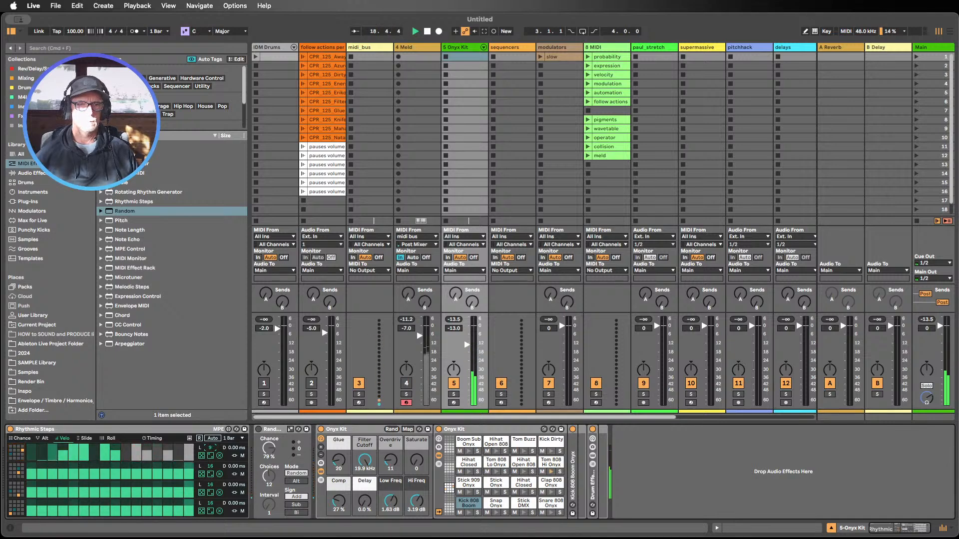
{"action": "left_click_drag", "start_coordinate": [210, 448], "coordinate": [210, 430]}
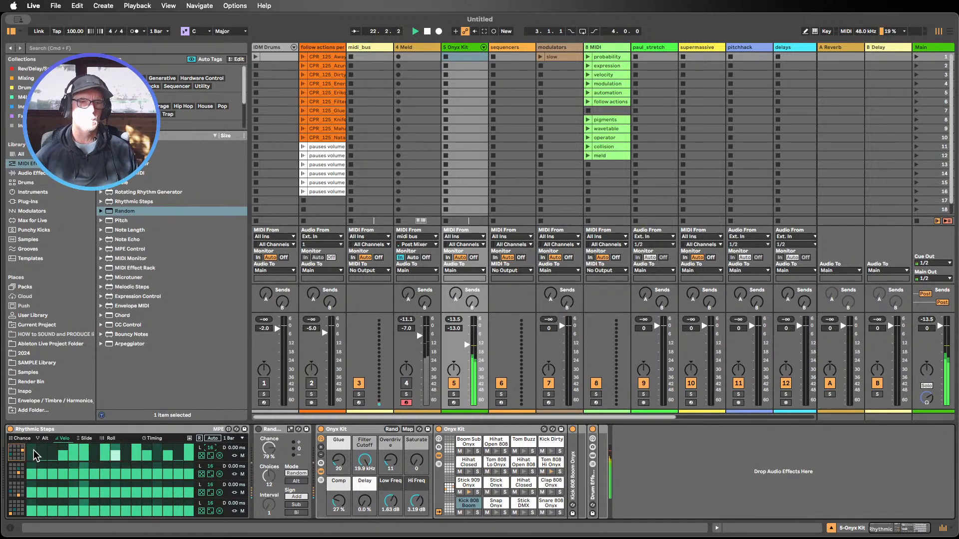
Try random Slide values on the first lane of Rhythmic Steps, and clear that lane again
{"action": "left_click", "coordinate": [19, 438]}
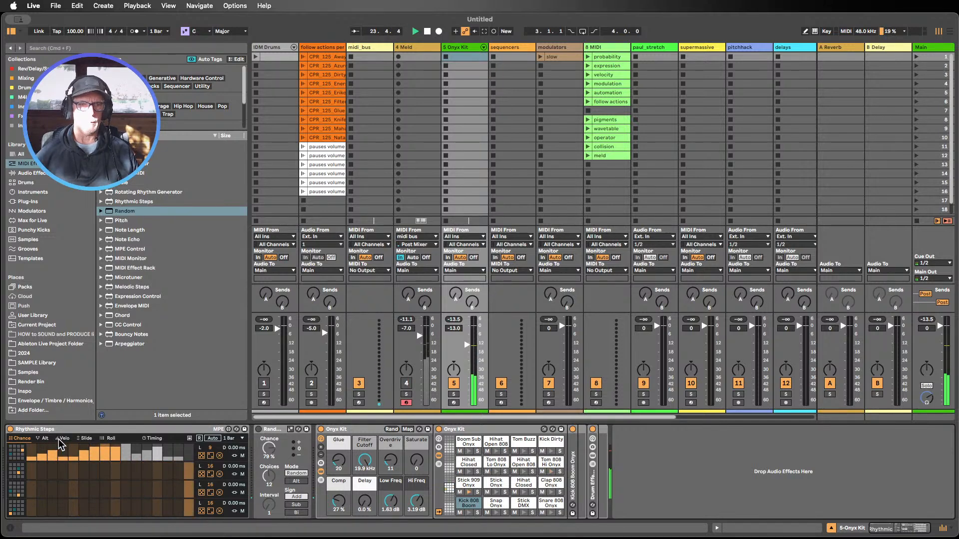
{"action": "left_click", "coordinate": [88, 439]}
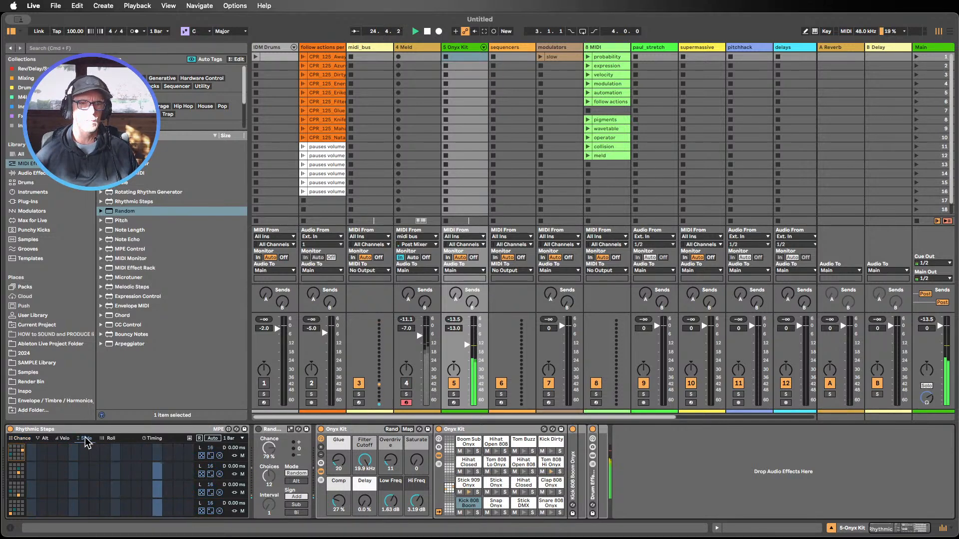
{"action": "left_click", "coordinate": [201, 455]}
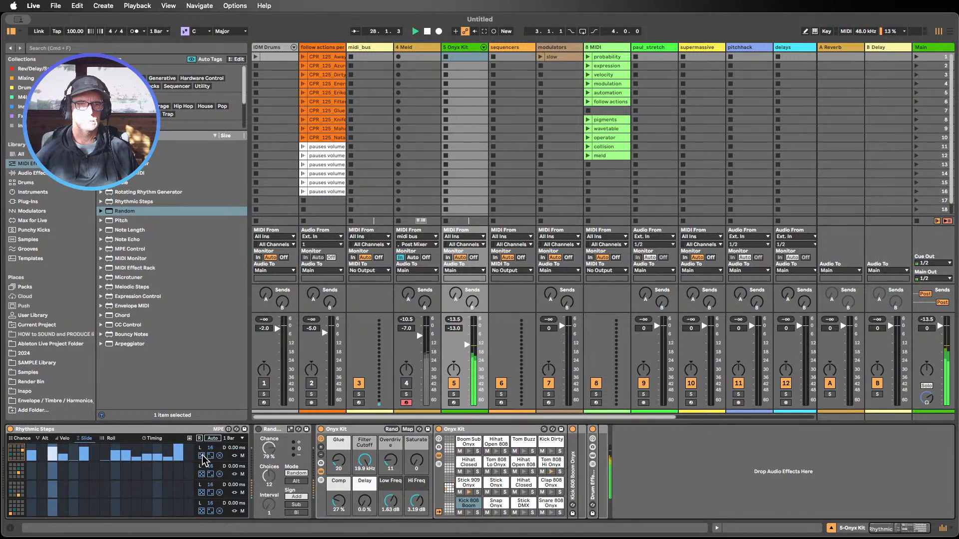
{"action": "left_click", "coordinate": [219, 456]}
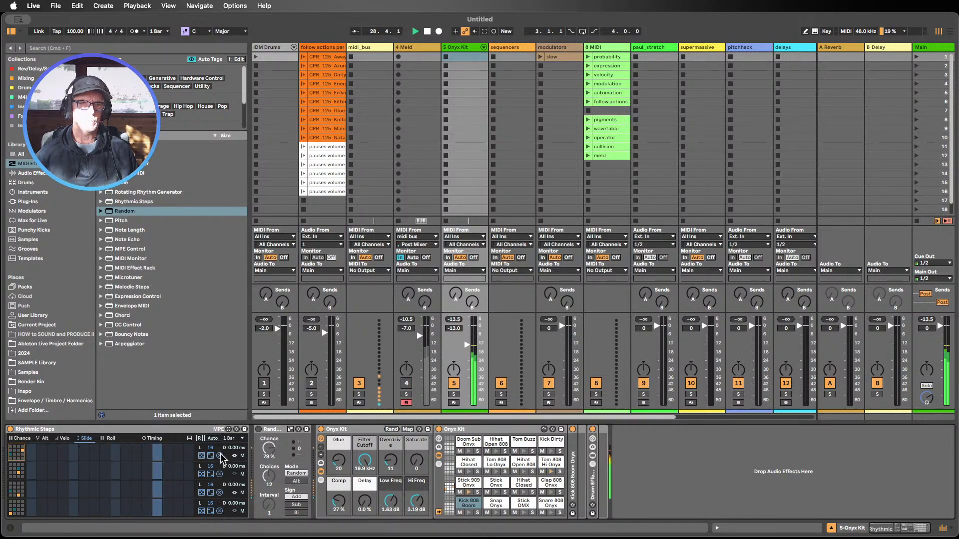
Randomise the Roll steps of the first Rhythmic Steps lane and set the roll rate to 1/16
{"action": "left_click", "coordinate": [111, 438]}
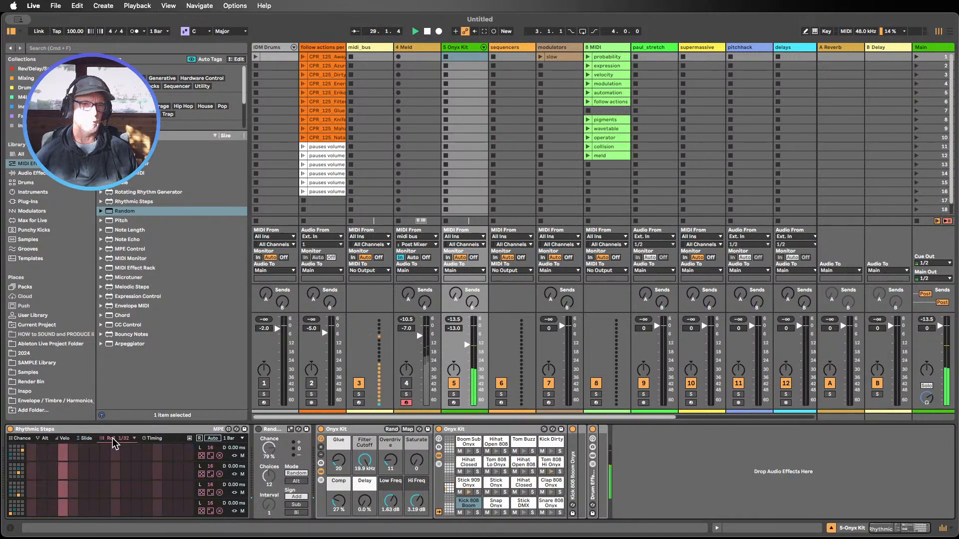
{"action": "left_click", "coordinate": [211, 456]}
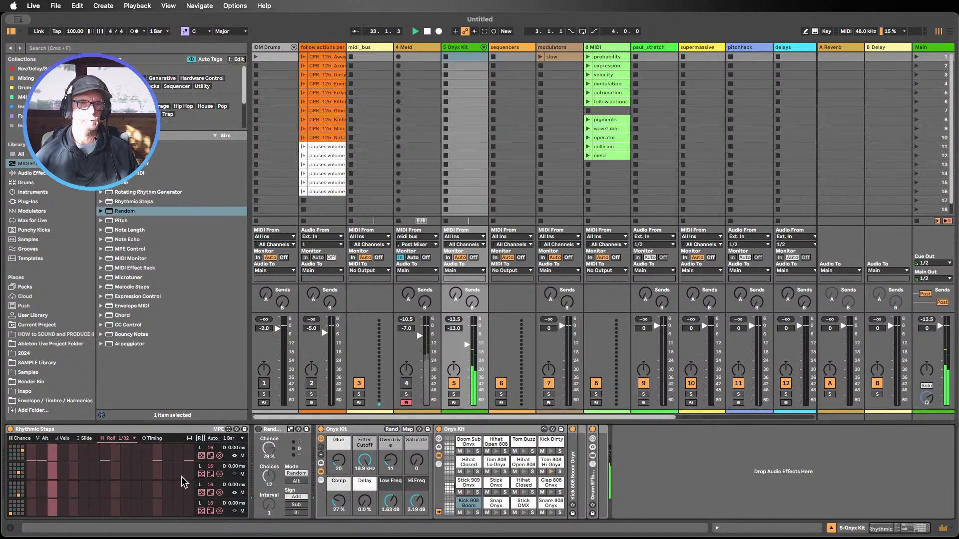
{"action": "left_click", "coordinate": [202, 456]}
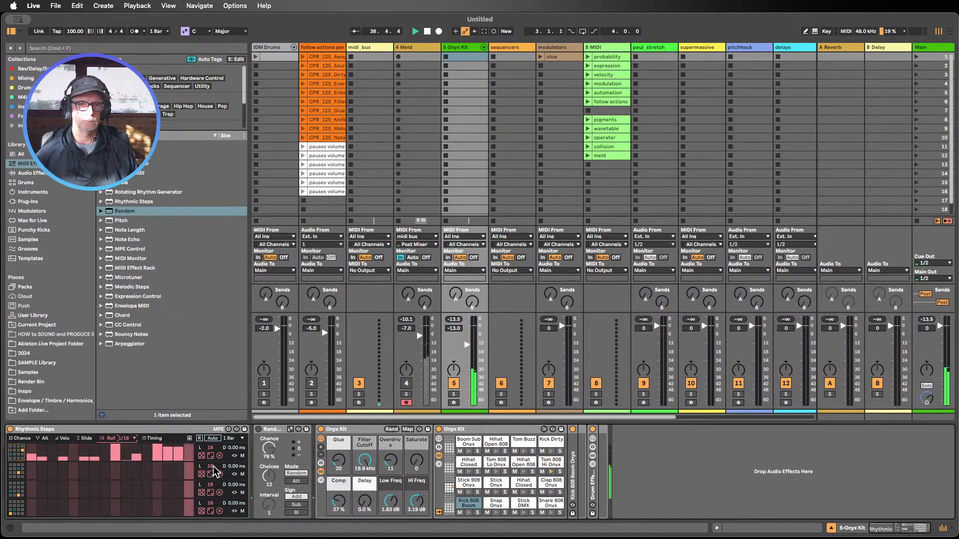
Randomise the first lane's Slide steps and redraw them so that all 16 steps carry a value
{"action": "left_click", "coordinate": [85, 439]}
{"action": "left_click", "coordinate": [202, 457]}
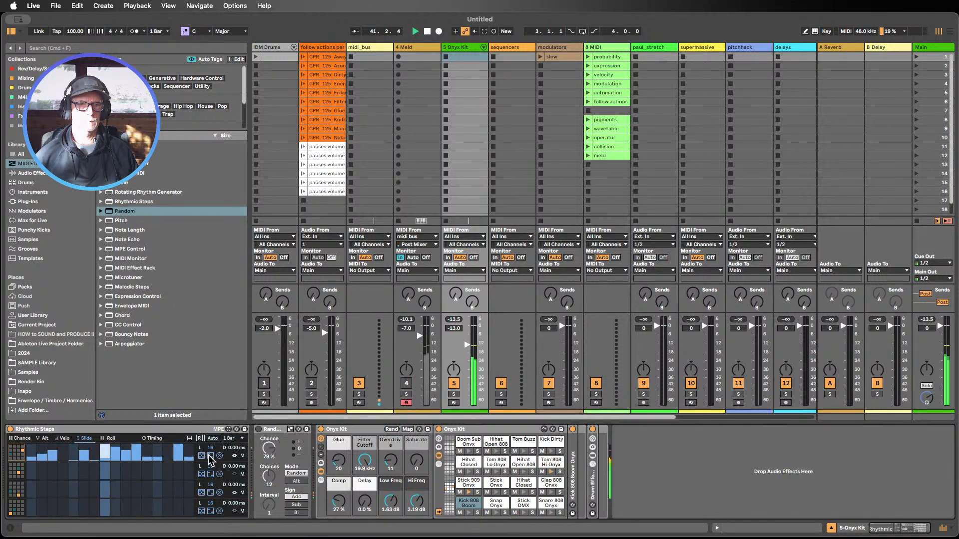
{"action": "mouse_move", "coordinate": [190, 462]}
{"action": "left_mouse_down"}
{"action": "mouse_move", "coordinate": [128, 449]}
{"action": "mouse_move", "coordinate": [57, 457]}
{"action": "mouse_move", "coordinate": [194, 455]}
{"action": "mouse_move", "coordinate": [173, 461]}
{"action": "mouse_move", "coordinate": [66, 452]}
{"action": "mouse_move", "coordinate": [183, 453]}
{"action": "left_mouse_up"}
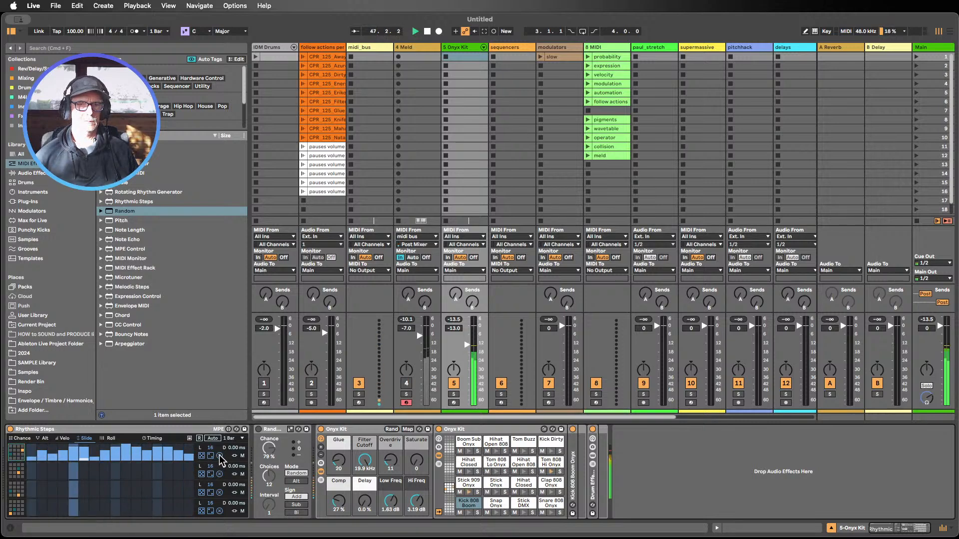
Switch the Random device on the Onyx Kit track back on and set its Chance to 32 %
{"action": "left_click", "coordinate": [259, 430]}
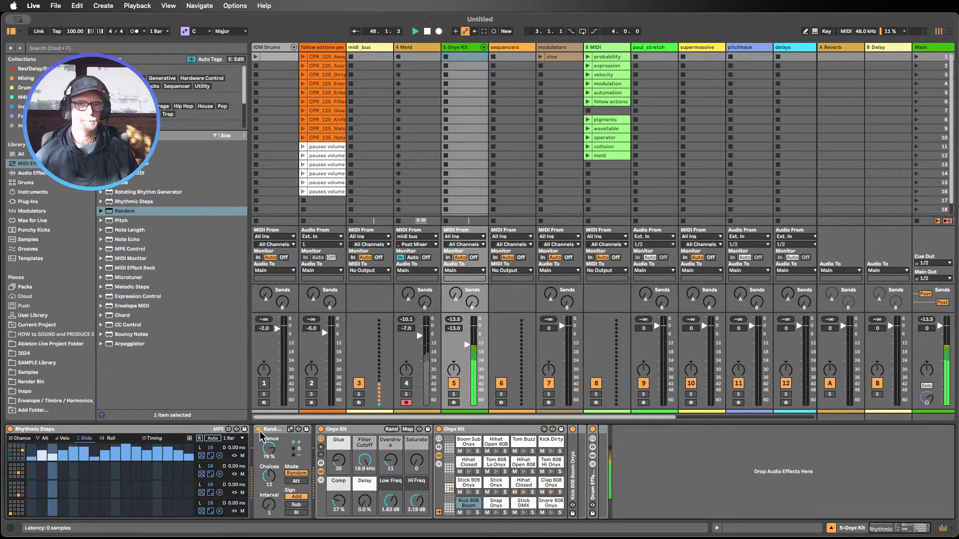
{"action": "left_click_drag", "start_coordinate": [268, 448], "coordinate": [268, 486]}
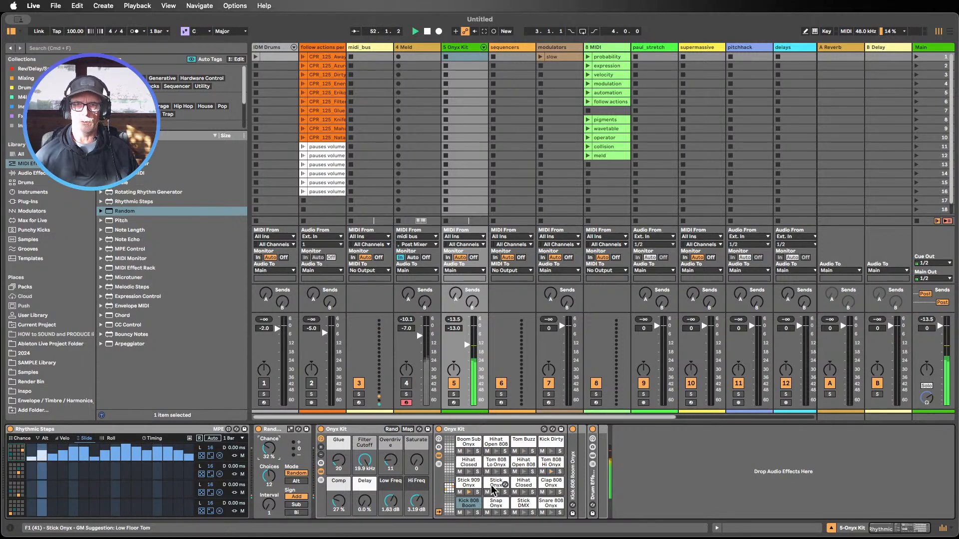
Mute the Kick 808 Boom, Kick Dirty and Boom Sub Onyx pads and set the Random device's Chance to 21 %
{"action": "left_click", "coordinate": [459, 513]}
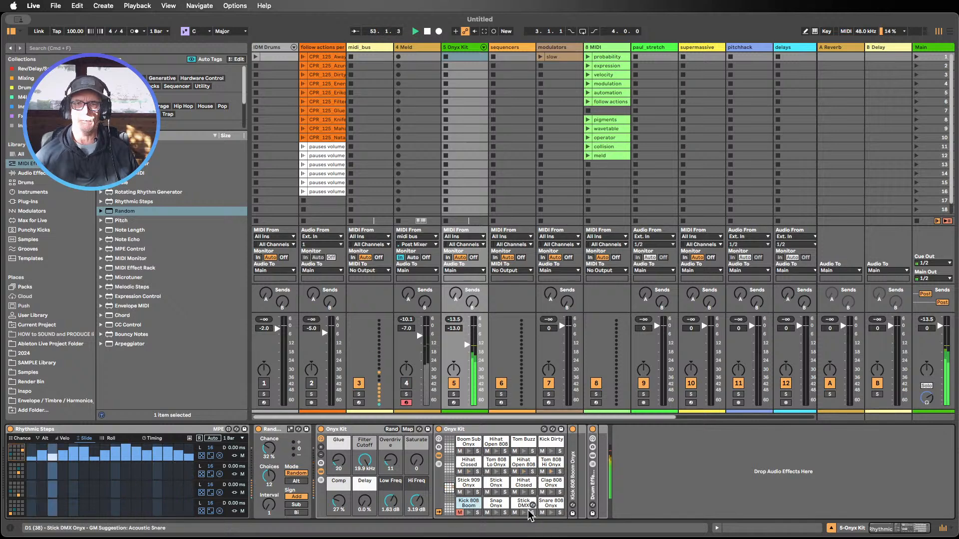
{"action": "left_click", "coordinate": [542, 451]}
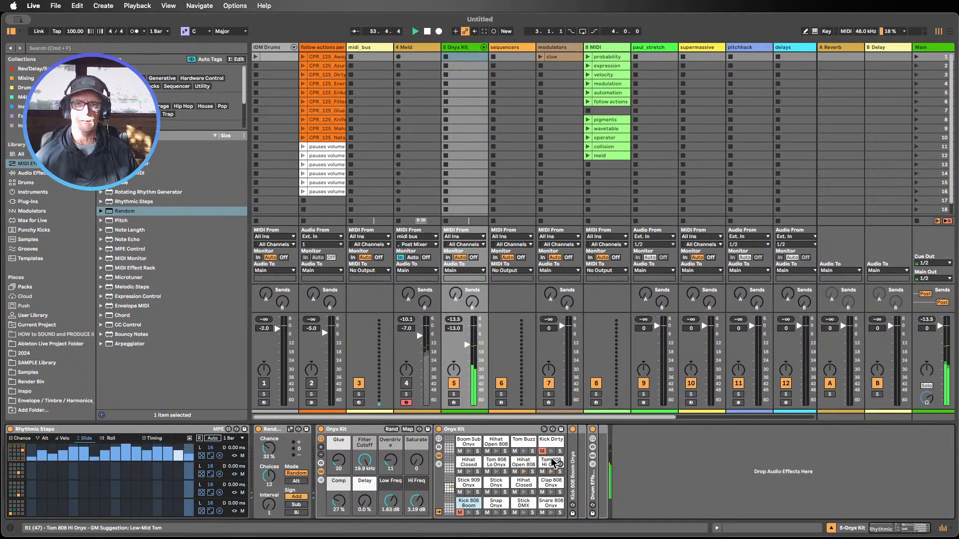
{"action": "left_click", "coordinate": [460, 452]}
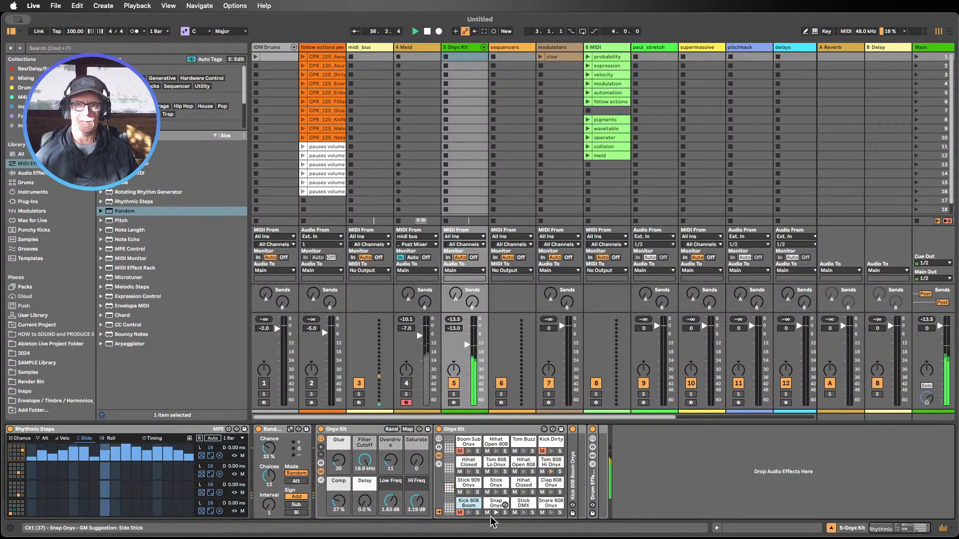
{"action": "left_click_drag", "start_coordinate": [268, 455], "coordinate": [268, 467]}
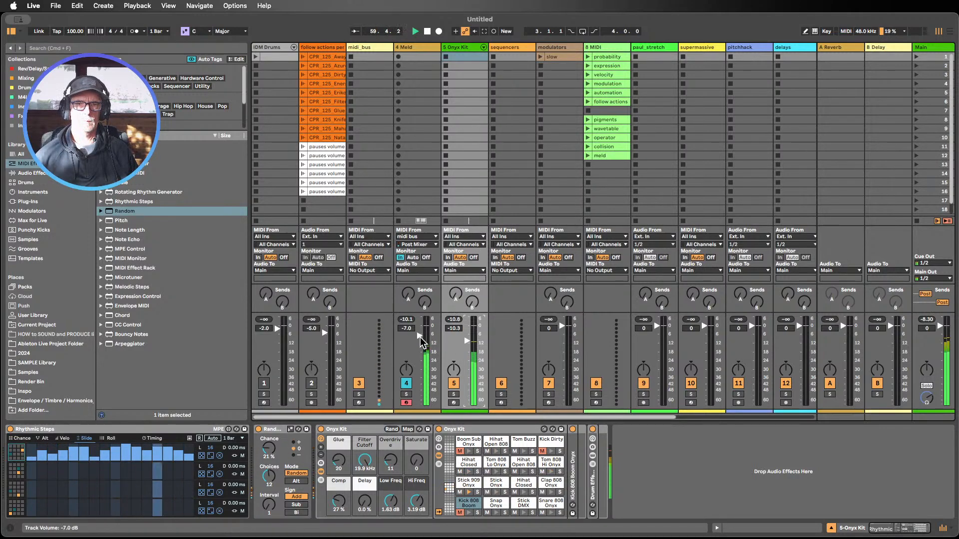
Set the Meld track to -8.2 dB and Onyx Kit to -13.0 dB, and try the kit's Filter Cutoff, leaving it at 19.9 kHz
{"action": "left_click_drag", "start_coordinate": [420, 336], "coordinate": [467, 345]}
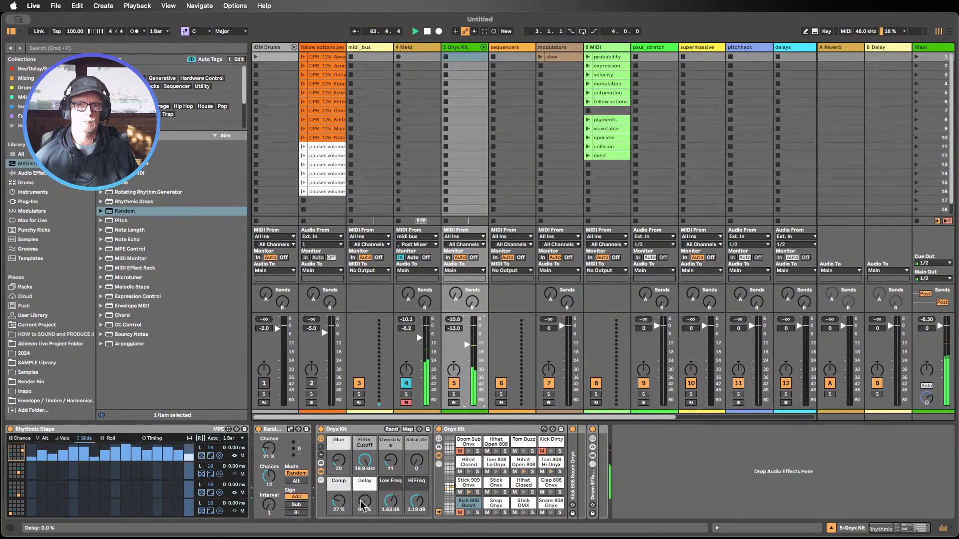
{"action": "mouse_move", "coordinate": [364, 461]}
{"action": "left_mouse_down"}
{"action": "mouse_move", "coordinate": [365, 494]}
{"action": "mouse_move", "coordinate": [364, 460]}
{"action": "left_mouse_up"}
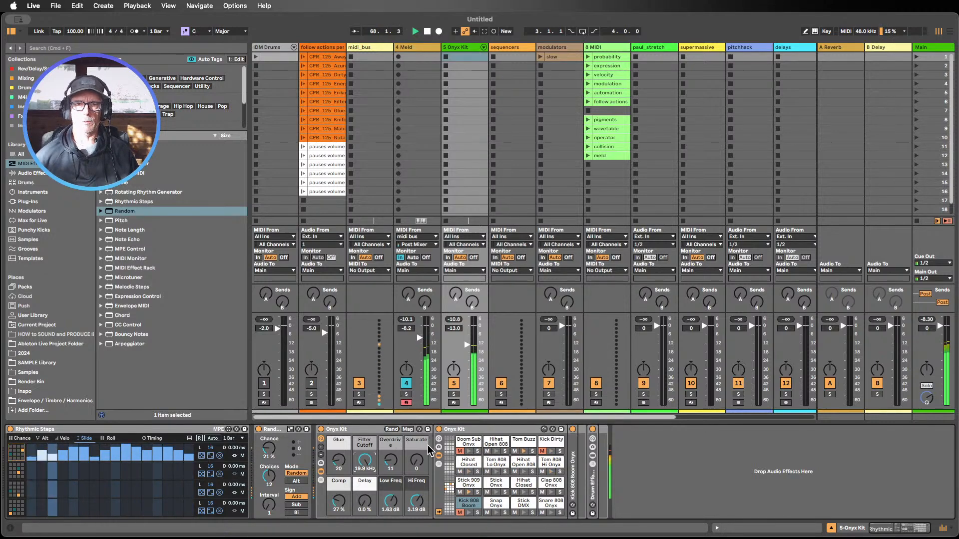
Open hot-swapping for the Onyx Kit rack, search for kits similar to Onyx Kit.adg and look through the list
{"action": "left_click", "coordinate": [420, 430]}
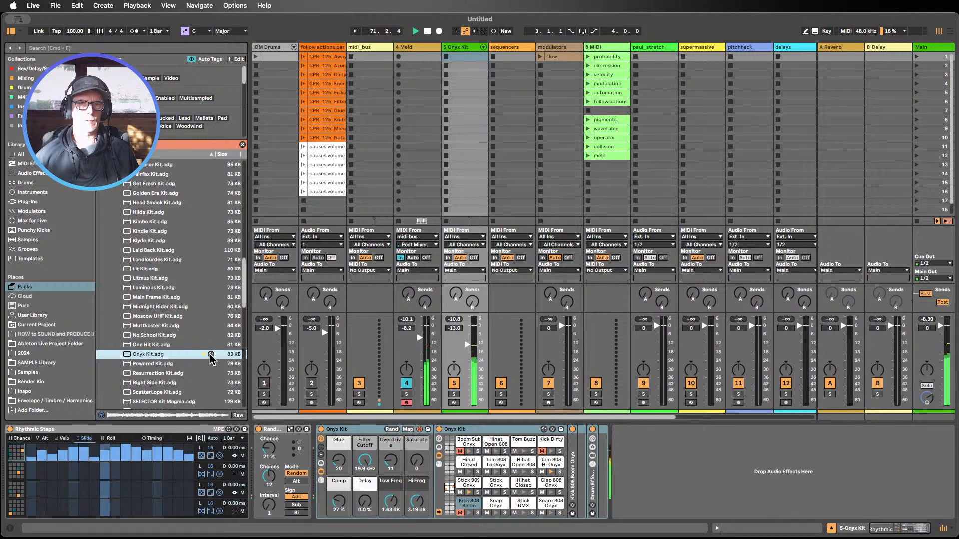
{"action": "left_click", "coordinate": [211, 355]}
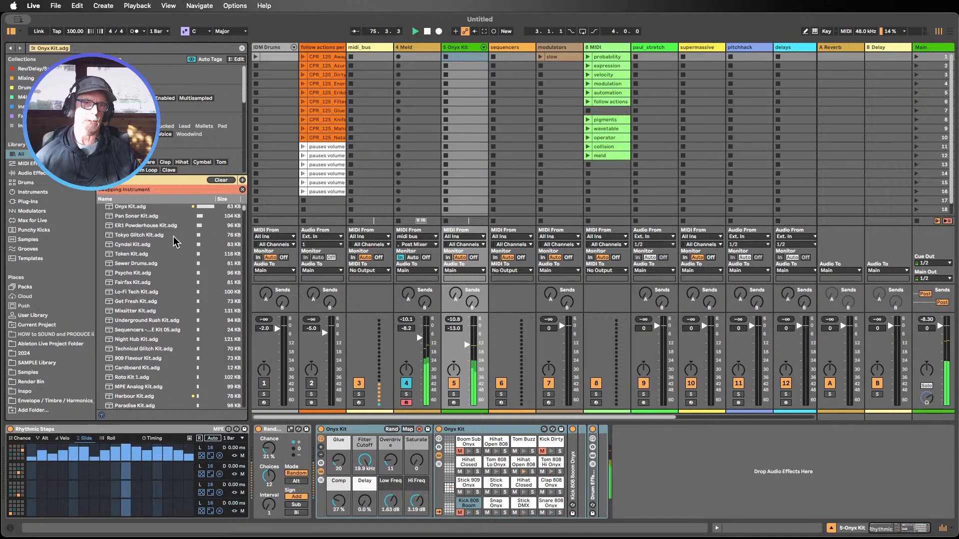
{"action": "scroll", "coordinate": [173, 237], "scroll_direction": "down", "scroll_amount": 10}
{"action": "scroll", "coordinate": [180, 247], "scroll_direction": "up", "scroll_amount": 10}
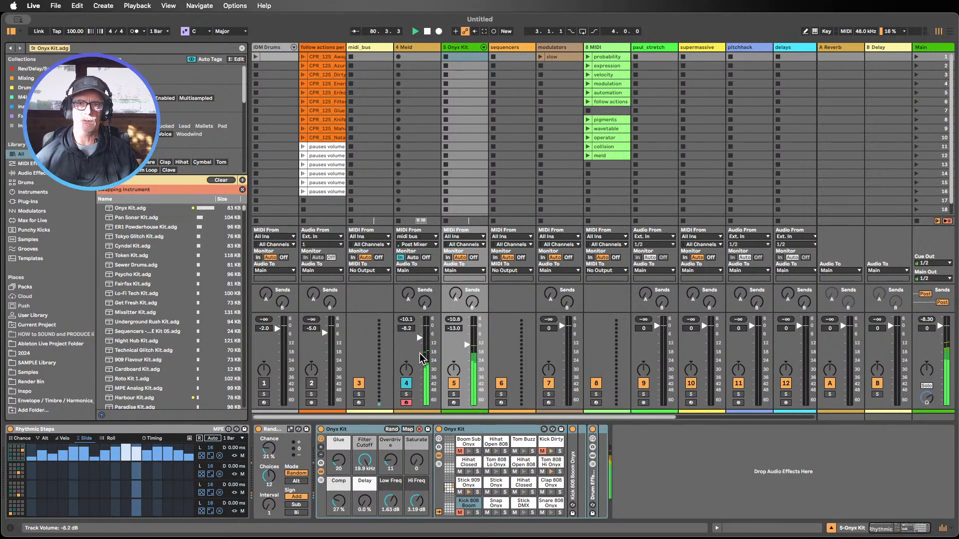
Solo the Meld track briefly, unsolo it, and fold away Meld's expanded modulation matrix
{"action": "left_click", "coordinate": [407, 394]}
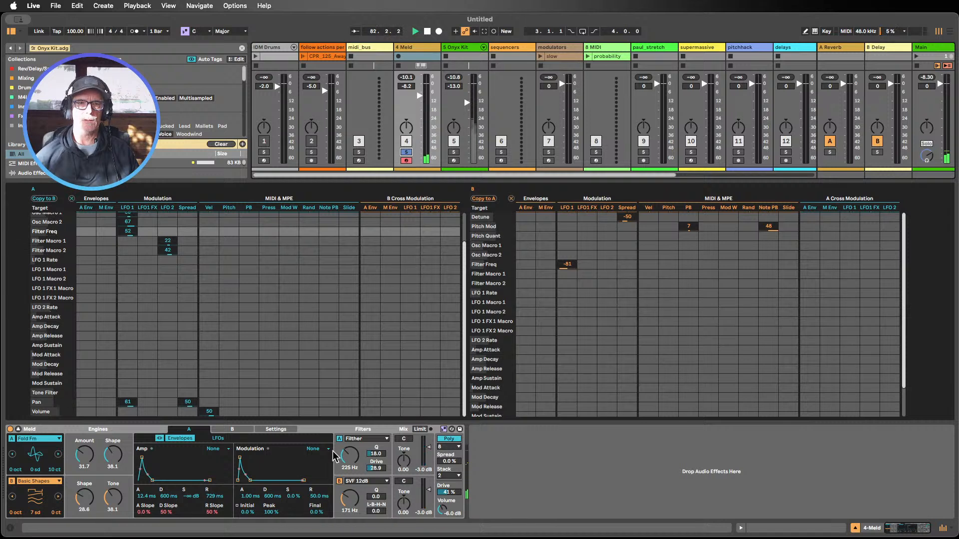
{"action": "left_click", "coordinate": [405, 152]}
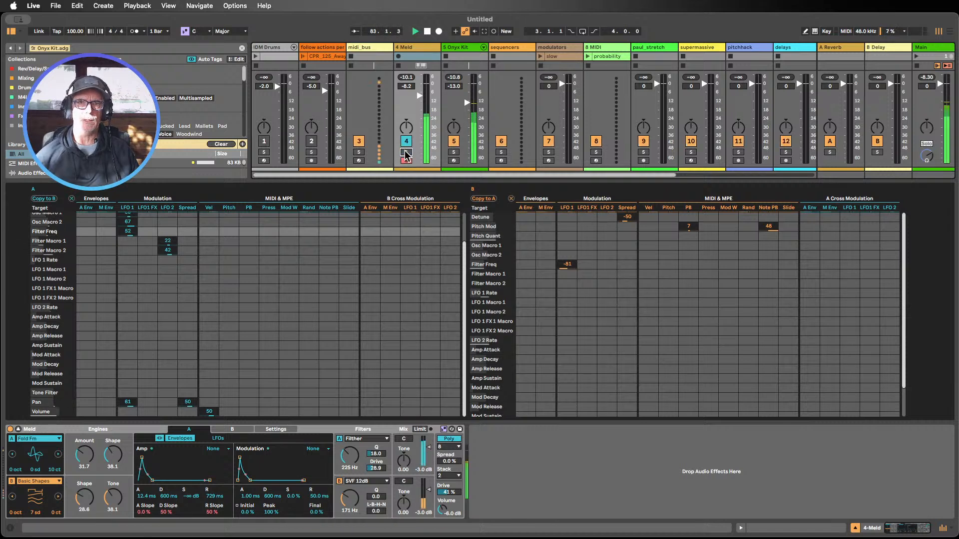
{"action": "left_click", "coordinate": [18, 430]}
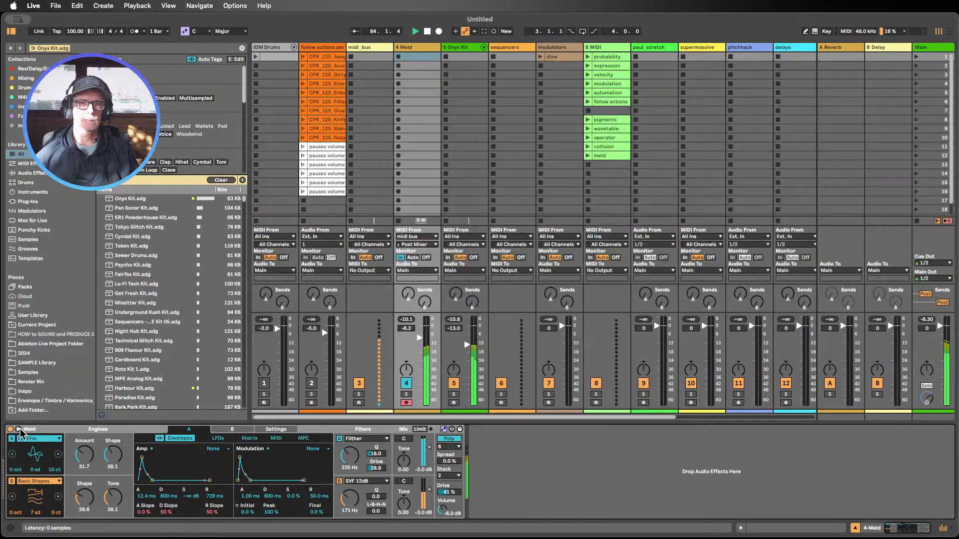
With the device view hidden, lower the Onyx Kit track to -17.7 dB and insert a new MIDI track after it
{"action": "left_click", "coordinate": [855, 528]}
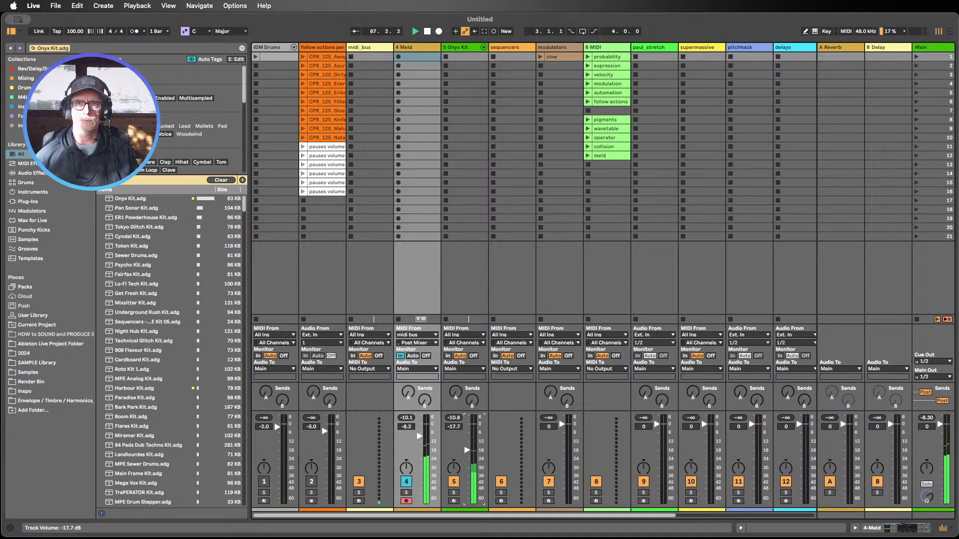
{"action": "left_click", "coordinate": [465, 48]}
{"action": "key", "text": "super+shift+t"}
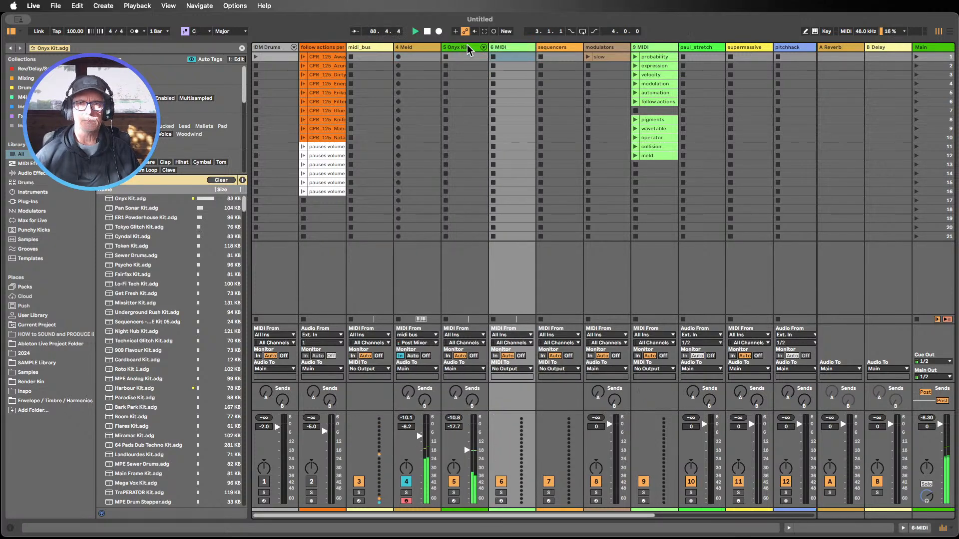
Create an empty MIDI clip in the first slot of the new MIDI track, enlarge the clip editor briefly, and hide it
{"action": "double_click", "coordinate": [514, 55]}
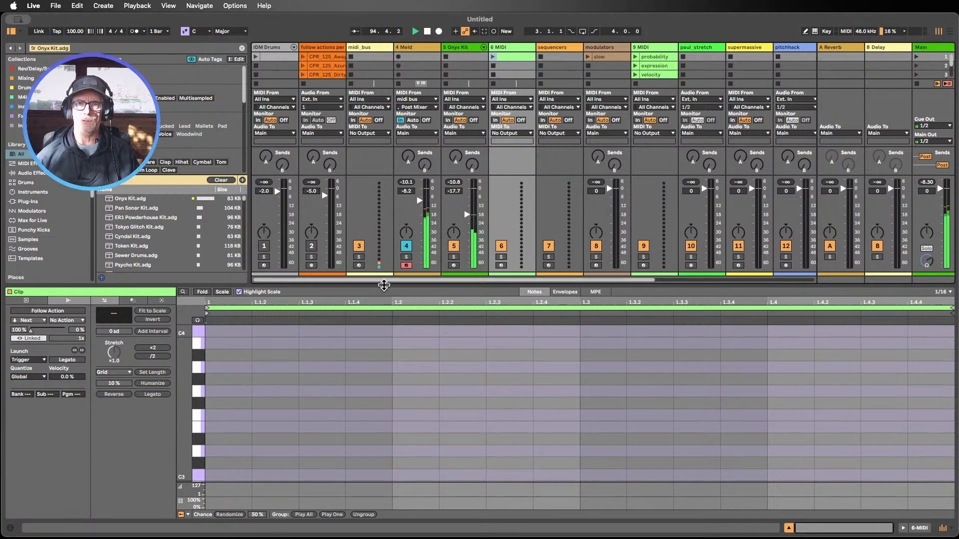
{"action": "left_click_drag", "start_coordinate": [383, 285], "coordinate": [394, 230]}
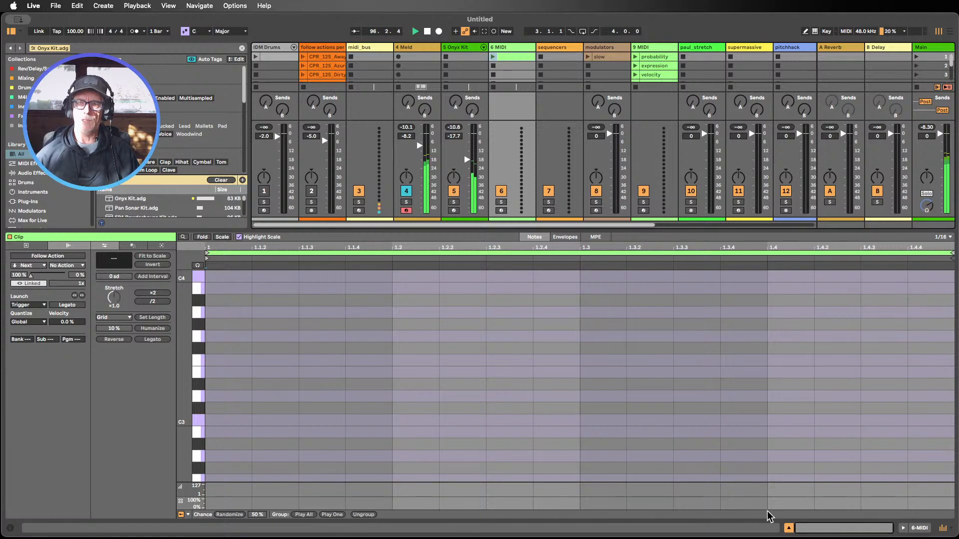
{"action": "left_click", "coordinate": [789, 528]}
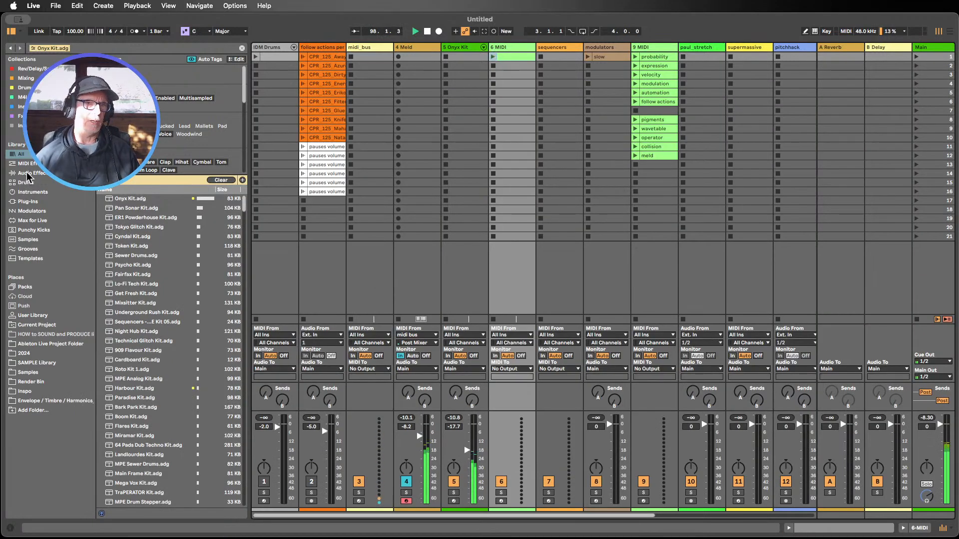
Browse the instruments with the kit search filter cleared and load Wavetable onto the new MIDI track
{"action": "left_click", "coordinate": [33, 193]}
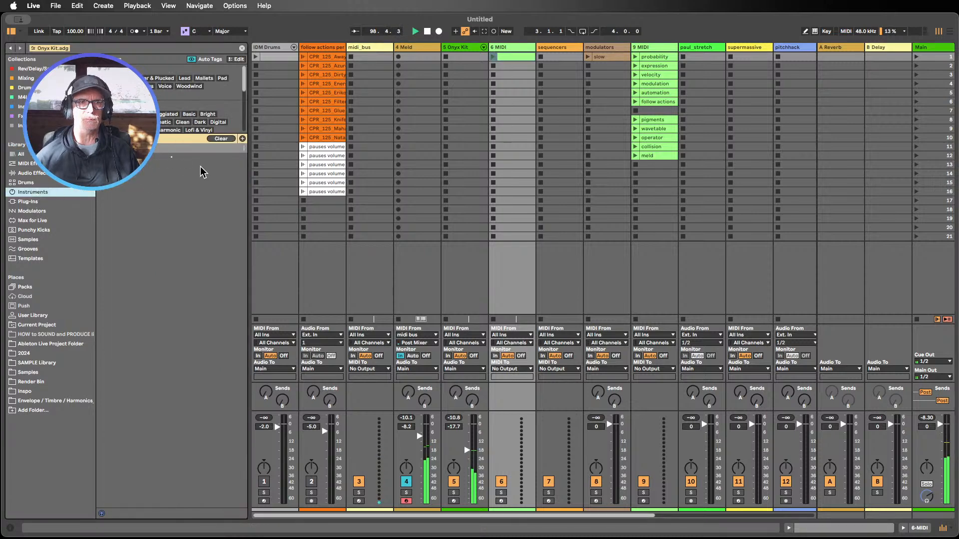
{"action": "left_click", "coordinate": [221, 138]}
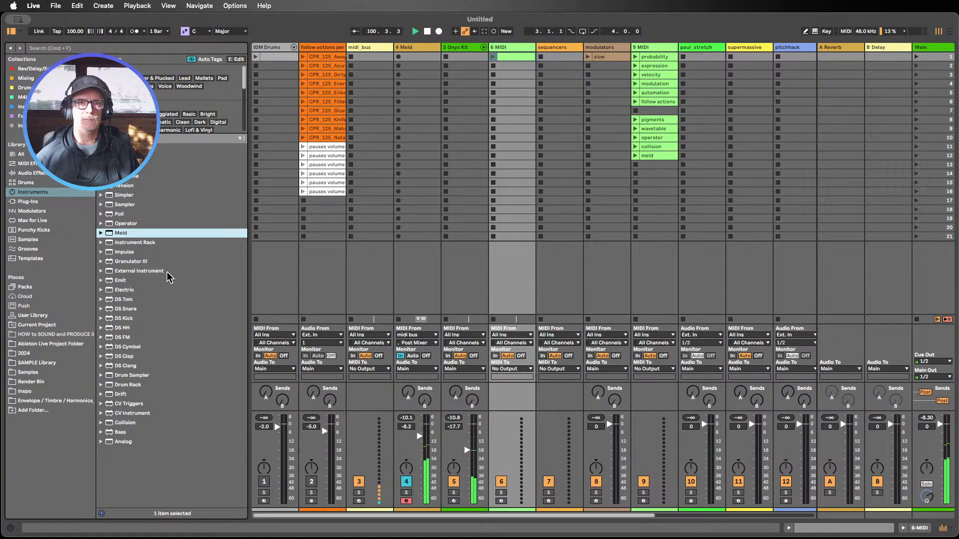
{"action": "left_click_drag", "start_coordinate": [120, 233], "coordinate": [505, 127]}
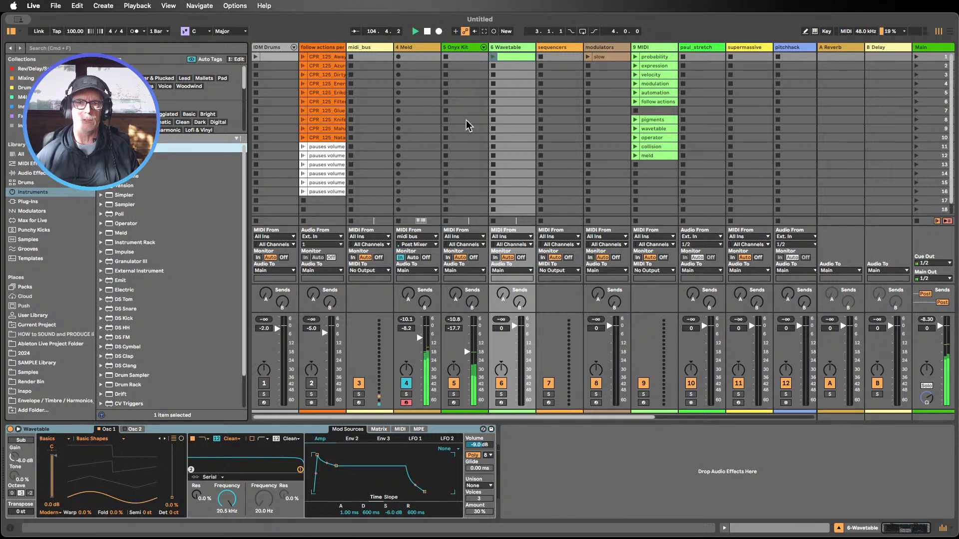
Set Meld to -5.5 dB and Onyx Kit to -14.7 dB, and raise the Main track's Limiter Input Gain to 5.9 dB
{"action": "left_click_drag", "start_coordinate": [462, 361], "coordinate": [462, 365]}
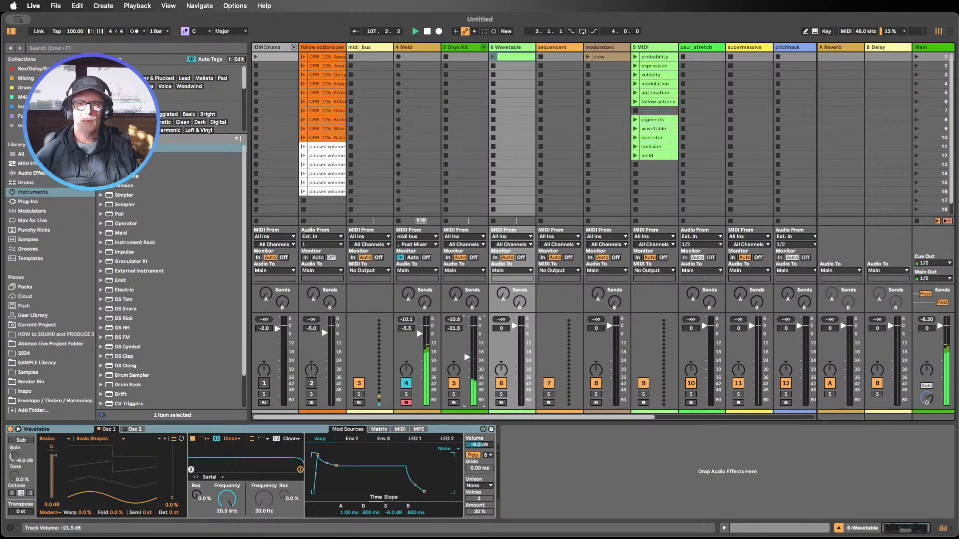
{"action": "left_click", "coordinate": [927, 46]}
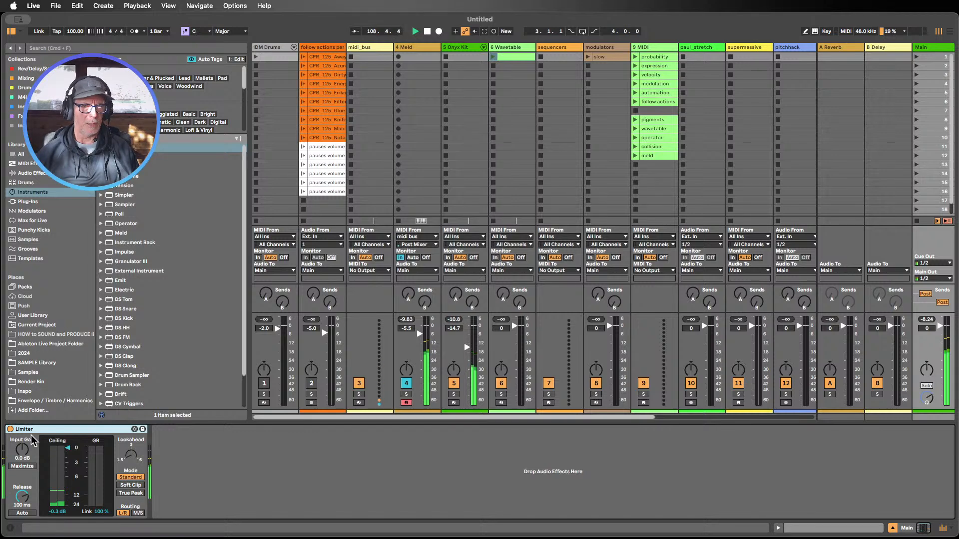
{"action": "left_click_drag", "start_coordinate": [22, 448], "coordinate": [22, 439]}
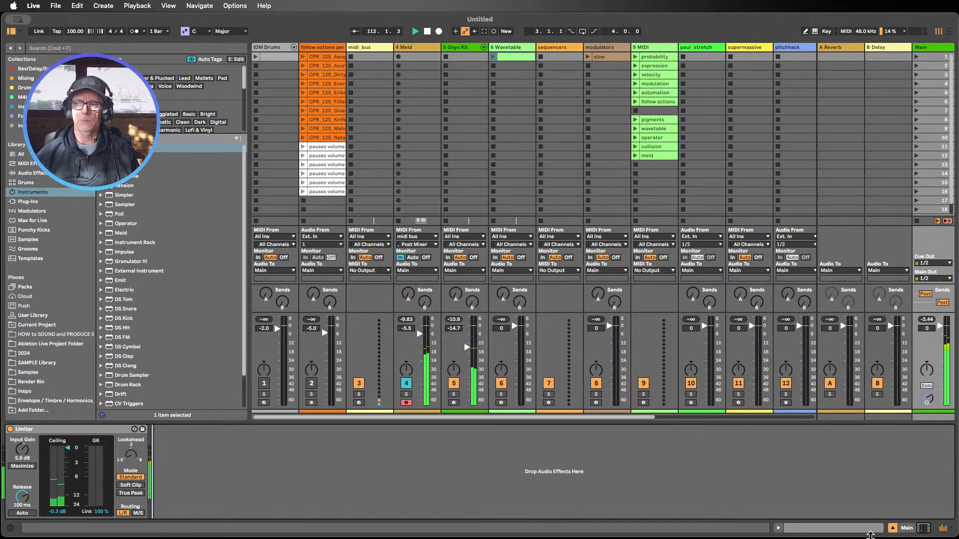
{"action": "left_click", "coordinate": [893, 528]}
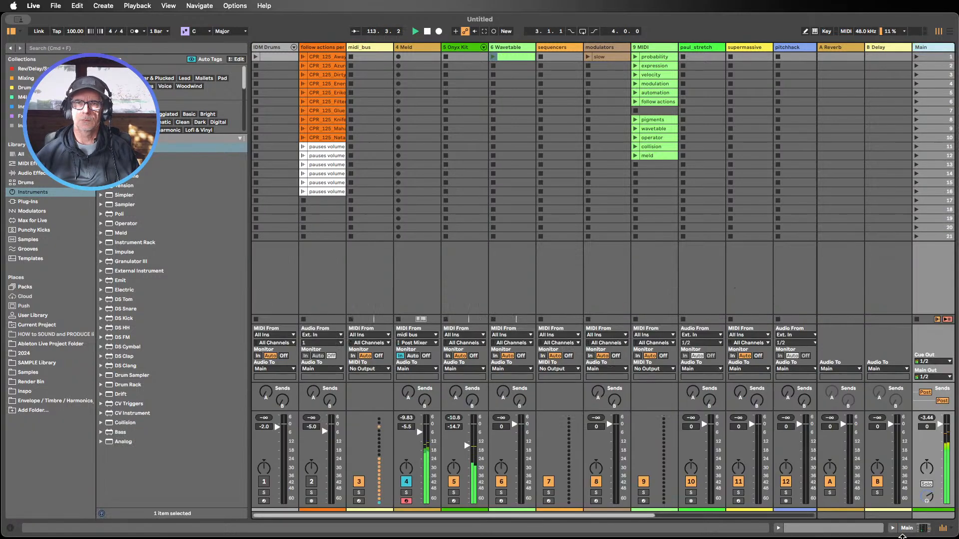
Insert a new MIDI track directly after the Wavetable track and narrow its column
{"action": "left_click", "coordinate": [519, 51]}
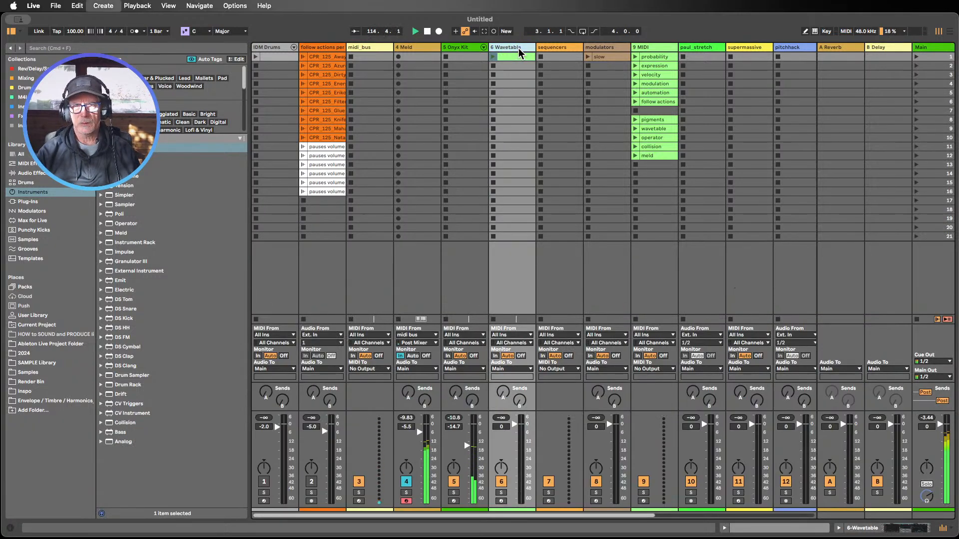
{"action": "key", "text": "super+shift+t"}
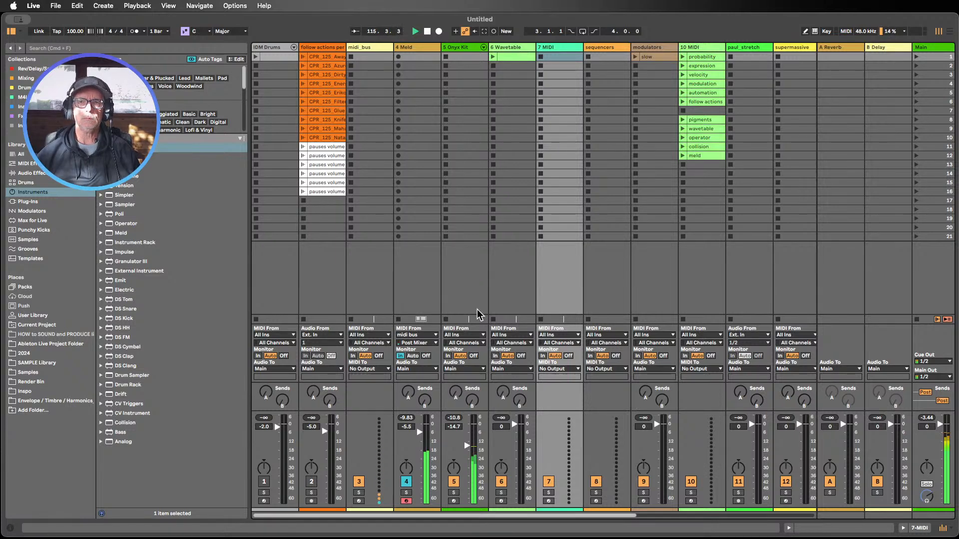
{"action": "scroll", "coordinate": [455, 522], "scroll_direction": "right", "scroll_amount": 4}
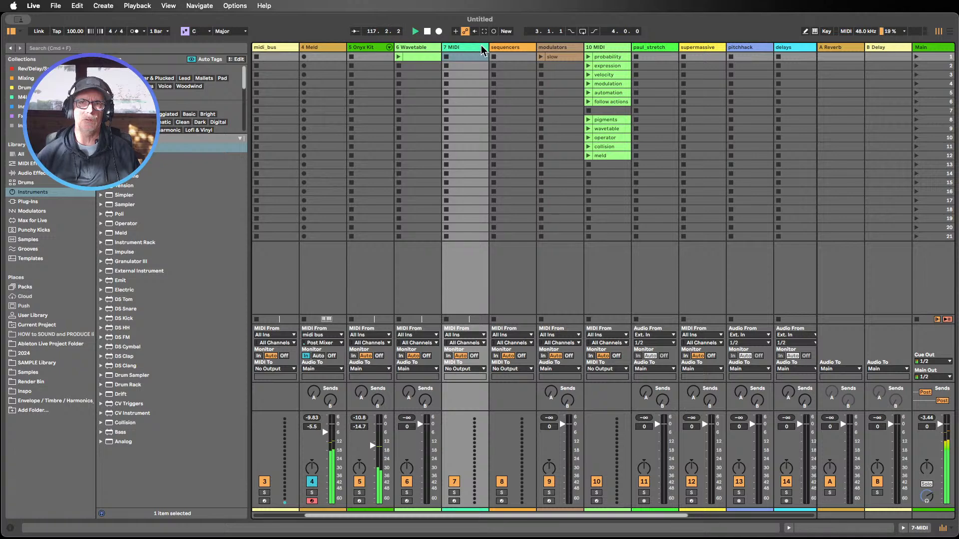
{"action": "left_click_drag", "start_coordinate": [489, 47], "coordinate": [469, 47]}
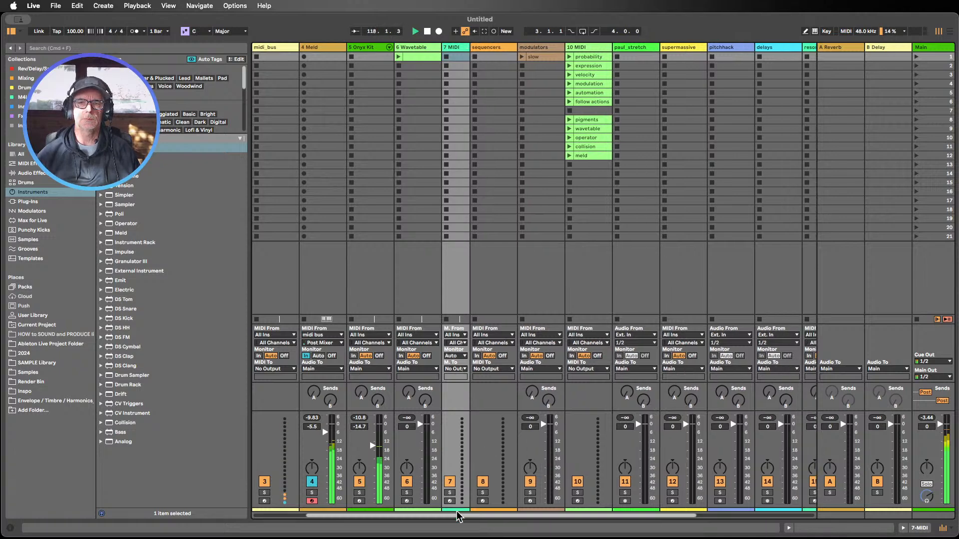
Bring the Samp Rack track over from the far end of the set and place it directly after Wavetable
{"action": "left_click_drag", "start_coordinate": [610, 515], "coordinate": [746, 501]}
{"action": "left_click", "coordinate": [664, 48]}
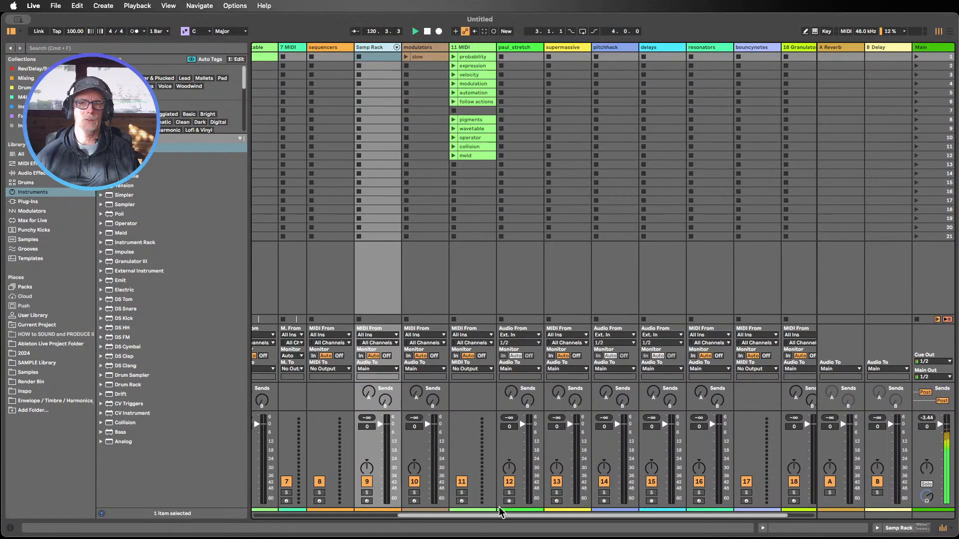
{"action": "left_click_drag", "start_coordinate": [505, 514], "coordinate": [411, 499]}
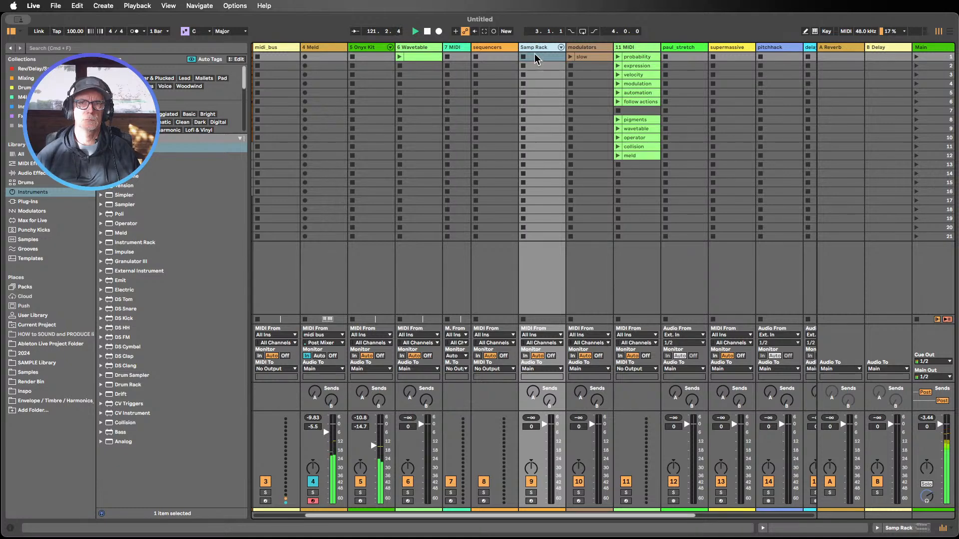
{"action": "left_click_drag", "start_coordinate": [535, 48], "coordinate": [452, 52]}
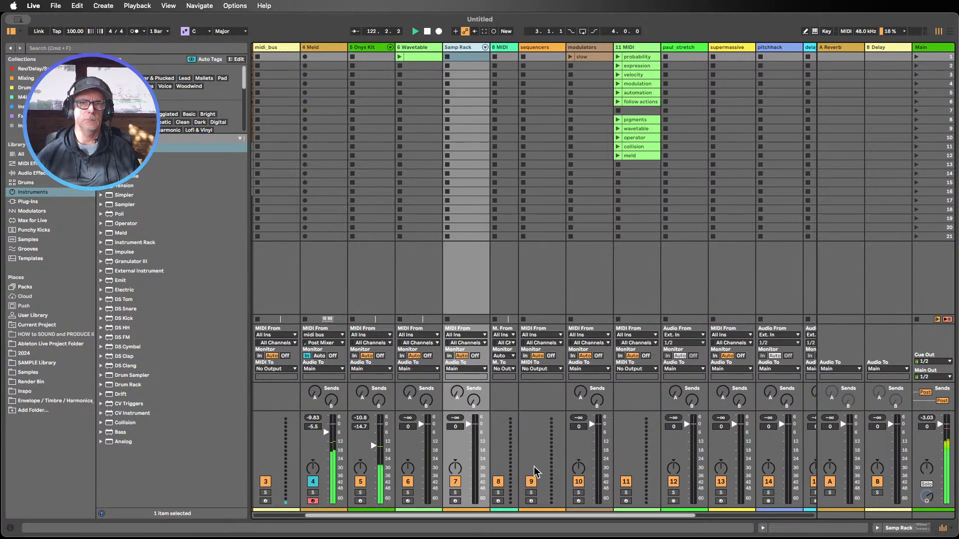
{"action": "left_click_drag", "start_coordinate": [537, 520], "coordinate": [445, 472]}
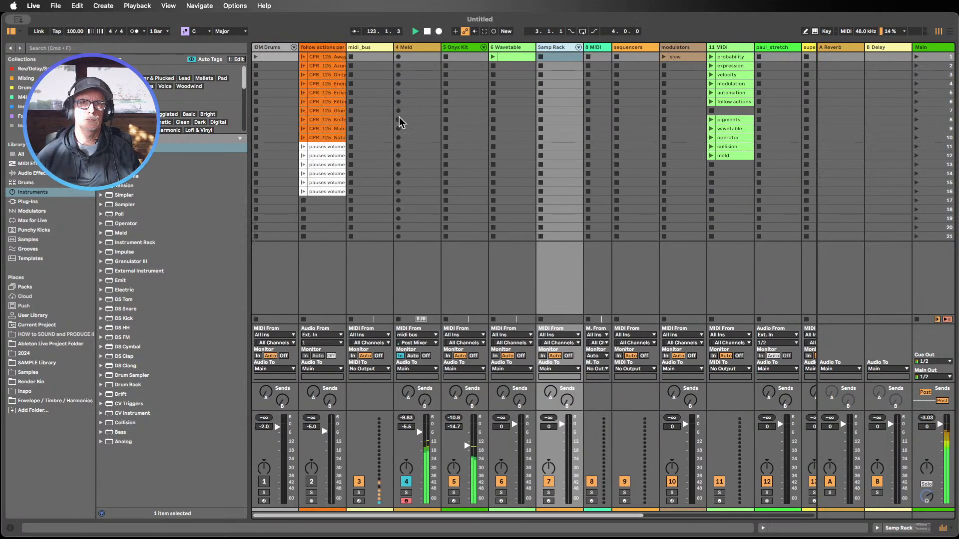
Add Hybrid Reverb from the audio effects after Meld on the Meld track and set its Dry/Wet to 29%
{"action": "double_click", "coordinate": [418, 49]}
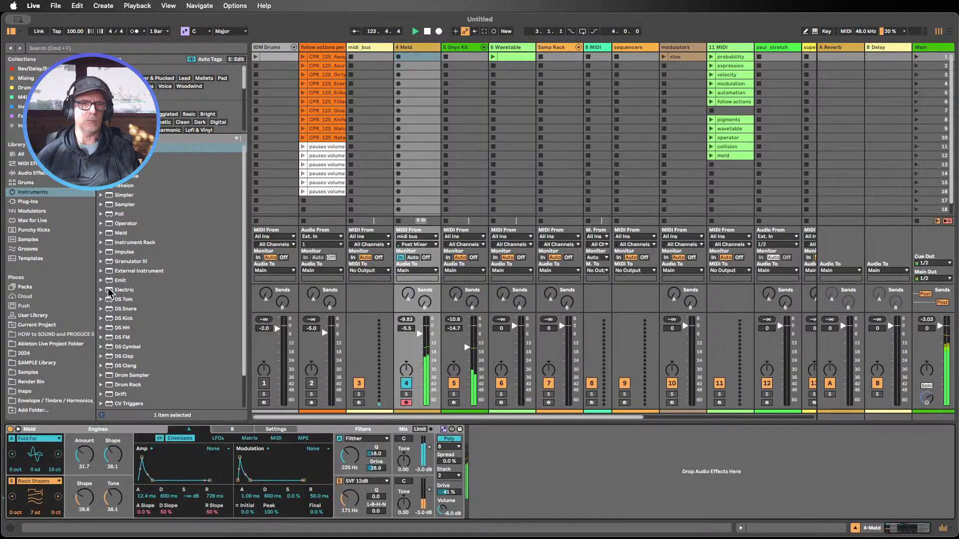
{"action": "left_click", "coordinate": [49, 173]}
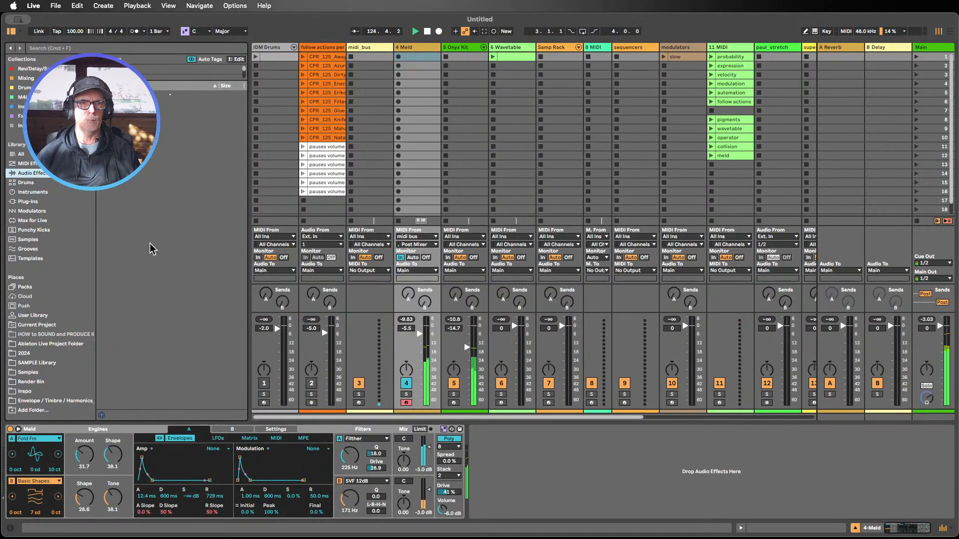
{"action": "scroll", "coordinate": [154, 247], "scroll_direction": "down", "scroll_amount": 5}
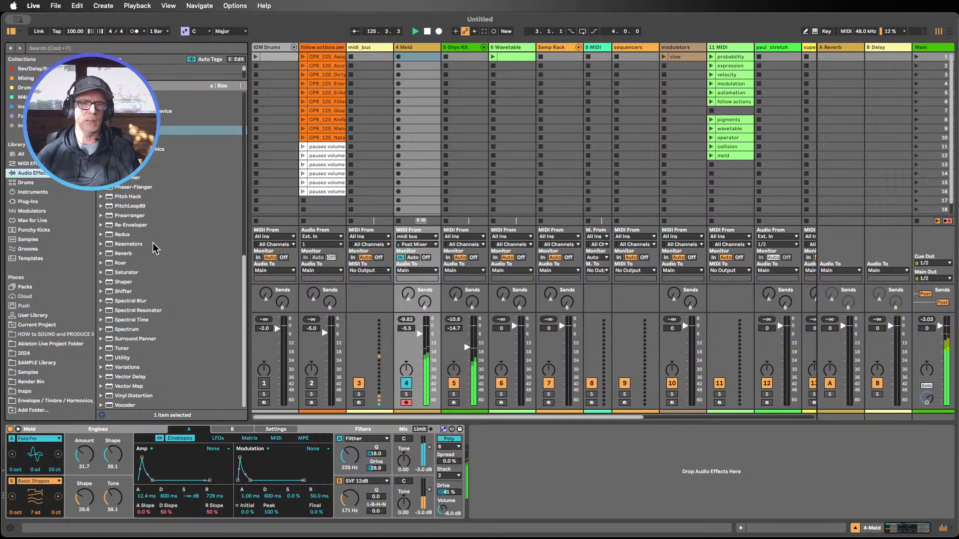
{"action": "scroll", "coordinate": [156, 243], "scroll_direction": "up", "scroll_amount": 10}
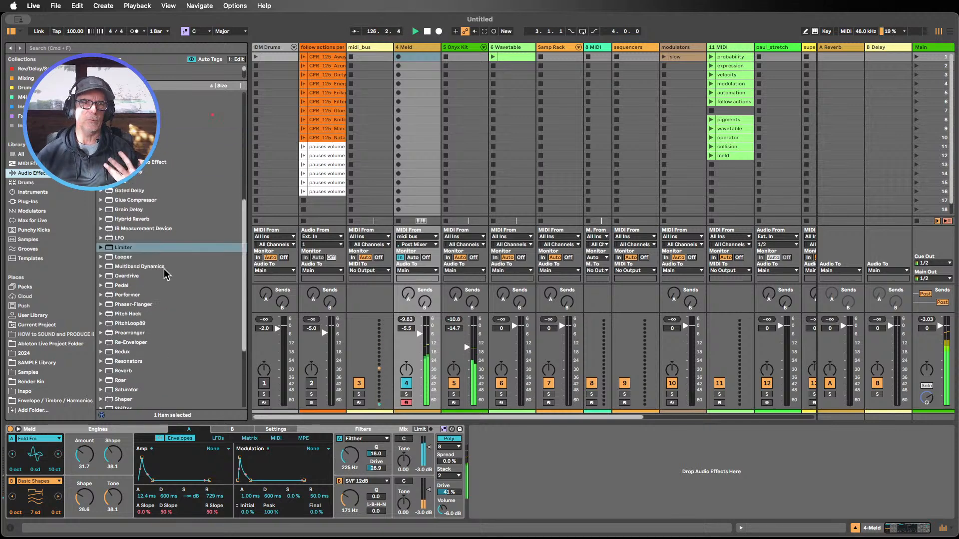
{"action": "left_click_drag", "start_coordinate": [148, 260], "coordinate": [629, 459]}
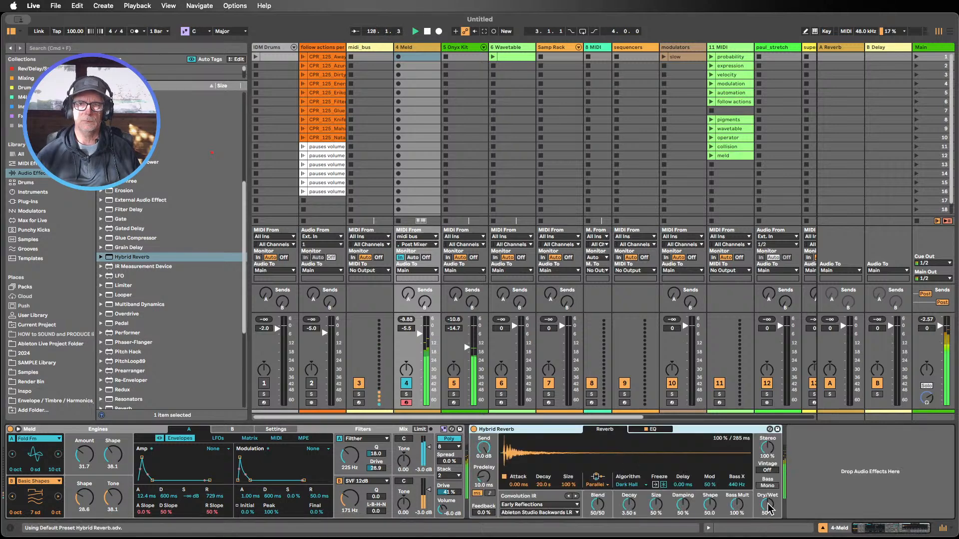
{"action": "left_click_drag", "start_coordinate": [767, 504], "coordinate": [767, 511]}
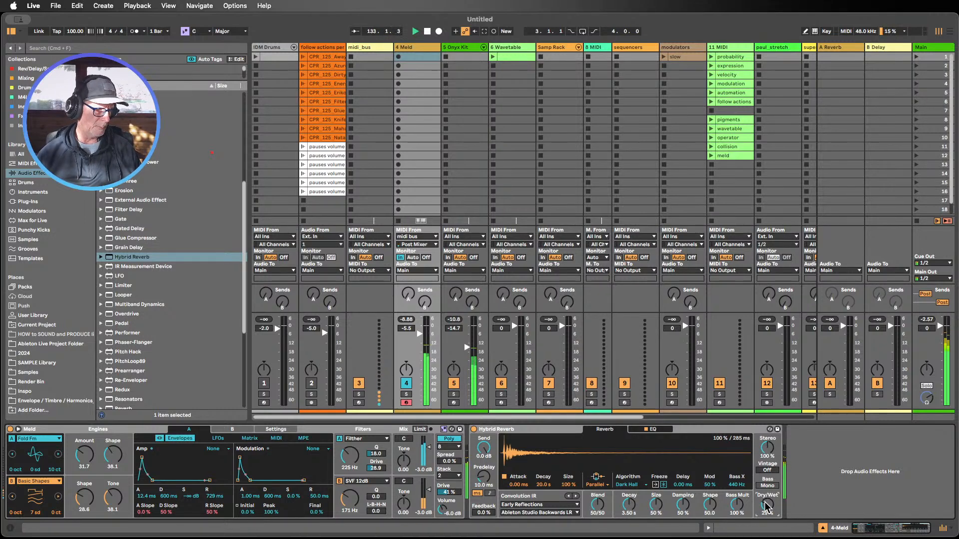
{"action": "left_click_drag", "start_coordinate": [765, 504], "coordinate": [765, 507]}
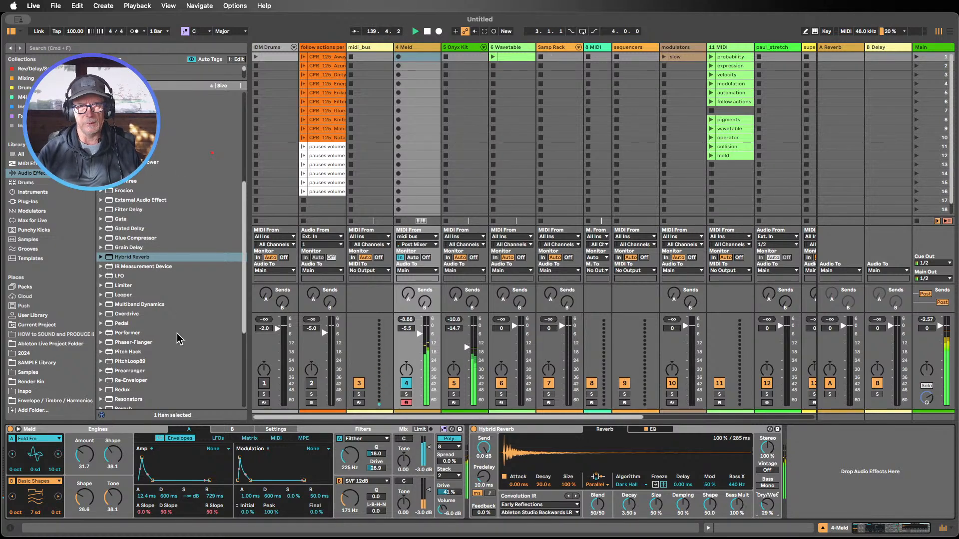
Search the whole library for "choir" without tag filters and preview 80_C_TapeChoir_SP_01.wav and the first 100_C_DigitalChoir_SP_01.wav
{"action": "key", "text": "super+f"}
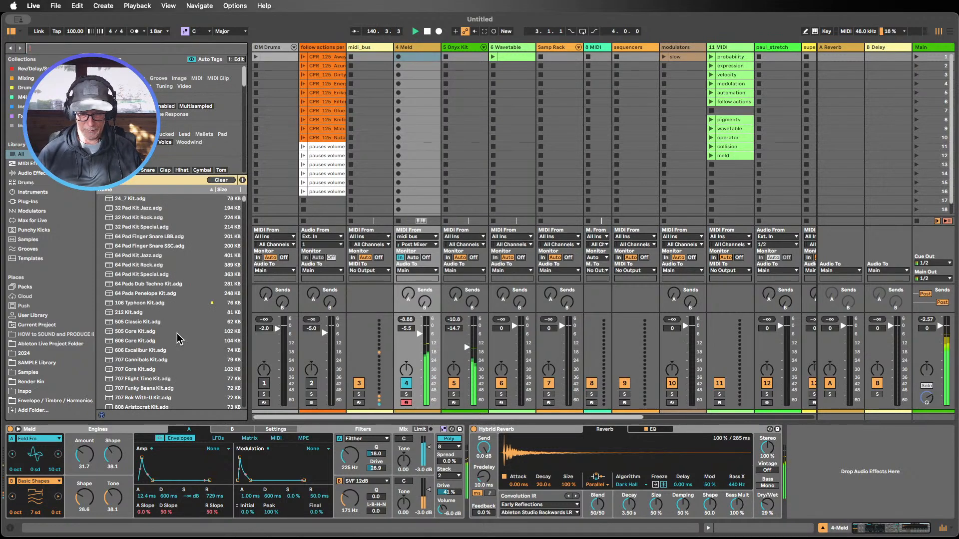
{"action": "type", "text": "choir"}
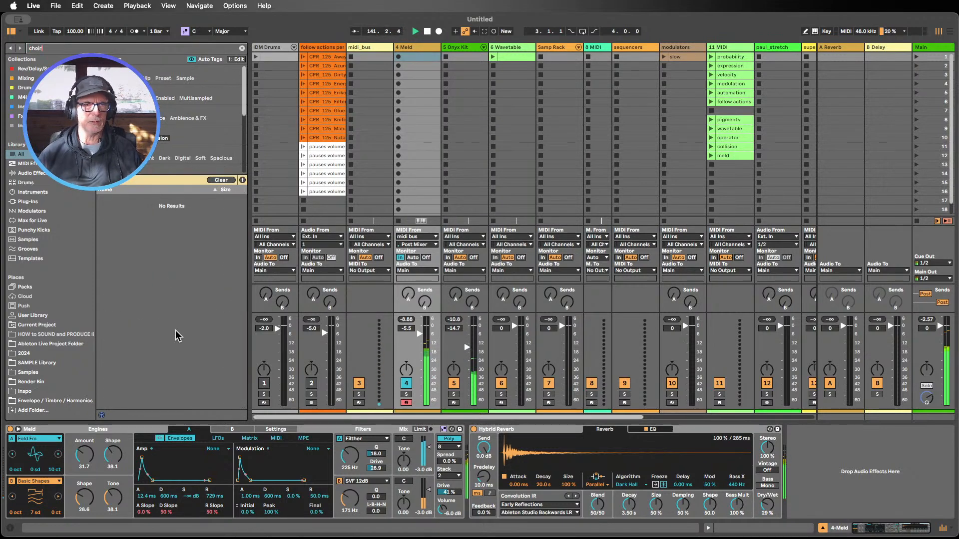
{"action": "left_click", "coordinate": [221, 180]}
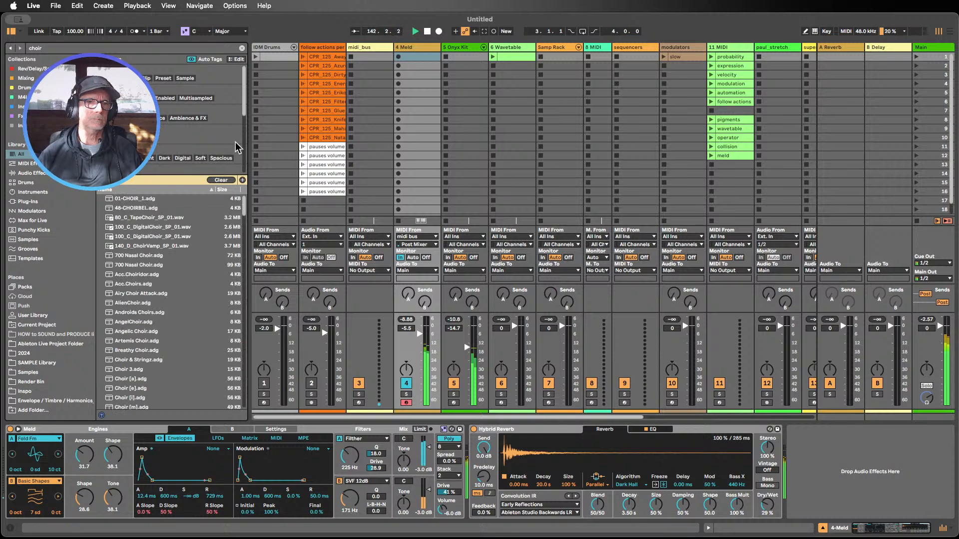
{"action": "left_click", "coordinate": [145, 217]}
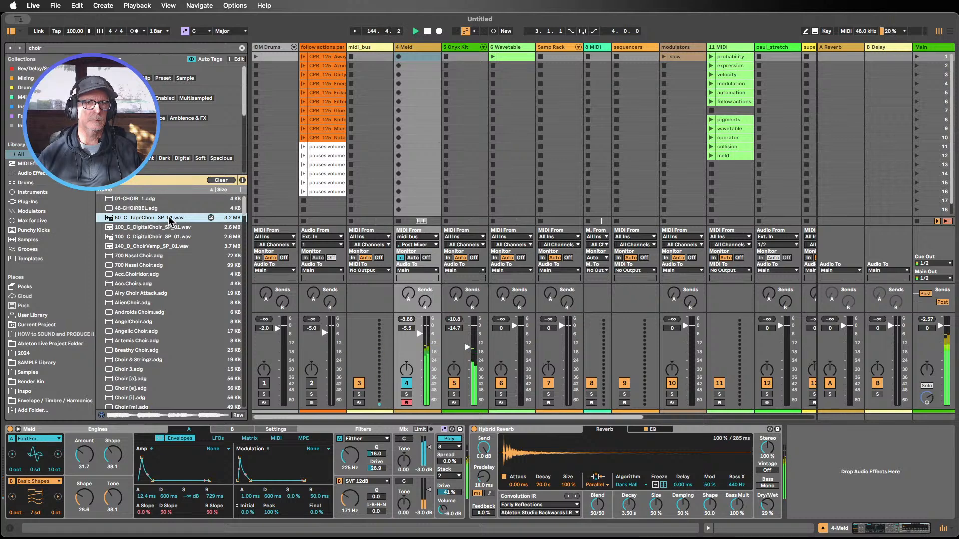
{"action": "left_click", "coordinate": [151, 226]}
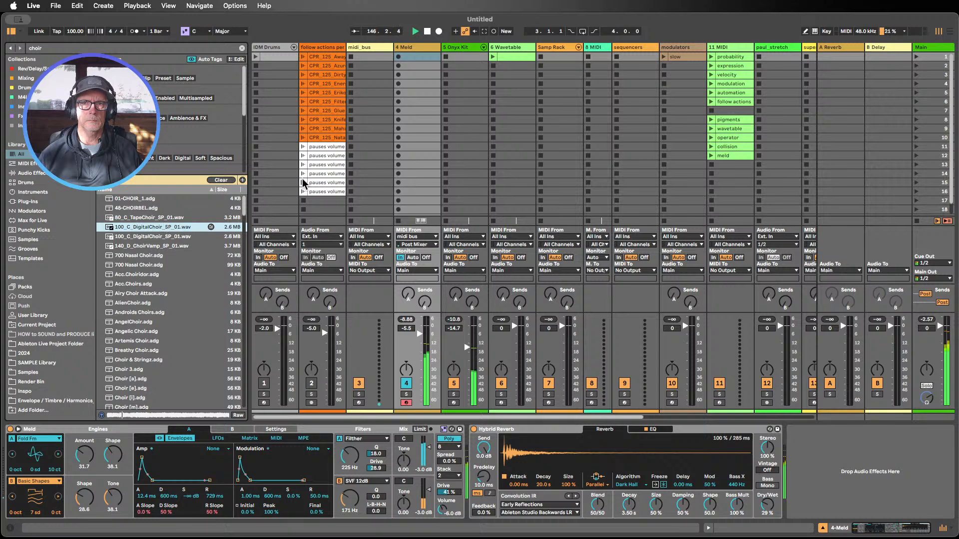
Unfold Samp Rack's Sampler, show its sample view, and replace the sample with 100_C_DigitalChoir_SP_01.wav
{"action": "left_click", "coordinate": [552, 47]}
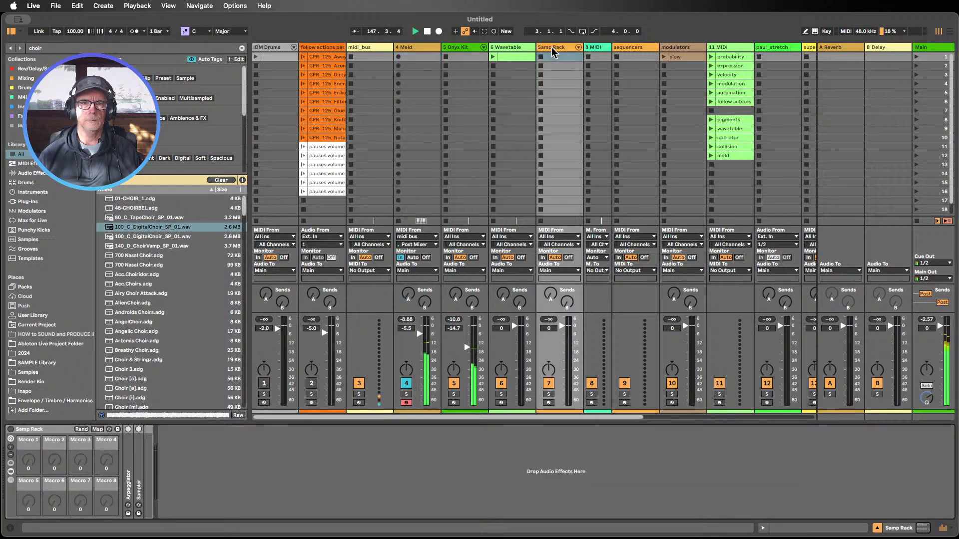
{"action": "double_click", "coordinate": [139, 454]}
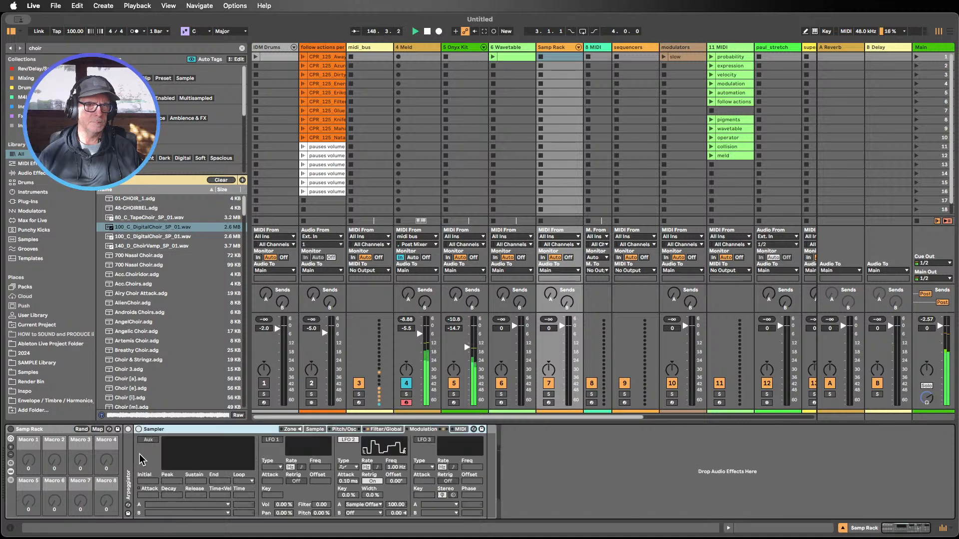
{"action": "left_click", "coordinate": [292, 429]}
{"action": "left_click", "coordinate": [300, 431]}
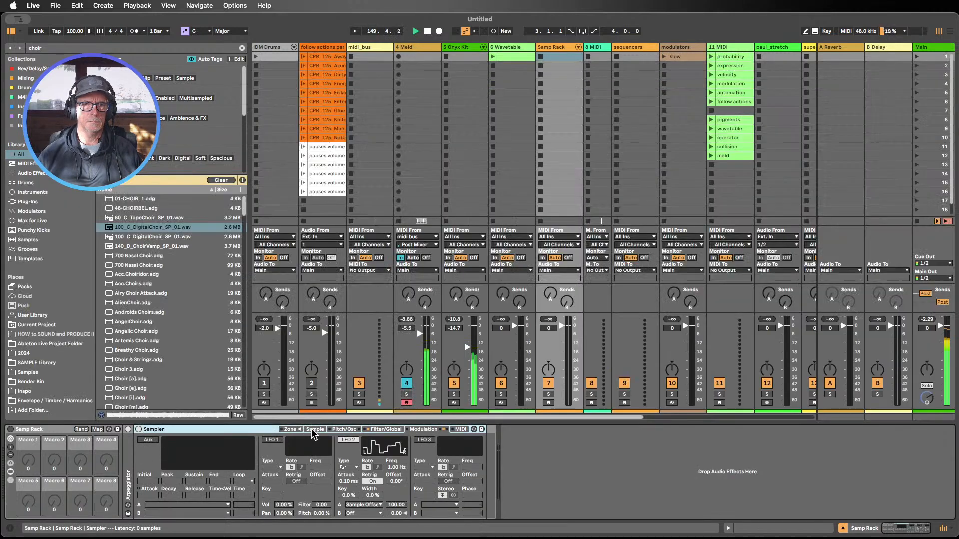
{"action": "left_click", "coordinate": [310, 430]}
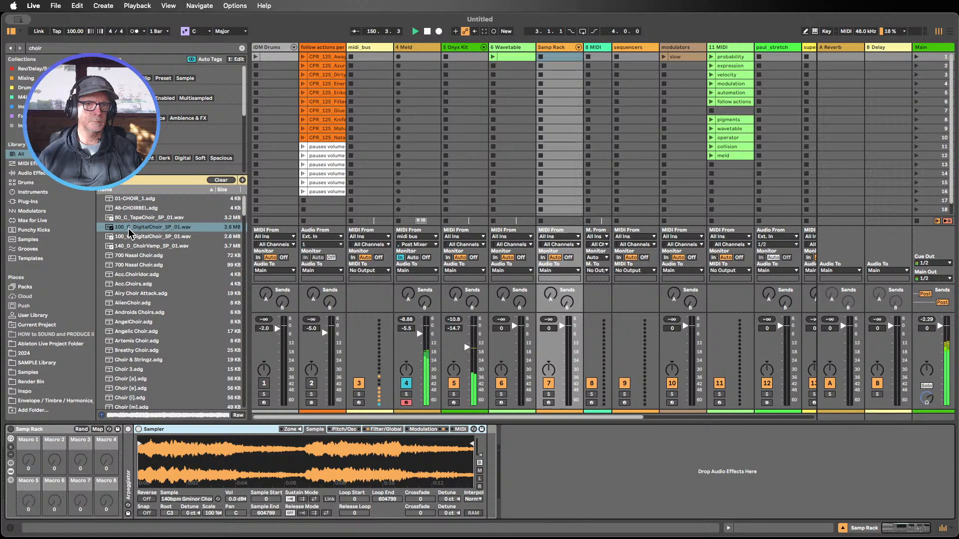
{"action": "left_click_drag", "start_coordinate": [134, 226], "coordinate": [230, 459]}
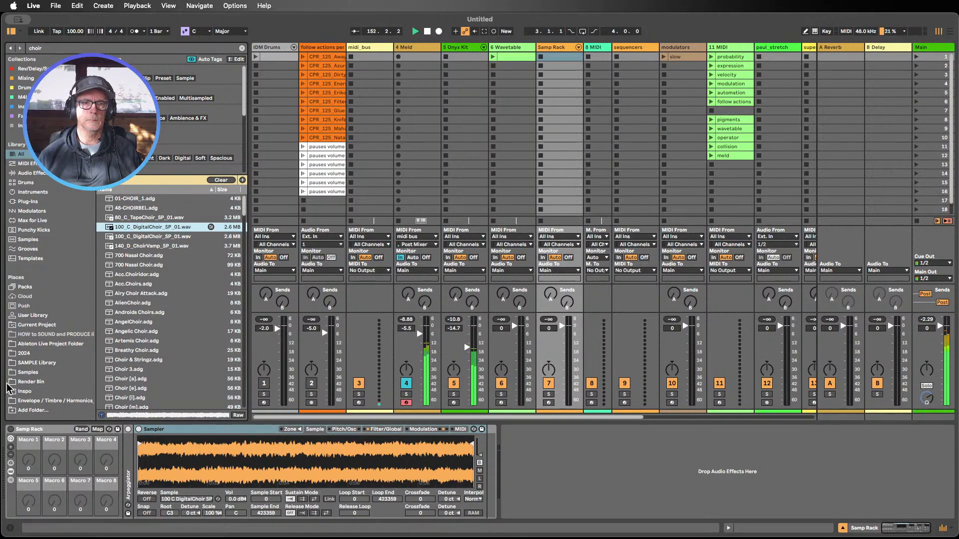
Switch on Samp Rack, unfold its Arpeggiator, and preview the first 100_C_DigitalChoir_SP_01.wav again
{"action": "left_click", "coordinate": [11, 429]}
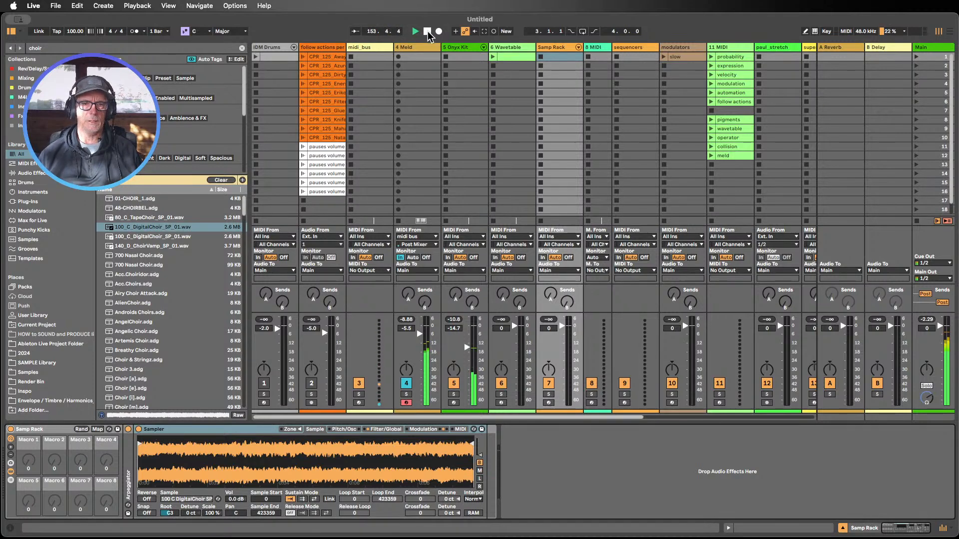
{"action": "double_click", "coordinate": [128, 460]}
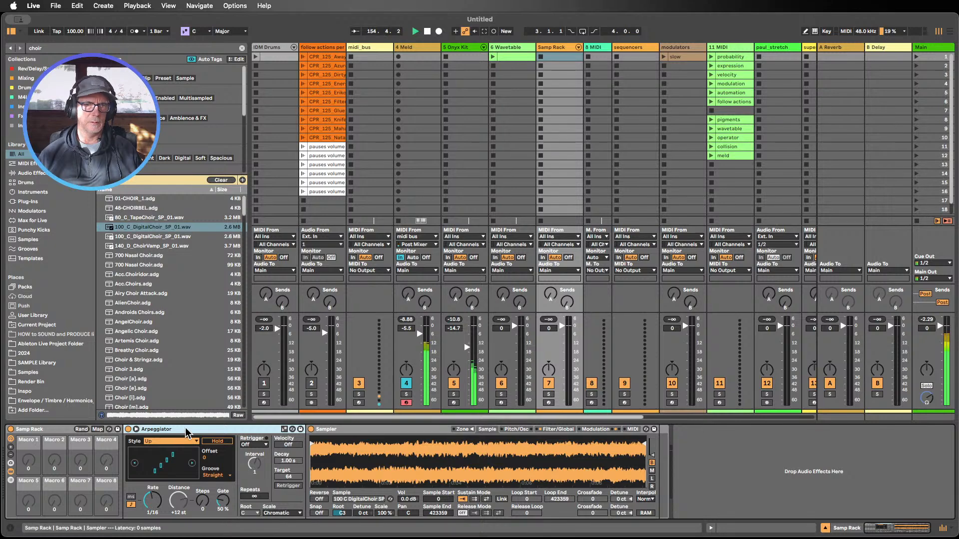
{"action": "left_click", "coordinate": [358, 430]}
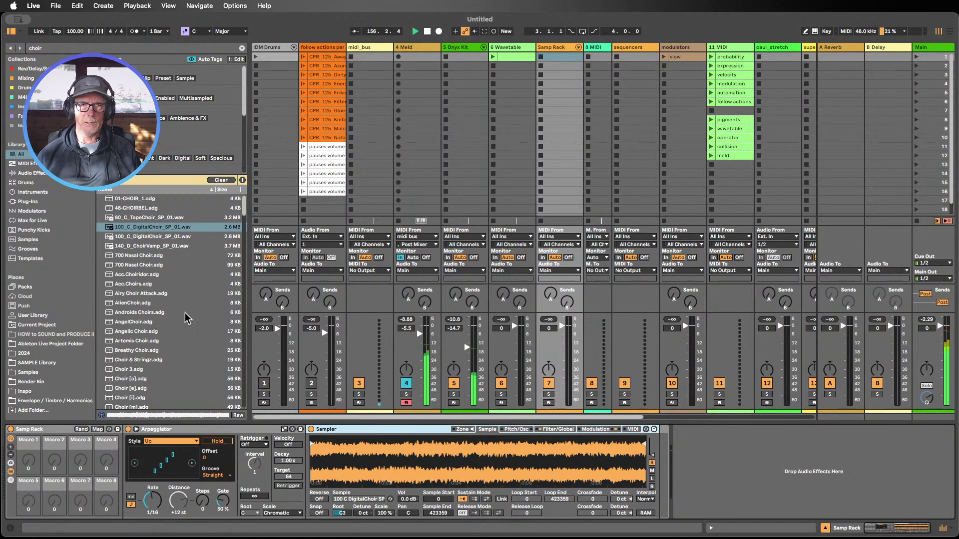
{"action": "left_click", "coordinate": [140, 227]}
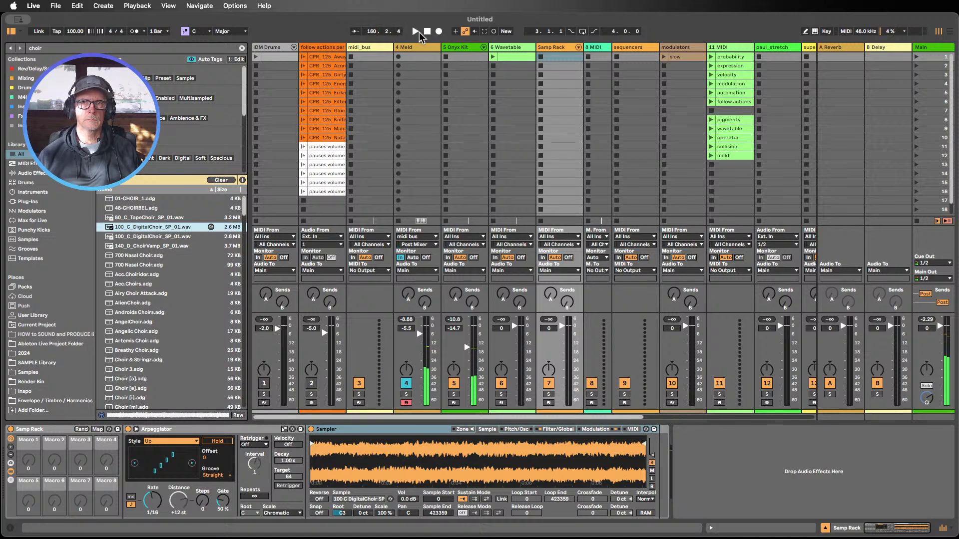
Create a clip in Samp Rack's first slot, draw a C3 note extended across the whole clip with Legato, and launch it
{"action": "double_click", "coordinate": [554, 57]}
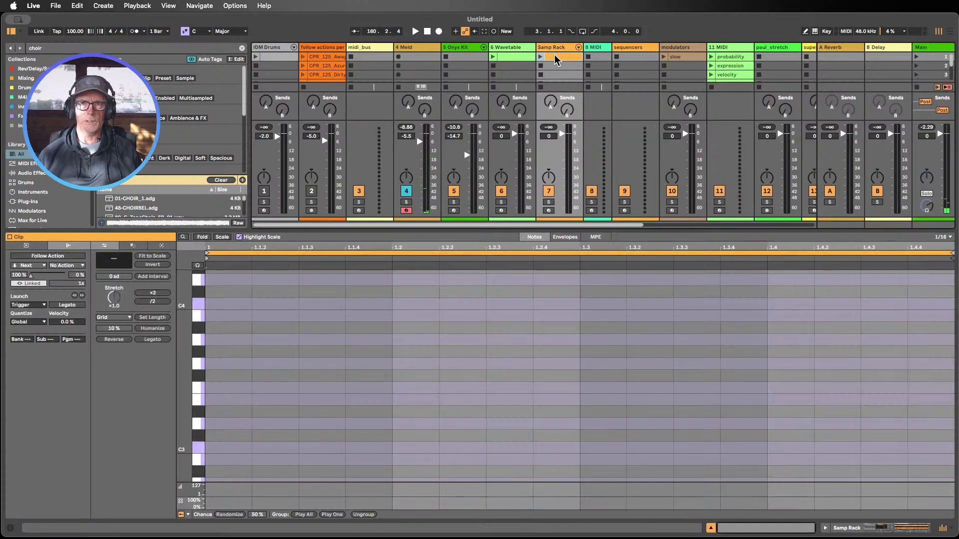
{"action": "key", "text": "b"}
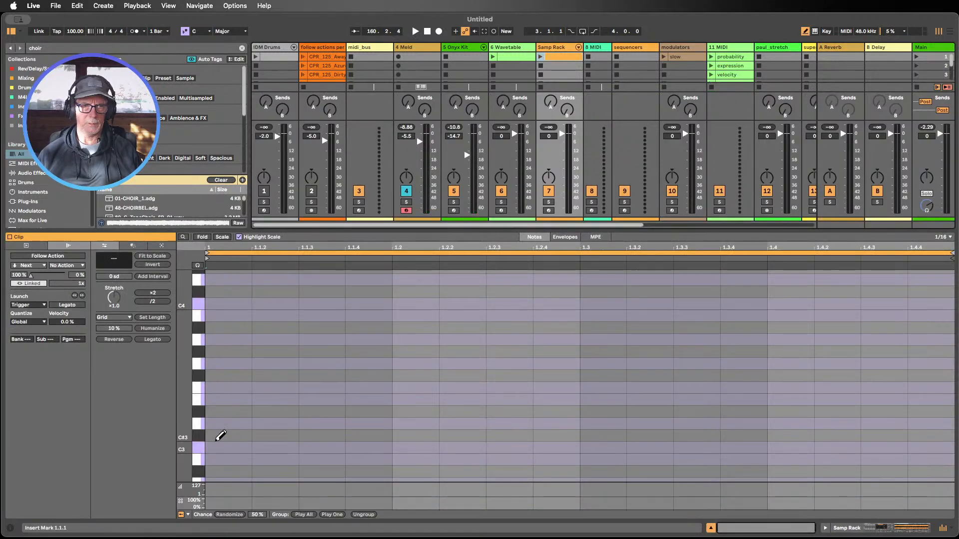
{"action": "left_click", "coordinate": [217, 439]}
{"action": "left_click", "coordinate": [155, 340]}
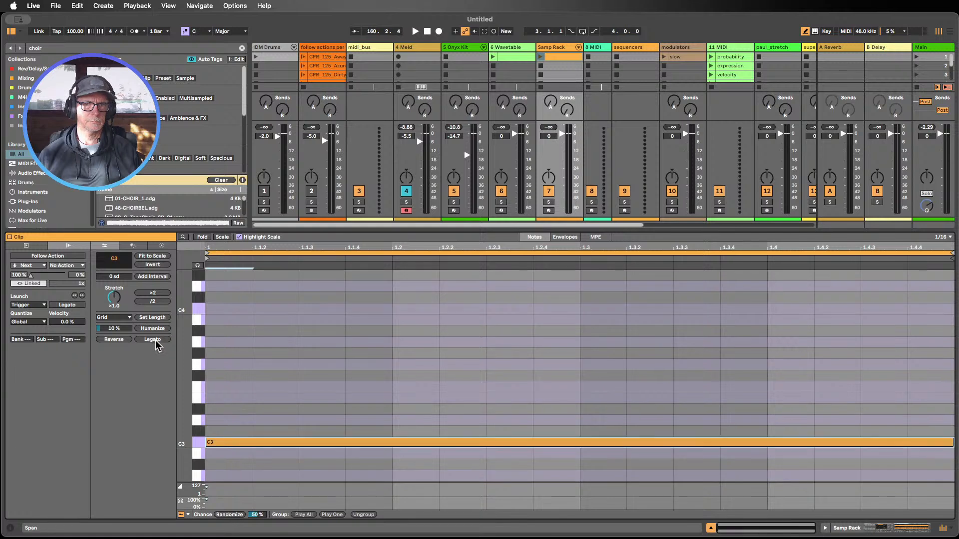
{"action": "left_click", "coordinate": [540, 57]}
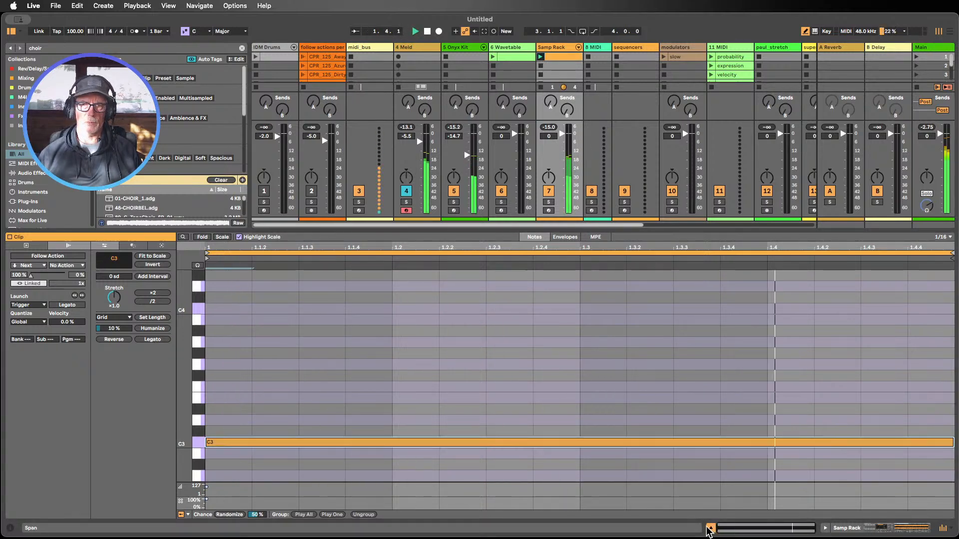
Turn off the Arpeggiator in Samp Rack and lower the Samp Rack track's volume to -10.3 dB
{"action": "left_click", "coordinate": [848, 528]}
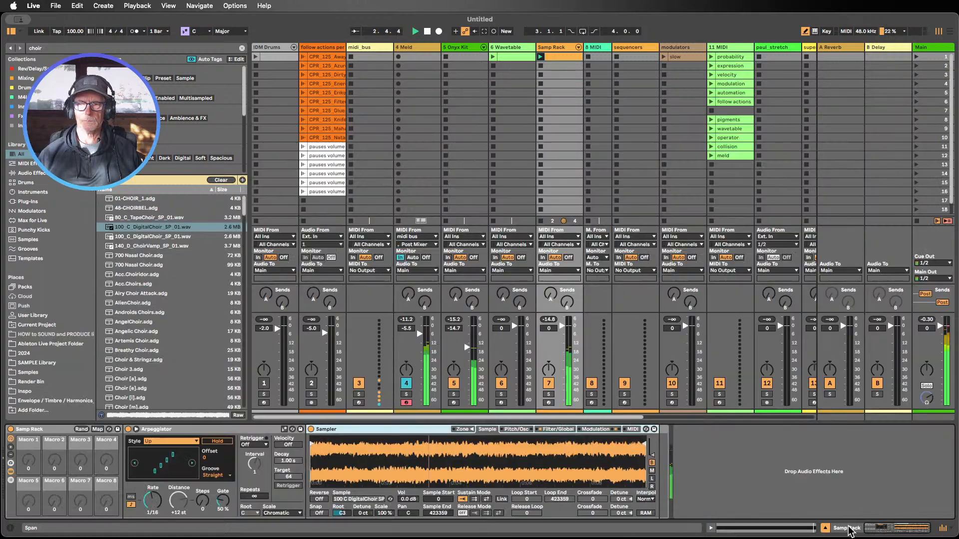
{"action": "left_click", "coordinate": [128, 429]}
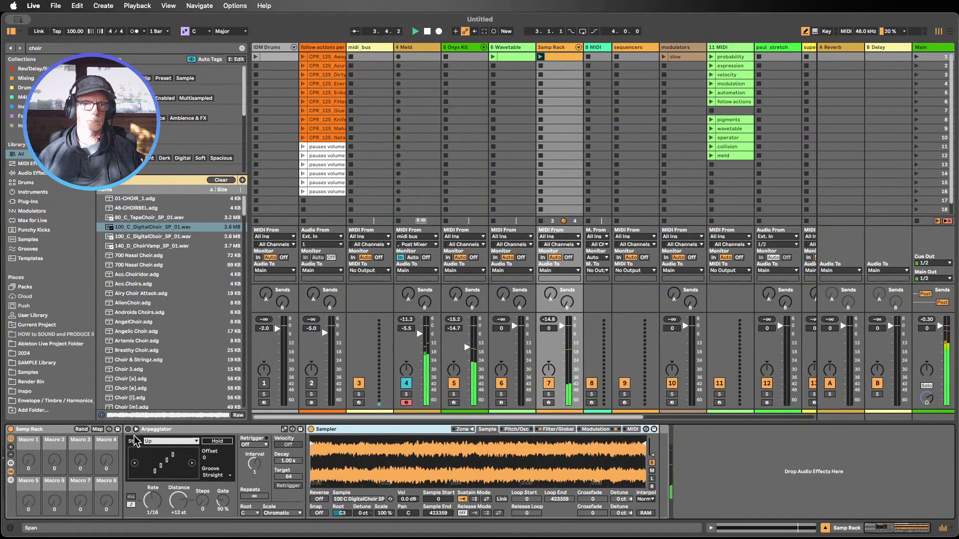
{"action": "left_click_drag", "start_coordinate": [561, 326], "coordinate": [562, 337]}
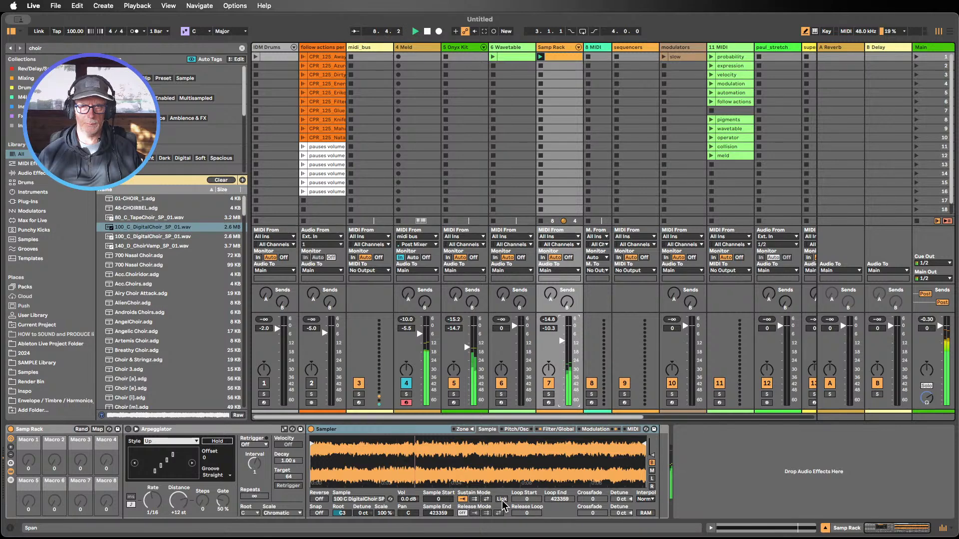
Try back-and-forth looping for Sampler's Sustain Mode, settle on the forward loop, and stop playback
{"action": "left_click", "coordinate": [486, 499]}
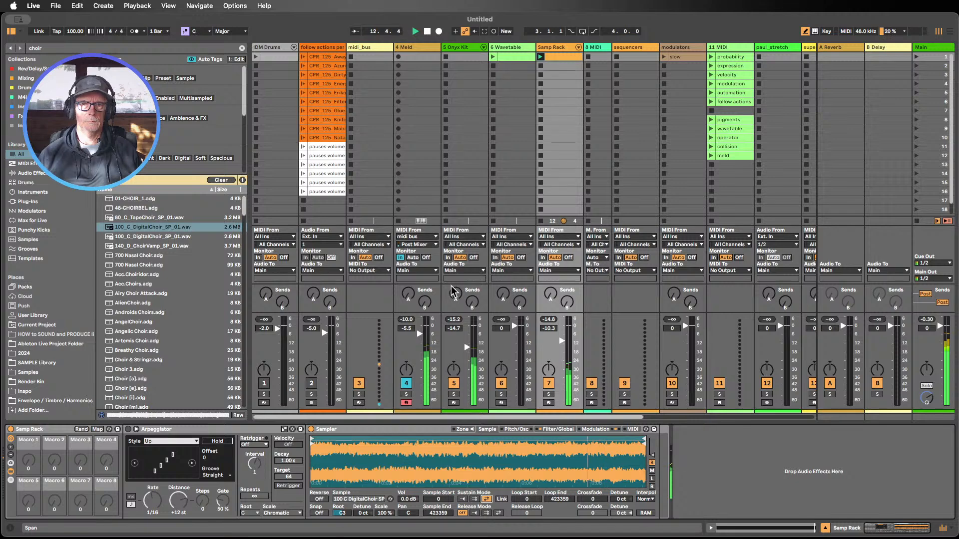
{"action": "left_click", "coordinate": [474, 498]}
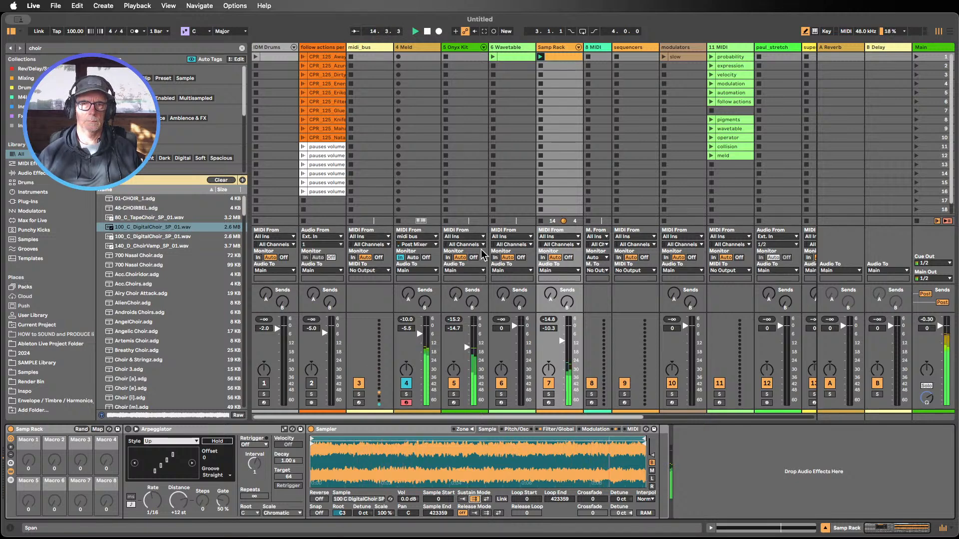
{"action": "left_click", "coordinate": [427, 31]}
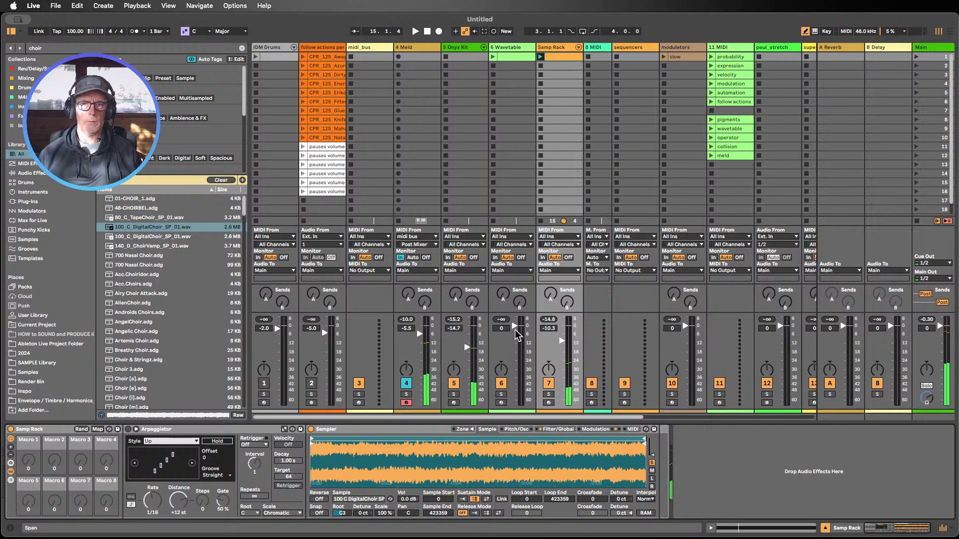
Examine Sampler's modulation settings with the Arpeggiator folded, comparing LFO 1 and LFO 2 and LFO 2's available destinations, and return to the sample view
{"action": "left_click", "coordinate": [179, 428]}
{"action": "double_click", "coordinate": [179, 428]}
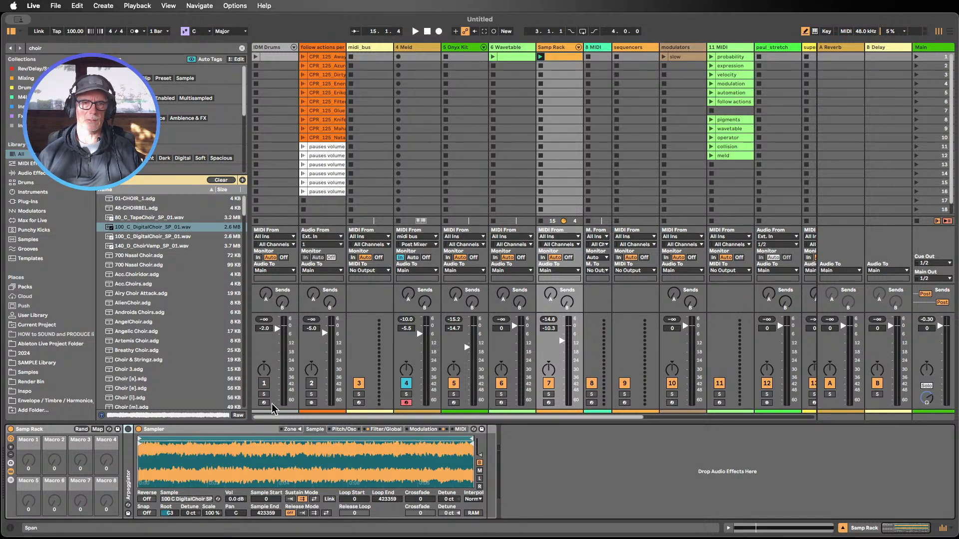
{"action": "left_click", "coordinate": [425, 429]}
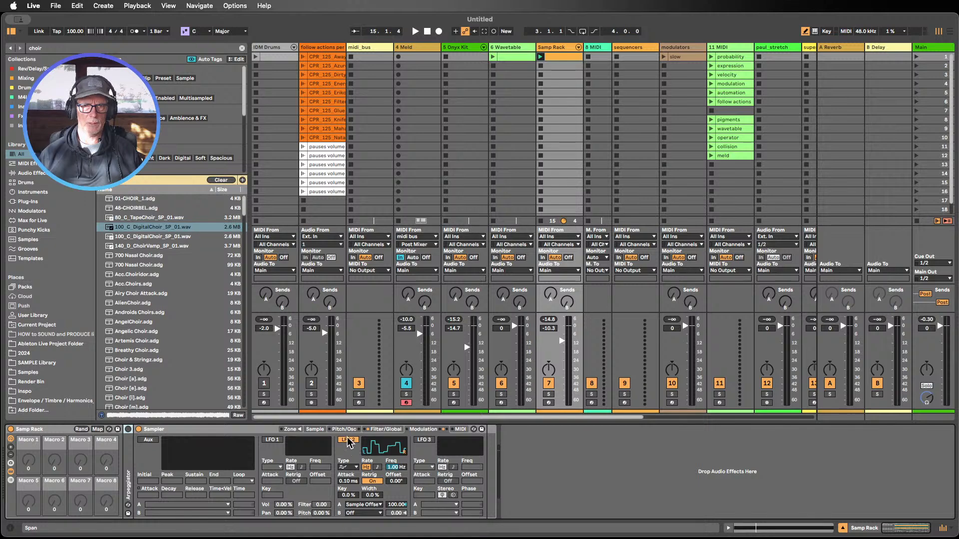
{"action": "left_click", "coordinate": [272, 440]}
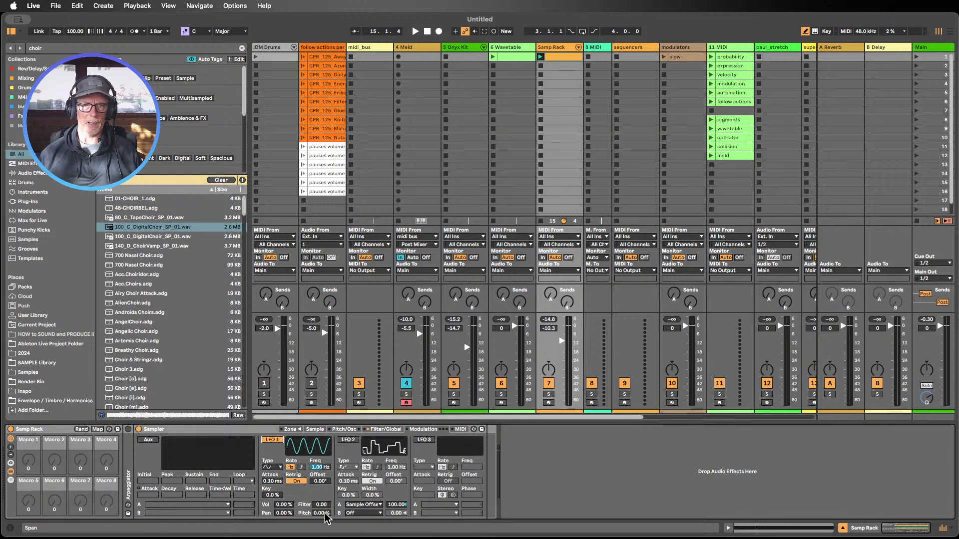
{"action": "left_click", "coordinate": [343, 444]}
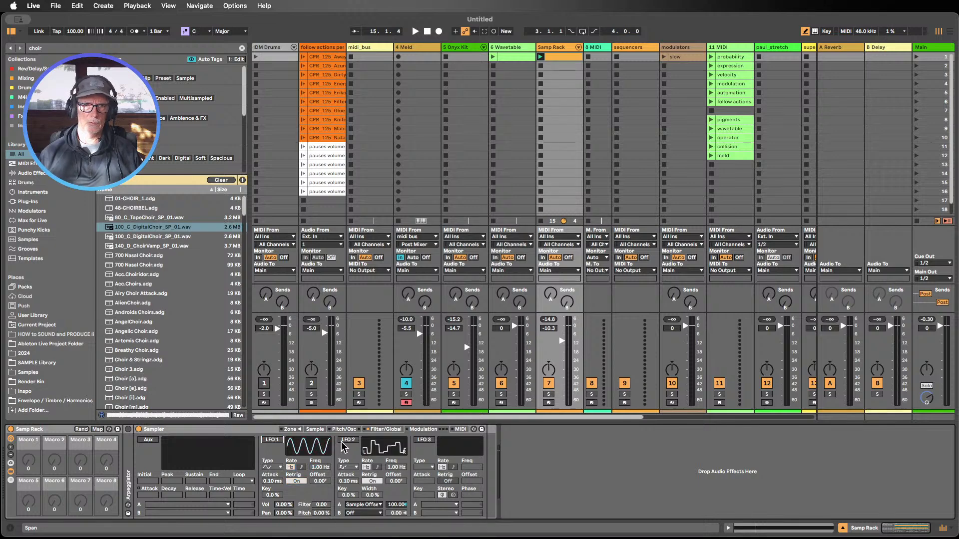
{"action": "left_click", "coordinate": [345, 444]}
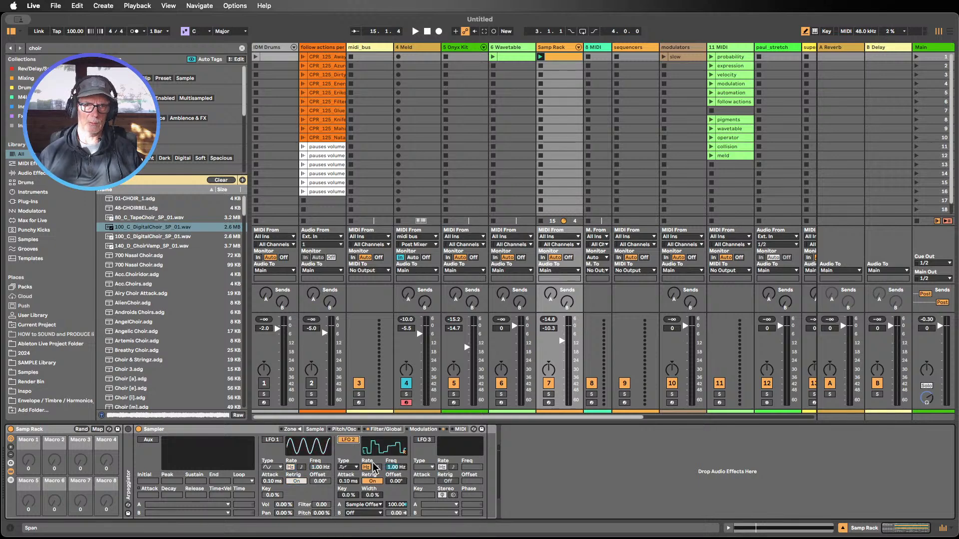
{"action": "left_click", "coordinate": [365, 504]}
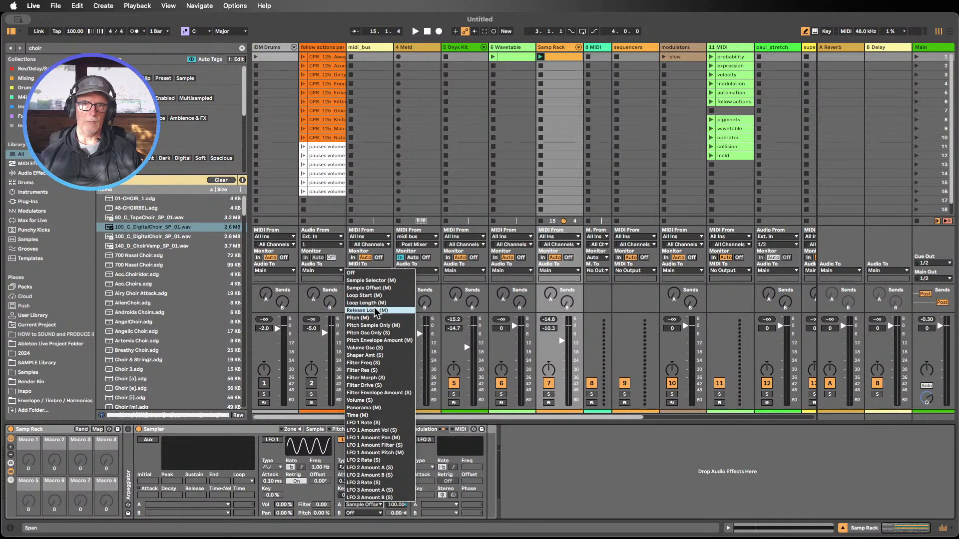
{"action": "left_click", "coordinate": [548, 487]}
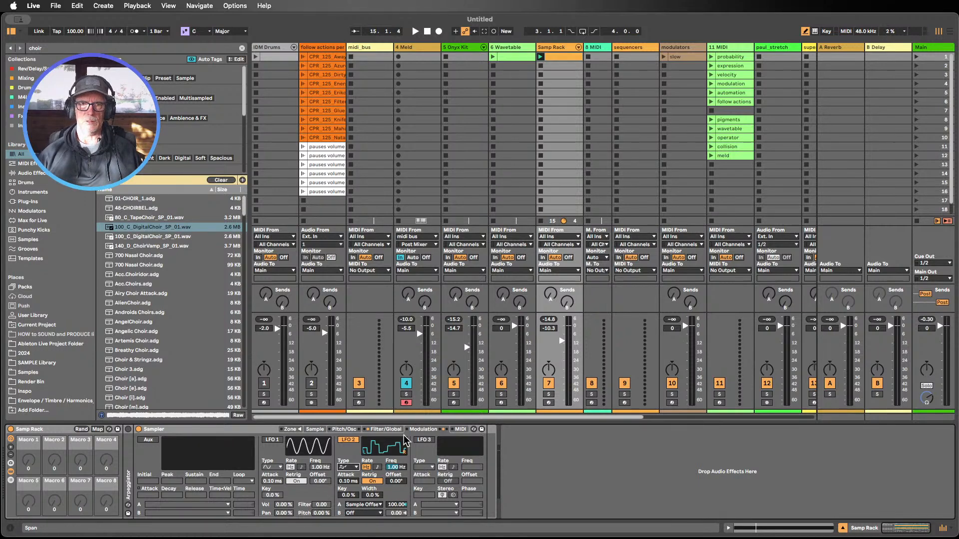
{"action": "left_click", "coordinate": [307, 430]}
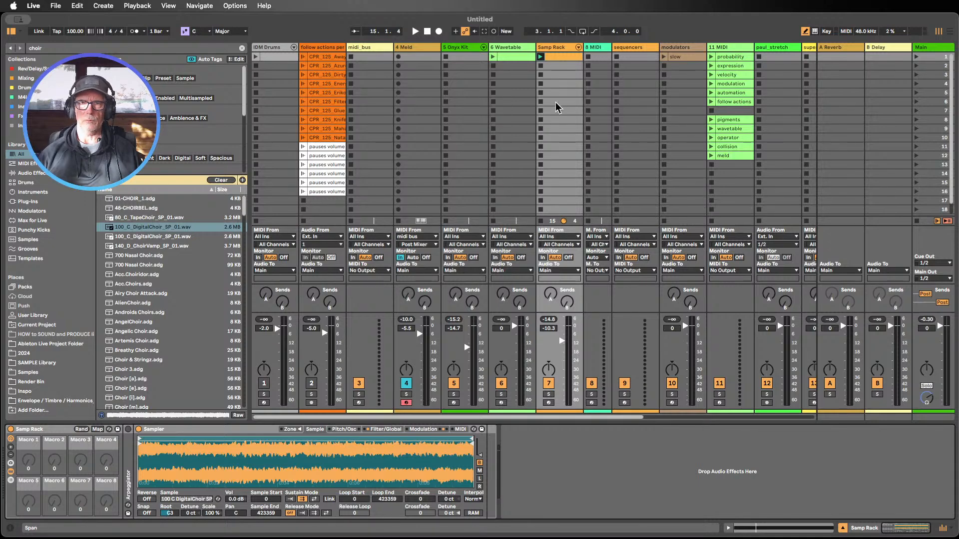
Play the Samp Rack clip, lower the track's volume to -11.0 dB, and stop playback
{"action": "left_click", "coordinate": [541, 57]}
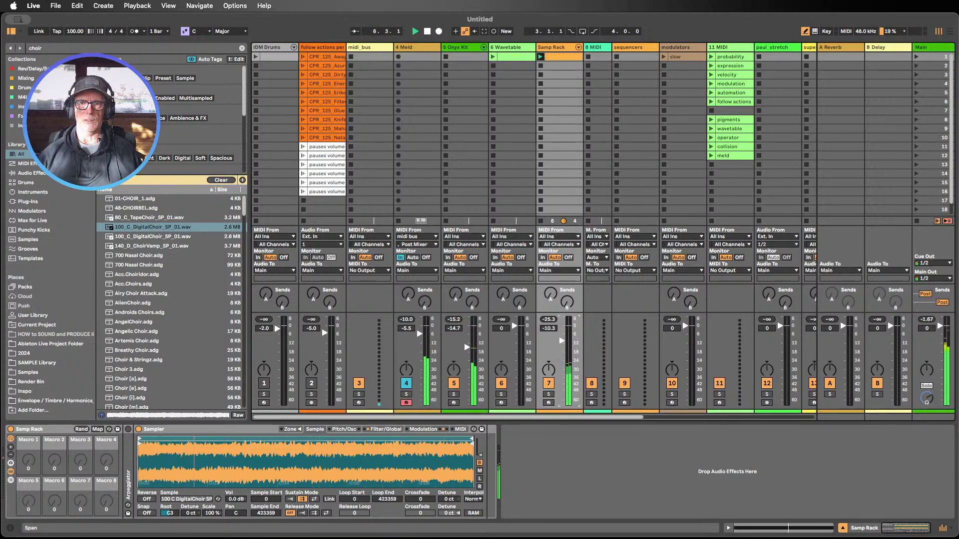
{"action": "left_click_drag", "start_coordinate": [562, 341], "coordinate": [562, 343]}
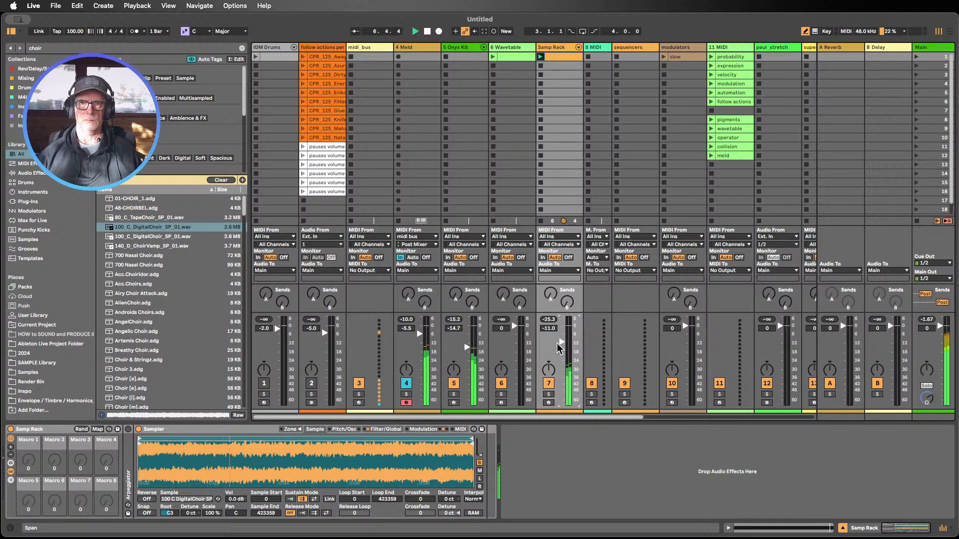
{"action": "left_click", "coordinate": [427, 31]}
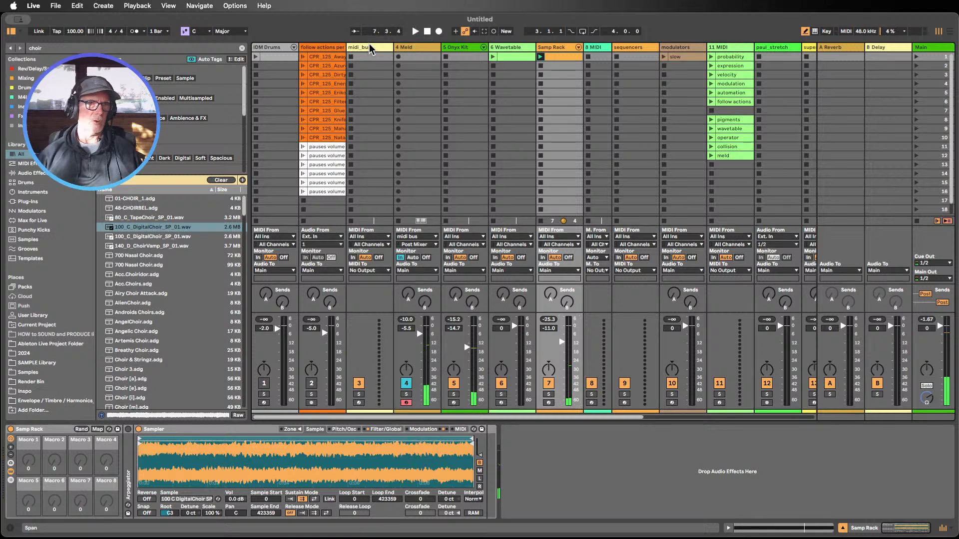
Insert a MIDI track after midi_bus and create a first-slot clip with 1/16 C3 notes on all four beats
{"action": "left_click", "coordinate": [372, 47]}
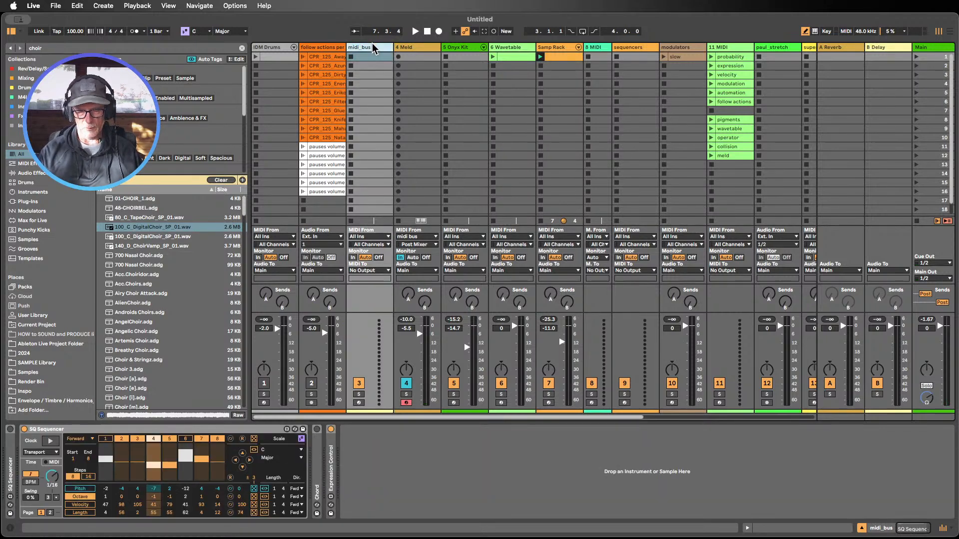
{"action": "key", "text": "super+shift+t"}
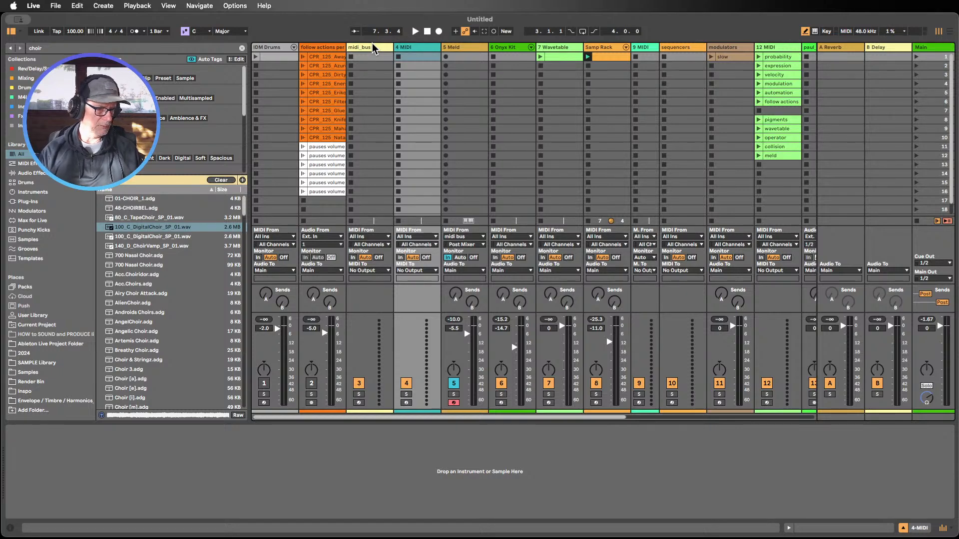
{"action": "double_click", "coordinate": [418, 56]}
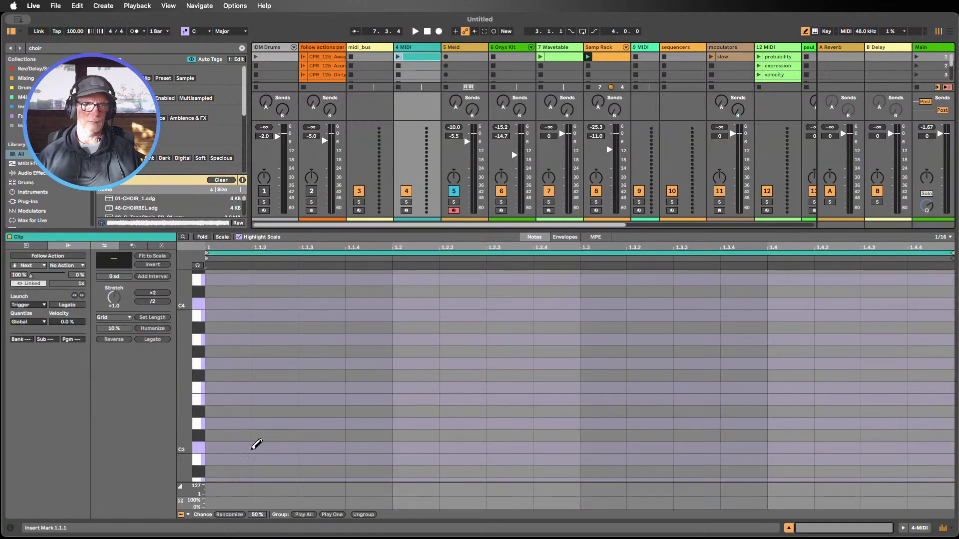
{"action": "left_click", "coordinate": [228, 447]}
{"action": "left_click", "coordinate": [414, 447]}
{"action": "left_click", "coordinate": [602, 447]}
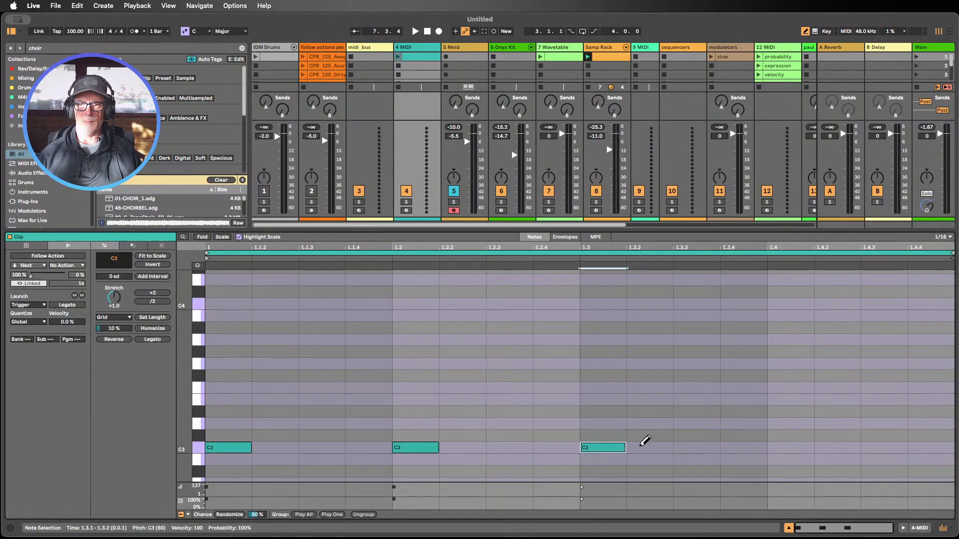
{"action": "left_click", "coordinate": [792, 446]}
Clear the choir search within the instruments library and load DS Kick onto the new MIDI track
{"action": "left_click", "coordinate": [789, 528]}
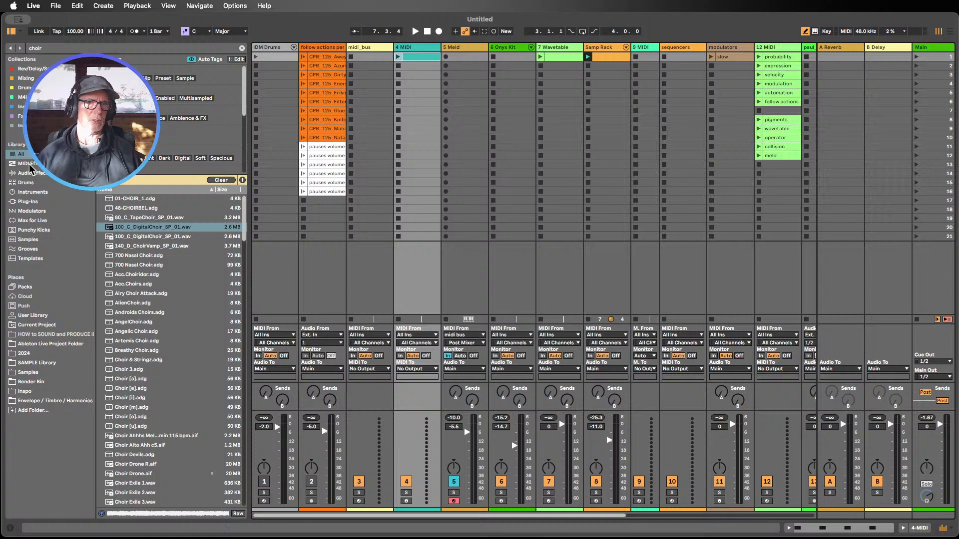
{"action": "left_click", "coordinate": [34, 192]}
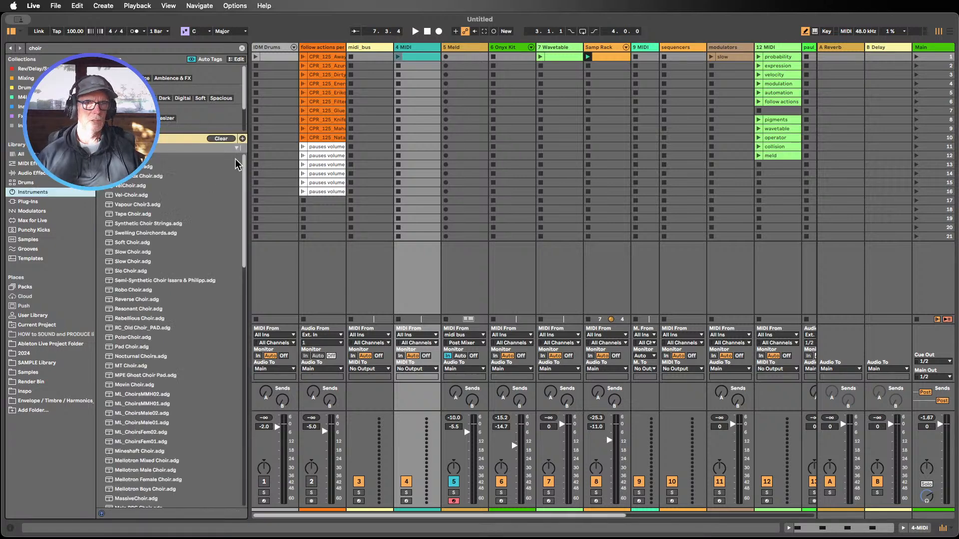
{"action": "left_click", "coordinate": [222, 140]}
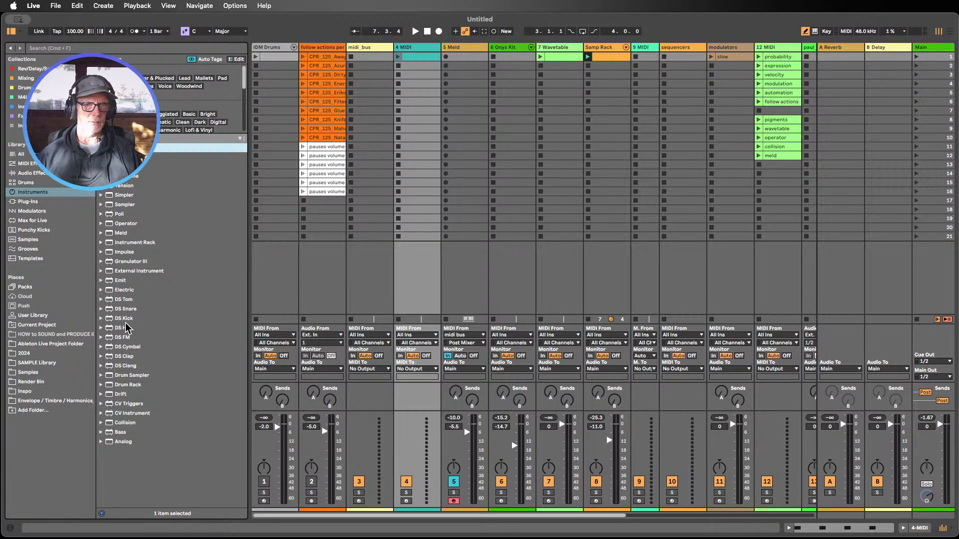
{"action": "left_click_drag", "start_coordinate": [121, 323], "coordinate": [408, 208]}
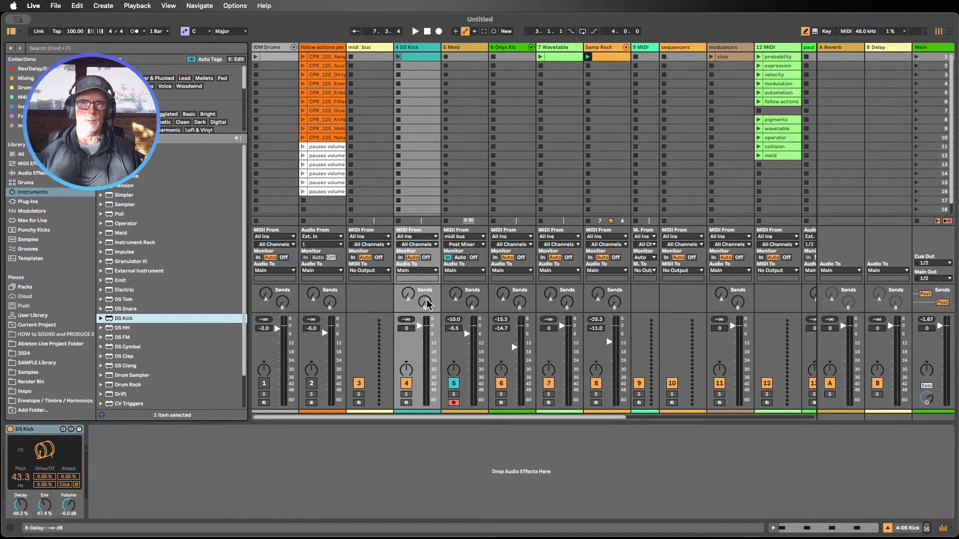
Launch the DS Kick clip and lower the track's volume to -0.4 dB
{"action": "left_click", "coordinate": [398, 57]}
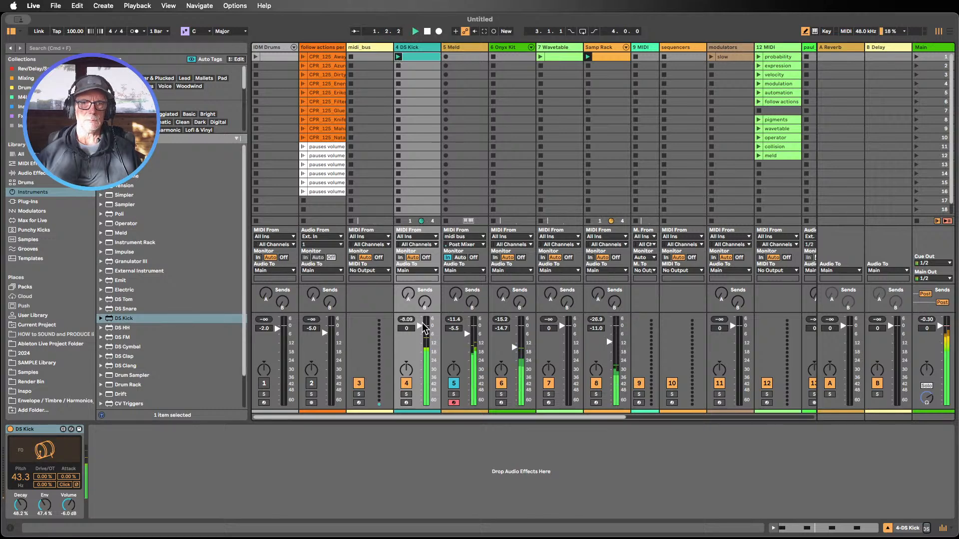
{"action": "left_click_drag", "start_coordinate": [421, 327], "coordinate": [424, 332]}
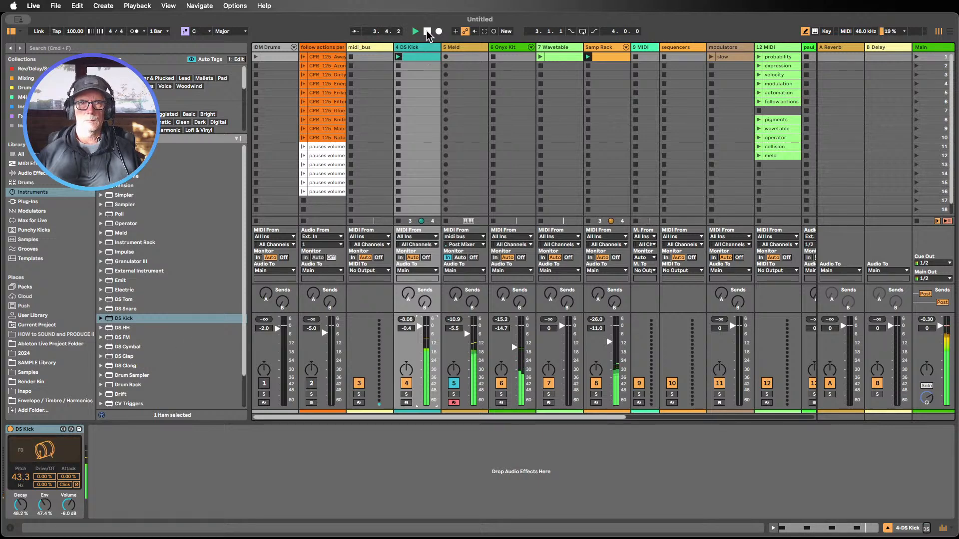
Set the scale to B Minor and play the set with the DS Kick clip
{"action": "left_click", "coordinate": [199, 31]}
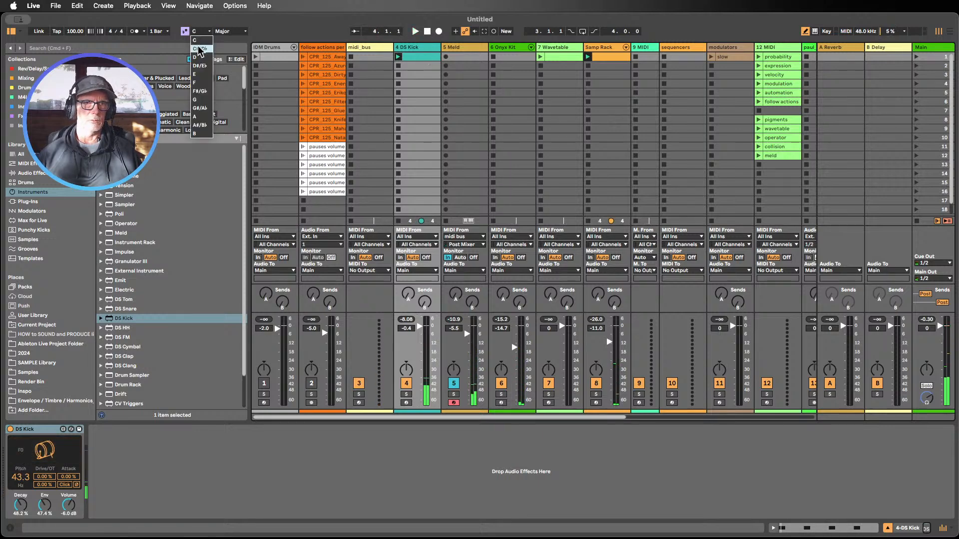
{"action": "left_click", "coordinate": [199, 134]}
{"action": "left_click", "coordinate": [227, 32]}
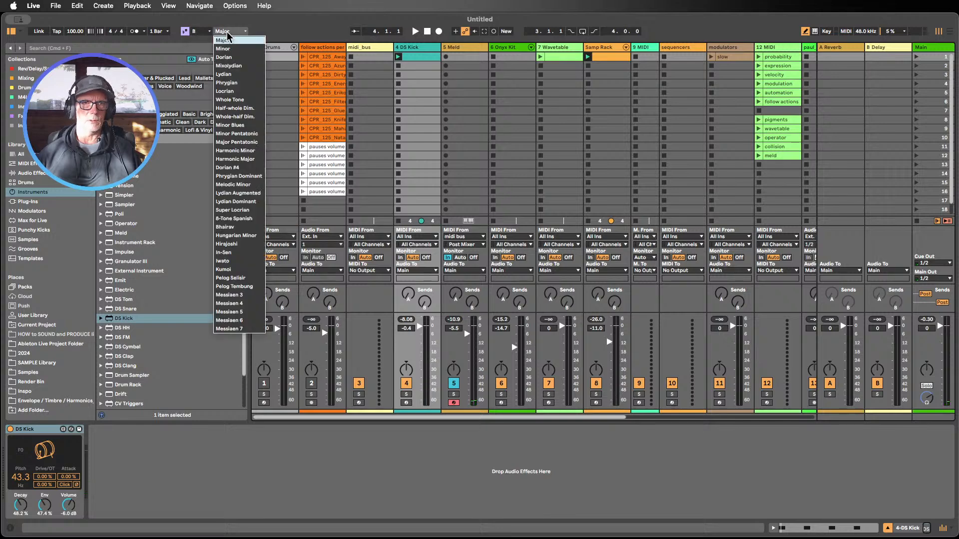
{"action": "left_click", "coordinate": [228, 53]}
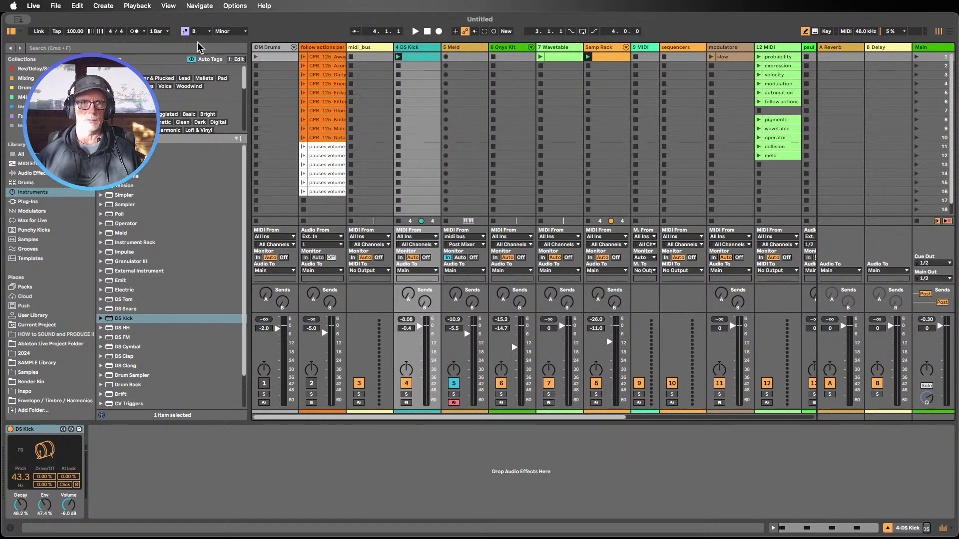
{"action": "left_click", "coordinate": [398, 57]}
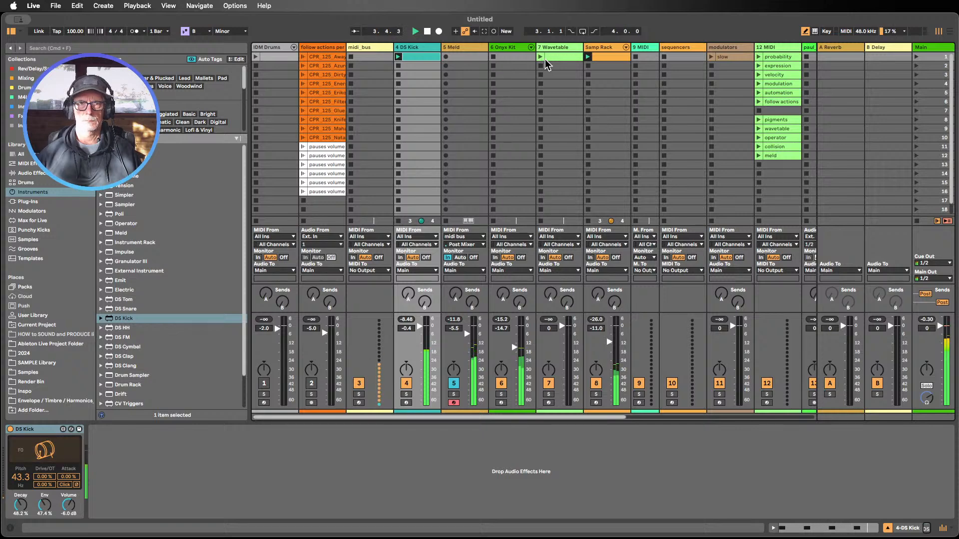
Return the scale to C Major, stop the set, and replay it with the Onyx Kit track's devices shown
{"action": "left_click", "coordinate": [196, 35]}
{"action": "left_click", "coordinate": [200, 35]}
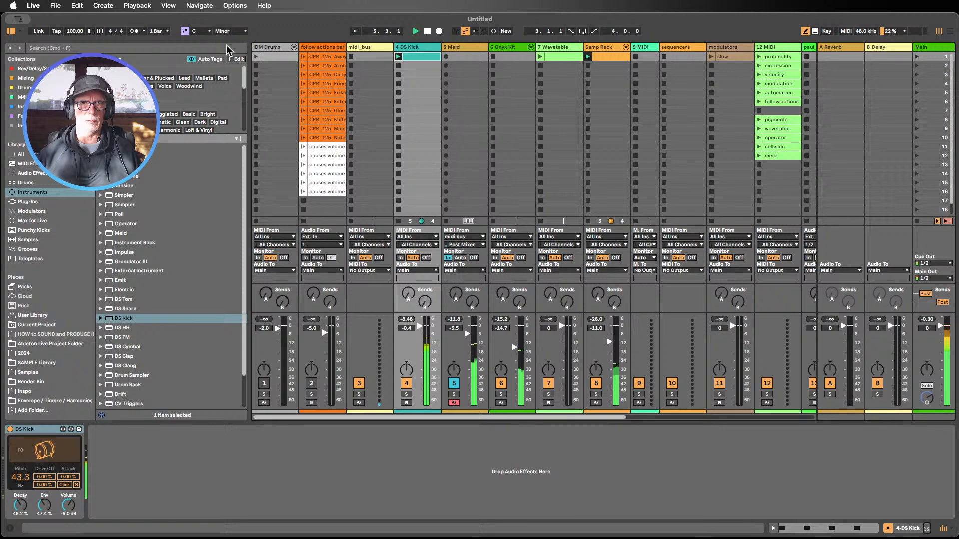
{"action": "left_click", "coordinate": [428, 32]}
{"action": "left_click", "coordinate": [471, 47]}
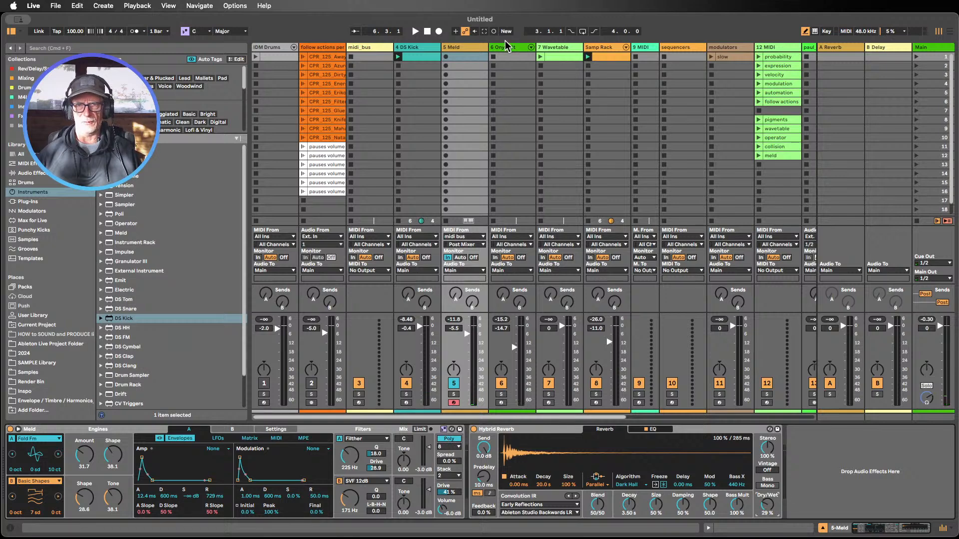
{"action": "left_click", "coordinate": [508, 55]}
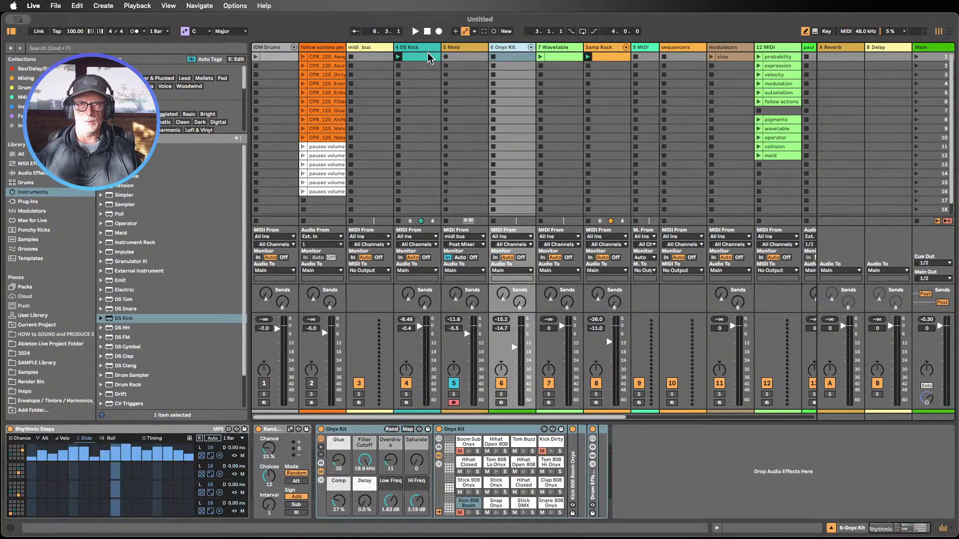
{"action": "left_click", "coordinate": [415, 32]}
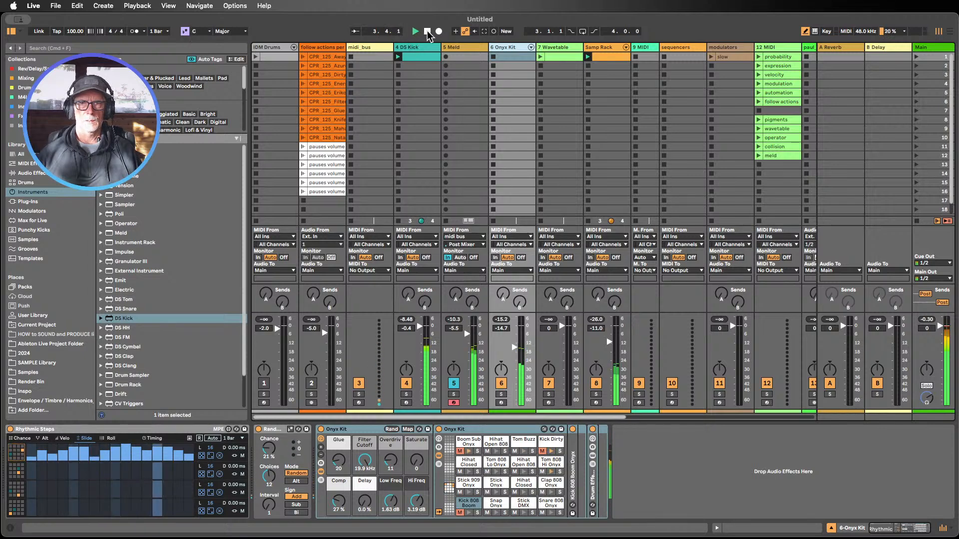
Set the scale to B Minor again and check the devices on the Meld and midi_bus tracks
{"action": "left_click", "coordinate": [196, 33]}
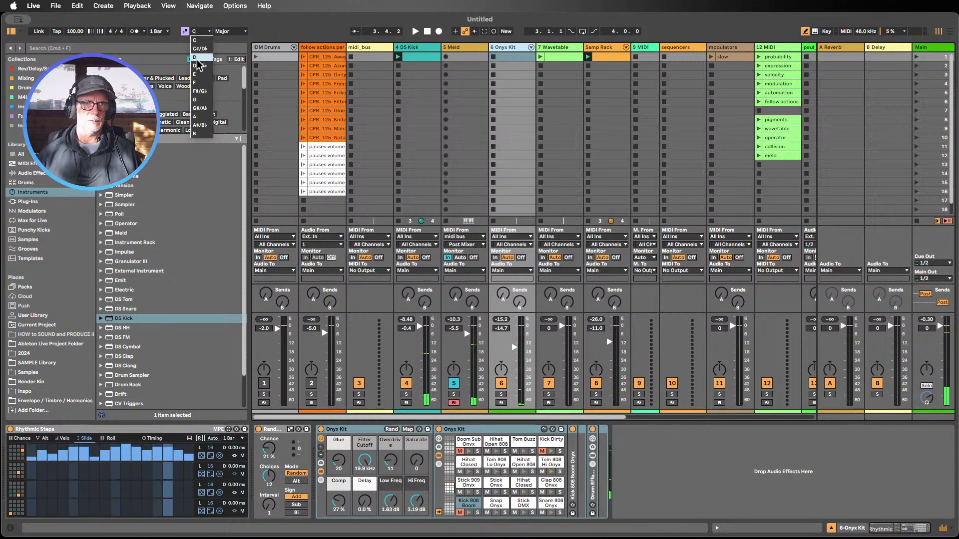
{"action": "left_click", "coordinate": [199, 134]}
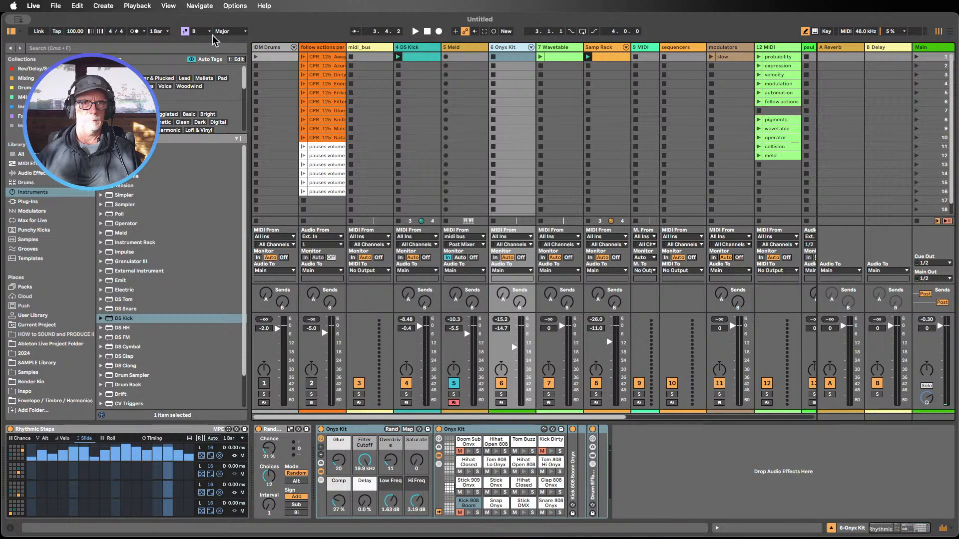
{"action": "left_click", "coordinate": [225, 31]}
{"action": "left_click", "coordinate": [232, 49]}
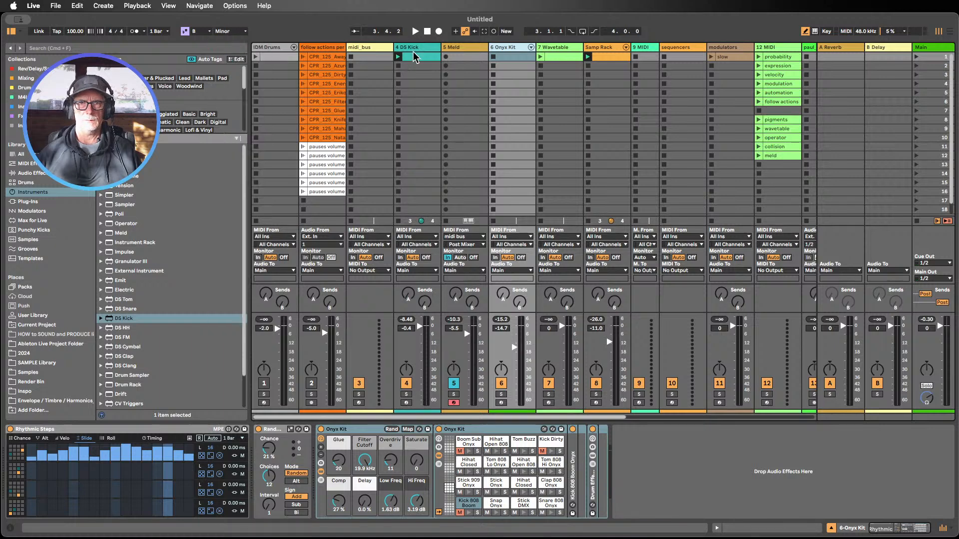
{"action": "left_click", "coordinate": [462, 56]}
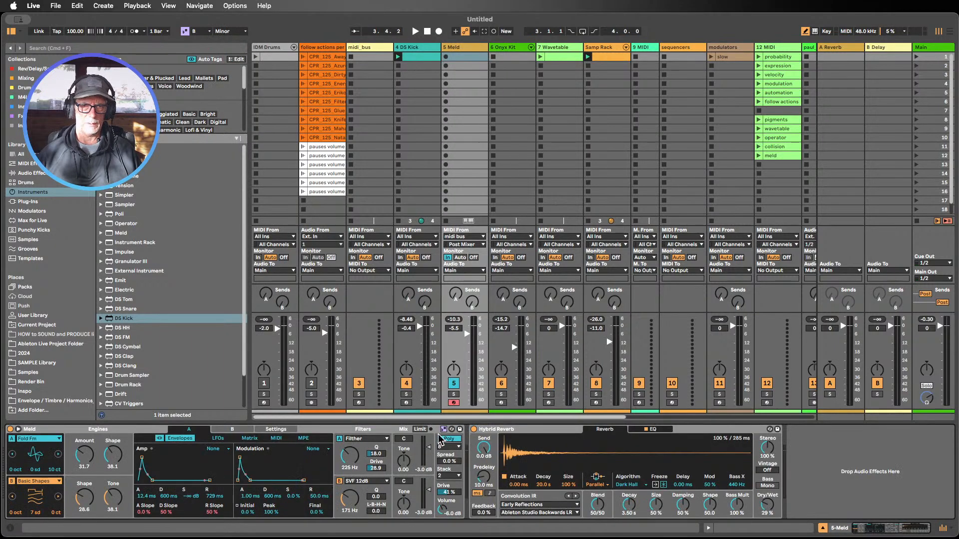
{"action": "left_click", "coordinate": [376, 50]}
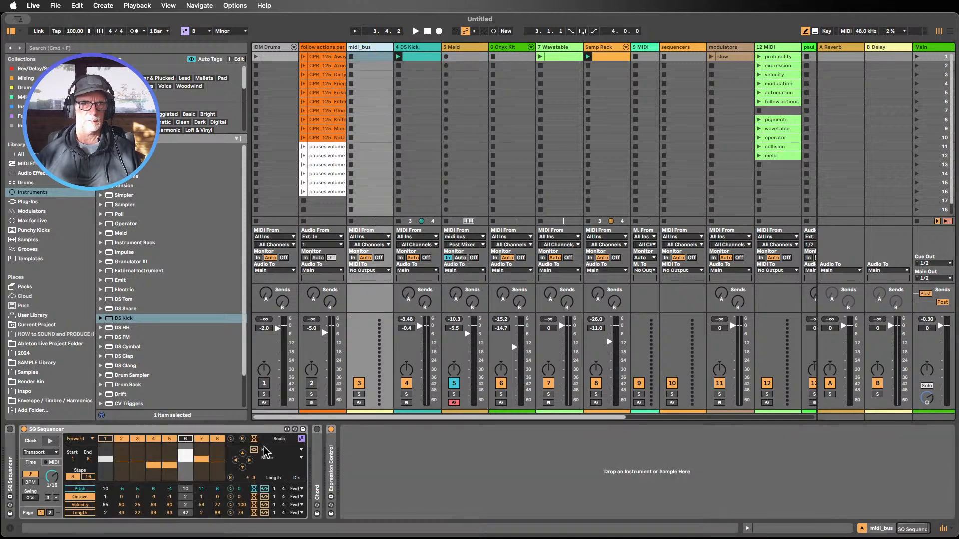
Play the set, lower the Samp Rack track's volume to -12.0 dB, and stop playback
{"action": "left_click", "coordinate": [414, 32]}
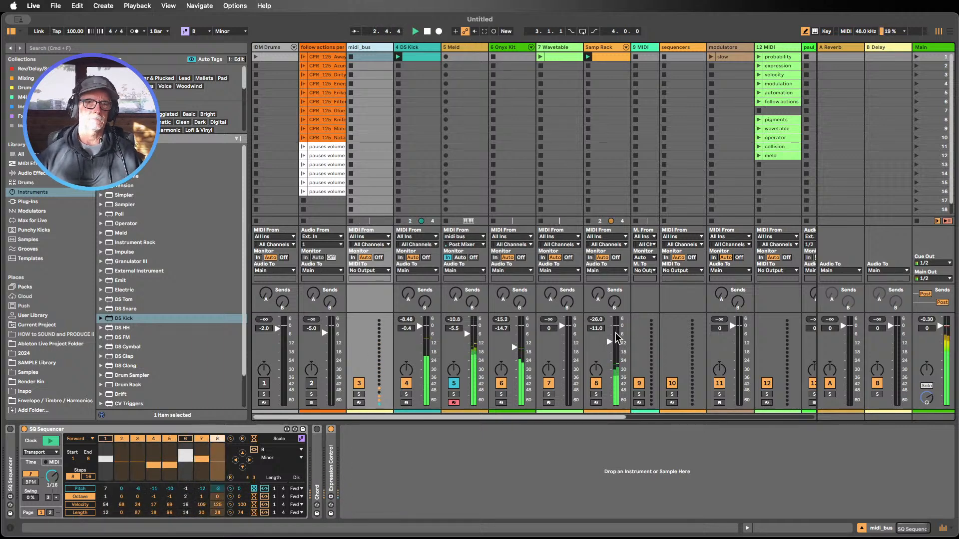
{"action": "left_click", "coordinate": [607, 50]}
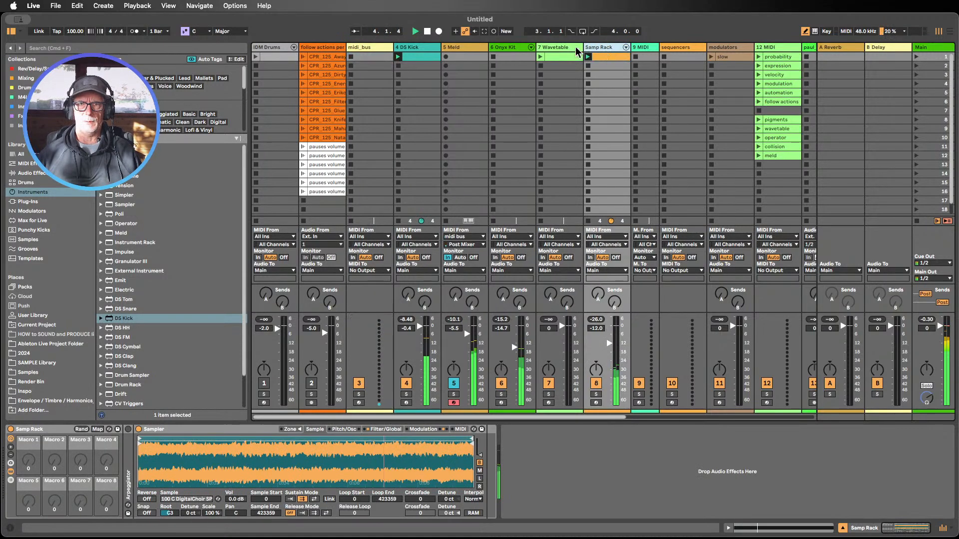
{"action": "left_click", "coordinate": [427, 32]}
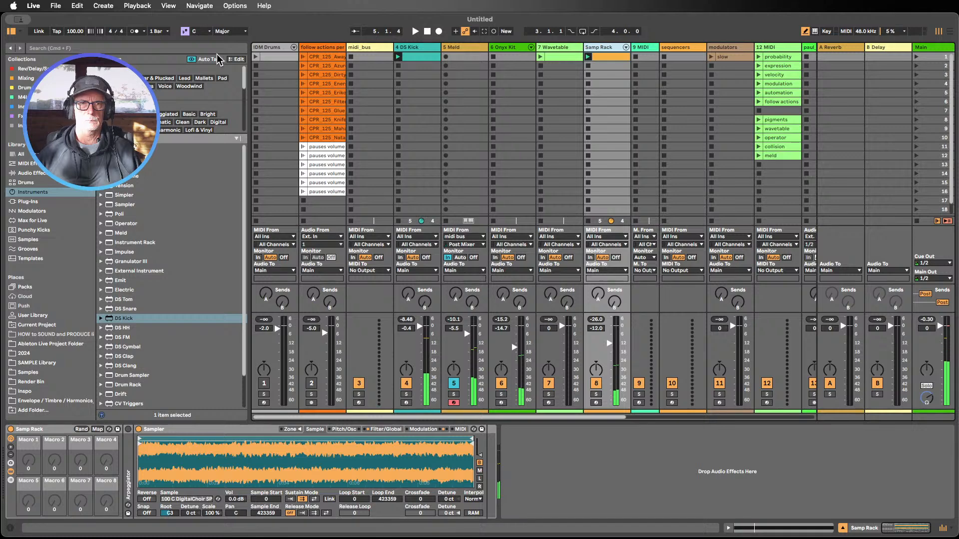
Set the scale to A Minor and raise the tempo to 107 BPM while the set plays
{"action": "left_click", "coordinate": [554, 50]}
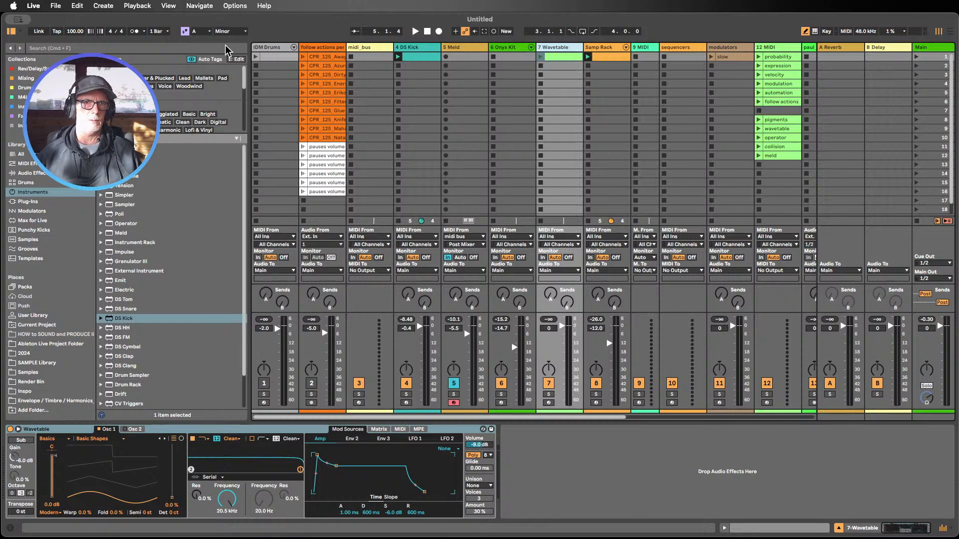
{"action": "left_click", "coordinate": [416, 32]}
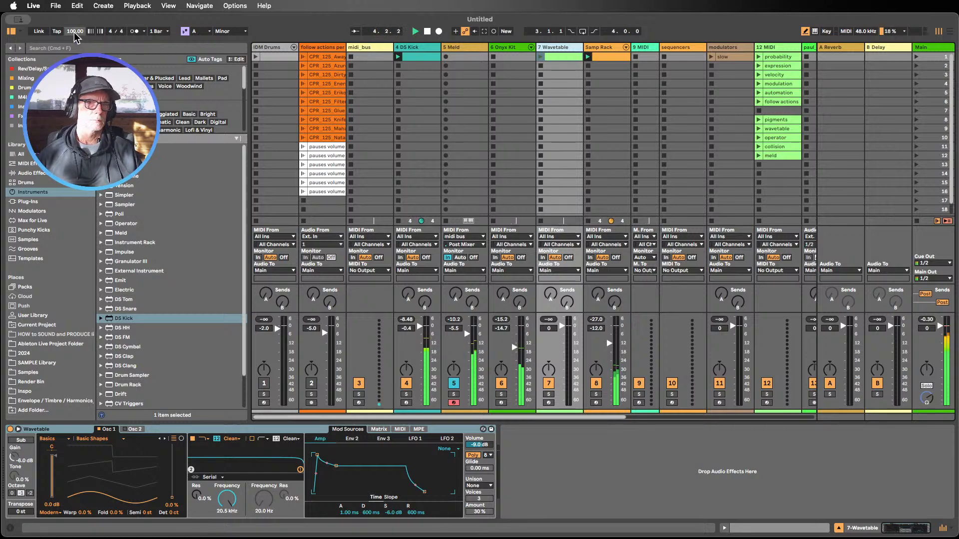
{"action": "left_click", "coordinate": [373, 56]}
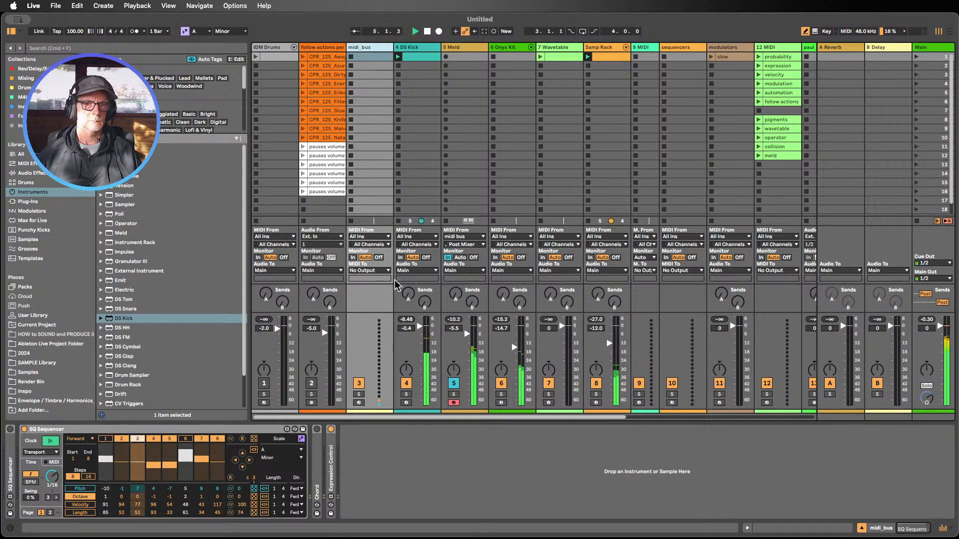
{"action": "left_click", "coordinate": [75, 31]}
{"action": "left_click_drag", "start_coordinate": [75, 31], "coordinate": [75, 22]}
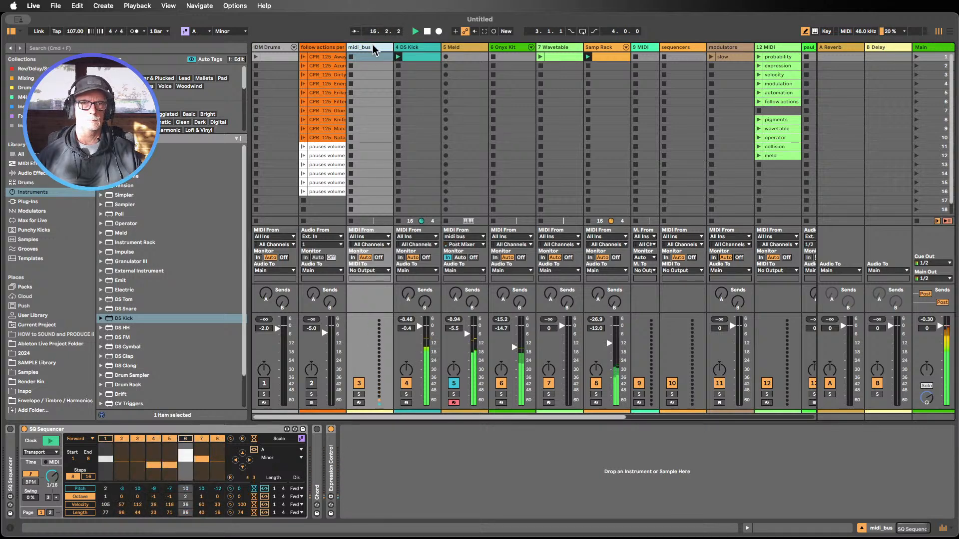
Set DS Kick's Pitch to 49.3 Hz, Decay to 28.1% and Env to 53.4%, and lower the Meld track's volume to -9.0 dB
{"action": "left_click", "coordinate": [419, 48]}
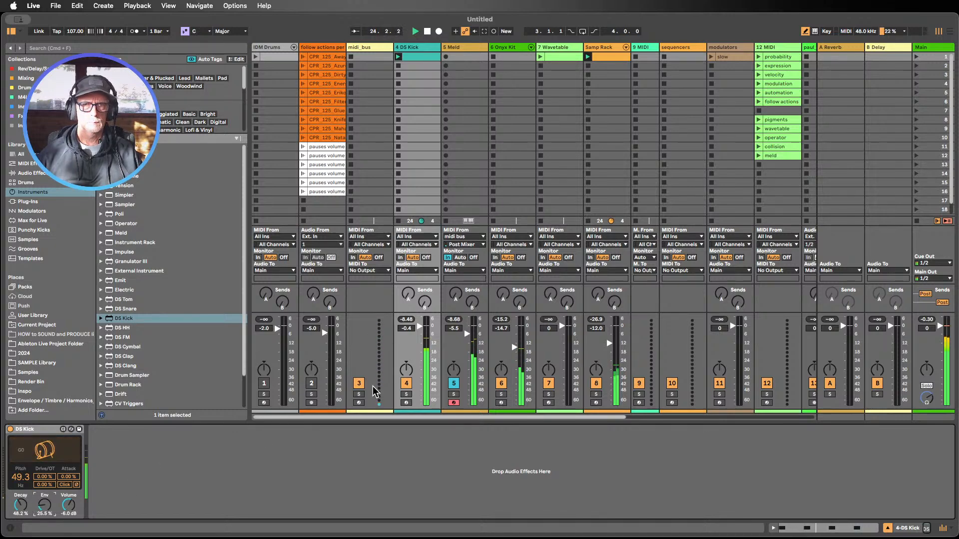
{"action": "left_click", "coordinate": [452, 386]}
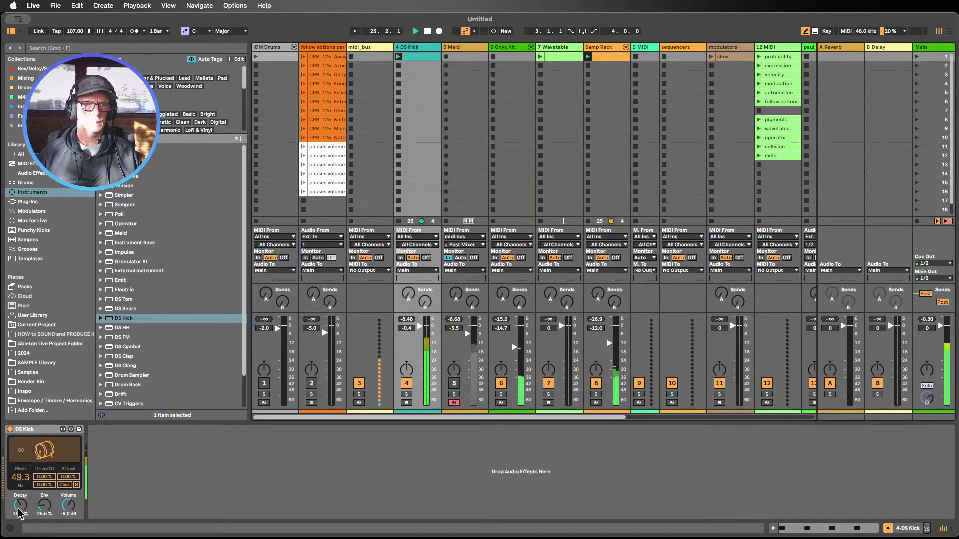
{"action": "left_click", "coordinate": [19, 507]}
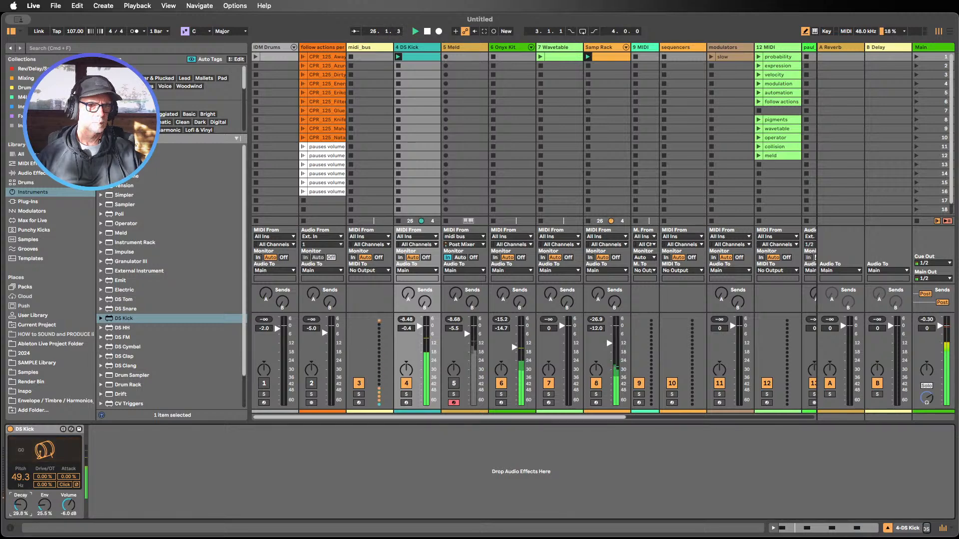
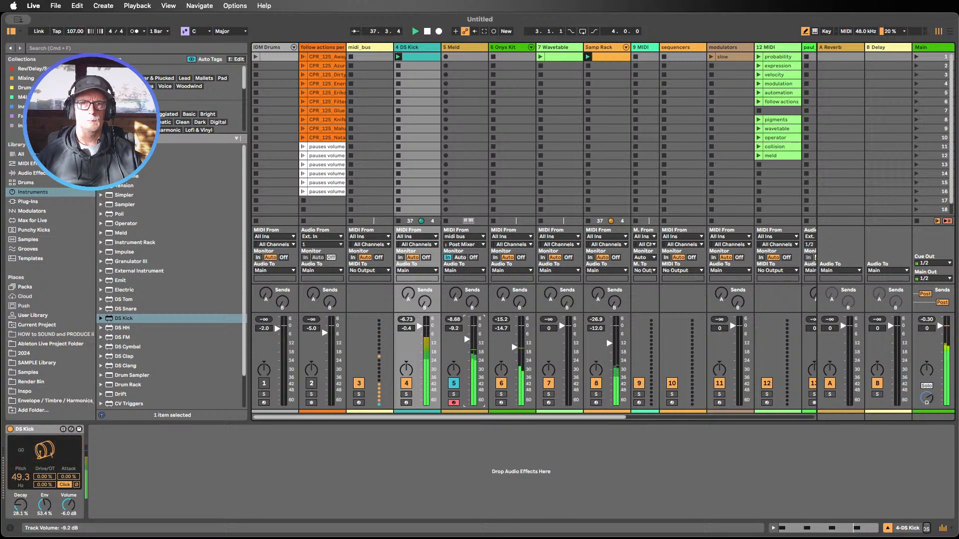
Show the Onyx Kit track's devices and mute the DS Kick and Meld tracks
{"action": "left_click", "coordinate": [509, 47]}
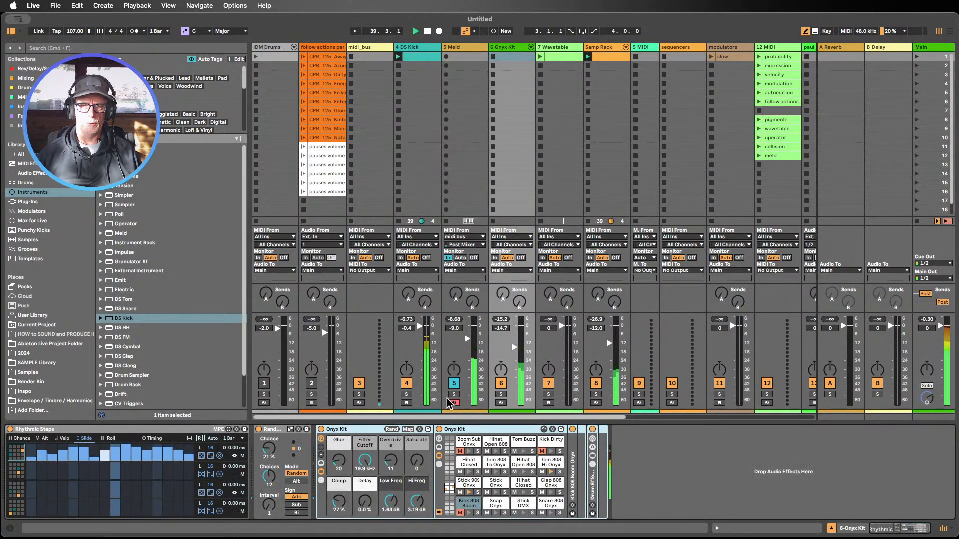
{"action": "left_click", "coordinate": [406, 384]}
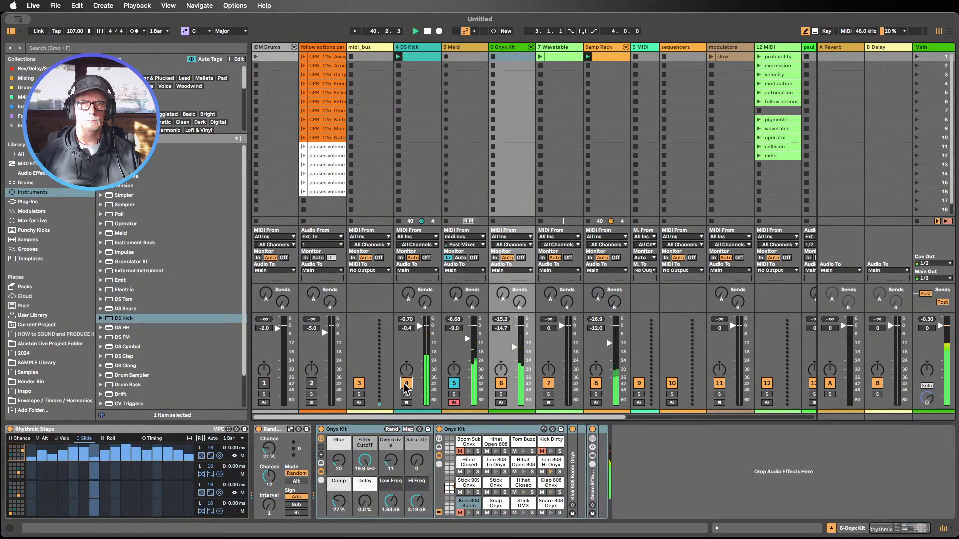
{"action": "left_click", "coordinate": [453, 383]}
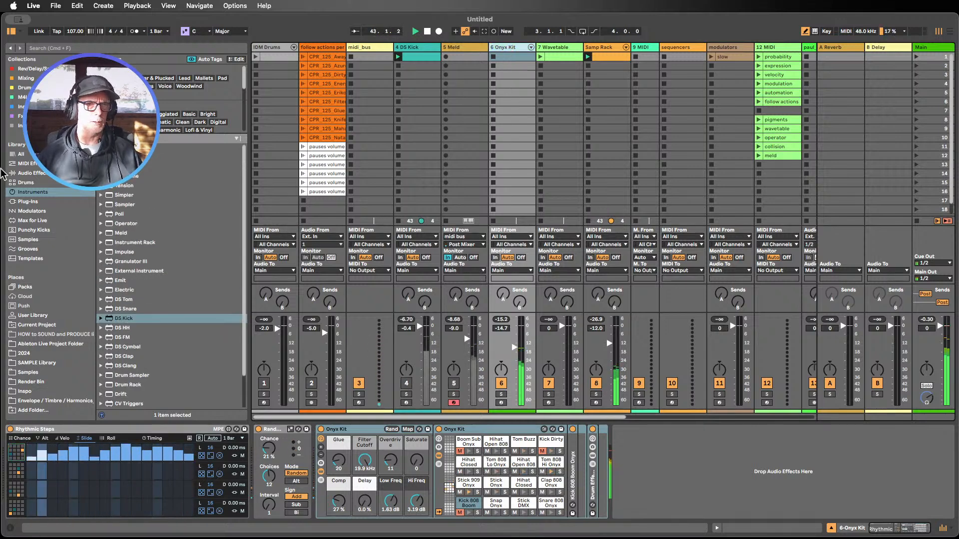
Add the Spectral Resonator audio effect to the end of the Onyx Kit track's device chain
{"action": "left_click", "coordinate": [46, 174]}
{"action": "scroll", "coordinate": [154, 254], "scroll_direction": "down", "scroll_amount": 10}
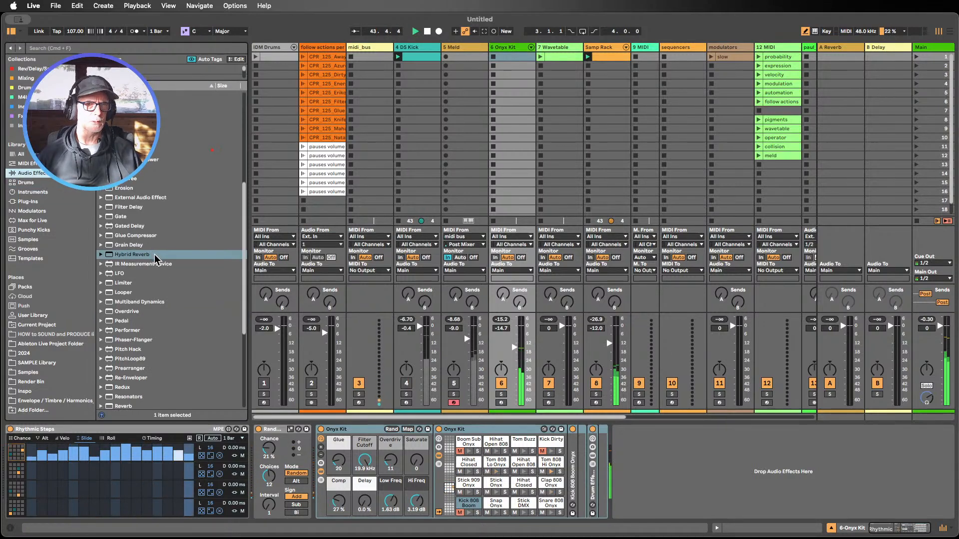
{"action": "scroll", "coordinate": [155, 258], "scroll_direction": "down", "scroll_amount": 3}
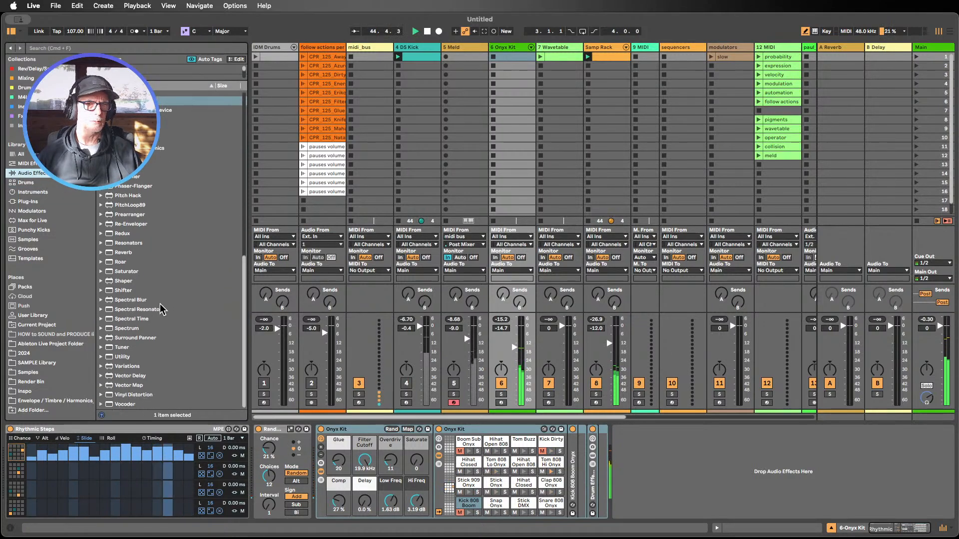
{"action": "left_click_drag", "start_coordinate": [128, 314], "coordinate": [673, 452]}
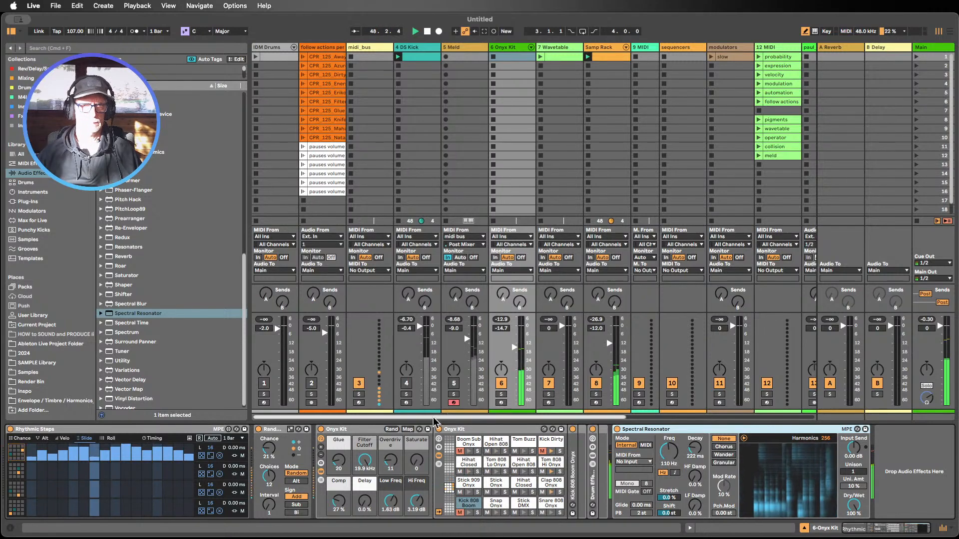
Unmute the DS Kick and Meld tracks and lower Spectral Resonator's Dry/Wet to 70%
{"action": "left_click", "coordinate": [406, 383]}
{"action": "left_click", "coordinate": [454, 383]}
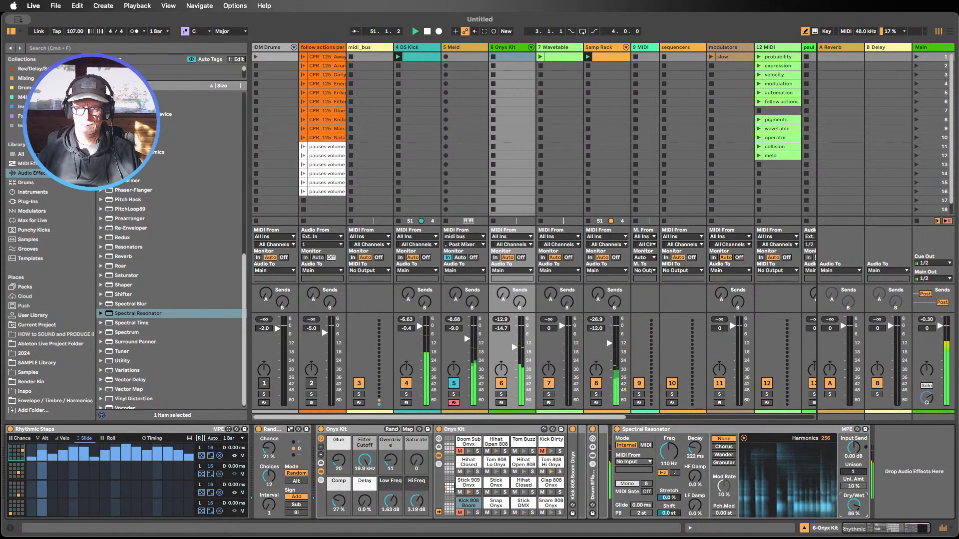
{"action": "mouse_move", "coordinate": [853, 510]}
{"action": "left_mouse_down"}
{"action": "mouse_move", "coordinate": [853, 536]}
{"action": "mouse_move", "coordinate": [853, 526]}
{"action": "left_mouse_up"}
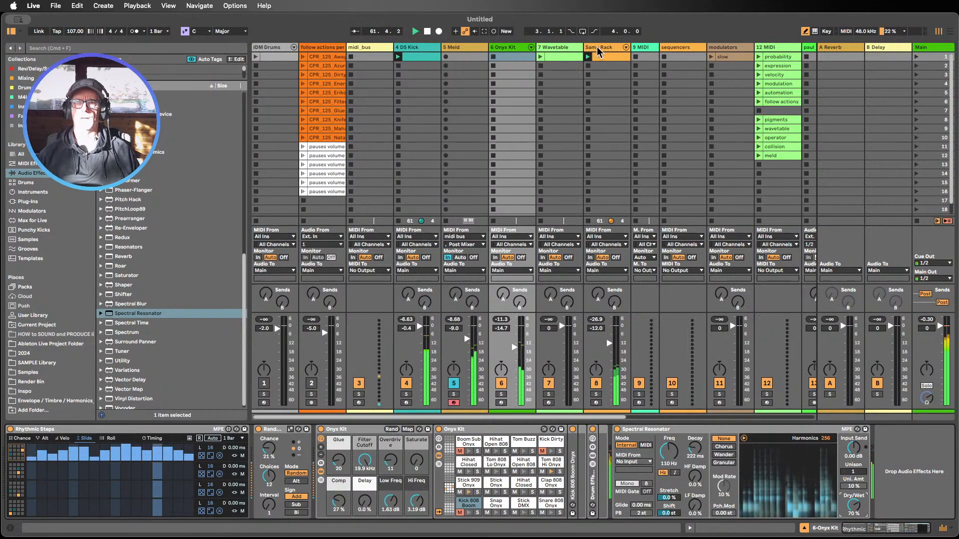
Inspect the Filter/Global settings of the Samp Rack's Sampler and stop playback
{"action": "left_click", "coordinate": [594, 91]}
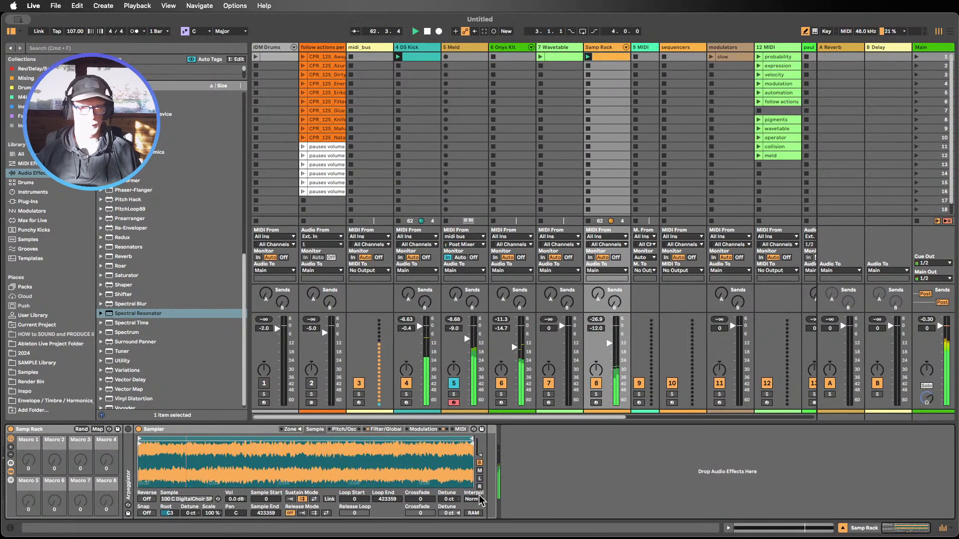
{"action": "left_click", "coordinate": [390, 430]}
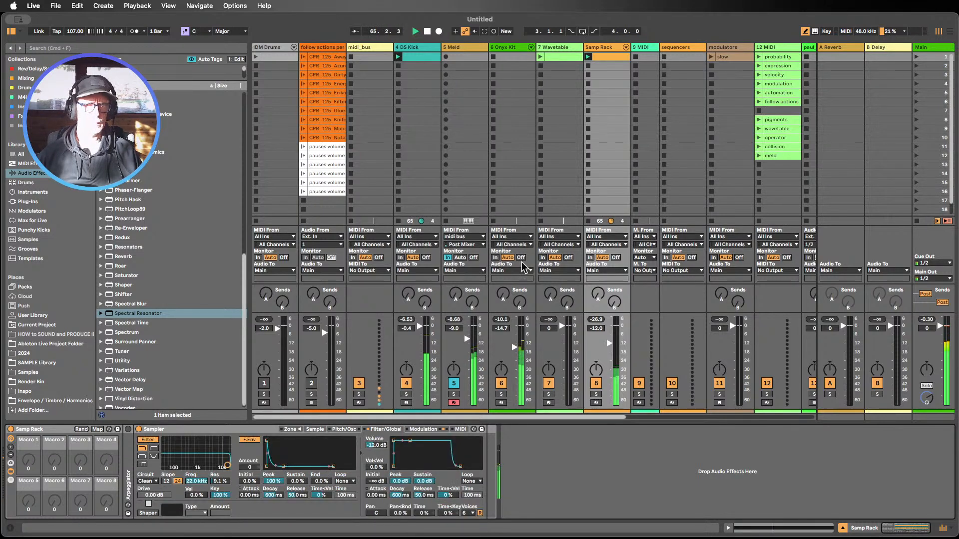
{"action": "left_click", "coordinate": [427, 31]}
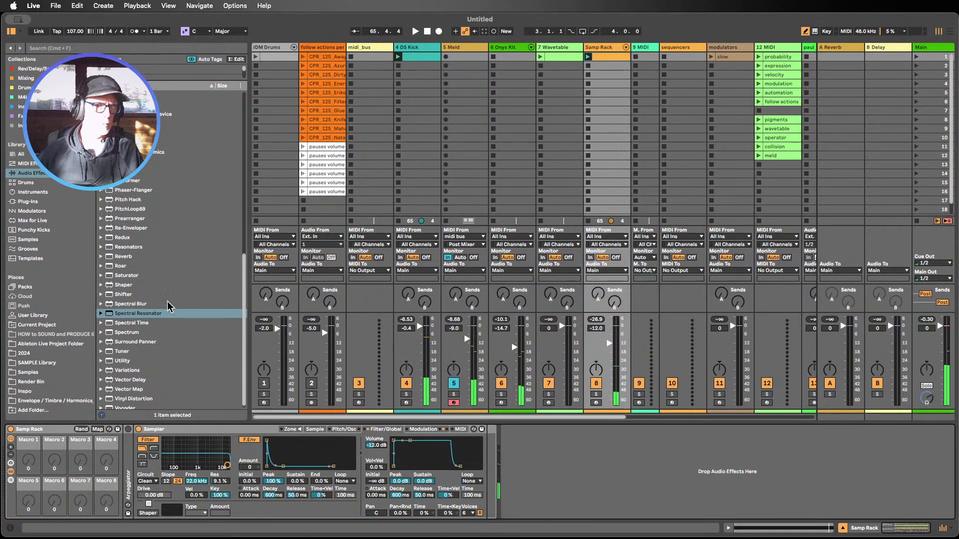
Add the Chorus-Ensemble audio effect after the Sampler on the Samp Rack track
{"action": "scroll", "coordinate": [175, 280], "scroll_direction": "up", "scroll_amount": 12}
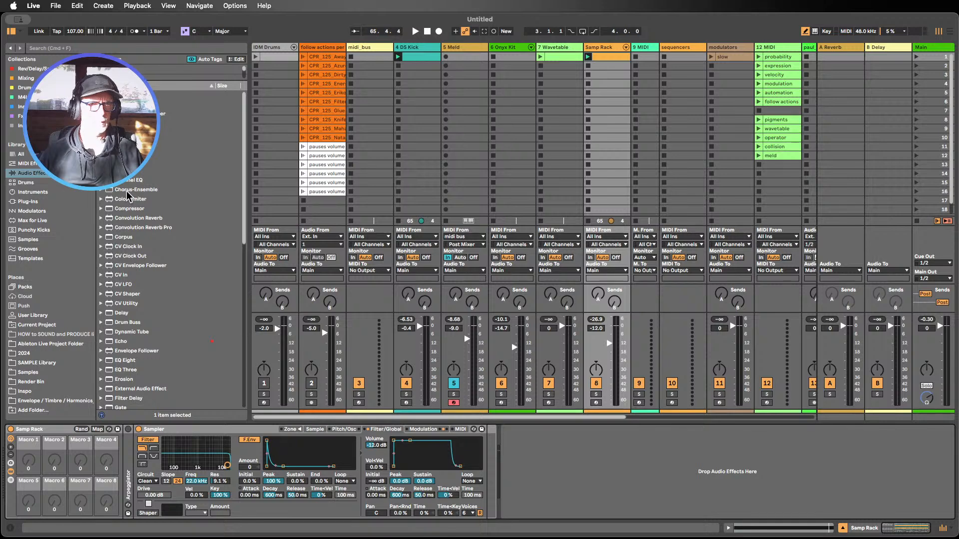
{"action": "mouse_move", "coordinate": [126, 190]}
{"action": "left_mouse_down"}
{"action": "mouse_move", "coordinate": [641, 507]}
{"action": "mouse_move", "coordinate": [549, 471]}
{"action": "left_mouse_up"}
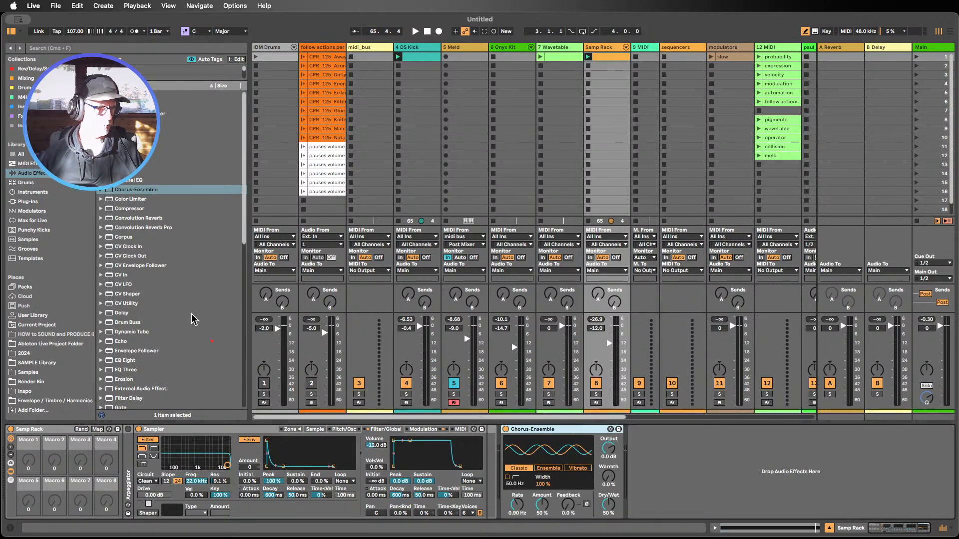
Search the browser for "trem", add the Tremolo device after Chorus-Ensemble, and collapse Chorus-Ensemble
{"action": "scroll", "coordinate": [191, 269], "scroll_direction": "down", "scroll_amount": 5}
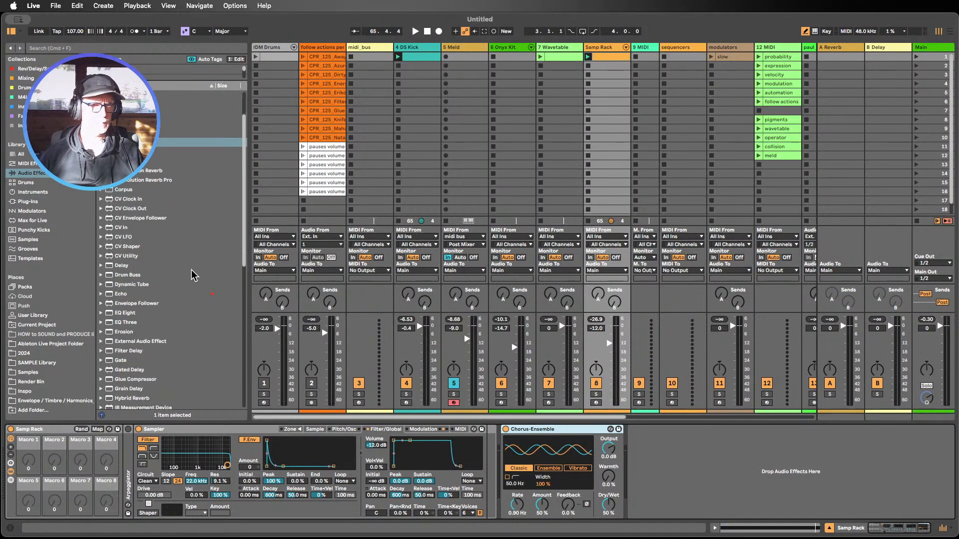
{"action": "scroll", "coordinate": [191, 270], "scroll_direction": "down", "scroll_amount": 3}
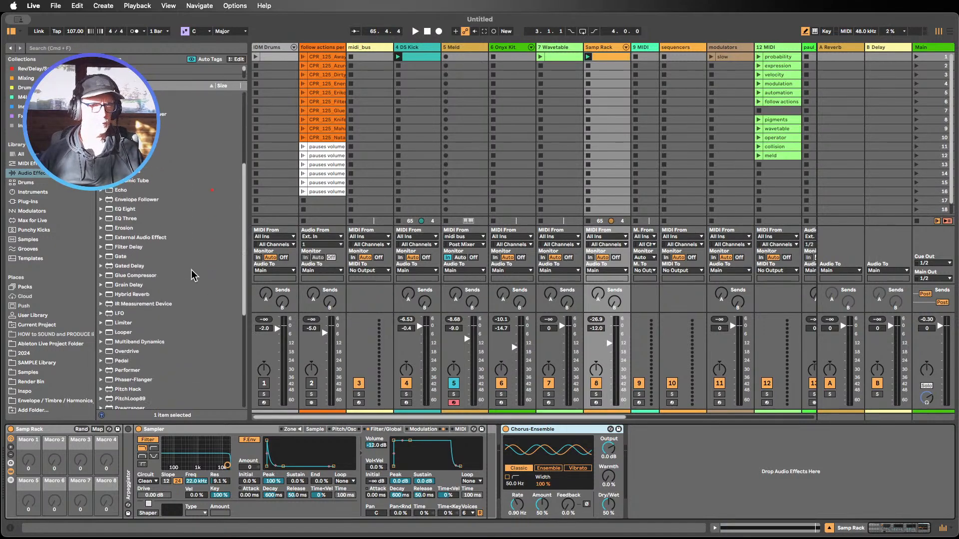
{"action": "scroll", "coordinate": [193, 272], "scroll_direction": "up", "scroll_amount": 8}
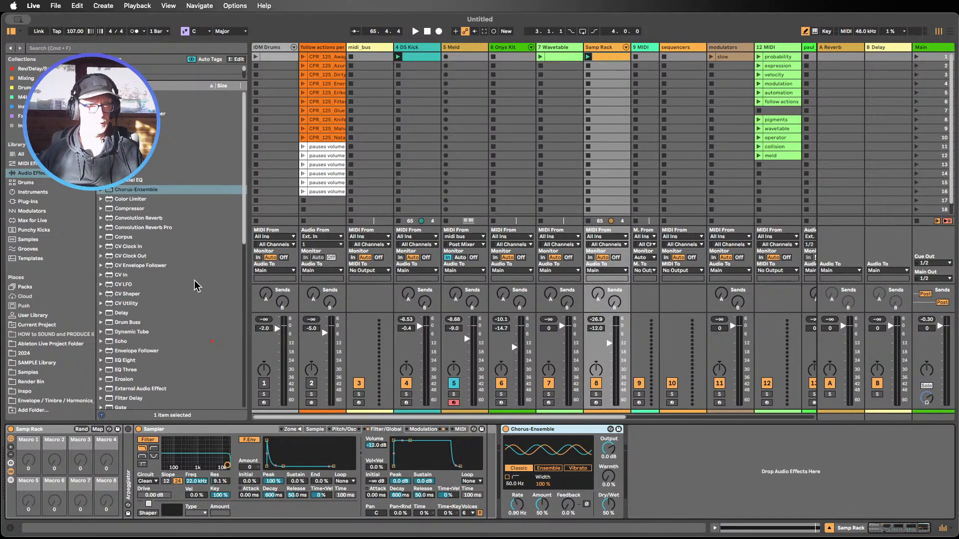
{"action": "key", "text": "super+f"}
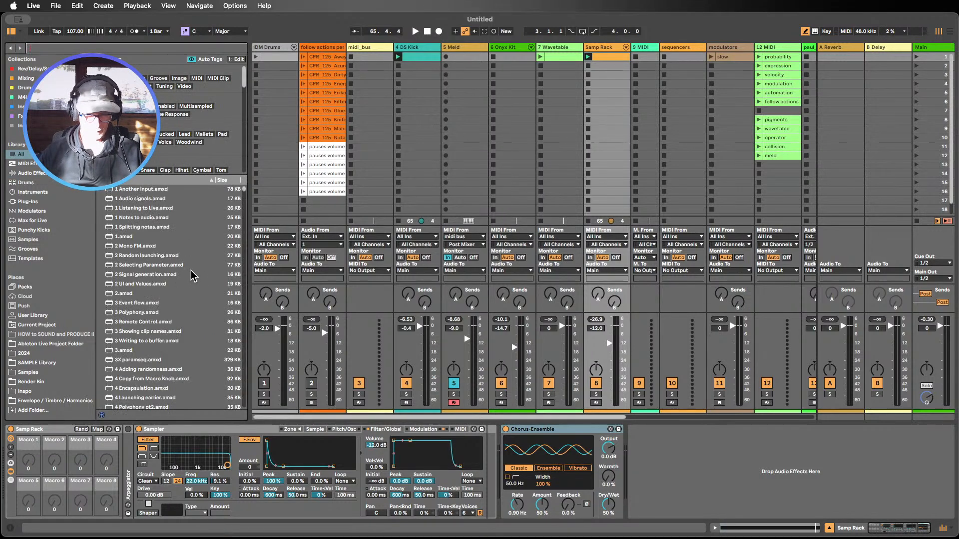
{"action": "type", "text": "trem"}
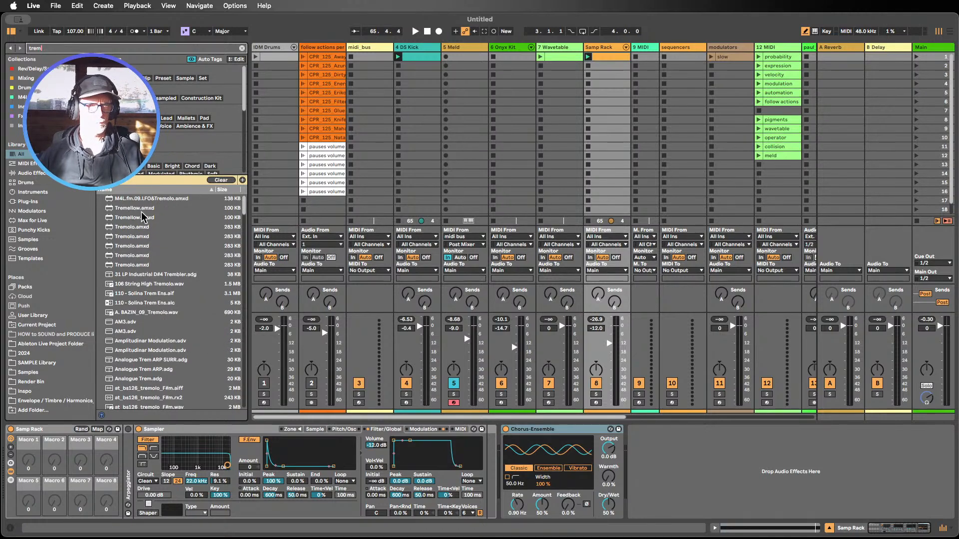
{"action": "left_click_drag", "start_coordinate": [121, 228], "coordinate": [666, 447]}
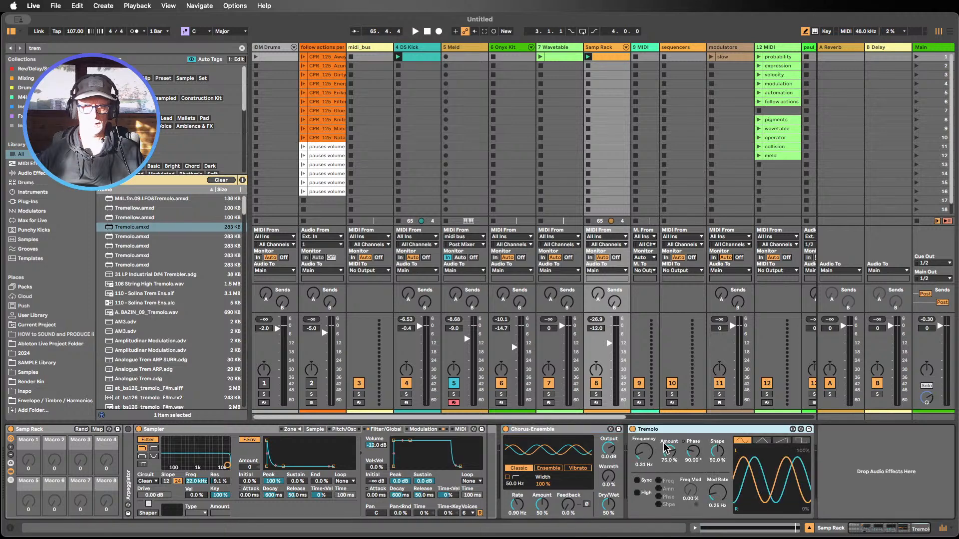
{"action": "double_click", "coordinate": [550, 430]}
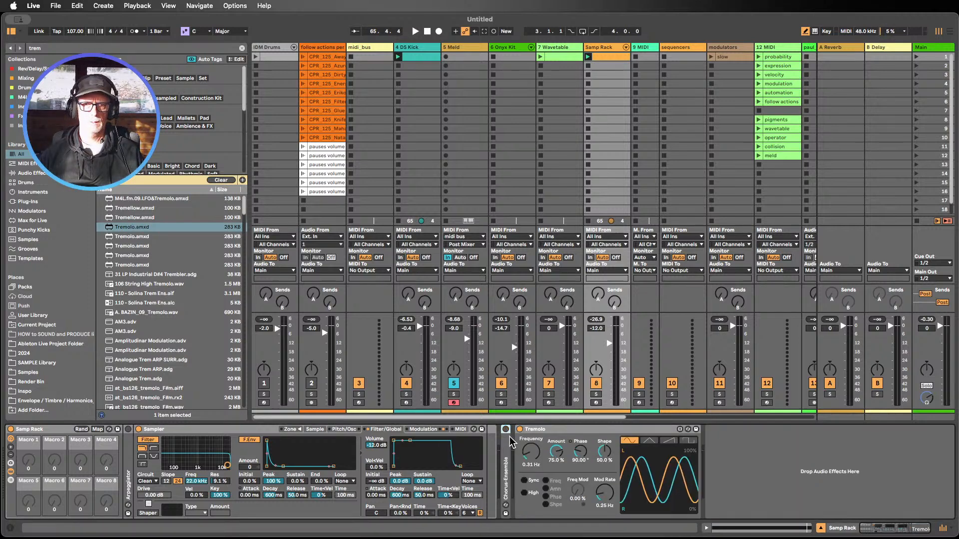
Insert the Phaser-Flanger audio effect between Chorus-Ensemble and Tremolo, and bypass both Phaser-Flanger and Tremolo
{"action": "scroll", "coordinate": [161, 316], "scroll_direction": "down", "scroll_amount": 1}
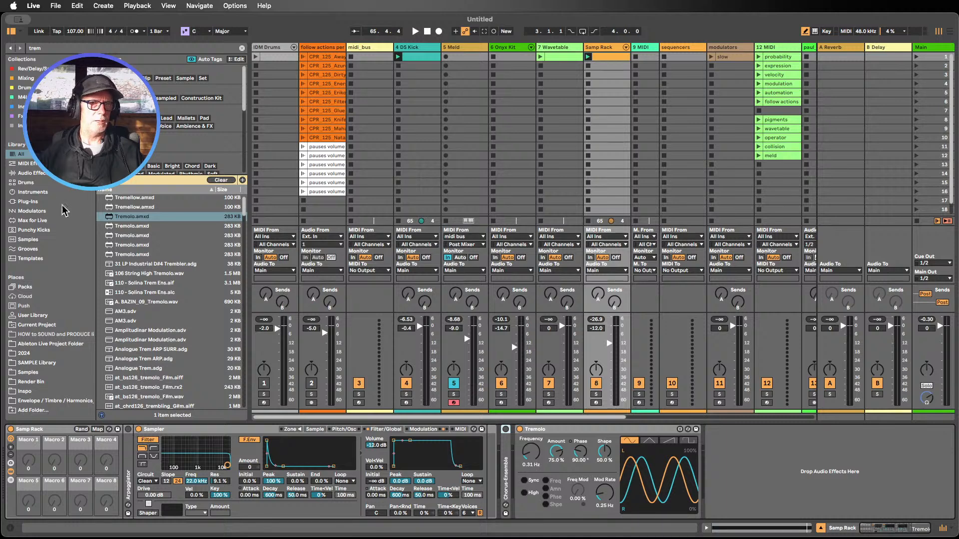
{"action": "left_click", "coordinate": [41, 175]}
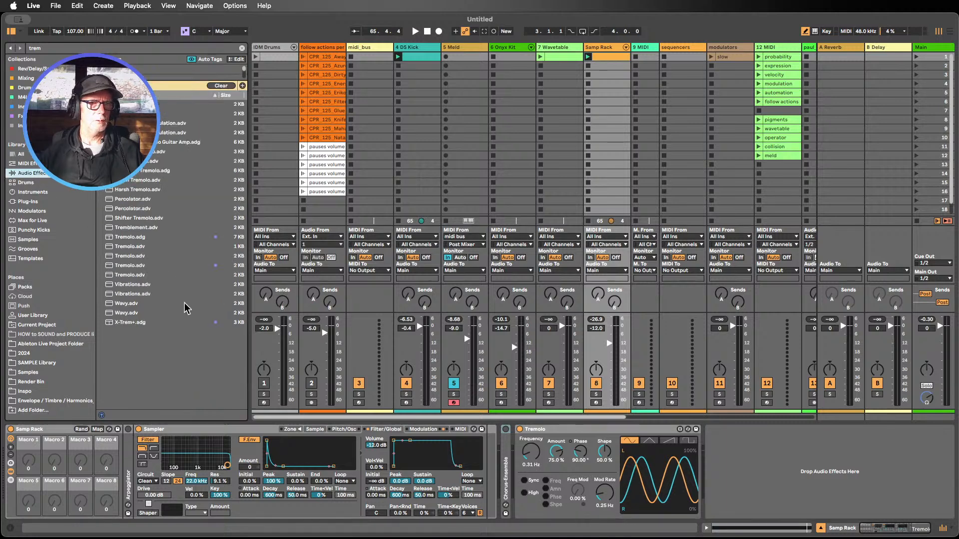
{"action": "left_click", "coordinate": [221, 87]}
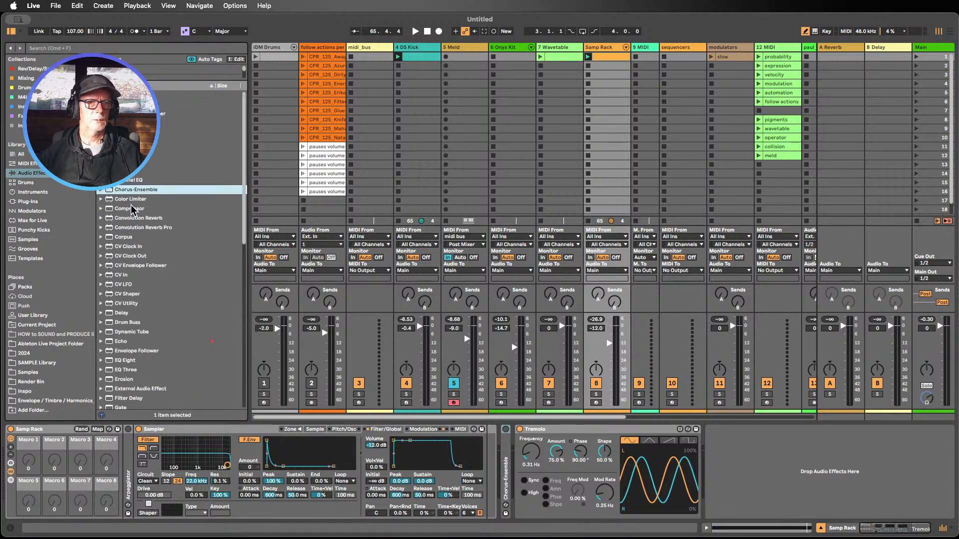
{"action": "scroll", "coordinate": [159, 257], "scroll_direction": "down", "scroll_amount": 7}
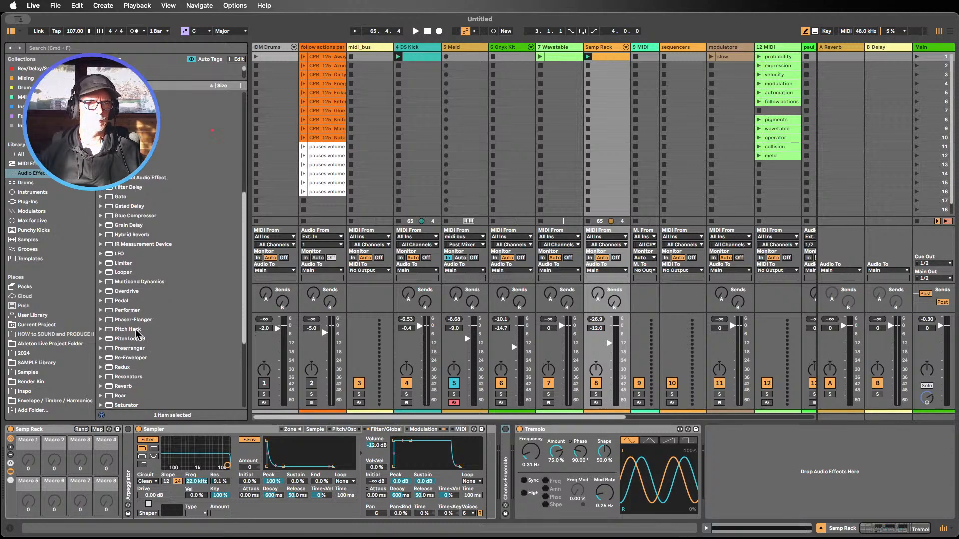
{"action": "left_click_drag", "start_coordinate": [133, 321], "coordinate": [517, 439]}
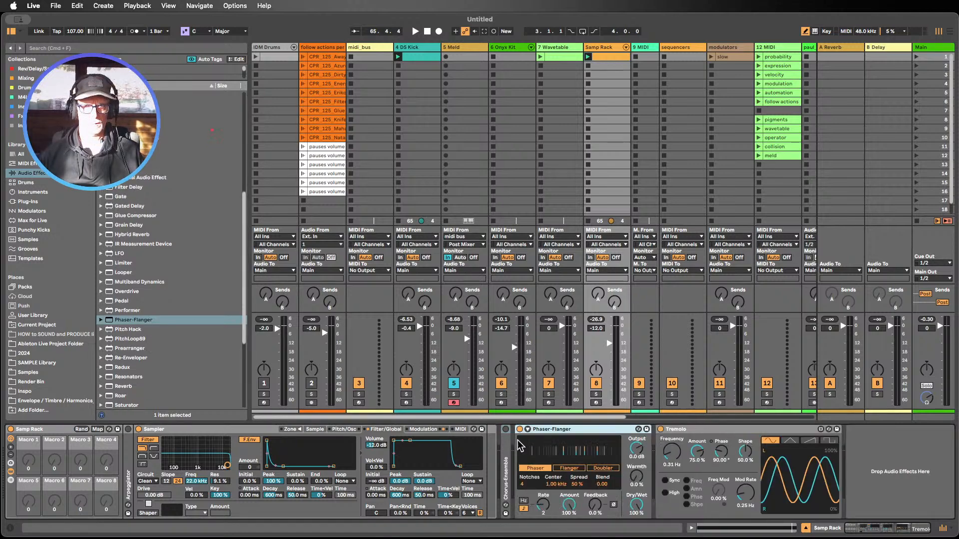
{"action": "left_click", "coordinate": [519, 429]}
{"action": "left_click", "coordinate": [660, 430]}
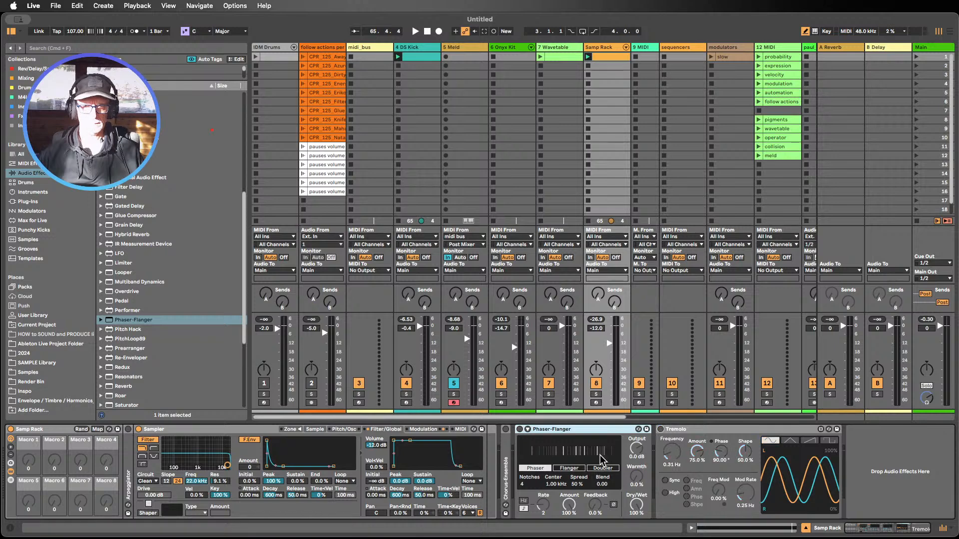
Launch the Samp Rack clip and re-enable Phaser-Flanger with its Feedback set to 17%
{"action": "left_click", "coordinate": [588, 58]}
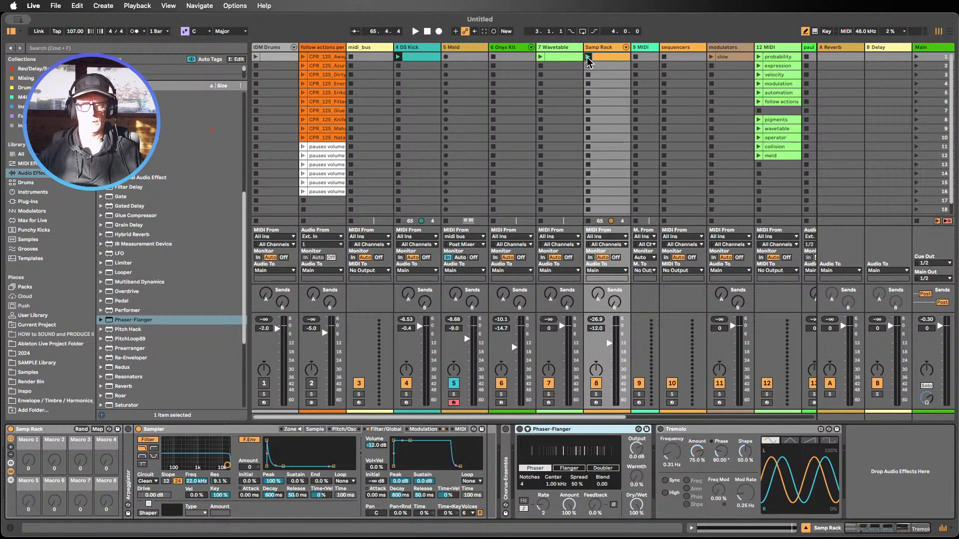
{"action": "left_click", "coordinate": [520, 430]}
{"action": "left_click_drag", "start_coordinate": [592, 513], "coordinate": [536, 501]}
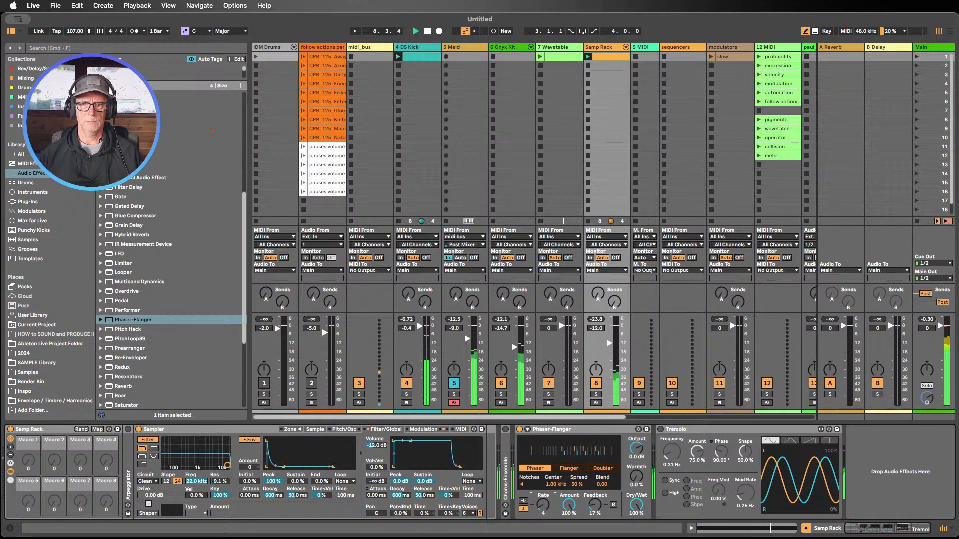
Mute the Meld track and expand Chorus-Ensemble, setting its Amount to 50% and Feedback to about 18%
{"action": "left_click", "coordinate": [454, 384]}
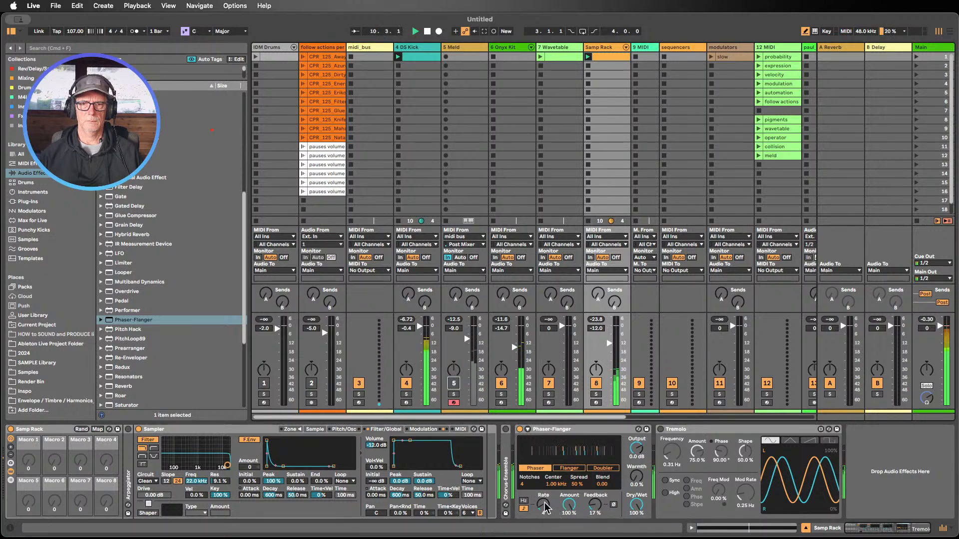
{"action": "left_click", "coordinate": [506, 429]}
{"action": "double_click", "coordinate": [504, 448]}
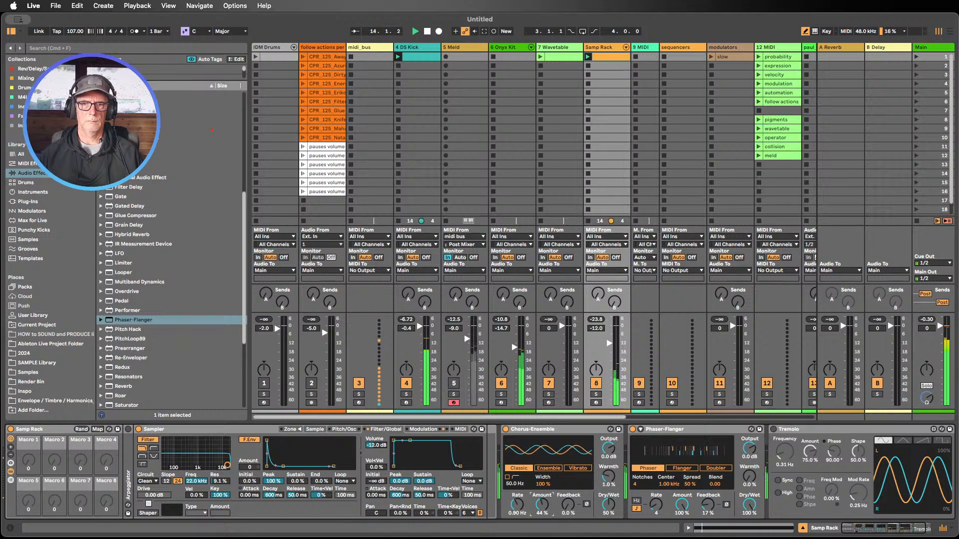
{"action": "left_click_drag", "start_coordinate": [541, 505], "coordinate": [542, 452]}
{"action": "left_click_drag", "start_coordinate": [545, 502], "coordinate": [544, 522]}
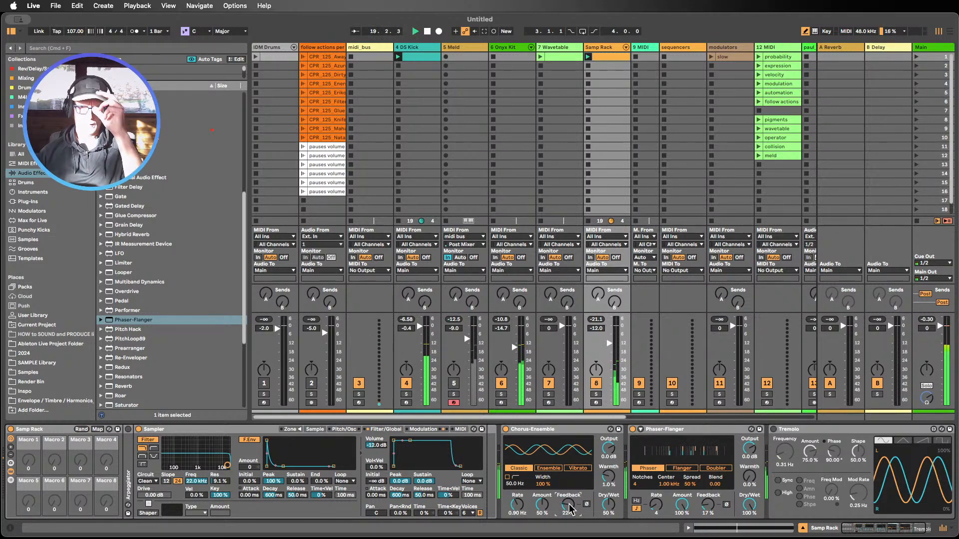
{"action": "left_click_drag", "start_coordinate": [568, 506], "coordinate": [568, 510]}
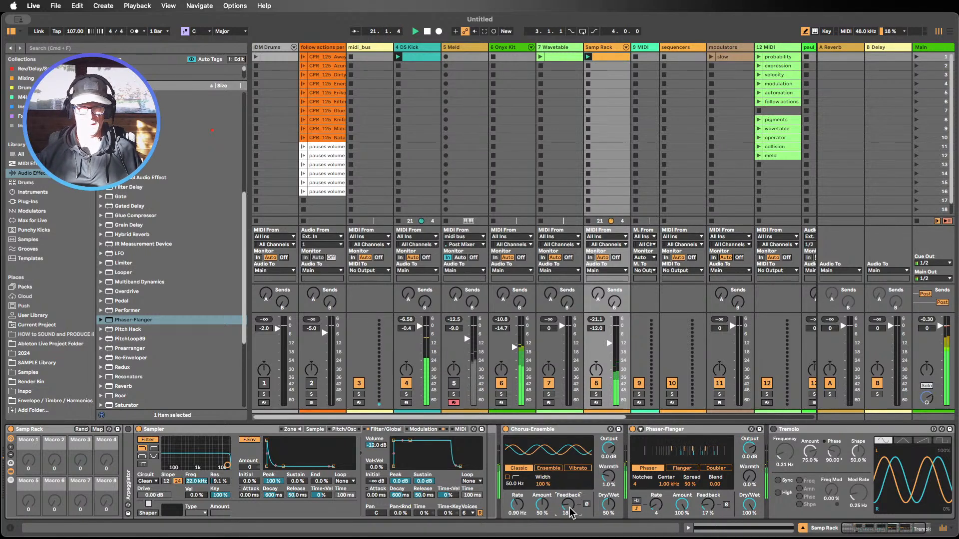
Collapse Chorus-Ensemble and Phaser-Flanger, and move Tremolo ahead of Phaser-Flanger in the device chain
{"action": "left_click", "coordinate": [524, 427]}
{"action": "double_click", "coordinate": [523, 428]}
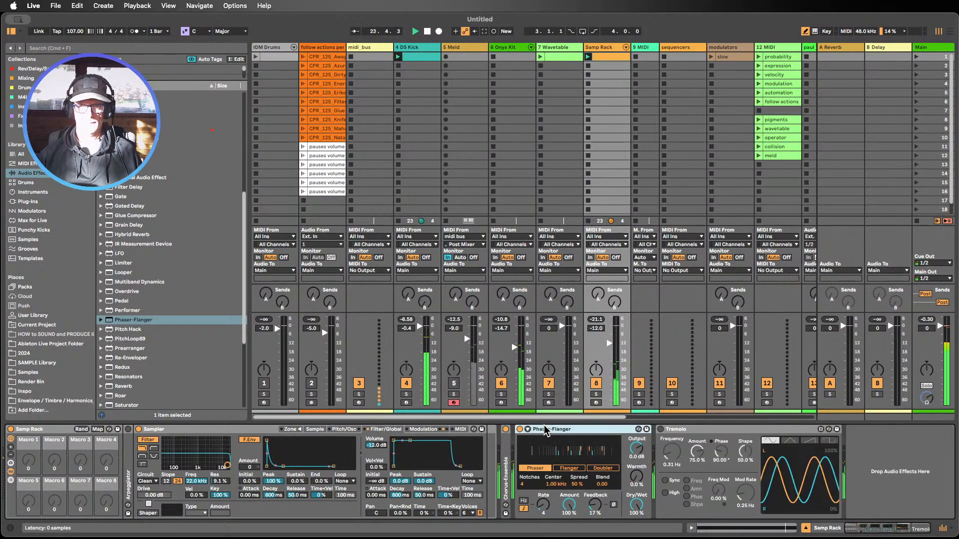
{"action": "double_click", "coordinate": [524, 429]}
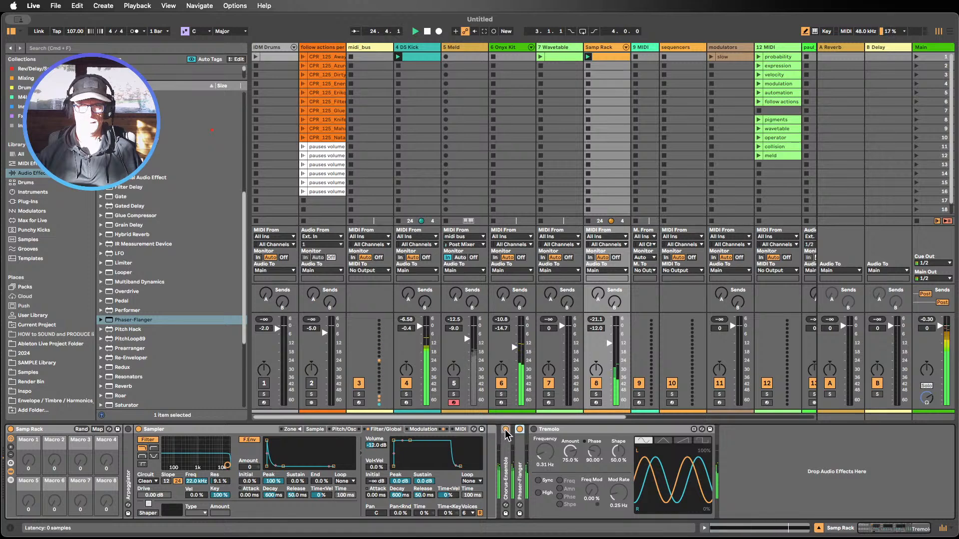
{"action": "left_click_drag", "start_coordinate": [559, 433], "coordinate": [519, 433]}
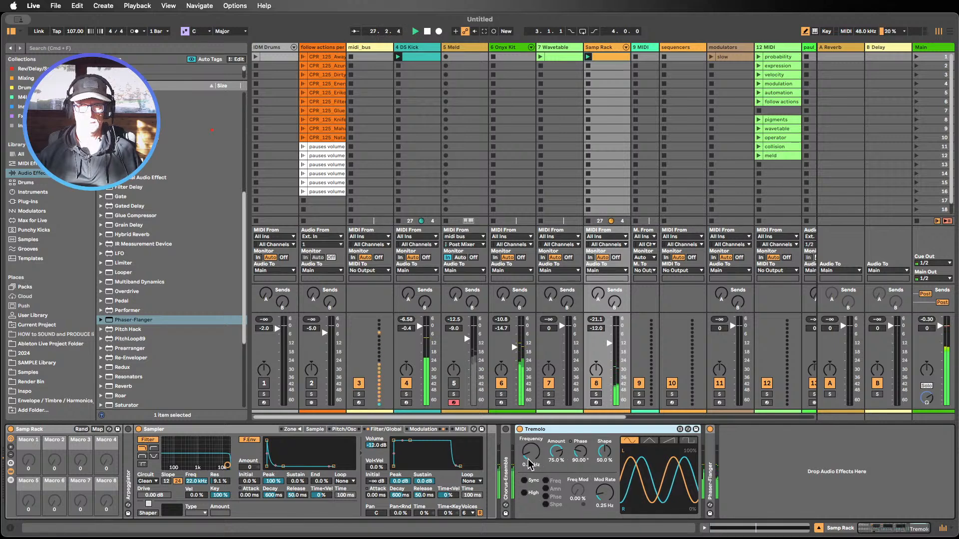
Sync the Tremolo to the tempo with its Rate at 1 and collapse the device
{"action": "left_click_drag", "start_coordinate": [531, 452], "coordinate": [531, 417]}
{"action": "left_click", "coordinate": [525, 481]}
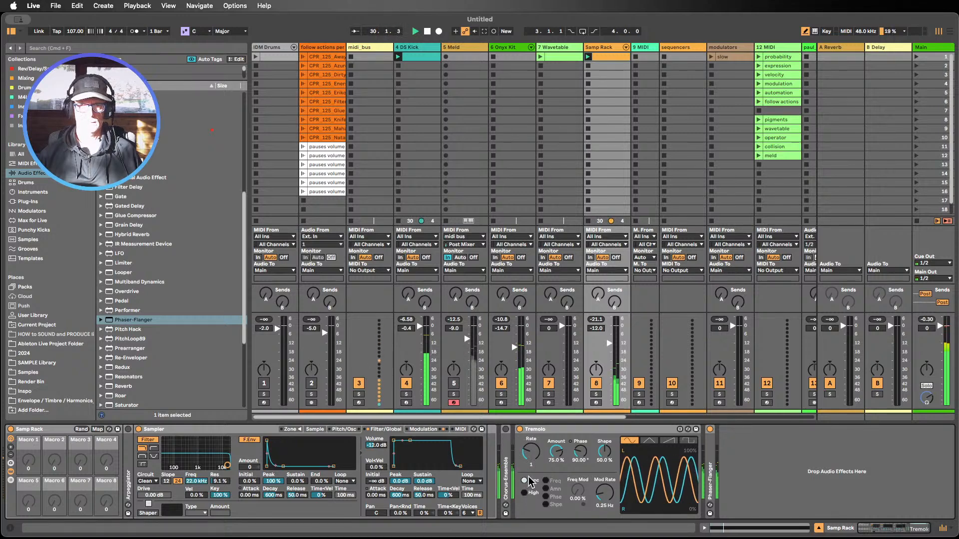
{"action": "left_click_drag", "start_coordinate": [537, 455], "coordinate": [537, 445]}
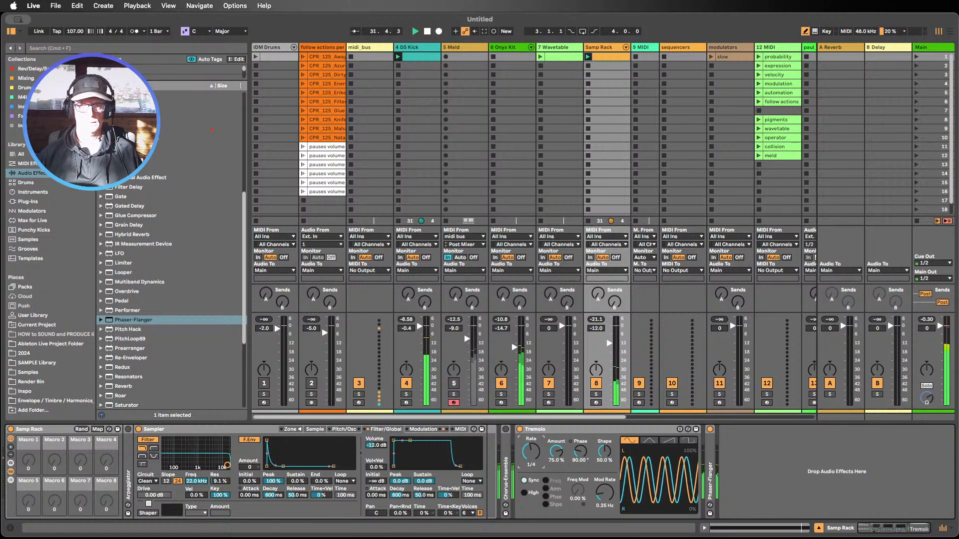
{"action": "left_click_drag", "start_coordinate": [536, 445], "coordinate": [537, 451]}
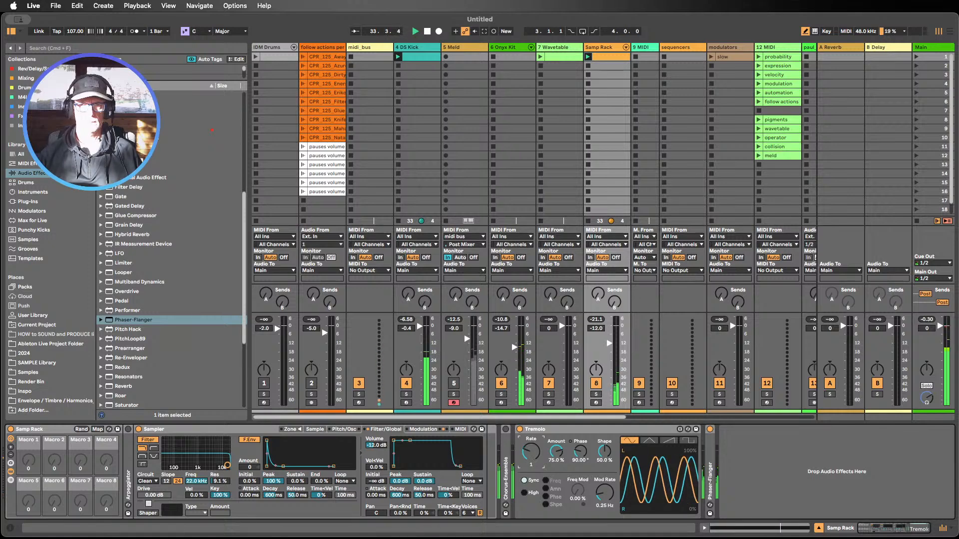
{"action": "double_click", "coordinate": [551, 433]}
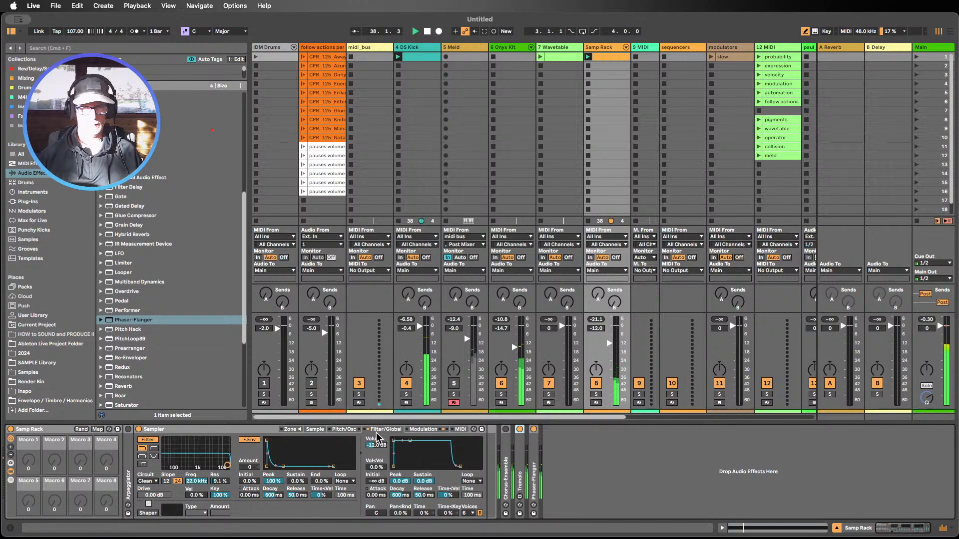
In the Sampler's modulation settings, sync LFO 1 to 4 beats and set its Filter amount to 6.00
{"action": "left_click", "coordinate": [423, 429]}
{"action": "left_click", "coordinate": [269, 440]}
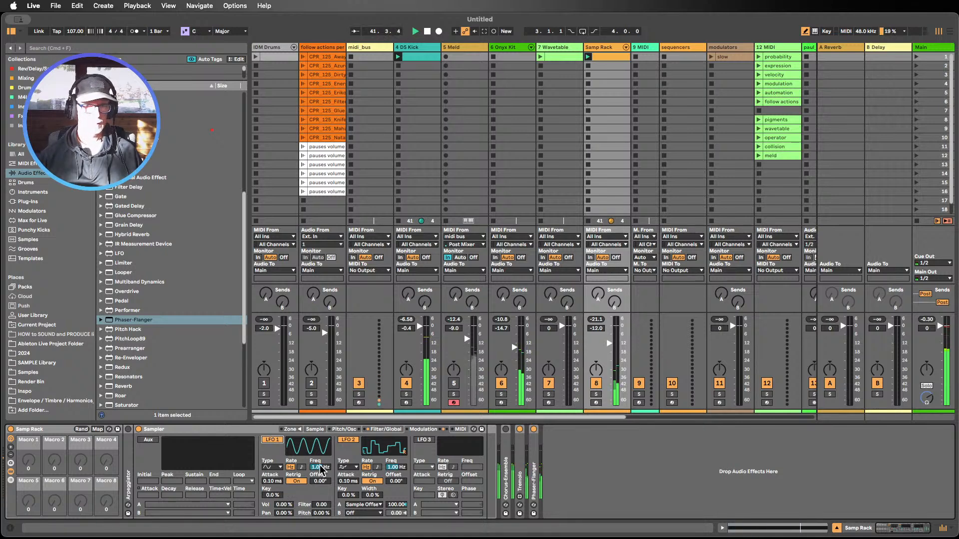
{"action": "left_click", "coordinate": [302, 467]}
{"action": "left_click_drag", "start_coordinate": [320, 467], "coordinate": [319, 446]}
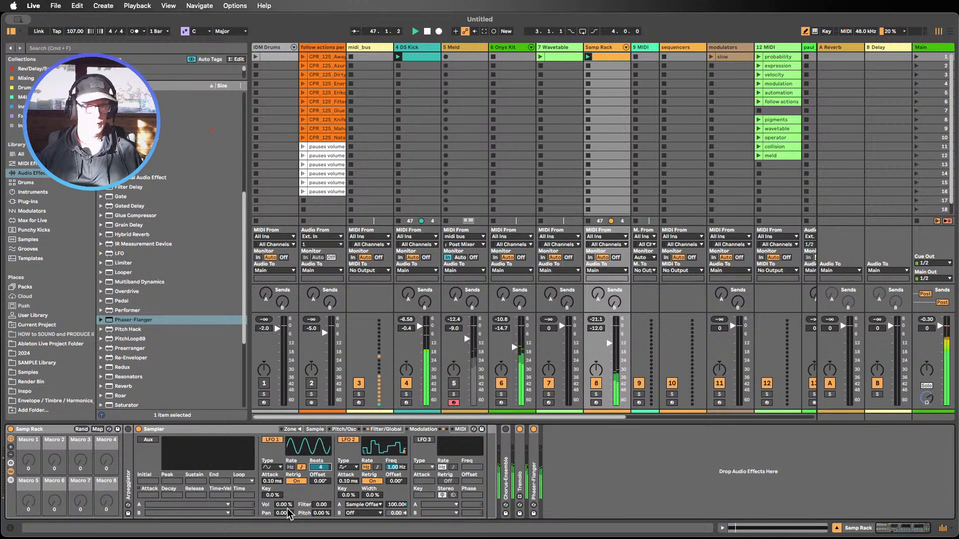
{"action": "left_click_drag", "start_coordinate": [323, 507], "coordinate": [324, 508]}
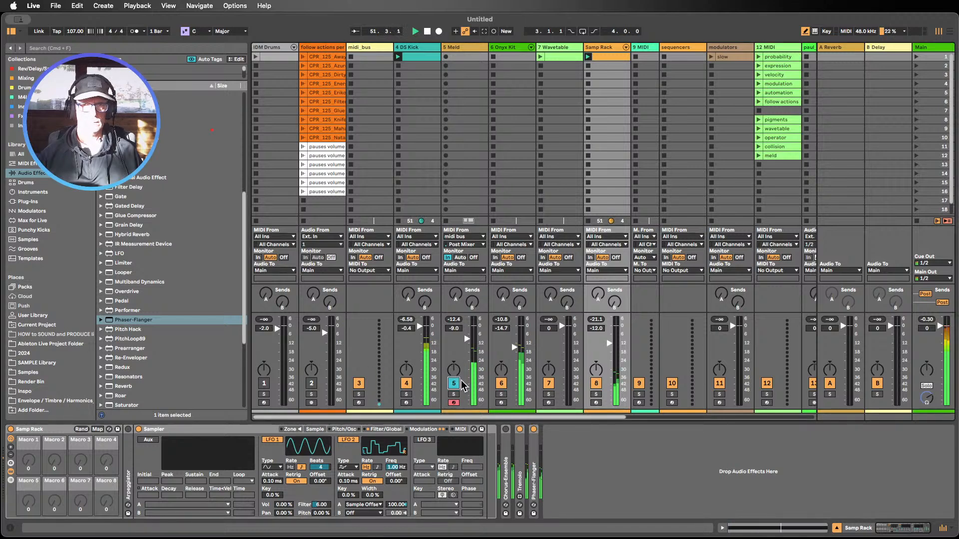
Lower the Meld track's volume to -13.0 dB
{"action": "mouse_move", "coordinate": [466, 340]}
{"action": "left_mouse_down"}
{"action": "mouse_move", "coordinate": [467, 400]}
{"action": "mouse_move", "coordinate": [466, 346]}
{"action": "left_mouse_up"}
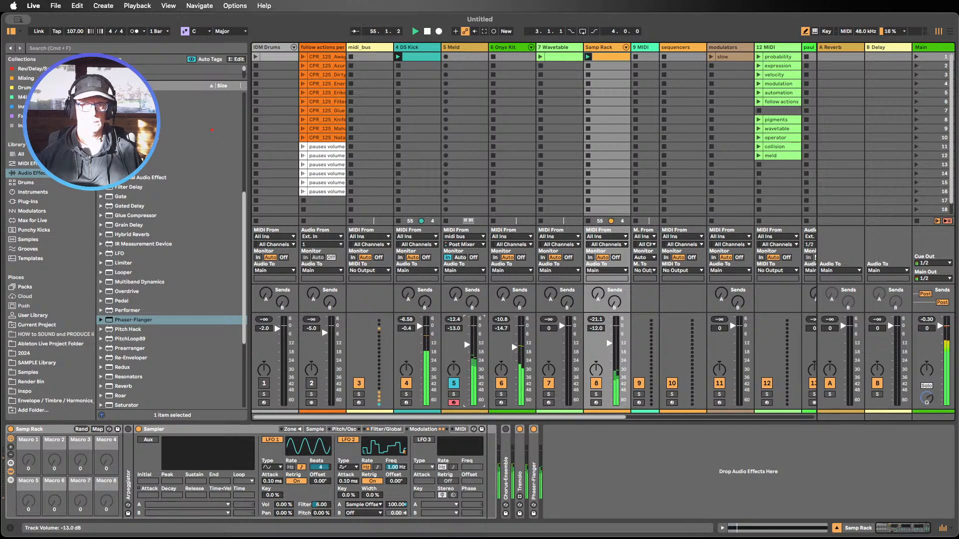
{"action": "left_click_drag", "start_coordinate": [466, 346], "coordinate": [466, 344]}
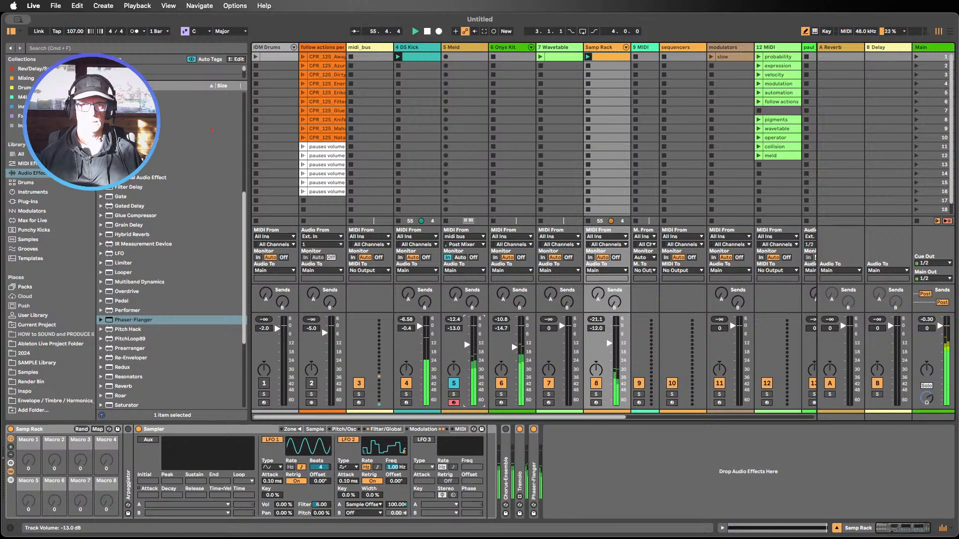
Hide the browser to widen the Session View and stop playback
{"action": "left_click", "coordinate": [11, 31]}
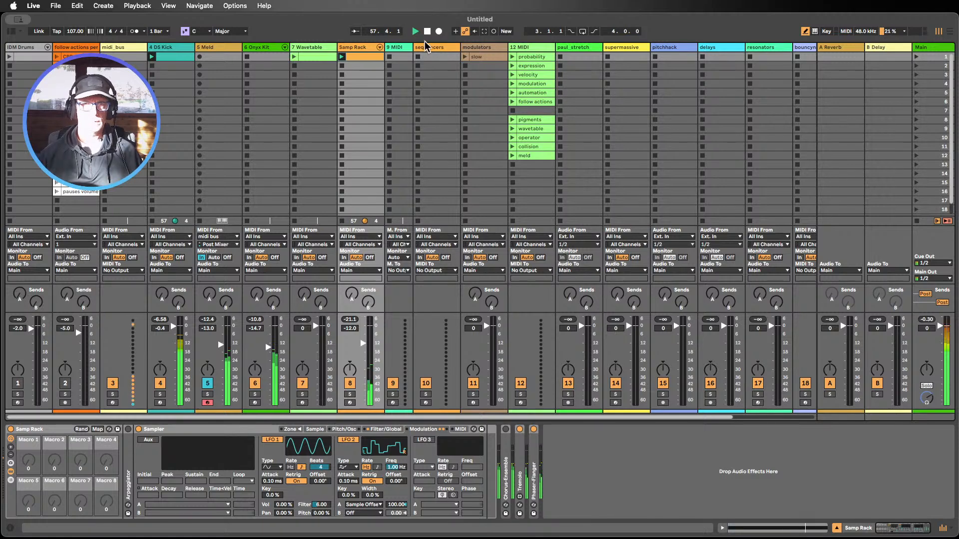
{"action": "left_click", "coordinate": [427, 31]}
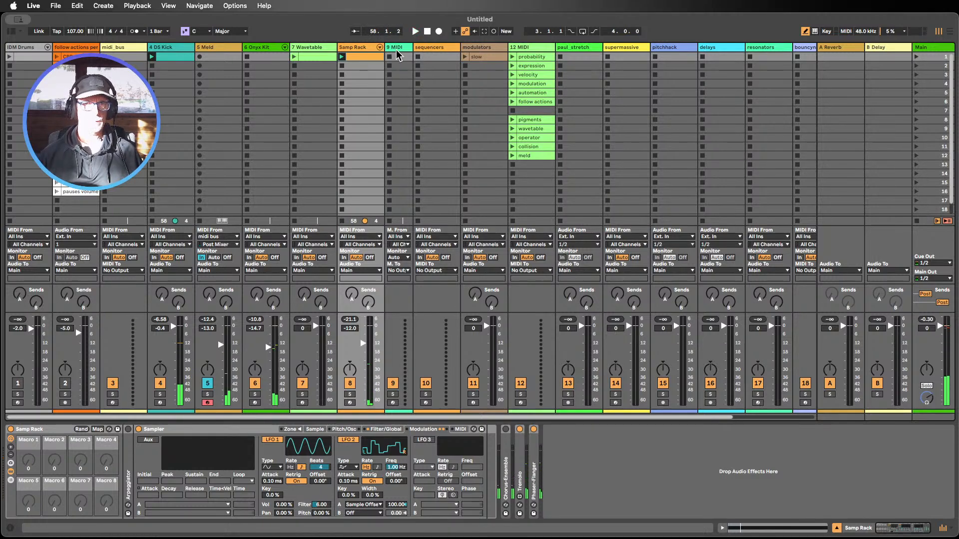
Widen the 9 MIDI track to full width and hide the device view to enlarge the Session View
{"action": "left_click_drag", "start_coordinate": [412, 47], "coordinate": [431, 45]}
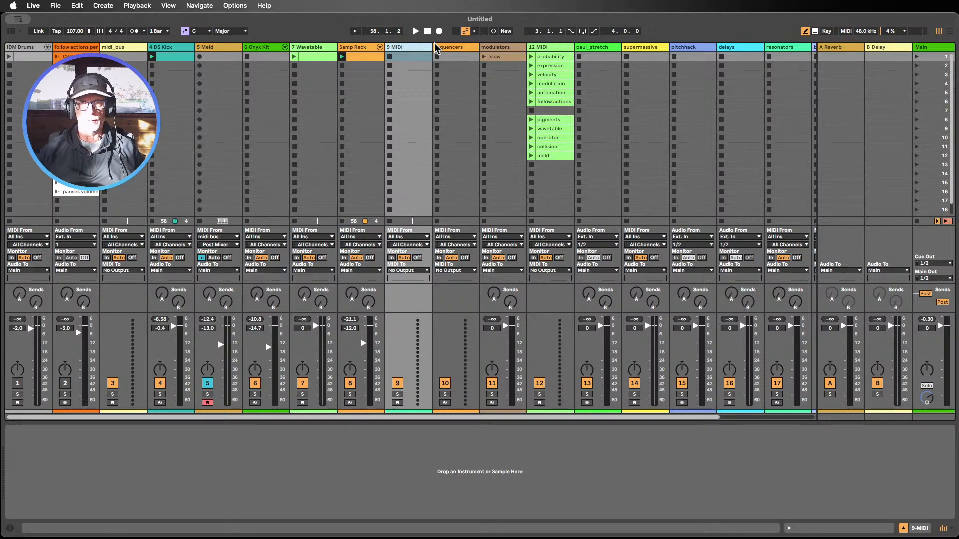
{"action": "left_click", "coordinate": [902, 529]}
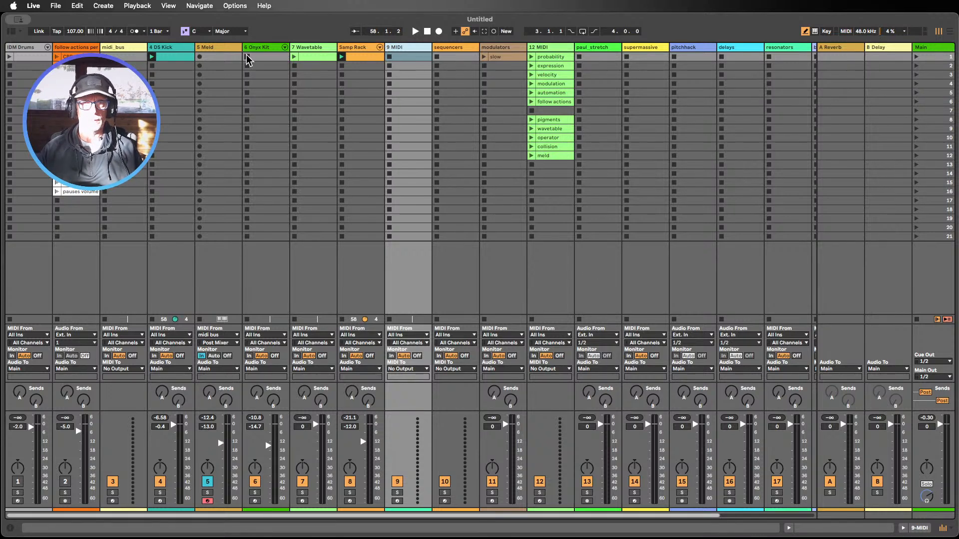
{"action": "left_click", "coordinate": [314, 59]}
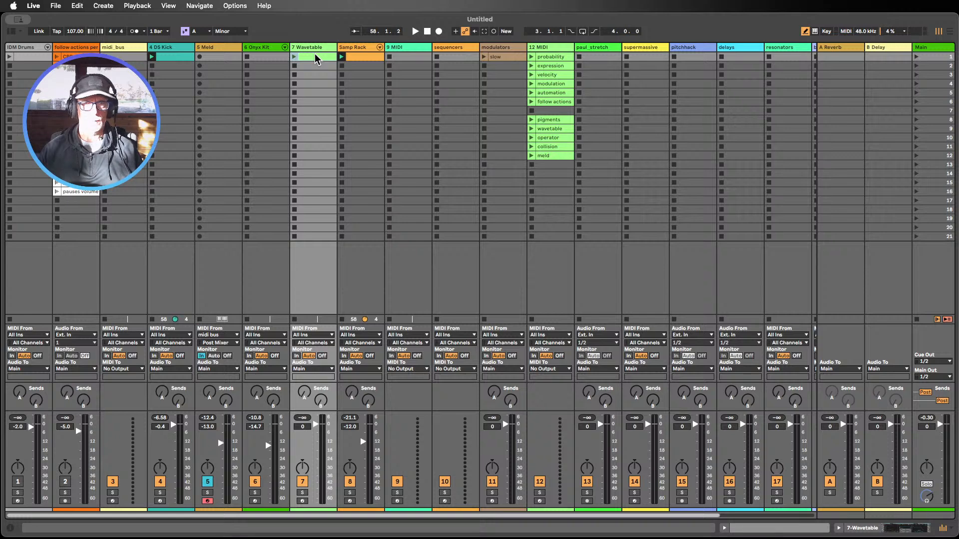
Rename the DS Kick track as "kick" and the Meld track as "melody"
{"action": "left_click", "coordinate": [168, 48]}
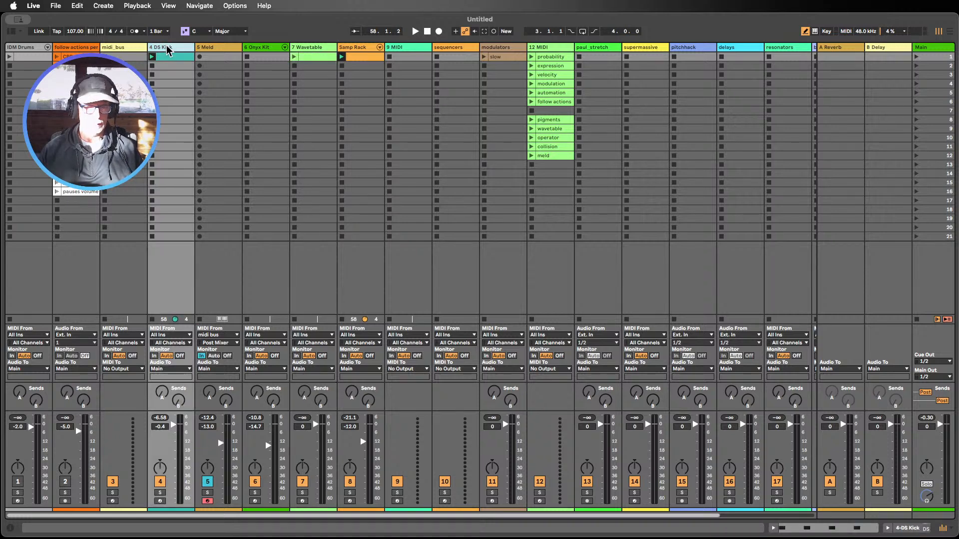
{"action": "type", "text": "ki"}
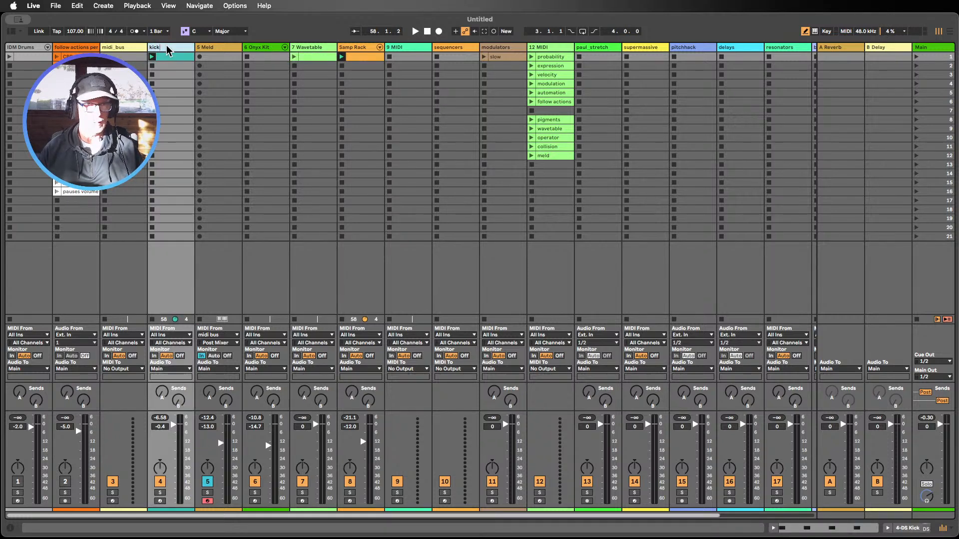
{"action": "left_click", "coordinate": [223, 48]}
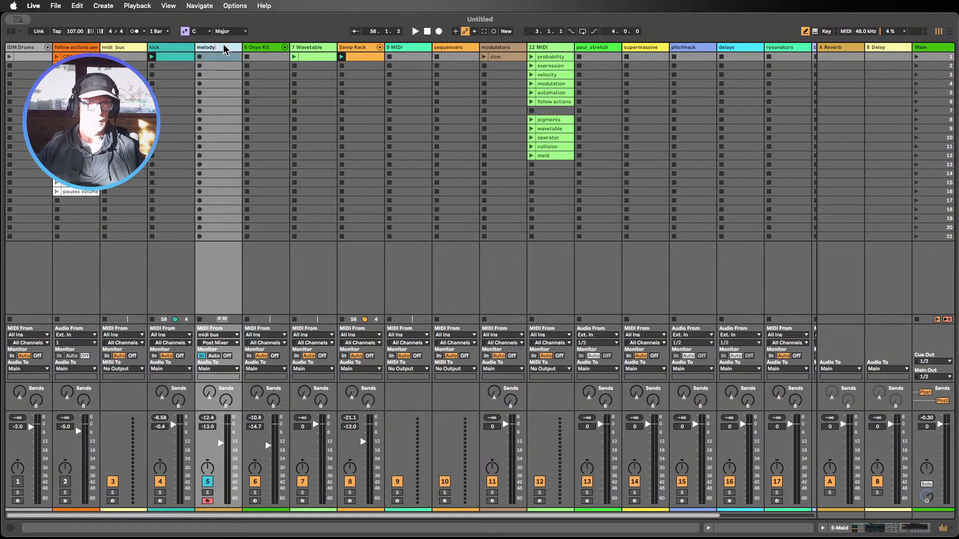
{"action": "type", "text": "melody"}
Rename the Onyx Kit track as "percussion" and the Wavetable track as "chords"
{"action": "left_click", "coordinate": [270, 48]}
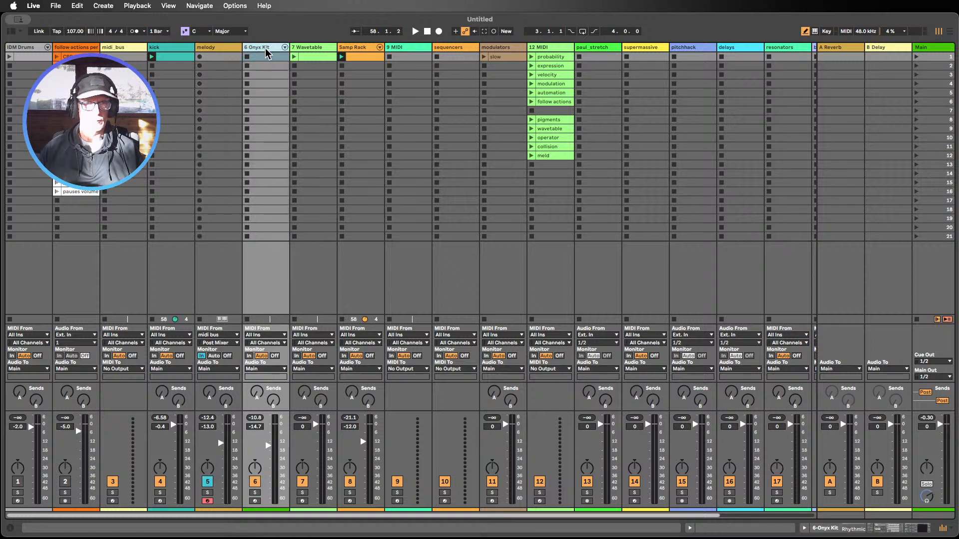
{"action": "key", "text": "super+r"}
{"action": "type", "text": "pe"}
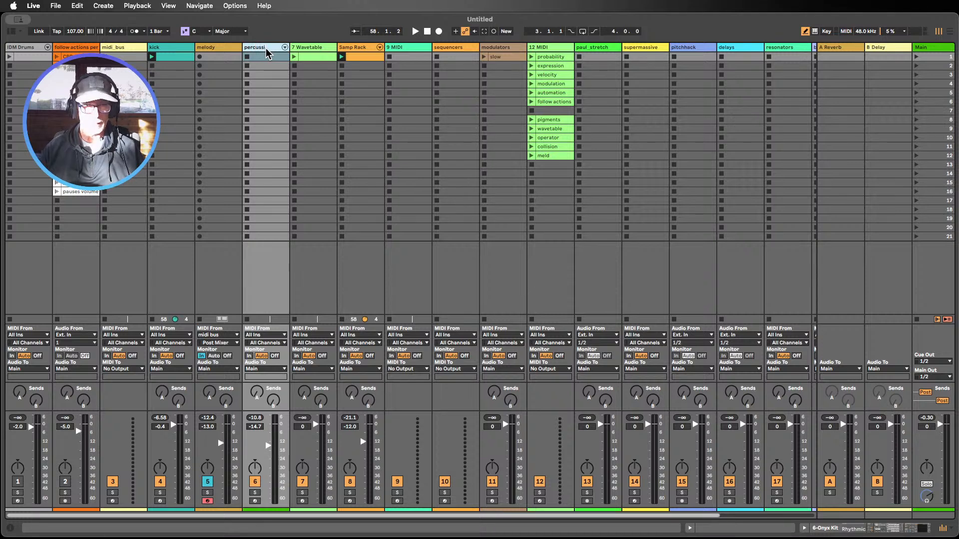
{"action": "left_click", "coordinate": [309, 51]}
{"action": "key", "text": "super+r"}
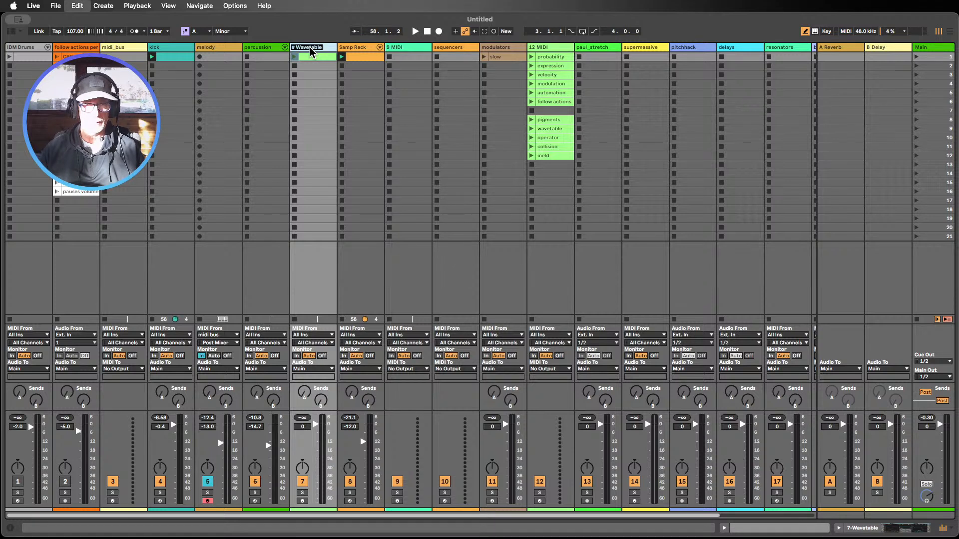
{"action": "type", "text": "chords"}
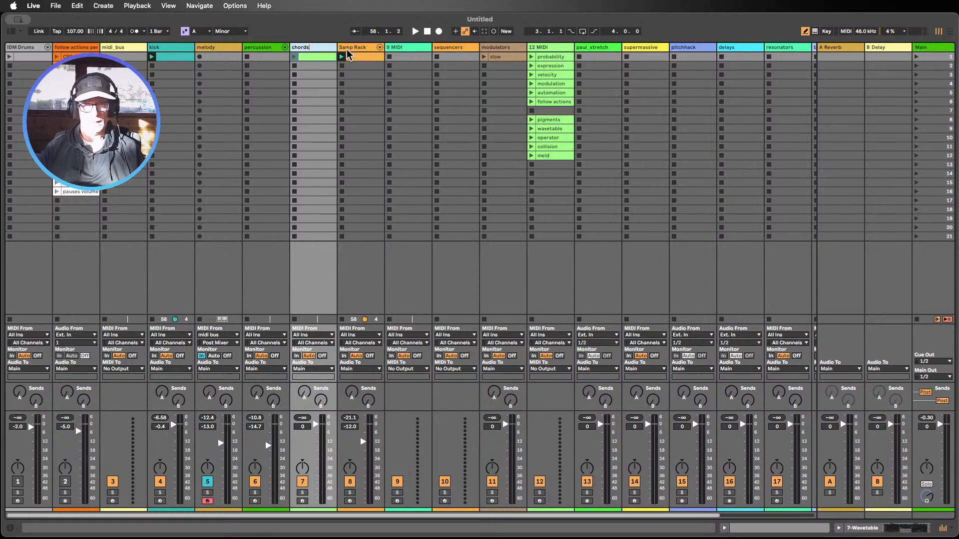
Rename the Samp Rack track as "choir"
{"action": "left_click", "coordinate": [348, 54]}
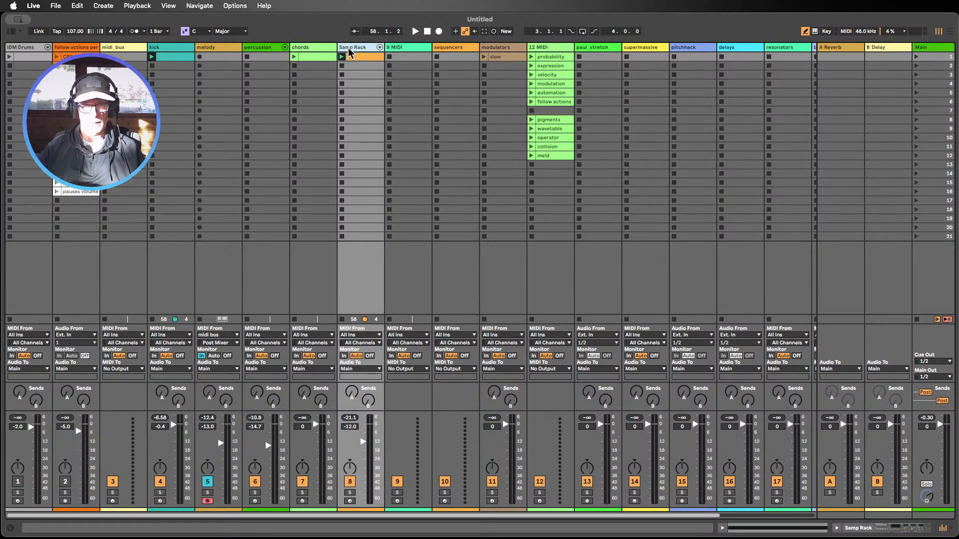
{"action": "key", "text": "super+r"}
{"action": "type", "text": "c"}
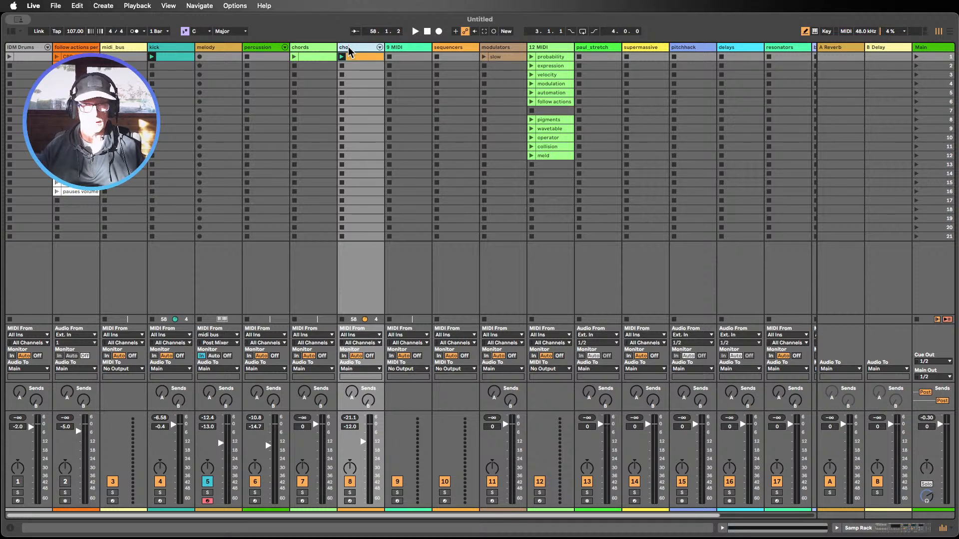
{"action": "left_click", "coordinate": [376, 66]}
Move the empty 9 MIDI track between the kick and melody tracks and rename it as "bass"
{"action": "left_click", "coordinate": [408, 48]}
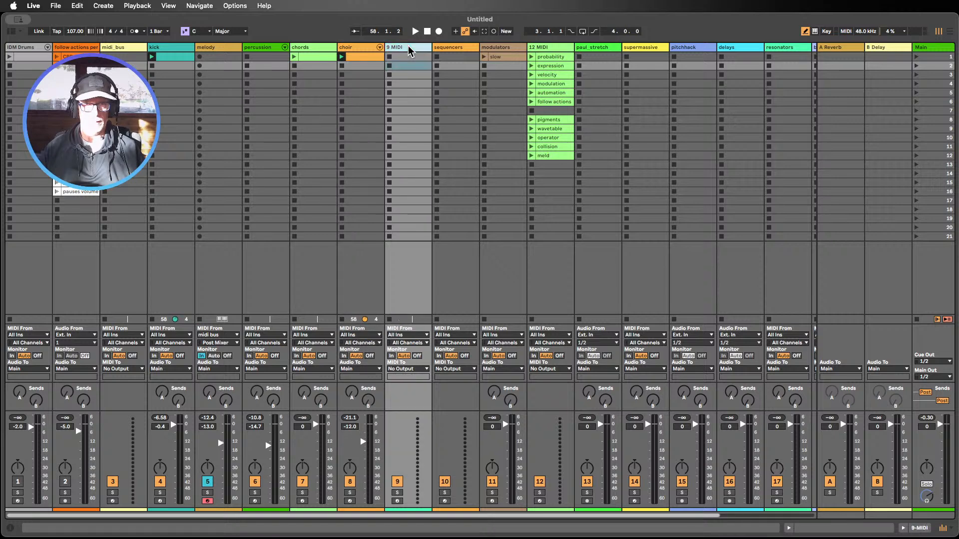
{"action": "double_click", "coordinate": [408, 48]}
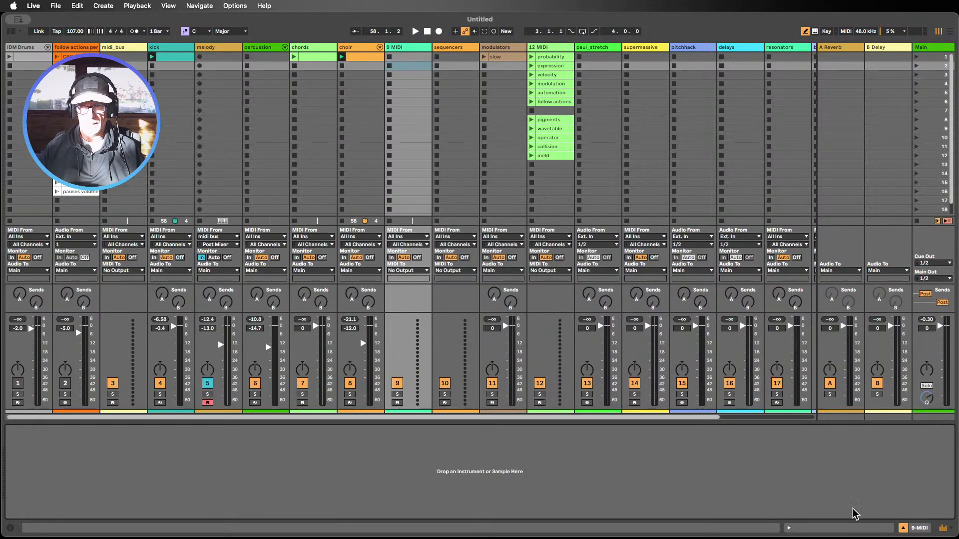
{"action": "left_click", "coordinate": [904, 528]}
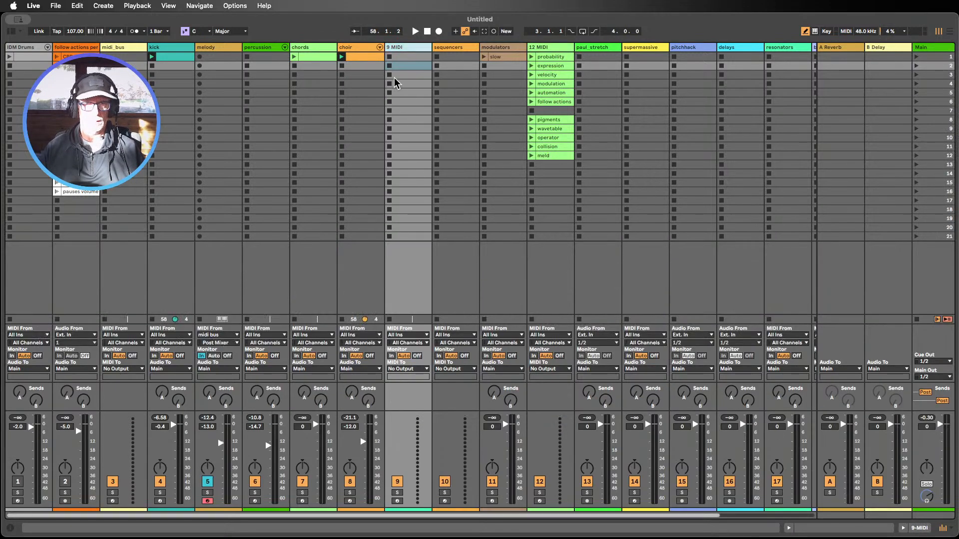
{"action": "left_click_drag", "start_coordinate": [401, 48], "coordinate": [198, 50]}
{"action": "key", "text": "super+r"}
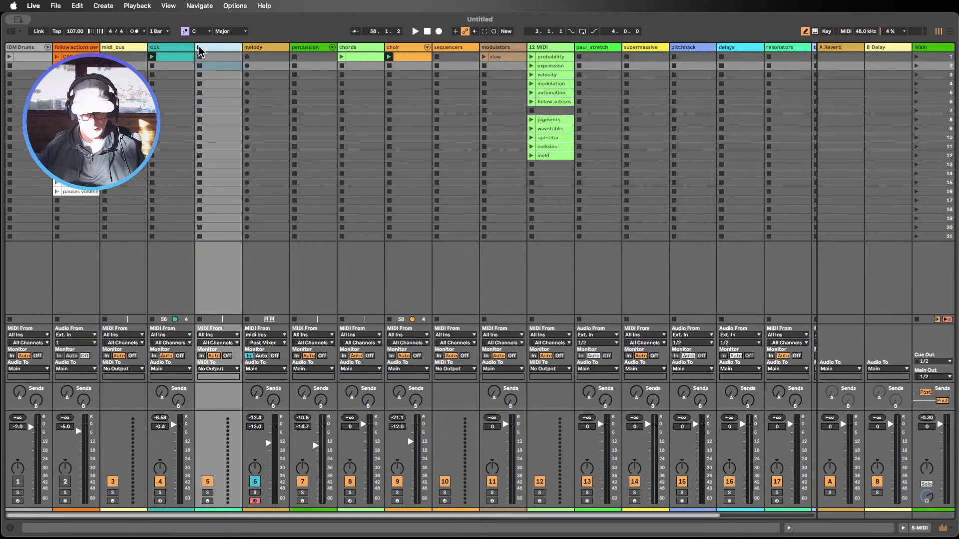
{"action": "key", "text": "Return"}
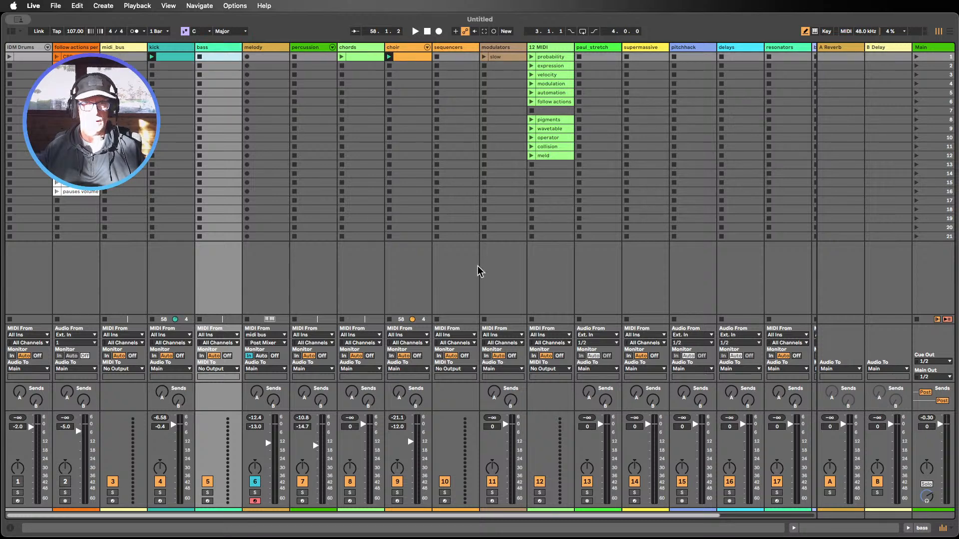
Look over the remaining tracks, including paul_stretch, supermassive, resonators and bouncynotes
{"action": "left_click_drag", "start_coordinate": [379, 515], "coordinate": [498, 502]}
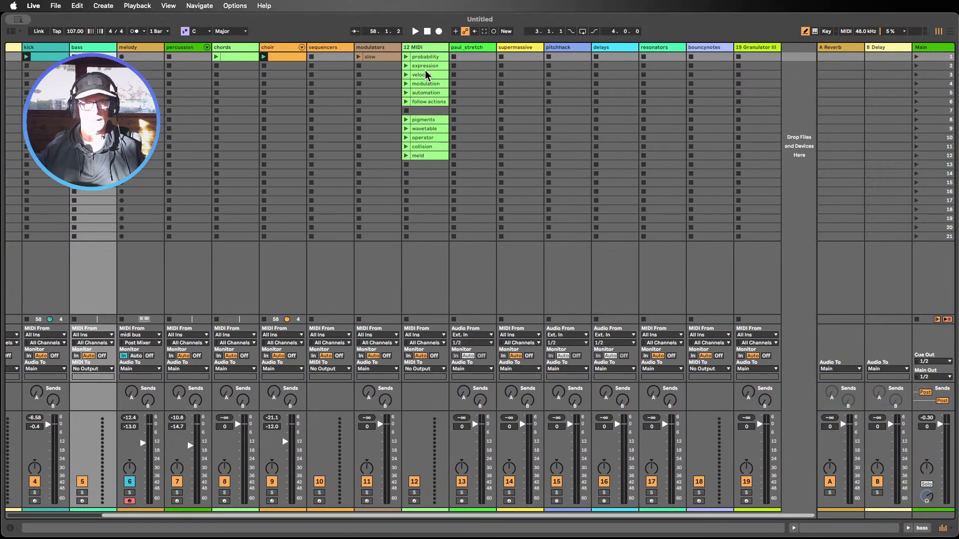
{"action": "left_click", "coordinate": [477, 50]}
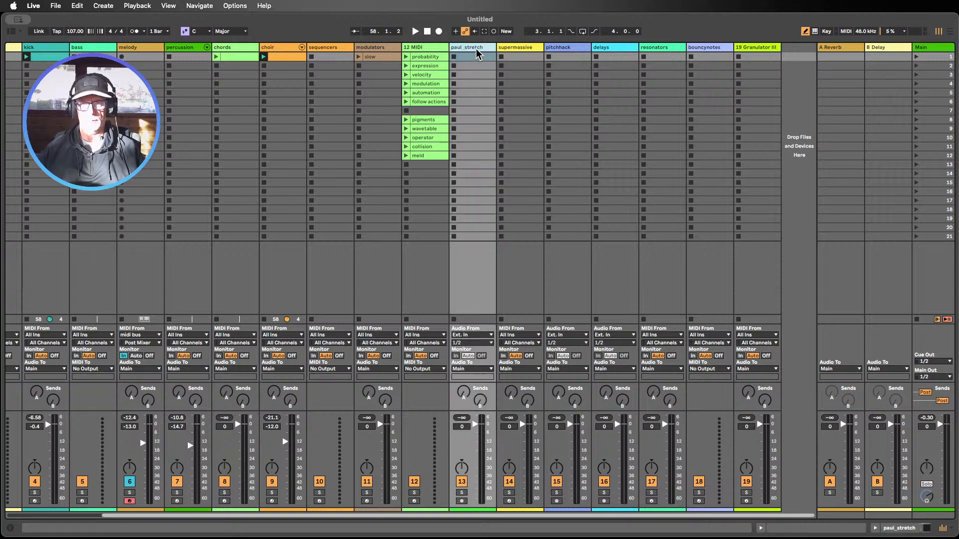
{"action": "left_click", "coordinate": [522, 51]}
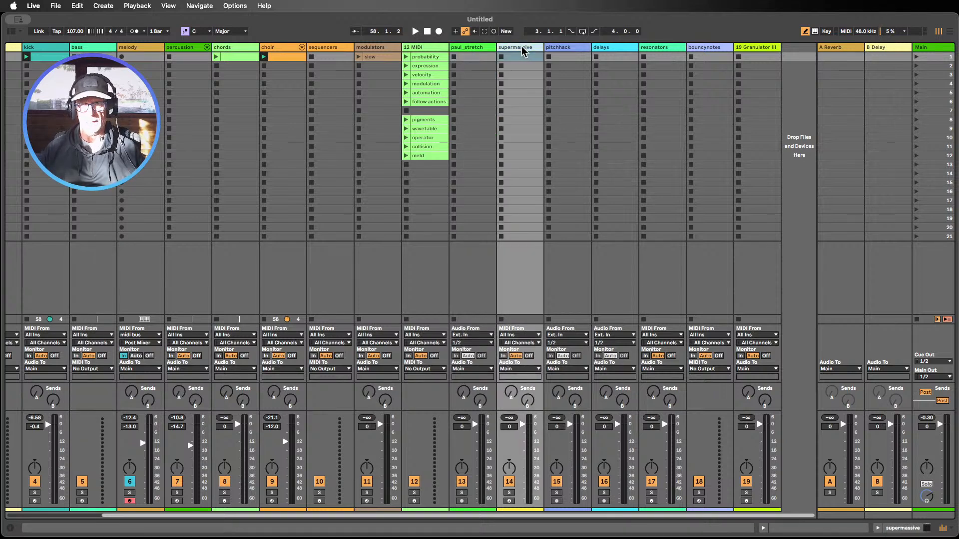
{"action": "left_click", "coordinate": [626, 51]}
{"action": "left_click", "coordinate": [655, 50]}
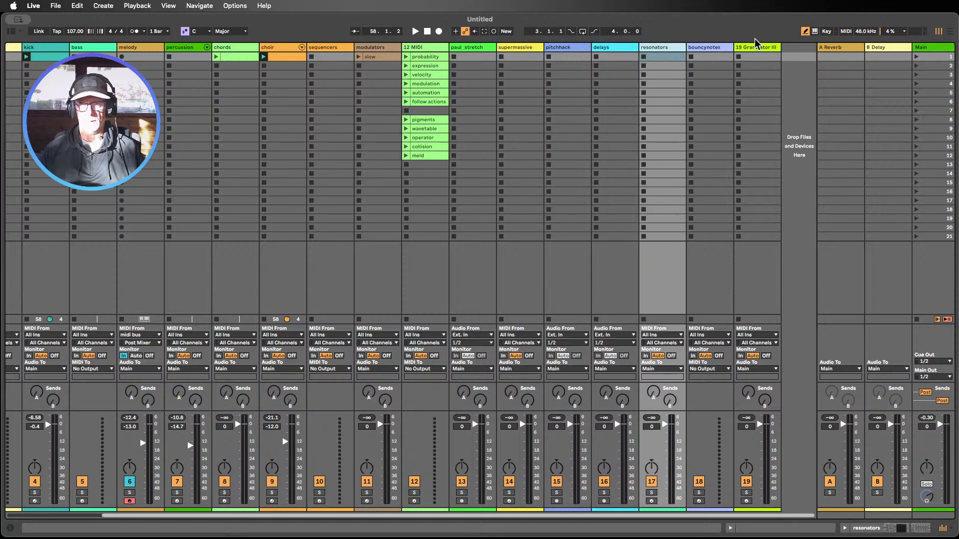
{"action": "left_click", "coordinate": [705, 49]}
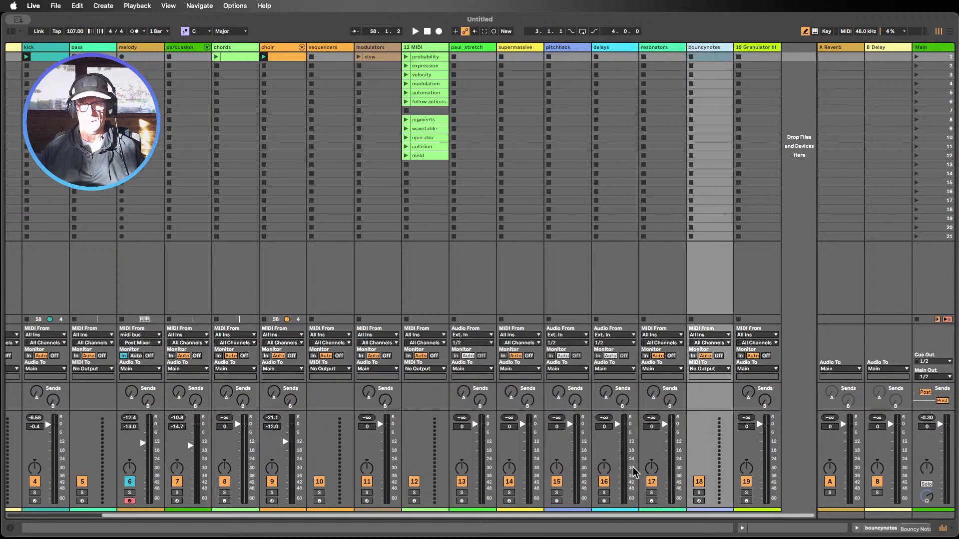
{"action": "scroll", "coordinate": [579, 517], "scroll_direction": "left", "scroll_amount": 5}
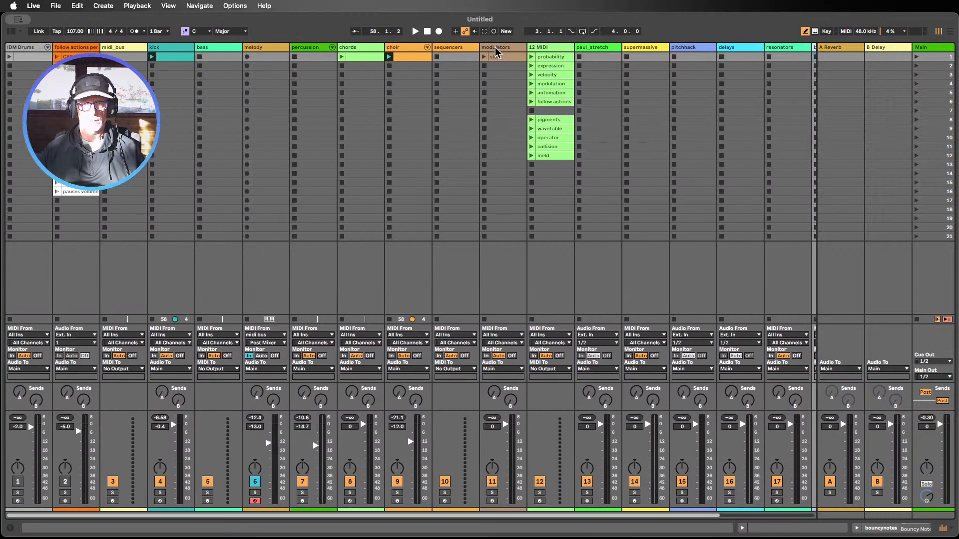
Show the modulators track's devices and collapse Envelope MIDI, Strange Mod, the first Vector Map and Envelope Follower
{"action": "left_click", "coordinate": [497, 48]}
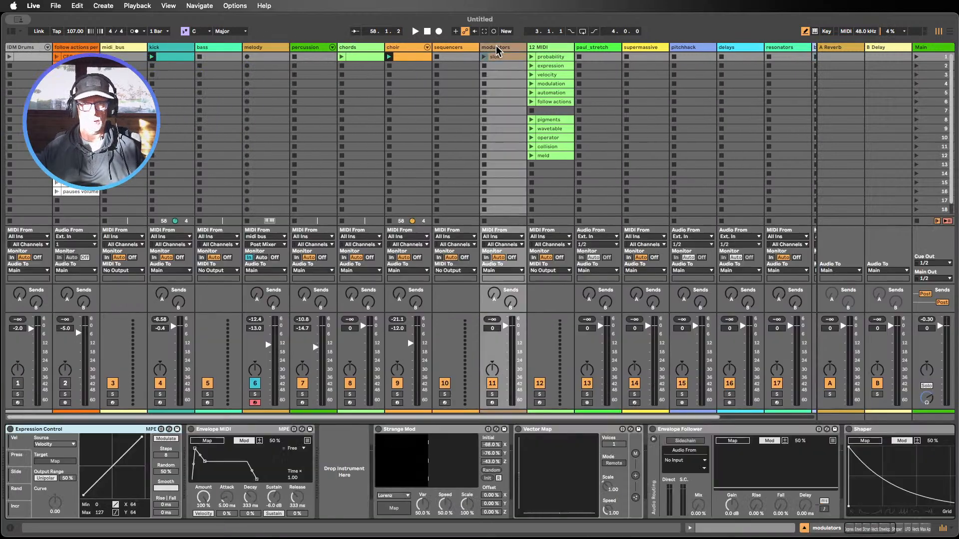
{"action": "double_click", "coordinate": [219, 430]}
{"action": "double_click", "coordinate": [285, 430]}
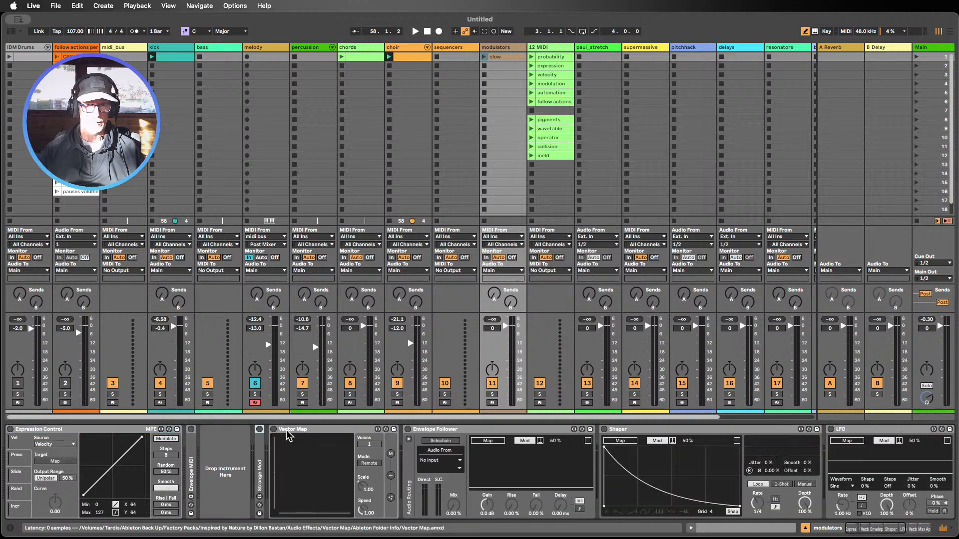
{"action": "double_click", "coordinate": [302, 430]}
{"action": "double_click", "coordinate": [322, 430]}
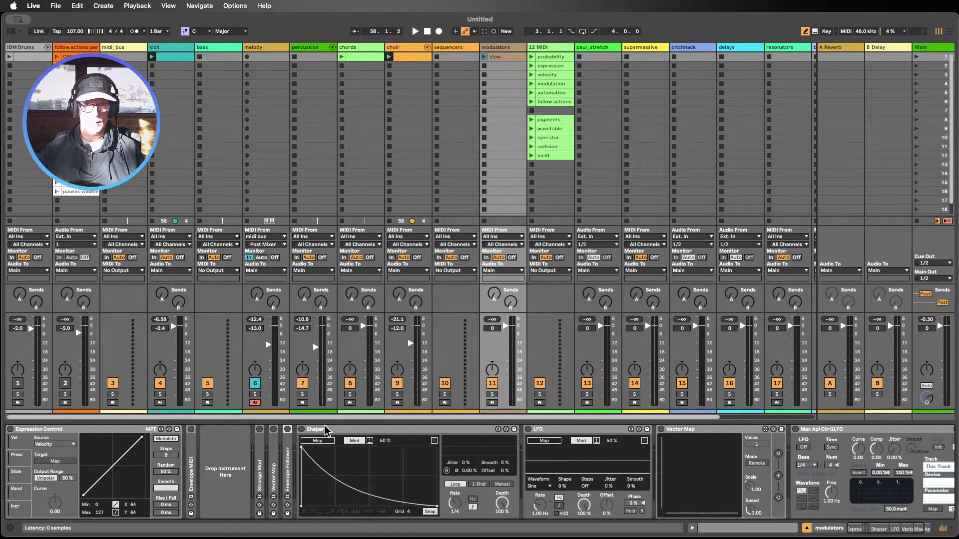
Collapse the second Vector Map and Max Api Ctrl1LFO after the LFO, and hide the device view
{"action": "left_click", "coordinate": [351, 431]}
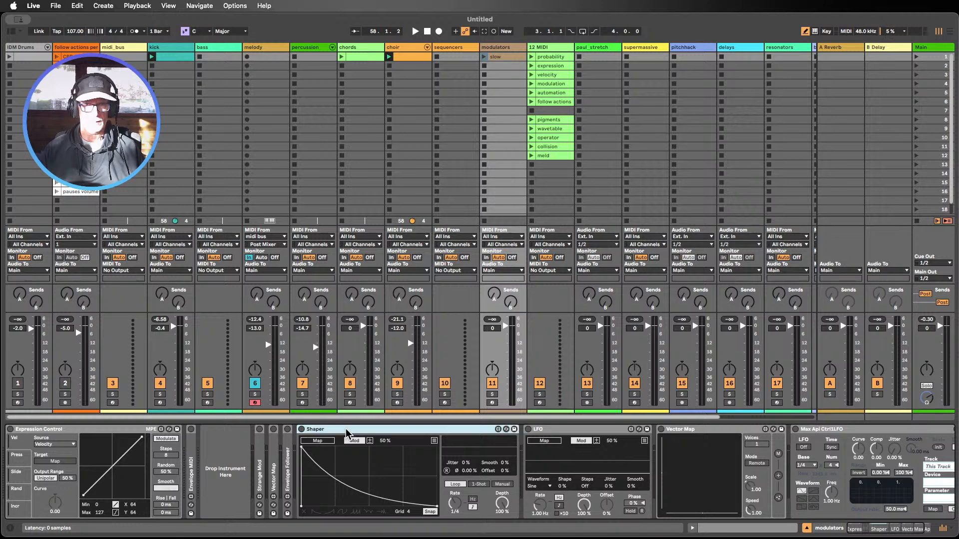
{"action": "left_click", "coordinate": [586, 431]}
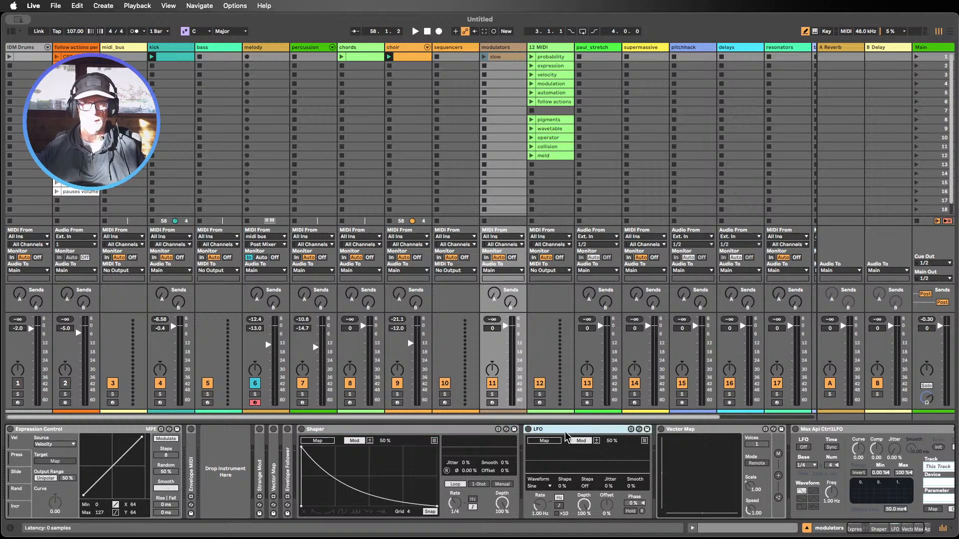
{"action": "double_click", "coordinate": [712, 430]}
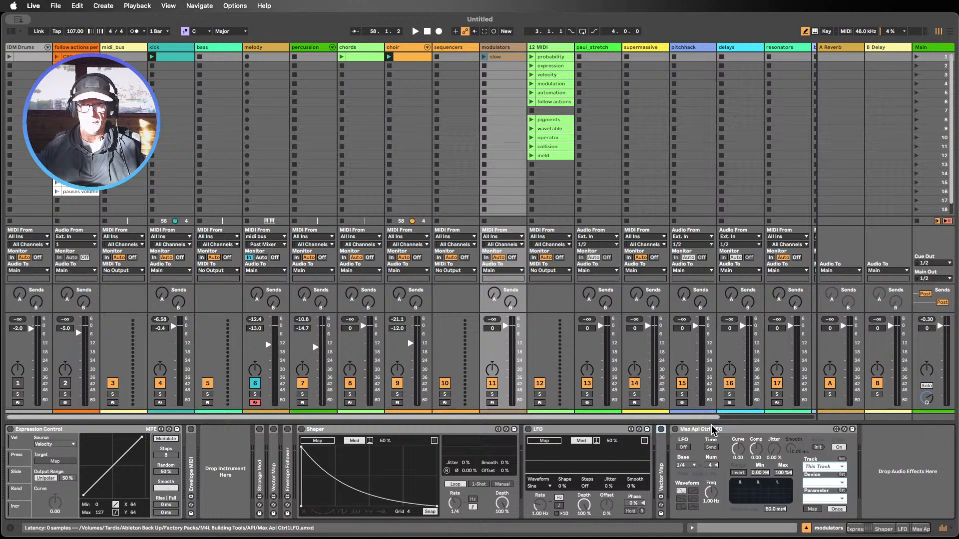
{"action": "double_click", "coordinate": [715, 430]}
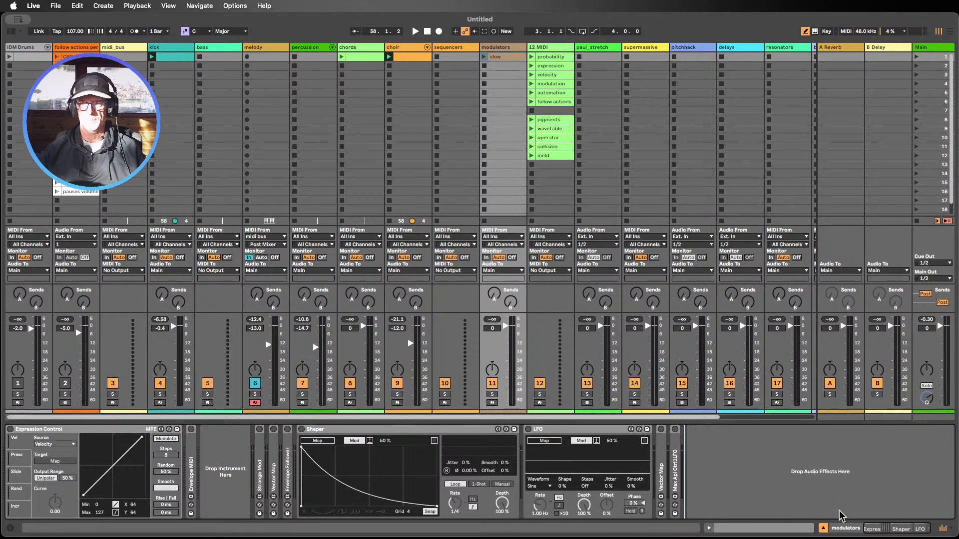
{"action": "left_click", "coordinate": [823, 528]}
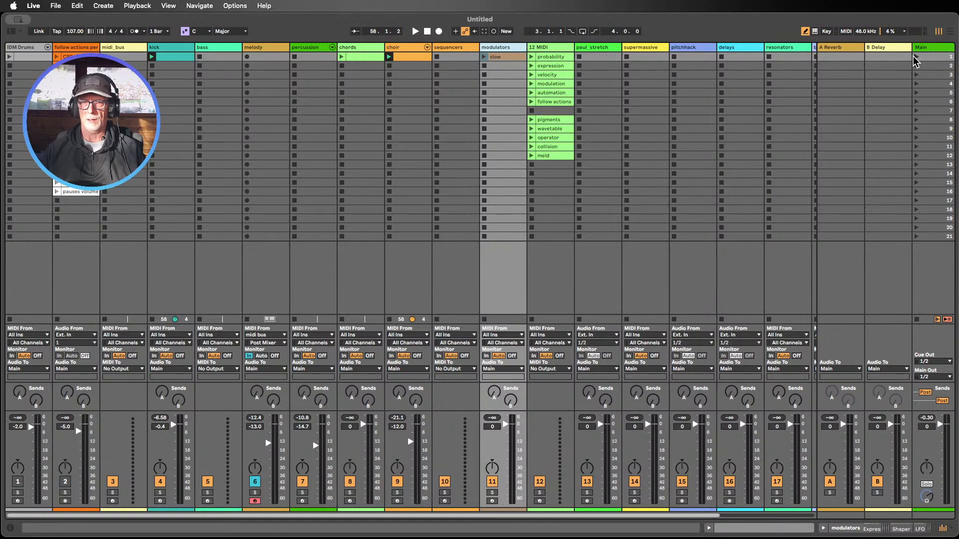
Start playback and open the chords clip in a taller note editor with its clip properties stacked in one narrow column
{"action": "left_click", "coordinate": [416, 31]}
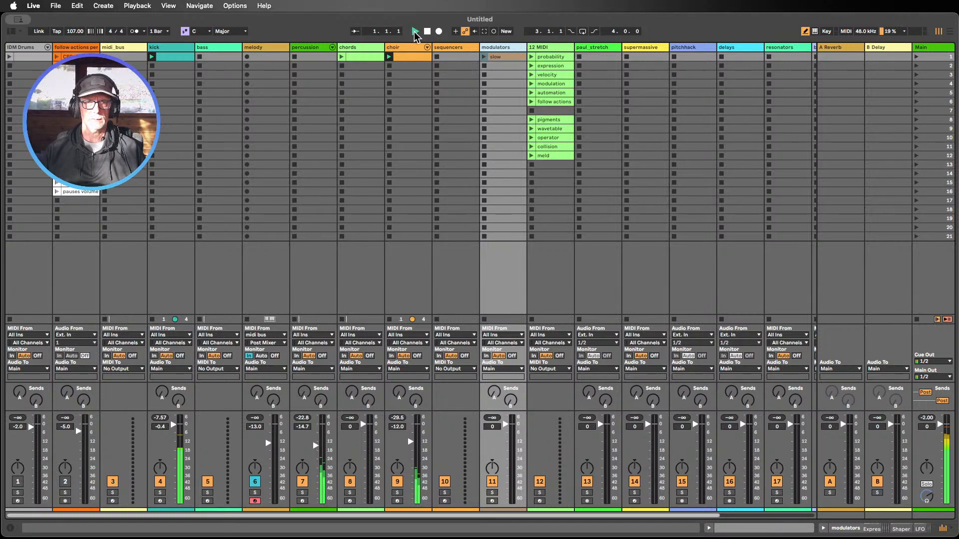
{"action": "double_click", "coordinate": [360, 56]}
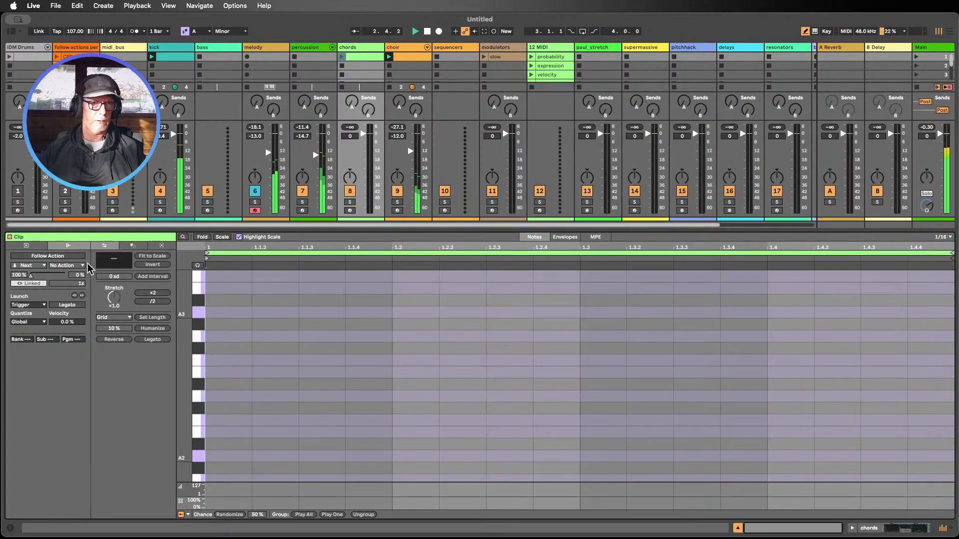
{"action": "left_click_drag", "start_coordinate": [376, 231], "coordinate": [375, 163]}
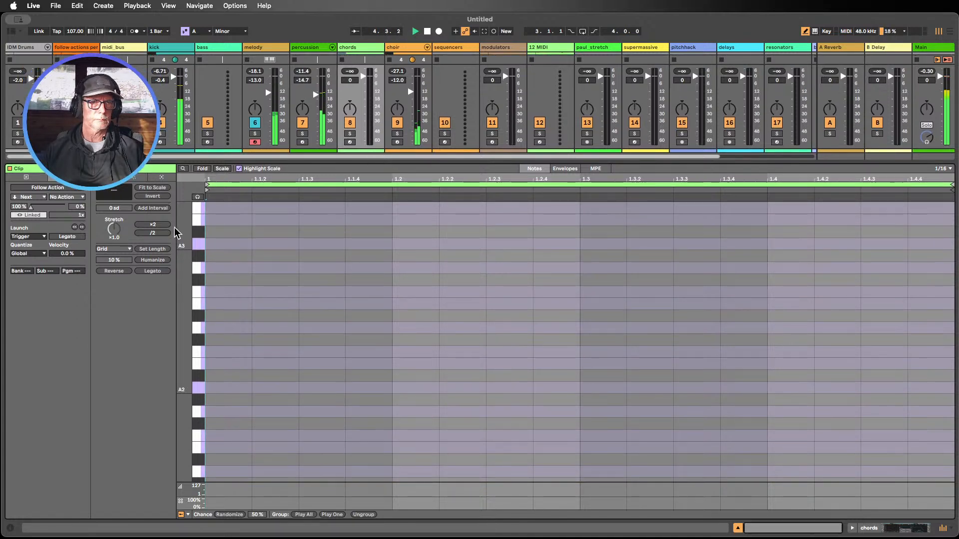
{"action": "left_click_drag", "start_coordinate": [173, 228], "coordinate": [96, 227]}
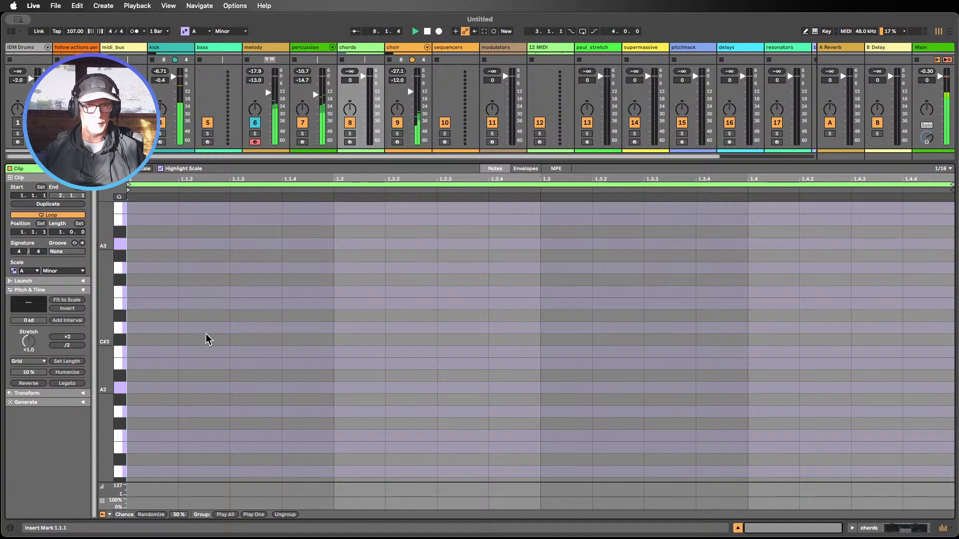
Set the loop length of the chords clip to 8 bars
{"action": "scroll", "coordinate": [109, 368], "scroll_direction": "up", "scroll_amount": 5}
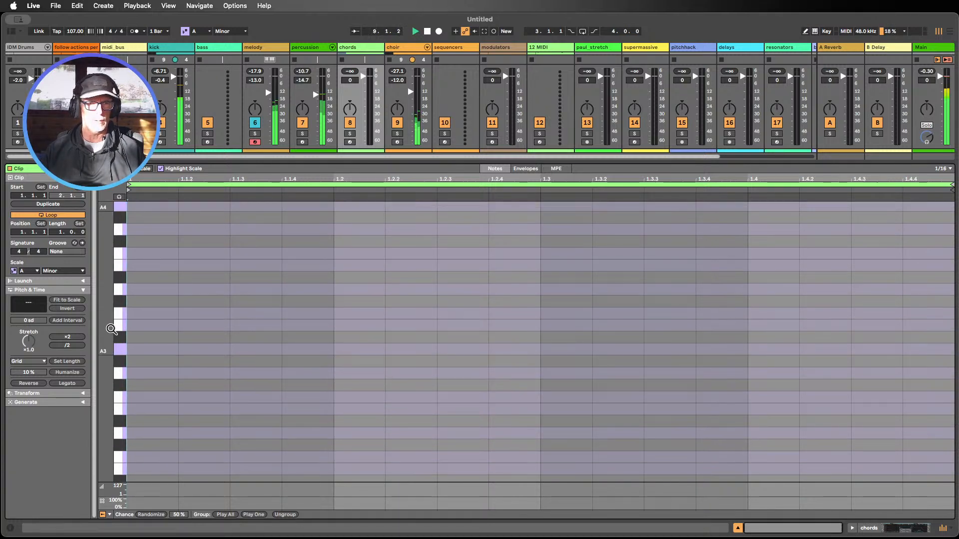
{"action": "scroll", "coordinate": [108, 379], "scroll_direction": "down", "scroll_amount": 4}
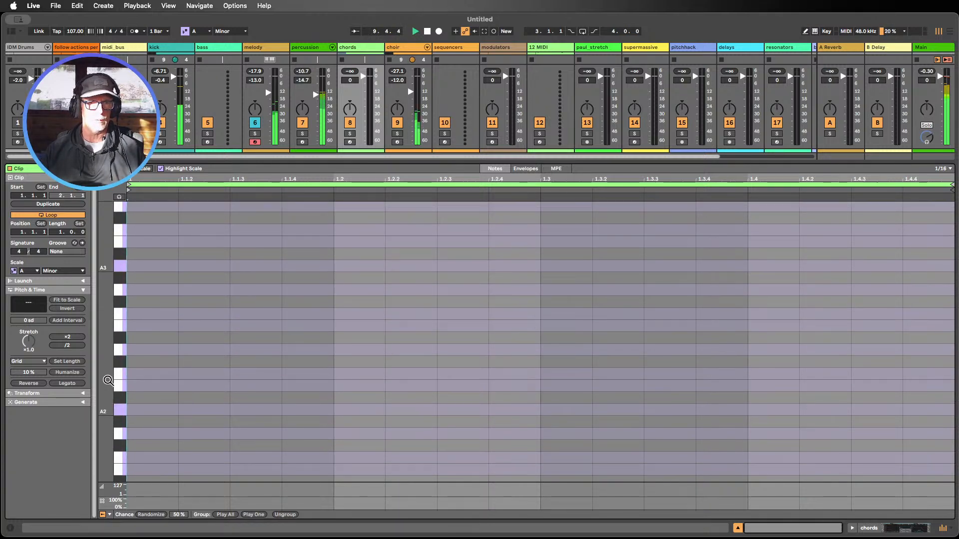
{"action": "scroll", "coordinate": [108, 380], "scroll_direction": "up", "scroll_amount": 3}
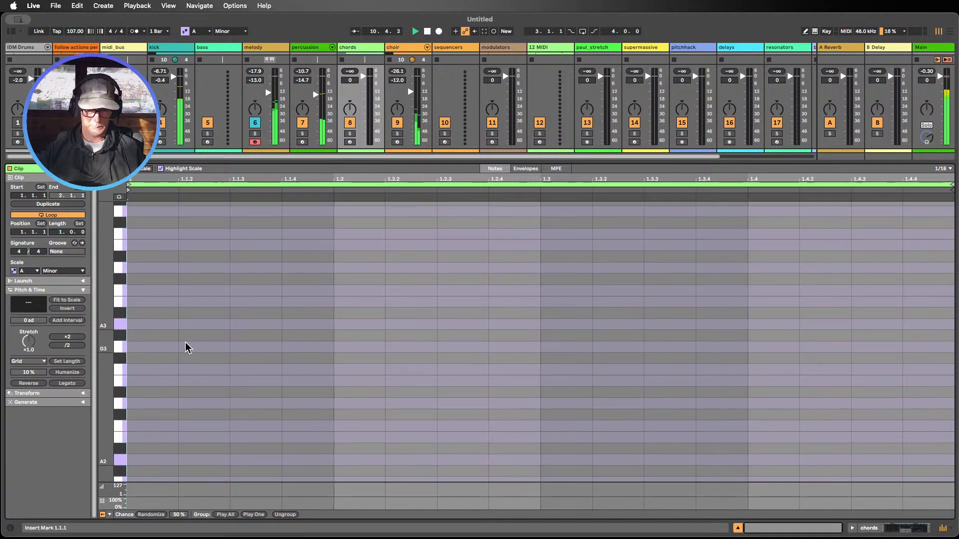
{"action": "left_click_drag", "start_coordinate": [60, 232], "coordinate": [60, 209]}
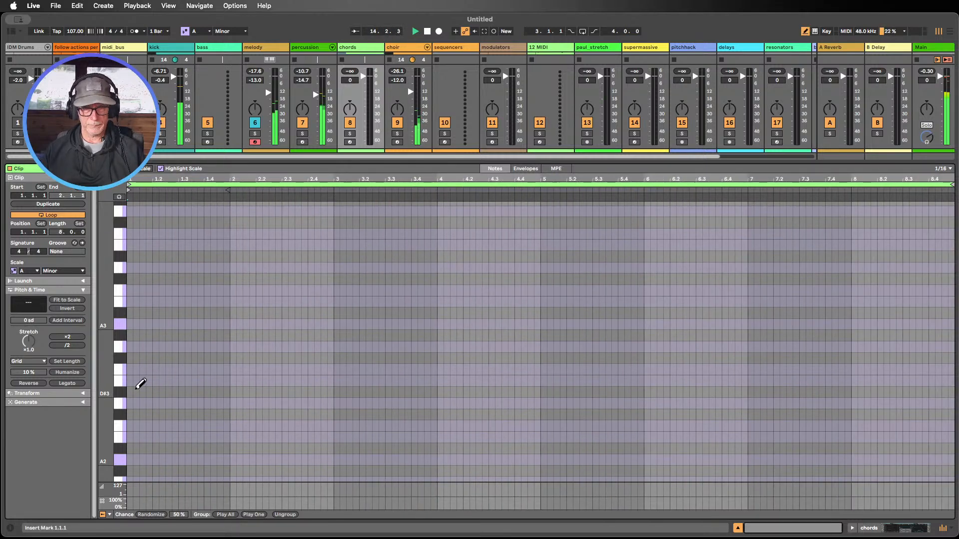
Draw an A3 note across bars 1–2 and an F3 note across bars 3–4 of the chords clip
{"action": "left_click", "coordinate": [130, 324]}
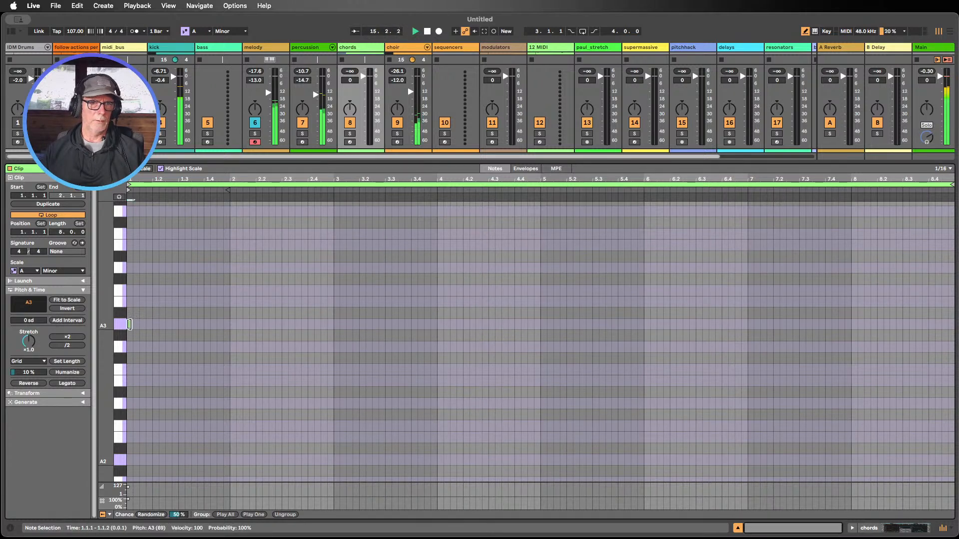
{"action": "left_click_drag", "start_coordinate": [130, 324], "coordinate": [330, 325]}
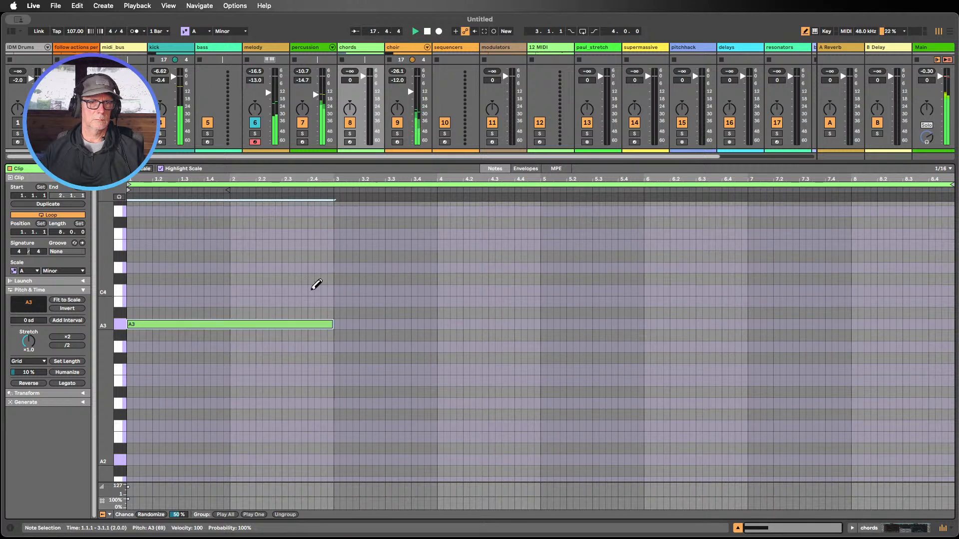
{"action": "scroll", "coordinate": [340, 308], "scroll_direction": "down", "scroll_amount": 1}
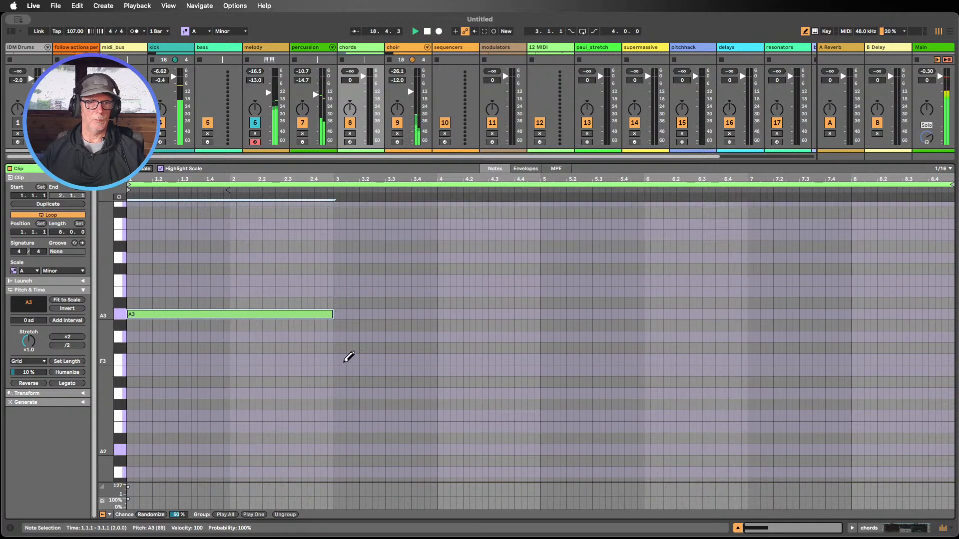
{"action": "left_click", "coordinate": [337, 359]}
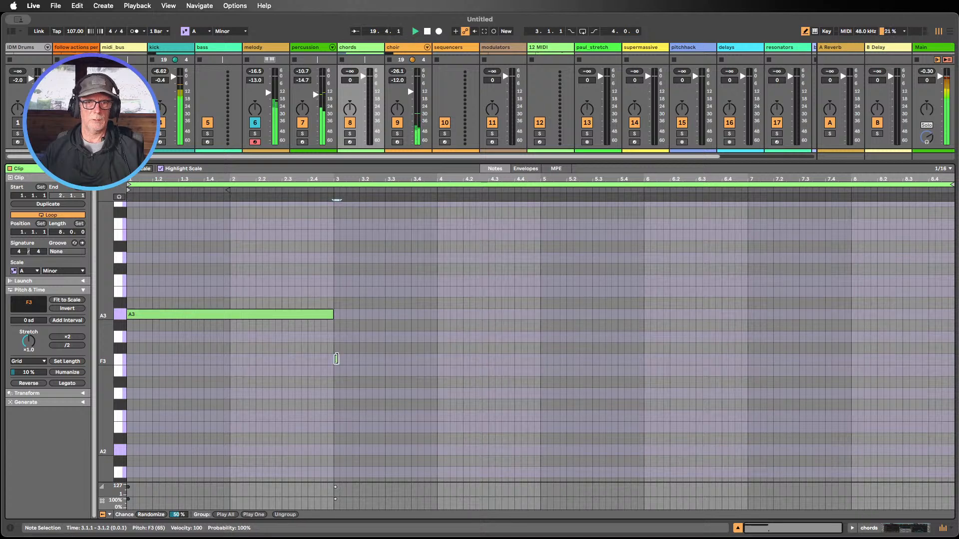
{"action": "left_click_drag", "start_coordinate": [336, 359], "coordinate": [540, 359]}
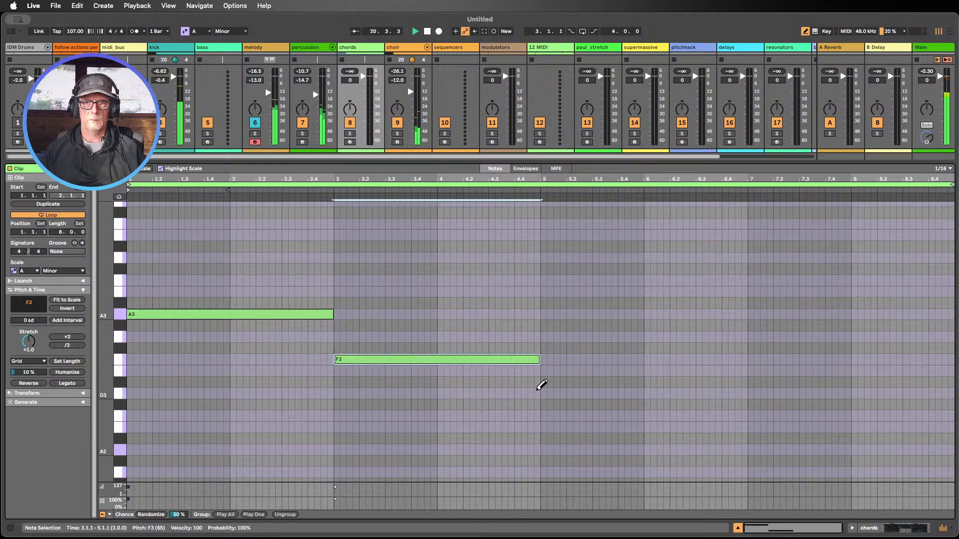
Draw a D3 note across bars 5–6 and an E3 note across bars 7–8 of the chords clip
{"action": "left_click", "coordinate": [537, 393]}
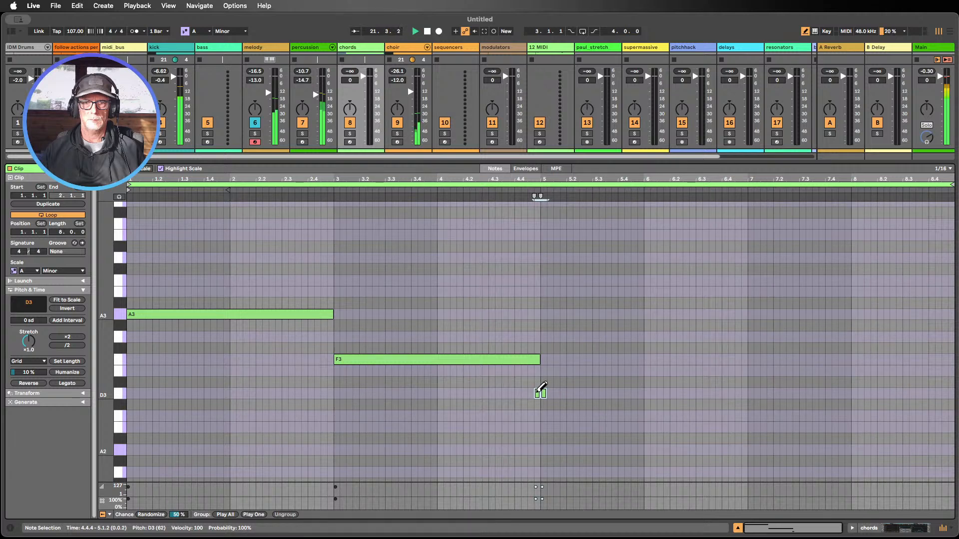
{"action": "left_click", "coordinate": [538, 393]}
{"action": "left_click_drag", "start_coordinate": [544, 393], "coordinate": [747, 393]}
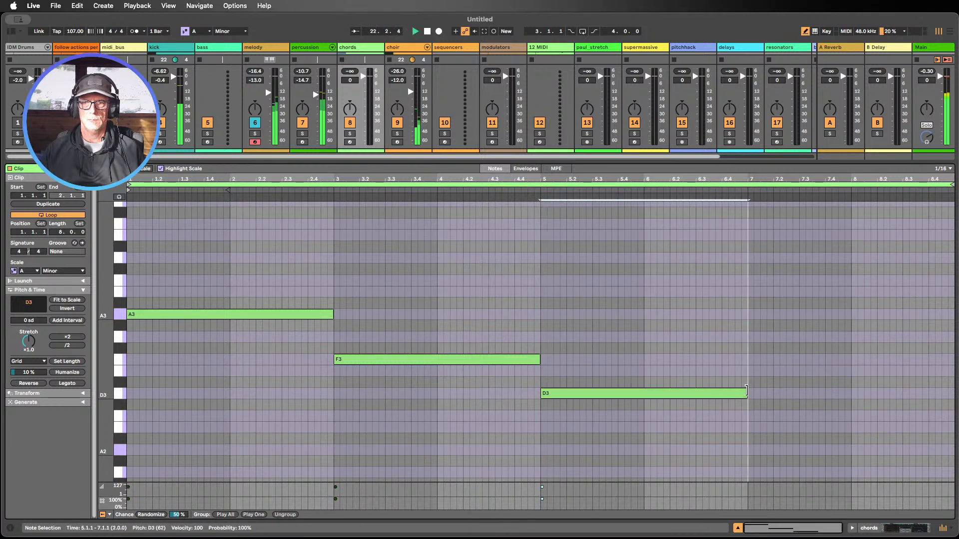
{"action": "left_click", "coordinate": [751, 370]}
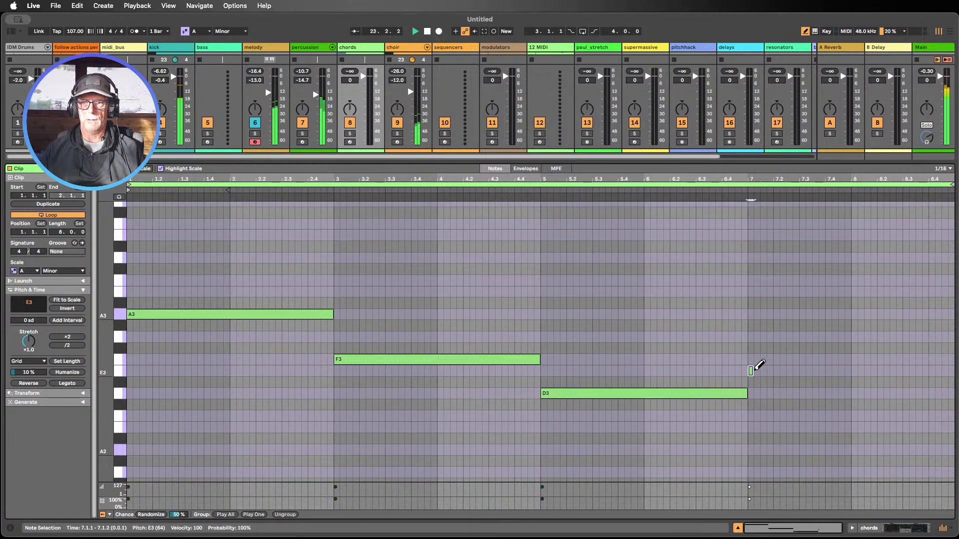
{"action": "left_click_drag", "start_coordinate": [751, 370], "coordinate": [952, 366]}
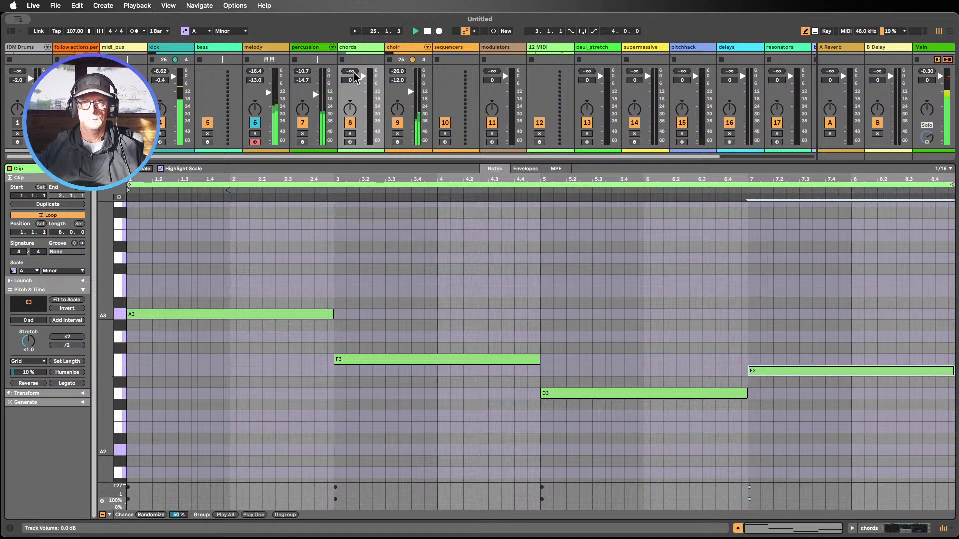
Lower the chords track volume to -3.8 dB and mute the melody track
{"action": "left_click_drag", "start_coordinate": [463, 162], "coordinate": [463, 270]}
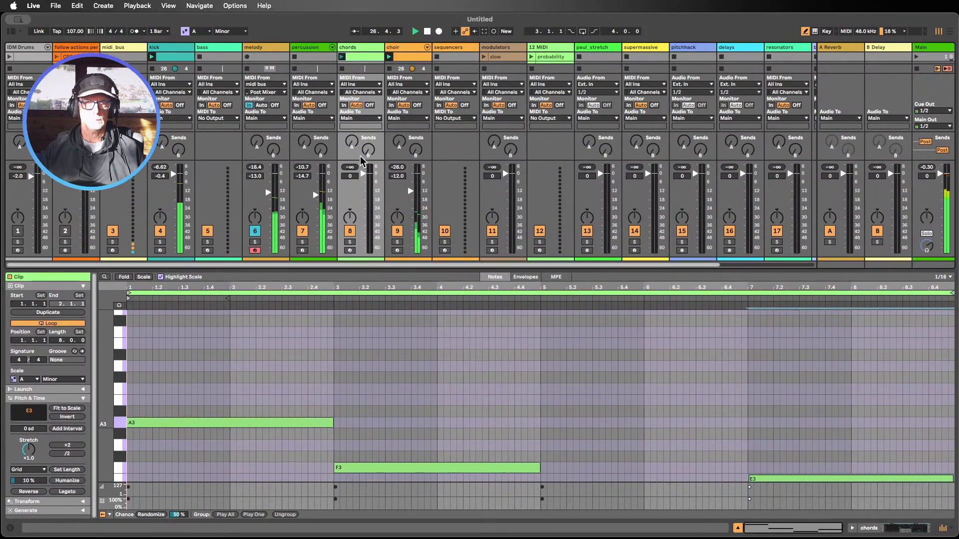
{"action": "left_click_drag", "start_coordinate": [364, 174], "coordinate": [363, 179]}
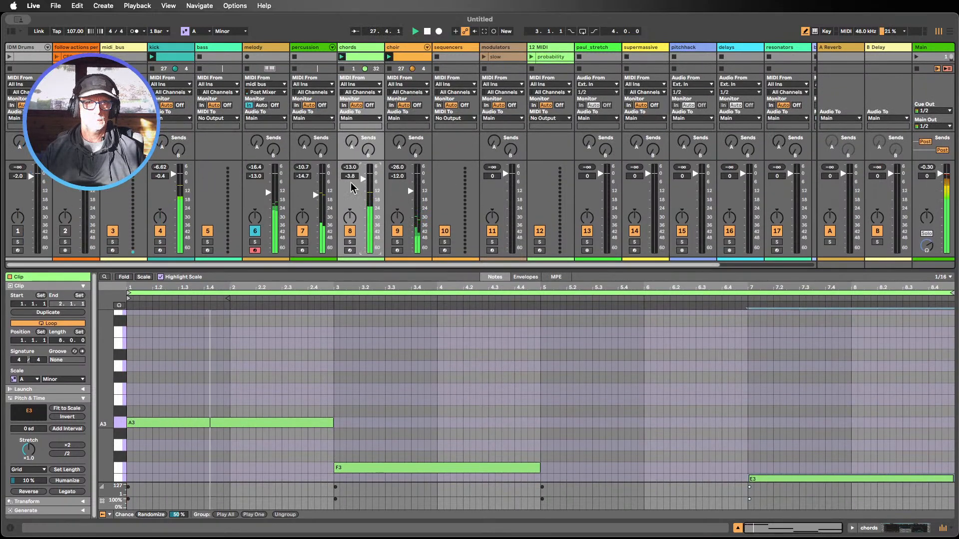
{"action": "left_click", "coordinate": [255, 231]}
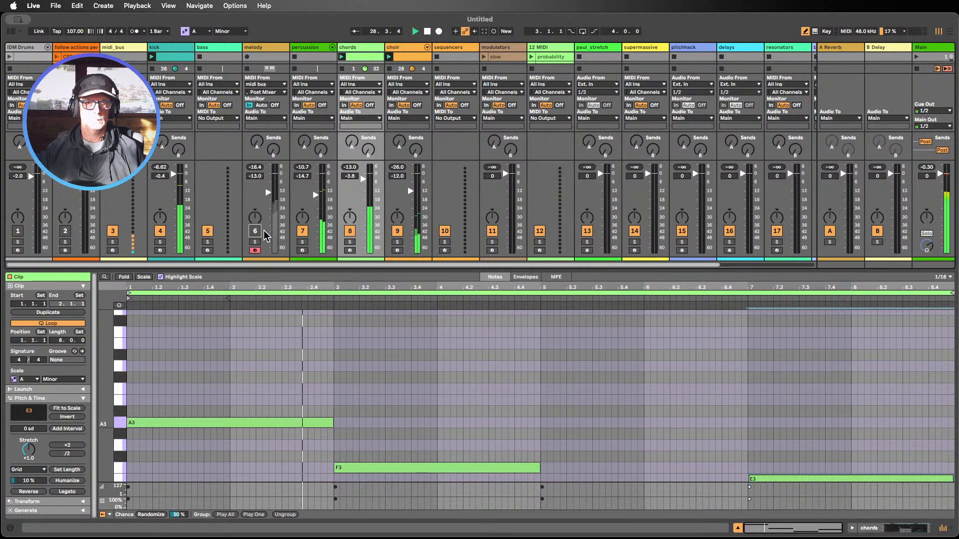
{"action": "scroll", "coordinate": [396, 313], "scroll_direction": "down", "scroll_amount": 3}
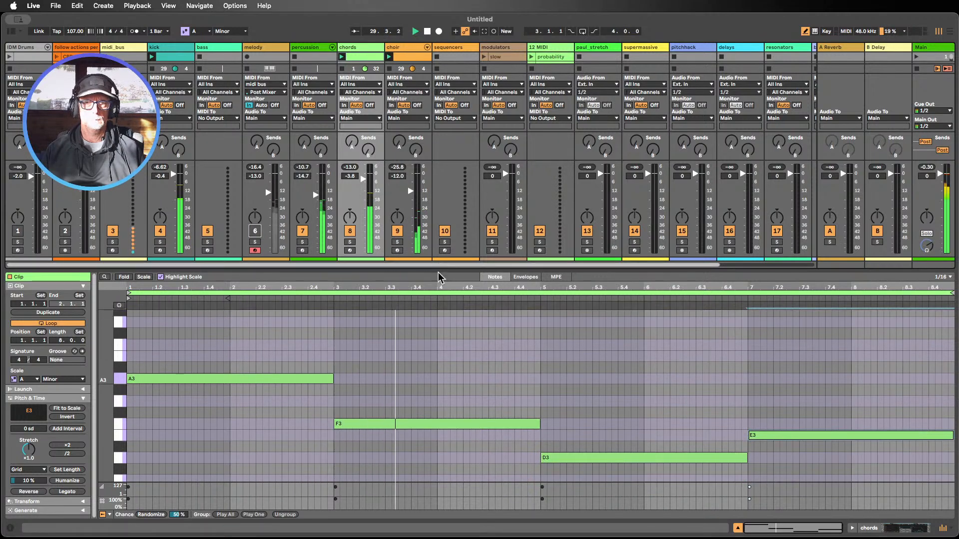
{"action": "left_click_drag", "start_coordinate": [438, 269], "coordinate": [438, 188]}
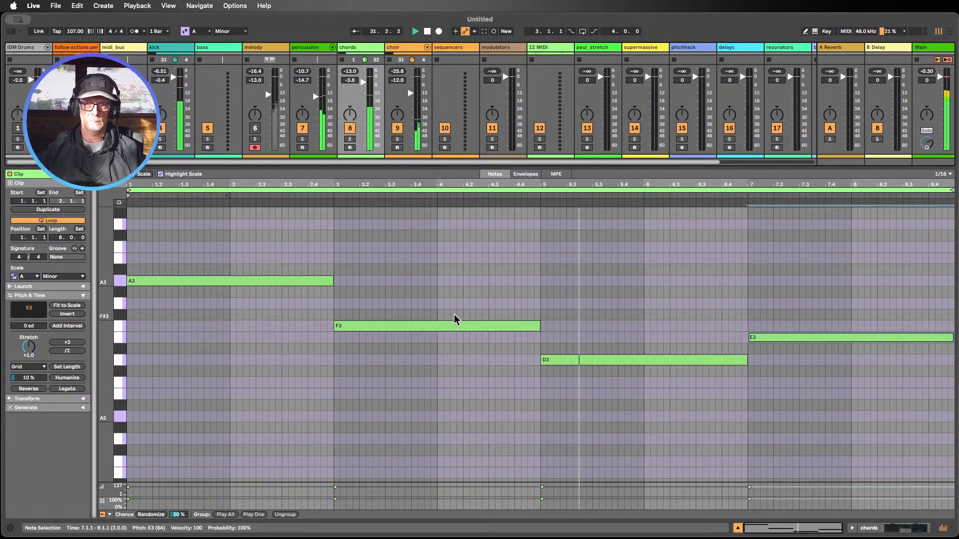
Transpose all four notes of the chords clip up one octave
{"action": "scroll", "coordinate": [454, 316], "scroll_direction": "up", "scroll_amount": 3}
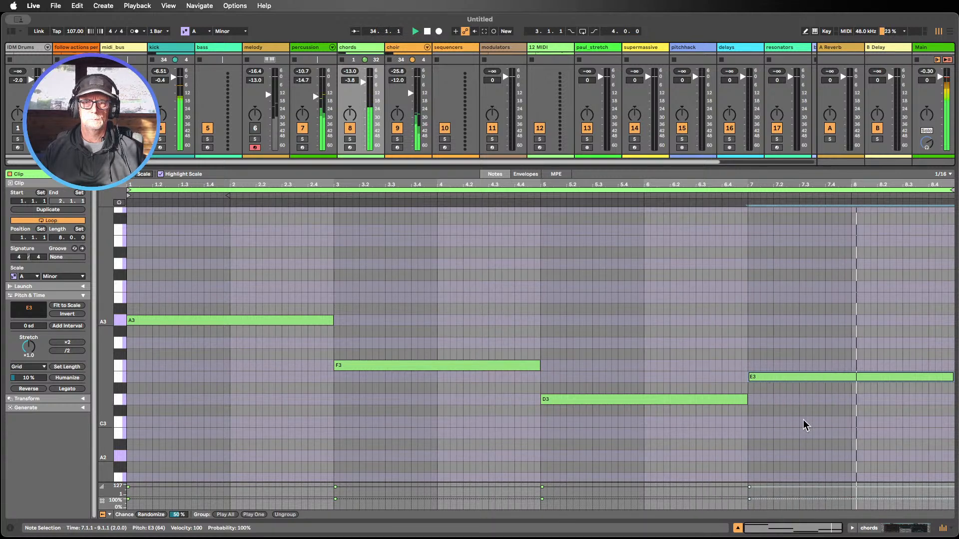
{"action": "left_click_drag", "start_coordinate": [803, 420], "coordinate": [300, 281]}
{"action": "key", "text": "shift+Up"}
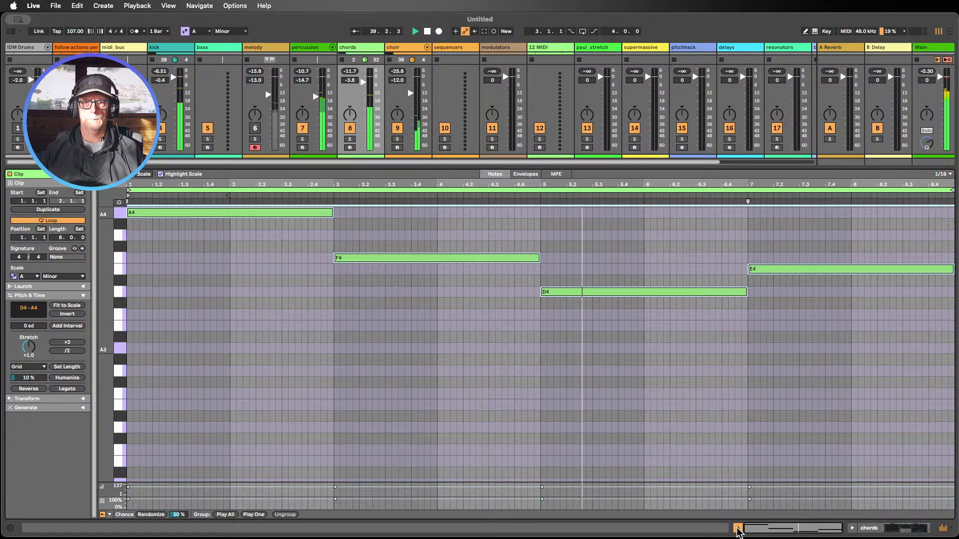
Stop playback, shorten the F4 note by a sixteenth and shift the D4 and E4 notes a sixteenth earlier
{"action": "left_click", "coordinate": [427, 32]}
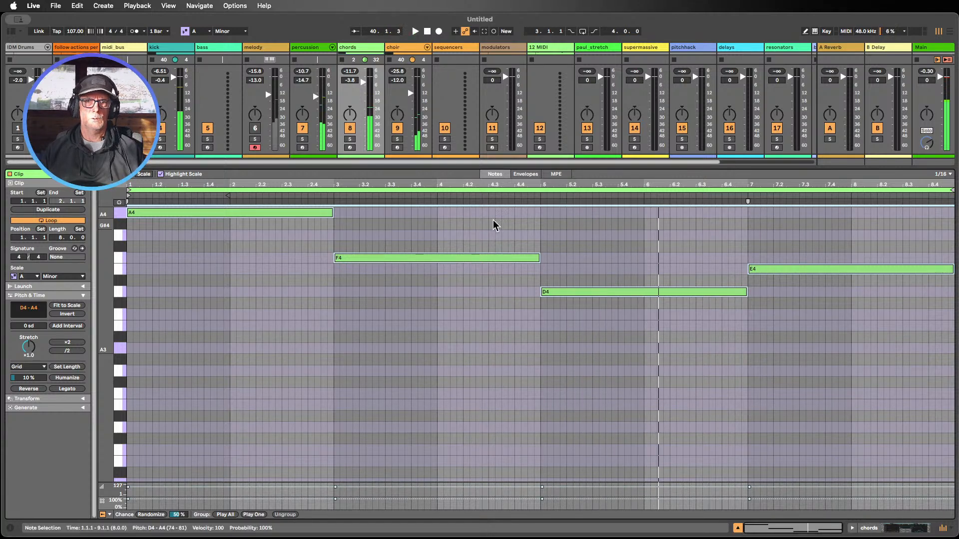
{"action": "left_click", "coordinate": [546, 266]}
{"action": "left_click_drag", "start_coordinate": [537, 258], "coordinate": [533, 258]}
{"action": "left_click_drag", "start_coordinate": [558, 292], "coordinate": [552, 292]}
{"action": "left_click_drag", "start_coordinate": [760, 268], "coordinate": [753, 270]}
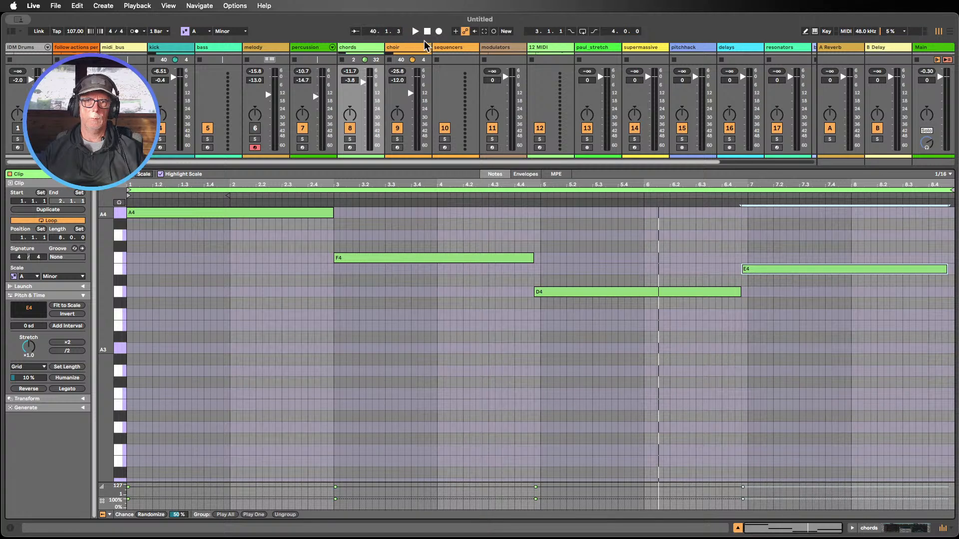
Play the clip and move the E4 note to start at bar 7
{"action": "left_click", "coordinate": [415, 31]}
{"action": "scroll", "coordinate": [386, 254], "scroll_direction": "up", "scroll_amount": 3}
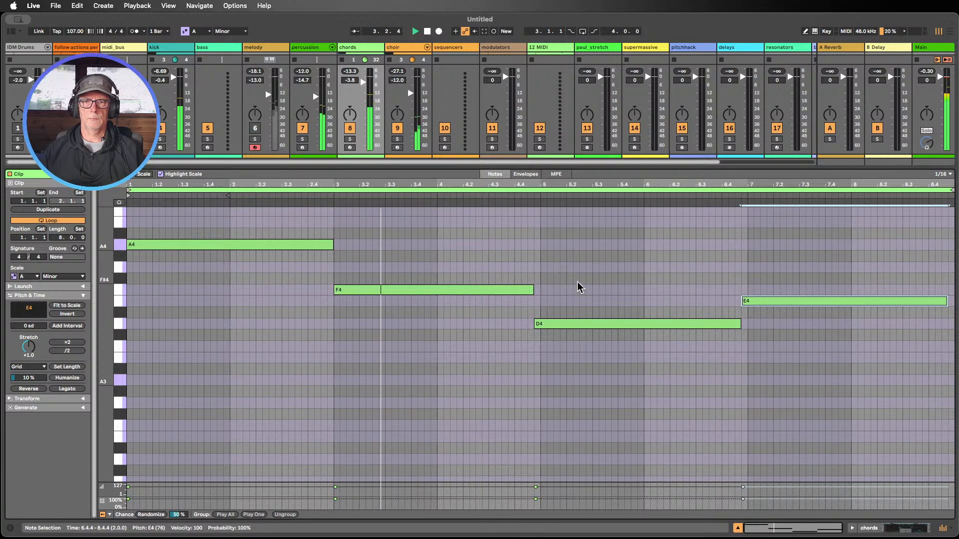
{"action": "scroll", "coordinate": [740, 308], "scroll_direction": "up", "scroll_amount": 2}
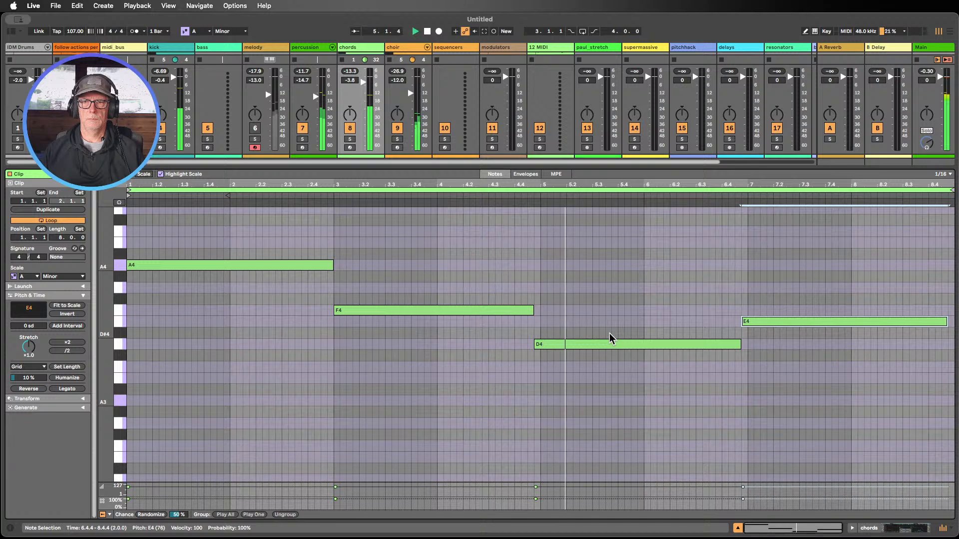
{"action": "left_click_drag", "start_coordinate": [772, 321], "coordinate": [778, 321]}
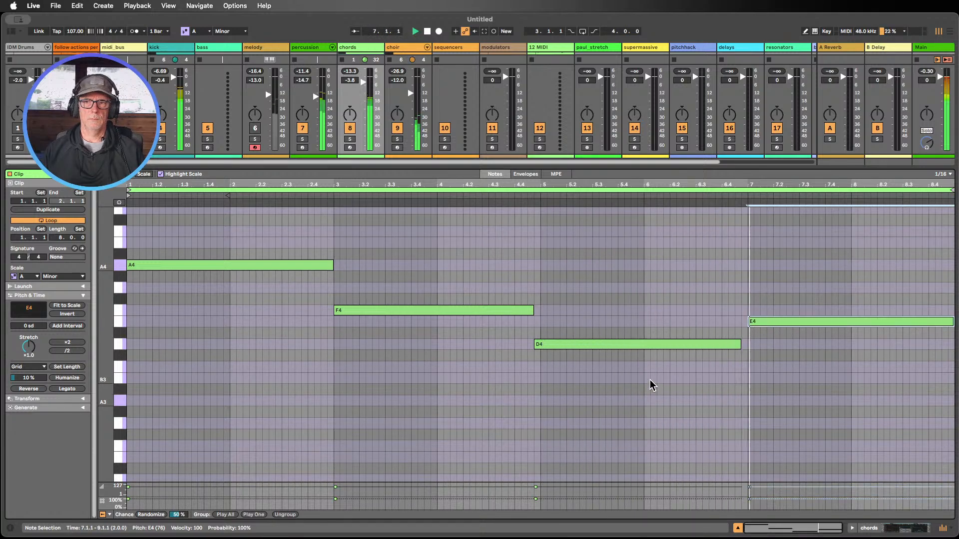
{"action": "scroll", "coordinate": [670, 371], "scroll_direction": "up", "scroll_amount": 3}
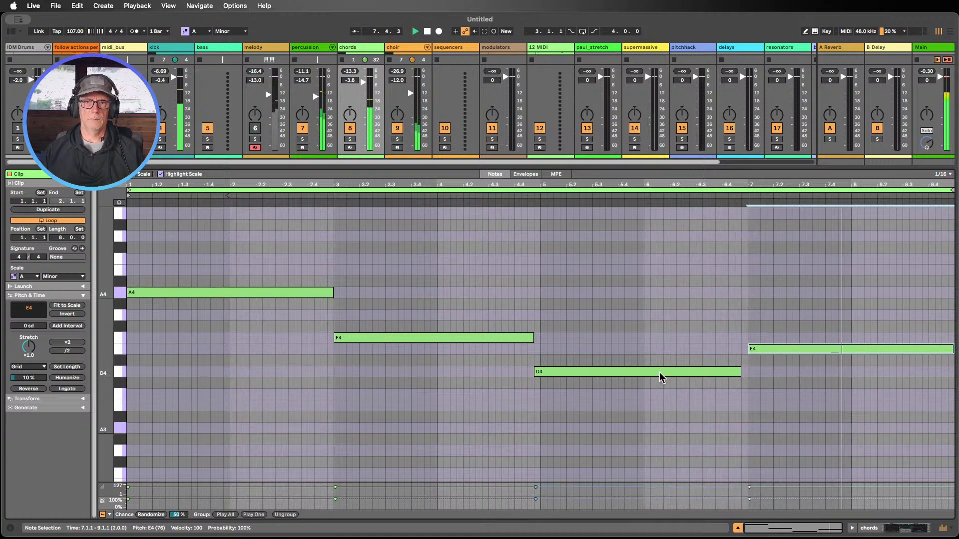
Copy the A4 note in bars 1–2 up to C5 and E5 to build an A minor chord
{"action": "left_click", "coordinate": [195, 290]}
{"action": "scroll", "coordinate": [195, 292], "scroll_direction": "up", "scroll_amount": 1}
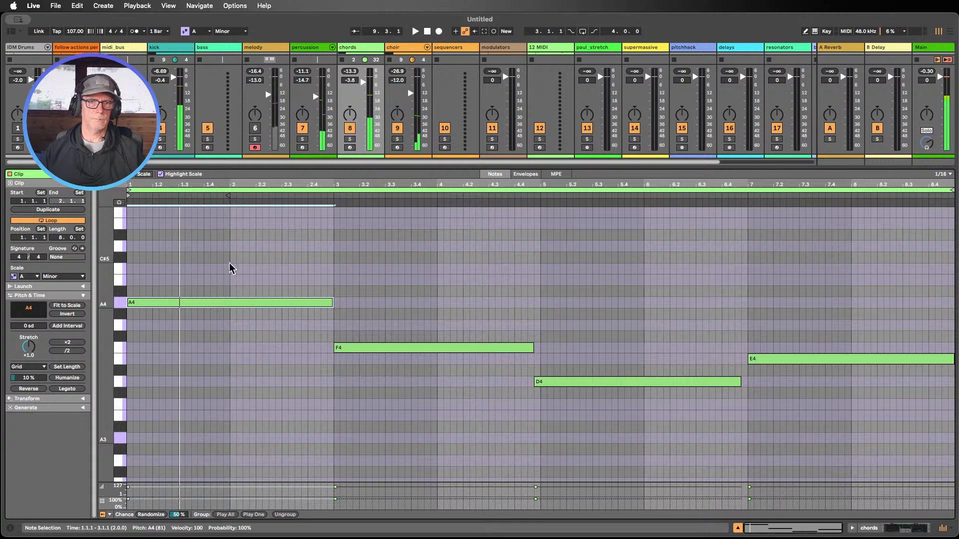
{"action": "left_click", "coordinate": [219, 269]}
{"action": "left_click", "coordinate": [208, 303]}
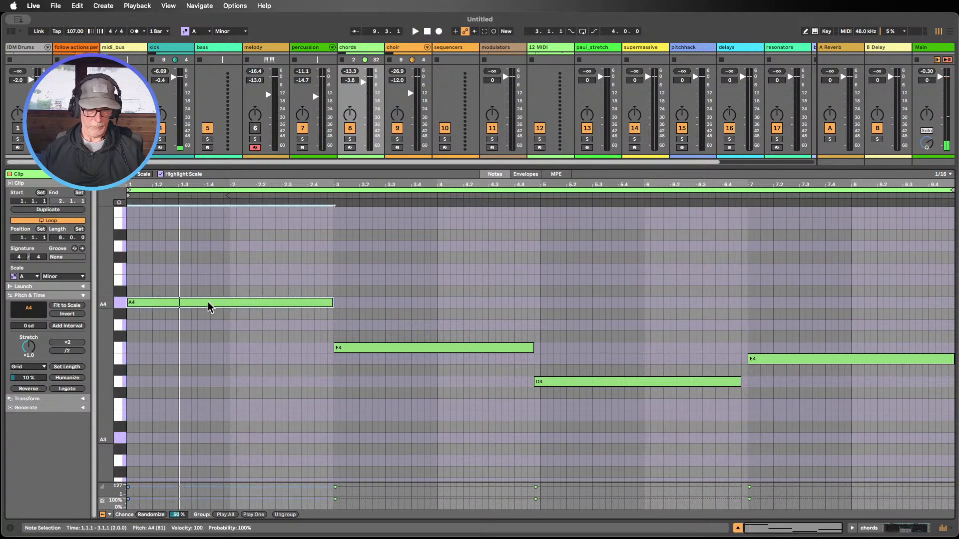
{"action": "left_click_drag", "start_coordinate": [209, 301], "coordinate": [205, 265]}
{"action": "scroll", "coordinate": [208, 274], "scroll_direction": "up", "scroll_amount": 3}
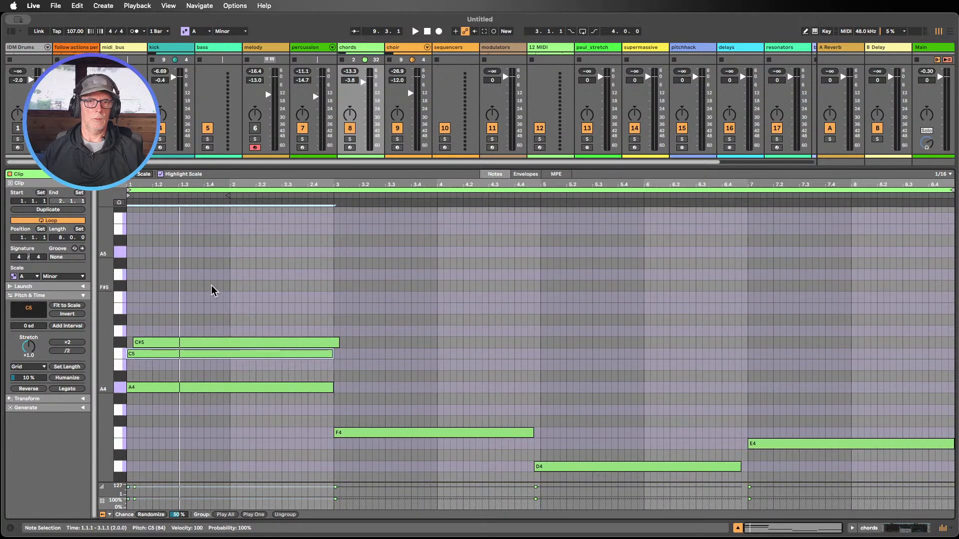
{"action": "left_click_drag", "start_coordinate": [218, 348], "coordinate": [202, 314]}
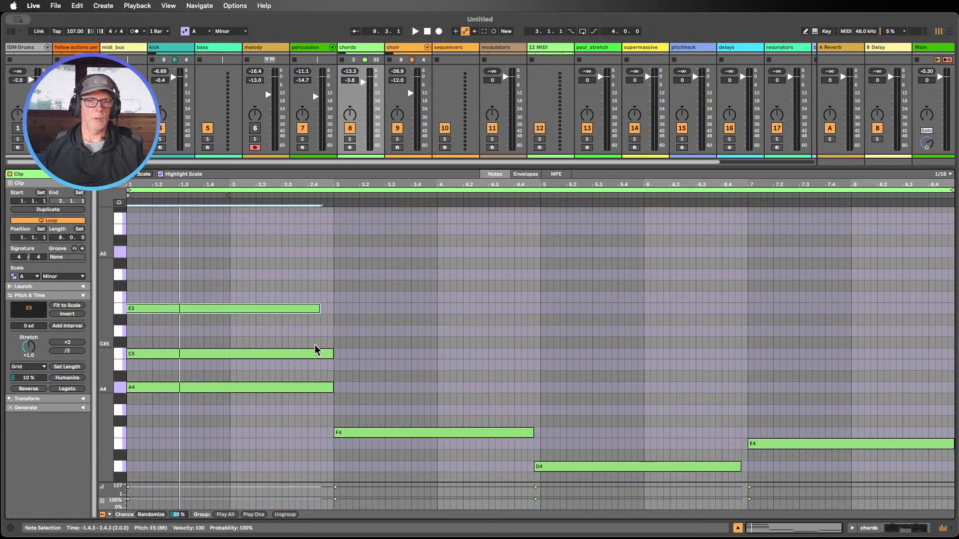
{"action": "left_click_drag", "start_coordinate": [289, 309], "coordinate": [295, 310]}
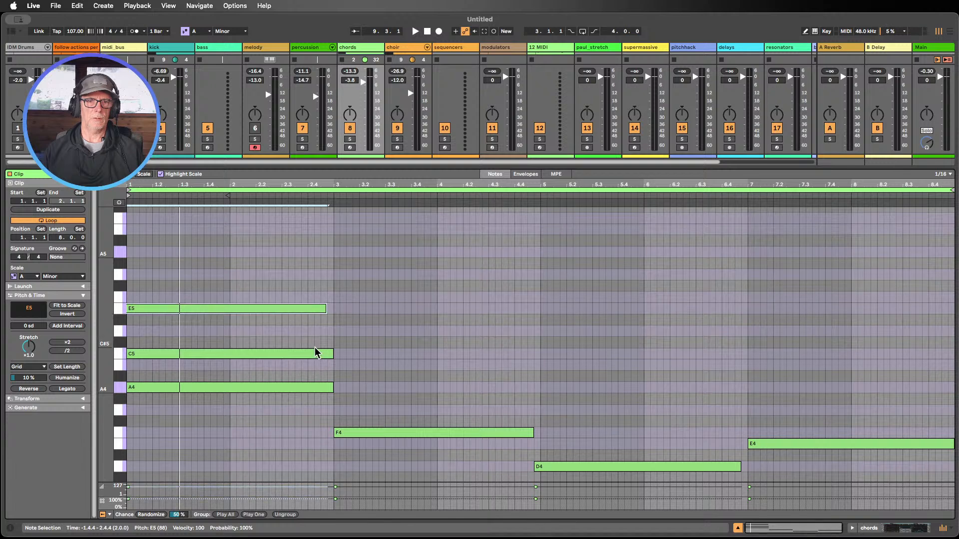
Copy the F4, D4 and E4 notes upward to form the chords F4–A4–C5, D4–F4–A4 and E4–G4–B4
{"action": "left_click_drag", "start_coordinate": [404, 433], "coordinate": [403, 355]}
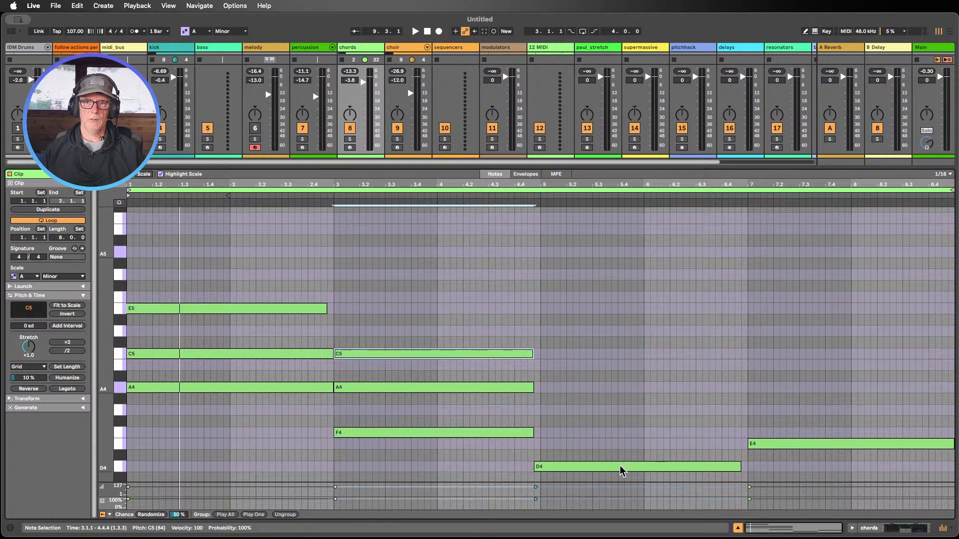
{"action": "left_click_drag", "start_coordinate": [619, 465], "coordinate": [607, 390]}
{"action": "left_click", "coordinate": [791, 441]}
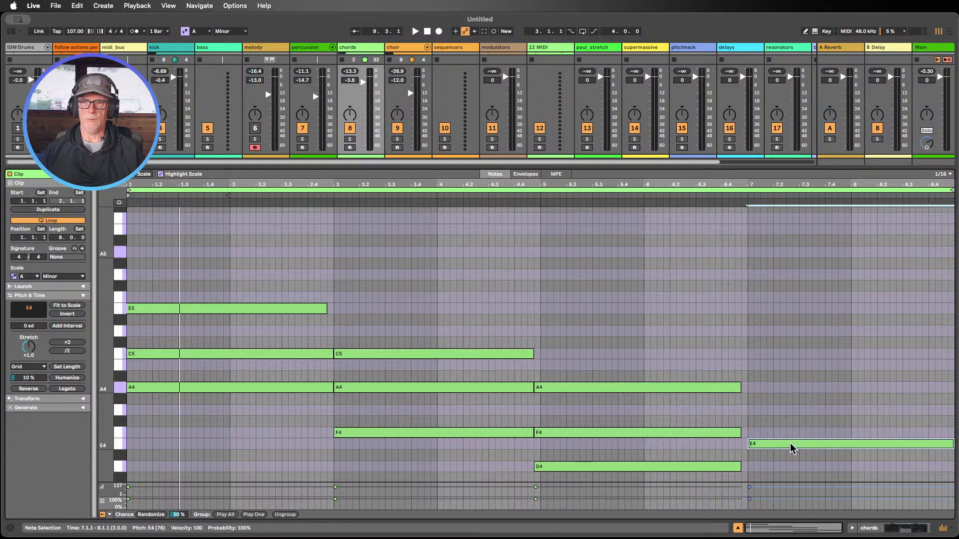
{"action": "left_click_drag", "start_coordinate": [790, 442], "coordinate": [786, 370]}
Shift the E5 note of the first chord to start at 1.1.1, aligned with its other two notes
{"action": "scroll", "coordinate": [747, 363], "scroll_direction": "down", "scroll_amount": 2}
{"action": "scroll", "coordinate": [280, 366], "scroll_direction": "up", "scroll_amount": 1}
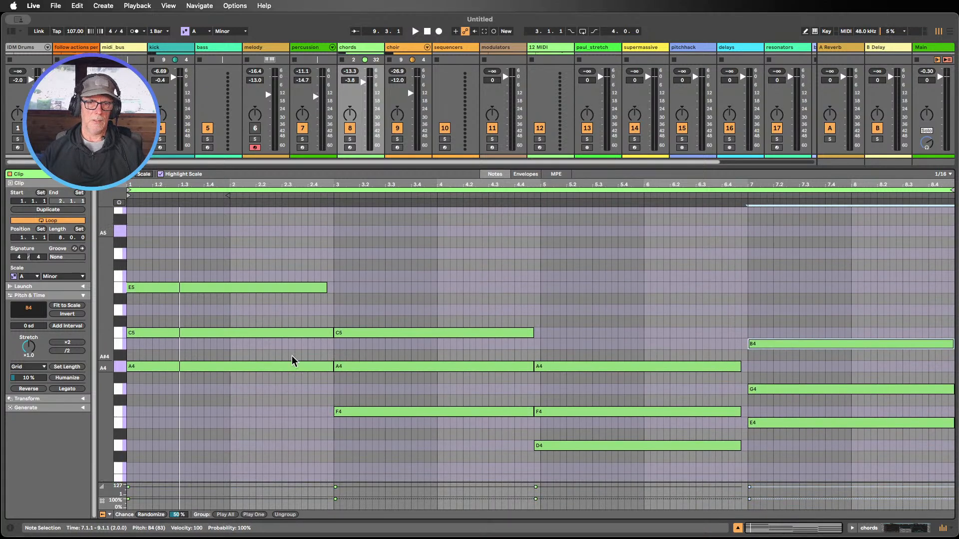
{"action": "left_click", "coordinate": [256, 287]}
{"action": "key", "text": "shift+Right"}
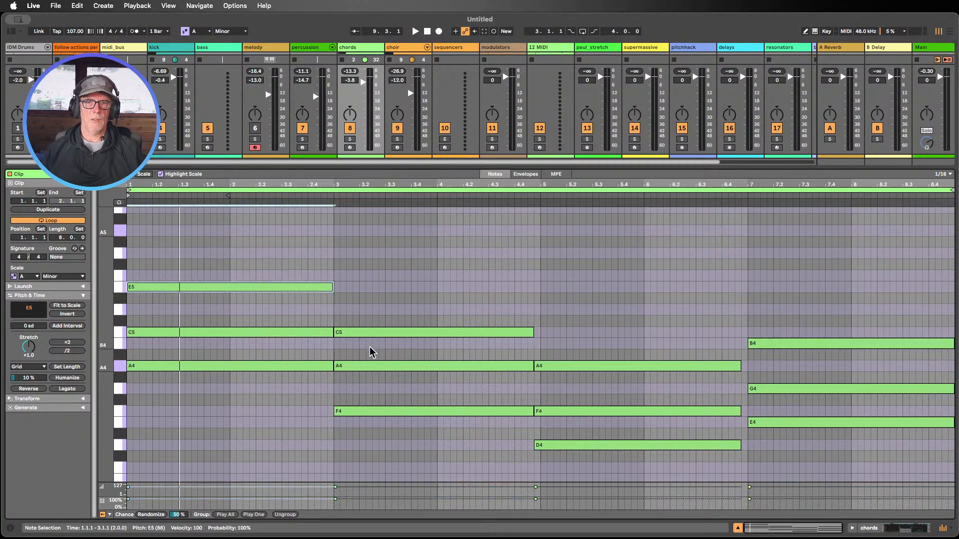
Check the notes the first two chords share, and transpose the first chord's E5 note down an octave to E4
{"action": "left_click_drag", "start_coordinate": [370, 348], "coordinate": [274, 320]}
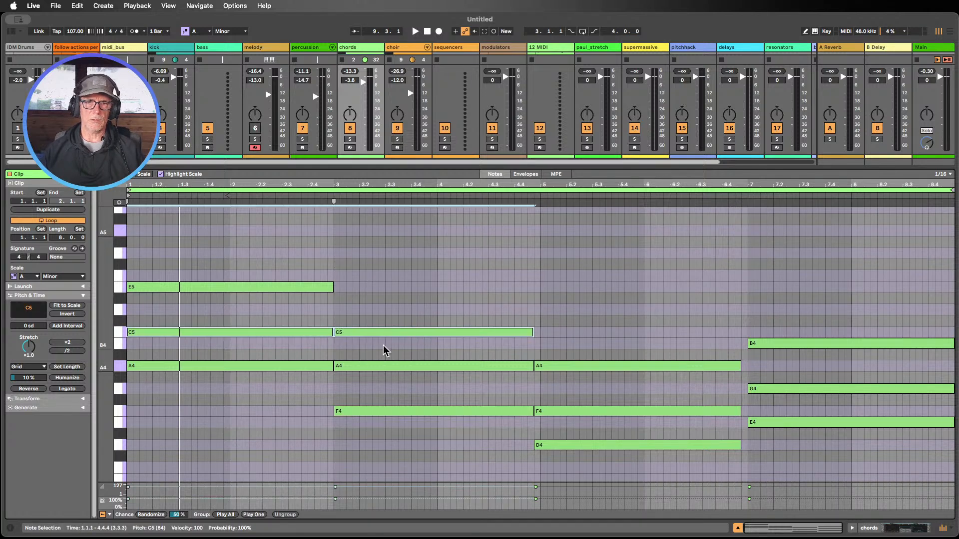
{"action": "left_click_drag", "start_coordinate": [367, 383], "coordinate": [295, 363]}
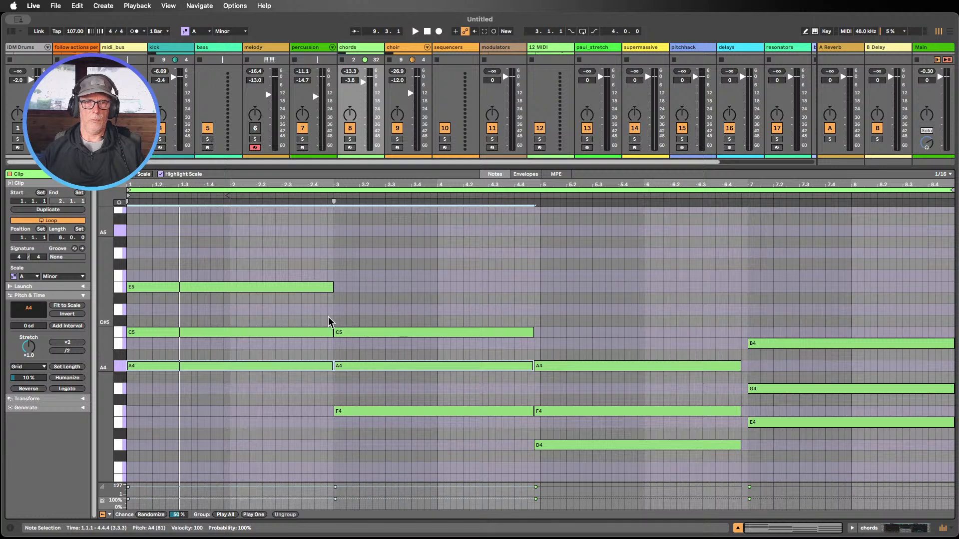
{"action": "left_click_drag", "start_coordinate": [387, 322], "coordinate": [259, 345]}
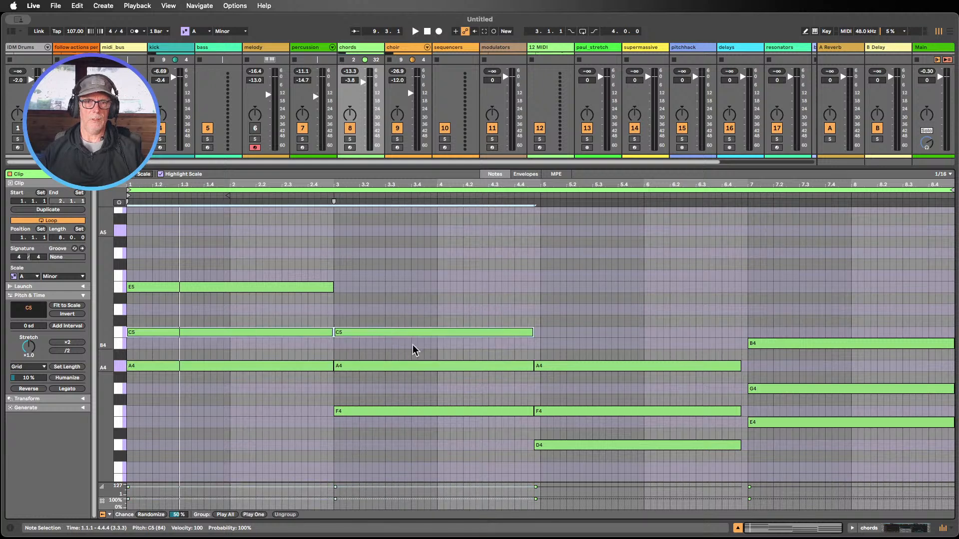
{"action": "left_click", "coordinate": [407, 332]}
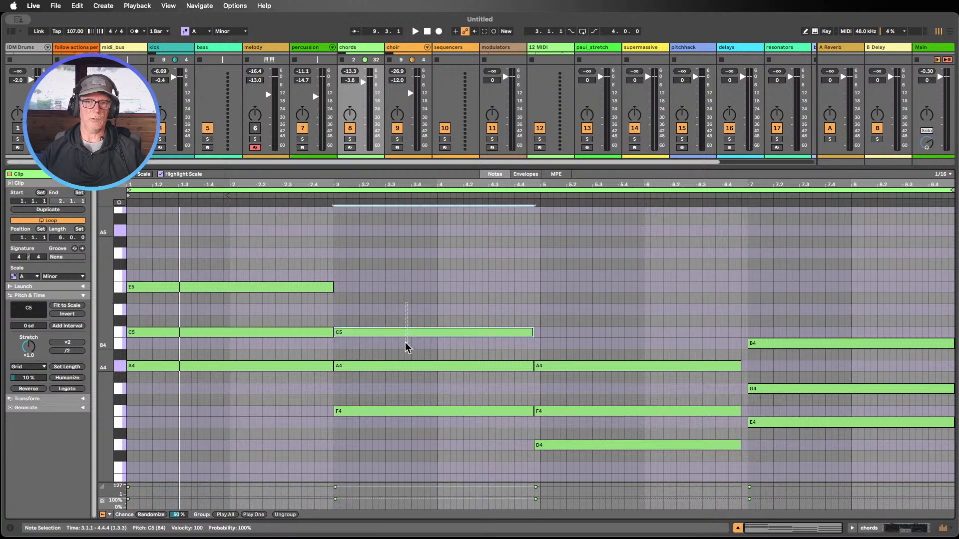
{"action": "left_click_drag", "start_coordinate": [412, 334], "coordinate": [412, 334]}
{"action": "left_click", "coordinate": [270, 332]}
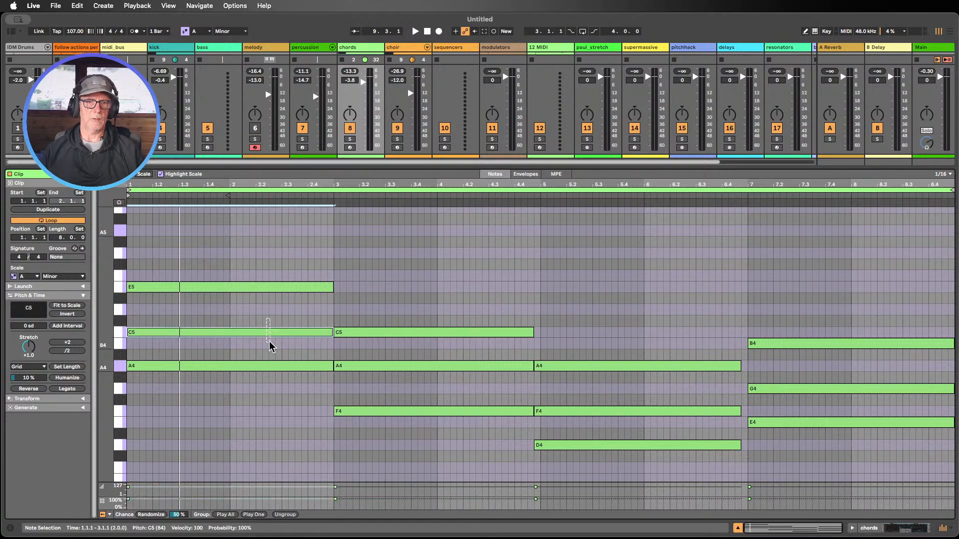
{"action": "left_click", "coordinate": [257, 287]}
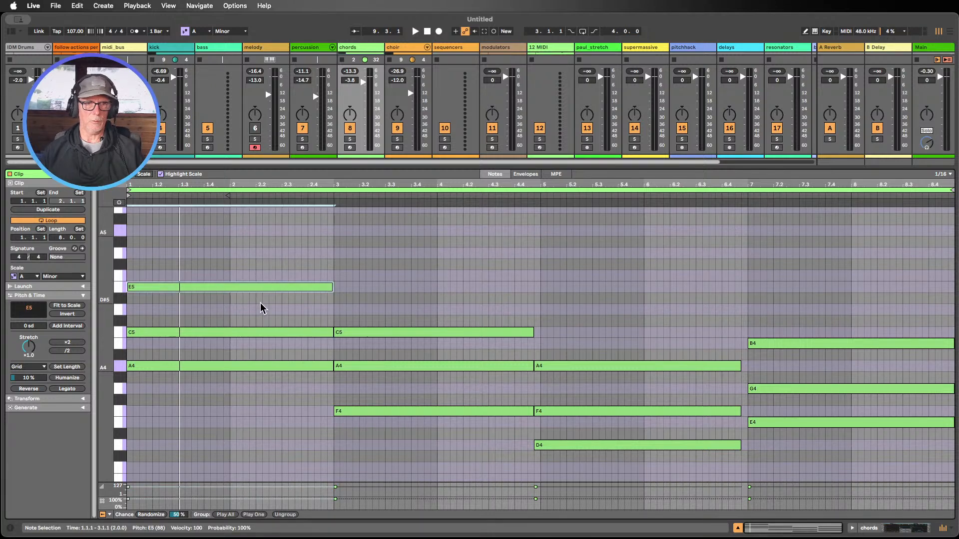
{"action": "key", "text": "shift+Down"}
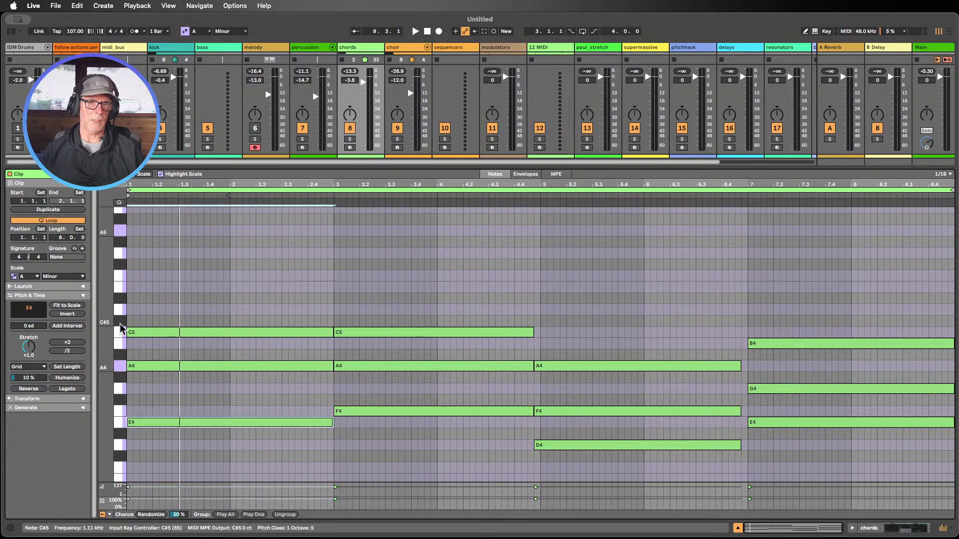
Compare the A4 notes shared by the neighbouring chords, and transpose the third chord's D4 note up an octave to D5
{"action": "left_click_drag", "start_coordinate": [104, 318], "coordinate": [98, 317]}
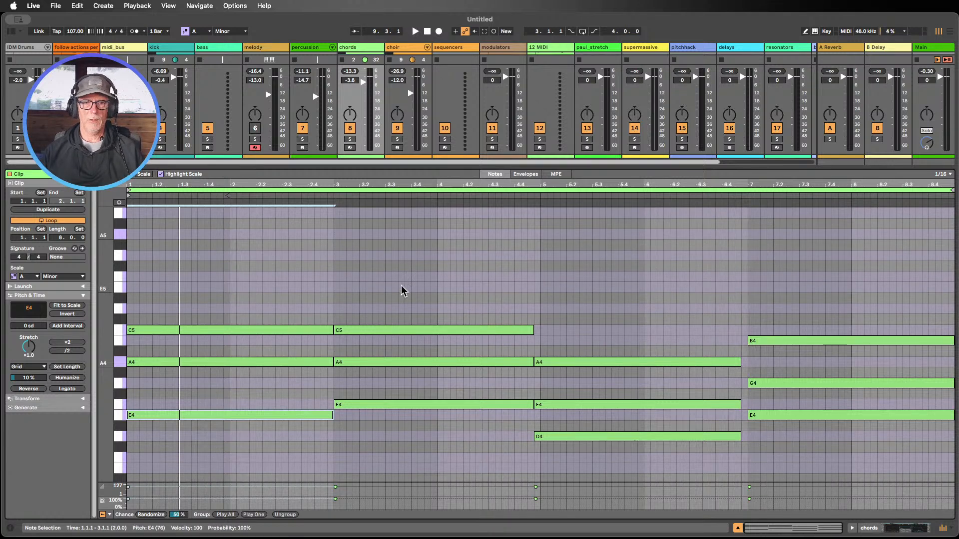
{"action": "left_click_drag", "start_coordinate": [308, 318], "coordinate": [391, 338]}
{"action": "left_click_drag", "start_coordinate": [405, 385], "coordinate": [330, 367]}
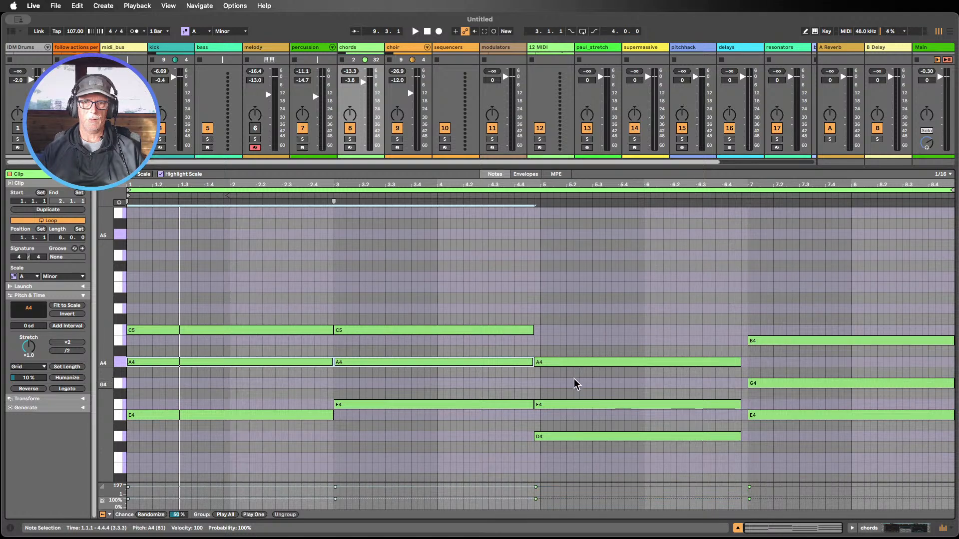
{"action": "left_click", "coordinate": [487, 362]}
{"action": "left_click", "coordinate": [626, 363], "text": "shift"}
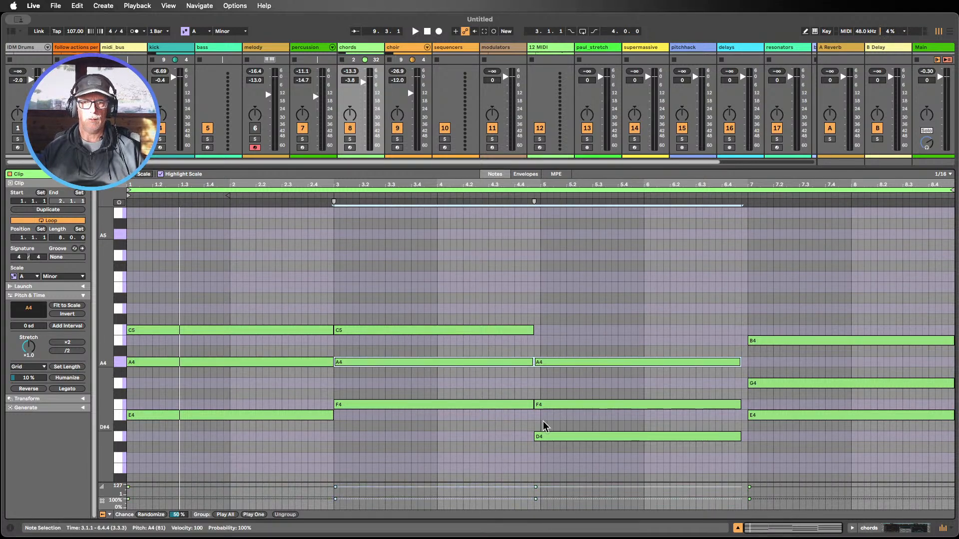
{"action": "left_click_drag", "start_coordinate": [575, 323], "coordinate": [585, 350]}
{"action": "left_click", "coordinate": [463, 361]}
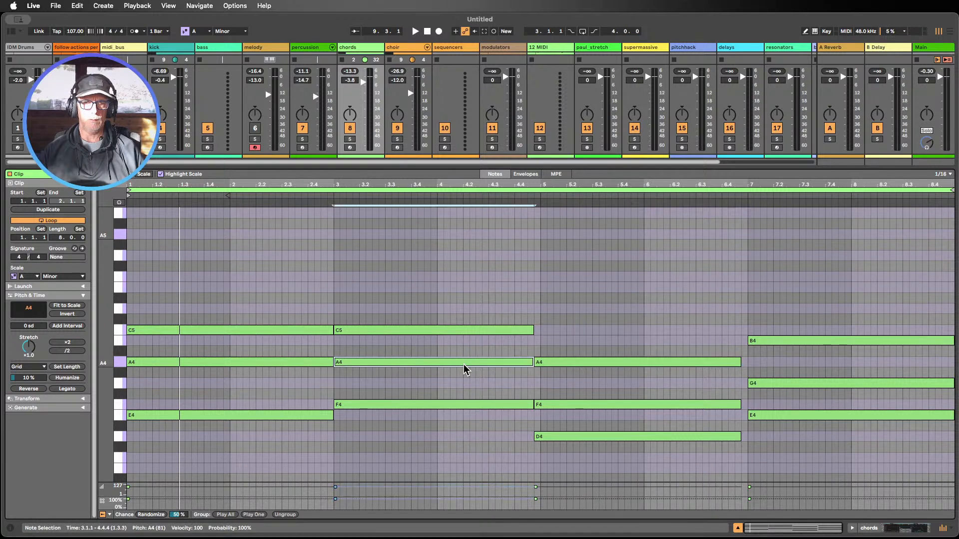
{"action": "left_click", "coordinate": [612, 437]}
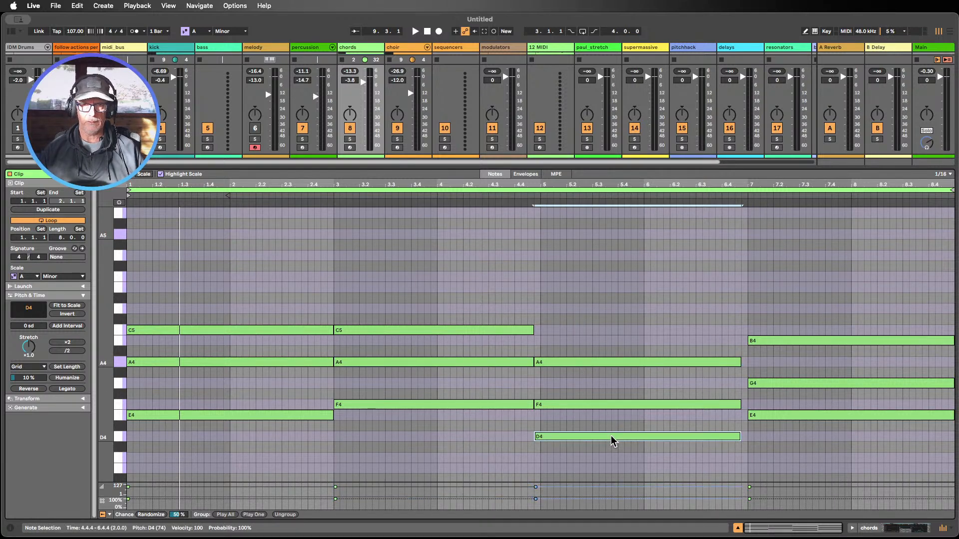
{"action": "key", "text": "shift+Up"}
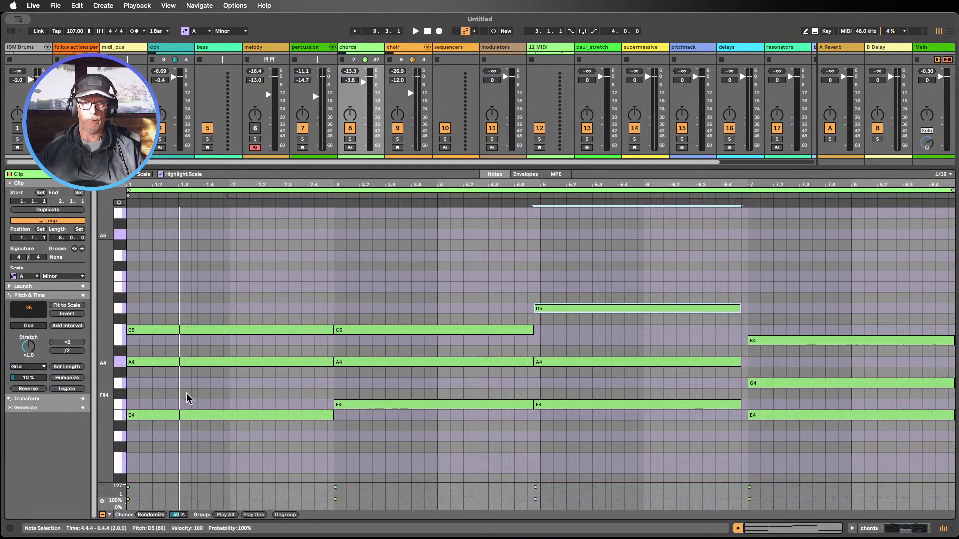
Try to extend the B4 and G4 notes of the last chord back to 6.4.1, undoing each change
{"action": "left_click", "coordinate": [210, 415]}
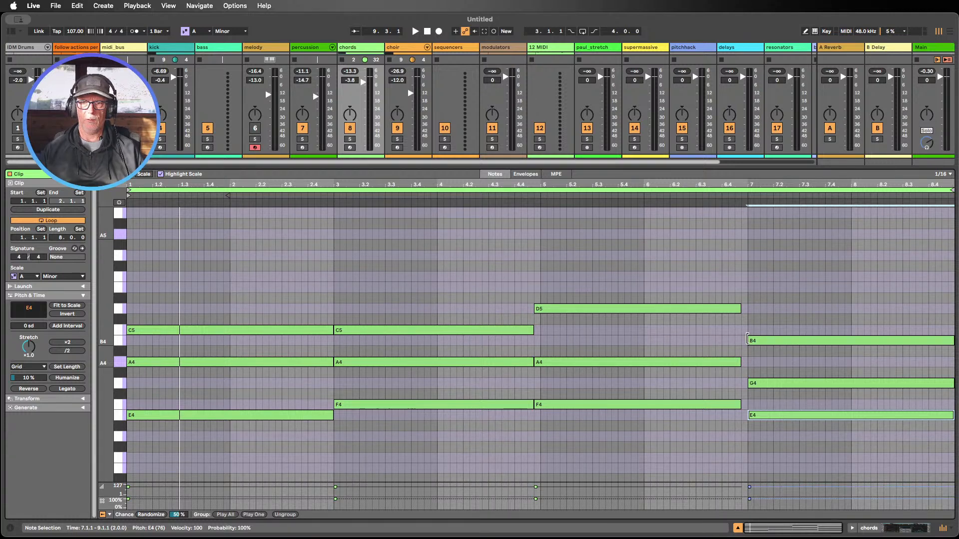
{"action": "left_click_drag", "start_coordinate": [748, 338], "coordinate": [722, 336]}
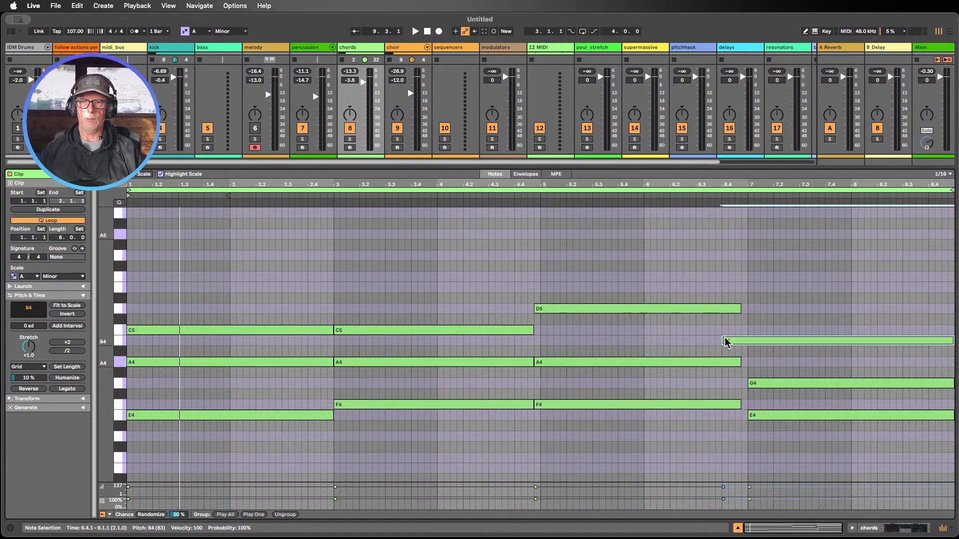
{"action": "left_click_drag", "start_coordinate": [722, 337], "coordinate": [723, 382]}
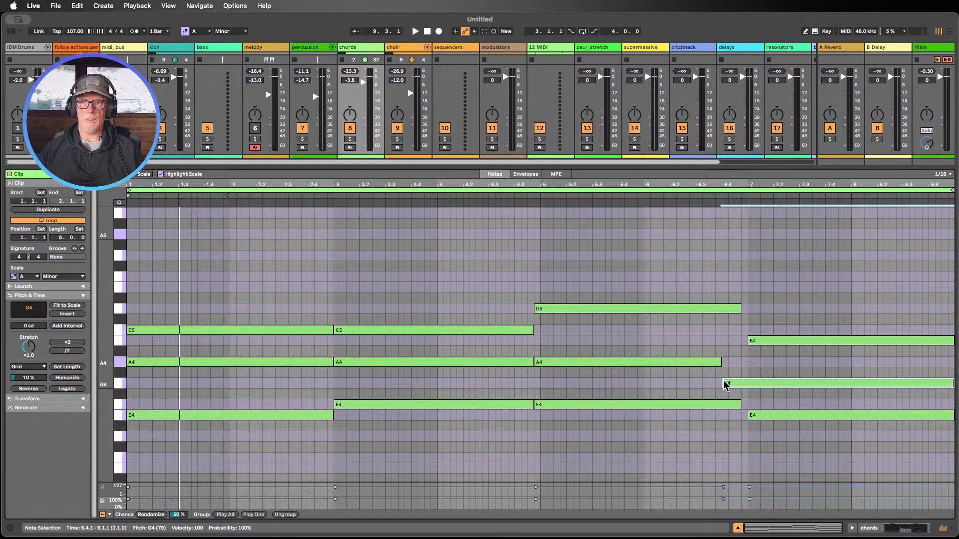
{"action": "mouse_move", "coordinate": [721, 379]}
{"action": "left_mouse_down"}
{"action": "mouse_move", "coordinate": [744, 379]}
{"action": "mouse_move", "coordinate": [729, 377]}
{"action": "left_mouse_up"}
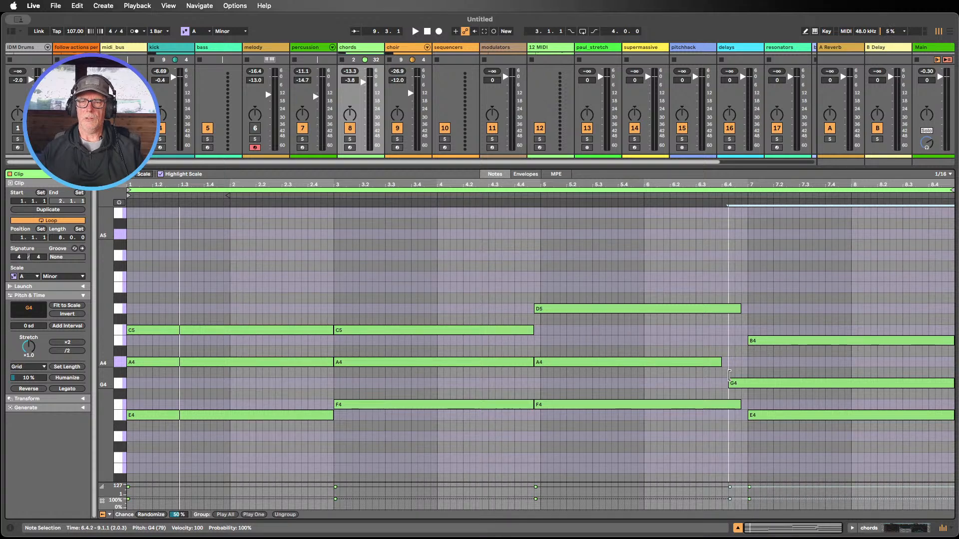
{"action": "left_click_drag", "start_coordinate": [721, 362], "coordinate": [740, 356]}
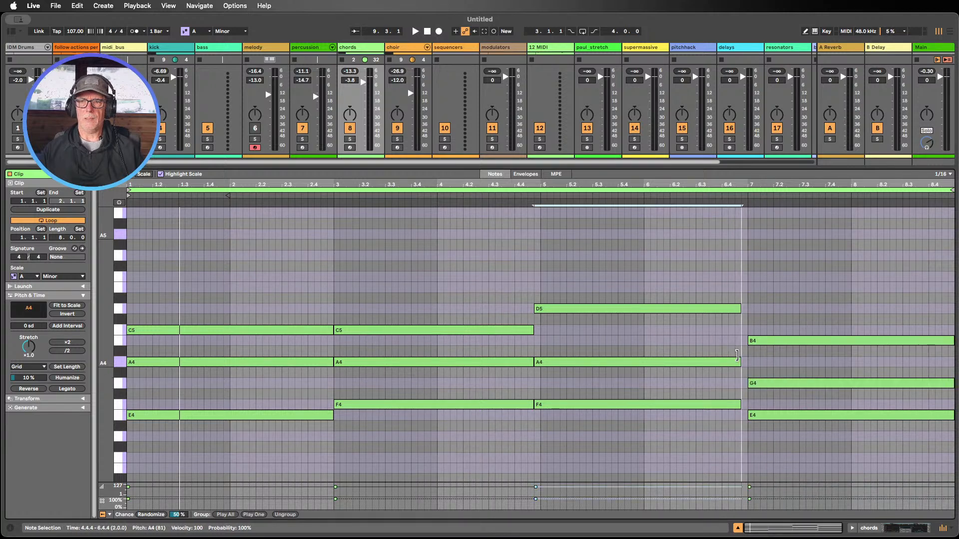
Start playback and transpose all notes of the chord progression down one octave
{"action": "left_click", "coordinate": [416, 31]}
{"action": "left_click_drag", "start_coordinate": [909, 431], "coordinate": [214, 261]}
{"action": "key", "text": "shift+Down"}
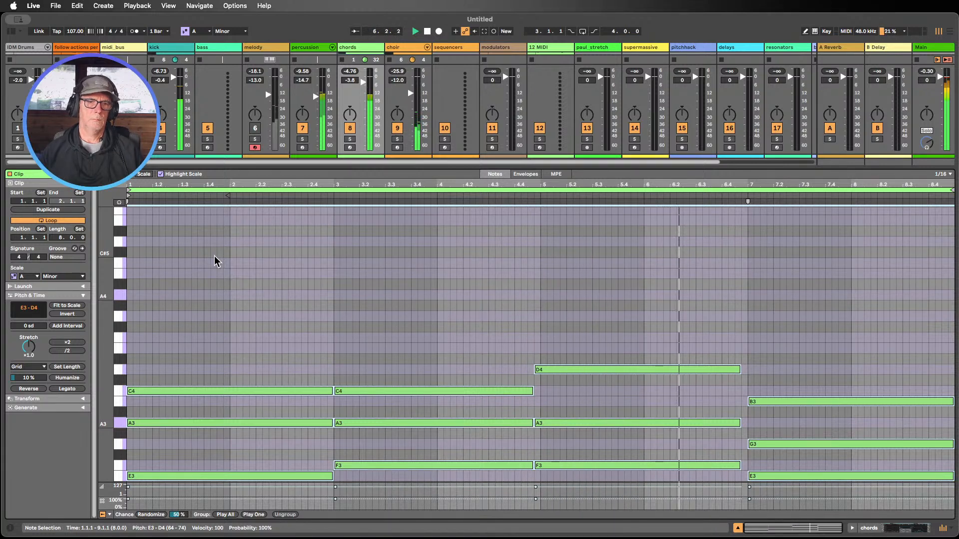
Shift the three notes of the last chord to start at 6.4.4, directly after the third chord
{"action": "left_click_drag", "start_coordinate": [106, 313], "coordinate": [95, 313]}
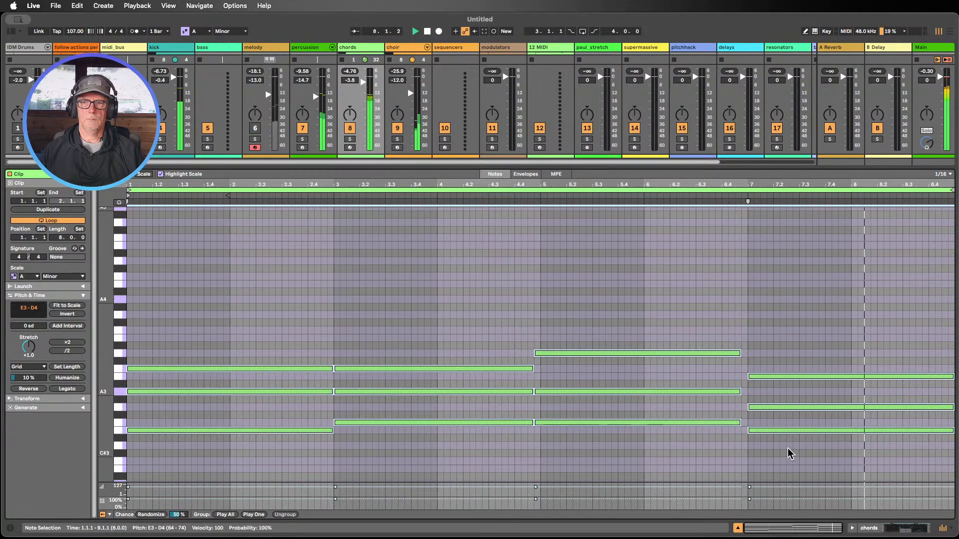
{"action": "left_click_drag", "start_coordinate": [786, 449], "coordinate": [789, 338]}
{"action": "left_click_drag", "start_coordinate": [779, 377], "coordinate": [774, 378]}
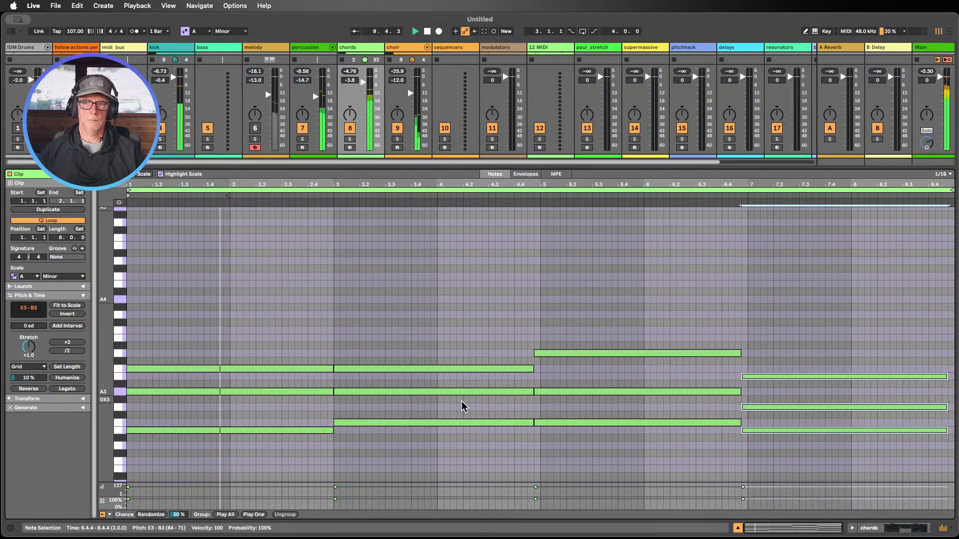
Set the chords Wavetable's amp envelope to 0.0 dB sustain and 172 ms attack, and lower the chords track volume to -12.0 dB
{"action": "left_click", "coordinate": [871, 528]}
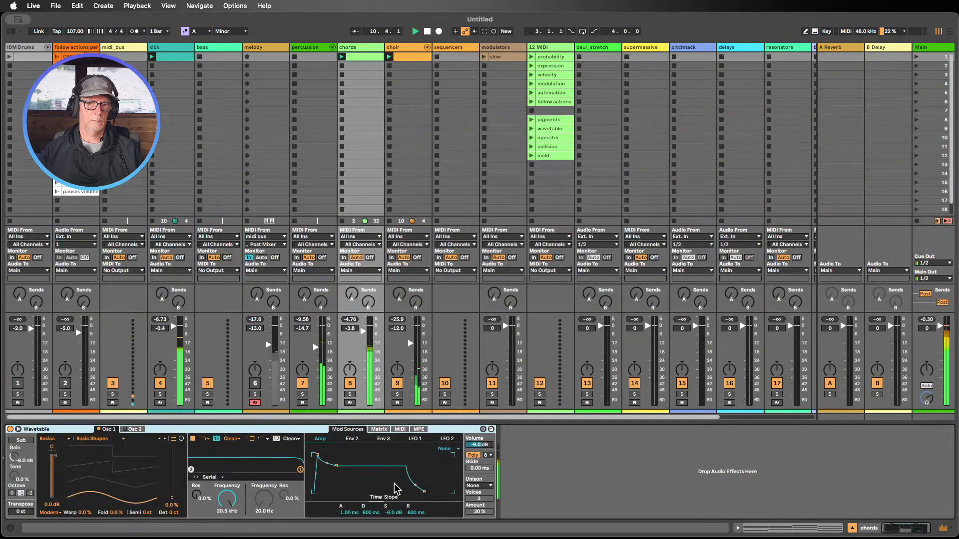
{"action": "left_click_drag", "start_coordinate": [394, 512], "coordinate": [393, 487]}
{"action": "left_click_drag", "start_coordinate": [339, 514], "coordinate": [339, 482]}
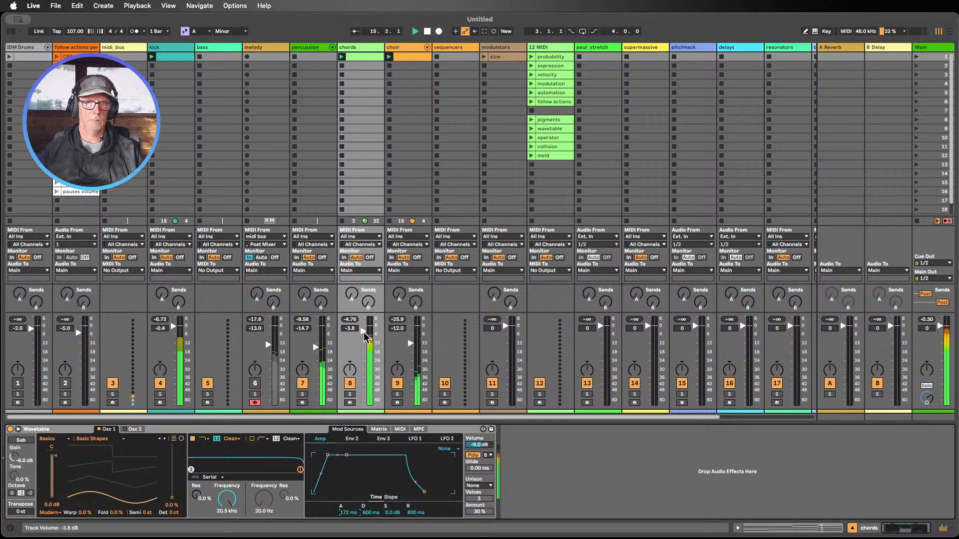
{"action": "left_click_drag", "start_coordinate": [364, 332], "coordinate": [364, 344]}
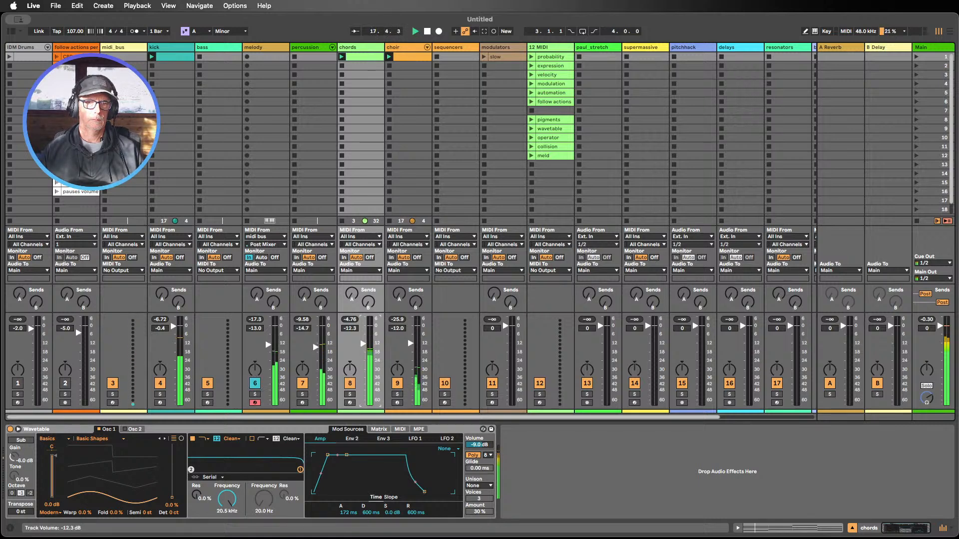
{"action": "left_click_drag", "start_coordinate": [364, 343], "coordinate": [364, 343]}
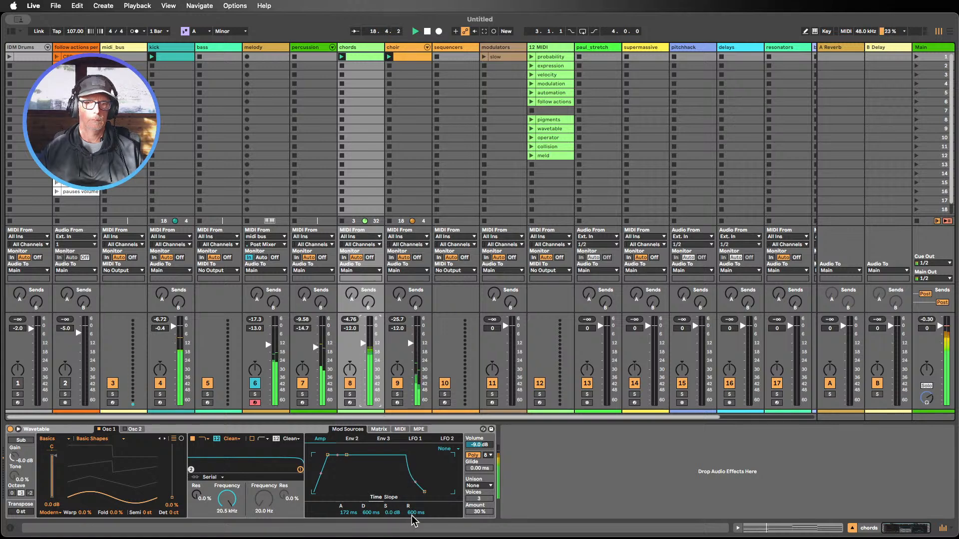
Lengthen Wavetable's amp envelope to a 232 ms attack and a 2.90 s release
{"action": "left_click_drag", "start_coordinate": [416, 513], "coordinate": [416, 508]}
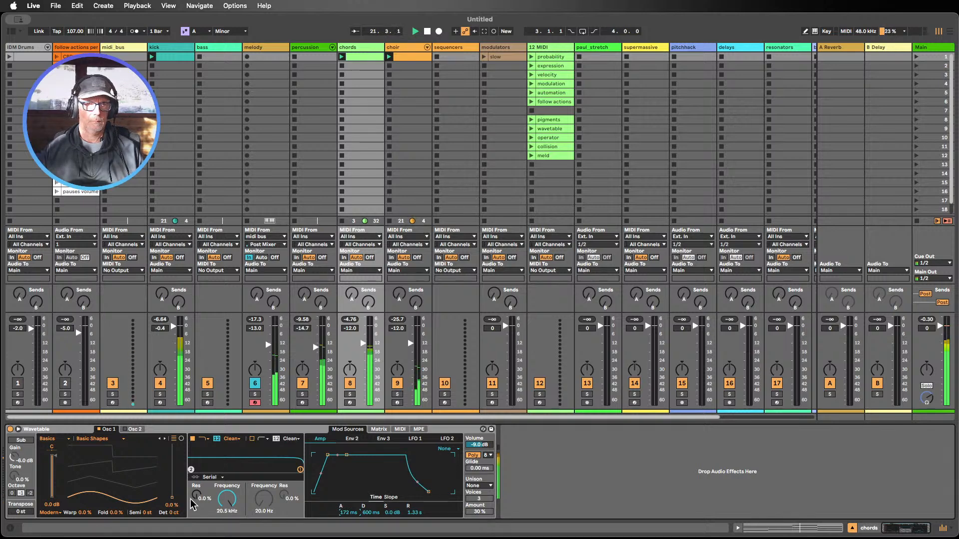
{"action": "left_click_drag", "start_coordinate": [347, 513], "coordinate": [347, 507]}
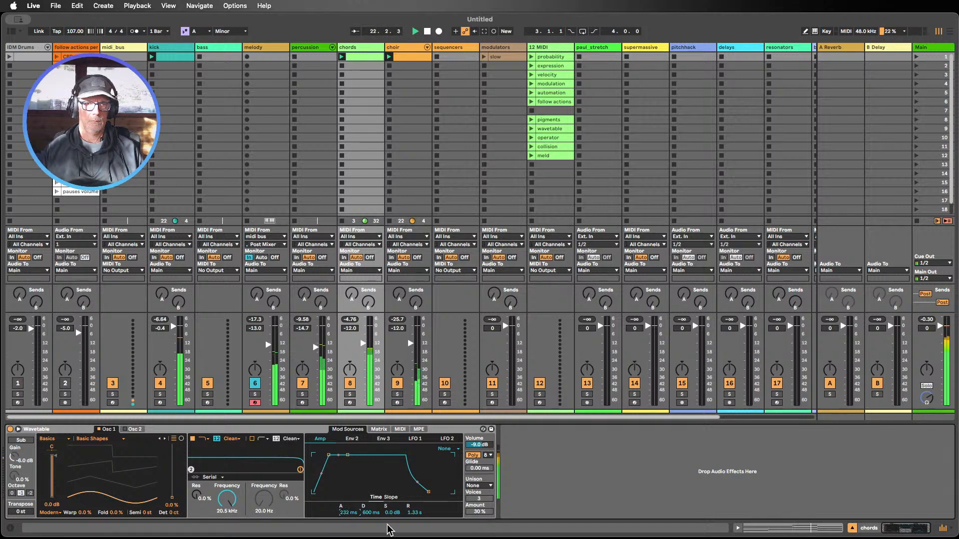
{"action": "left_click_drag", "start_coordinate": [417, 514], "coordinate": [417, 507]}
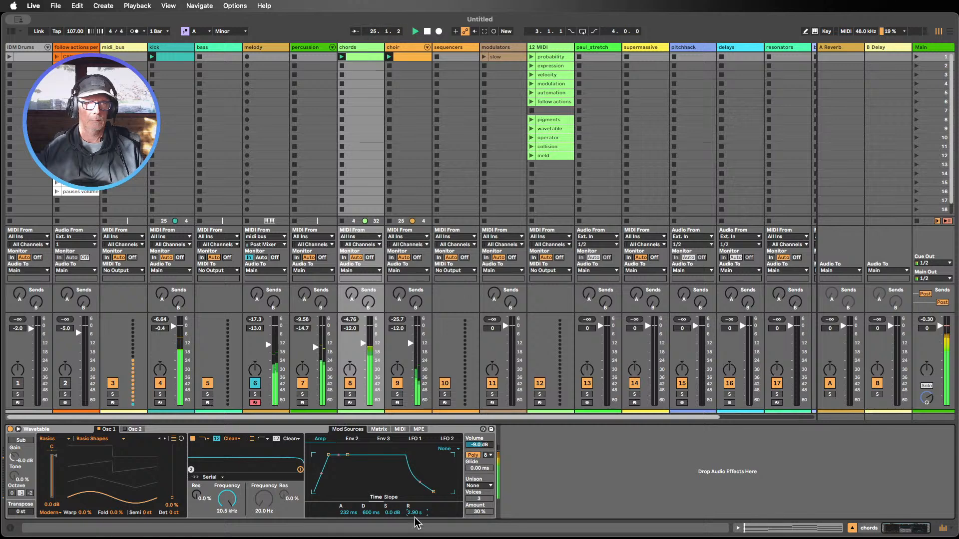
Mute the kick track and set Wavetable's unison mode to Shimmer
{"action": "left_click", "coordinate": [160, 384]}
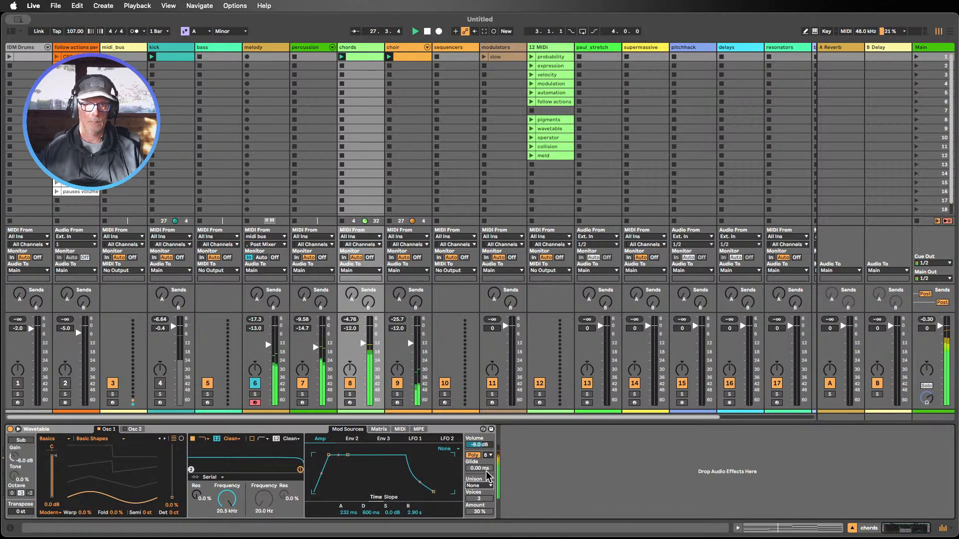
{"action": "left_click", "coordinate": [479, 485]}
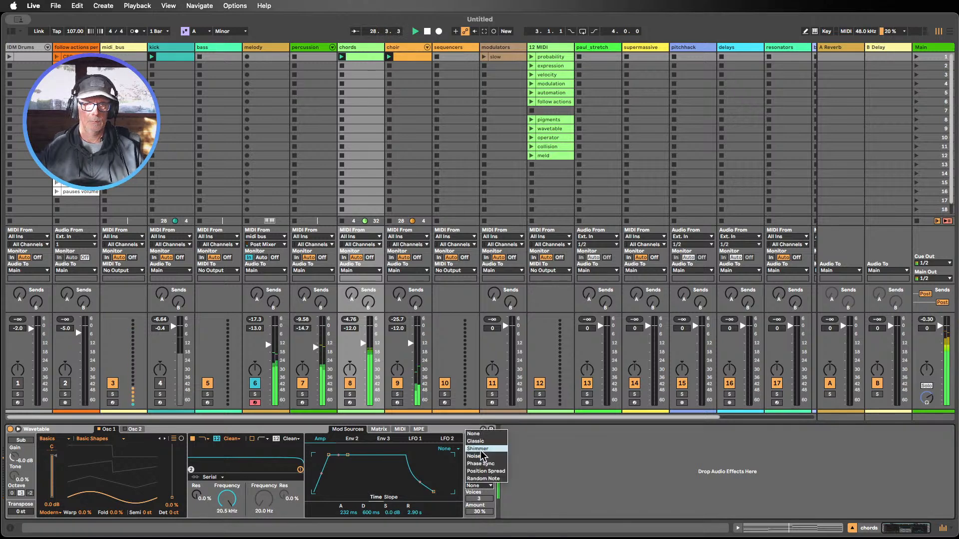
{"action": "left_click", "coordinate": [478, 449]}
Set Wavetable's first filter to 2.03 kHz with 25% resonance, and move oscillator 1's wavetable position to about 66%
{"action": "left_click_drag", "start_coordinate": [233, 499], "coordinate": [233, 536]}
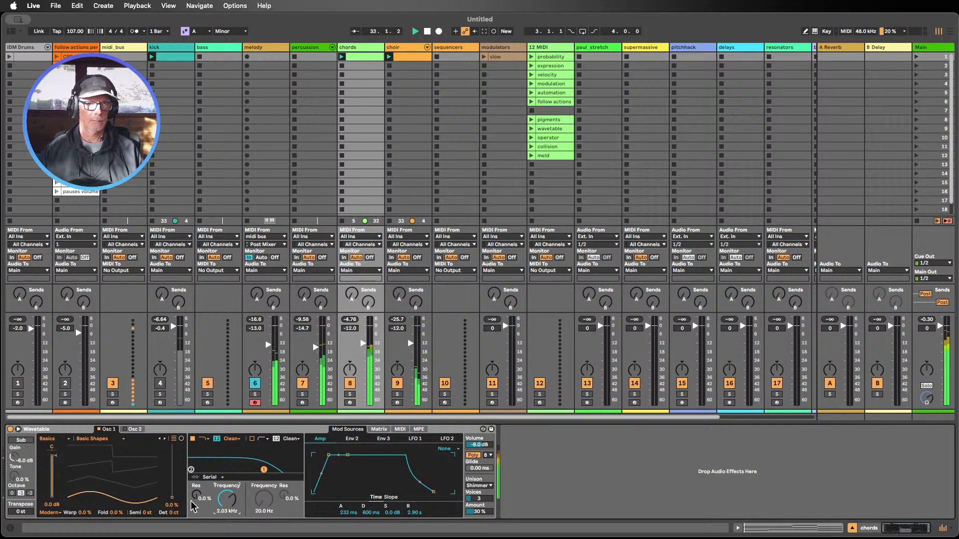
{"action": "left_click_drag", "start_coordinate": [197, 497], "coordinate": [196, 478]}
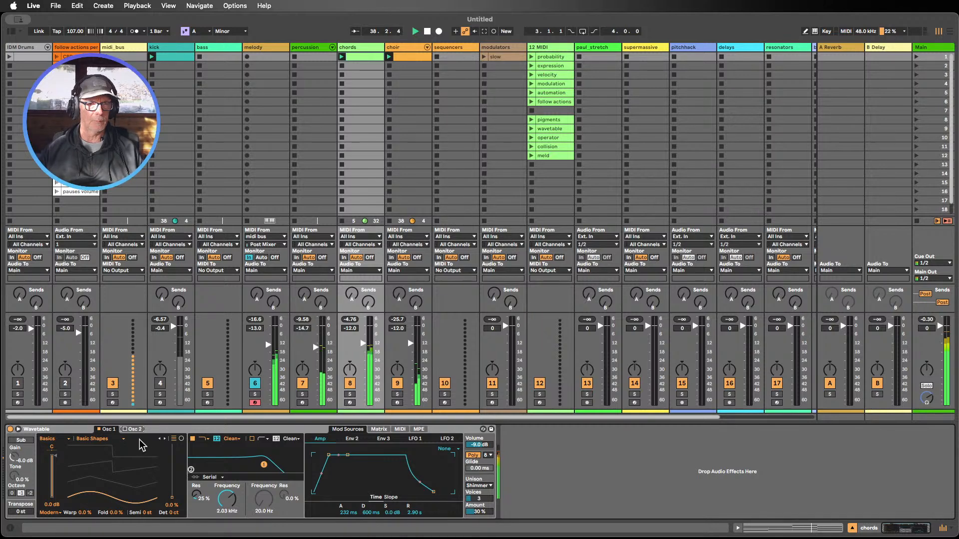
{"action": "left_click_drag", "start_coordinate": [172, 497], "coordinate": [172, 463]}
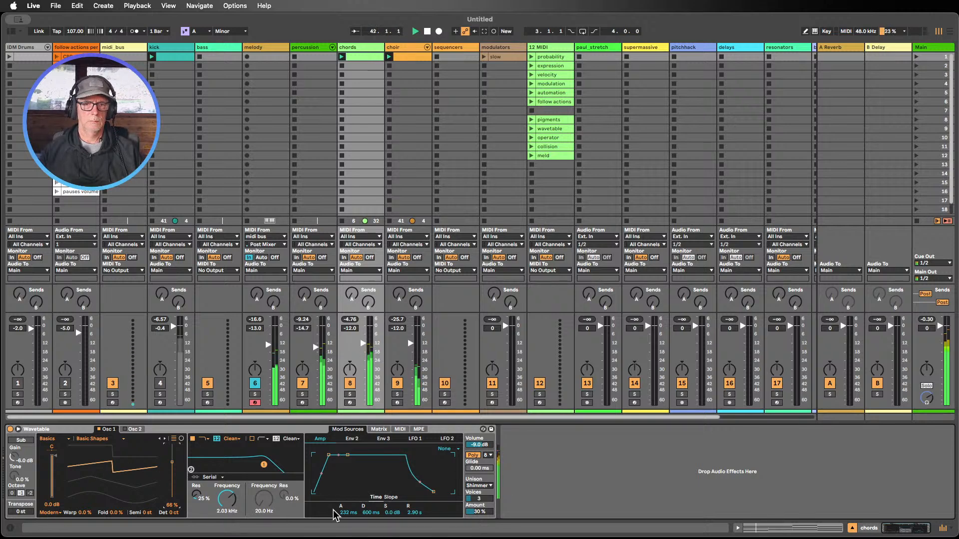
Set the chords track volume to -12.3 dB and unmute the kick track
{"action": "left_click_drag", "start_coordinate": [363, 343], "coordinate": [363, 344]}
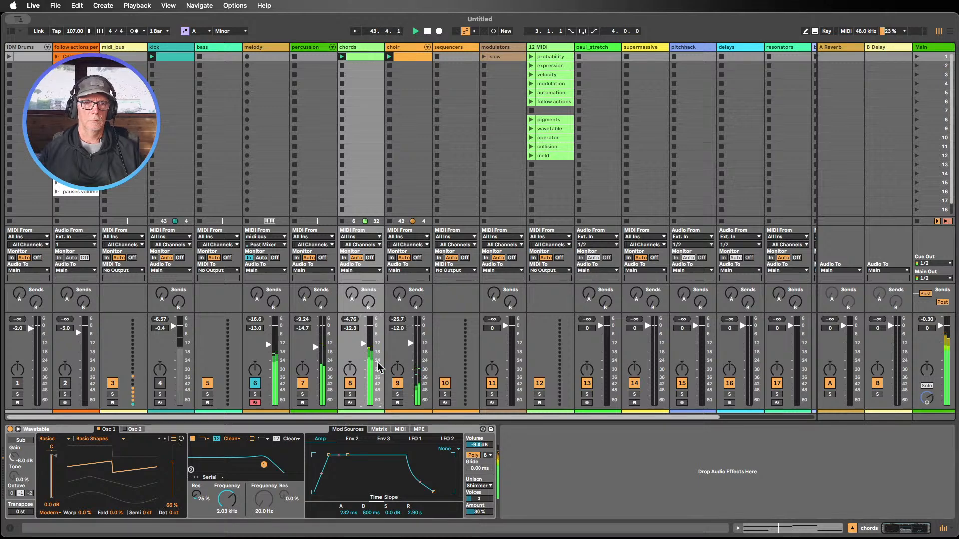
{"action": "left_click", "coordinate": [158, 385]}
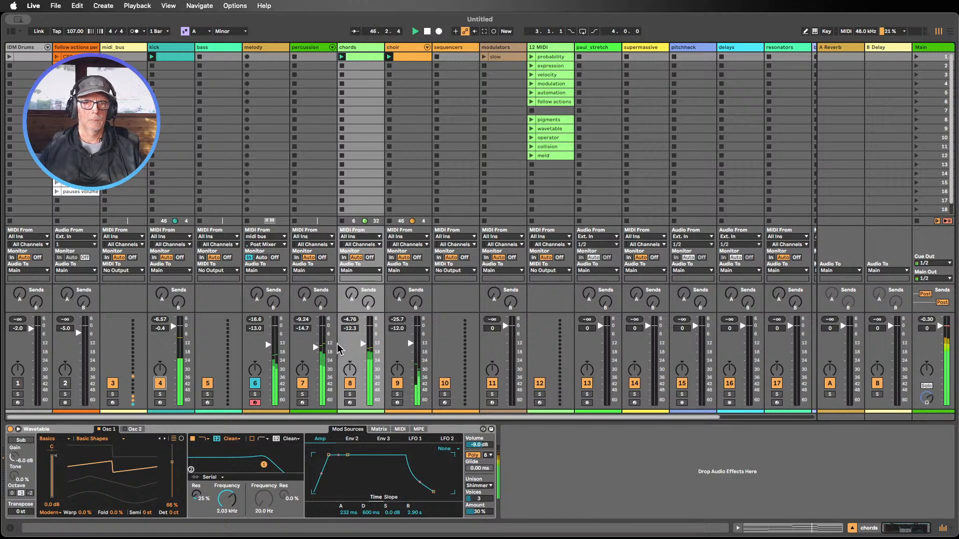
Raise the choir track's volume to 0 dB and mute the chords track
{"action": "left_click_drag", "start_coordinate": [410, 344], "coordinate": [411, 326]}
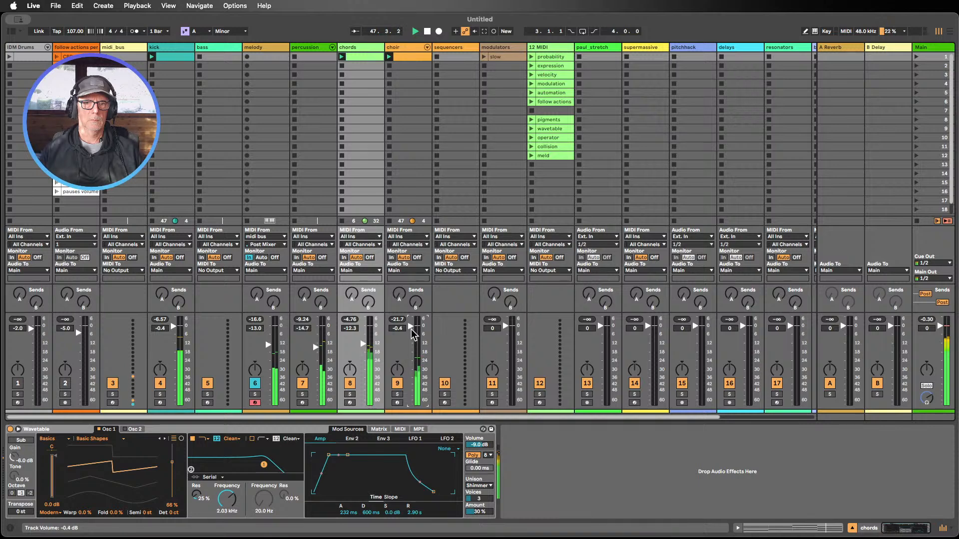
{"action": "left_click", "coordinate": [400, 46]}
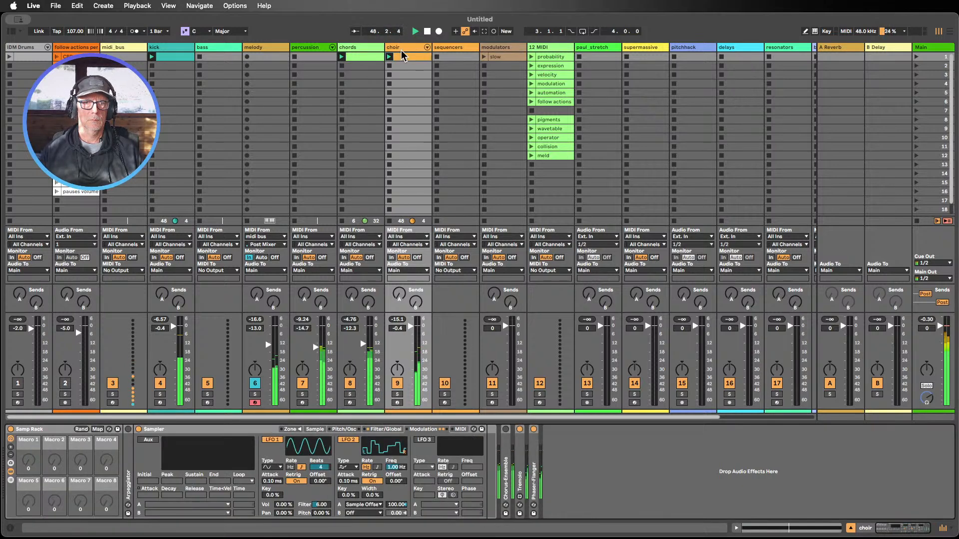
{"action": "left_click", "coordinate": [534, 429]}
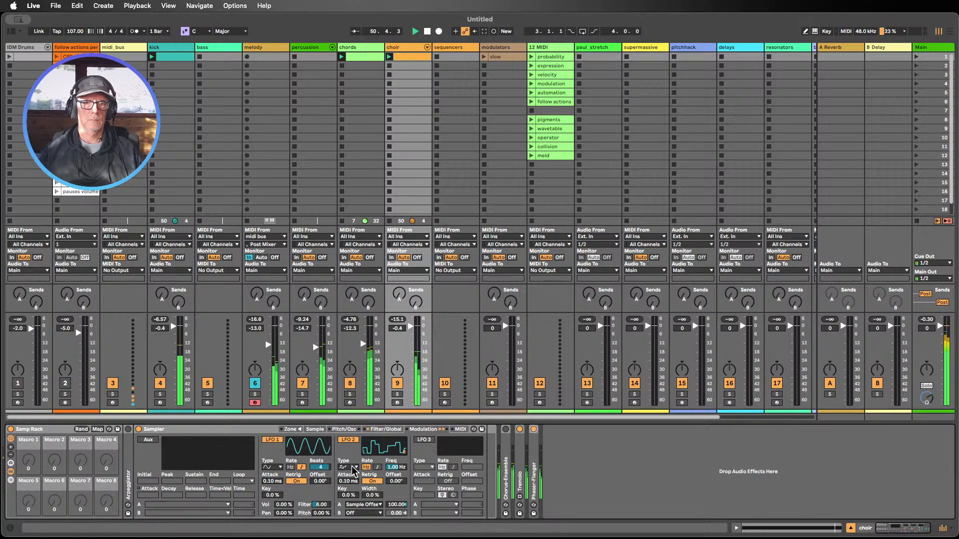
{"action": "left_click", "coordinate": [350, 383]}
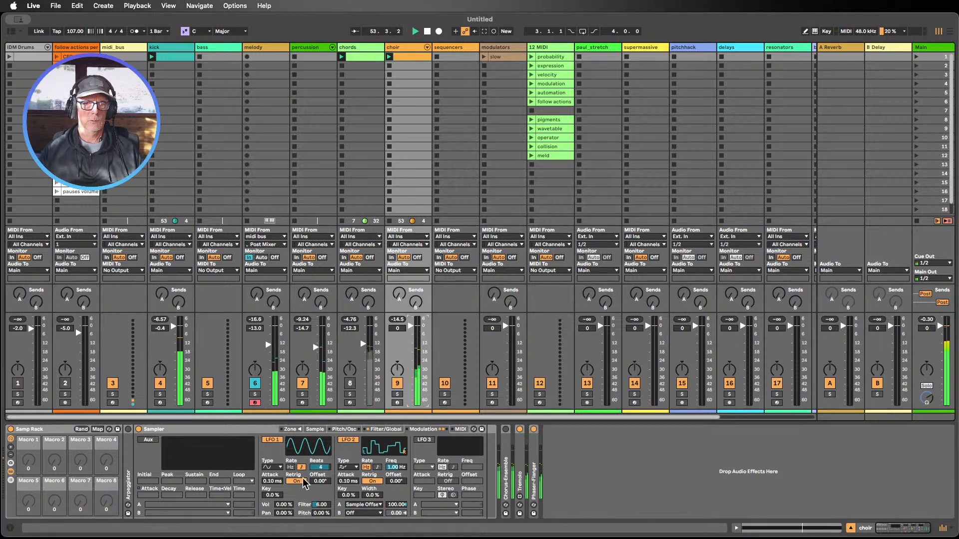
Set the choir Sampler's filter to 2.28 kHz, 25% resonance and 12 dB slope, with envelope sustain at 55% and LFO 1 filter modulation at 13.9
{"action": "left_click", "coordinate": [382, 430]}
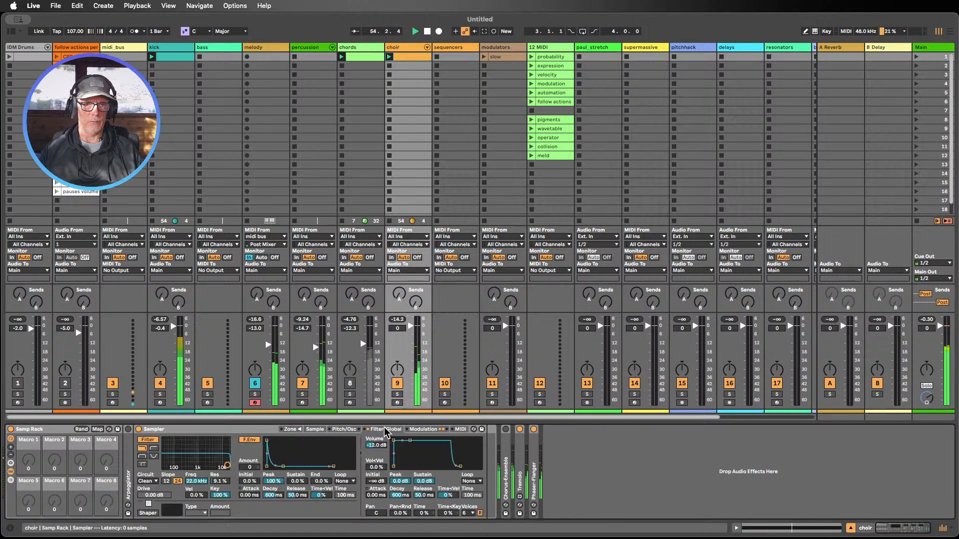
{"action": "mouse_move", "coordinate": [203, 482]}
{"action": "left_mouse_down"}
{"action": "mouse_move", "coordinate": [202, 509]}
{"action": "mouse_move", "coordinate": [192, 481]}
{"action": "mouse_move", "coordinate": [209, 474]}
{"action": "mouse_move", "coordinate": [196, 495]}
{"action": "left_mouse_up"}
{"action": "left_click", "coordinate": [166, 481]}
{"action": "left_click_drag", "start_coordinate": [296, 481], "coordinate": [296, 456]}
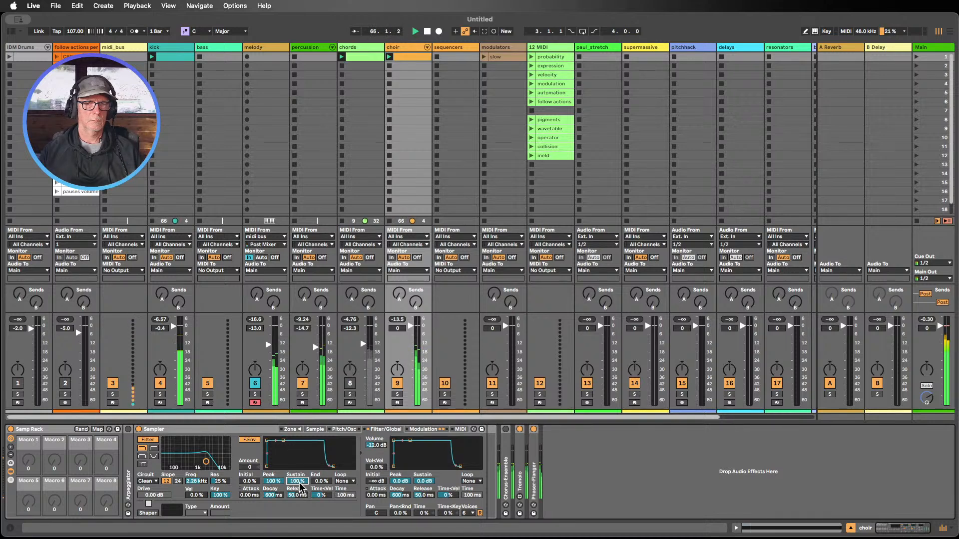
{"action": "left_click_drag", "start_coordinate": [299, 485], "coordinate": [299, 505]}
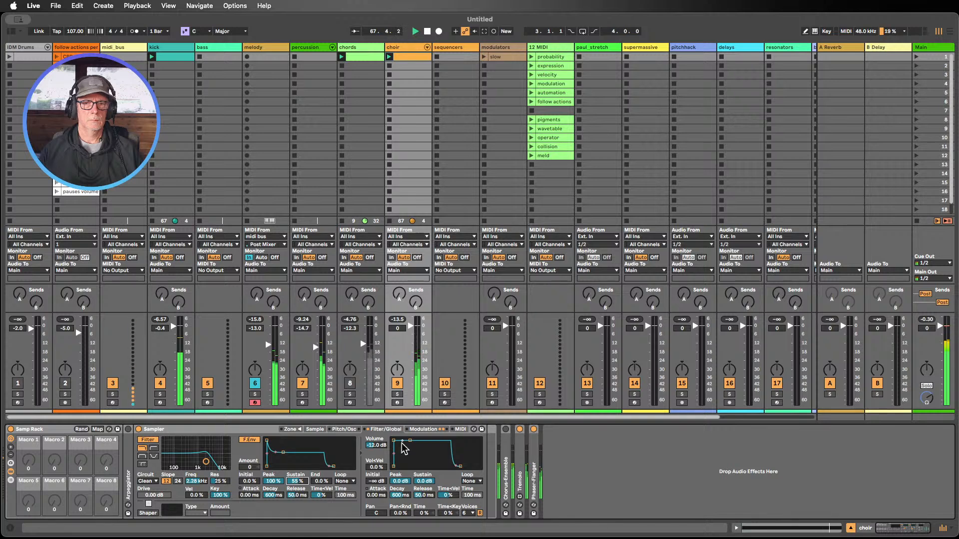
{"action": "left_click", "coordinate": [422, 430]}
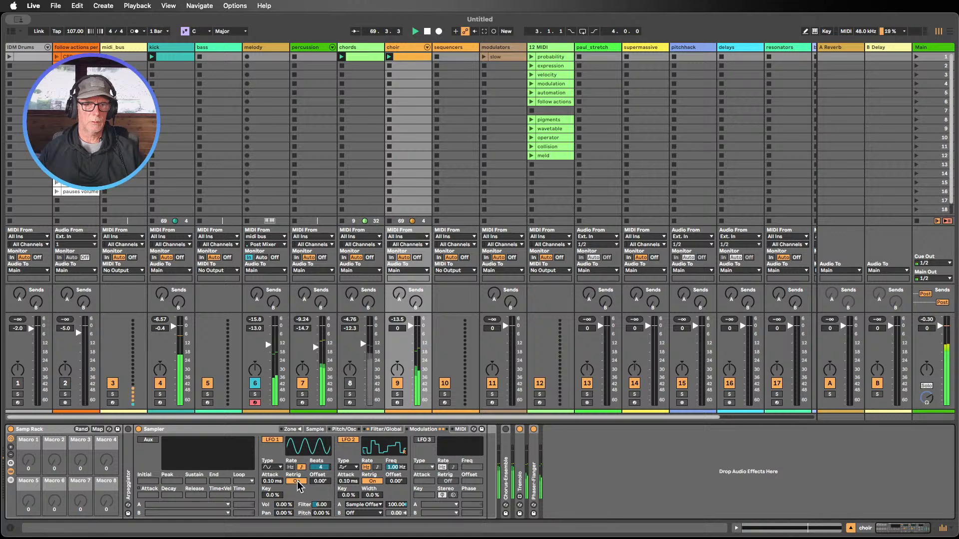
{"action": "left_click_drag", "start_coordinate": [324, 504], "coordinate": [324, 521]}
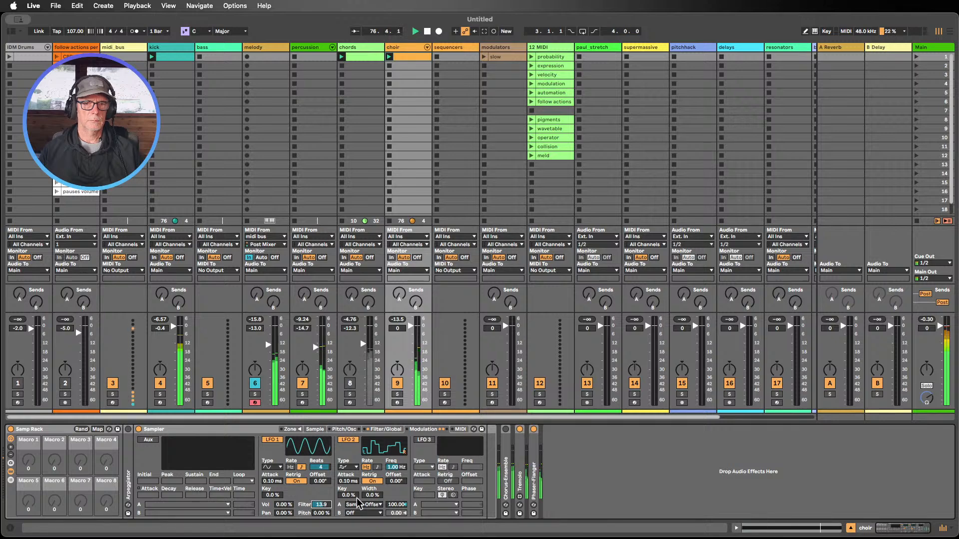
Unmute the chords track and rebalance the volumes to -20.0 dB for chords and -4.0 dB for choir
{"action": "left_click", "coordinate": [349, 383]}
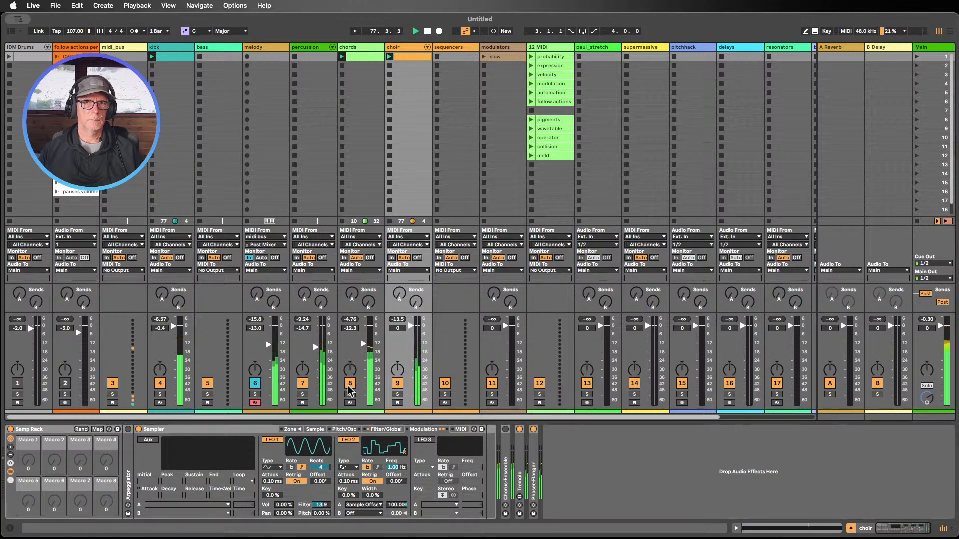
{"action": "mouse_move", "coordinate": [360, 363]}
{"action": "left_mouse_down"}
{"action": "mouse_move", "coordinate": [359, 378]}
{"action": "mouse_move", "coordinate": [363, 355]}
{"action": "left_mouse_up"}
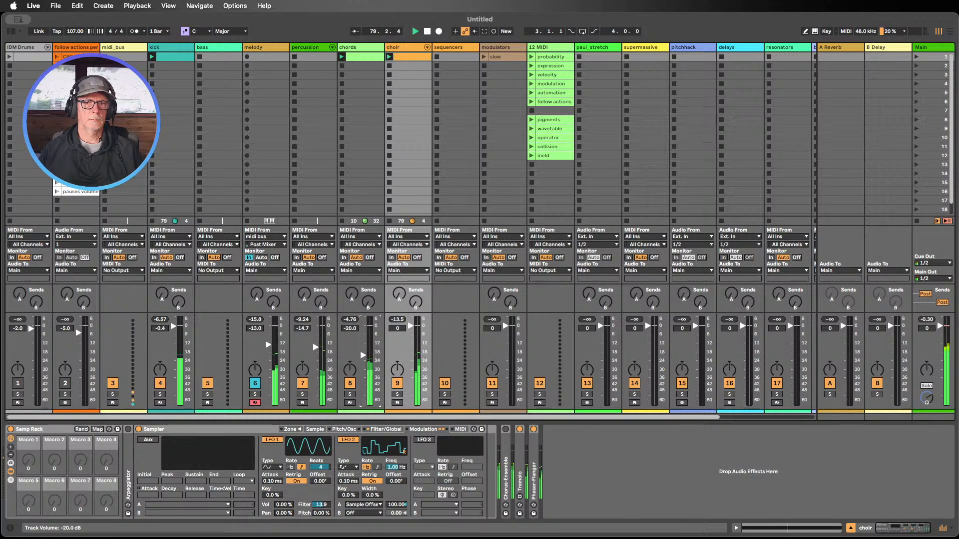
{"action": "left_click_drag", "start_coordinate": [410, 326], "coordinate": [410, 332]}
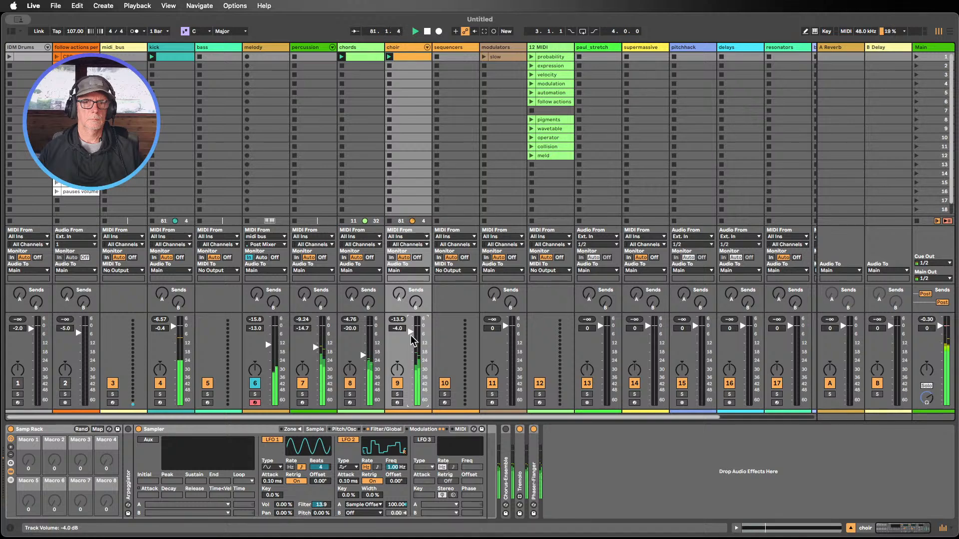
Try the choir clip's note an octave higher at C4 and lower at C2, and return it to C3
{"action": "double_click", "coordinate": [401, 57]}
{"action": "left_click_drag", "start_coordinate": [210, 403], "coordinate": [216, 334]}
{"action": "key", "text": "shift+Up"}
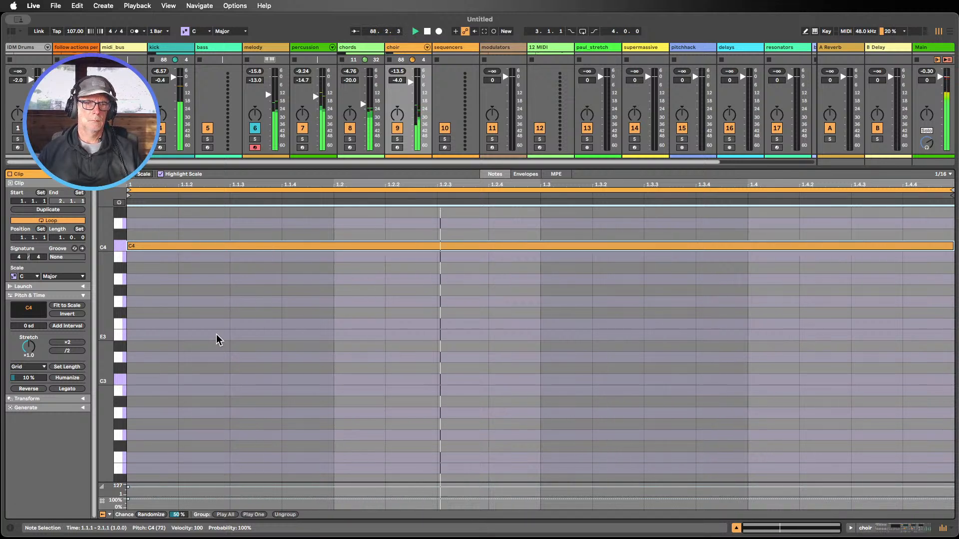
{"action": "key", "text": "shift+Down"}
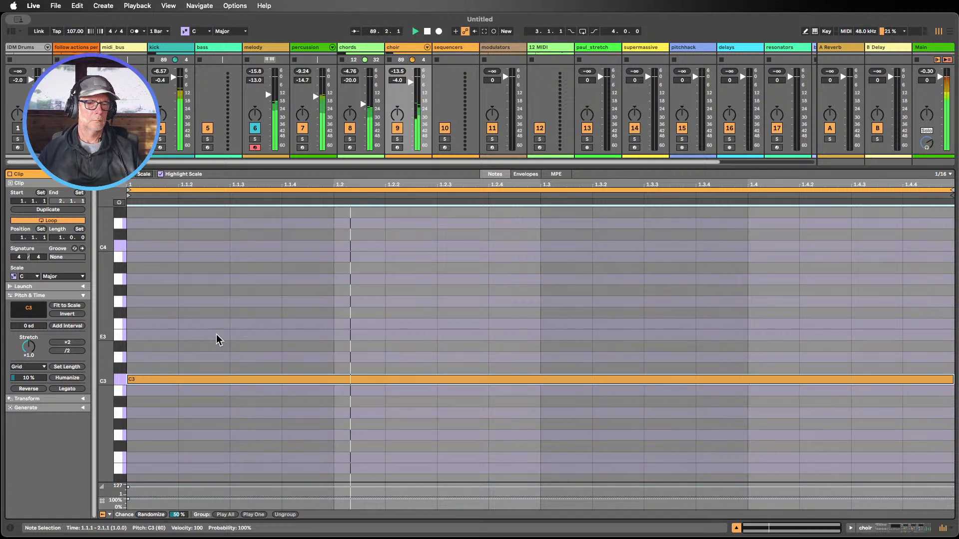
{"action": "key", "text": "shift+Down"}
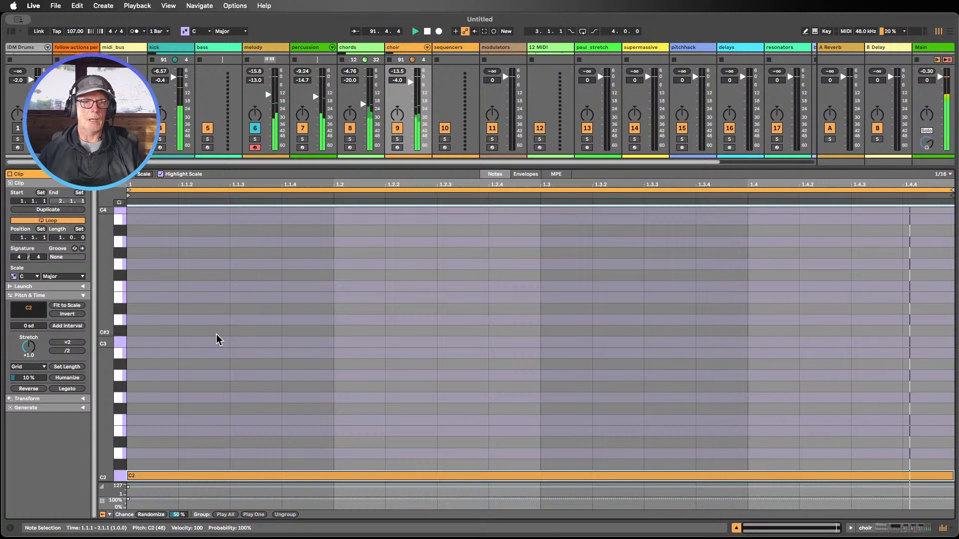
{"action": "key", "text": "shift+Up"}
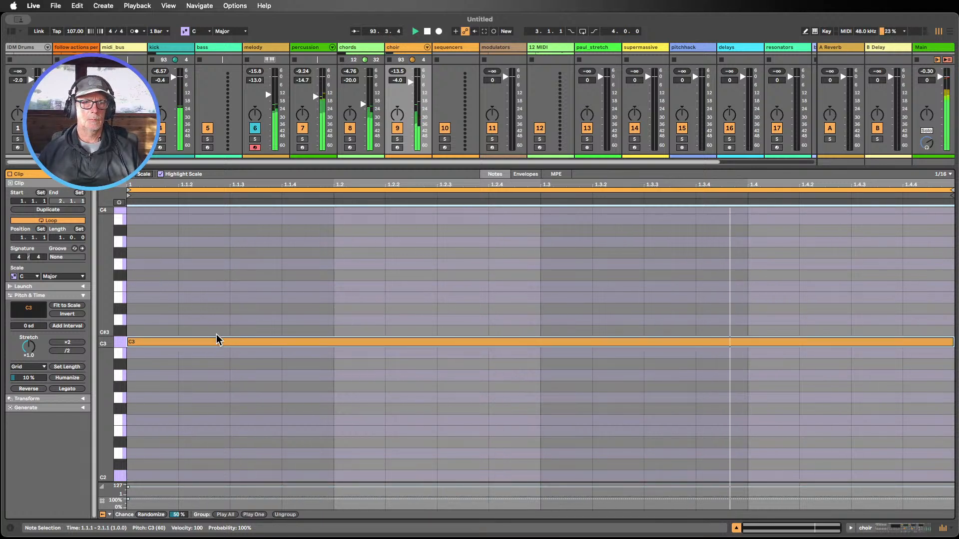
{"action": "key", "text": "shift+Up"}
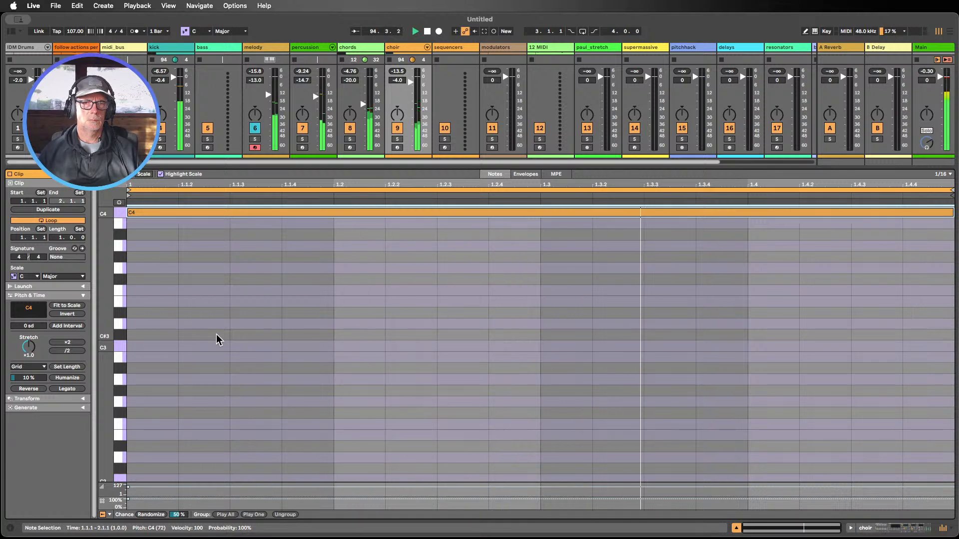
{"action": "key", "text": "shift+Down"}
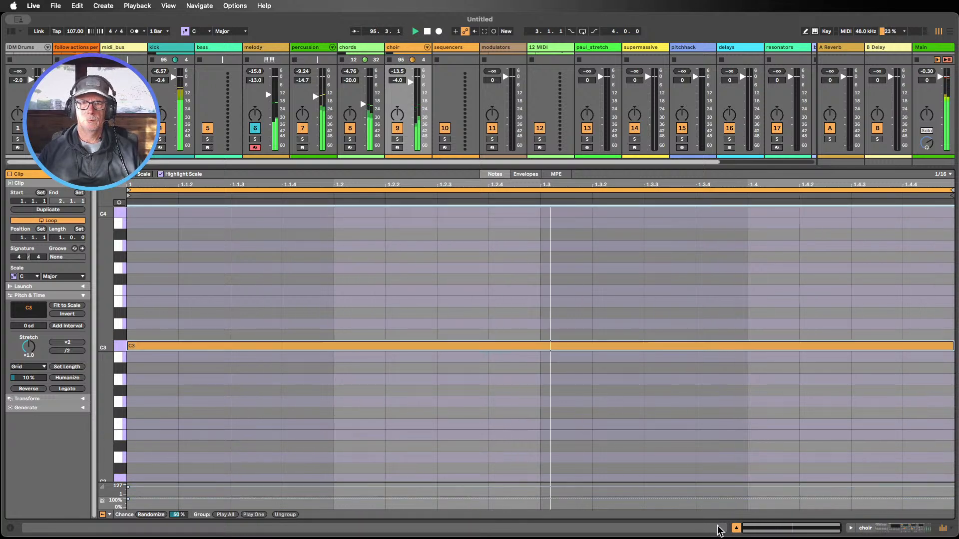
{"action": "left_click", "coordinate": [737, 528]}
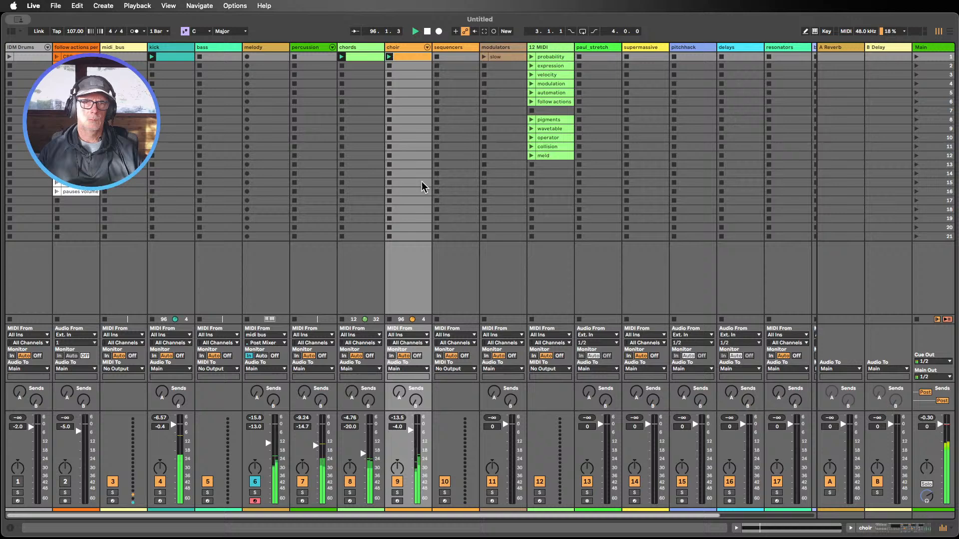
Try all notes of the chords clip one octave up and one octave down, and return them to the E3 to D4 range
{"action": "double_click", "coordinate": [351, 58]}
{"action": "left_click_drag", "start_coordinate": [879, 456], "coordinate": [185, 320]}
{"action": "key", "text": "shift+Up"}
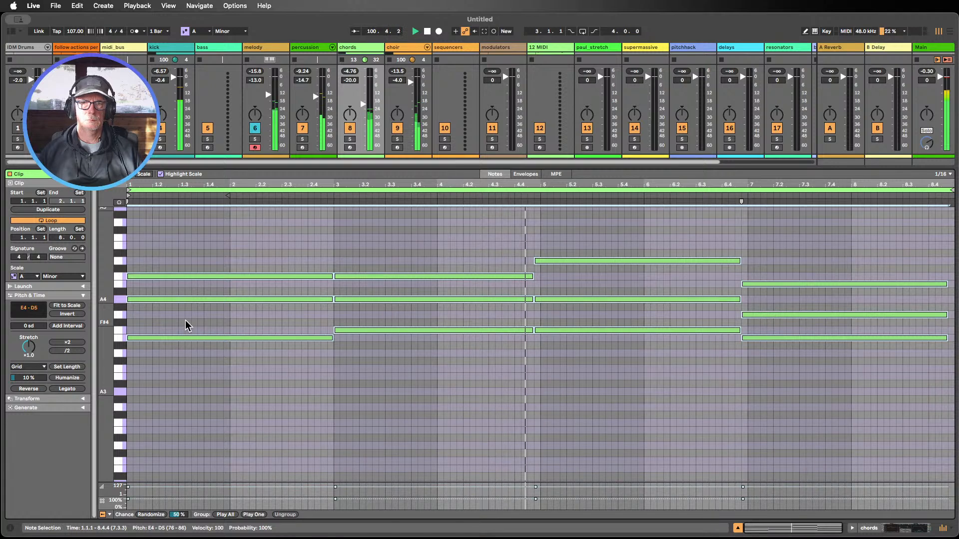
{"action": "key", "text": "shift+Down"}
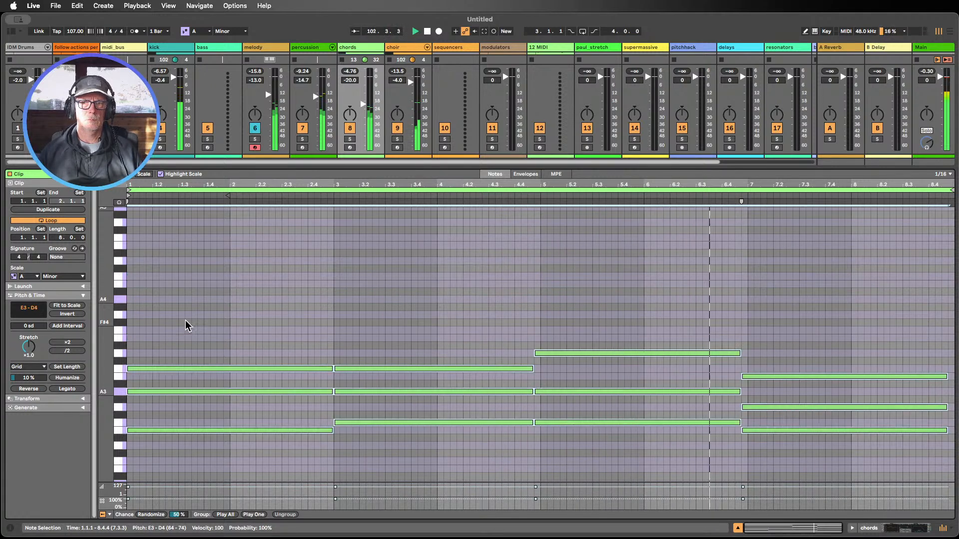
{"action": "key", "text": "shift+Down"}
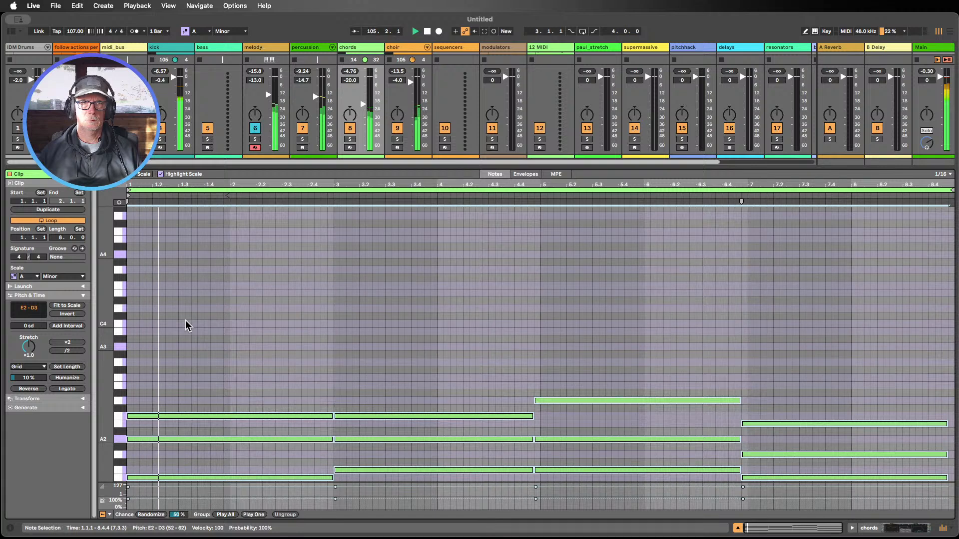
{"action": "key", "text": "shift+Up"}
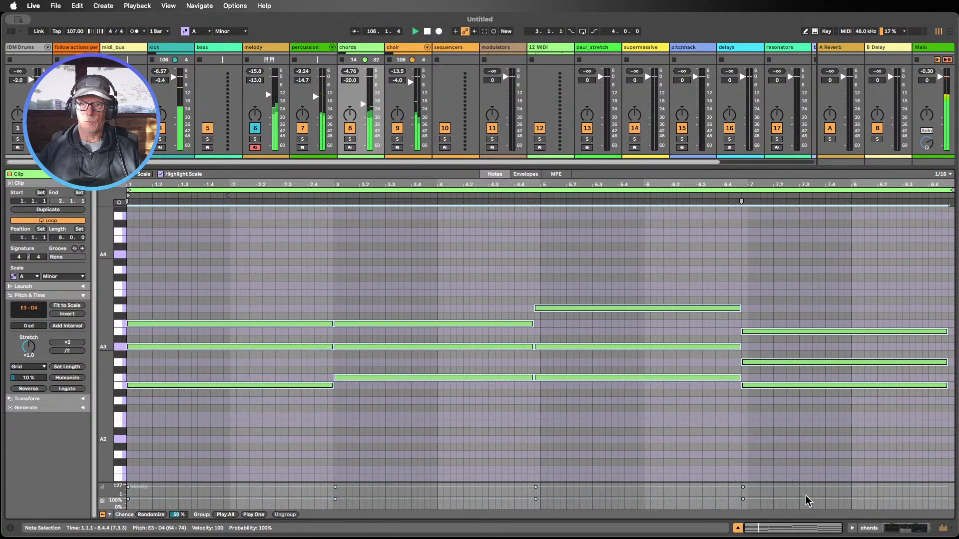
{"action": "left_click", "coordinate": [738, 528]}
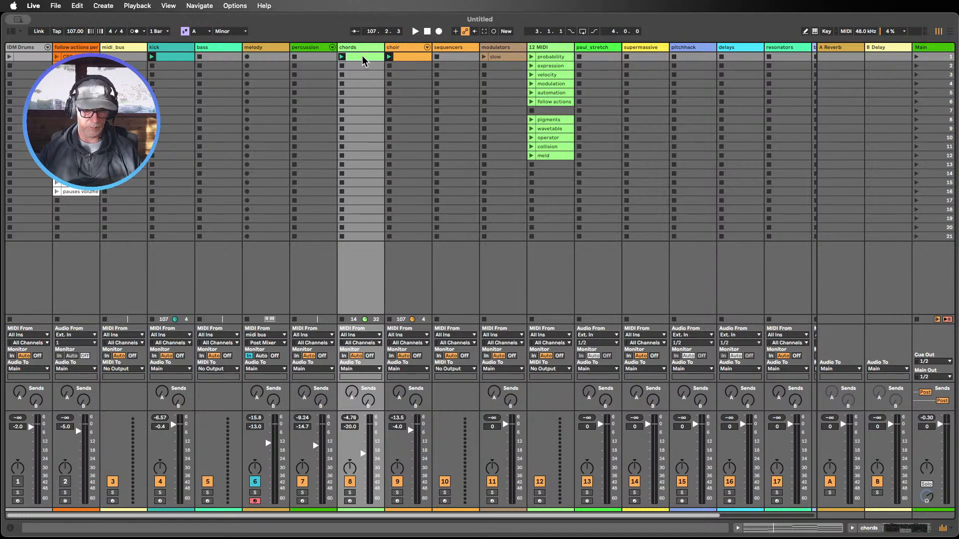
Copy the chords clip into the bass track's first slot and move the melody track beside the midi_bus track
{"action": "left_click", "coordinate": [233, 58]}
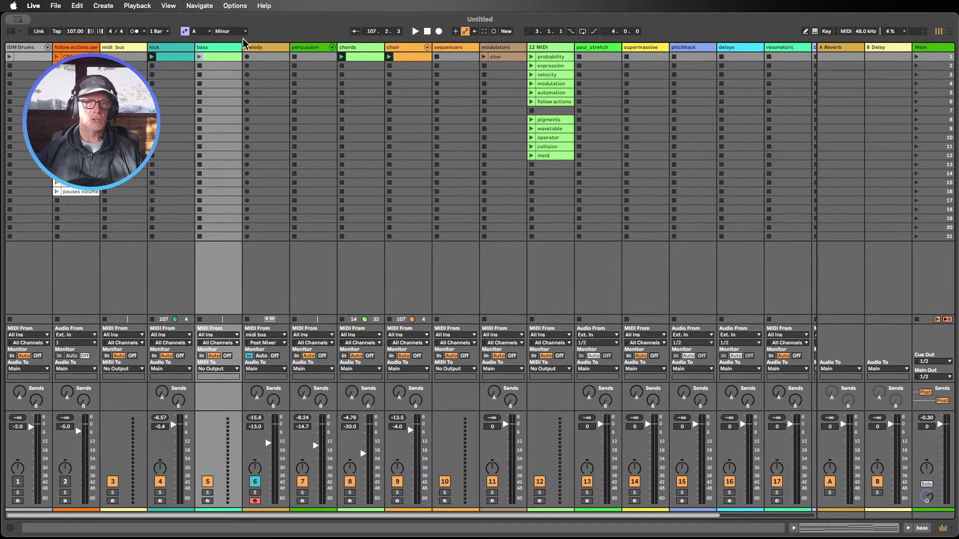
{"action": "double_click", "coordinate": [272, 49]}
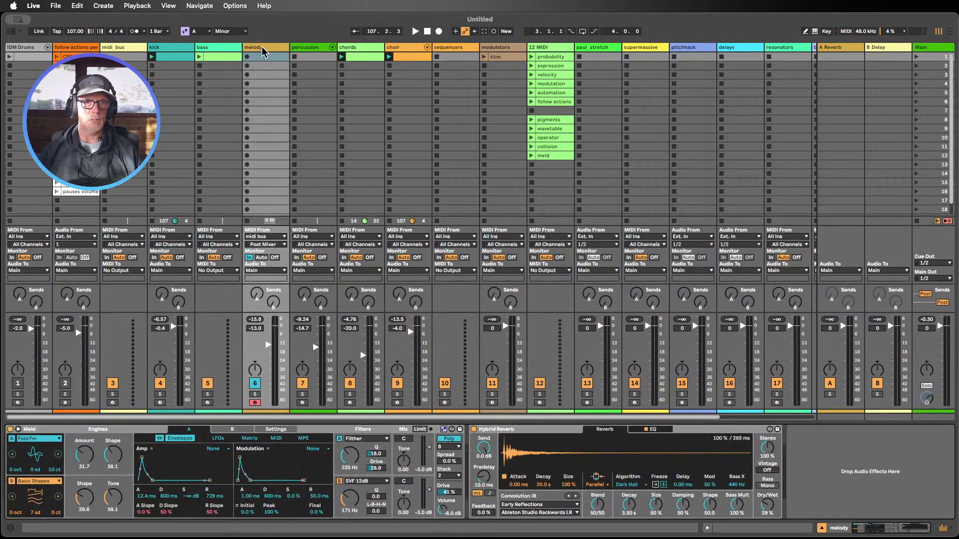
{"action": "left_click_drag", "start_coordinate": [262, 45], "coordinate": [122, 50]}
Unfold the Expression Control device on the midi_bus track and start playback
{"action": "left_click", "coordinate": [123, 49]}
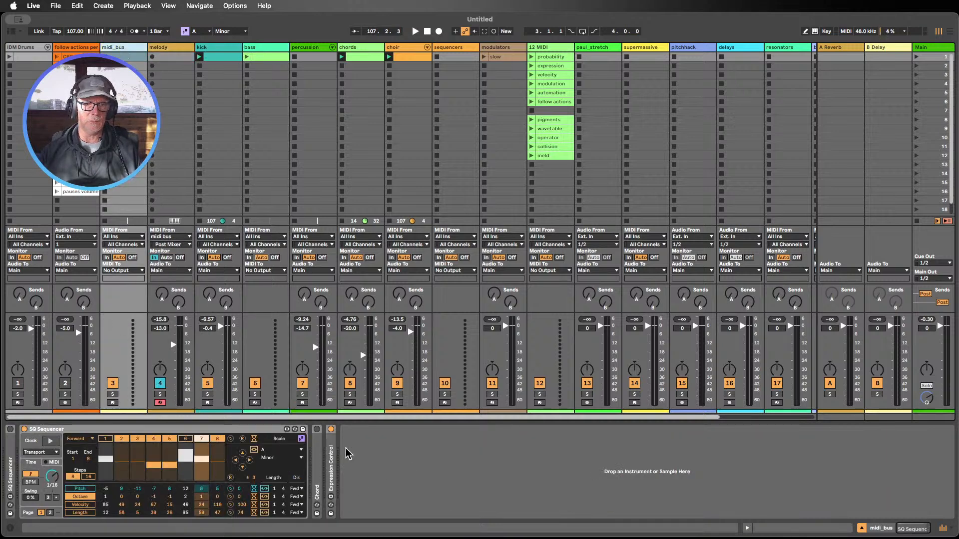
{"action": "double_click", "coordinate": [335, 455]}
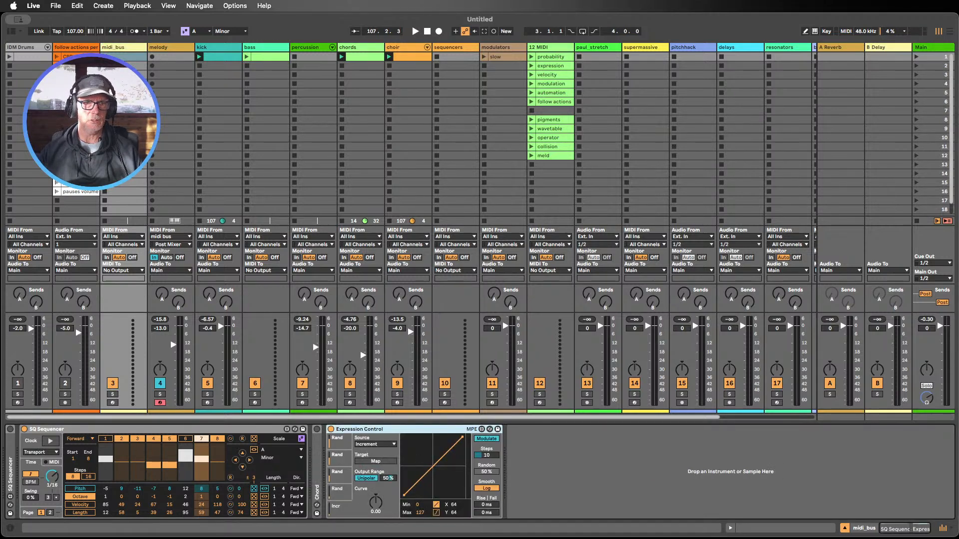
{"action": "left_click", "coordinate": [415, 32]}
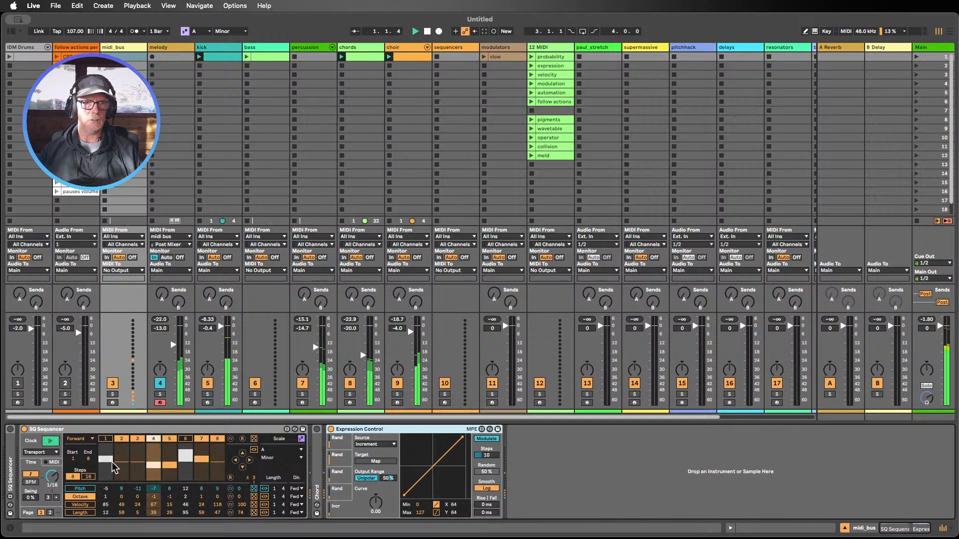
Solo the melody and midi_bus tracks together and show the pitch lane of midi_bus's SQ Sequencer
{"action": "left_click", "coordinate": [190, 401]}
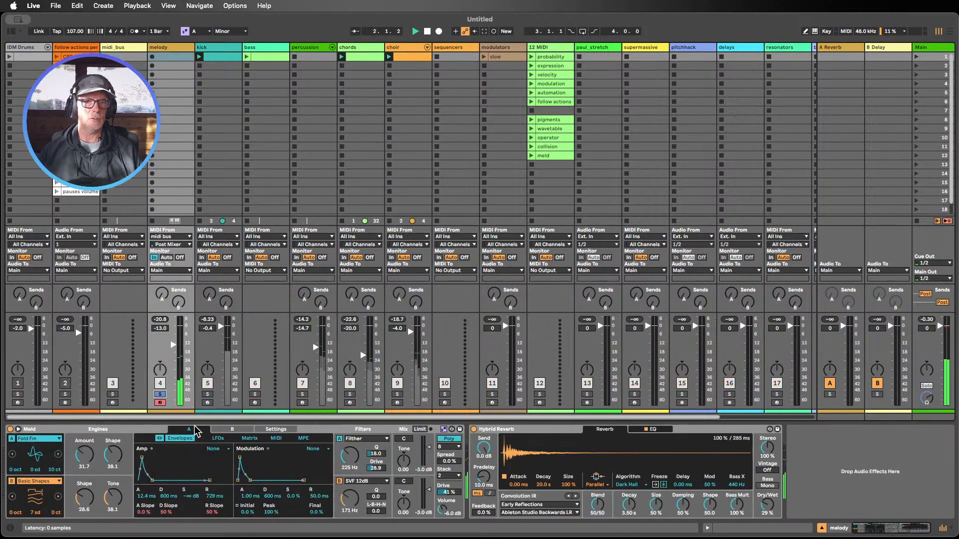
{"action": "left_click", "coordinate": [118, 48]}
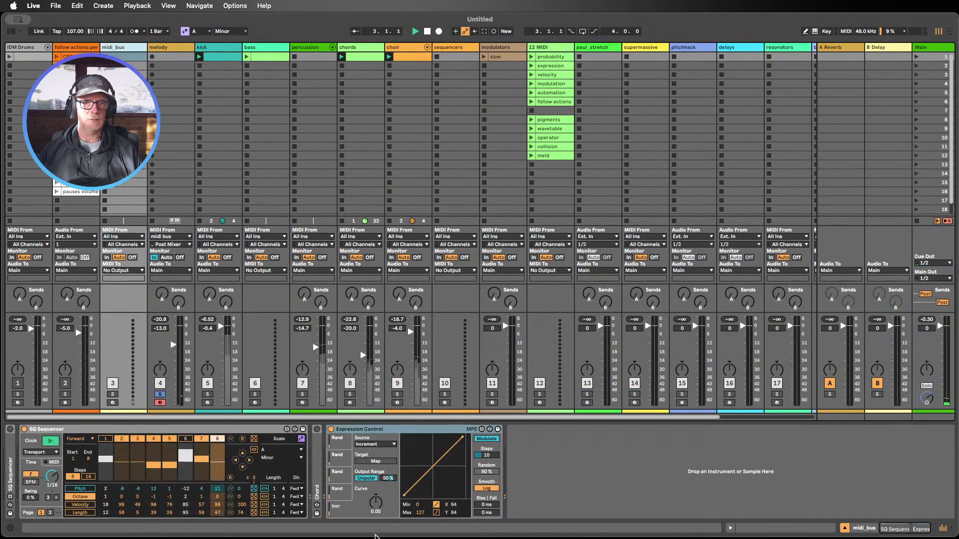
{"action": "left_click", "coordinate": [83, 489]}
{"action": "left_click", "coordinate": [159, 394]}
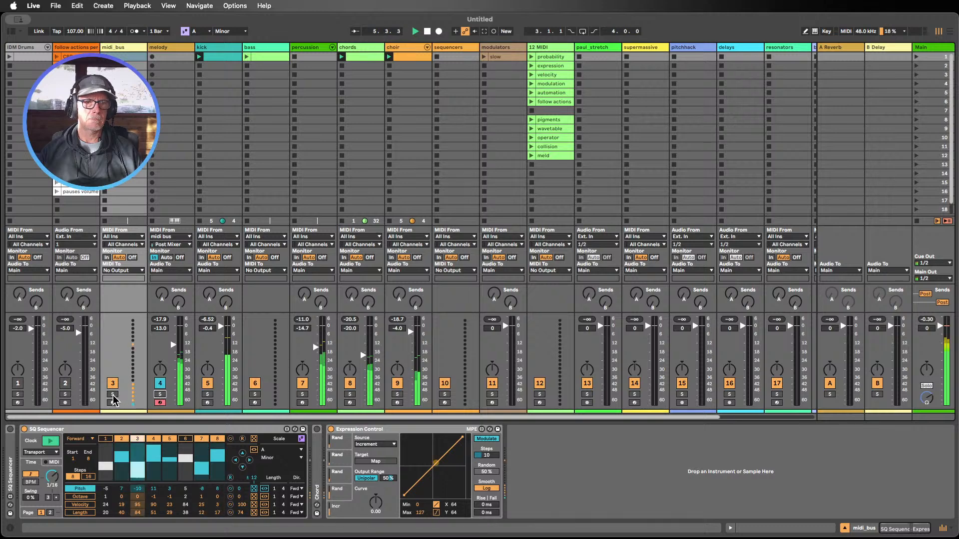
{"action": "left_click", "coordinate": [159, 395]}
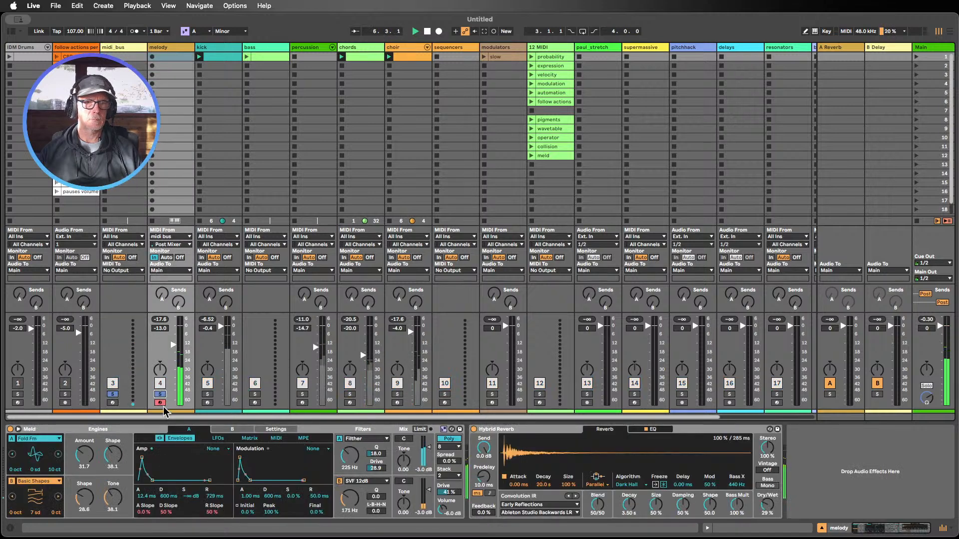
{"action": "left_click", "coordinate": [128, 52]}
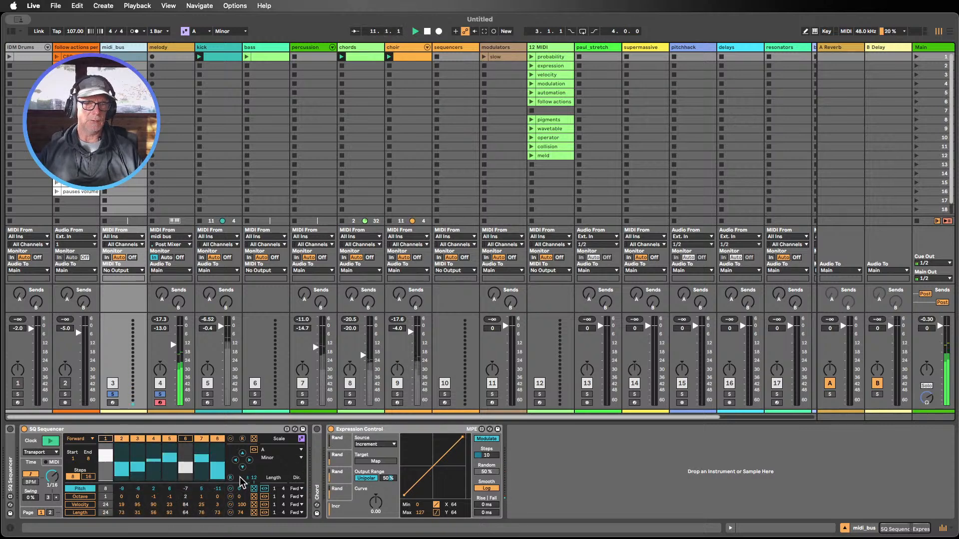
Show the Velocity lane and the Length lane of the SQ Sequencer on the midi_bus track
{"action": "left_click", "coordinate": [75, 505]}
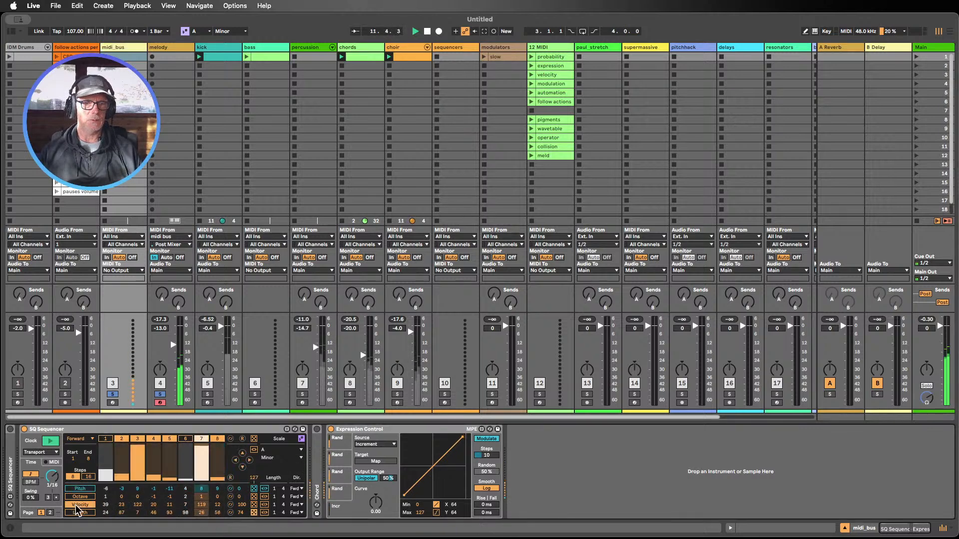
{"action": "left_click", "coordinate": [83, 513]}
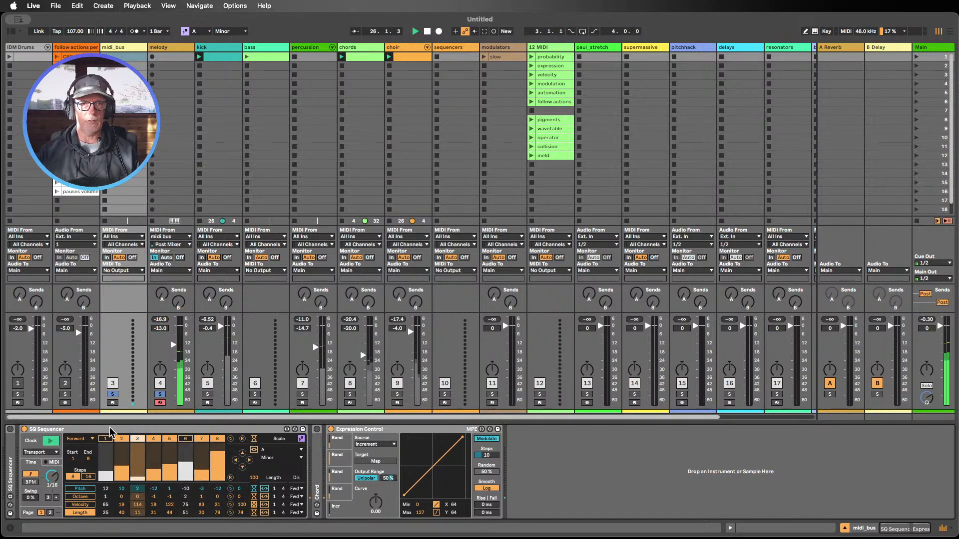
Compare the soloed midi_bus and melody tracks with the full mix and leave both tracks unsoloed
{"action": "left_click", "coordinate": [116, 395]}
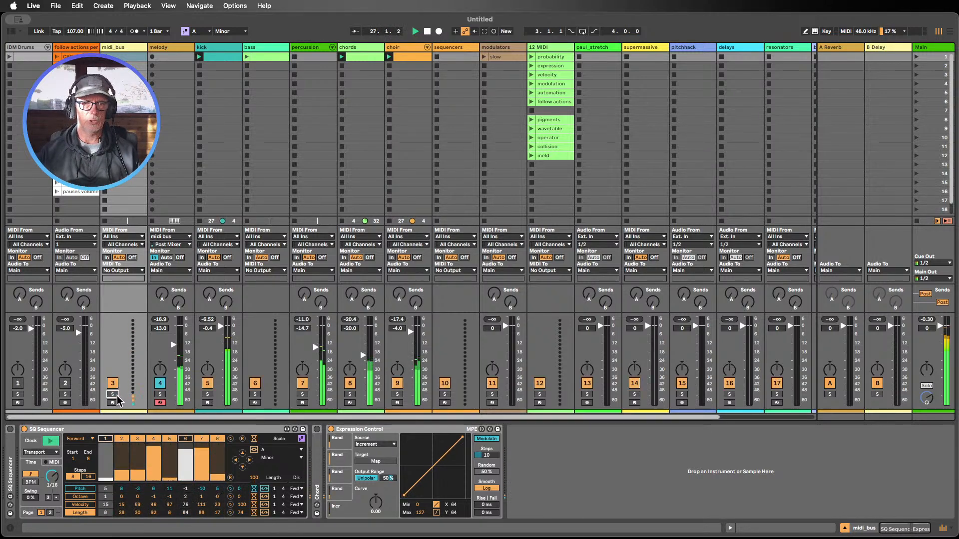
{"action": "left_click", "coordinate": [113, 395]}
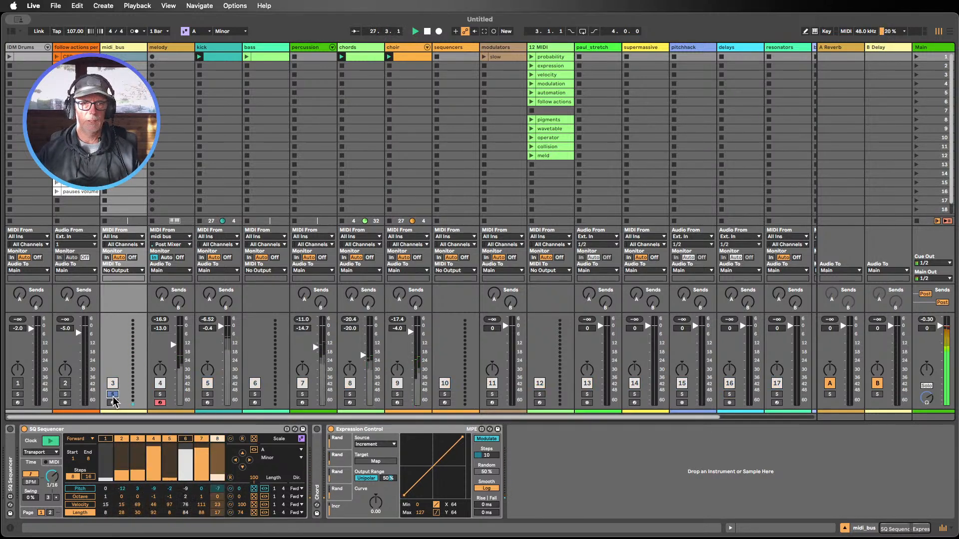
{"action": "left_click", "coordinate": [160, 395]}
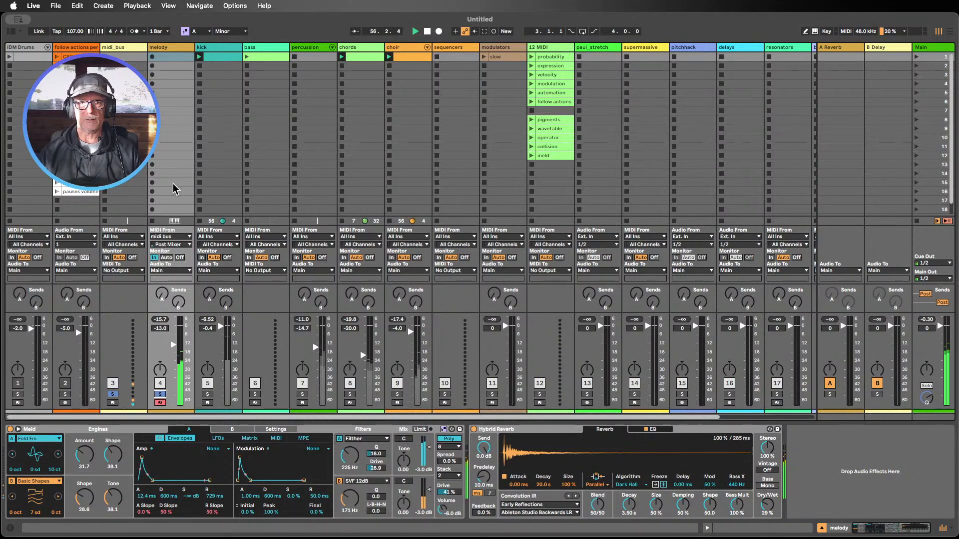
{"action": "left_click", "coordinate": [160, 395]}
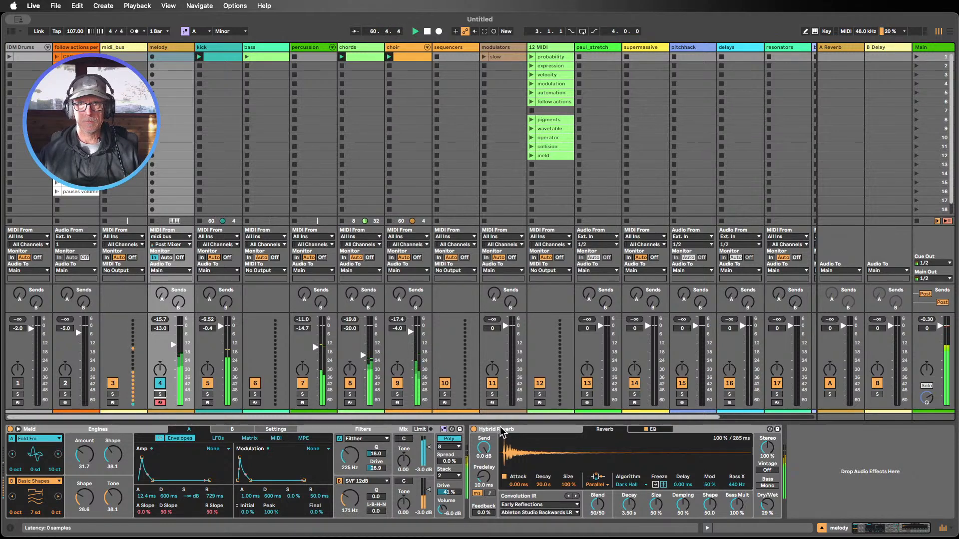
Collapse the Hybrid Reverb and Meld devices on the melody track
{"action": "double_click", "coordinate": [517, 432]}
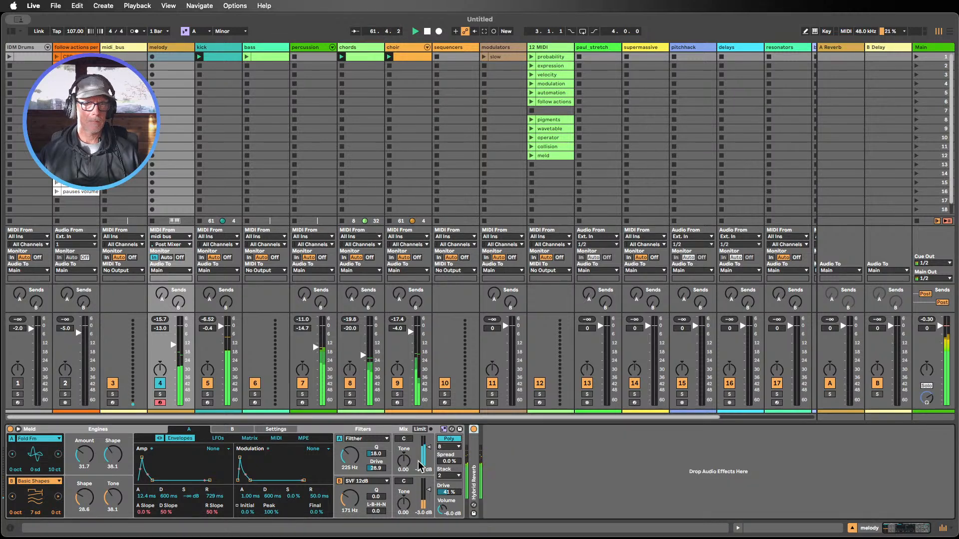
{"action": "double_click", "coordinate": [120, 432]}
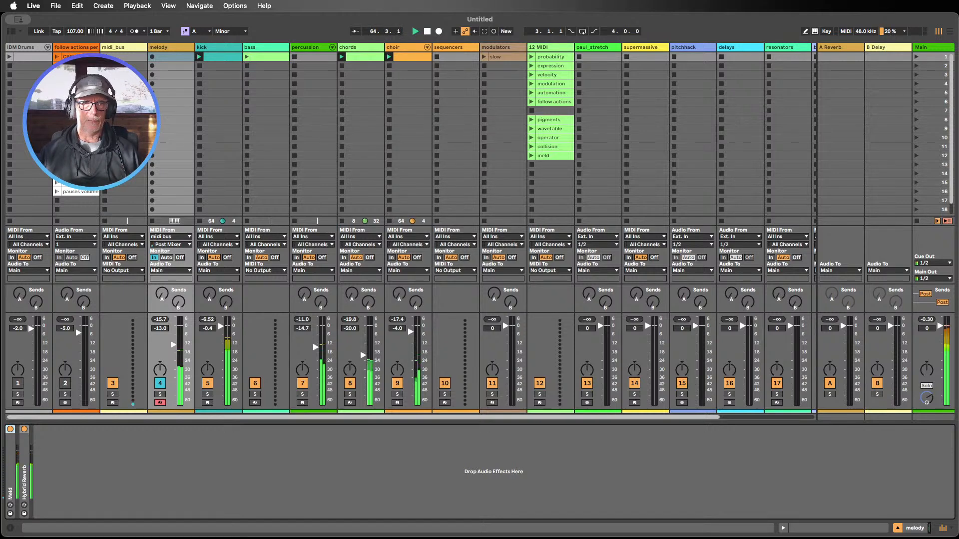
Audition the first follow actions perc clip in the mix with the track volume at -20 dB, and mute the track again
{"action": "left_click", "coordinate": [65, 384]}
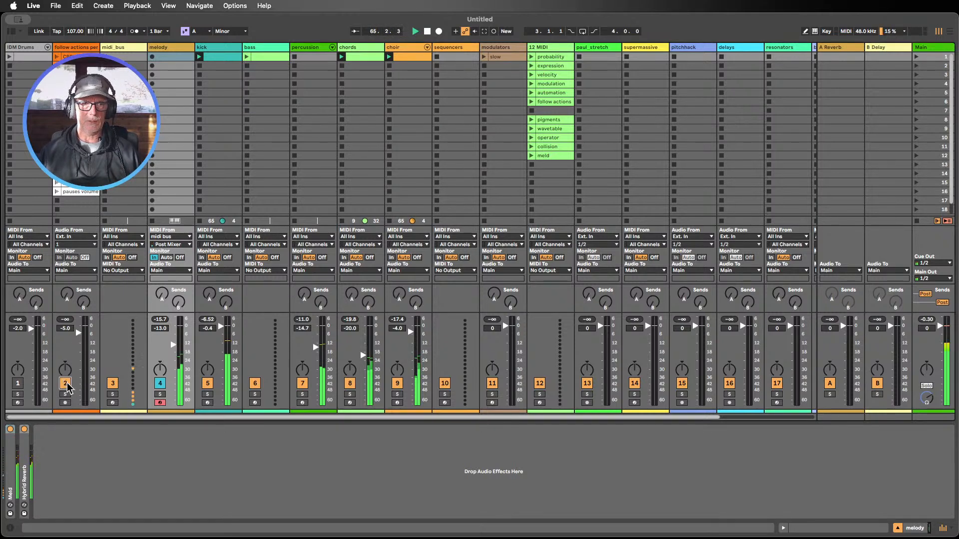
{"action": "left_click", "coordinate": [56, 57]}
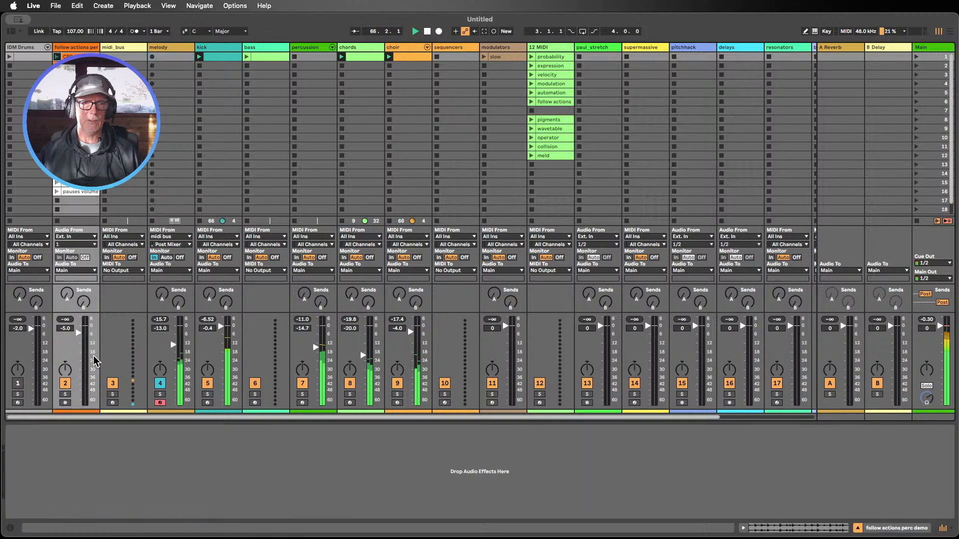
{"action": "left_click_drag", "start_coordinate": [81, 337], "coordinate": [78, 352]}
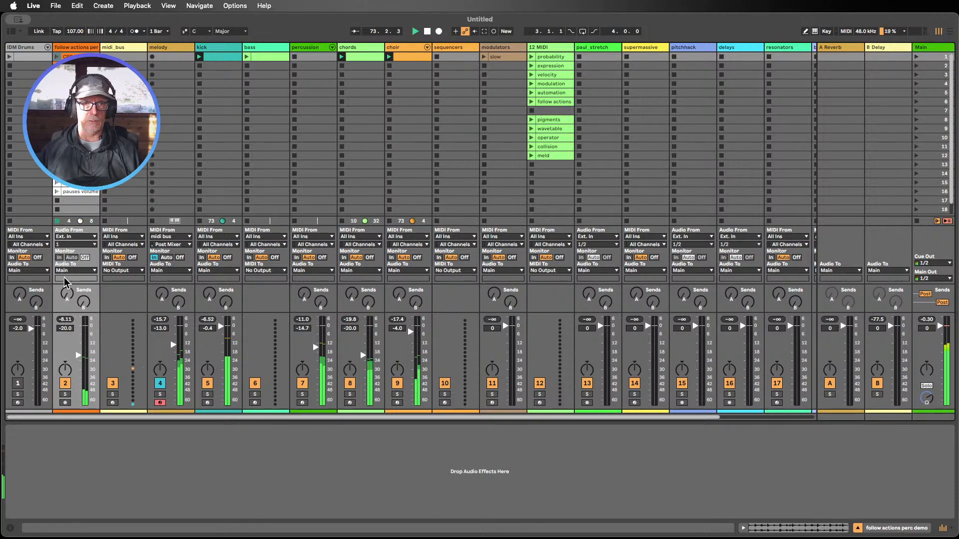
{"action": "left_click", "coordinate": [65, 383]}
Bring in the first IDM Drums clip with the track unmuted and its volume lowered to -10.3 dB
{"action": "left_click", "coordinate": [17, 383]}
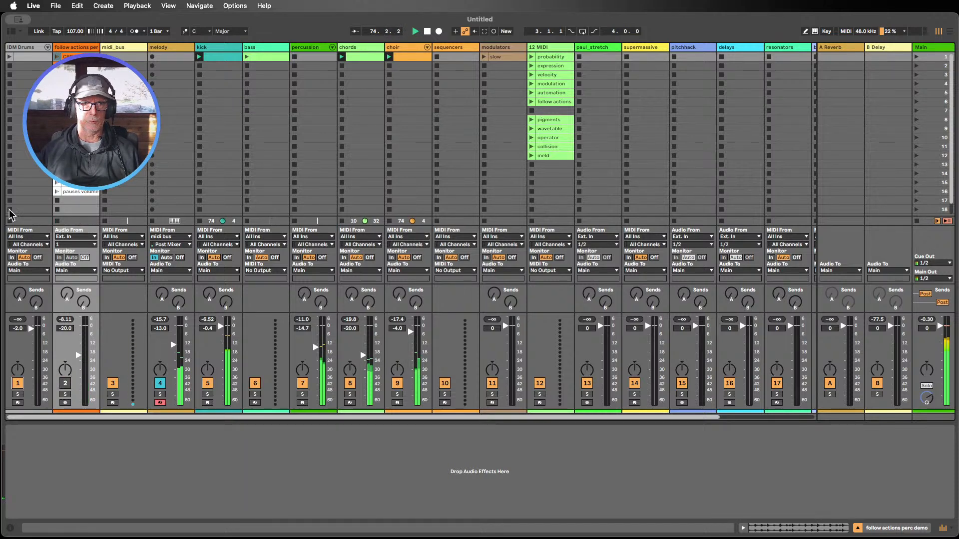
{"action": "left_click", "coordinate": [8, 57]}
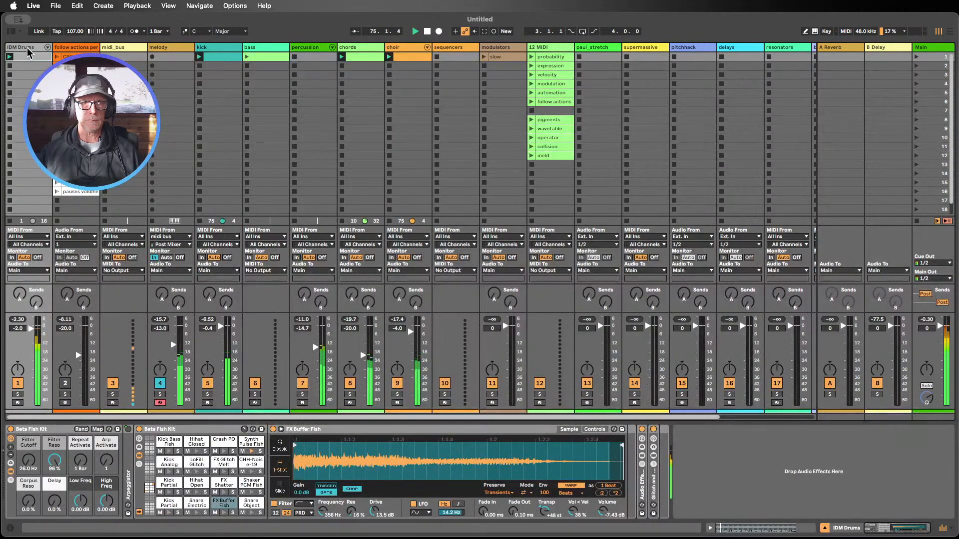
{"action": "left_click_drag", "start_coordinate": [31, 328], "coordinate": [31, 341]}
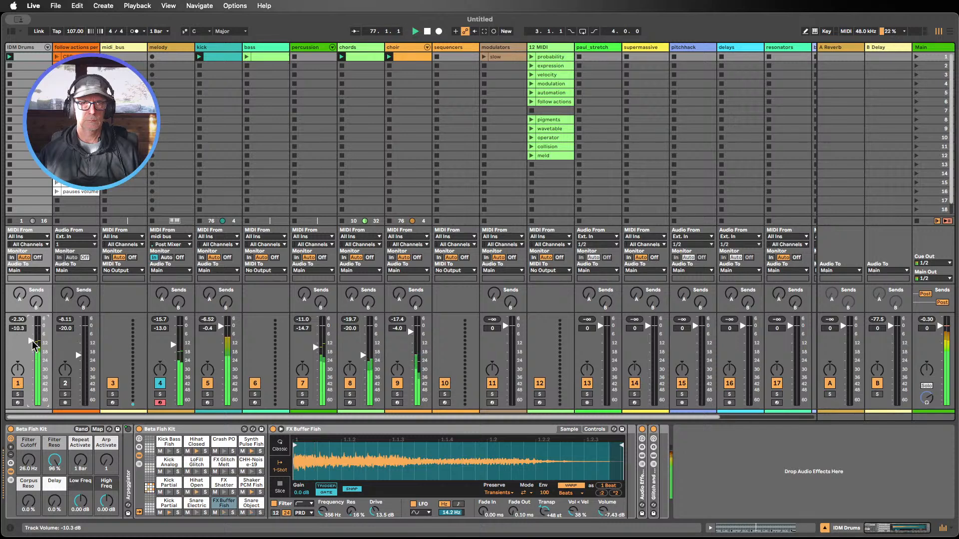
Try the mix with and without melody and chords, set chords to -19 dB, and leave both tracks muted
{"action": "left_click", "coordinate": [156, 385]}
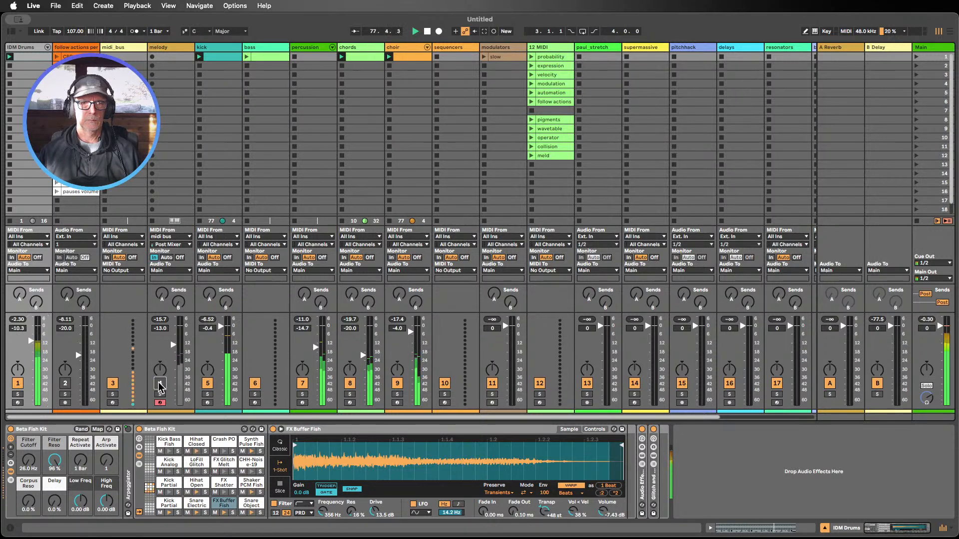
{"action": "left_click", "coordinate": [350, 384]}
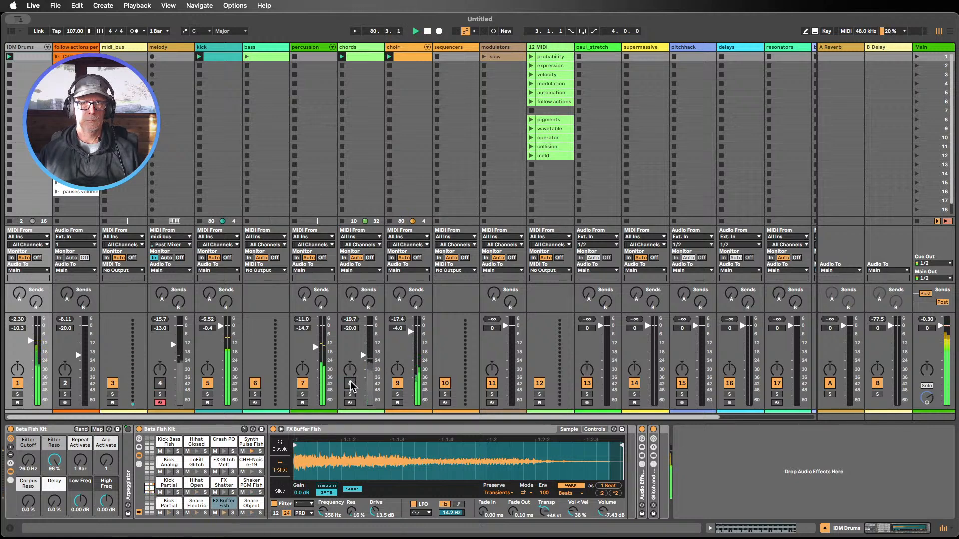
{"action": "left_click", "coordinate": [350, 383]}
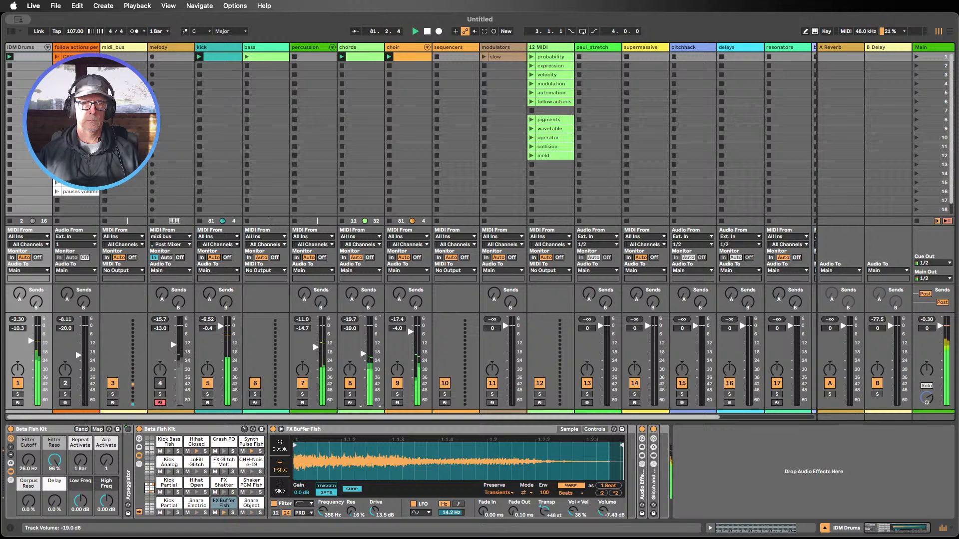
{"action": "left_click", "coordinate": [350, 383]}
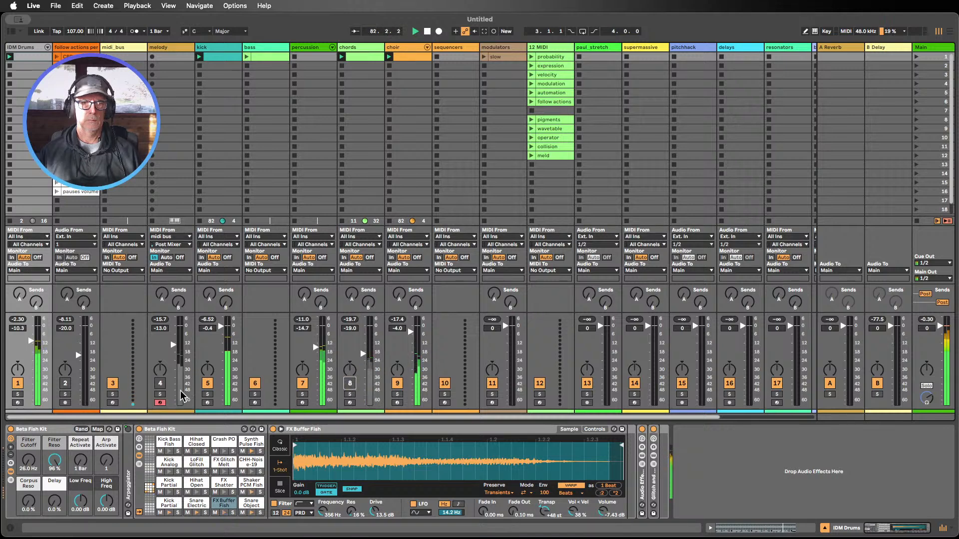
{"action": "left_click", "coordinate": [160, 384]}
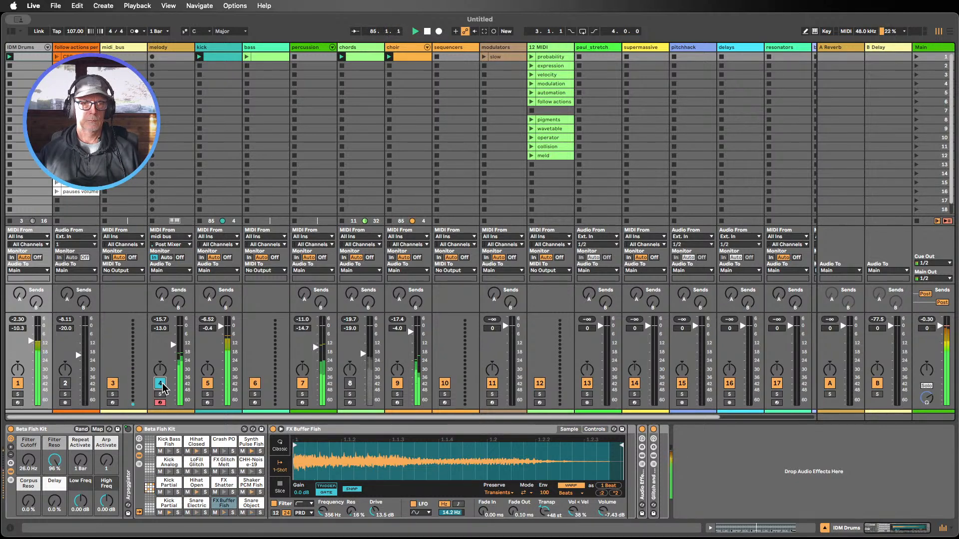
{"action": "left_click", "coordinate": [161, 384]}
Enable Scale mode with the scale set to A Minor, and unmute the melody track
{"action": "left_click", "coordinate": [185, 31]}
{"action": "left_click", "coordinate": [197, 31]}
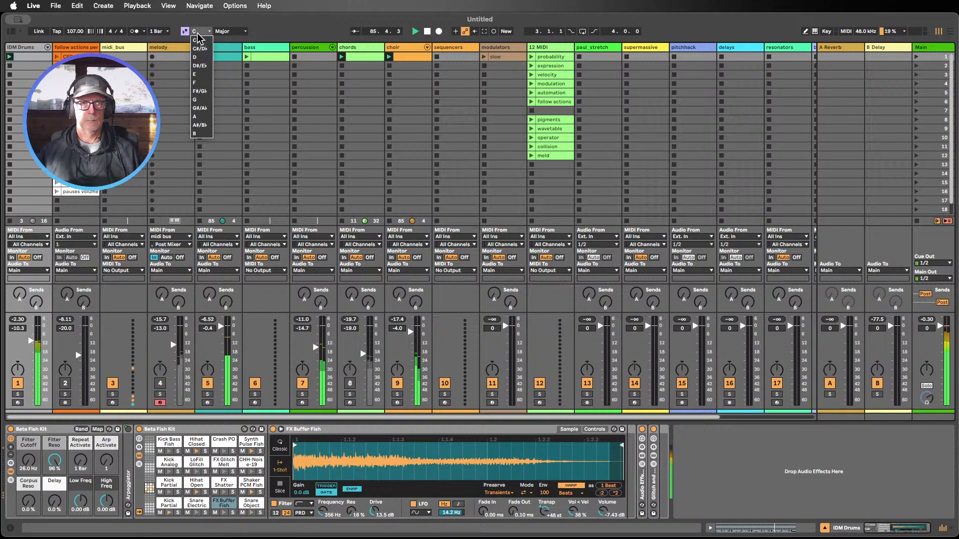
{"action": "left_click", "coordinate": [197, 116]}
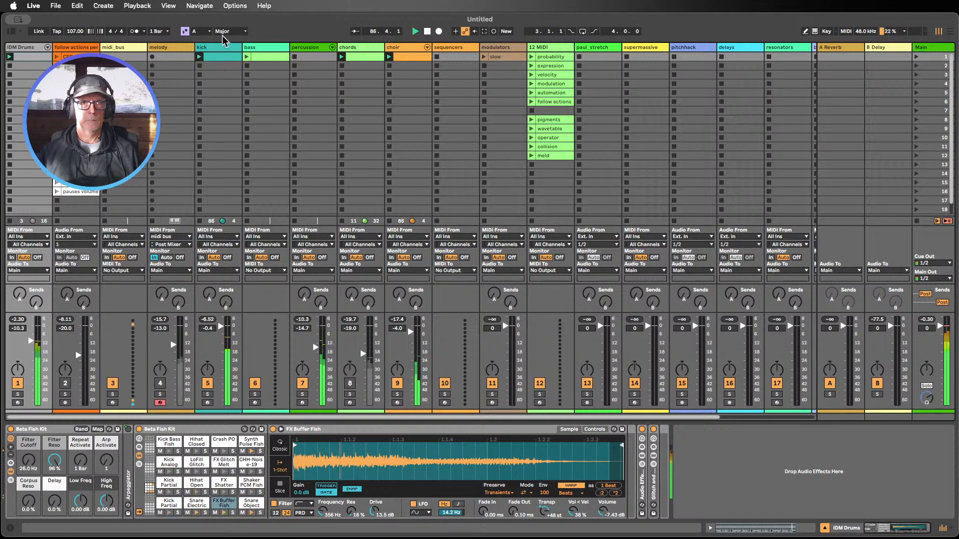
{"action": "left_click", "coordinate": [229, 31]}
{"action": "left_click", "coordinate": [225, 39]}
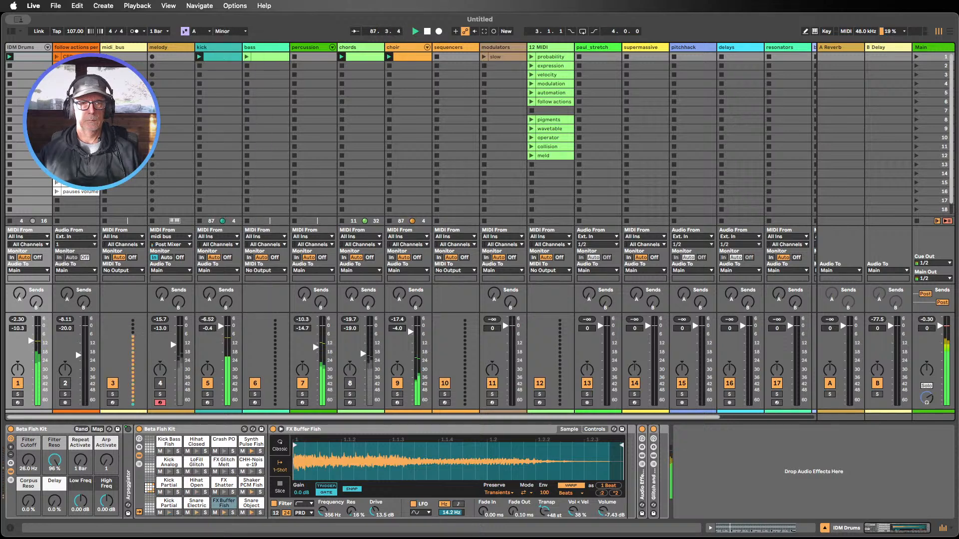
{"action": "left_click", "coordinate": [160, 383]}
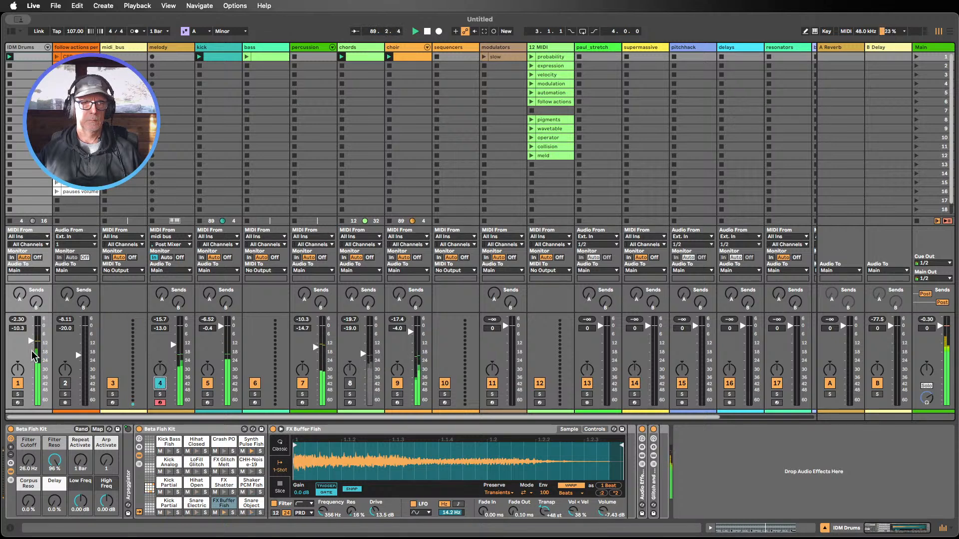
Mute the IDM Drums track, stop its clip and halt playback of the set
{"action": "left_click", "coordinate": [18, 383]}
{"action": "left_click", "coordinate": [10, 66]}
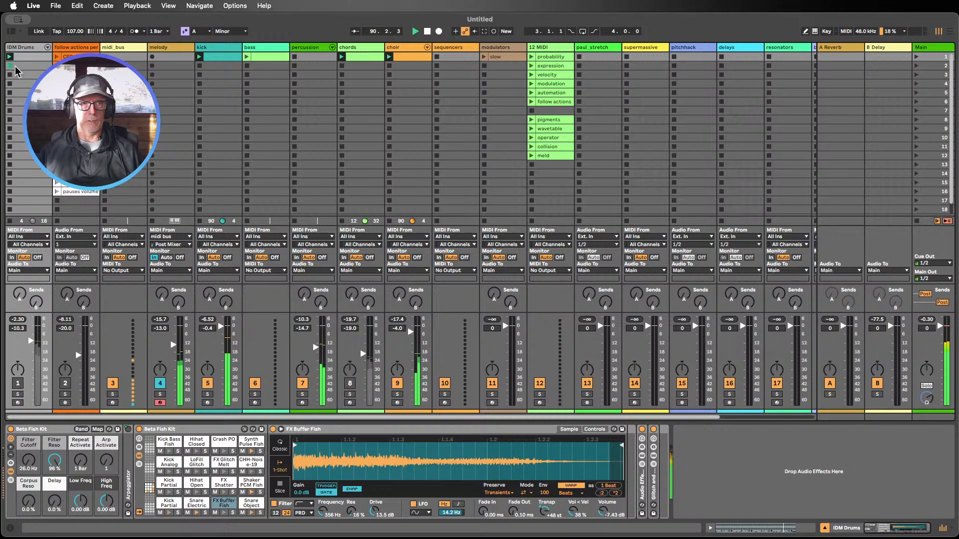
{"action": "left_click", "coordinate": [427, 31]}
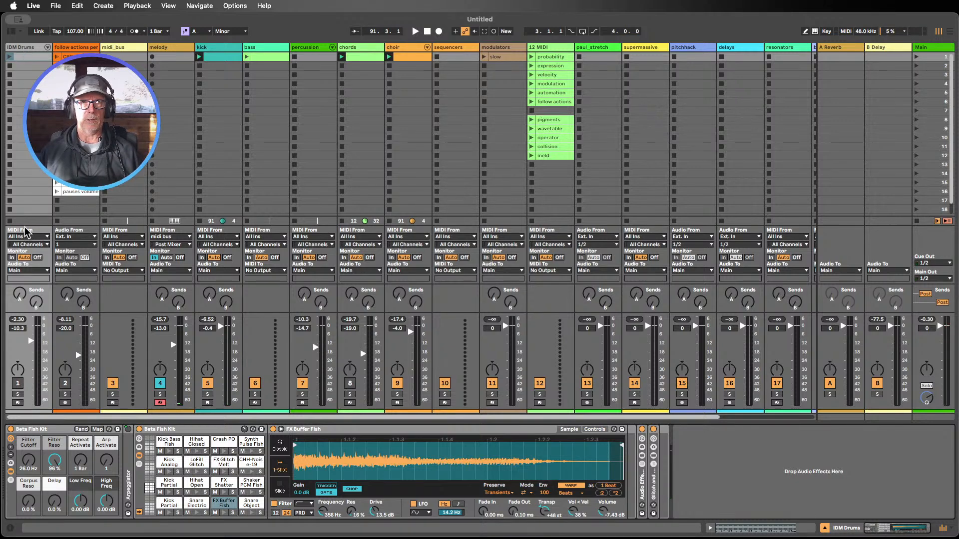
Hide the device view and assign the bass track's color to its clips
{"action": "left_click", "coordinate": [75, 47]}
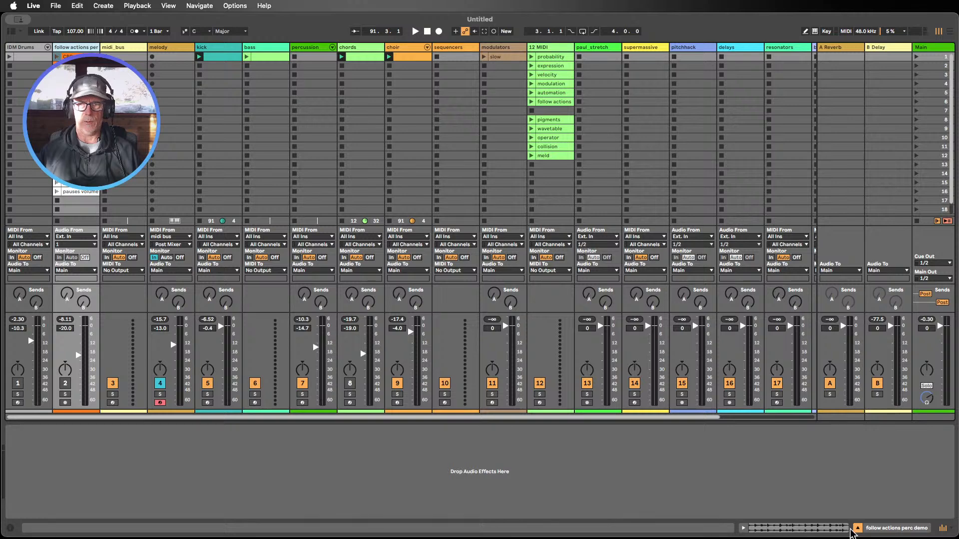
{"action": "left_click", "coordinate": [858, 529]}
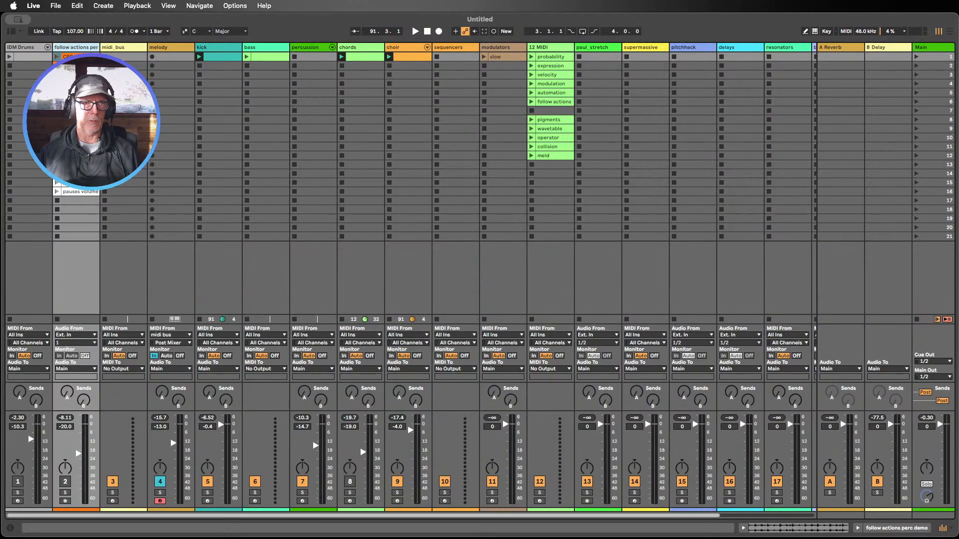
{"action": "left_click", "coordinate": [175, 57]}
{"action": "right_click", "coordinate": [253, 59]}
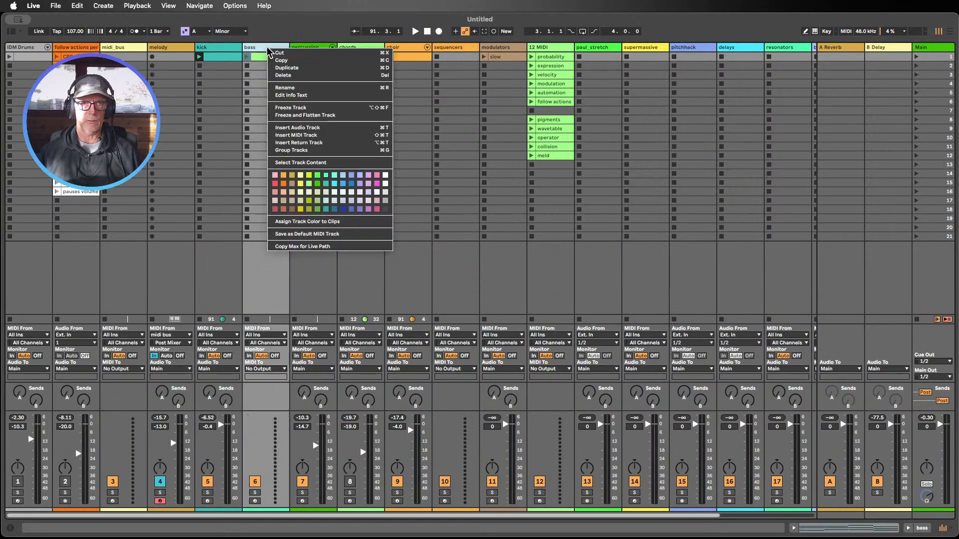
{"action": "left_click", "coordinate": [321, 222]}
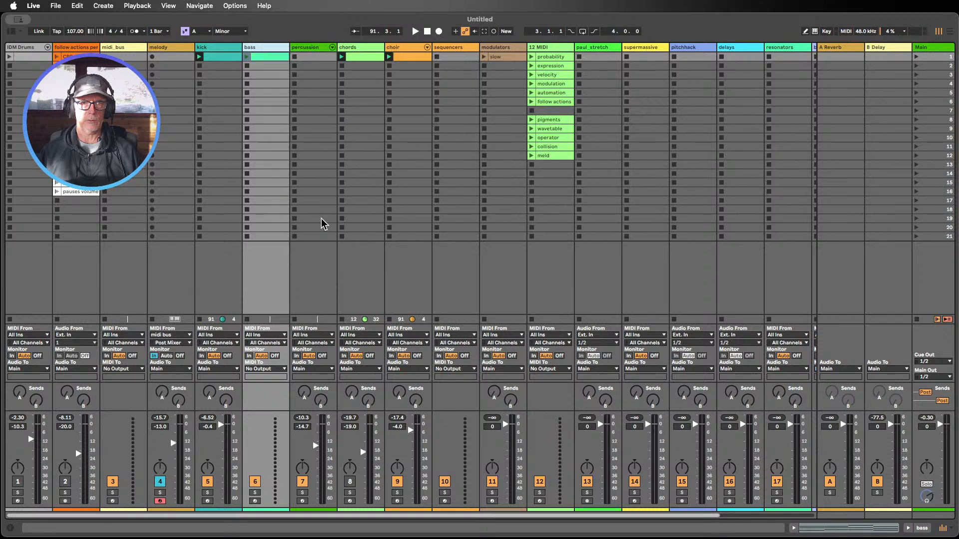
Open the bass clip and deactivate the upper notes of all four chords, keeping only the lowest note of each active
{"action": "double_click", "coordinate": [265, 59]}
{"action": "left_click_drag", "start_coordinate": [207, 276], "coordinate": [206, 358]}
{"action": "key", "text": "0"}
{"action": "left_click_drag", "start_coordinate": [399, 280], "coordinate": [413, 353]}
{"action": "key", "text": "0"}
{"action": "left_click_drag", "start_coordinate": [635, 263], "coordinate": [646, 357]}
{"action": "key", "text": "0"}
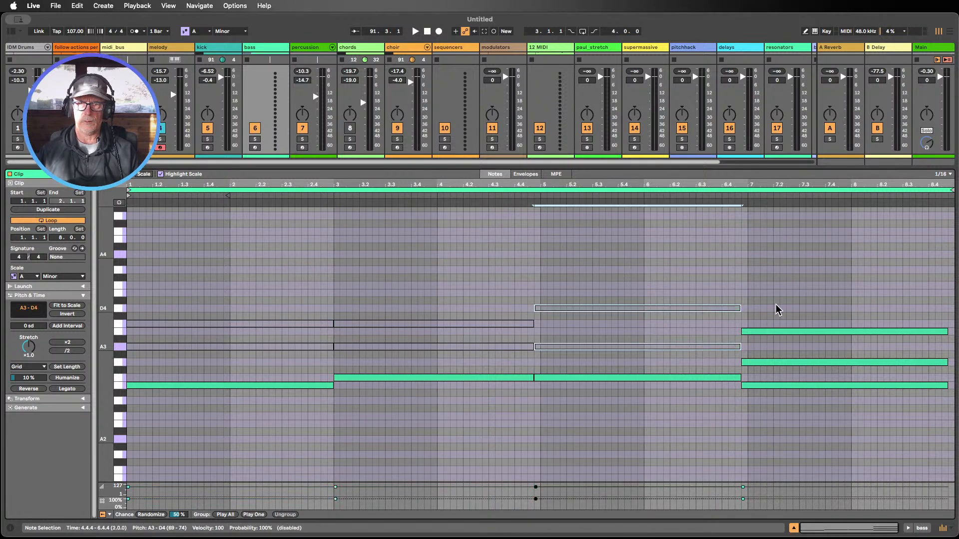
{"action": "left_click_drag", "start_coordinate": [777, 310], "coordinate": [816, 375]}
{"action": "key", "text": "0"}
Transpose the four lowest bass notes down one octave to E2–F2 and reduce the height of the clip view
{"action": "left_click_drag", "start_coordinate": [849, 423], "coordinate": [247, 390]}
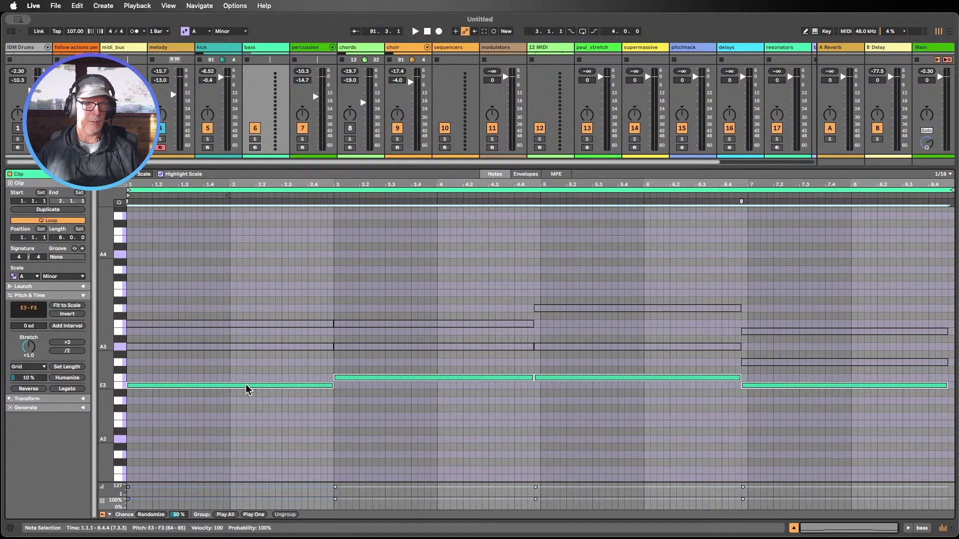
{"action": "key", "text": "shift+Down"}
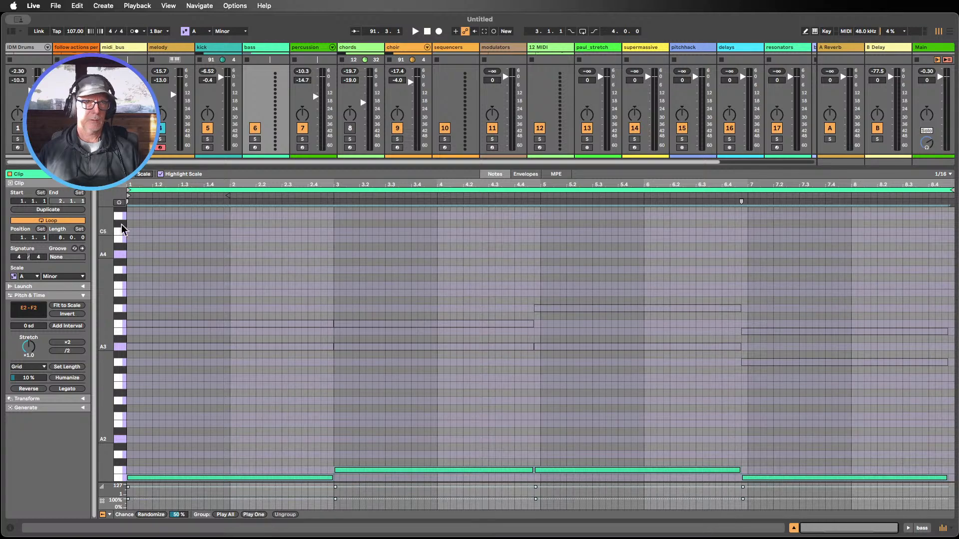
{"action": "left_click_drag", "start_coordinate": [324, 168], "coordinate": [370, 398]}
Show the browser and load the Wavetable instrument onto the bass track
{"action": "left_click", "coordinate": [9, 33]}
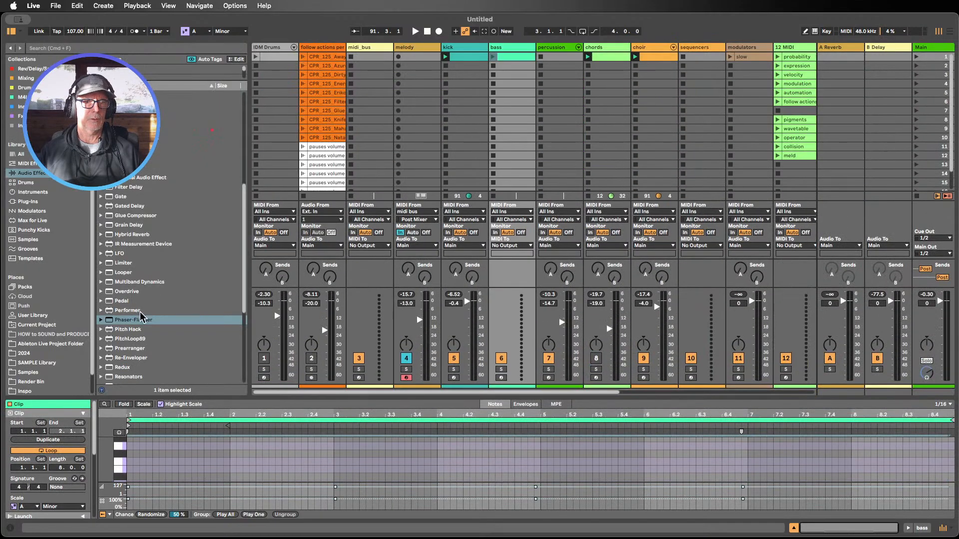
{"action": "scroll", "coordinate": [144, 305], "scroll_direction": "up", "scroll_amount": 6}
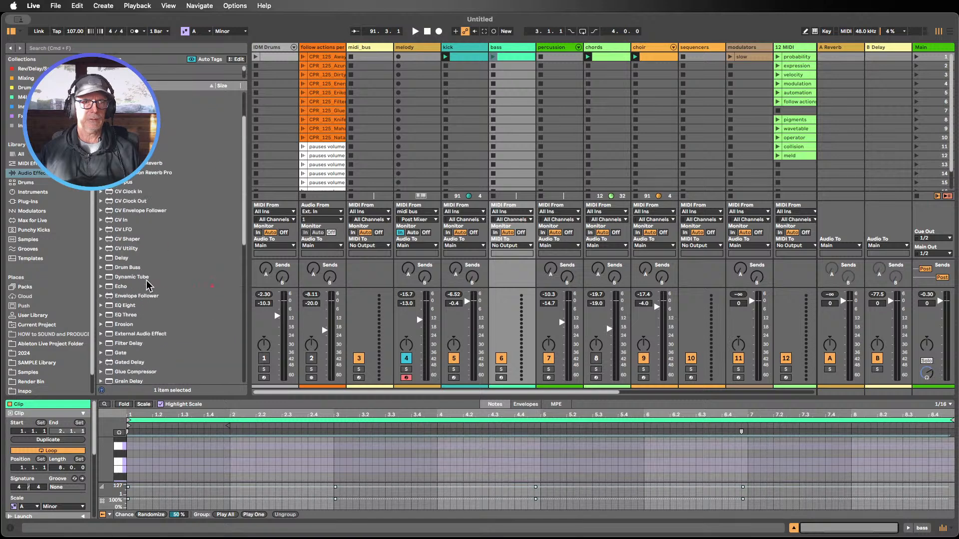
{"action": "scroll", "coordinate": [149, 285], "scroll_direction": "down", "scroll_amount": 8}
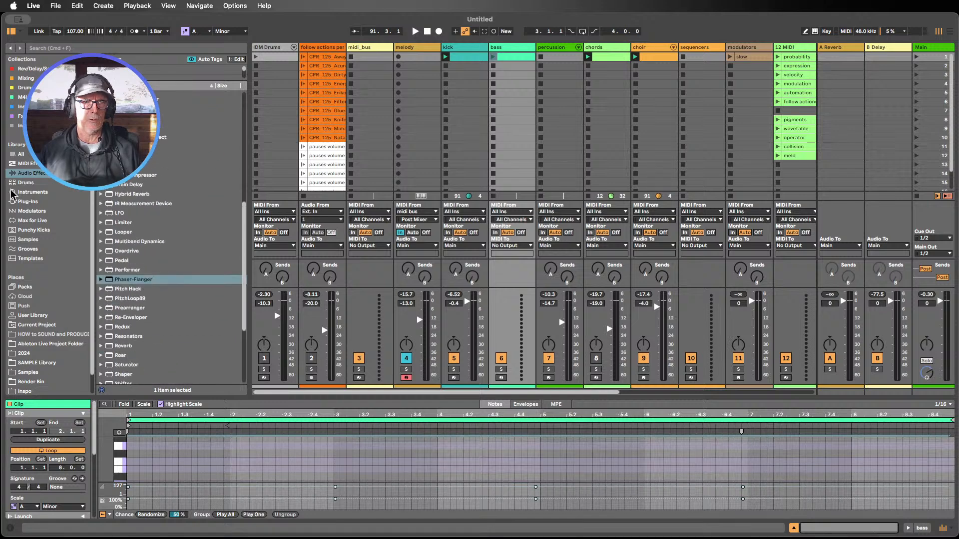
{"action": "left_click", "coordinate": [26, 193]}
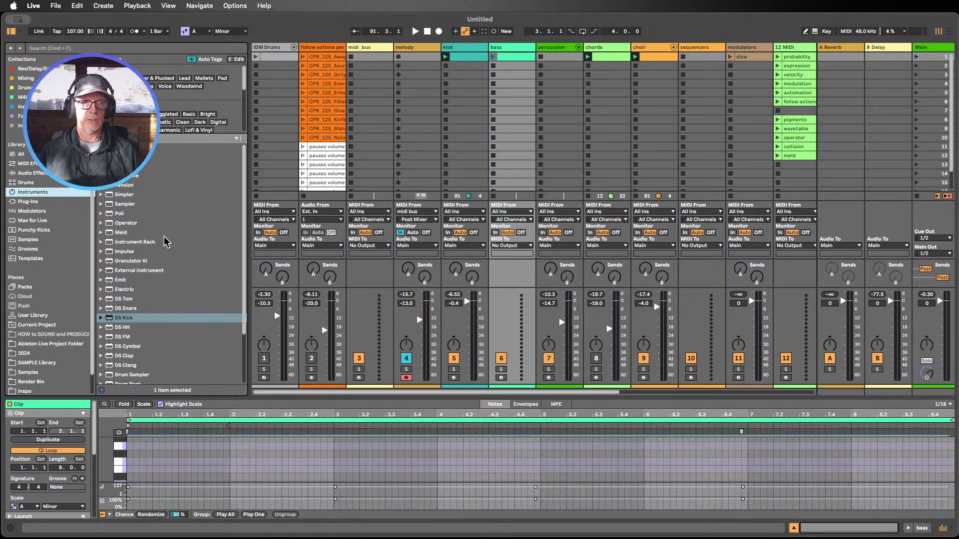
{"action": "left_click_drag", "start_coordinate": [131, 148], "coordinate": [516, 86]}
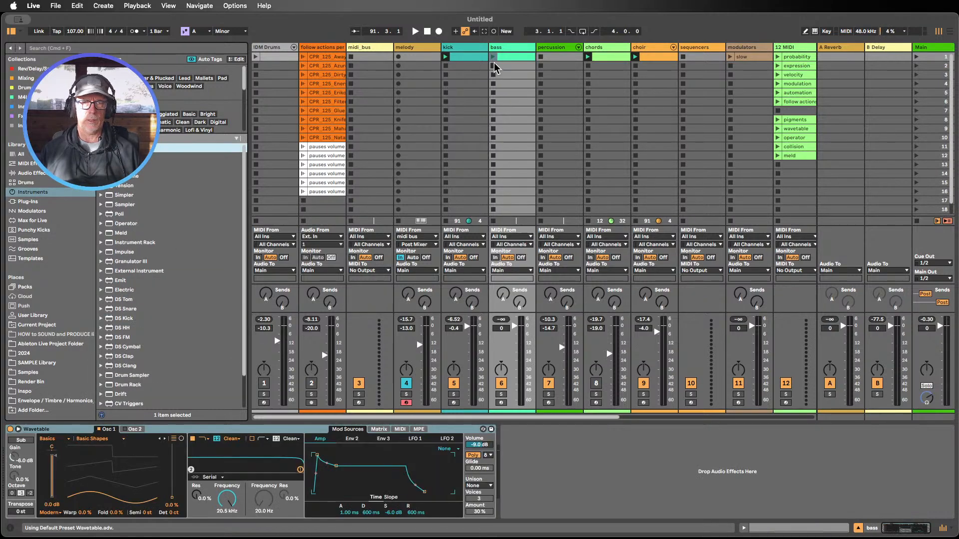
Launch the bass clip at a track volume of -2.0 dB and mute the melody and percussion tracks
{"action": "left_click", "coordinate": [493, 56]}
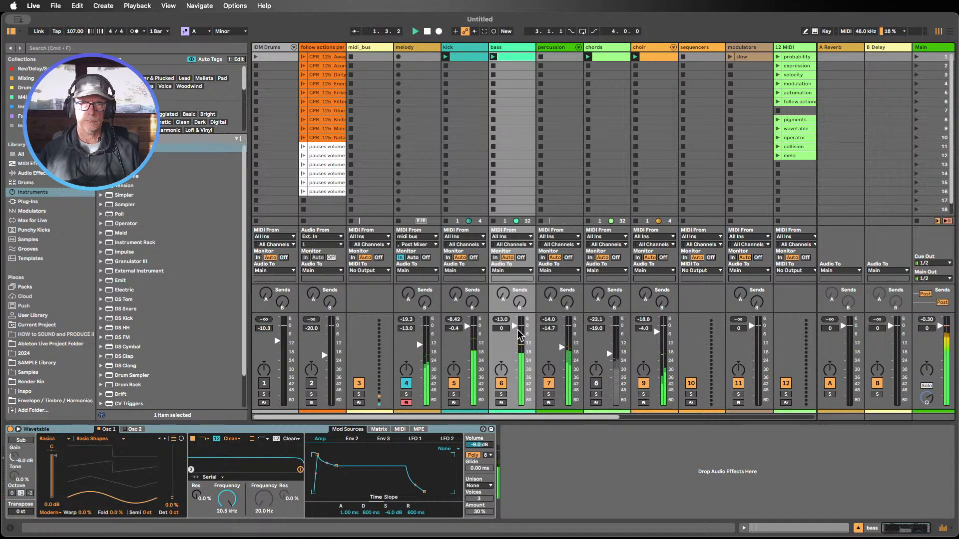
{"action": "left_click_drag", "start_coordinate": [518, 329], "coordinate": [518, 332]}
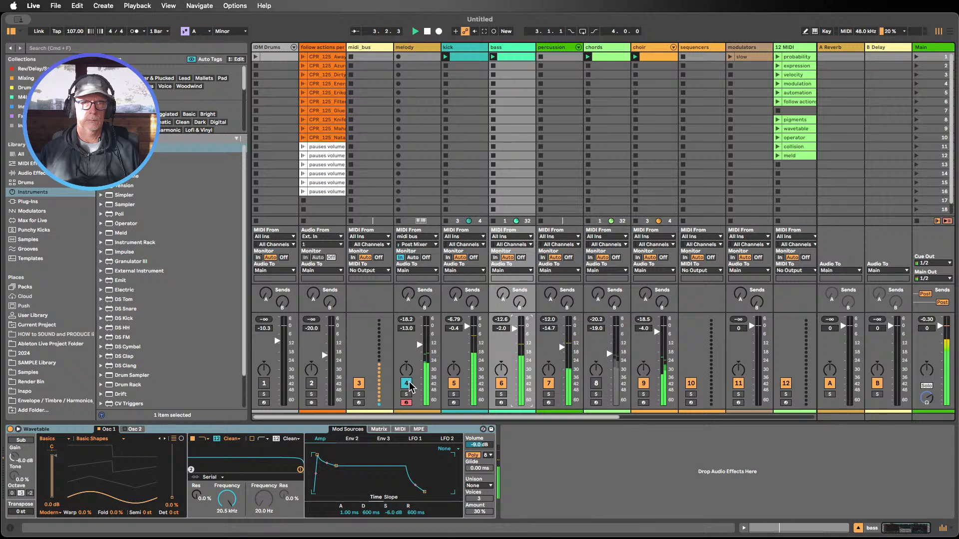
{"action": "left_click", "coordinate": [548, 383]}
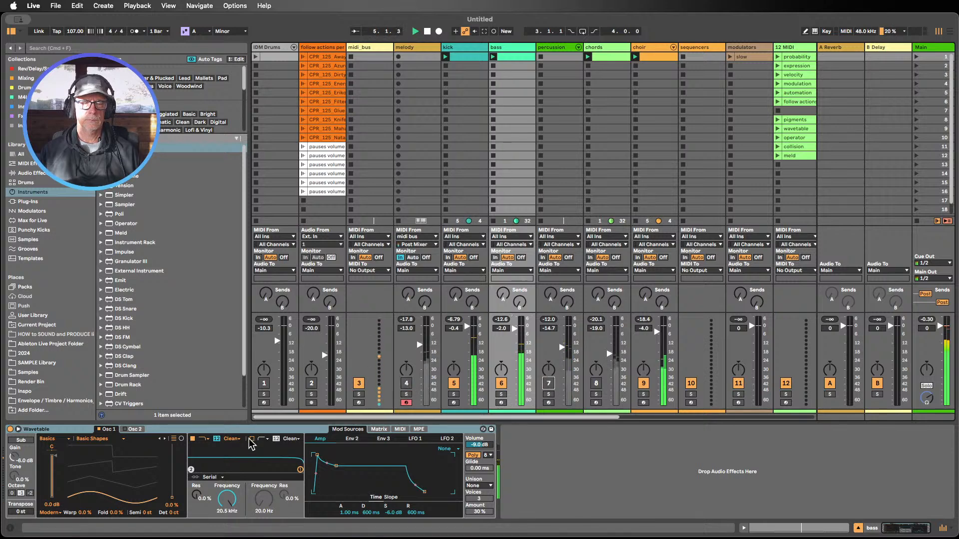
Set Osc 1 to 67% wavetable position with -10 ct detune, and enable Osc 2 at 68% with 10 ct detune
{"action": "left_click_drag", "start_coordinate": [172, 498], "coordinate": [172, 462]}
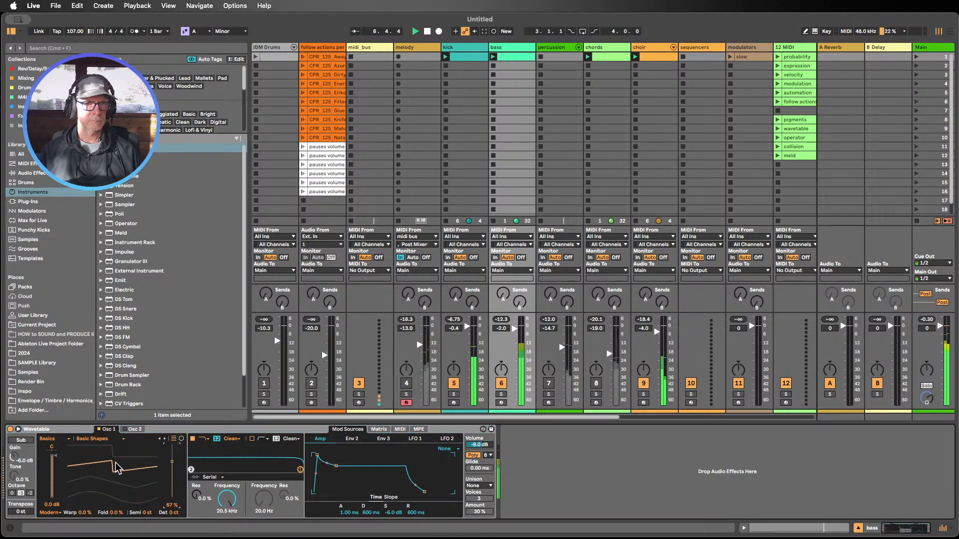
{"action": "left_click_drag", "start_coordinate": [171, 513], "coordinate": [171, 520]}
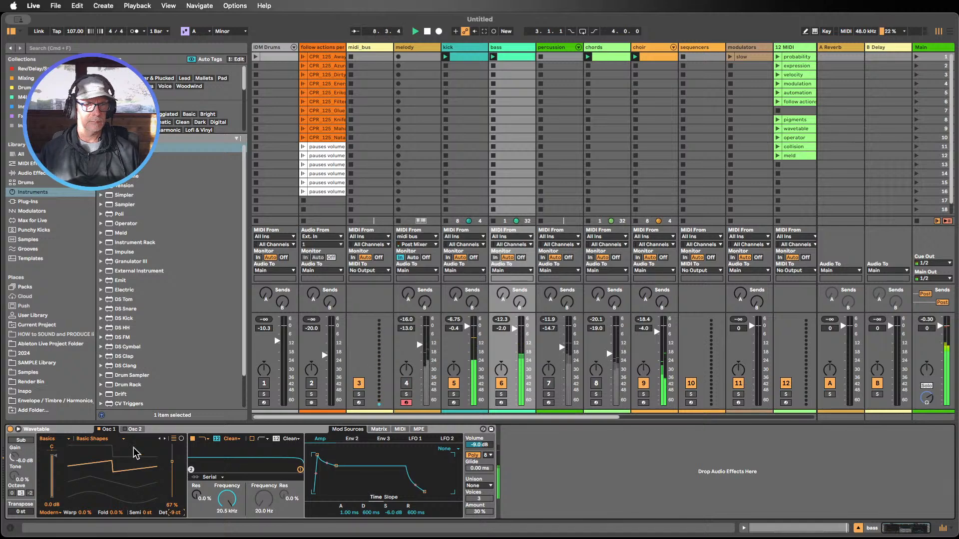
{"action": "left_click", "coordinate": [134, 430]}
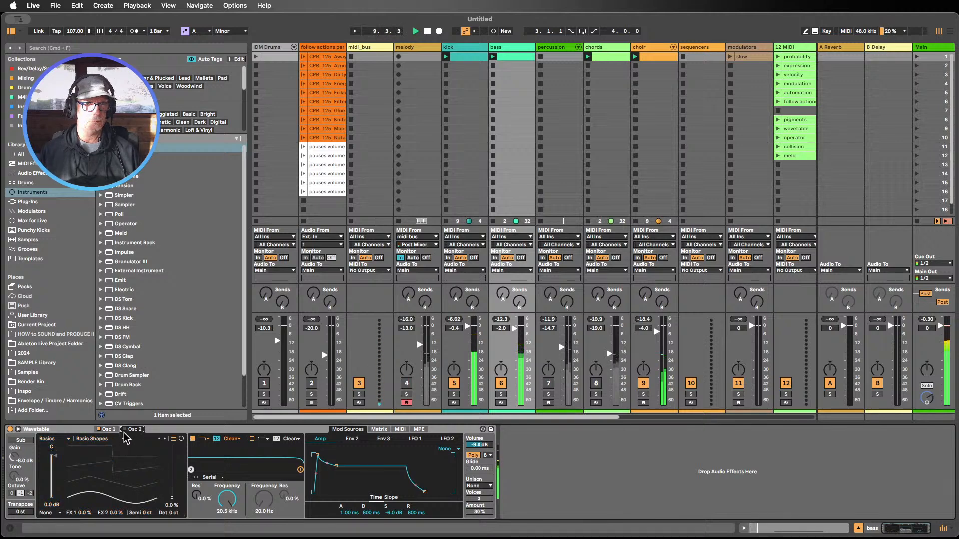
{"action": "left_click", "coordinate": [124, 430]}
{"action": "left_click_drag", "start_coordinate": [172, 497], "coordinate": [172, 463]}
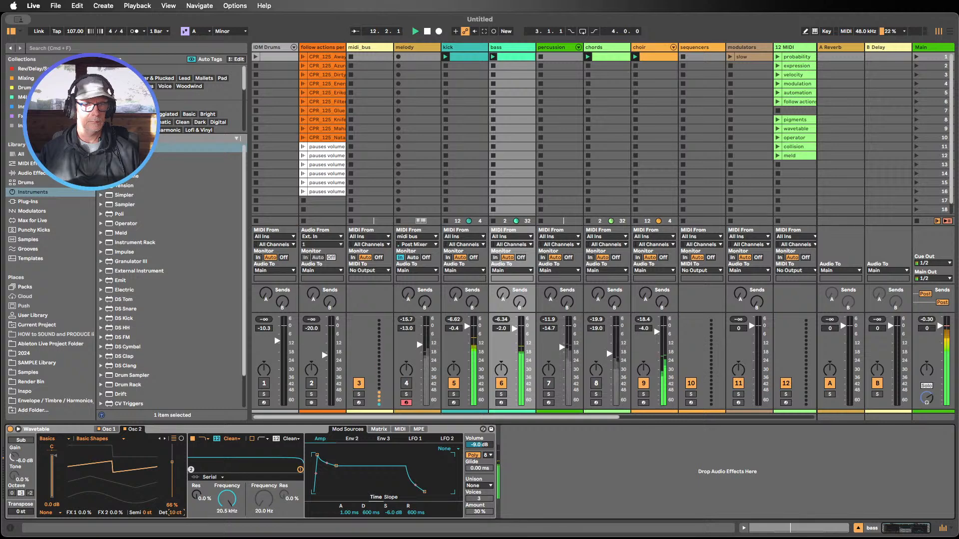
{"action": "left_click", "coordinate": [108, 430]}
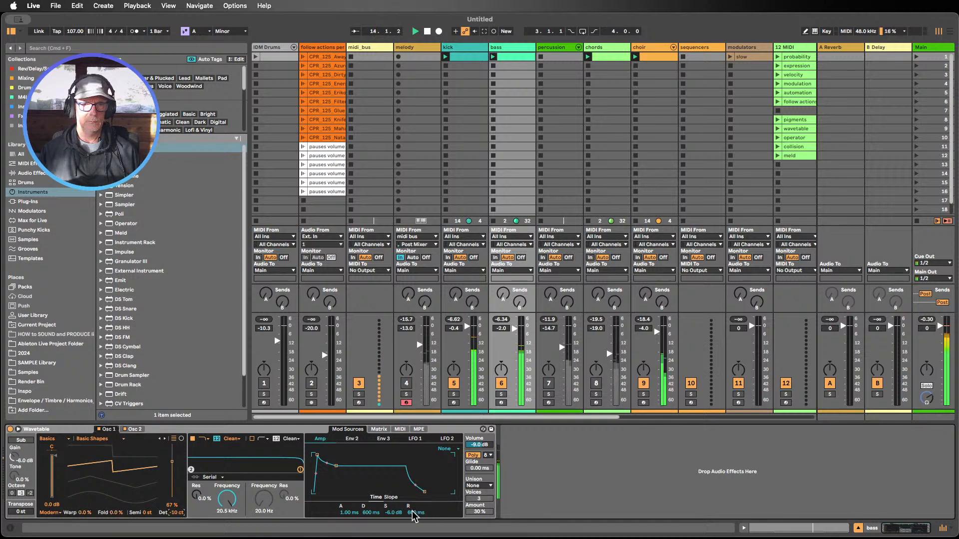
Shape the amp envelope with 14.5 ms attack, -7.3 dB sustain and 1.50 s release, and lower the filter frequency to 3.33 kHz
{"action": "mouse_move", "coordinate": [393, 513]}
{"action": "left_mouse_down"}
{"action": "mouse_move", "coordinate": [394, 526]}
{"action": "mouse_move", "coordinate": [393, 498]}
{"action": "left_mouse_up"}
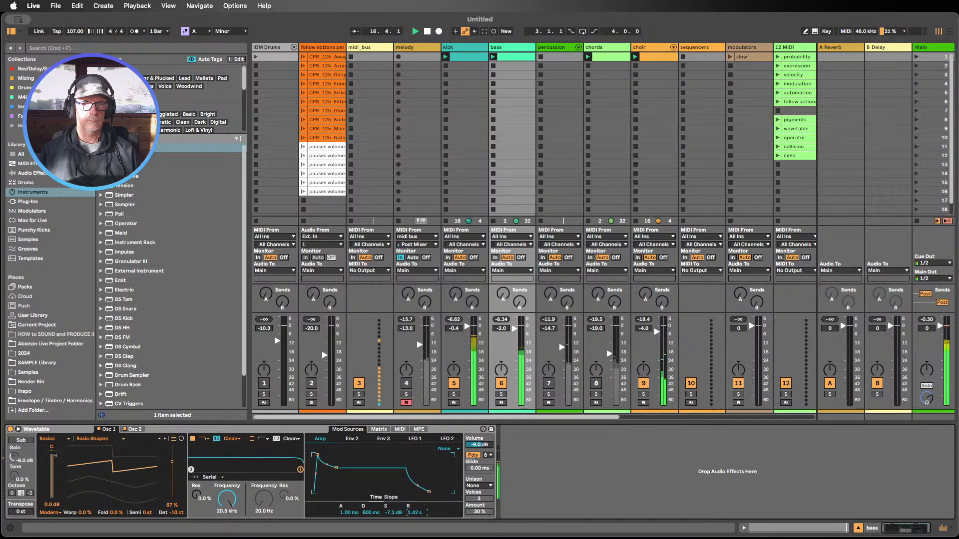
{"action": "left_click_drag", "start_coordinate": [226, 498], "coordinate": [227, 520]}
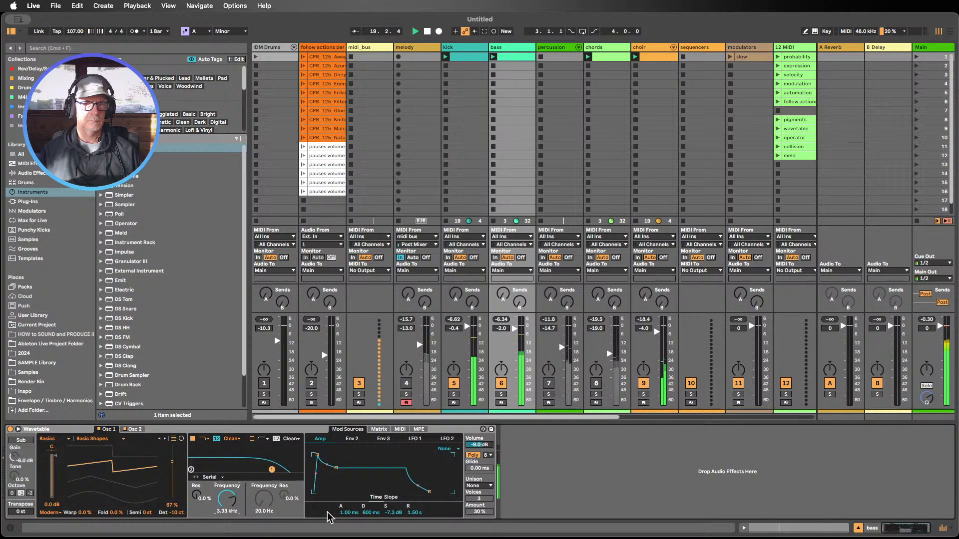
{"action": "left_click_drag", "start_coordinate": [348, 512], "coordinate": [349, 507]}
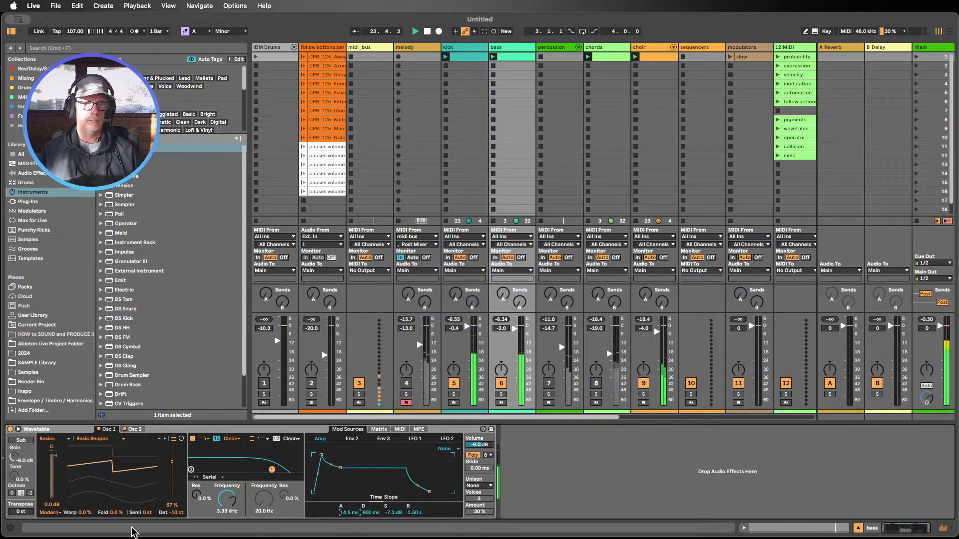
Unmute the melody and percussion tracks, and give the bass a -12 st transpose, 24.7 ms amp attack and -7.6 dB track volume
{"action": "left_click", "coordinate": [407, 395]}
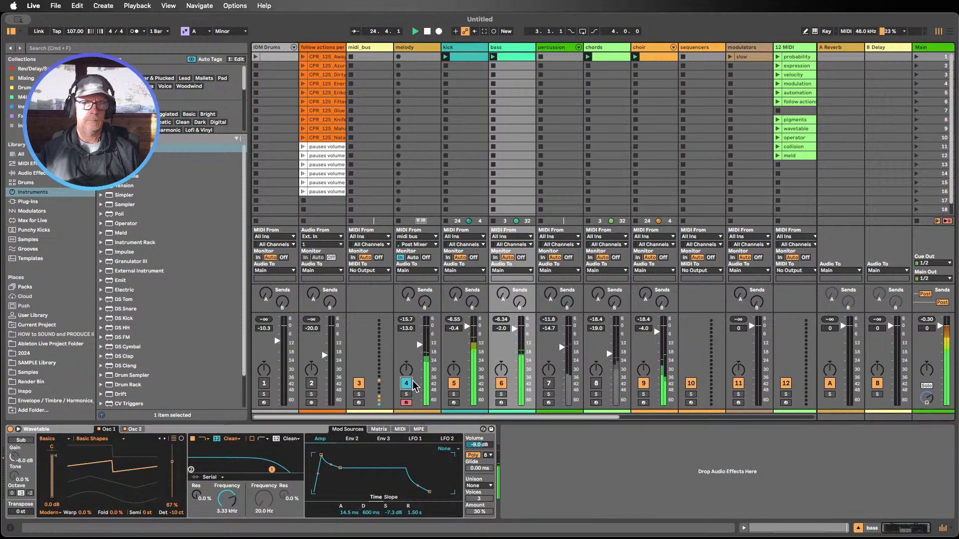
{"action": "left_click_drag", "start_coordinate": [512, 329], "coordinate": [515, 336]}
{"action": "left_click_drag", "start_coordinate": [350, 512], "coordinate": [350, 507]}
{"action": "mouse_move", "coordinate": [21, 512]}
{"action": "left_mouse_down"}
{"action": "mouse_move", "coordinate": [20, 530]}
{"action": "mouse_move", "coordinate": [25, 520]}
{"action": "left_mouse_up"}
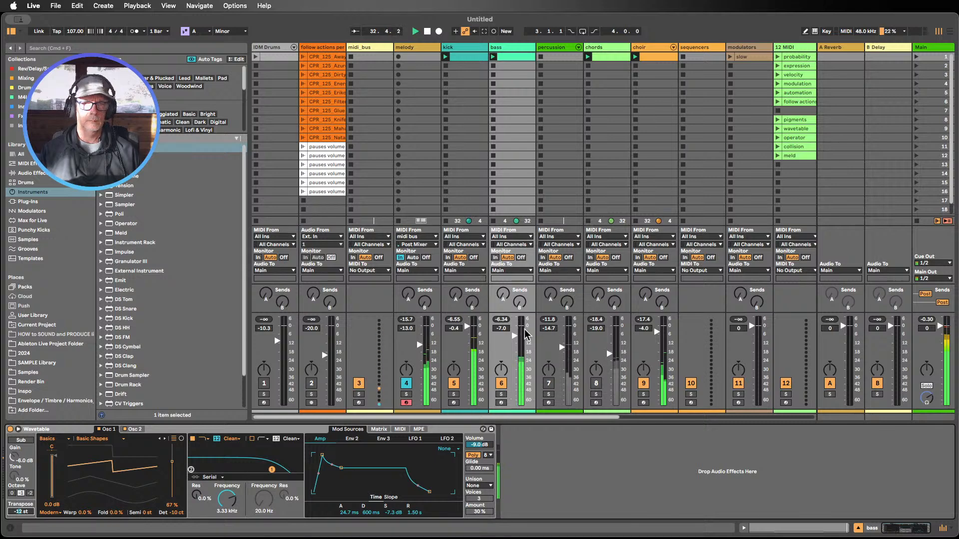
{"action": "left_click_drag", "start_coordinate": [517, 342], "coordinate": [517, 346]}
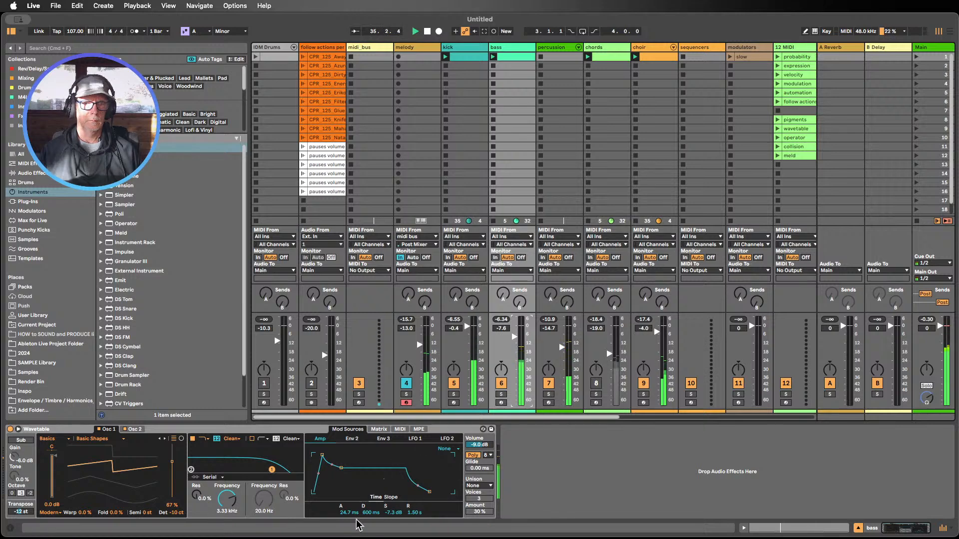
Set the bass Wavetable to Mono with zero glide, a 45.8 ms amp attack and a filter frequency of 4.64 kHz
{"action": "left_click_drag", "start_coordinate": [349, 512], "coordinate": [349, 506]}
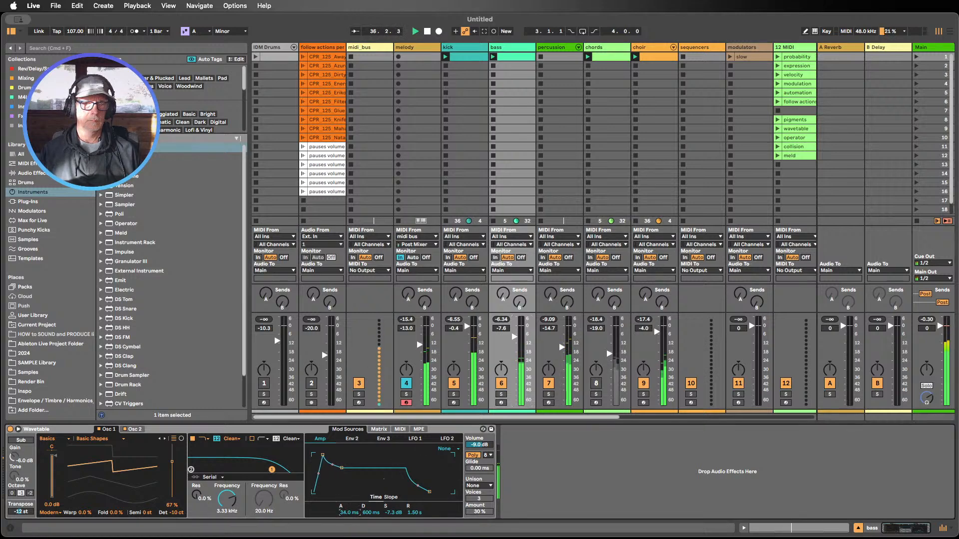
{"action": "left_click", "coordinate": [471, 456]}
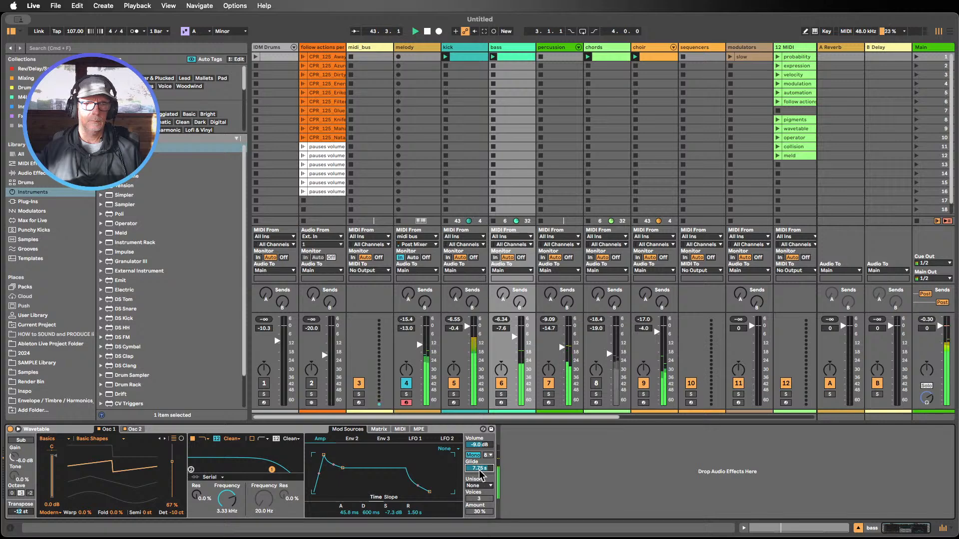
{"action": "type", "text": "0"}
{"action": "left_click", "coordinate": [219, 499]}
{"action": "mouse_move", "coordinate": [227, 499]}
{"action": "left_mouse_down"}
{"action": "mouse_move", "coordinate": [227, 511]}
{"action": "mouse_move", "coordinate": [228, 478]}
{"action": "mouse_move", "coordinate": [227, 491]}
{"action": "left_mouse_up"}
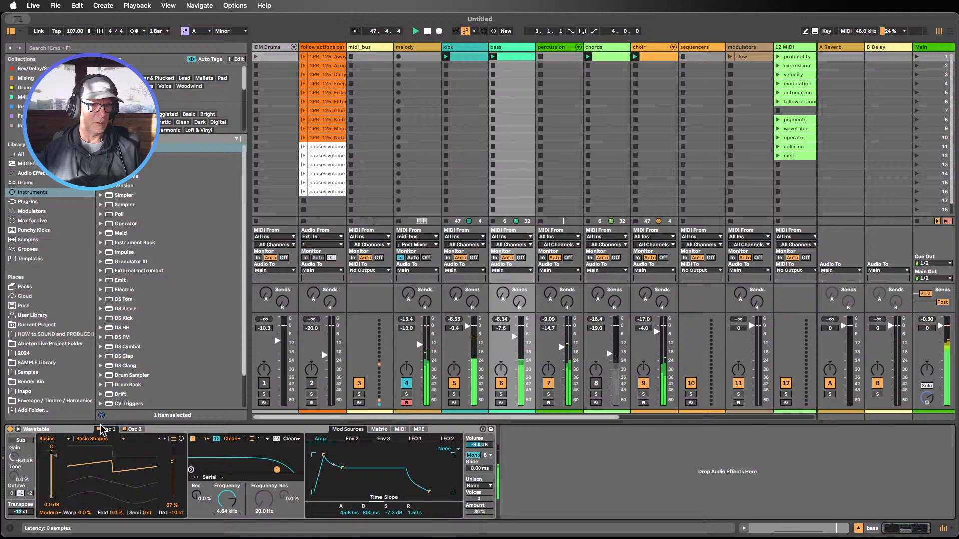
Apply the Fm effect to Osc 1 with Tune at 0.0% and Amt at 18%
{"action": "left_click", "coordinate": [50, 513]}
{"action": "left_click", "coordinate": [50, 490]}
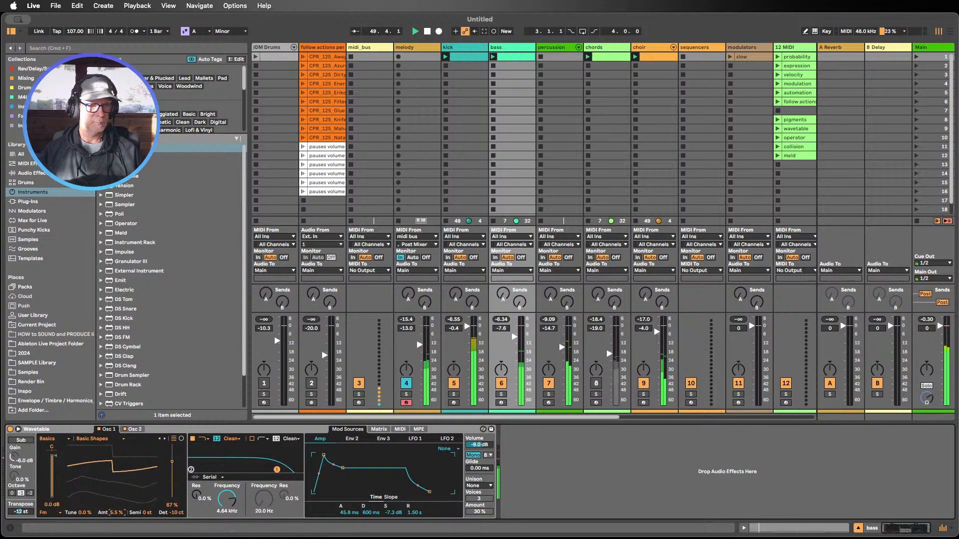
{"action": "mouse_move", "coordinate": [116, 513]}
{"action": "left_mouse_down"}
{"action": "mouse_move", "coordinate": [116, 474]}
{"action": "mouse_move", "coordinate": [117, 502]}
{"action": "left_mouse_up"}
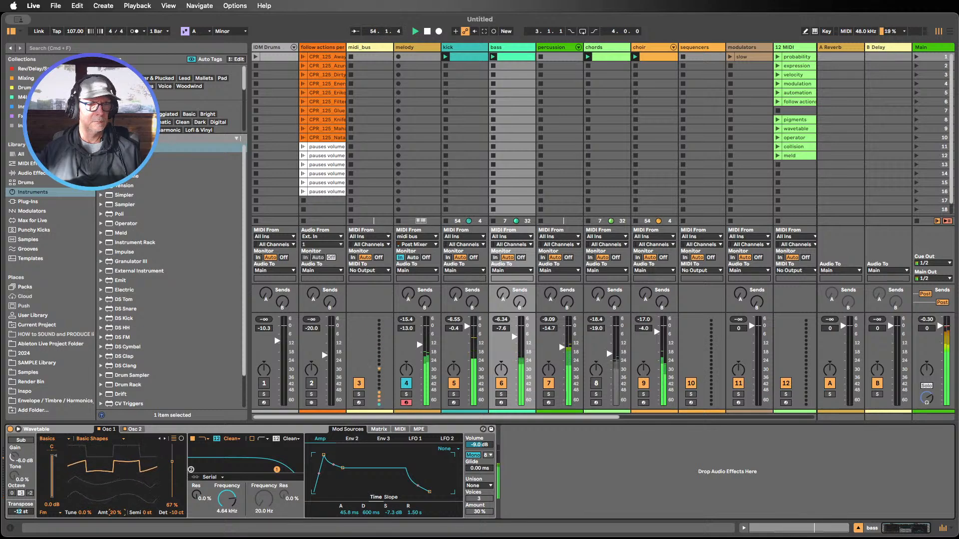
{"action": "left_click_drag", "start_coordinate": [83, 514], "coordinate": [83, 490]}
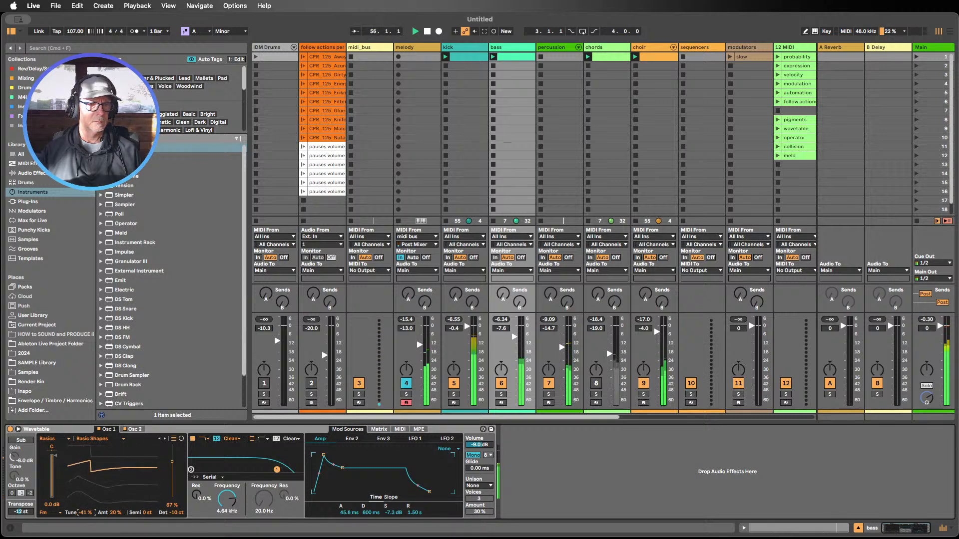
{"action": "double_click", "coordinate": [83, 514]}
{"action": "left_click", "coordinate": [114, 515]}
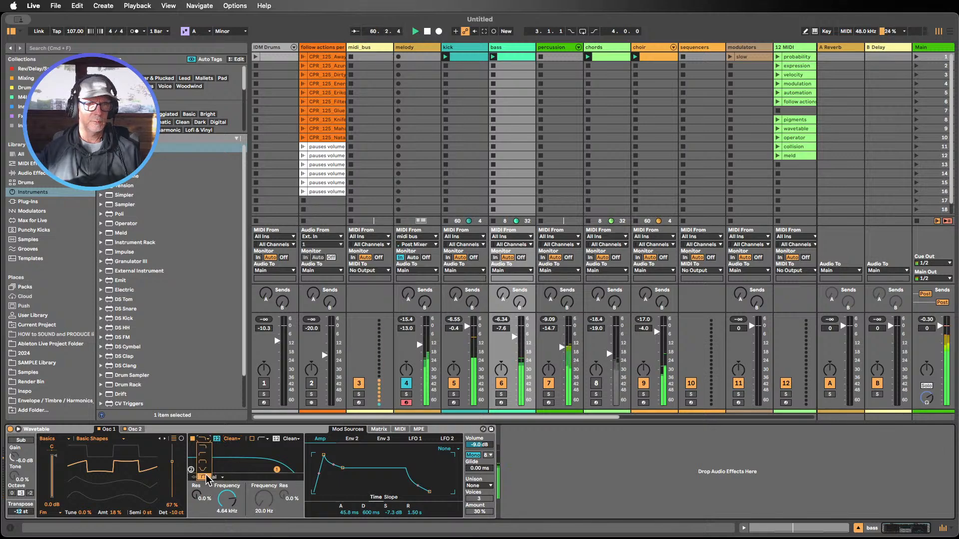
Switch the first filter to the Morph type with morph at 68, resonance at 30% and frequency at 435 Hz
{"action": "left_click", "coordinate": [205, 474]}
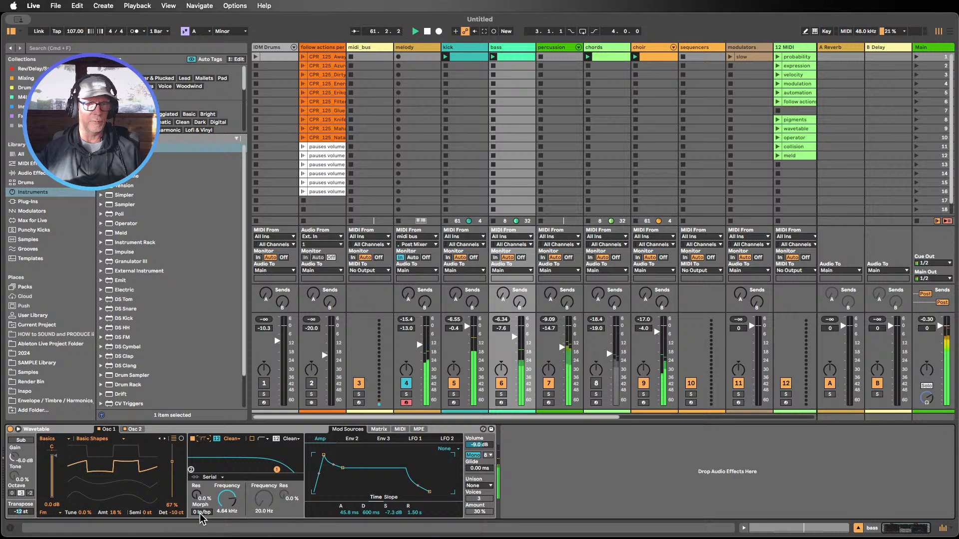
{"action": "left_click_drag", "start_coordinate": [202, 512], "coordinate": [201, 425]}
{"action": "left_click_drag", "start_coordinate": [198, 495], "coordinate": [228, 513]}
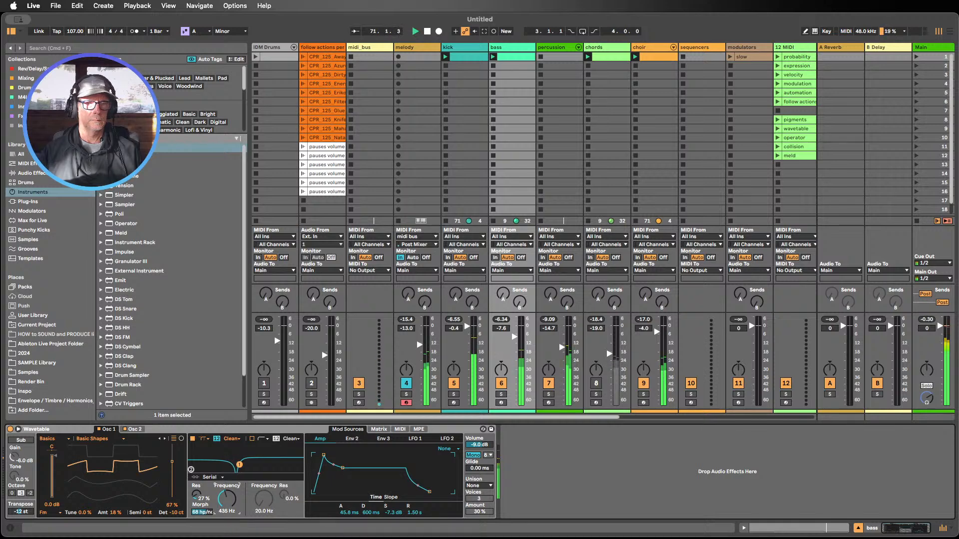
{"action": "left_click_drag", "start_coordinate": [200, 500], "coordinate": [199, 492]}
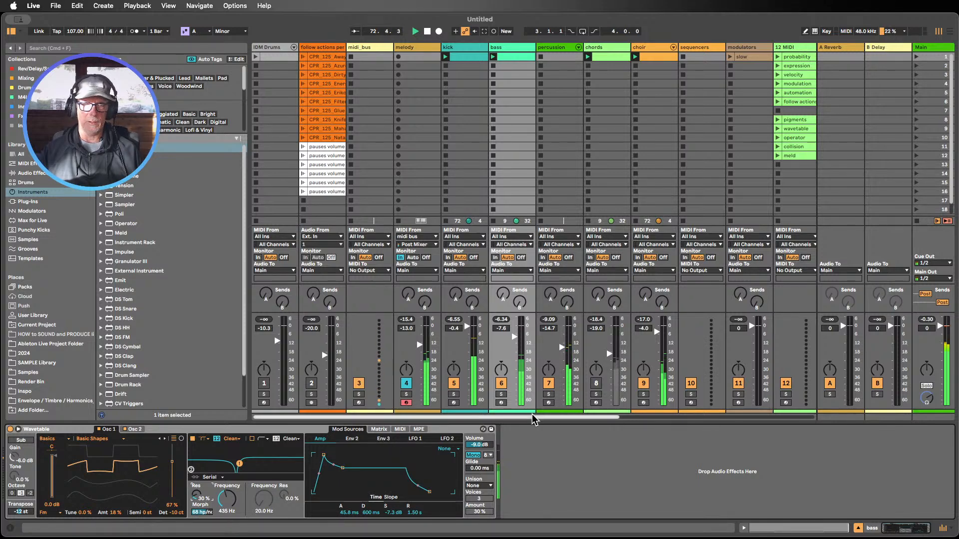
Mute the percussion, kick and choir tracks and lower the bass track's volume to -12.3 dB
{"action": "left_click", "coordinate": [549, 383]}
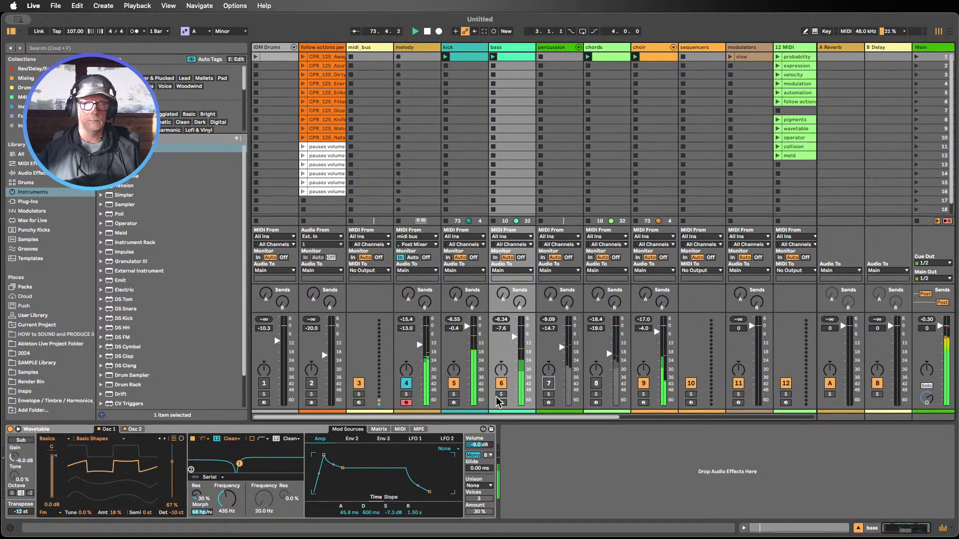
{"action": "left_click", "coordinate": [455, 384]}
{"action": "left_click_drag", "start_coordinate": [508, 341], "coordinate": [507, 388]}
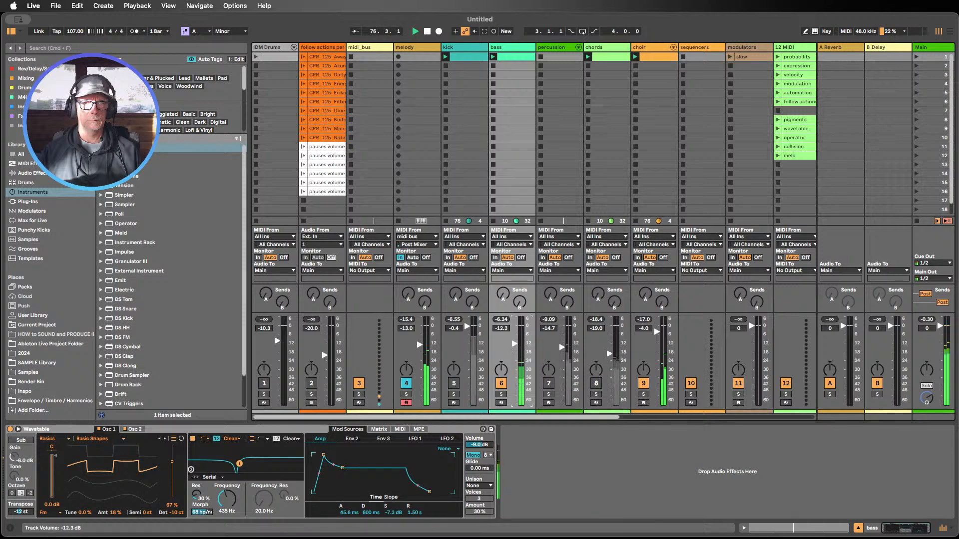
{"action": "left_click", "coordinate": [643, 383]}
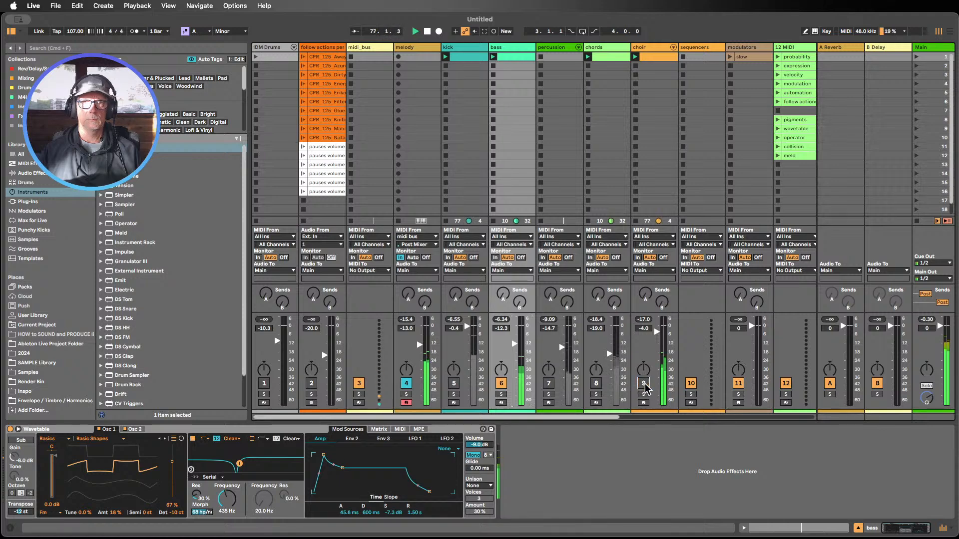
Briefly unmute the chords track, raise the first filter's frequency to 543 Hz and open Wavetable's modulation matrix
{"action": "left_click", "coordinate": [596, 383]}
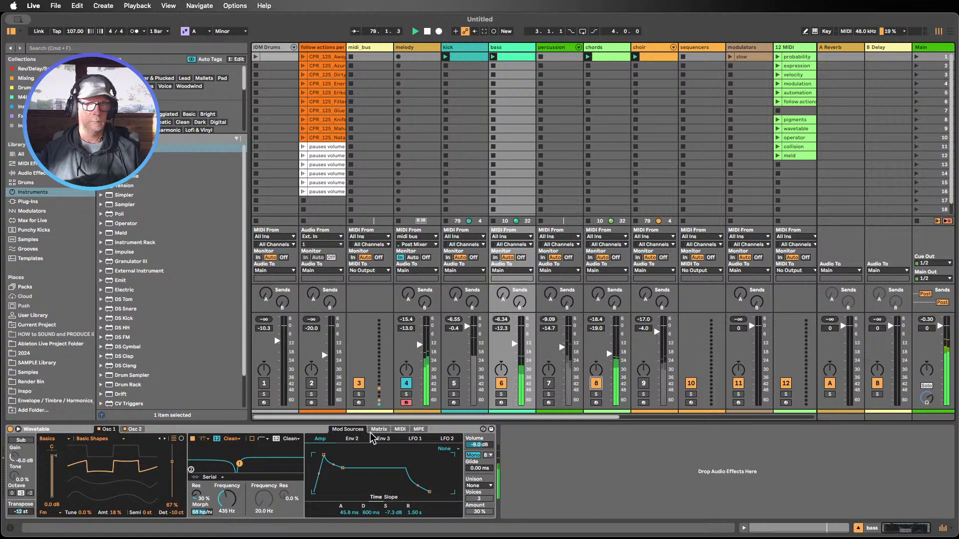
{"action": "left_click", "coordinate": [596, 383]}
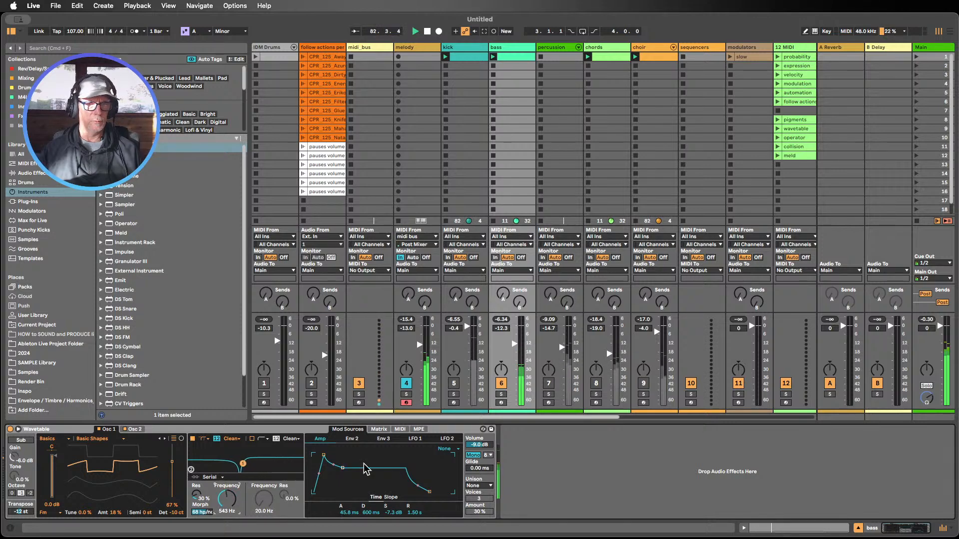
{"action": "left_click", "coordinate": [380, 433]}
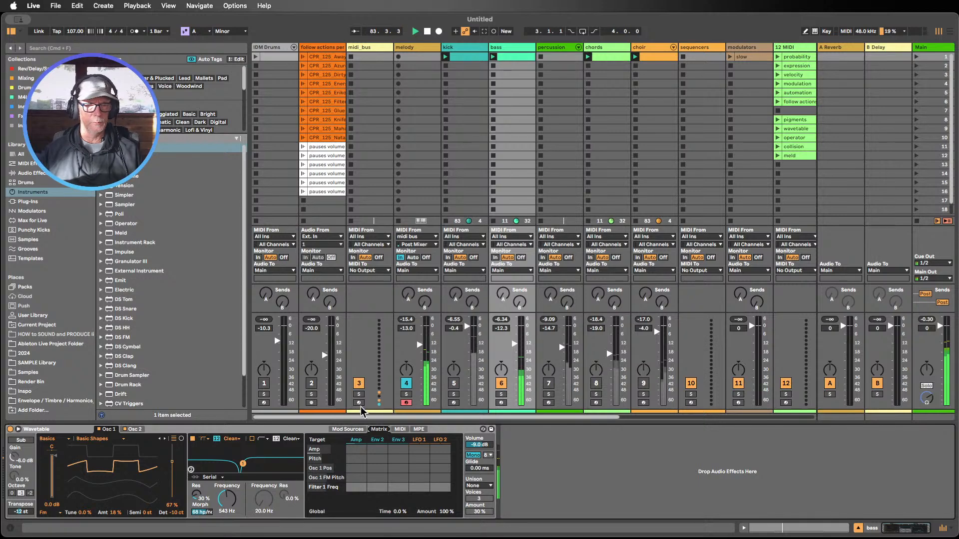
Lower Osc 1's FM amount to 12% and switch LFO 1 to a slower, tempo-synced rate
{"action": "left_click_drag", "start_coordinate": [116, 517], "coordinate": [116, 525]}
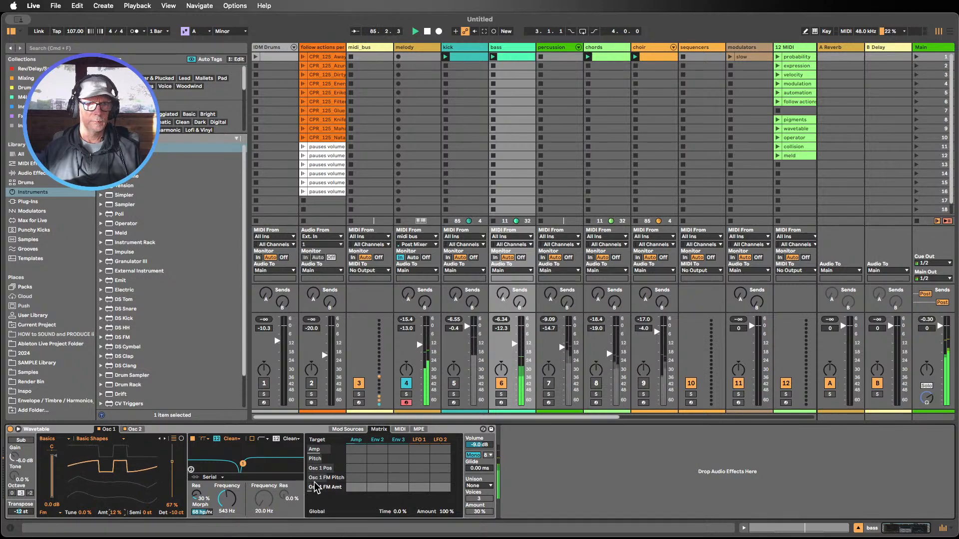
{"action": "left_click", "coordinate": [226, 502]}
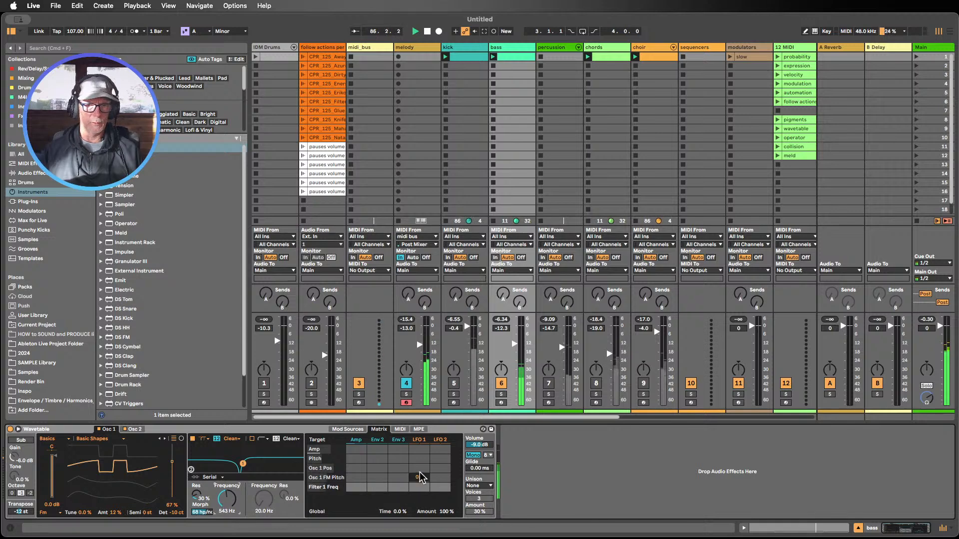
{"action": "left_click", "coordinate": [418, 440]}
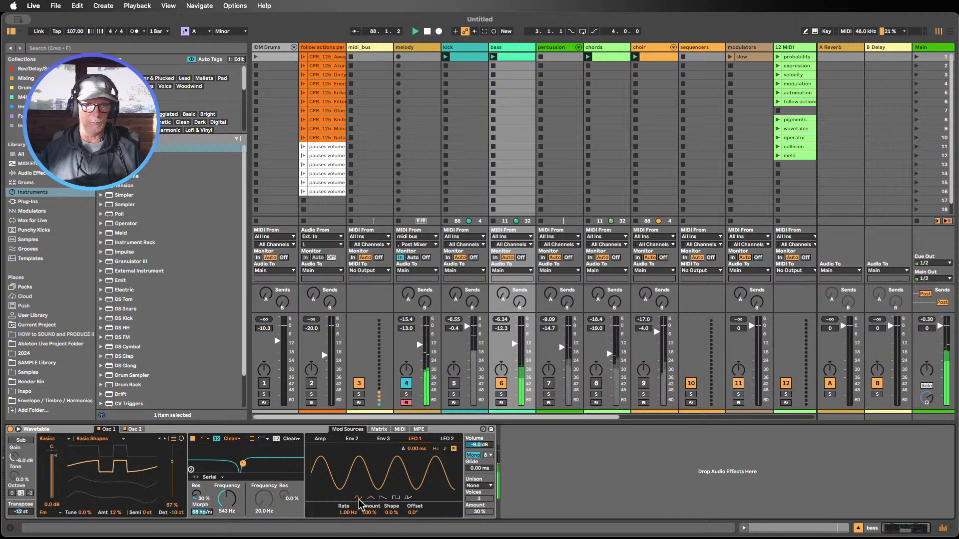
{"action": "left_click", "coordinate": [444, 449]}
{"action": "left_click_drag", "start_coordinate": [342, 514], "coordinate": [342, 534]}
{"action": "left_click", "coordinate": [379, 429]}
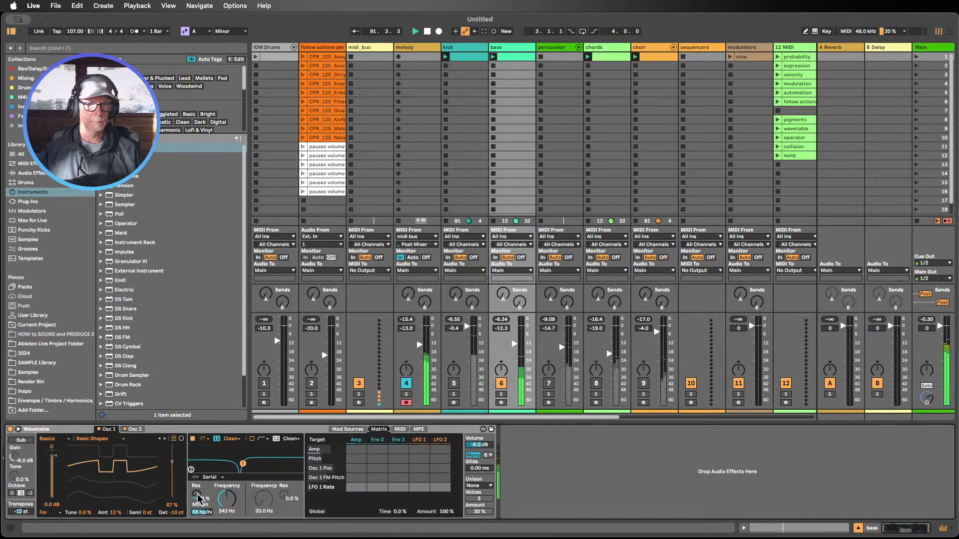
Set the first filter's frequency to 573 Hz and modulate it with LFO 1 by -9.4 at a synced rate of 8
{"action": "left_click_drag", "start_coordinate": [235, 501], "coordinate": [235, 498]}
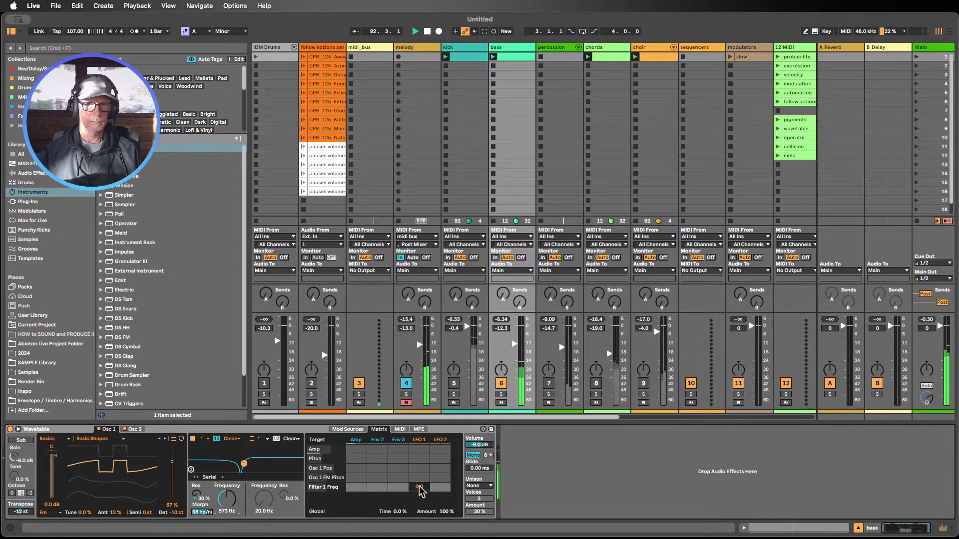
{"action": "left_click_drag", "start_coordinate": [419, 487], "coordinate": [419, 486]}
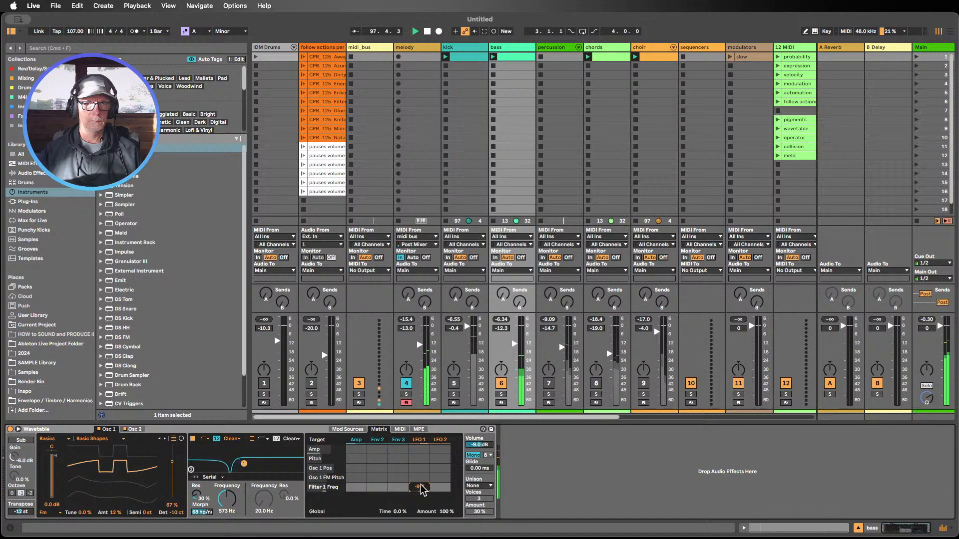
{"action": "left_click", "coordinate": [419, 440]}
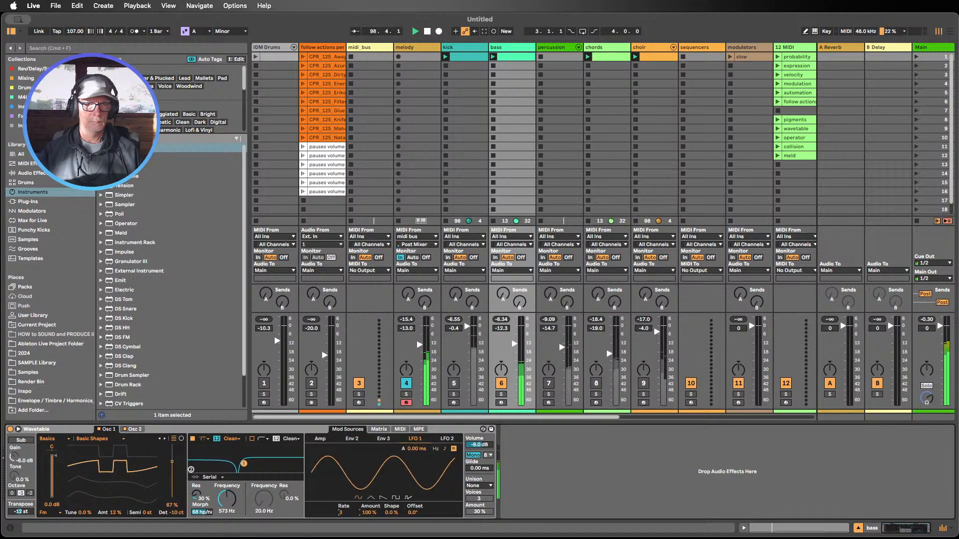
{"action": "left_click_drag", "start_coordinate": [343, 513], "coordinate": [344, 520]}
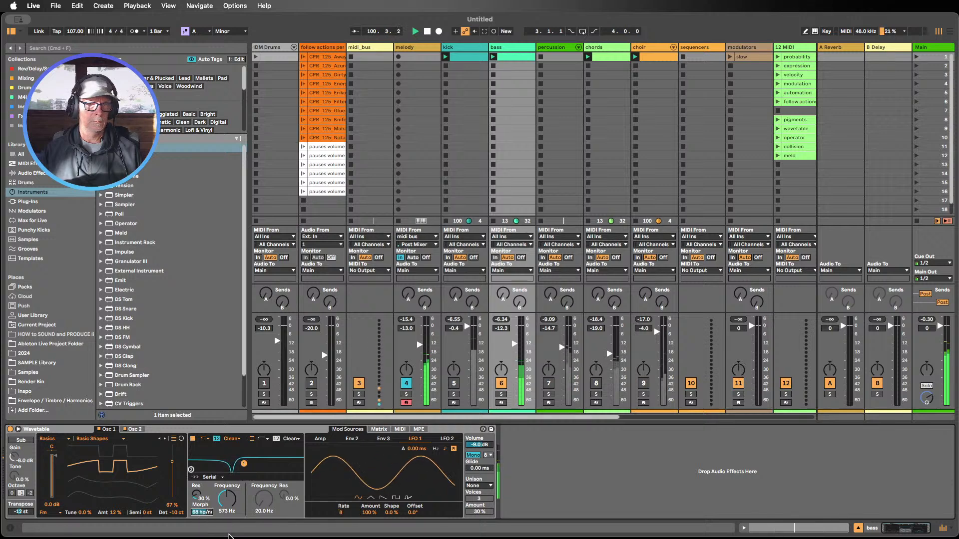
Try modulating the first filter's morph with LFO 2 and reset that modulation amount to zero
{"action": "left_click", "coordinate": [379, 429]}
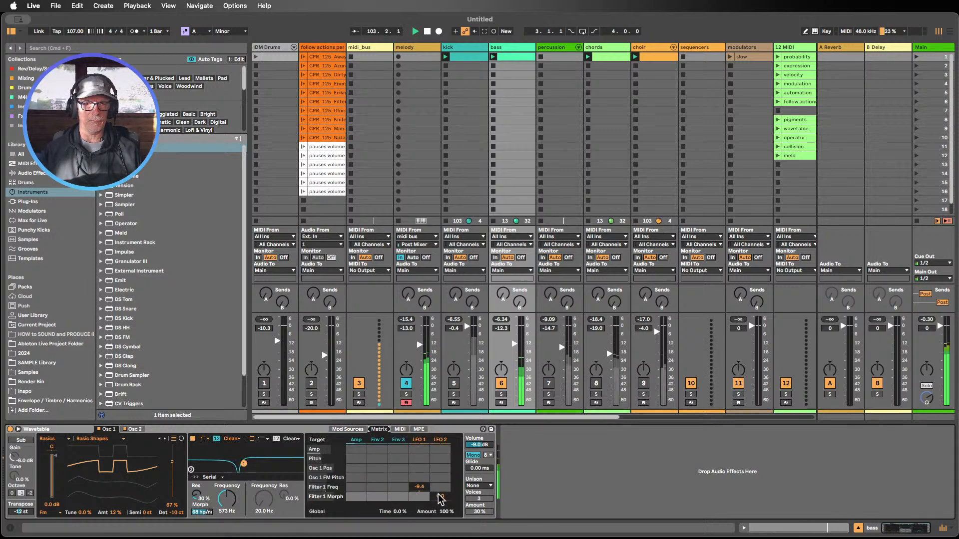
{"action": "left_click_drag", "start_coordinate": [441, 499], "coordinate": [440, 484]}
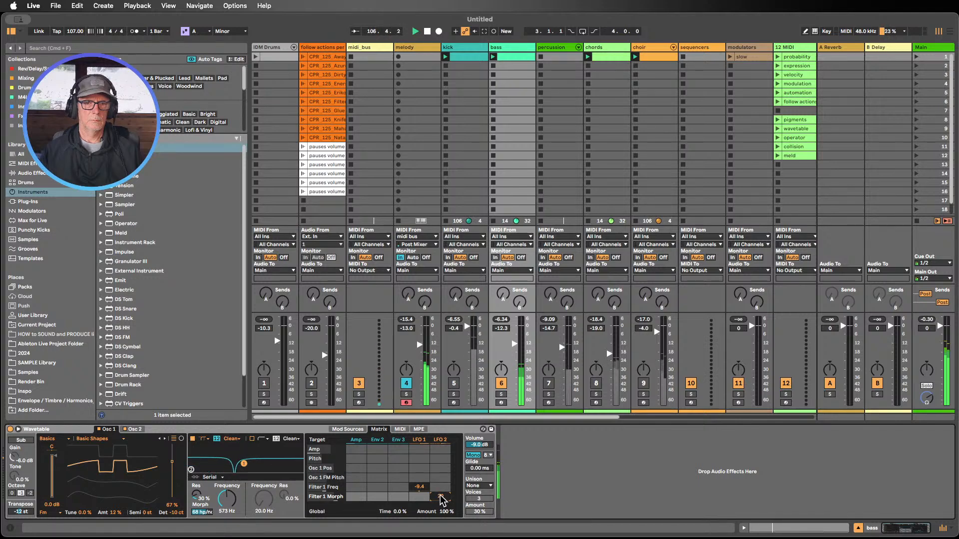
{"action": "double_click", "coordinate": [440, 497]}
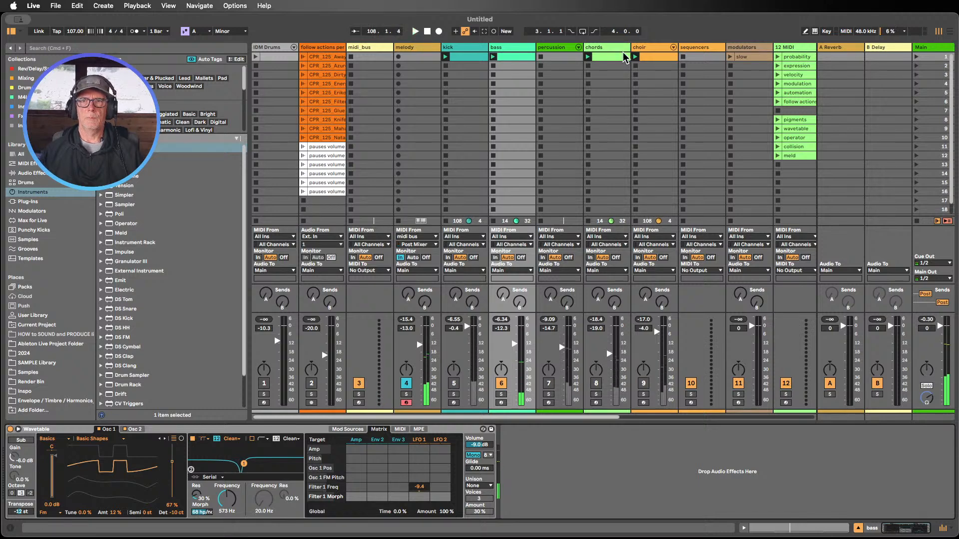
Copy the Shaper from the modulators track onto the bass track, activate it and choose the repeating rising-curve shape
{"action": "left_click", "coordinate": [749, 56]}
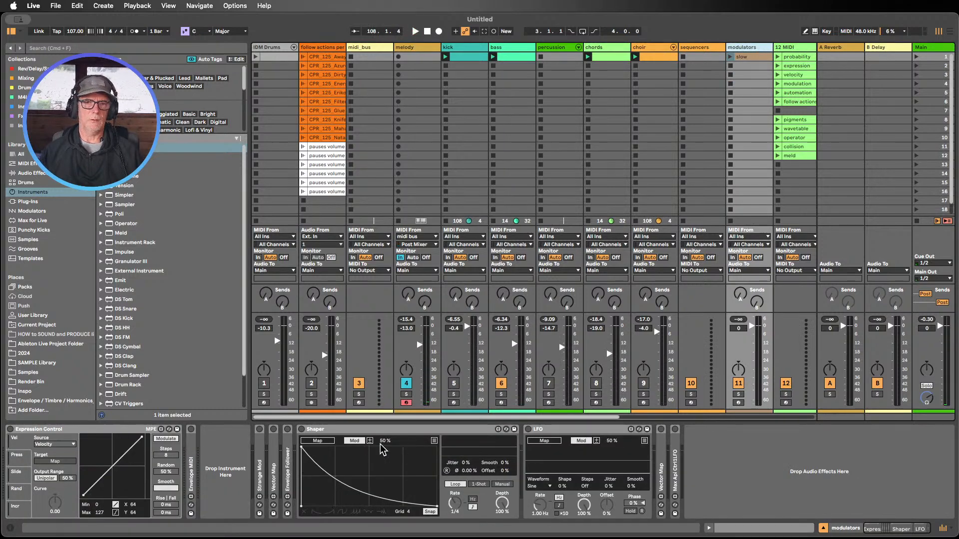
{"action": "left_click", "coordinate": [339, 431]}
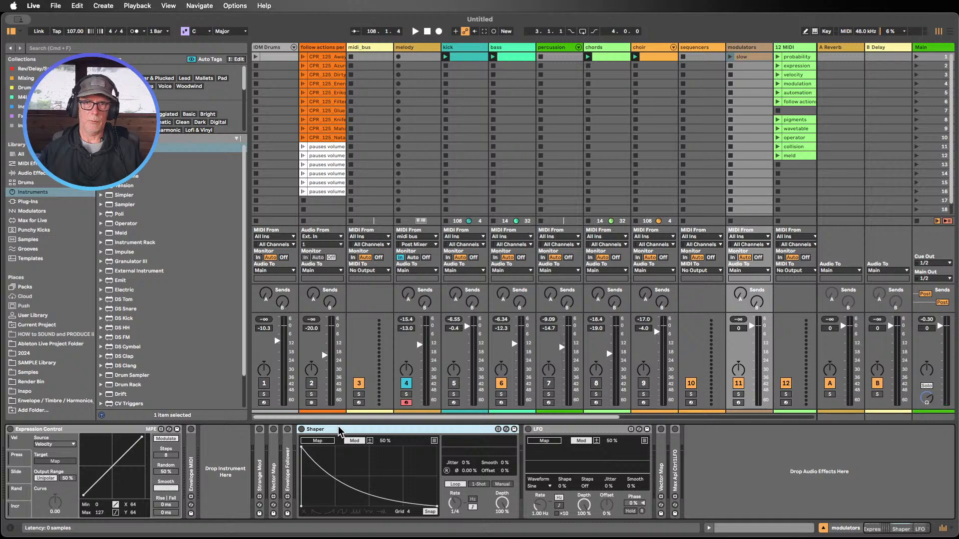
{"action": "left_click", "coordinate": [503, 122]}
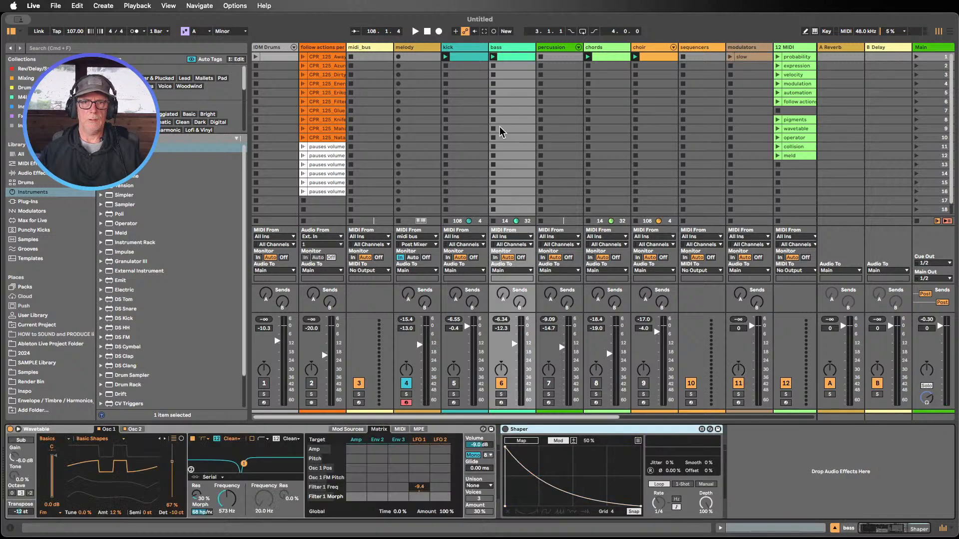
{"action": "left_click", "coordinate": [505, 430]}
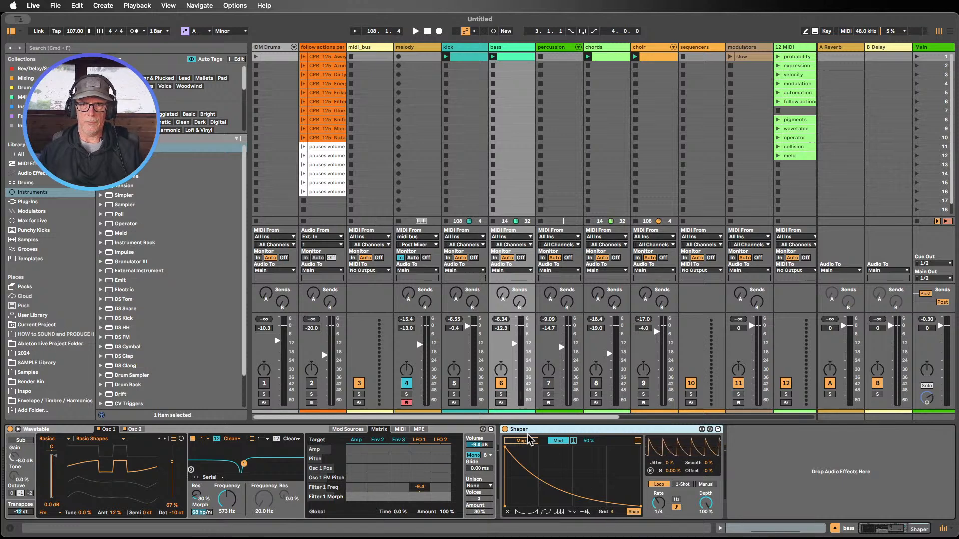
{"action": "left_click", "coordinate": [558, 512]}
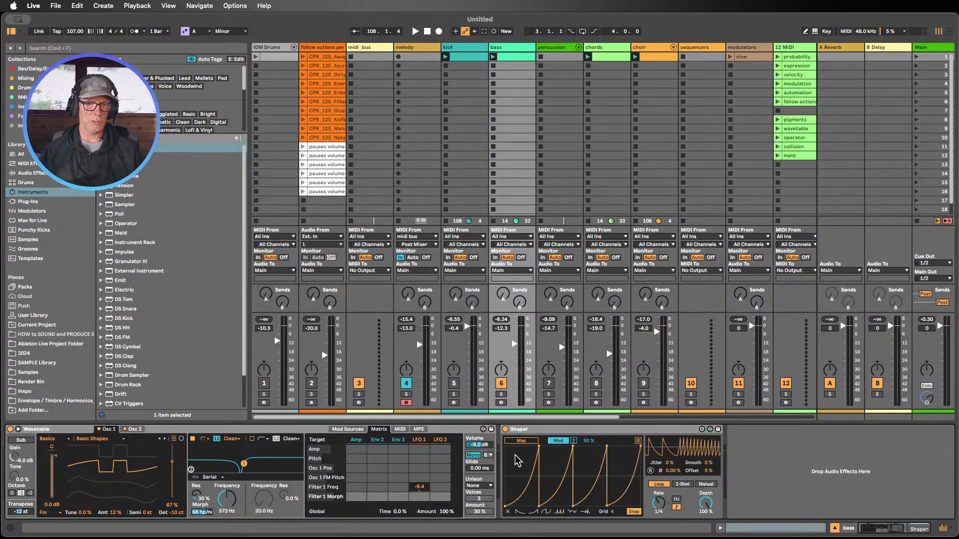
Clear LFO 1's modulation of the first filter's frequency and map the Shaper to that frequency instead
{"action": "double_click", "coordinate": [419, 488]}
{"action": "left_click_drag", "start_coordinate": [419, 487], "coordinate": [422, 494]}
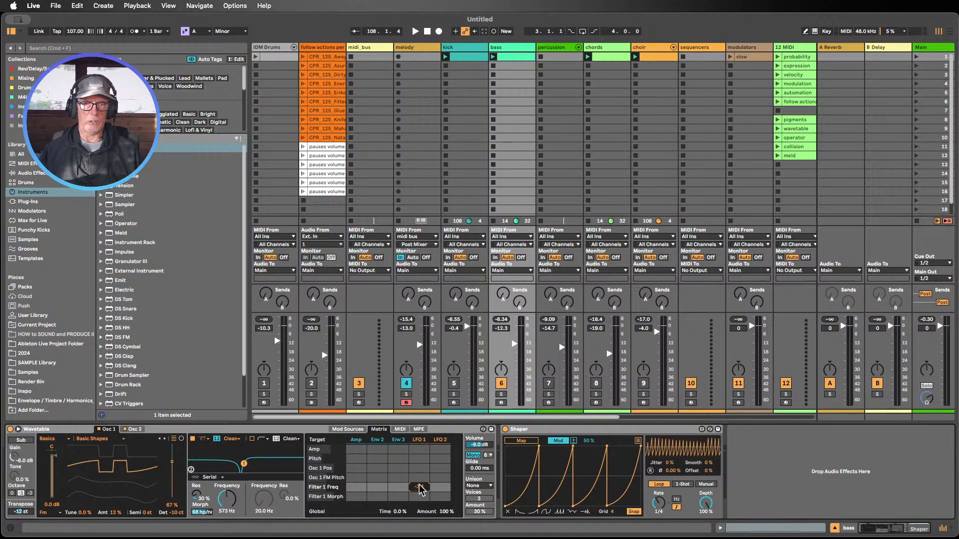
{"action": "left_click", "coordinate": [520, 441]}
{"action": "left_click", "coordinate": [227, 498]}
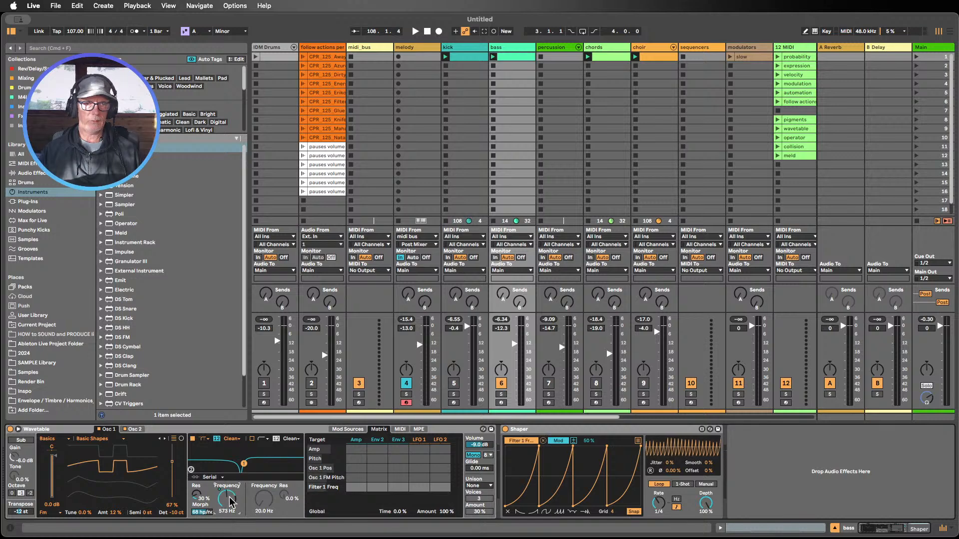
Start playback, set the Shaper's rate to 8 and compare Remote mode before returning the mapping to Mod
{"action": "left_click", "coordinate": [415, 31]}
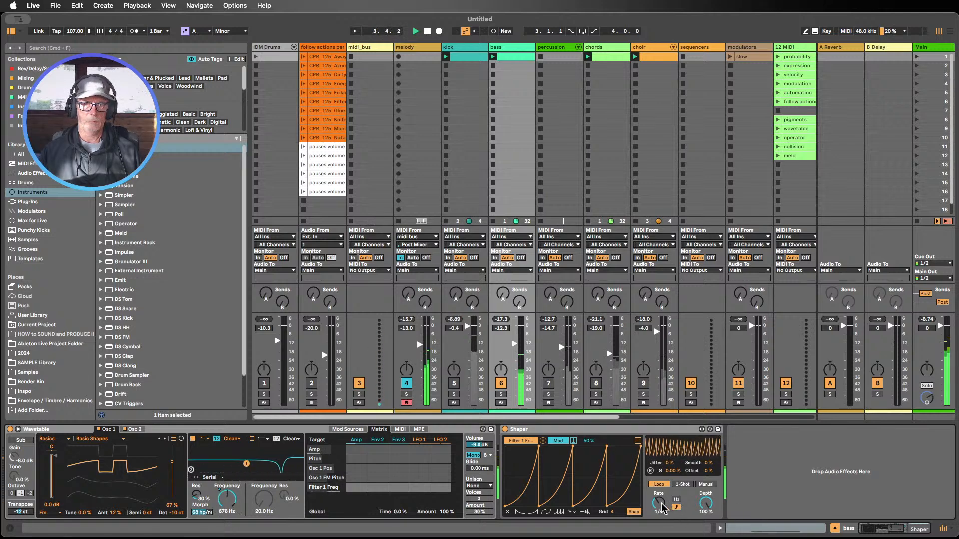
{"action": "left_click_drag", "start_coordinate": [662, 502], "coordinate": [661, 451]}
{"action": "left_click", "coordinate": [555, 442]}
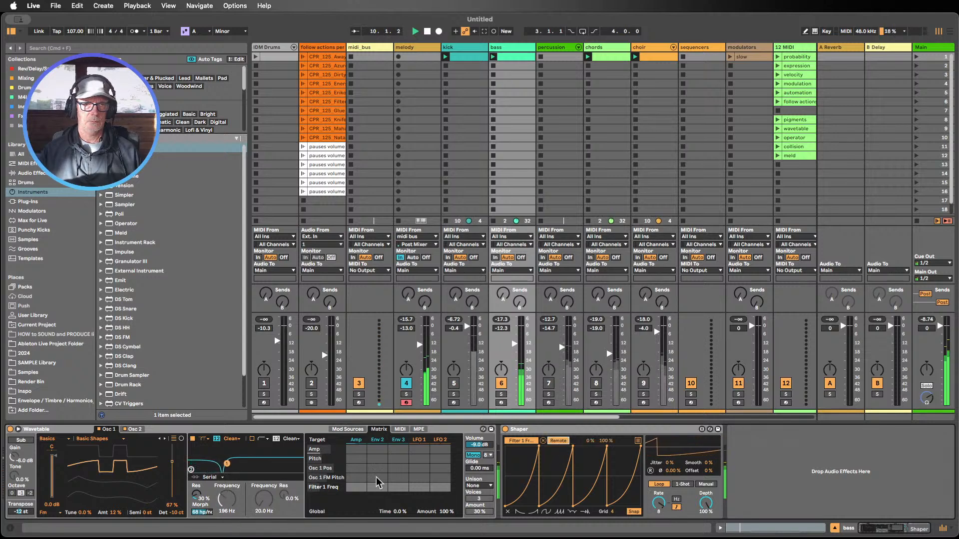
{"action": "left_click", "coordinate": [561, 441]}
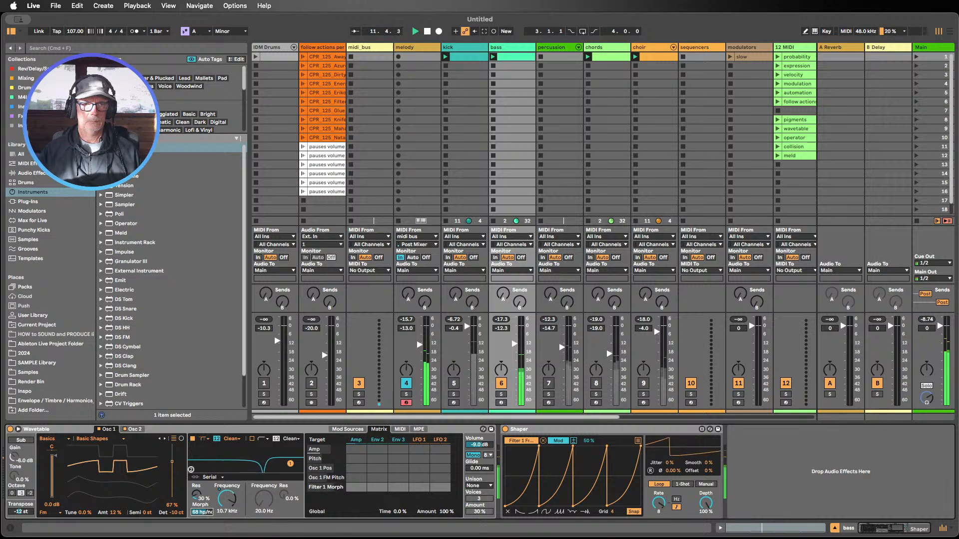
Map the Shaper's second slot to the first filter's morph and set the filter's frequency to 2.40 kHz
{"action": "left_click", "coordinate": [638, 440]}
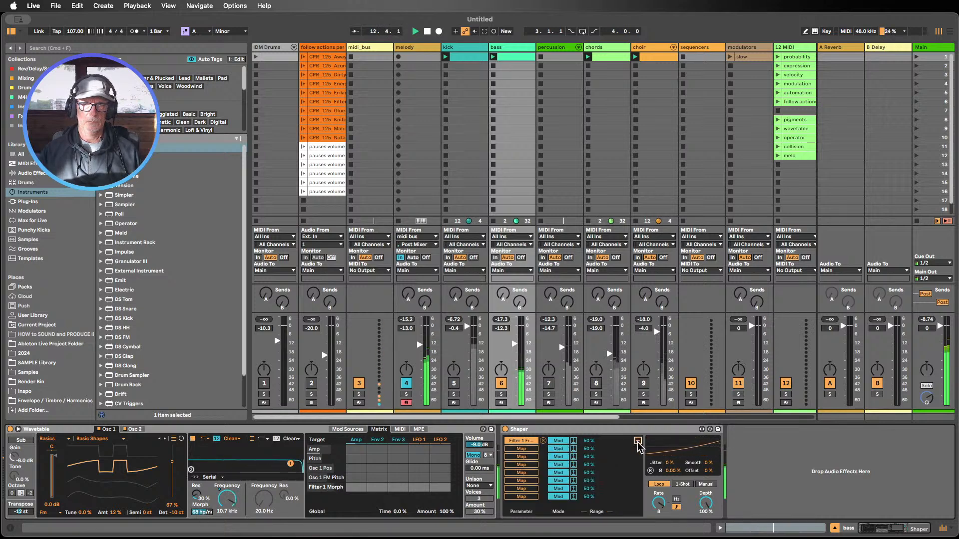
{"action": "left_click", "coordinate": [520, 451]}
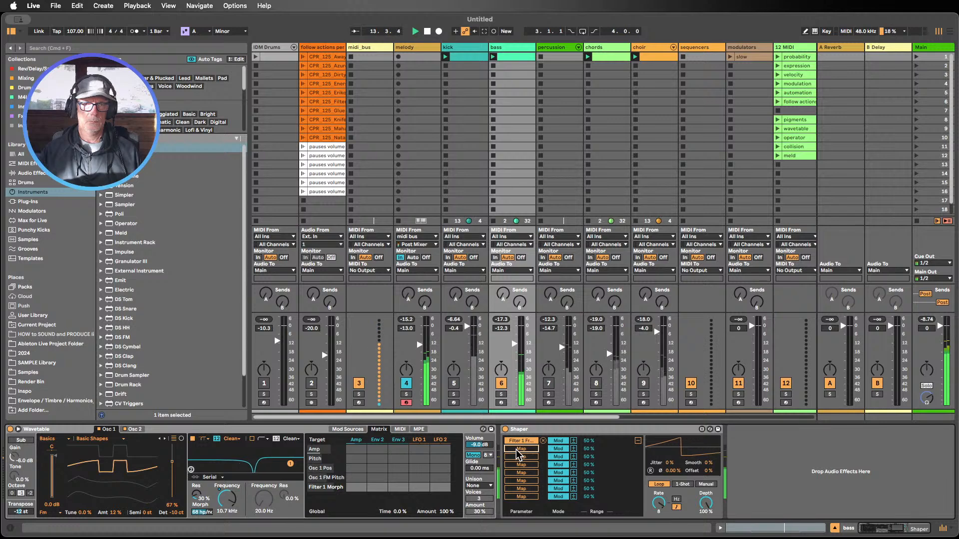
{"action": "left_click", "coordinate": [205, 512]}
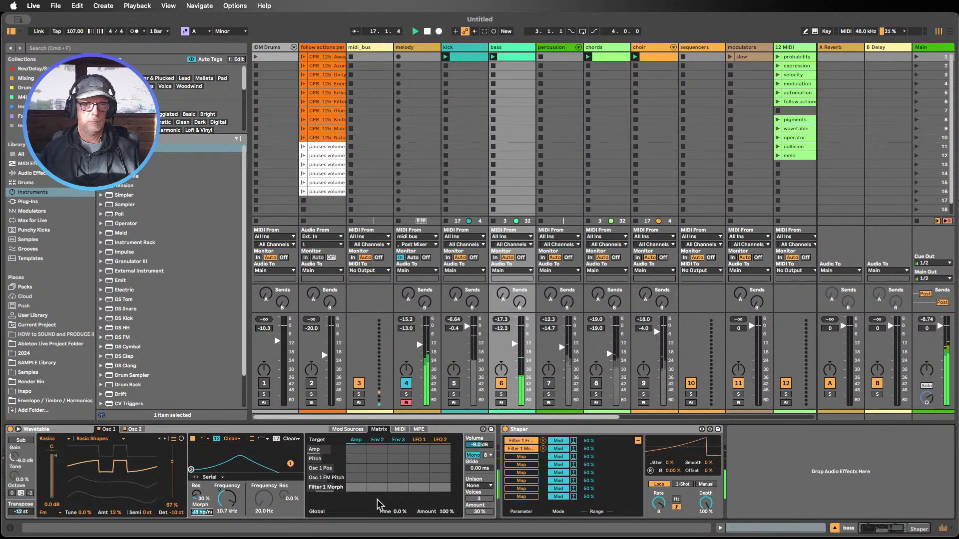
{"action": "left_click", "coordinate": [224, 499]}
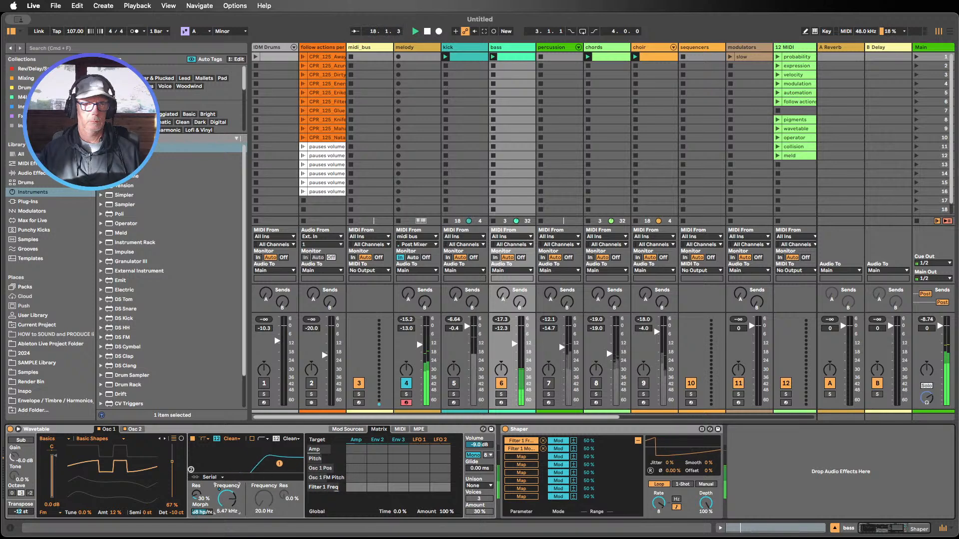
{"action": "mouse_move", "coordinate": [226, 500]}
{"action": "left_mouse_down"}
{"action": "mouse_move", "coordinate": [226, 510]}
{"action": "mouse_move", "coordinate": [227, 493]}
{"action": "left_mouse_up"}
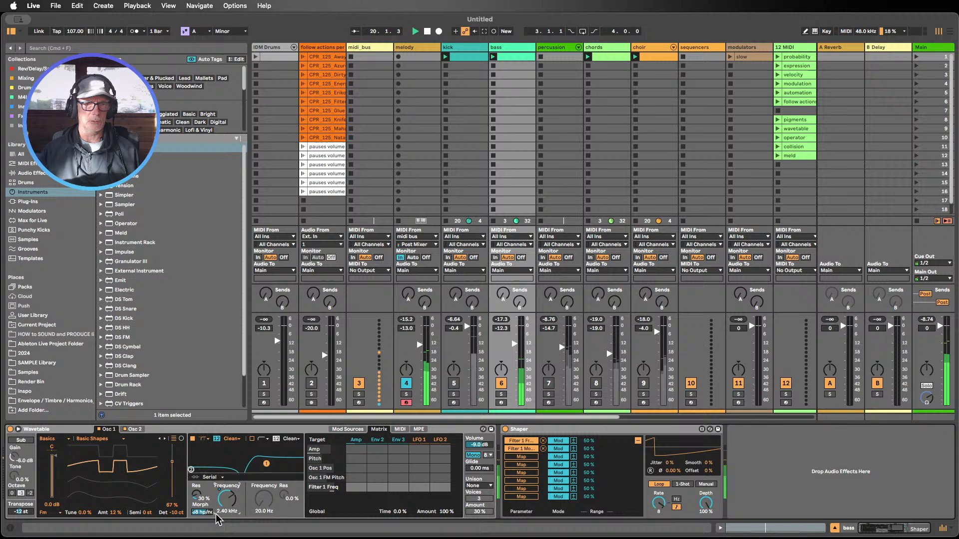
Remove the Shaper's morph mapping, set the first filter's morph to 75 and modulate it with LFO 2 in the matrix
{"action": "left_click", "coordinate": [543, 448]}
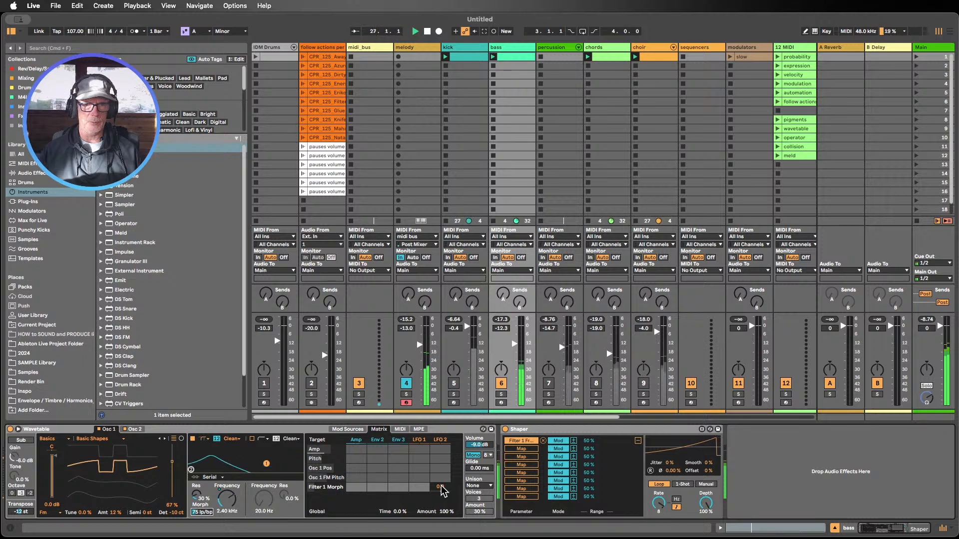
{"action": "left_click_drag", "start_coordinate": [442, 486], "coordinate": [442, 477]}
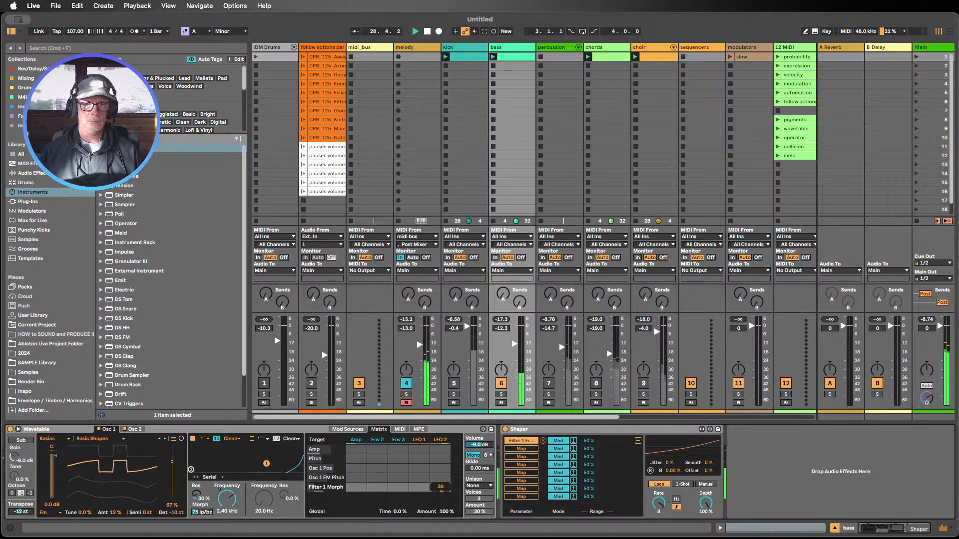
{"action": "left_click_drag", "start_coordinate": [442, 477], "coordinate": [441, 470]}
Give LFO 2 a tempo-synced square wave with a rate of 1/6 and an amount of 38%
{"action": "left_click", "coordinate": [438, 442]}
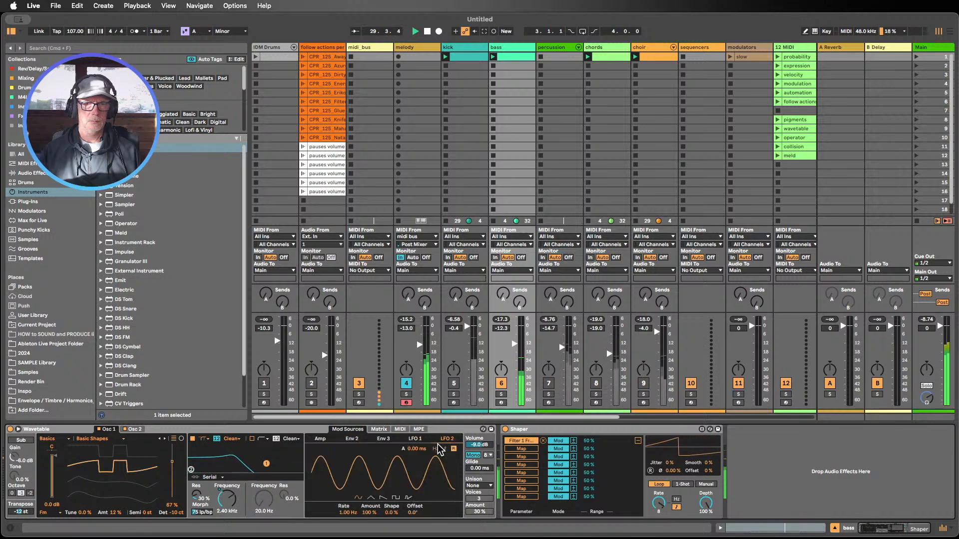
{"action": "left_click", "coordinate": [397, 498]}
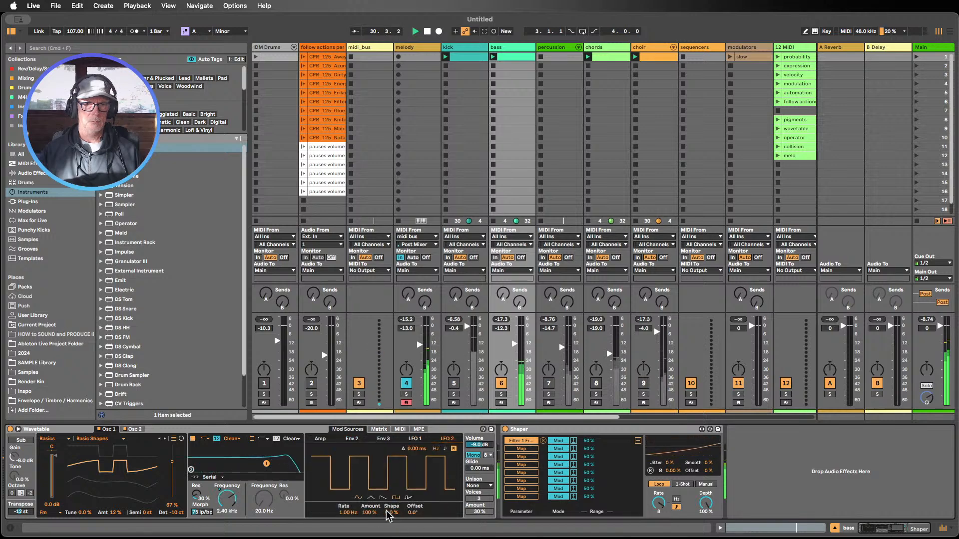
{"action": "left_click", "coordinate": [445, 449]}
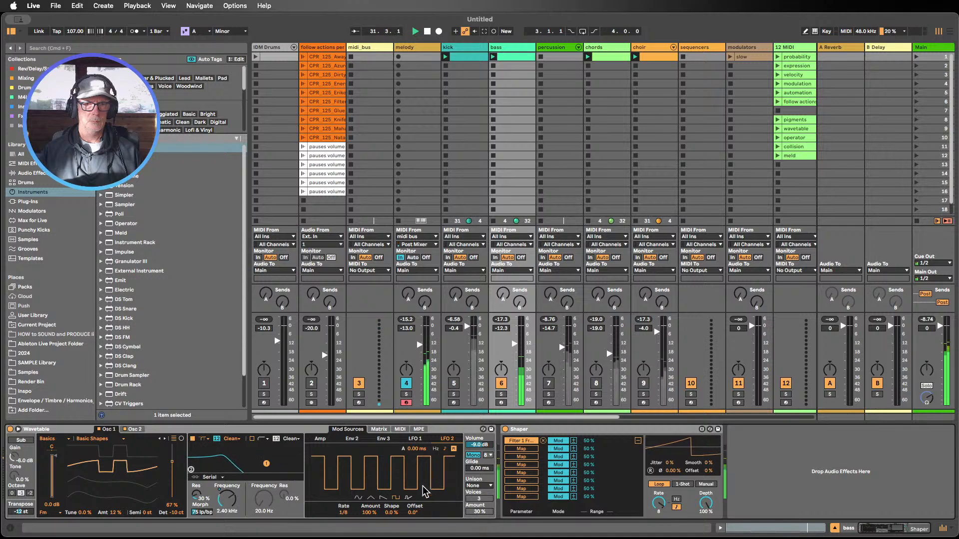
{"action": "left_click_drag", "start_coordinate": [344, 513], "coordinate": [343, 517]}
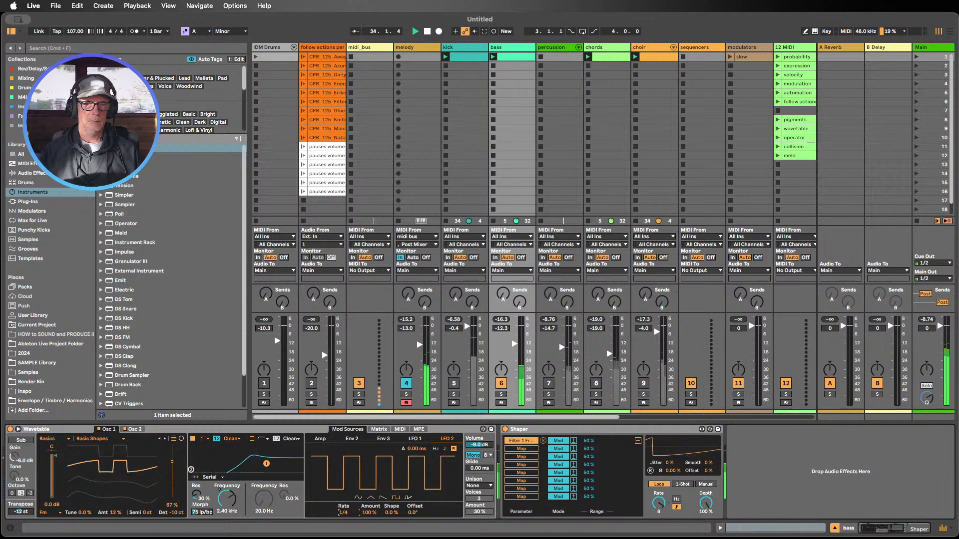
{"action": "left_click_drag", "start_coordinate": [344, 513], "coordinate": [369, 538]}
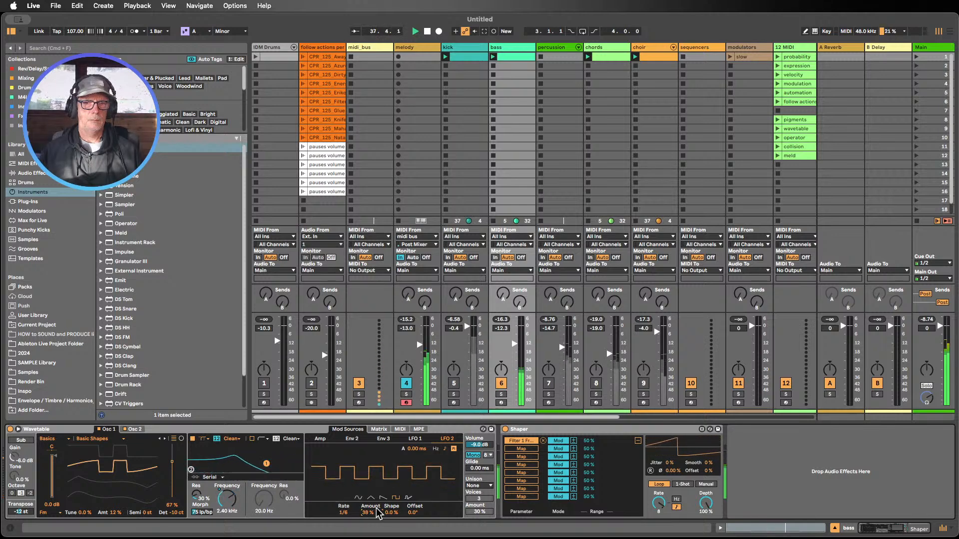
Mute the melody track and unmute the kick and percussion tracks
{"action": "left_click", "coordinate": [405, 386]}
{"action": "left_click", "coordinate": [453, 386]}
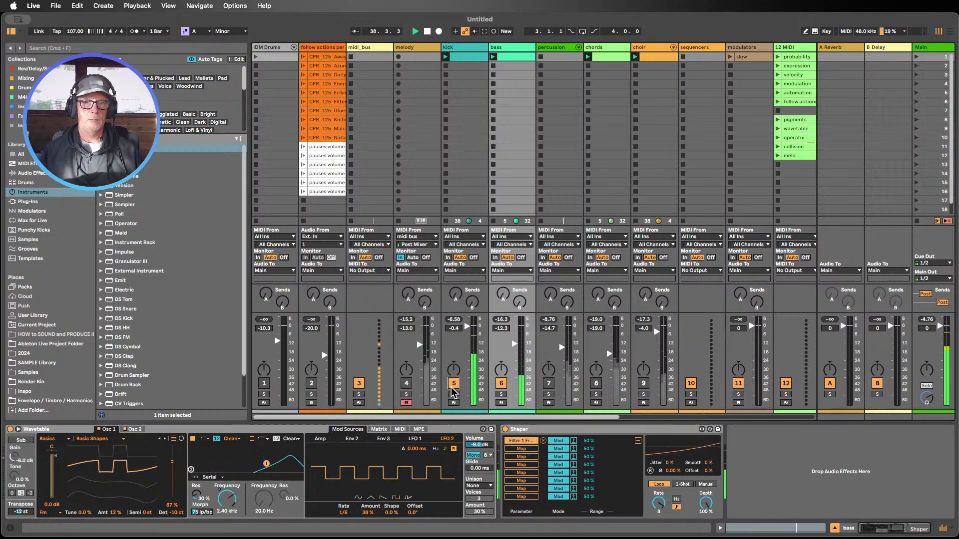
{"action": "left_click", "coordinate": [548, 384]}
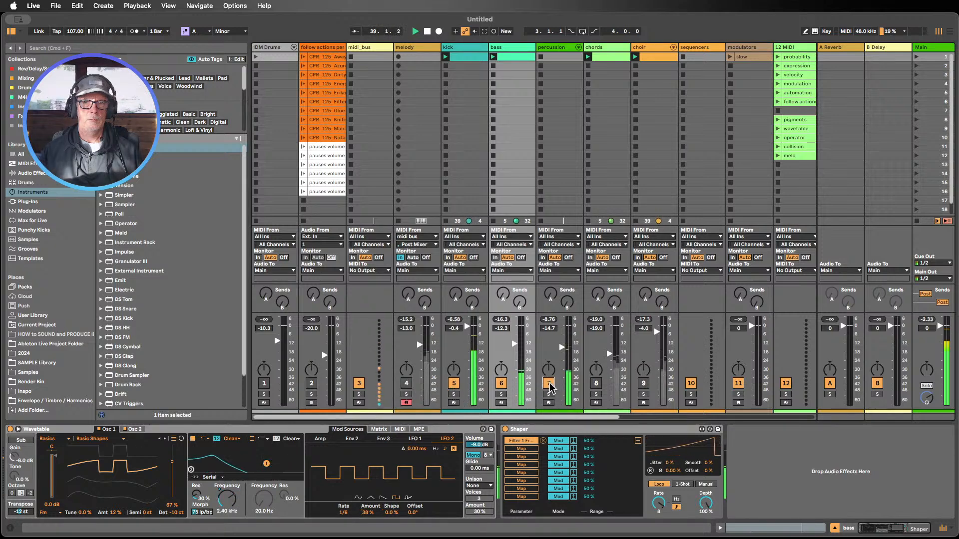
Unmute the chords track and raise the bass track's volume to -8.6 dB
{"action": "left_click", "coordinate": [595, 383]}
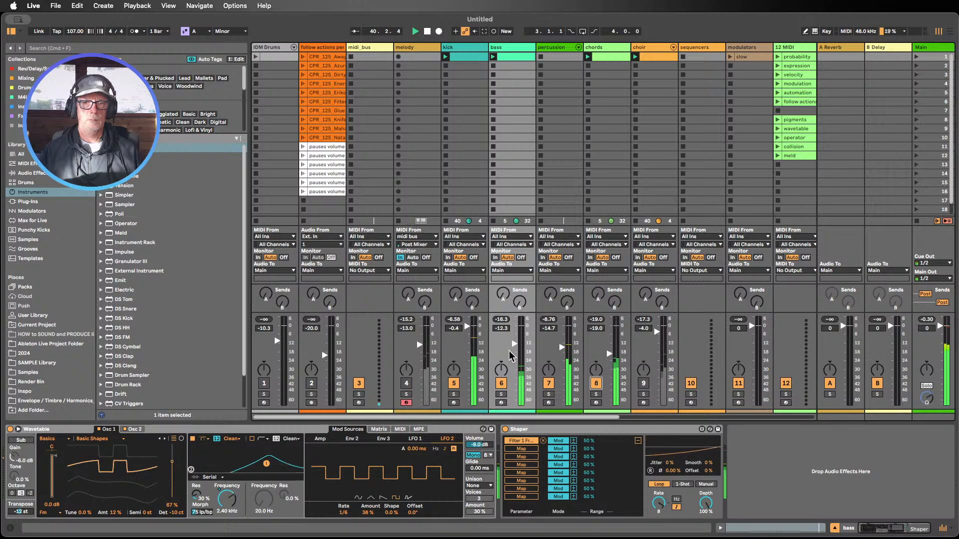
{"action": "left_click_drag", "start_coordinate": [511, 354], "coordinate": [511, 350]}
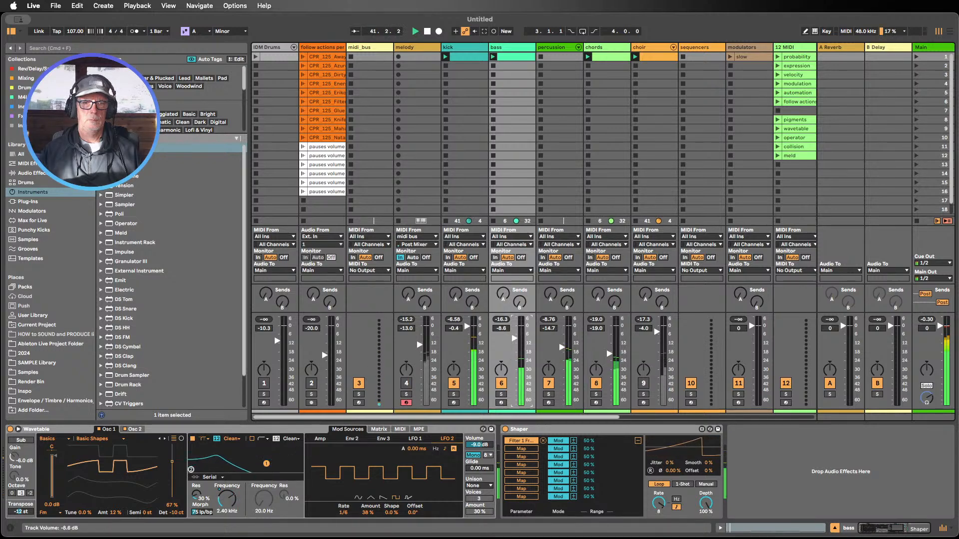
Try other waveforms for the bass Wavetable's LFO 2, leave it on sine and set its rate to 1/8
{"action": "left_click", "coordinate": [382, 498]}
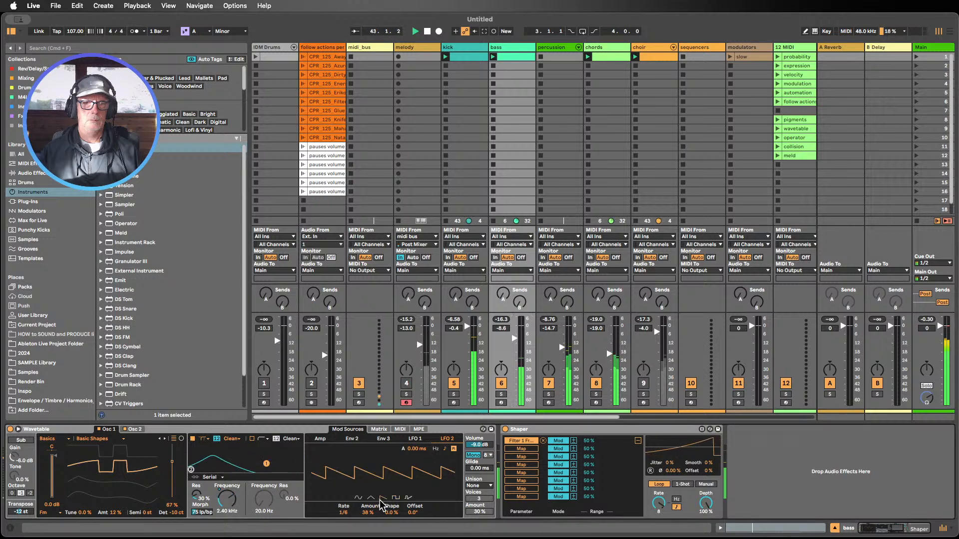
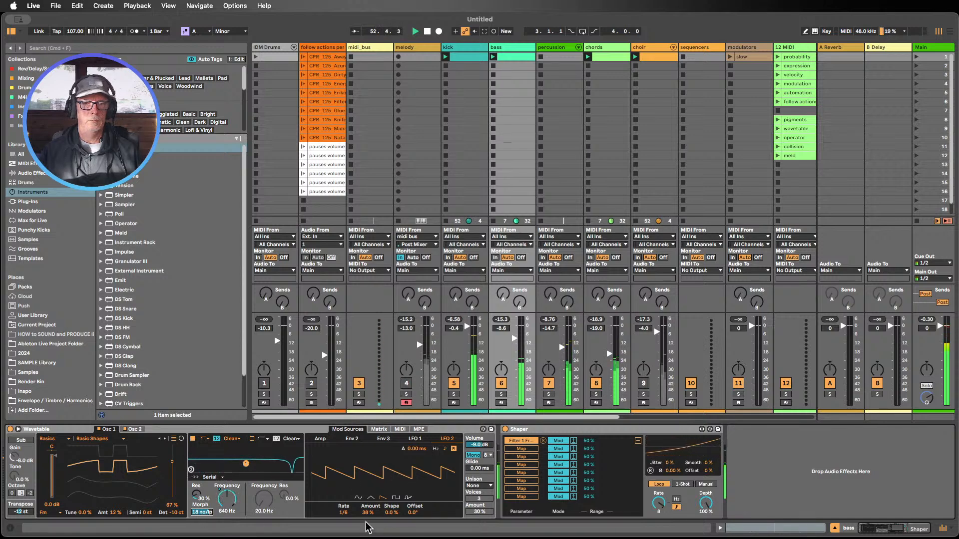
{"action": "left_click", "coordinate": [369, 498]}
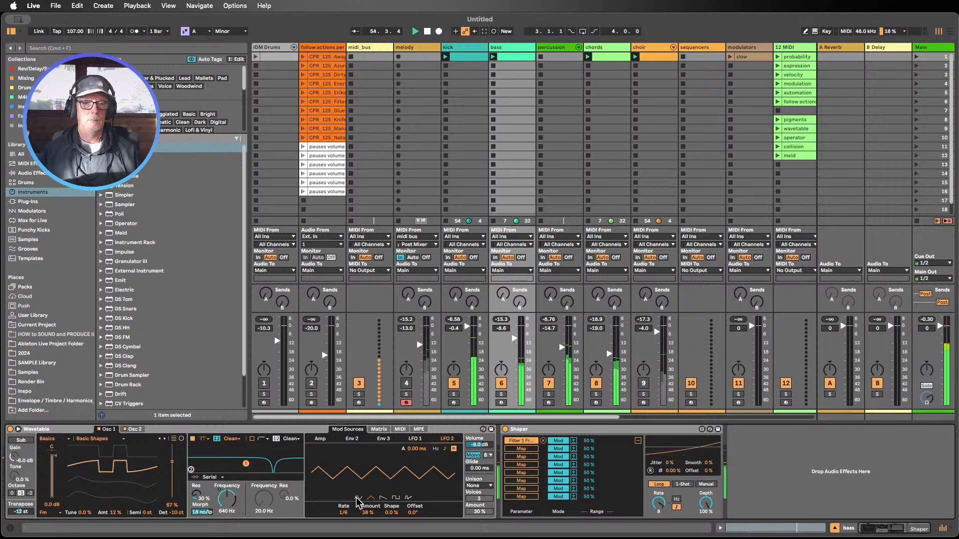
{"action": "left_click", "coordinate": [357, 498]}
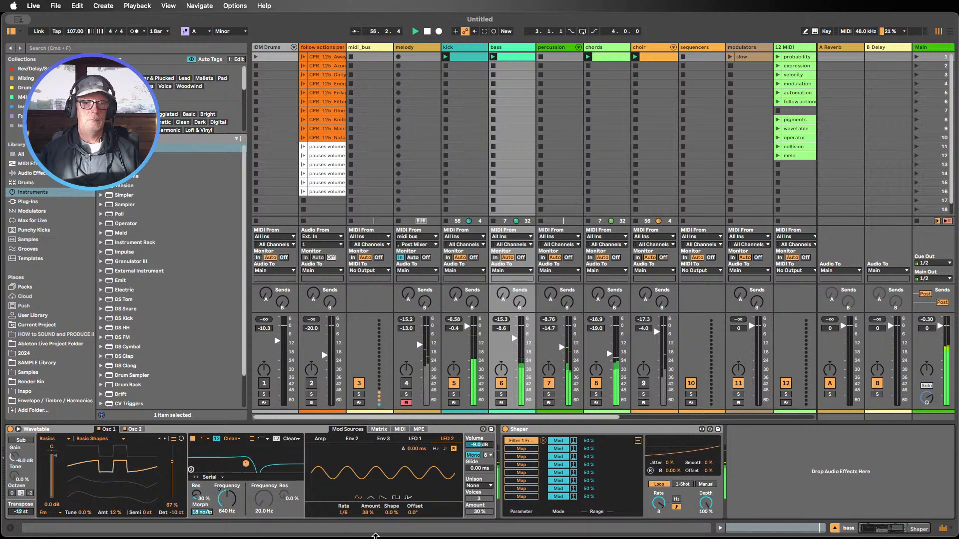
{"action": "left_click", "coordinate": [343, 512]}
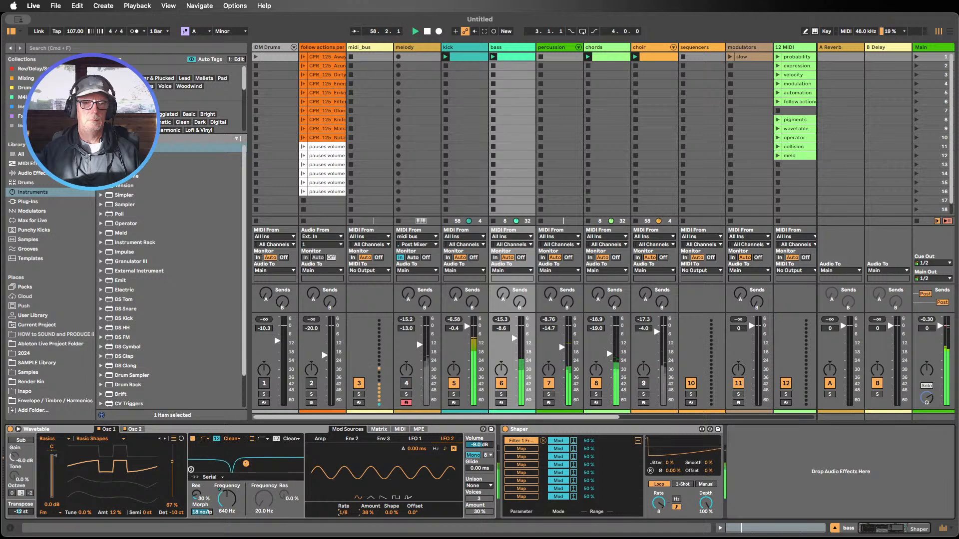
{"action": "left_click_drag", "start_coordinate": [343, 512], "coordinate": [400, 528]}
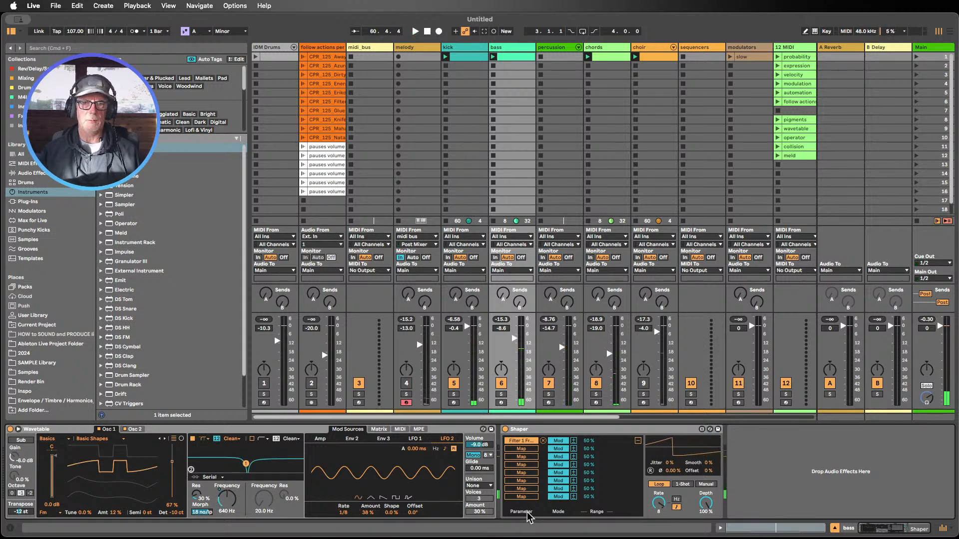
Duplicate the Shaper on the bass track and fold the original one
{"action": "left_click", "coordinate": [637, 441]}
{"action": "key", "text": "super+d"}
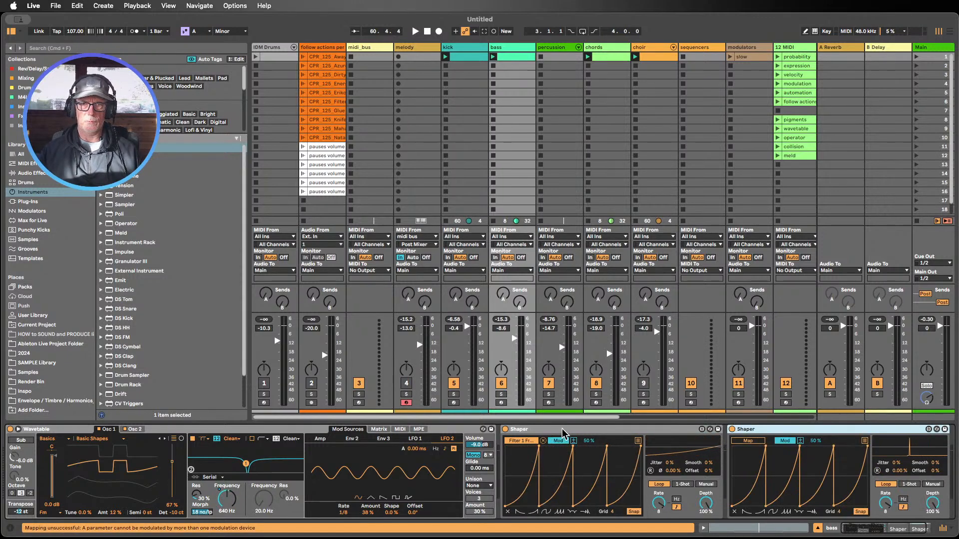
{"action": "left_click", "coordinate": [562, 429]}
{"action": "key", "text": "Delete"}
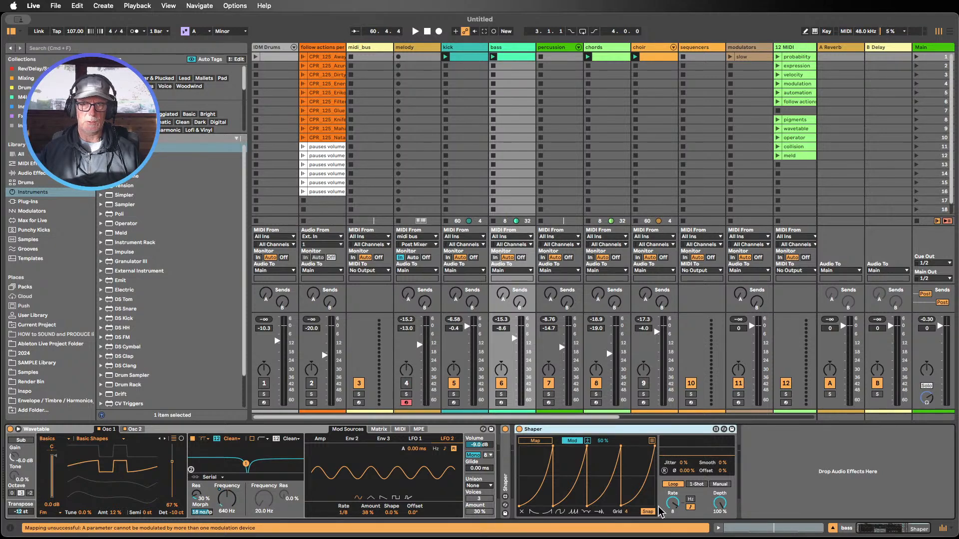
Try the second Shaper's preset curves and pick the one with a rounded rise, a sharp drop and a second rise
{"action": "left_click", "coordinate": [598, 512]}
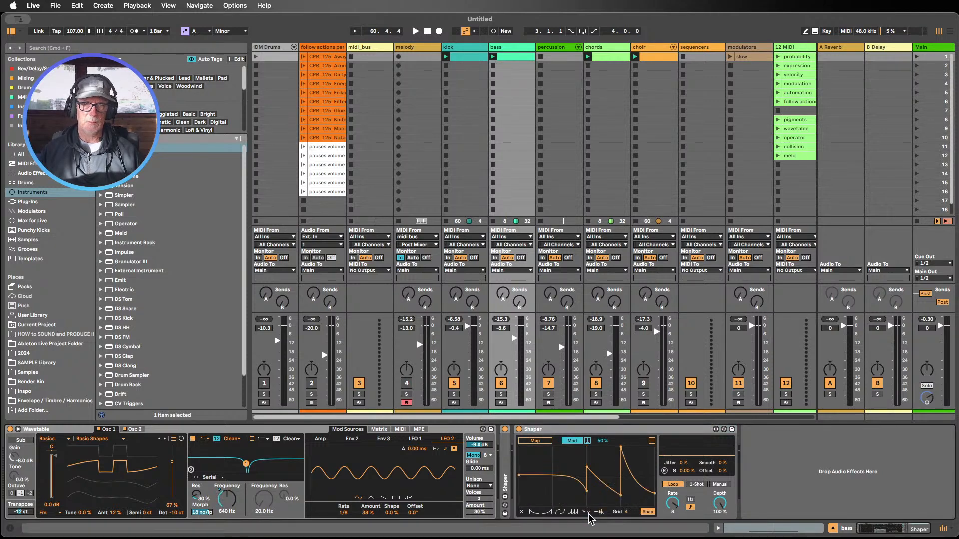
{"action": "left_click", "coordinate": [579, 513]}
{"action": "left_click", "coordinate": [562, 511]}
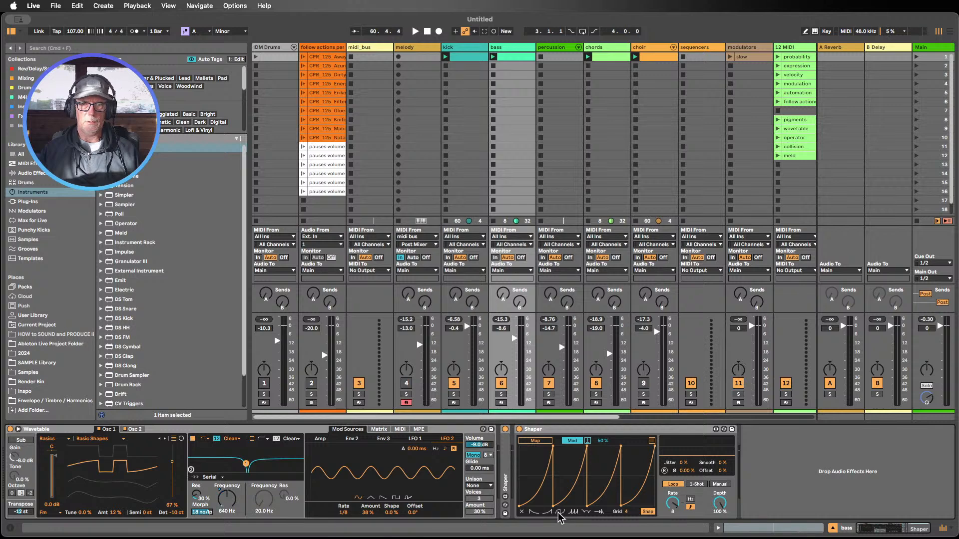
{"action": "left_click", "coordinate": [559, 512]}
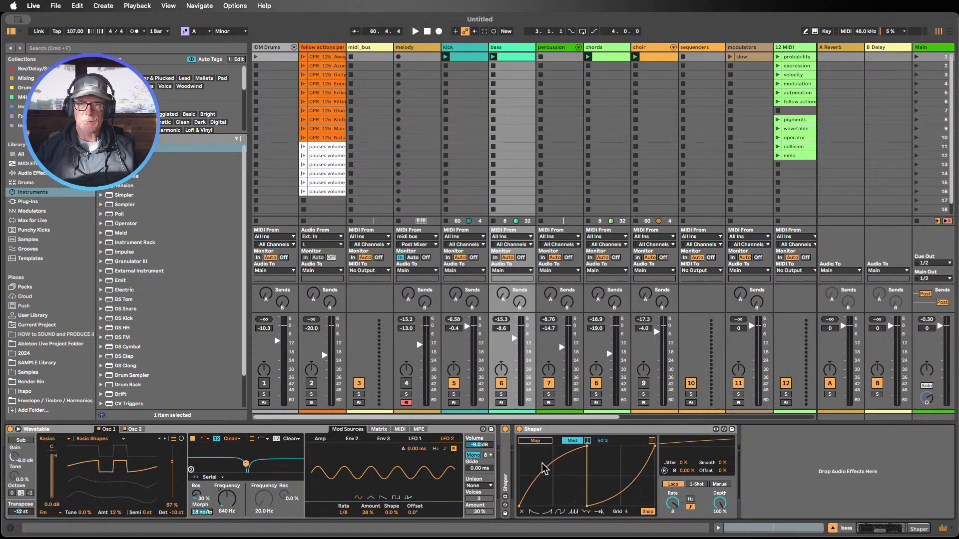
Set the second Shaper's grid to 9 and add breakpoints that turn its curve into an irregular zigzag
{"action": "left_click_drag", "start_coordinate": [627, 510], "coordinate": [627, 489]}
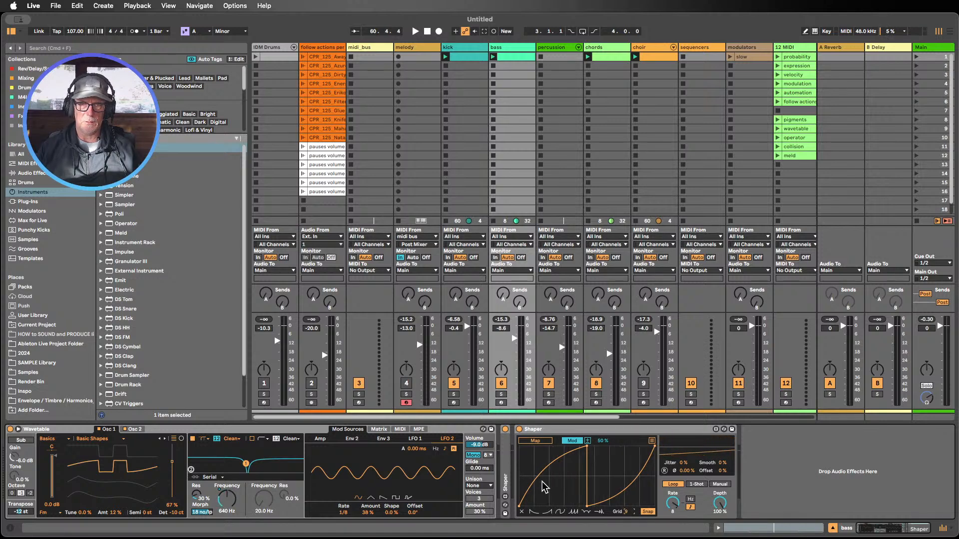
{"action": "mouse_move", "coordinate": [628, 513]}
{"action": "left_mouse_down"}
{"action": "mouse_move", "coordinate": [628, 491]}
{"action": "mouse_move", "coordinate": [628, 514]}
{"action": "left_mouse_up"}
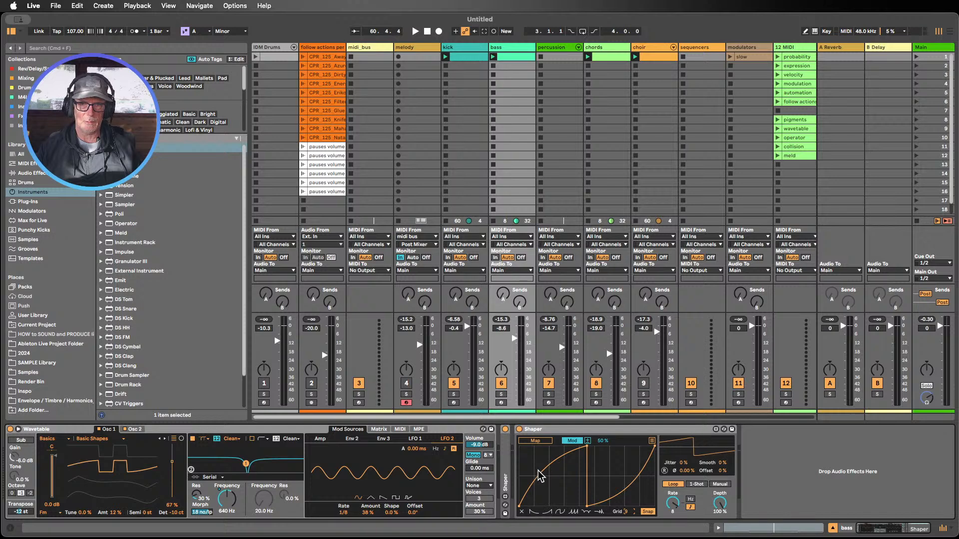
{"action": "mouse_move", "coordinate": [538, 472]}
{"action": "left_mouse_down"}
{"action": "mouse_move", "coordinate": [527, 439]}
{"action": "mouse_move", "coordinate": [535, 472]}
{"action": "left_mouse_up"}
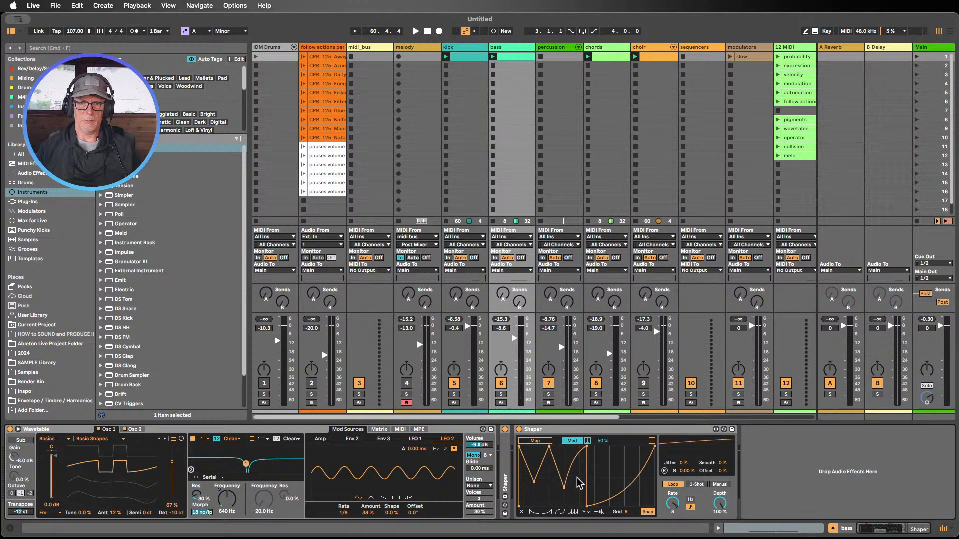
{"action": "left_click_drag", "start_coordinate": [607, 446], "coordinate": [623, 506]}
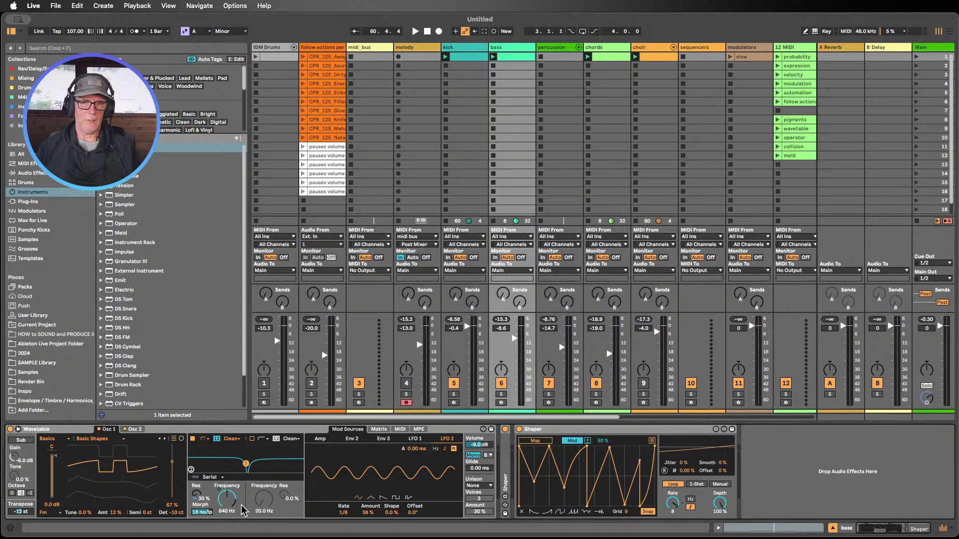
Move the first filter's frequency mapping from the first Shaper to the second, fold the first Shaper and start playback
{"action": "double_click", "coordinate": [505, 453]}
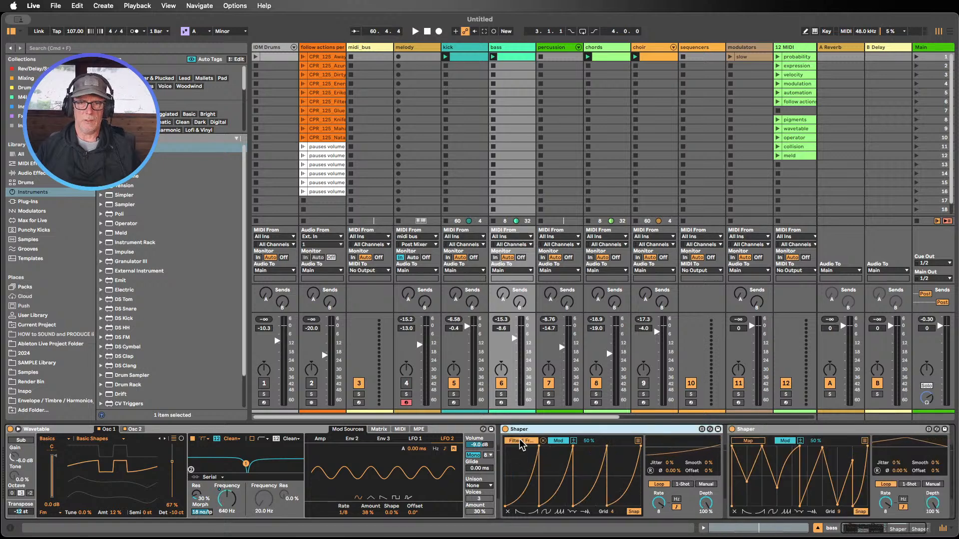
{"action": "left_click", "coordinate": [543, 440]}
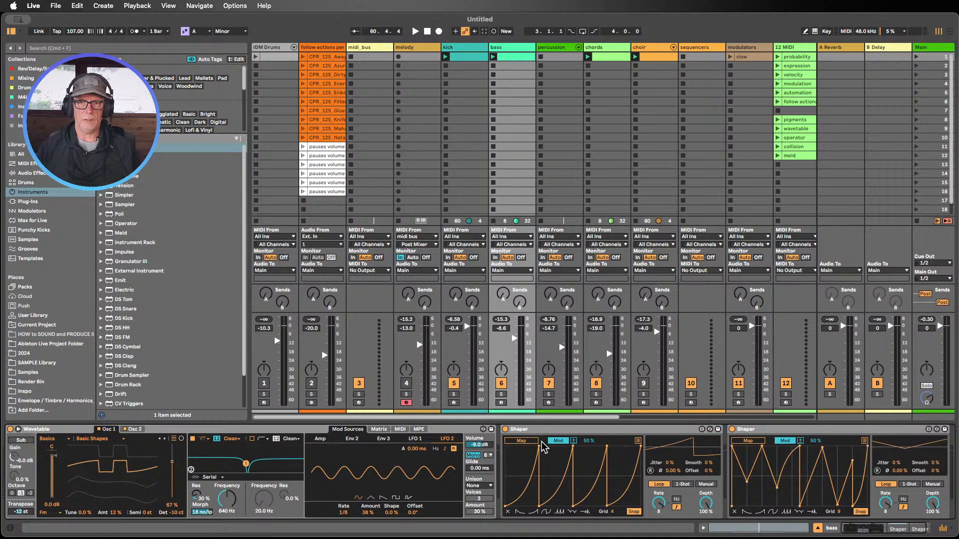
{"action": "left_click", "coordinate": [531, 430]}
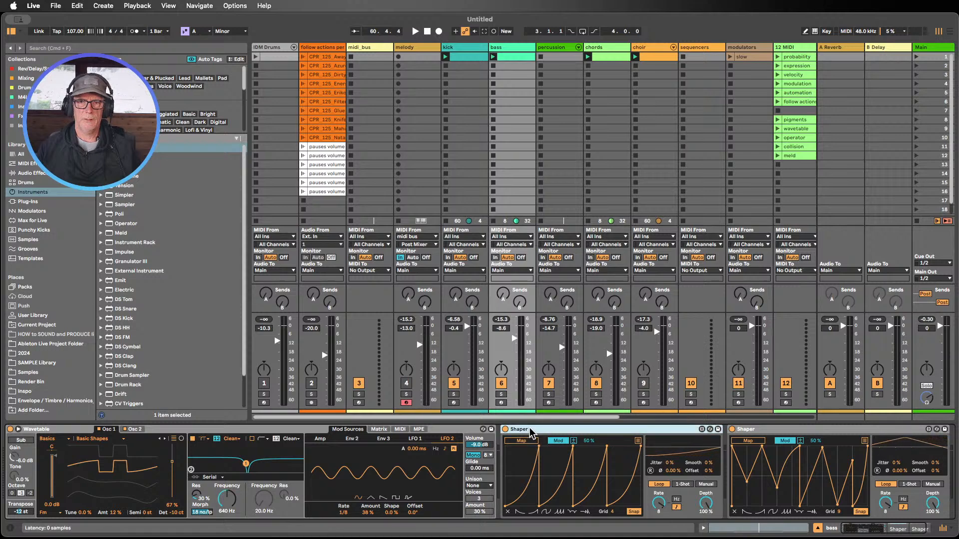
{"action": "double_click", "coordinate": [531, 429]}
{"action": "left_click", "coordinate": [536, 442]}
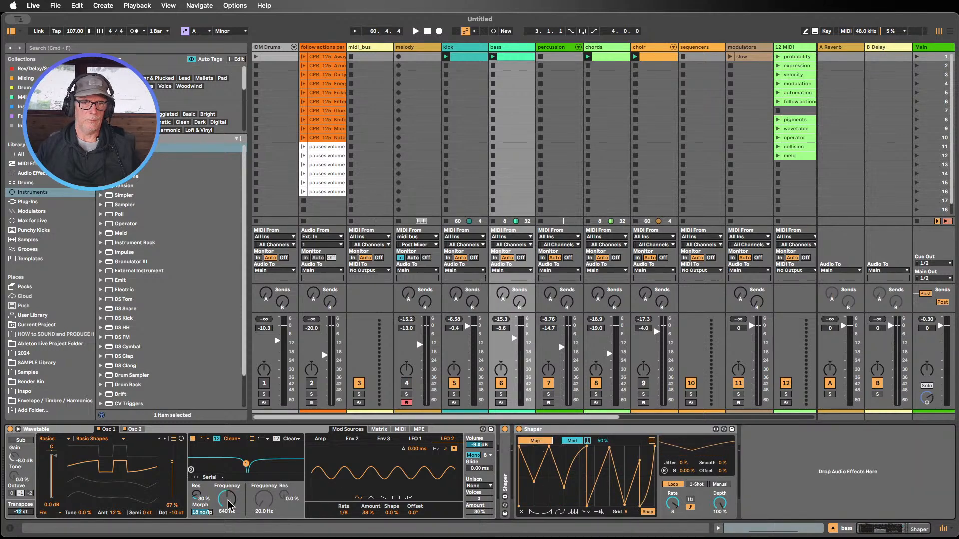
{"action": "left_click", "coordinate": [415, 31]}
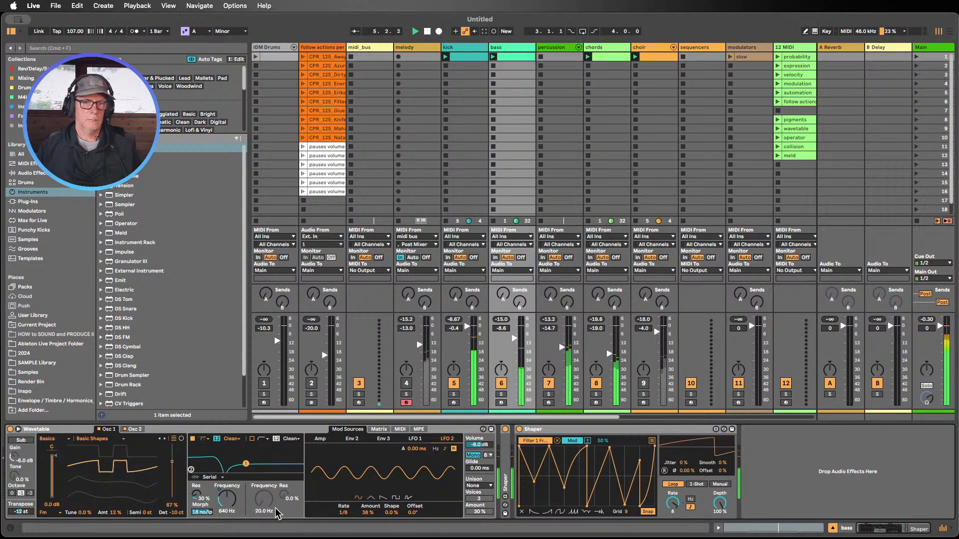
In the Wavetable, set oscillator 1's FM amount to 0%, the first filter's frequency to 798 Hz and LFO 2's rate to 1/16
{"action": "left_click_drag", "start_coordinate": [116, 512], "coordinate": [116, 517]}
{"action": "mouse_move", "coordinate": [235, 513]}
{"action": "left_mouse_down"}
{"action": "mouse_move", "coordinate": [236, 534]}
{"action": "mouse_move", "coordinate": [236, 515]}
{"action": "left_mouse_up"}
{"action": "left_click_drag", "start_coordinate": [344, 513], "coordinate": [344, 505]}
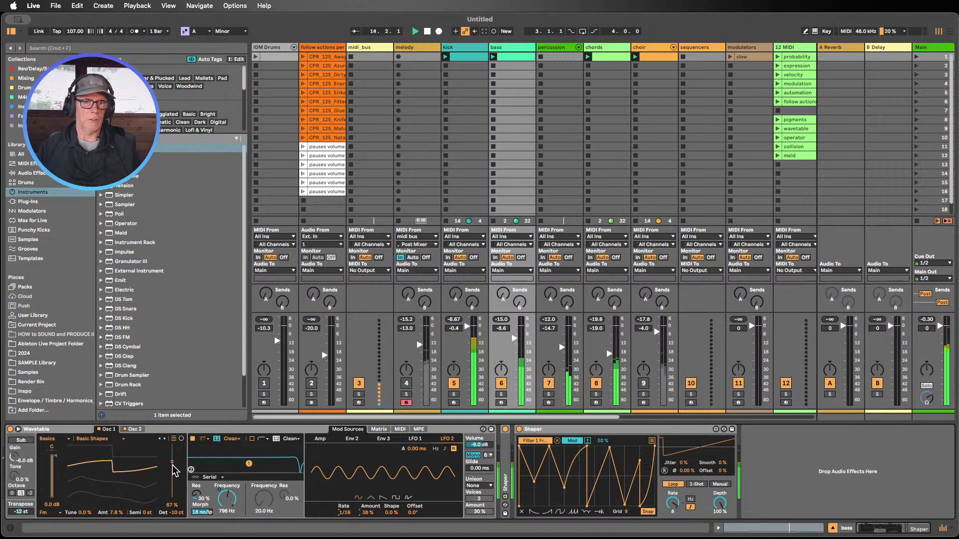
{"action": "double_click", "coordinate": [117, 513]}
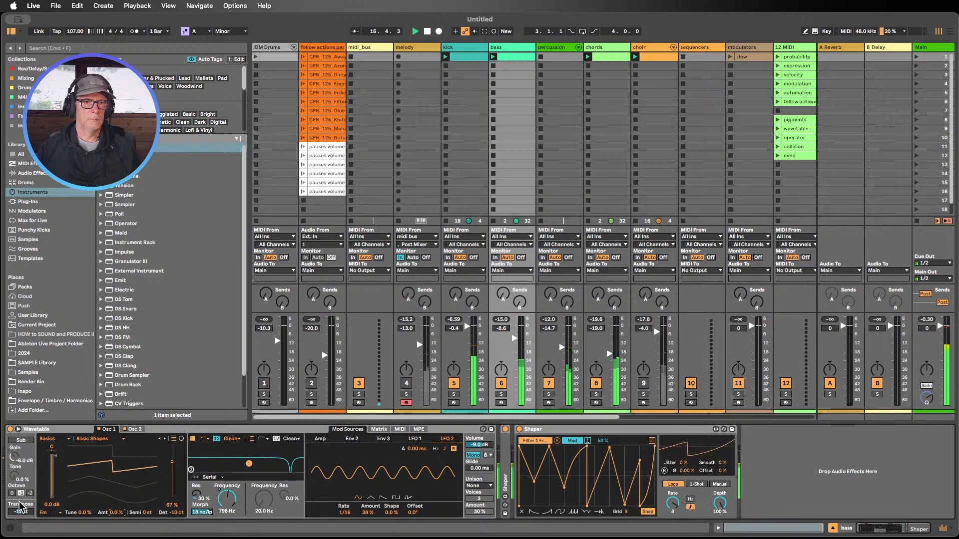
{"action": "double_click", "coordinate": [589, 427]}
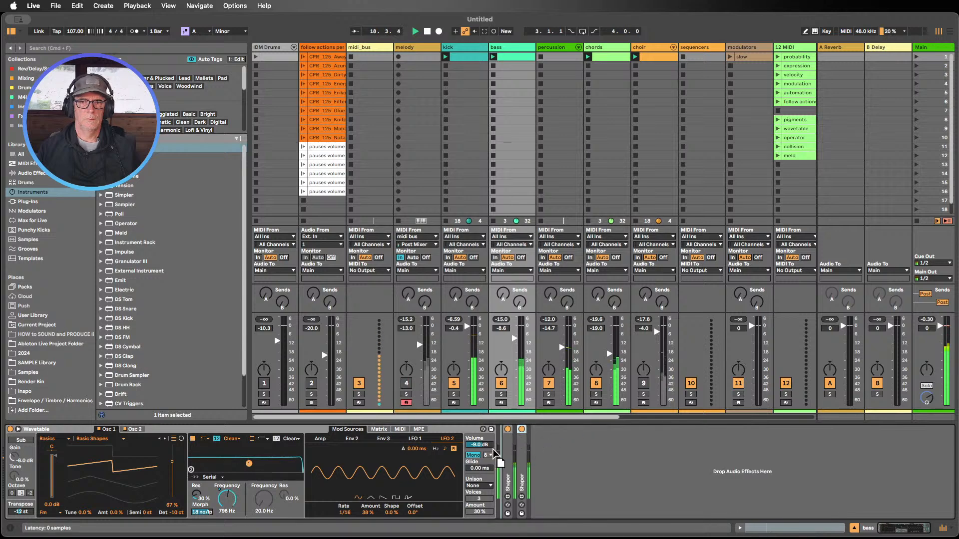
Unmute the melody and choir tracks and mute the percussion track
{"action": "left_click", "coordinate": [404, 383]}
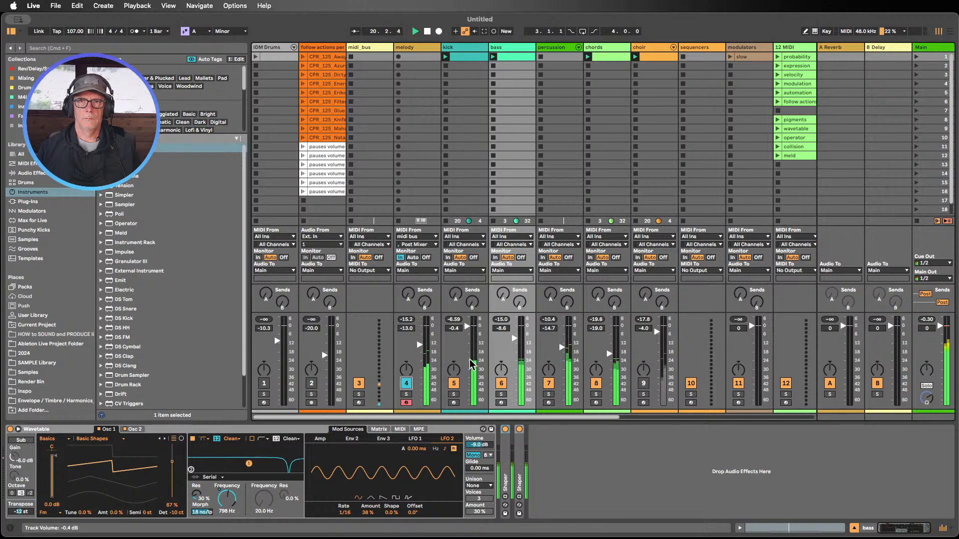
{"action": "left_click", "coordinate": [549, 383]}
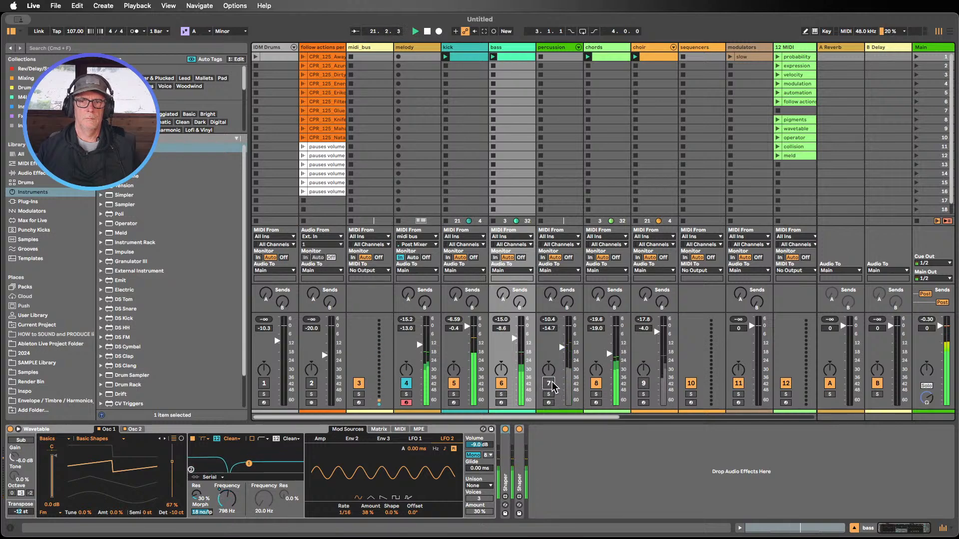
{"action": "left_click", "coordinate": [644, 384]}
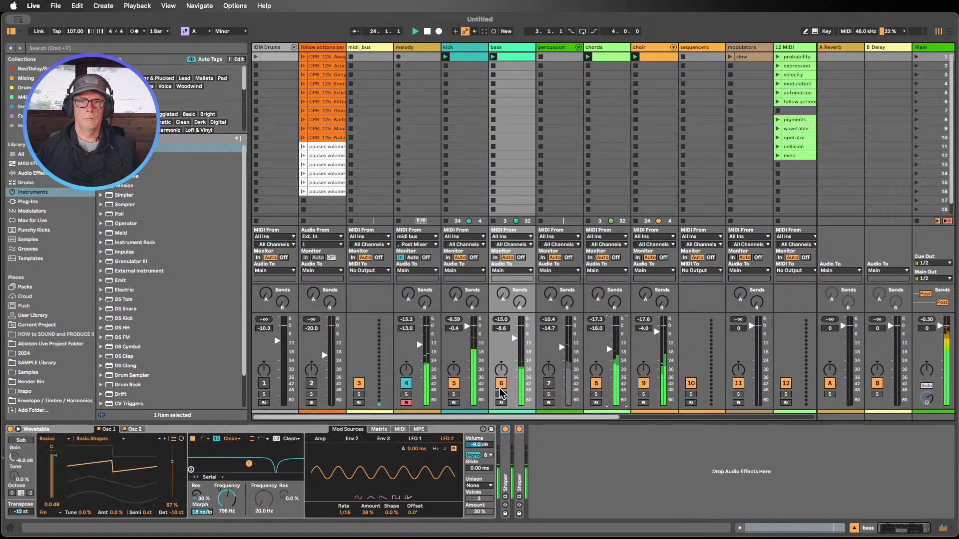
Raise the bass volume to -6.0 dB, set LFO 2's rate to 1/3 and mute the chords track
{"action": "left_click_drag", "start_coordinate": [519, 351], "coordinate": [520, 350]}
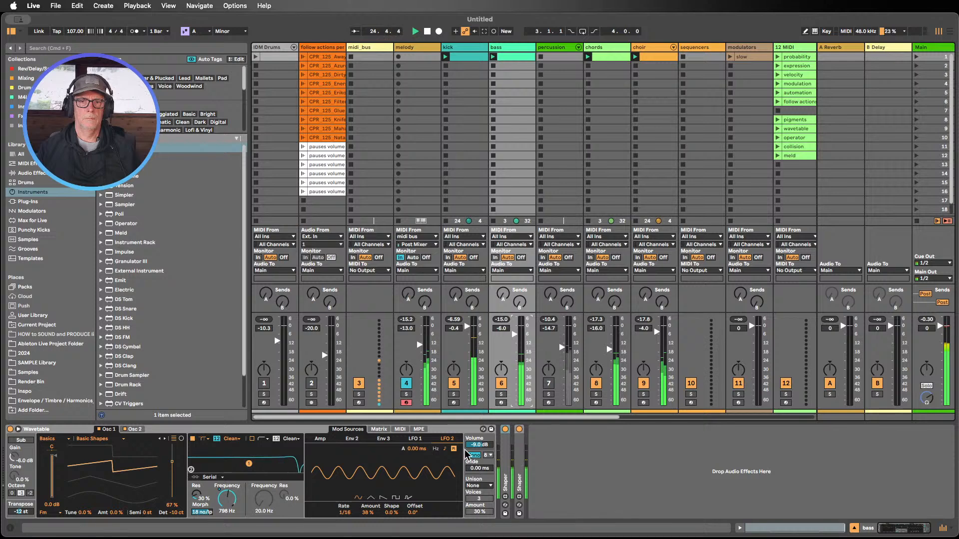
{"action": "left_click_drag", "start_coordinate": [346, 513], "coordinate": [346, 495]}
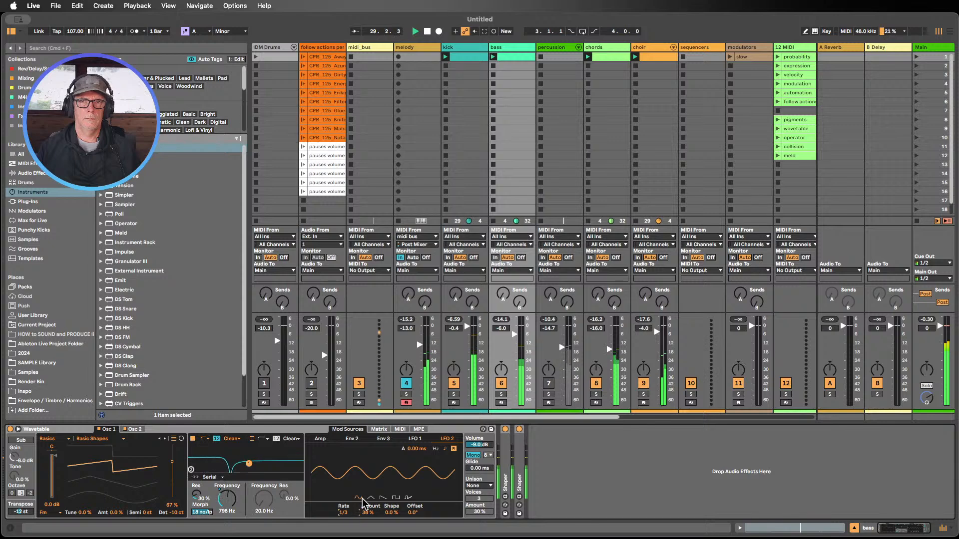
{"action": "left_click", "coordinate": [596, 383]}
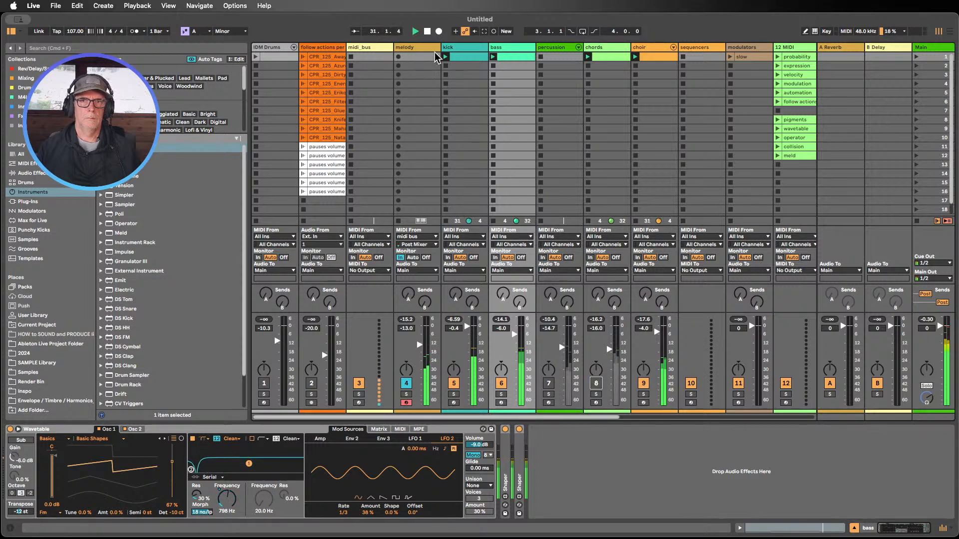
In the melody track's Meld, set filter A's frequency to 676 Hz and filter B's to 225 Hz, and lower the bass volume to -9.0 dB
{"action": "left_click", "coordinate": [400, 46]}
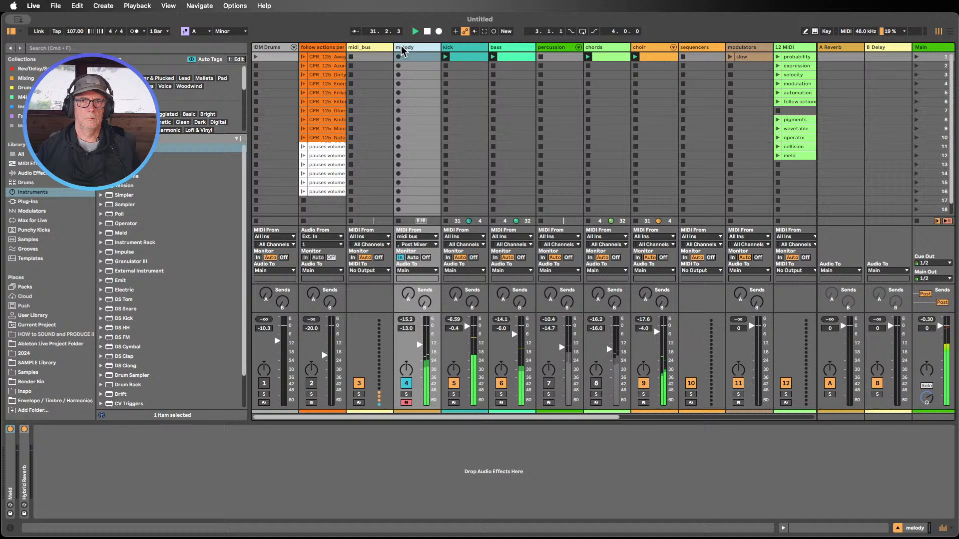
{"action": "double_click", "coordinate": [13, 462]}
{"action": "left_click_drag", "start_coordinate": [350, 456], "coordinate": [350, 434]}
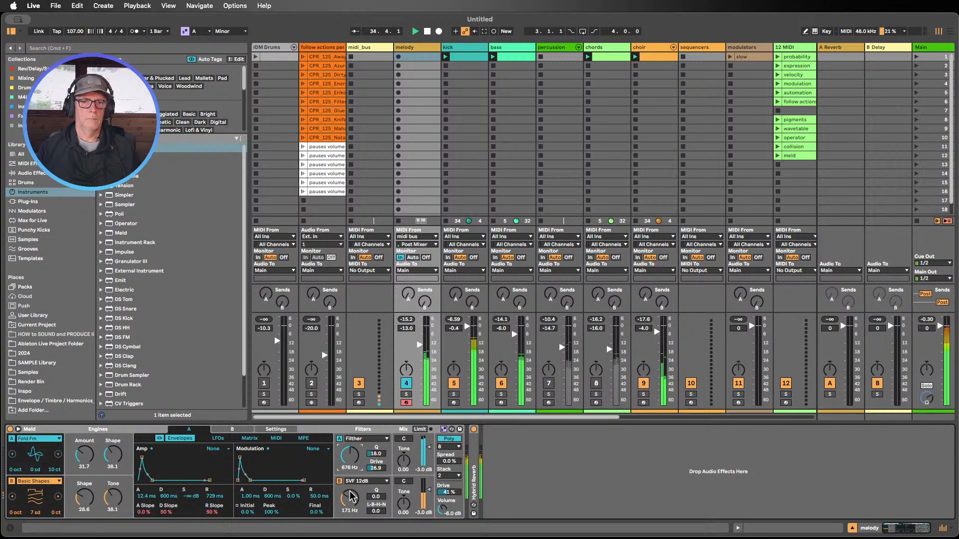
{"action": "left_click_drag", "start_coordinate": [352, 496], "coordinate": [352, 480]}
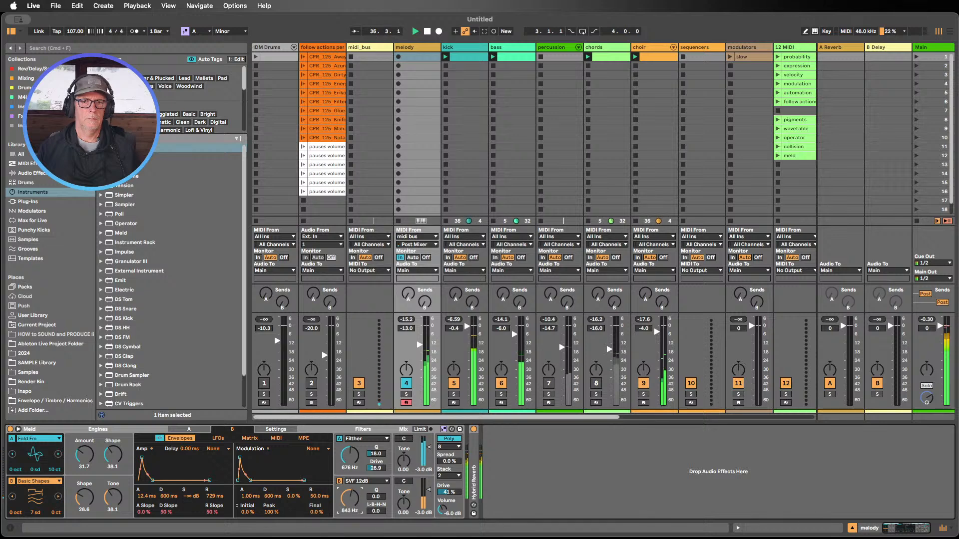
{"action": "left_click", "coordinate": [351, 464]}
{"action": "left_click_drag", "start_coordinate": [504, 330], "coordinate": [505, 399]}
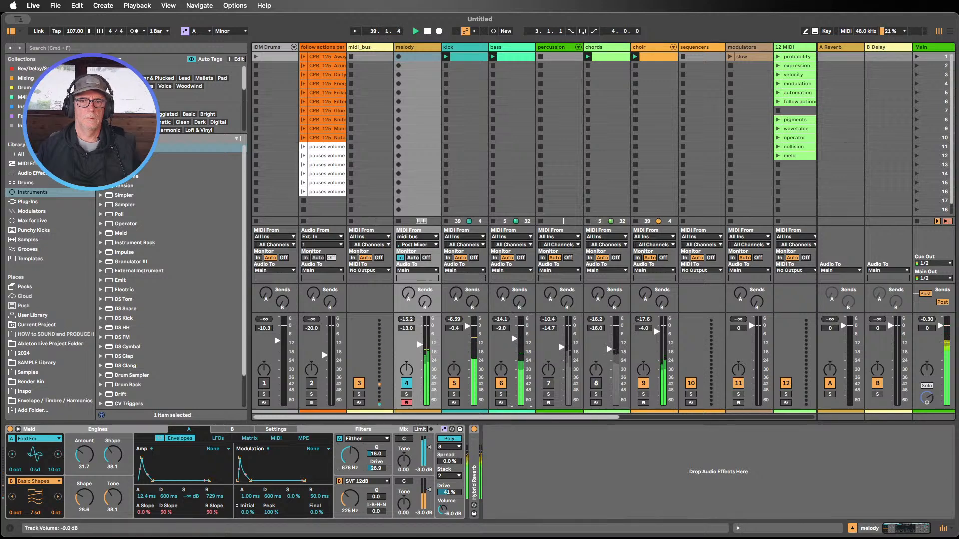
Duplicate the bass clip in the first scene into the slot below and open the copy's notes
{"action": "left_click", "coordinate": [508, 60]}
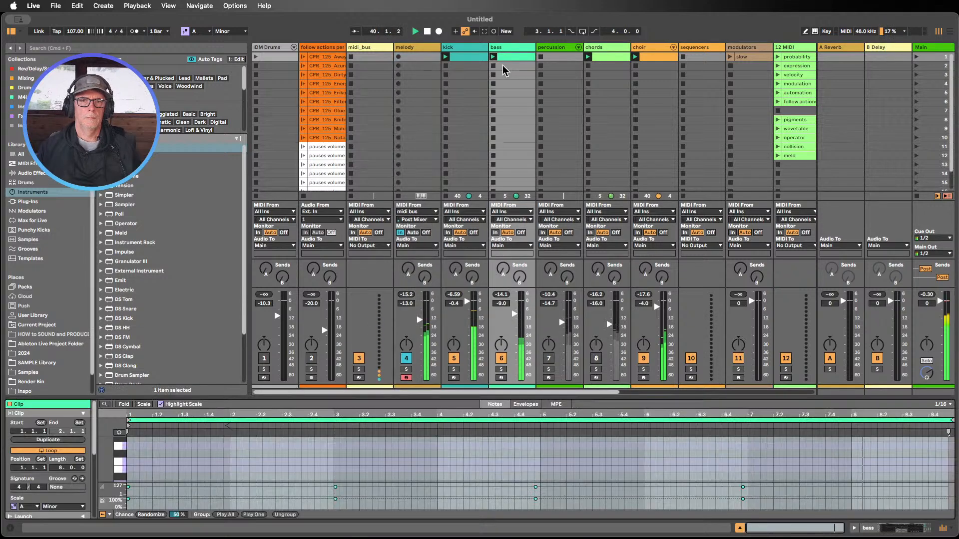
{"action": "left_click_drag", "start_coordinate": [233, 396], "coordinate": [232, 212]}
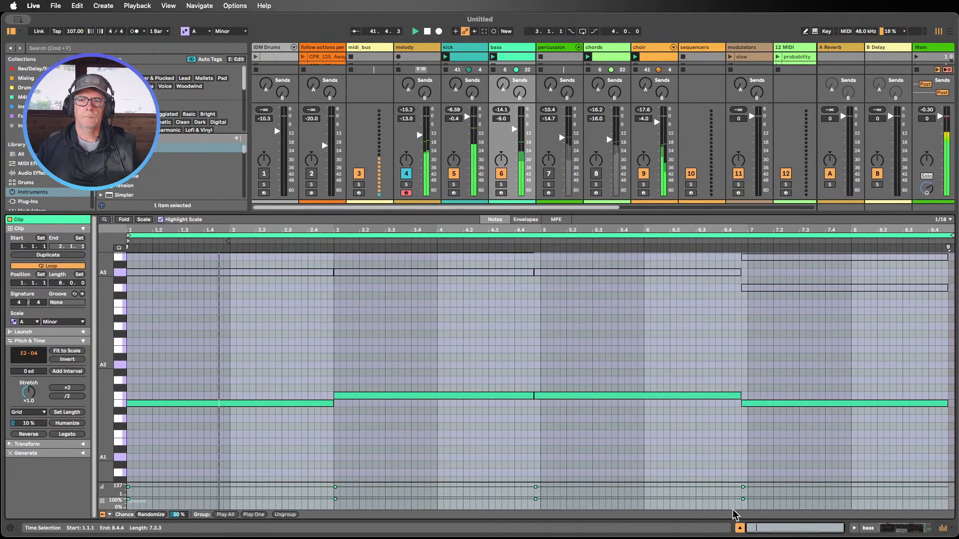
{"action": "left_click", "coordinate": [740, 529]}
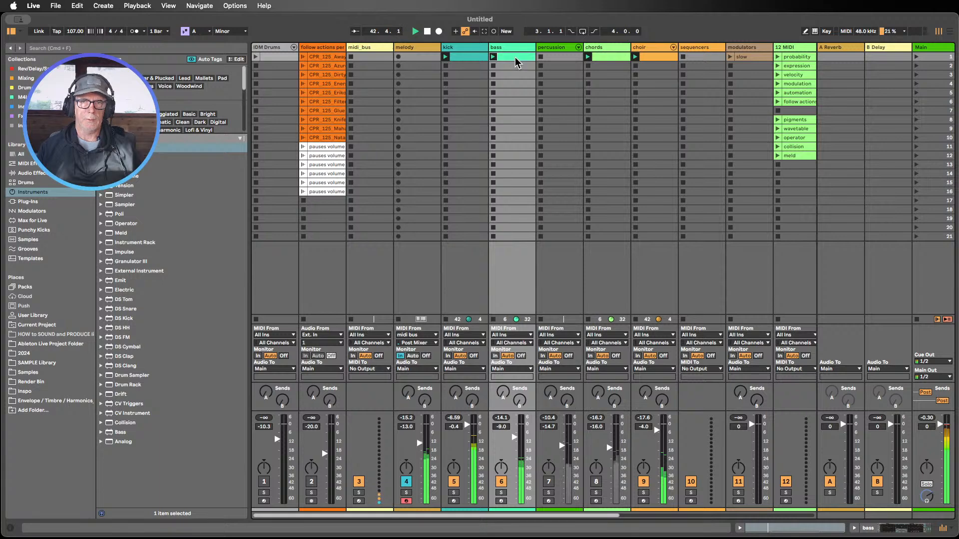
{"action": "key", "text": "super+d"}
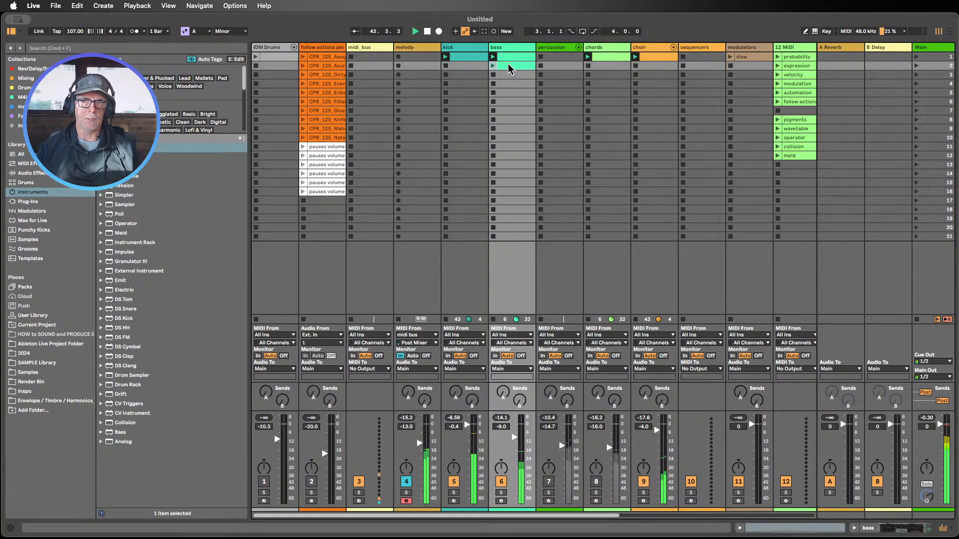
{"action": "double_click", "coordinate": [509, 65]}
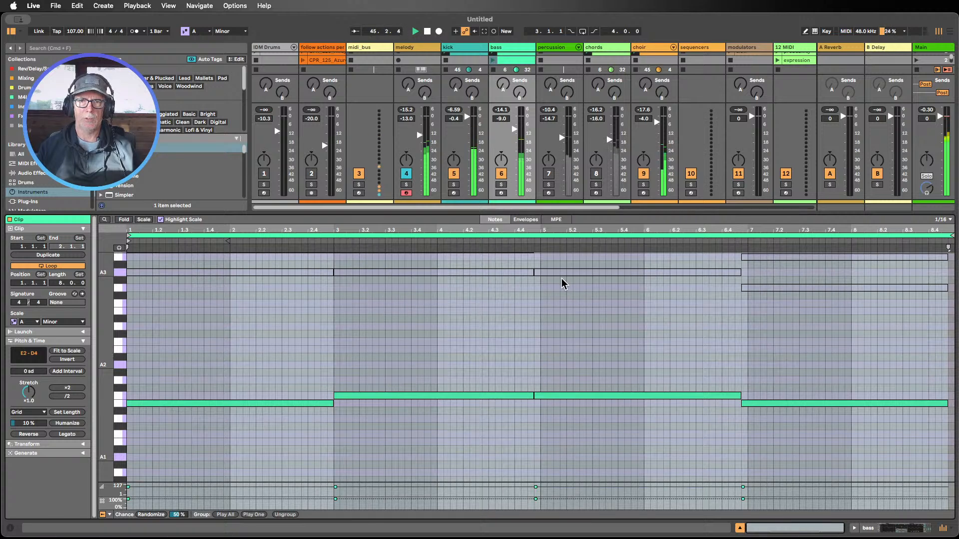
Chop all the long E2 and F2 notes in the copied bass clip on a 1/4 grid and launch the clip
{"action": "left_click_drag", "start_coordinate": [933, 438], "coordinate": [138, 350]}
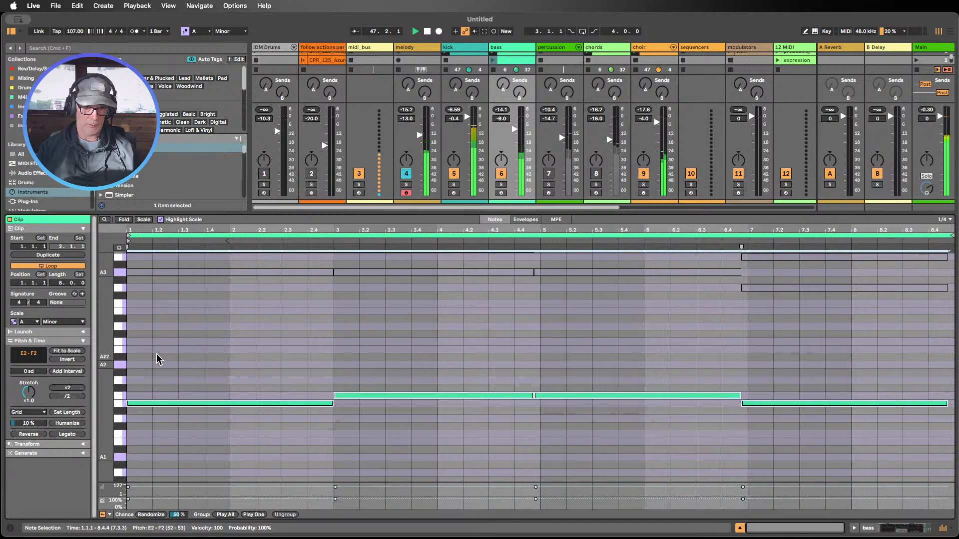
{"action": "key", "text": "super+e"}
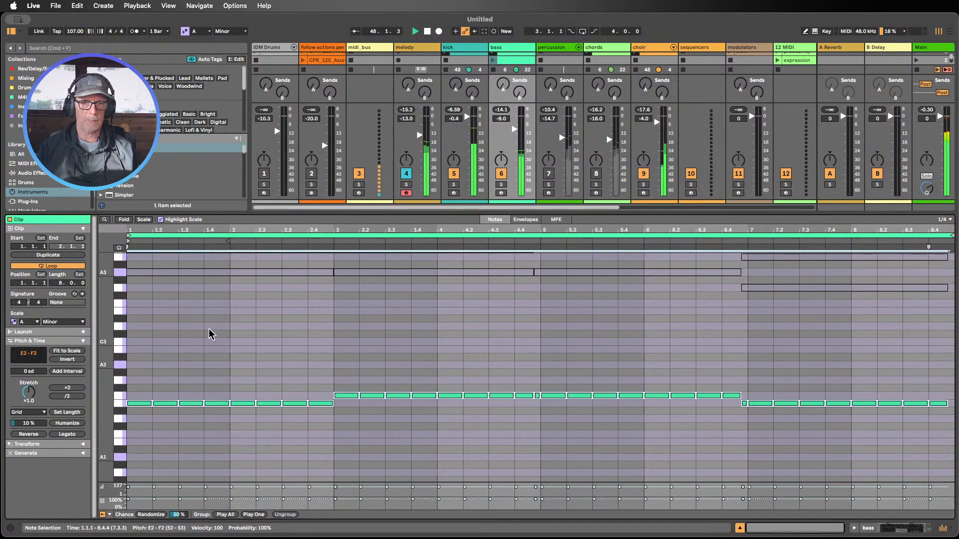
{"action": "left_click", "coordinate": [490, 60]}
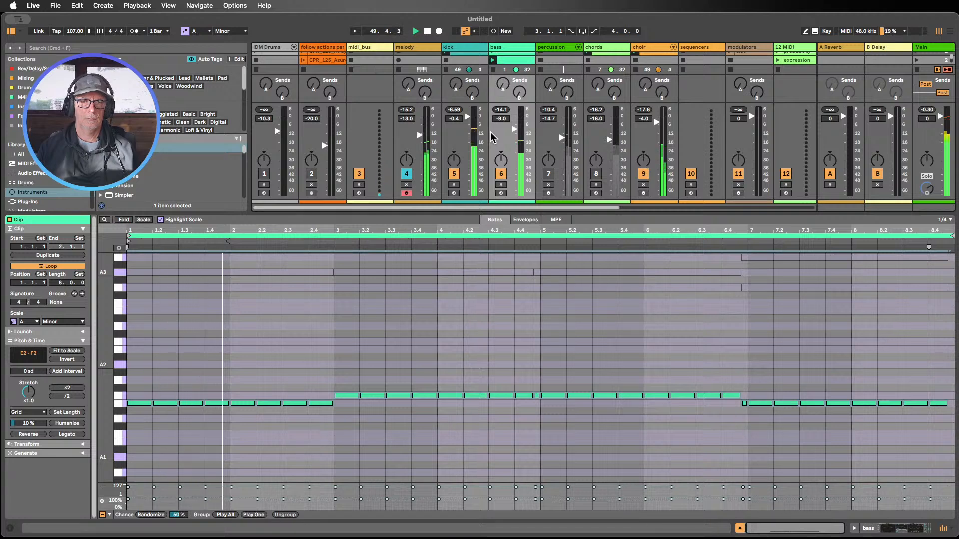
{"action": "left_click", "coordinate": [740, 529]}
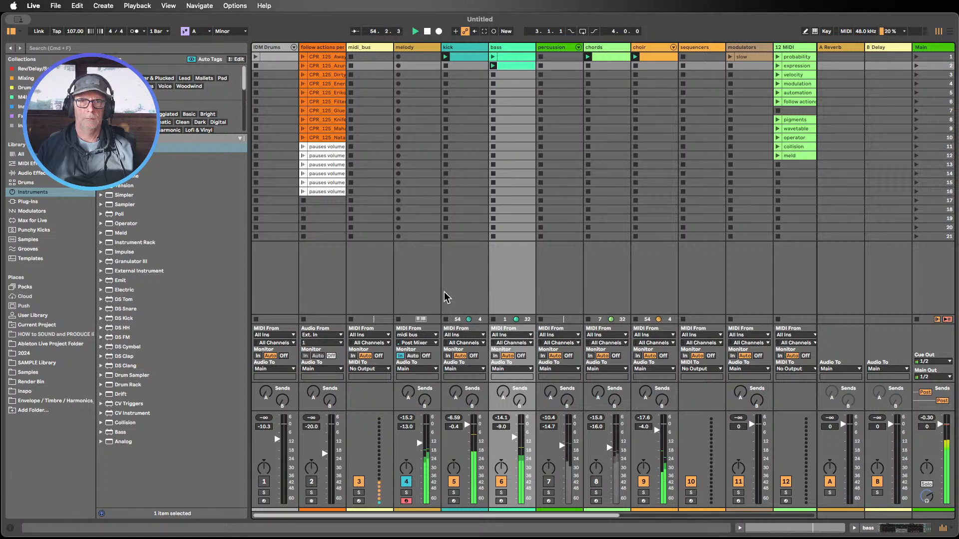
Remove the RandLength mapping from the Expression Control on the midi_bus track
{"action": "left_click", "coordinate": [407, 48]}
{"action": "double_click", "coordinate": [407, 48]}
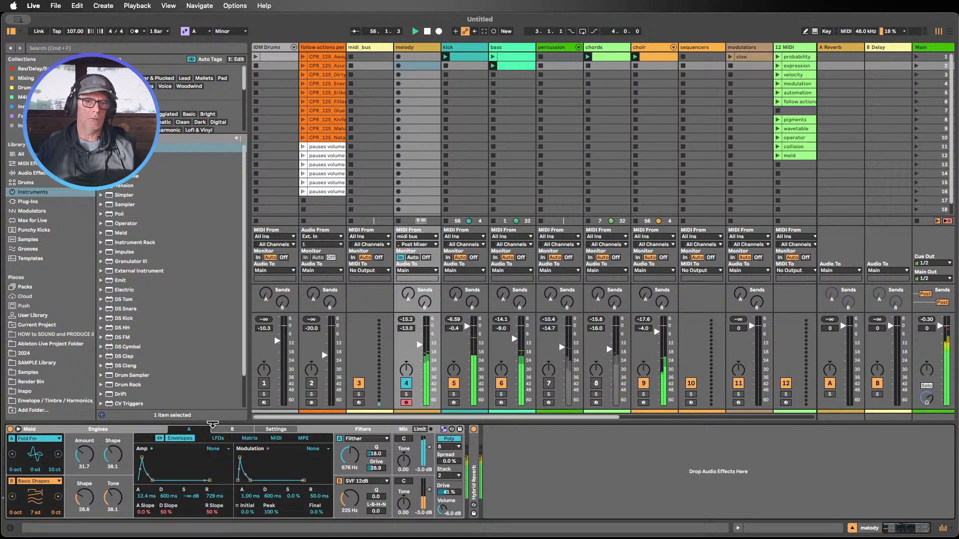
{"action": "left_click", "coordinate": [379, 51]}
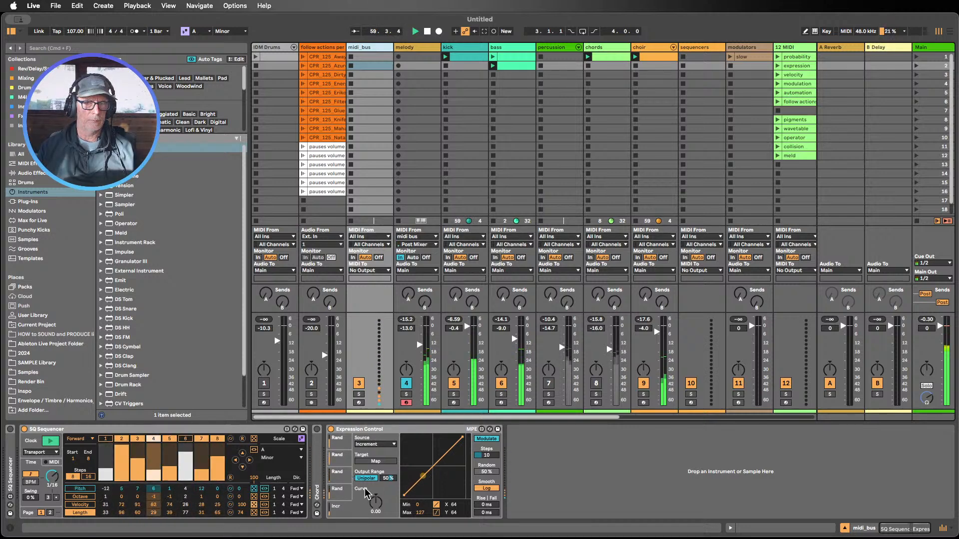
{"action": "left_click", "coordinate": [341, 476]}
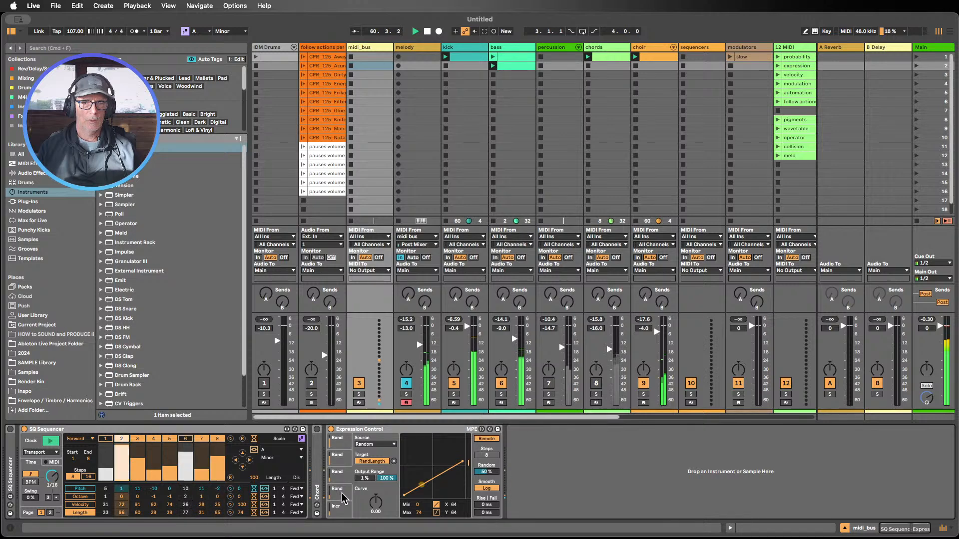
{"action": "left_click", "coordinate": [394, 461]}
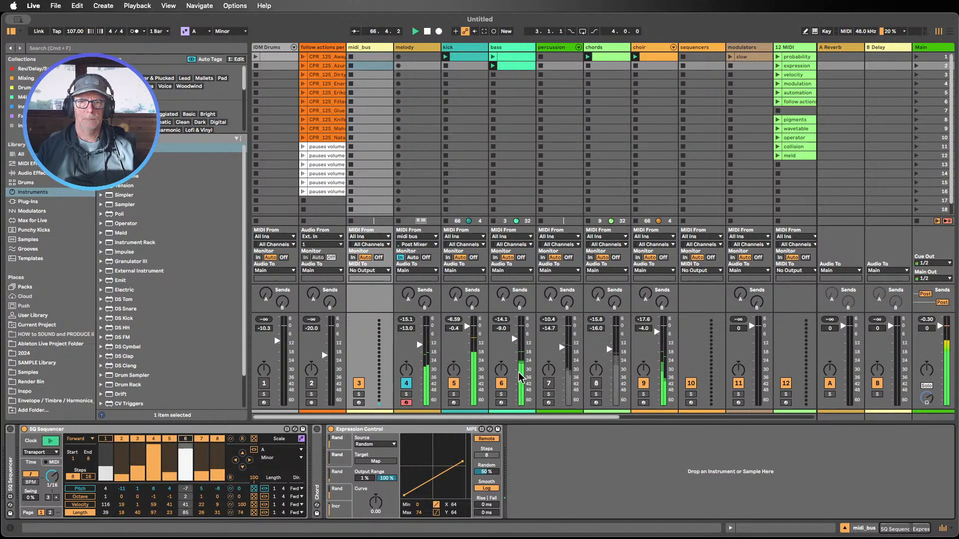
In the bass track's Wavetable, set the first filter's frequency to 755 Hz and its resonance to 26%
{"action": "left_click", "coordinate": [506, 46]}
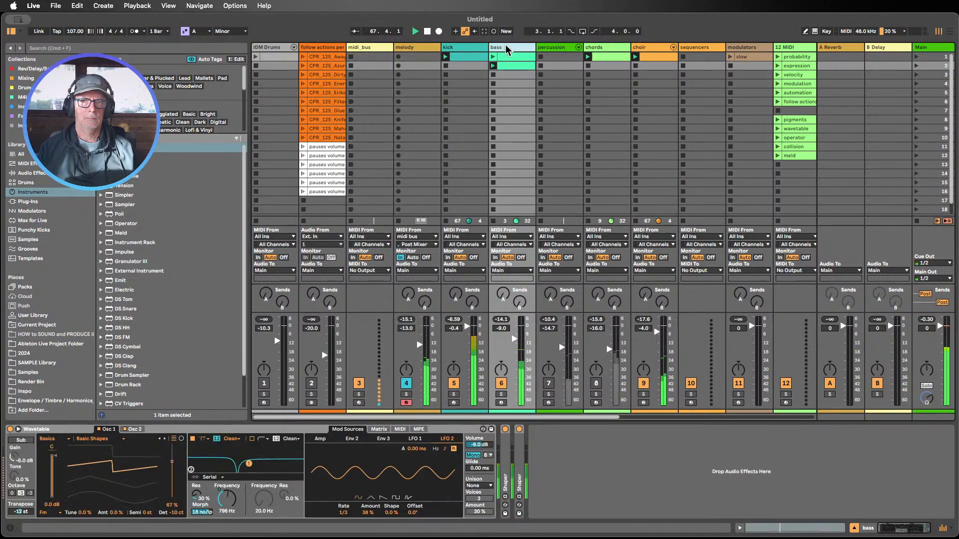
{"action": "left_click_drag", "start_coordinate": [225, 505], "coordinate": [225, 538]}
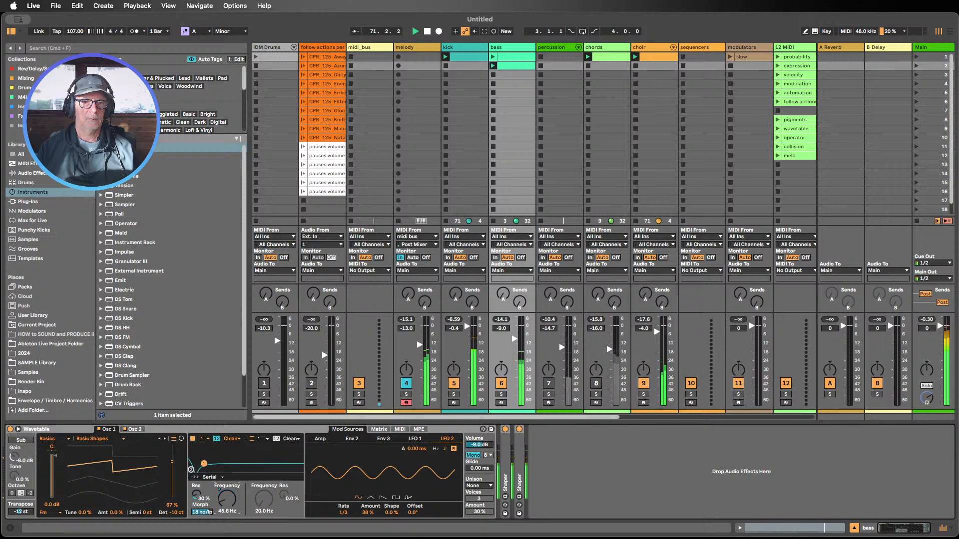
{"action": "left_click_drag", "start_coordinate": [226, 499], "coordinate": [196, 497]}
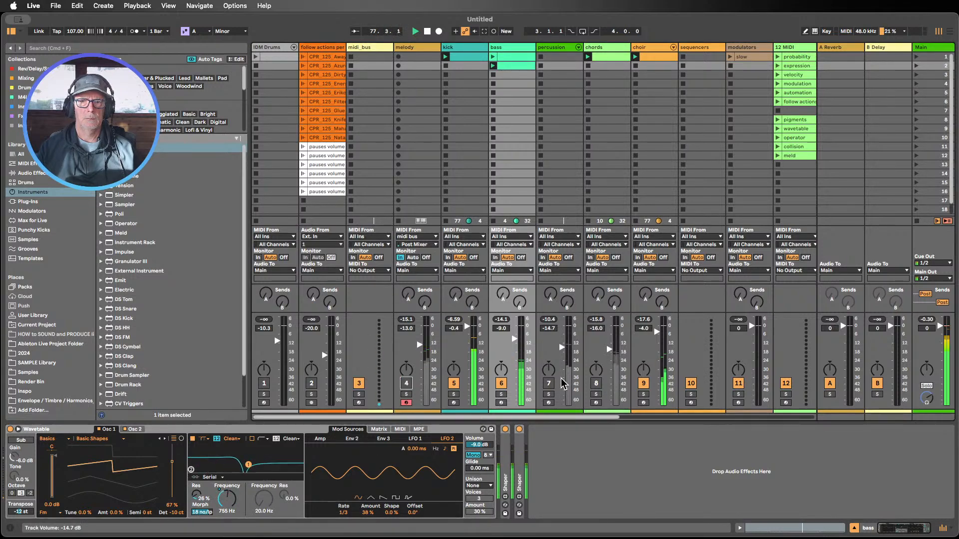
Unmute the percussion and chords tracks, keeping the percussion volume at -14.7 dB, and stop playback
{"action": "left_click", "coordinate": [549, 384]}
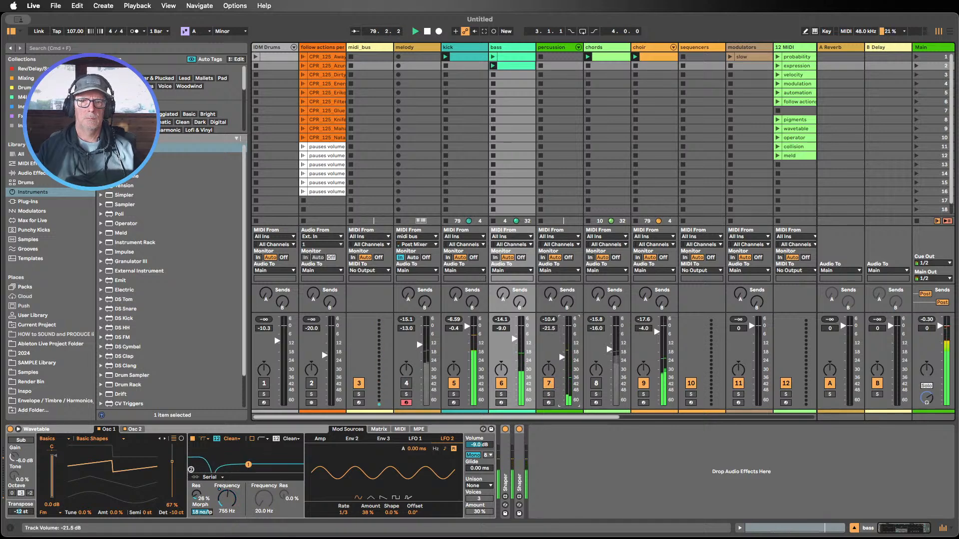
{"action": "left_click_drag", "start_coordinate": [562, 348], "coordinate": [561, 347]}
{"action": "left_click", "coordinate": [595, 383]}
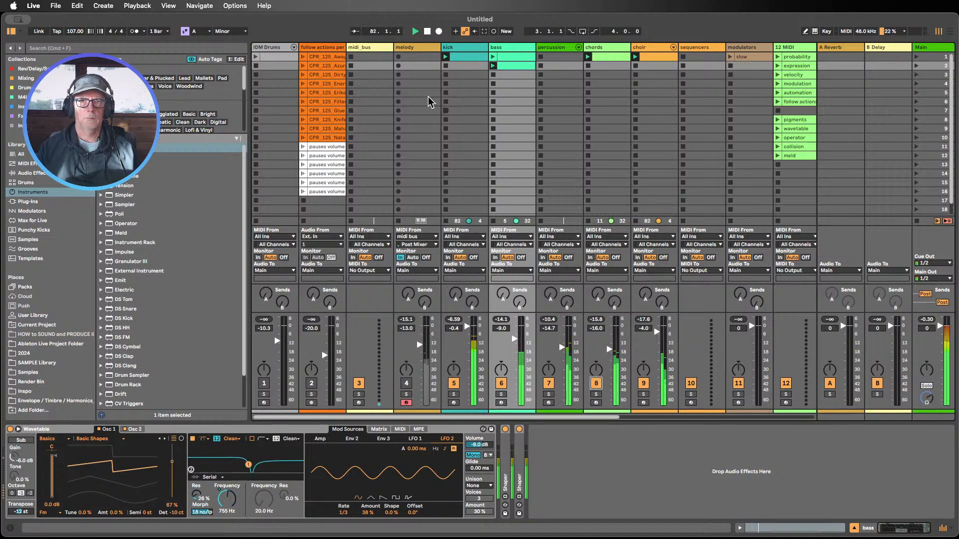
{"action": "left_click", "coordinate": [427, 32]}
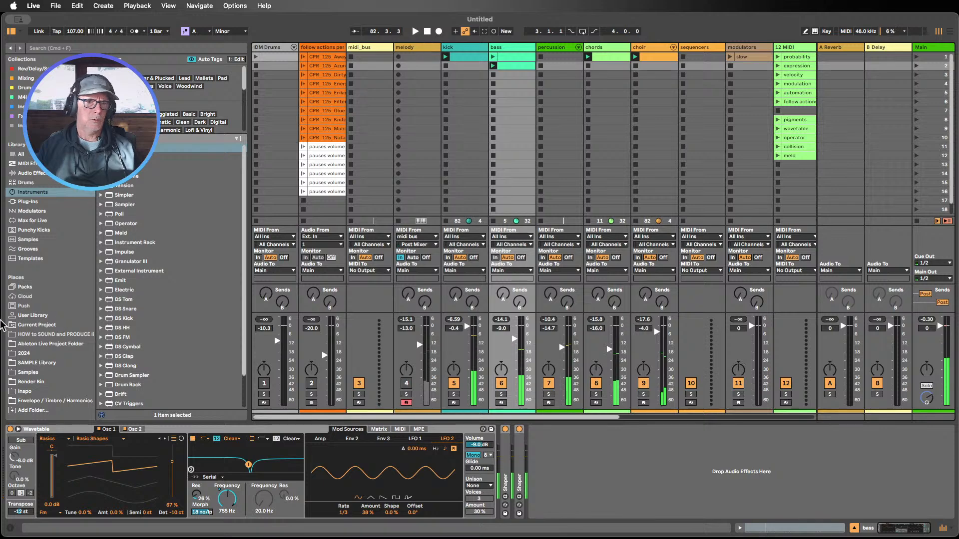
Insert the Chorus-Ensemble audio effect directly after the Wavetable on the bass track
{"action": "left_click", "coordinate": [25, 287]}
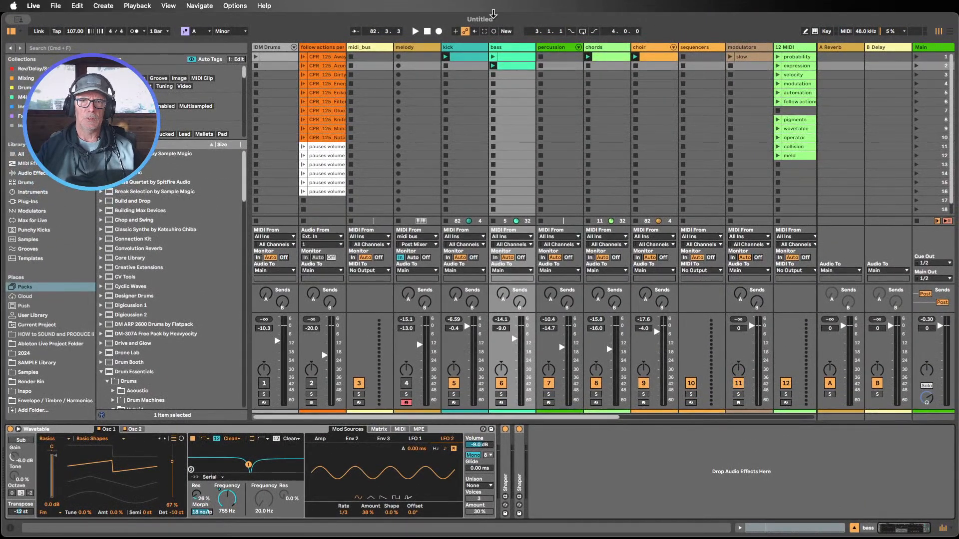
{"action": "left_click", "coordinate": [506, 48]}
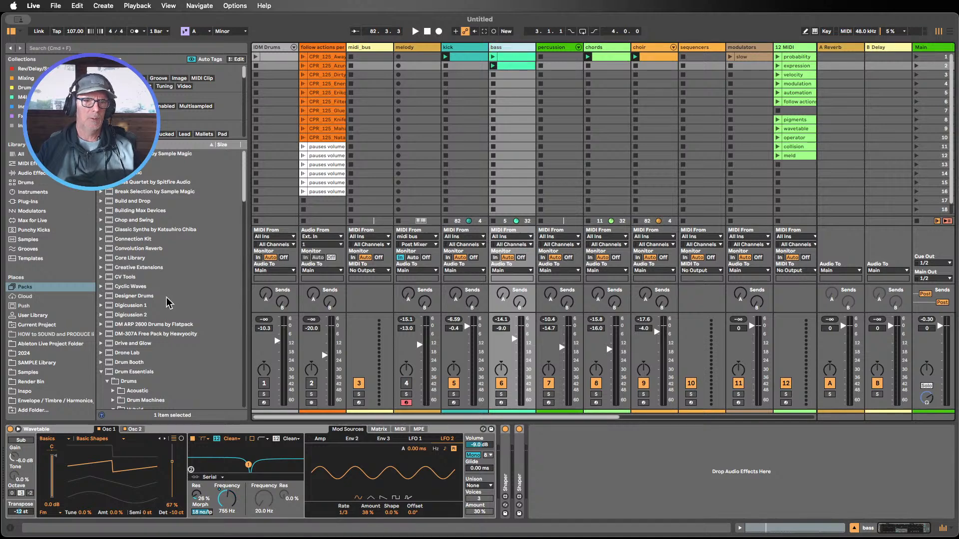
{"action": "left_click", "coordinate": [102, 372]}
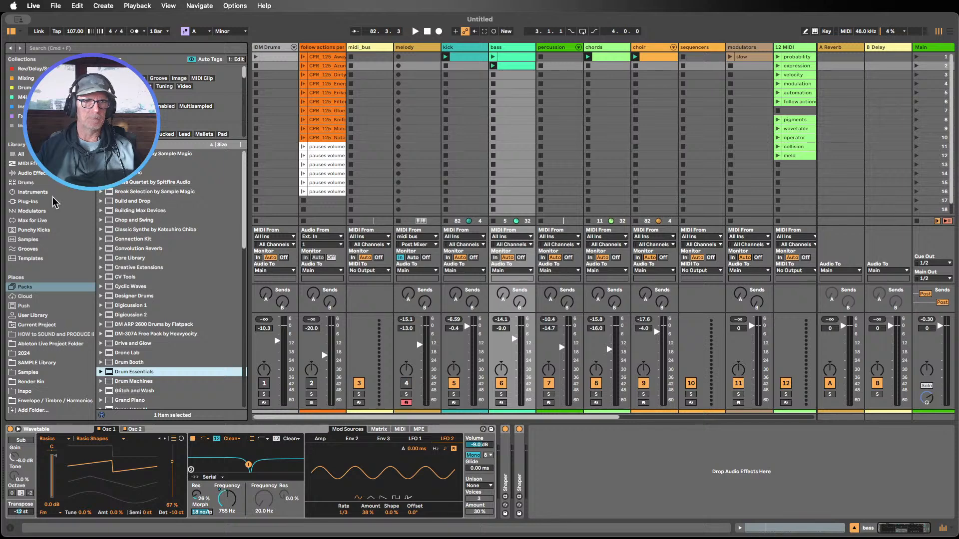
{"action": "left_click", "coordinate": [40, 173]}
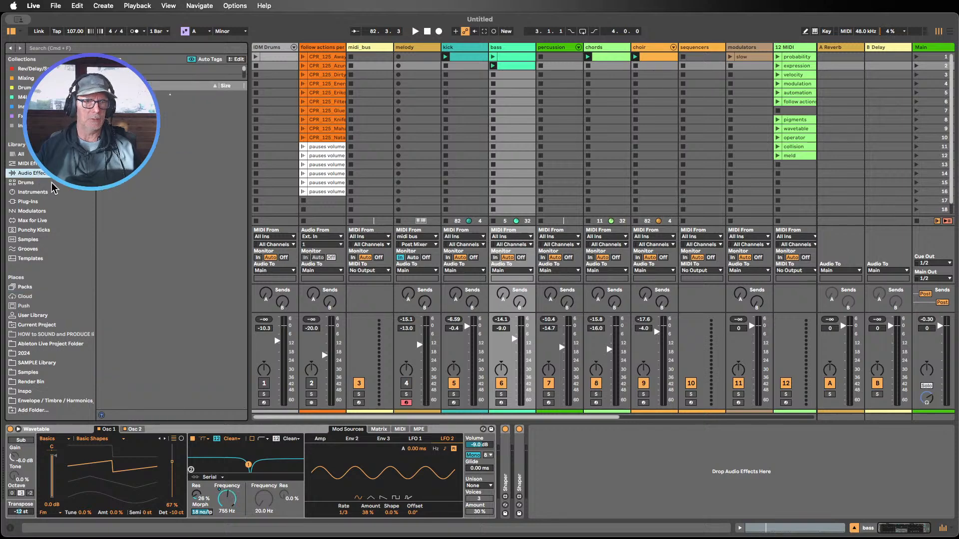
{"action": "scroll", "coordinate": [145, 202], "scroll_direction": "up", "scroll_amount": 10}
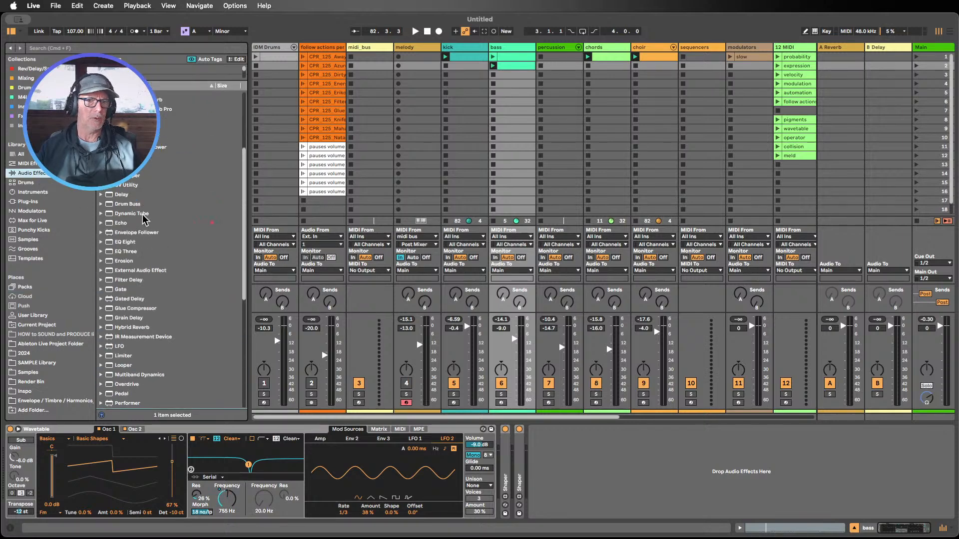
{"action": "scroll", "coordinate": [145, 231], "scroll_direction": "up", "scroll_amount": 1}
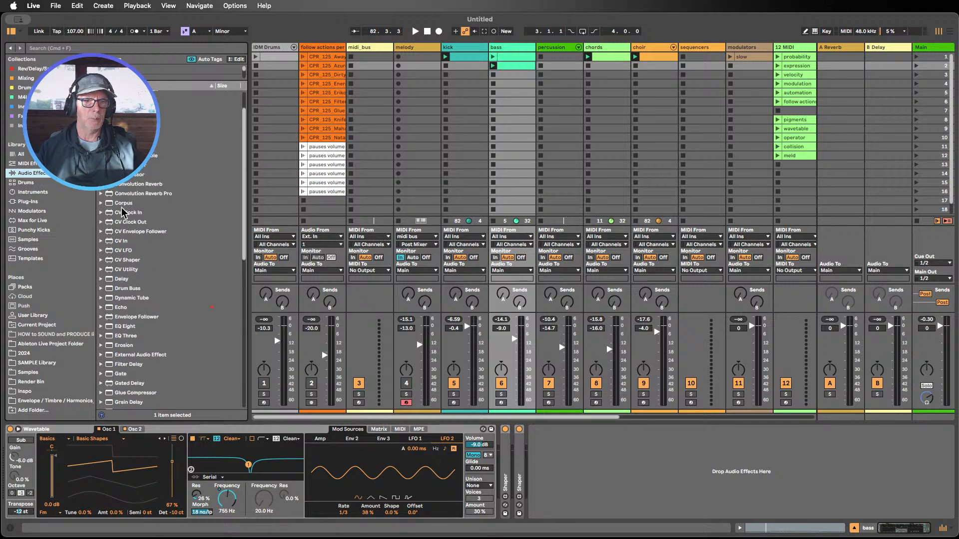
{"action": "mouse_move", "coordinate": [125, 155]}
{"action": "left_mouse_down"}
{"action": "mouse_move", "coordinate": [545, 470]}
{"action": "mouse_move", "coordinate": [500, 453]}
{"action": "left_mouse_up"}
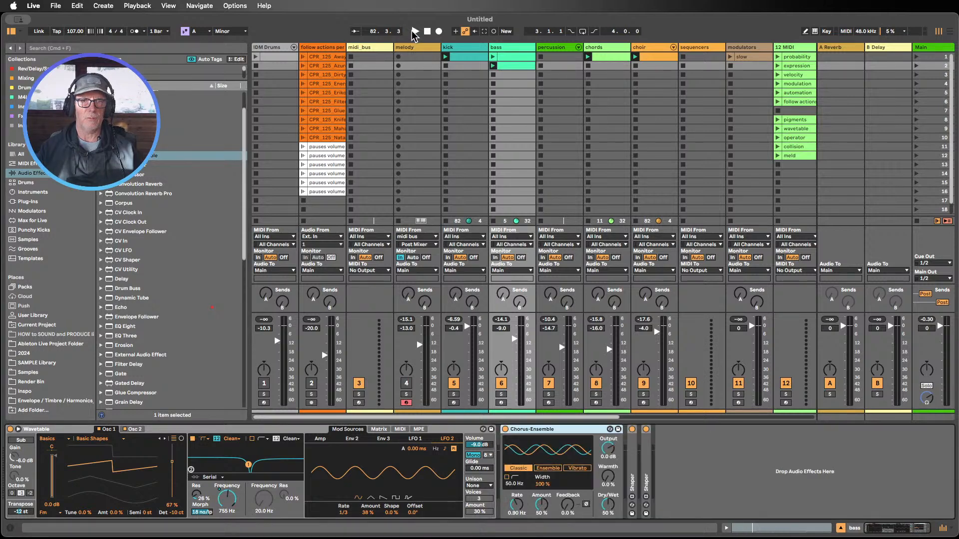
Restart playback, collapse the Chorus-Ensemble and check the Wavetable's second oscillator before returning to the first
{"action": "left_click", "coordinate": [414, 32]}
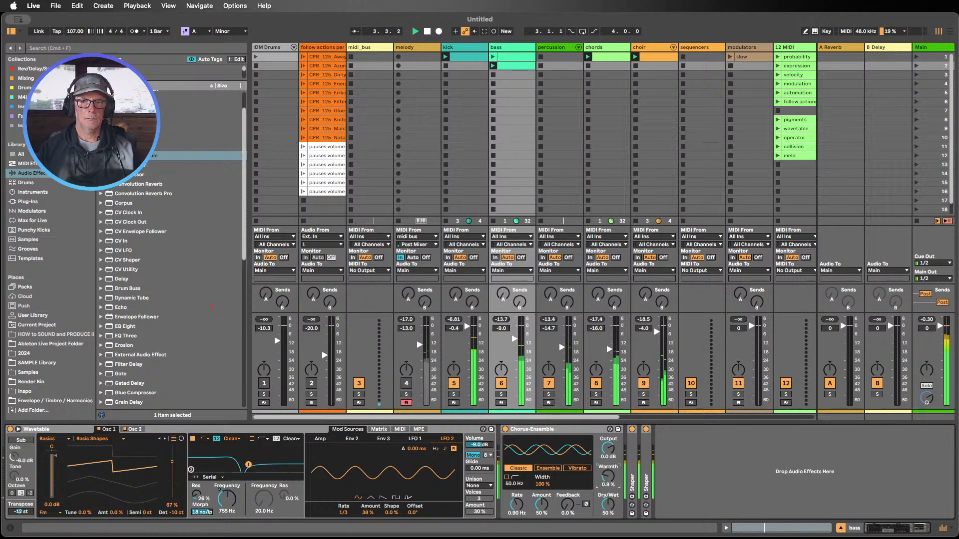
{"action": "double_click", "coordinate": [550, 430]}
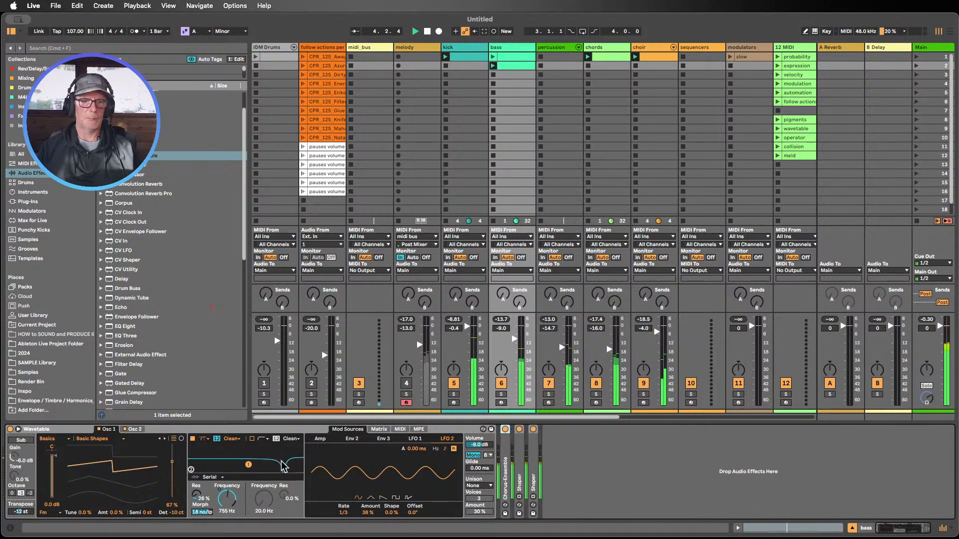
{"action": "left_click", "coordinate": [136, 429]}
{"action": "left_click", "coordinate": [107, 430]}
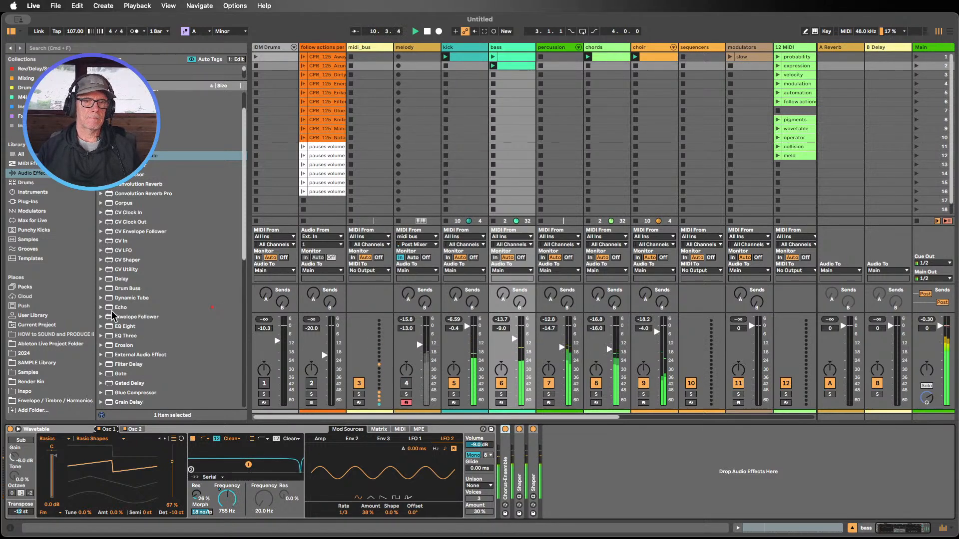
Add an EQ Eight at the end of the bass chain, turn off bands 1, 3 and 4, and collapse the device
{"action": "left_click_drag", "start_coordinate": [111, 326], "coordinate": [641, 477]}
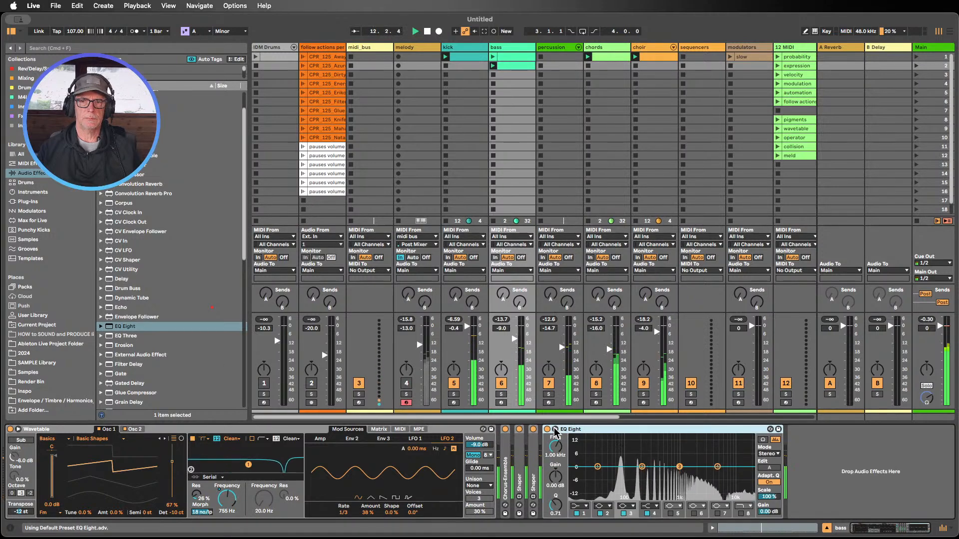
{"action": "left_click", "coordinate": [555, 429]}
{"action": "left_click", "coordinate": [577, 513]}
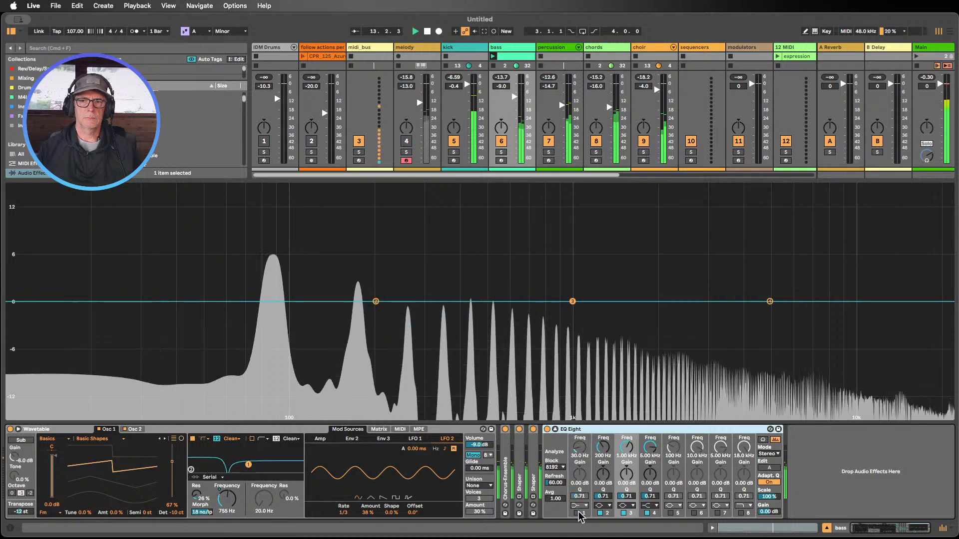
{"action": "left_click", "coordinate": [624, 512]}
{"action": "left_click", "coordinate": [647, 513]}
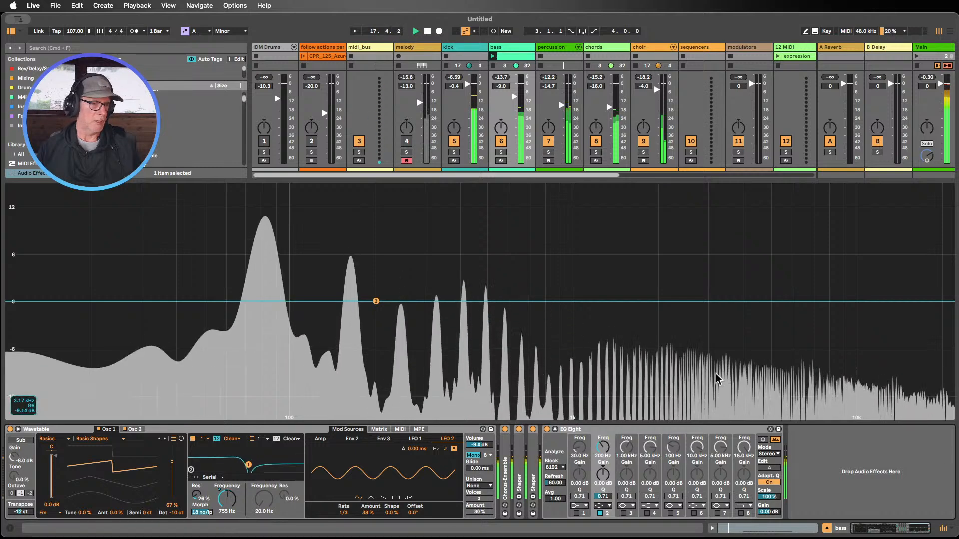
{"action": "left_click", "coordinate": [556, 430]}
{"action": "double_click", "coordinate": [567, 430]}
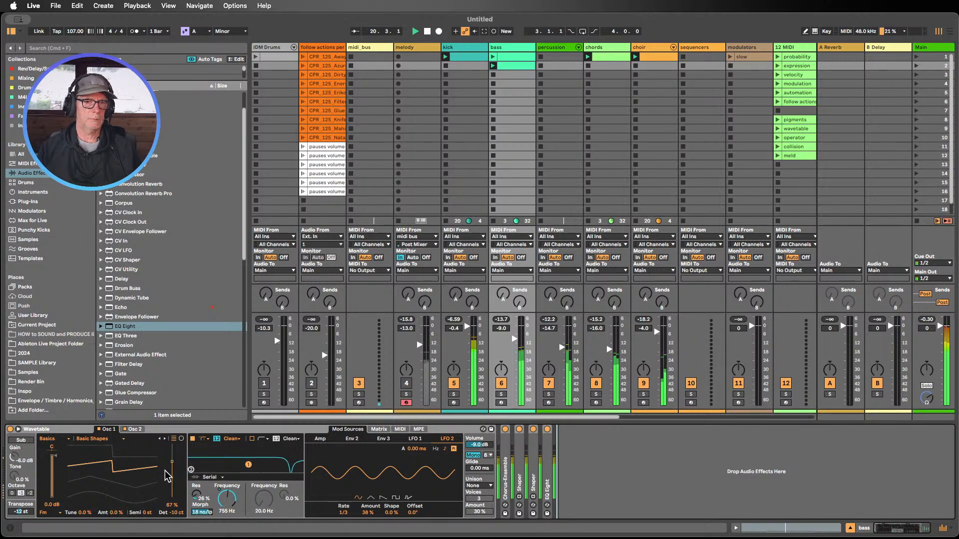
Try the Shimmer unison mode on the bass Wavetable and undo it
{"action": "left_click", "coordinate": [479, 486]}
{"action": "left_click", "coordinate": [478, 449]}
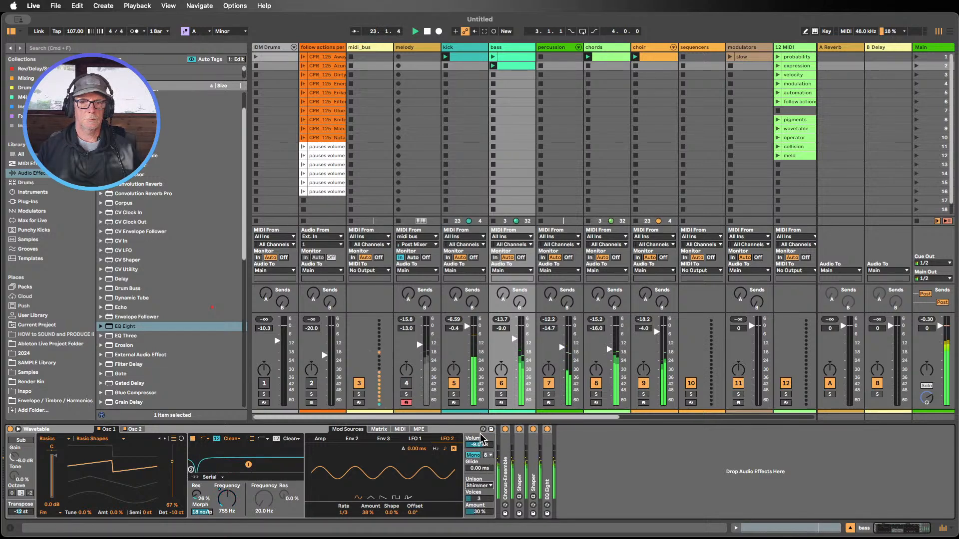
{"action": "key", "text": "super+z"}
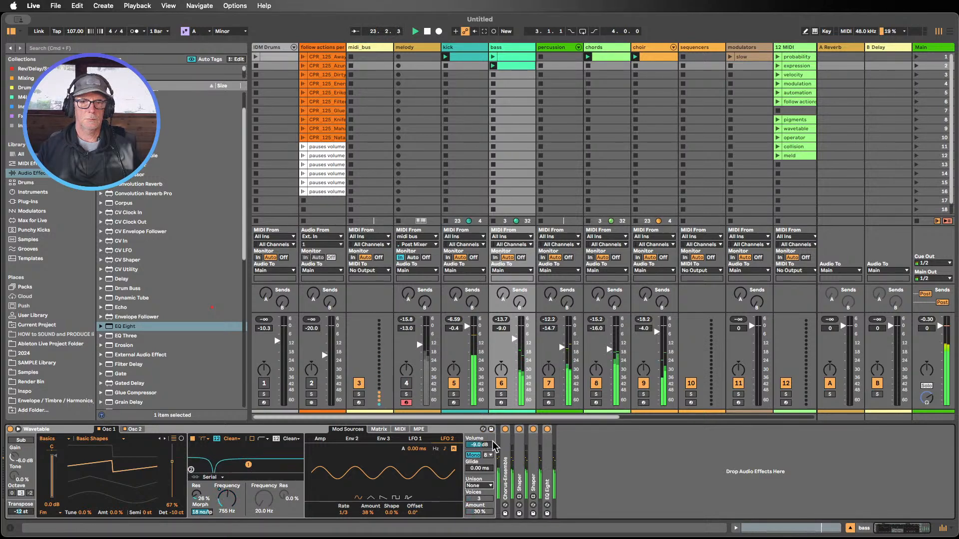
Mute the chords track and add Ozone Imager 2 from the Mixing collection to the end of the bass chain
{"action": "left_click", "coordinate": [24, 78]}
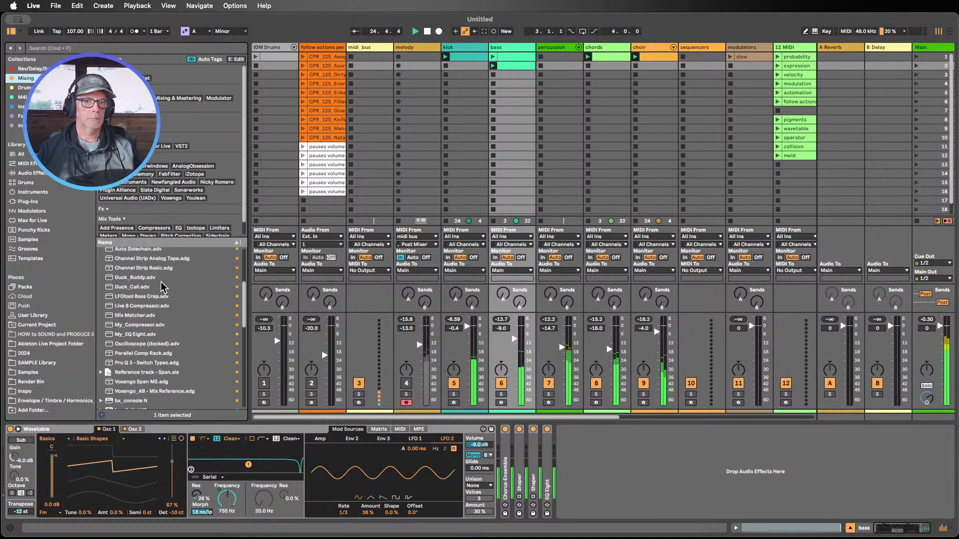
{"action": "scroll", "coordinate": [161, 282], "scroll_direction": "down", "scroll_amount": 10}
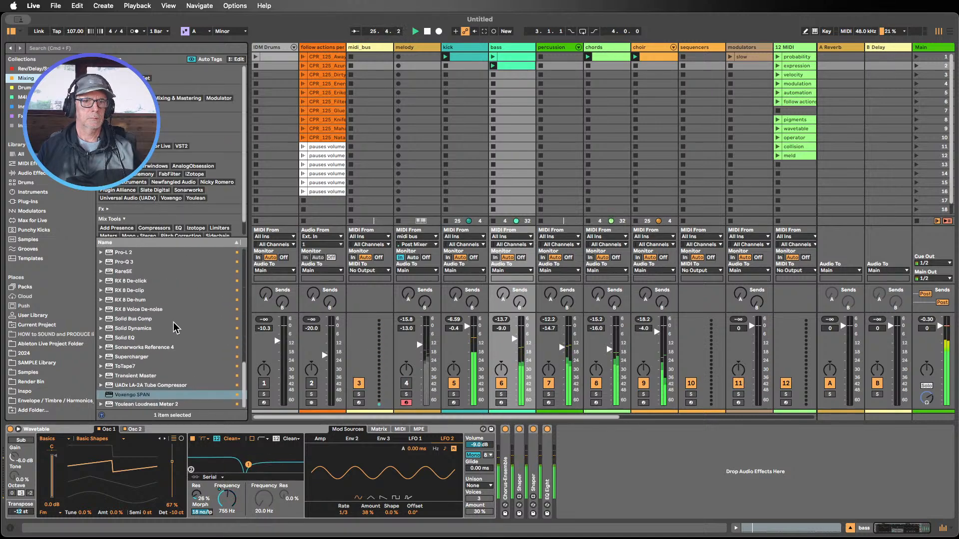
{"action": "left_click", "coordinate": [596, 384]}
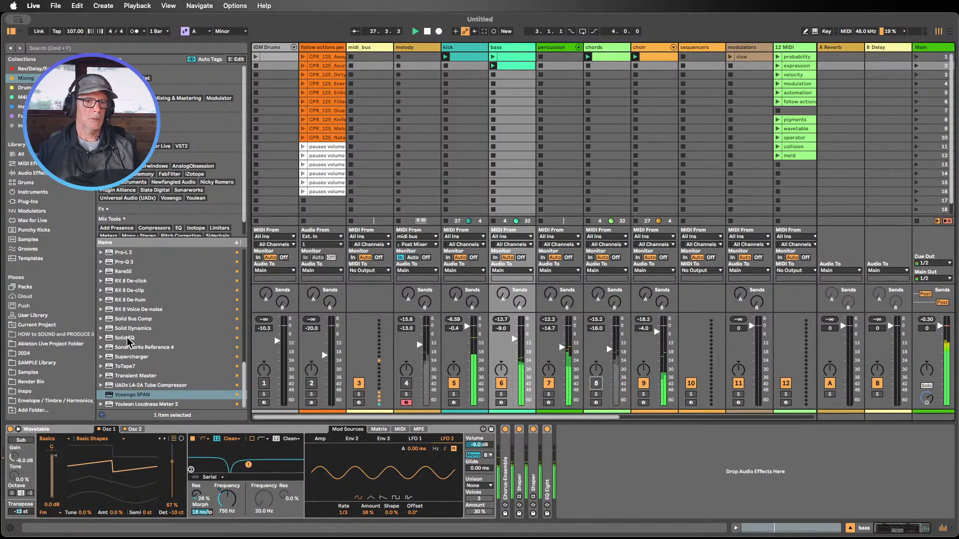
{"action": "scroll", "coordinate": [175, 346], "scroll_direction": "up", "scroll_amount": 3}
{"action": "scroll", "coordinate": [175, 343], "scroll_direction": "up", "scroll_amount": 4}
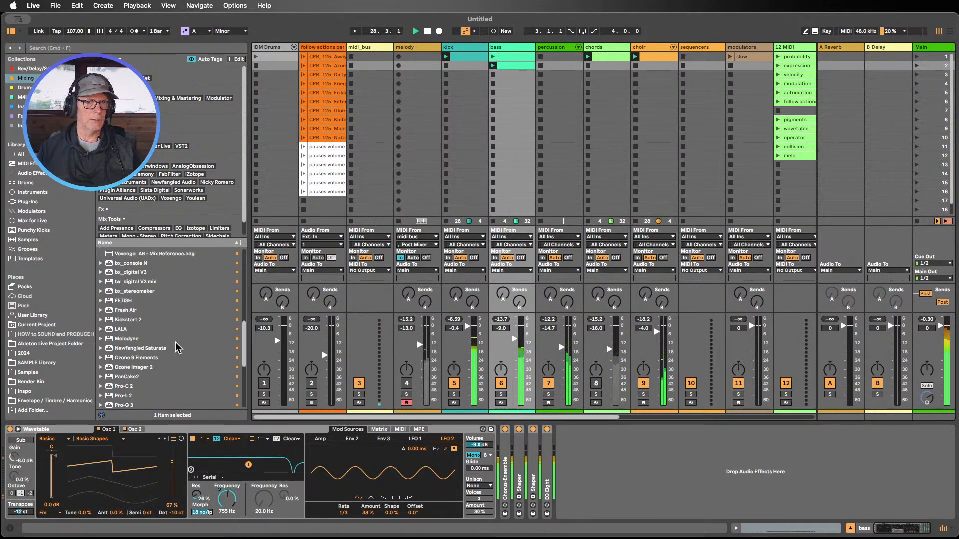
{"action": "left_click_drag", "start_coordinate": [139, 368], "coordinate": [639, 451]}
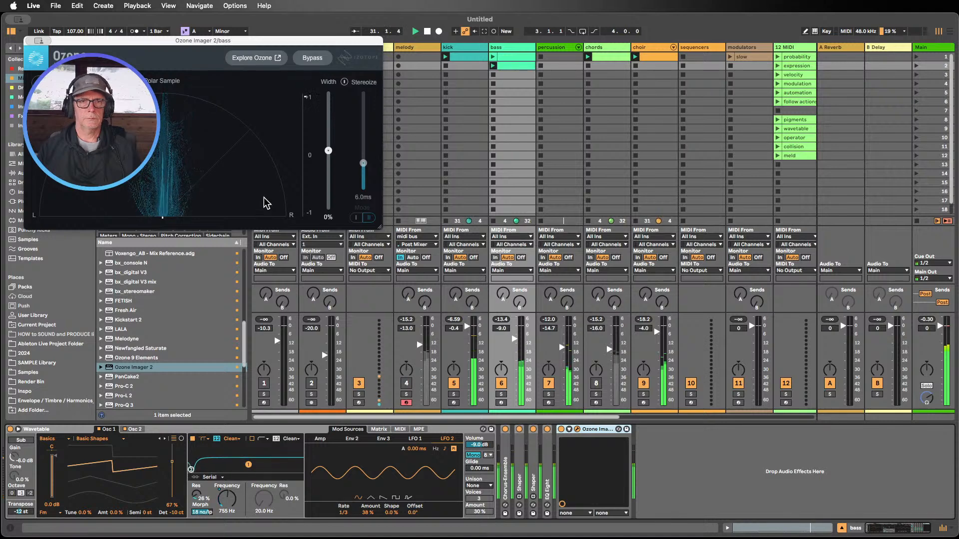
Bypass and re-enable the bass Chorus-Ensemble to compare the stereo width in Ozone Imager, and hide the plug-in window
{"action": "left_click", "coordinate": [506, 430]}
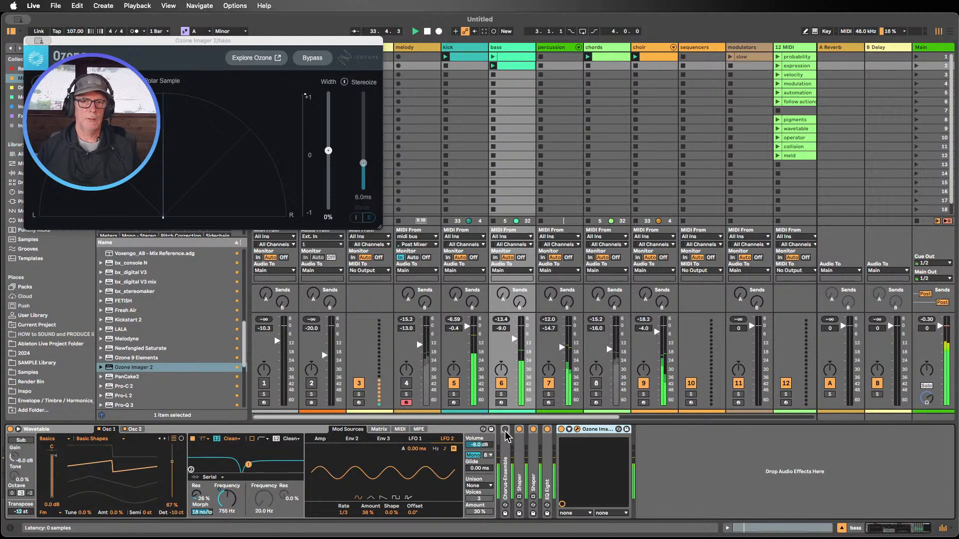
{"action": "left_click", "coordinate": [506, 430]}
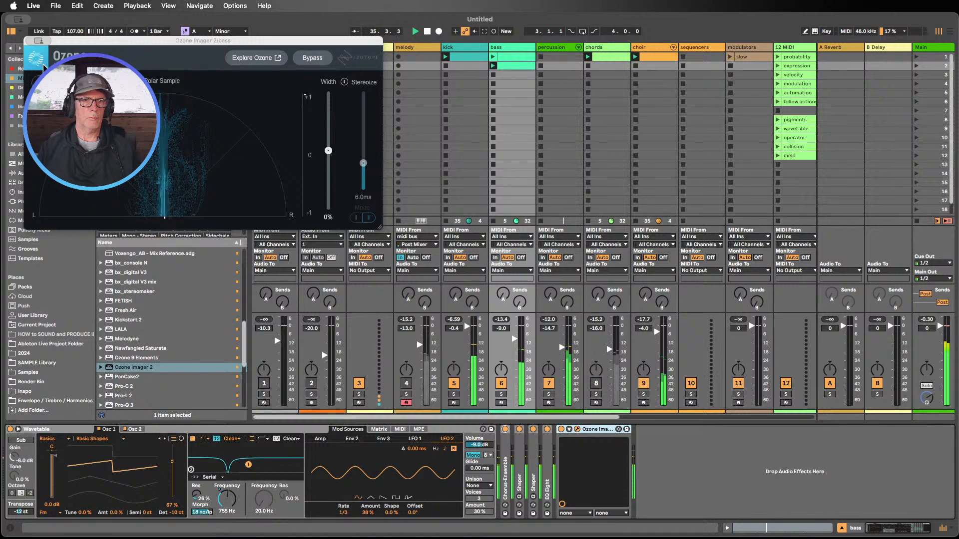
{"action": "left_click", "coordinate": [37, 41]}
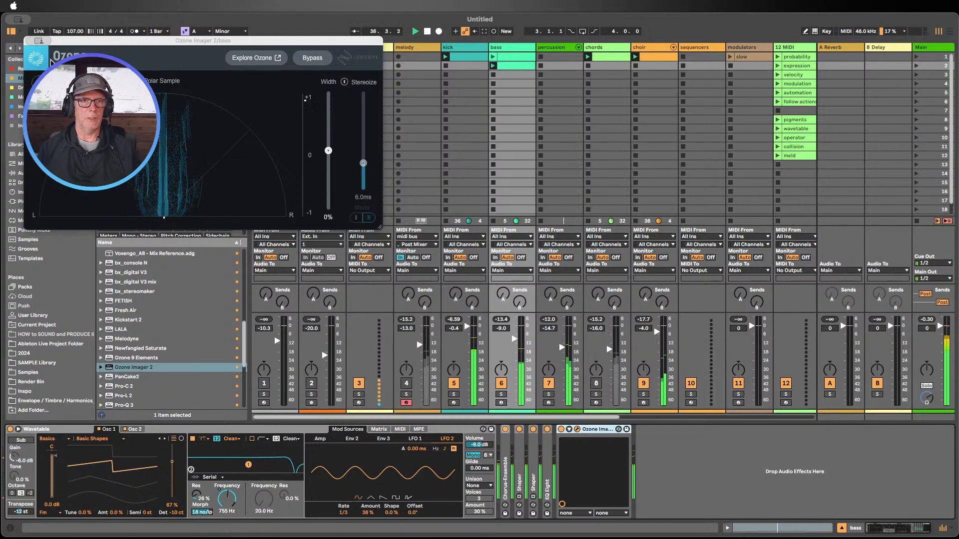
{"action": "key", "text": "super+alt+p"}
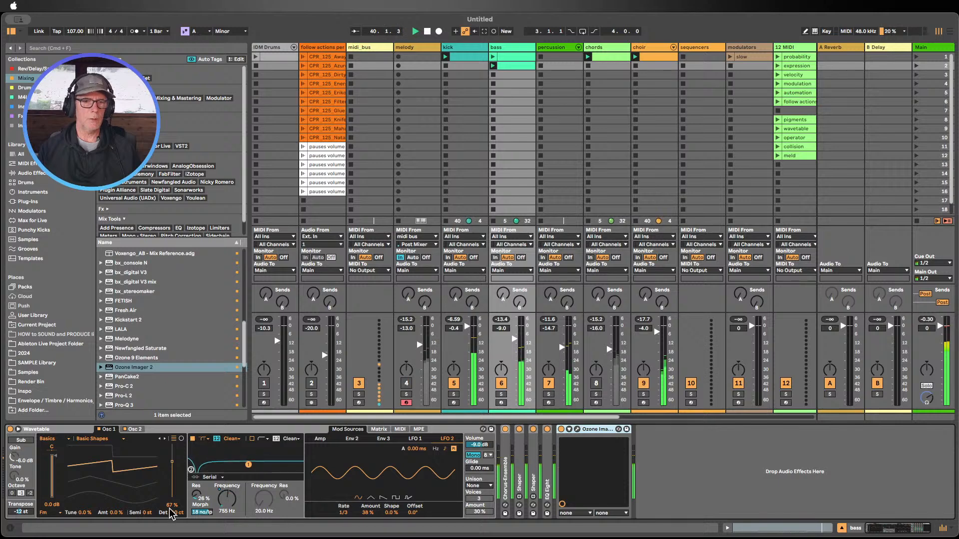
Try transposing the bass Wavetable's second oscillator by 7 semitones and temporarily mute the choir track
{"action": "left_click", "coordinate": [142, 429]}
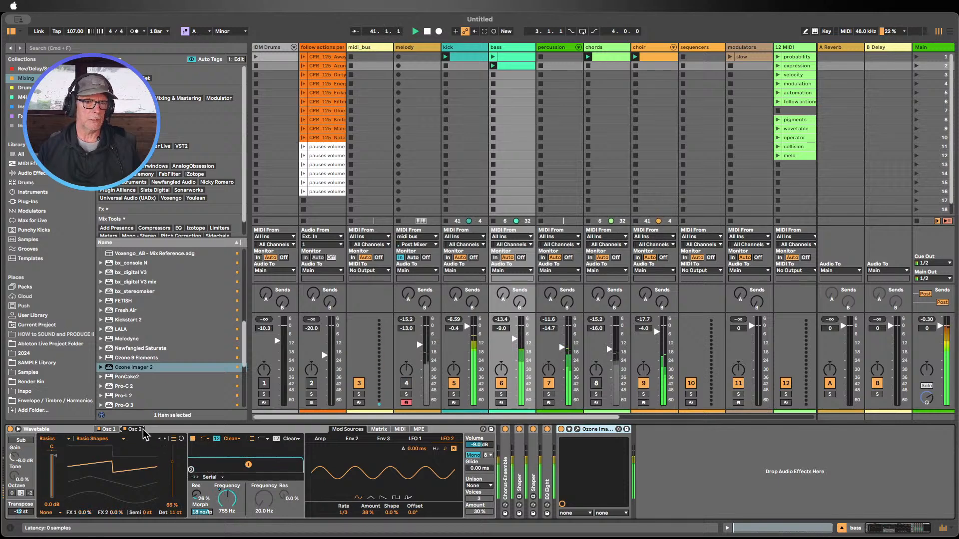
{"action": "left_click", "coordinate": [104, 429]}
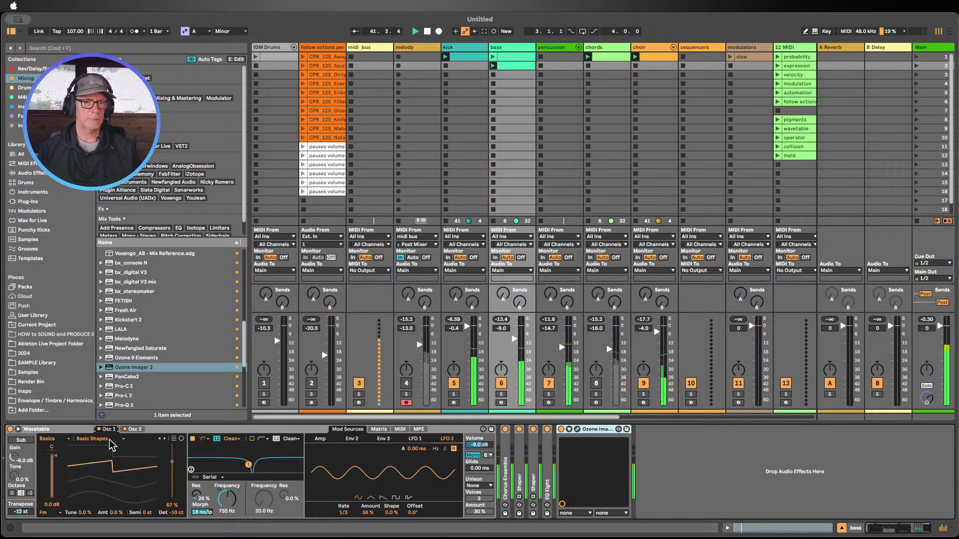
{"action": "left_click", "coordinate": [135, 429]}
{"action": "left_click_drag", "start_coordinate": [148, 513], "coordinate": [148, 515]}
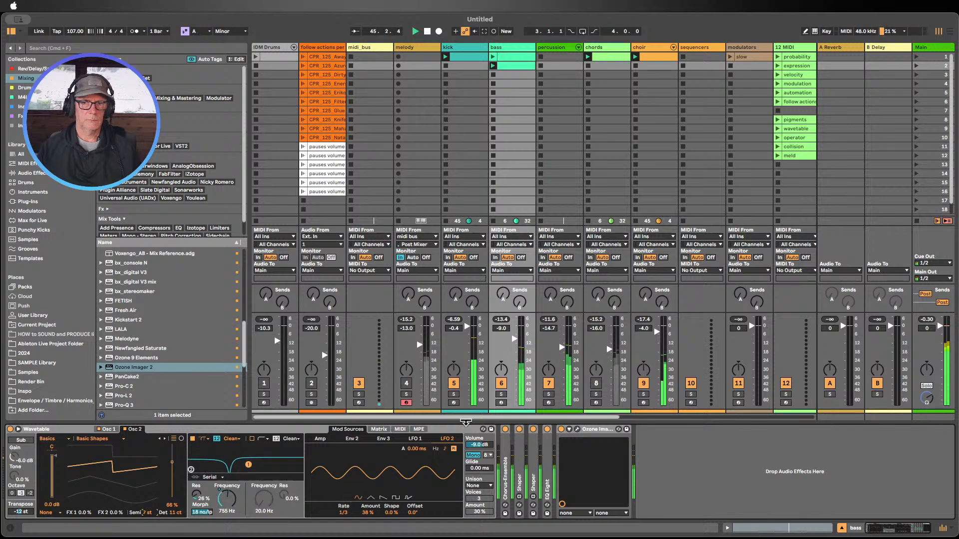
{"action": "left_click", "coordinate": [644, 383]}
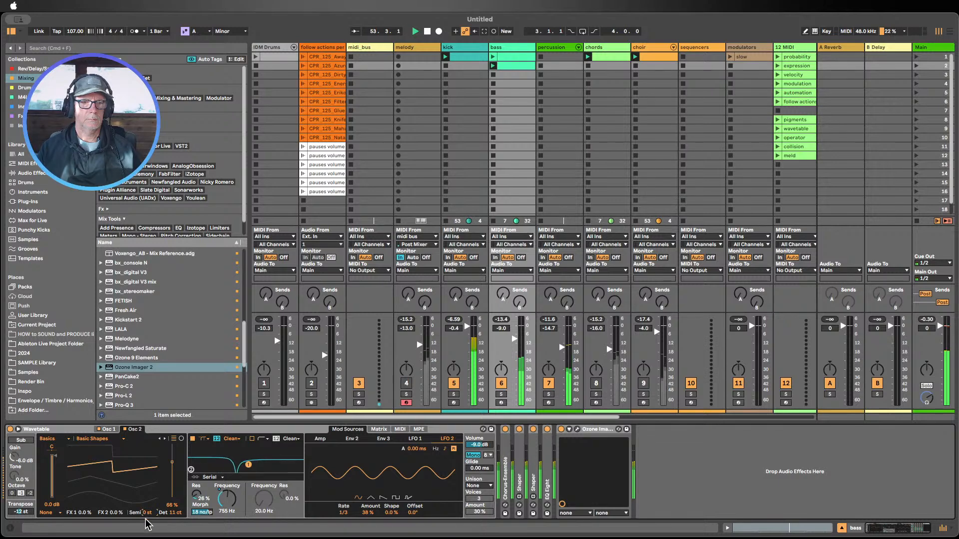
Draw a sixteenth C3 note at 1.3.4 in the kick clip and set its velocity to 31
{"action": "left_click", "coordinate": [461, 52]}
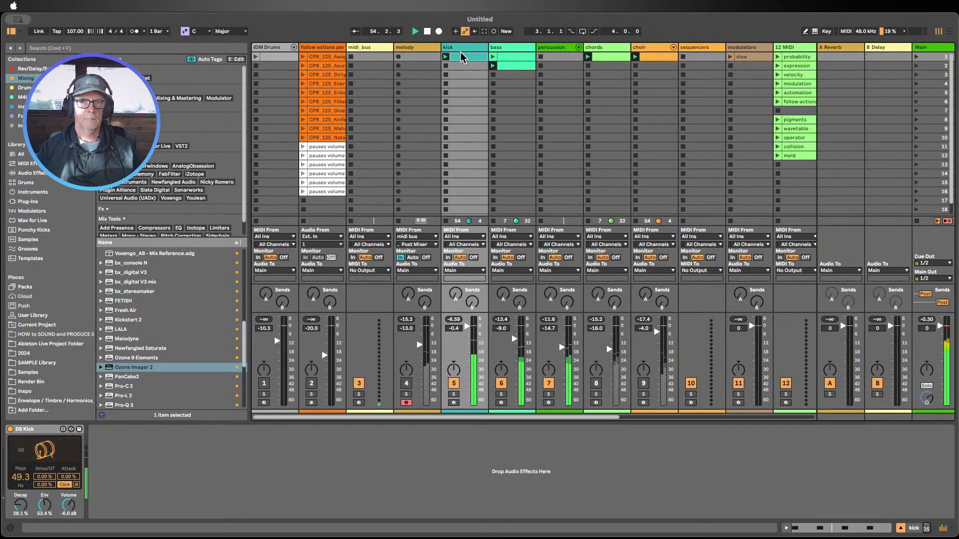
{"action": "double_click", "coordinate": [461, 52]}
{"action": "key", "text": "b"}
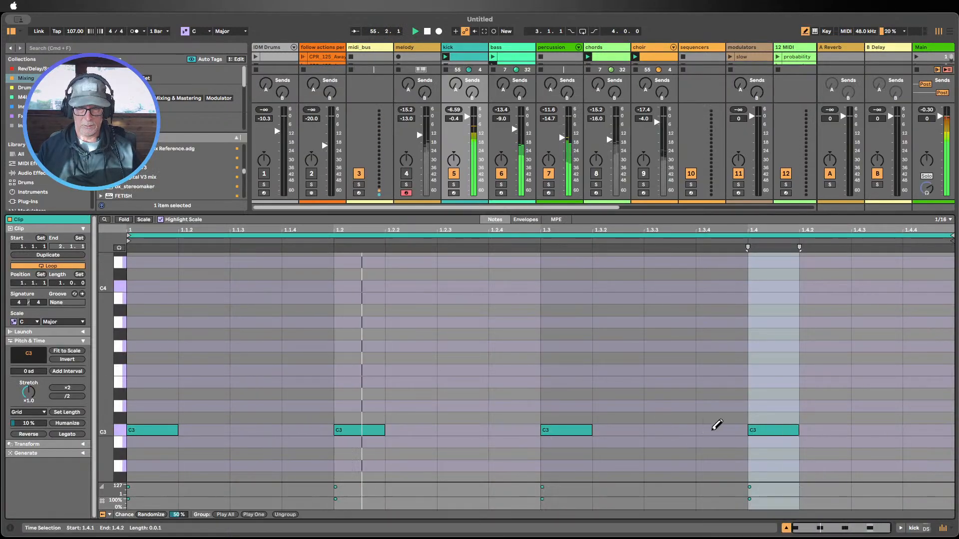
{"action": "left_click", "coordinate": [724, 430]}
{"action": "left_click_drag", "start_coordinate": [707, 496], "coordinate": [700, 493]}
{"action": "left_click", "coordinate": [700, 505]}
{"action": "left_click", "coordinate": [700, 492]}
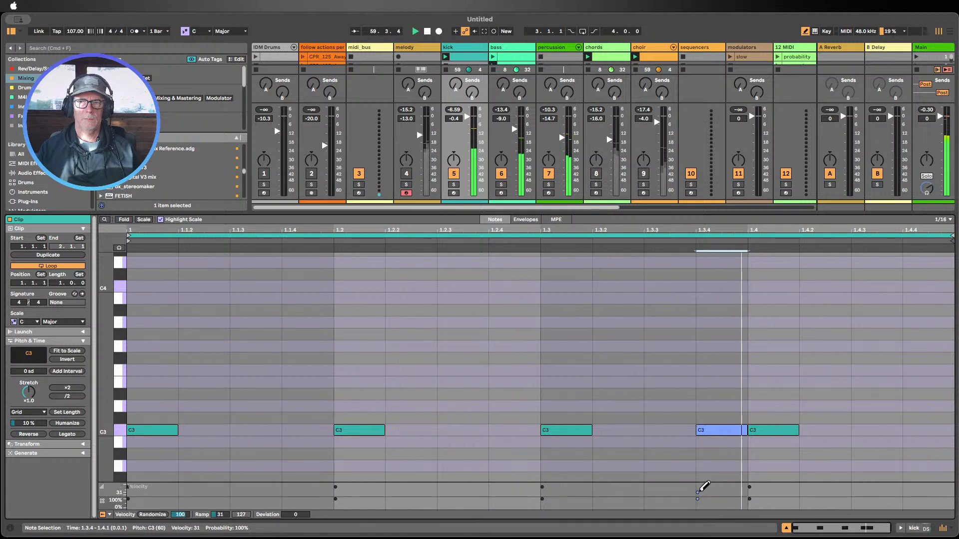
Return to the full mixer, reactivate the chords and choir with chords at -19.8 dB, and briefly audition the melody track
{"action": "left_click", "coordinate": [786, 528]}
{"action": "left_click", "coordinate": [598, 484]}
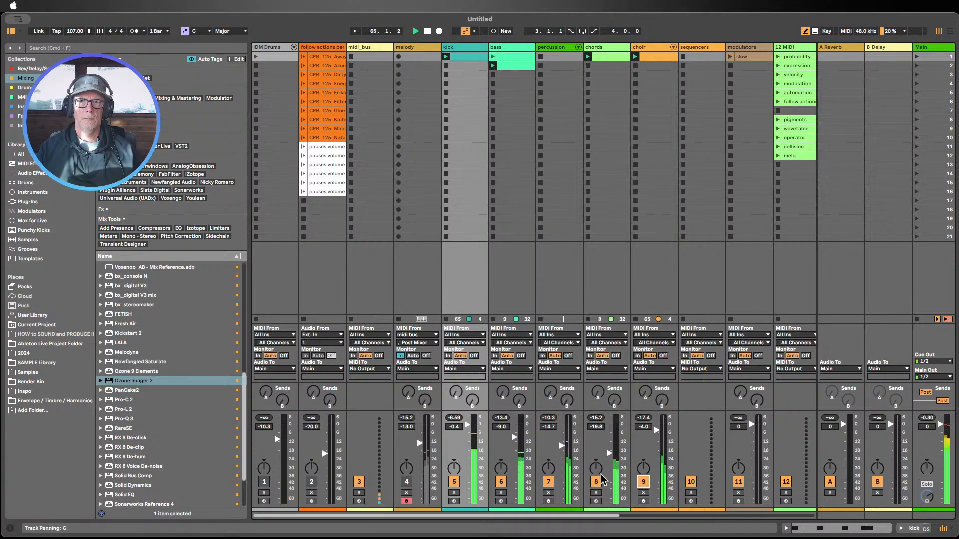
{"action": "left_click", "coordinate": [406, 482]}
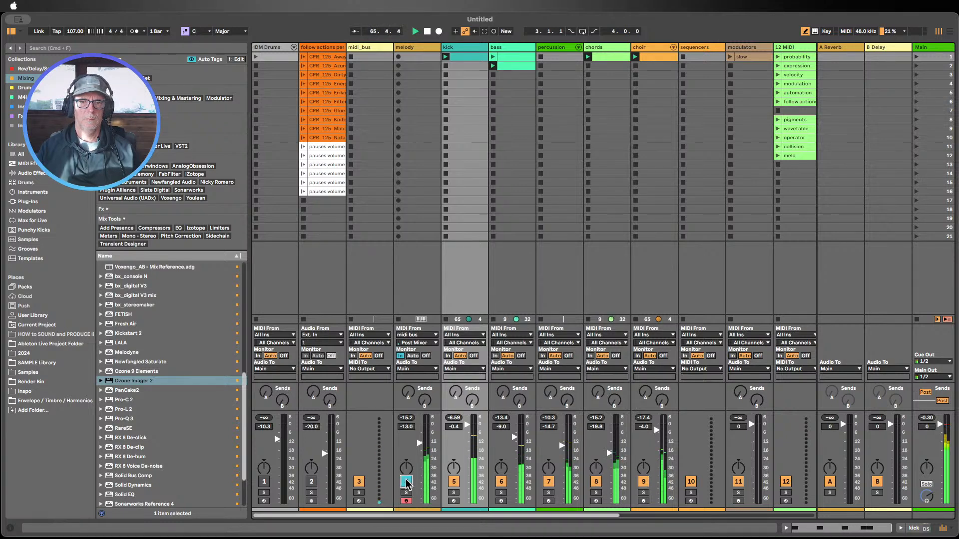
{"action": "left_click", "coordinate": [407, 482]}
Solo the choir track and expand the Arpeggiator in its device chain, collapsing the Sampler
{"action": "left_click", "coordinate": [660, 50]}
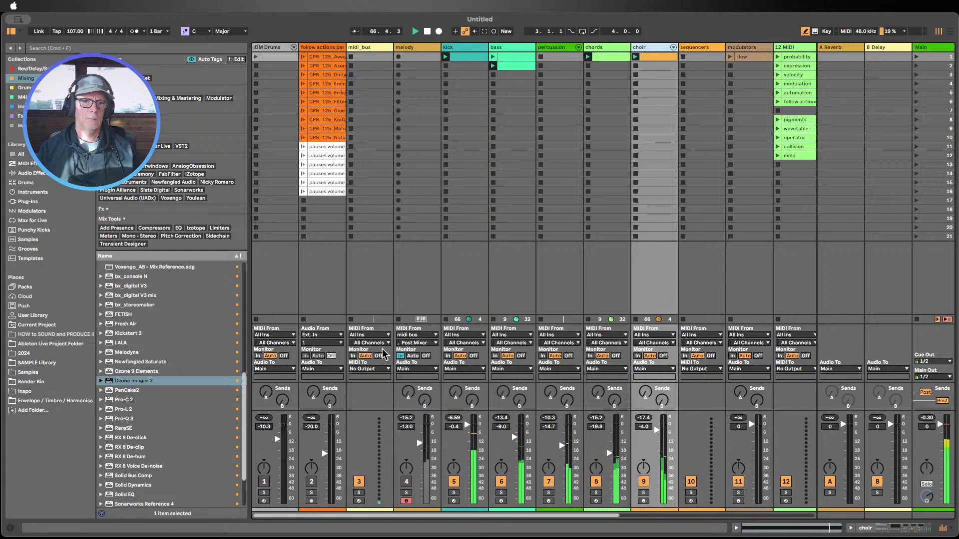
{"action": "double_click", "coordinate": [654, 49]}
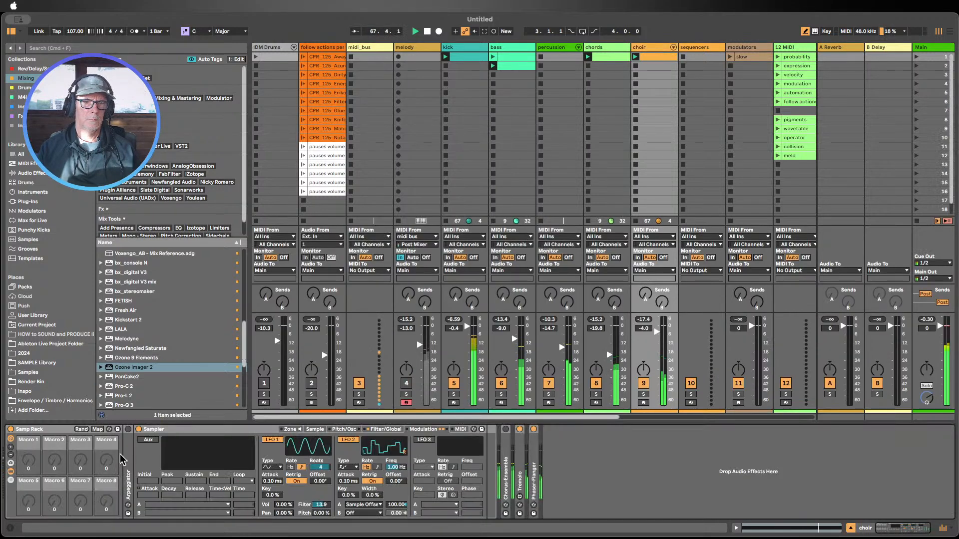
{"action": "double_click", "coordinate": [127, 439]}
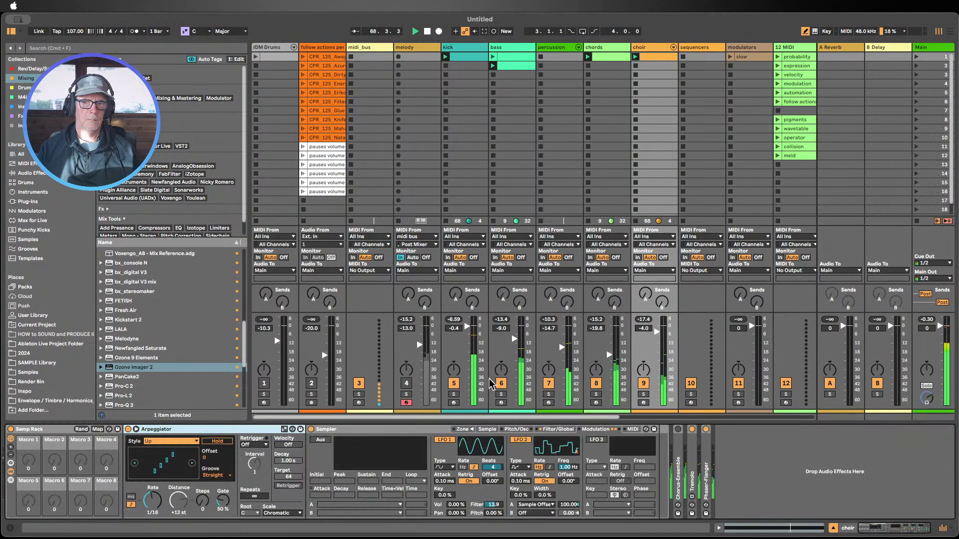
{"action": "left_click", "coordinate": [644, 395]}
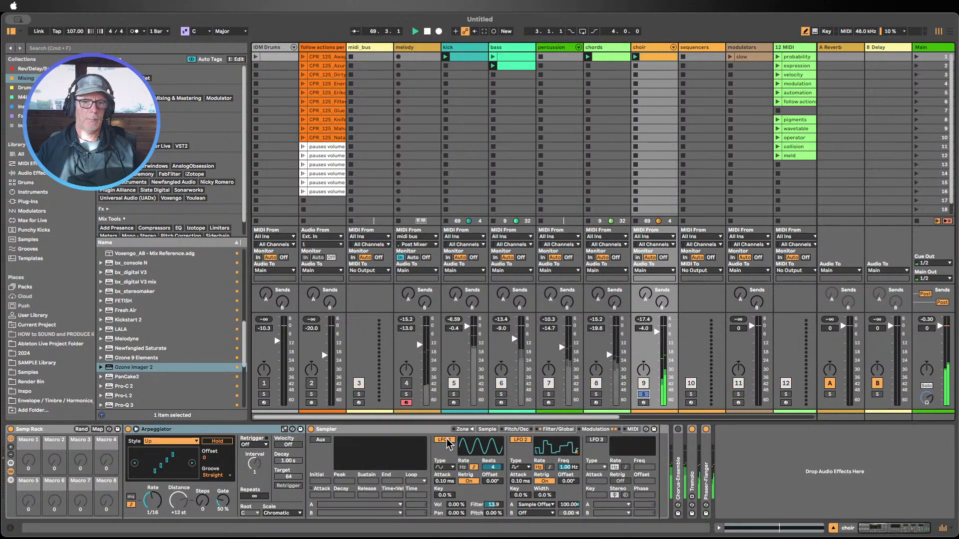
{"action": "double_click", "coordinate": [394, 430]}
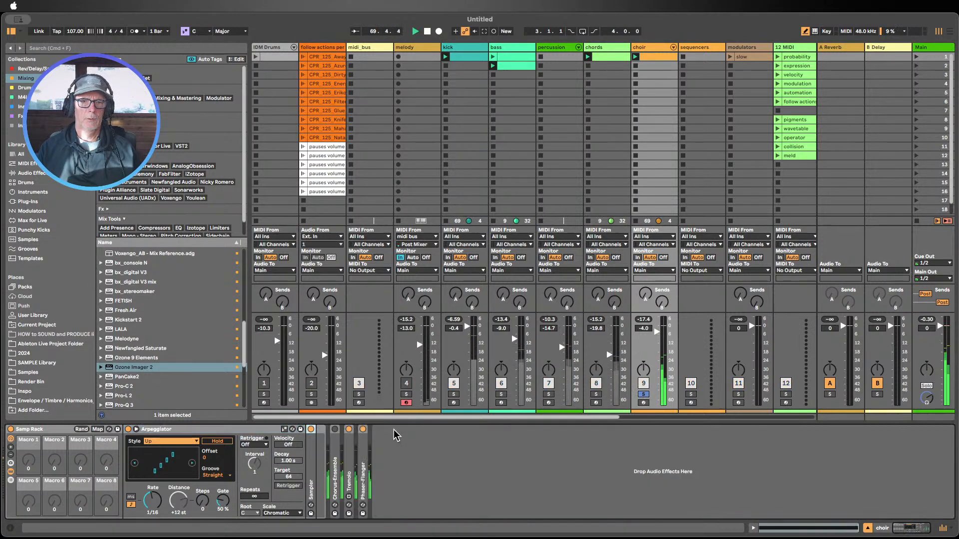
Set the choir's Arpeggiator to the Random style with a 1/8 rate, expand the Sampler and unsolo the track
{"action": "left_click", "coordinate": [151, 502]}
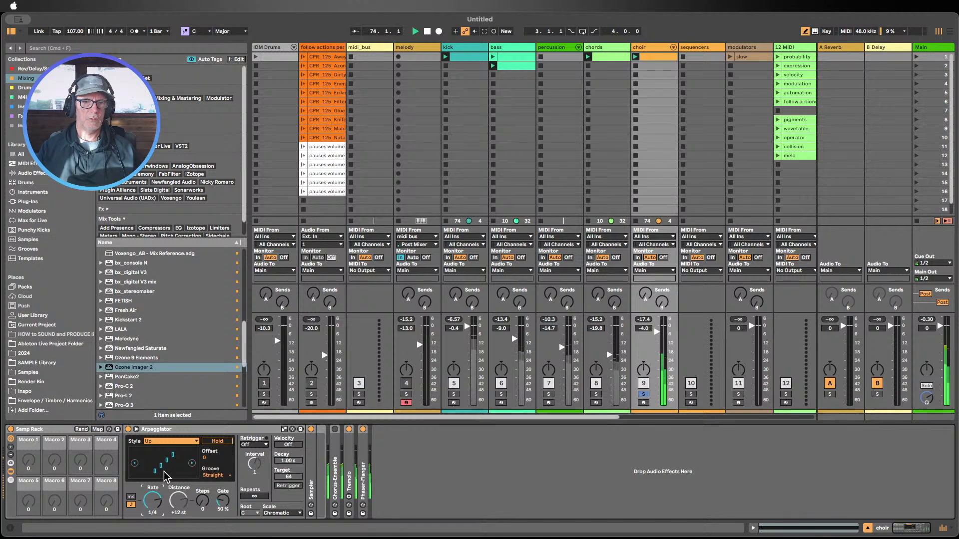
{"action": "double_click", "coordinate": [311, 448]}
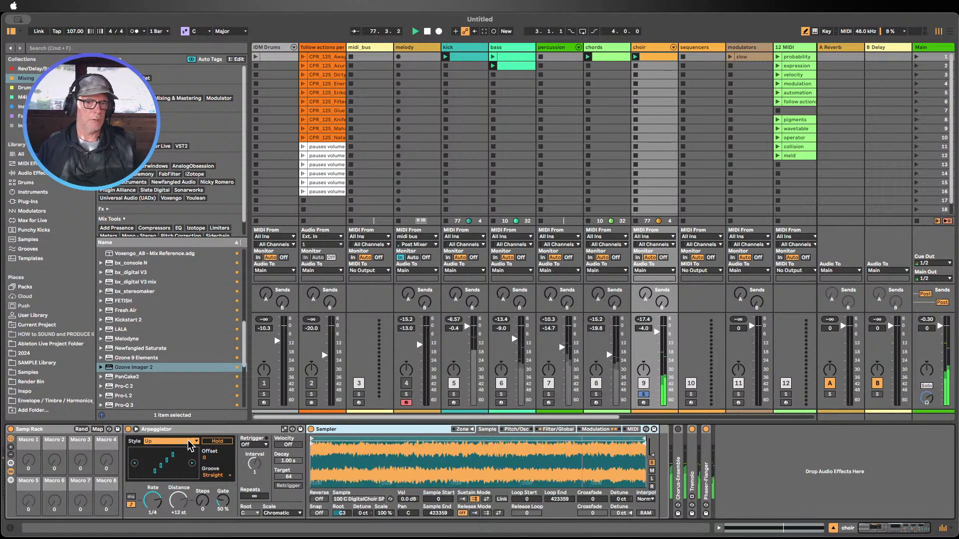
{"action": "left_click", "coordinate": [157, 415]}
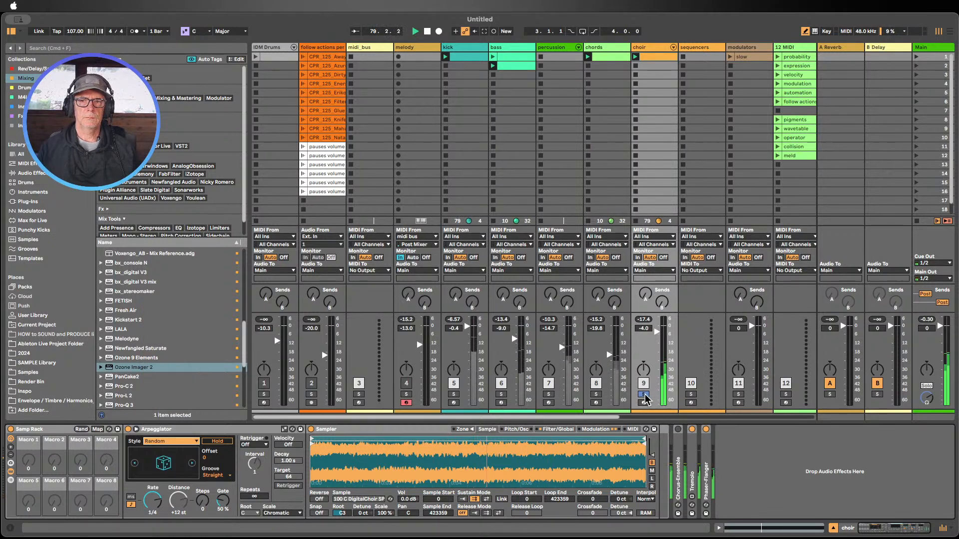
{"action": "left_click_drag", "start_coordinate": [152, 500], "coordinate": [153, 492]}
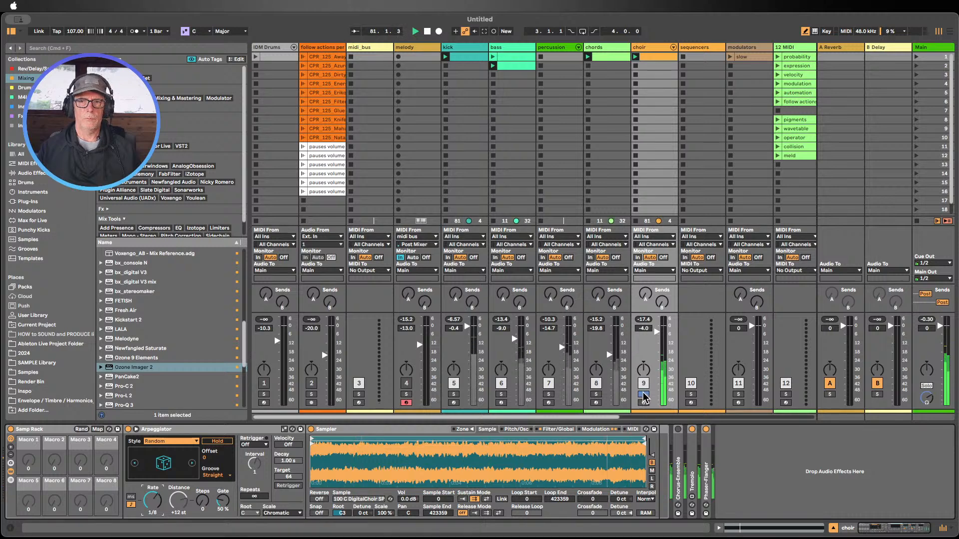
{"action": "left_click", "coordinate": [643, 395]}
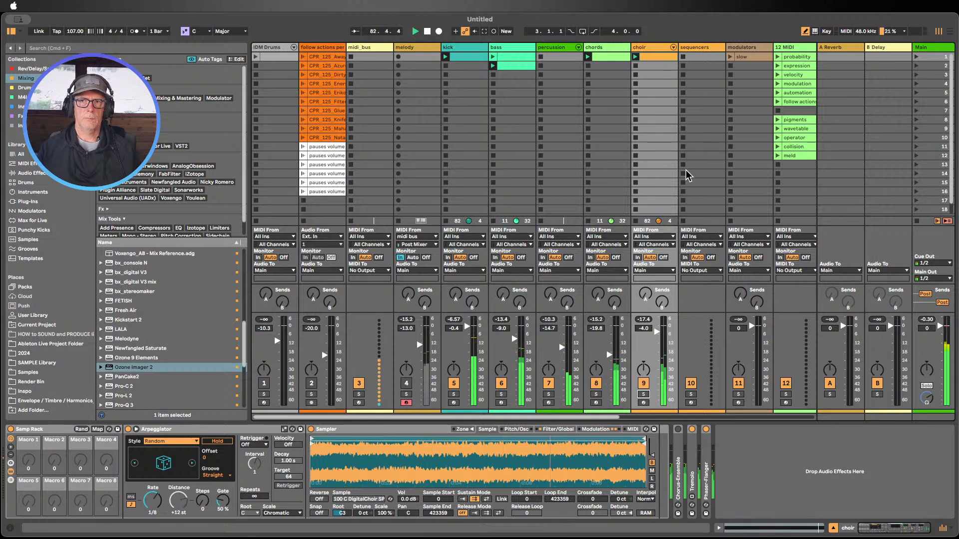
Transpose the choir clip's sustained note up one octave to C4 and close the clip editor
{"action": "double_click", "coordinate": [650, 56]}
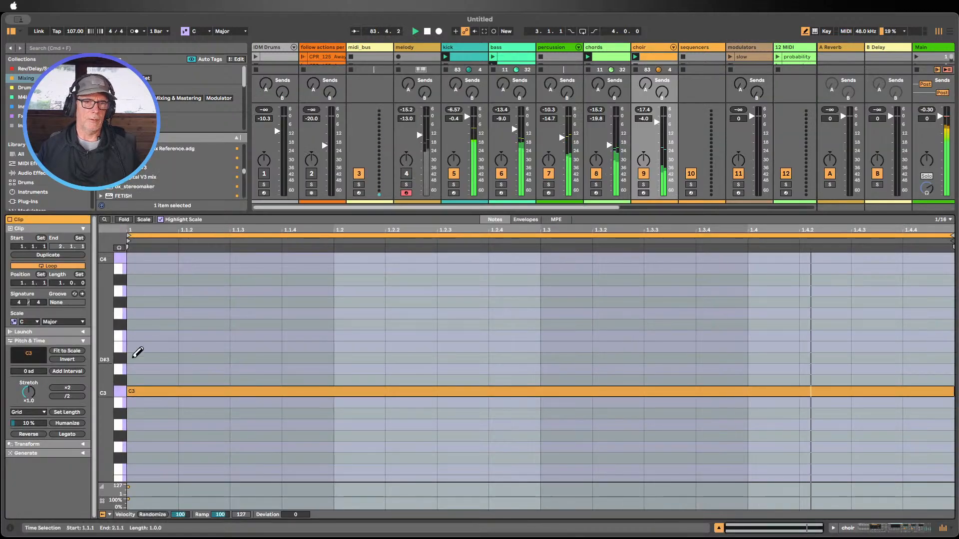
{"action": "key", "text": "b"}
{"action": "left_click", "coordinate": [161, 391]}
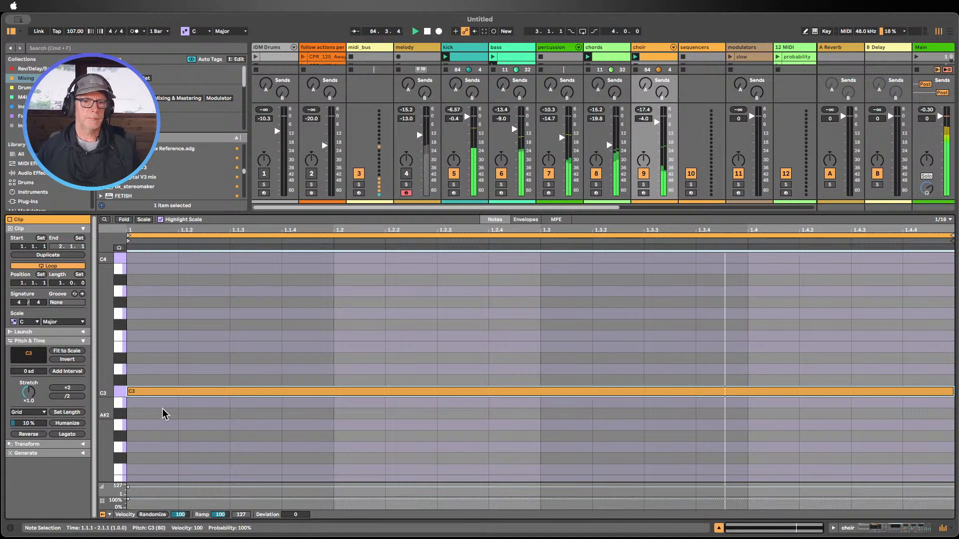
{"action": "key", "text": "shift+Up"}
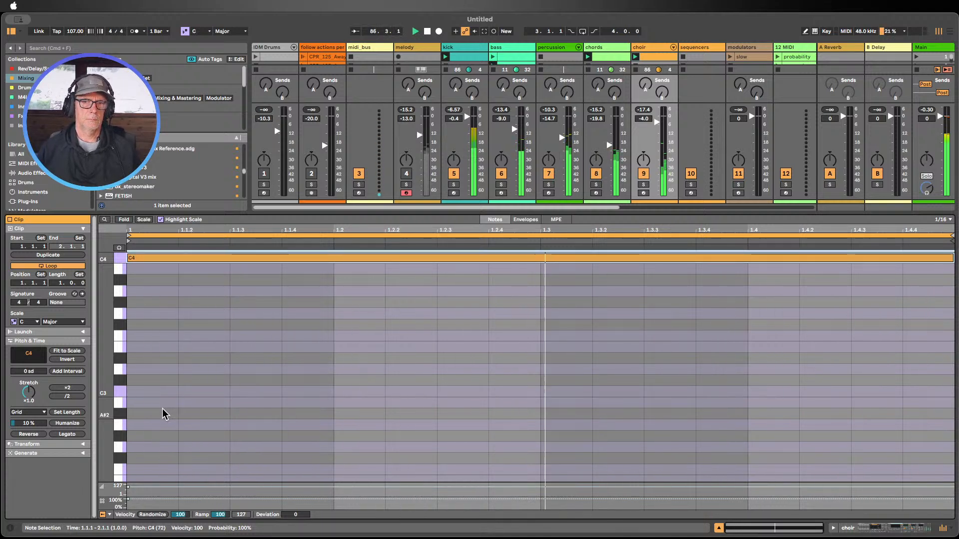
{"action": "left_click", "coordinate": [719, 528]}
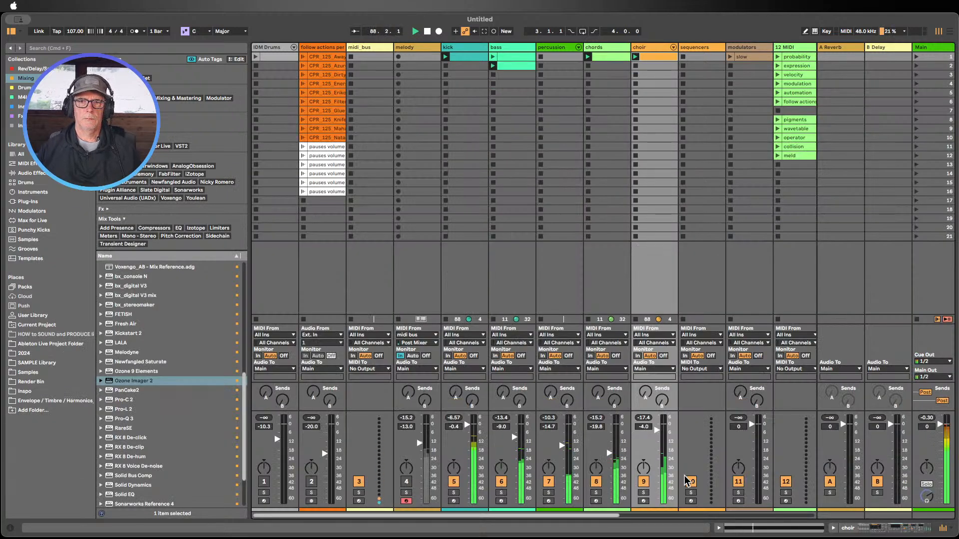
Open the chords clip, select all its notes and randomize their velocities, with a randomize amount of 25
{"action": "left_click", "coordinate": [603, 48]}
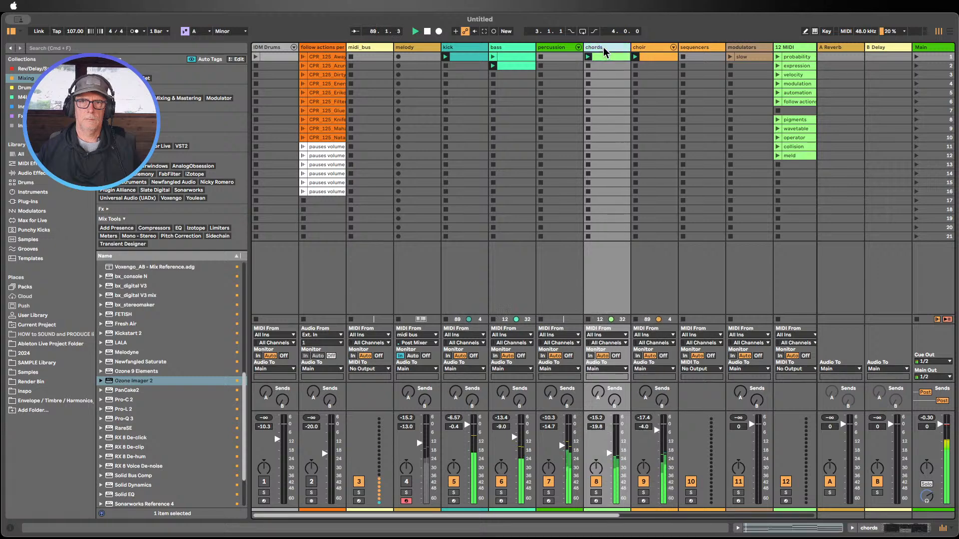
{"action": "double_click", "coordinate": [604, 47]}
{"action": "double_click", "coordinate": [603, 56]}
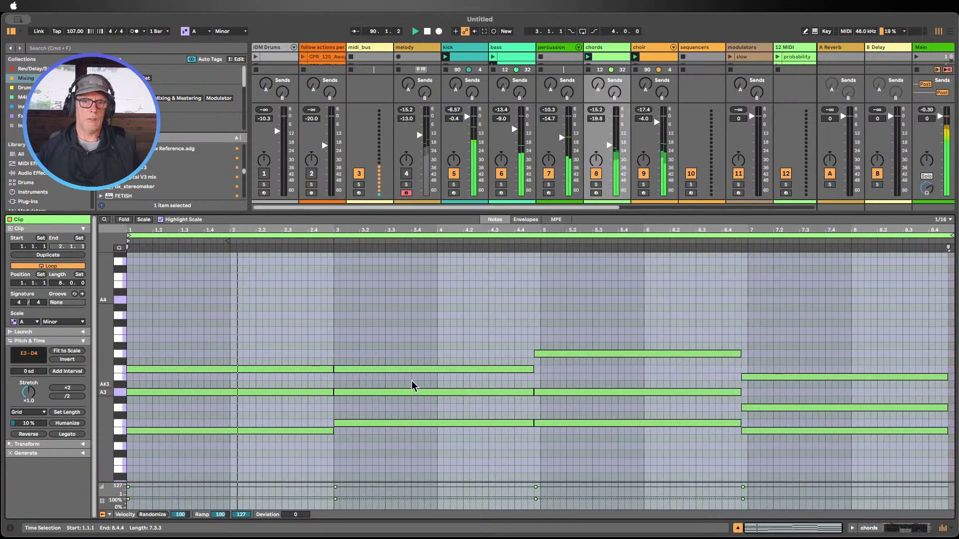
{"action": "scroll", "coordinate": [265, 313], "scroll_direction": "down", "scroll_amount": 1}
{"action": "left_click_drag", "start_coordinate": [258, 314], "coordinate": [916, 436]}
{"action": "scroll", "coordinate": [475, 415], "scroll_direction": "down", "scroll_amount": 1}
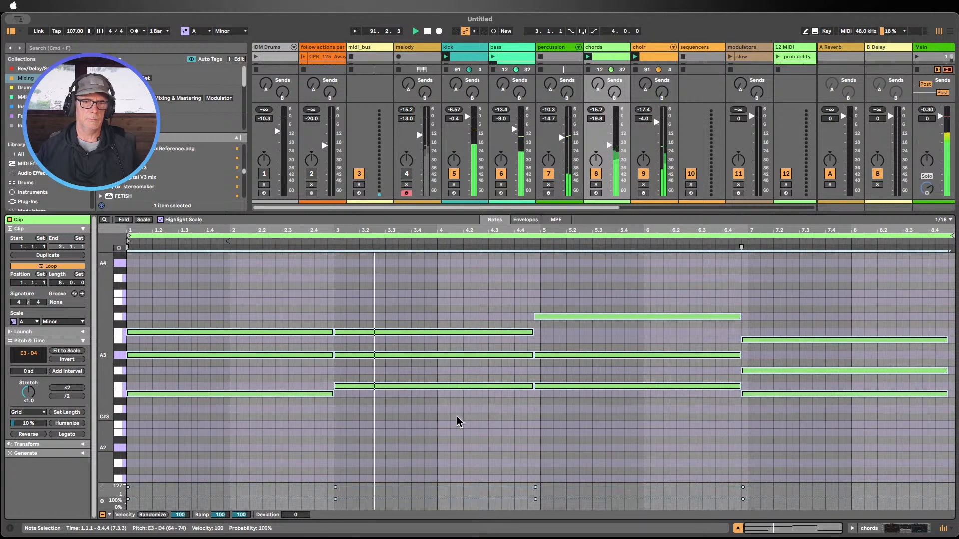
{"action": "left_click", "coordinate": [149, 515]}
{"action": "left_click_drag", "start_coordinate": [182, 515], "coordinate": [181, 538]}
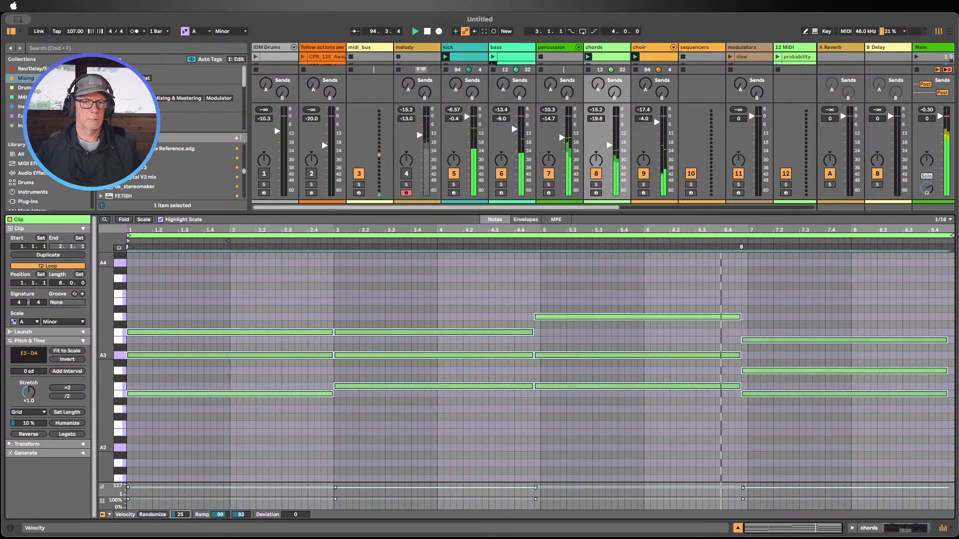
In the chords' Wavetable, modulate Filter 1 Freq with Env 2 at 52 and set the filter frequency to 798 Hz
{"action": "left_click", "coordinate": [879, 529]}
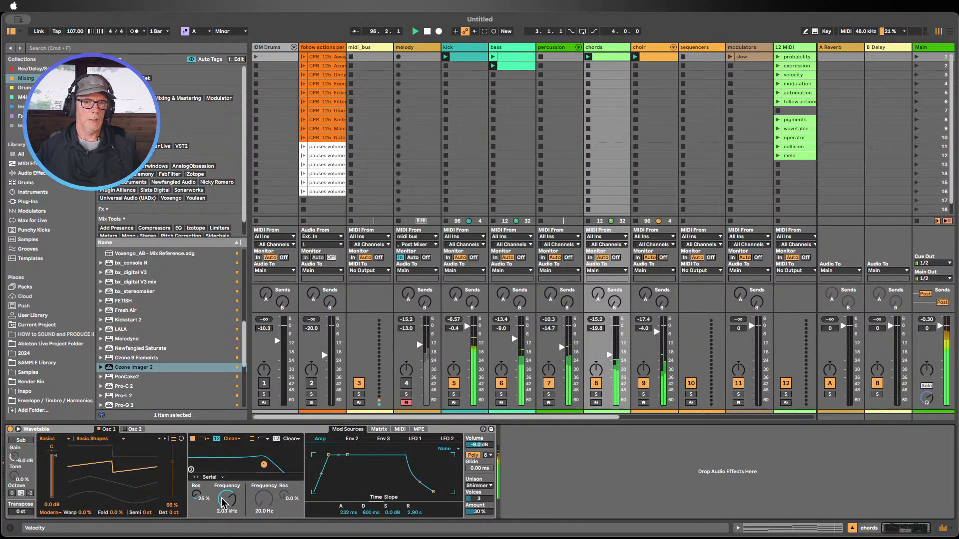
{"action": "left_click_drag", "start_coordinate": [223, 502], "coordinate": [223, 521]}
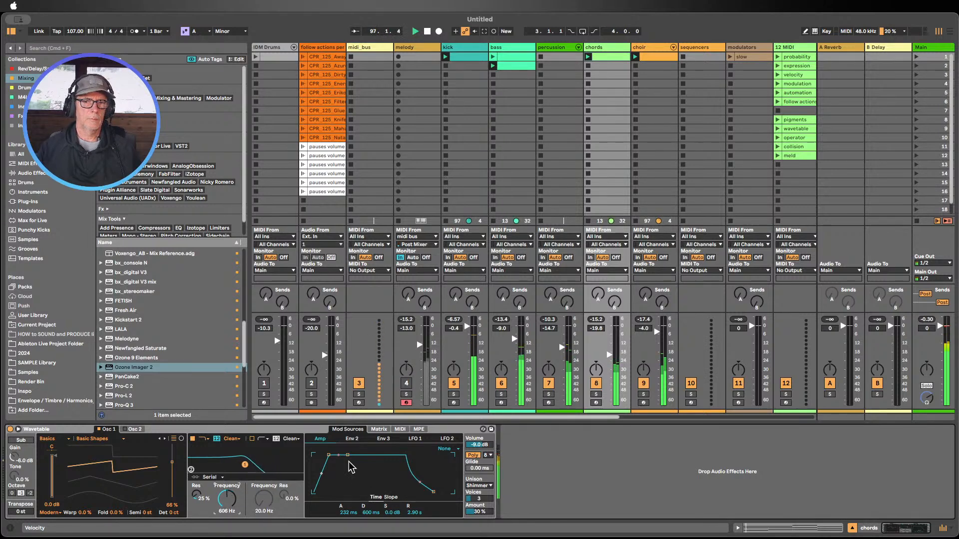
{"action": "left_click", "coordinate": [379, 429]}
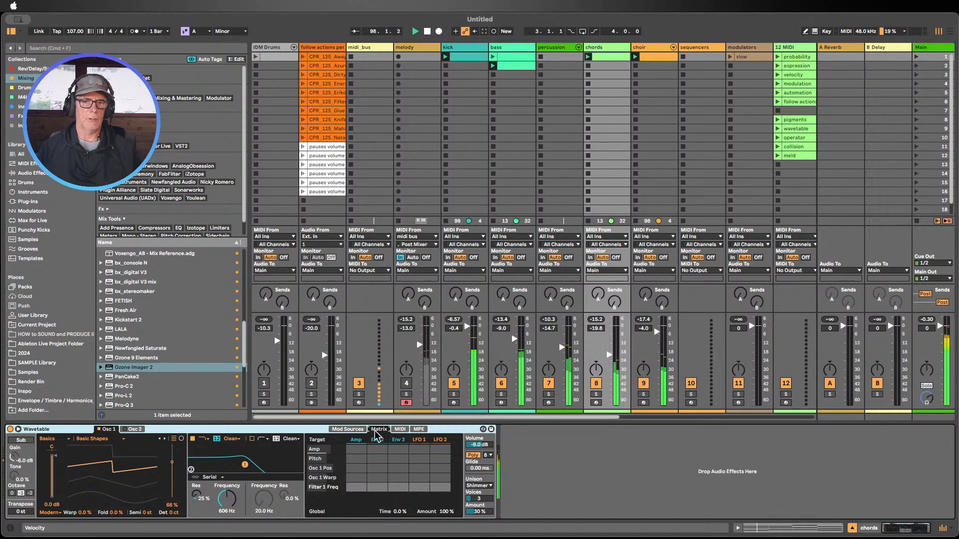
{"action": "mouse_move", "coordinate": [227, 498]}
{"action": "left_mouse_down"}
{"action": "mouse_move", "coordinate": [227, 514]}
{"action": "mouse_move", "coordinate": [227, 490]}
{"action": "left_mouse_up"}
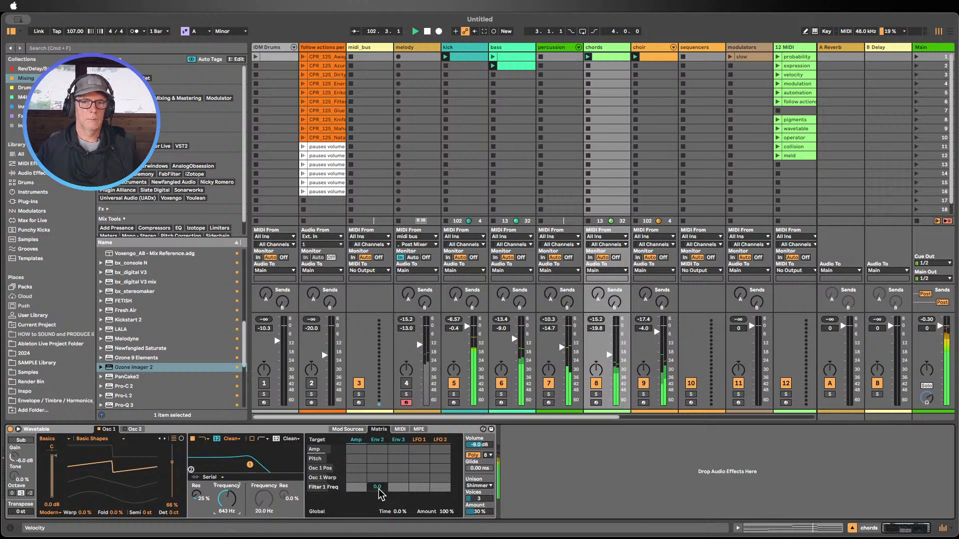
{"action": "left_click_drag", "start_coordinate": [369, 487], "coordinate": [369, 483]}
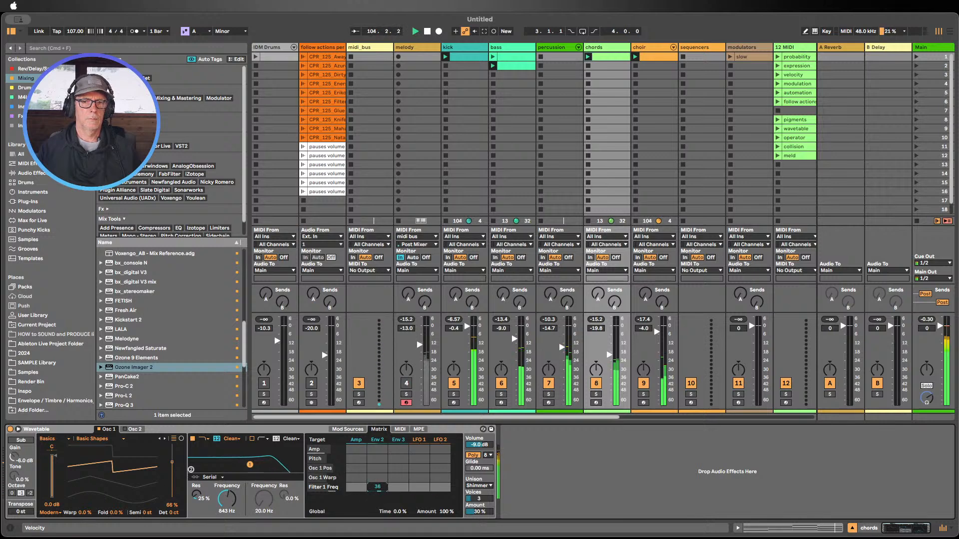
{"action": "left_click_drag", "start_coordinate": [378, 487], "coordinate": [377, 486]}
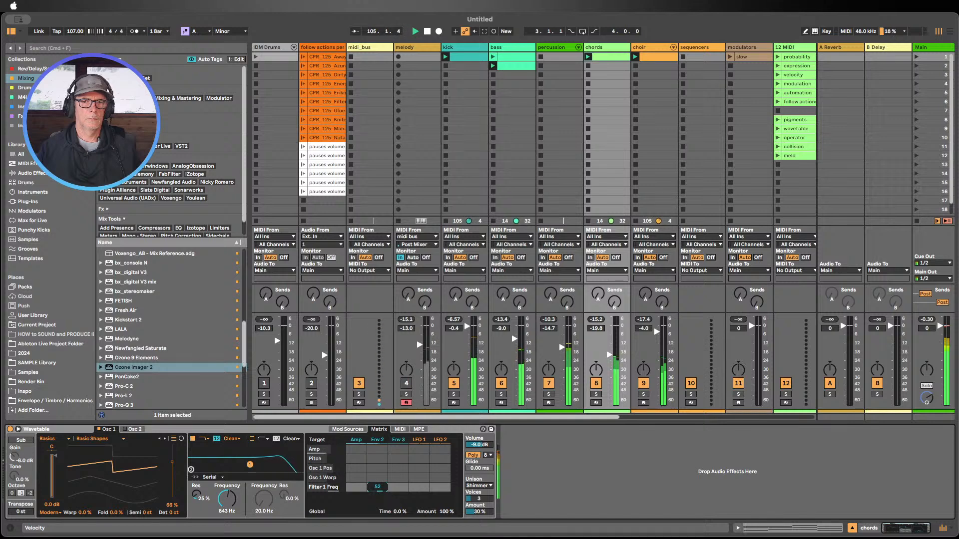
{"action": "left_click_drag", "start_coordinate": [227, 498], "coordinate": [226, 502]}
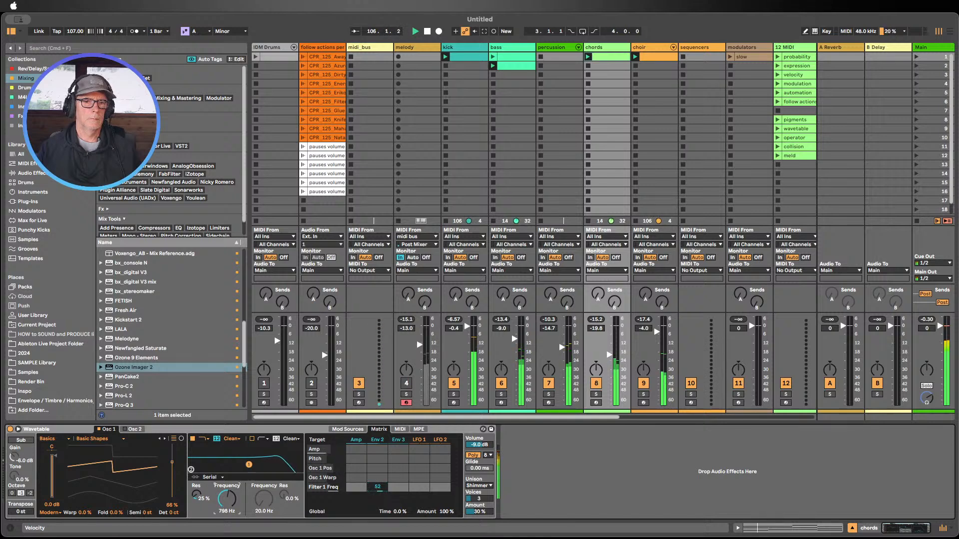
Switch the chords' oscillator 1 to the Saw Dual 3 wavetable and deactivate the bass and kick tracks
{"action": "left_click", "coordinate": [166, 439]}
{"action": "left_click", "coordinate": [166, 439]}
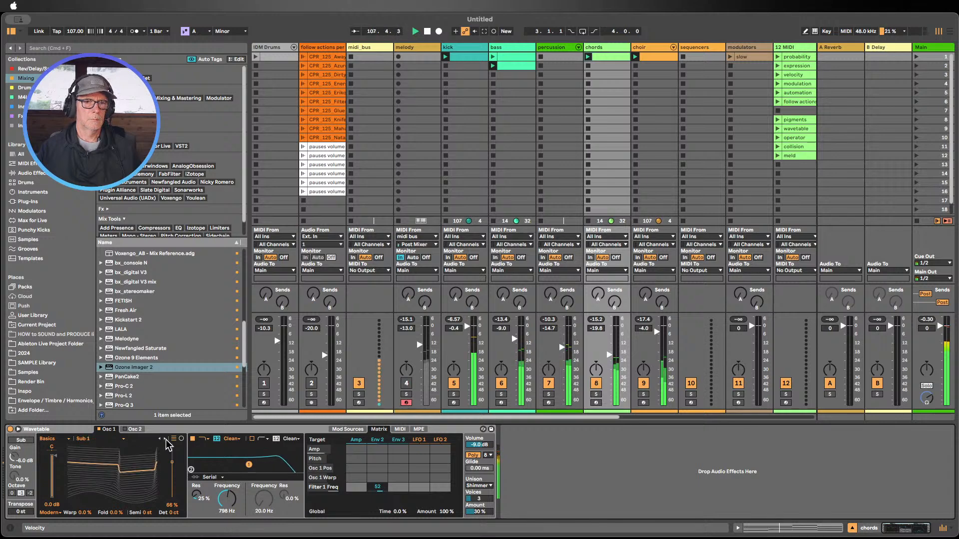
{"action": "left_click", "coordinate": [166, 440]}
{"action": "left_click", "coordinate": [166, 440]}
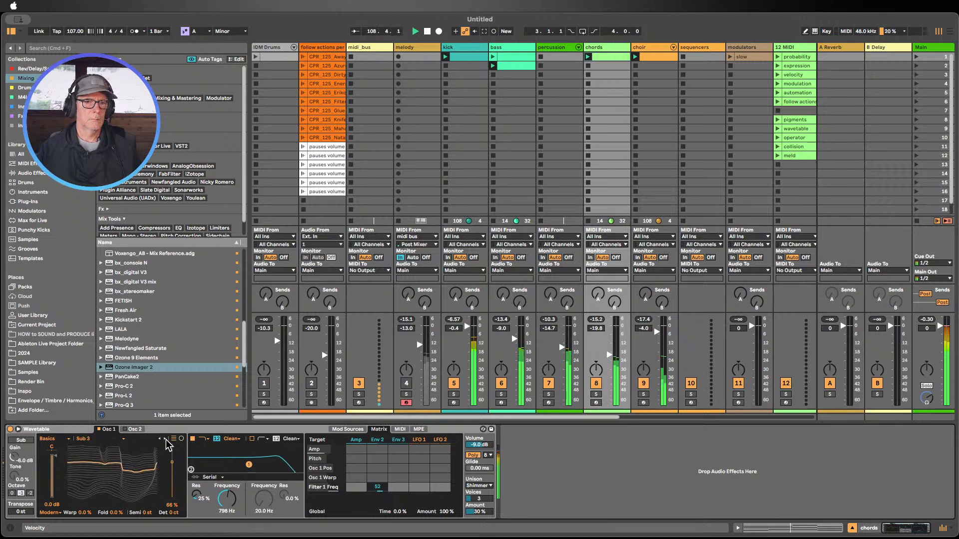
{"action": "left_click", "coordinate": [165, 439]}
{"action": "left_click", "coordinate": [166, 439]}
{"action": "left_click", "coordinate": [166, 440]}
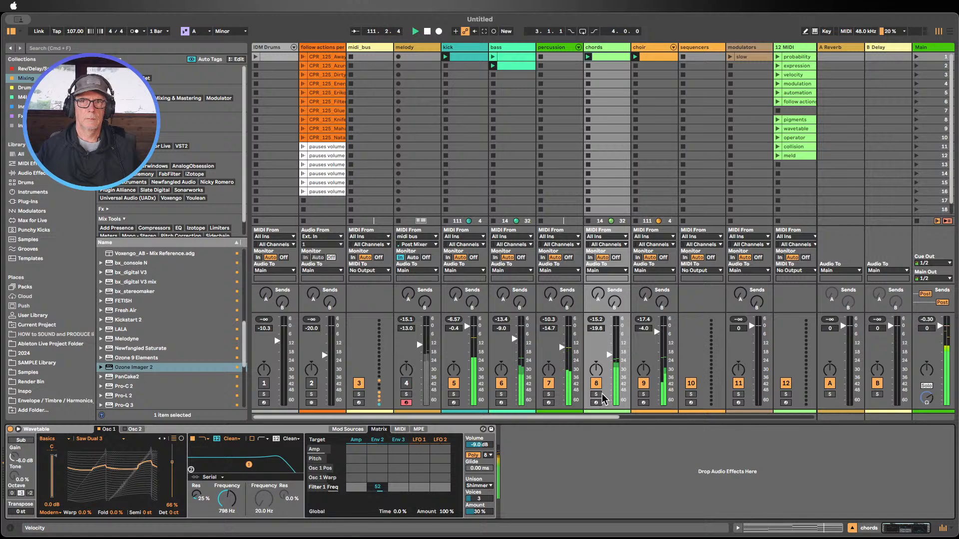
{"action": "left_click", "coordinate": [501, 384]}
{"action": "left_click", "coordinate": [453, 383]}
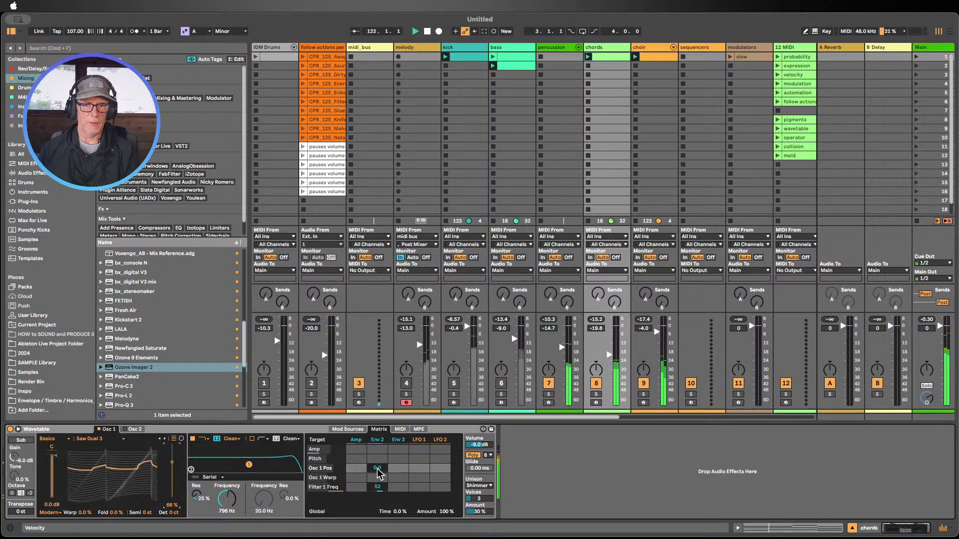
Try Env 2 modulation of -56 on Osc 1 Pos, remove it, and set the filter frequency to 640 Hz
{"action": "left_click_drag", "start_coordinate": [377, 468], "coordinate": [377, 489]}
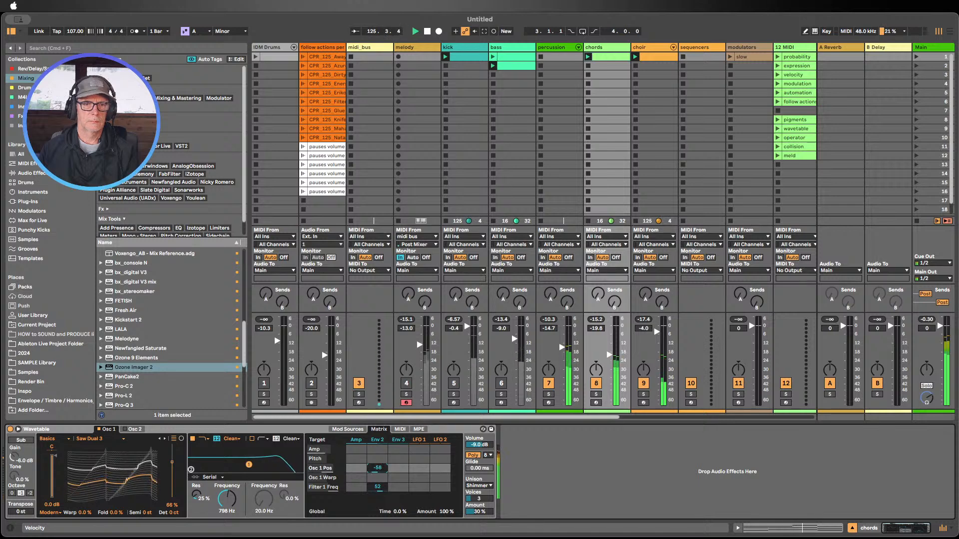
{"action": "left_click_drag", "start_coordinate": [227, 511], "coordinate": [227, 513]}
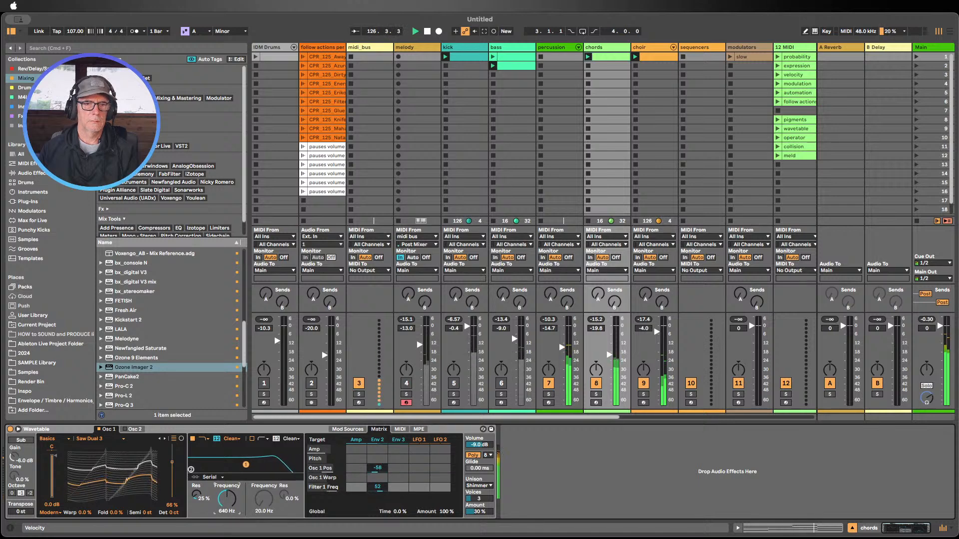
{"action": "left_click_drag", "start_coordinate": [378, 469], "coordinate": [379, 443]}
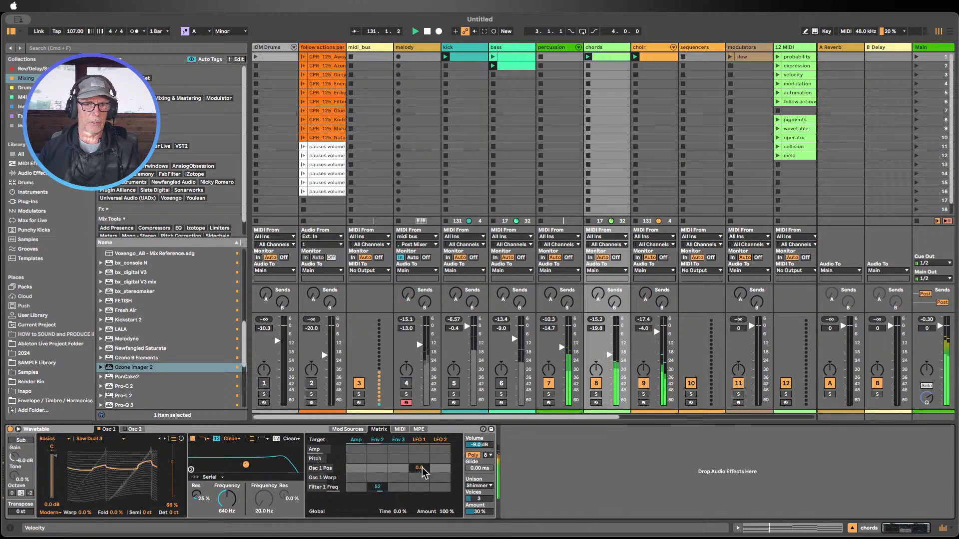
Modulate Osc 1 Pos with LFO 1 at 30 and a 0.21 Hz rate, setting the oscillator's position to 35% and fold to 7%
{"action": "left_click_drag", "start_coordinate": [422, 468], "coordinate": [421, 446]}
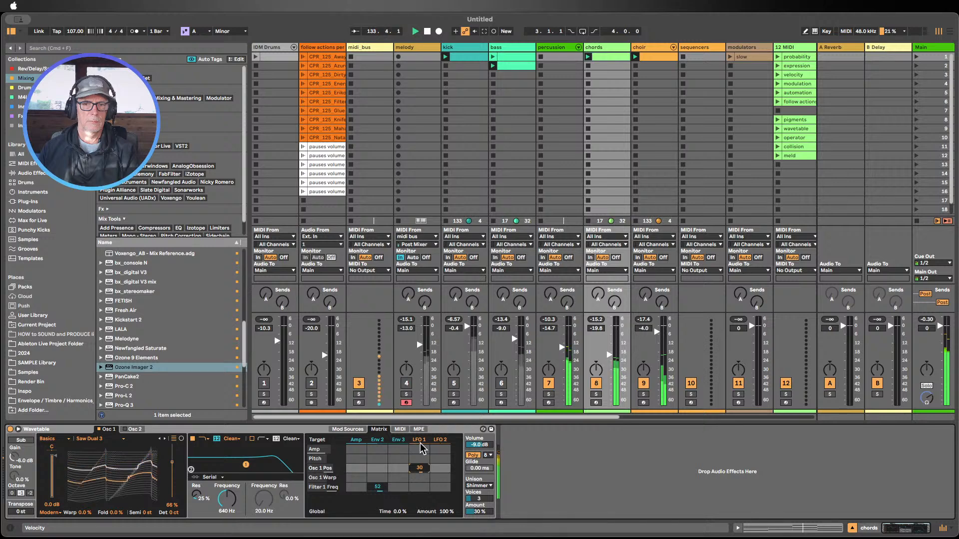
{"action": "left_click", "coordinate": [420, 440]}
{"action": "left_click_drag", "start_coordinate": [347, 513], "coordinate": [347, 532]}
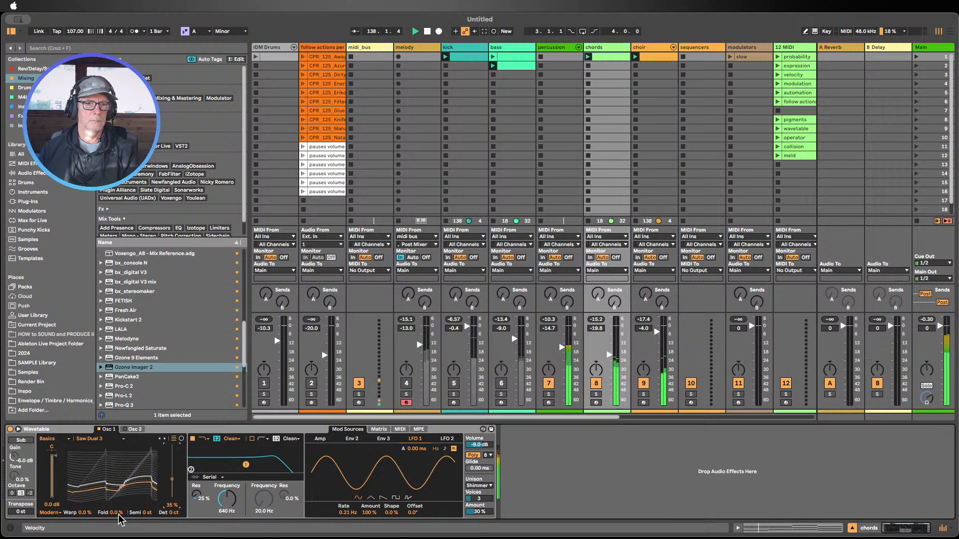
{"action": "left_click_drag", "start_coordinate": [117, 512], "coordinate": [116, 505]}
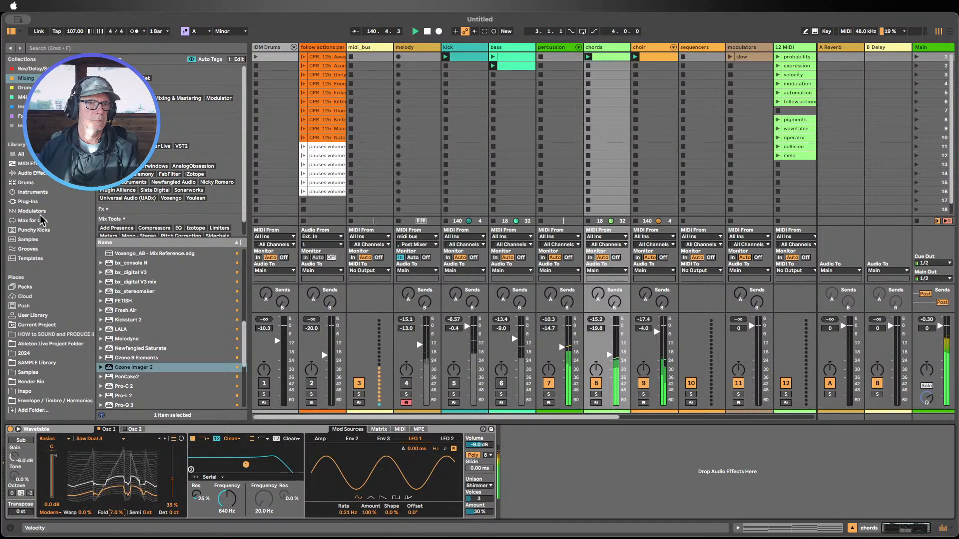
Add a Hybrid Reverb audio effect after the chords' Wavetable, set its Dry/Wet to 23% and collapse it
{"action": "left_click", "coordinate": [35, 172]}
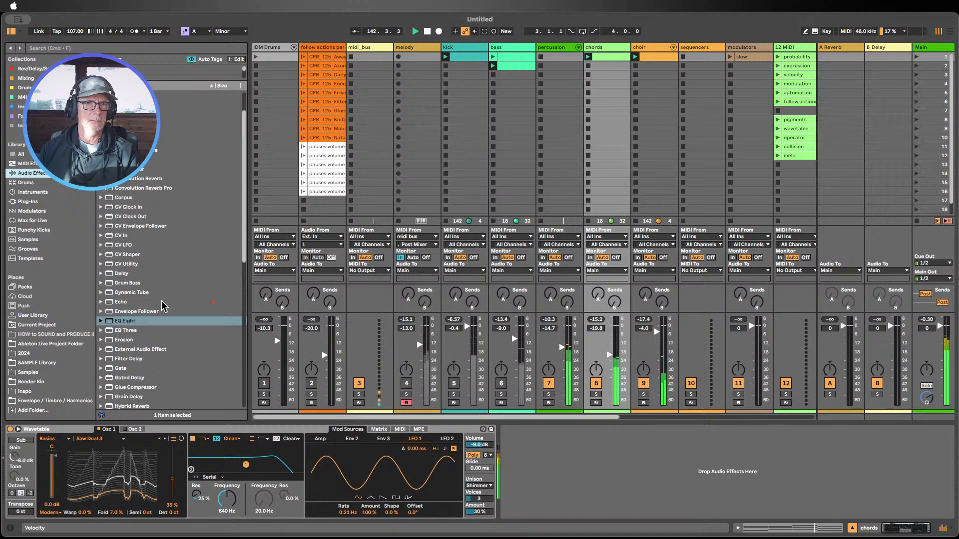
{"action": "scroll", "coordinate": [161, 306], "scroll_direction": "down", "scroll_amount": 5}
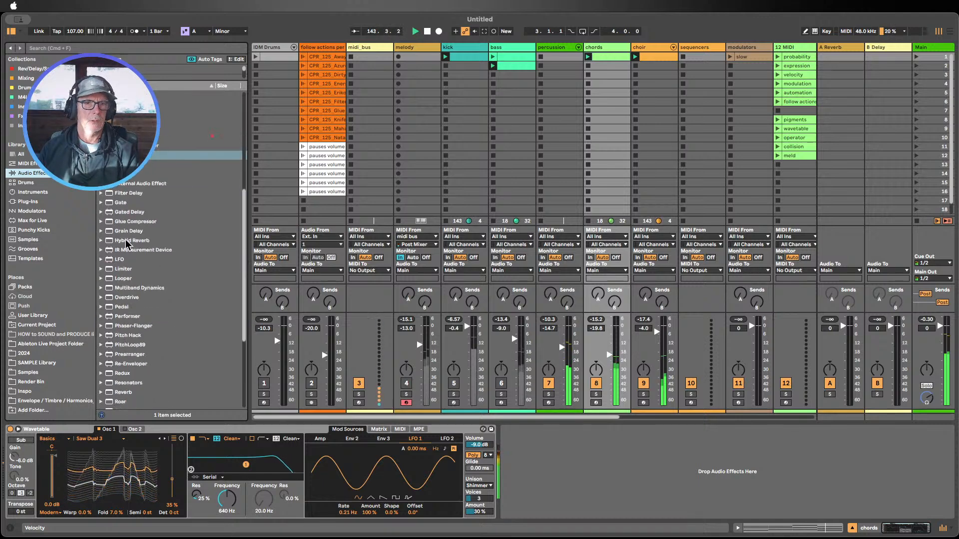
{"action": "left_click_drag", "start_coordinate": [125, 239], "coordinate": [559, 459]}
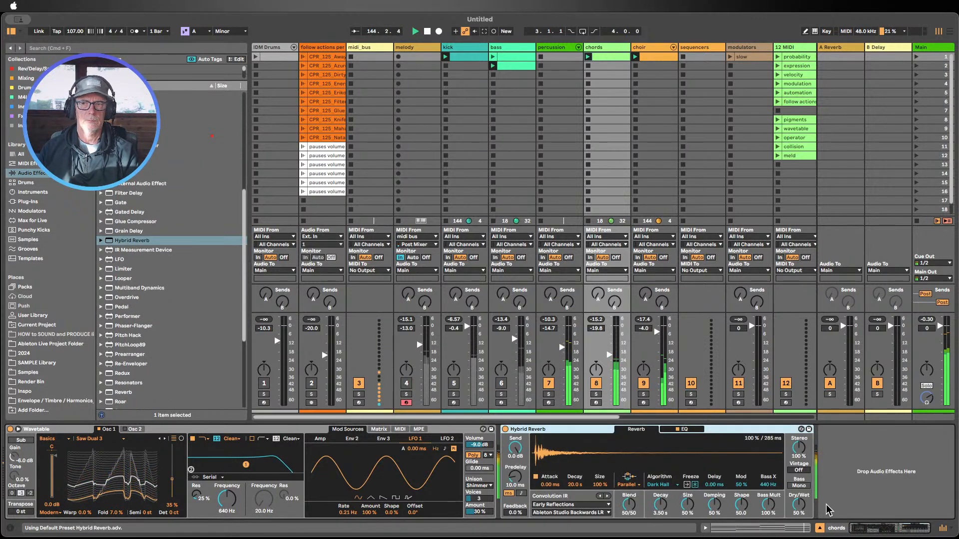
{"action": "left_click_drag", "start_coordinate": [799, 504], "coordinate": [800, 521]}
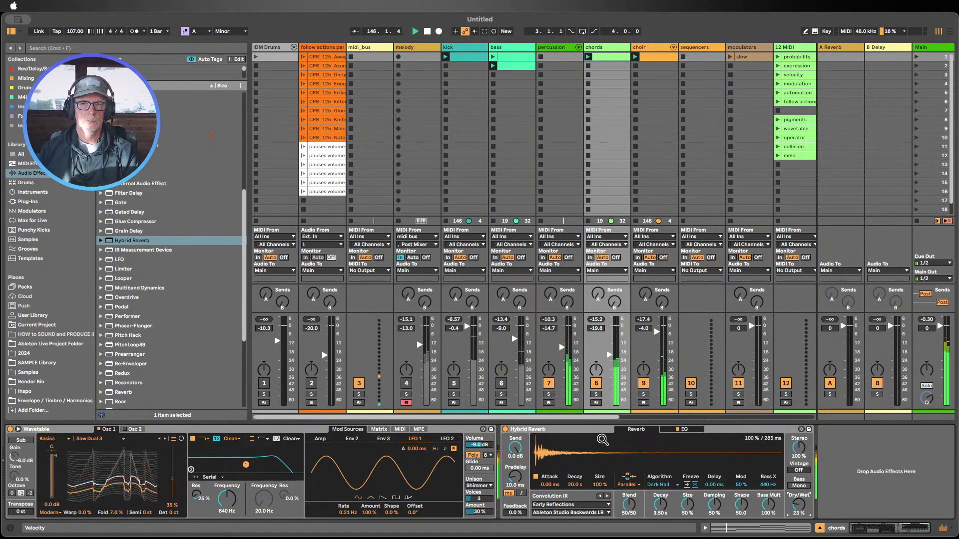
{"action": "left_click", "coordinate": [564, 437]}
{"action": "double_click", "coordinate": [563, 437]}
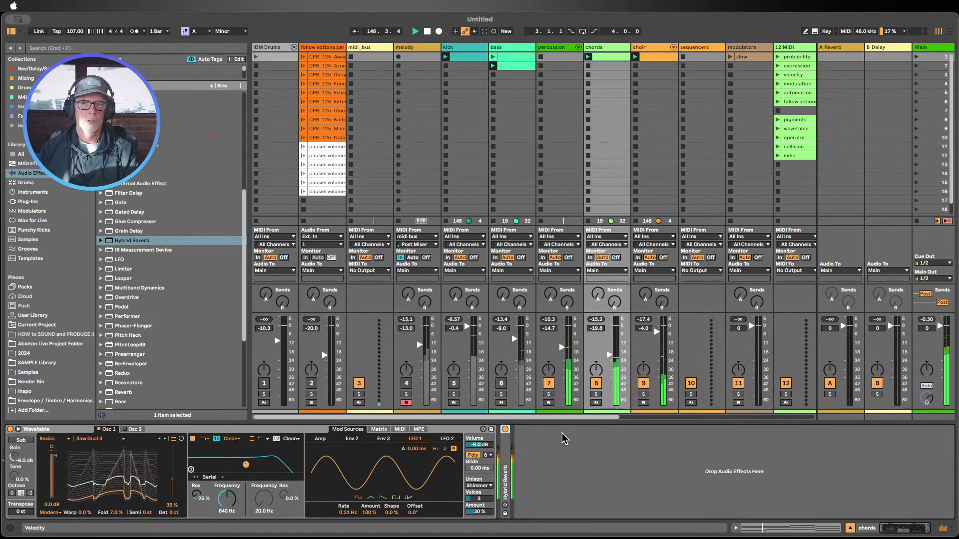
Hide the browser and collapse the Arpeggiator and Sampler in the choir track's device chain
{"action": "left_click", "coordinate": [11, 33]}
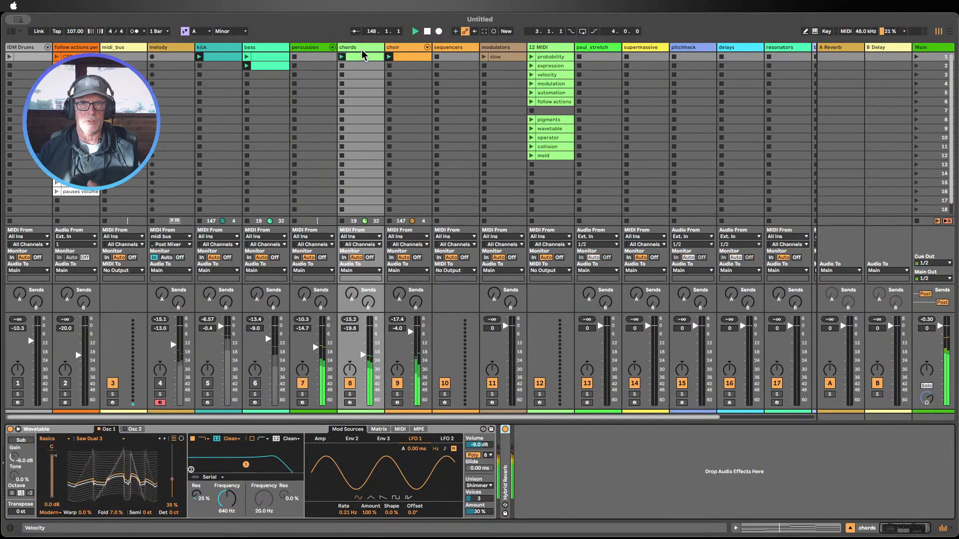
{"action": "left_click", "coordinate": [396, 49]}
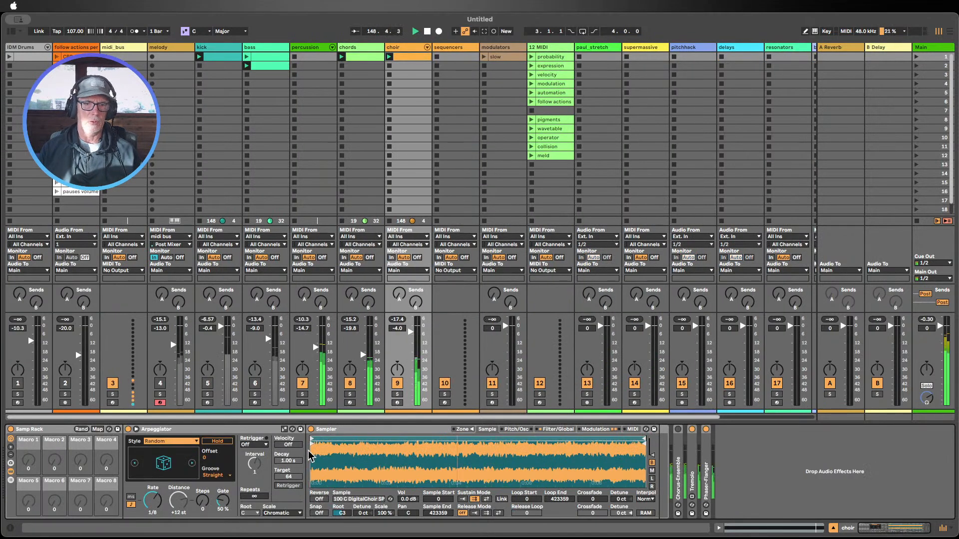
{"action": "double_click", "coordinate": [193, 430]}
{"action": "double_click", "coordinate": [200, 430]}
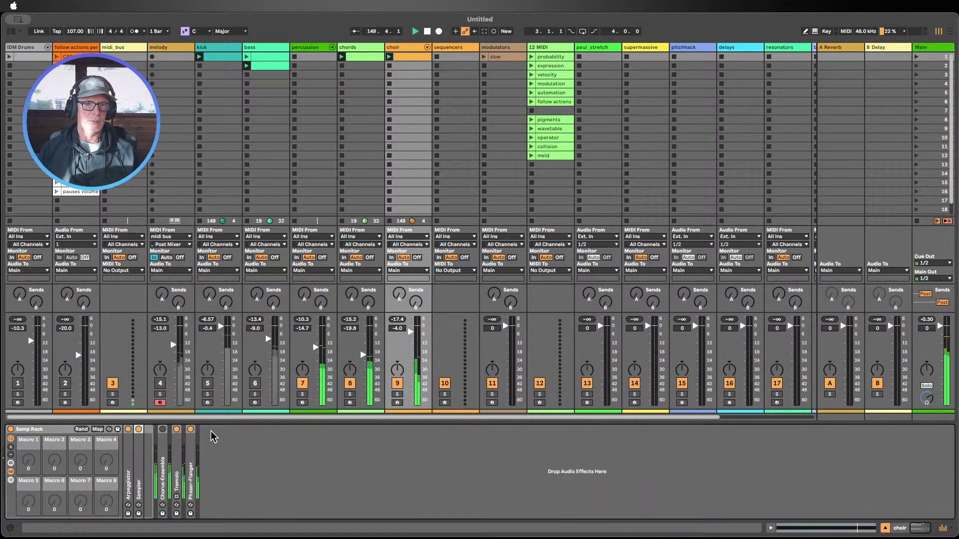
Check the supermassive track's device chain, return to the choir track and show the browser again
{"action": "left_click", "coordinate": [652, 51]}
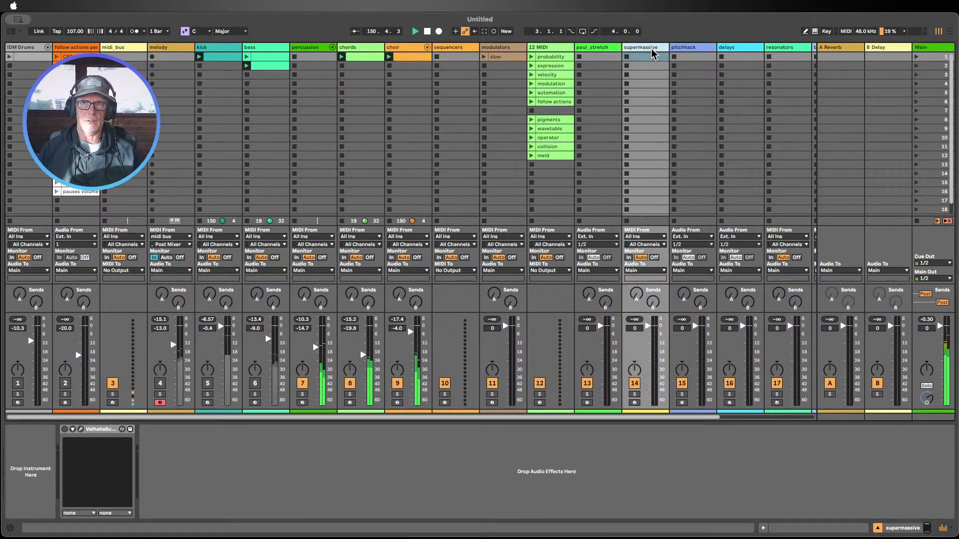
{"action": "left_click", "coordinate": [403, 52]}
{"action": "left_click", "coordinate": [11, 31]}
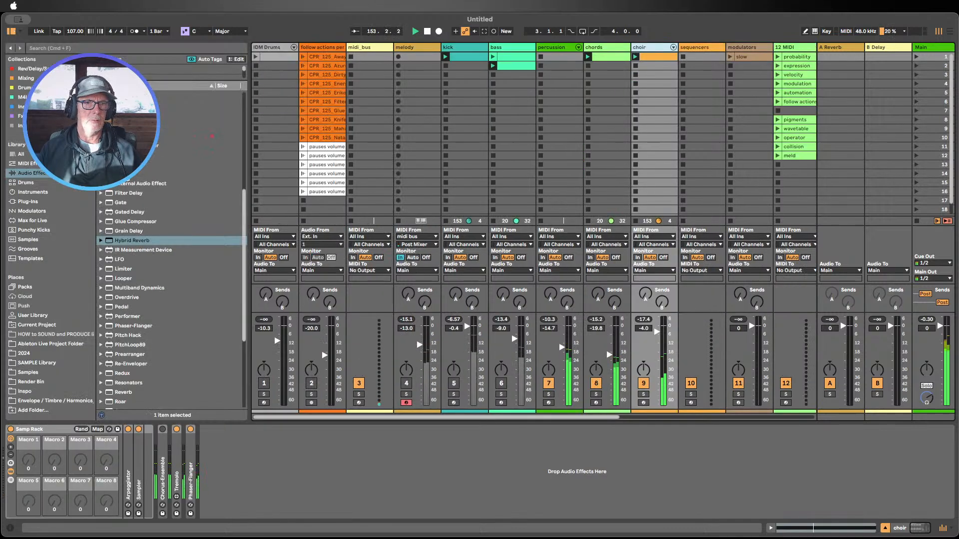
Insert Echo between the choir's Tremolo and Phaser-Flanger with 76% feedback and 31% Dry/Wet, deactivating the chords track
{"action": "left_click_drag", "start_coordinate": [190, 136], "coordinate": [261, 456]}
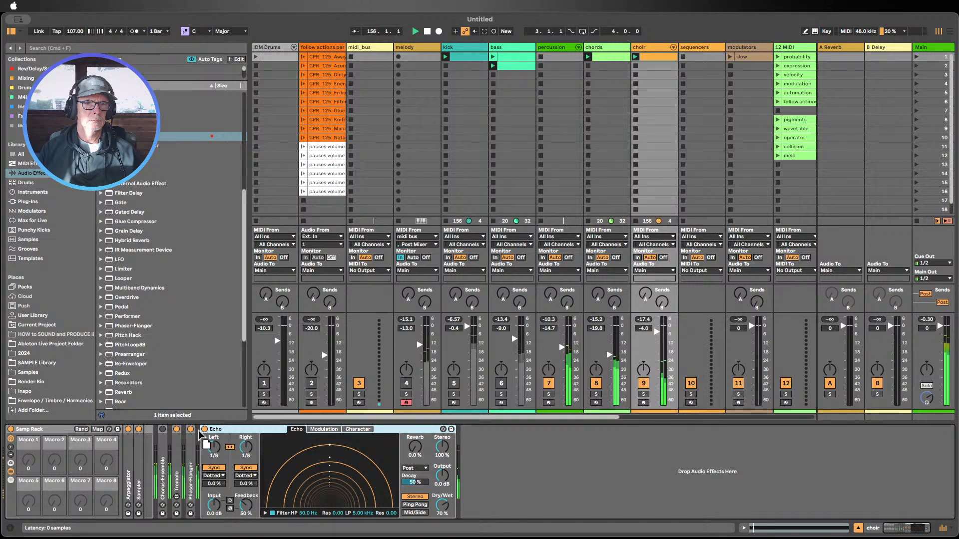
{"action": "left_click_drag", "start_coordinate": [192, 431], "coordinate": [194, 432]}
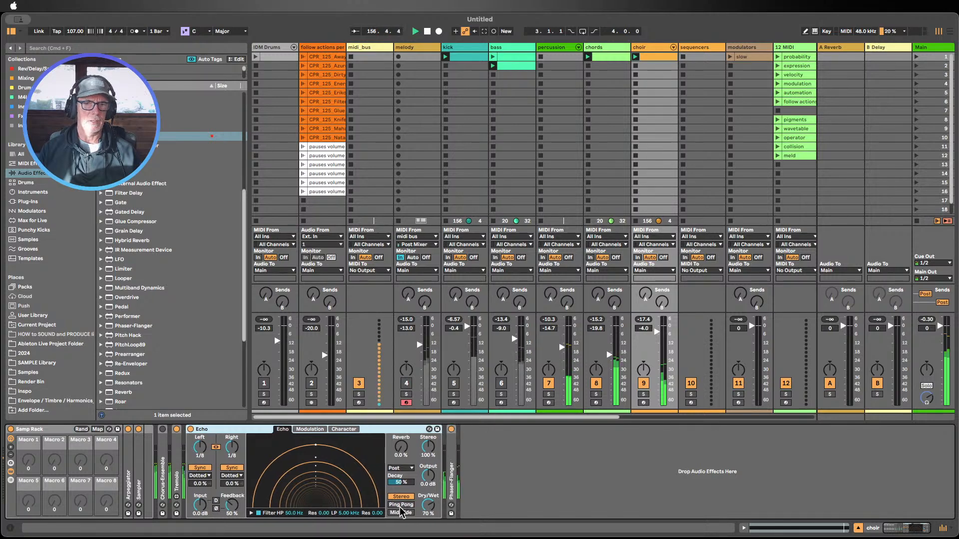
{"action": "left_click_drag", "start_coordinate": [428, 505], "coordinate": [428, 521]}
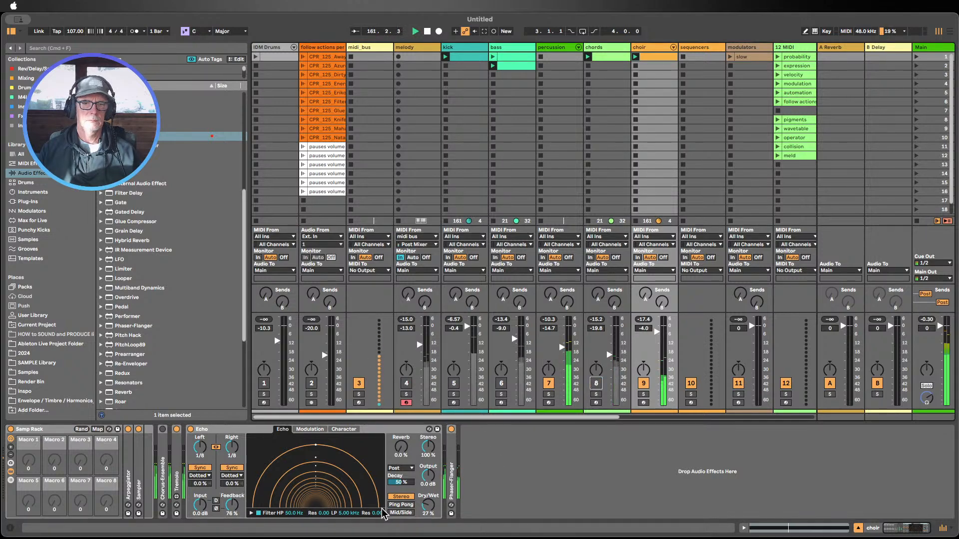
{"action": "left_click_drag", "start_coordinate": [424, 509], "coordinate": [424, 505]}
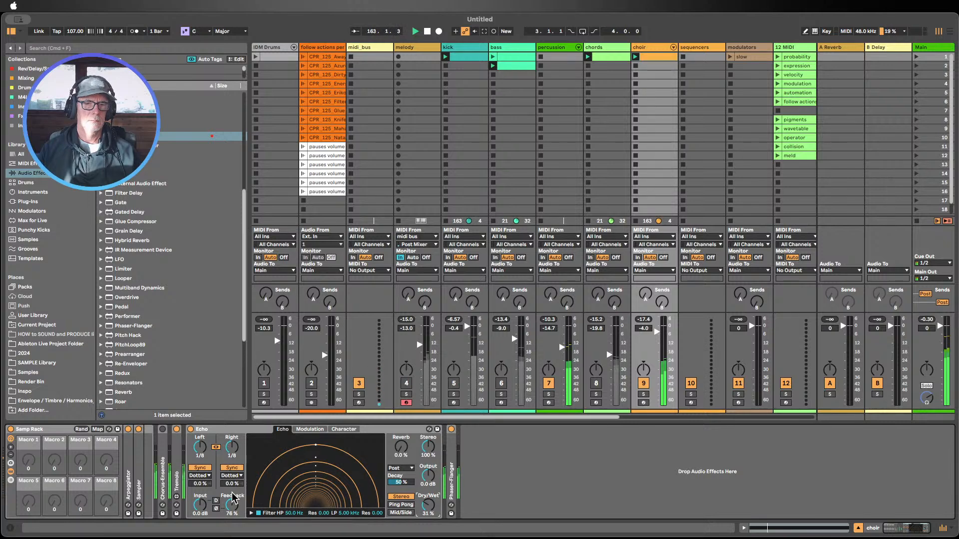
Set the choir Echo's feedback to 80%, delay modulation to 20% and Dry/Wet to 25%, muting percussion and comparing with Echo bypassed
{"action": "left_click_drag", "start_coordinate": [233, 511], "coordinate": [232, 505]}
{"action": "left_click", "coordinate": [309, 429]}
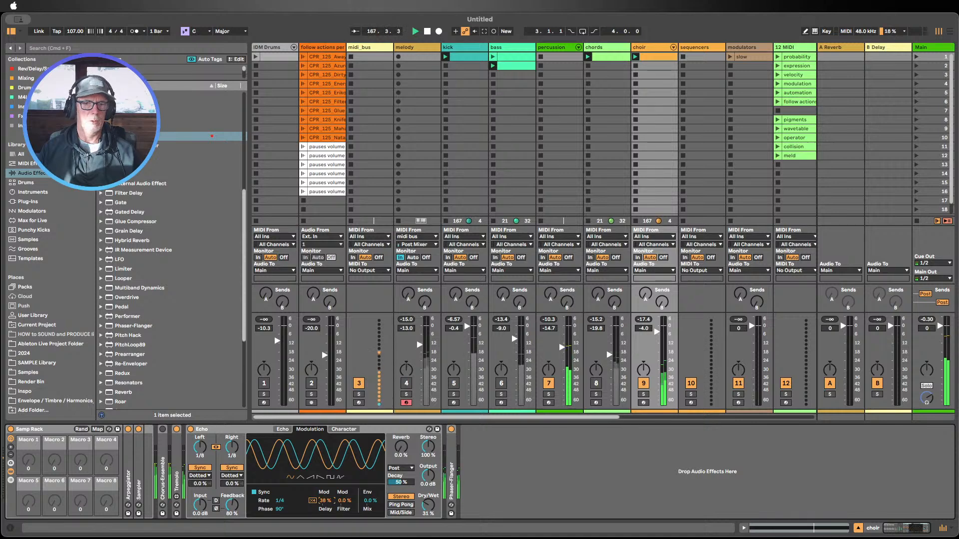
{"action": "left_click", "coordinate": [548, 383]}
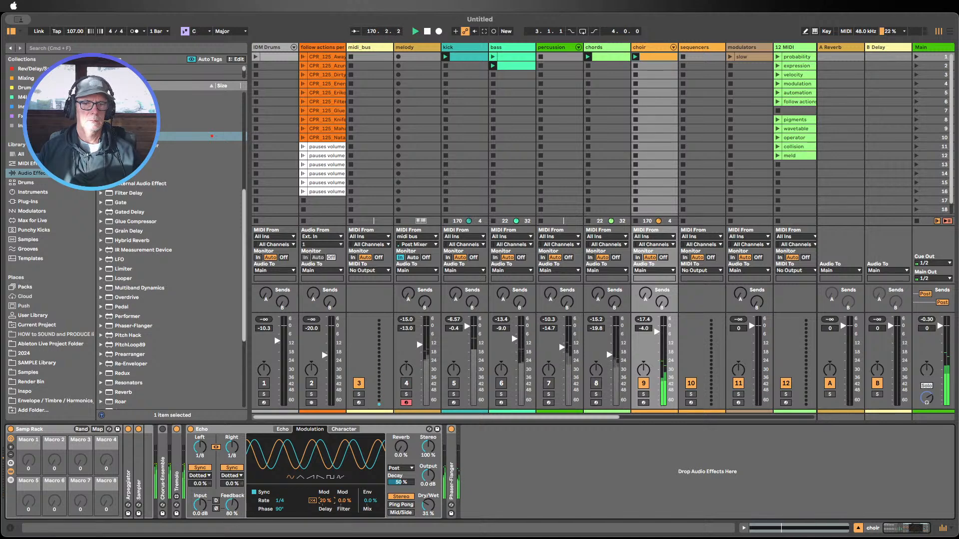
{"action": "left_click", "coordinate": [191, 430]}
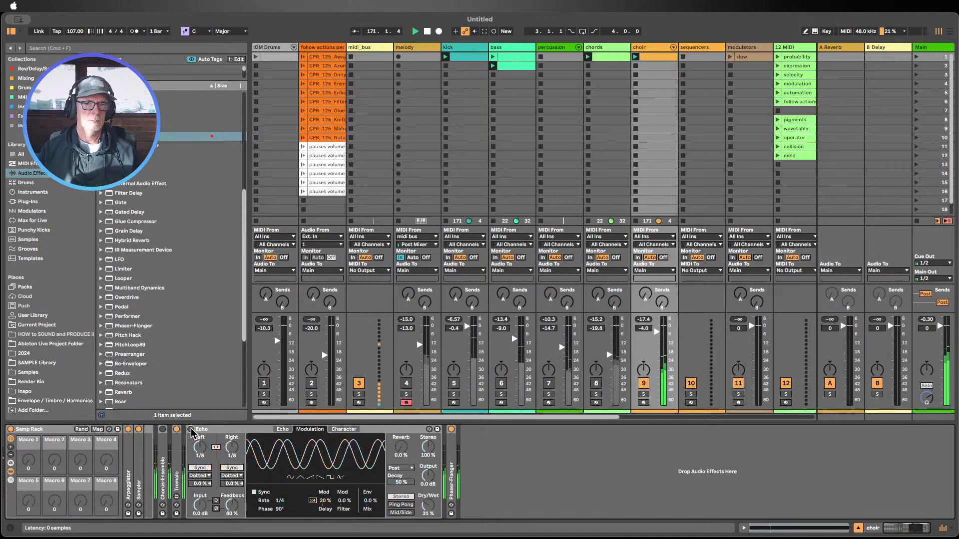
{"action": "left_click", "coordinate": [190, 430]}
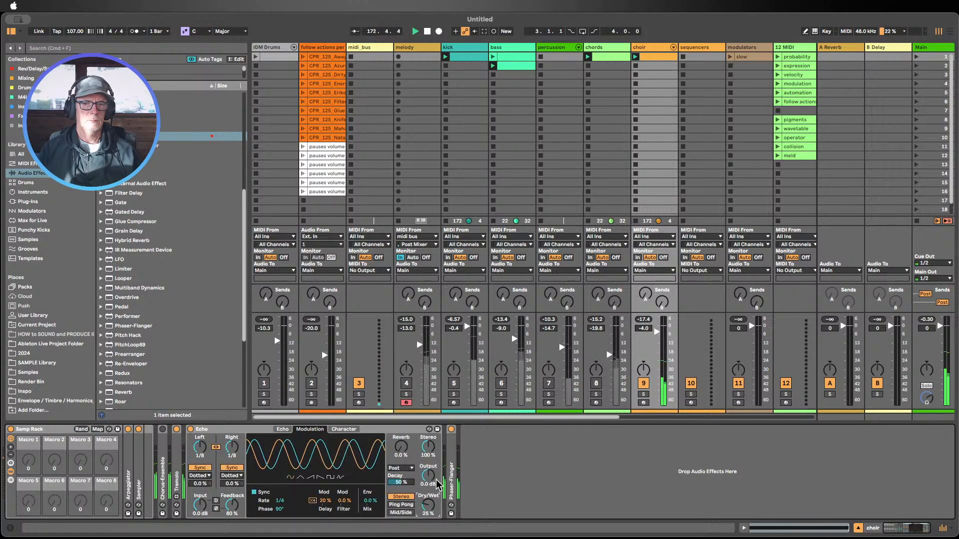
Try the choir's Phaser-Flanger ahead of Echo, return it to the end of the chain and collapse Echo
{"action": "left_click_drag", "start_coordinate": [448, 458], "coordinate": [199, 457]}
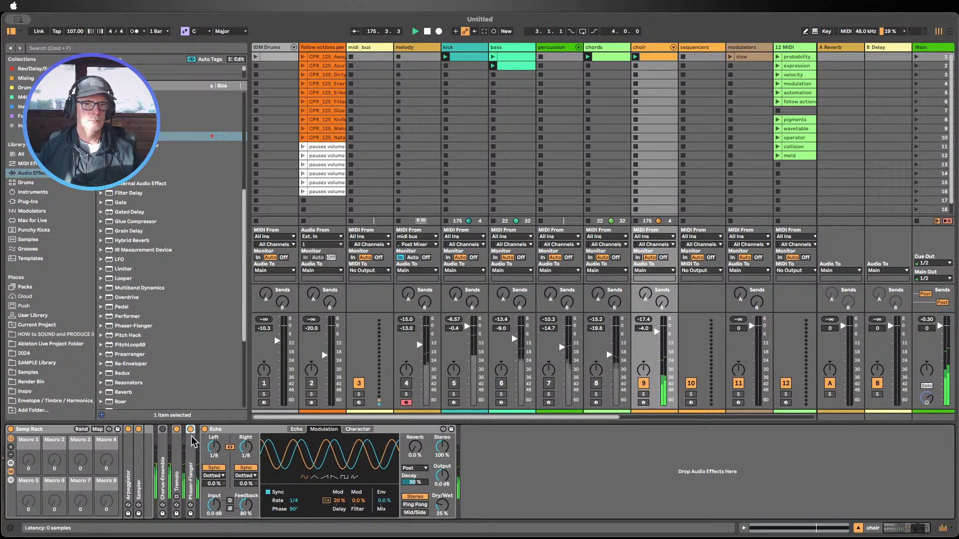
{"action": "left_click_drag", "start_coordinate": [190, 441], "coordinate": [481, 455]}
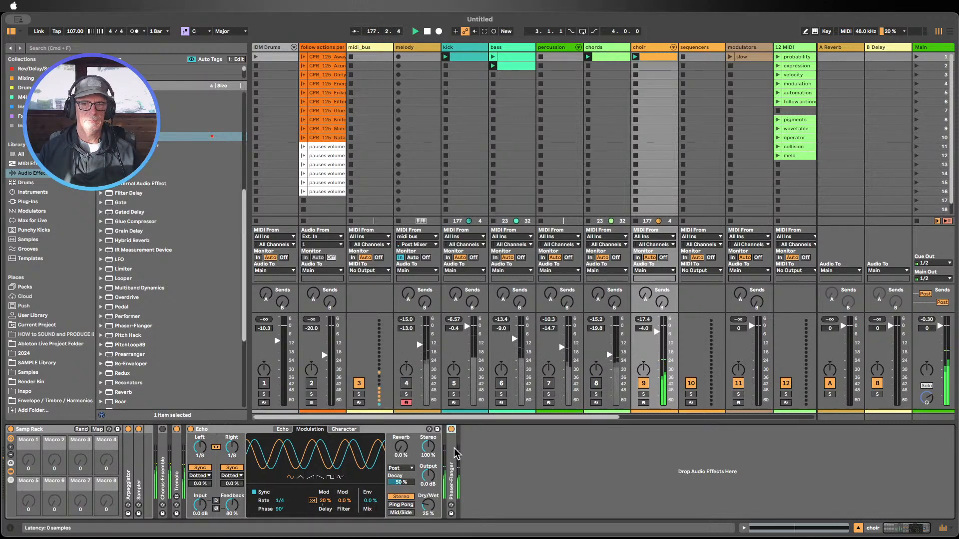
{"action": "double_click", "coordinate": [221, 428]}
Check the choir's Tremolo settings, collapse it again and compare the sound with the Arpeggiator bypassed
{"action": "double_click", "coordinate": [175, 445]}
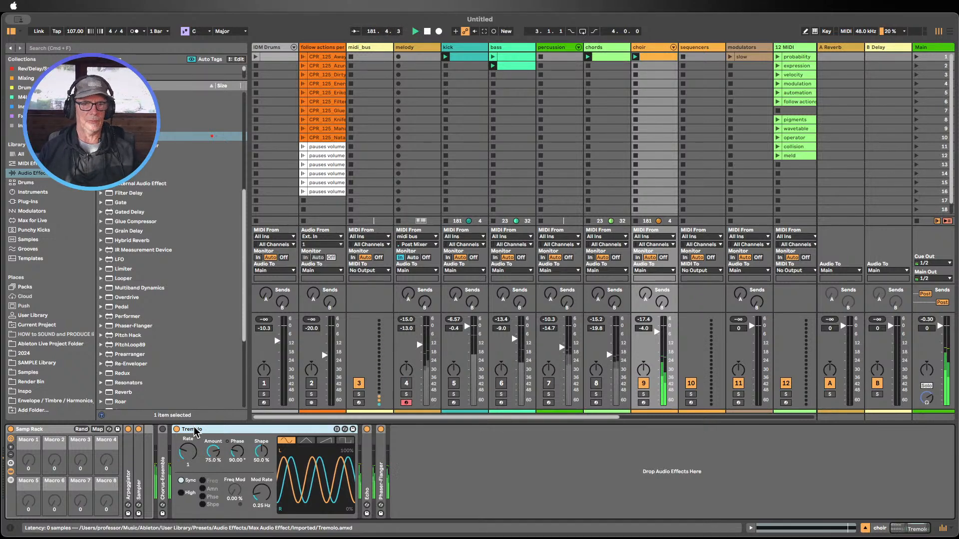
{"action": "double_click", "coordinate": [192, 432]}
{"action": "mouse_move", "coordinate": [177, 456]}
{"action": "left_mouse_down"}
{"action": "mouse_move", "coordinate": [225, 450]}
{"action": "mouse_move", "coordinate": [176, 455]}
{"action": "mouse_move", "coordinate": [190, 466]}
{"action": "left_mouse_up"}
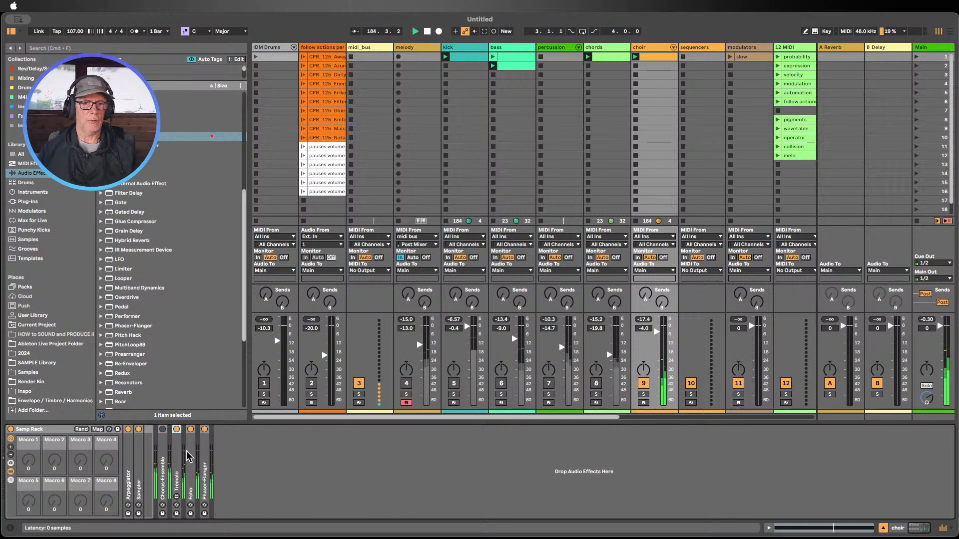
{"action": "left_click", "coordinate": [129, 429]}
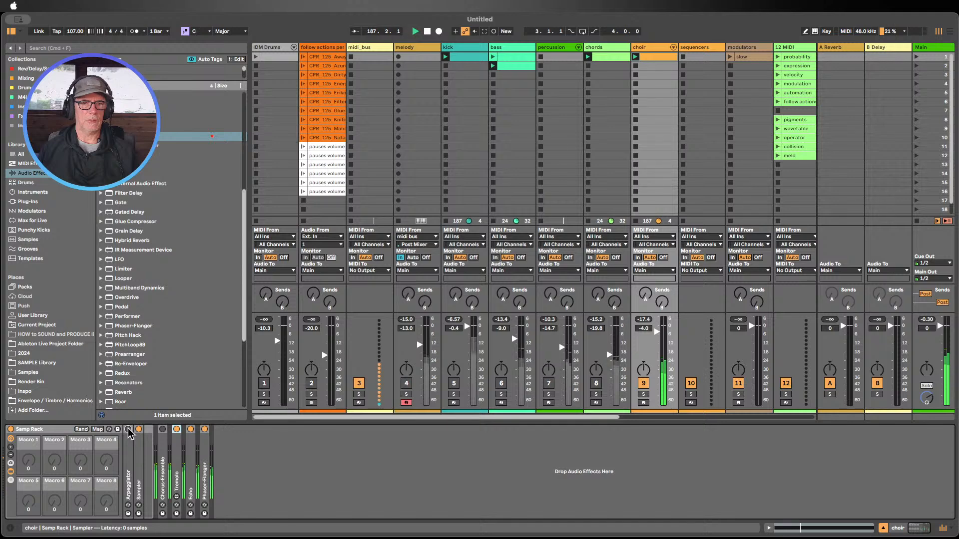
{"action": "left_click", "coordinate": [129, 430]}
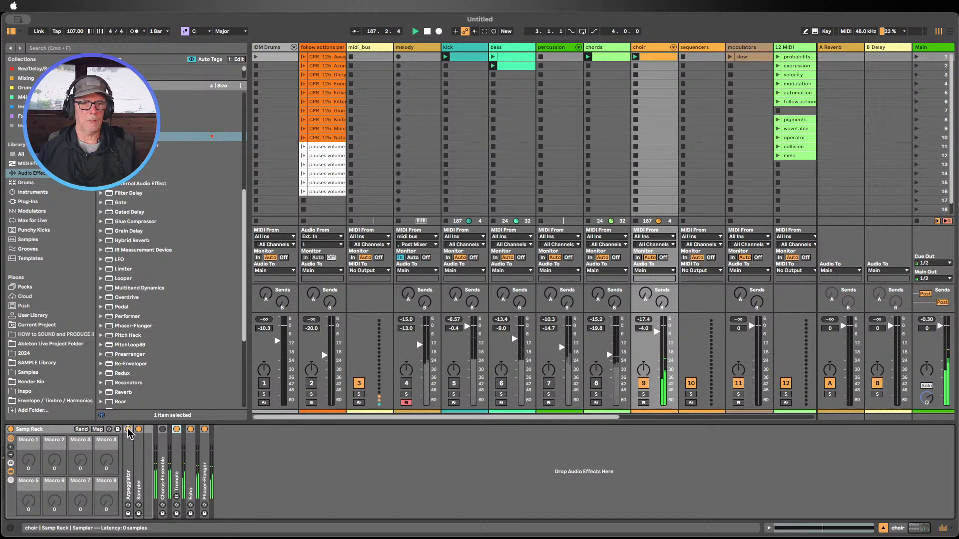
Reactivate the melody, kick and bass tracks and lower the bass volume to -13 dB
{"action": "left_click", "coordinate": [406, 383]}
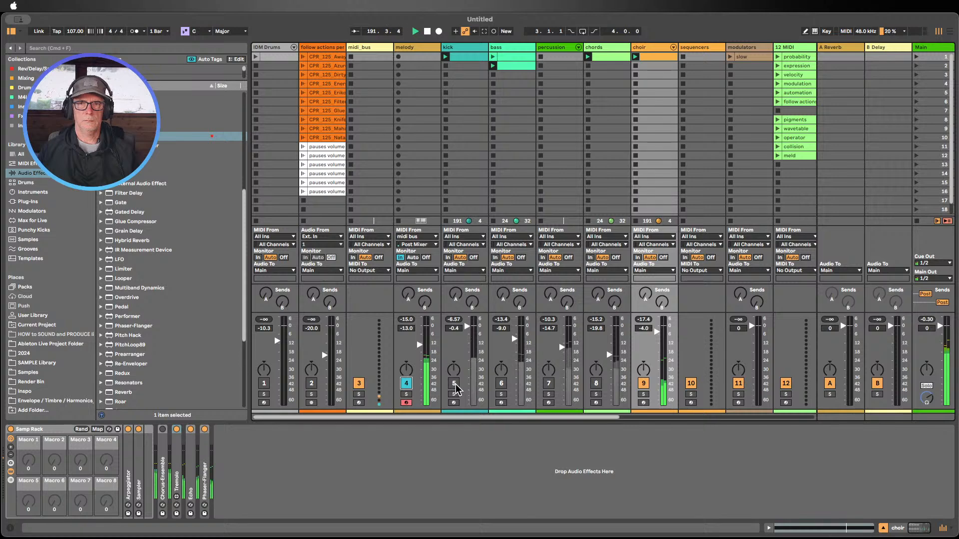
{"action": "left_click", "coordinate": [454, 383]}
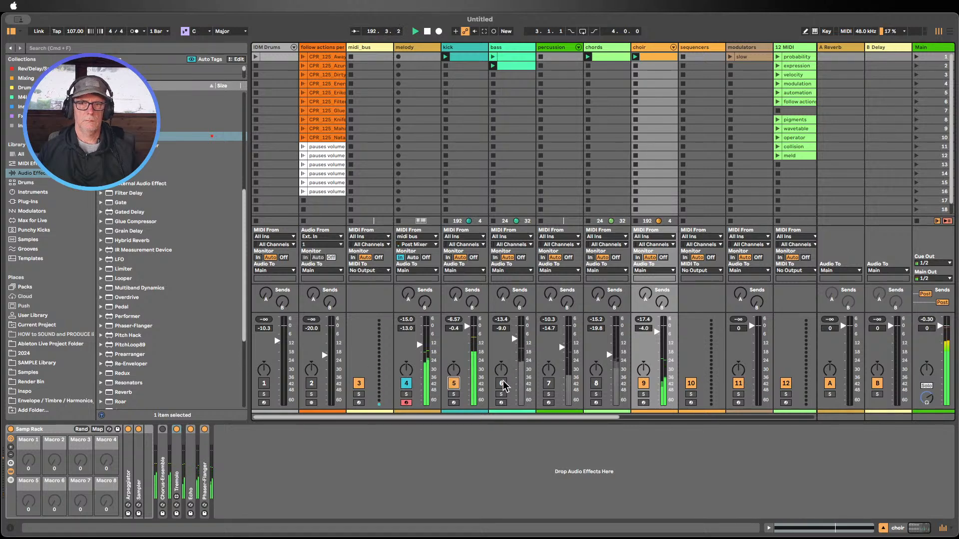
{"action": "left_click", "coordinate": [501, 384]}
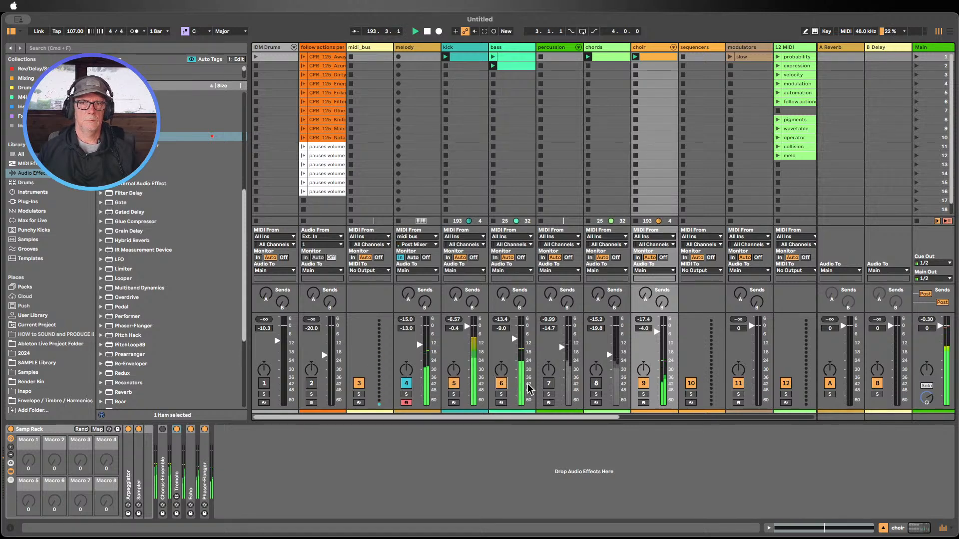
{"action": "mouse_move", "coordinate": [515, 344]}
{"action": "left_mouse_down"}
{"action": "mouse_move", "coordinate": [515, 371]}
{"action": "mouse_move", "coordinate": [515, 348]}
{"action": "left_mouse_up"}
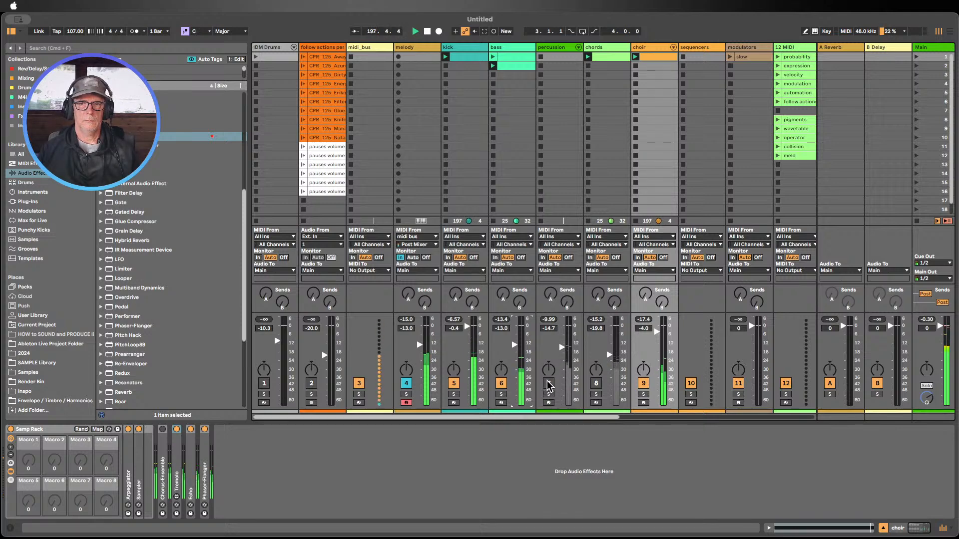
Set the amp envelope of the bass track's Wavetable to -11 dB sustain and 127 ms release
{"action": "left_click", "coordinate": [502, 47]}
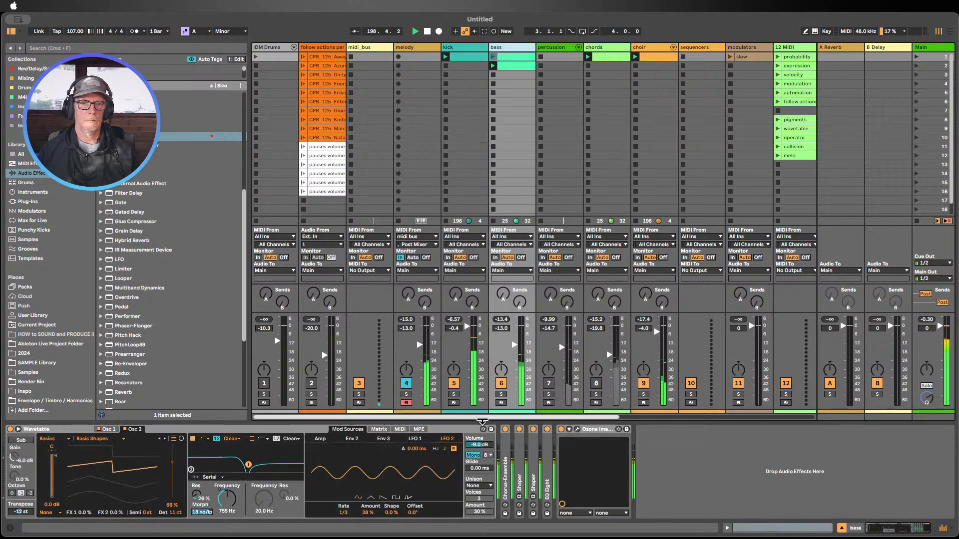
{"action": "left_click", "coordinate": [380, 430]}
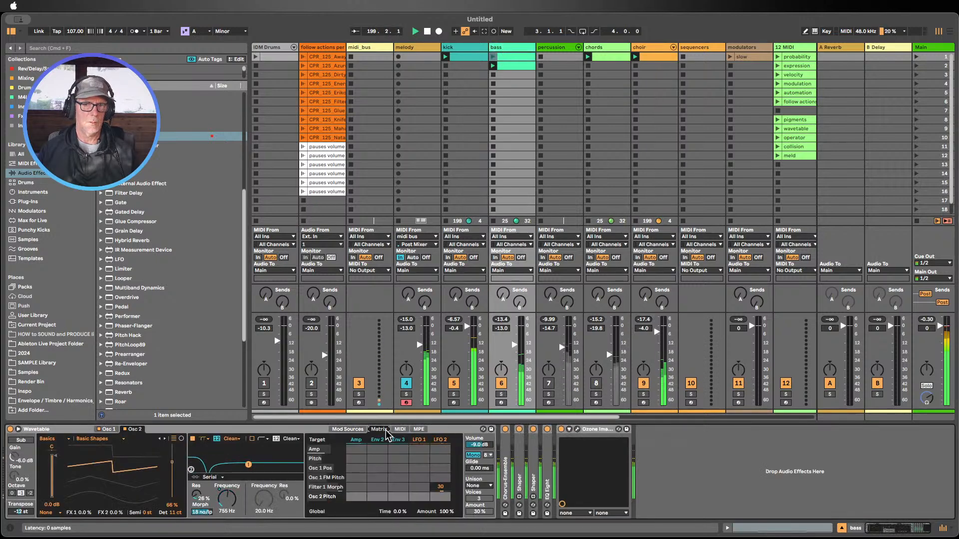
{"action": "left_click", "coordinate": [356, 440]}
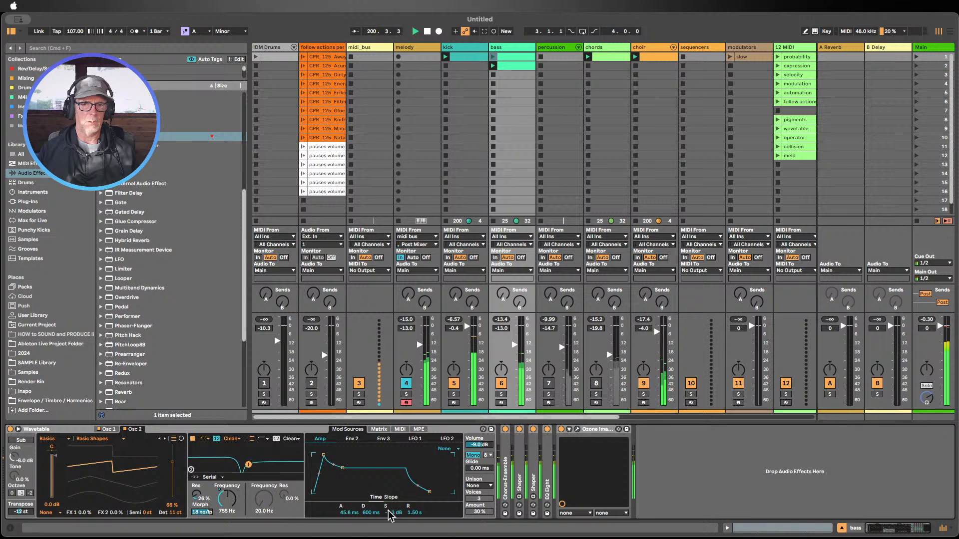
{"action": "left_click_drag", "start_coordinate": [390, 515], "coordinate": [414, 528]}
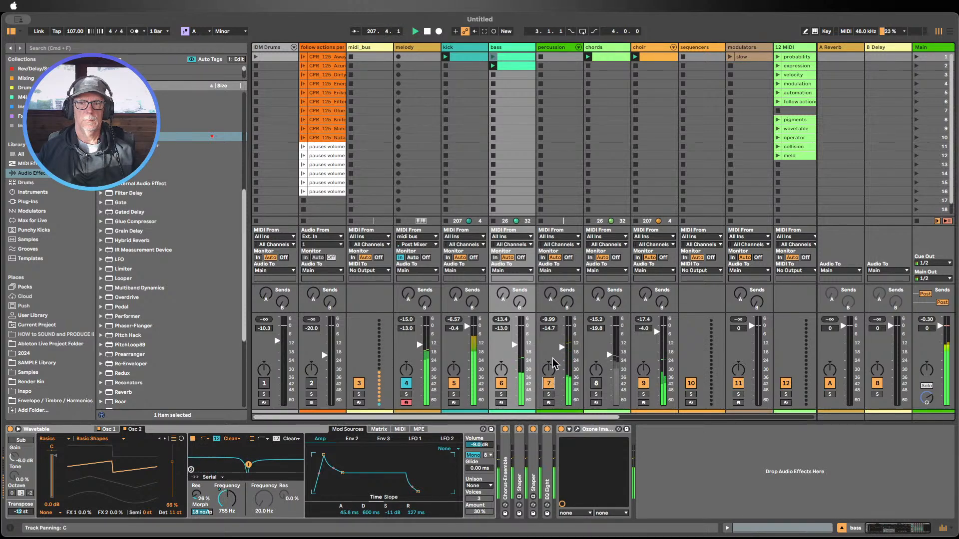
Reactivate the percussion and chords tracks and set their volumes to -18 dB and -19.4 dB
{"action": "mouse_move", "coordinate": [561, 346]}
{"action": "left_mouse_down"}
{"action": "mouse_move", "coordinate": [561, 372]}
{"action": "mouse_move", "coordinate": [561, 352]}
{"action": "left_mouse_up"}
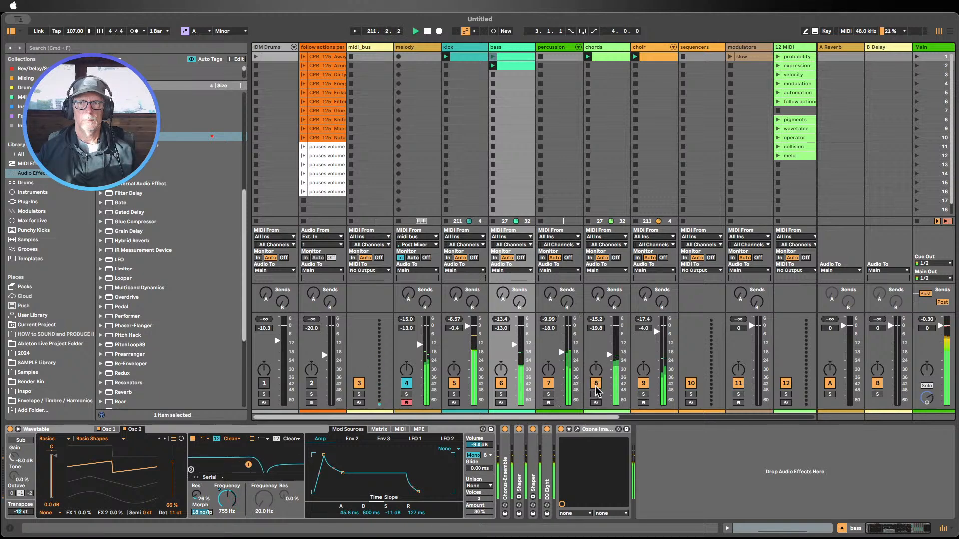
{"action": "left_click_drag", "start_coordinate": [609, 355], "coordinate": [609, 353]}
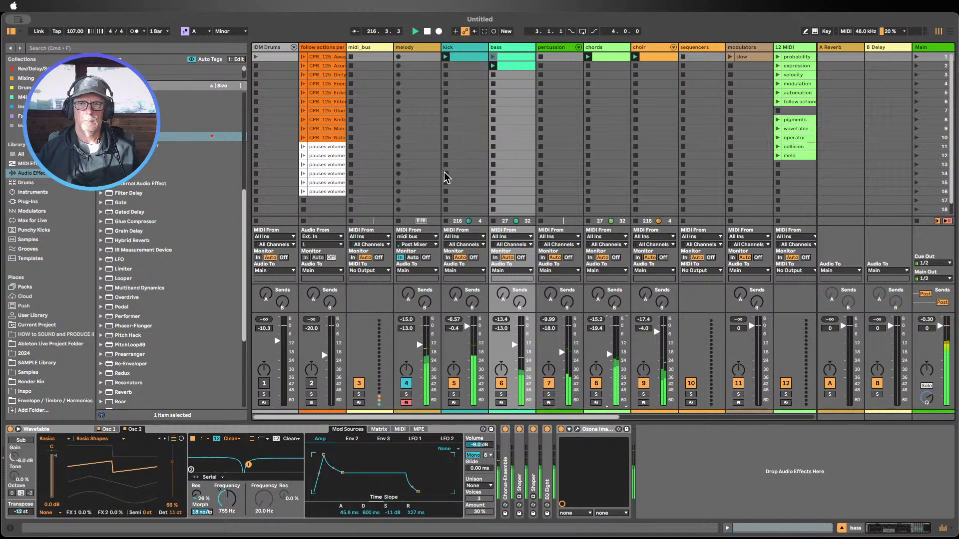
Add a Utility at the end of the choir's effects chain, set its gain to 7.22 dB and collapse it
{"action": "left_click", "coordinate": [654, 46]}
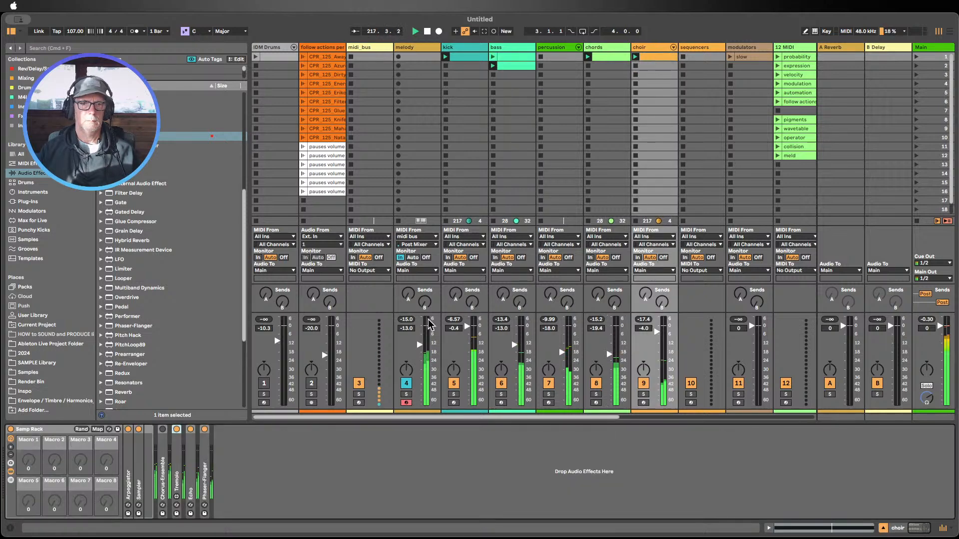
{"action": "scroll", "coordinate": [143, 278], "scroll_direction": "down", "scroll_amount": 5}
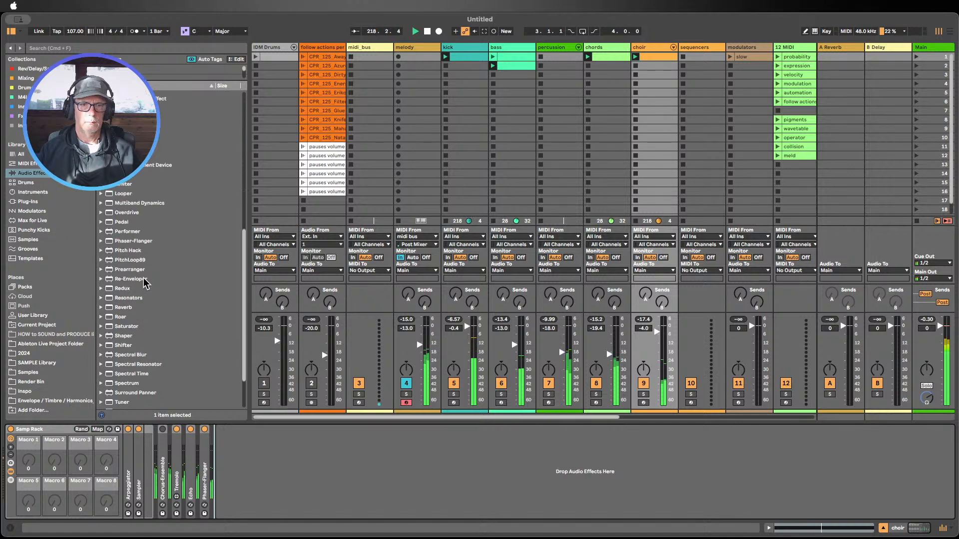
{"action": "scroll", "coordinate": [144, 283], "scroll_direction": "down", "scroll_amount": 3}
{"action": "left_click_drag", "start_coordinate": [136, 356], "coordinate": [266, 444]}
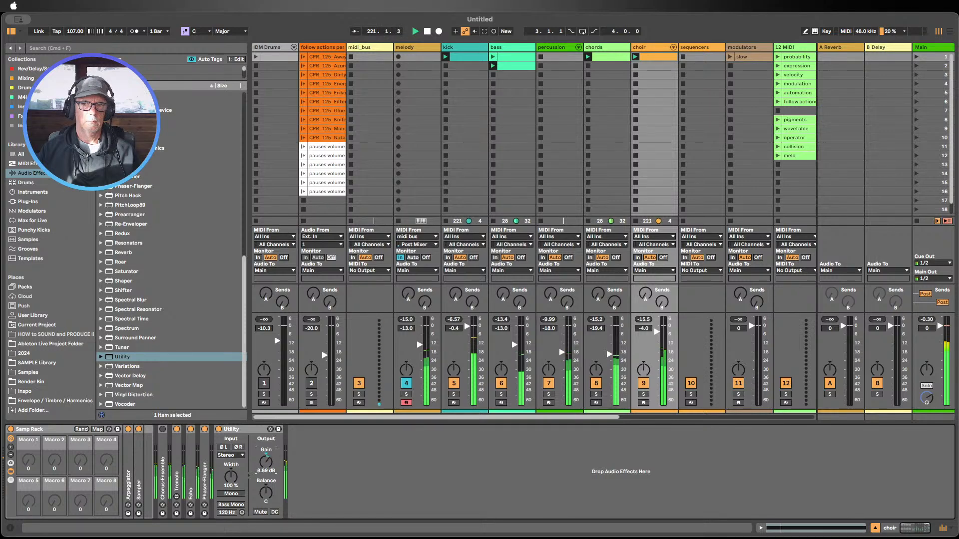
{"action": "left_click_drag", "start_coordinate": [266, 462], "coordinate": [265, 462]}
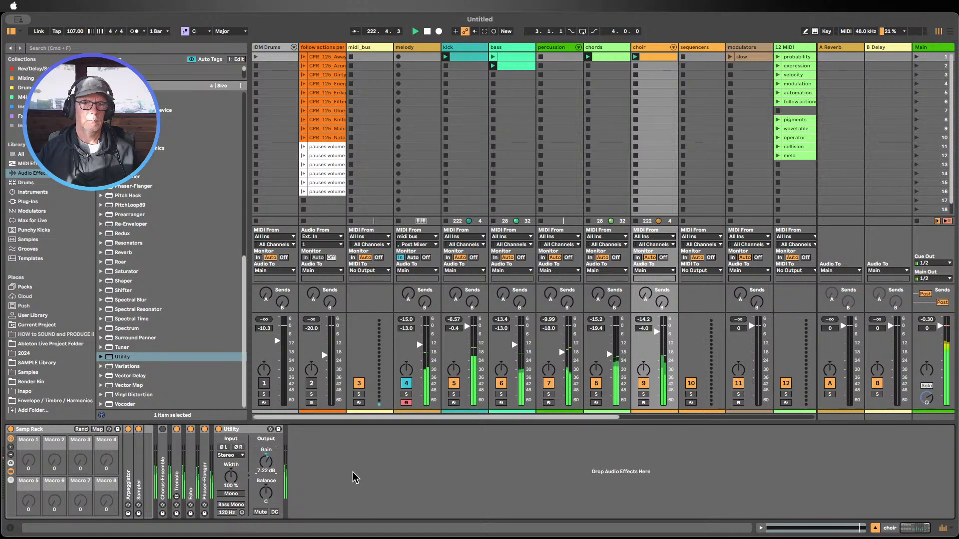
{"action": "double_click", "coordinate": [237, 429]}
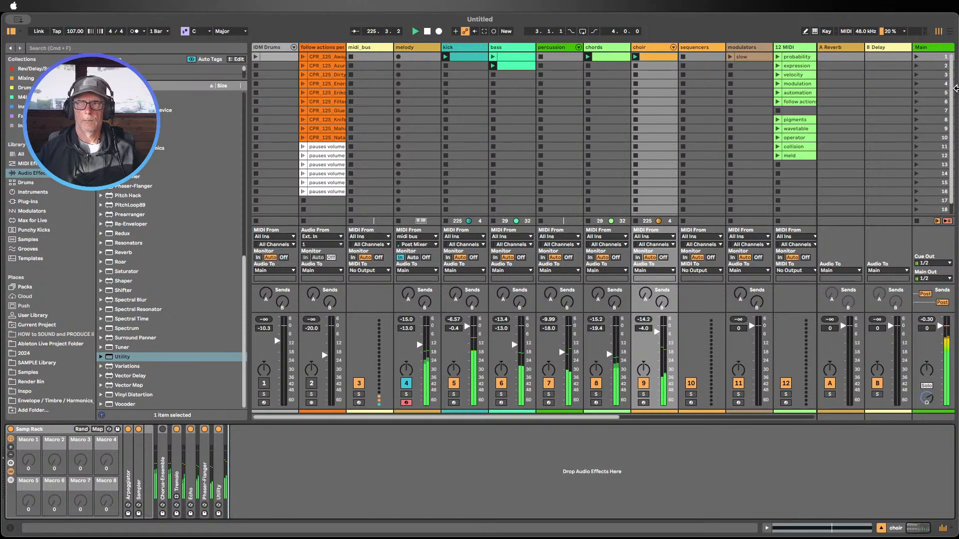
Bypass the Limiter on the Main track and raise the volumes of the melody through choir tracks together by 2 dB
{"action": "left_click", "coordinate": [939, 48]}
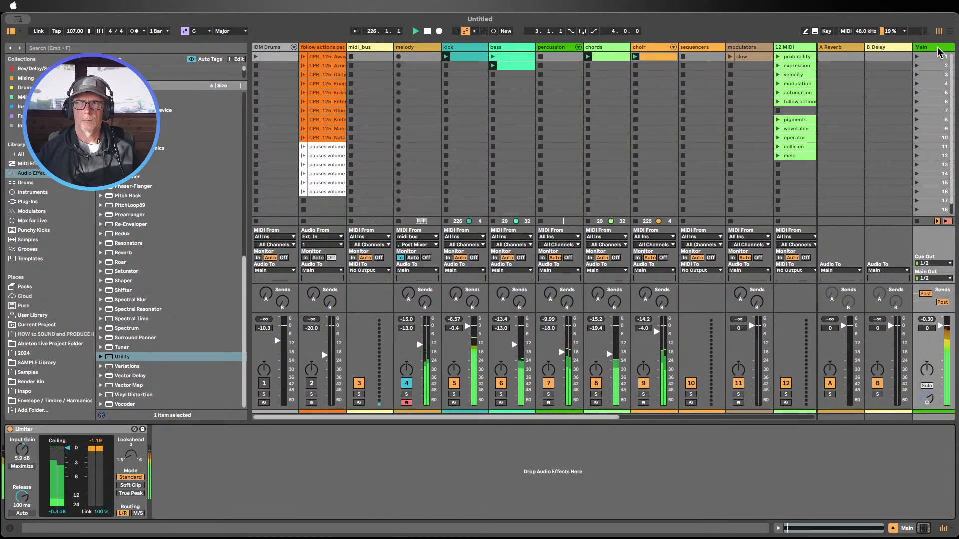
{"action": "left_click", "coordinate": [11, 429]}
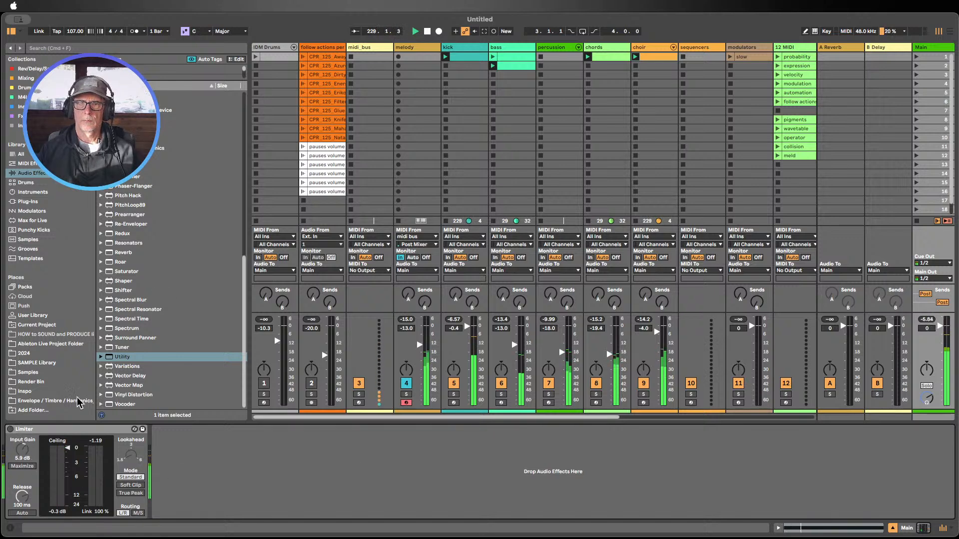
{"action": "left_click", "coordinate": [410, 47]}
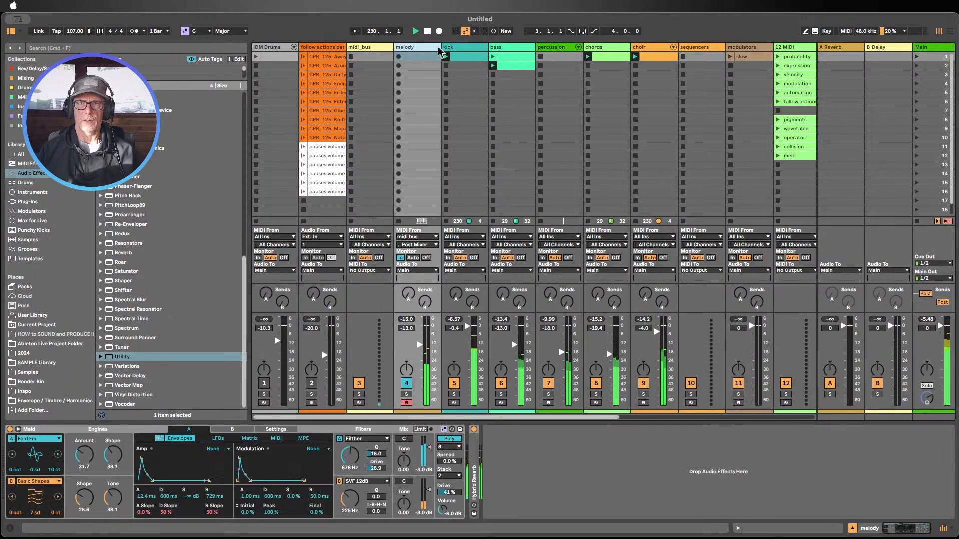
{"action": "left_click", "coordinate": [655, 48]}
{"action": "left_click_drag", "start_coordinate": [660, 338], "coordinate": [660, 332]}
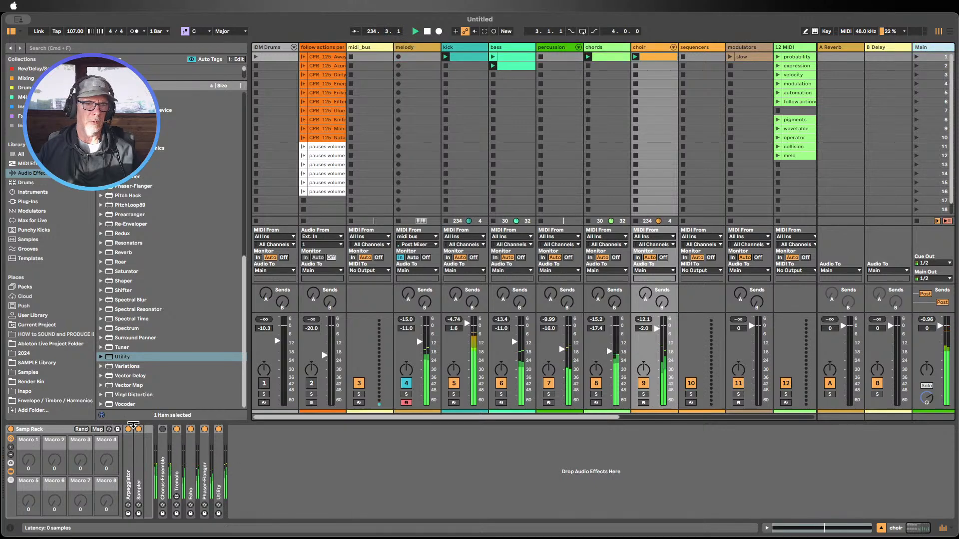
Re-enable the Main track's Limiter, set its input gain to 2.1 dB and hide the device view
{"action": "left_click", "coordinate": [915, 59]}
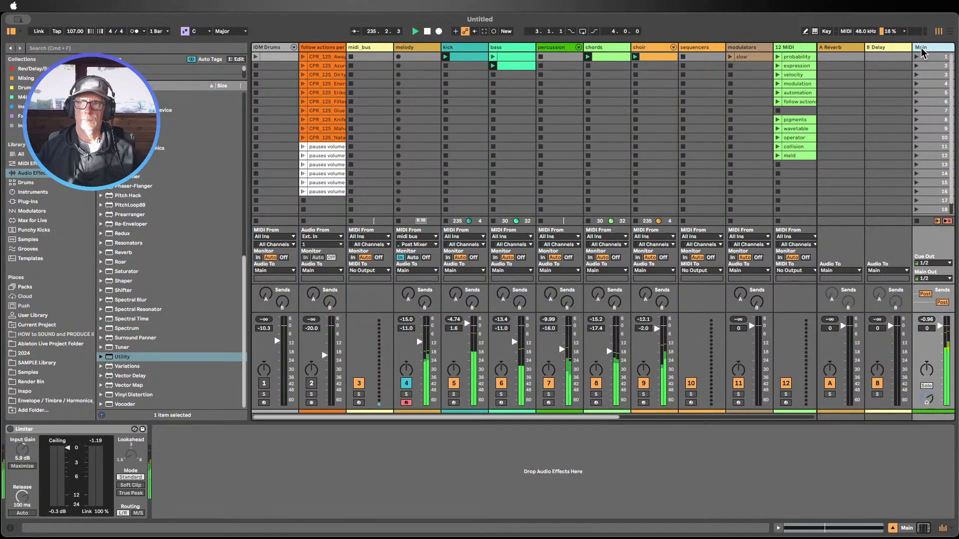
{"action": "left_click_drag", "start_coordinate": [22, 449], "coordinate": [22, 466]}
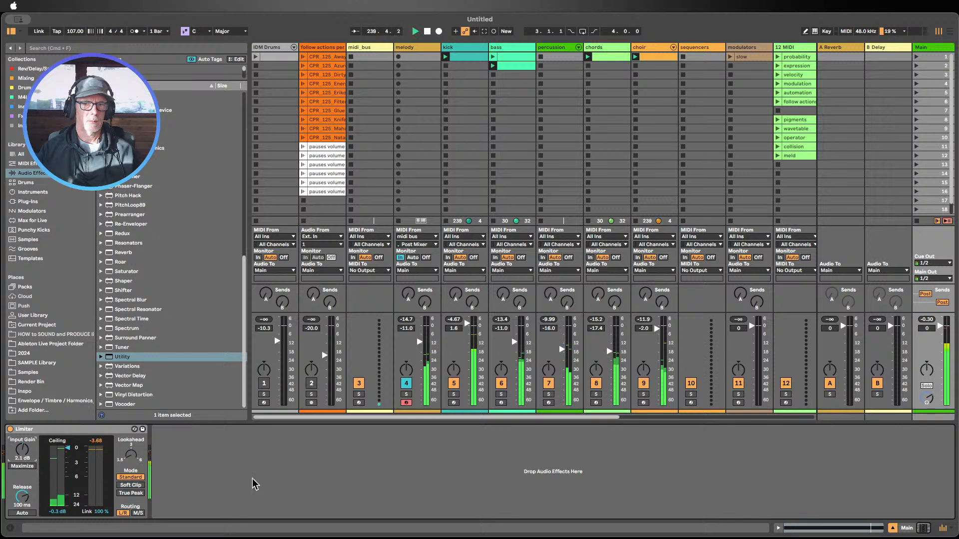
{"action": "left_click", "coordinate": [893, 528]}
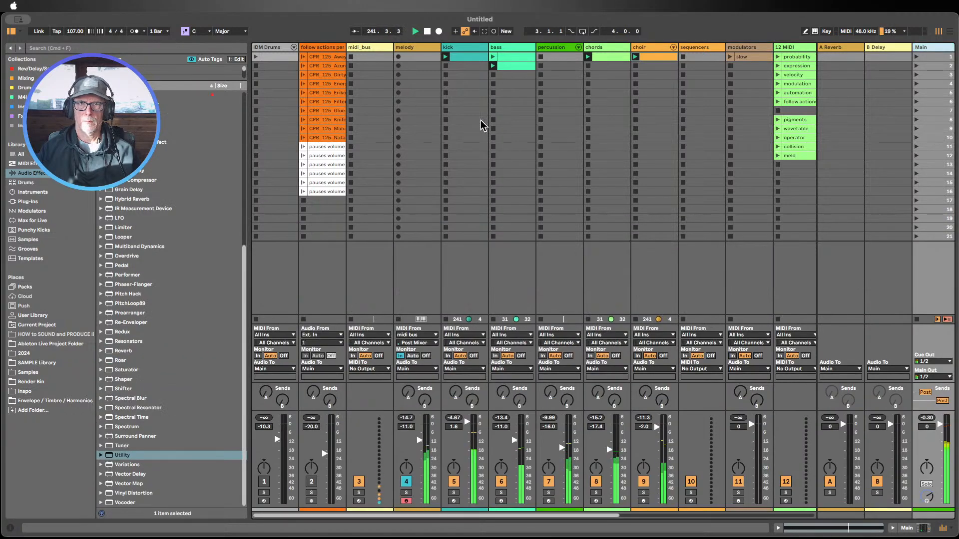
In the melody's Meld, set engine B to -12 sd transpose and 54.8 Shape, and engine A to 40.5 Amount and 37.3 Shape
{"action": "double_click", "coordinate": [410, 47]}
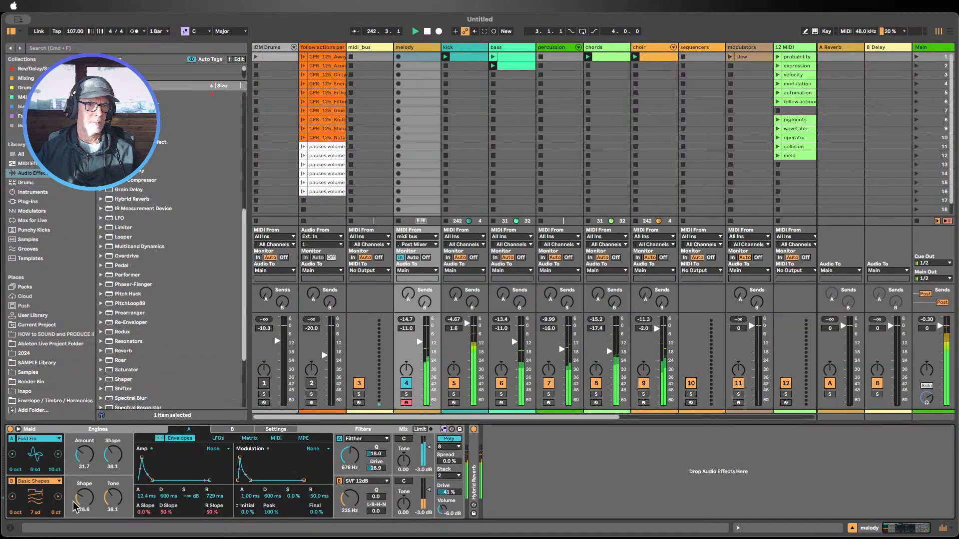
{"action": "double_click", "coordinate": [34, 512]}
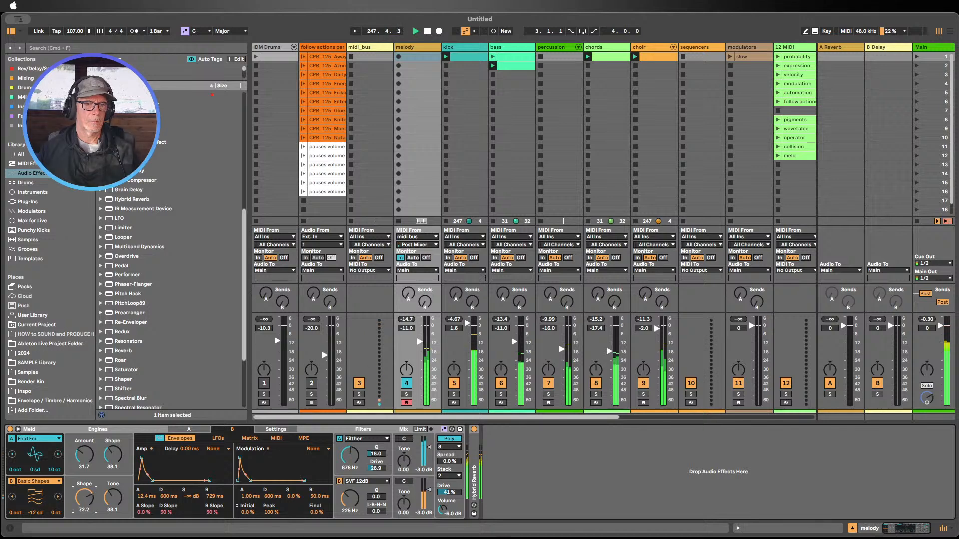
{"action": "left_click_drag", "start_coordinate": [84, 497], "coordinate": [84, 487]}
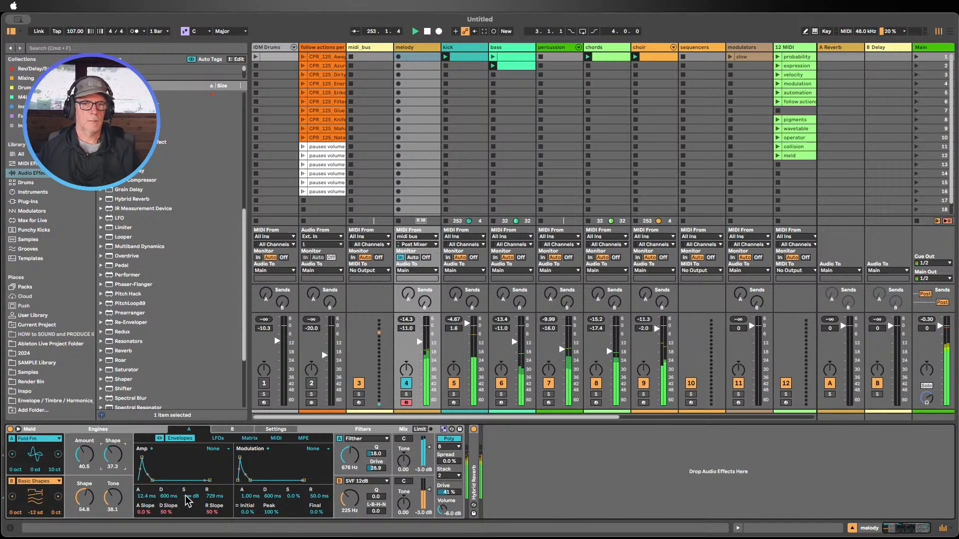
In the melody's Meld, set engine A's amp envelope release to 122 ms and solo the melody track
{"action": "mouse_move", "coordinate": [188, 501]}
{"action": "left_mouse_down"}
{"action": "mouse_move", "coordinate": [189, 476]}
{"action": "mouse_move", "coordinate": [189, 487]}
{"action": "left_mouse_up"}
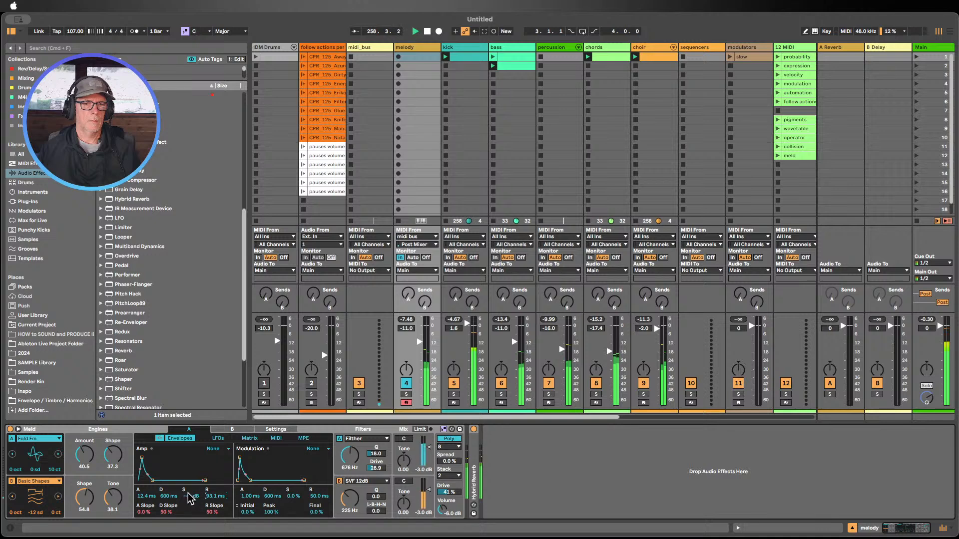
{"action": "left_click_drag", "start_coordinate": [189, 495], "coordinate": [191, 506]}
{"action": "left_click", "coordinate": [407, 395]}
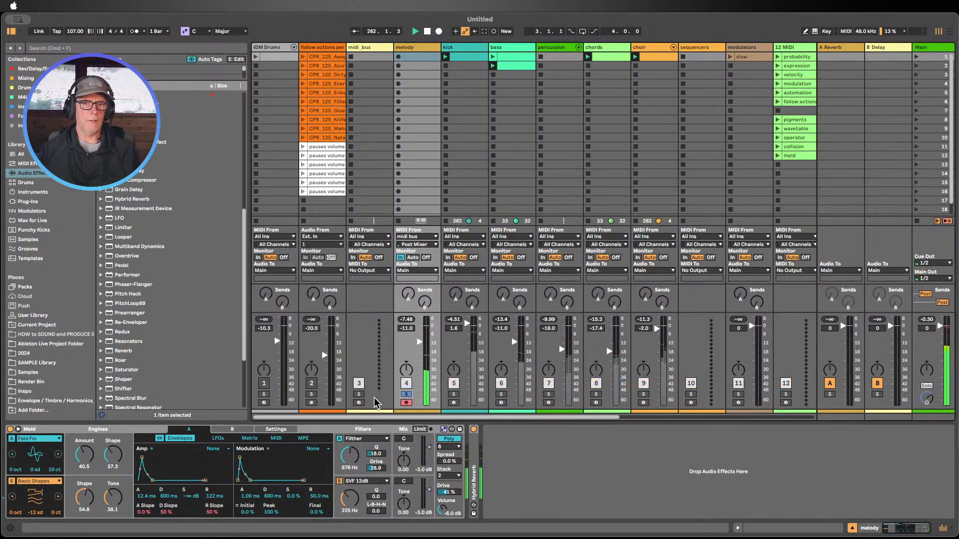
Solo the midi_bus track briefly, clear the solos and raise the melody track's volume to -7 dB
{"action": "left_click", "coordinate": [359, 395]}
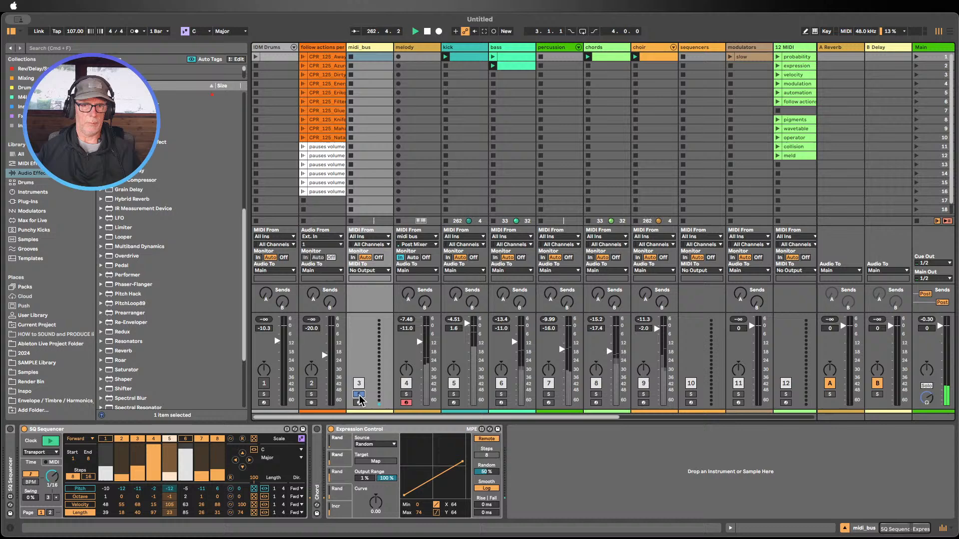
{"action": "left_click", "coordinate": [406, 399]}
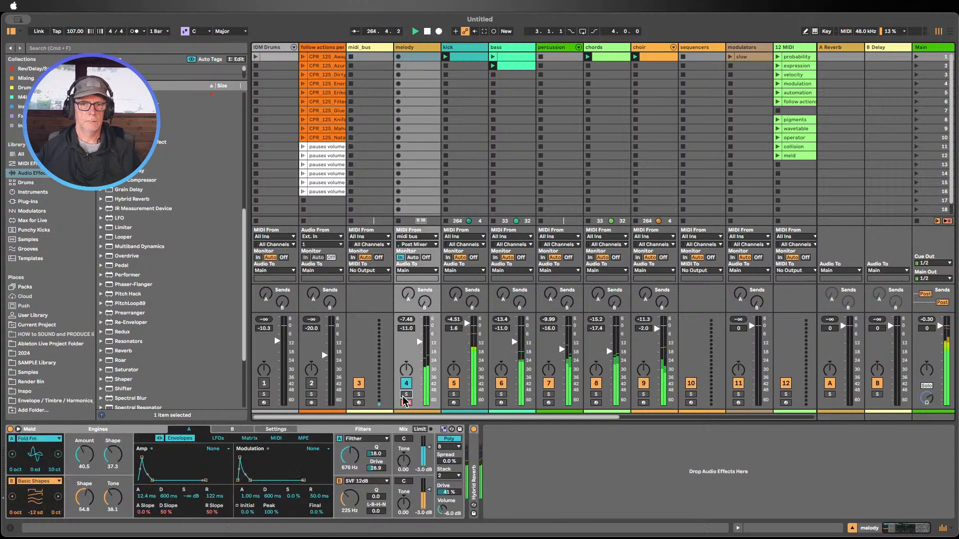
{"action": "left_click", "coordinate": [407, 394]}
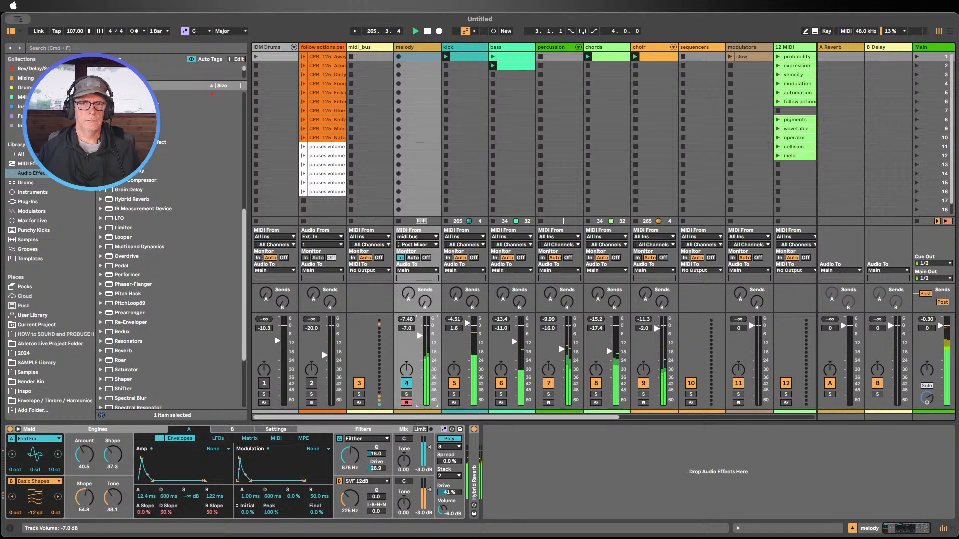
{"action": "left_click", "coordinate": [537, 453]}
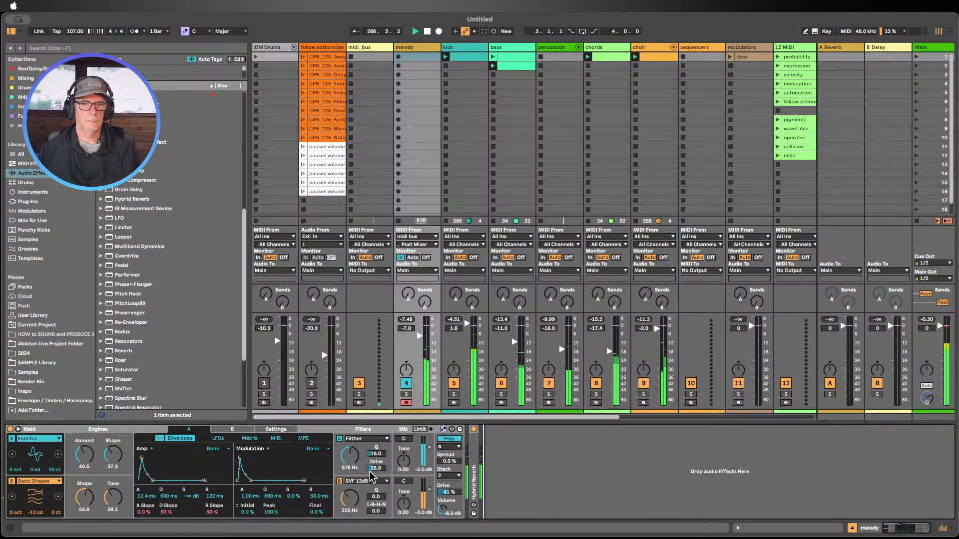
Unfold the melody's Hybrid Reverb, toggle its Freeze setting and fold the device again
{"action": "left_click", "coordinate": [473, 458]}
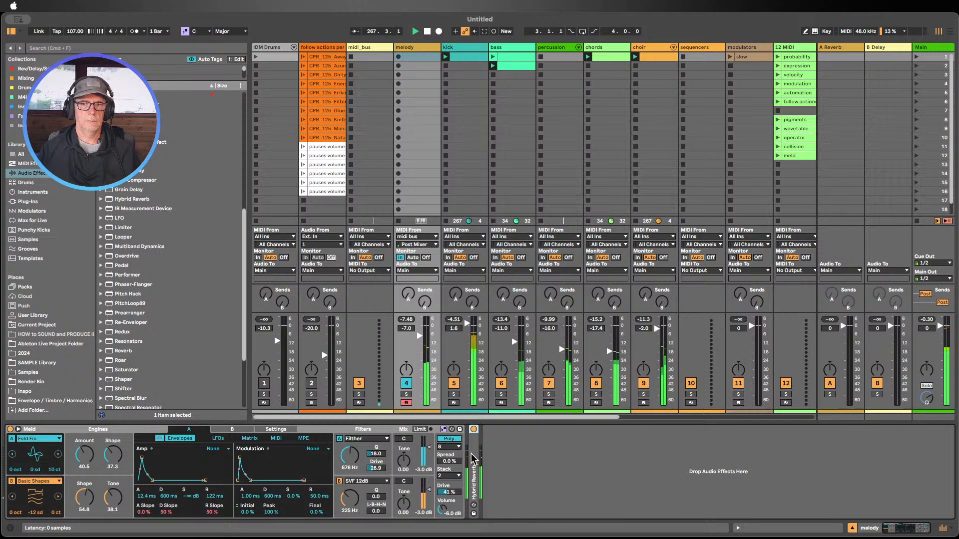
{"action": "double_click", "coordinate": [473, 457]}
{"action": "left_click", "coordinate": [663, 484]}
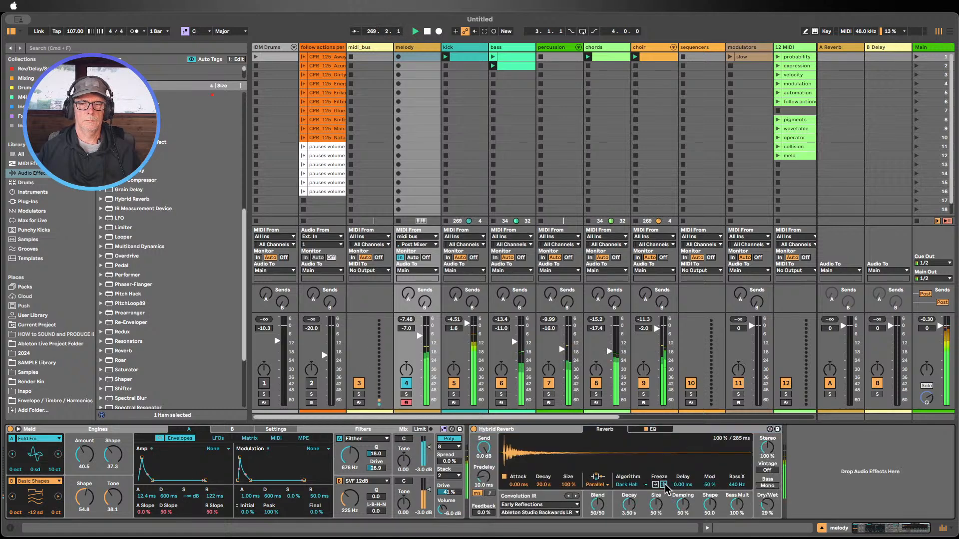
{"action": "double_click", "coordinate": [524, 430]}
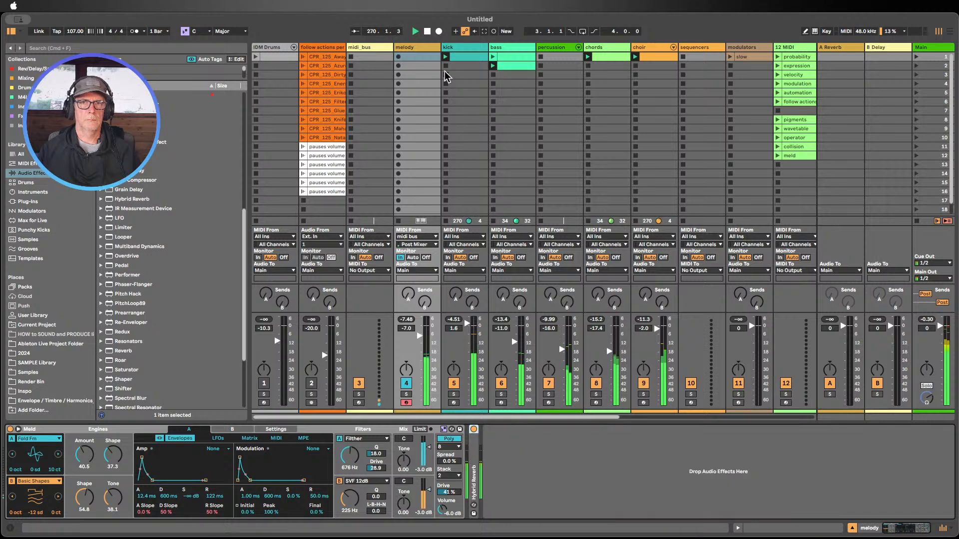
Browse the installed packs and open the Vintage Breaks samples folder of Break Selection by Sample Magic
{"action": "left_click", "coordinate": [26, 289]}
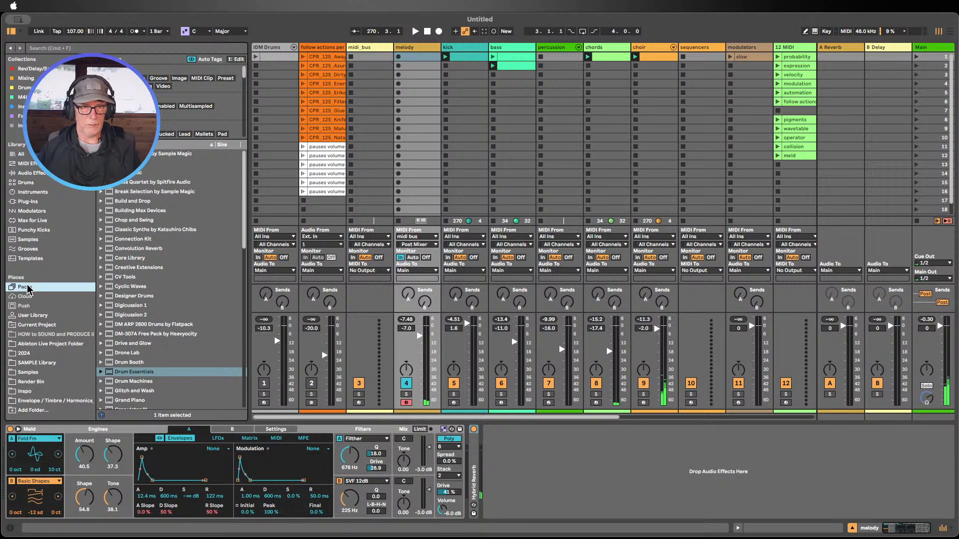
{"action": "key", "text": "super+f"}
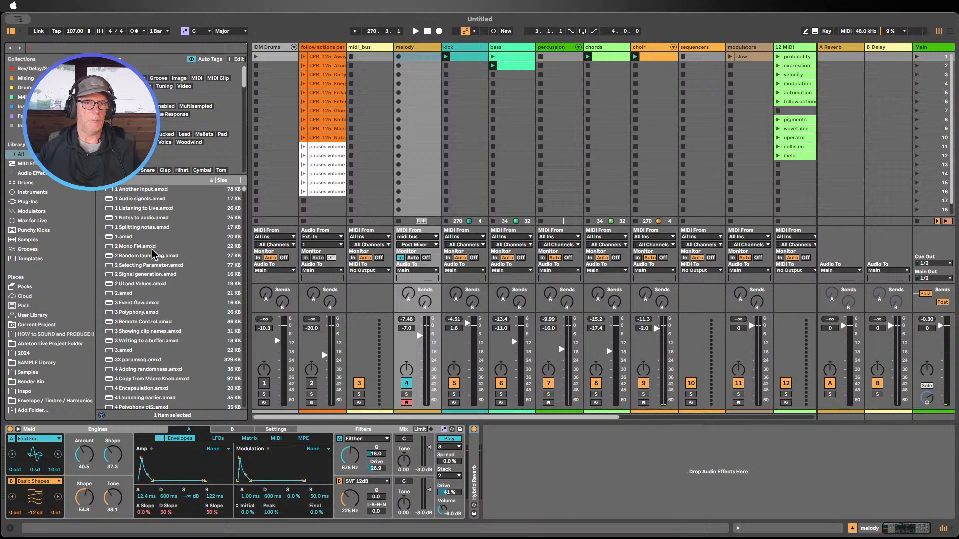
{"action": "left_click", "coordinate": [22, 288]}
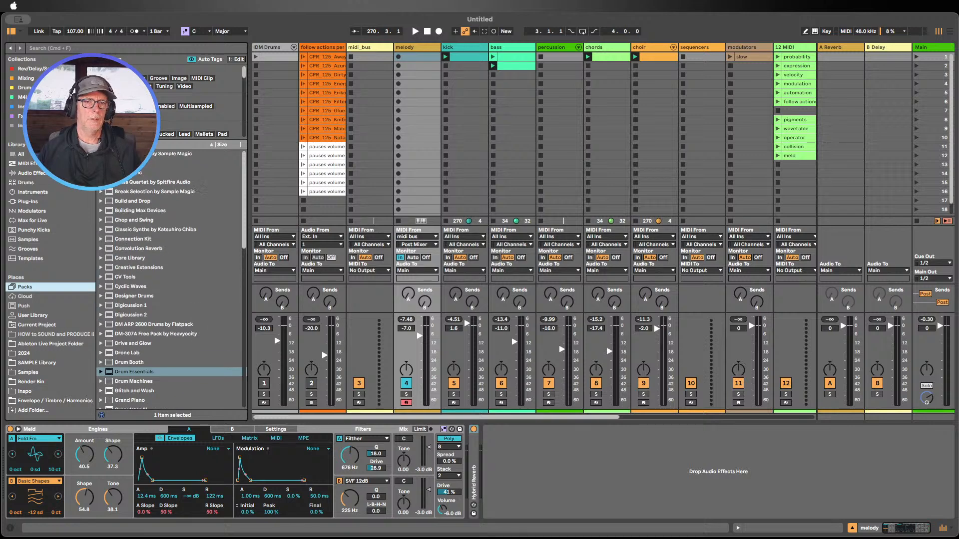
{"action": "left_click", "coordinate": [101, 154]}
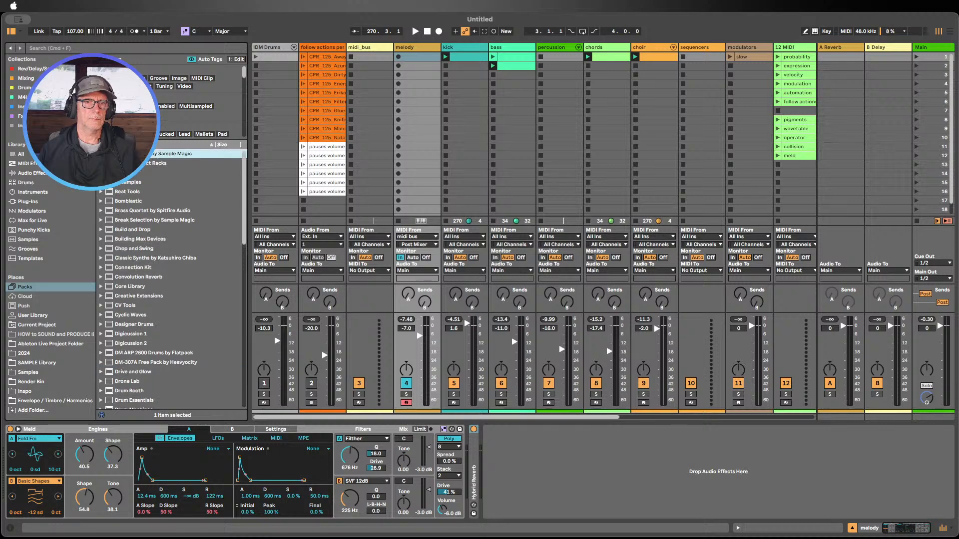
{"action": "scroll", "coordinate": [180, 280], "scroll_direction": "down", "scroll_amount": 3}
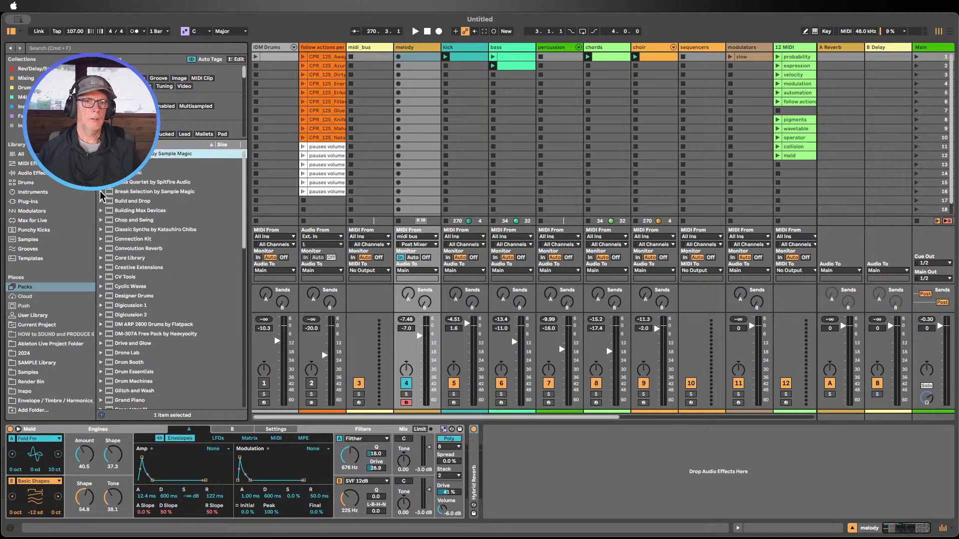
{"action": "left_click", "coordinate": [101, 192]}
{"action": "left_click", "coordinate": [106, 211]}
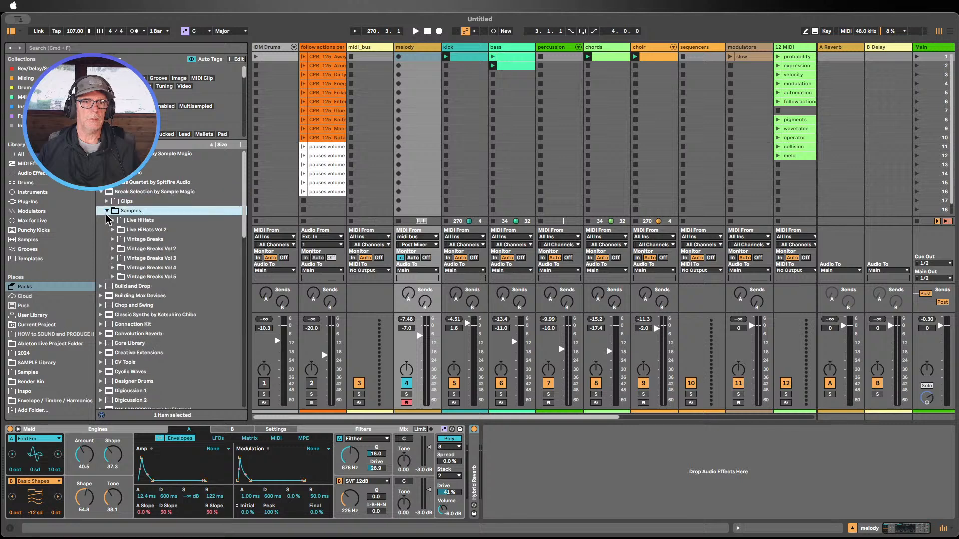
{"action": "left_click", "coordinate": [113, 248]}
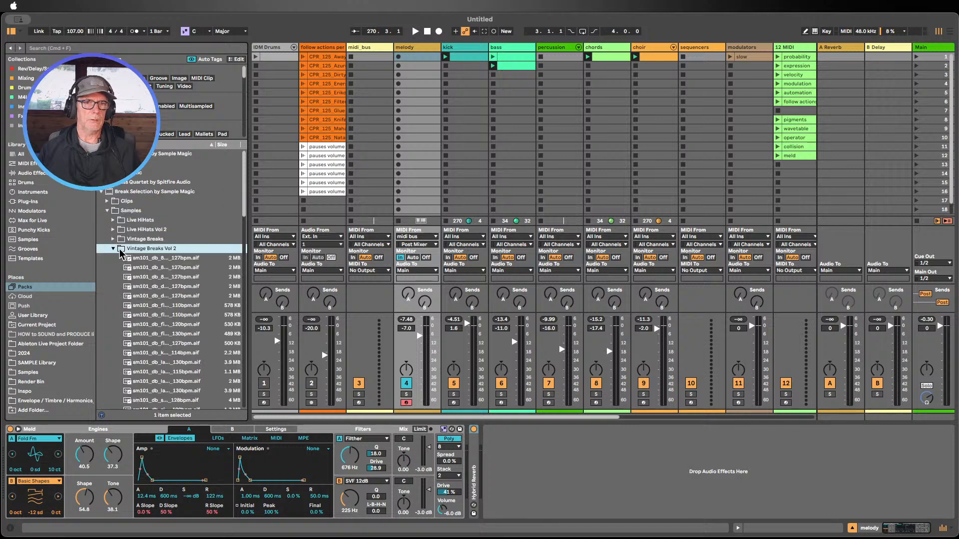
{"action": "left_click", "coordinate": [114, 249]}
{"action": "left_click", "coordinate": [112, 239]}
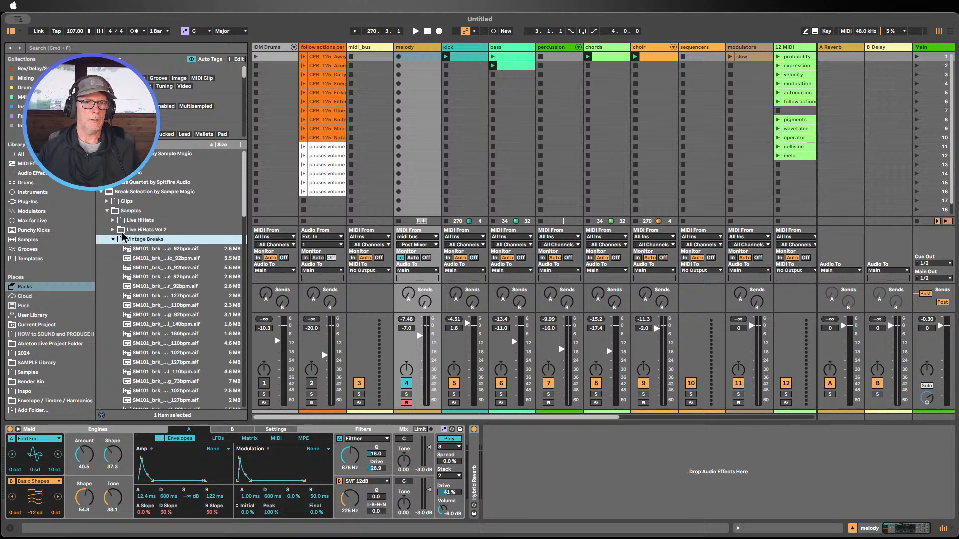
Play the set, preview the first Vintage Breaks loop and deactivate the choir, chords and kick tracks
{"action": "left_click", "coordinate": [413, 32]}
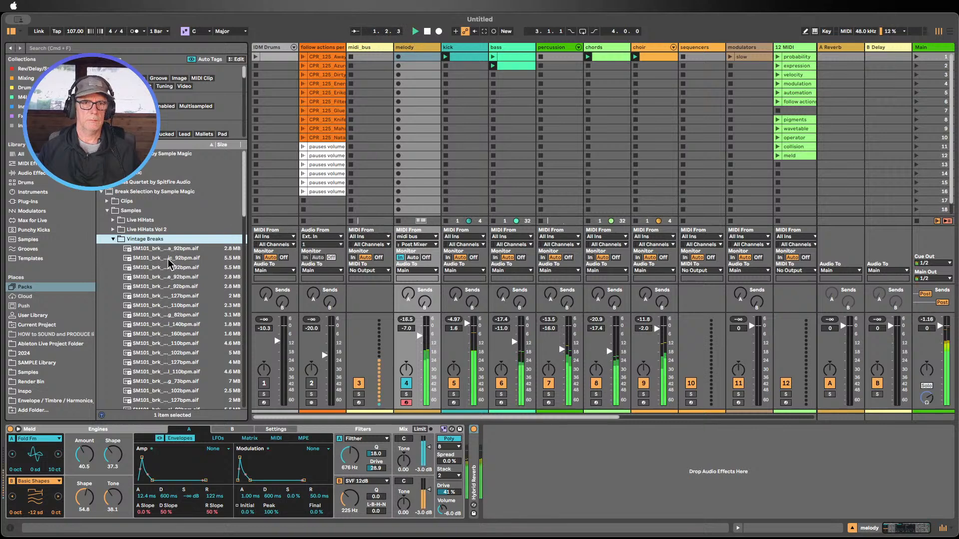
{"action": "left_click", "coordinate": [168, 248]}
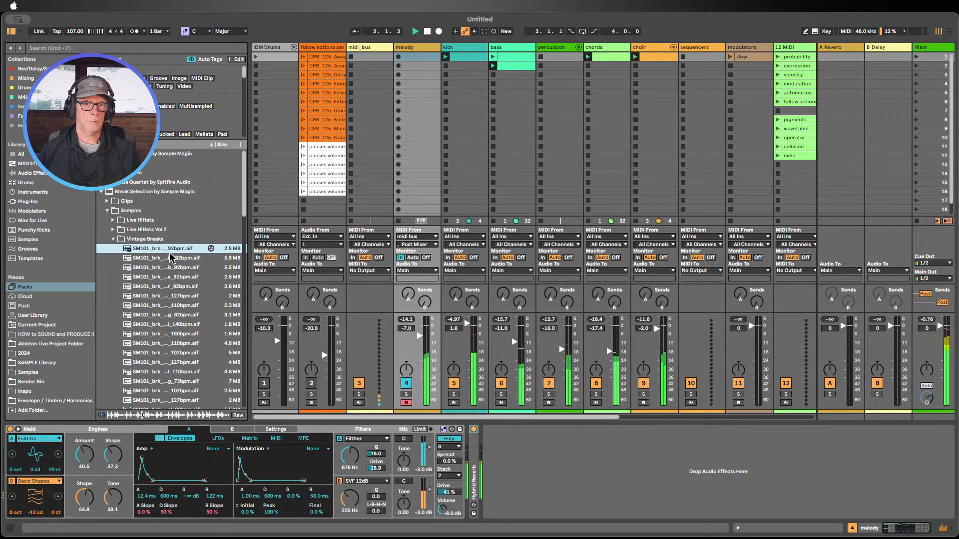
{"action": "left_click", "coordinate": [643, 383]}
{"action": "left_click", "coordinate": [596, 383]}
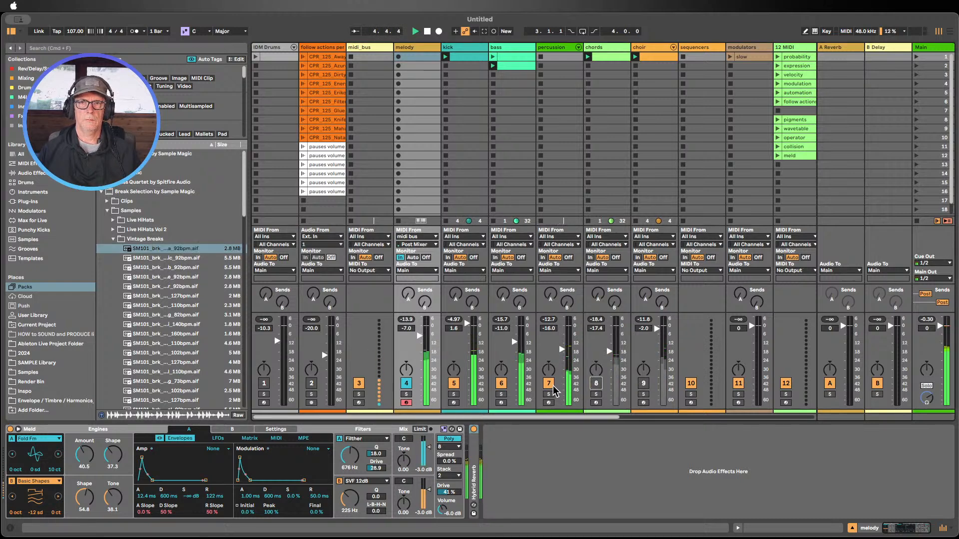
{"action": "left_click", "coordinate": [453, 383]}
Preview the first three 92 bpm Vintage Breaks loops against the groove and stop playback
{"action": "left_click", "coordinate": [150, 249]}
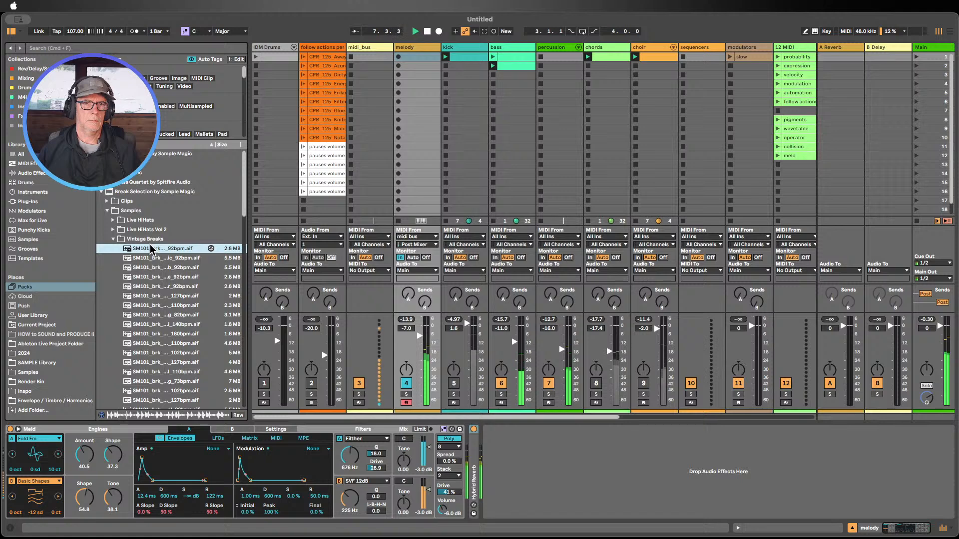
{"action": "left_click", "coordinate": [140, 261]}
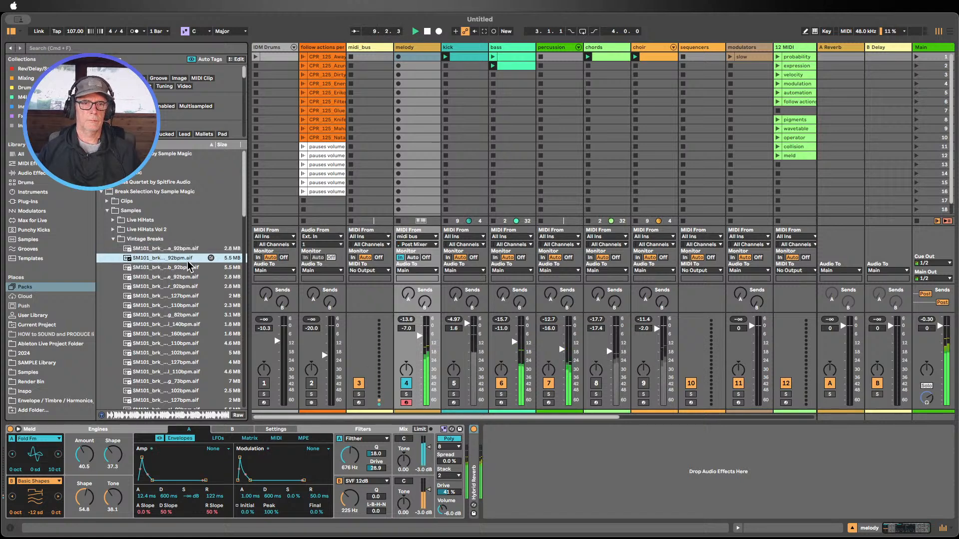
{"action": "left_click", "coordinate": [169, 269]}
{"action": "scroll", "coordinate": [166, 280], "scroll_direction": "down", "scroll_amount": 1}
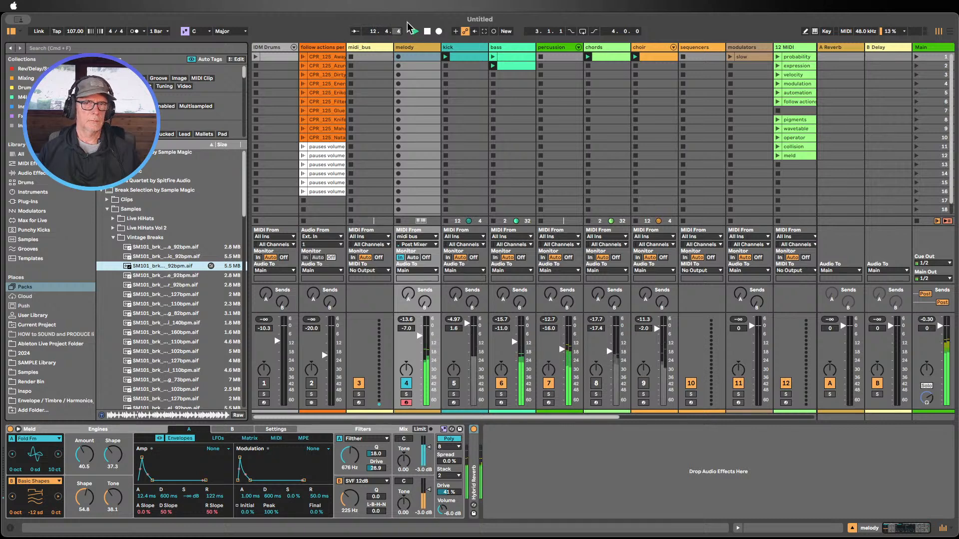
{"action": "left_click", "coordinate": [427, 32]}
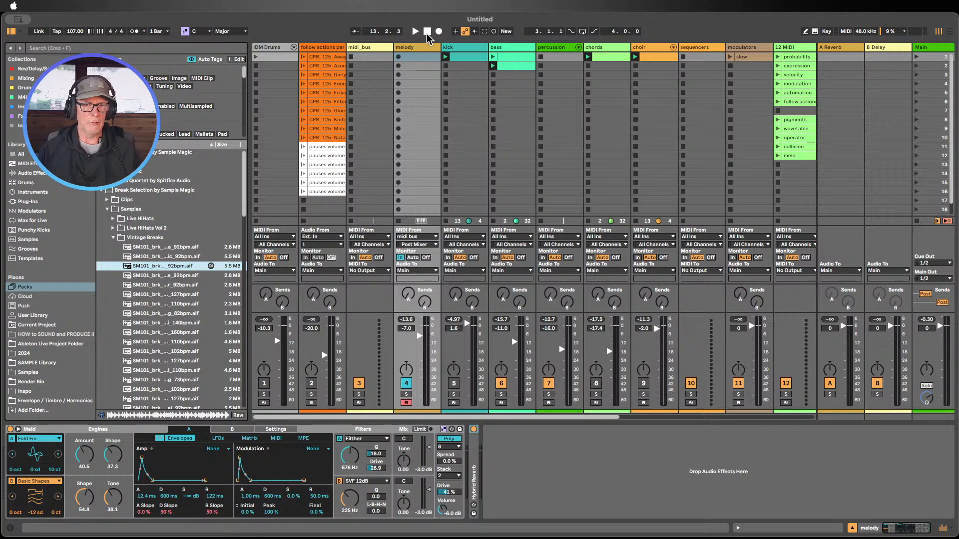
Activate the follow actions perc demo track, launch its first clip and audition the track in solo before clearing the solo
{"action": "left_click", "coordinate": [310, 385]}
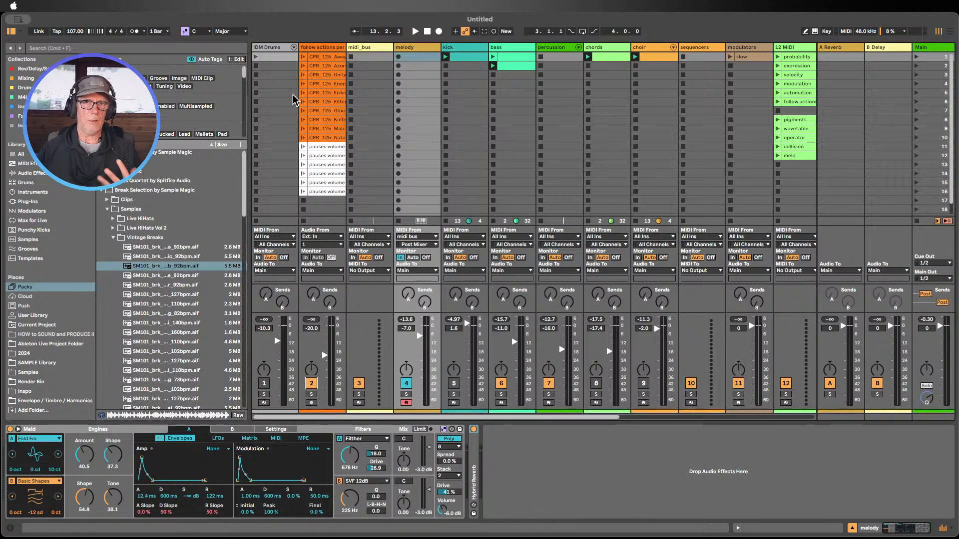
{"action": "left_click", "coordinate": [302, 57]}
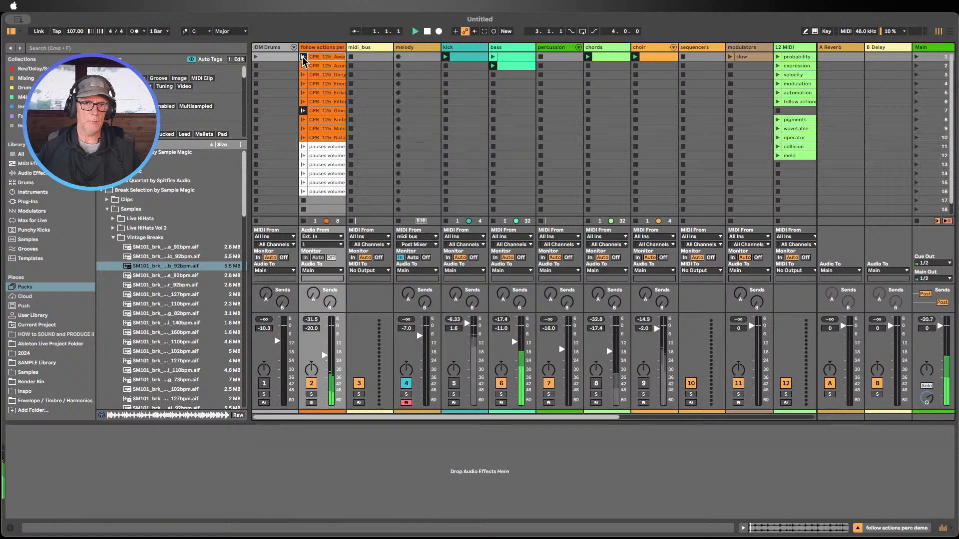
{"action": "left_click", "coordinate": [312, 395]}
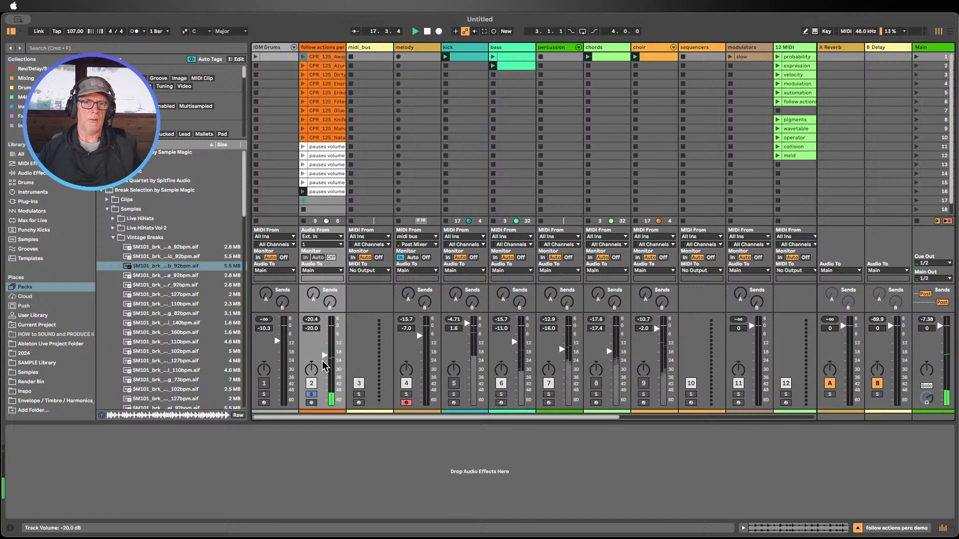
{"action": "left_click", "coordinate": [311, 394]}
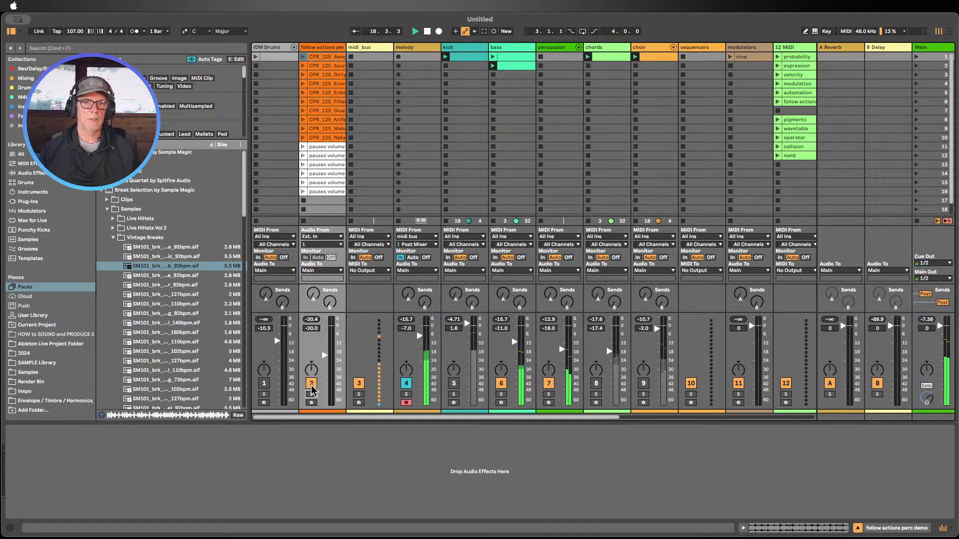
Switch the follow actions perc demo track off and on again, and relaunch its first clip
{"action": "left_click", "coordinate": [311, 383]}
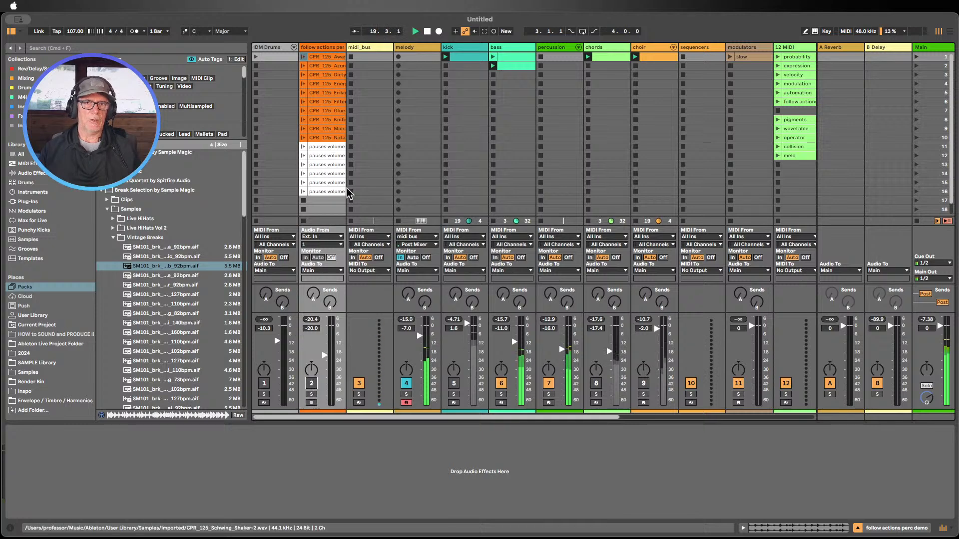
{"action": "left_click", "coordinate": [311, 384]}
{"action": "left_click", "coordinate": [303, 58]}
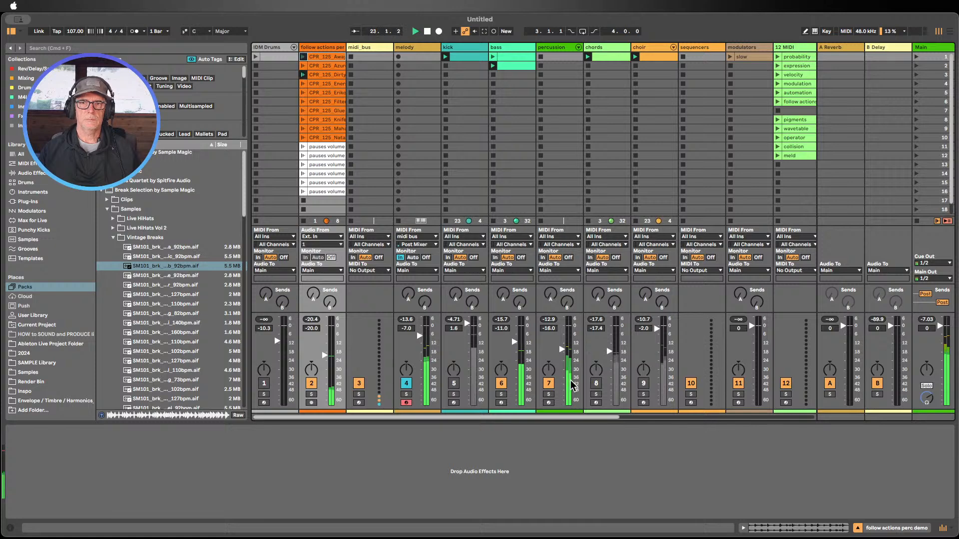
Solo the percussion track and set its Spectral Resonator's Dry/Wet to 10 %
{"action": "left_click", "coordinate": [547, 395]}
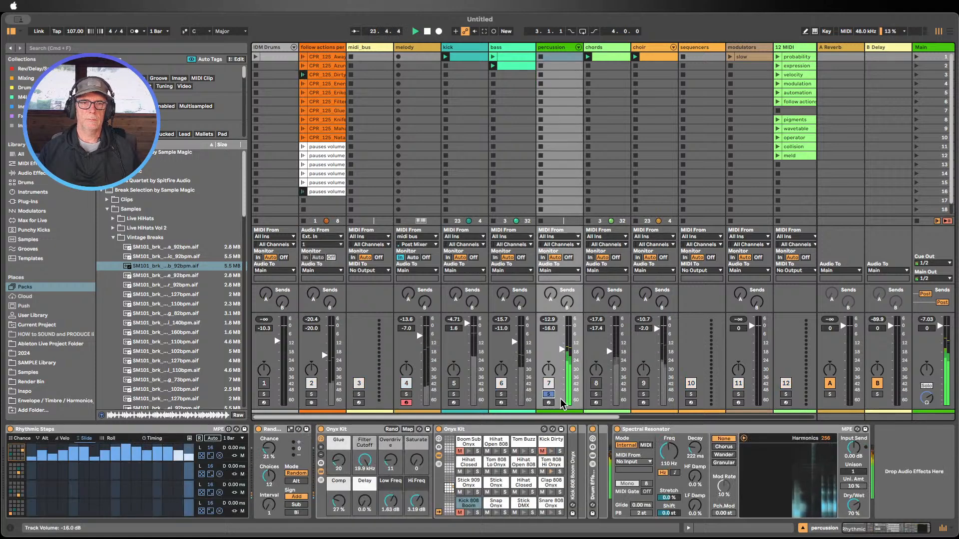
{"action": "left_click", "coordinate": [54, 431]}
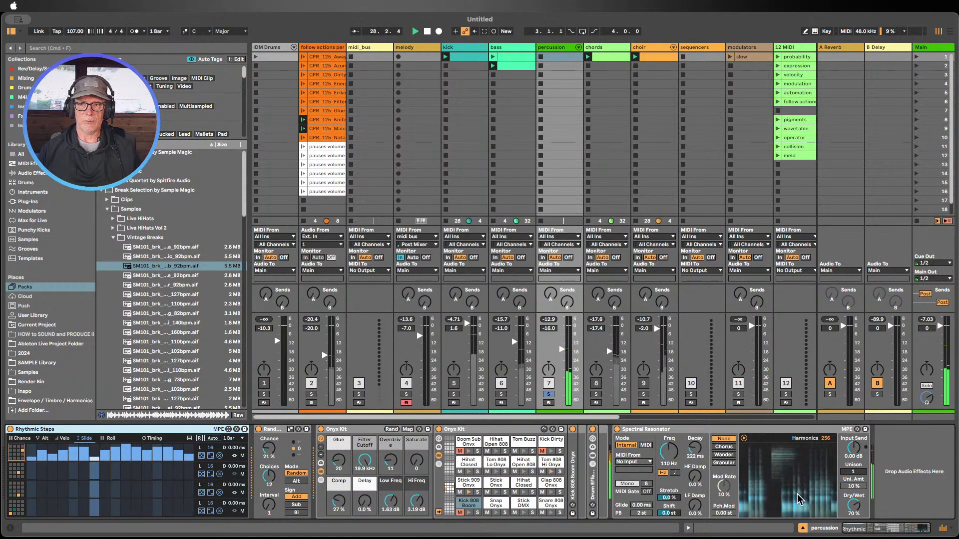
{"action": "mouse_move", "coordinate": [854, 506]}
{"action": "left_mouse_down"}
{"action": "mouse_move", "coordinate": [853, 538]}
{"action": "mouse_move", "coordinate": [855, 505]}
{"action": "left_mouse_up"}
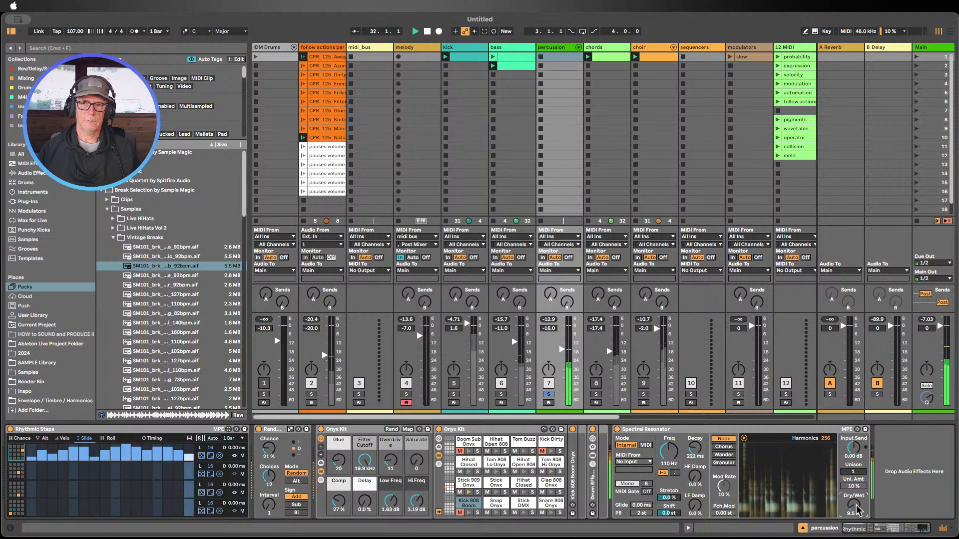
{"action": "left_click_drag", "start_coordinate": [856, 505], "coordinate": [855, 504]}
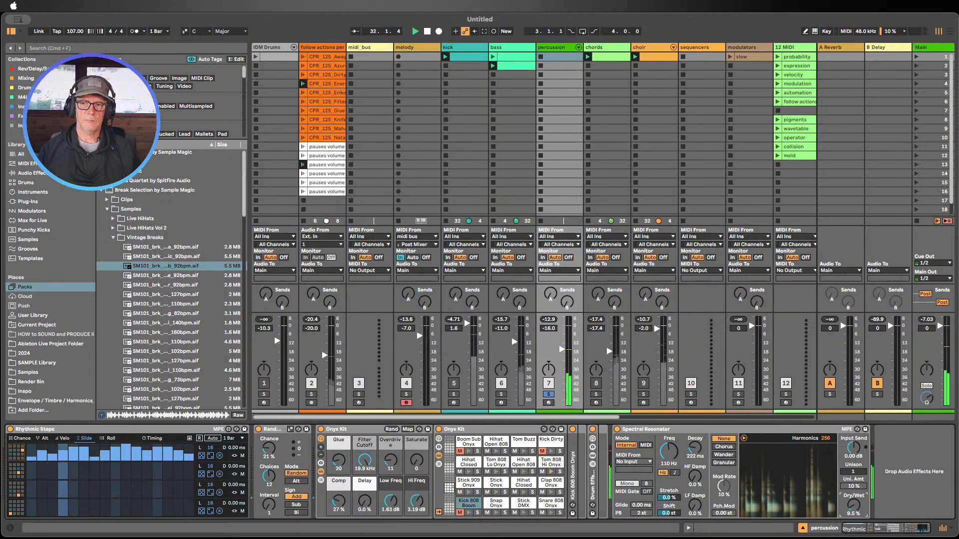
{"action": "left_click", "coordinate": [855, 508]}
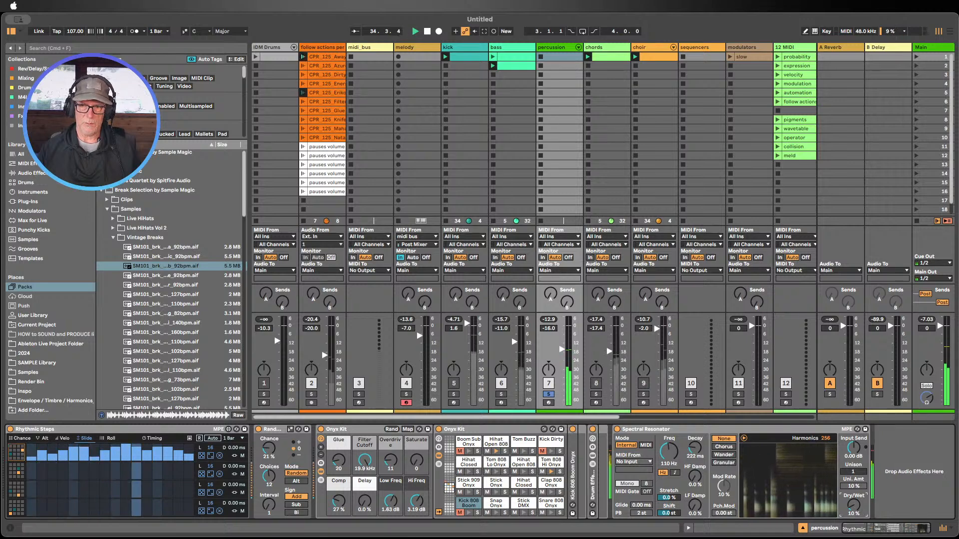
Set the percussion track's Spectral Resonator Dry/Wet to 63 %, and clear the solo with the follow actions perc track switched off
{"action": "left_click_drag", "start_coordinate": [855, 508], "coordinate": [854, 463]}
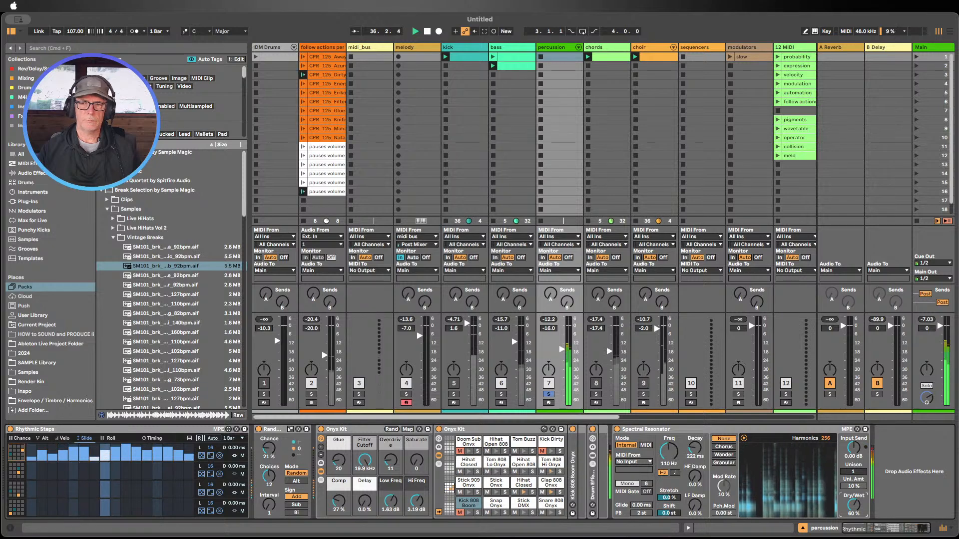
{"action": "left_click", "coordinate": [551, 394]}
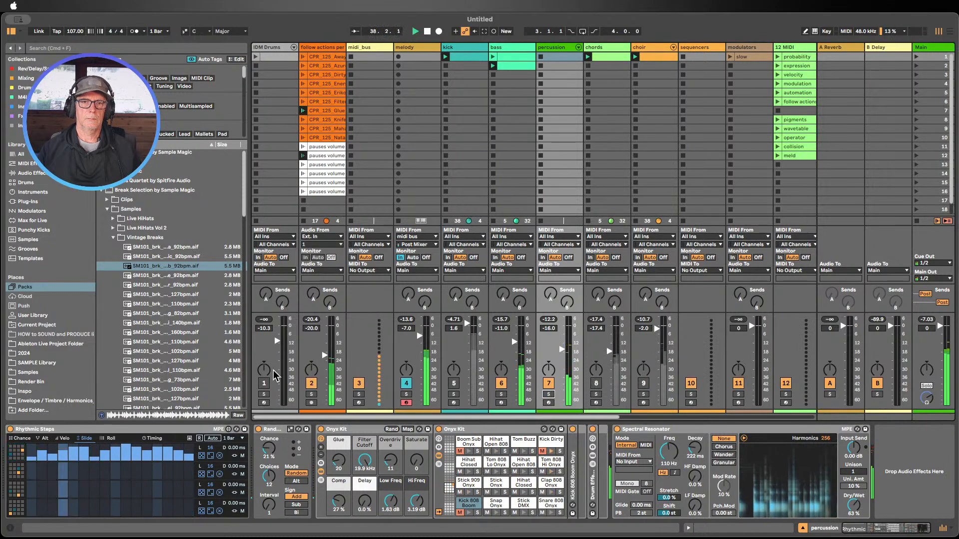
{"action": "left_click", "coordinate": [312, 384]}
{"action": "left_click", "coordinate": [453, 383]}
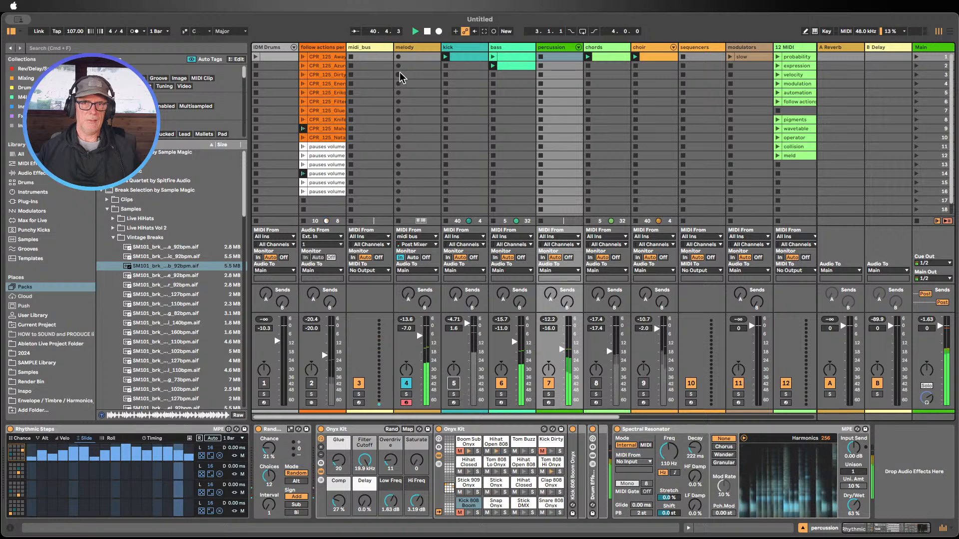
Stop the groove, select the percussion track's Random device and replay the groove briefly before stopping it
{"action": "left_click", "coordinate": [427, 31]}
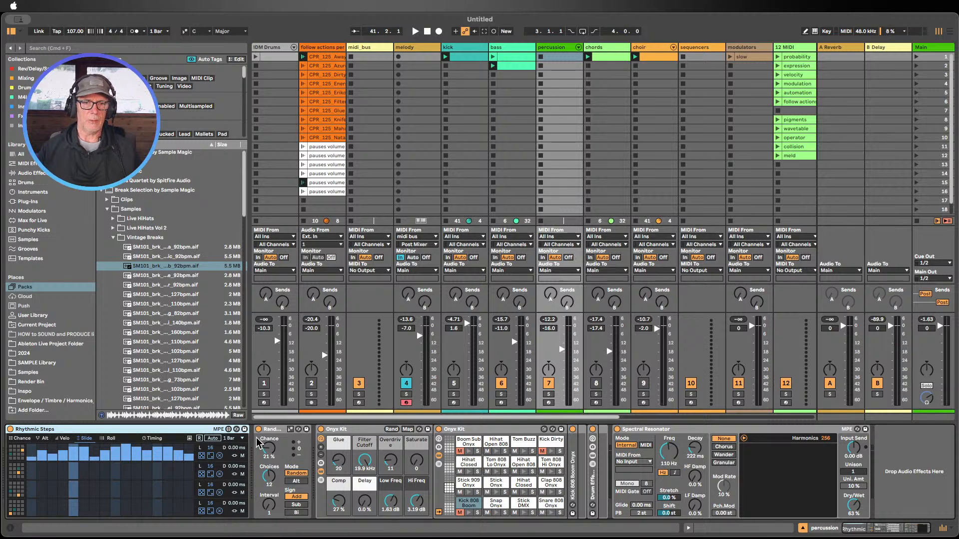
{"action": "left_click", "coordinate": [272, 432]}
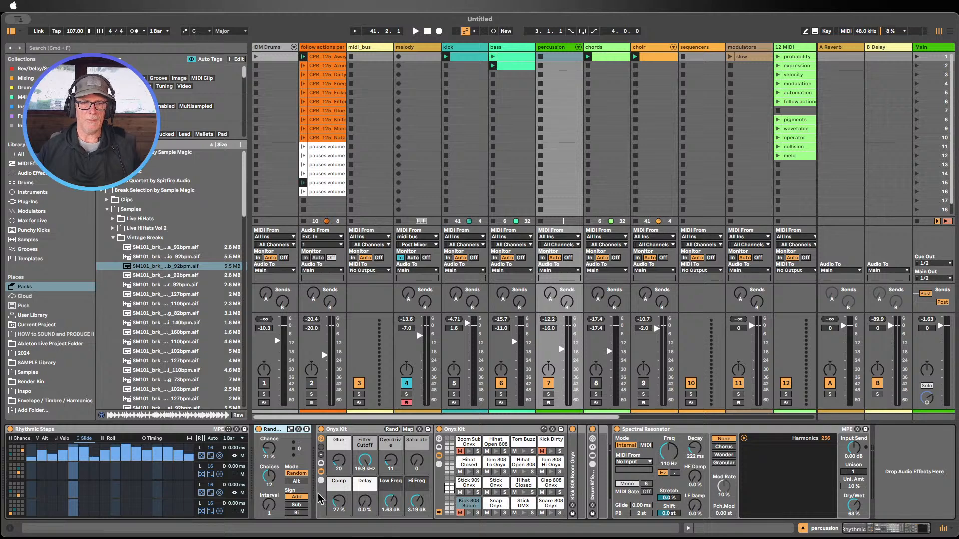
{"action": "left_click", "coordinate": [413, 32]}
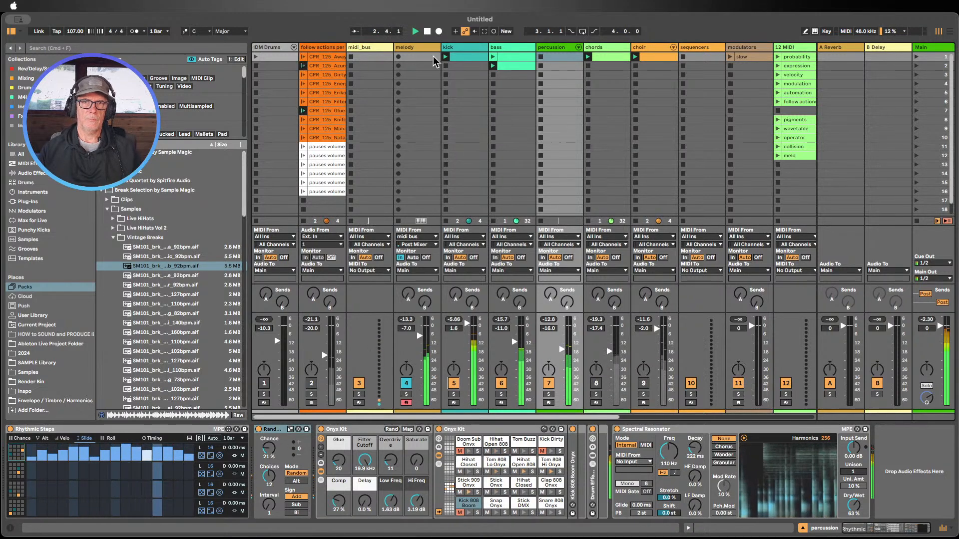
{"action": "key", "text": "space"}
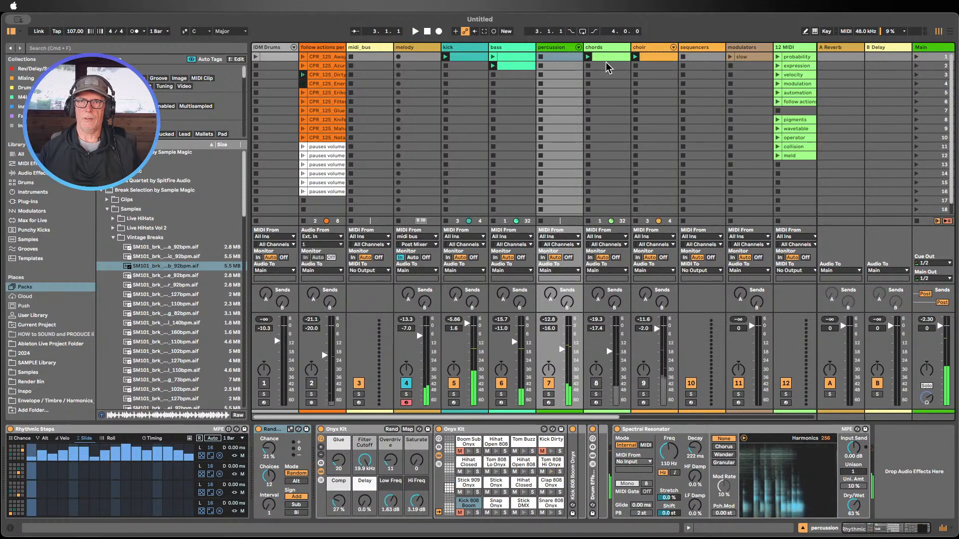
Insert an audio track after the choir track and load the Cherry Bomb 92 bpm break into its first slot
{"action": "left_click", "coordinate": [652, 47]}
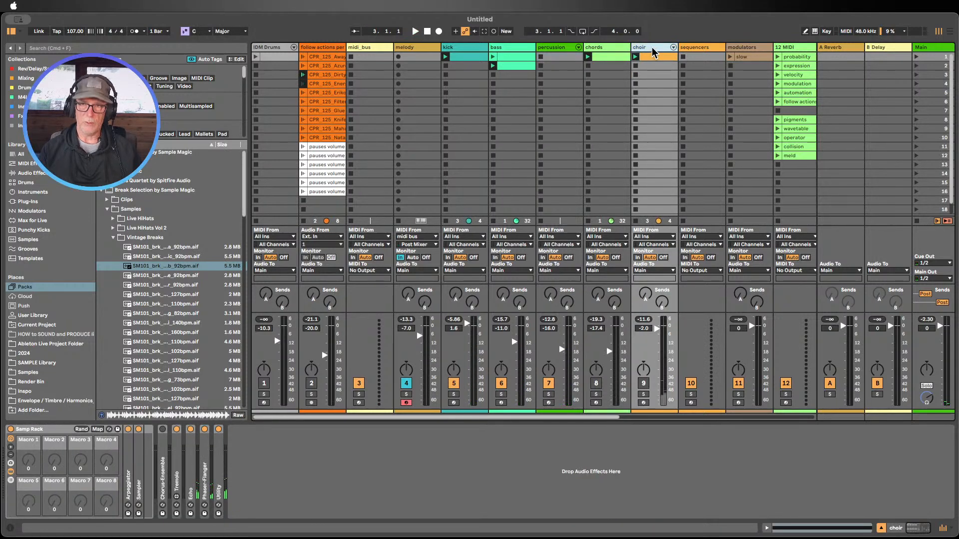
{"action": "key", "text": "super+t"}
{"action": "left_click", "coordinate": [167, 268]}
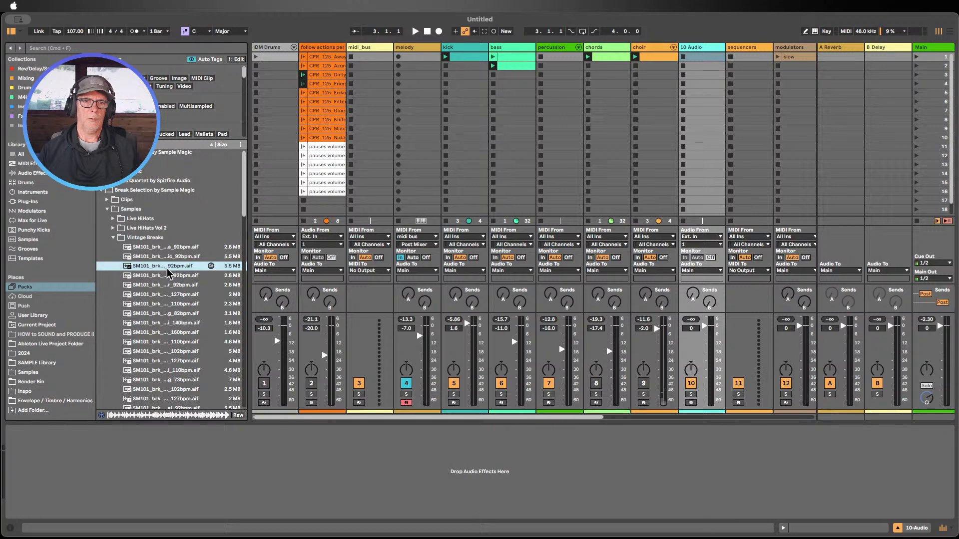
{"action": "left_click_drag", "start_coordinate": [177, 266], "coordinate": [701, 56]}
Launch the Cherry Bomb break, lower its track volume to -16.4 dB and stop playback
{"action": "left_click", "coordinate": [683, 56]}
{"action": "left_click_drag", "start_coordinate": [704, 325], "coordinate": [704, 350]}
{"action": "left_click", "coordinate": [426, 32]}
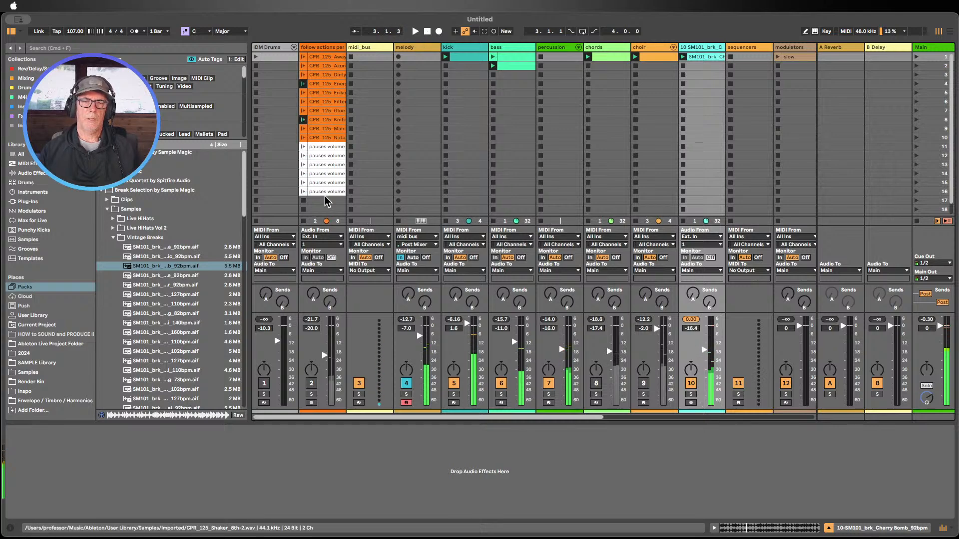
Preview two more 92 bpm Vintage Breaks loops, and restart the groove with the Cherry Bomb break track switched off
{"action": "left_click", "coordinate": [153, 285]}
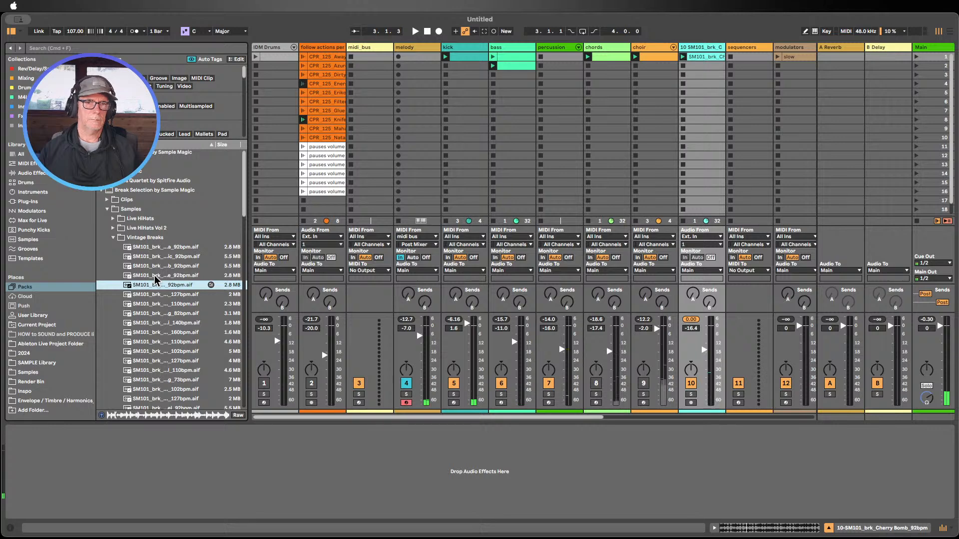
{"action": "left_click", "coordinate": [155, 275]}
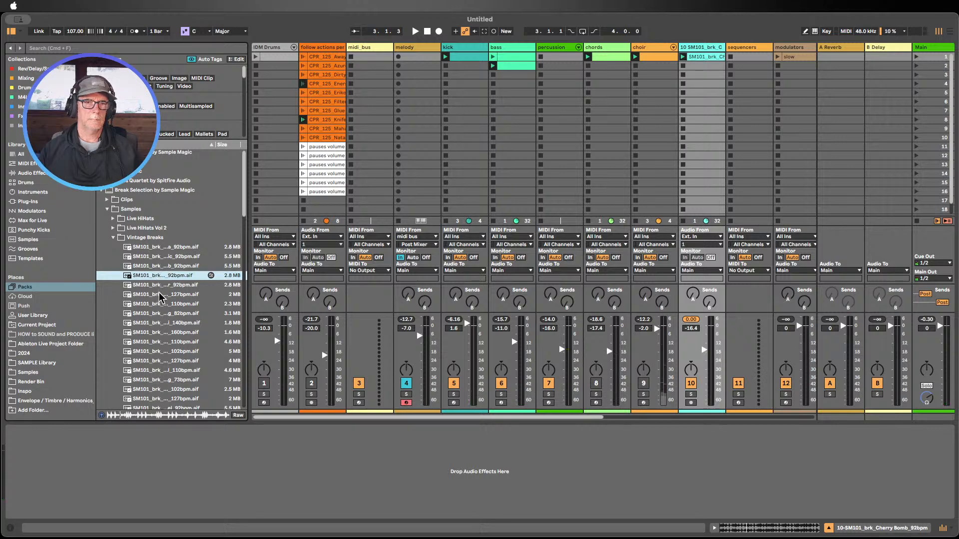
{"action": "left_click", "coordinate": [415, 32]}
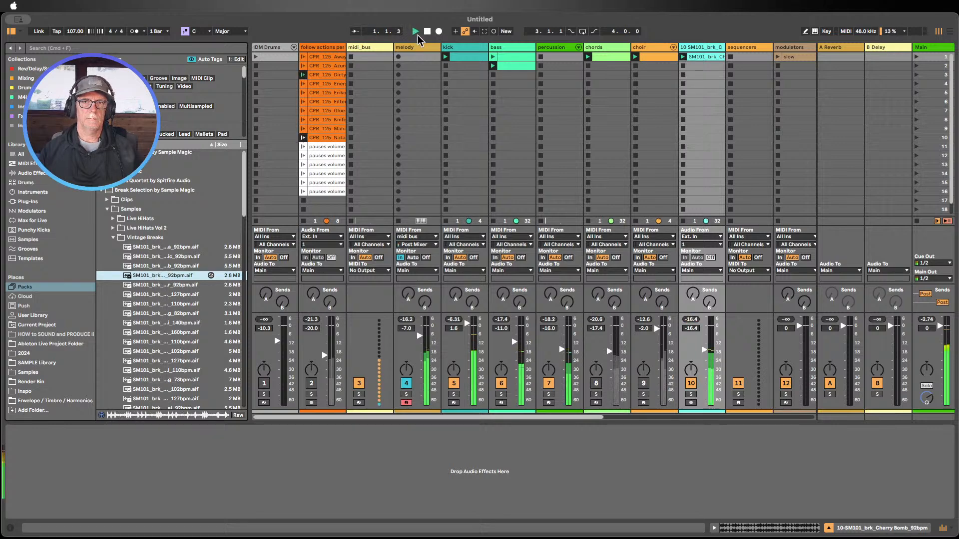
{"action": "left_click", "coordinate": [692, 383]}
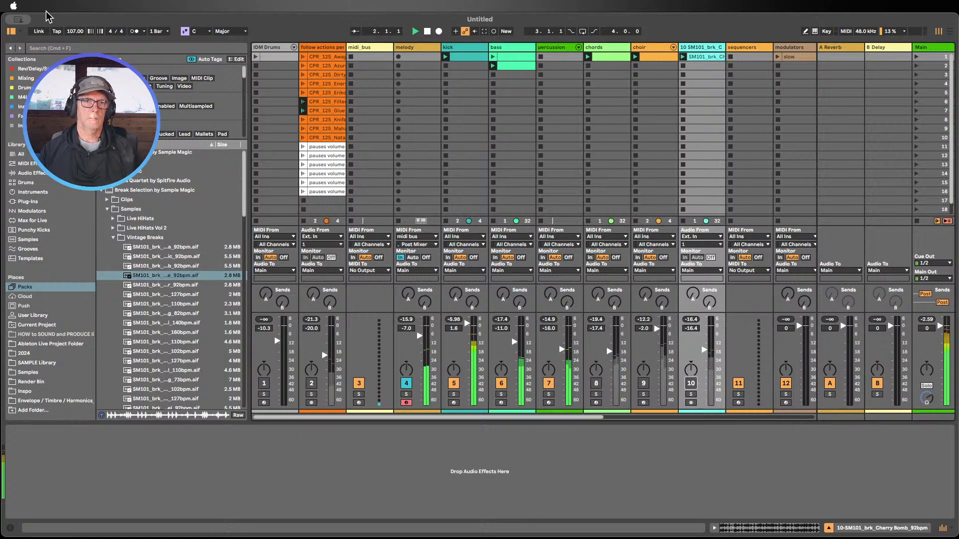
Set the tempo to 120 BPM and switch off the melody track while previewing a 92 bpm break
{"action": "left_click", "coordinate": [75, 31]}
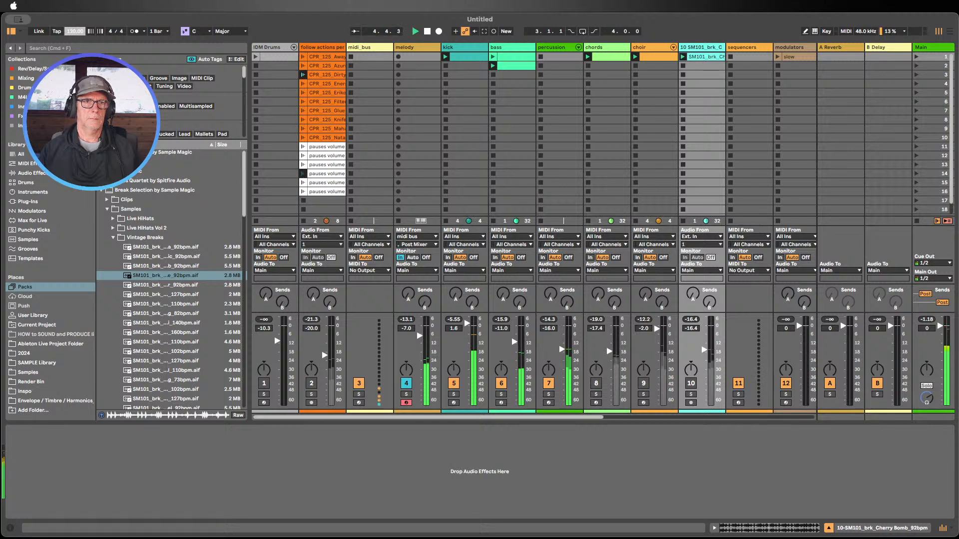
{"action": "left_click", "coordinate": [161, 277]}
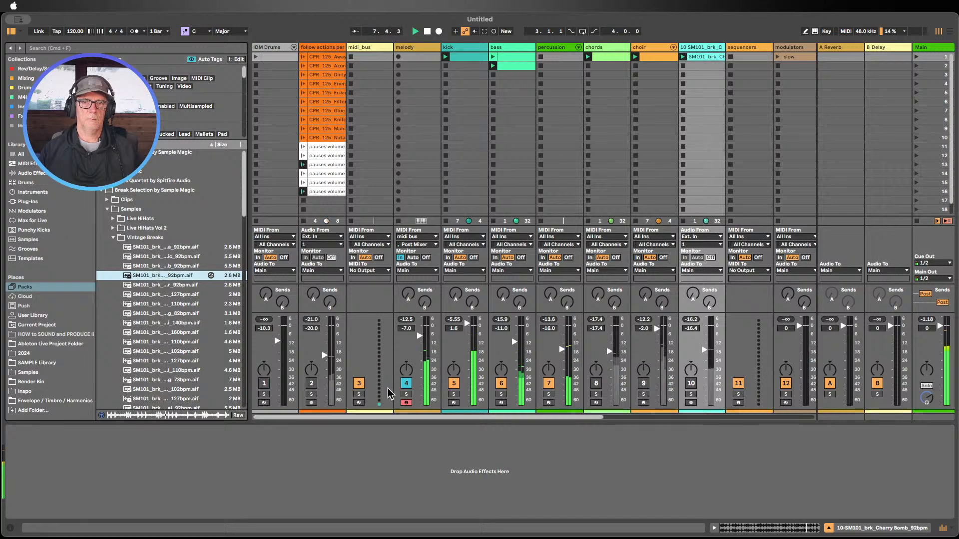
{"action": "left_click", "coordinate": [406, 384]}
Preview the Vintage Breaks loops from the first 92 bpm one down to the second 110 bpm one against the groove
{"action": "left_click", "coordinate": [169, 249]}
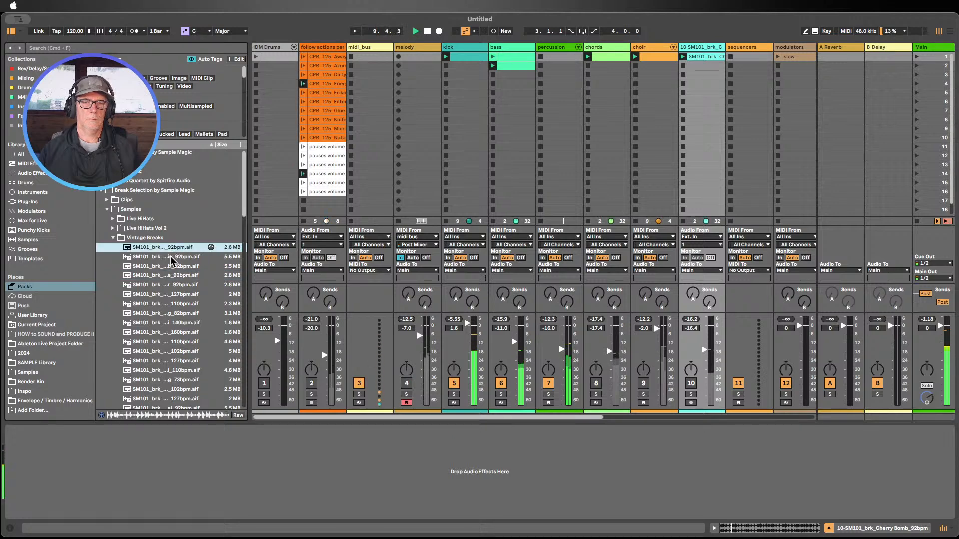
{"action": "left_click", "coordinate": [169, 256]}
{"action": "left_click", "coordinate": [176, 265]}
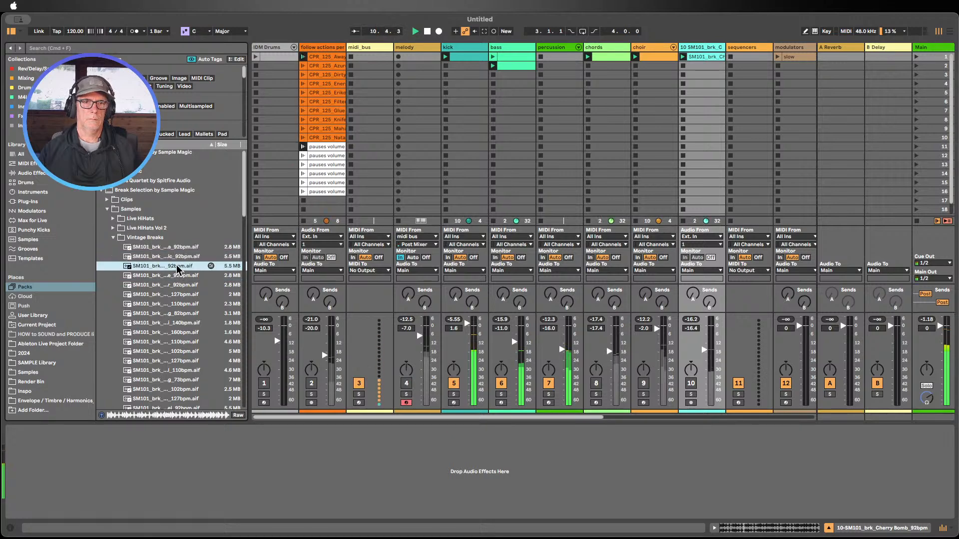
{"action": "left_click", "coordinate": [180, 295]}
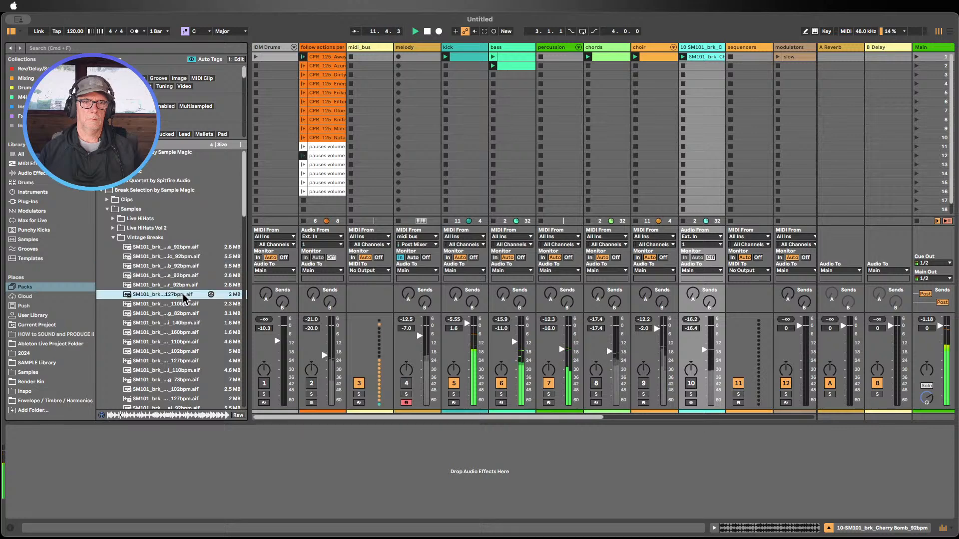
{"action": "left_click", "coordinate": [183, 303]}
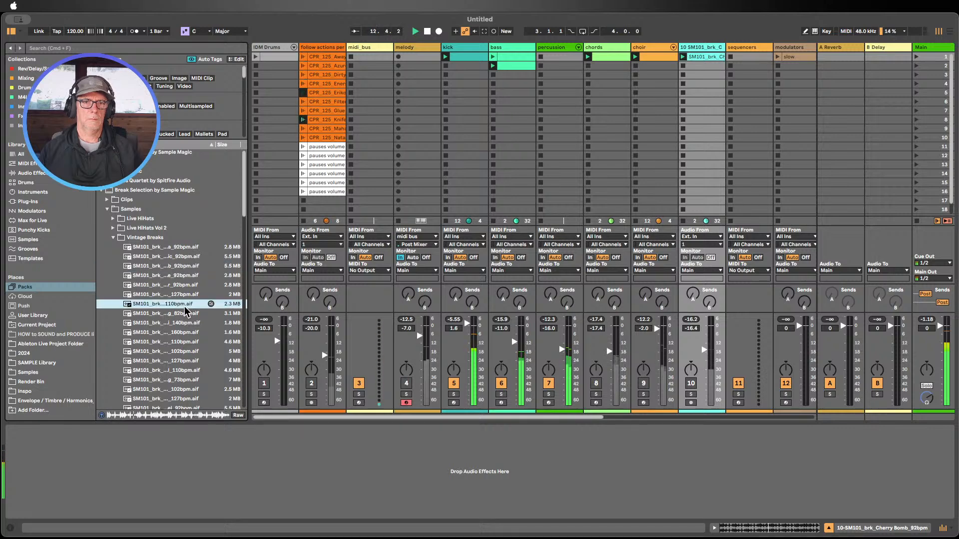
{"action": "left_click", "coordinate": [179, 310]}
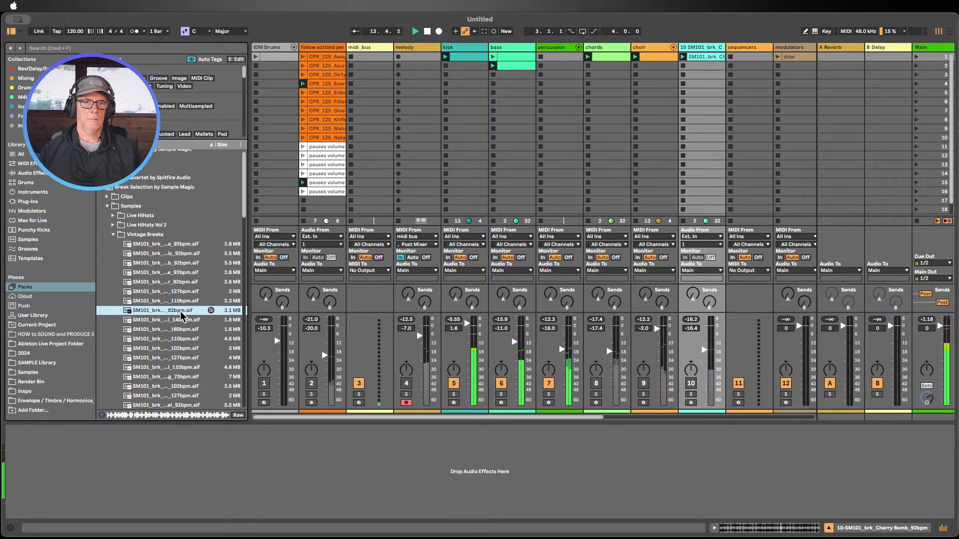
{"action": "scroll", "coordinate": [181, 311], "scroll_direction": "down", "scroll_amount": 1}
{"action": "left_click", "coordinate": [181, 307]}
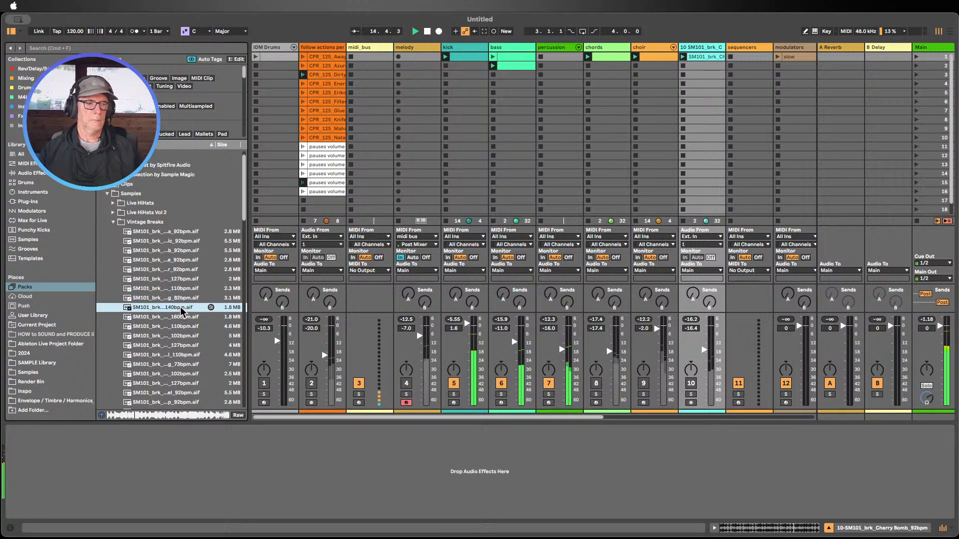
{"action": "scroll", "coordinate": [181, 307], "scroll_direction": "down", "scroll_amount": 1}
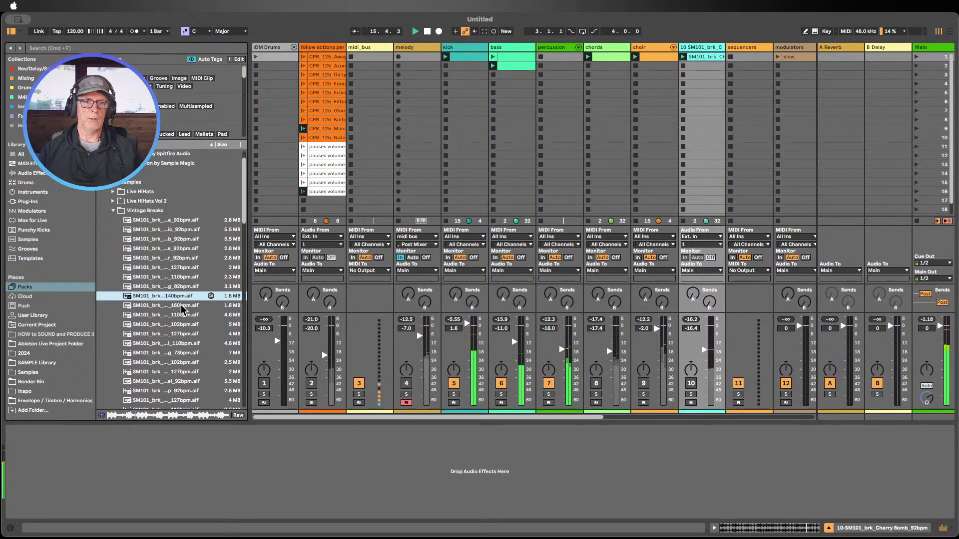
{"action": "left_click", "coordinate": [180, 306]}
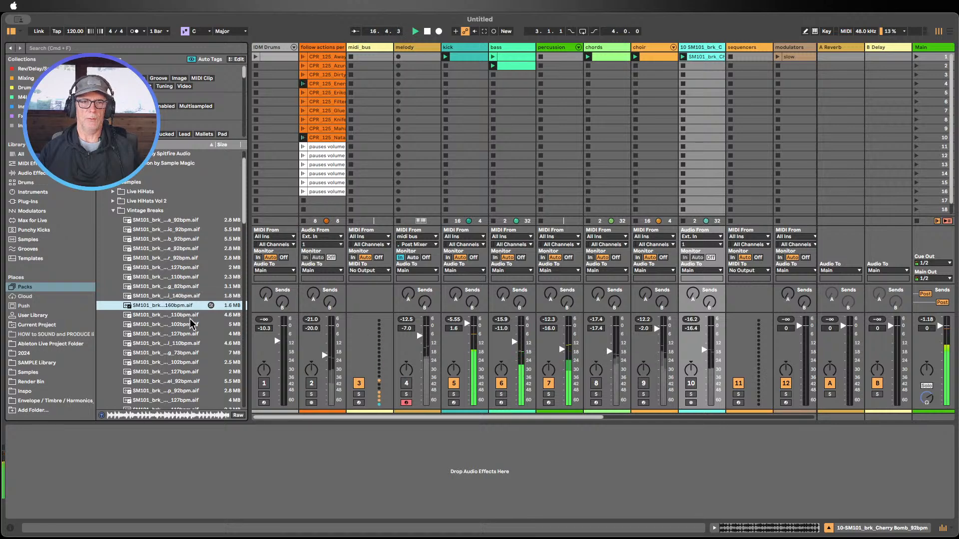
{"action": "scroll", "coordinate": [190, 324], "scroll_direction": "down", "scroll_amount": 1}
{"action": "left_click", "coordinate": [184, 302]}
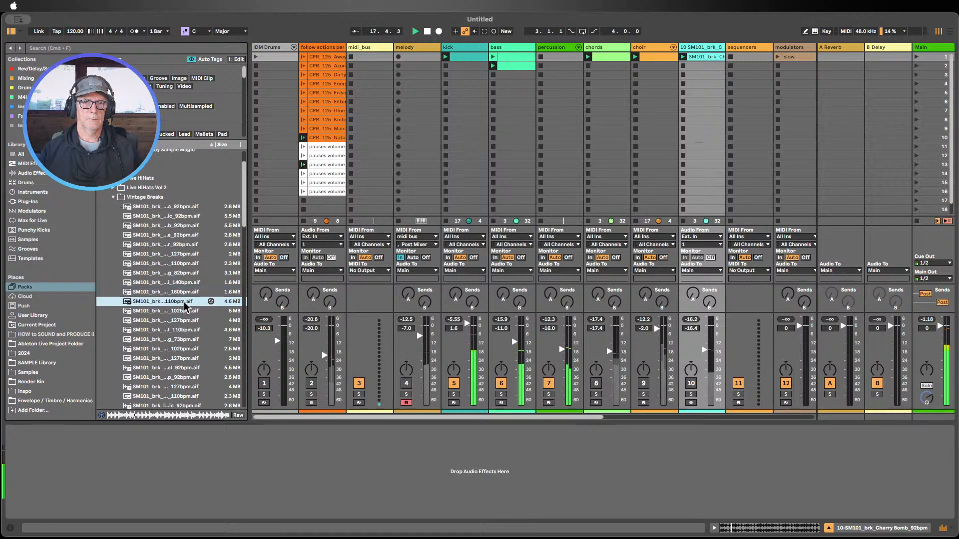
{"action": "scroll", "coordinate": [185, 305], "scroll_direction": "down", "scroll_amount": 1}
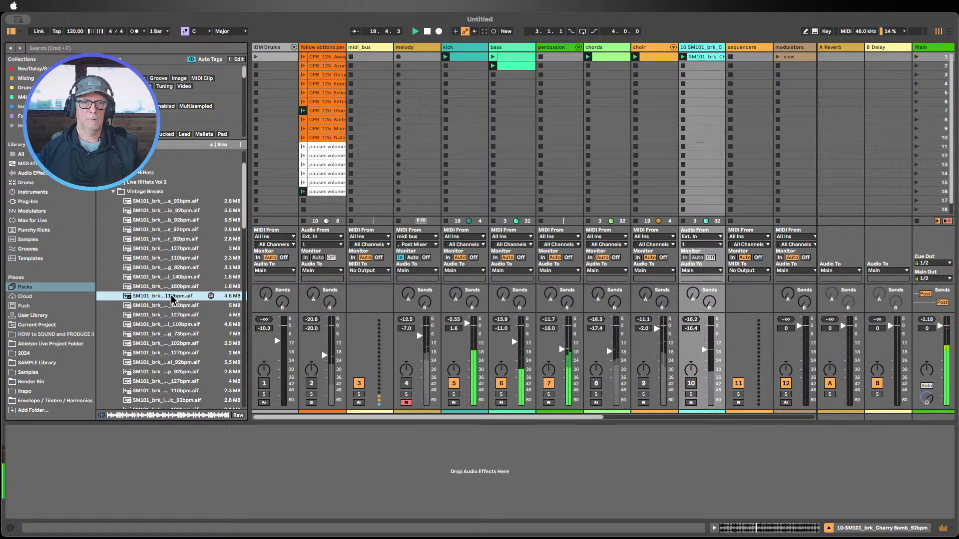
Load the Dizzee Soundcheck 110 bpm break into the break track's second slot and launch it with the track on at -13.3 dB
{"action": "left_click_drag", "start_coordinate": [171, 296], "coordinate": [712, 65]}
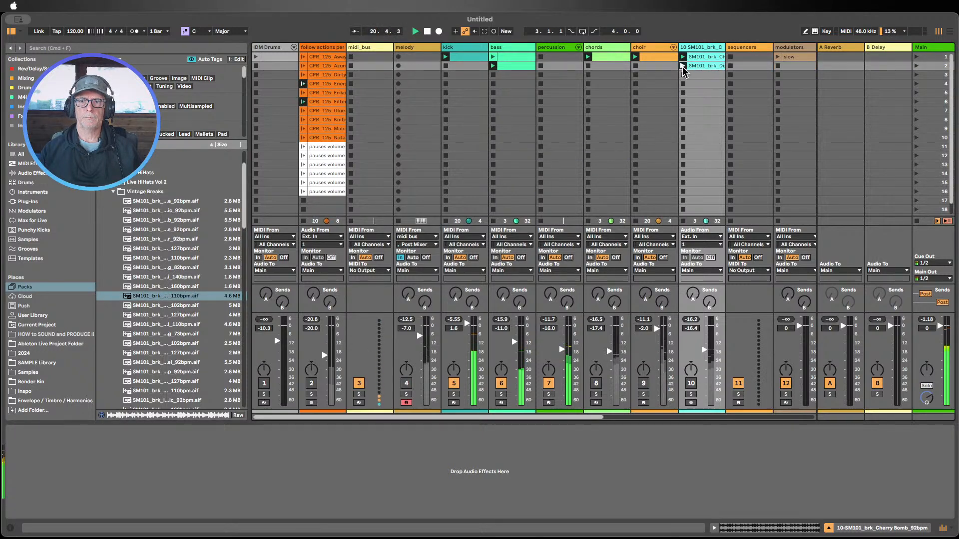
{"action": "left_click", "coordinate": [683, 66]}
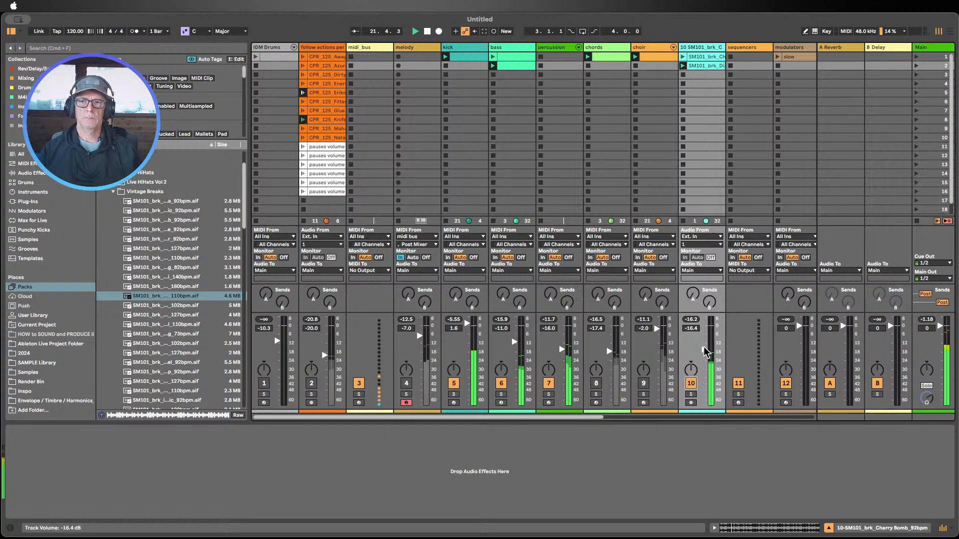
Turn off transient looping in the Dizzee Soundcheck clip's Beats warp settings and set its transient envelope to 71
{"action": "double_click", "coordinate": [716, 65]}
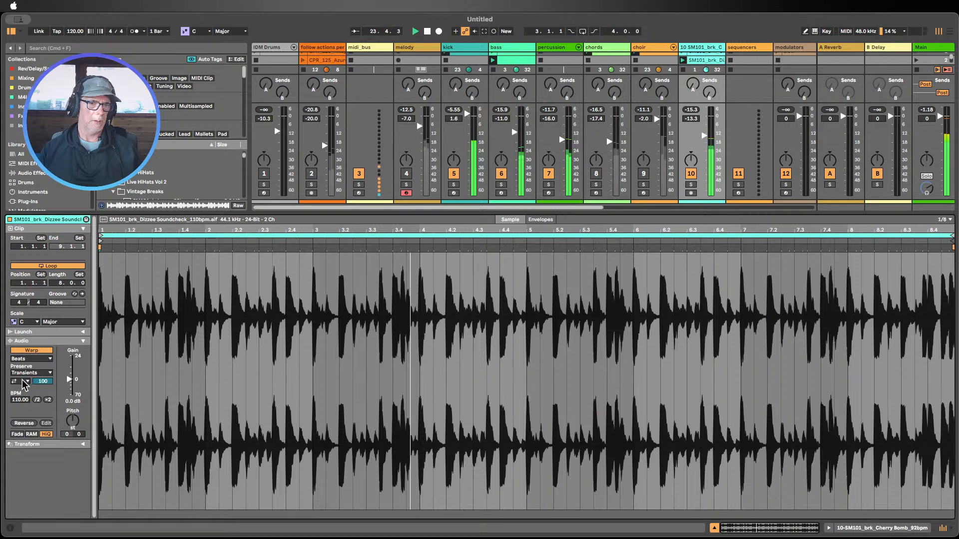
{"action": "left_click", "coordinate": [19, 393]}
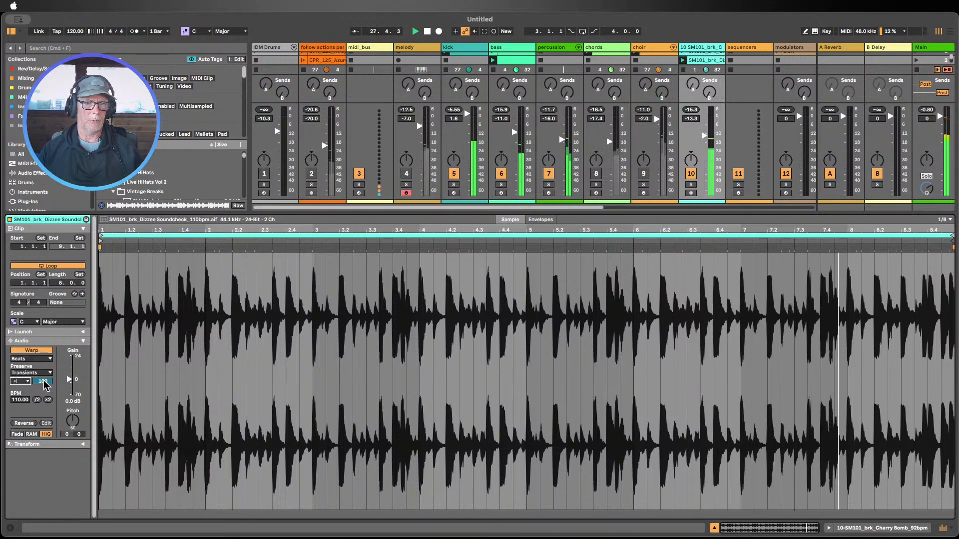
{"action": "mouse_move", "coordinate": [43, 382]}
{"action": "left_mouse_down"}
{"action": "mouse_move", "coordinate": [43, 415]}
{"action": "mouse_move", "coordinate": [44, 384]}
{"action": "left_mouse_up"}
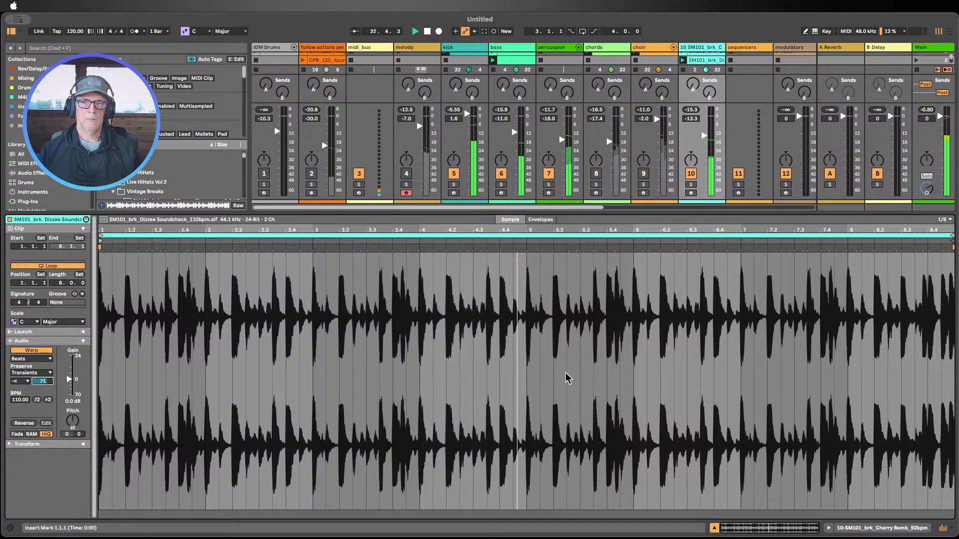
Set a two-bar loop in the Dizzee Soundcheck clip and shift it to start at 3.1.1
{"action": "left_click_drag", "start_coordinate": [538, 368], "coordinate": [726, 345]}
{"action": "key", "text": "super+l"}
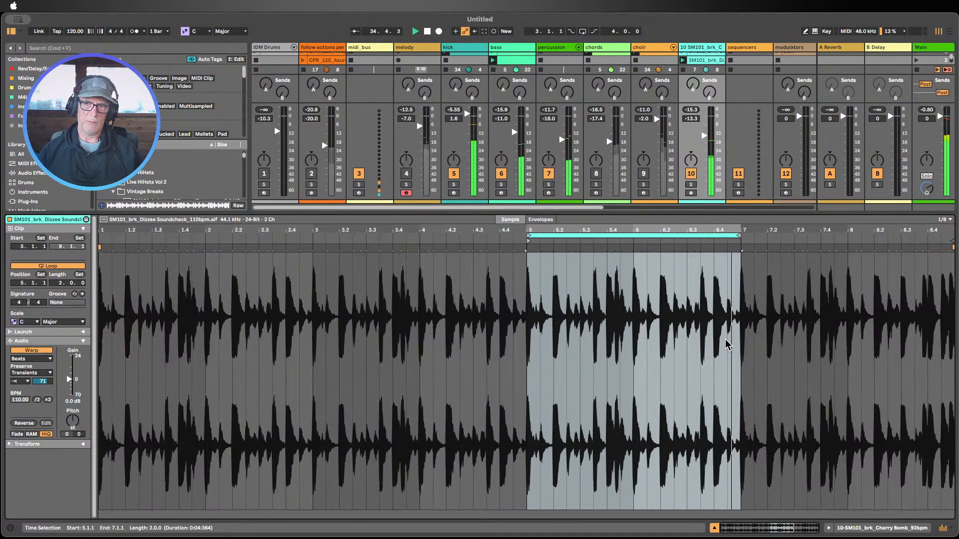
{"action": "left_click_drag", "start_coordinate": [606, 231], "coordinate": [396, 238]}
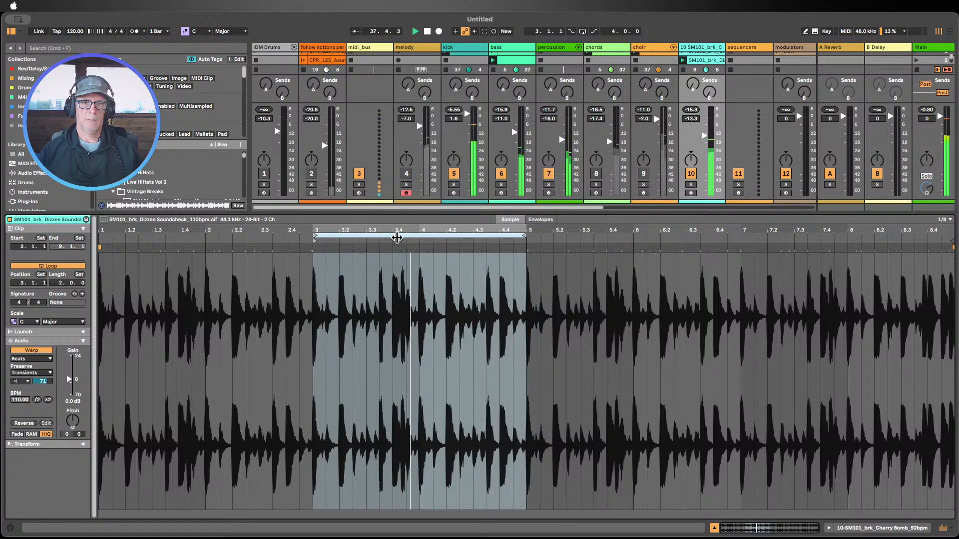
Try lowering the Dizzee Soundcheck clip's pitch by 3 semitones, and reset the pitch to 0
{"action": "left_click_drag", "start_coordinate": [73, 421], "coordinate": [73, 425]}
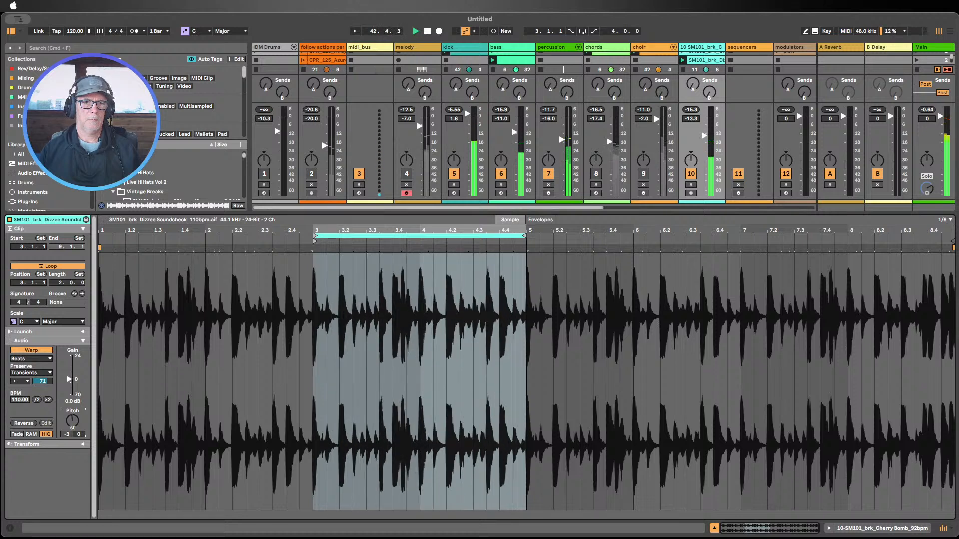
{"action": "key", "text": "Down"}
{"action": "double_click", "coordinate": [72, 421]}
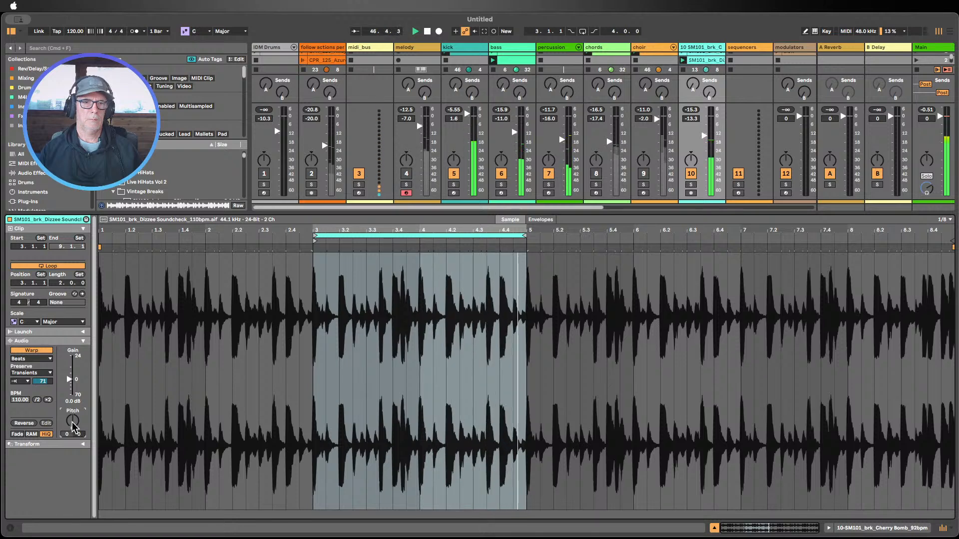
Close the clip's detail view and switch off the kick track
{"action": "left_click", "coordinate": [713, 528]}
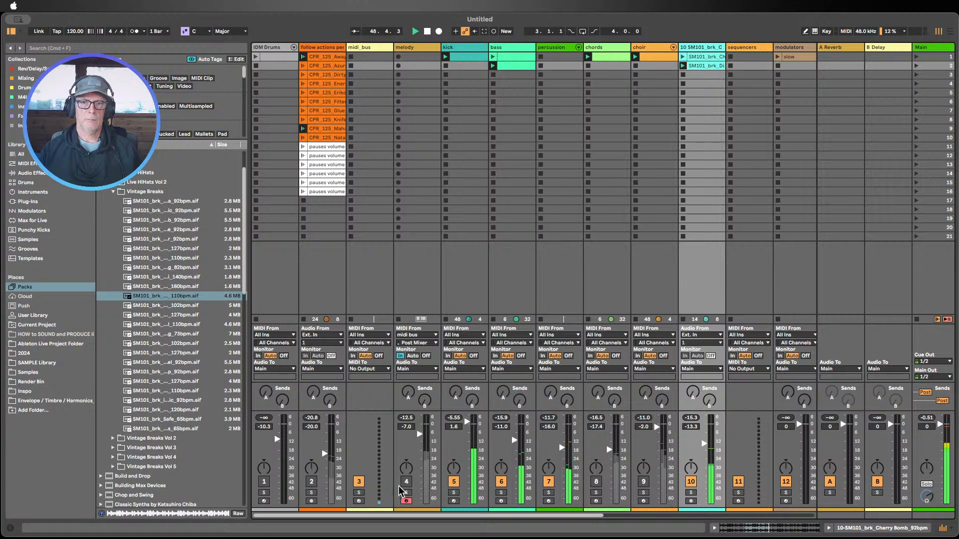
{"action": "left_click", "coordinate": [458, 483]}
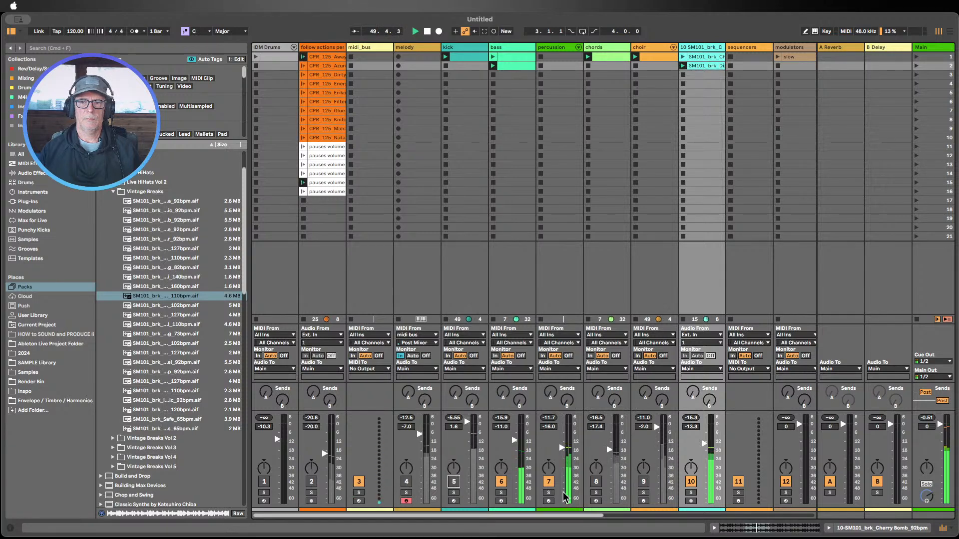
Show the break track's device chain, collapse the Vintage Breaks folder and browse the audio effects
{"action": "double_click", "coordinate": [701, 47]}
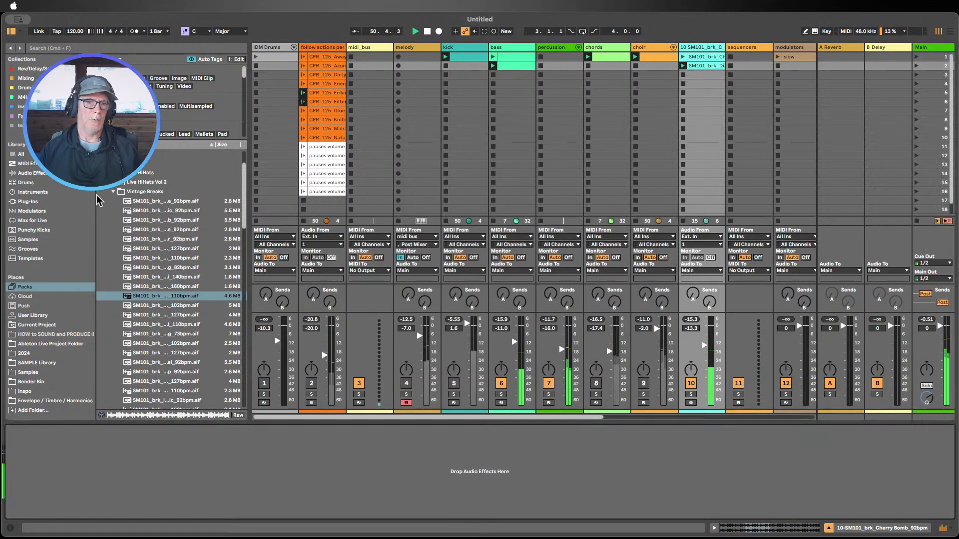
{"action": "left_click", "coordinate": [113, 191]}
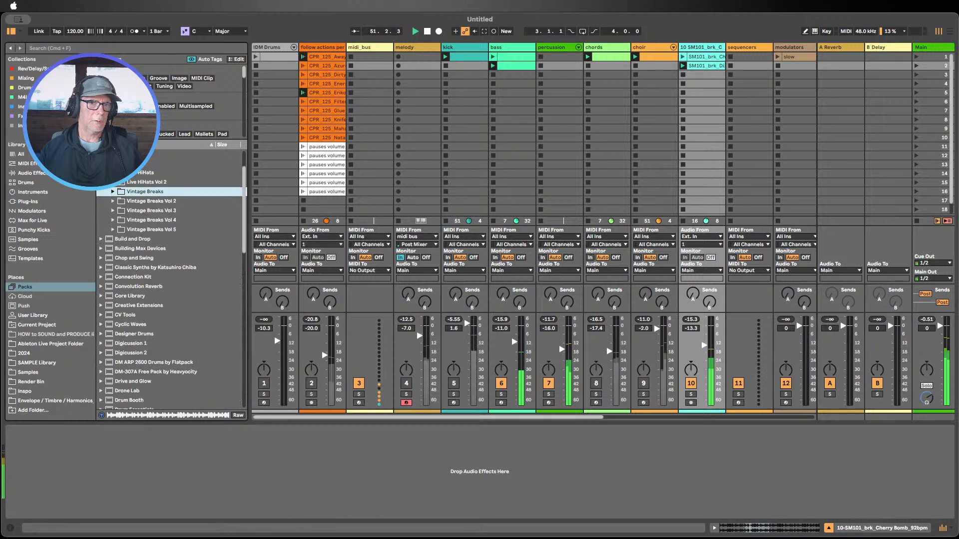
{"action": "left_click", "coordinate": [30, 173]}
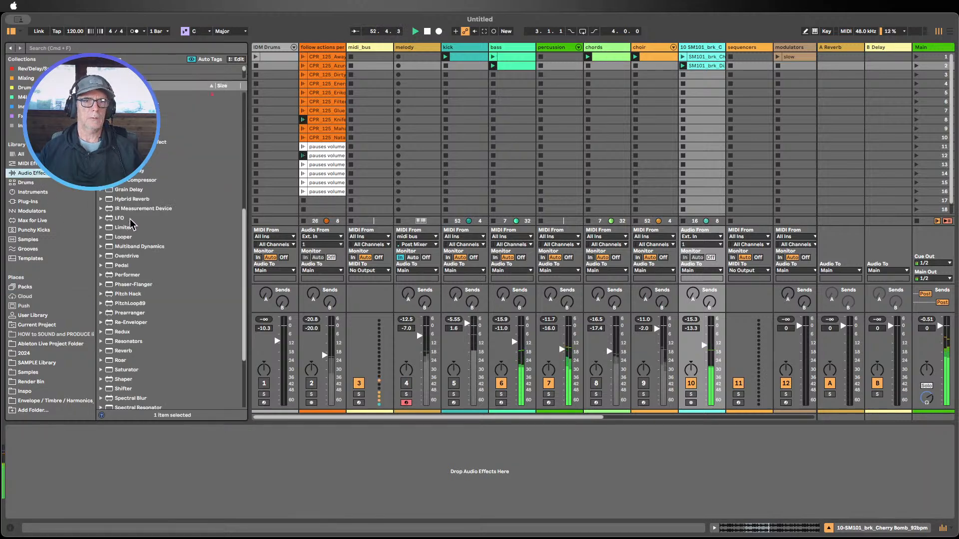
Add EQ Eight to the drum break track and set band 1 to a low cut at about 188 Hz
{"action": "scroll", "coordinate": [129, 215], "scroll_direction": "up", "scroll_amount": 4}
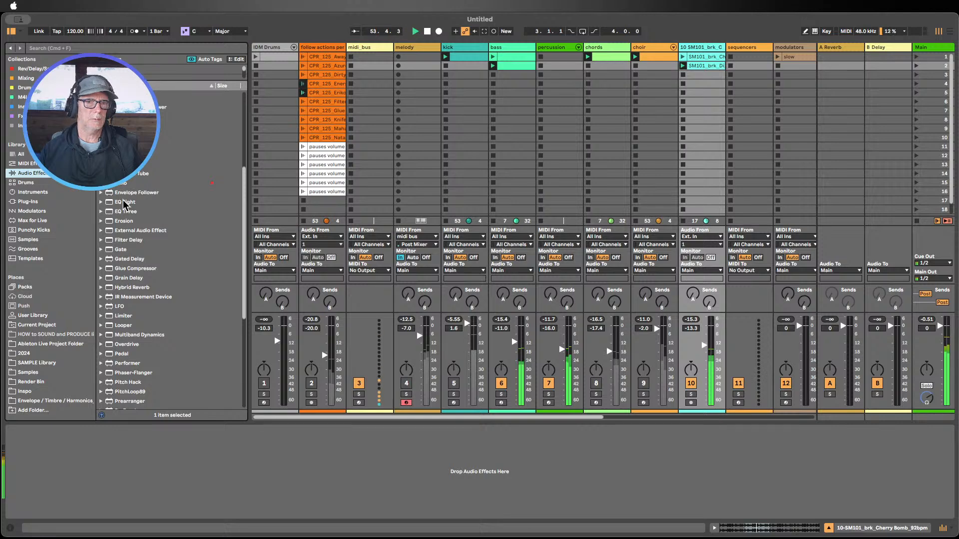
{"action": "left_click_drag", "start_coordinate": [123, 204], "coordinate": [170, 469]}
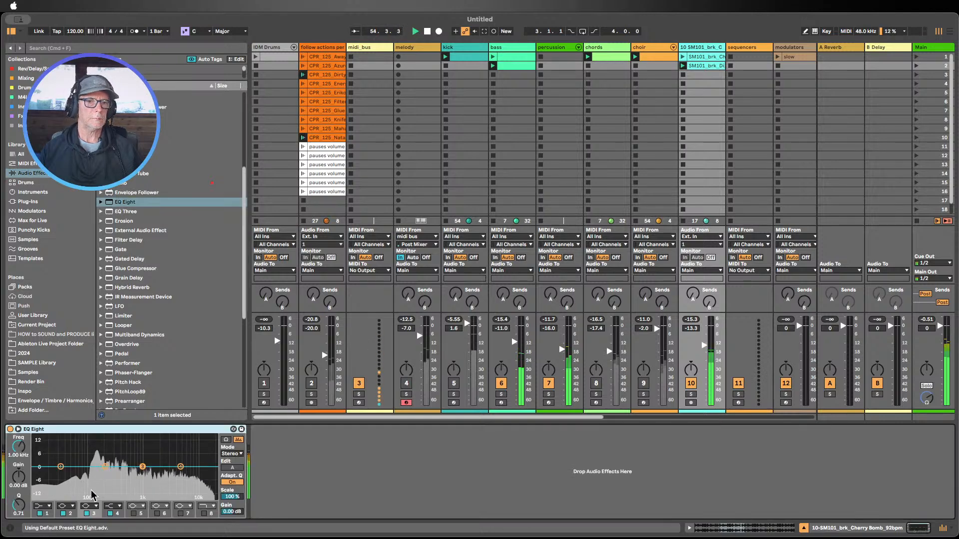
{"action": "left_click", "coordinate": [43, 507]}
{"action": "left_click", "coordinate": [43, 455]}
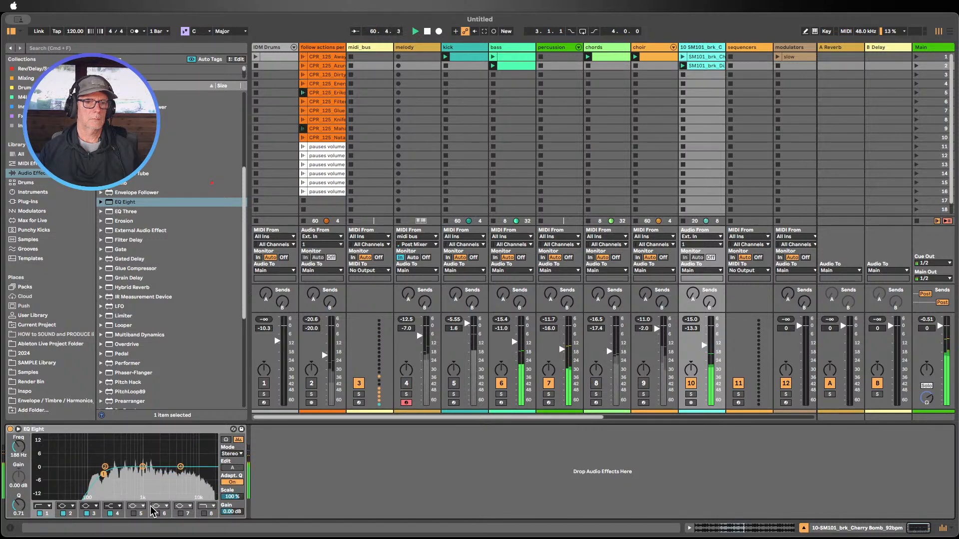
Enable EQ Eight's band 8 high cut at about 9.94 kHz, comparing the sound with the device off and on
{"action": "left_click", "coordinate": [204, 514]}
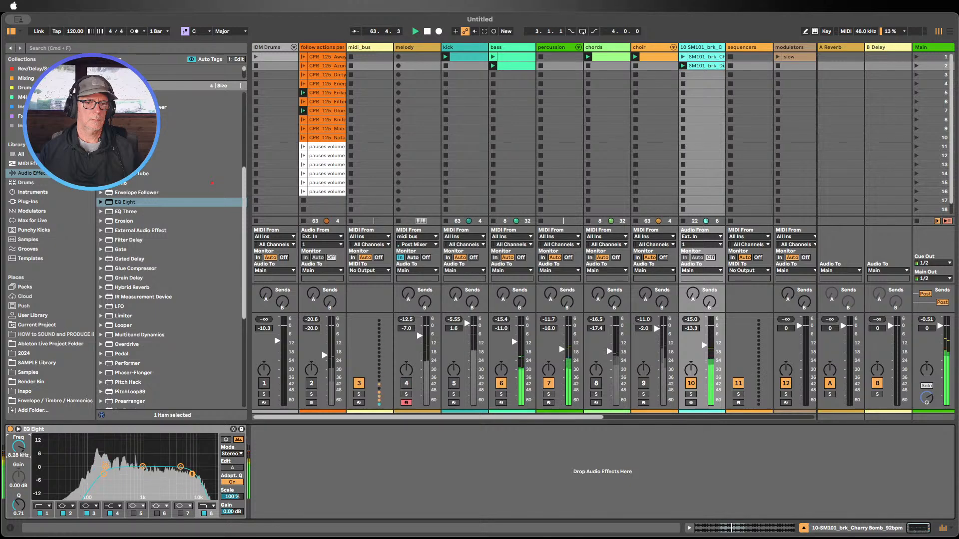
{"action": "left_click", "coordinate": [11, 428]}
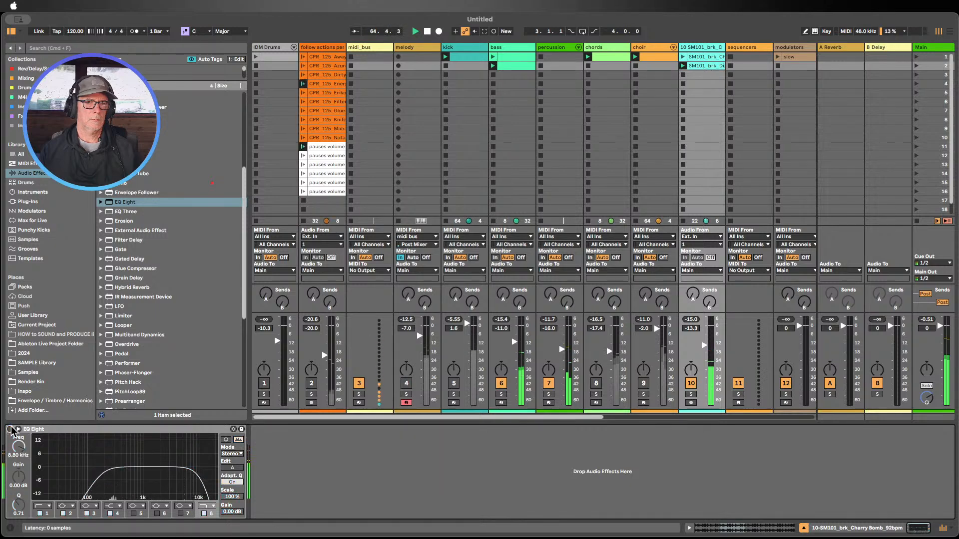
{"action": "left_click", "coordinate": [11, 429]}
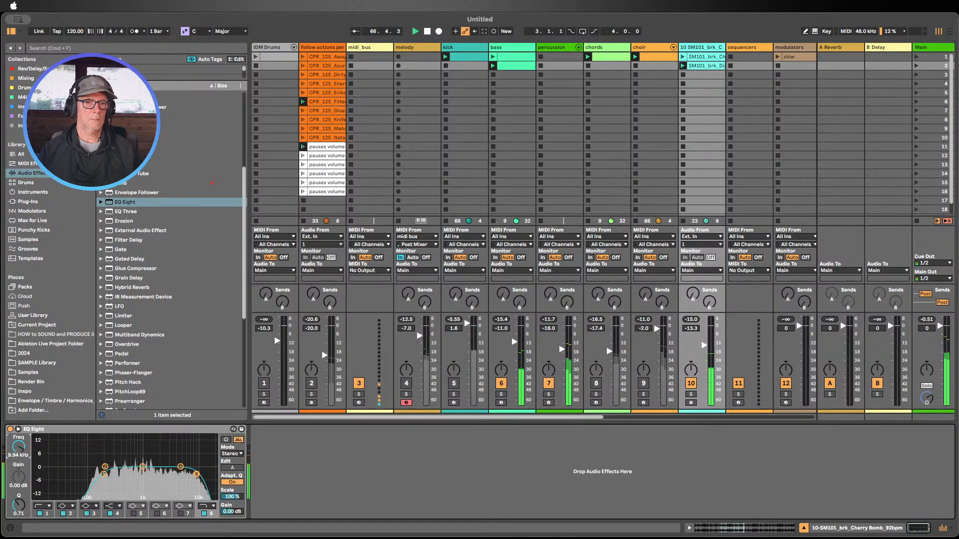
Activate the kick track and lower its volume slightly
{"action": "left_click", "coordinate": [454, 384]}
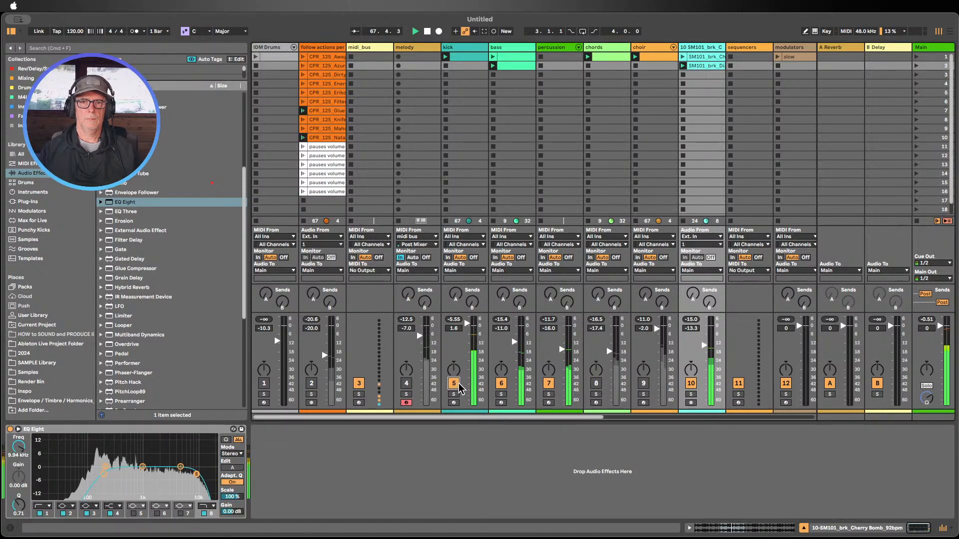
{"action": "left_click", "coordinate": [454, 384]}
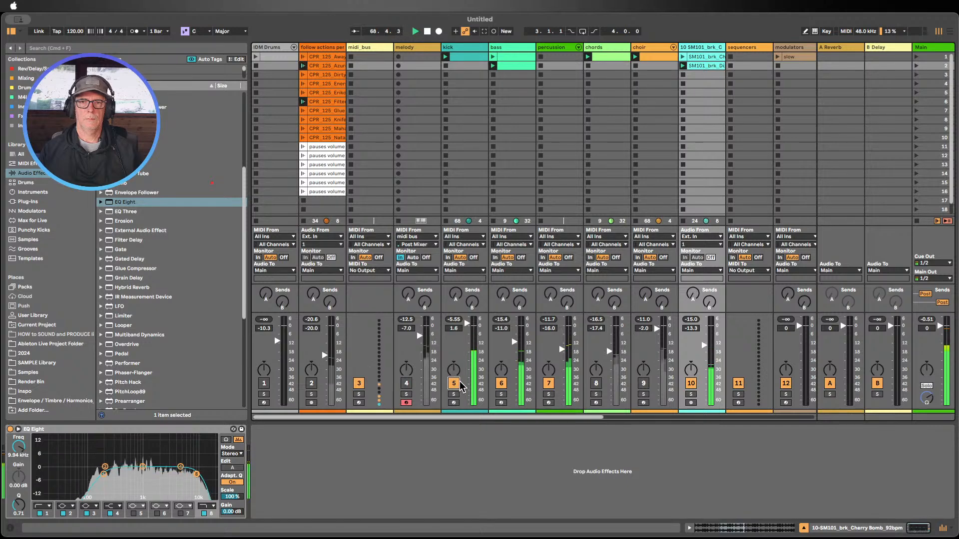
{"action": "left_click_drag", "start_coordinate": [468, 325], "coordinate": [471, 327]}
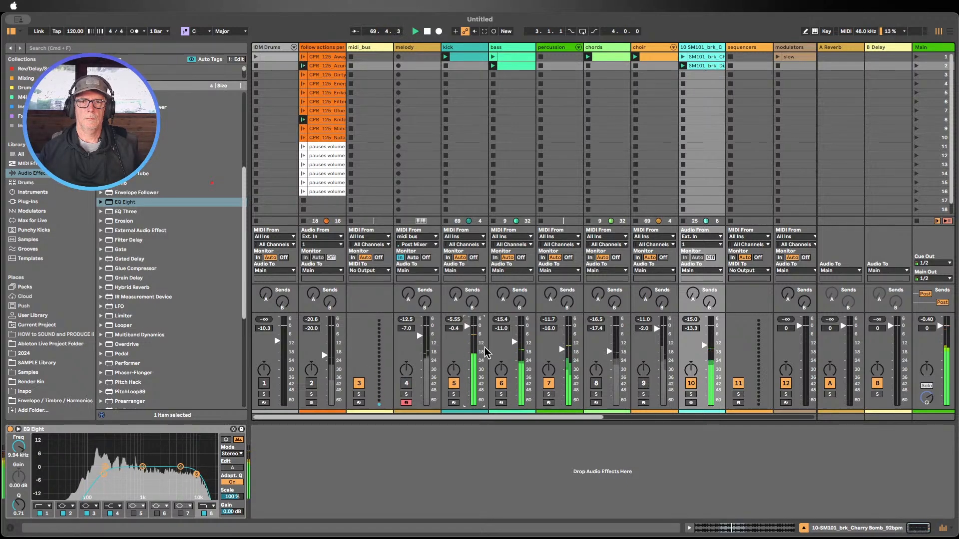
Activate the chords, choir and melody tracks, and stop the clips on the follow actions percussion track
{"action": "left_click", "coordinate": [598, 388]}
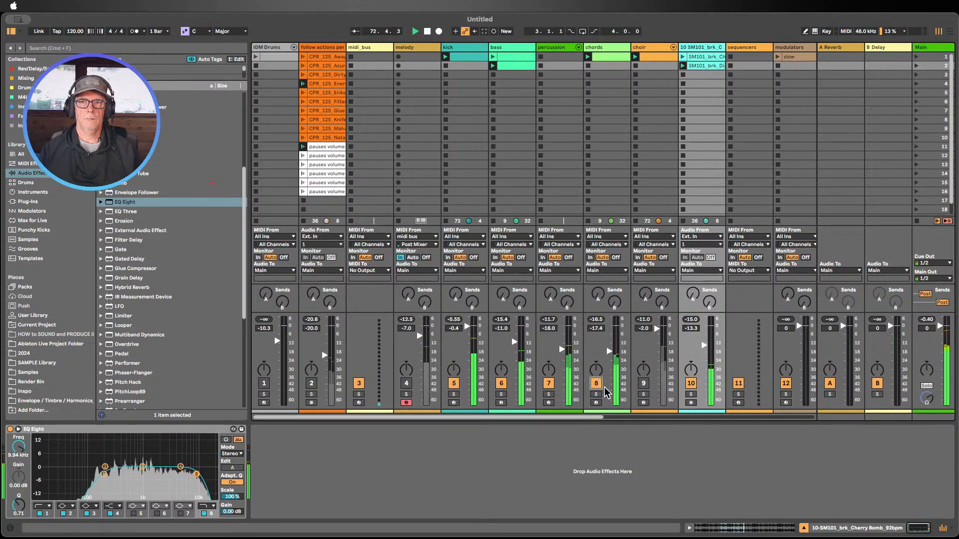
{"action": "left_click", "coordinate": [644, 383]}
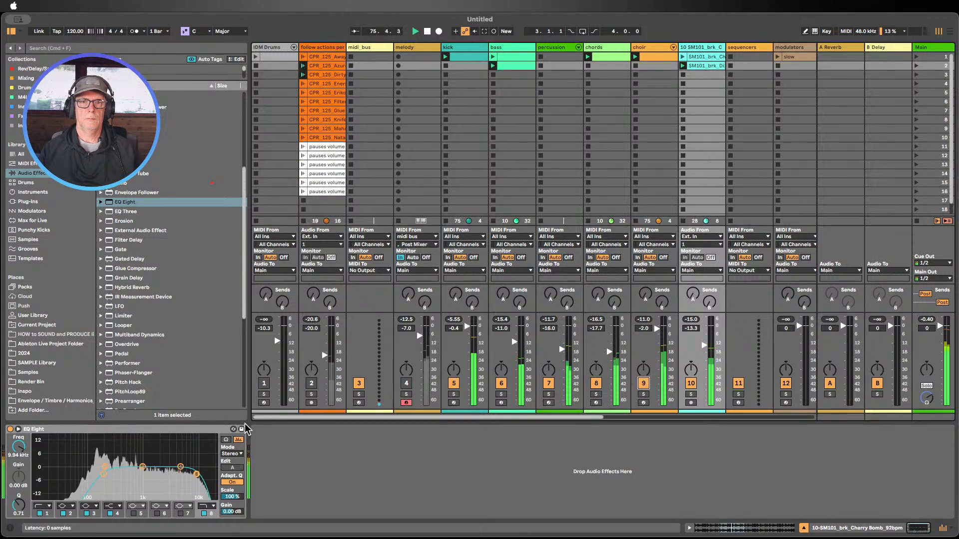
{"action": "left_click", "coordinate": [302, 221]}
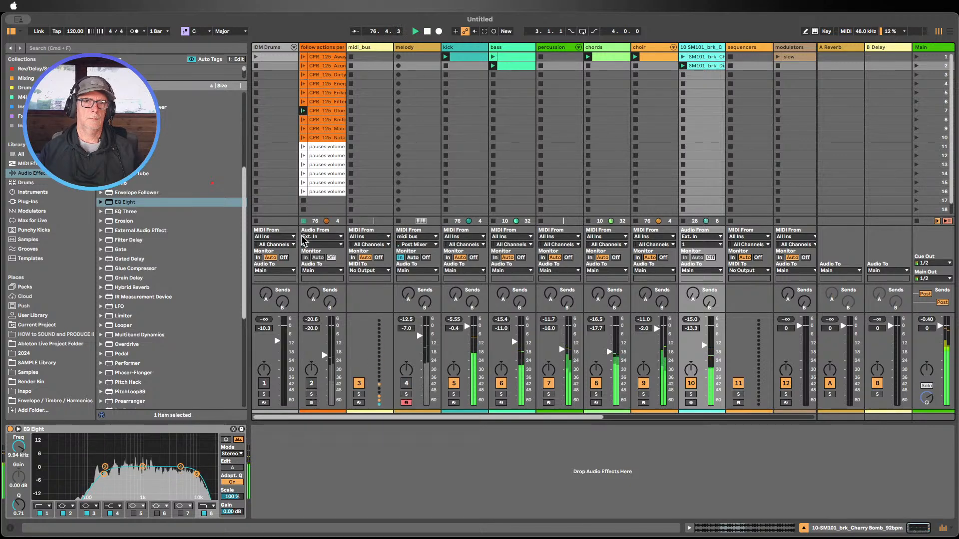
{"action": "left_click", "coordinate": [412, 46]}
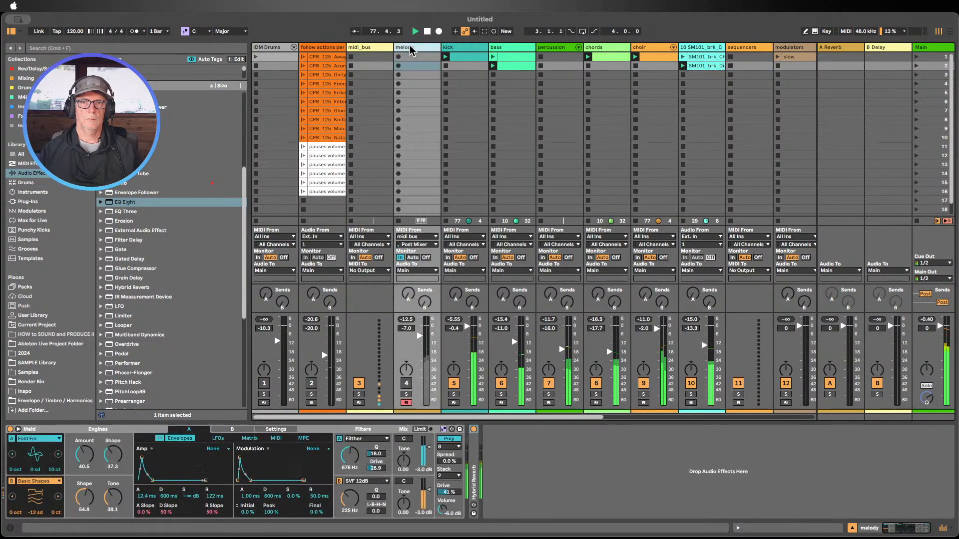
{"action": "left_click", "coordinate": [406, 384]}
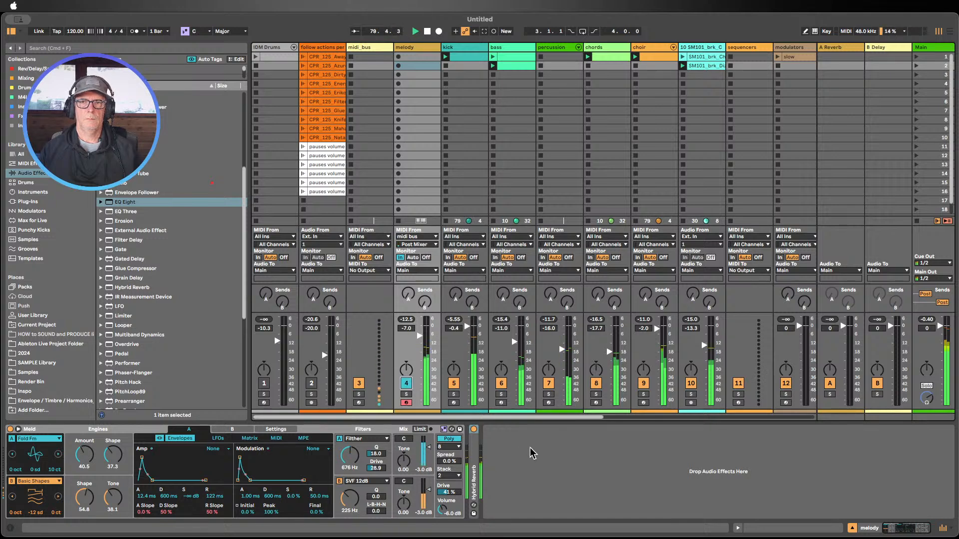
Restart playback and rearrange the bass and break clips, moving each track's first clip to scene 10 and its second to scene 1
{"action": "left_click", "coordinate": [428, 32]}
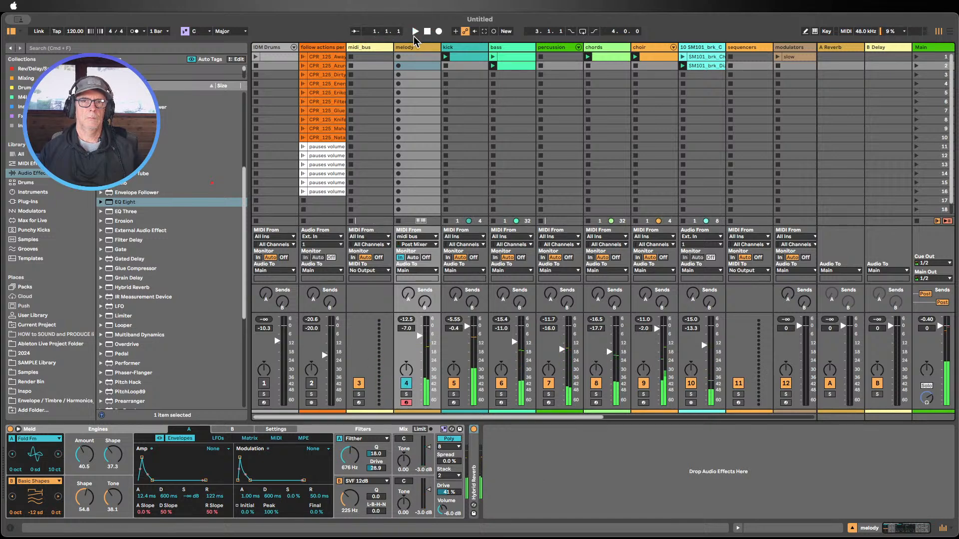
{"action": "left_click", "coordinate": [415, 31]}
{"action": "left_click_drag", "start_coordinate": [511, 53], "coordinate": [512, 138]}
{"action": "left_click_drag", "start_coordinate": [504, 62], "coordinate": [504, 57]}
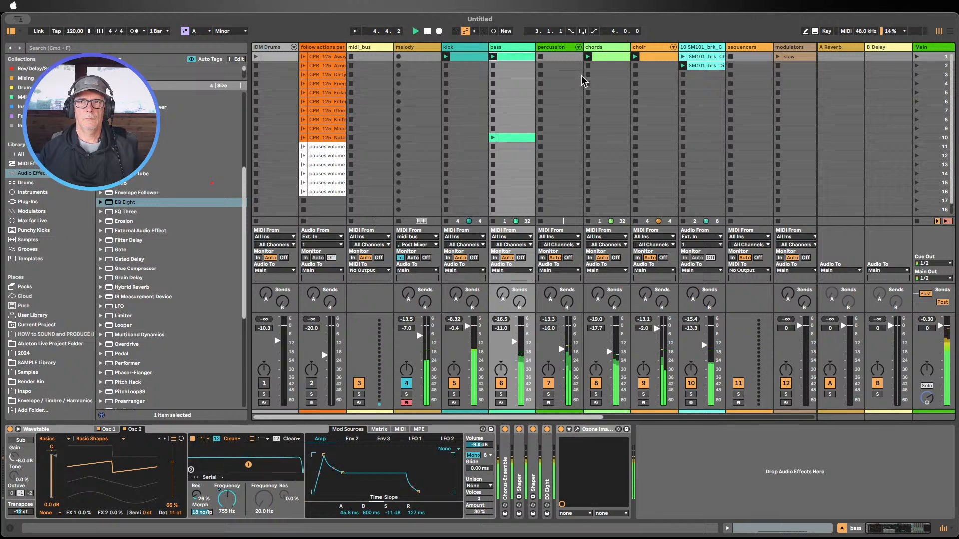
{"action": "mouse_move", "coordinate": [704, 57]}
{"action": "left_mouse_down"}
{"action": "mouse_move", "coordinate": [699, 138]}
{"action": "mouse_move", "coordinate": [697, 58]}
{"action": "left_mouse_up"}
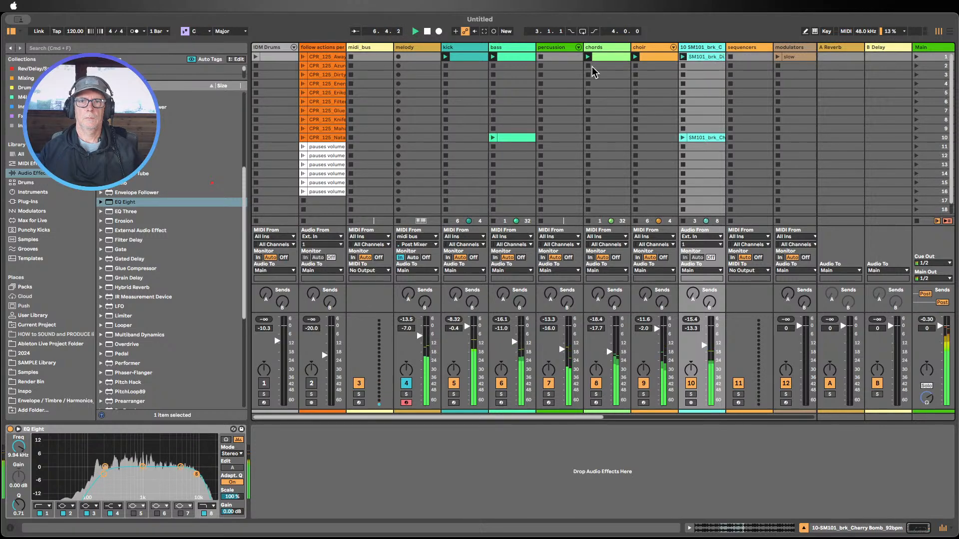
Lower the first filter's frequency in the chords track's Wavetable to 331 Hz
{"action": "left_click", "coordinate": [597, 47]}
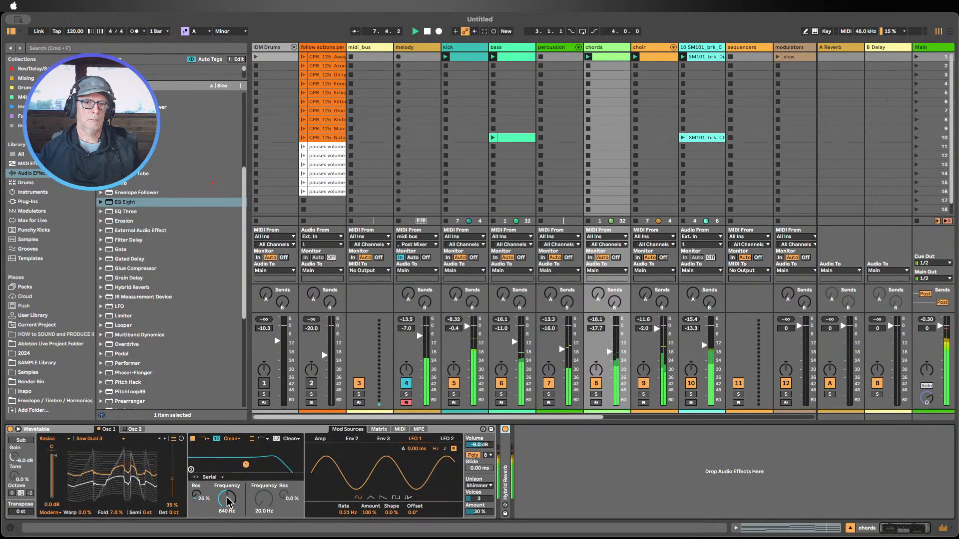
{"action": "mouse_move", "coordinate": [227, 498]}
{"action": "left_mouse_down"}
{"action": "mouse_move", "coordinate": [228, 520]}
{"action": "mouse_move", "coordinate": [228, 441]}
{"action": "mouse_move", "coordinate": [227, 495]}
{"action": "left_mouse_up"}
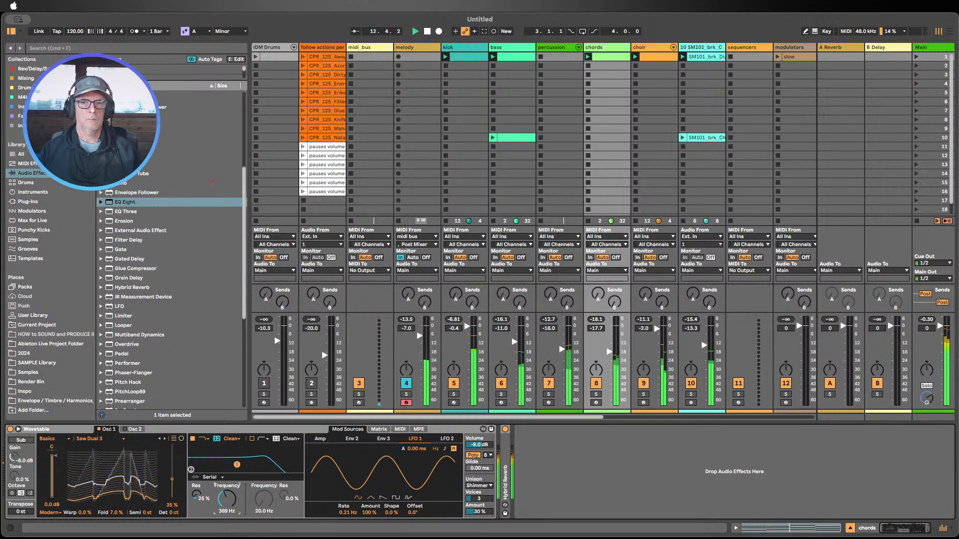
{"action": "left_click_drag", "start_coordinate": [227, 499], "coordinate": [227, 501]}
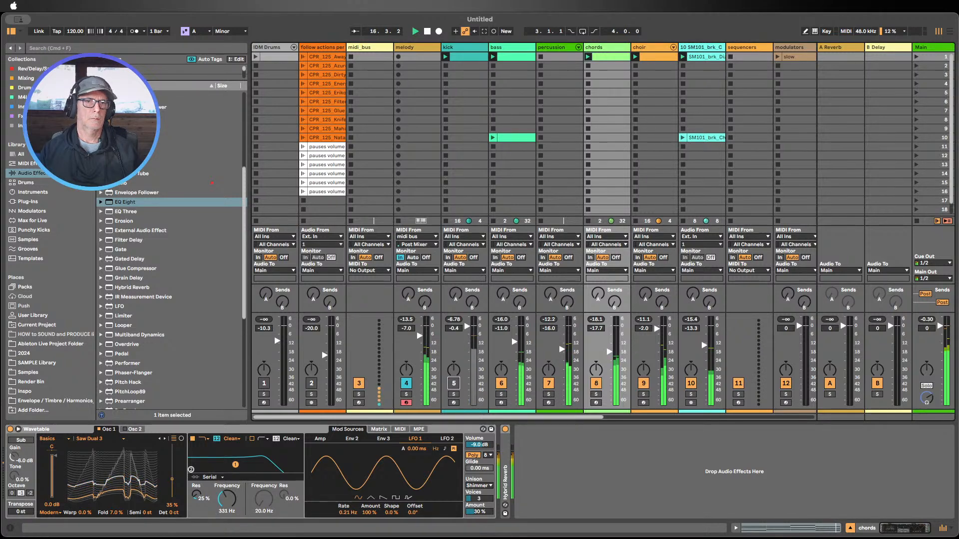
Hide the browser and stop playback
{"action": "left_click", "coordinate": [10, 31]}
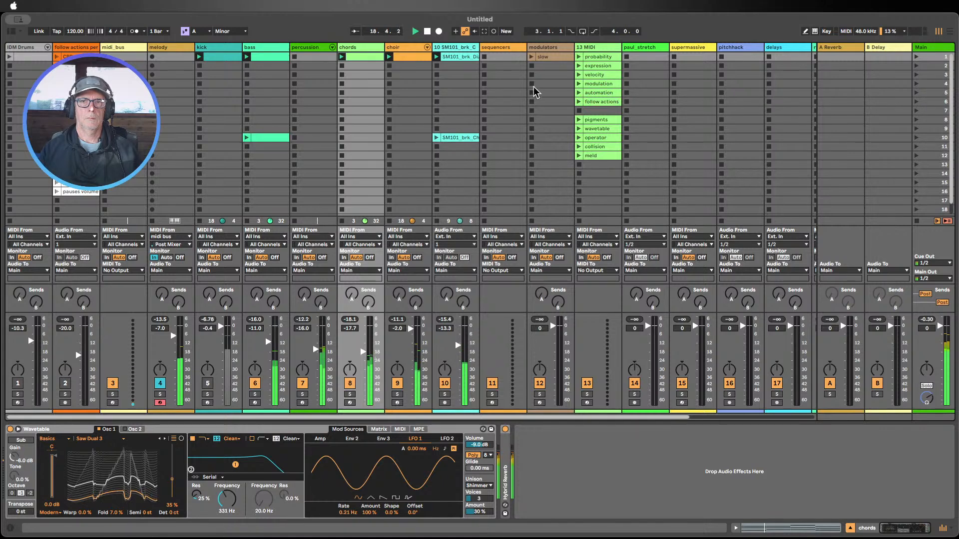
{"action": "left_click", "coordinate": [427, 32]}
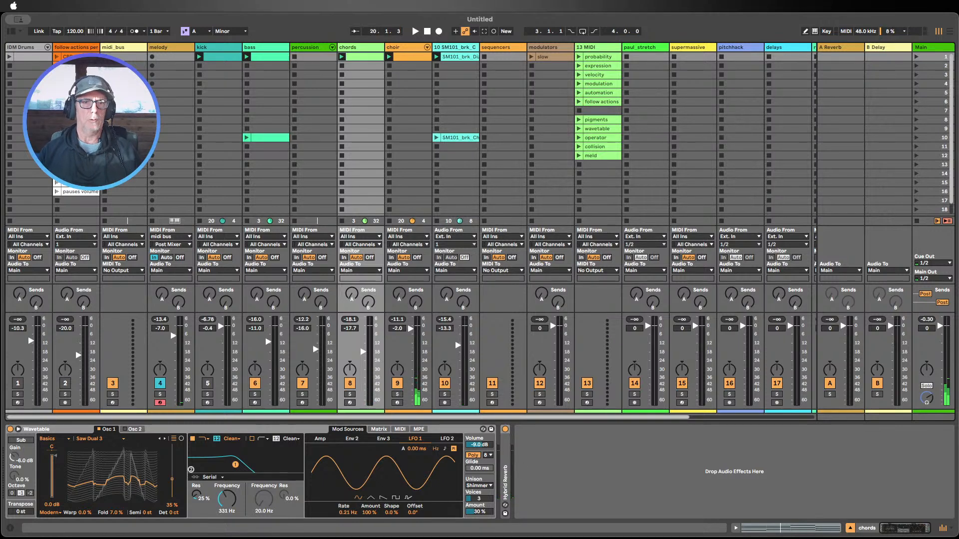
Examine the midi_bus track's sequencer devices and the melody track's MIDI input routing
{"action": "left_click", "coordinate": [121, 50]}
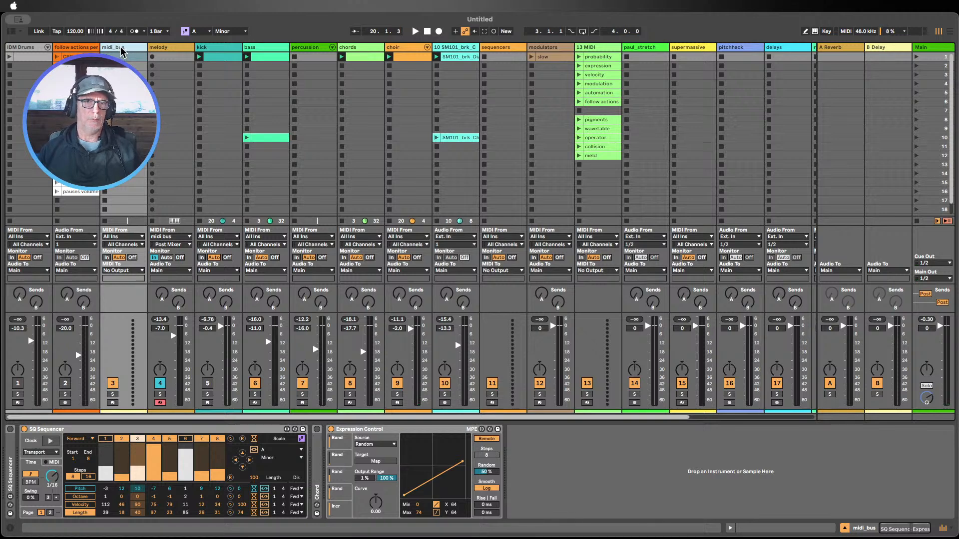
{"action": "left_click", "coordinate": [175, 238]}
{"action": "left_click", "coordinate": [178, 242]}
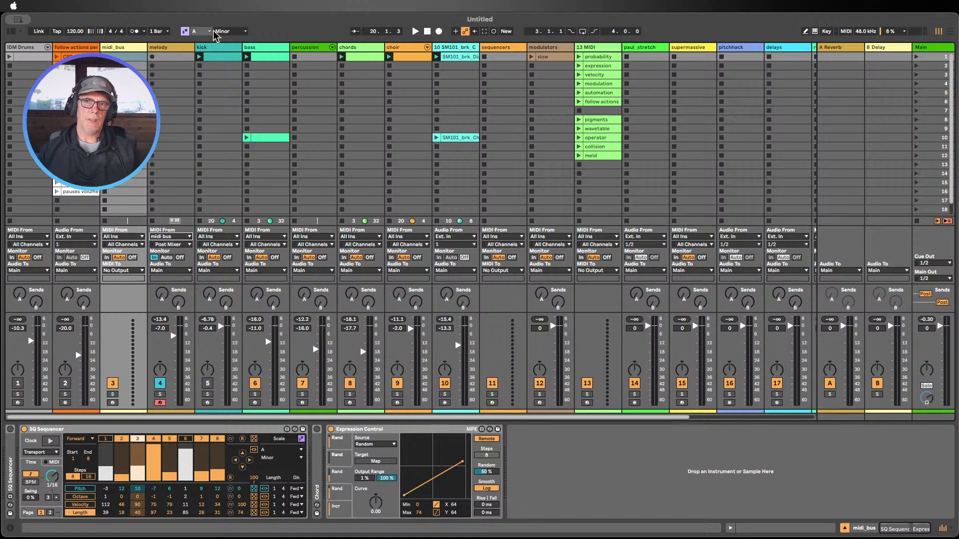
Rename the drum break audio track as breaks
{"action": "left_click", "coordinate": [453, 47]}
{"action": "key", "text": "super+r"}
{"action": "type", "text": "b"}
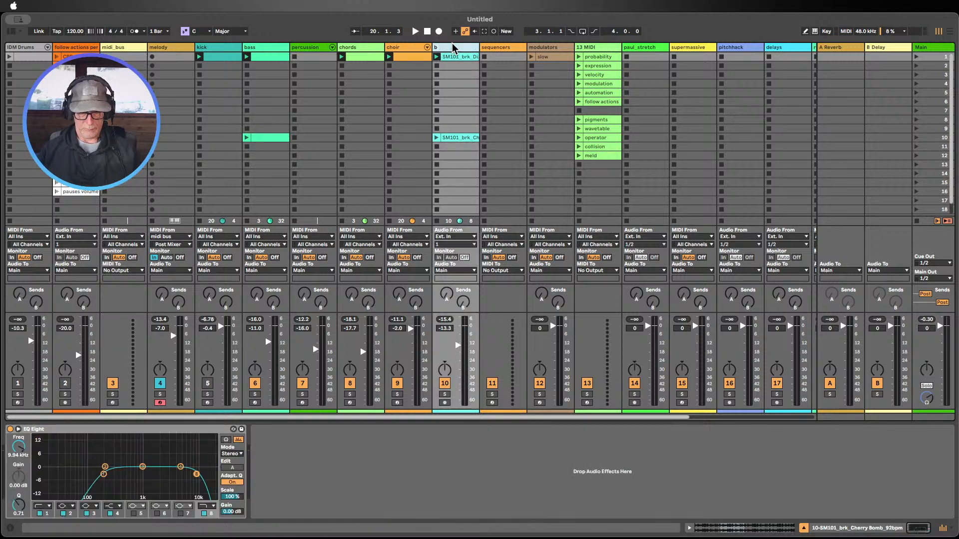
{"action": "type", "text": "reaks"}
{"action": "key", "text": "Return"}
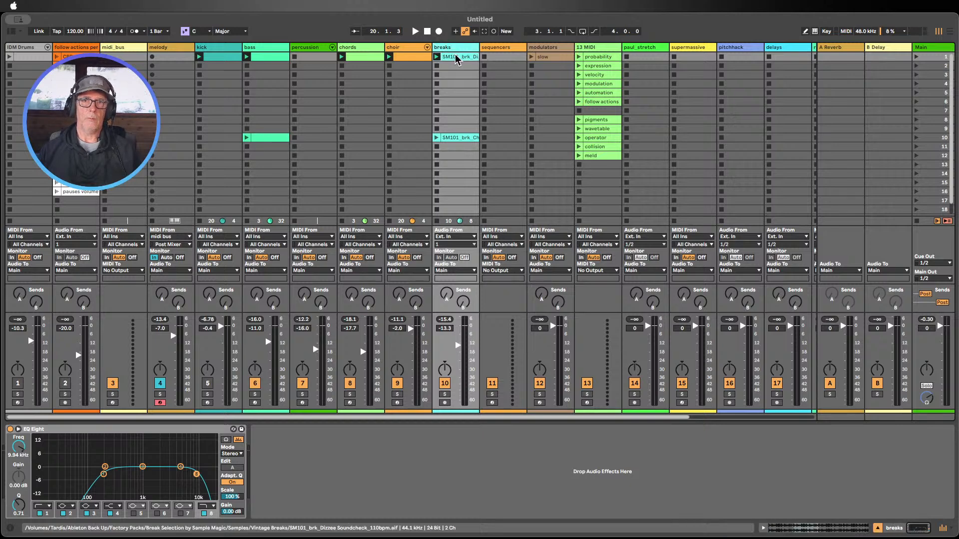
Clear the name of the breaks track's clip in scene 1
{"action": "key", "text": "super+r"}
{"action": "key", "text": "BackSpace"}
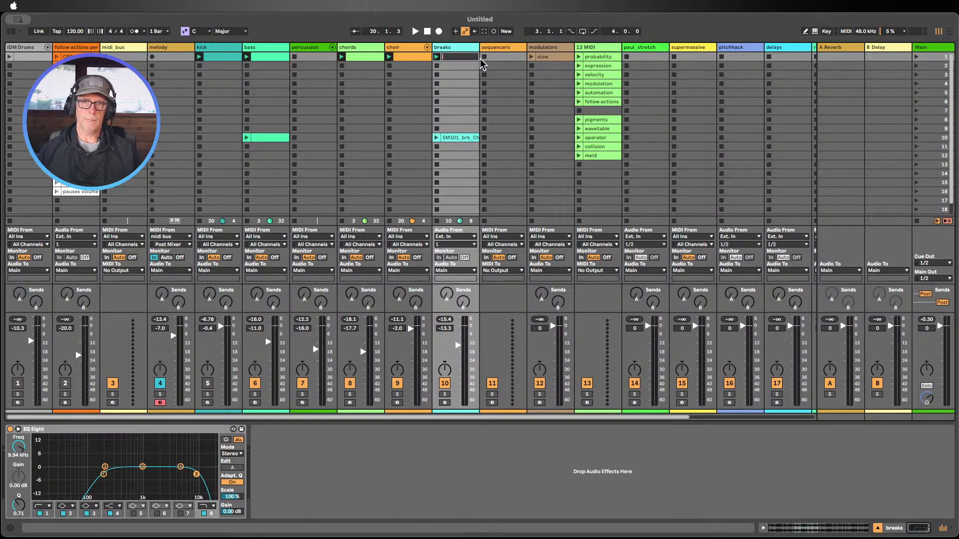
{"action": "left_click", "coordinate": [471, 65]}
{"action": "left_click", "coordinate": [487, 57]}
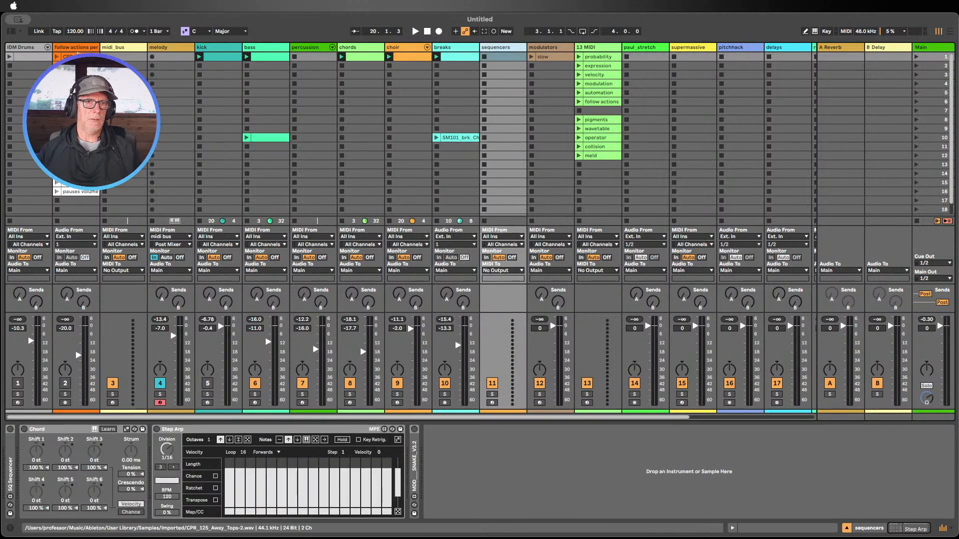
Insert a new MIDI track after the follow actions track and move it between percussion and chords
{"action": "left_click", "coordinate": [85, 48]}
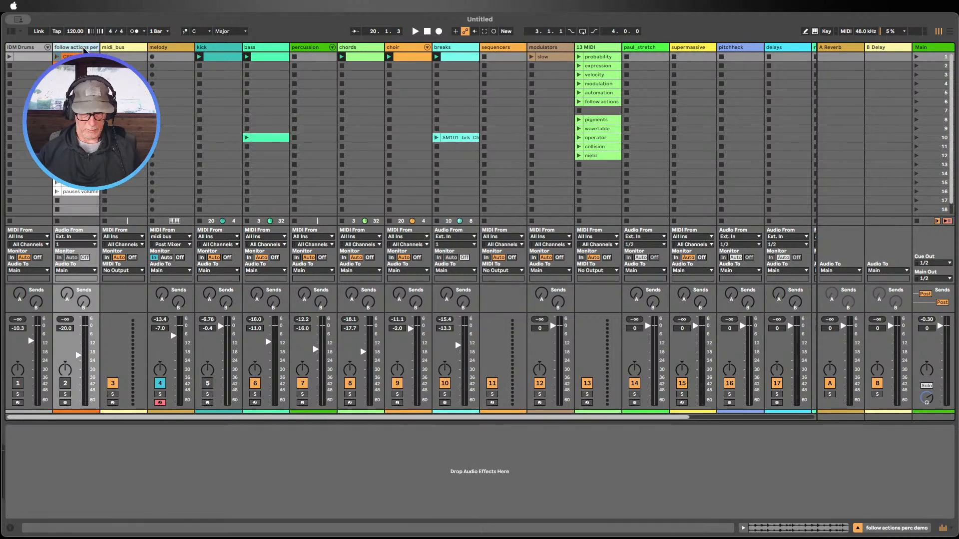
{"action": "key", "text": "super+shift+t"}
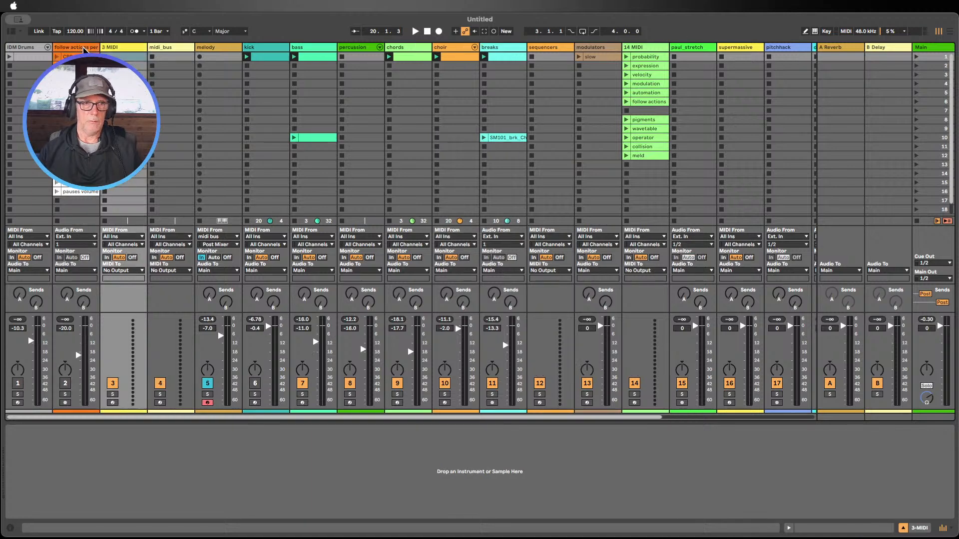
{"action": "left_click_drag", "start_coordinate": [116, 54], "coordinate": [382, 52]}
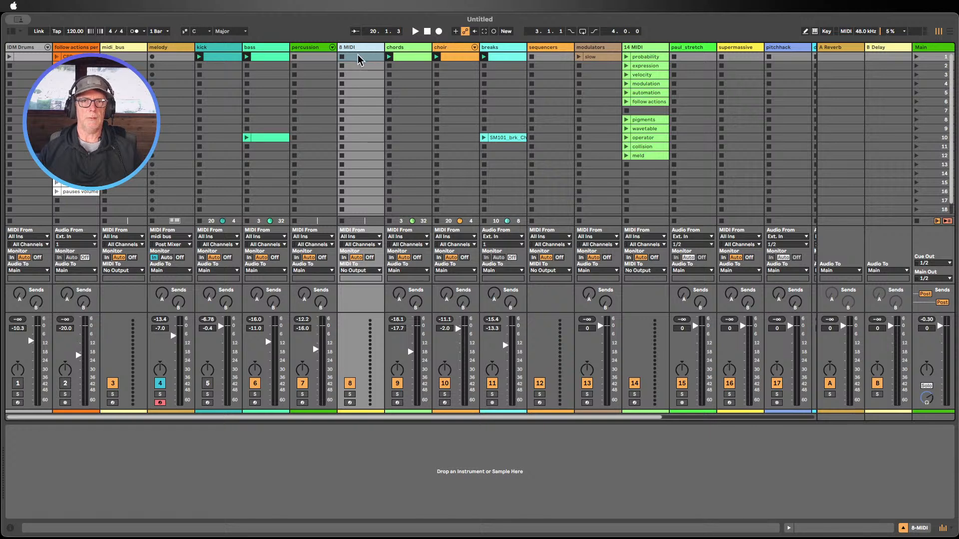
Create an empty one-bar MIDI clip in the new track's first slot and turn on Scale Mode for it
{"action": "left_click", "coordinate": [358, 60]}
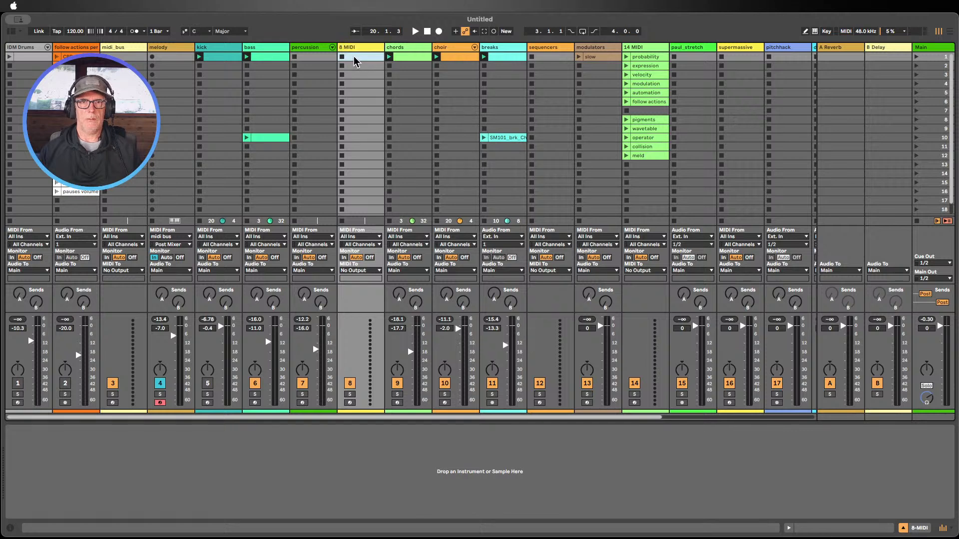
{"action": "left_click", "coordinate": [357, 48]}
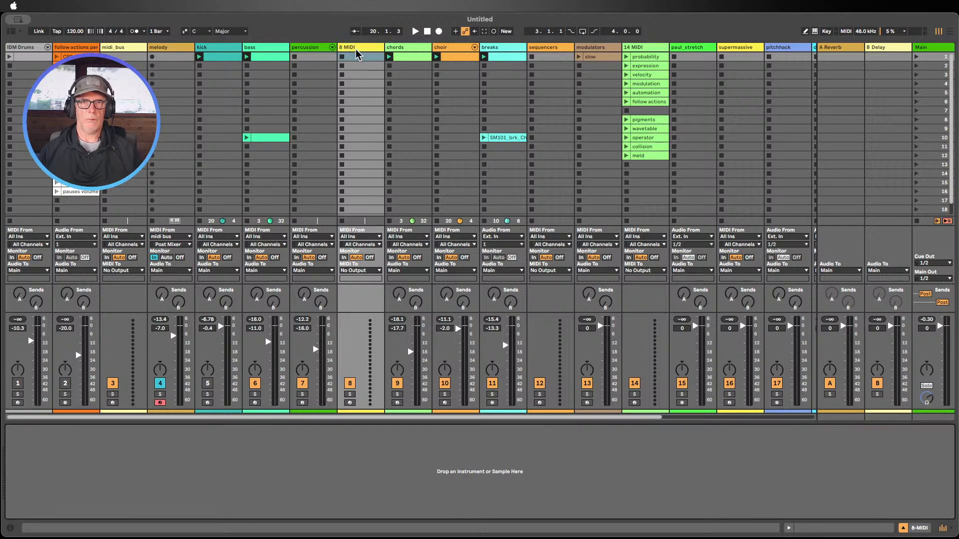
{"action": "double_click", "coordinate": [358, 60]}
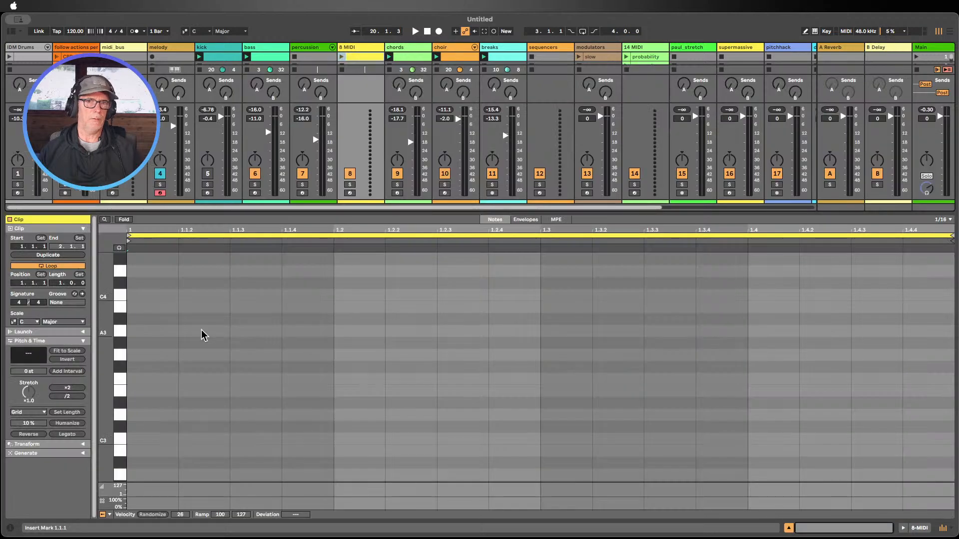
{"action": "left_click", "coordinate": [186, 32]}
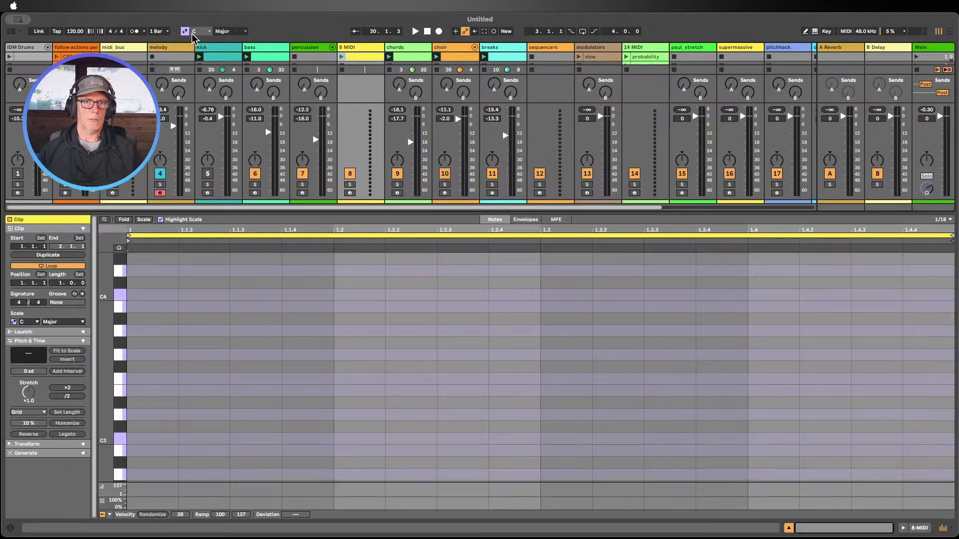
Set the scale of the new MIDI track's empty clip to A Minor
{"action": "left_click", "coordinate": [200, 31]}
{"action": "left_click", "coordinate": [197, 120]}
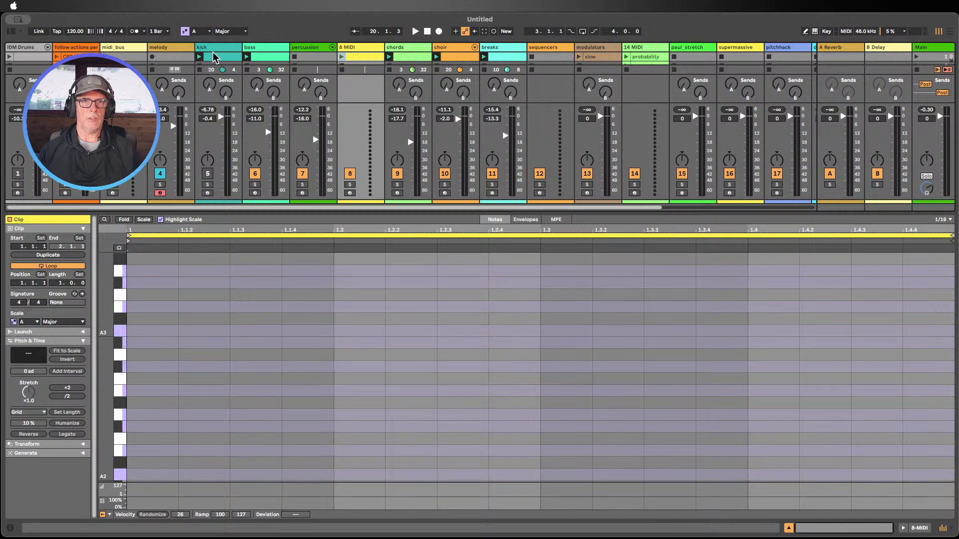
{"action": "left_click", "coordinate": [227, 32]}
{"action": "left_click", "coordinate": [223, 52]}
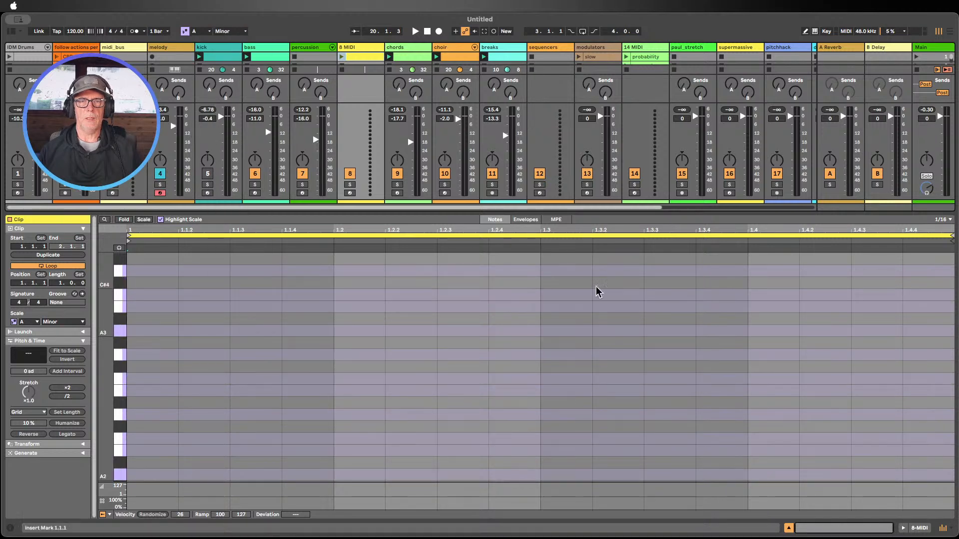
Compare the scale settings of the scene 1 bass, kick and new MIDI clips, and turn off Scale Mode for the kick clip
{"action": "left_click_drag", "start_coordinate": [698, 214], "coordinate": [724, 385]}
{"action": "left_click", "coordinate": [263, 58]}
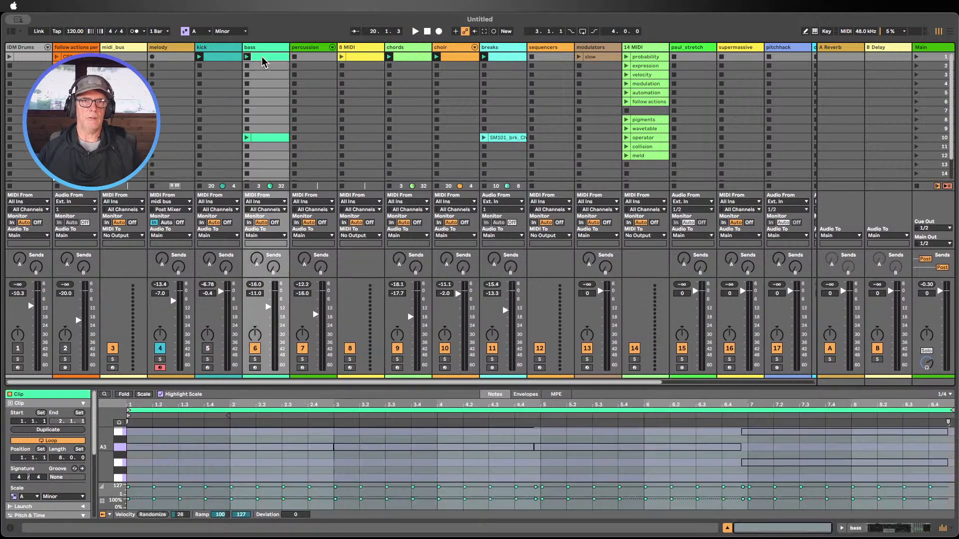
{"action": "left_click", "coordinate": [220, 58]}
{"action": "left_click", "coordinate": [355, 57]}
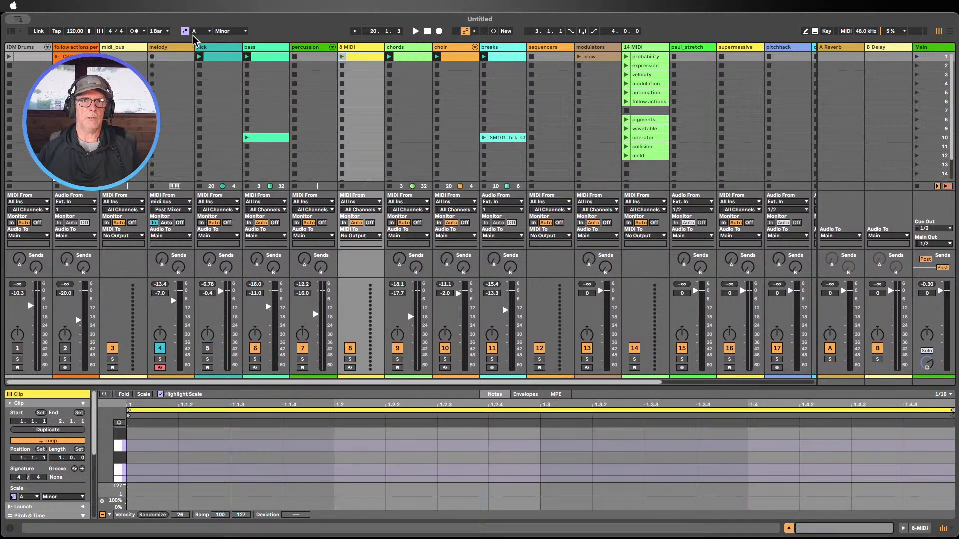
{"action": "left_click", "coordinate": [250, 57]}
{"action": "left_click", "coordinate": [219, 58]}
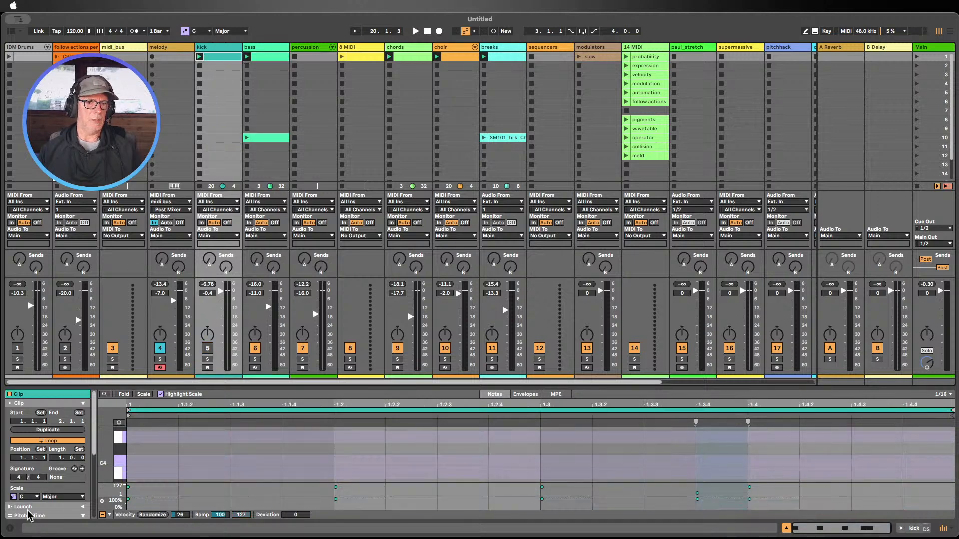
{"action": "left_click", "coordinate": [14, 497]}
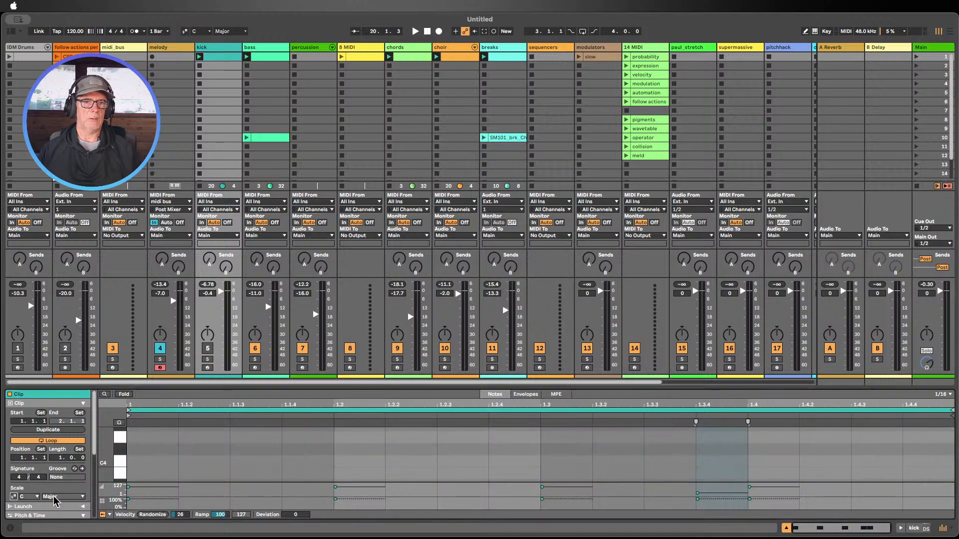
Check the scale settings of the bass, new MIDI and chords clips, and turn off Scale Mode for the choir clip
{"action": "left_click", "coordinate": [262, 58]}
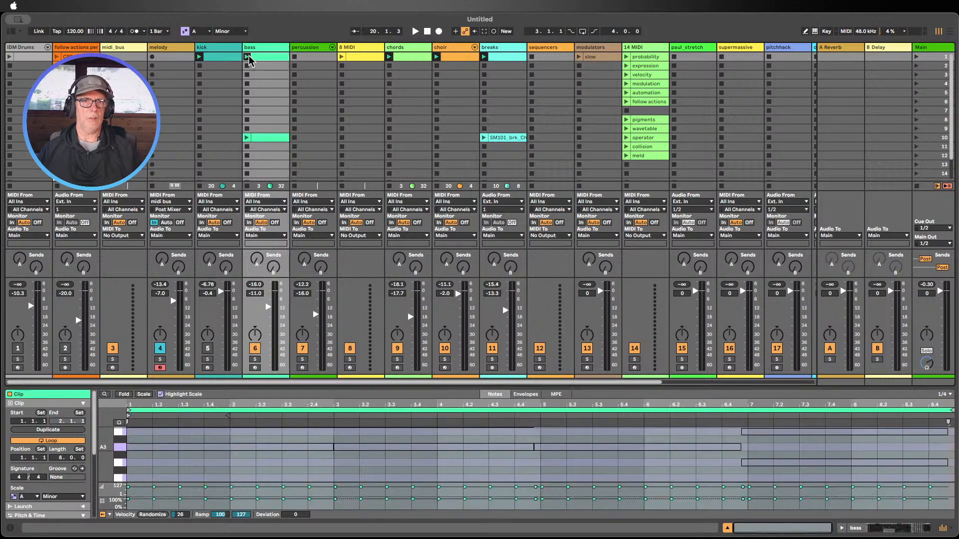
{"action": "left_click", "coordinate": [359, 58]}
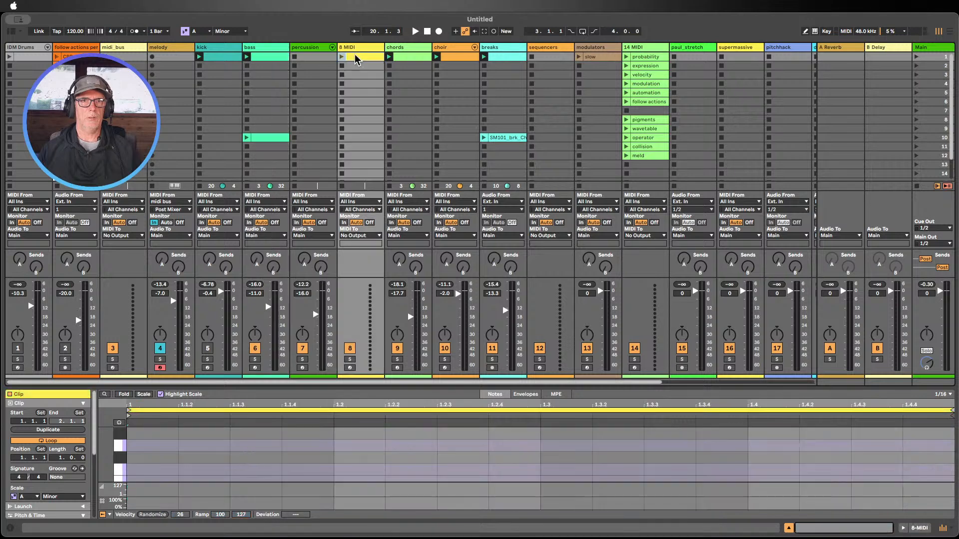
{"action": "left_click", "coordinate": [420, 58]}
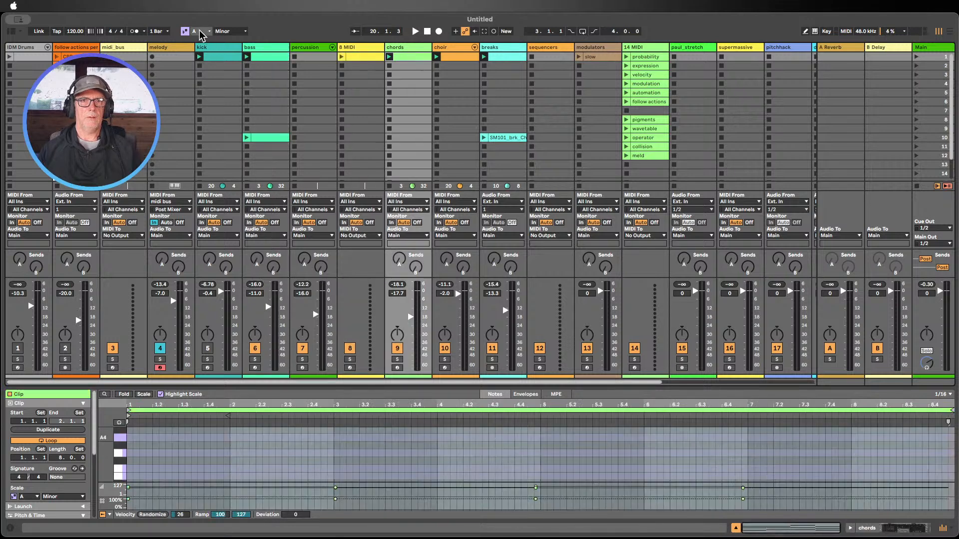
{"action": "left_click", "coordinate": [456, 58]}
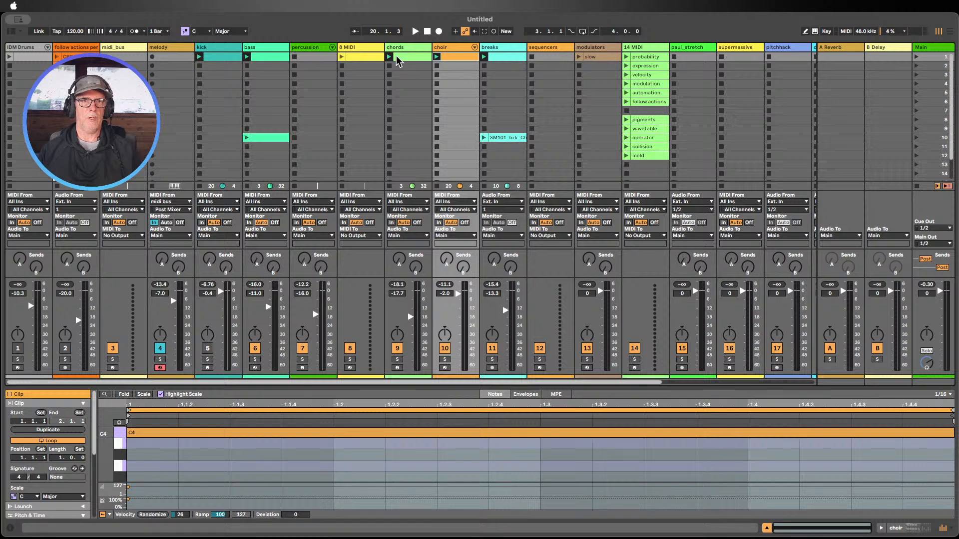
{"action": "left_click", "coordinate": [13, 496]}
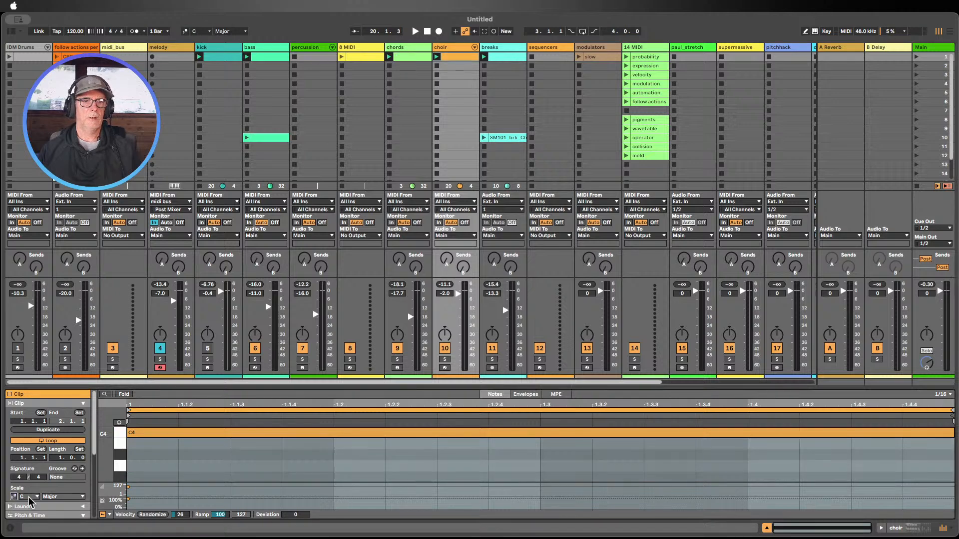
Set the scale of the breaks track's scene 1 clip to A Minor
{"action": "left_click", "coordinate": [500, 57]}
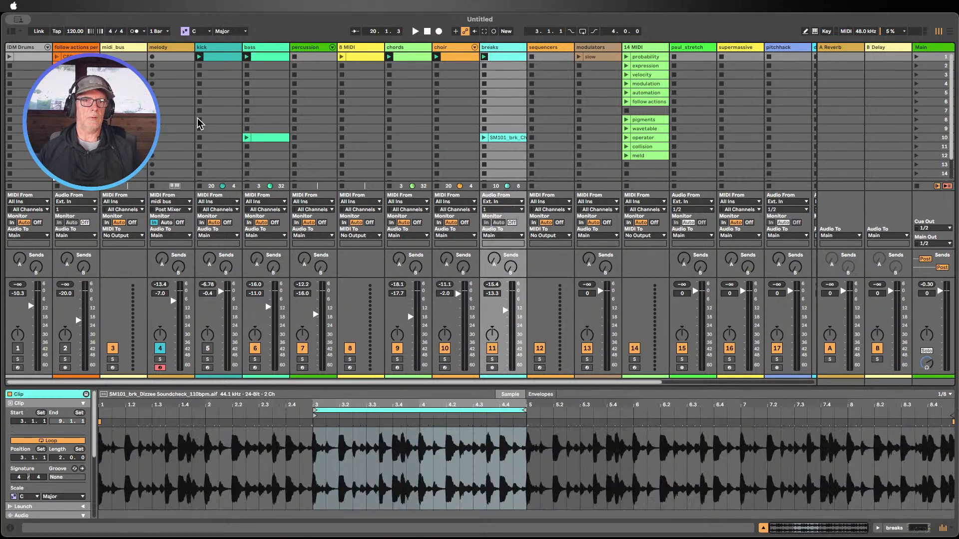
{"action": "left_click", "coordinate": [223, 32]}
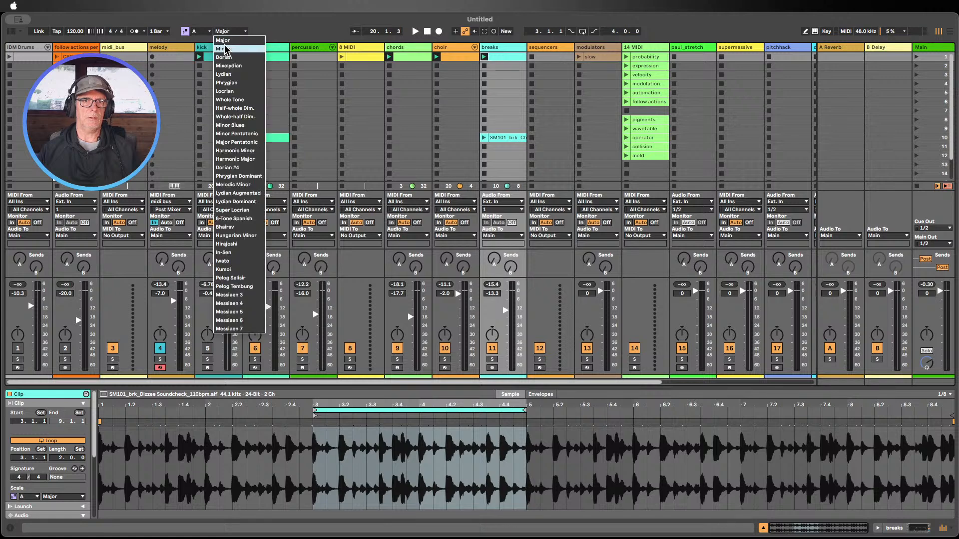
{"action": "left_click", "coordinate": [223, 57]}
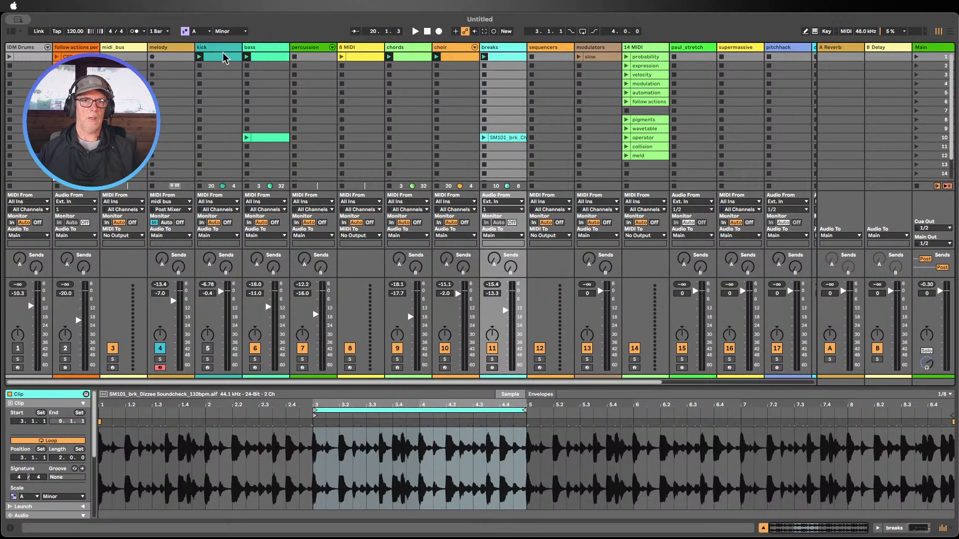
{"action": "left_click", "coordinate": [12, 497]}
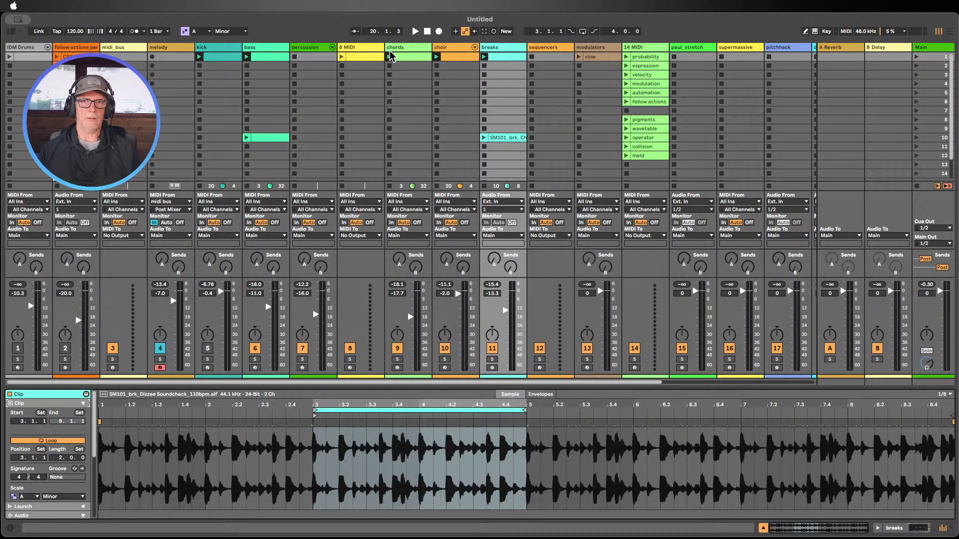
Inspect the devices on the melody and midi_bus tracks for their scale settings
{"action": "left_click", "coordinate": [164, 48]}
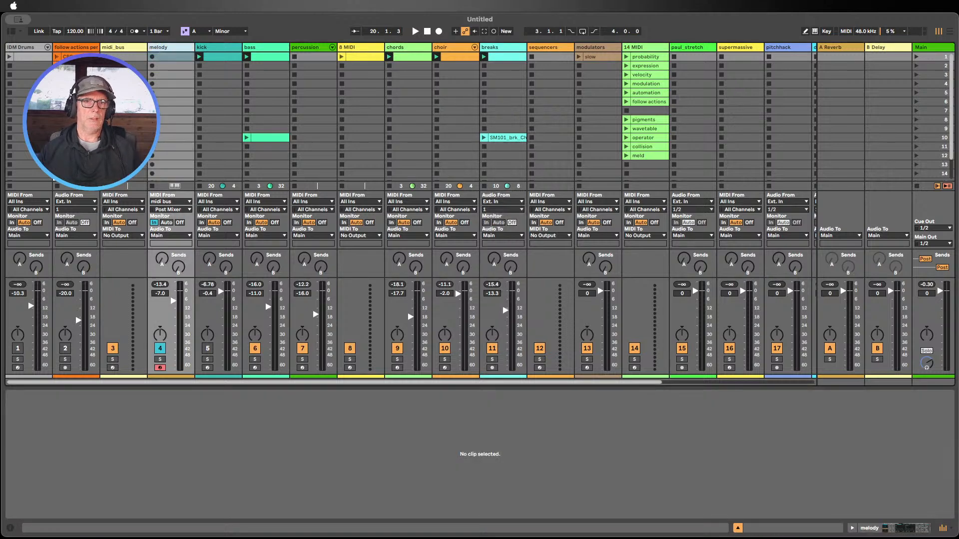
{"action": "left_click", "coordinate": [128, 47]}
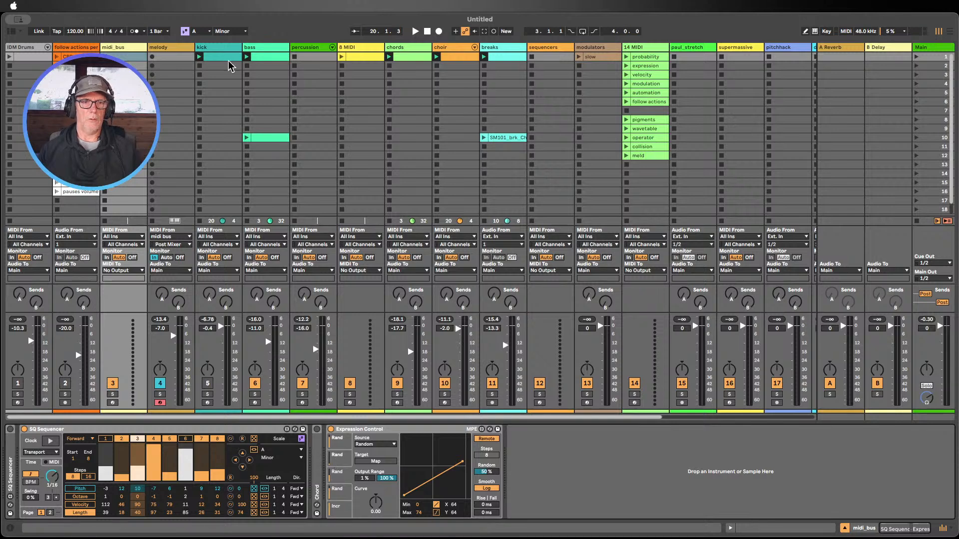
{"action": "left_click", "coordinate": [160, 47]}
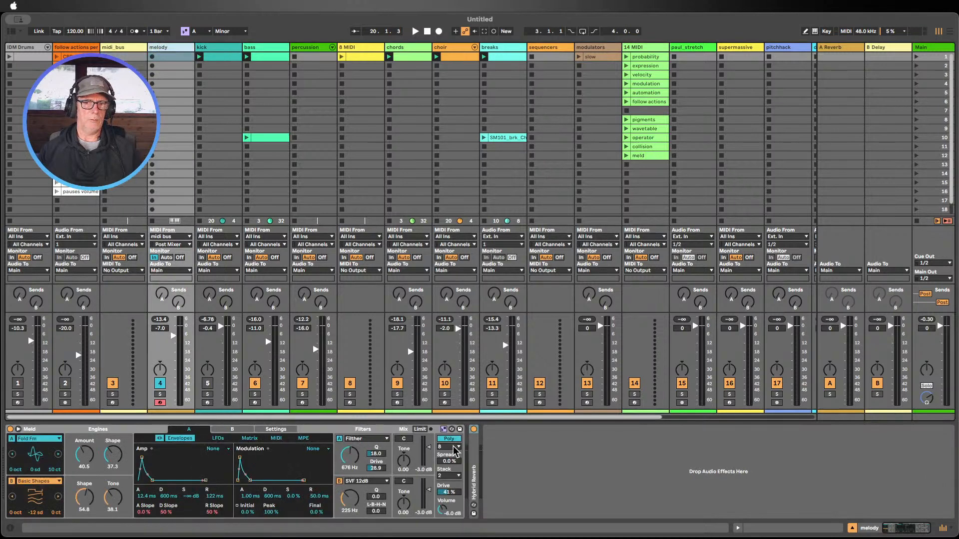
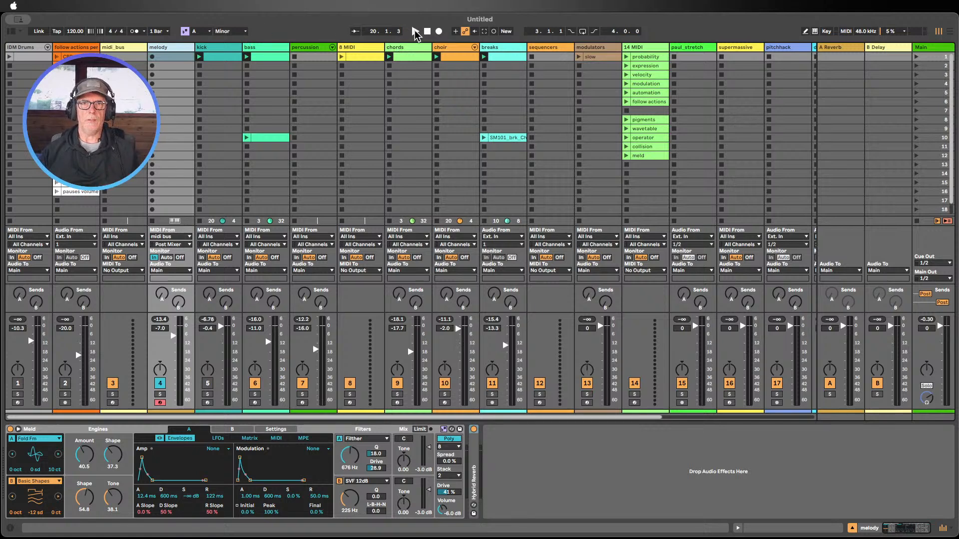
Move the new MIDI track between the follow actions and midi_bus tracks
{"action": "left_click", "coordinate": [114, 50]}
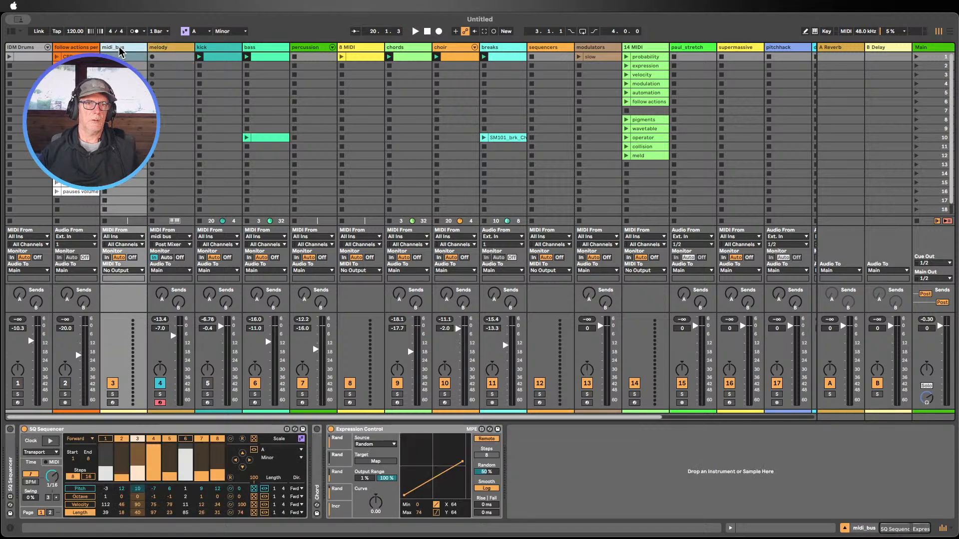
{"action": "left_click", "coordinate": [359, 49]}
{"action": "left_click_drag", "start_coordinate": [359, 50], "coordinate": [104, 49]}
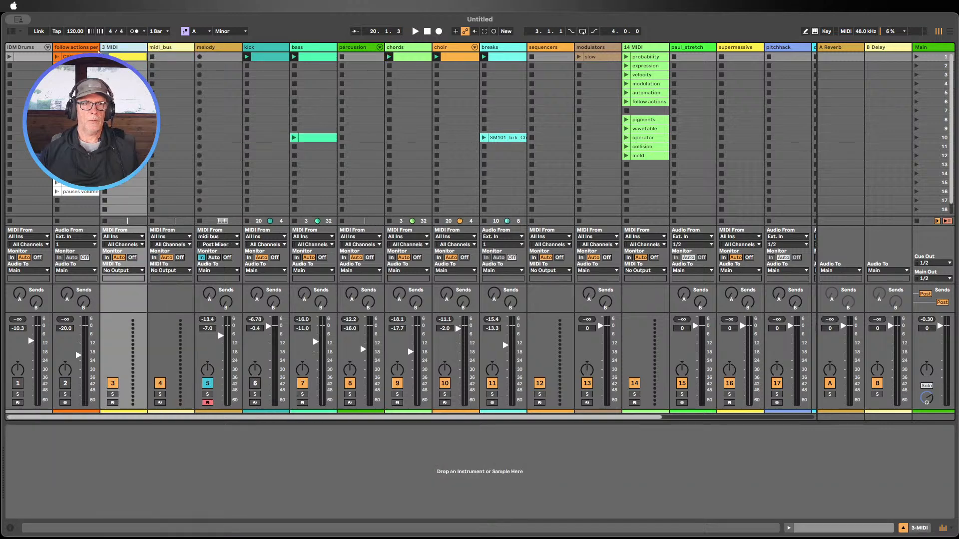
Examine the audio clips in successive slots of the follow actions percussion track one after another
{"action": "left_click", "coordinate": [77, 48]}
{"action": "double_click", "coordinate": [82, 57]}
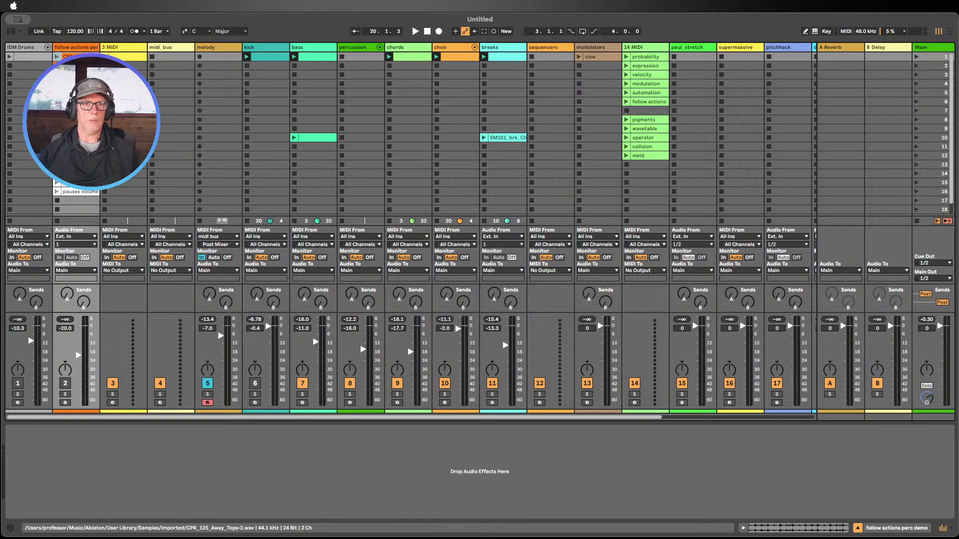
{"action": "left_click", "coordinate": [80, 66]}
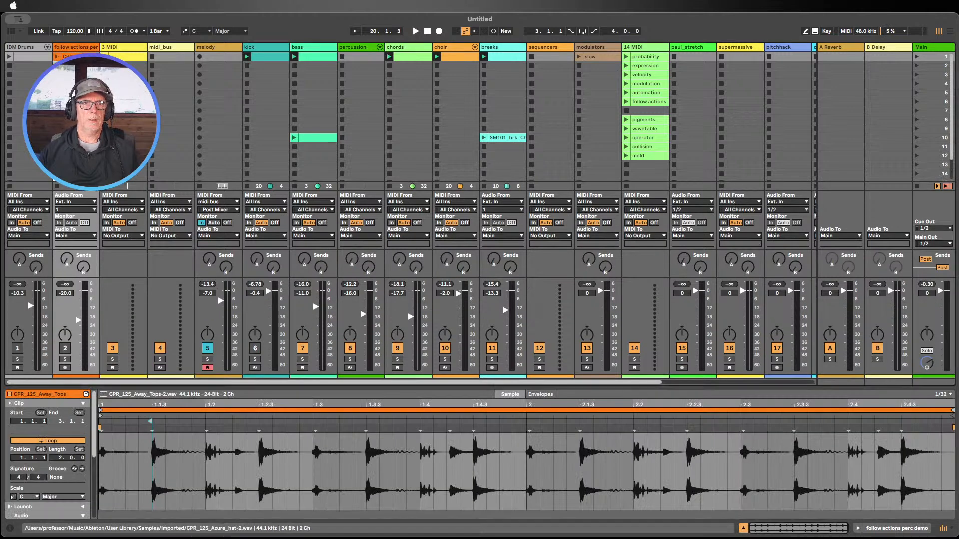
{"action": "left_click", "coordinate": [80, 75]}
{"action": "left_click", "coordinate": [80, 84]}
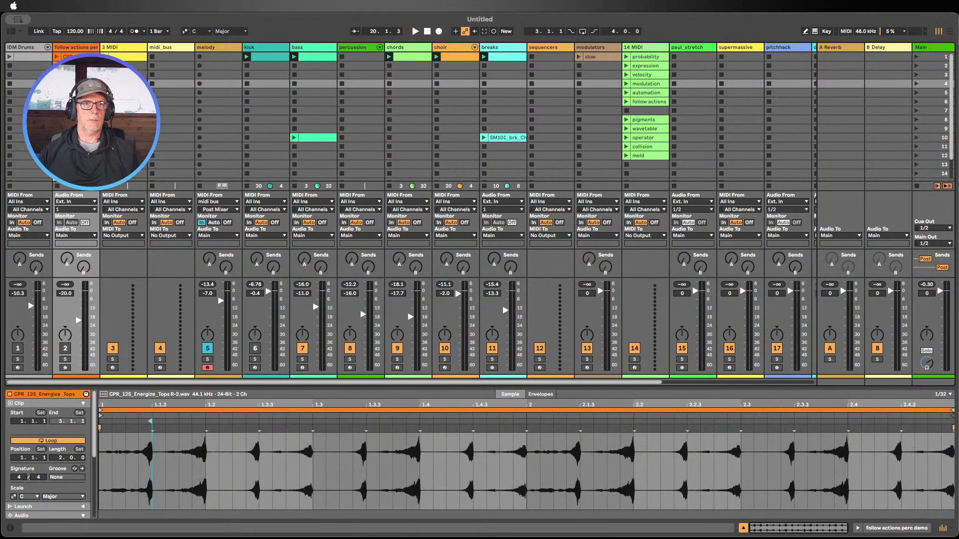
{"action": "left_click", "coordinate": [80, 102]}
{"action": "left_click", "coordinate": [80, 110]}
{"action": "left_click", "coordinate": [80, 120]}
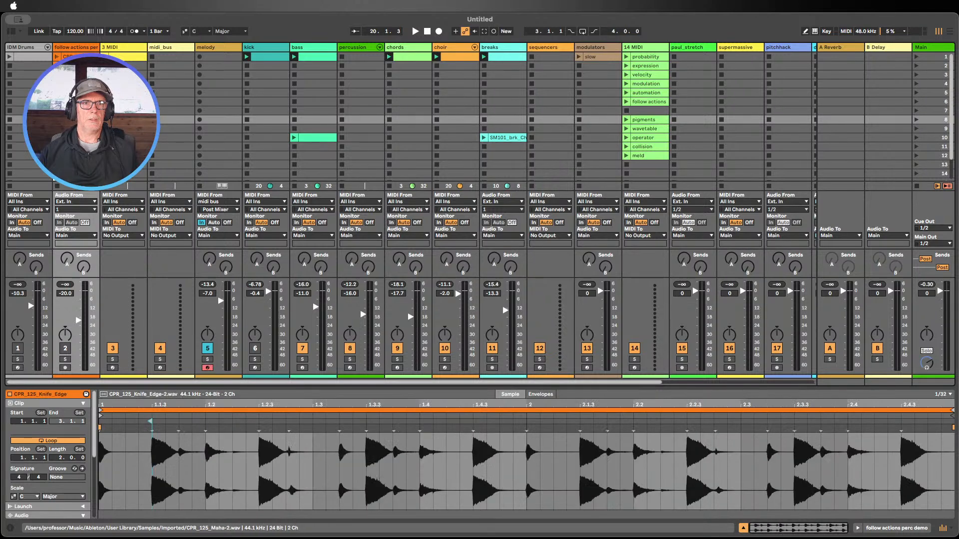
{"action": "left_click", "coordinate": [80, 129]}
{"action": "left_click", "coordinate": [80, 138]}
Draw a sixteenth-note A3 at 1.1.2 in the new MIDI track's scene 1 clip
{"action": "left_click", "coordinate": [117, 49]}
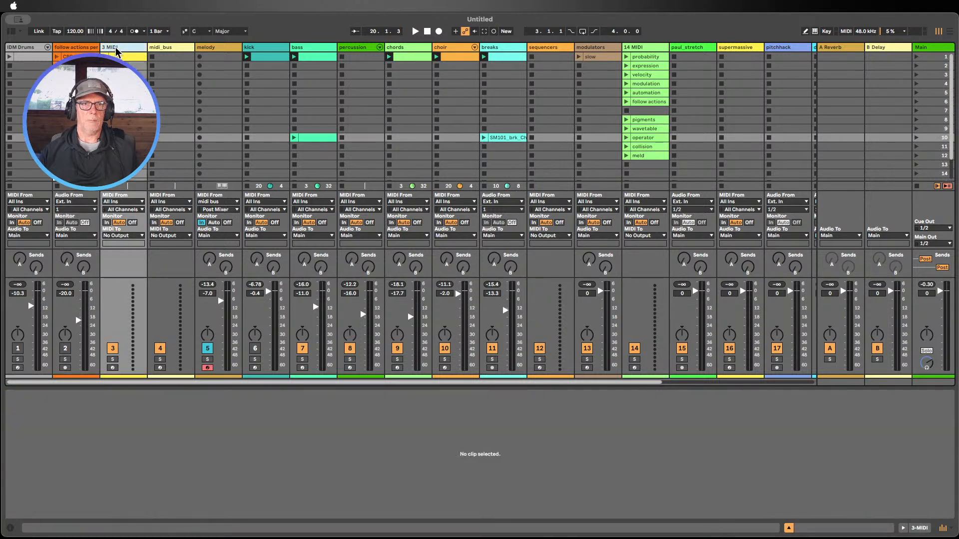
{"action": "double_click", "coordinate": [120, 56]}
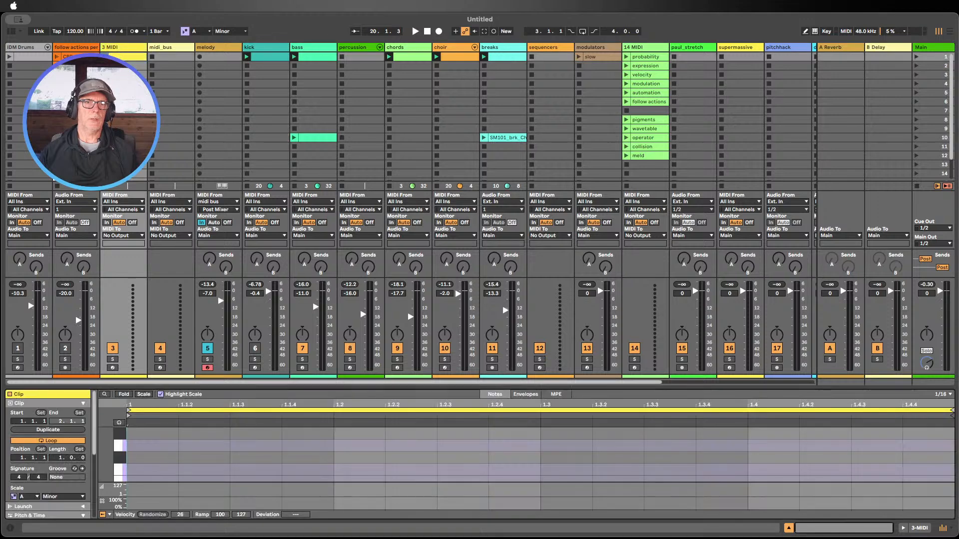
{"action": "left_click_drag", "start_coordinate": [215, 385], "coordinate": [246, 178]}
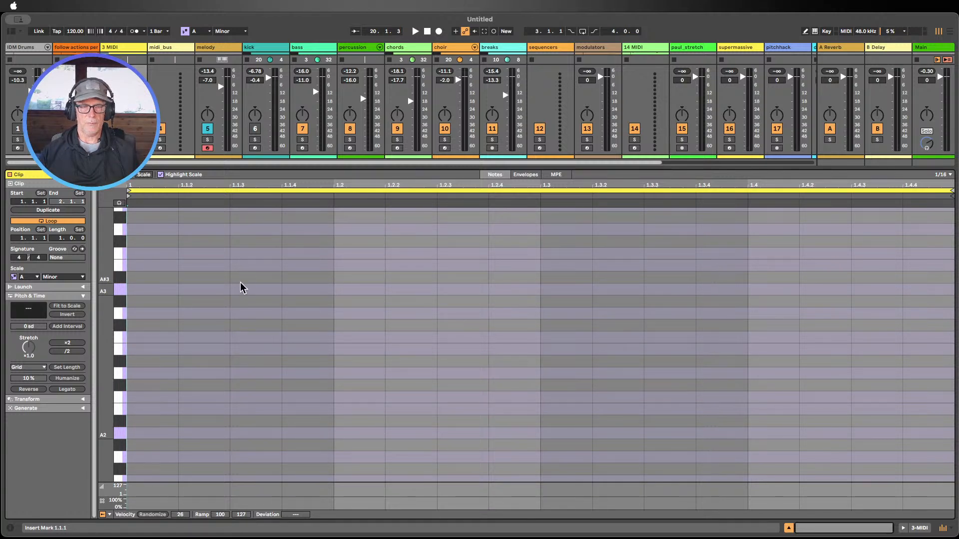
{"action": "key", "text": "b"}
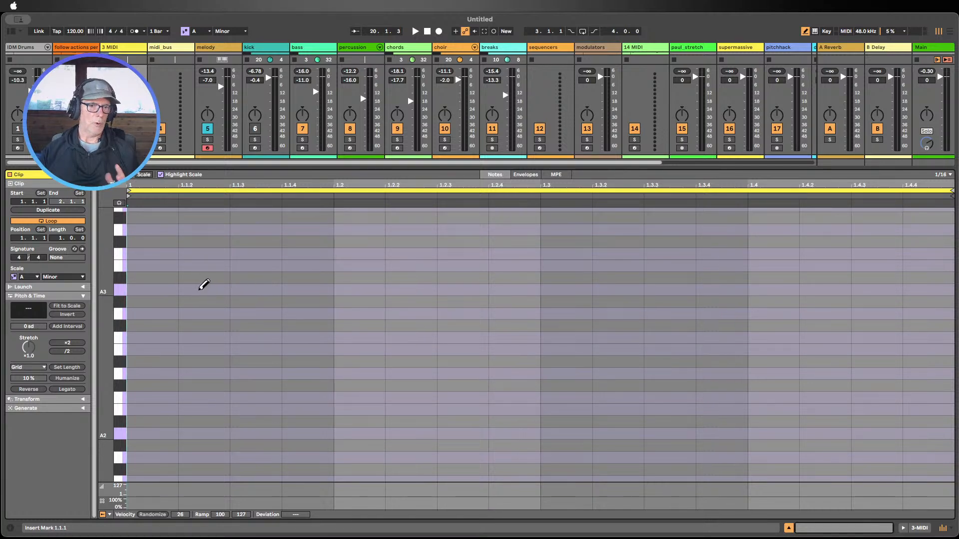
{"action": "scroll", "coordinate": [204, 285], "scroll_direction": "up", "scroll_amount": 1}
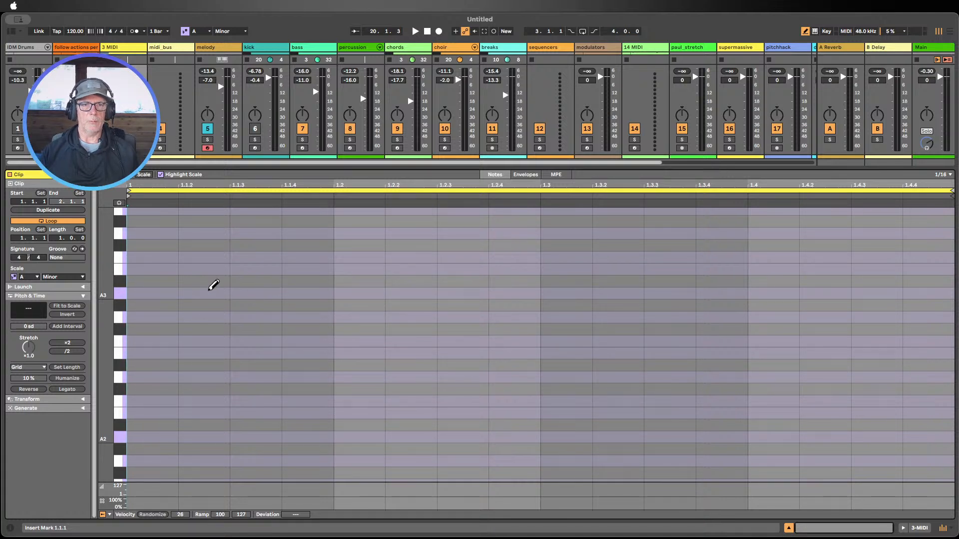
{"action": "left_click", "coordinate": [209, 292]}
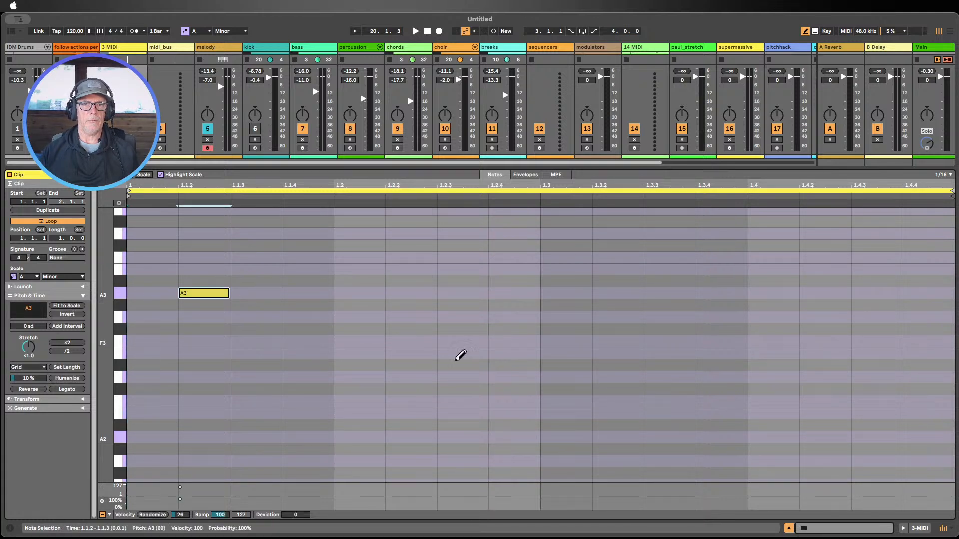
Duplicate the new MIDI track's clip into scene 2 and replace its A3 note with a sixteenth-note C4 at 1.2.2
{"action": "left_click", "coordinate": [788, 528]}
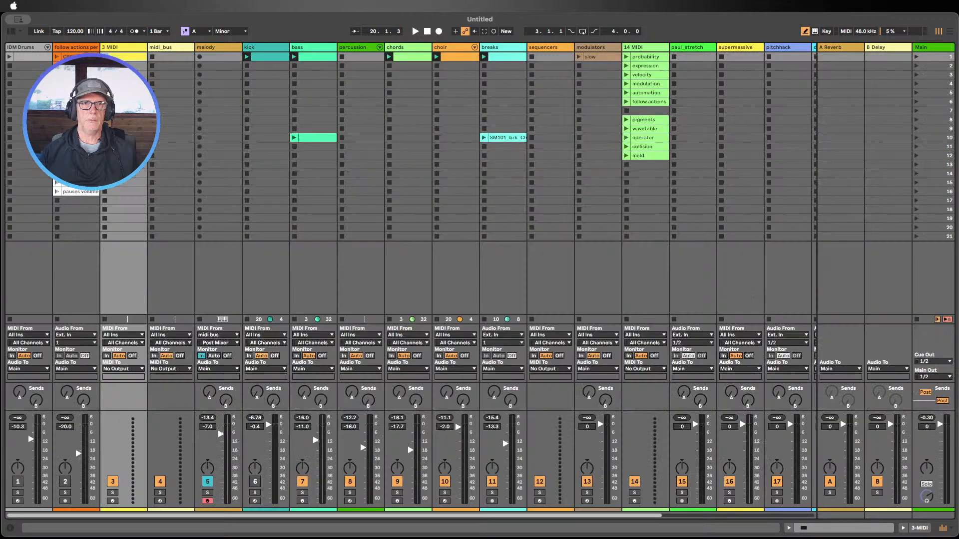
{"action": "key", "text": "super+d"}
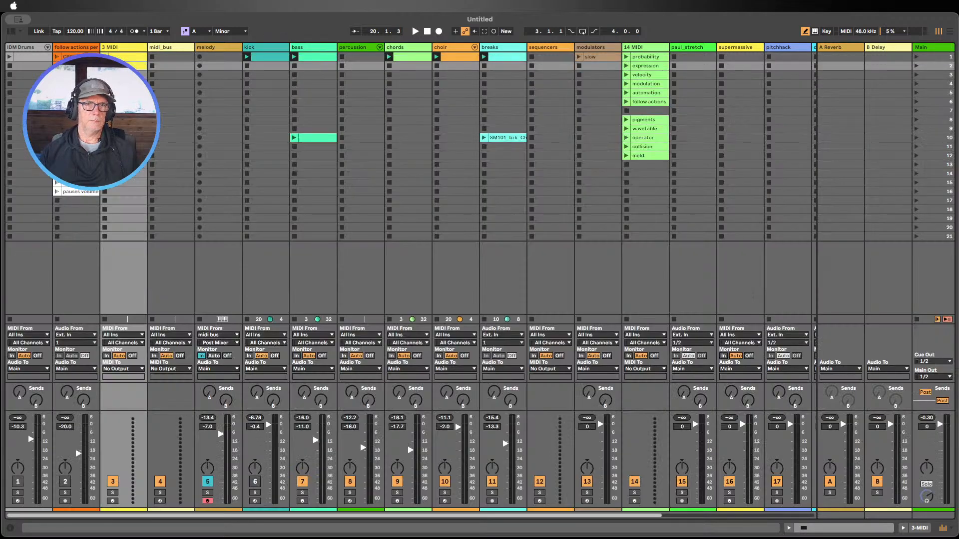
{"action": "double_click", "coordinate": [124, 66]}
{"action": "left_click", "coordinate": [214, 294]}
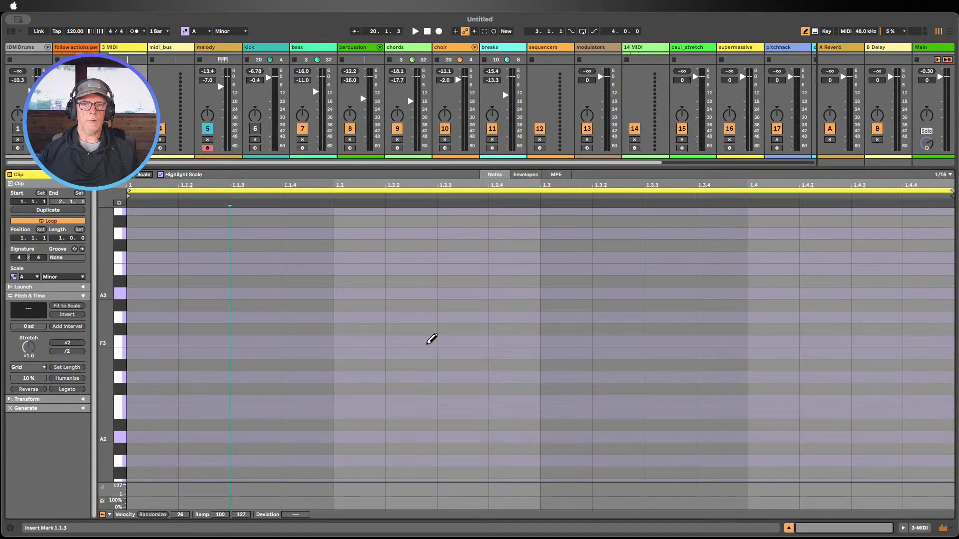
{"action": "left_click", "coordinate": [418, 255]}
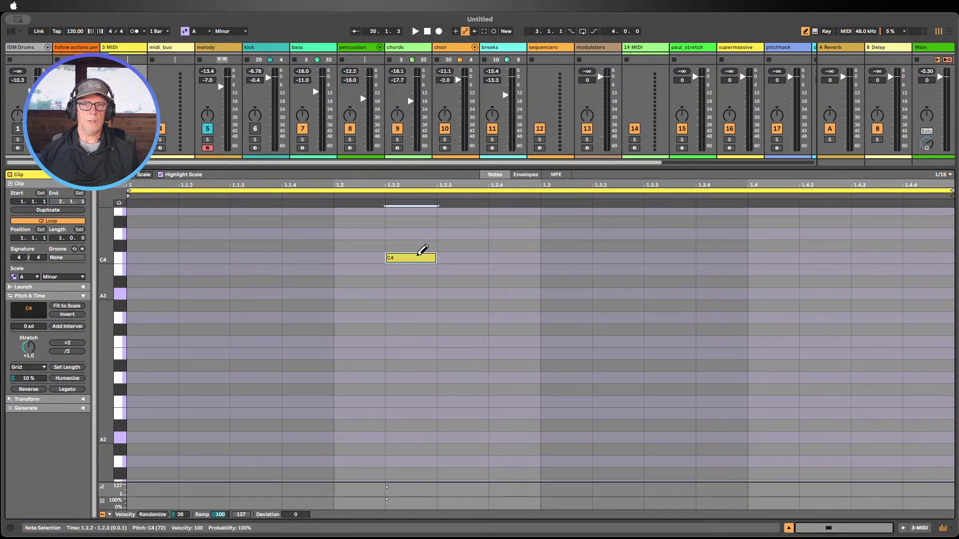
Remove the C4 note at 1.2.2 from the new MIDI track's scene 2 clip and return to the full Session View
{"action": "scroll", "coordinate": [467, 285], "scroll_direction": "up", "scroll_amount": 2}
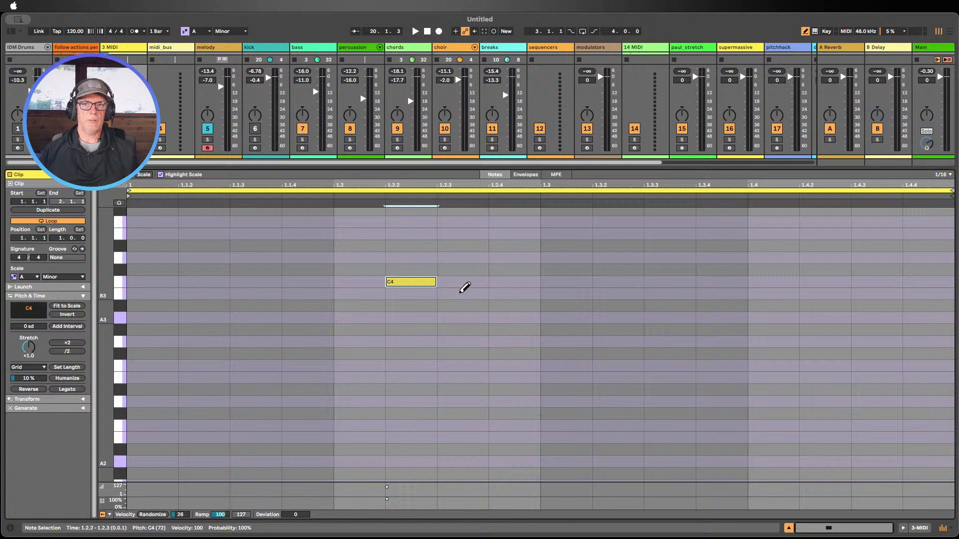
{"action": "left_click", "coordinate": [432, 278]}
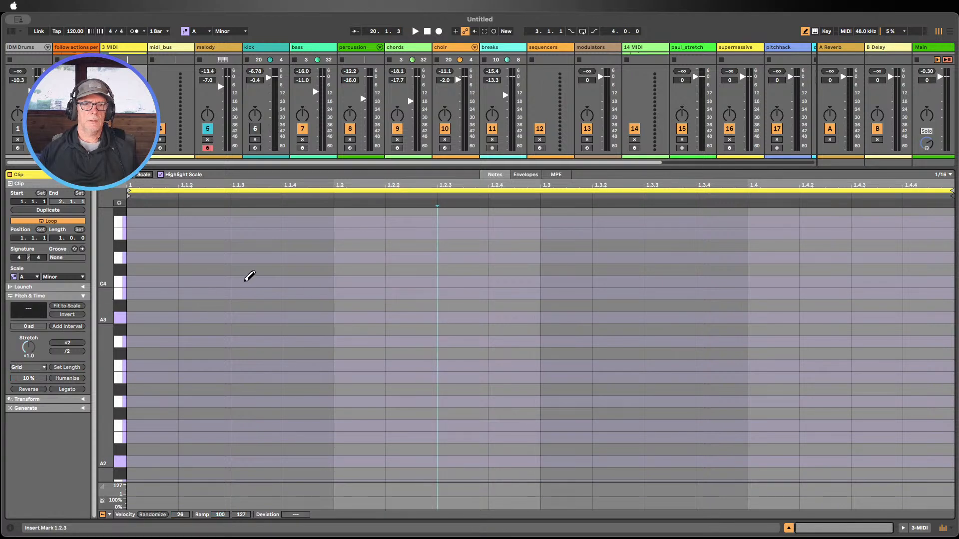
{"action": "left_click", "coordinate": [789, 528]}
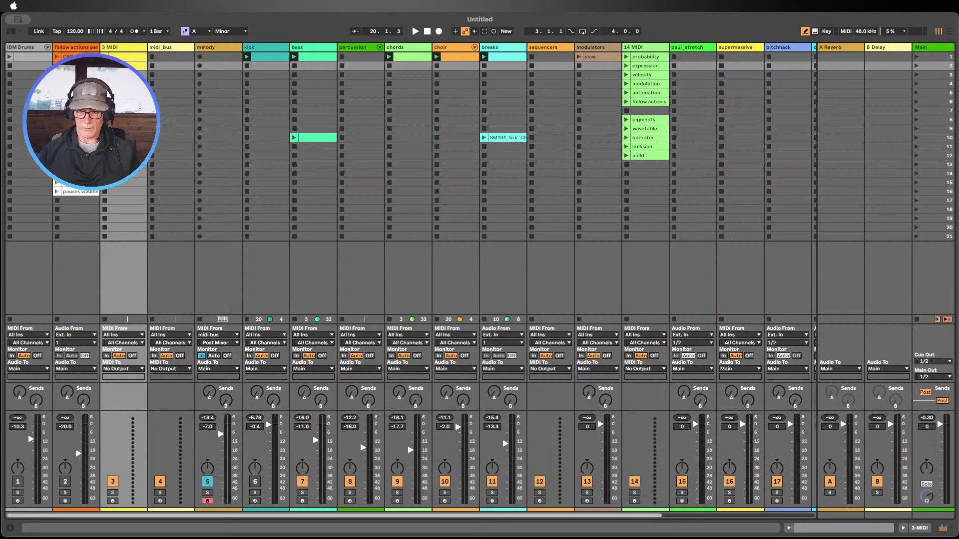
Add sixteenth notes C4 at 1.1.3, E4 at 1.1.4 and A2 at 1.2.1 to the new MIDI track's scene 1 clip
{"action": "left_click", "coordinate": [121, 58]}
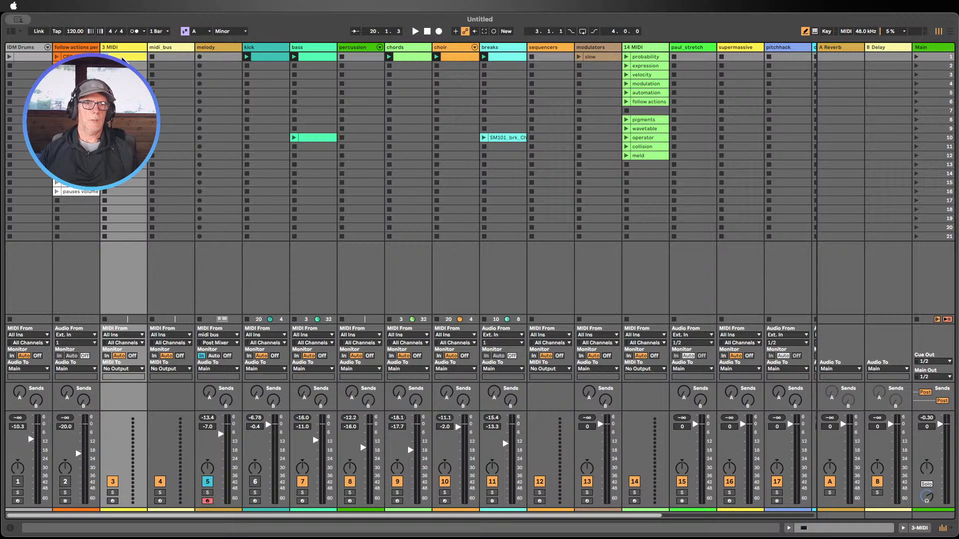
{"action": "double_click", "coordinate": [122, 59]}
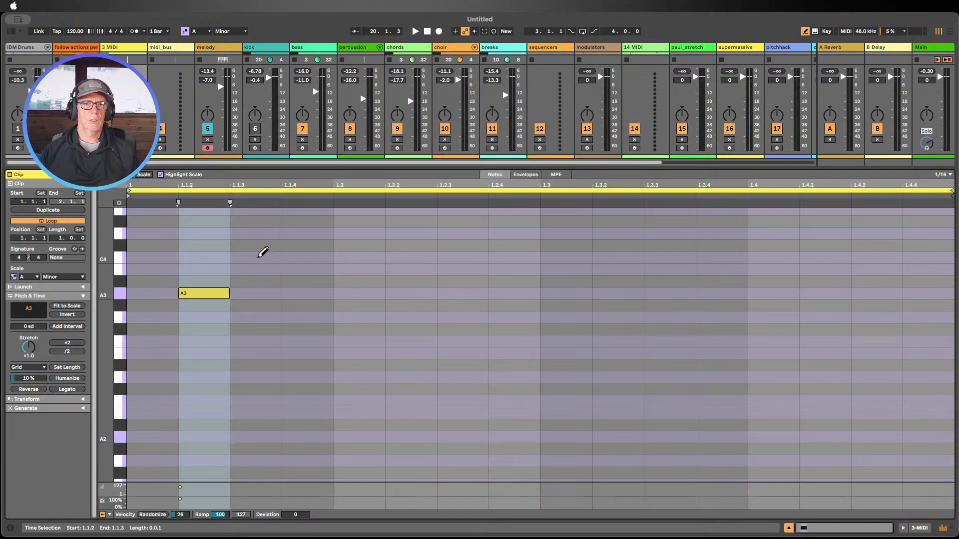
{"action": "left_click", "coordinate": [258, 257]}
{"action": "scroll", "coordinate": [295, 270], "scroll_direction": "up", "scroll_amount": 2}
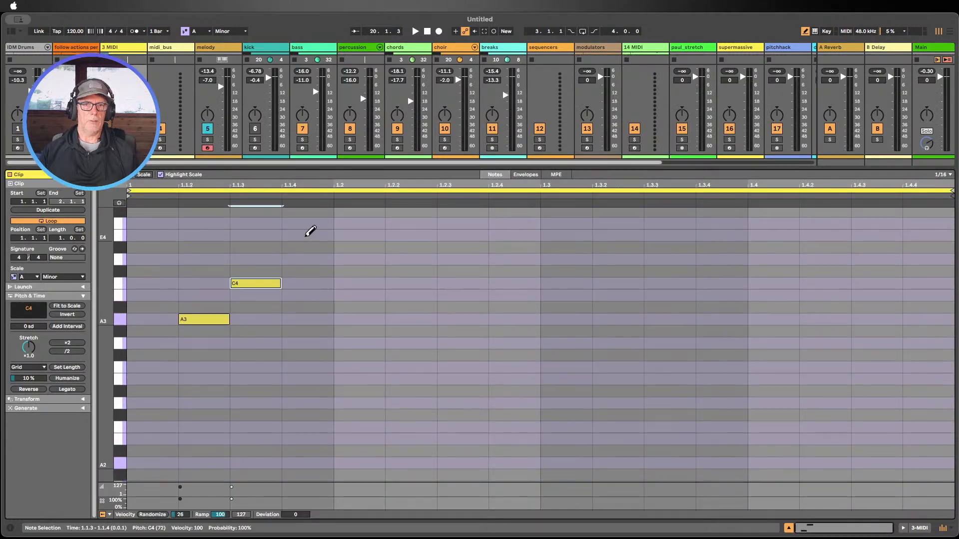
{"action": "left_click", "coordinate": [316, 234]}
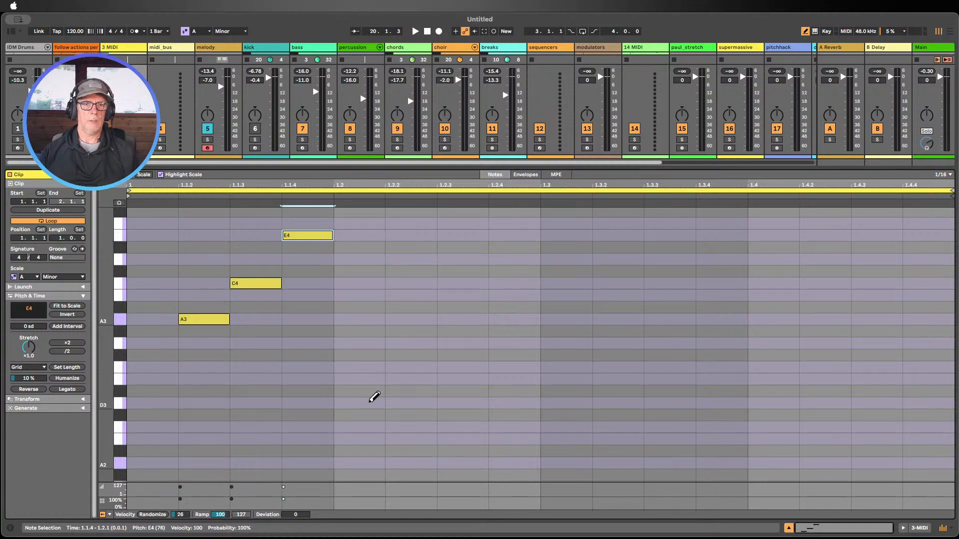
{"action": "left_click", "coordinate": [371, 458]}
{"action": "scroll", "coordinate": [360, 315], "scroll_direction": "up", "scroll_amount": 1}
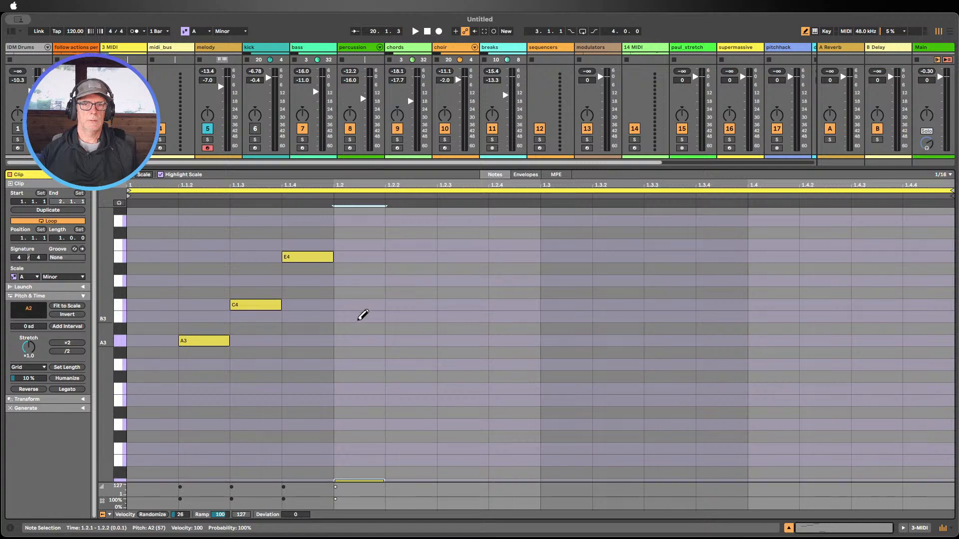
{"action": "scroll", "coordinate": [355, 280], "scroll_direction": "down", "scroll_amount": 1}
{"action": "left_click_drag", "start_coordinate": [104, 337], "coordinate": [92, 338]}
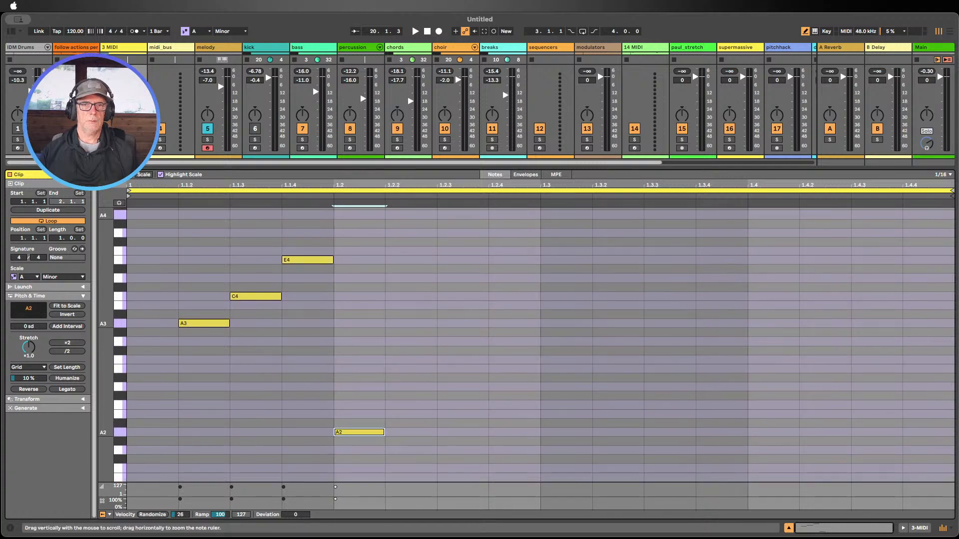
Duplicate the four-note phrase into the second half of the bar and invert the pitches of the copy
{"action": "key", "text": "b"}
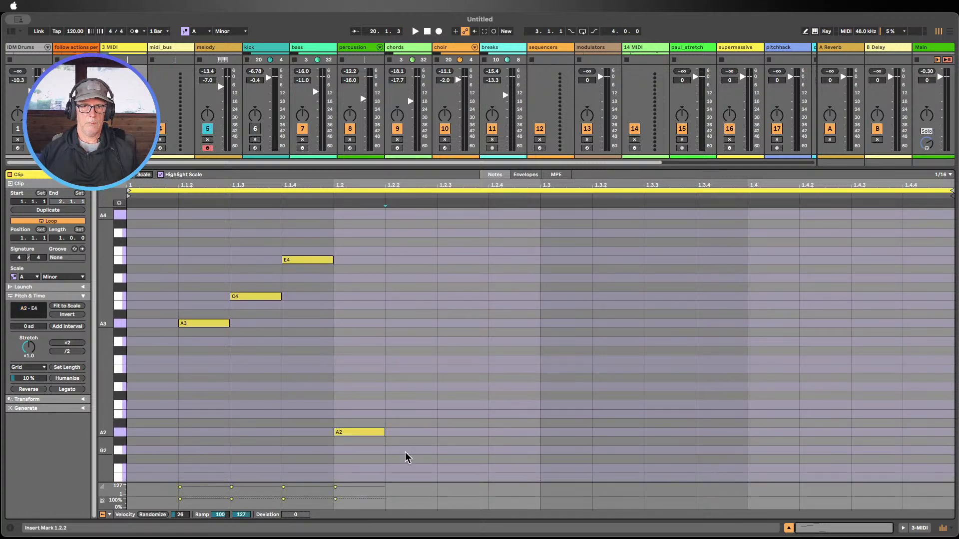
{"action": "left_click_drag", "start_coordinate": [405, 453], "coordinate": [151, 236]}
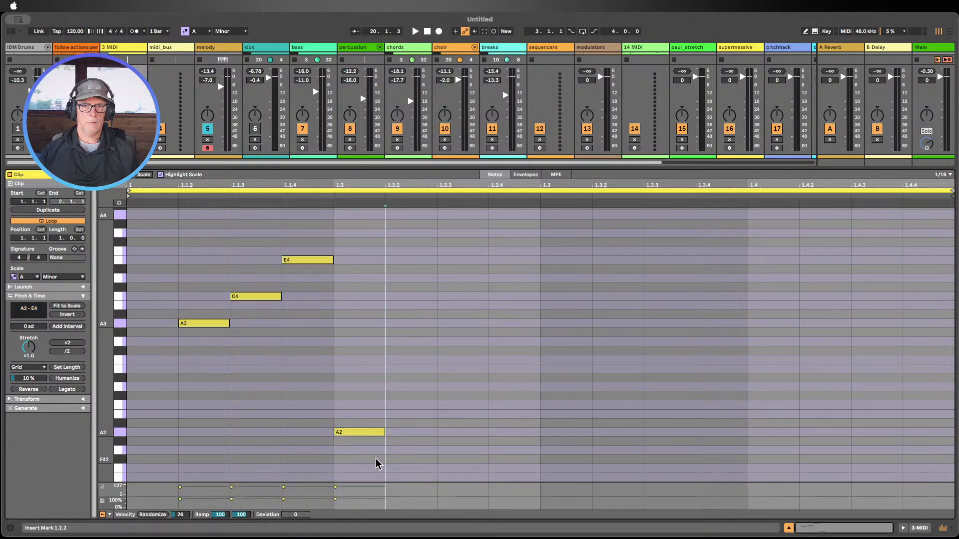
{"action": "left_click_drag", "start_coordinate": [377, 460], "coordinate": [140, 244]}
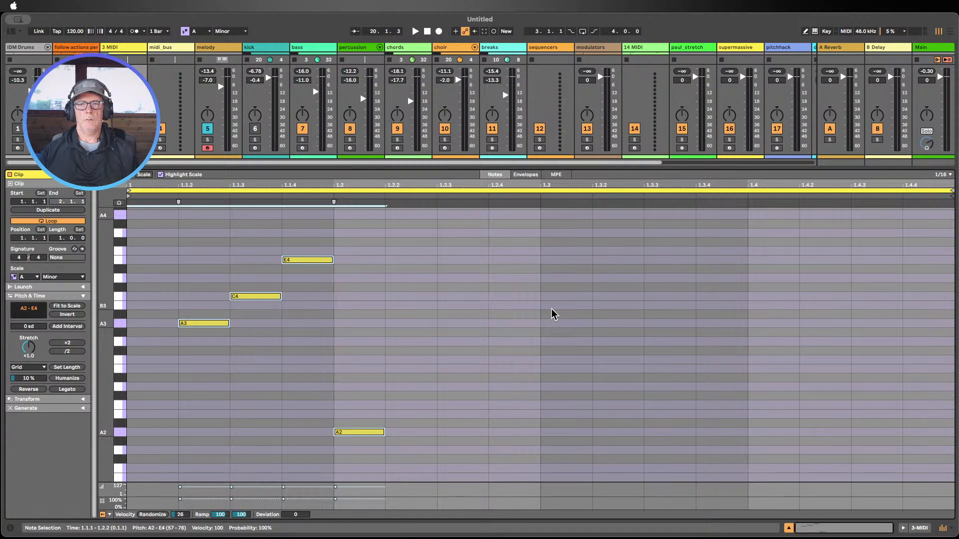
{"action": "left_click_drag", "start_coordinate": [537, 466], "coordinate": [111, 230]}
{"action": "key", "text": "super+d"}
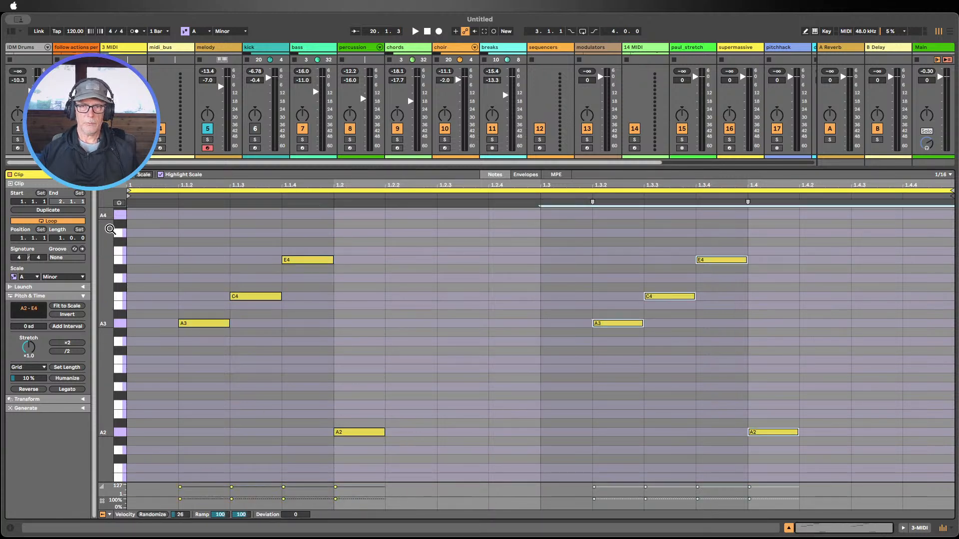
{"action": "left_click", "coordinate": [68, 314]}
{"action": "left_click", "coordinate": [491, 313]}
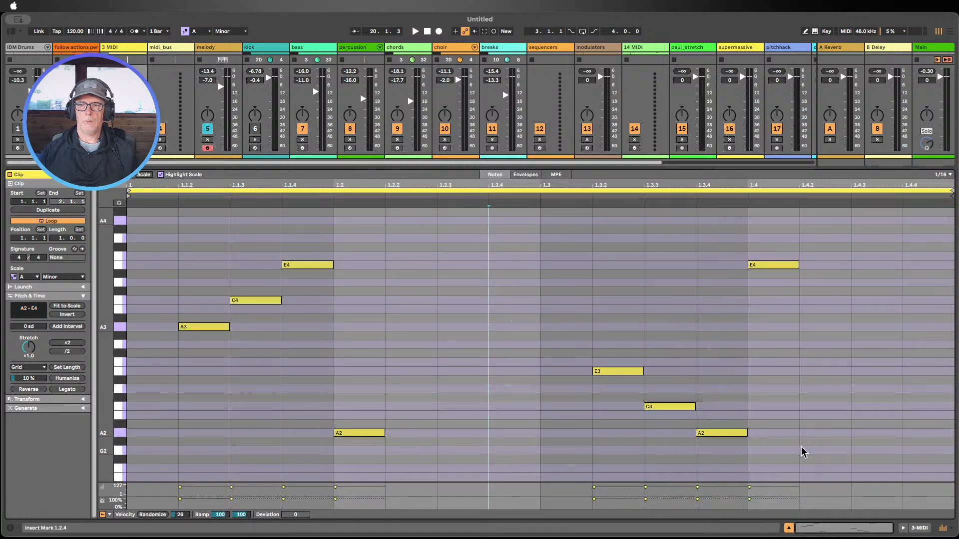
In the scene 1 clip, deactivate every note except A3 at 1.1.2 and E3 at 1.3.2
{"action": "left_click", "coordinate": [788, 528]}
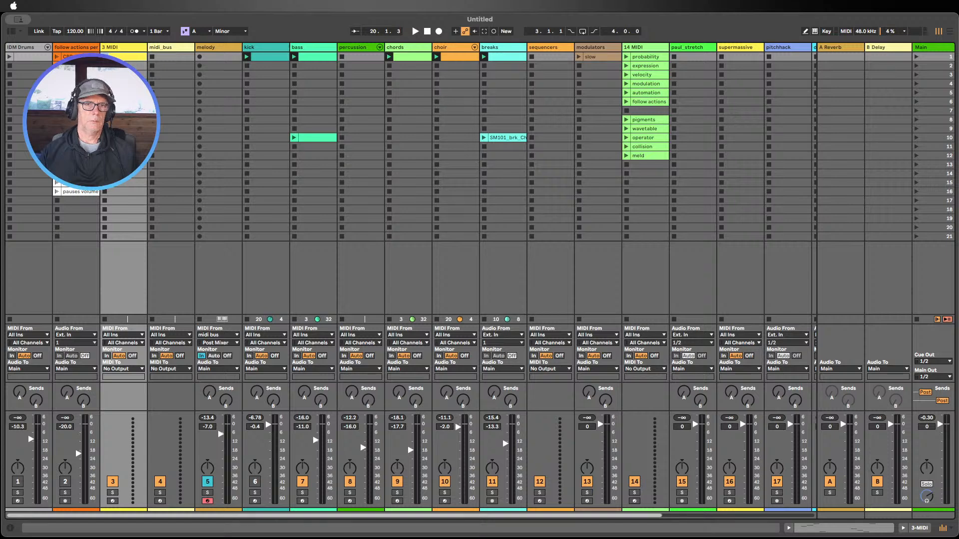
{"action": "double_click", "coordinate": [126, 58]}
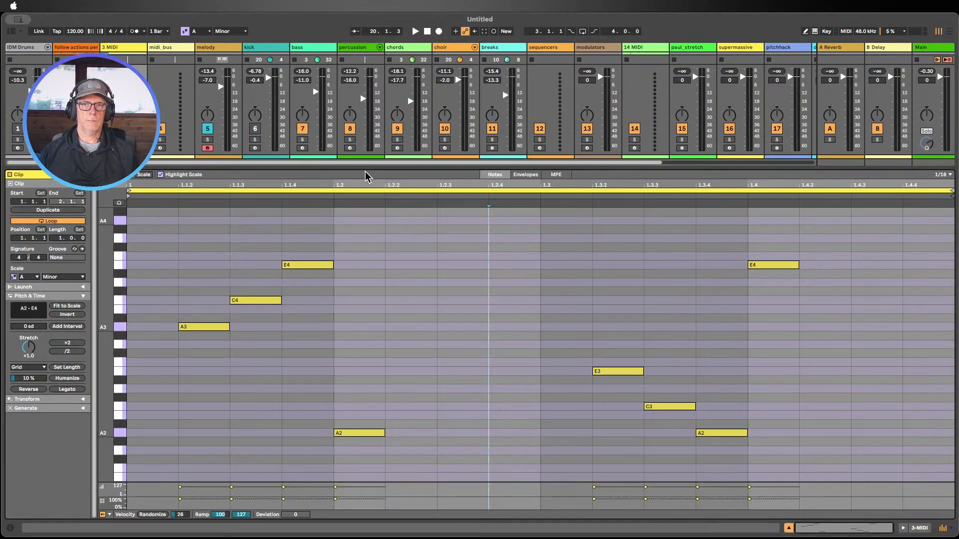
{"action": "left_click_drag", "start_coordinate": [365, 170], "coordinate": [365, 328]}
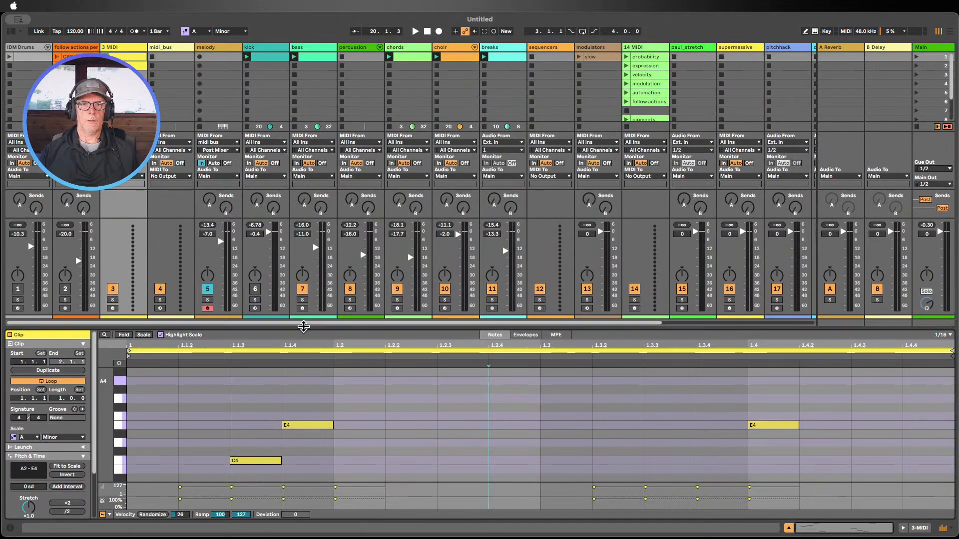
{"action": "left_click_drag", "start_coordinate": [300, 325], "coordinate": [298, 178]}
{"action": "left_click", "coordinate": [364, 443]}
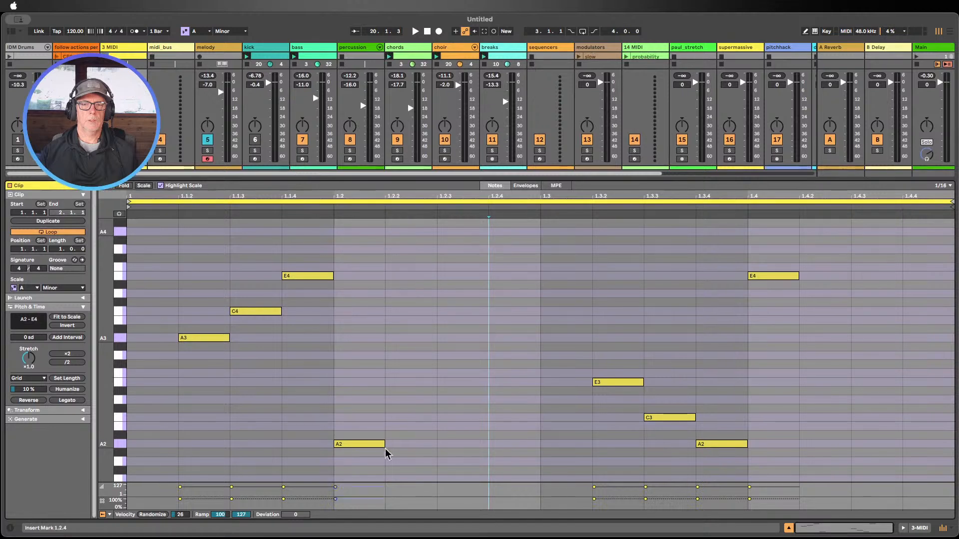
{"action": "left_click_drag", "start_coordinate": [398, 469], "coordinate": [265, 231]}
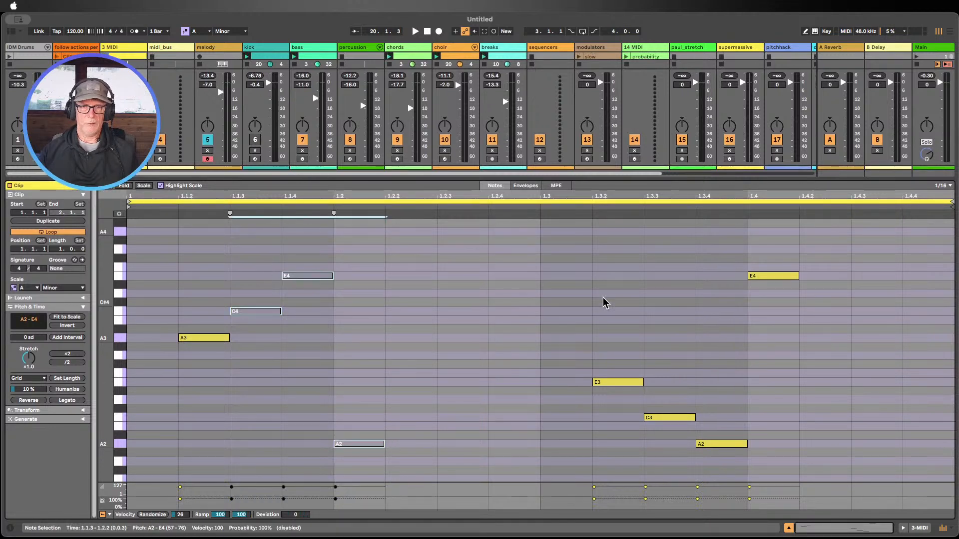
{"action": "left_click_drag", "start_coordinate": [769, 471], "coordinate": [682, 411]}
{"action": "key", "text": "0"}
{"action": "left_click", "coordinate": [804, 377]}
{"action": "left_click", "coordinate": [774, 276]}
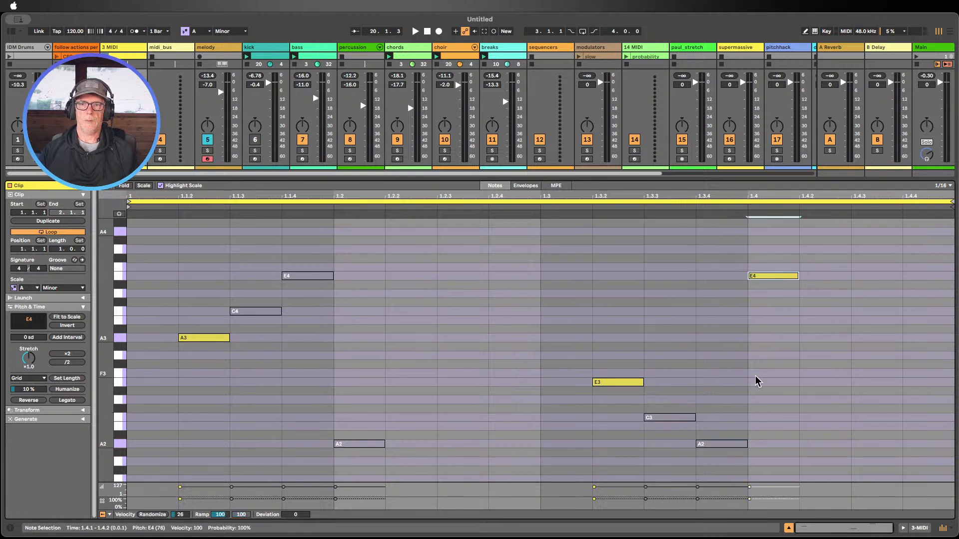
{"action": "key", "text": "0"}
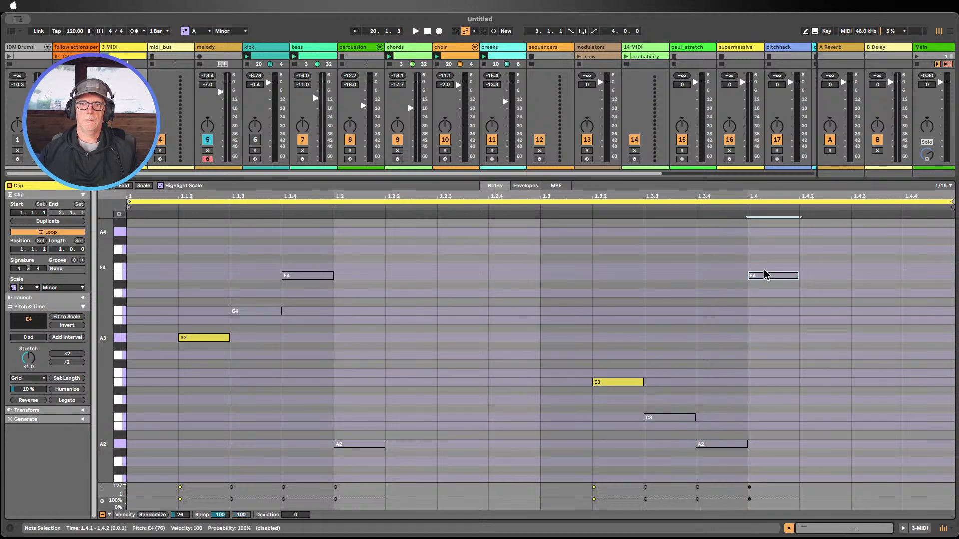
In the scene 1 clip, deactivate the A3 and E3 notes and reactivate C4 at 1.1.3 and C3 at 1.3.3
{"action": "left_click", "coordinate": [788, 528]}
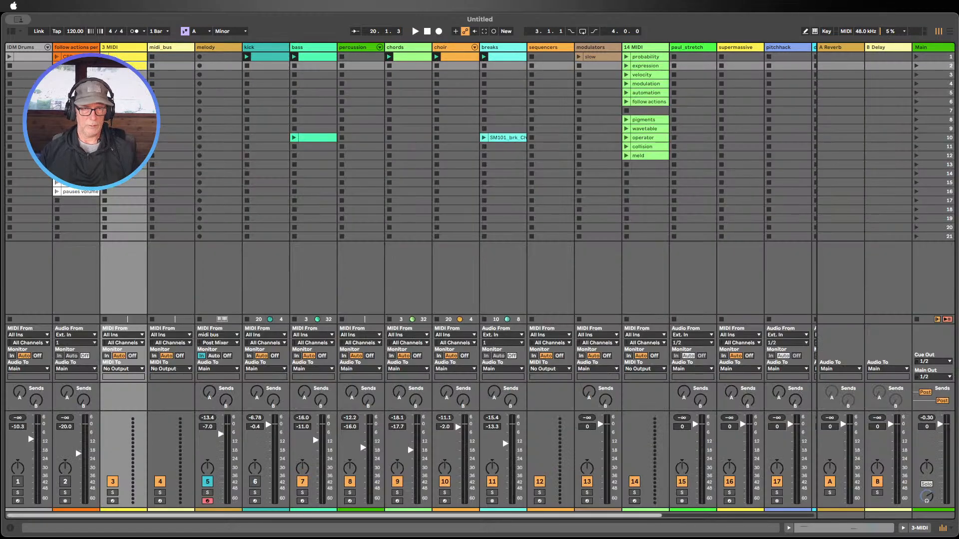
{"action": "double_click", "coordinate": [115, 56]}
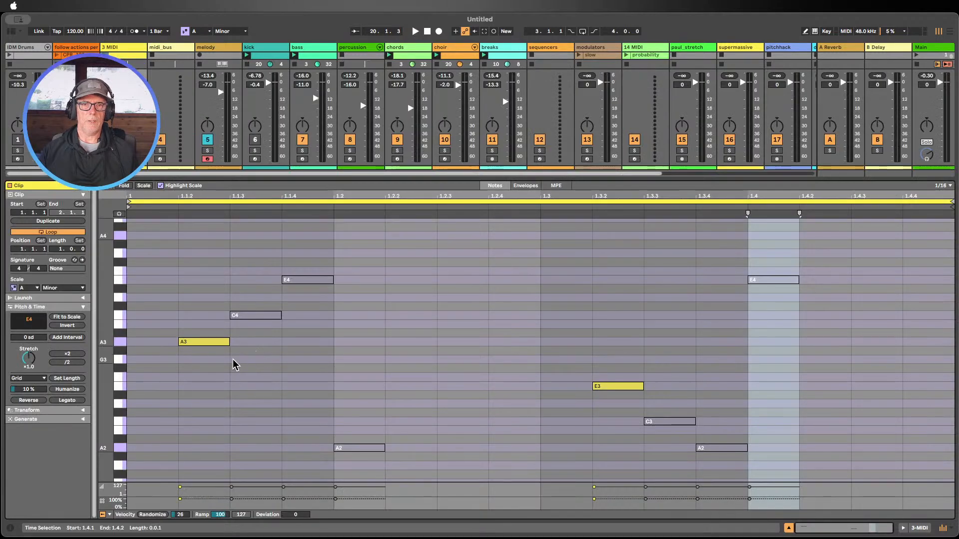
{"action": "left_click", "coordinate": [204, 339]}
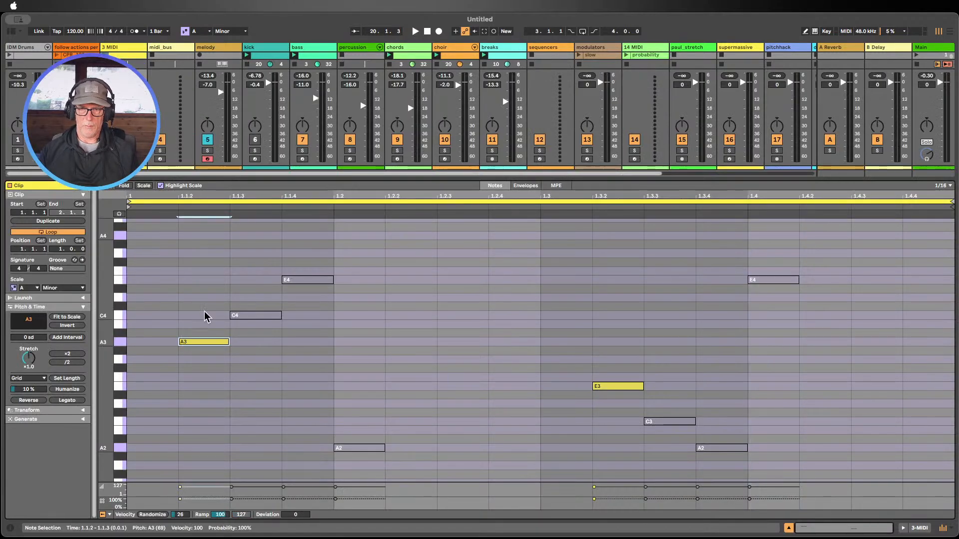
{"action": "left_click_drag", "start_coordinate": [108, 387], "coordinate": [102, 377]}
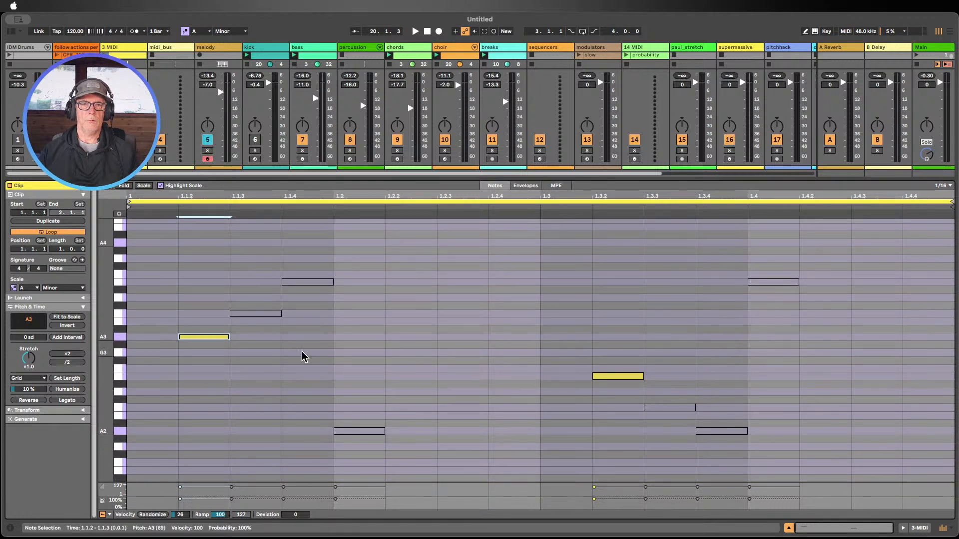
{"action": "left_click", "coordinate": [241, 353]}
{"action": "left_click_drag", "start_coordinate": [321, 347], "coordinate": [255, 252]}
{"action": "left_click", "coordinate": [265, 314]}
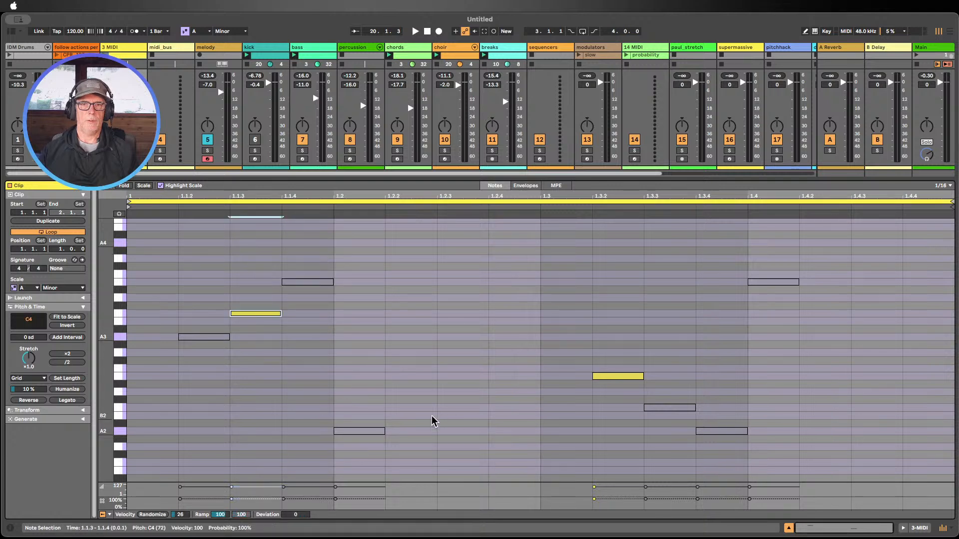
{"action": "left_click", "coordinate": [679, 408], "text": "shift"}
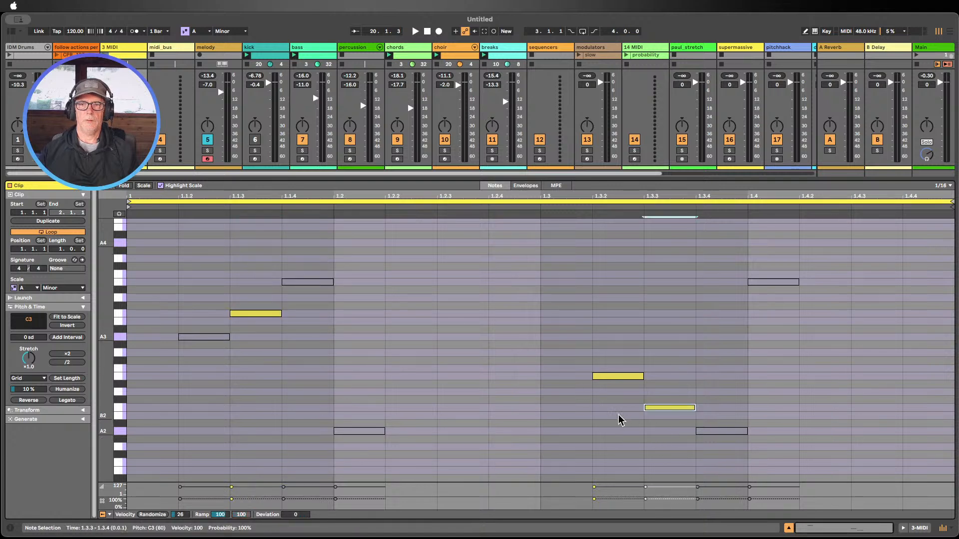
{"action": "left_click", "coordinate": [620, 376]}
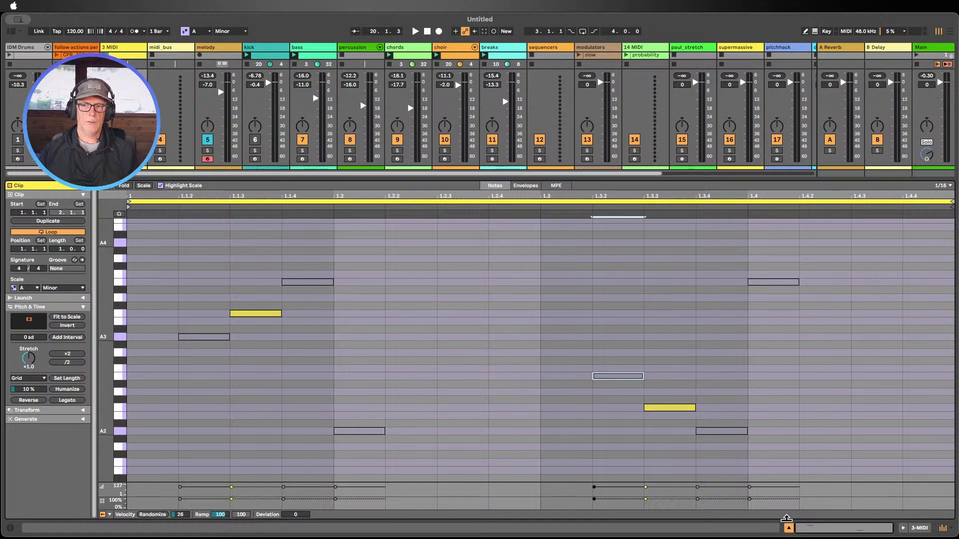
Examine which notes are active in the new MIDI track's scene 3 and scene 2 clips, with more Session View slots shown
{"action": "left_click", "coordinate": [788, 528]}
{"action": "key", "text": "Down"}
{"action": "key", "text": "Down"}
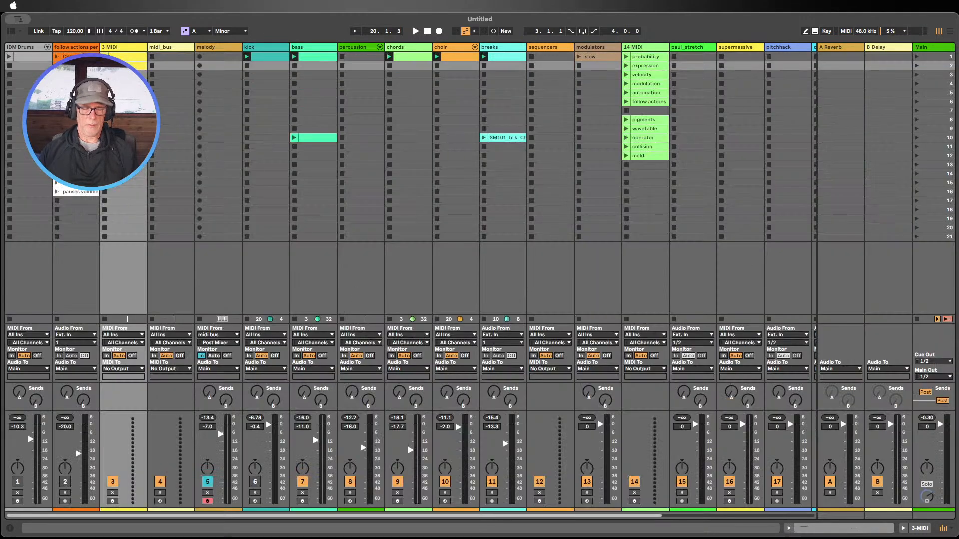
{"action": "left_click", "coordinate": [788, 528]}
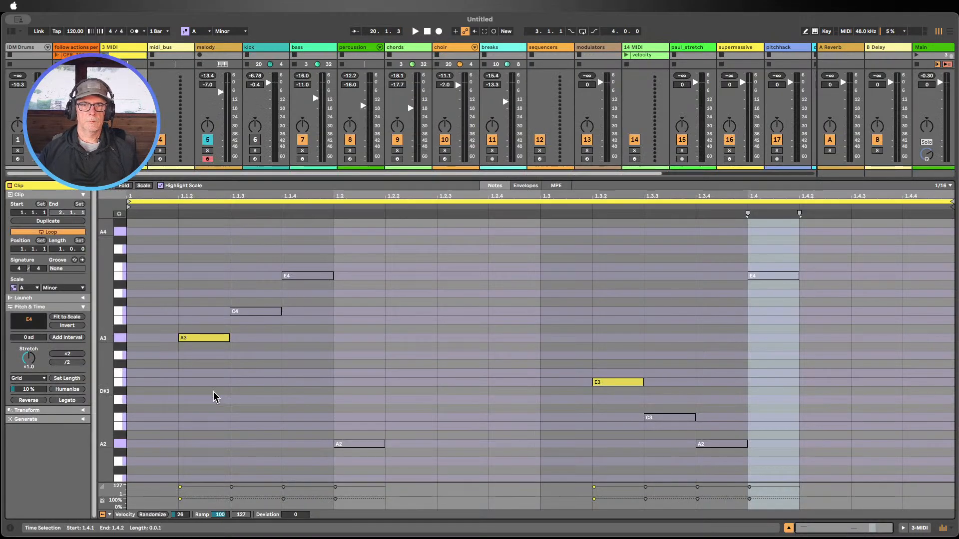
{"action": "left_click", "coordinate": [207, 379]}
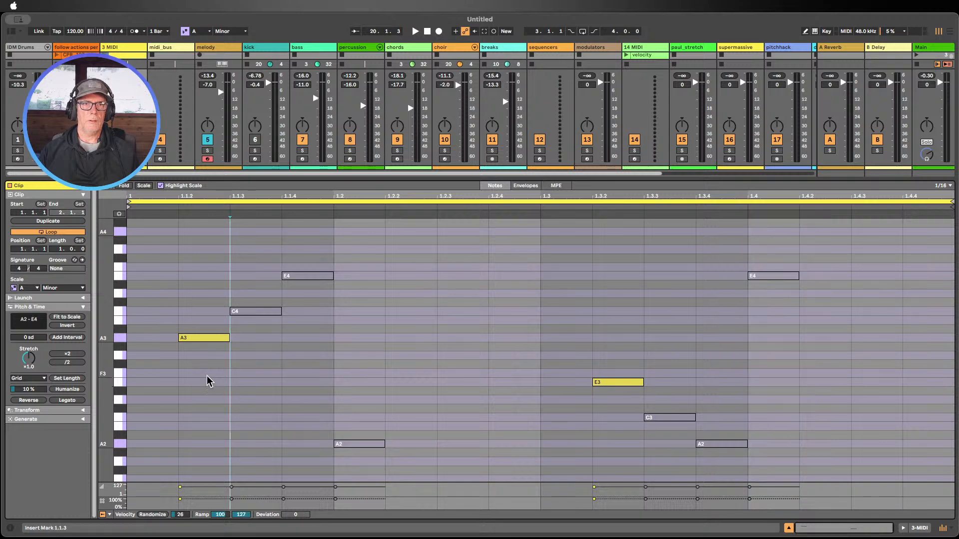
{"action": "scroll", "coordinate": [399, 400], "scroll_direction": "up", "scroll_amount": 2}
{"action": "left_click", "coordinate": [788, 528]}
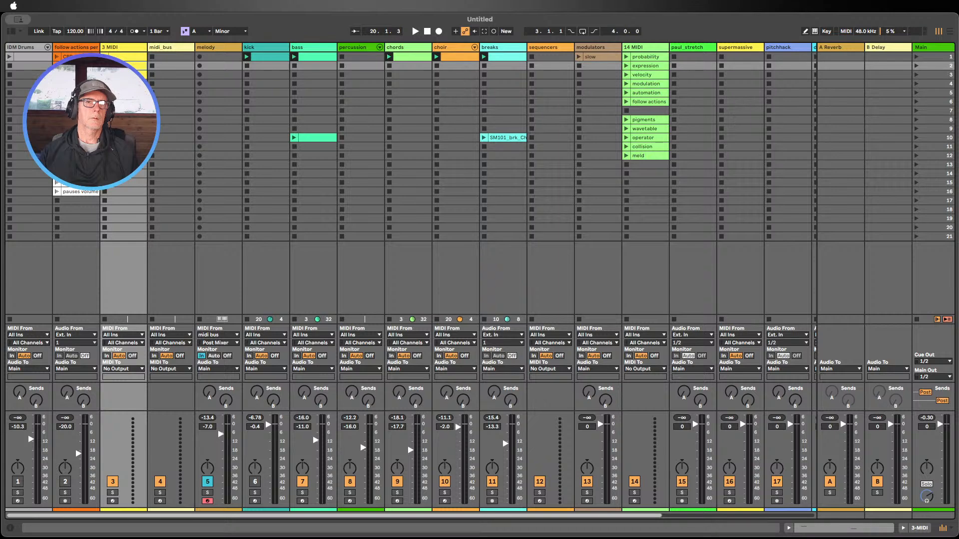
{"action": "left_click", "coordinate": [788, 528]}
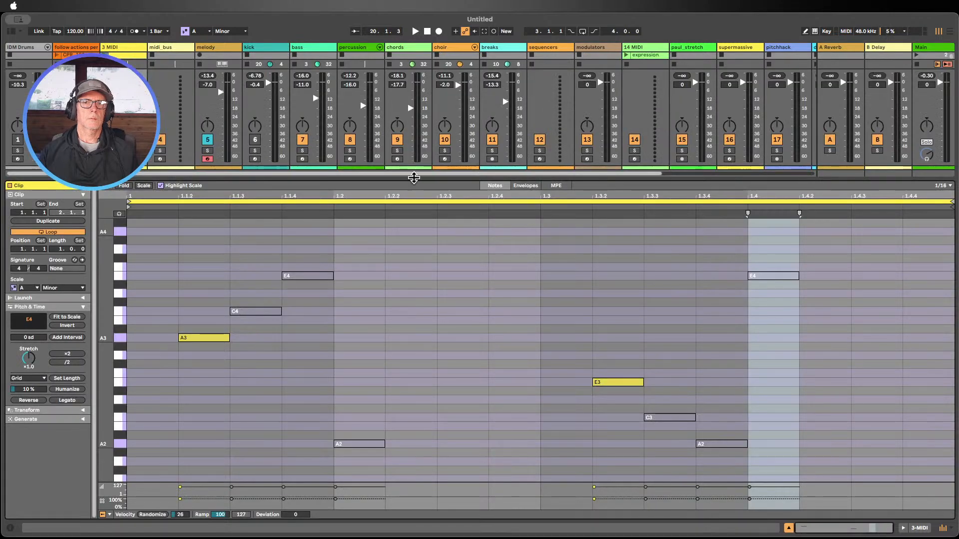
{"action": "left_click_drag", "start_coordinate": [413, 178], "coordinate": [413, 303]}
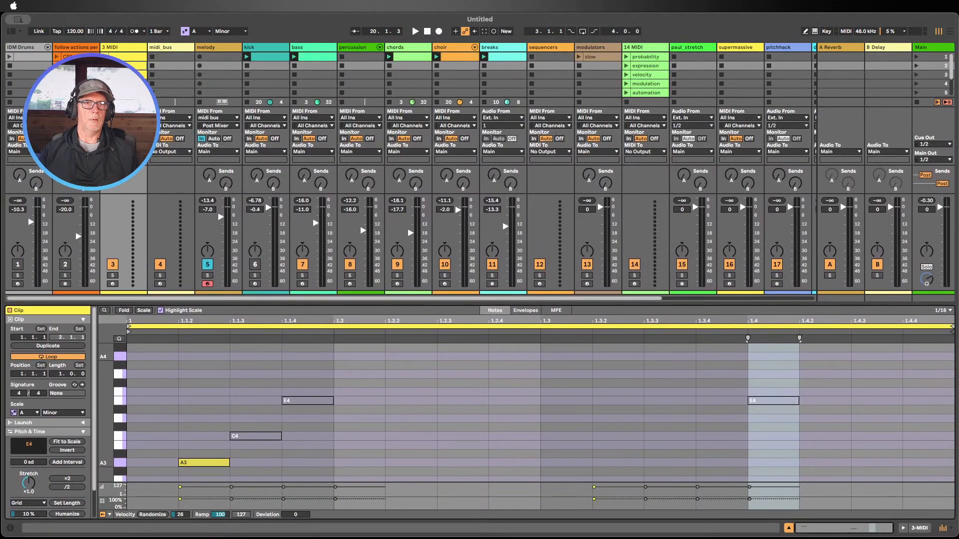
{"action": "left_click", "coordinate": [243, 411]}
{"action": "scroll", "coordinate": [243, 424], "scroll_direction": "up", "scroll_amount": 2}
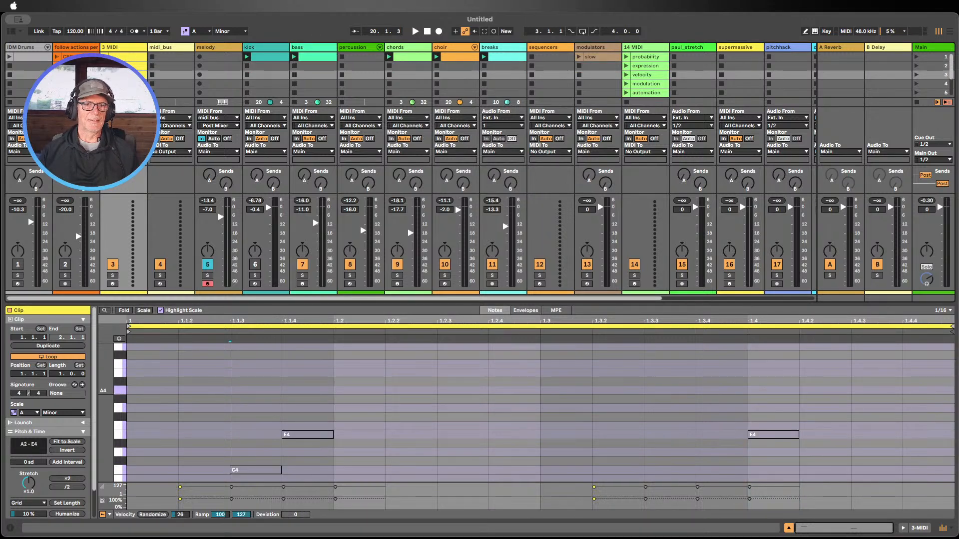
In the scene 3 clip, deactivate A3 at 1.1.2 and E3 at 1.3.2 and activate the E4 notes at 1.1.4 and 1.4.1
{"action": "scroll", "coordinate": [243, 427], "scroll_direction": "down", "scroll_amount": 3}
{"action": "scroll", "coordinate": [243, 425], "scroll_direction": "down", "scroll_amount": 3}
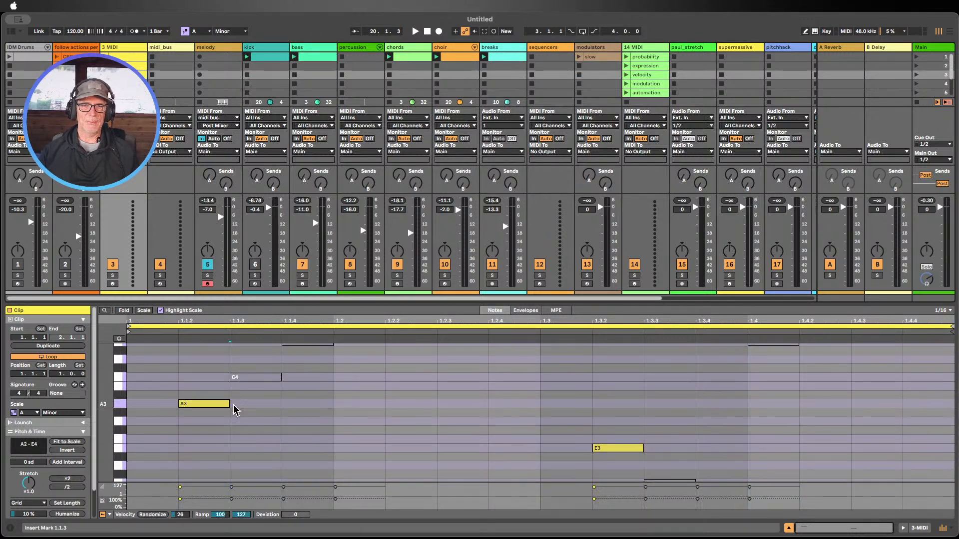
{"action": "left_click_drag", "start_coordinate": [319, 304], "coordinate": [321, 196]}
{"action": "scroll", "coordinate": [310, 259], "scroll_direction": "up", "scroll_amount": 3}
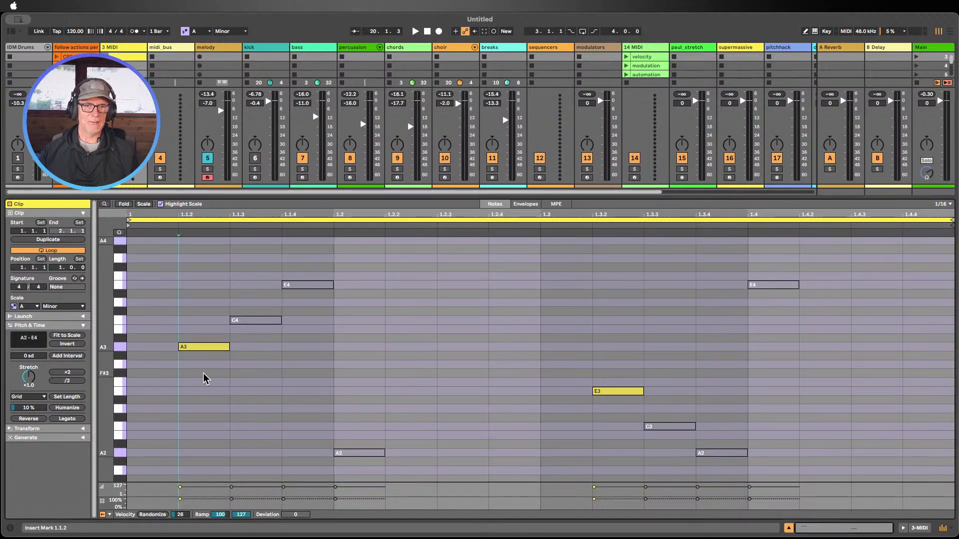
{"action": "left_click", "coordinate": [200, 346]}
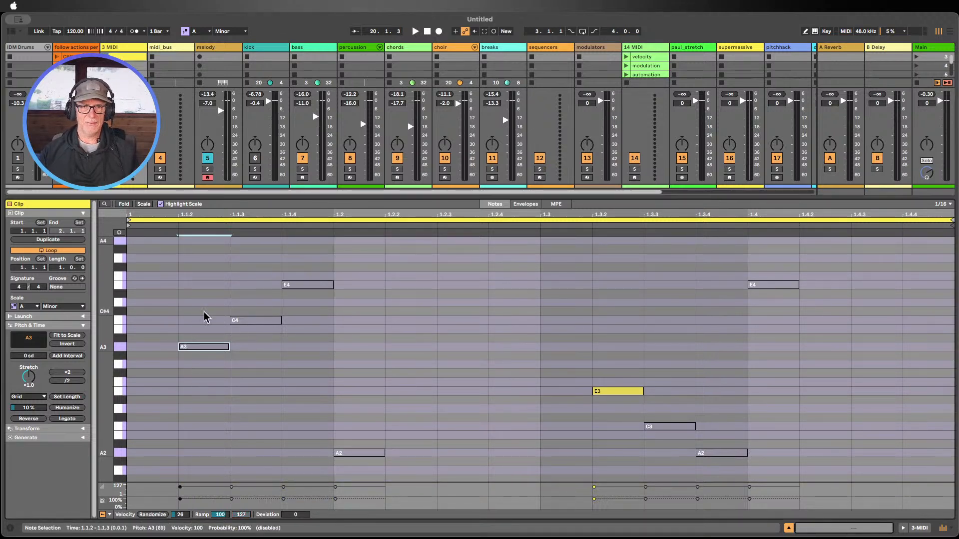
{"action": "left_click", "coordinate": [618, 391]}
{"action": "key", "text": "0"}
{"action": "left_click", "coordinate": [288, 284]}
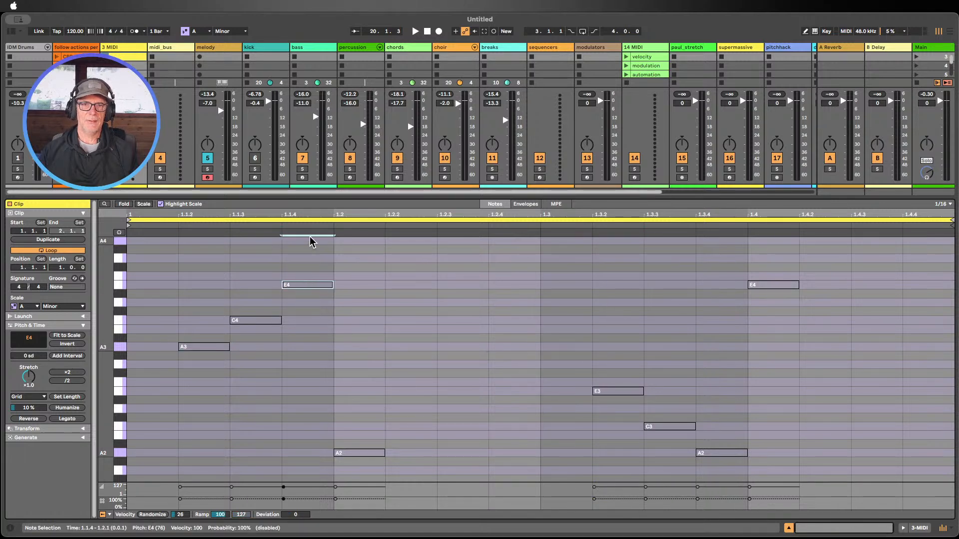
{"action": "left_click", "coordinate": [770, 287], "text": "shift"}
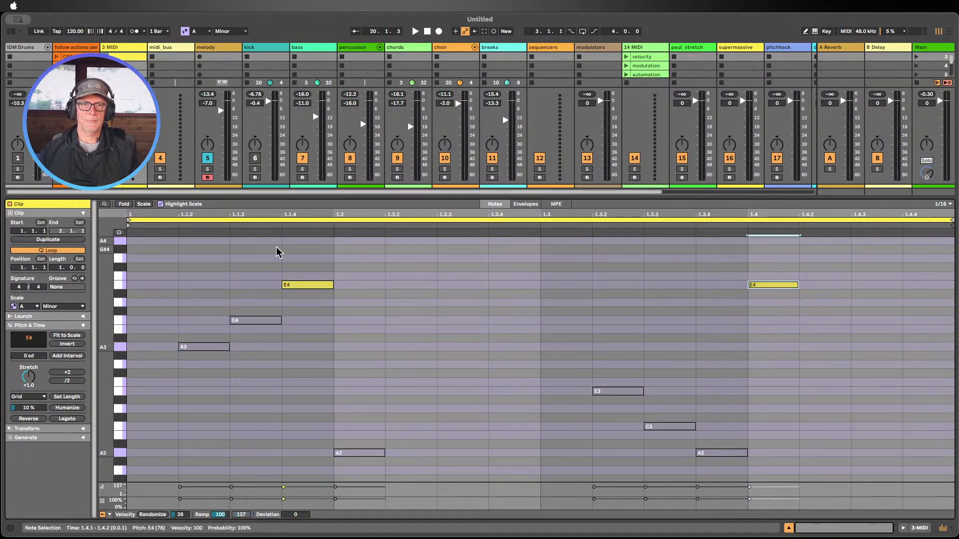
Compare which notes are active in the new MIDI track's scene 1 and scene 3 clips
{"action": "left_click_drag", "start_coordinate": [217, 196], "coordinate": [217, 285]}
{"action": "scroll", "coordinate": [480, 65], "scroll_direction": "up", "scroll_amount": 2}
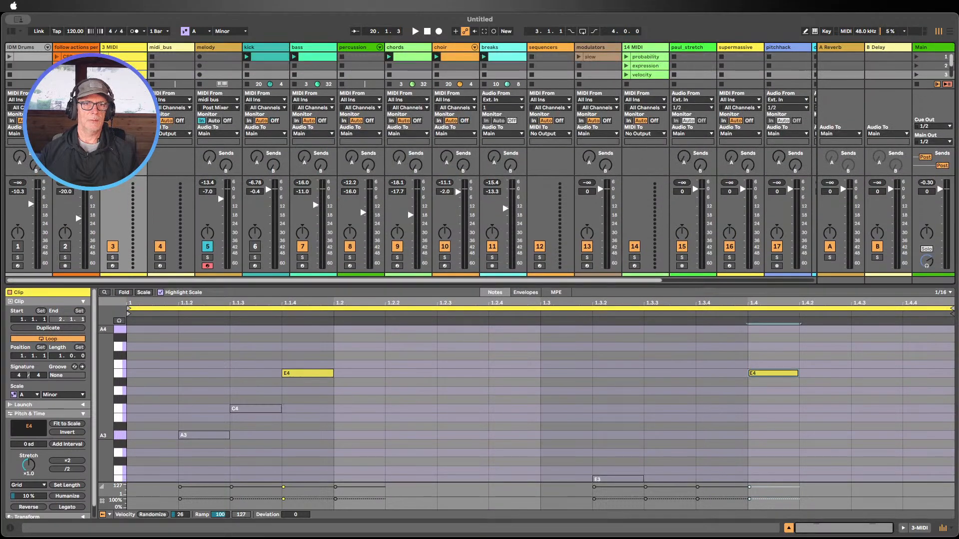
{"action": "left_click", "coordinate": [119, 66]}
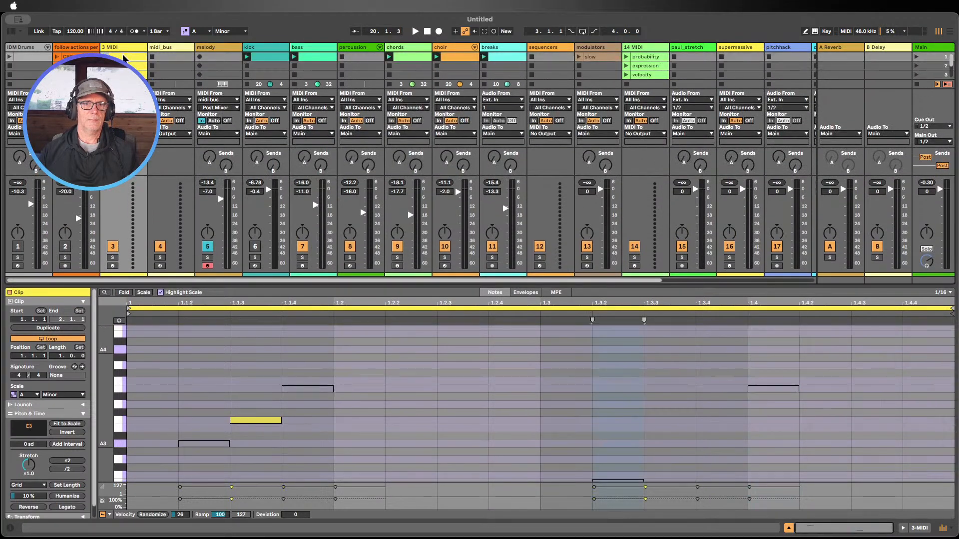
{"action": "scroll", "coordinate": [370, 400], "scroll_direction": "down", "scroll_amount": 3}
{"action": "scroll", "coordinate": [369, 390], "scroll_direction": "up", "scroll_amount": 1}
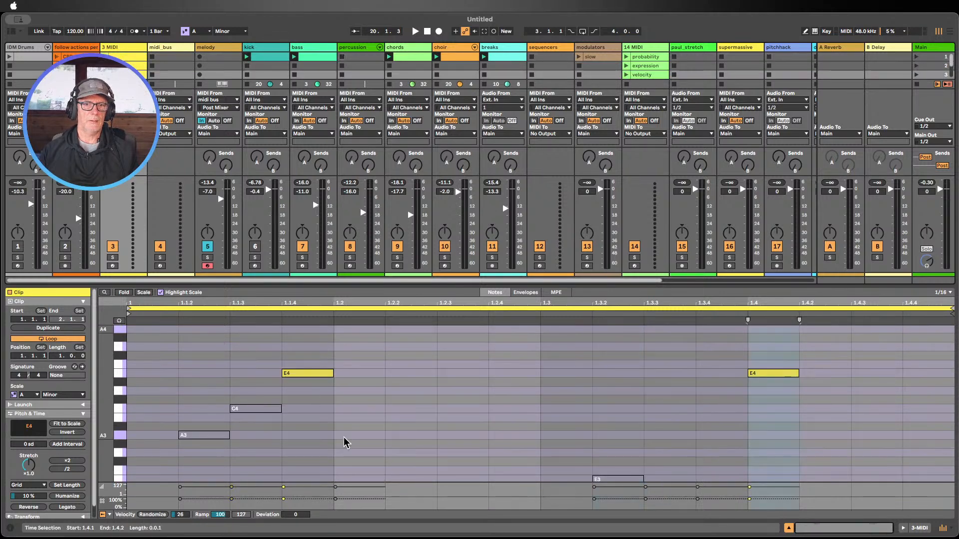
{"action": "scroll", "coordinate": [377, 436], "scroll_direction": "down", "scroll_amount": 4}
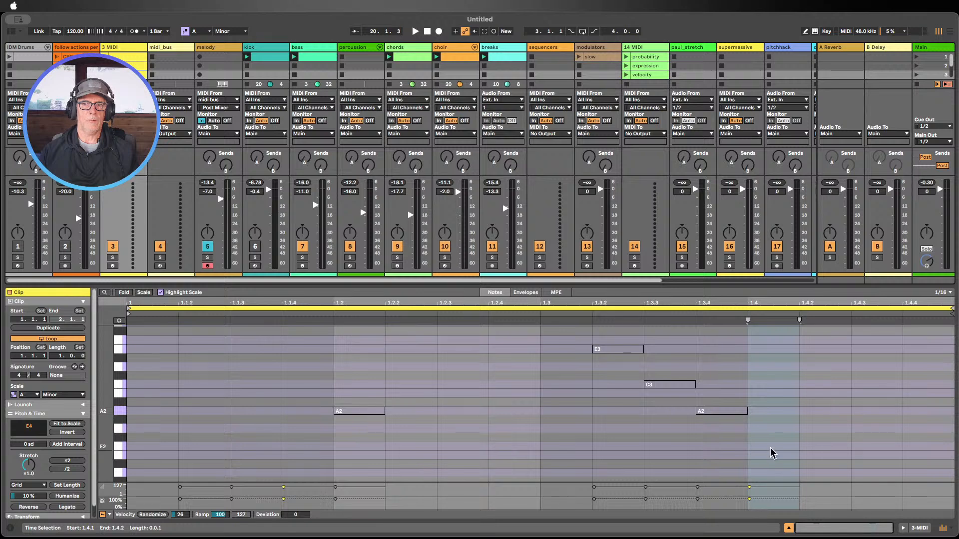
{"action": "scroll", "coordinate": [771, 453], "scroll_direction": "up", "scroll_amount": 5}
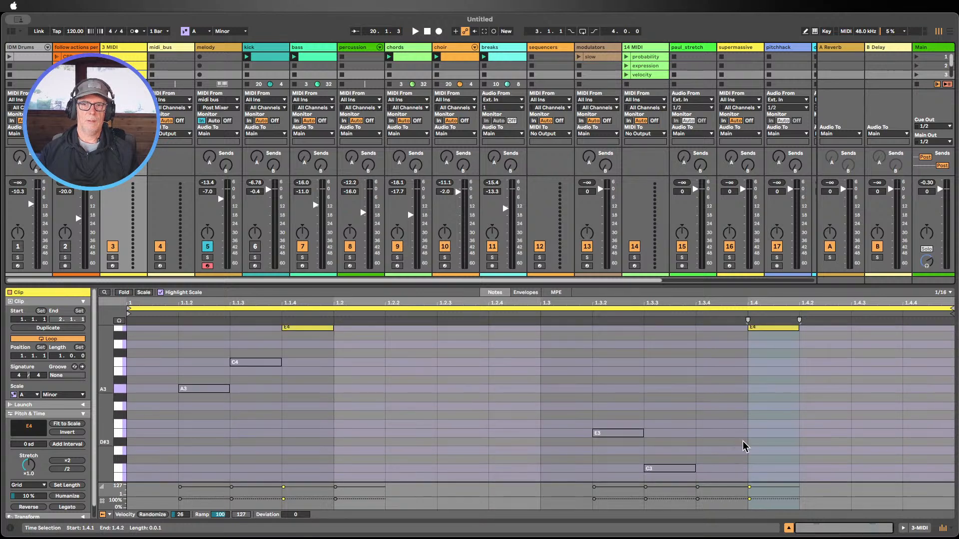
Duplicate the new MIDI track's scene 3 clip into the scene 4 slot
{"action": "left_click_drag", "start_coordinate": [434, 282], "coordinate": [434, 165]}
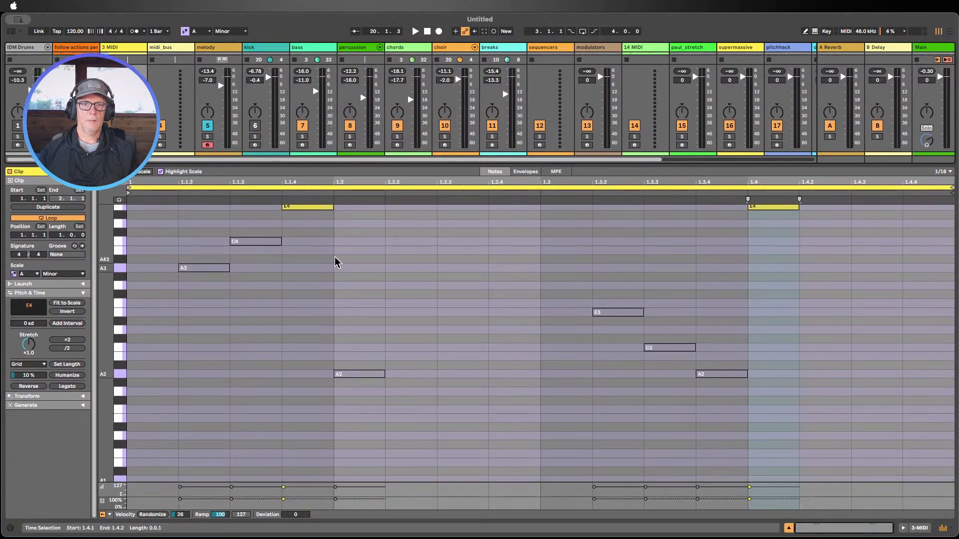
{"action": "scroll", "coordinate": [335, 259], "scroll_direction": "up", "scroll_amount": 4}
{"action": "left_click_drag", "start_coordinate": [313, 164], "coordinate": [329, 360]}
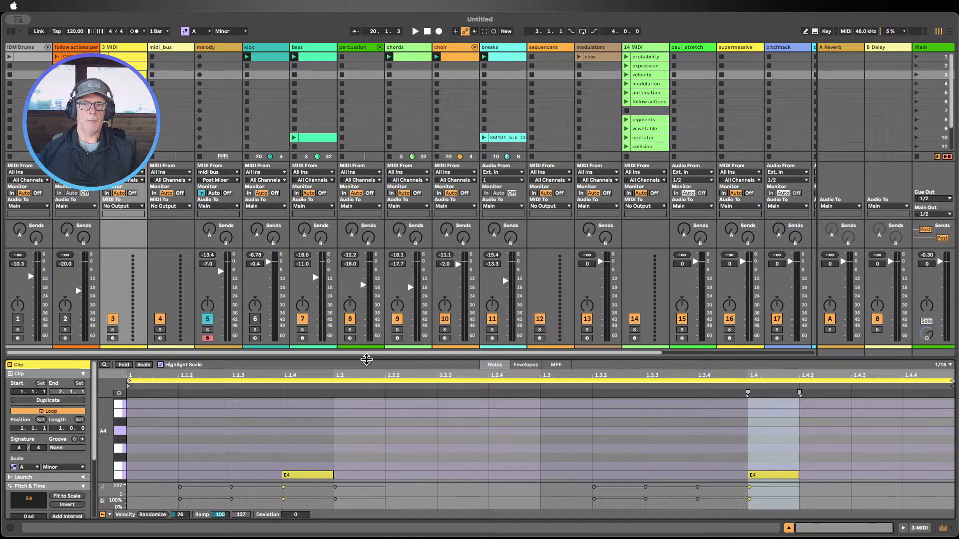
{"action": "left_click_drag", "start_coordinate": [366, 360], "coordinate": [419, 396]}
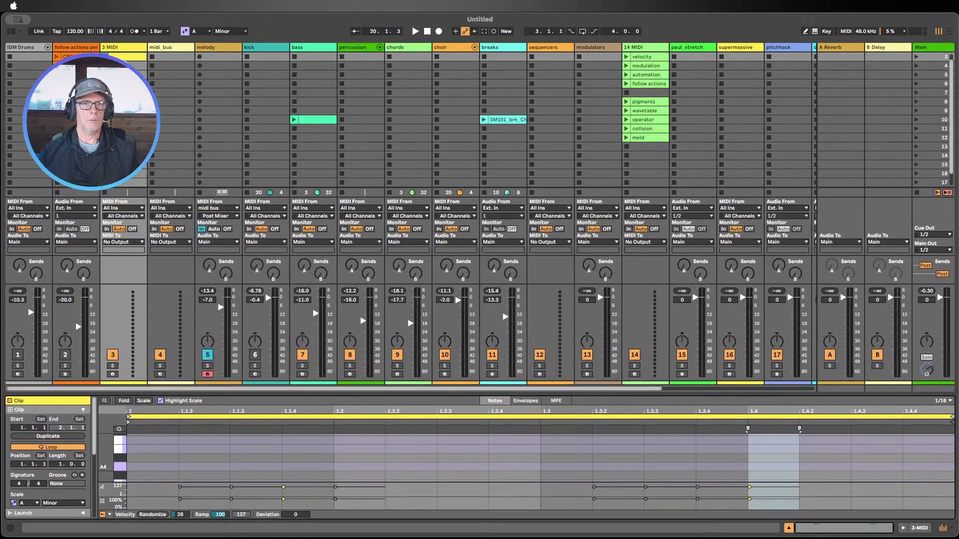
{"action": "left_click", "coordinate": [127, 58]}
{"action": "key", "text": "super+d"}
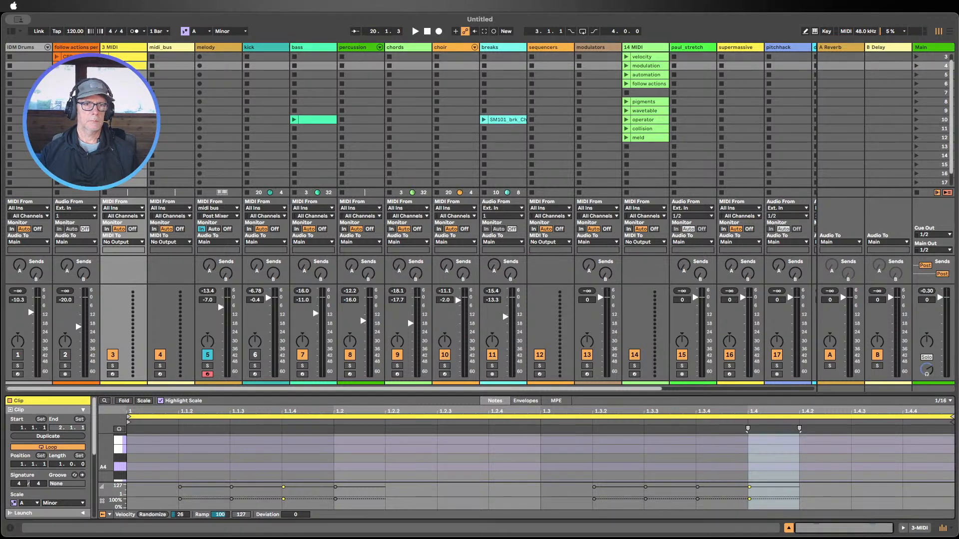
In the scene 4 clip, activate the A2 notes at 1.2.1 and 1.3.4 and deactivate both E4 notes
{"action": "left_click_drag", "start_coordinate": [401, 394], "coordinate": [407, 92]}
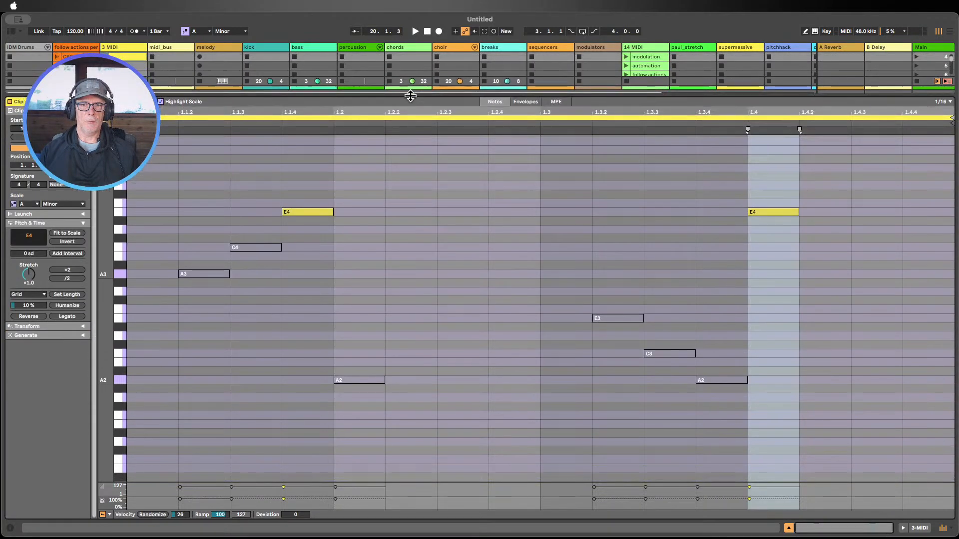
{"action": "left_click", "coordinate": [368, 380]}
{"action": "key", "text": "0"}
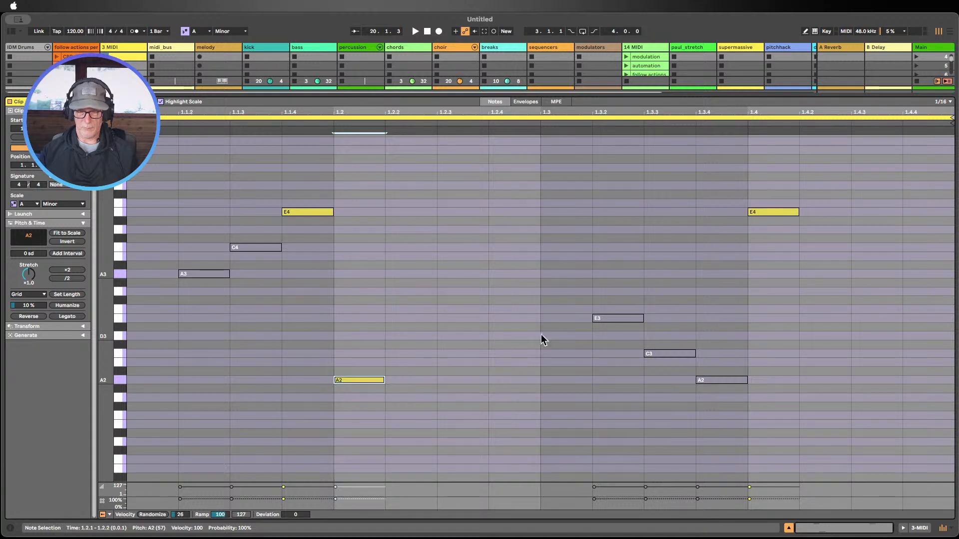
{"action": "left_click", "coordinate": [715, 380]}
{"action": "key", "text": "0"}
{"action": "left_click", "coordinate": [757, 263]}
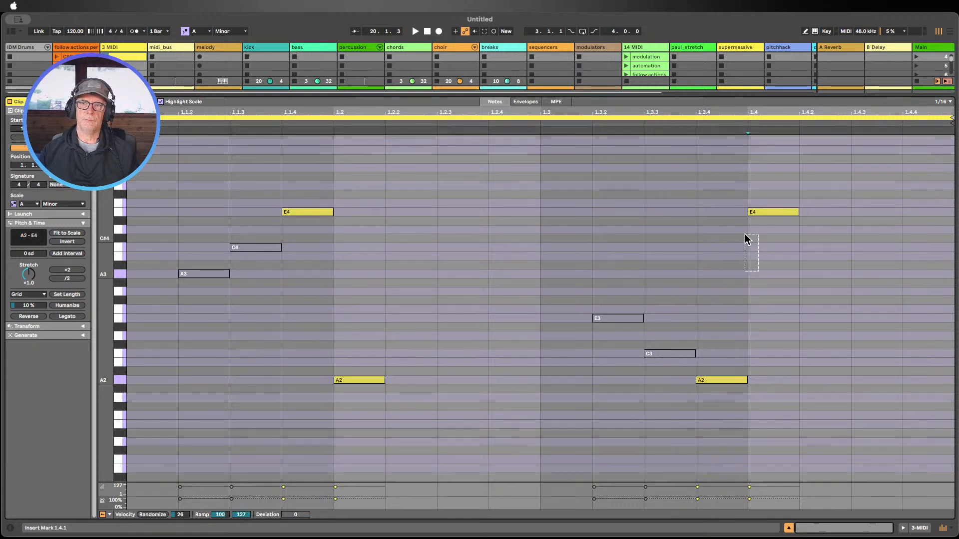
{"action": "left_click", "coordinate": [774, 211]}
{"action": "key", "text": "0"}
{"action": "left_click", "coordinate": [314, 212]}
{"action": "key", "text": "0"}
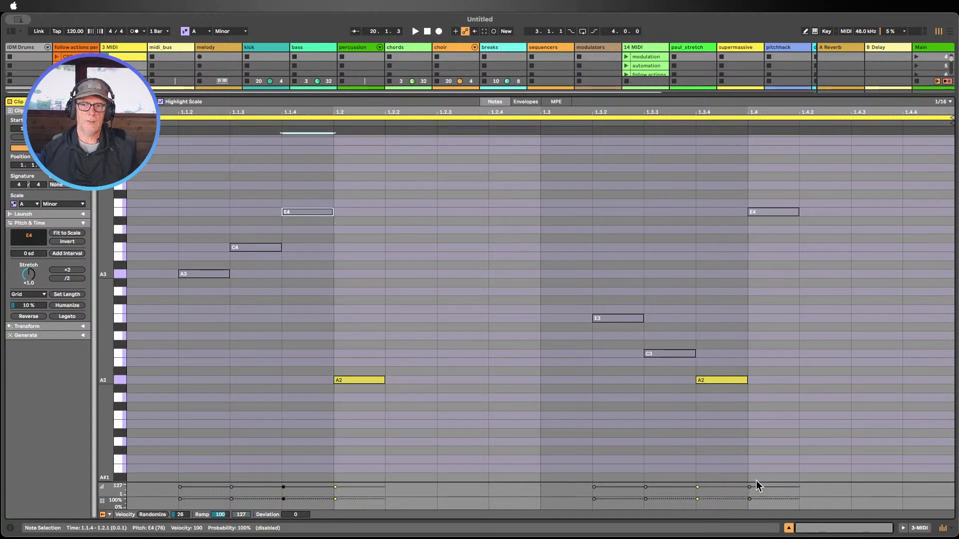
Review the active notes of the new MIDI track's clips one by one, from scene 1 through scene 4
{"action": "left_click", "coordinate": [789, 528]}
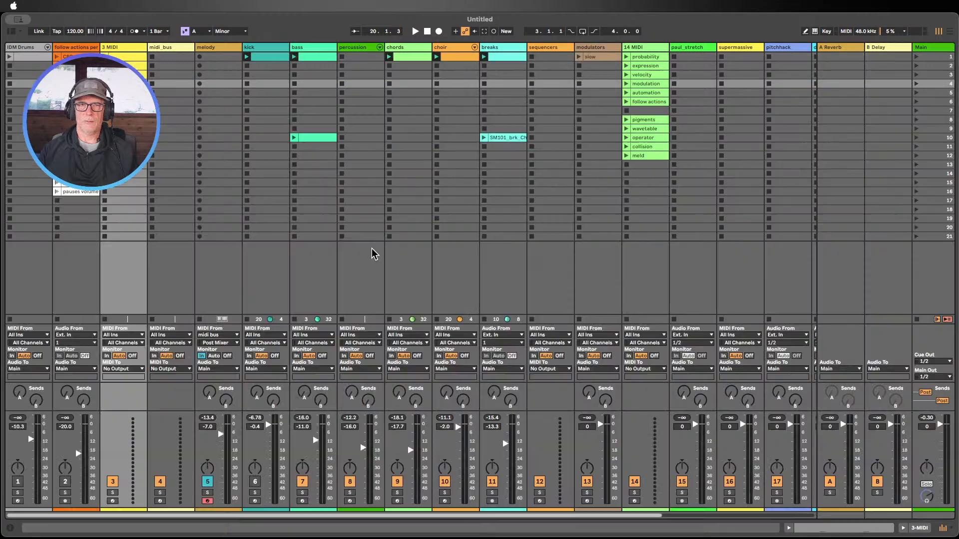
{"action": "double_click", "coordinate": [133, 61]}
{"action": "left_click", "coordinate": [133, 66]}
{"action": "scroll", "coordinate": [133, 65], "scroll_direction": "down", "scroll_amount": 1}
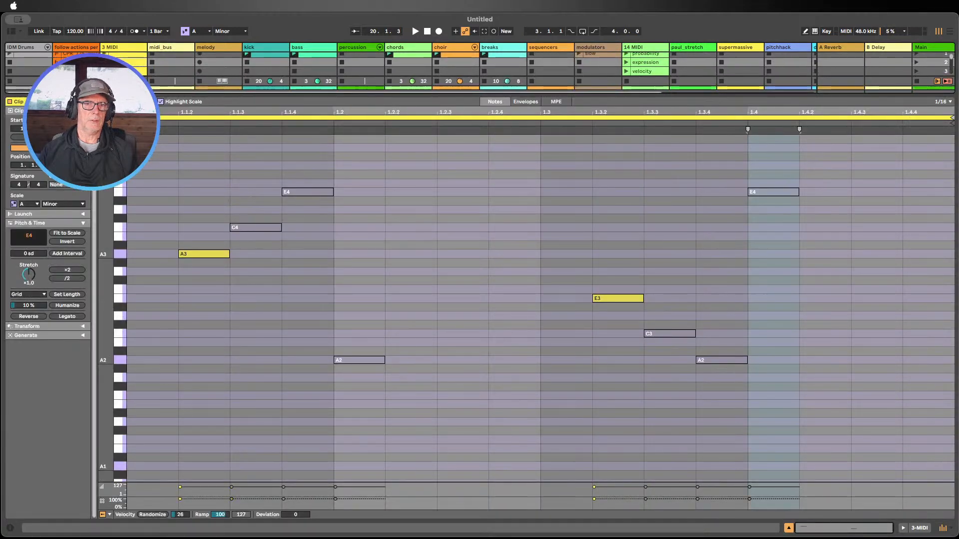
{"action": "scroll", "coordinate": [133, 66], "scroll_direction": "down", "scroll_amount": 1}
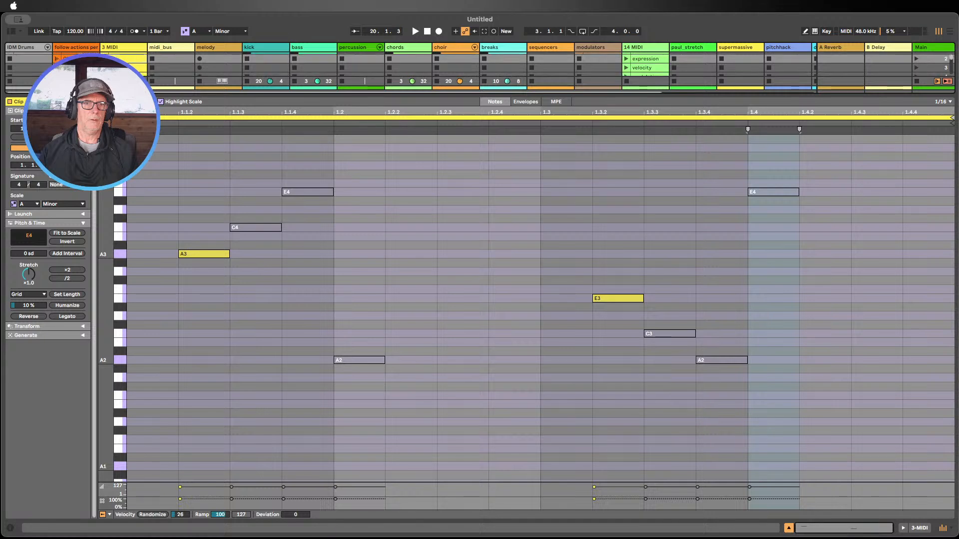
{"action": "left_click", "coordinate": [133, 67]}
{"action": "scroll", "coordinate": [133, 68], "scroll_direction": "down", "scroll_amount": 1}
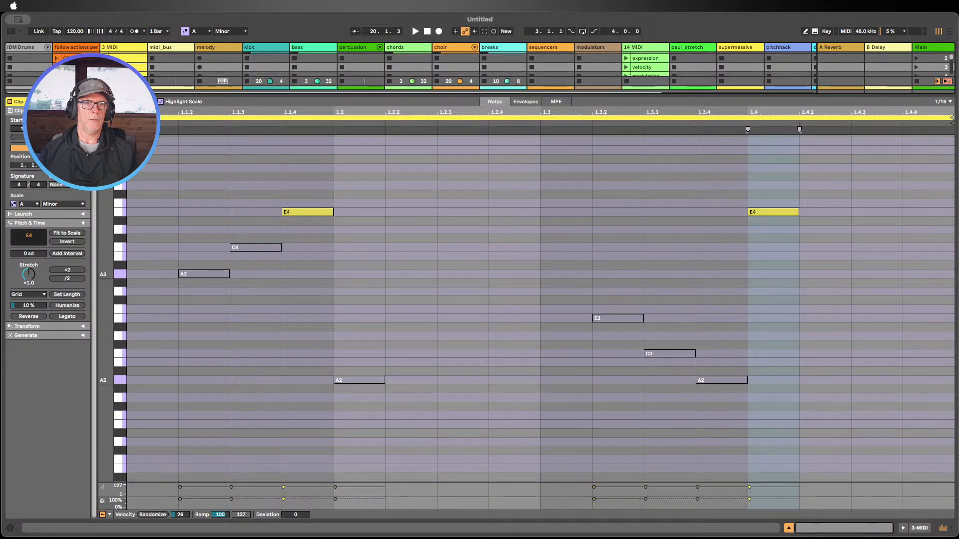
{"action": "left_click", "coordinate": [133, 70]}
{"action": "left_click", "coordinate": [358, 283]}
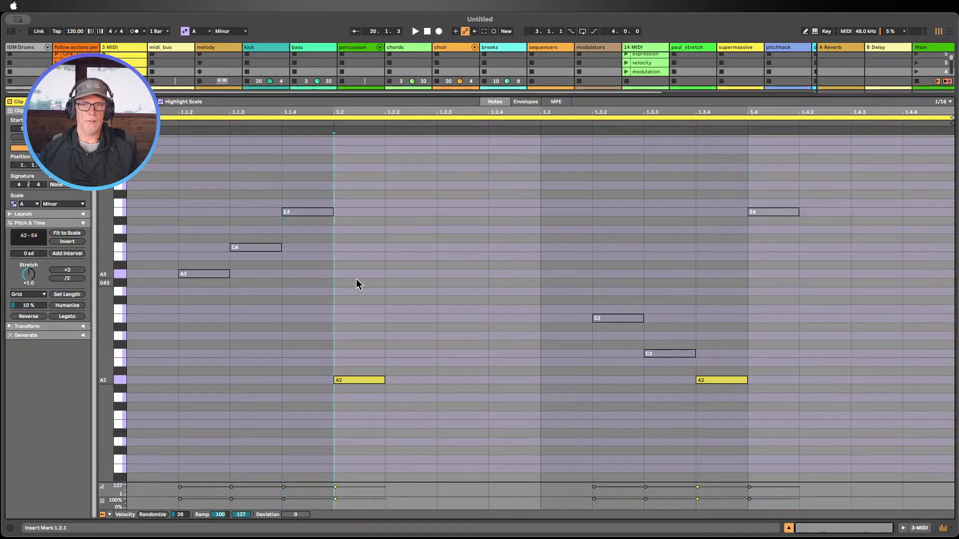
{"action": "left_click", "coordinate": [788, 528]}
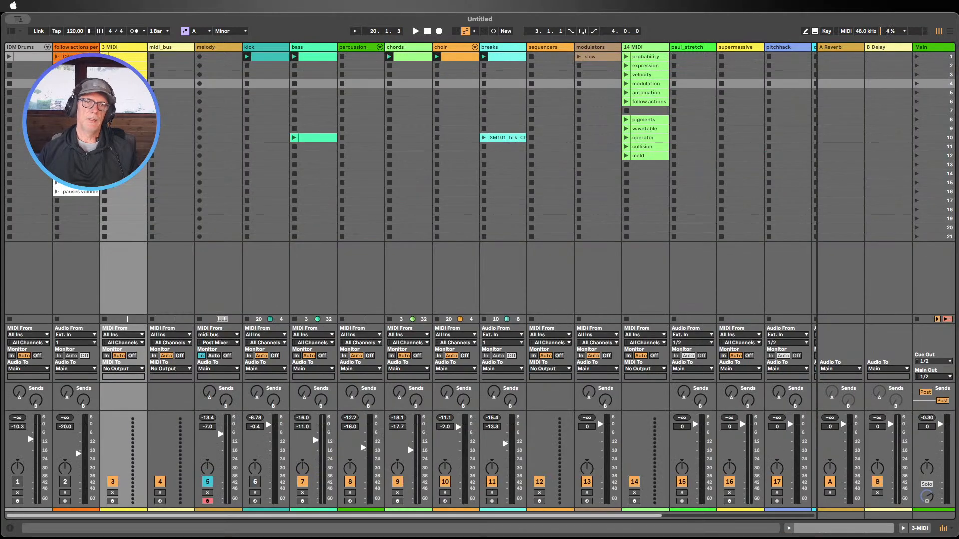
Open the scene 1 clip, shrink the piano roll's vertical zoom and enlarge the velocity and chance lanes below the notes
{"action": "double_click", "coordinate": [123, 59]}
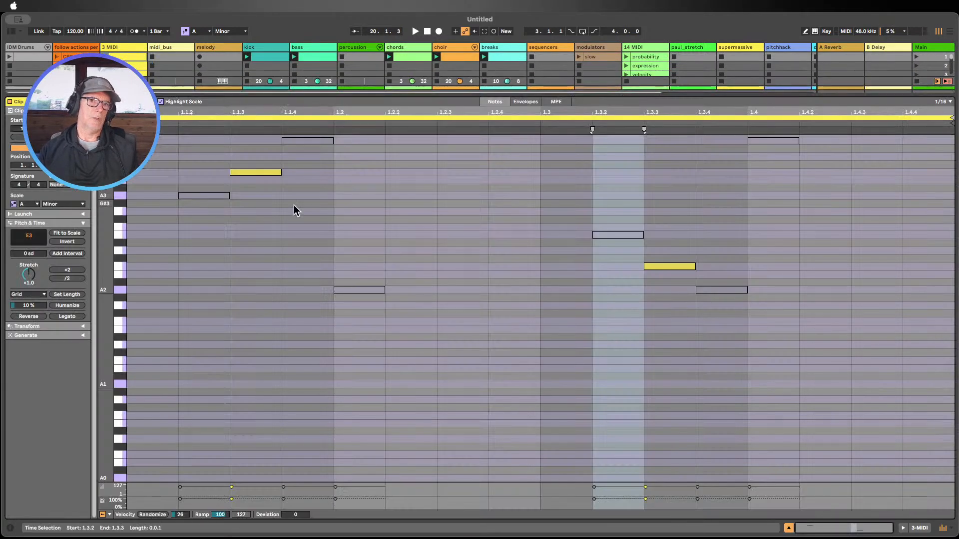
{"action": "scroll", "coordinate": [197, 285], "scroll_direction": "up", "scroll_amount": 3}
{"action": "scroll", "coordinate": [258, 298], "scroll_direction": "down", "scroll_amount": 2}
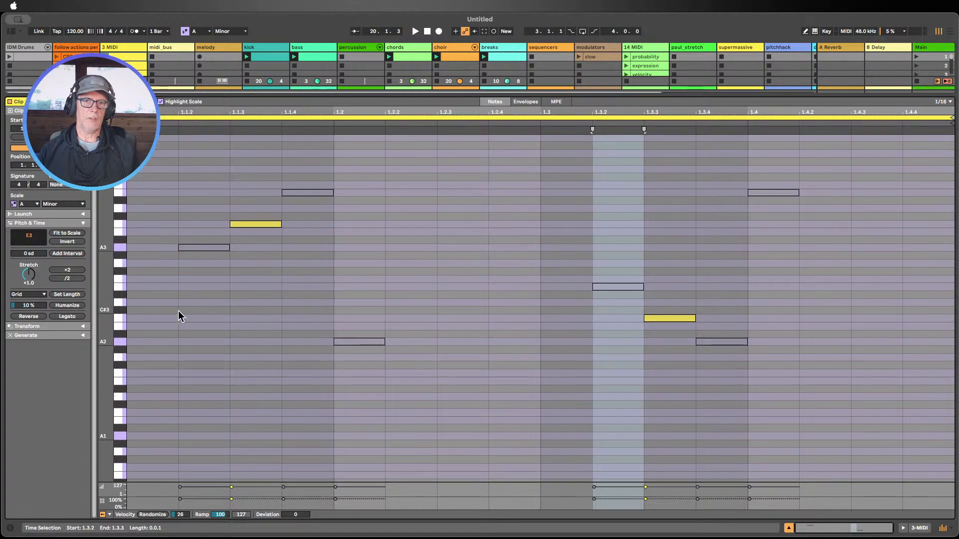
{"action": "left_click_drag", "start_coordinate": [113, 297], "coordinate": [92, 311]}
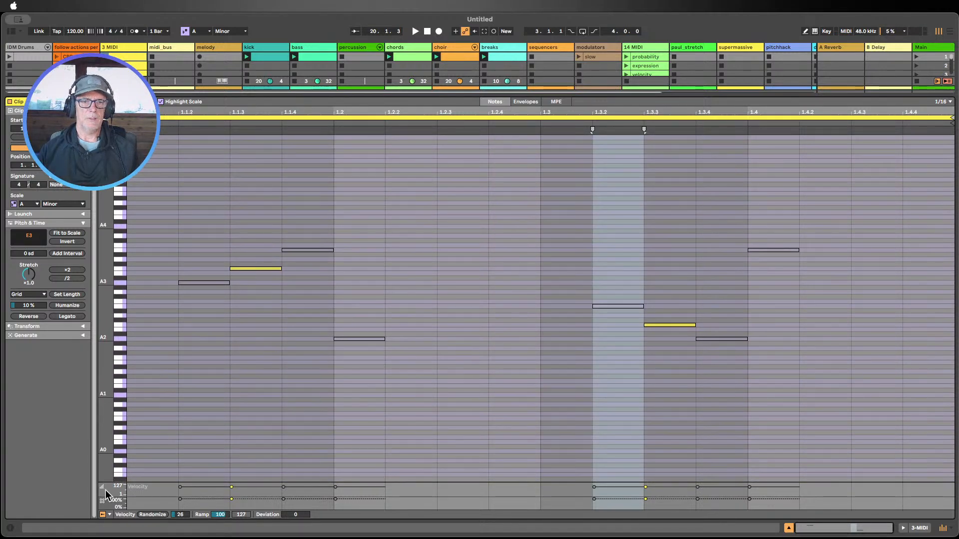
{"action": "left_click", "coordinate": [113, 506]}
{"action": "left_click_drag", "start_coordinate": [113, 487], "coordinate": [115, 372]}
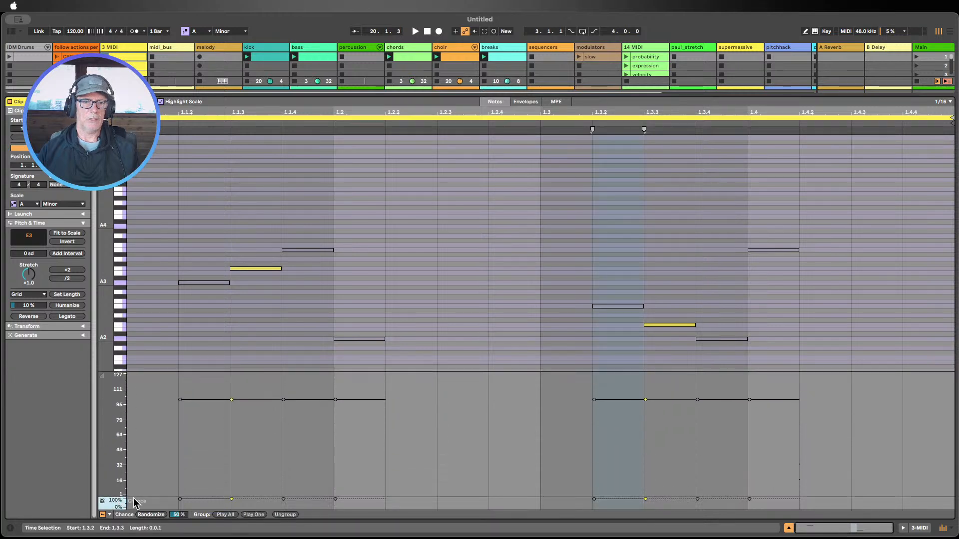
{"action": "left_click_drag", "start_coordinate": [114, 497], "coordinate": [116, 422]}
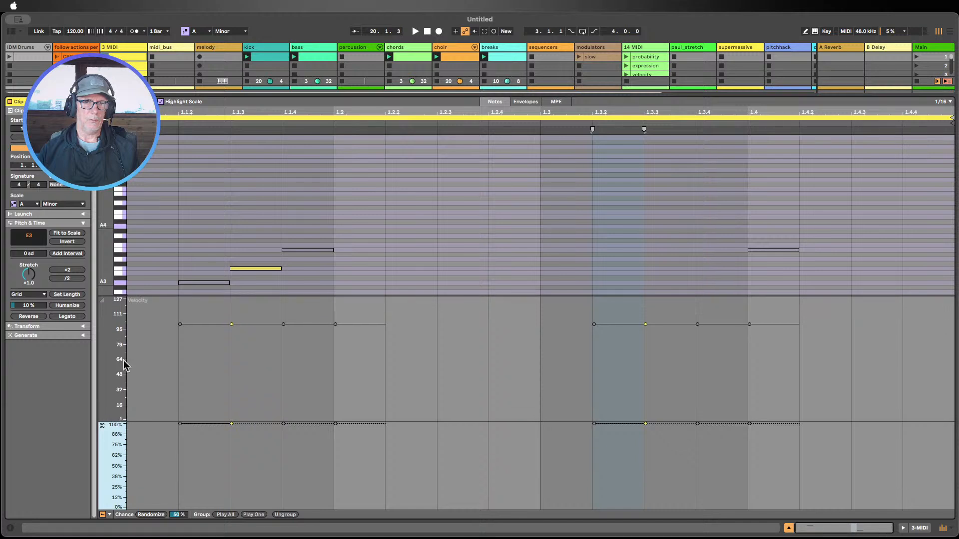
{"action": "scroll", "coordinate": [167, 208], "scroll_direction": "down", "scroll_amount": 5}
{"action": "scroll", "coordinate": [181, 202], "scroll_direction": "down", "scroll_amount": 1}
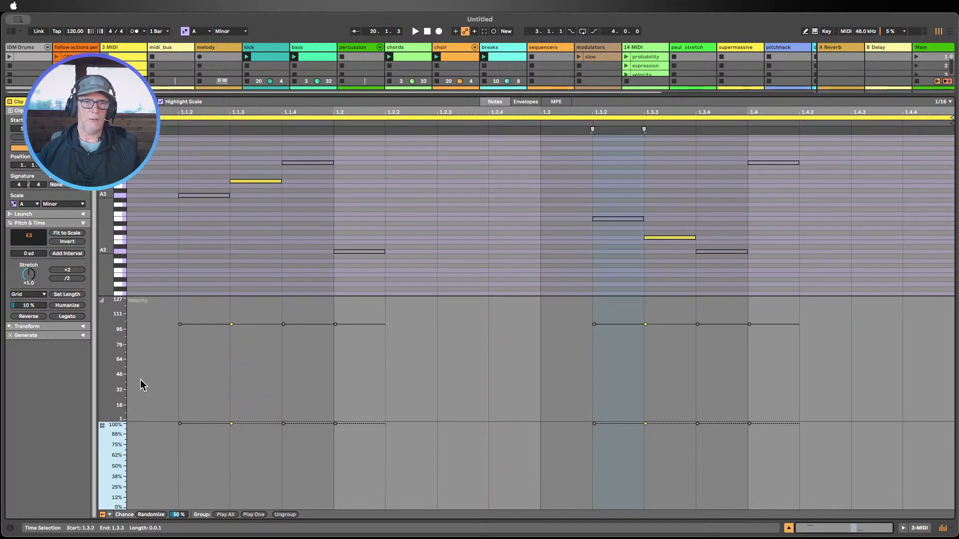
{"action": "mouse_move", "coordinate": [114, 423]}
{"action": "left_mouse_down"}
{"action": "mouse_move", "coordinate": [115, 403]}
{"action": "mouse_move", "coordinate": [114, 427]}
{"action": "left_mouse_up"}
{"action": "scroll", "coordinate": [226, 241], "scroll_direction": "down", "scroll_amount": 4}
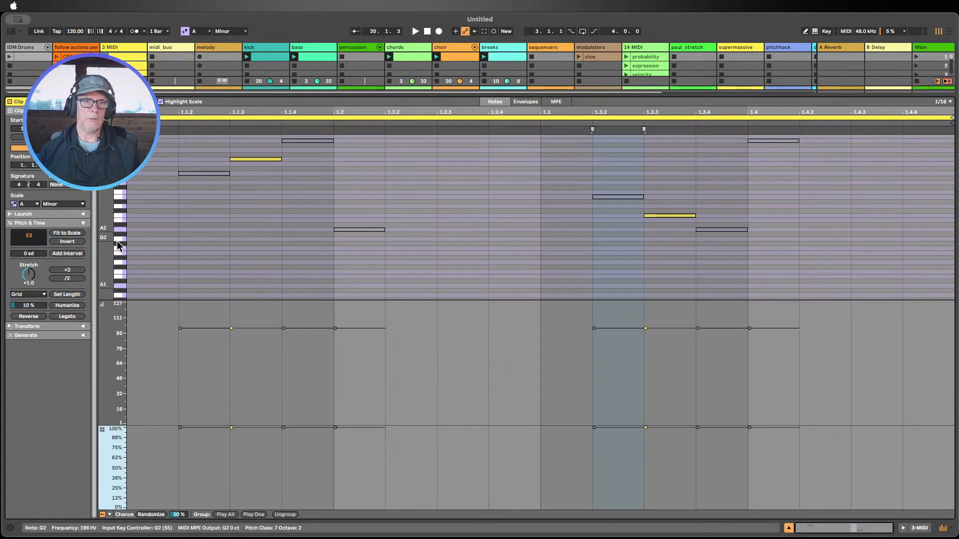
{"action": "left_click_drag", "start_coordinate": [106, 254], "coordinate": [90, 259]}
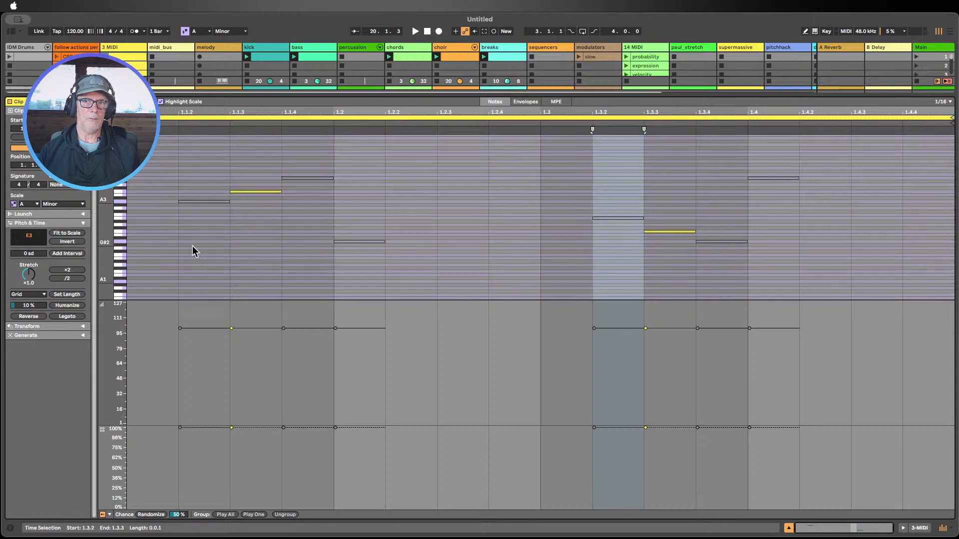
In the scene 1 clip, set the chance of C4 at 1.1.3 to 17% and C3 at 1.3.3 to 58%
{"action": "left_click", "coordinate": [231, 473]}
{"action": "left_click", "coordinate": [111, 457]}
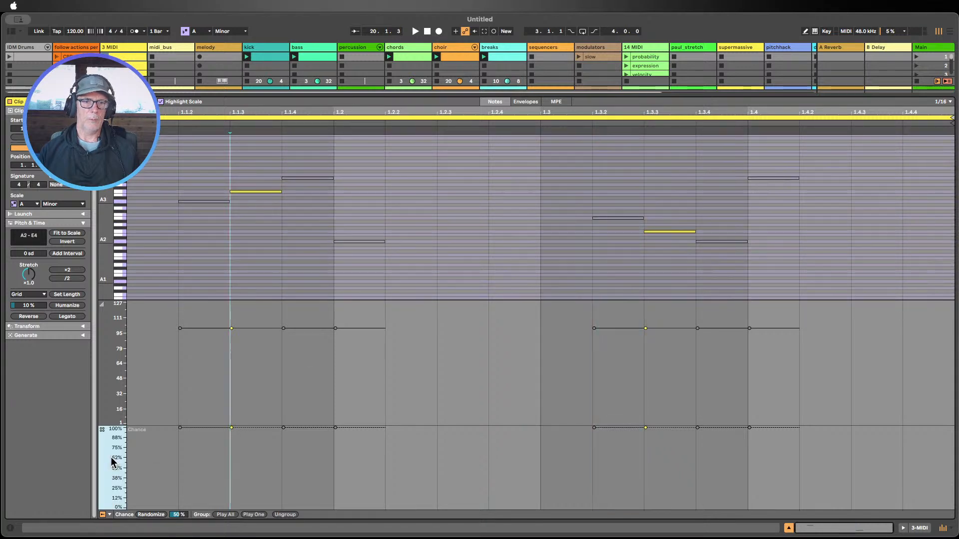
{"action": "left_click", "coordinate": [258, 242]}
{"action": "left_click", "coordinate": [258, 192]}
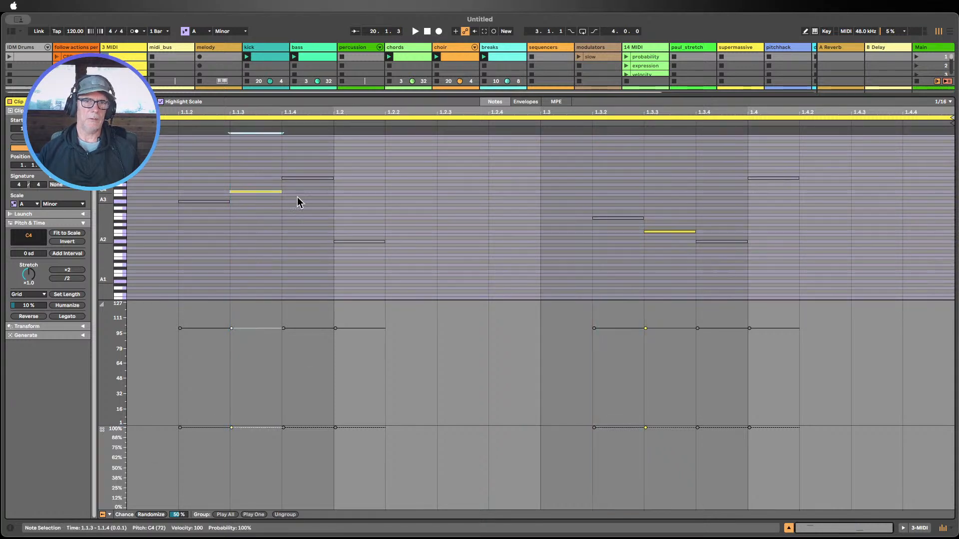
{"action": "left_click", "coordinate": [662, 231]}
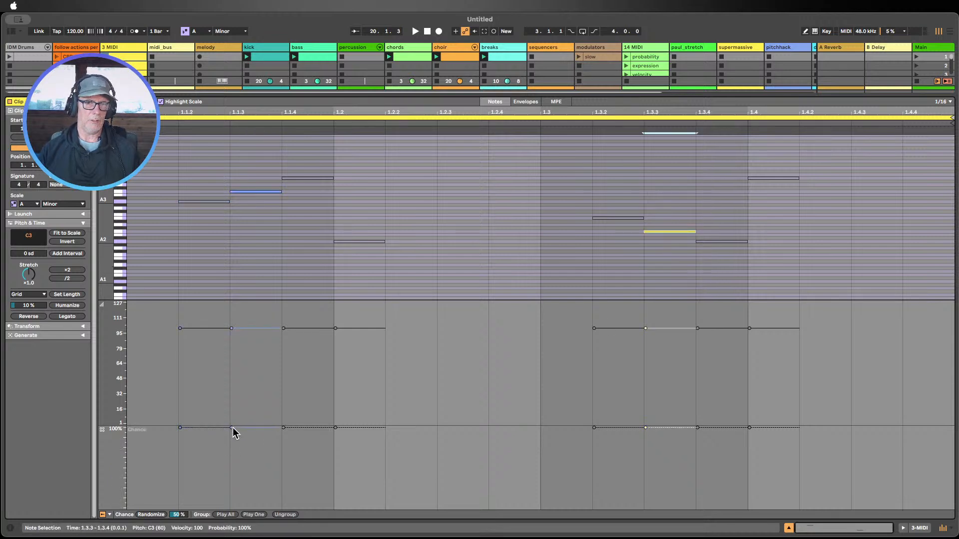
{"action": "left_click_drag", "start_coordinate": [235, 433], "coordinate": [235, 488]}
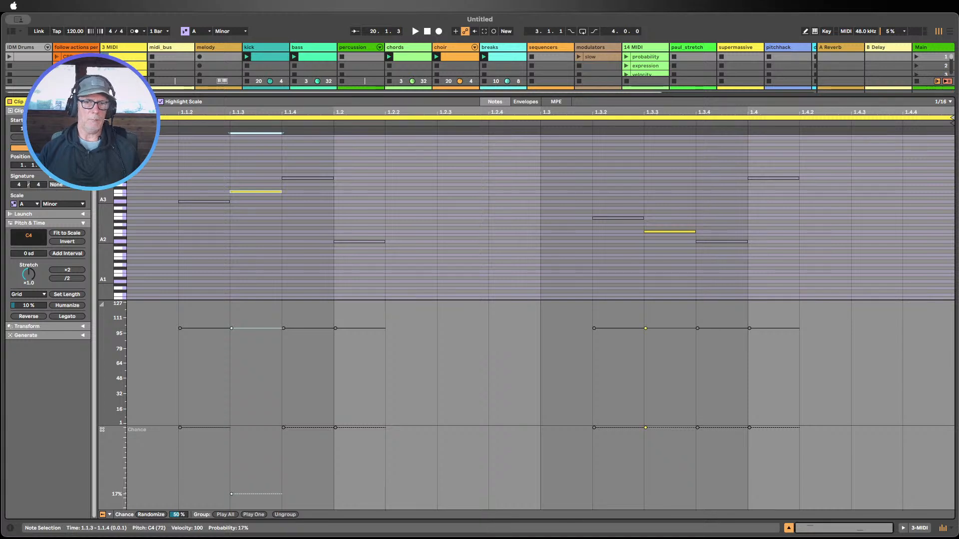
{"action": "left_click", "coordinate": [669, 231]}
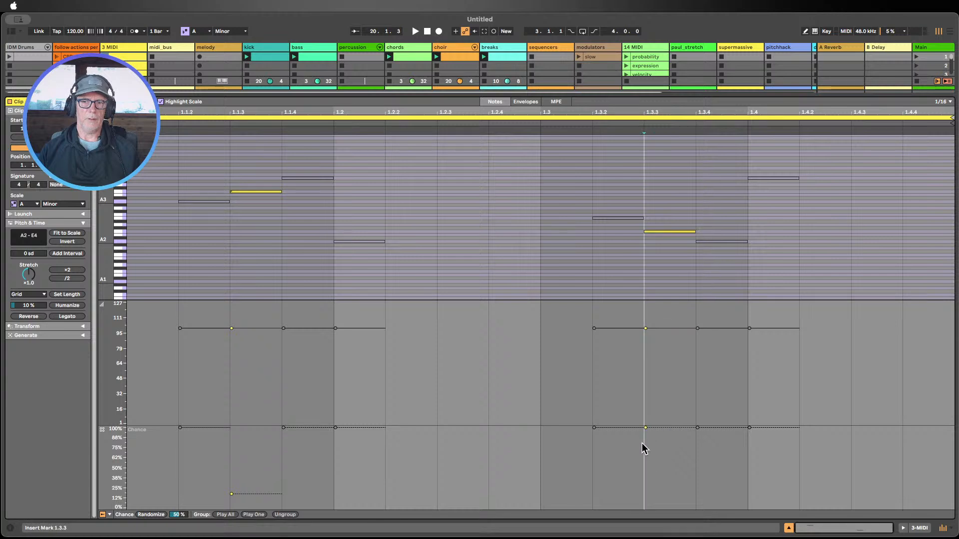
{"action": "left_click_drag", "start_coordinate": [645, 428], "coordinate": [645, 461]}
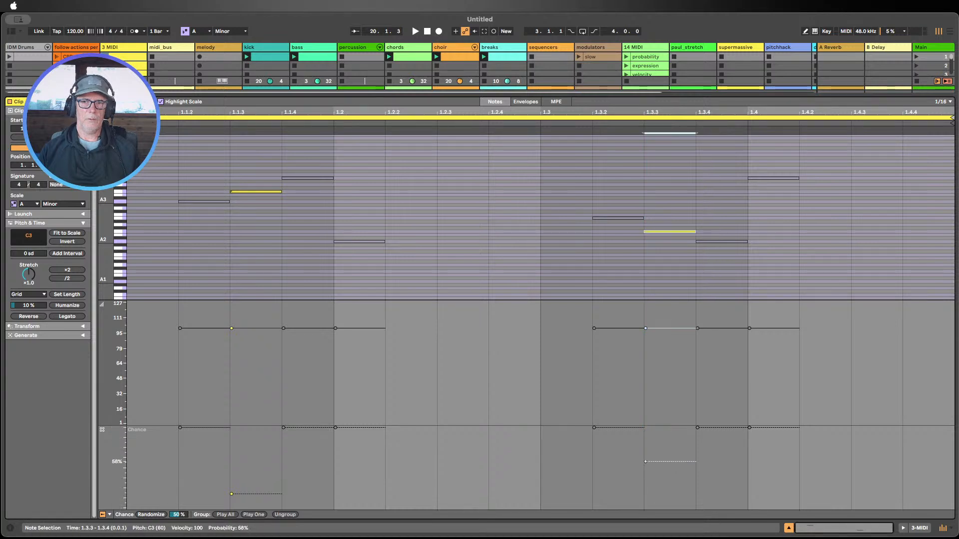
{"action": "left_click", "coordinate": [789, 527]}
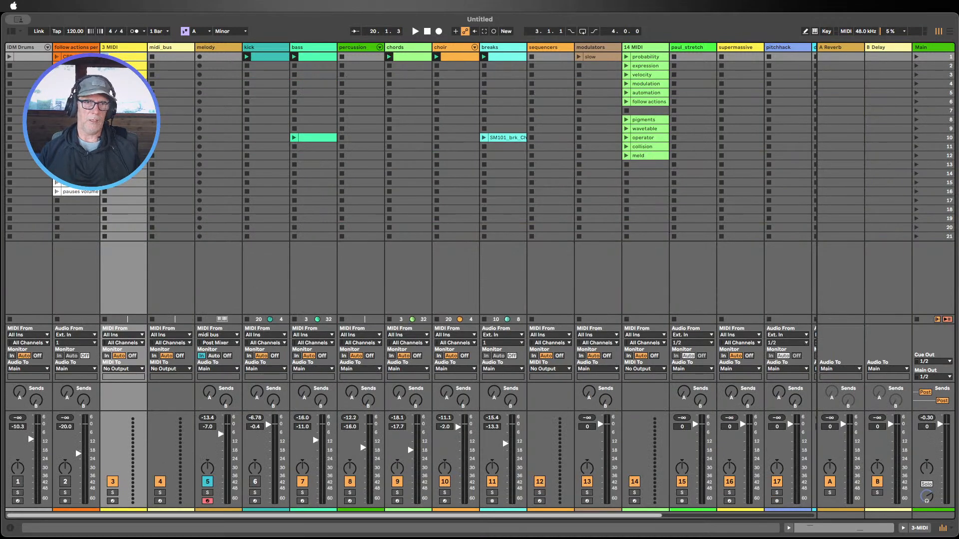
In the new MIDI track's scene 2 clip, set the chance of A3 at 1.1.2 to 55% and E3 at 1.3.2 to 33%
{"action": "left_click", "coordinate": [123, 66]}
{"action": "double_click", "coordinate": [124, 66]}
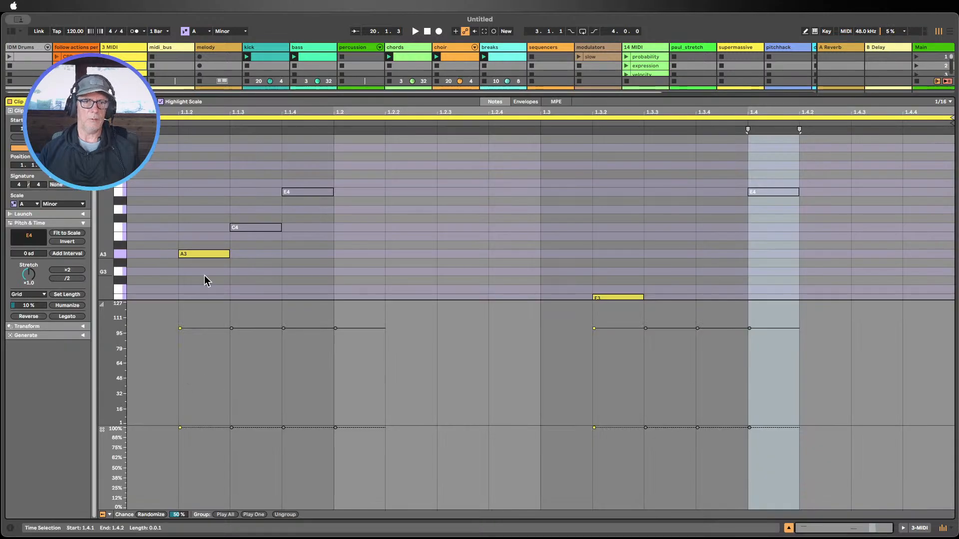
{"action": "left_click", "coordinate": [205, 275]}
{"action": "left_click_drag", "start_coordinate": [180, 427], "coordinate": [180, 464]}
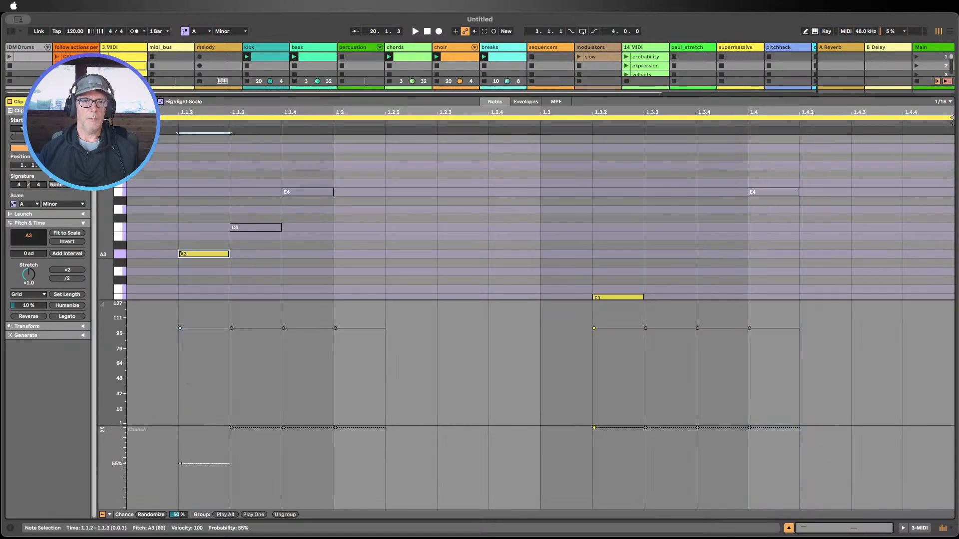
{"action": "scroll", "coordinate": [621, 253], "scroll_direction": "down", "scroll_amount": 3}
{"action": "left_click", "coordinate": [613, 220]}
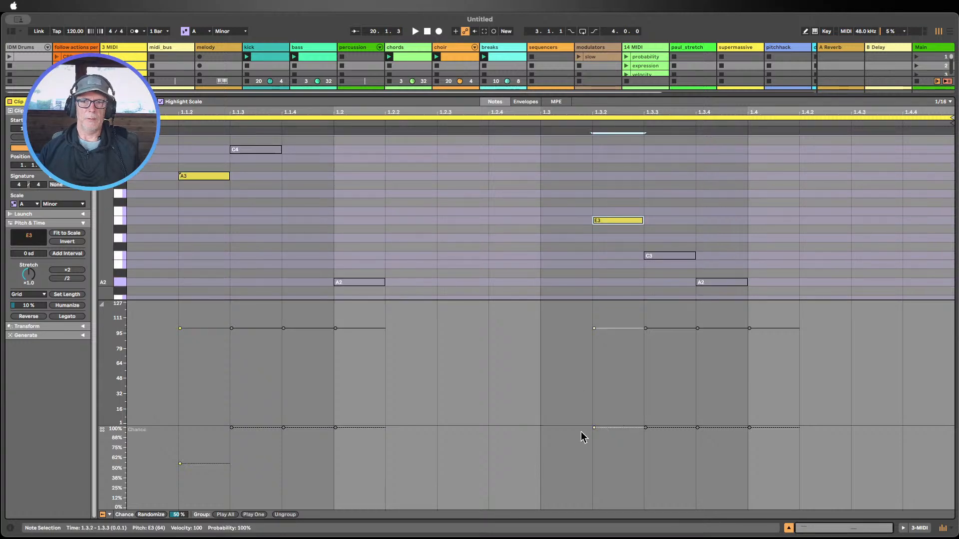
{"action": "left_click_drag", "start_coordinate": [594, 428], "coordinate": [594, 465]}
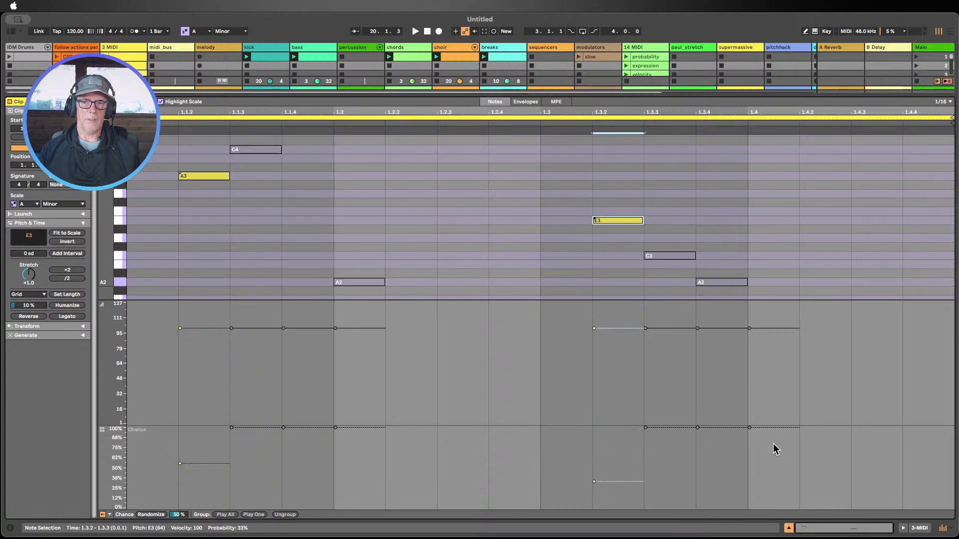
{"action": "left_click", "coordinate": [788, 527]}
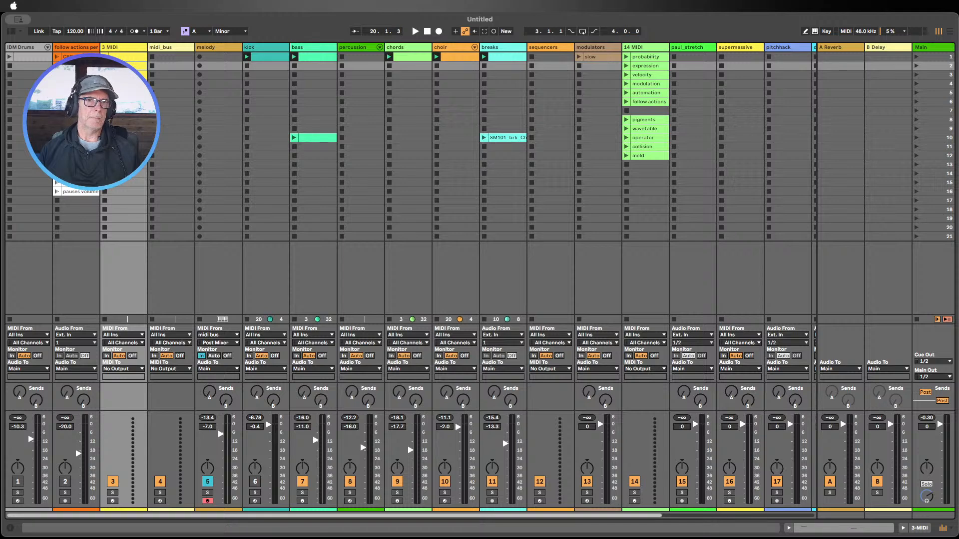
In the scene 3 clip, set the chance of E4 at 1.1.4 to 57% and E4 at 1.4.1 to about 25%
{"action": "double_click", "coordinate": [120, 74]}
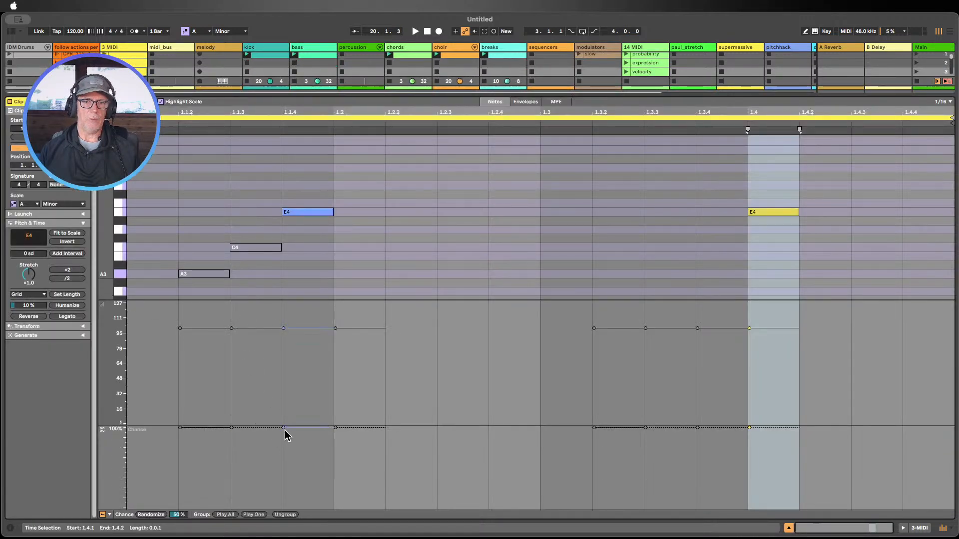
{"action": "left_click_drag", "start_coordinate": [284, 428], "coordinate": [287, 462]}
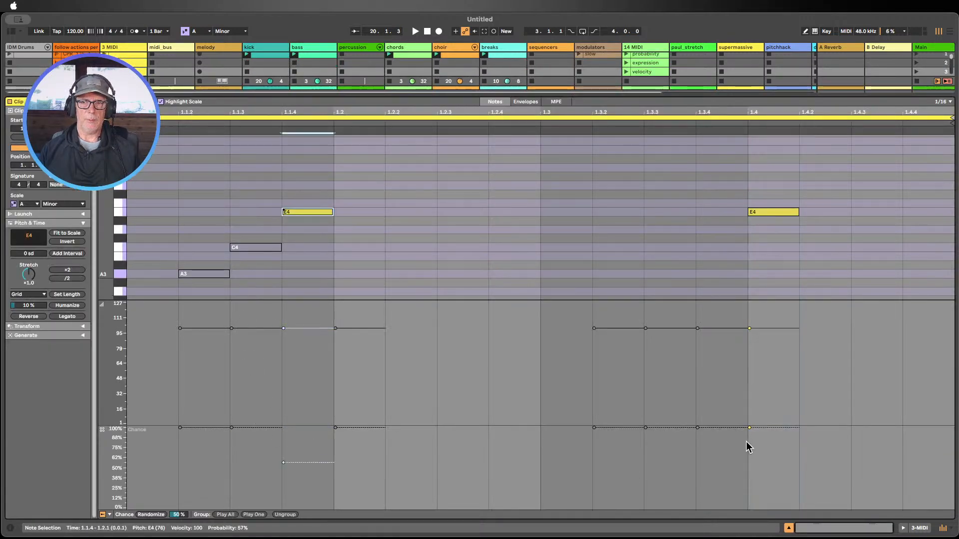
{"action": "left_click_drag", "start_coordinate": [749, 428], "coordinate": [750, 487]}
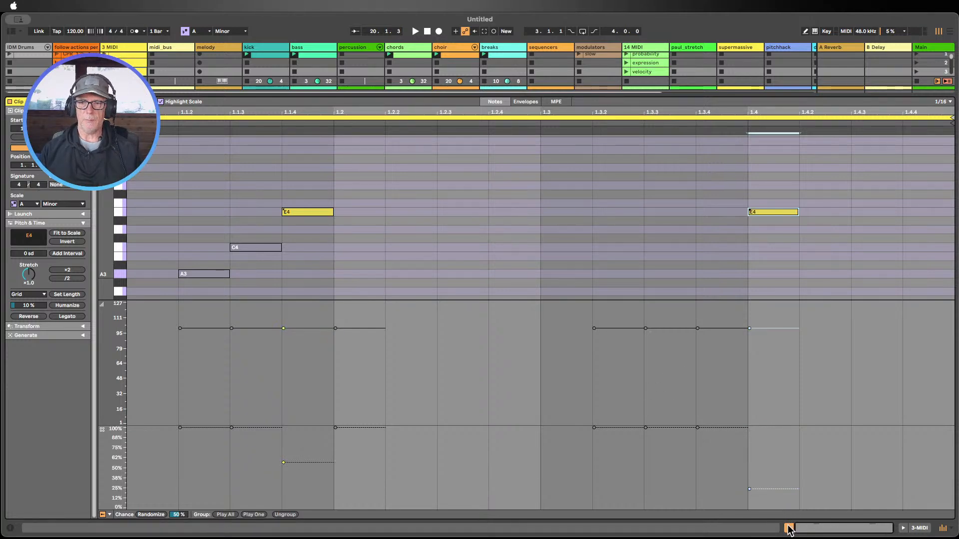
{"action": "left_click", "coordinate": [789, 528]}
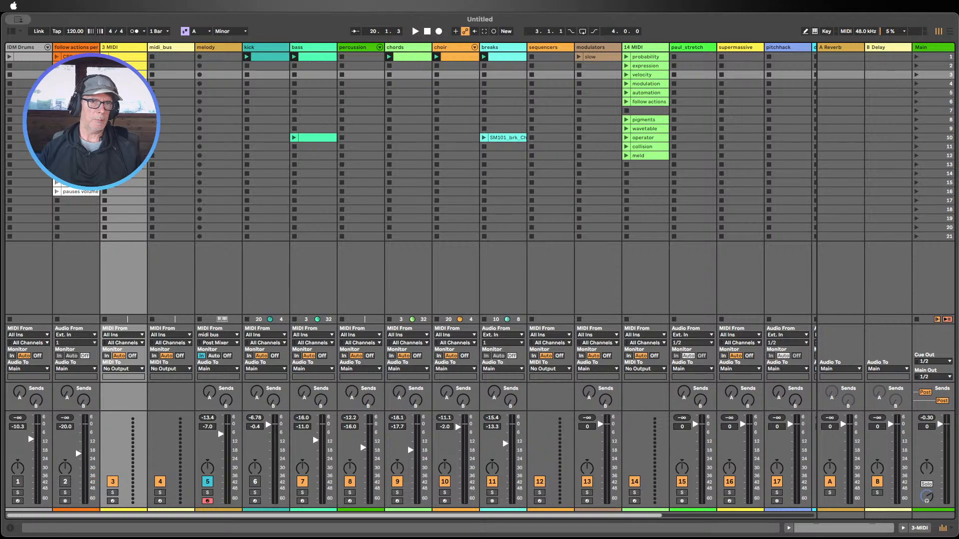
In the scene 4 clip, set the chance of A2 at 1.2.1 to about 40% and A2 at 1.3.4 to 58%
{"action": "double_click", "coordinate": [125, 83]}
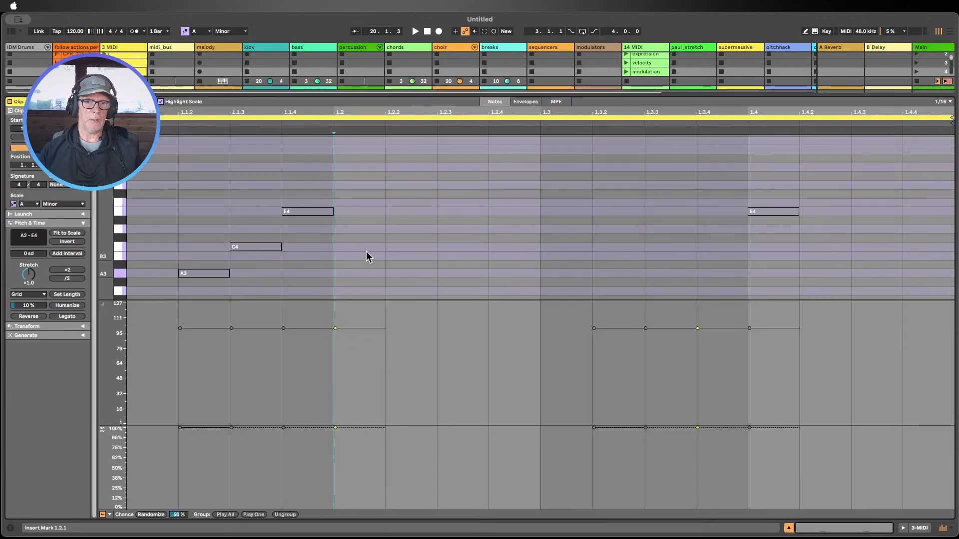
{"action": "scroll", "coordinate": [367, 251], "scroll_direction": "down", "scroll_amount": 6}
{"action": "left_click_drag", "start_coordinate": [334, 428], "coordinate": [335, 476]}
{"action": "left_click_drag", "start_coordinate": [698, 428], "coordinate": [697, 460]}
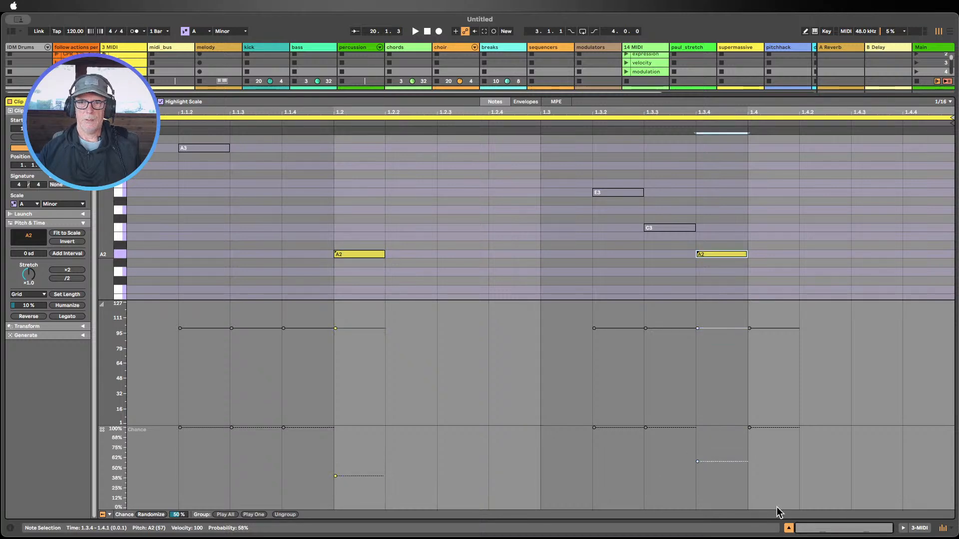
{"action": "left_click", "coordinate": [789, 528]}
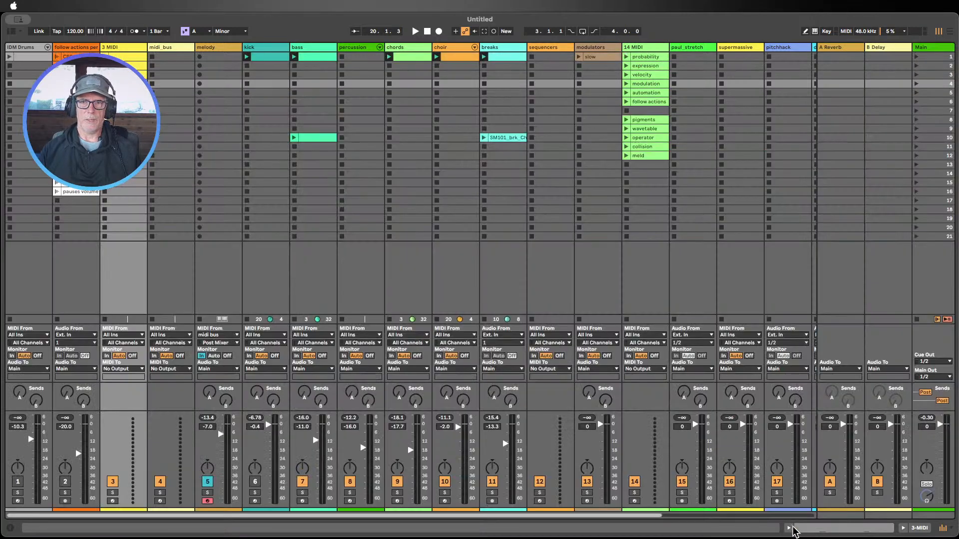
Open the IDM Drums clip with more drum rows showing, and check the Beta Fish Kit devices on its track
{"action": "double_click", "coordinate": [18, 59]}
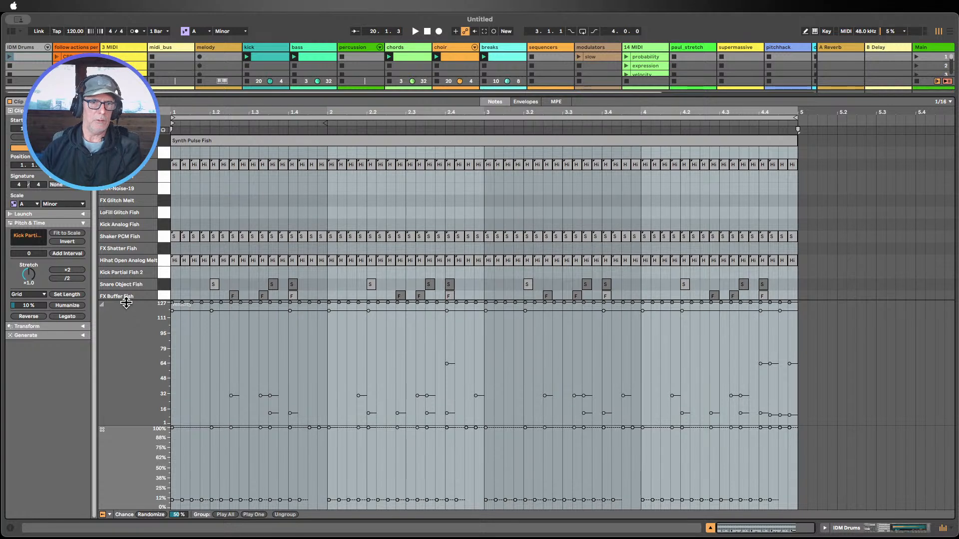
{"action": "left_click_drag", "start_coordinate": [126, 303], "coordinate": [125, 369]}
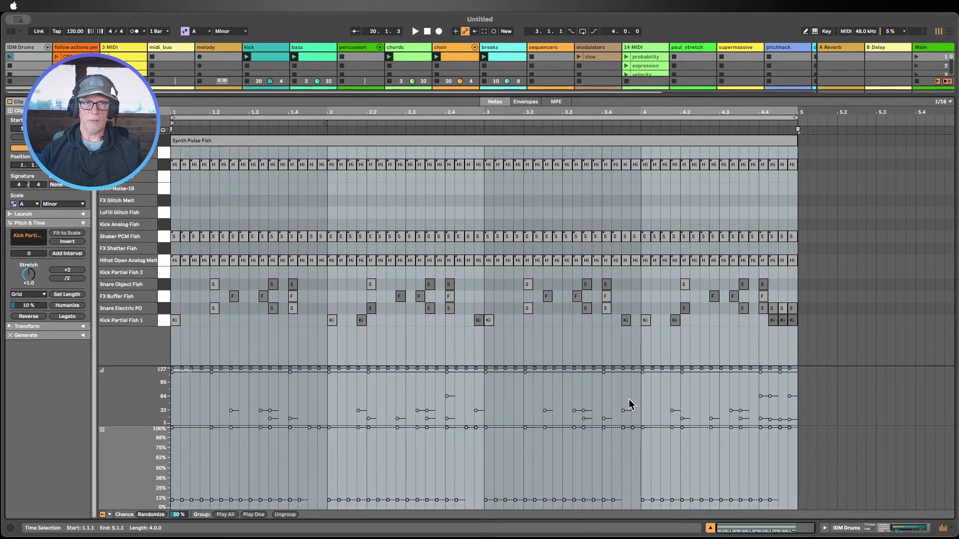
{"action": "left_click", "coordinate": [856, 529]}
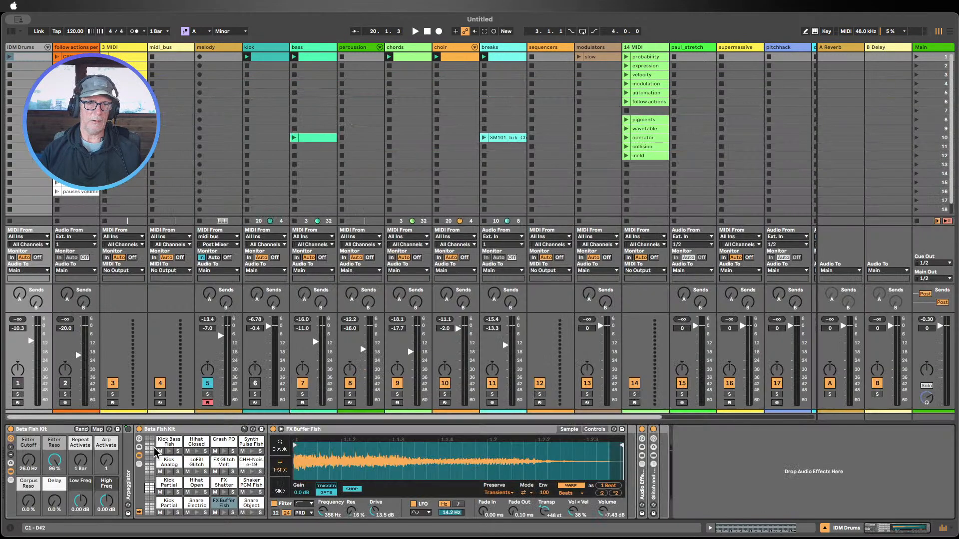
{"action": "left_click", "coordinate": [178, 432]}
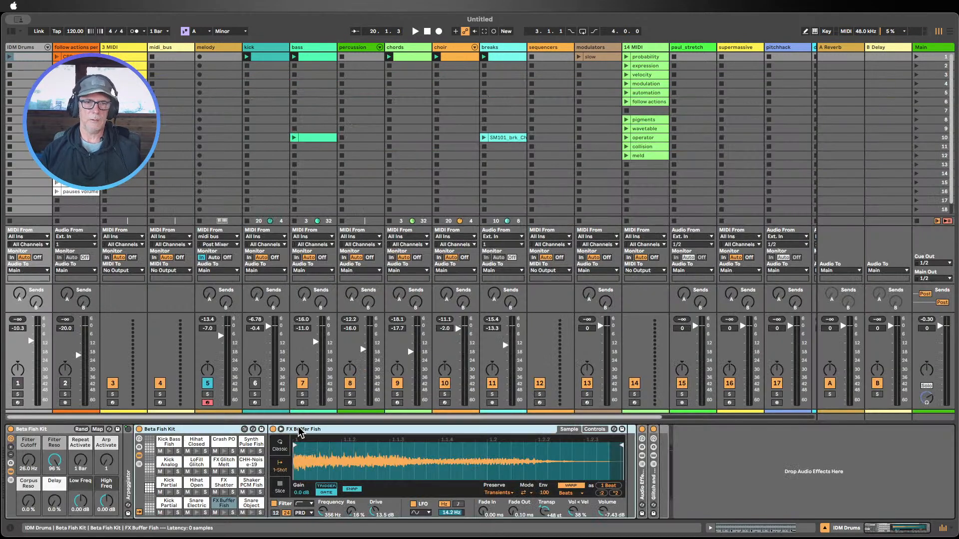
{"action": "double_click", "coordinate": [22, 58]}
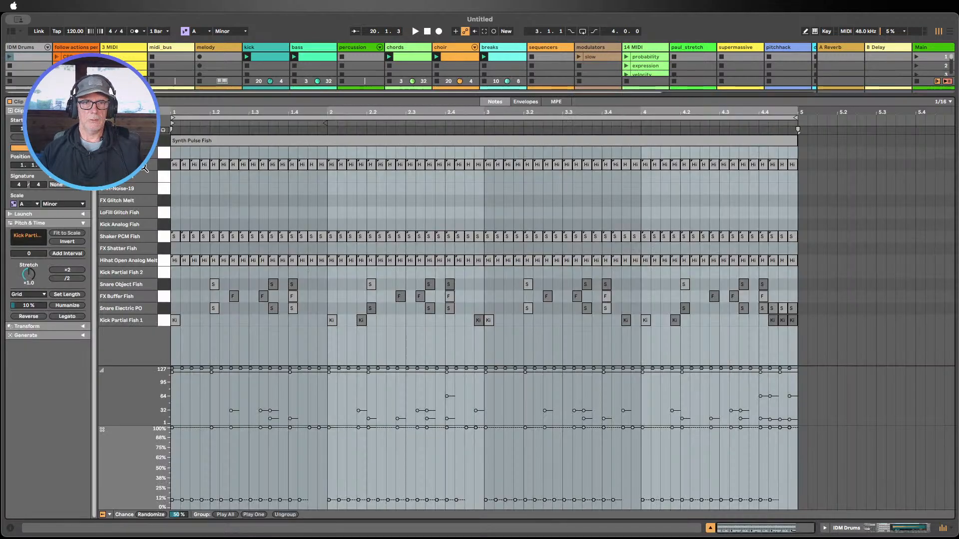
Examine the velocity and chance settings of the drum clip's kick, snare and FX notes, then its open hi-hat, shaker and closed hi-hat rows
{"action": "left_click_drag", "start_coordinate": [177, 277], "coordinate": [795, 336]}
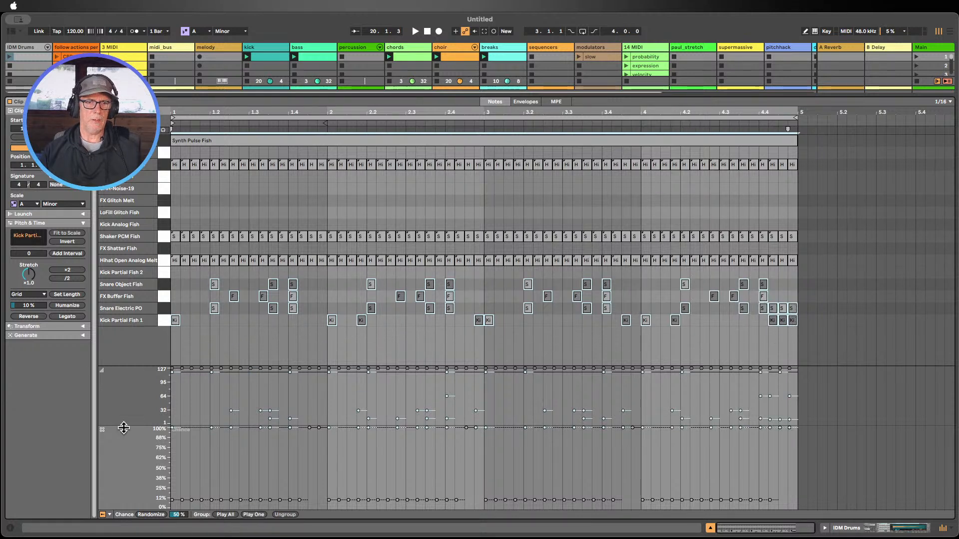
{"action": "left_click_drag", "start_coordinate": [123, 428], "coordinate": [124, 443]}
{"action": "left_click", "coordinate": [130, 467]}
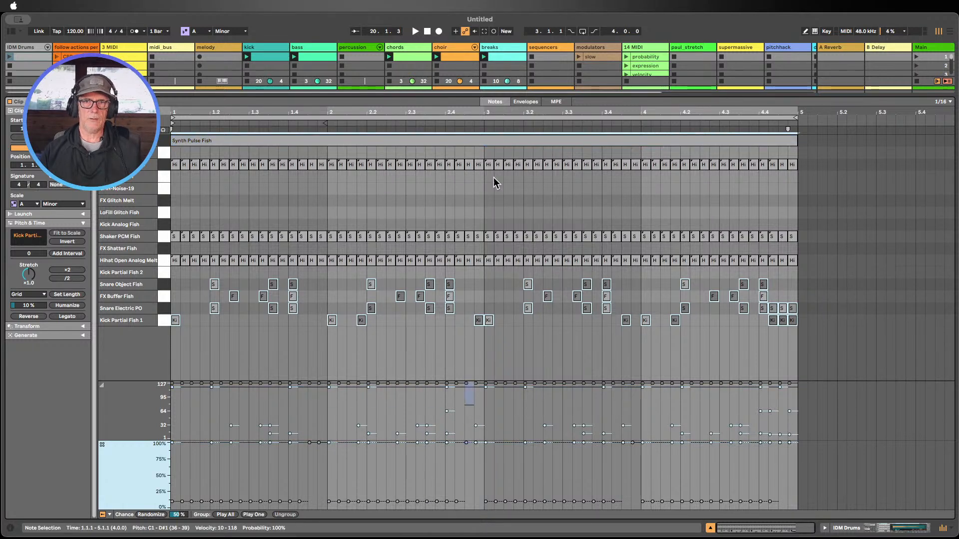
{"action": "left_click", "coordinate": [160, 260]}
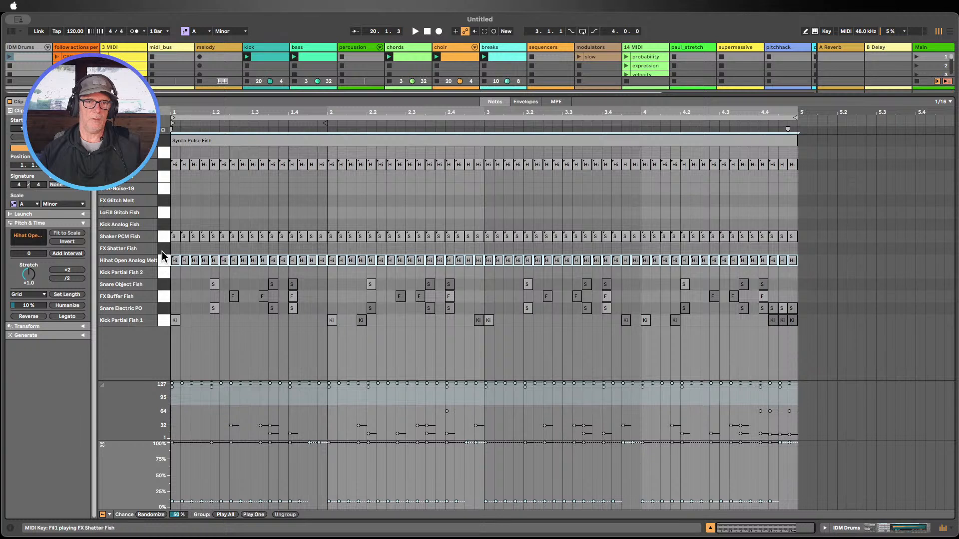
{"action": "left_click", "coordinate": [159, 236]}
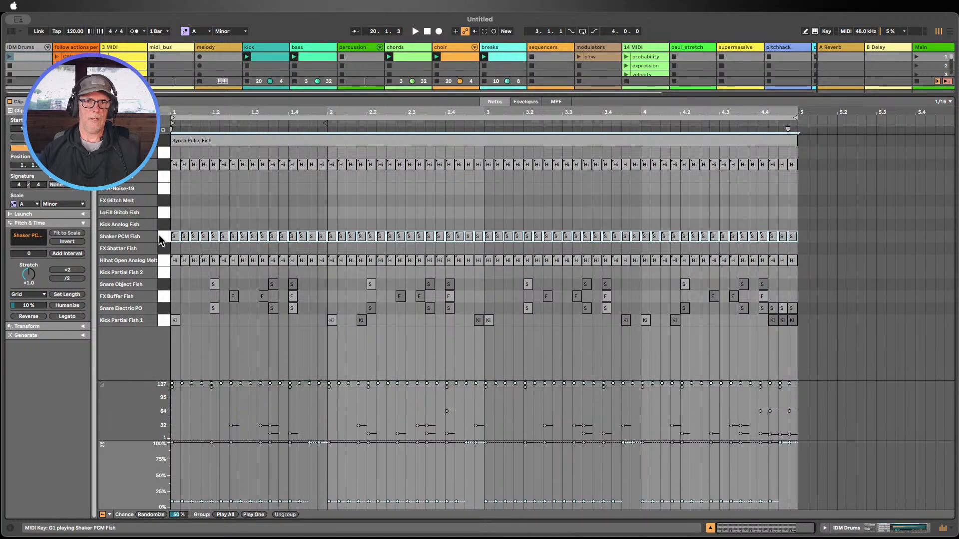
{"action": "left_click", "coordinate": [162, 260]}
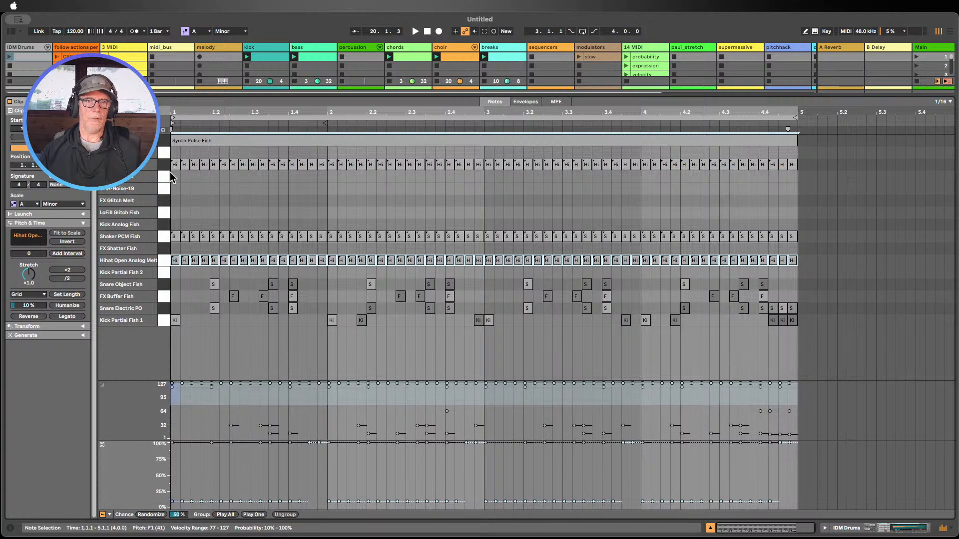
{"action": "left_click", "coordinate": [165, 164]}
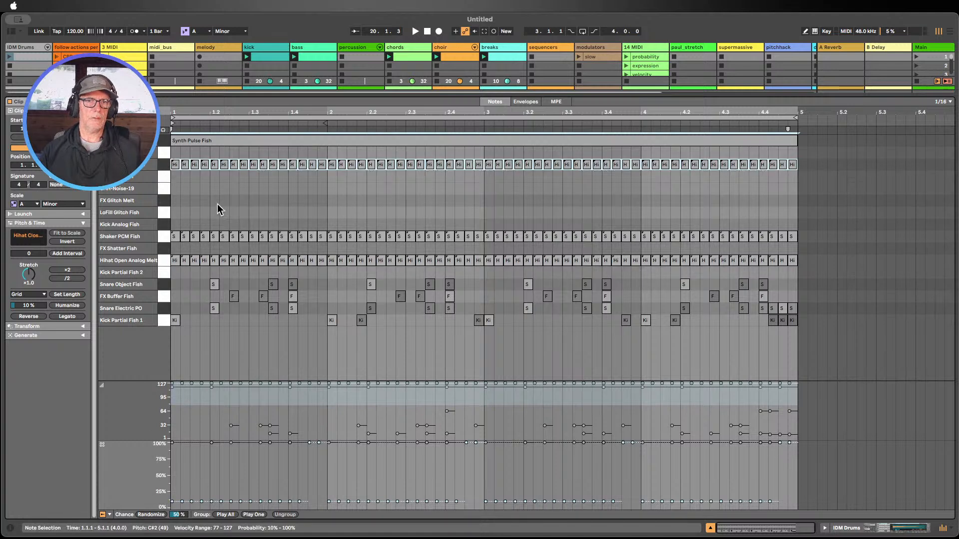
Deactivate every IDM Drums clip note except the Hihat Open Analog Melt row, and launch the clip to hear that row alone
{"action": "left_click", "coordinate": [709, 528]}
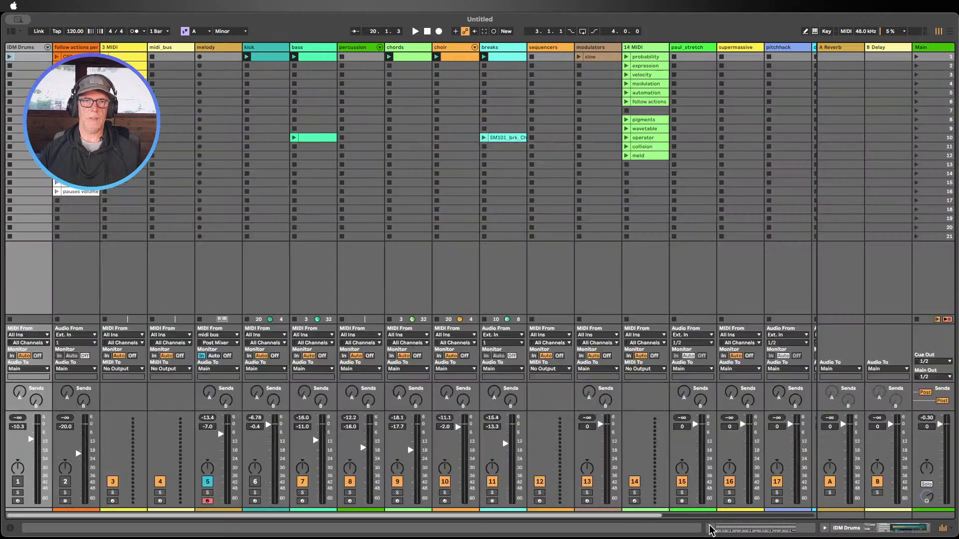
{"action": "left_click", "coordinate": [18, 493]}
{"action": "double_click", "coordinate": [21, 59]}
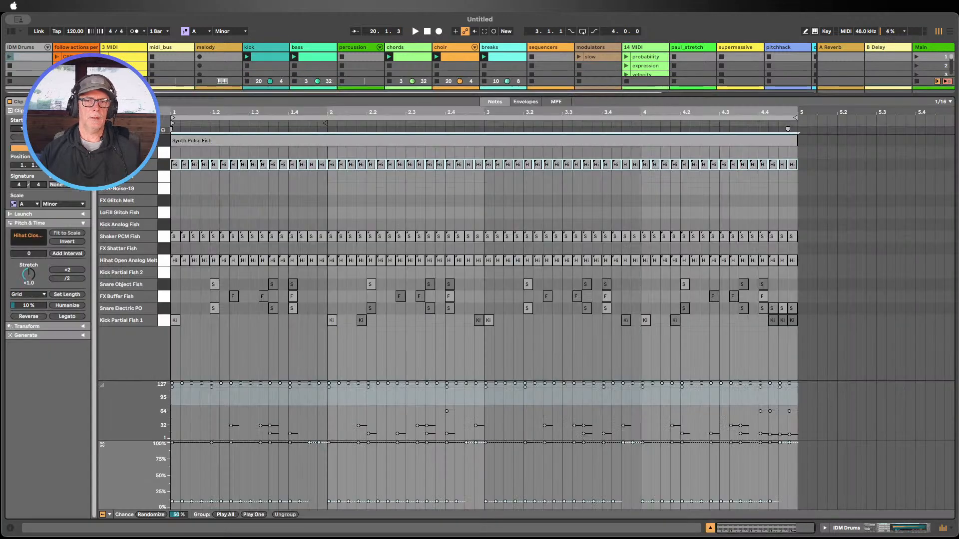
{"action": "left_click_drag", "start_coordinate": [801, 344], "coordinate": [142, 272]}
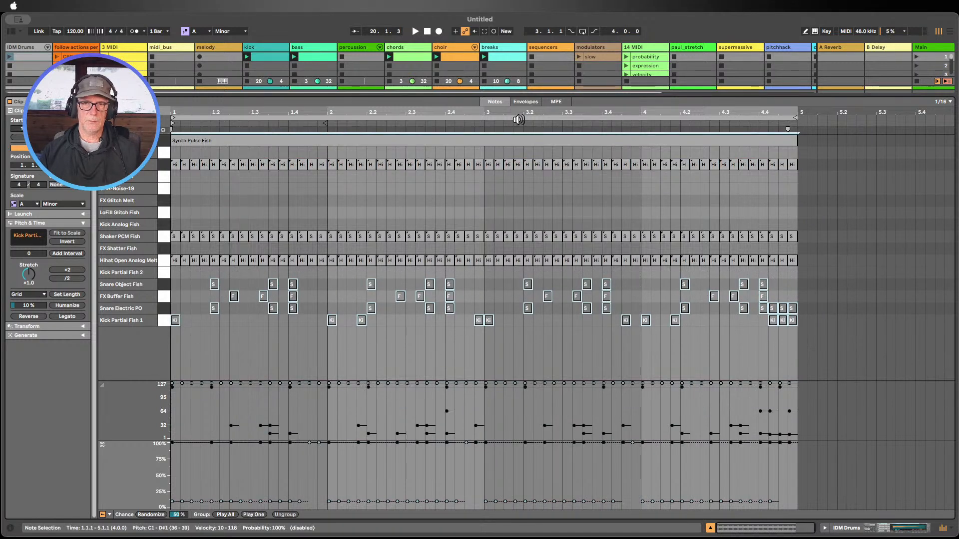
{"action": "left_click_drag", "start_coordinate": [793, 247], "coordinate": [180, 128]}
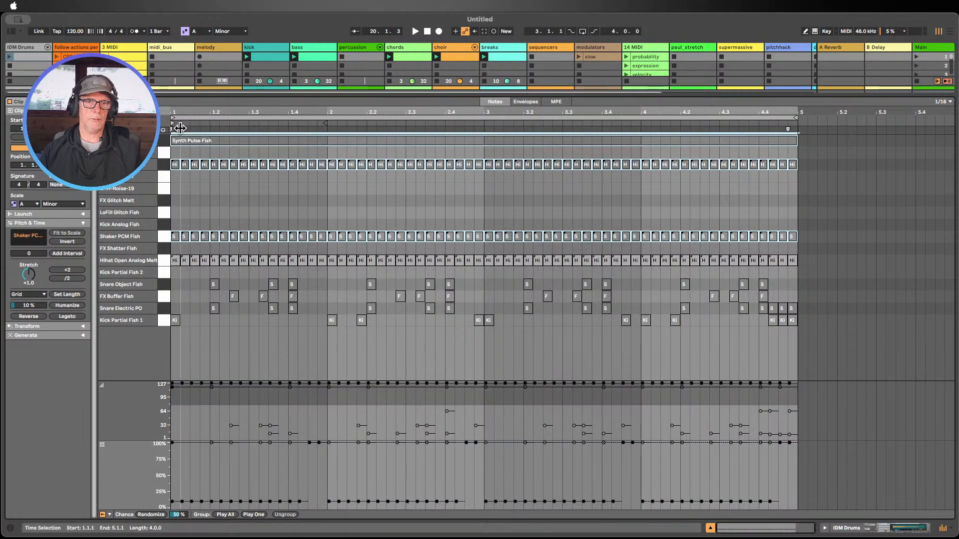
{"action": "left_click", "coordinate": [11, 57]}
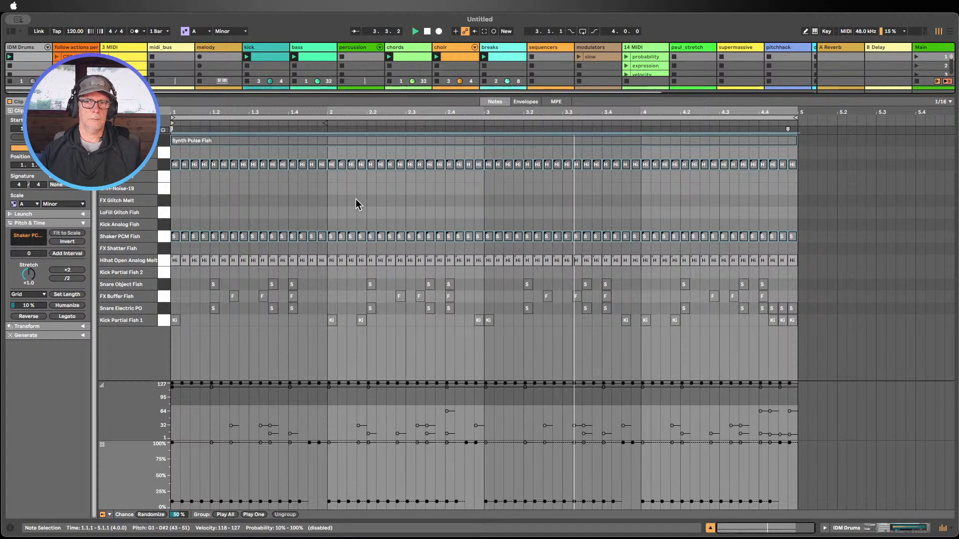
Show the IDM Drums devices and toggle the two folded effect racks off and on to compare the drum sound
{"action": "left_click", "coordinate": [854, 530]}
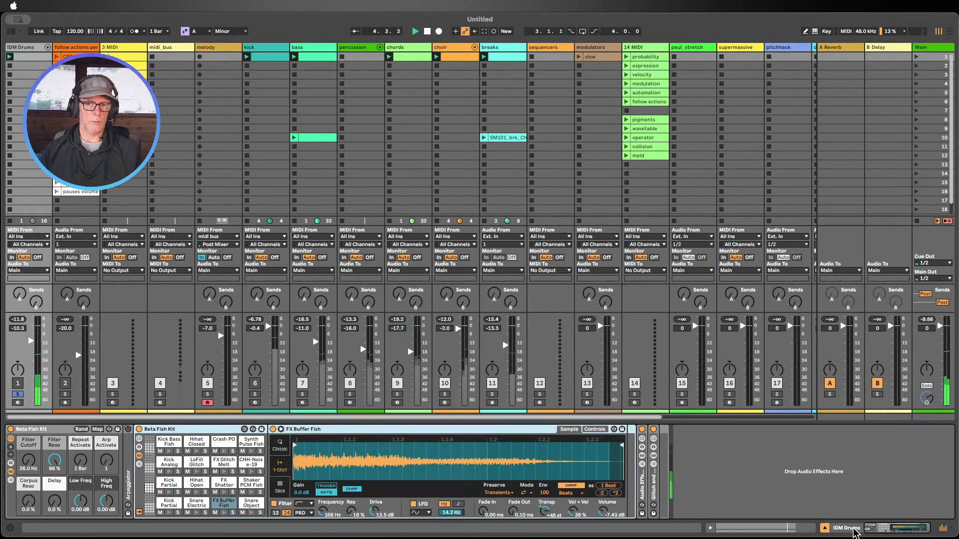
{"action": "left_click", "coordinate": [642, 429]}
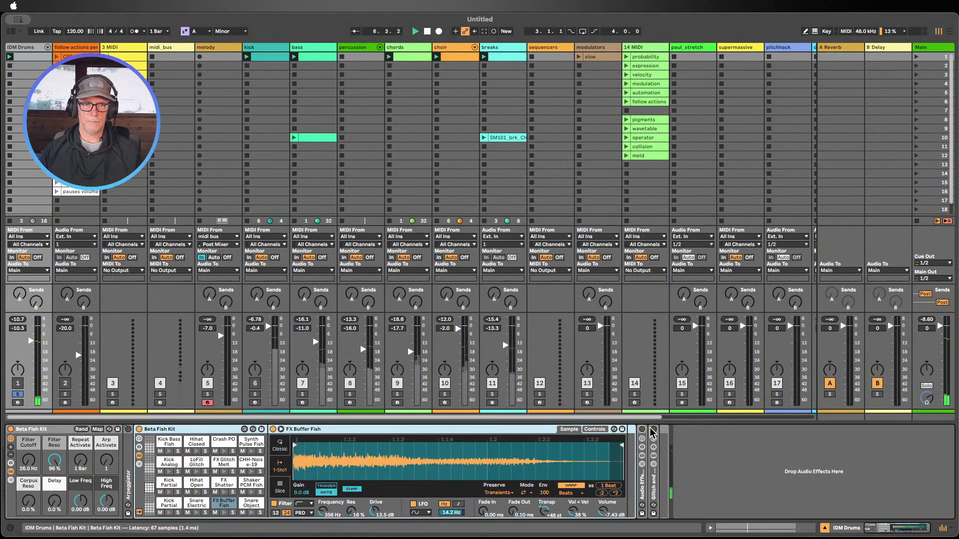
{"action": "left_click", "coordinate": [653, 429]}
{"action": "left_click", "coordinate": [643, 430]}
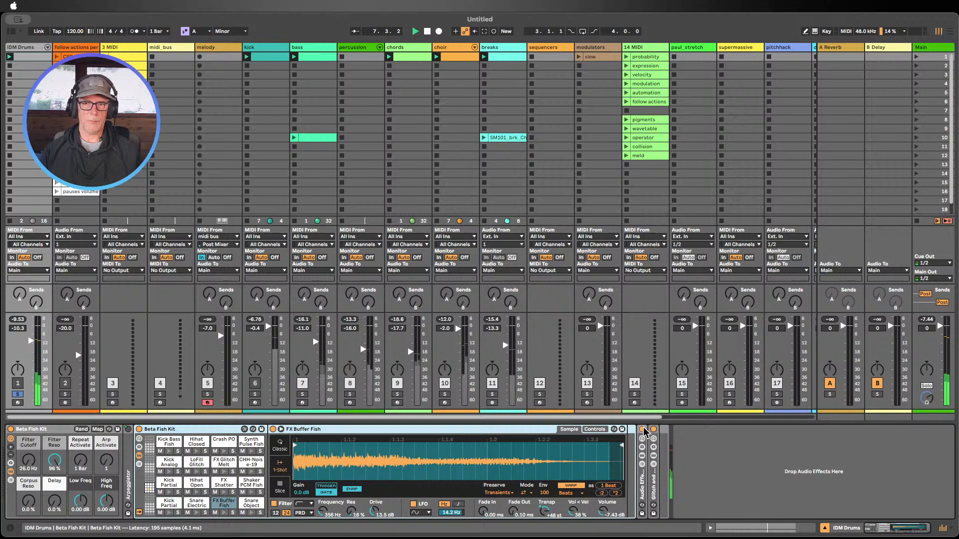
Reopen the IDM Drums clip, listen to its Hihat Open Analog Melt and Shaker PCM Fish rows in turn, and stop playback
{"action": "double_click", "coordinate": [29, 57]}
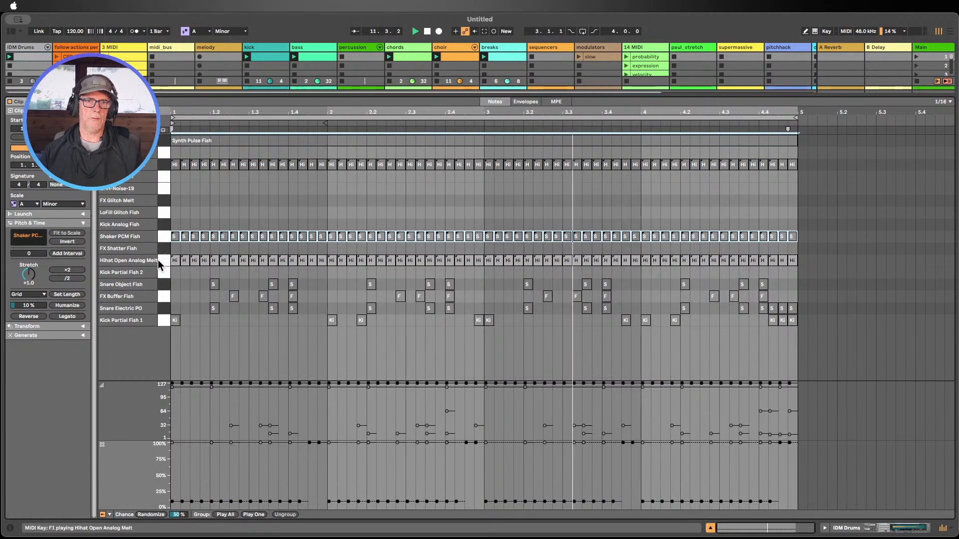
{"action": "left_click", "coordinate": [163, 261]}
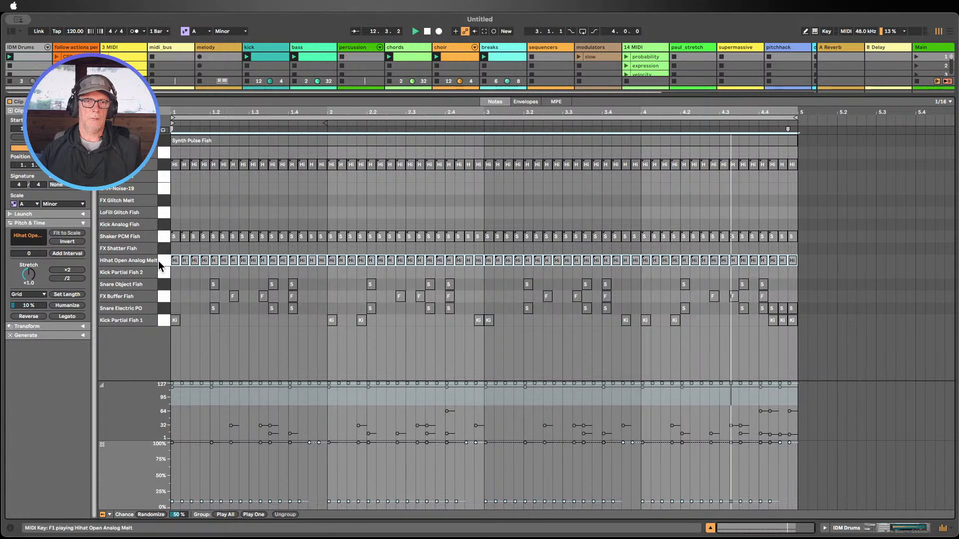
{"action": "left_click", "coordinate": [161, 240]}
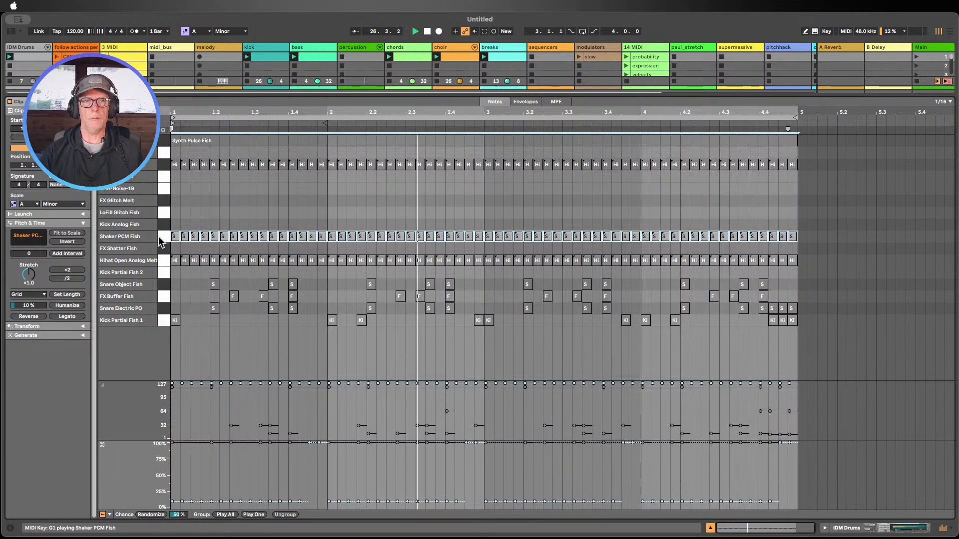
{"action": "key", "text": "super+a"}
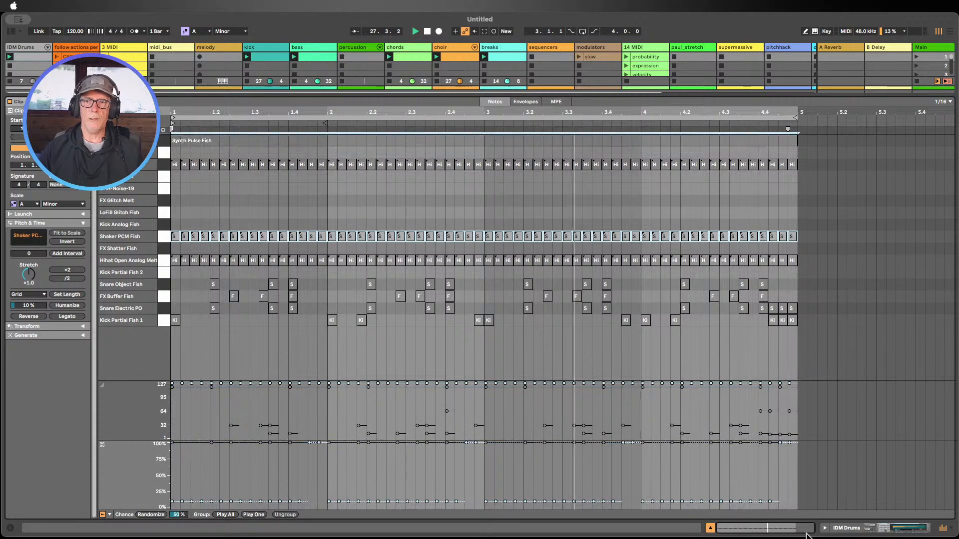
{"action": "left_click", "coordinate": [710, 528]}
{"action": "key", "text": "space"}
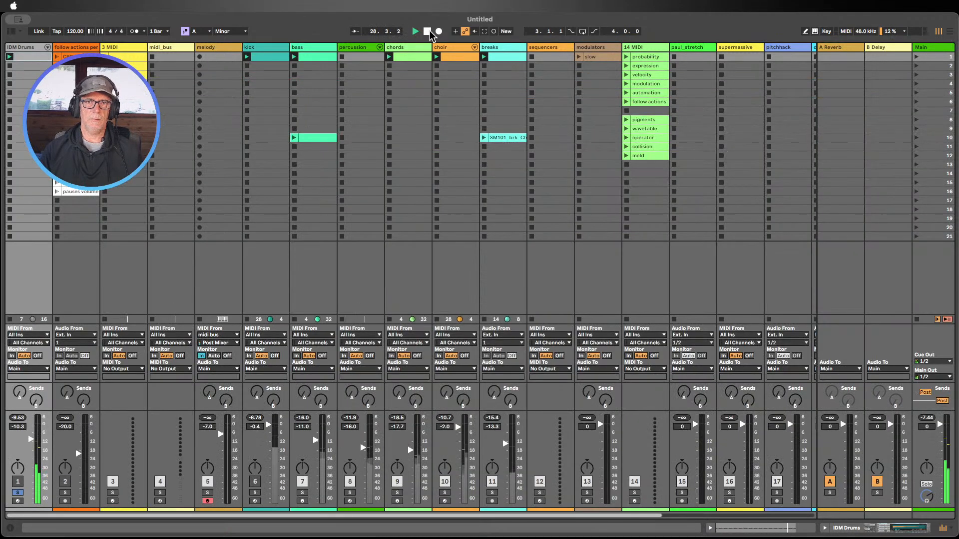
Insert a MIDI track after IDM Drums, fed by IDM Drums Post FX, with monitoring set to In and recording armed
{"action": "left_click", "coordinate": [21, 48]}
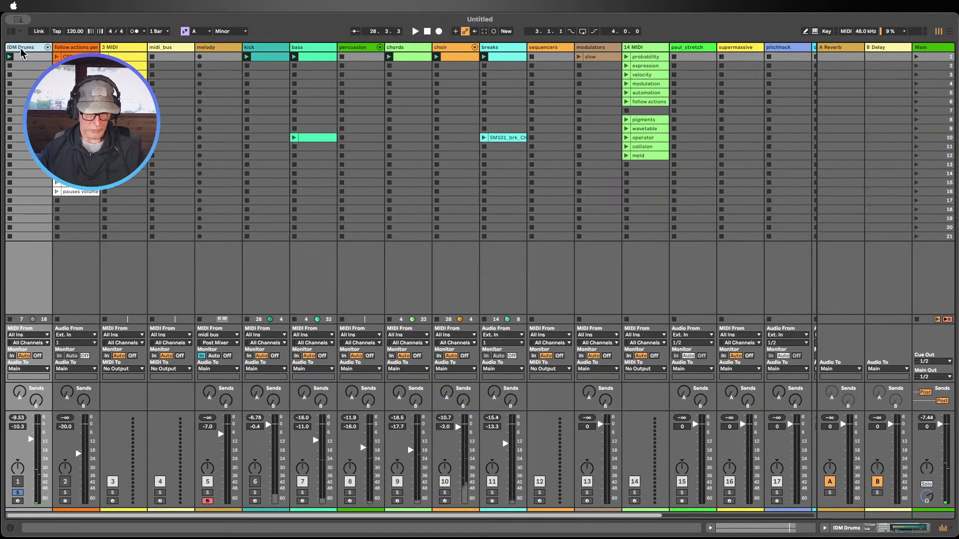
{"action": "key", "text": "super+shift+t"}
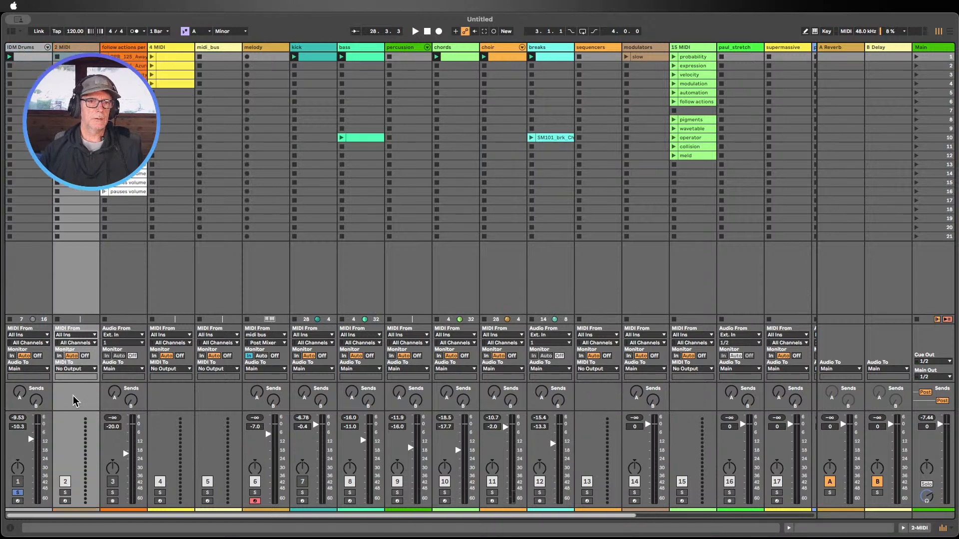
{"action": "left_click", "coordinate": [71, 367]}
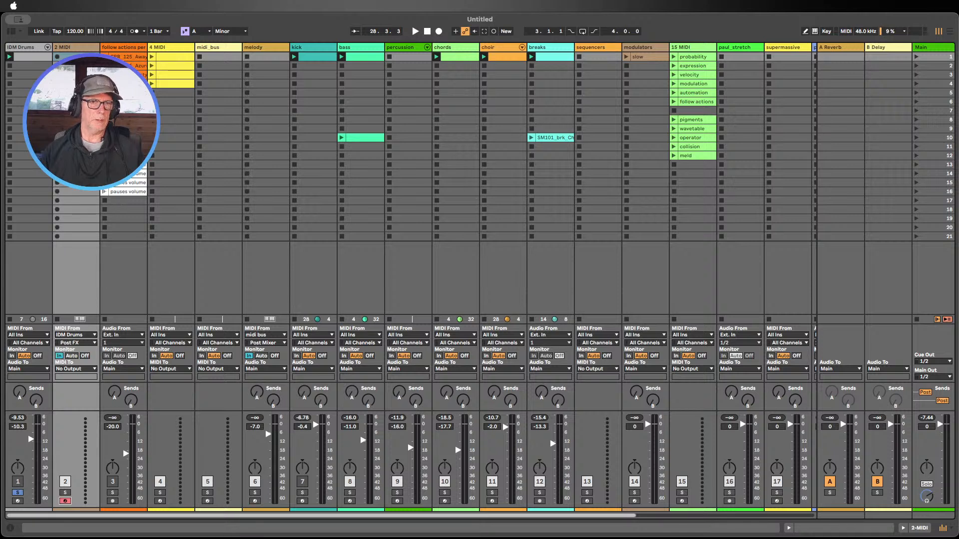
Record about 18 bars of the IDM Drums MIDI output into the first slot of the 2 MIDI track
{"action": "key", "text": "space"}
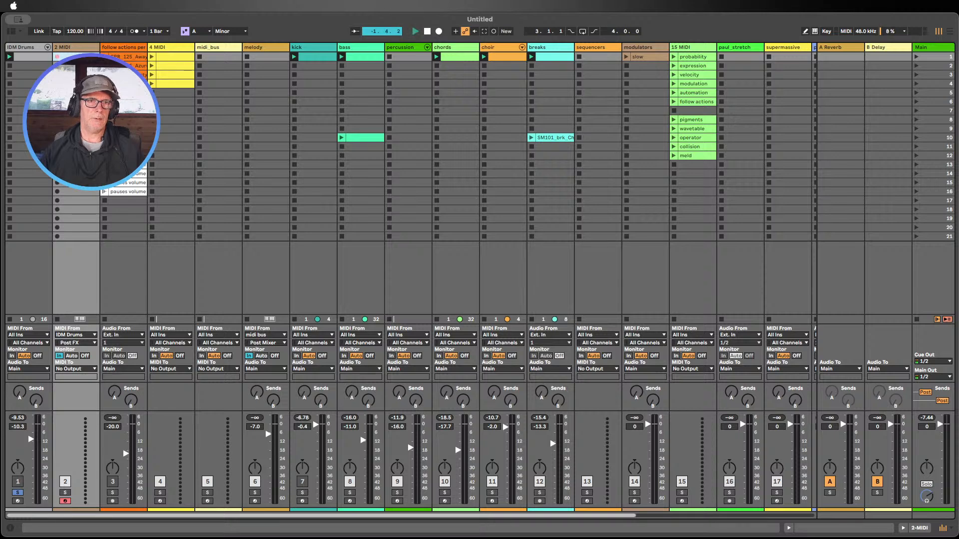
{"action": "double_click", "coordinate": [79, 57]}
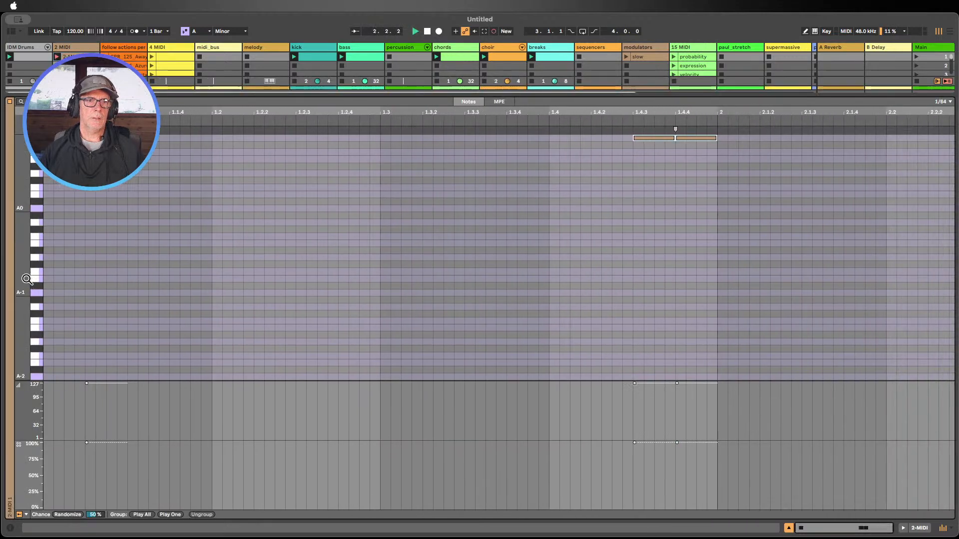
{"action": "left_click_drag", "start_coordinate": [27, 279], "coordinate": [9, 289]}
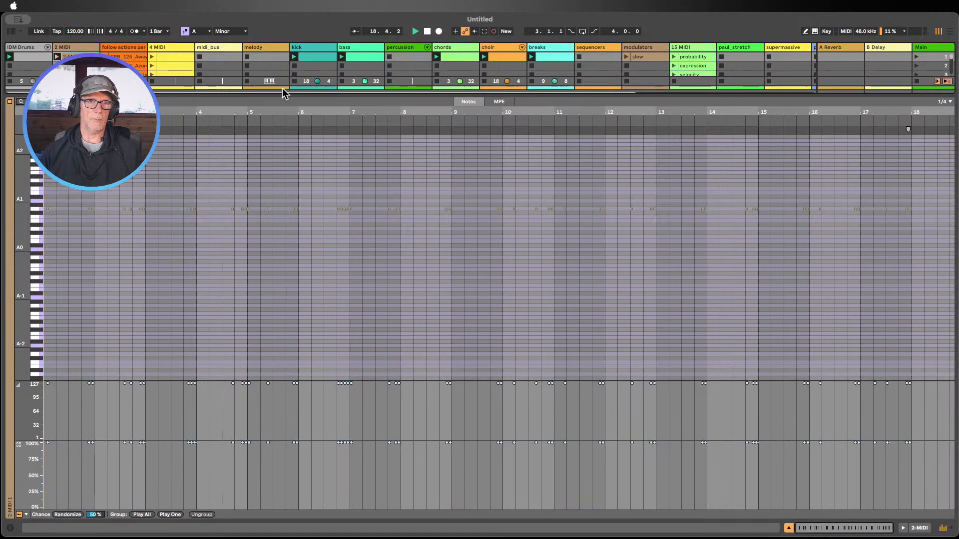
{"action": "left_click", "coordinate": [428, 33]}
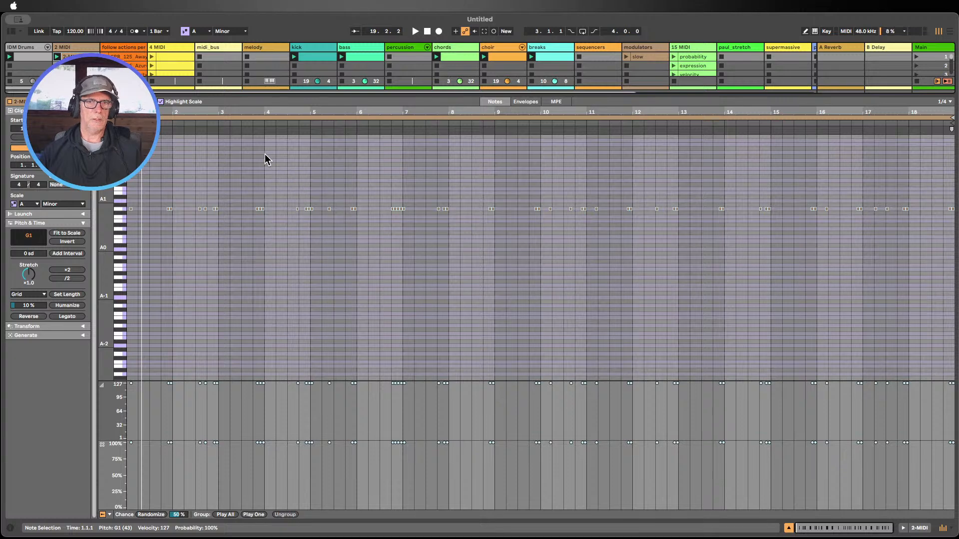
Set the recorded clip's loop to the four bars from 4.1.1 to 8.1.1 and close the clip editor
{"action": "left_click_drag", "start_coordinate": [265, 160], "coordinate": [449, 171]}
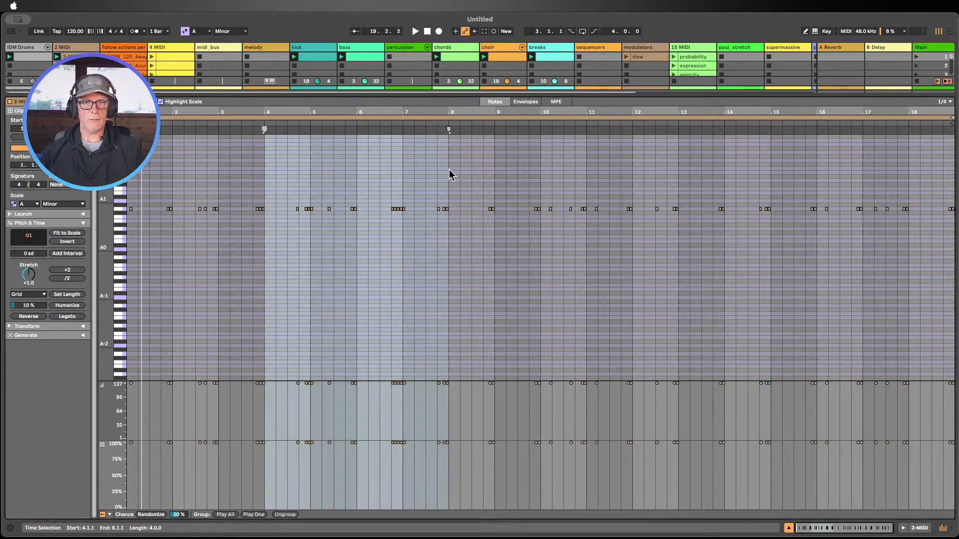
{"action": "key", "text": "super+l"}
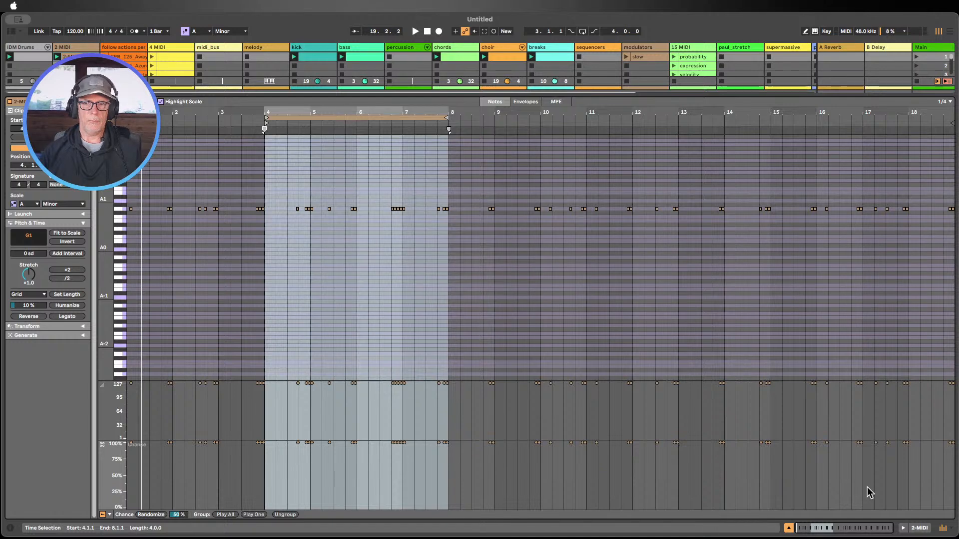
{"action": "left_click", "coordinate": [788, 529]}
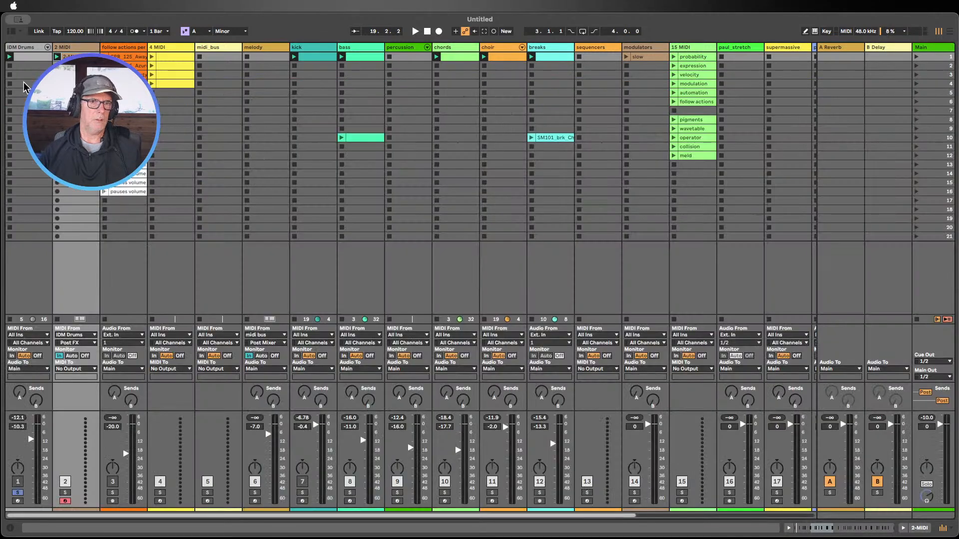
Unfold the Beta Fish Kit chains of IDM Drums in the mixer and extract the Shaker PCM Fish chain to its own track
{"action": "left_click", "coordinate": [46, 48]}
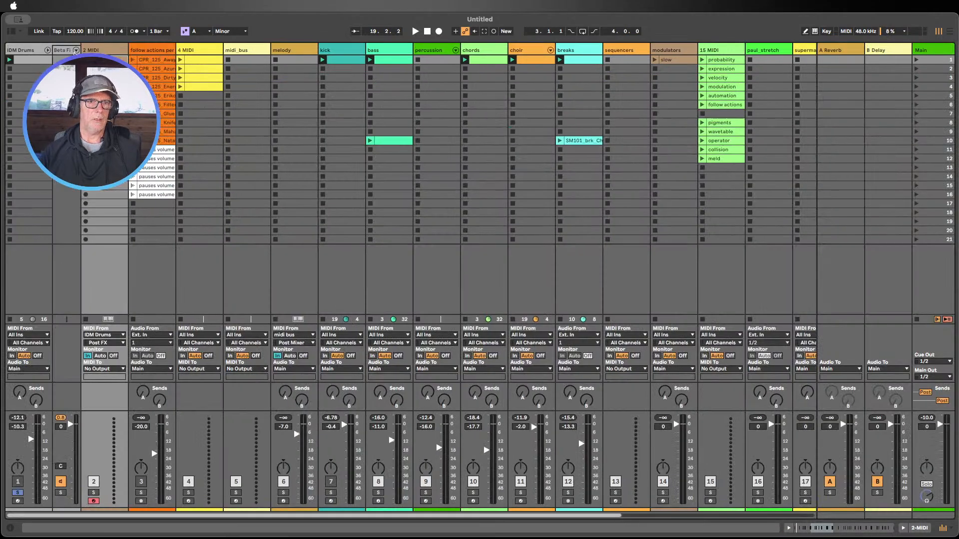
{"action": "left_click", "coordinate": [75, 51]}
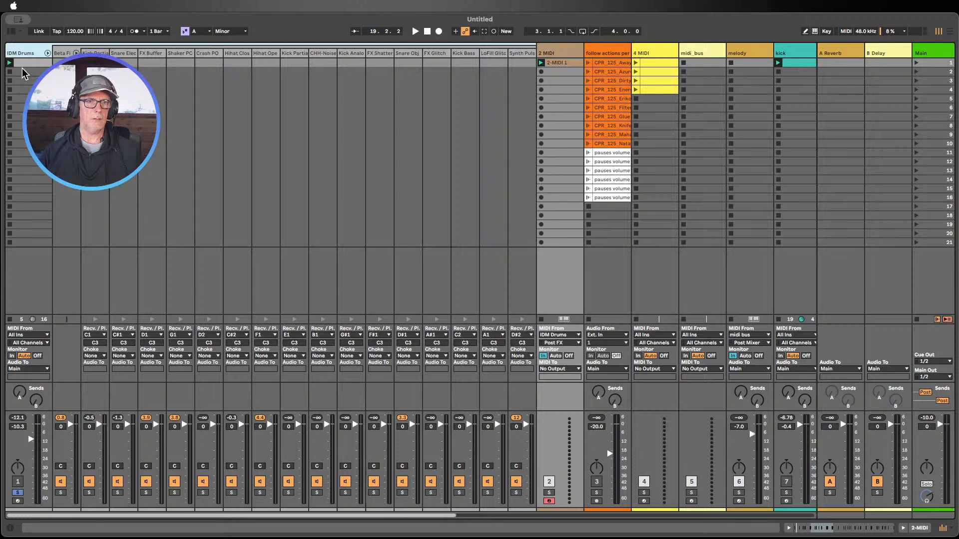
{"action": "left_click", "coordinate": [10, 63]}
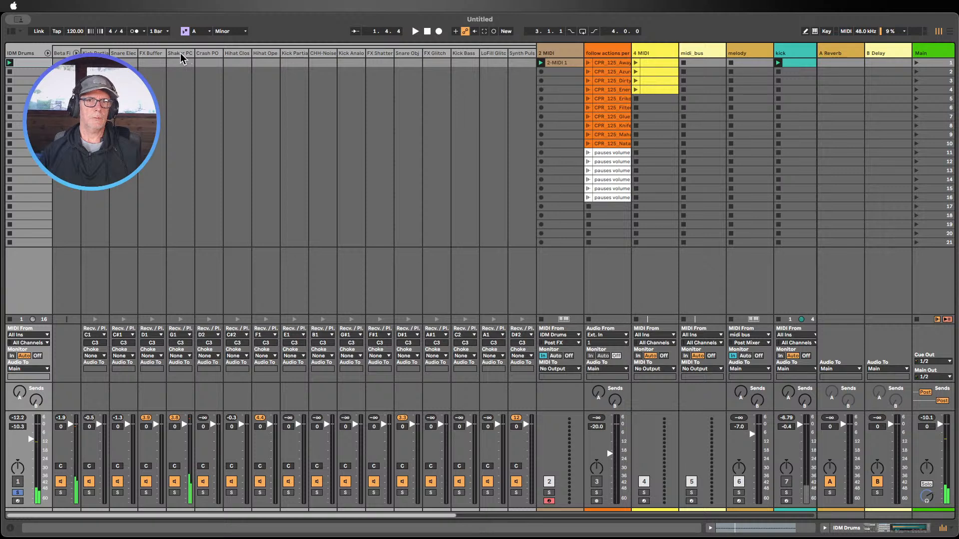
{"action": "left_click_drag", "start_coordinate": [181, 59], "coordinate": [534, 57]}
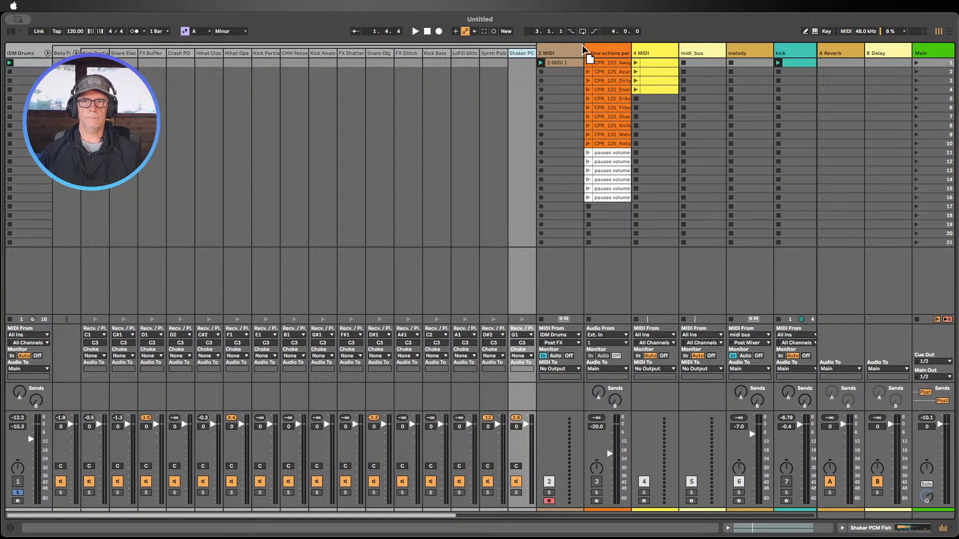
{"action": "left_click_drag", "start_coordinate": [583, 44], "coordinate": [803, 79]}
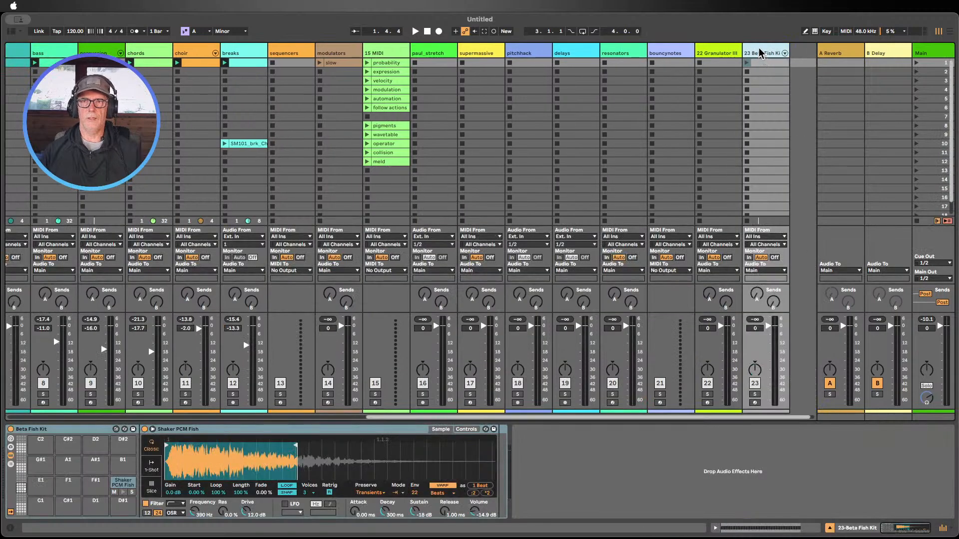
Place the extracted Beta Fish Kit track beside 2 MIDI with the recorded clip on it, and play it soloed
{"action": "left_click_drag", "start_coordinate": [760, 51], "coordinate": [72, 55]}
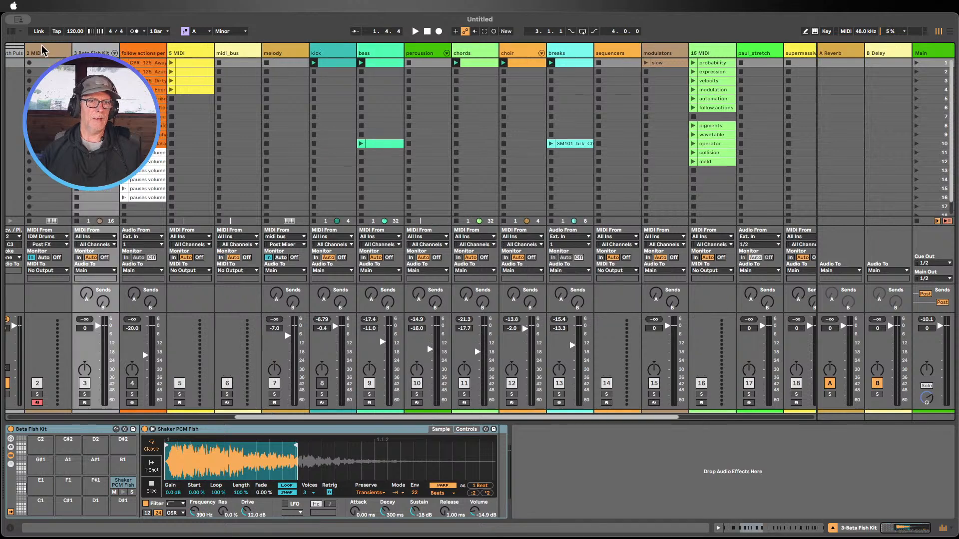
{"action": "key", "text": "space"}
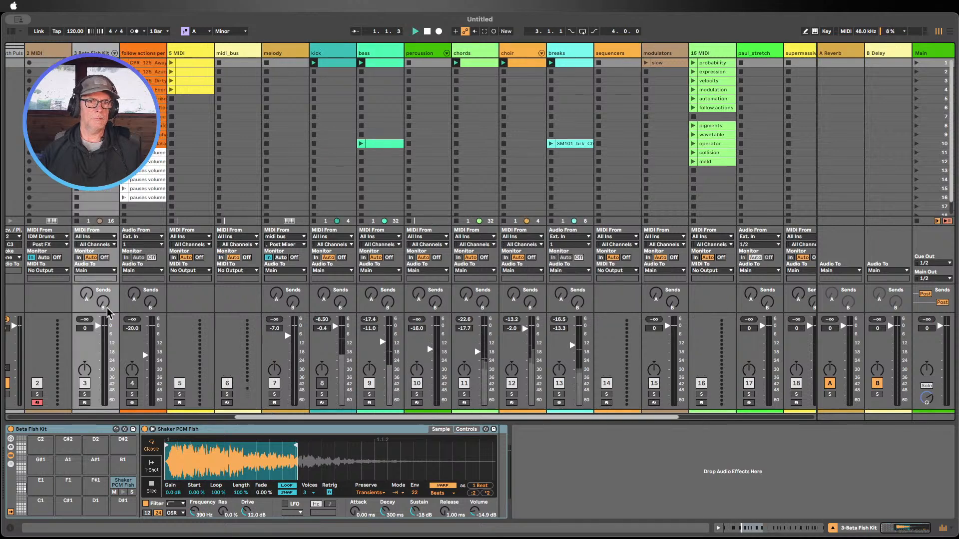
{"action": "left_click", "coordinate": [85, 394]}
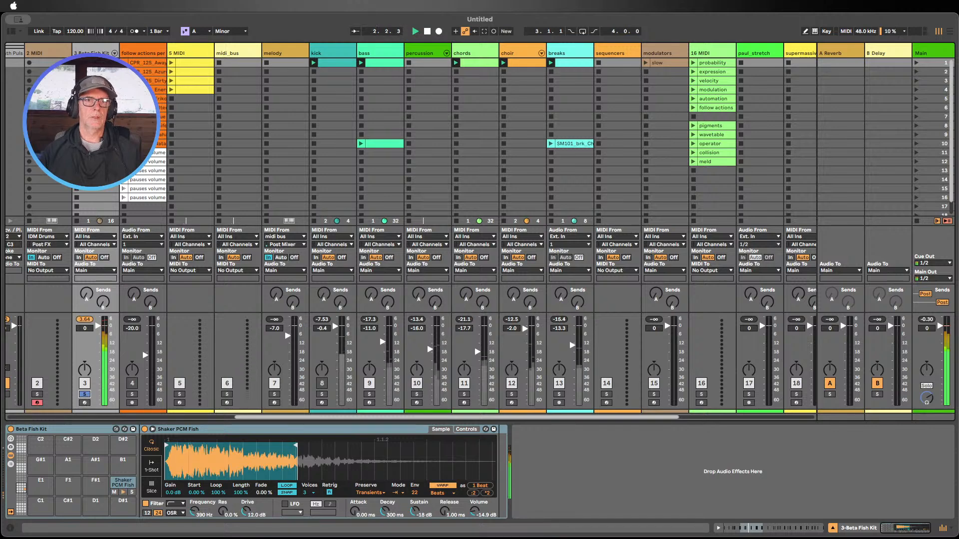
{"action": "key", "text": "shift+Tab"}
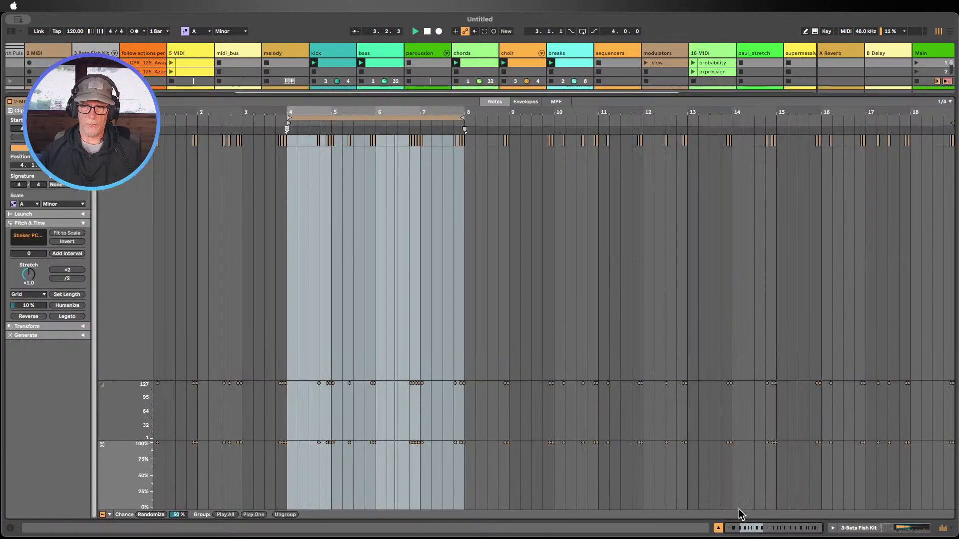
{"action": "key", "text": "super+alt+l"}
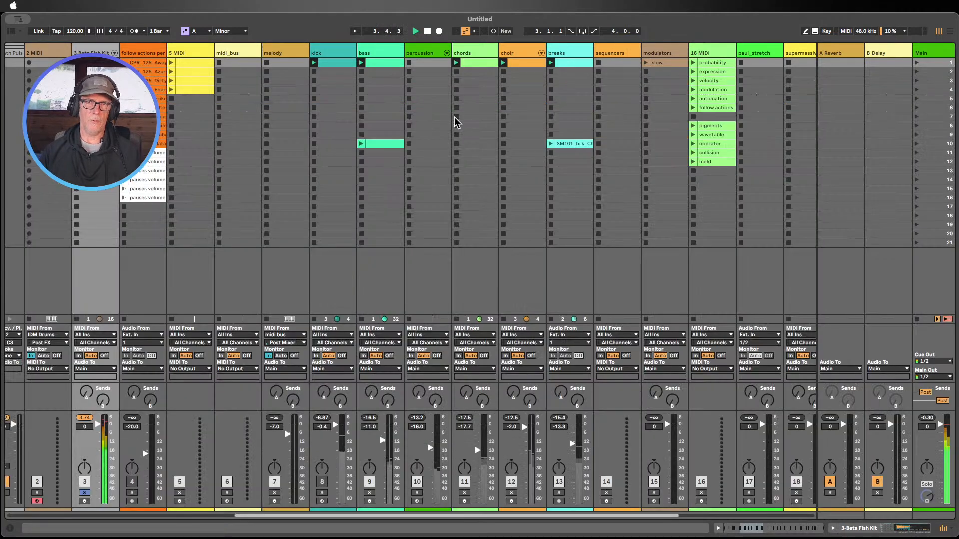
{"action": "left_click", "coordinate": [427, 32]}
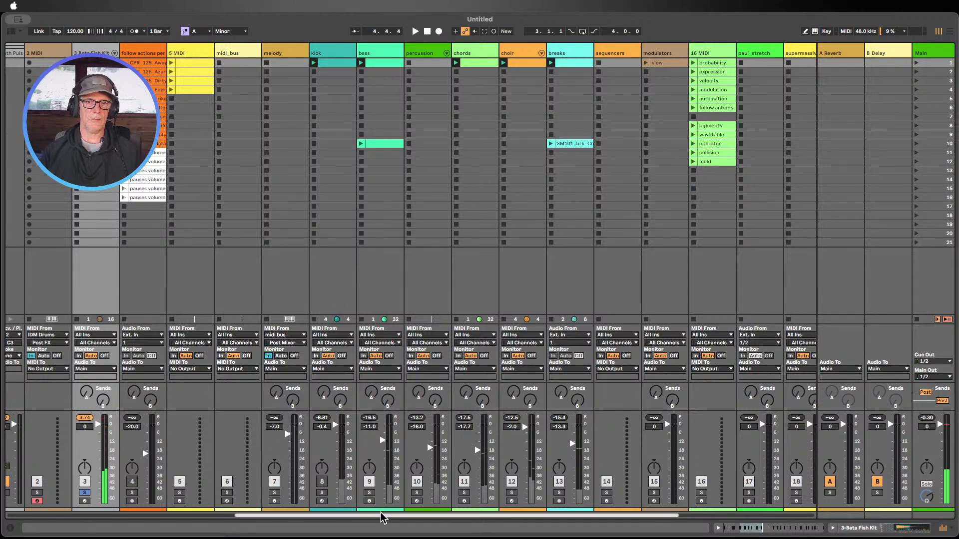
Fold the IDM Drums chains and delete the extracted Beta Fish Kit track and the 2 MIDI track
{"action": "left_click_drag", "start_coordinate": [385, 516], "coordinate": [100, 520]}
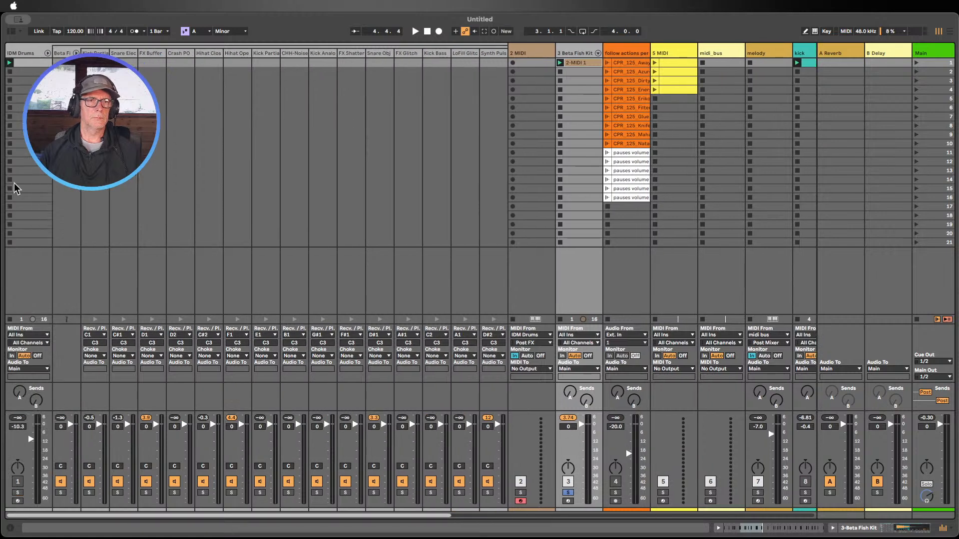
{"action": "left_click", "coordinate": [47, 53]}
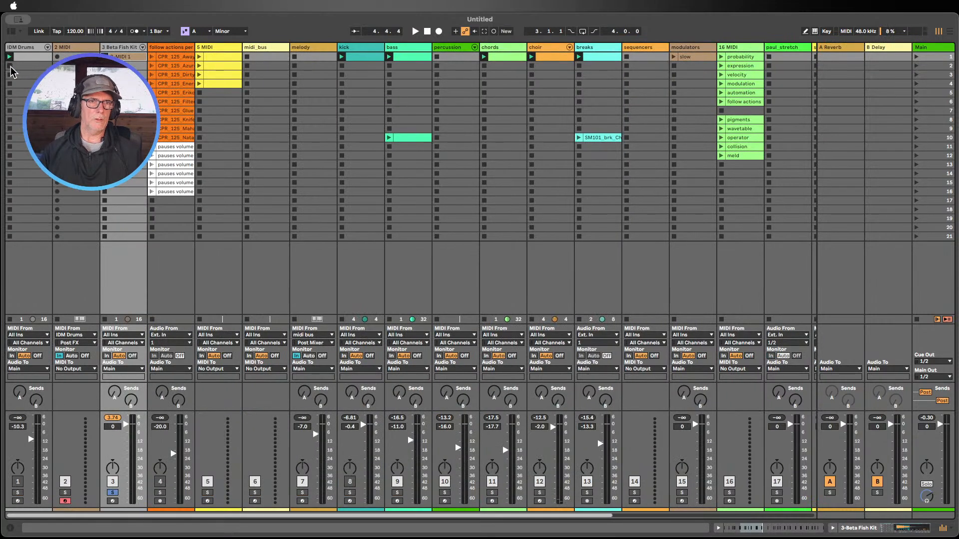
{"action": "left_click", "coordinate": [116, 49]}
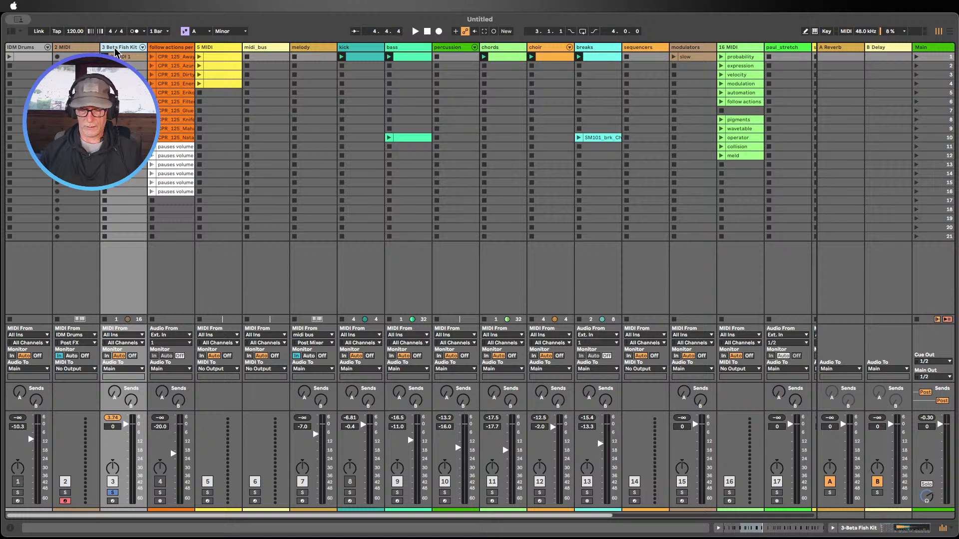
{"action": "key", "text": "Delete"}
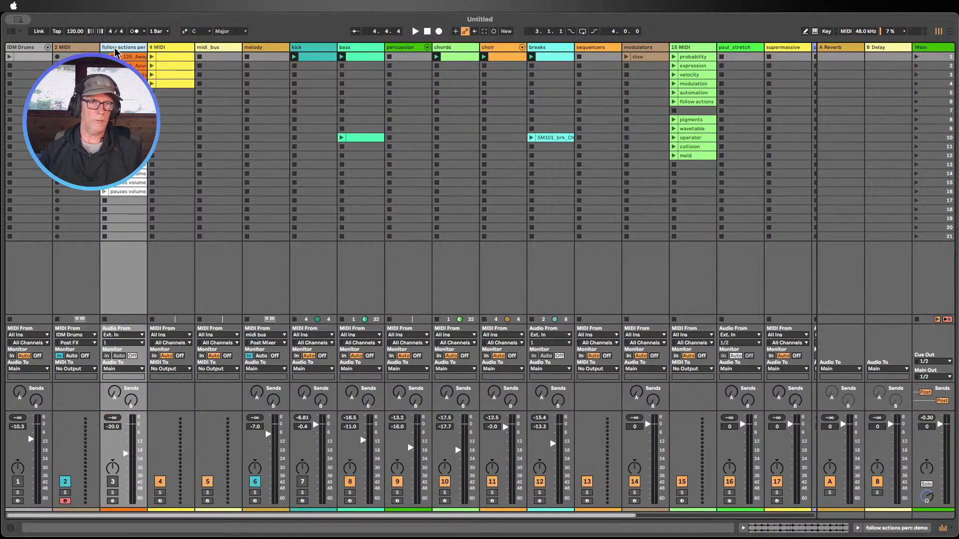
{"action": "left_click", "coordinate": [83, 49]}
{"action": "key", "text": "Delete"}
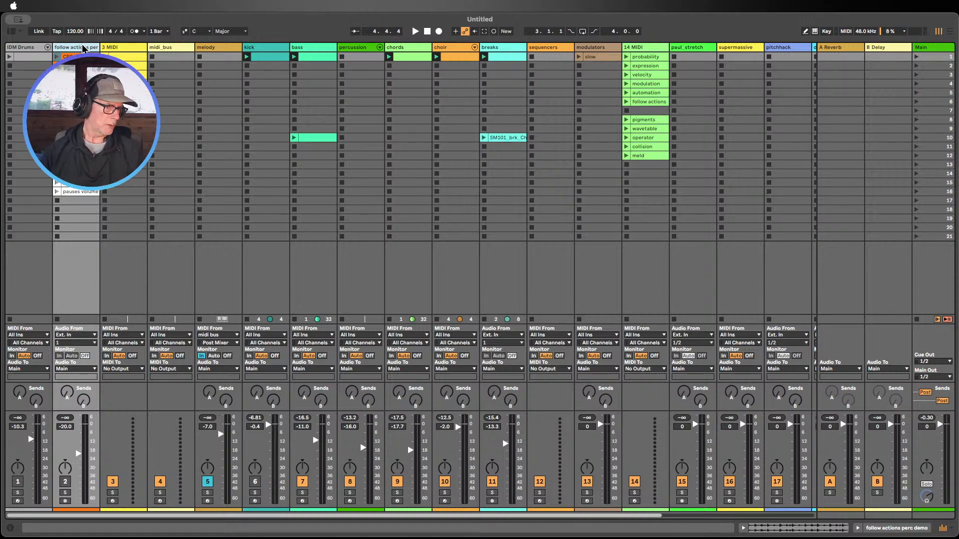
Create a Follow Action chain across the four clips on the 3 MIDI track and enable Follow Action for them
{"action": "left_click", "coordinate": [124, 57]}
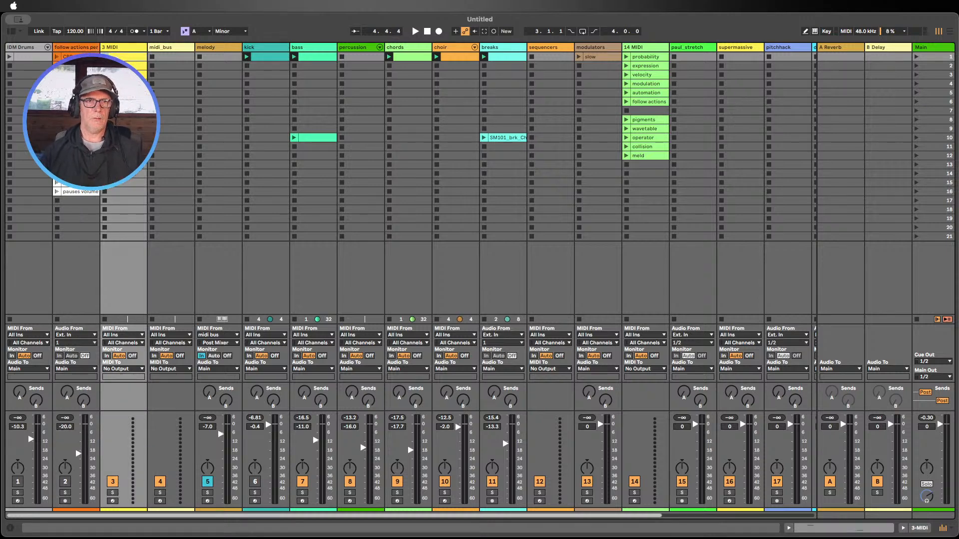
{"action": "left_click", "coordinate": [125, 84]}
{"action": "double_click", "coordinate": [125, 57]}
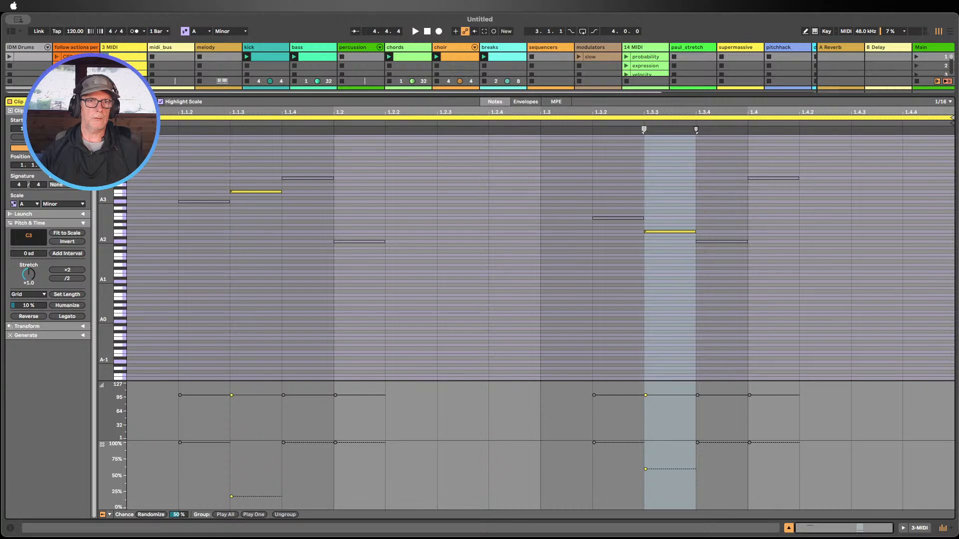
{"action": "left_click_drag", "start_coordinate": [215, 102], "coordinate": [219, 343]}
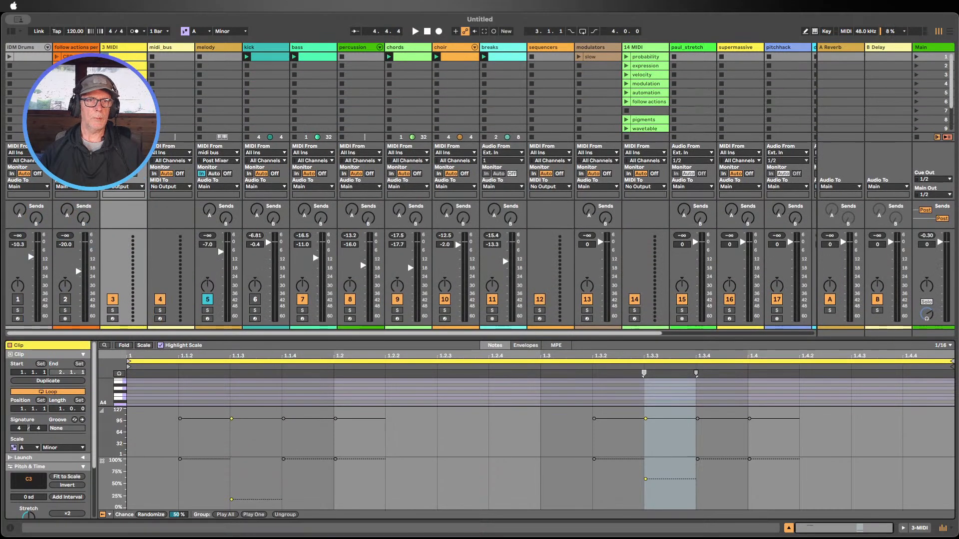
{"action": "left_click", "coordinate": [124, 84], "text": "shift"}
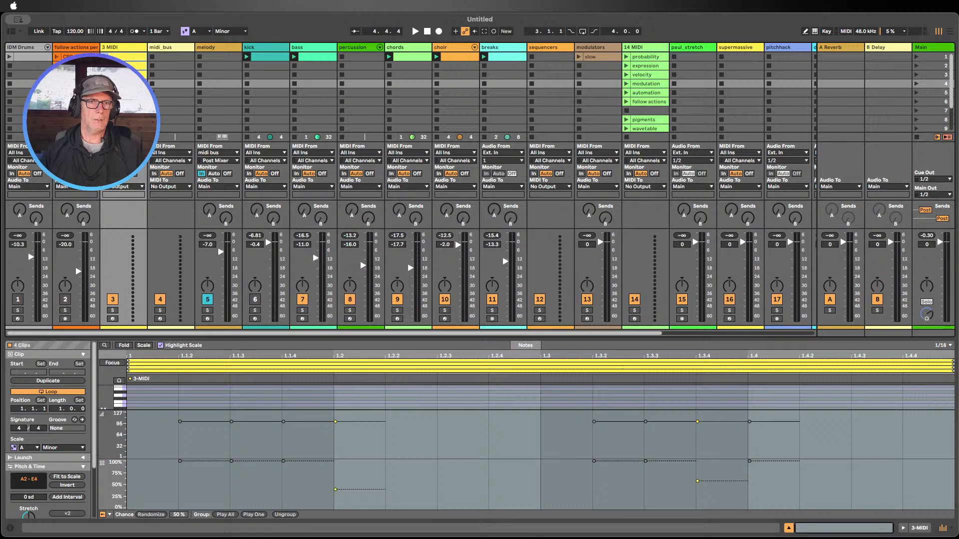
{"action": "right_click", "coordinate": [122, 58]}
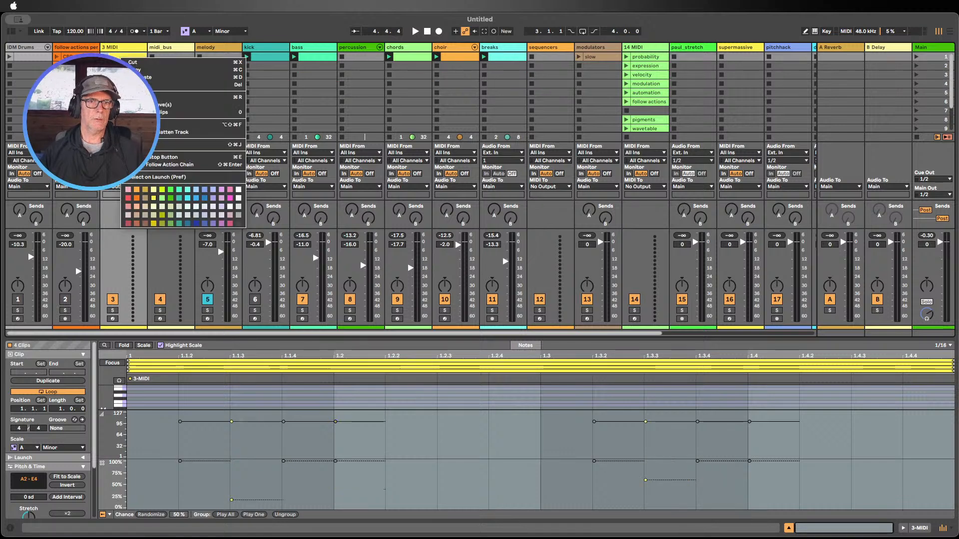
{"action": "left_click", "coordinate": [137, 164]}
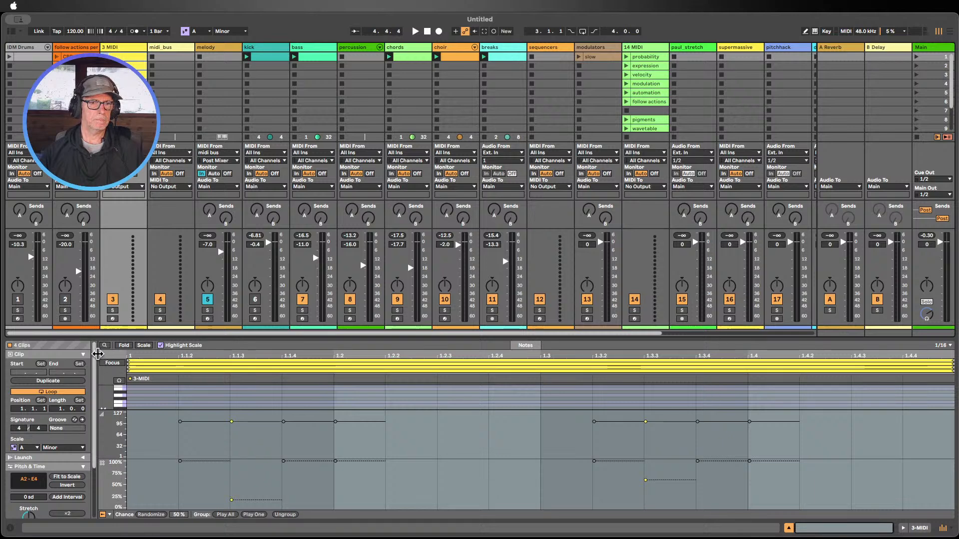
{"action": "left_click_drag", "start_coordinate": [98, 354], "coordinate": [178, 352]}
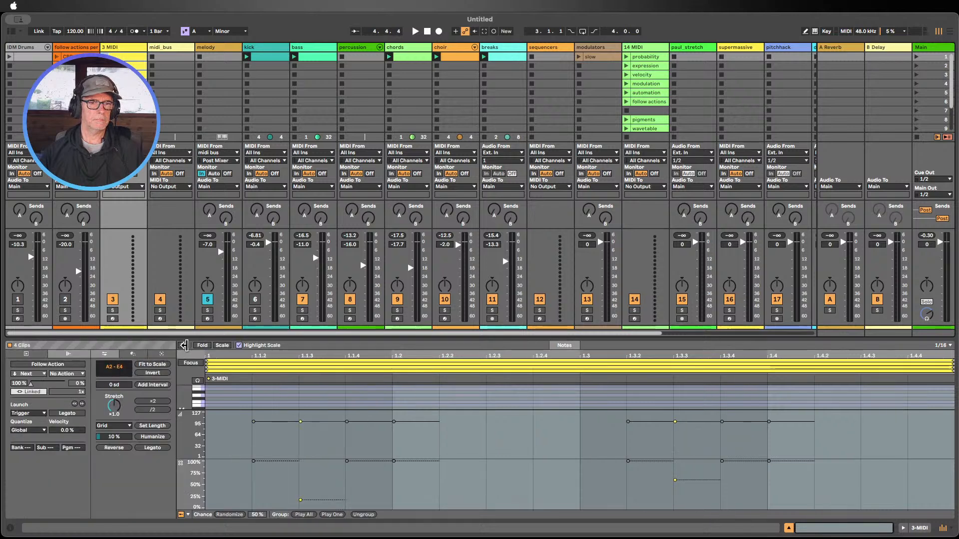
{"action": "left_click", "coordinate": [57, 366]}
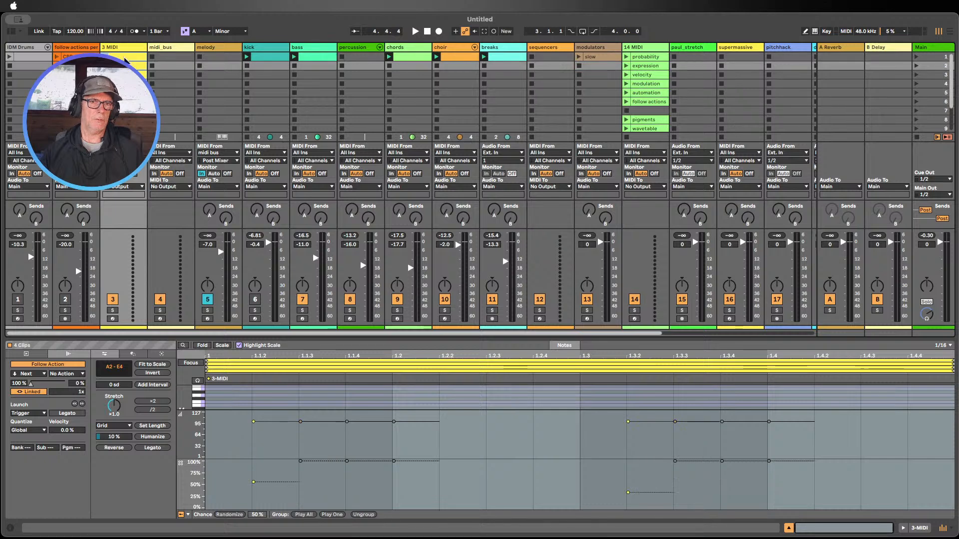
Set the follow actions of the second and fourth clips to Other and the third clip's to Any, and close the clip editor
{"action": "left_click", "coordinate": [126, 57]}
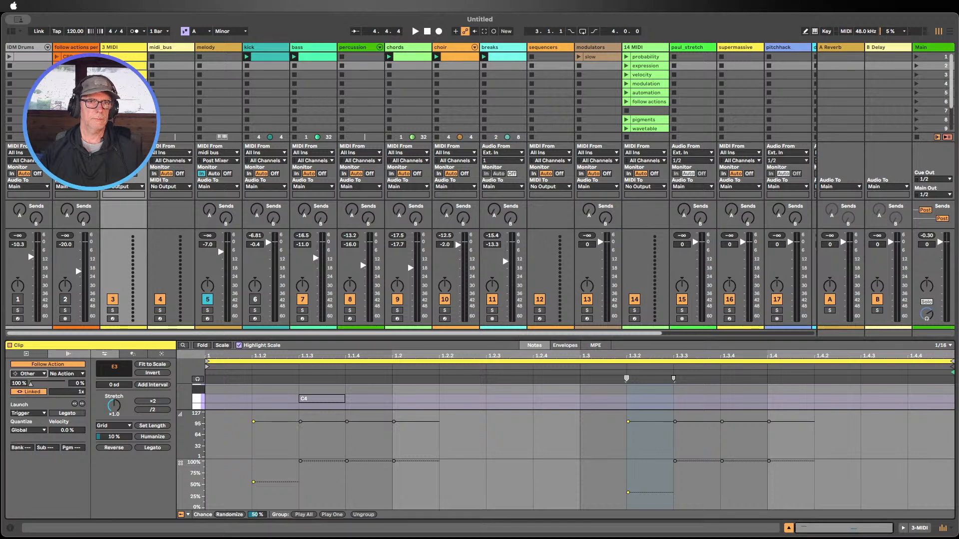
{"action": "left_click", "coordinate": [125, 75]}
{"action": "left_click", "coordinate": [33, 376]}
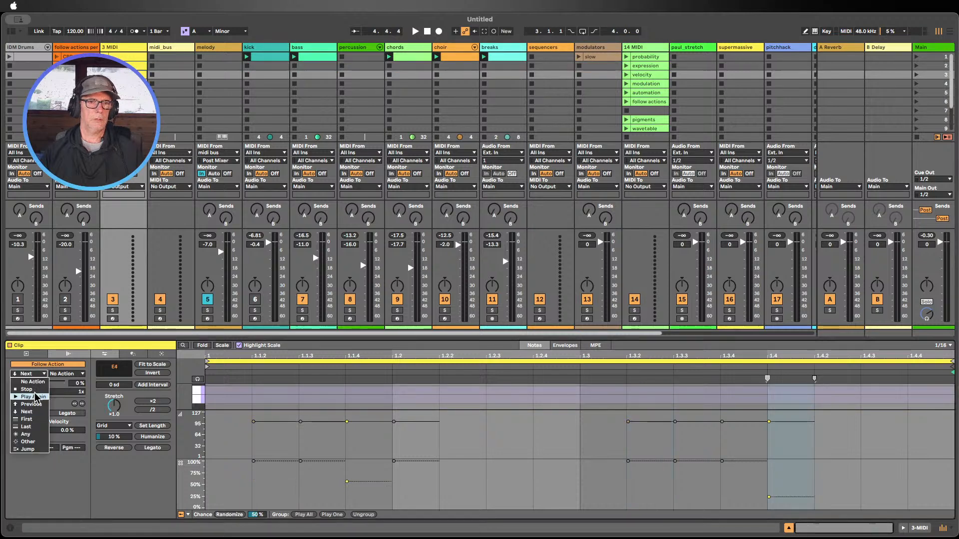
{"action": "left_click", "coordinate": [40, 441]}
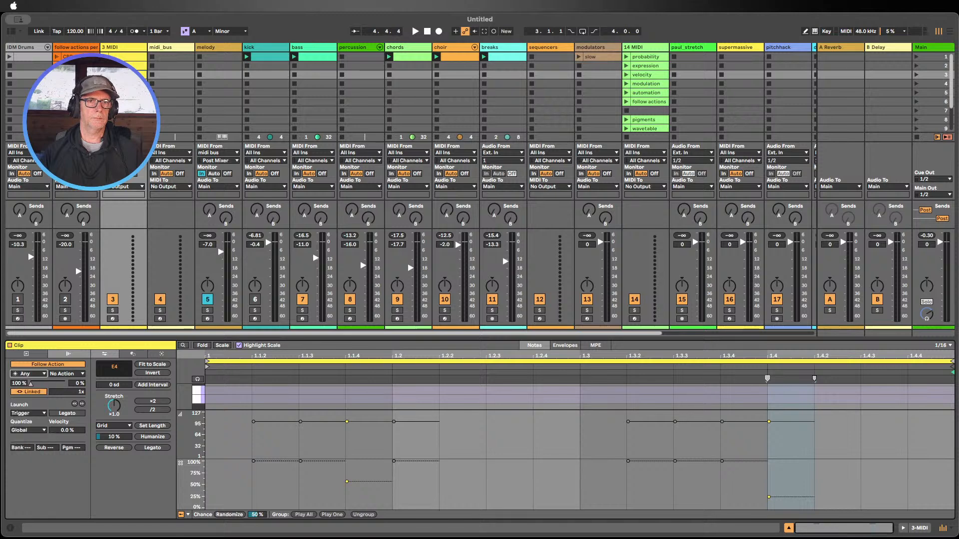
{"action": "left_click", "coordinate": [125, 84]}
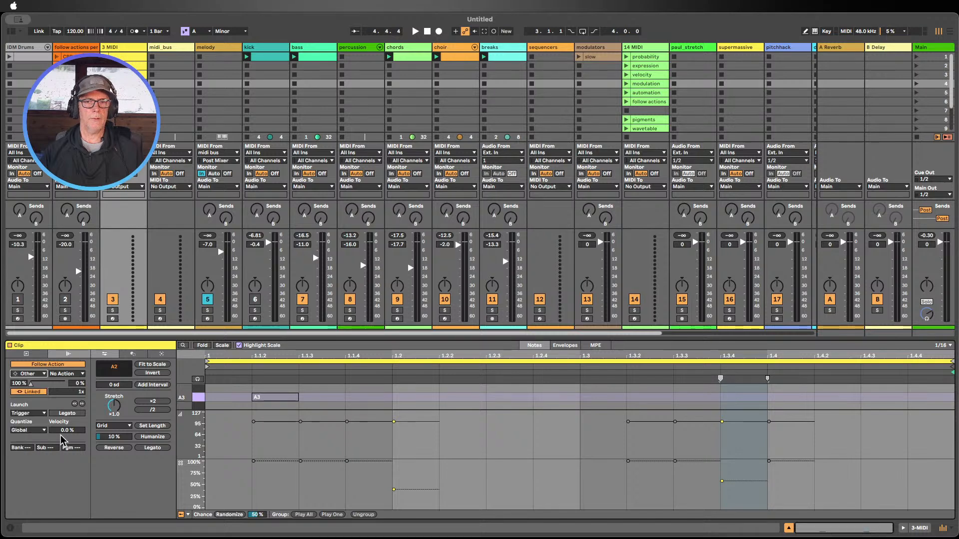
{"action": "left_click", "coordinate": [788, 528]}
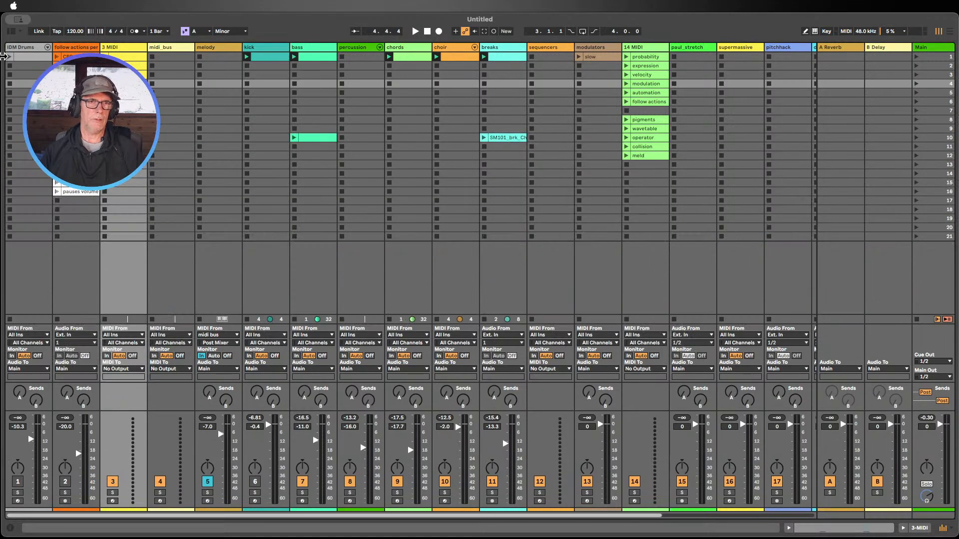
Load the Wavetable instrument onto the 3 MIDI track
{"action": "left_click", "coordinate": [11, 31]}
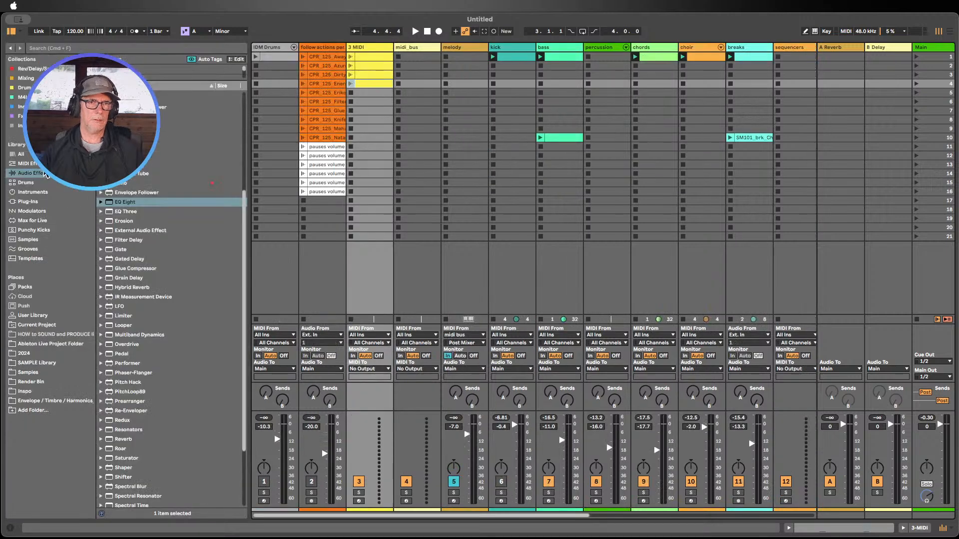
{"action": "left_click", "coordinate": [40, 192]}
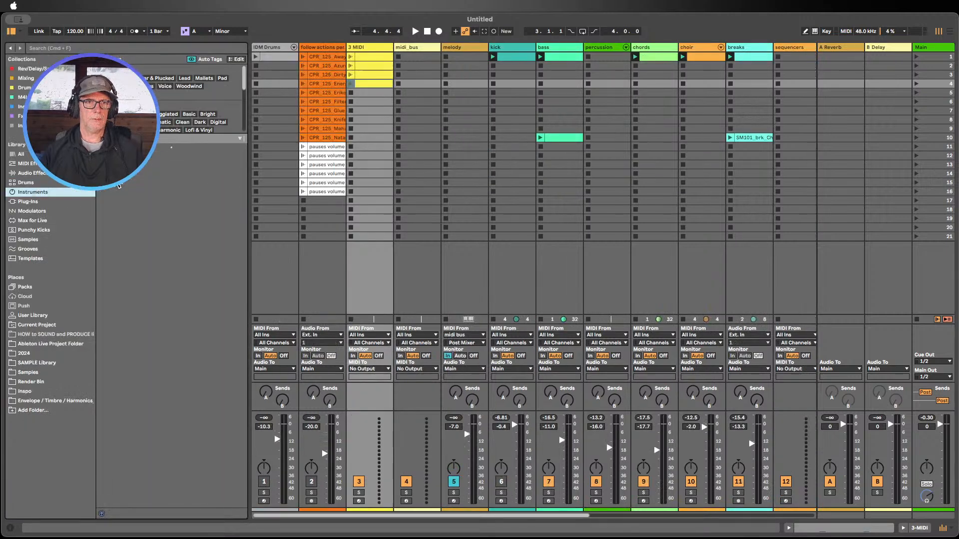
{"action": "left_click_drag", "start_coordinate": [131, 148], "coordinate": [362, 95]}
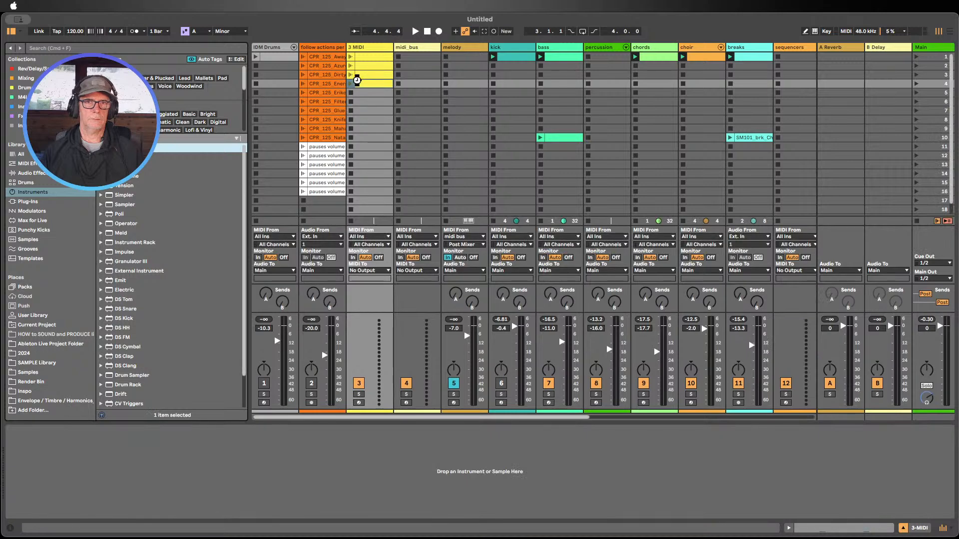
Launch the first clip with its track soloed at -6.2 dB, and lower Wavetable's amp envelope sustain to -inf dB
{"action": "left_click", "coordinate": [351, 57]}
{"action": "left_click_drag", "start_coordinate": [372, 326], "coordinate": [372, 334]}
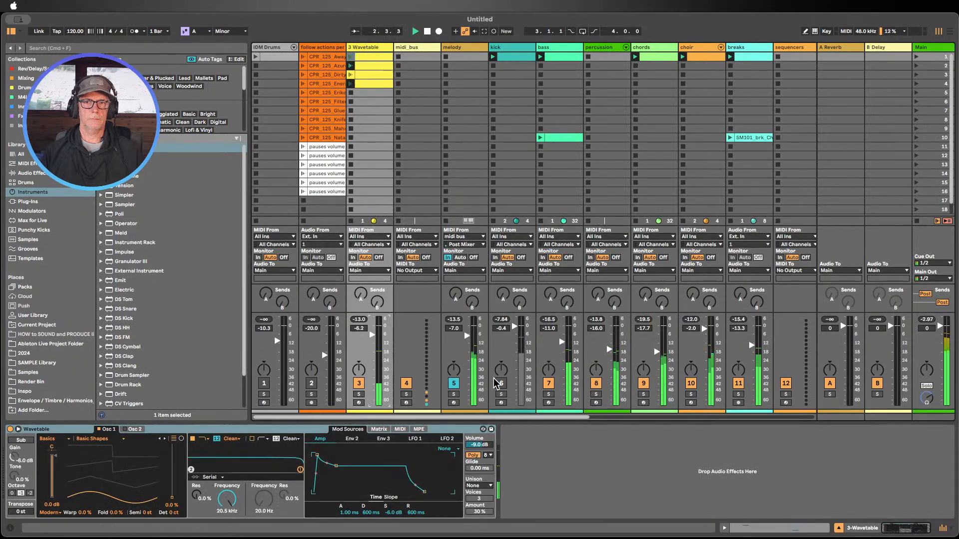
{"action": "left_click", "coordinate": [359, 394]}
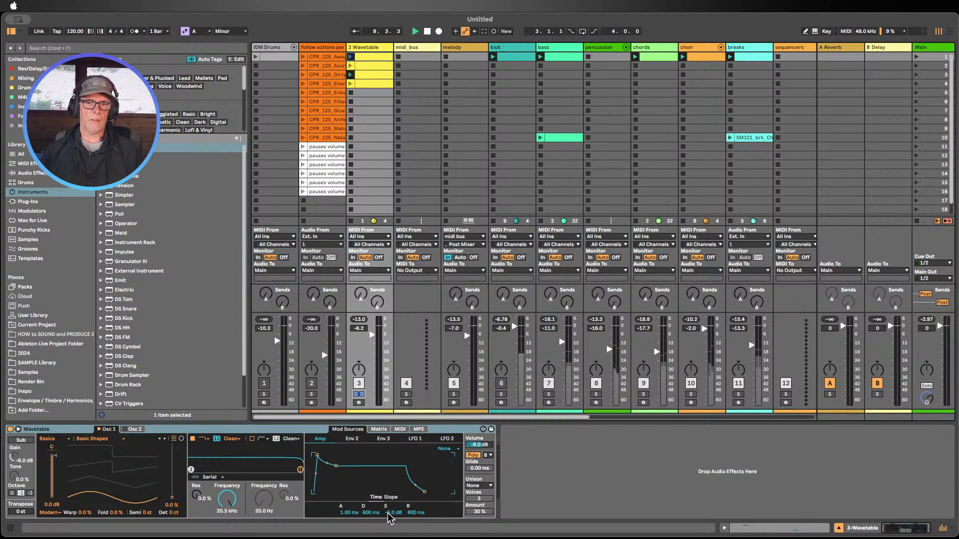
{"action": "left_click_drag", "start_coordinate": [390, 512], "coordinate": [390, 537]}
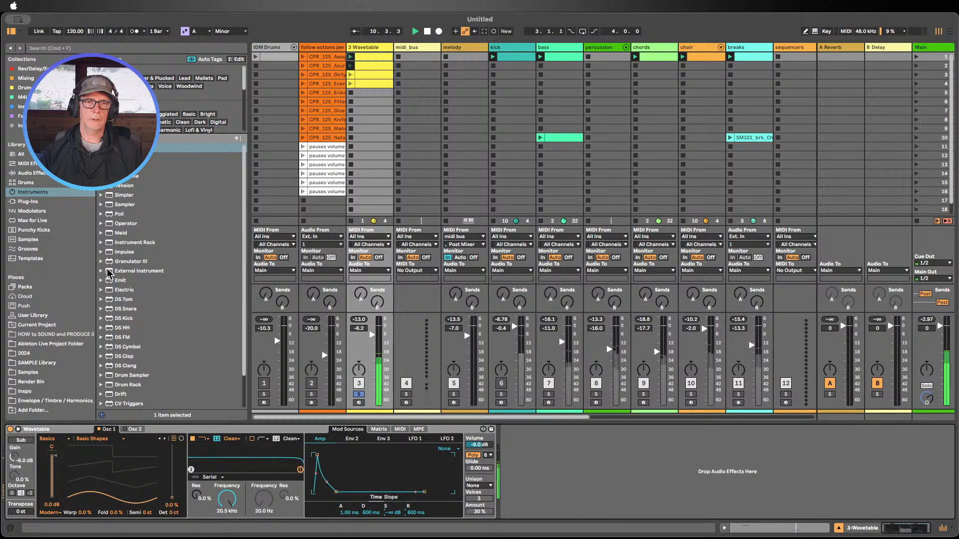
Add an Echo effect after Wavetable and set oscillator 1's wavetable position to 66%
{"action": "scroll", "coordinate": [131, 286], "scroll_direction": "down", "scroll_amount": 3}
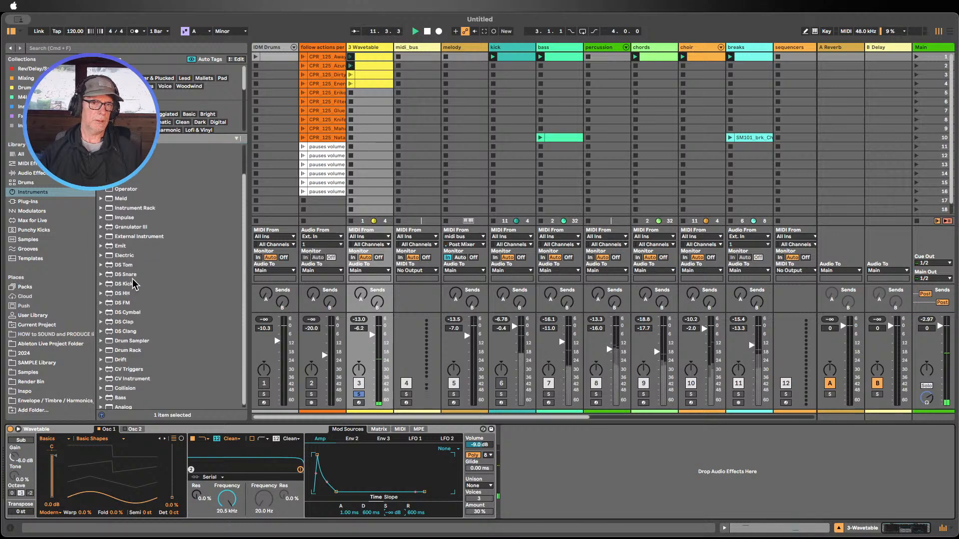
{"action": "scroll", "coordinate": [133, 284], "scroll_direction": "up", "scroll_amount": 3}
{"action": "left_click", "coordinate": [35, 174]}
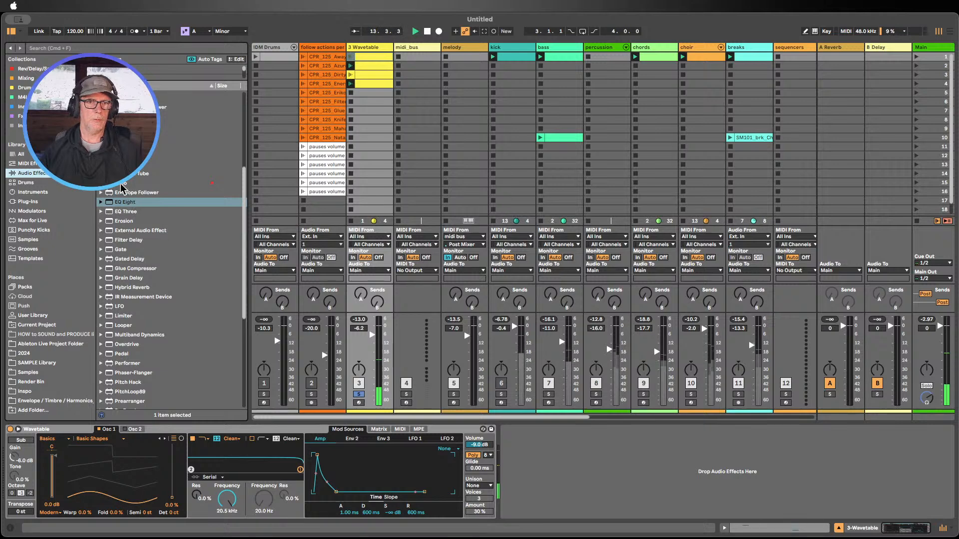
{"action": "left_click_drag", "start_coordinate": [120, 184], "coordinate": [529, 471]}
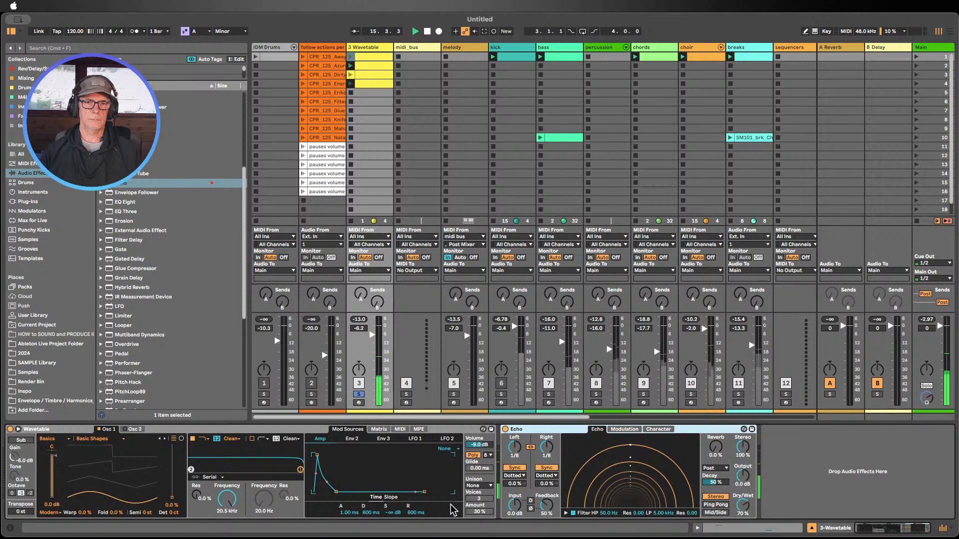
{"action": "left_click_drag", "start_coordinate": [172, 500], "coordinate": [172, 470]}
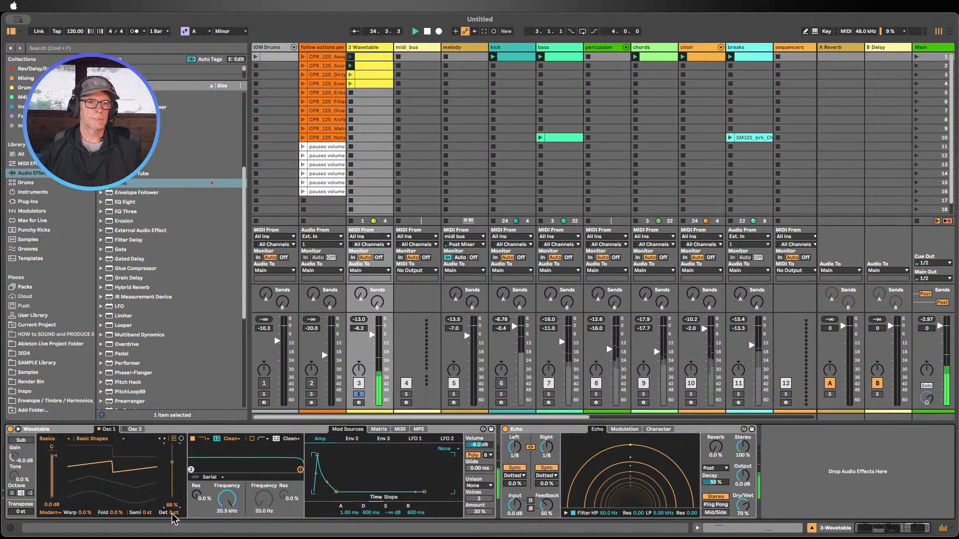
{"action": "left_click", "coordinate": [11, 31]}
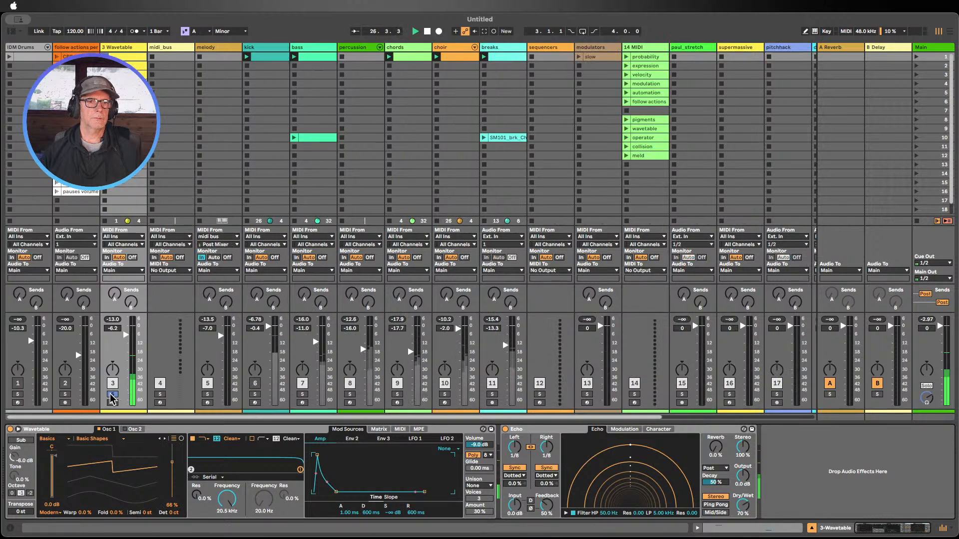
Randomize the velocities of all notes except the opening A3 in the Wavetable track's first clip, by an amount of 26
{"action": "key", "text": "shift+Tab"}
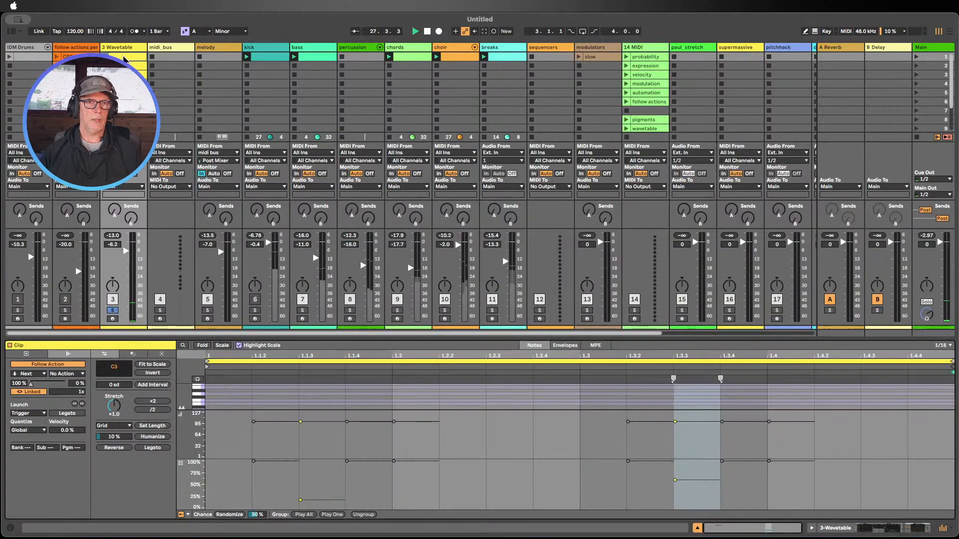
{"action": "left_click_drag", "start_coordinate": [367, 335], "coordinate": [354, 156]}
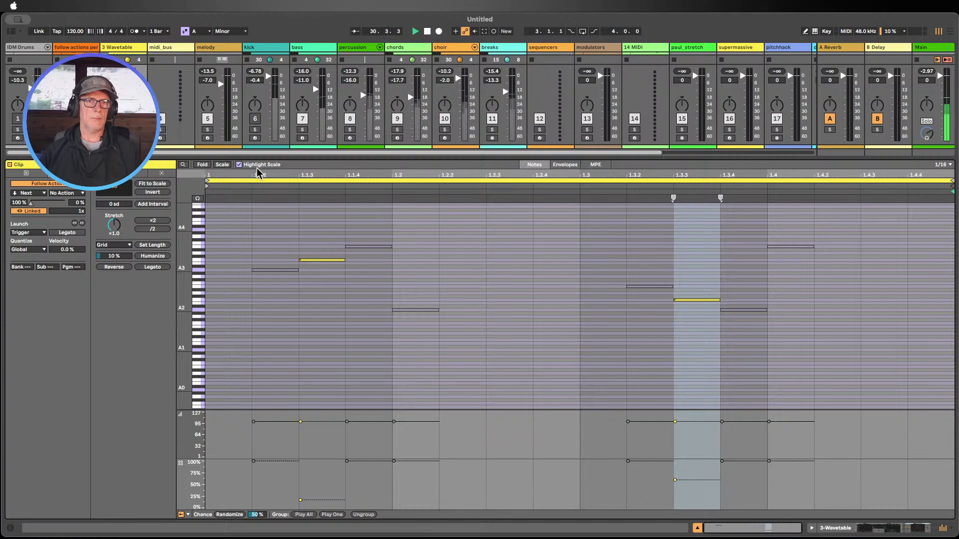
{"action": "left_click_drag", "start_coordinate": [260, 159], "coordinate": [266, 307]}
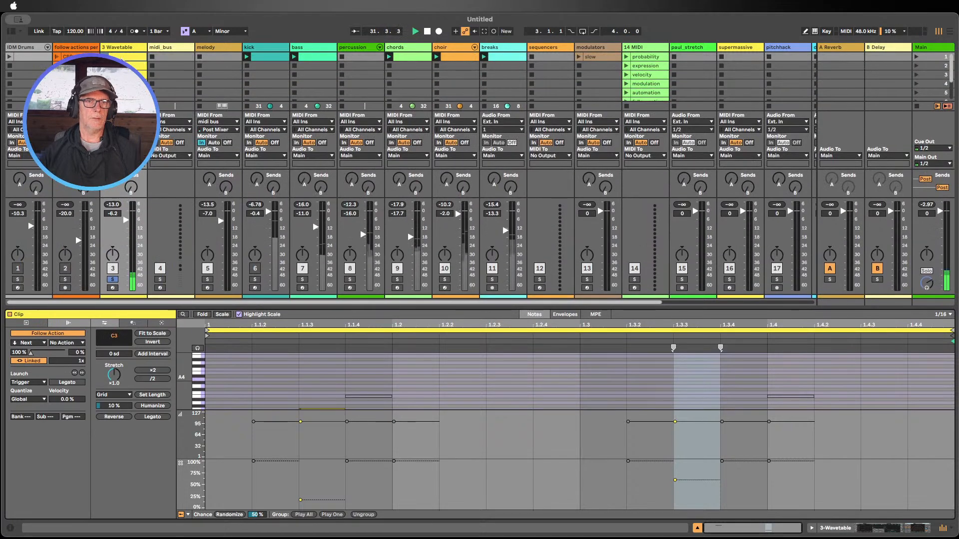
{"action": "left_click", "coordinate": [123, 58]}
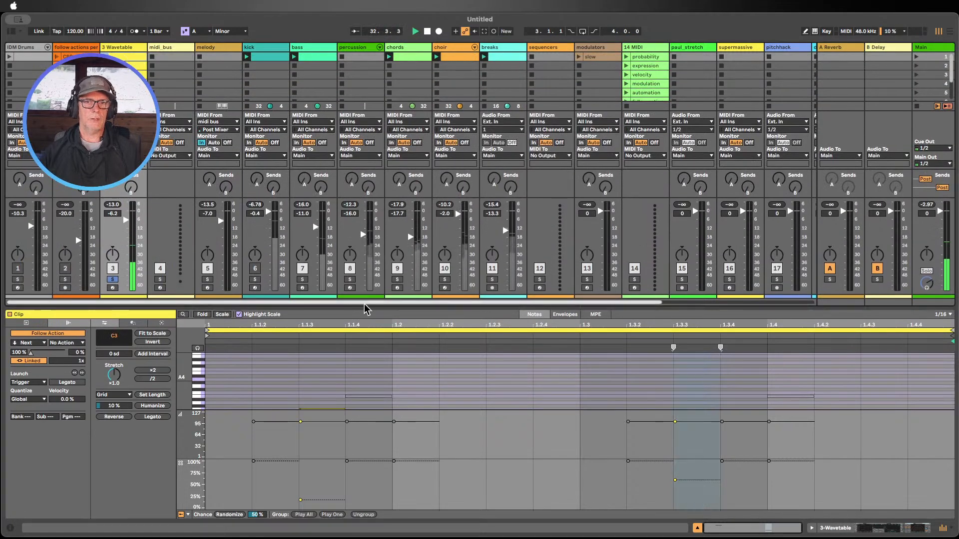
{"action": "left_click_drag", "start_coordinate": [360, 307], "coordinate": [366, 134]}
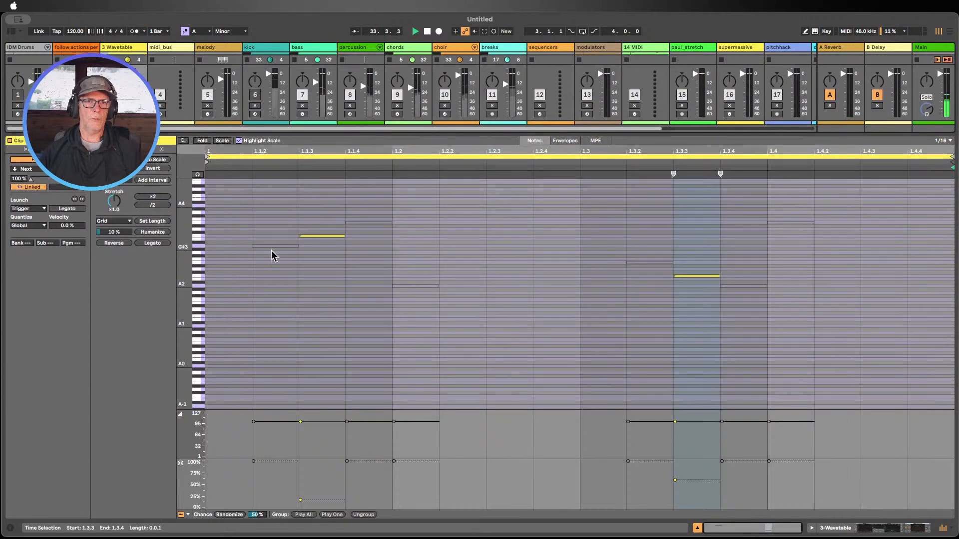
{"action": "left_click_drag", "start_coordinate": [183, 282], "coordinate": [172, 278]}
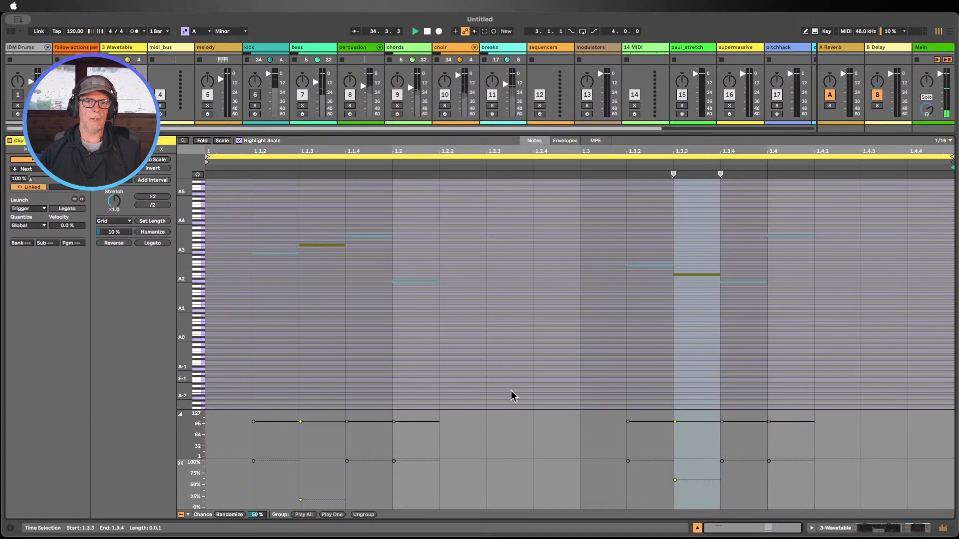
{"action": "left_click", "coordinate": [697, 325]}
{"action": "left_click_drag", "start_coordinate": [875, 342], "coordinate": [332, 156]}
{"action": "left_click_drag", "start_coordinate": [172, 283], "coordinate": [198, 283]}
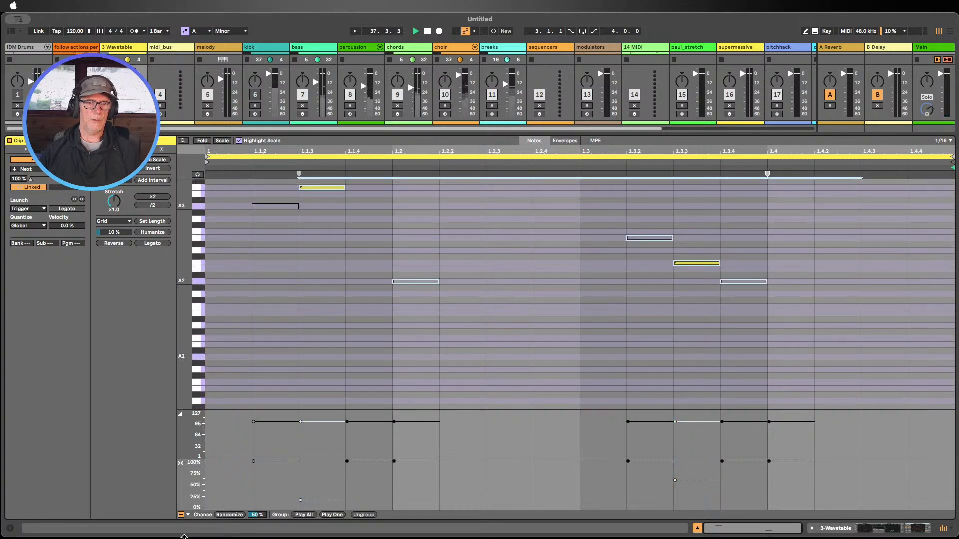
{"action": "left_click", "coordinate": [196, 432]}
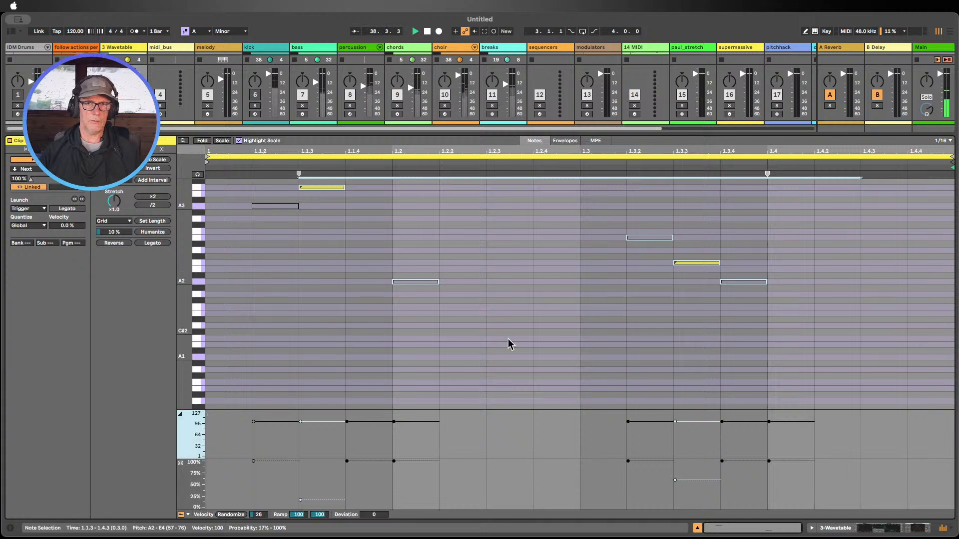
{"action": "left_click", "coordinate": [229, 515]}
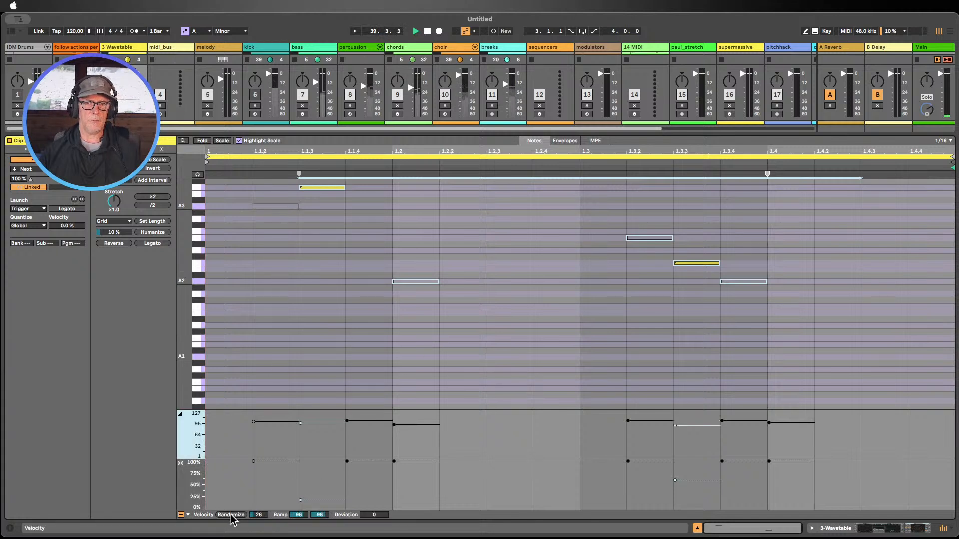
Randomize the velocities of all notes in the Wavetable track's second clip by an amount of 26
{"action": "left_click", "coordinate": [696, 527]}
{"action": "double_click", "coordinate": [124, 66]}
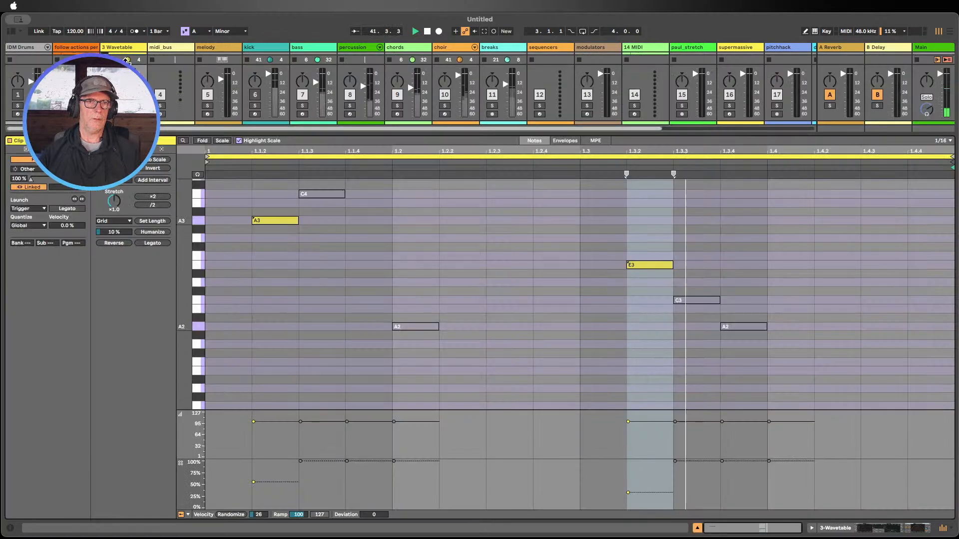
{"action": "key", "text": "super+a"}
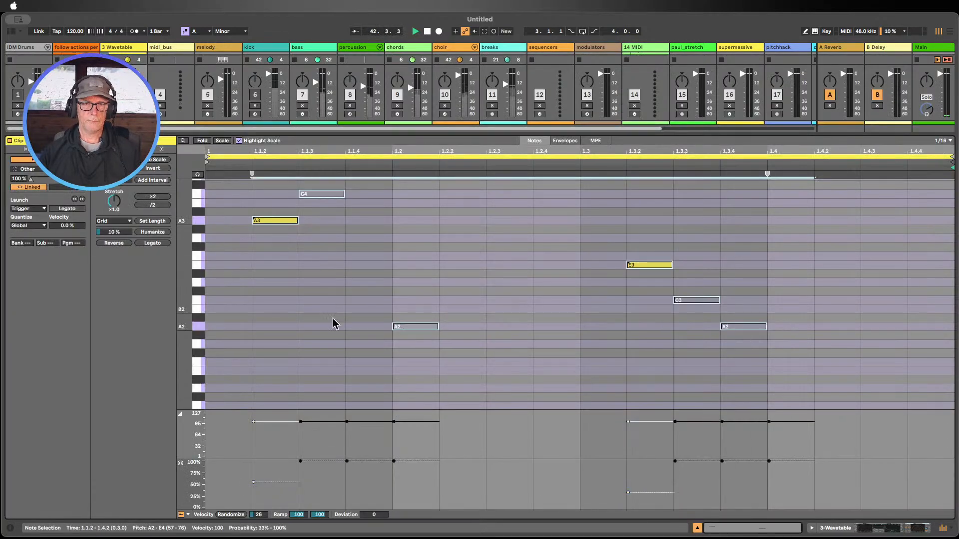
{"action": "left_click", "coordinate": [230, 515]}
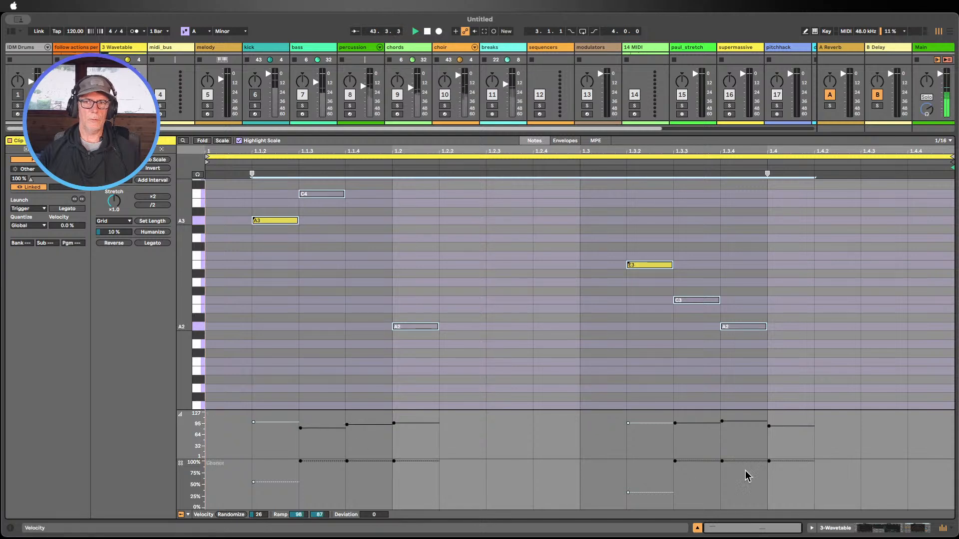
Randomize the velocities of all notes in the Wavetable track's third clip by an amount of 26
{"action": "left_click", "coordinate": [698, 528]}
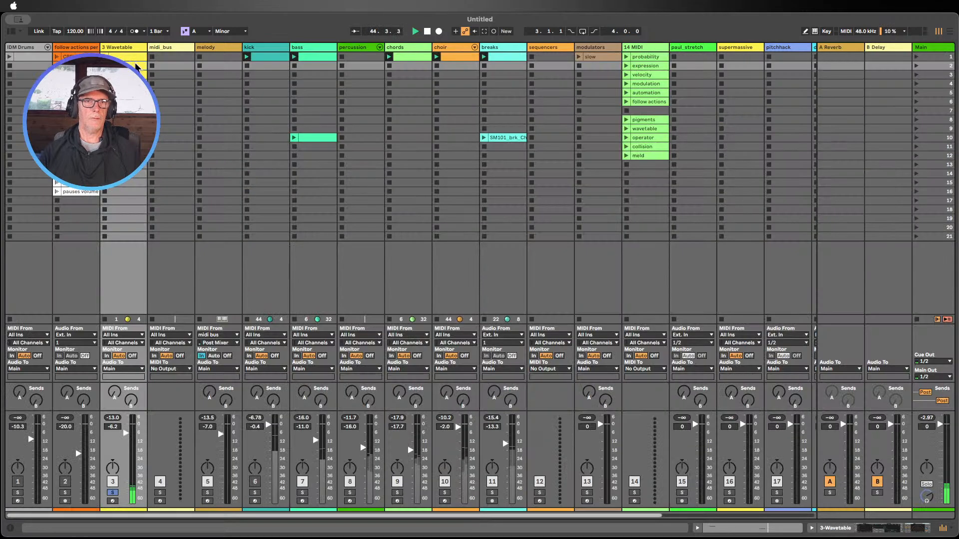
{"action": "double_click", "coordinate": [125, 74]}
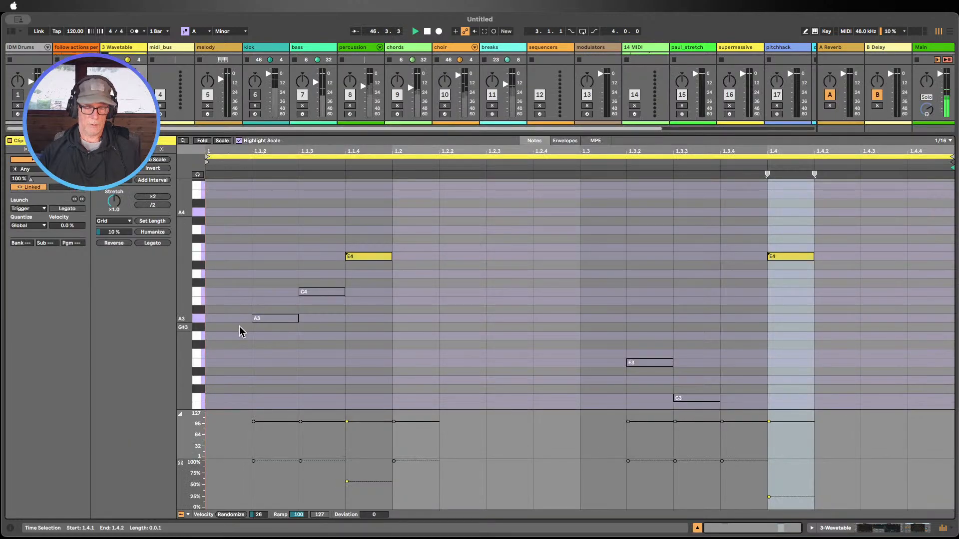
{"action": "key", "text": "super+a"}
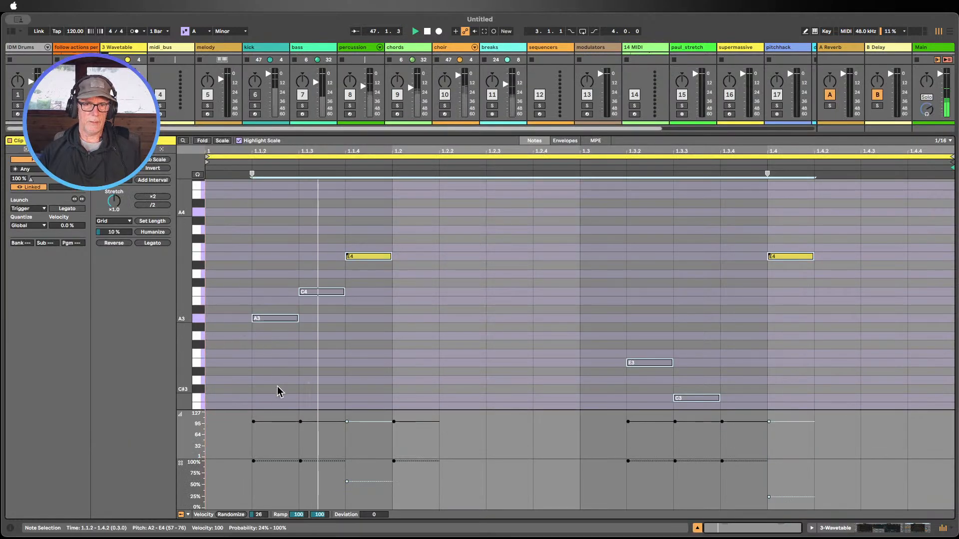
{"action": "left_click", "coordinate": [242, 515]}
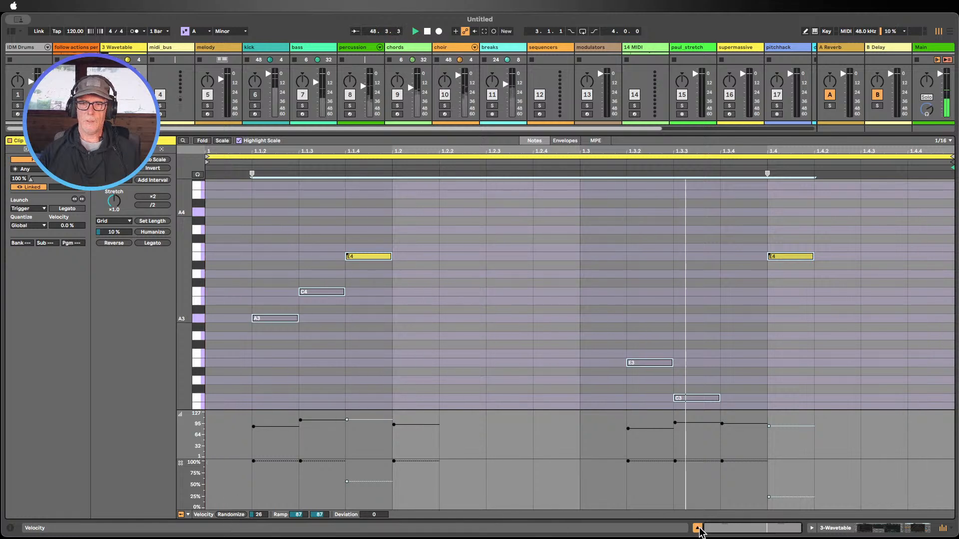
Randomize the velocities of all notes in the Wavetable track's fourth clip by an amount of 26 and close the clip editor
{"action": "left_click", "coordinate": [697, 528]}
{"action": "key", "text": "Down"}
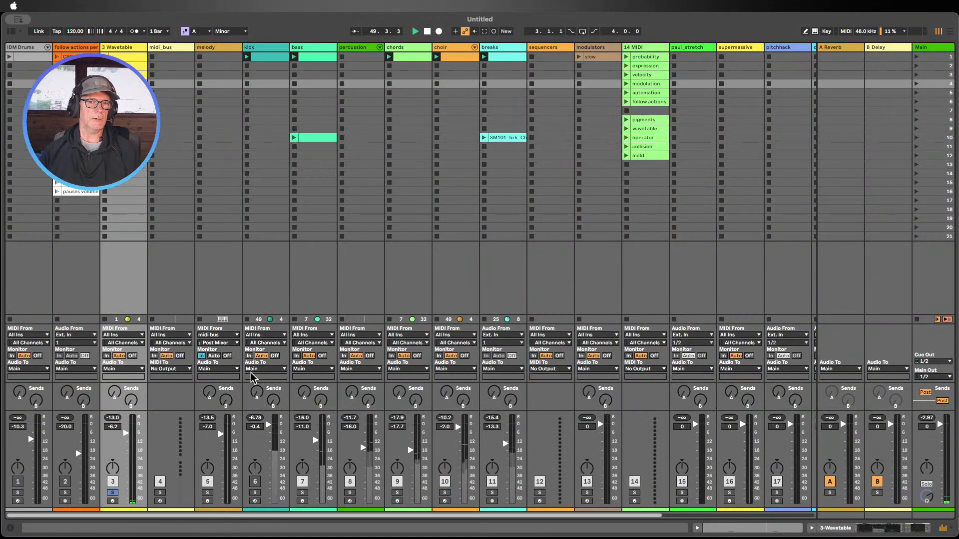
{"action": "double_click", "coordinate": [123, 84]}
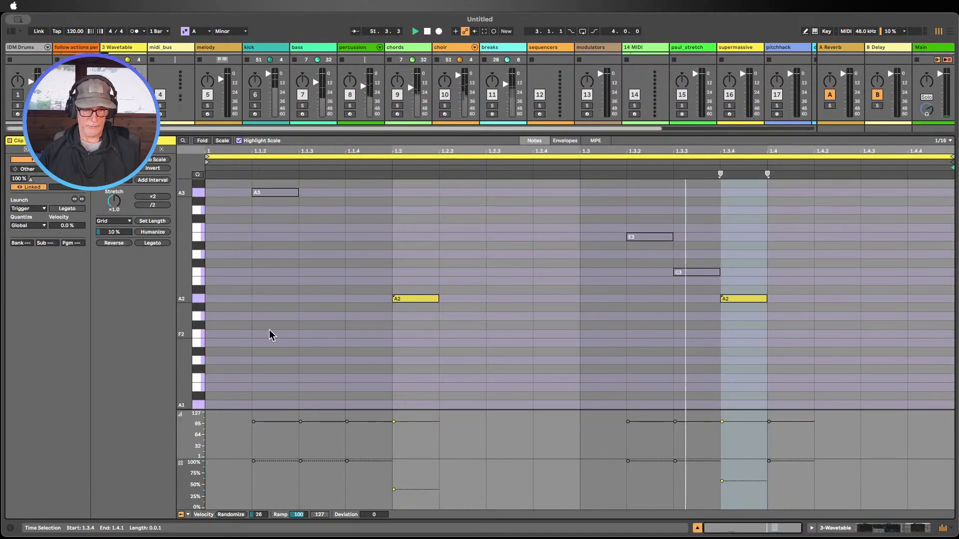
{"action": "key", "text": "super+a"}
{"action": "left_click", "coordinate": [230, 514]}
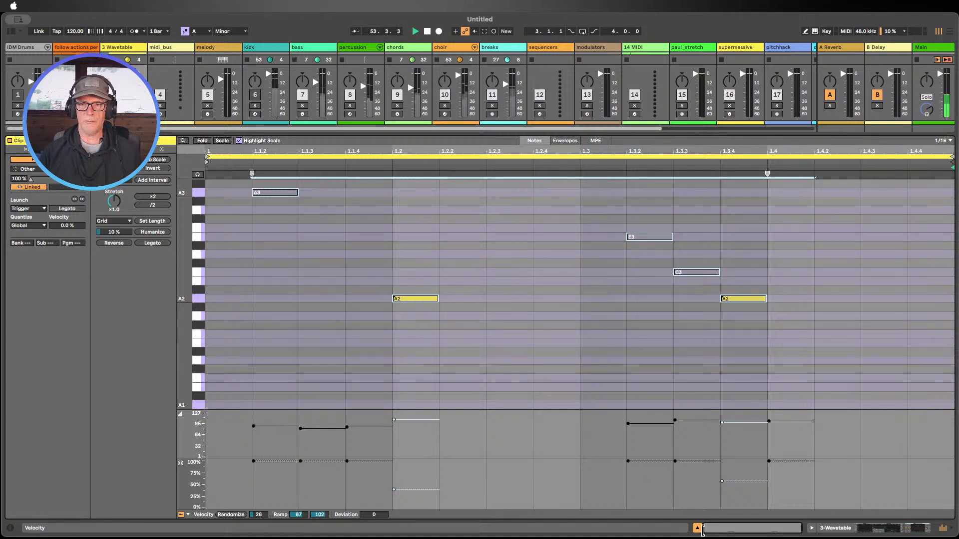
{"action": "left_click", "coordinate": [697, 528]}
Unsolo the Wavetable track, activate the kick track, and mute the chords and melody tracks
{"action": "left_click", "coordinate": [112, 493]}
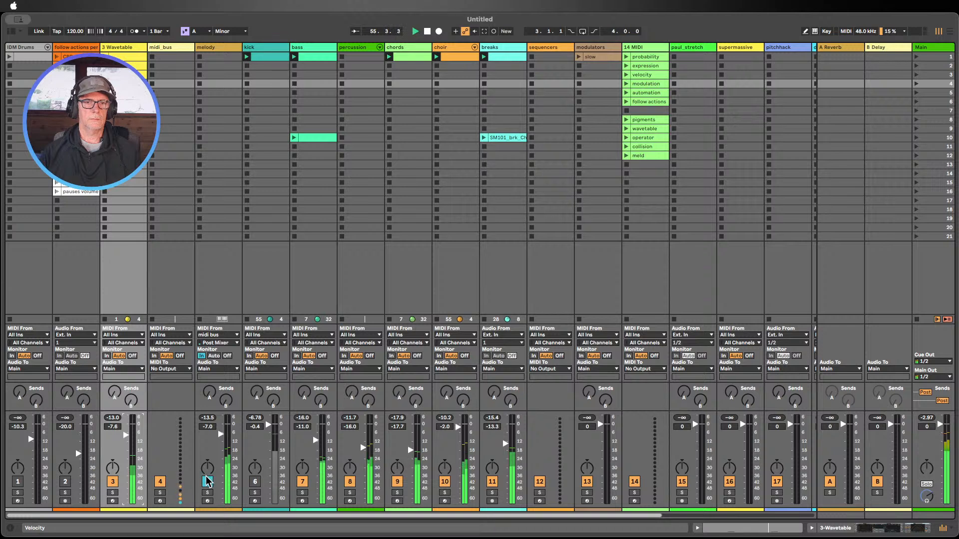
{"action": "left_click", "coordinate": [397, 482]}
{"action": "left_click", "coordinate": [254, 483]}
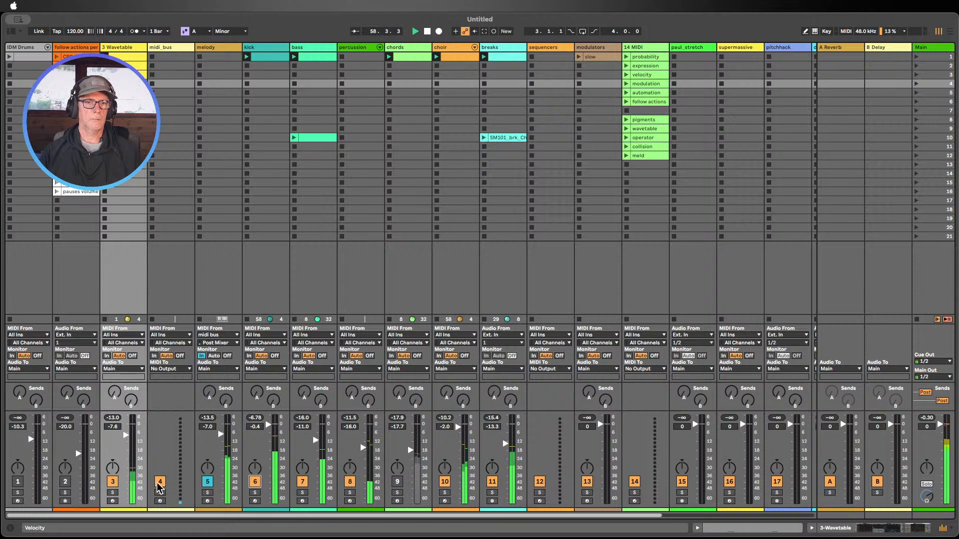
{"action": "left_click", "coordinate": [206, 483]}
Mute the breaks track and raise the Wavetable track's volume to 0 dB
{"action": "left_click_drag", "start_coordinate": [132, 459], "coordinate": [132, 454]}
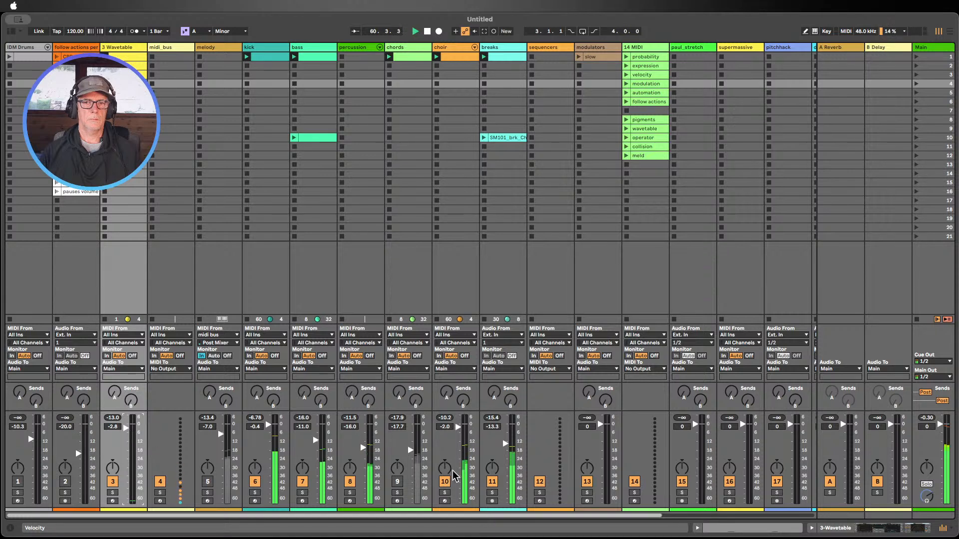
{"action": "left_click", "coordinate": [492, 482]}
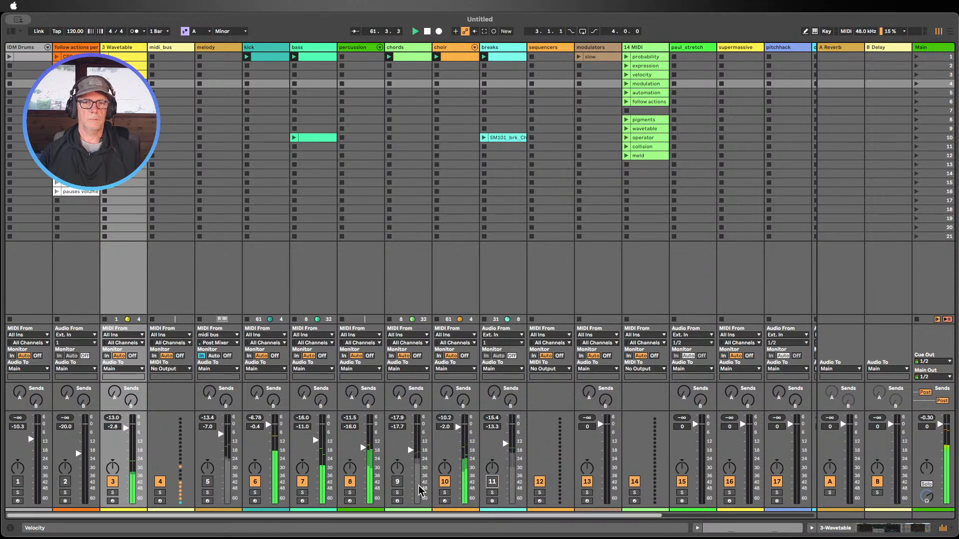
{"action": "left_click_drag", "start_coordinate": [126, 428], "coordinate": [126, 424]}
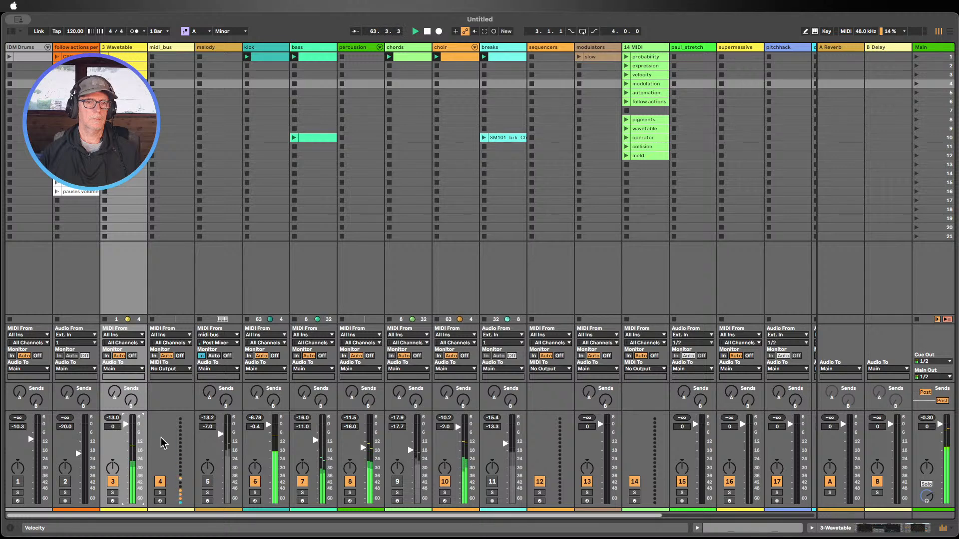
Set Wavetable's filter 1 to about 435 Hz with 26% resonance, and move its track between the melody and kick tracks
{"action": "left_click", "coordinate": [120, 47]}
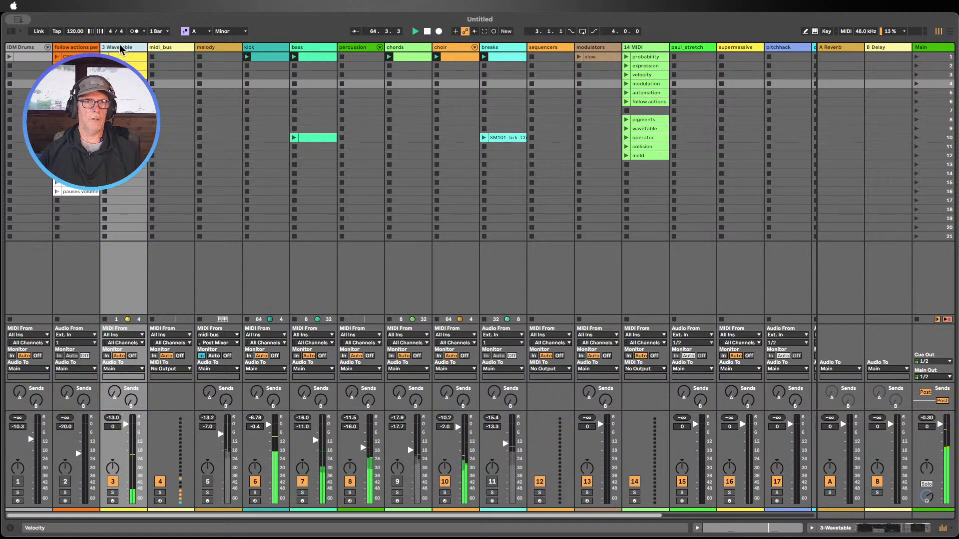
{"action": "double_click", "coordinate": [120, 47]}
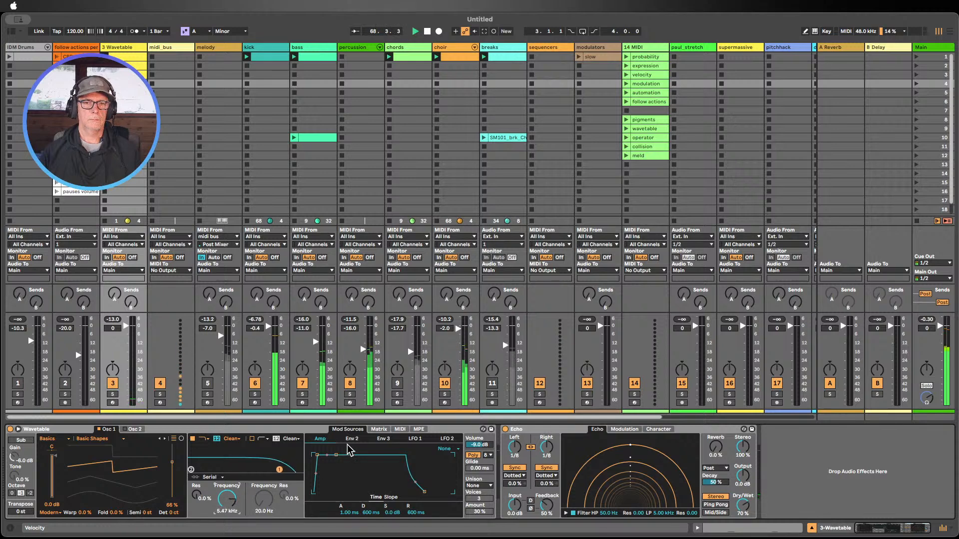
{"action": "left_click", "coordinate": [379, 429]}
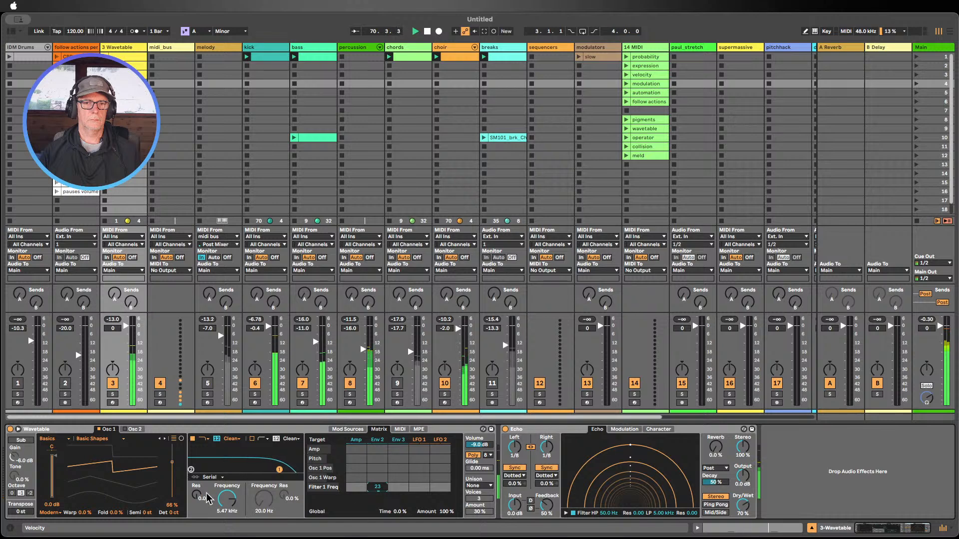
{"action": "left_click_drag", "start_coordinate": [232, 503], "coordinate": [197, 497]}
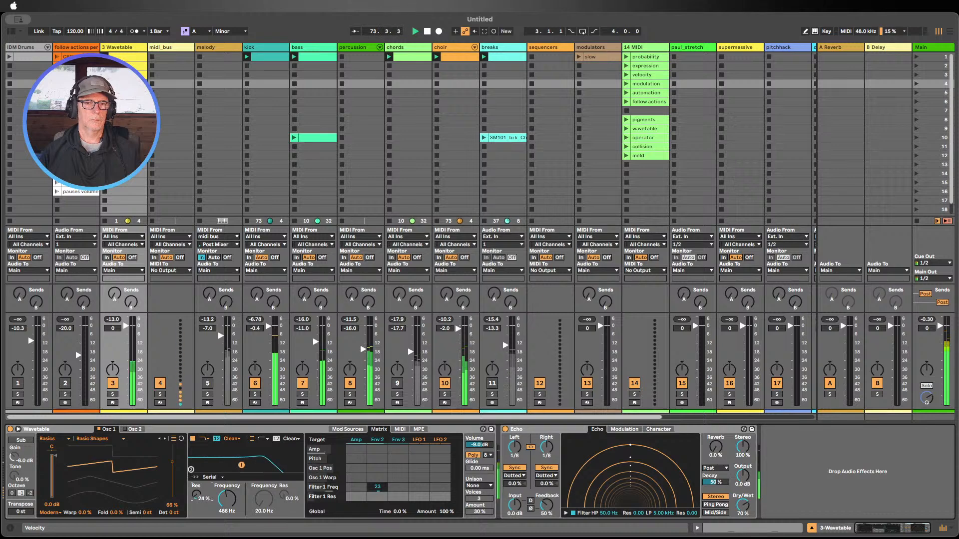
{"action": "left_click_drag", "start_coordinate": [223, 501], "coordinate": [224, 504]}
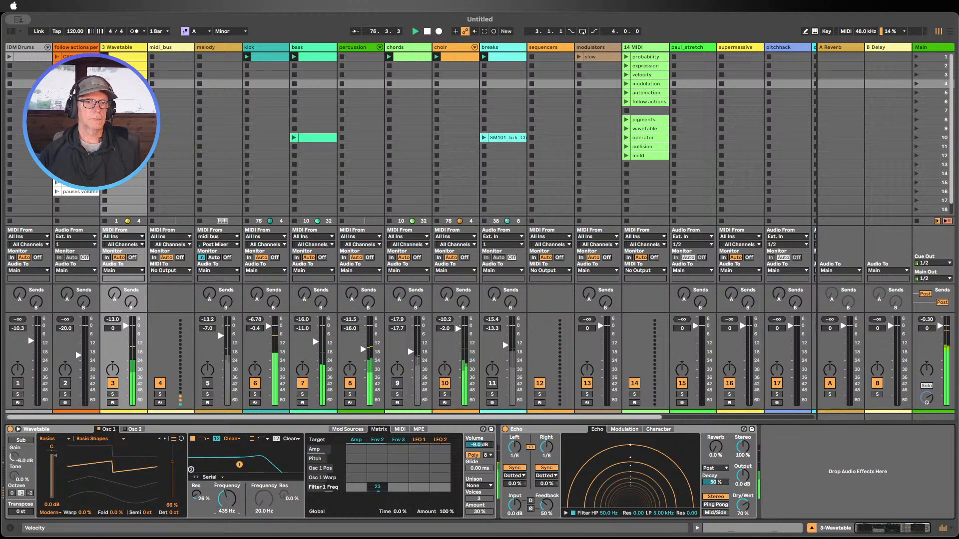
{"action": "left_click_drag", "start_coordinate": [119, 54], "coordinate": [232, 53]}
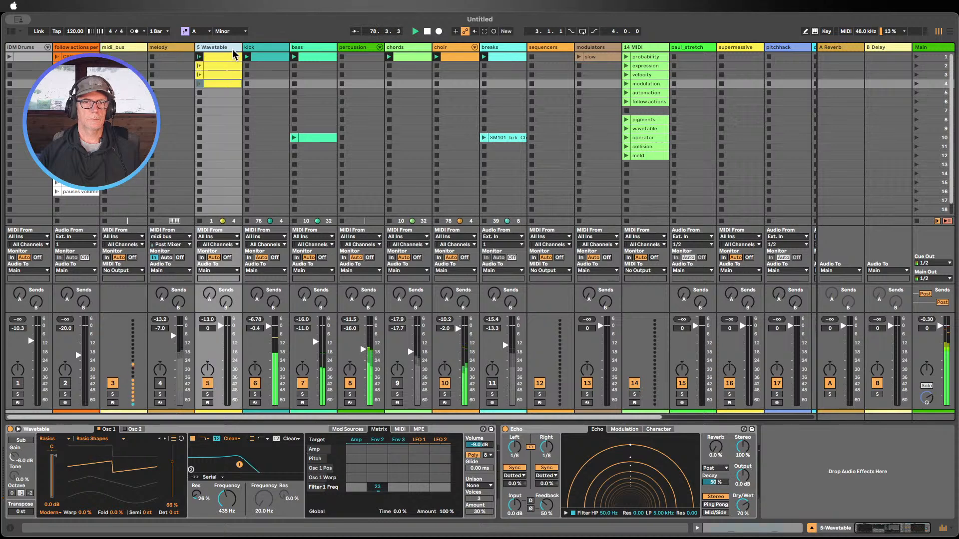
Lower Wavetable's filter 1 frequency to 225 Hz and set its unison mode to Shimmer
{"action": "left_click_drag", "start_coordinate": [226, 503], "coordinate": [226, 510]}
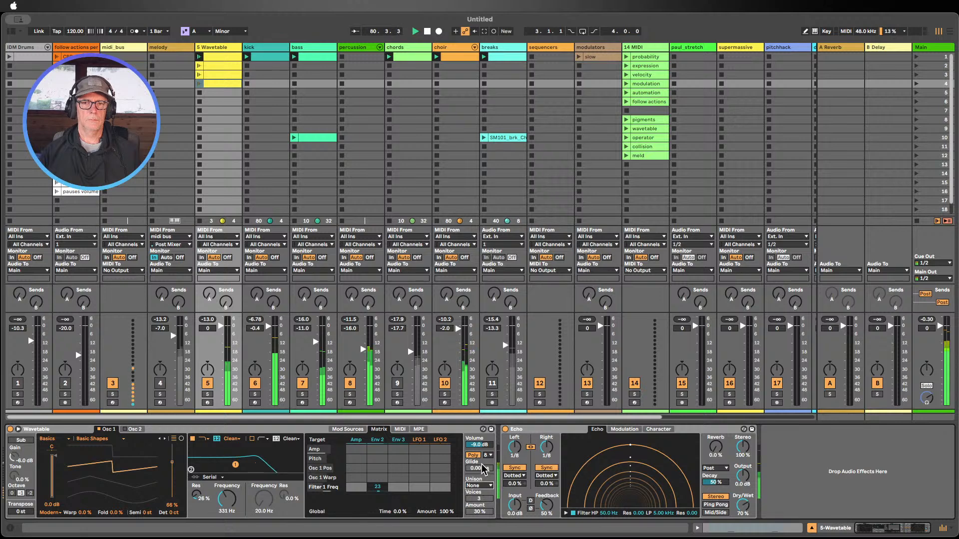
{"action": "left_click", "coordinate": [479, 486]}
{"action": "left_click", "coordinate": [478, 446]}
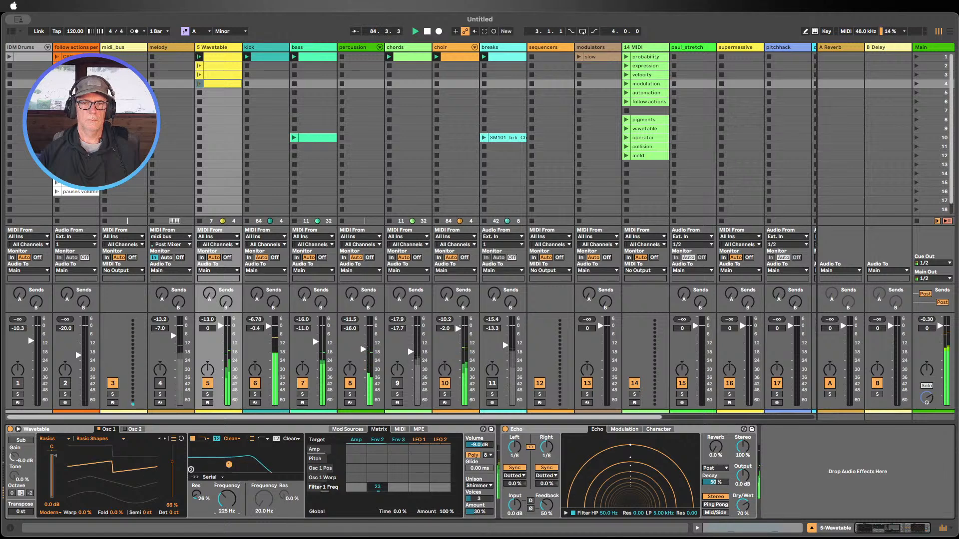
Mute the choir and percussion tracks, and reactivate the breaks and chords tracks
{"action": "left_click", "coordinate": [445, 383]}
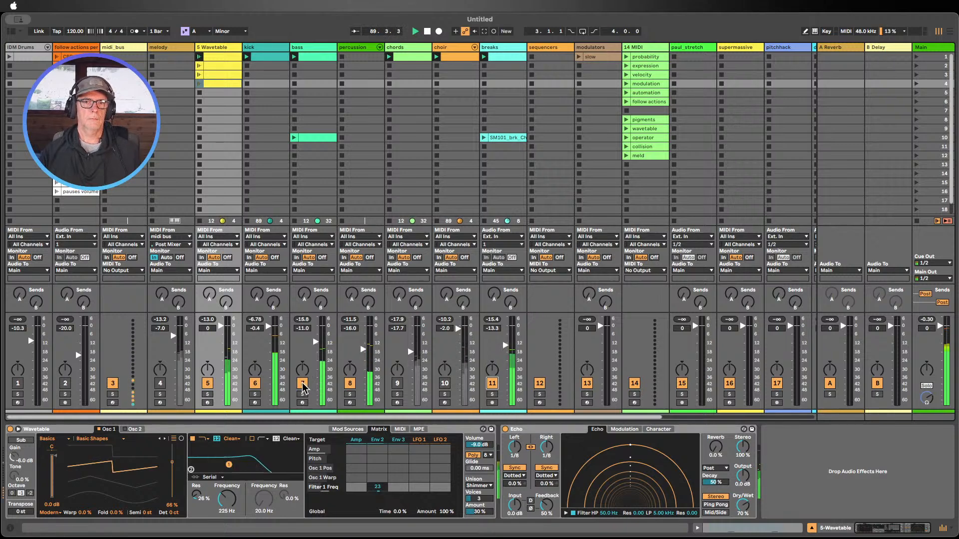
{"action": "left_click", "coordinate": [349, 383]}
{"action": "left_click", "coordinate": [401, 383]}
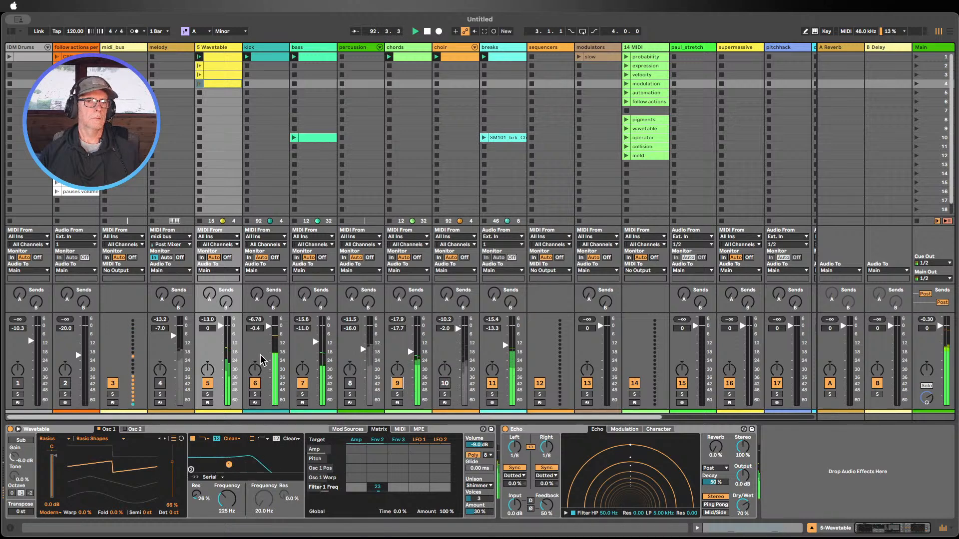
Rename the Wavetable track to FA_melody and stop playback
{"action": "right_click", "coordinate": [212, 47]}
{"action": "left_click", "coordinate": [247, 94]}
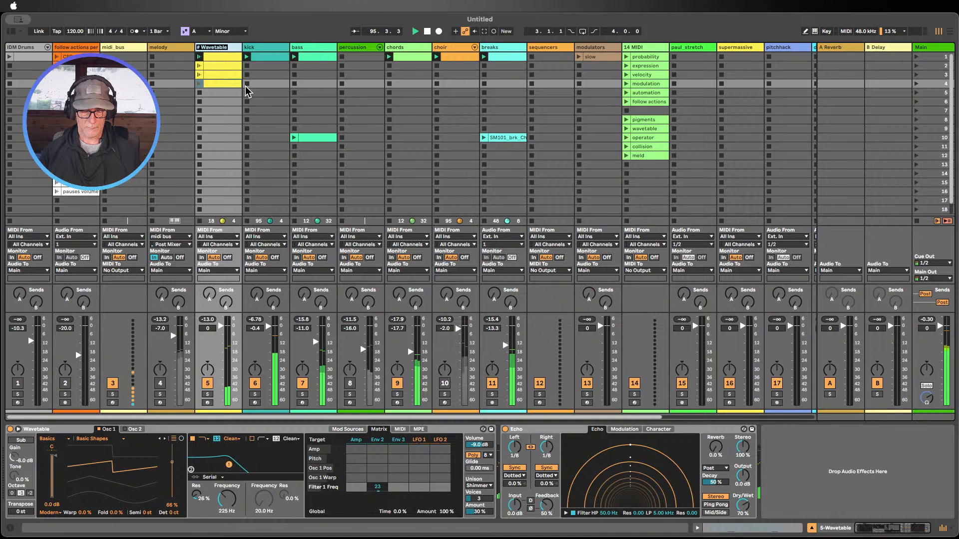
{"action": "type", "text": "FA_melody"}
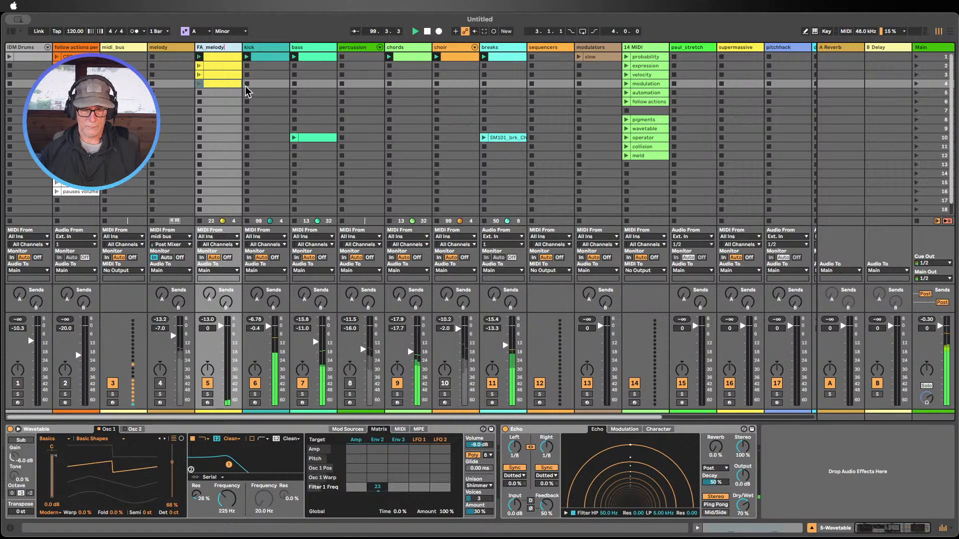
{"action": "left_click", "coordinate": [233, 93]}
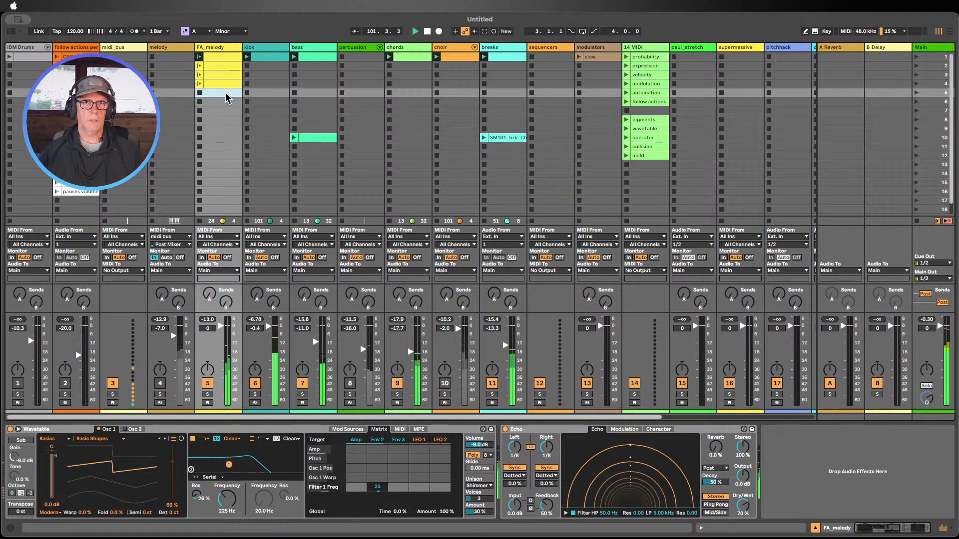
{"action": "left_click", "coordinate": [427, 31]}
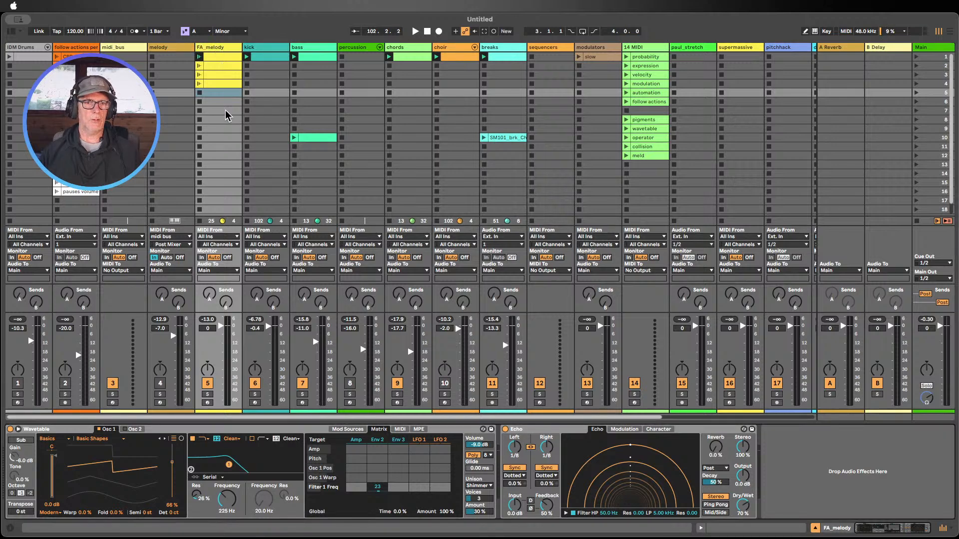
Examine the note chances, velocities and follow action settings of the four FA_melody clips one after another
{"action": "left_click", "coordinate": [69, 56]}
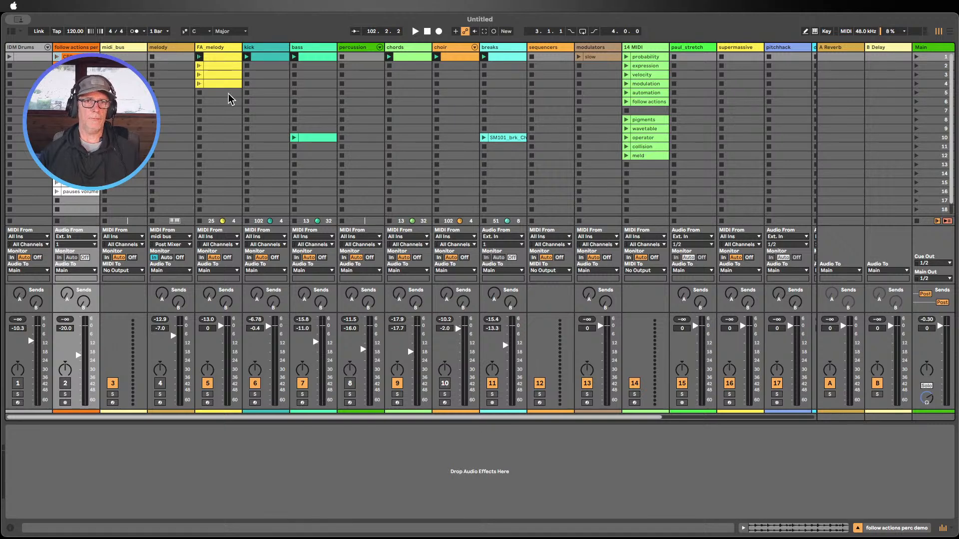
{"action": "left_click", "coordinate": [223, 57]}
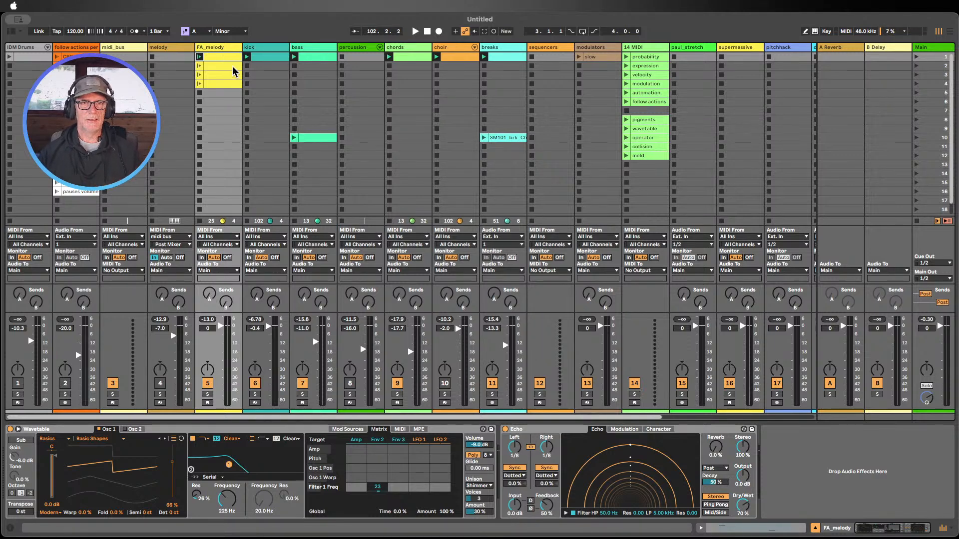
{"action": "double_click", "coordinate": [222, 55]}
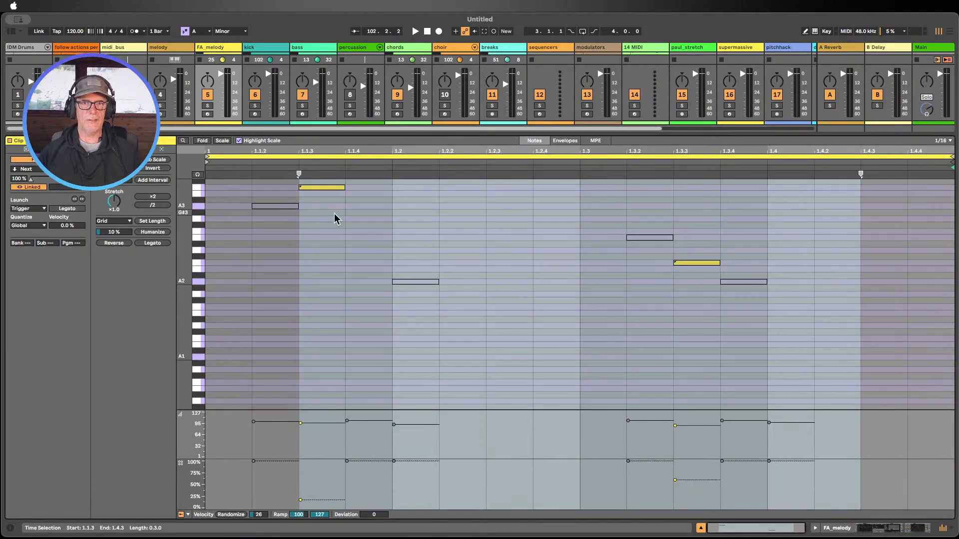
{"action": "left_click_drag", "start_coordinate": [309, 134], "coordinate": [310, 301]}
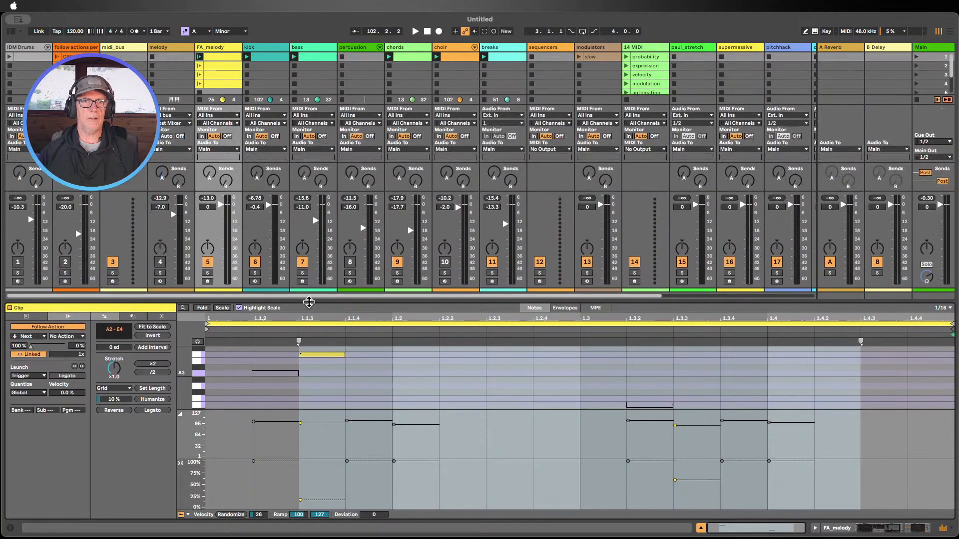
{"action": "left_click", "coordinate": [216, 82]}
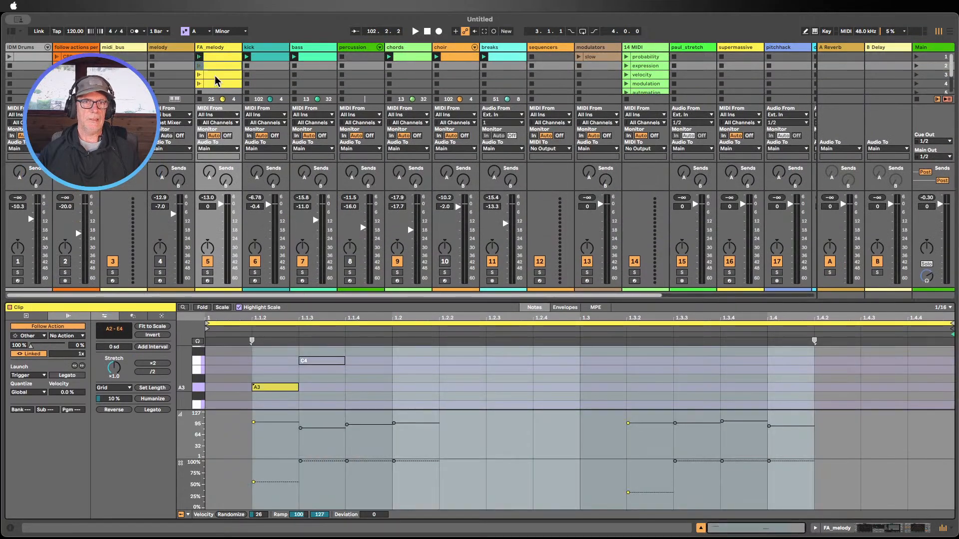
{"action": "left_click", "coordinate": [216, 77]}
{"action": "left_click", "coordinate": [217, 83]}
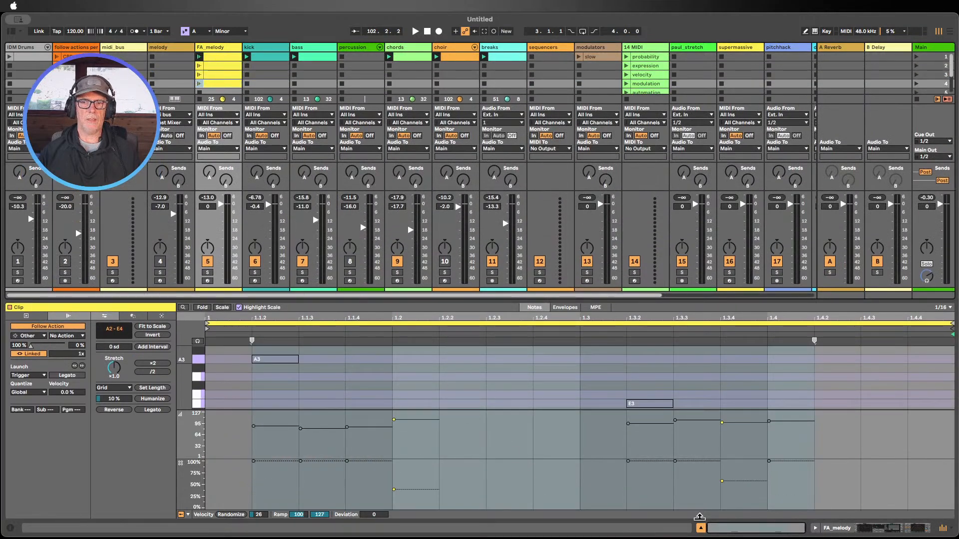
Hide the FA_melody clip editor and return the stopped transport to the beginning of the set
{"action": "left_click", "coordinate": [701, 528]}
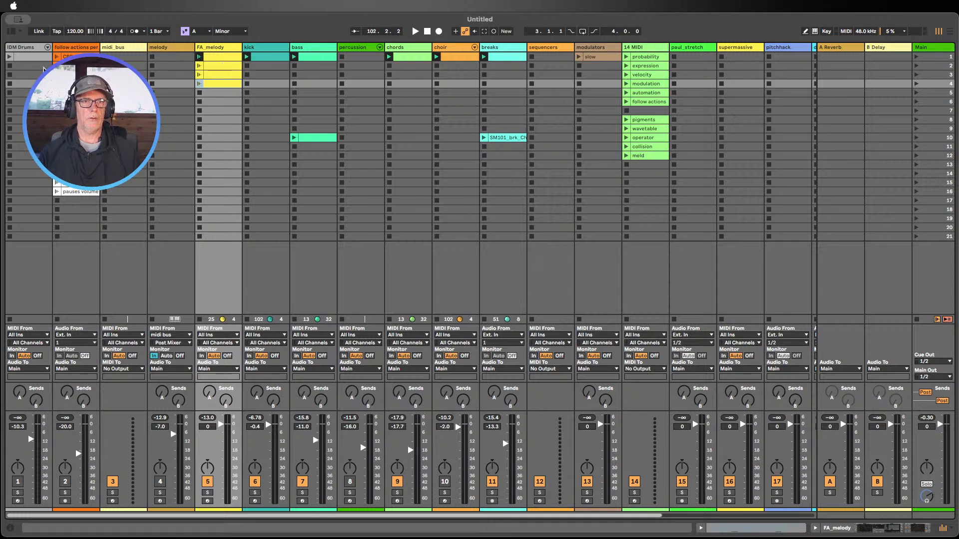
{"action": "left_click", "coordinate": [36, 66]}
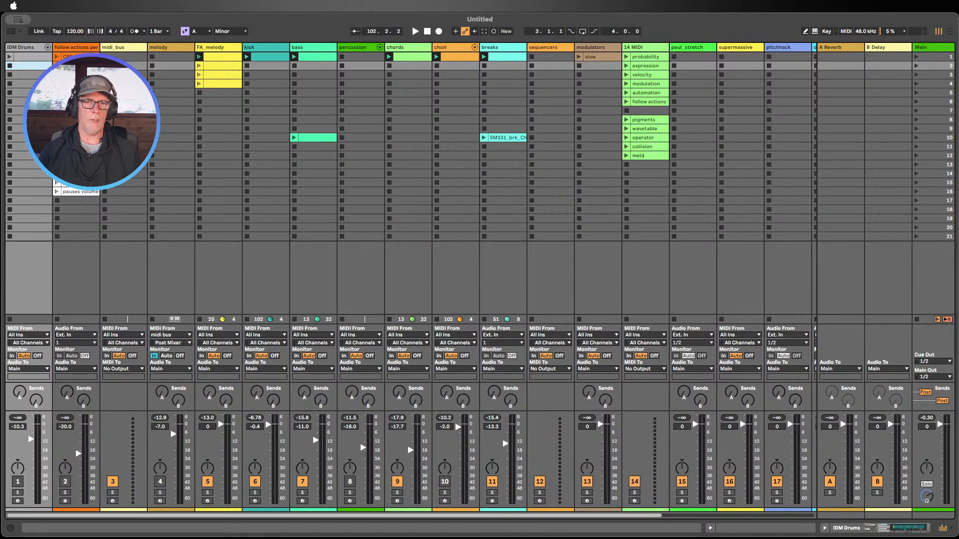
{"action": "left_click", "coordinate": [427, 32]}
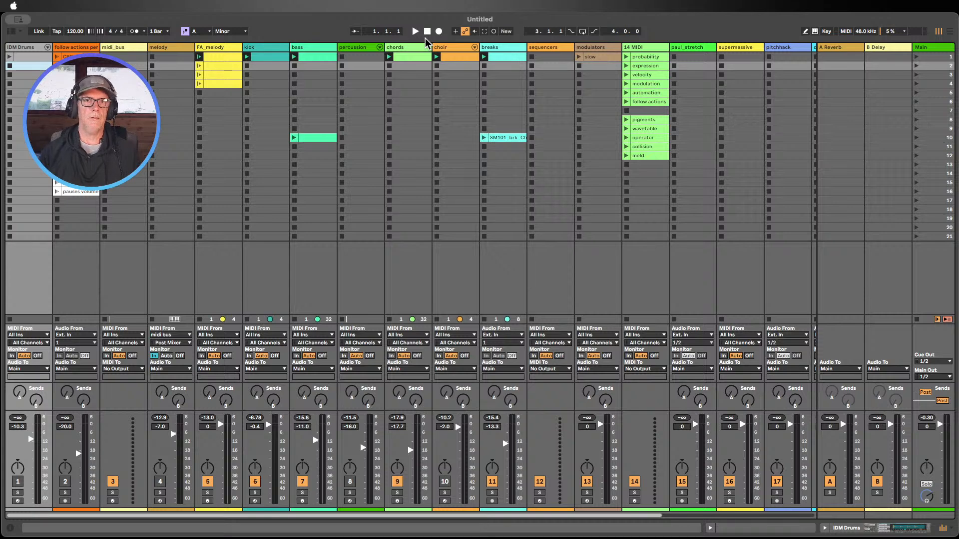
Examine the midi_bus track's sequencer devices and the melody track's Meld synth, including its expanded modulation matrix
{"action": "left_click", "coordinate": [121, 48]}
{"action": "double_click", "coordinate": [121, 48]}
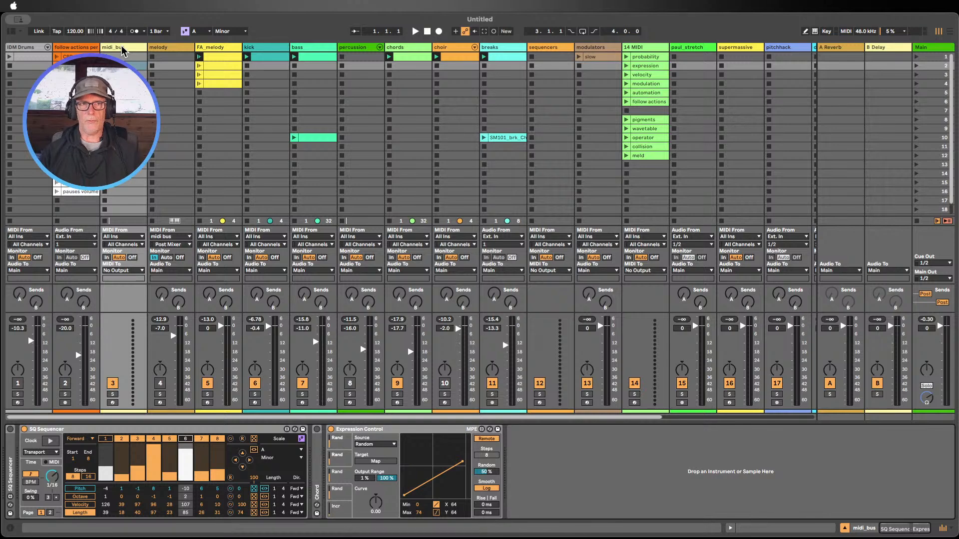
{"action": "left_click", "coordinate": [175, 46]}
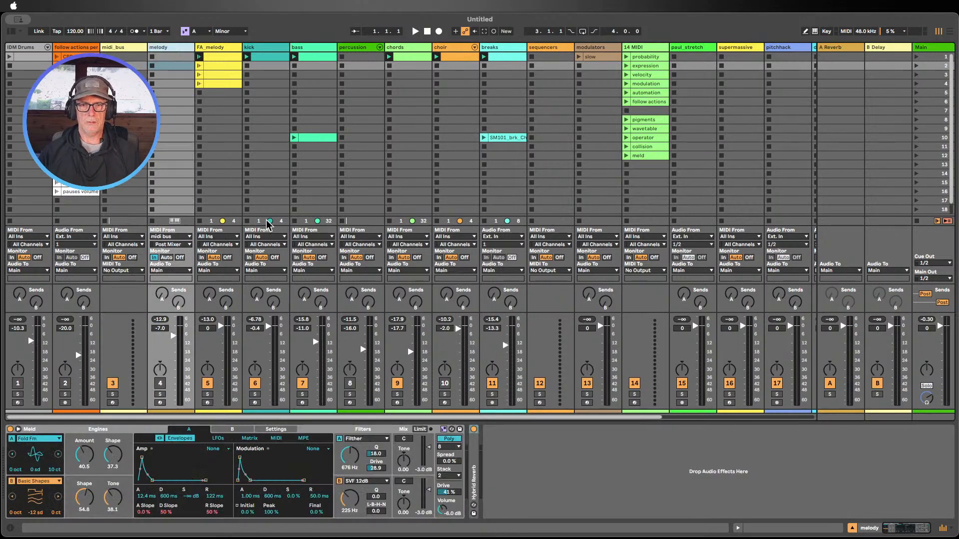
{"action": "double_click", "coordinate": [43, 430]}
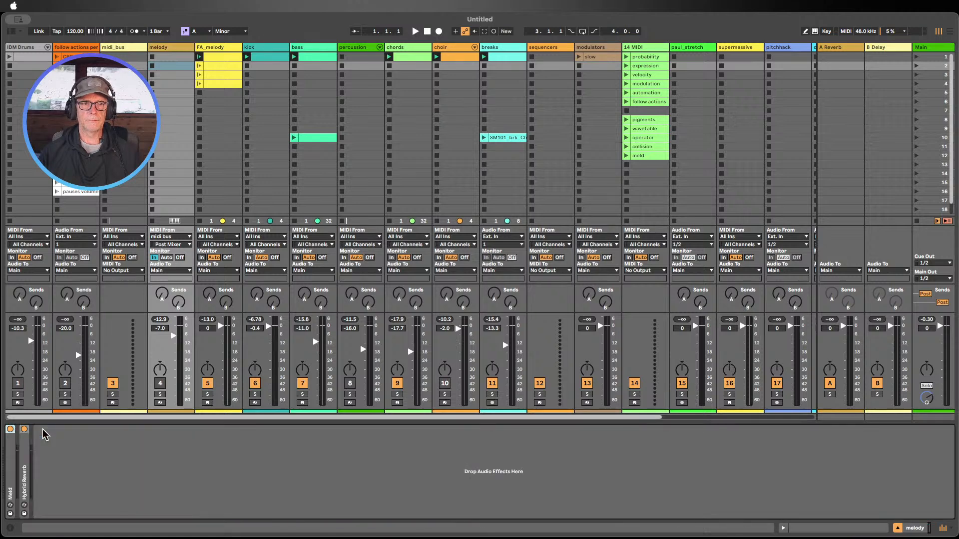
{"action": "double_click", "coordinate": [9, 452]}
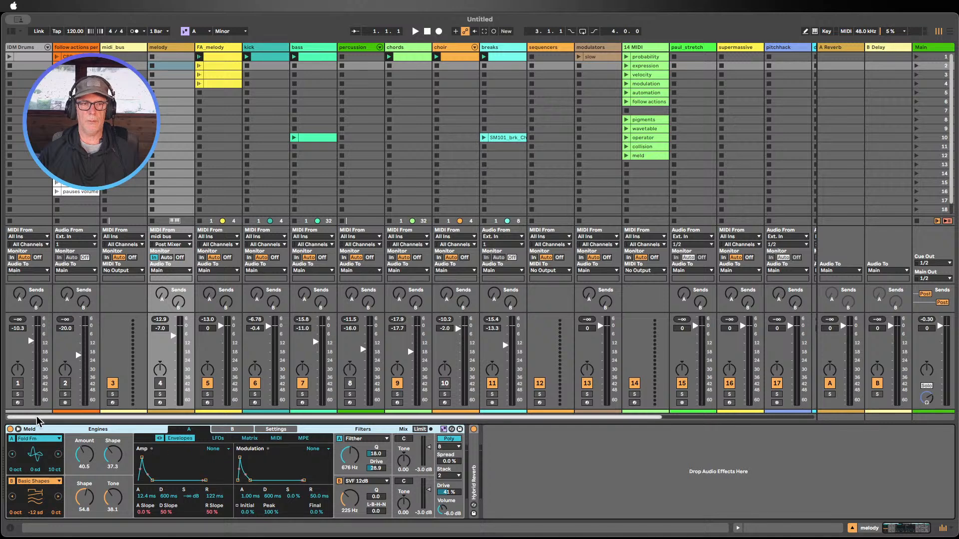
{"action": "left_click", "coordinate": [18, 429]}
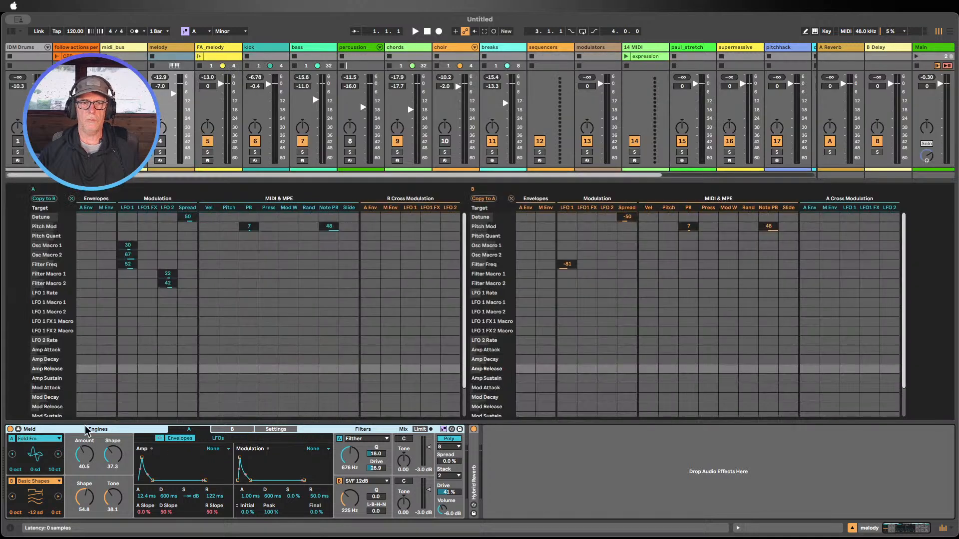
{"action": "left_click", "coordinate": [18, 430]}
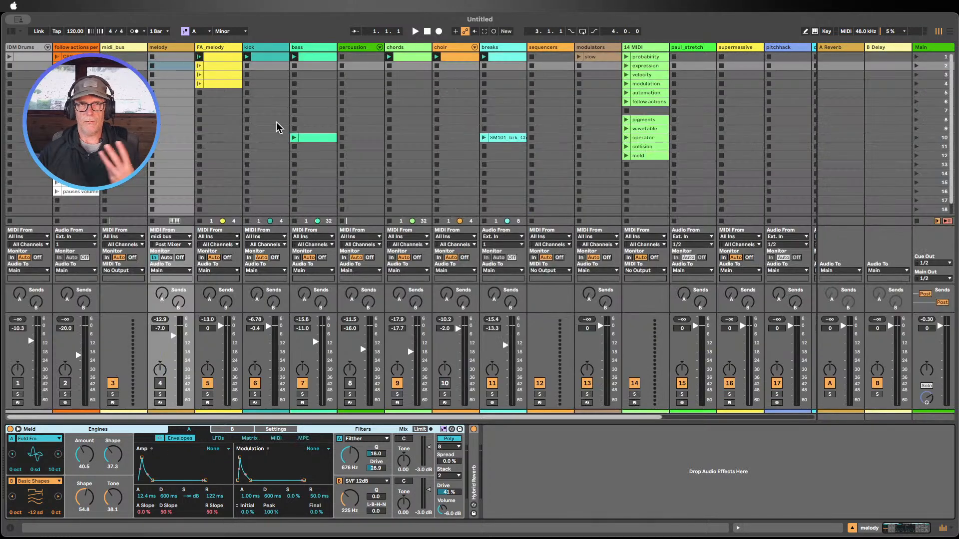
Review the device chains of the bass, chords, choir and percussion tracks, folding the percussion track's Spectral Resonator
{"action": "left_click", "coordinate": [304, 47]}
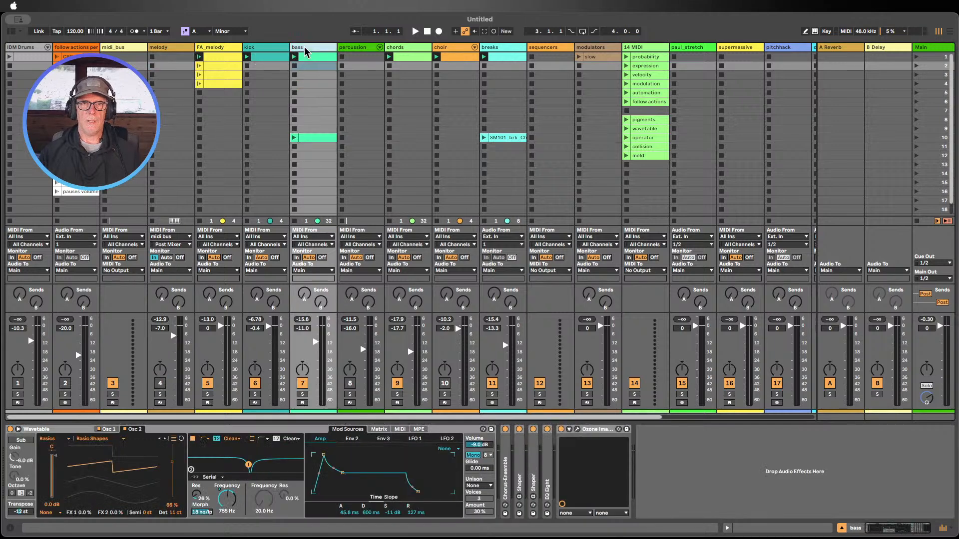
{"action": "left_click", "coordinate": [404, 46]}
{"action": "left_click", "coordinate": [442, 48]}
{"action": "left_click", "coordinate": [358, 53]}
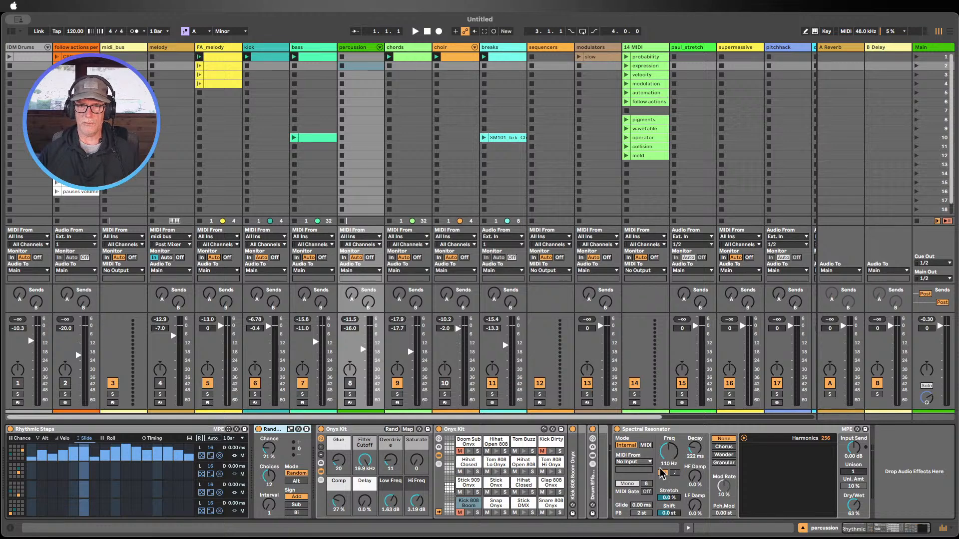
{"action": "double_click", "coordinate": [660, 430]}
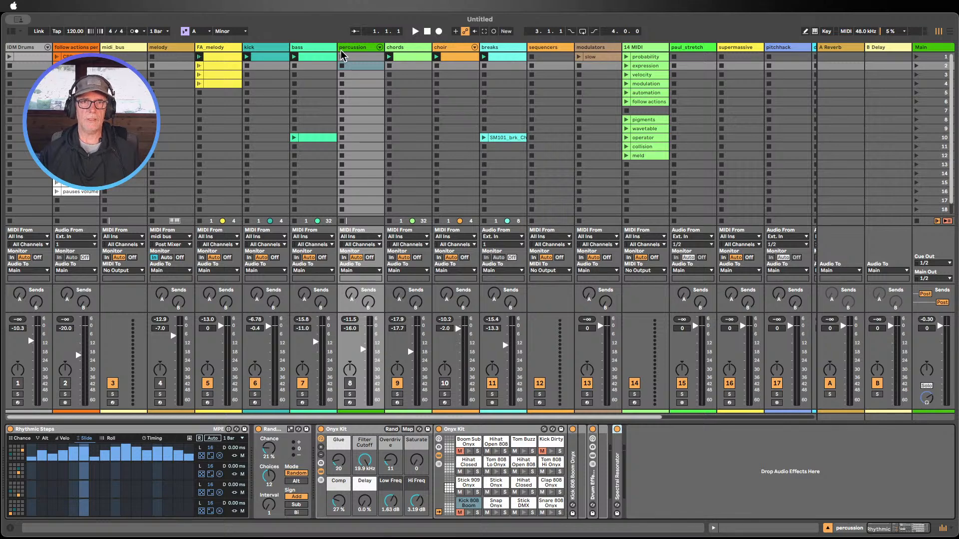
{"action": "left_click", "coordinate": [403, 49]}
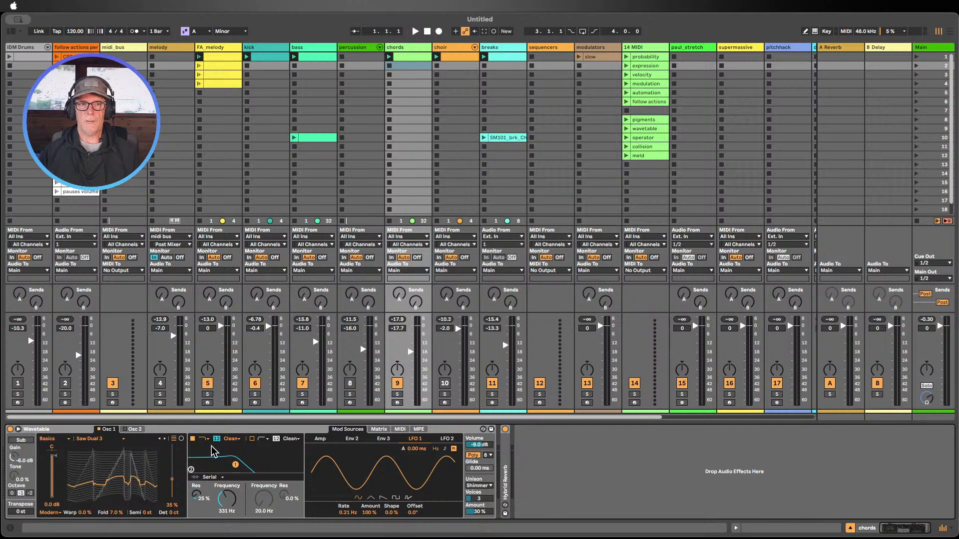
Unfold the choir track's Sampler and examine its sample, modulation LFOs and the Arpeggiator in front of it
{"action": "left_click", "coordinate": [454, 47]}
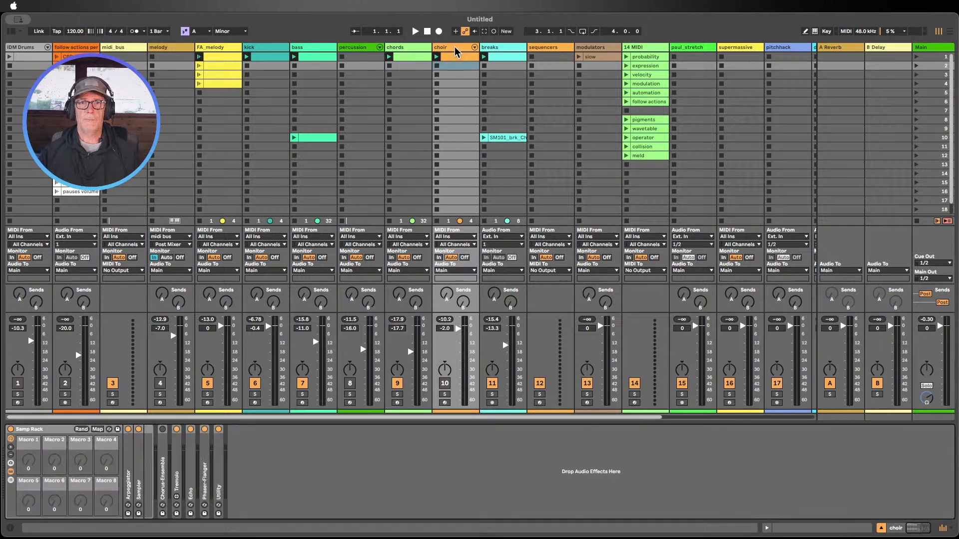
{"action": "double_click", "coordinate": [139, 462]}
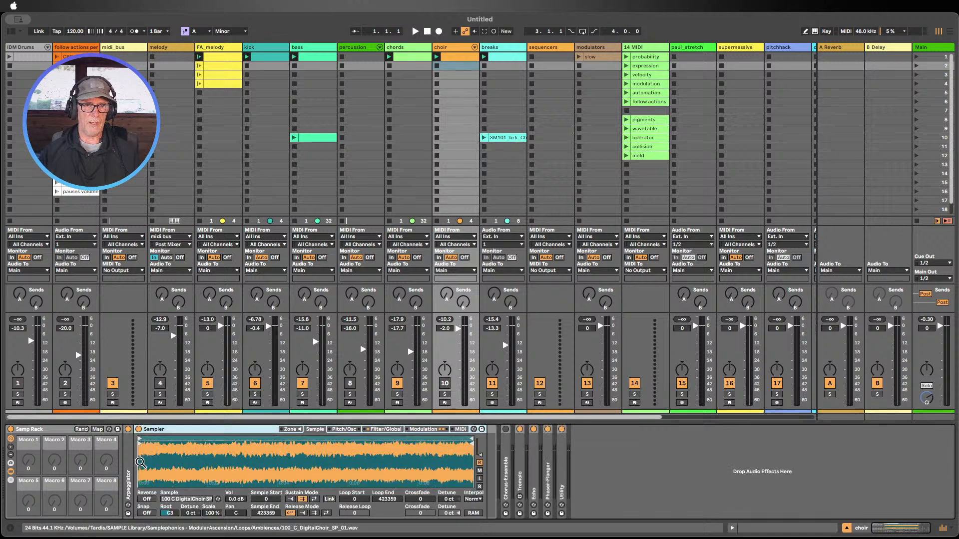
{"action": "left_click", "coordinate": [424, 430]}
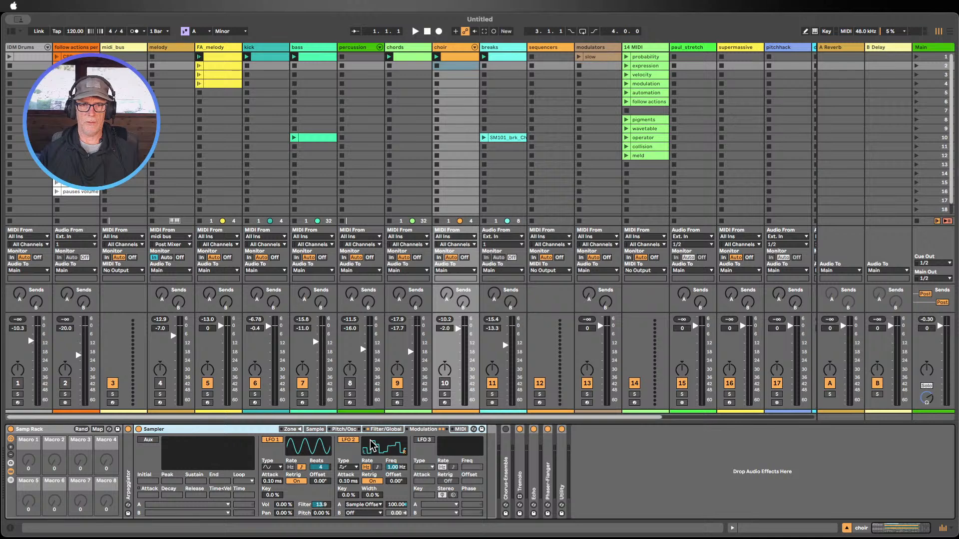
{"action": "left_click", "coordinate": [313, 429]}
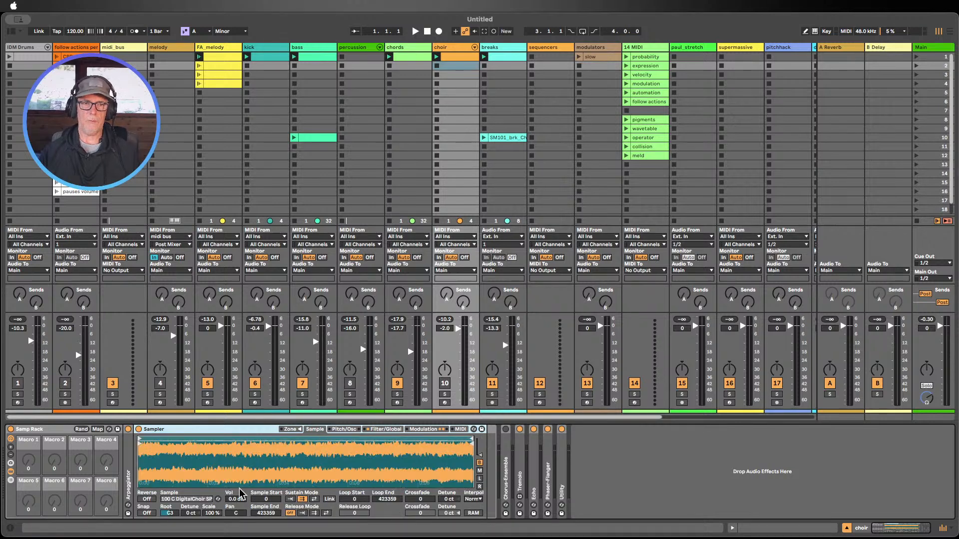
{"action": "double_click", "coordinate": [128, 449]}
{"action": "double_click", "coordinate": [201, 430]}
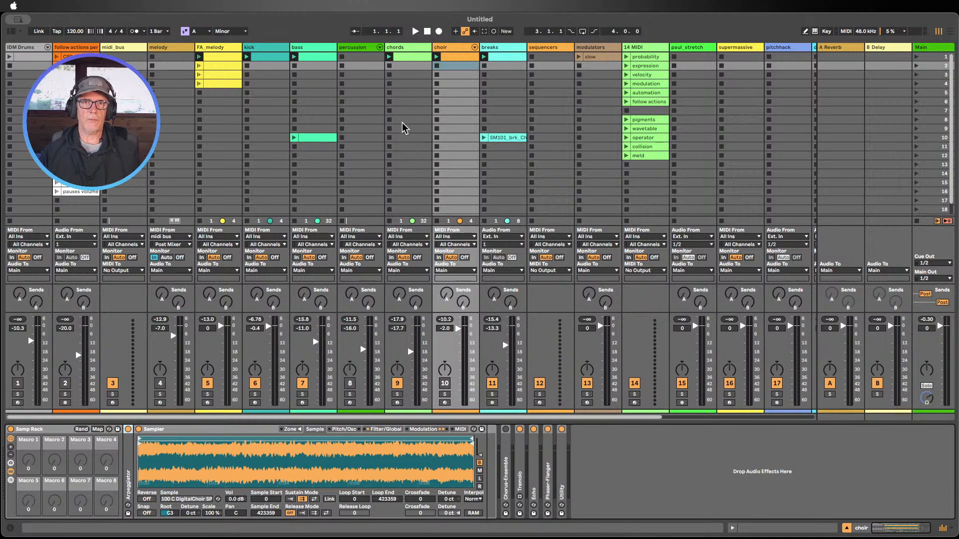
Inspect the device chains of the bass and breaks tracks
{"action": "left_click", "coordinate": [316, 47]}
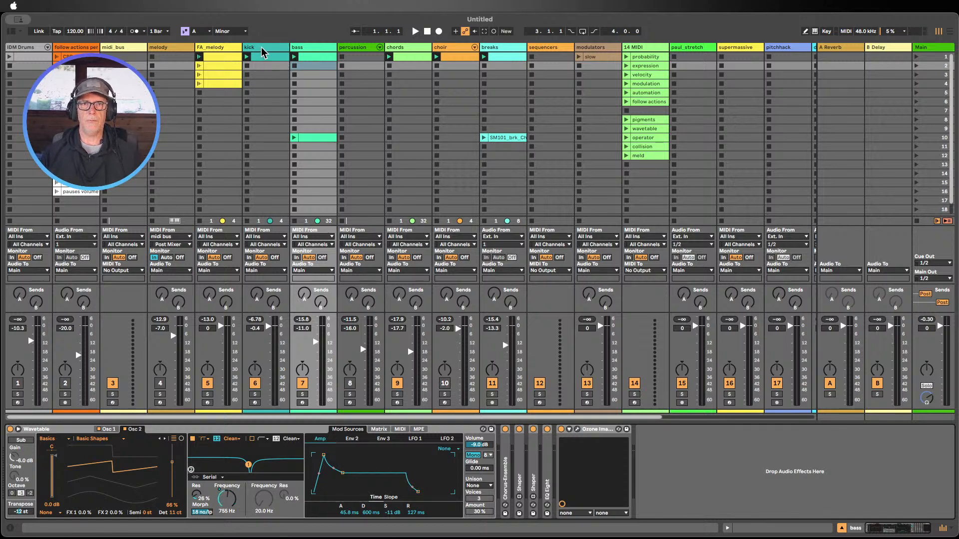
{"action": "left_click", "coordinate": [491, 48]}
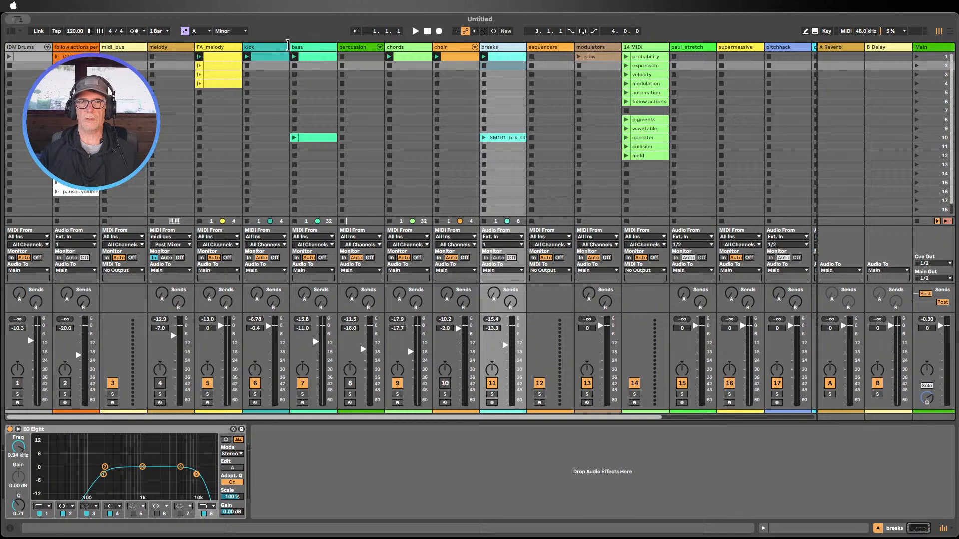
{"action": "left_click", "coordinate": [508, 70]}
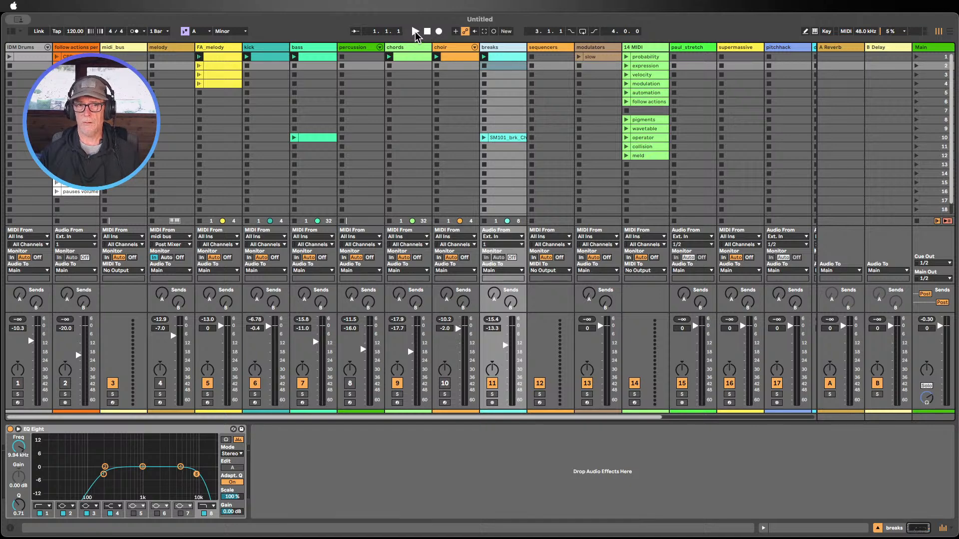
Start playback, activate the percussion and choir tracks, and lower the choir volume to about -10 dB
{"action": "left_click", "coordinate": [415, 32]}
{"action": "left_click", "coordinate": [350, 383]}
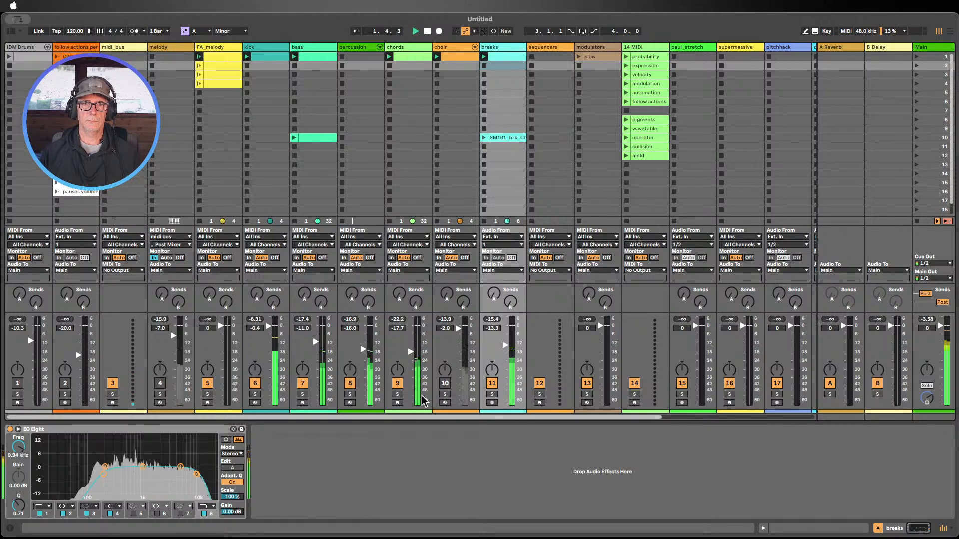
{"action": "left_click", "coordinate": [445, 385]}
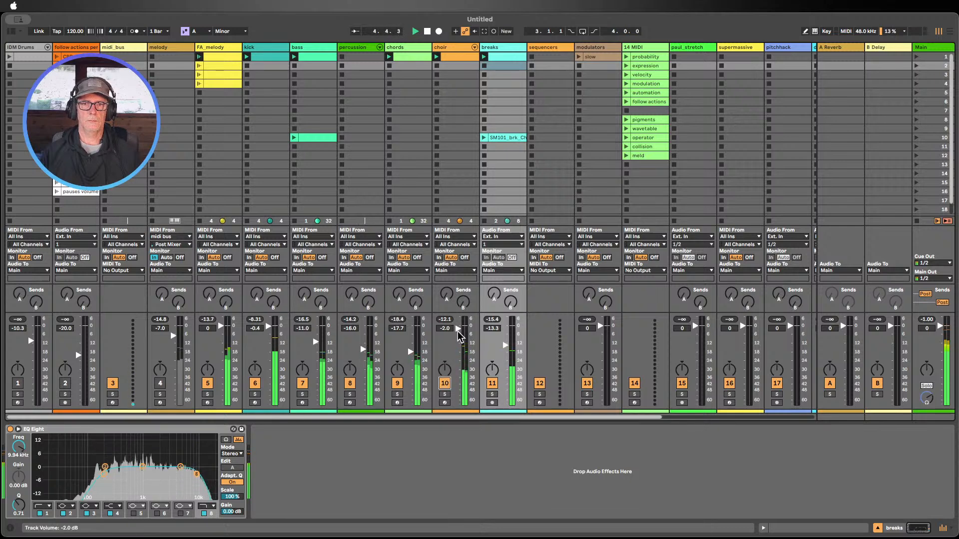
{"action": "mouse_move", "coordinate": [458, 331]}
{"action": "left_mouse_down"}
{"action": "mouse_move", "coordinate": [458, 403]}
{"action": "mouse_move", "coordinate": [457, 340]}
{"action": "left_mouse_up"}
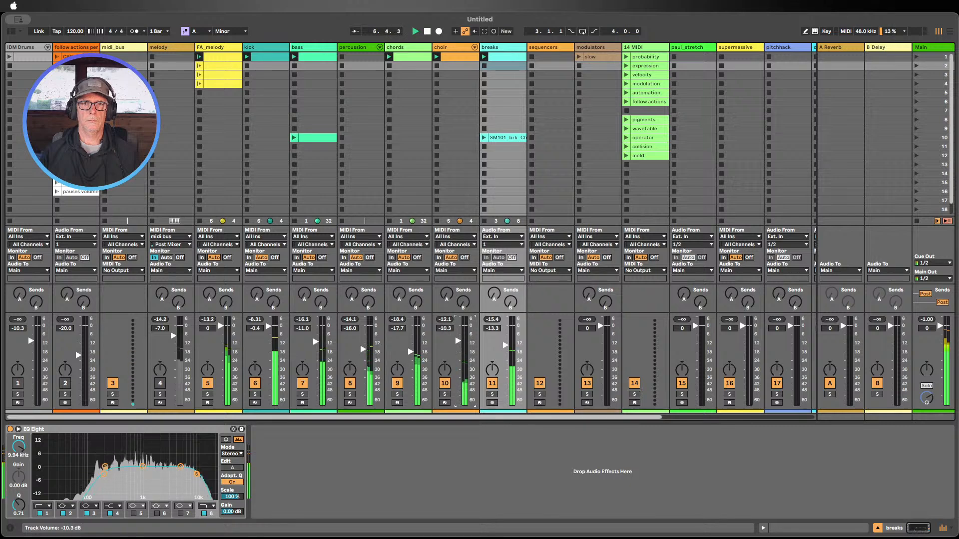
Mute chords and kick, activate melody at -9 dB, briefly drop out the breaks, and stop playback
{"action": "left_click", "coordinate": [397, 383]}
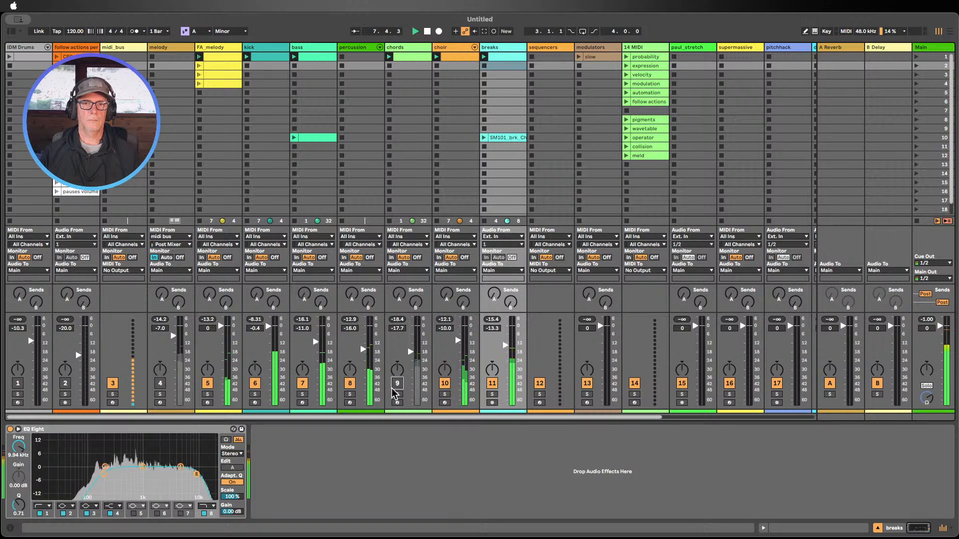
{"action": "left_click", "coordinate": [160, 383]}
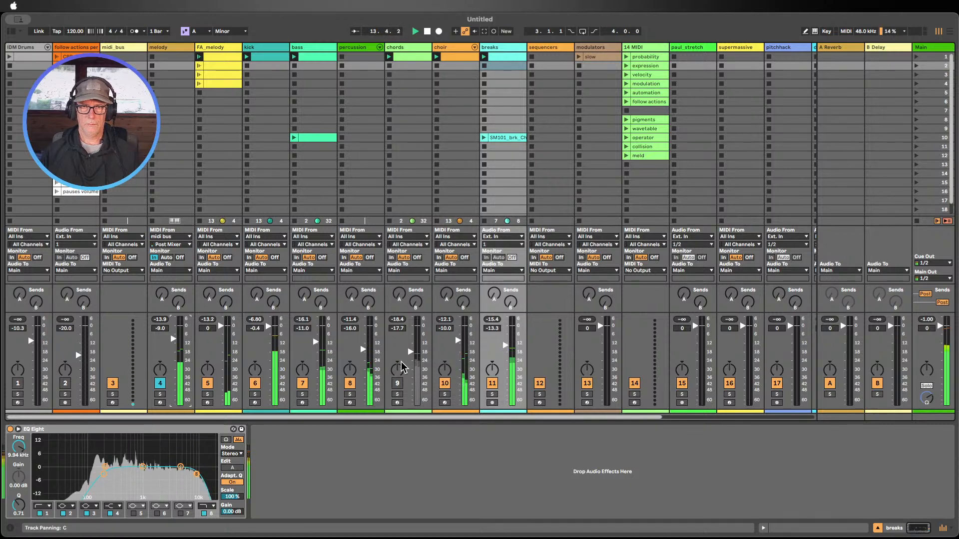
{"action": "left_click", "coordinate": [493, 384]}
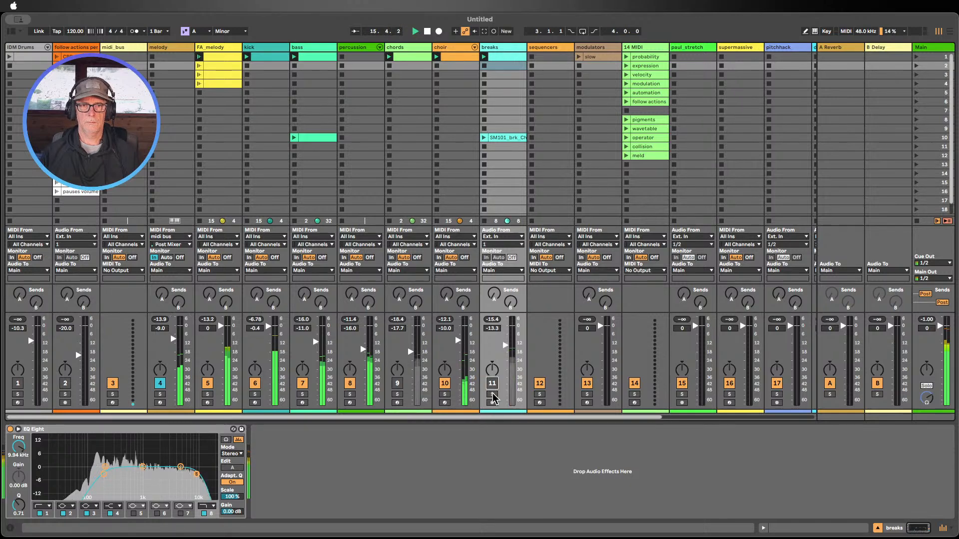
{"action": "left_click", "coordinate": [255, 385]}
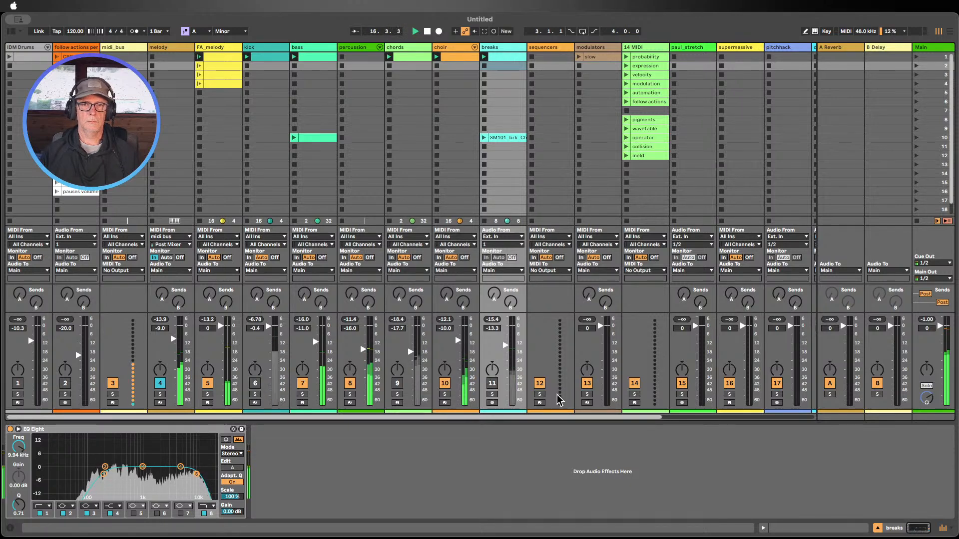
{"action": "left_click", "coordinate": [493, 385]}
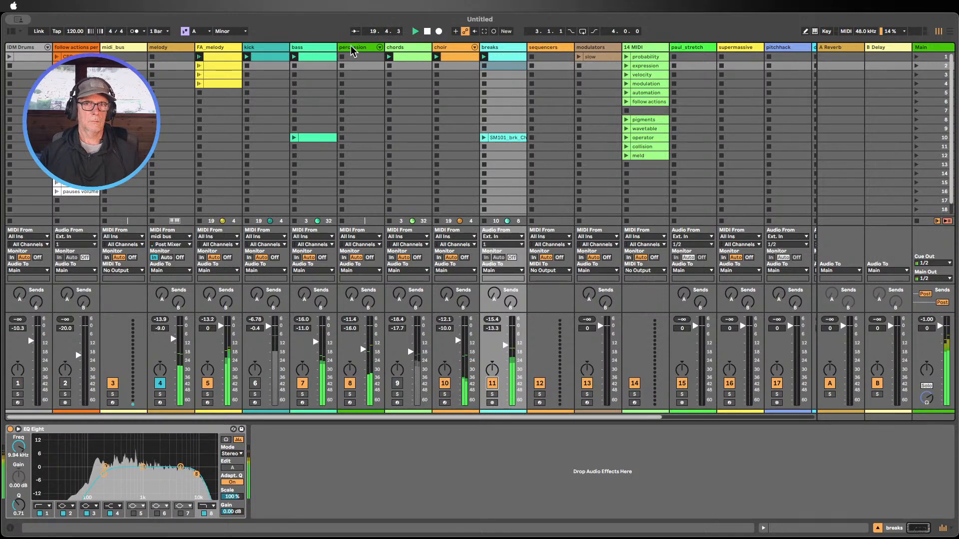
{"action": "left_click", "coordinate": [427, 33]}
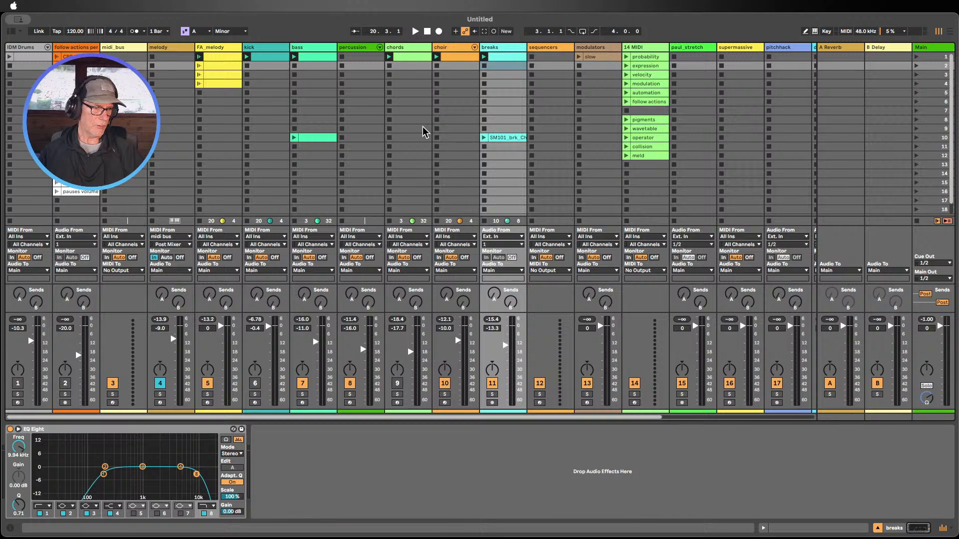
Restart playback and mute the breaks, percussion, bass and melody tracks one after another
{"action": "left_click", "coordinate": [414, 31]}
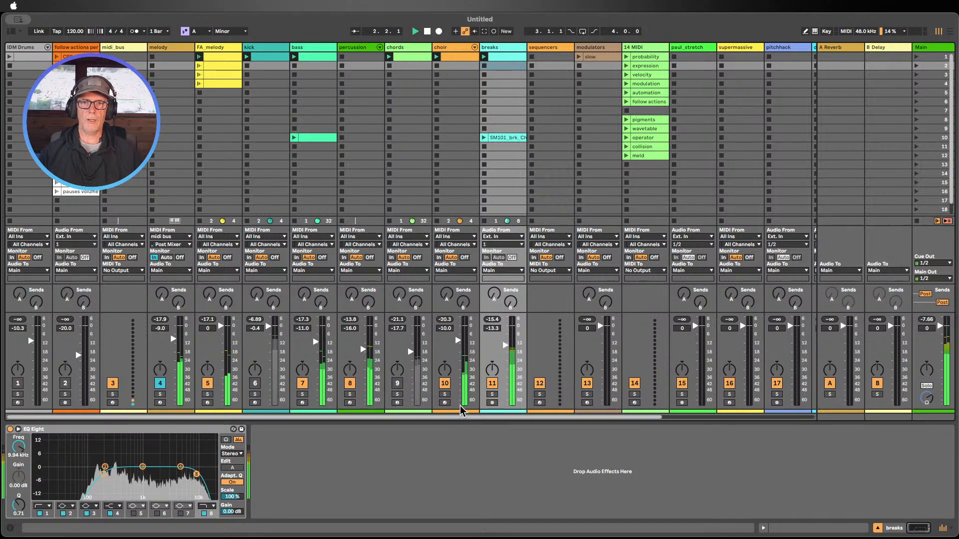
{"action": "left_click", "coordinate": [493, 384]}
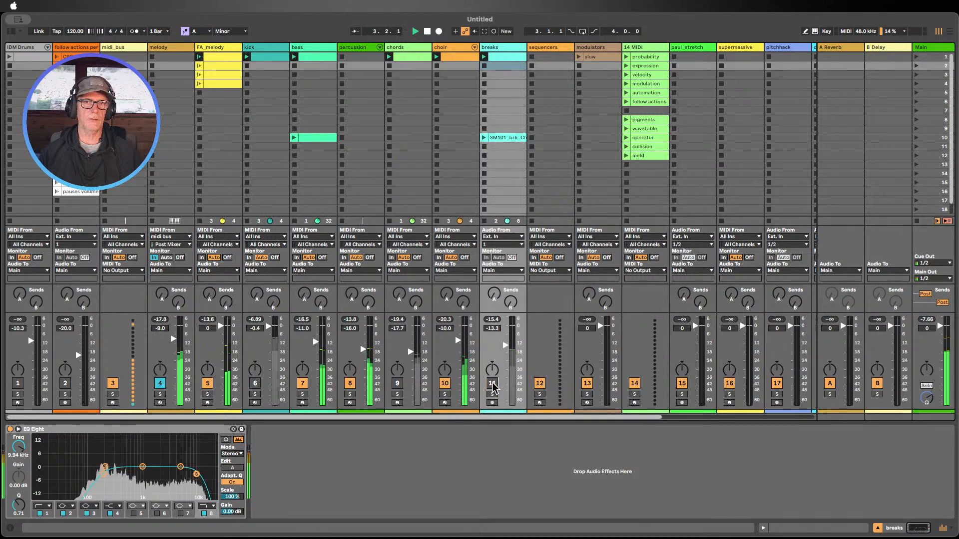
{"action": "left_click", "coordinate": [350, 383]}
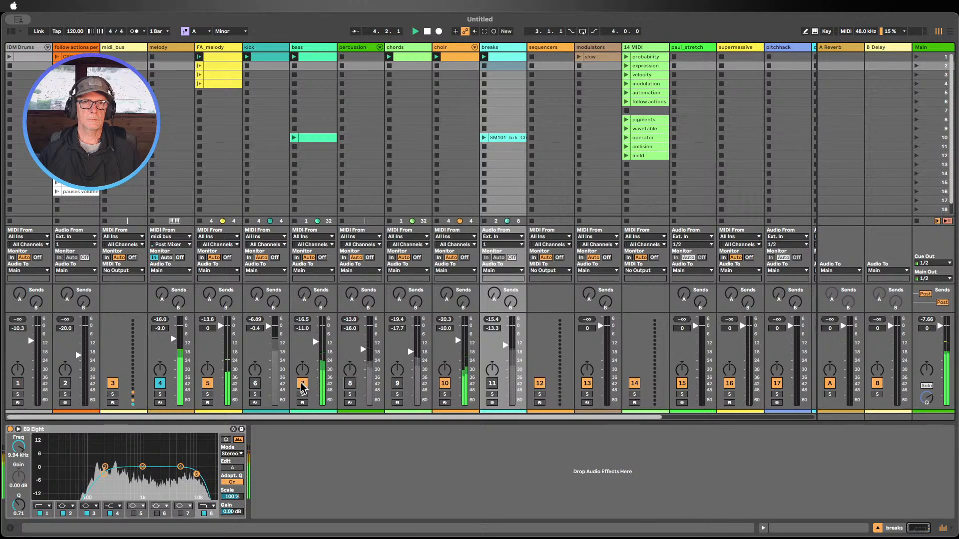
{"action": "left_click", "coordinate": [302, 384]}
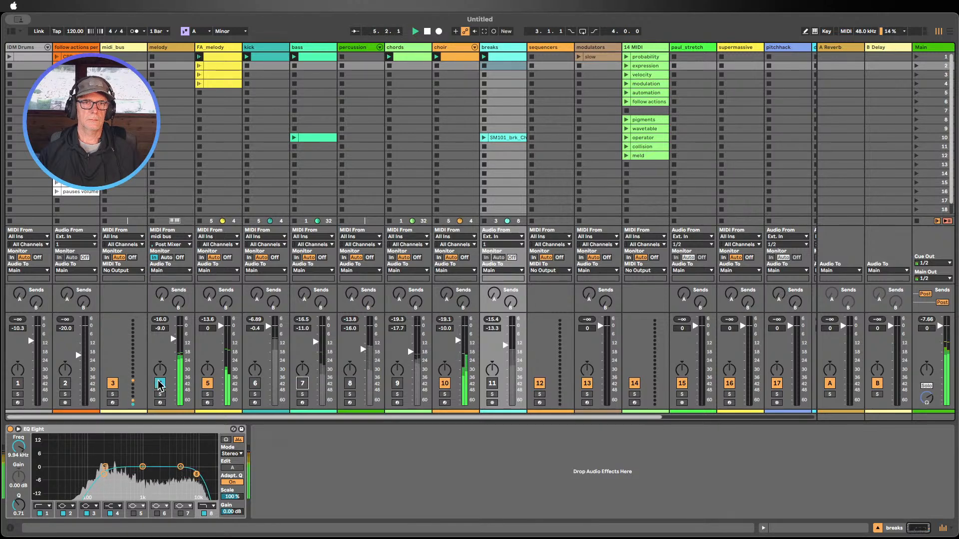
{"action": "left_click", "coordinate": [160, 383]}
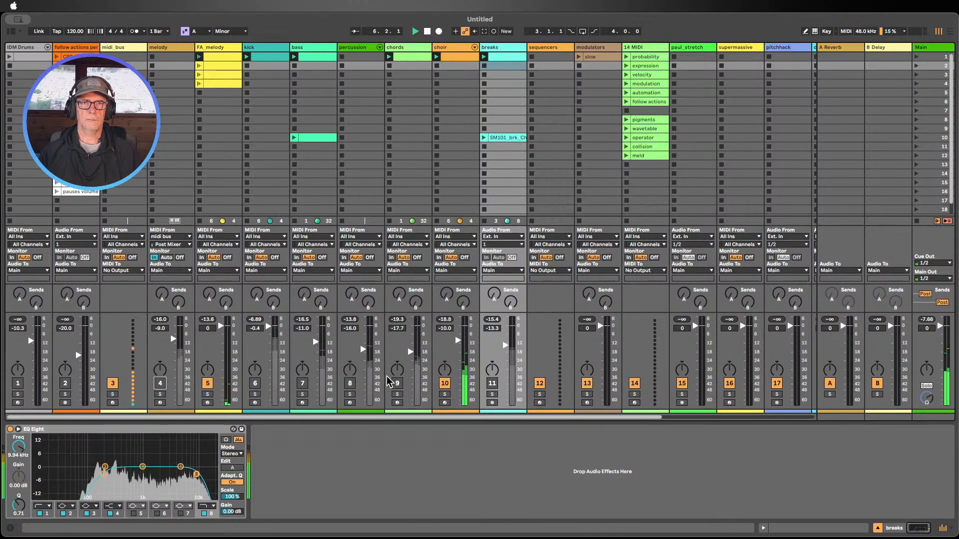
Reactivate the percussion track, expand its Spectral Resonator, and set the device's dry/wet to 75%
{"action": "left_click", "coordinate": [348, 385]}
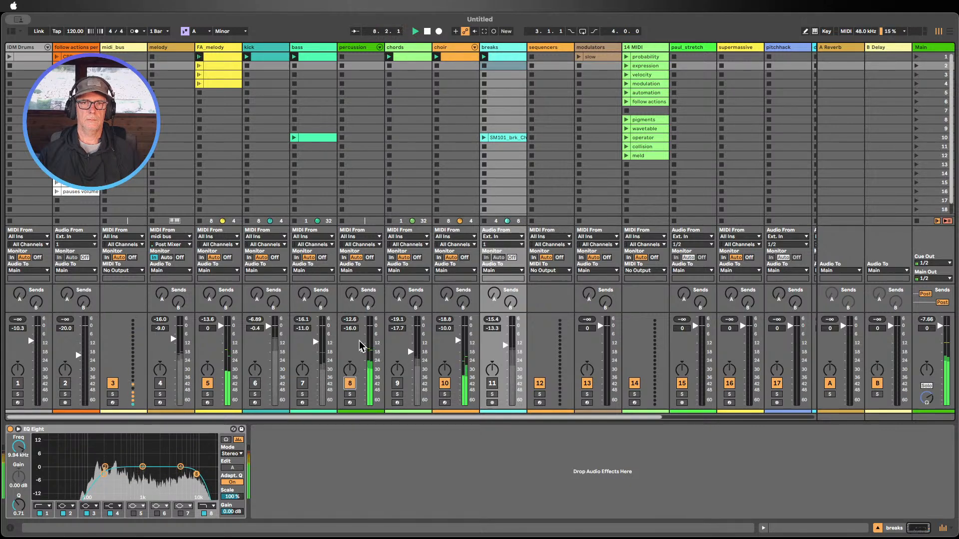
{"action": "left_click", "coordinate": [361, 47]}
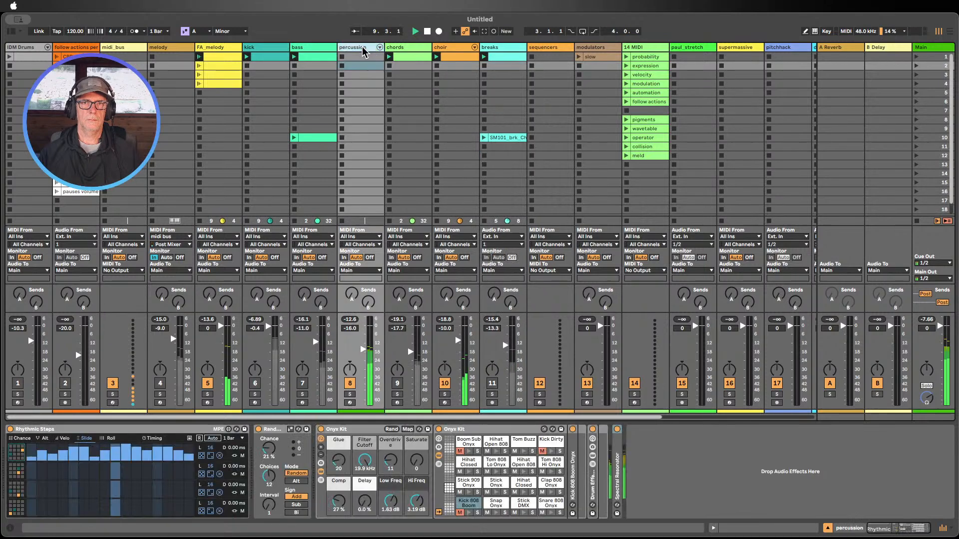
{"action": "double_click", "coordinate": [617, 483]}
{"action": "left_click_drag", "start_coordinate": [859, 512], "coordinate": [859, 505]}
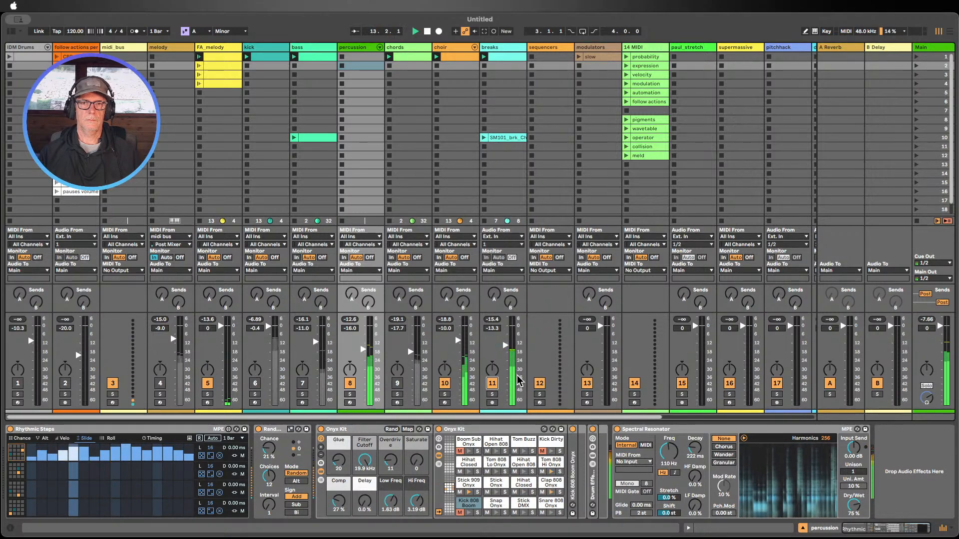
Set the breaks volume to -16.4 dB and percussion to -10.3 dB, and activate the melody track at -6.2 dB
{"action": "left_click_drag", "start_coordinate": [508, 353], "coordinate": [508, 359]}
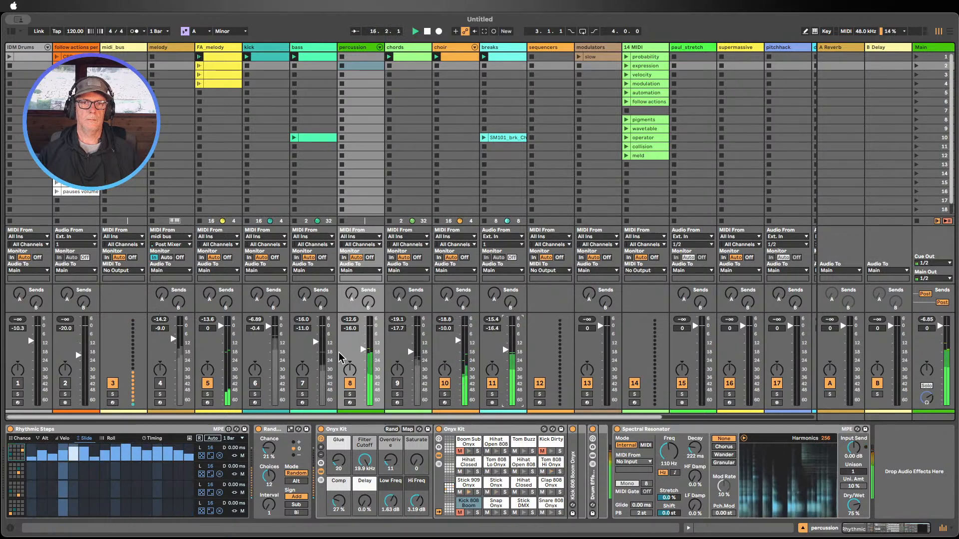
{"action": "left_click_drag", "start_coordinate": [359, 354], "coordinate": [360, 345]}
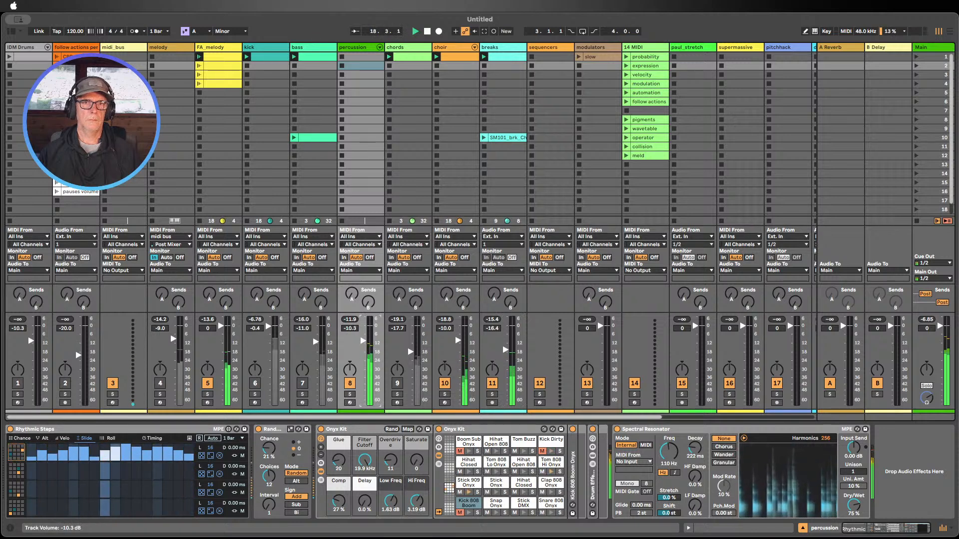
{"action": "left_click", "coordinate": [163, 383]}
{"action": "left_click_drag", "start_coordinate": [173, 338], "coordinate": [174, 335]}
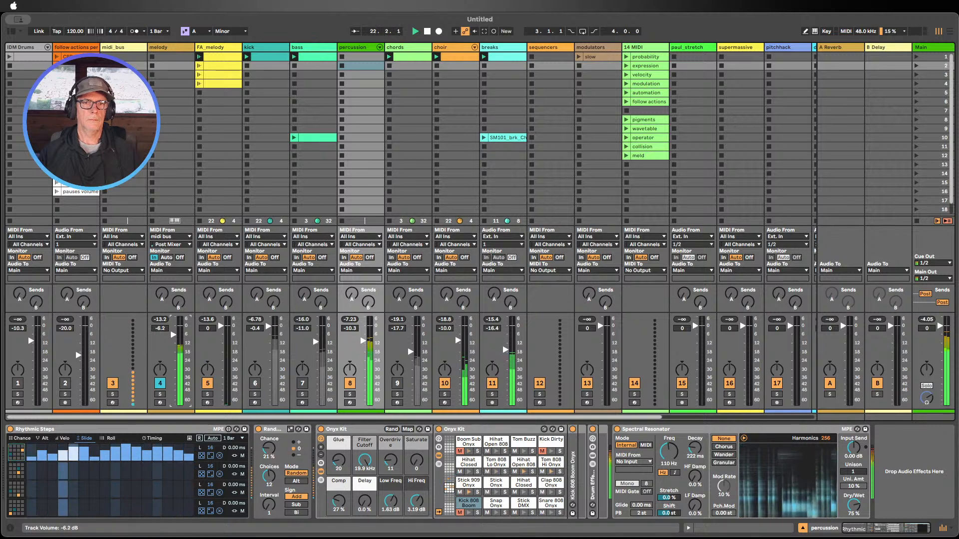
Activate the kick and bass tracks and raise the bass volume to -3 dB
{"action": "left_click", "coordinate": [253, 384]}
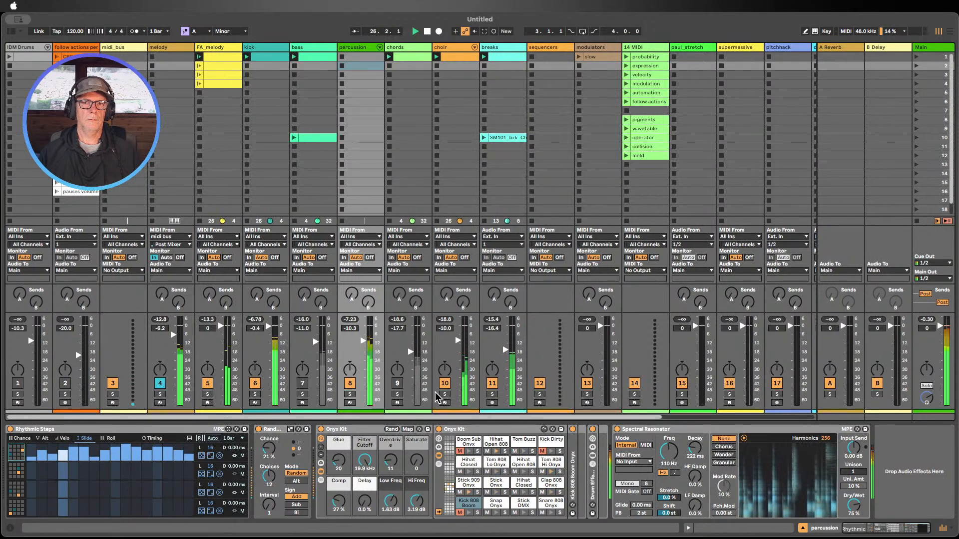
{"action": "left_click", "coordinate": [303, 384]}
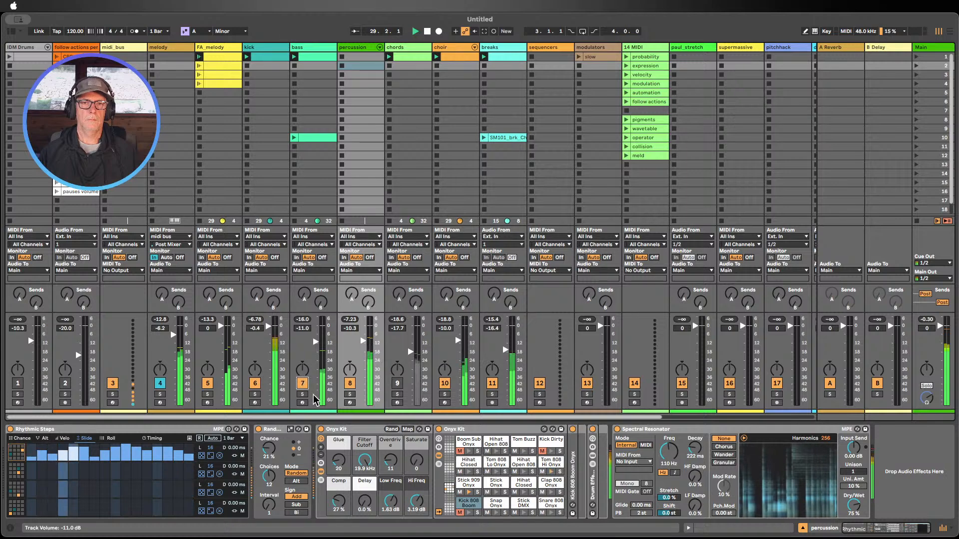
{"action": "left_click_drag", "start_coordinate": [316, 343], "coordinate": [315, 330]}
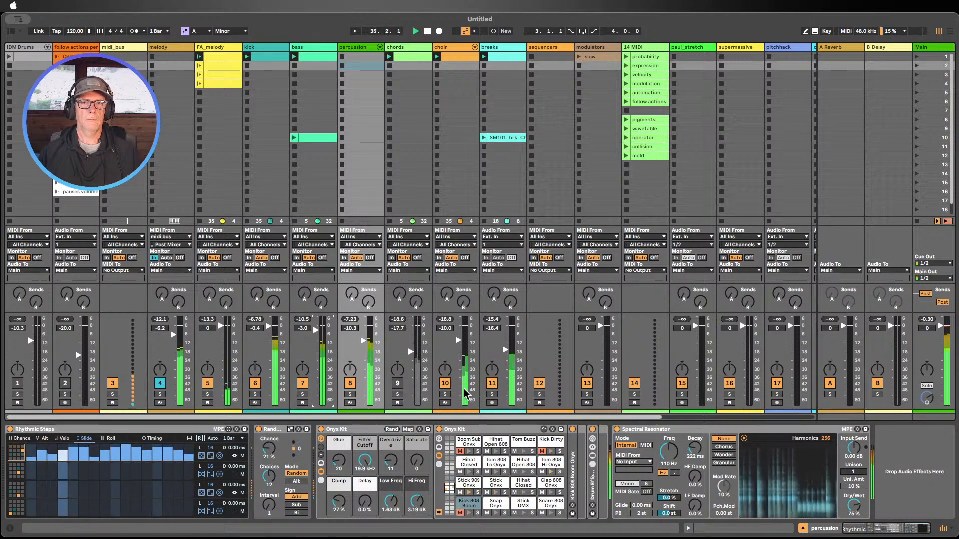
Mute the choir and bring in the chords track at -13.7 dB
{"action": "left_click", "coordinate": [445, 383]}
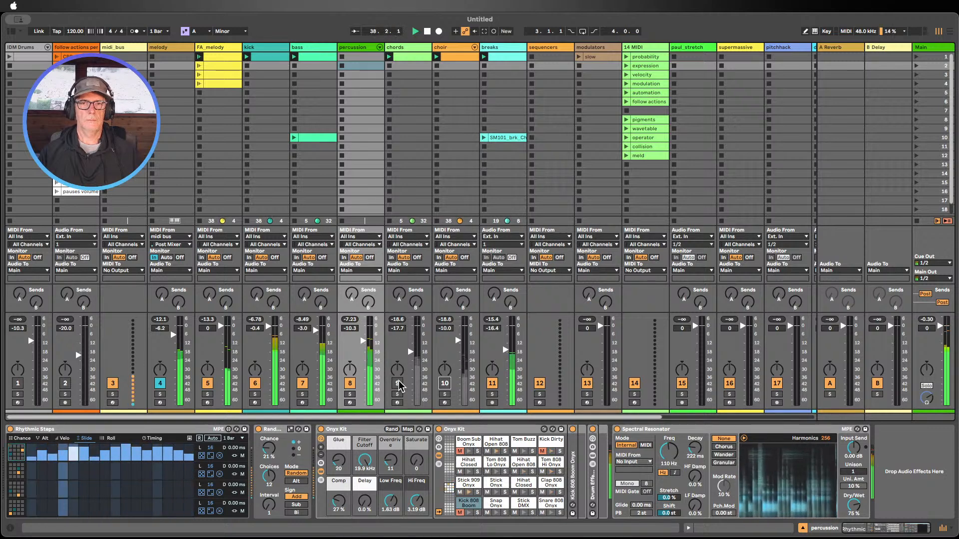
{"action": "left_click", "coordinate": [398, 383]}
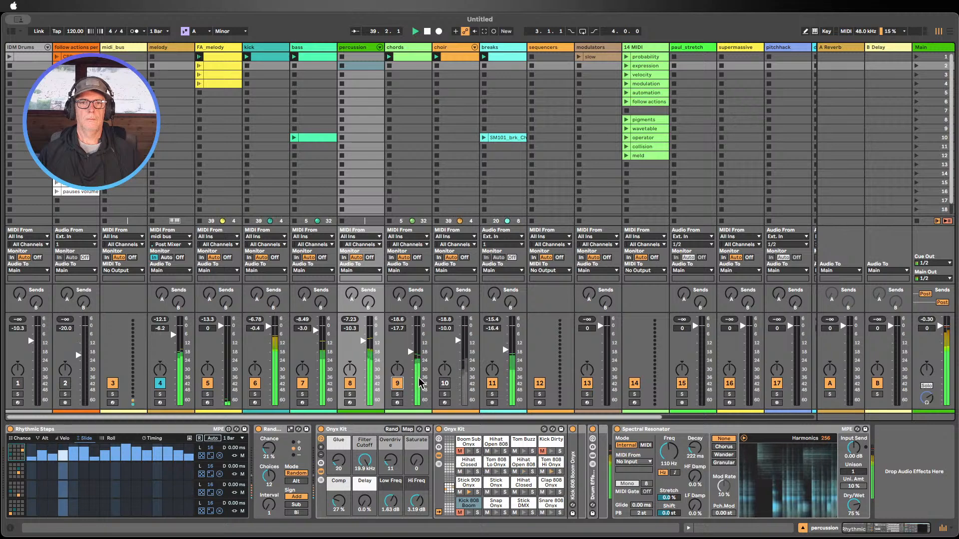
{"action": "left_click_drag", "start_coordinate": [414, 355], "coordinate": [413, 349]}
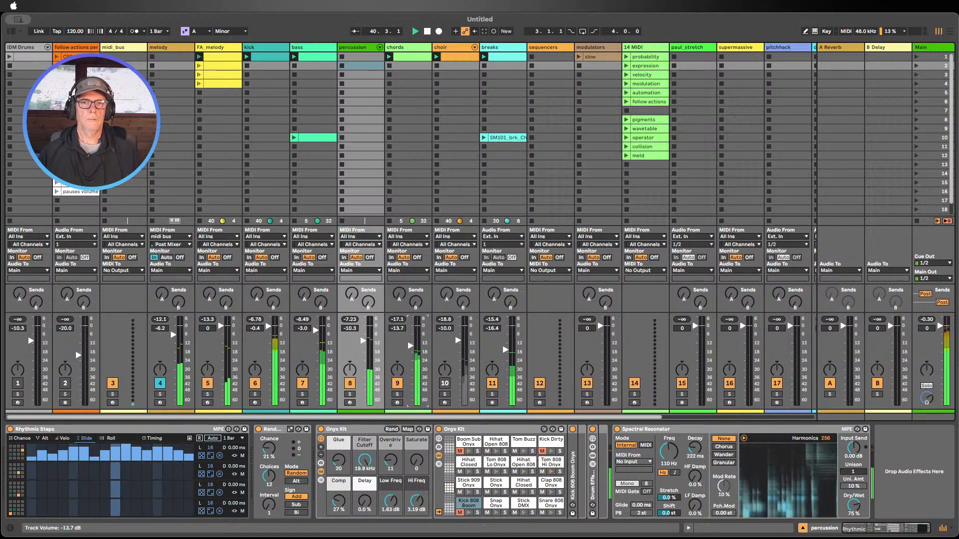
Mute the kick, FA_melody, bass and breaks tracks one after another
{"action": "left_click", "coordinate": [255, 383]}
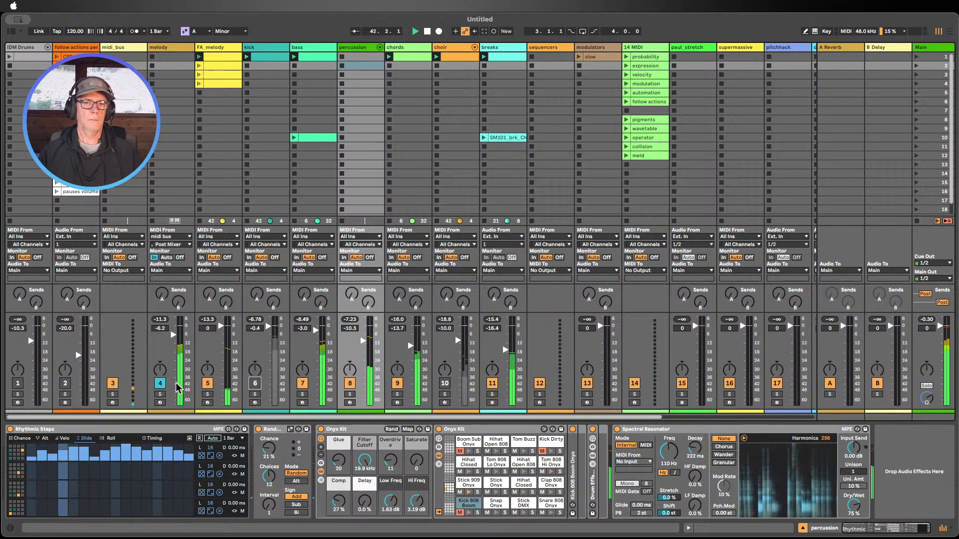
{"action": "left_click", "coordinate": [207, 383]}
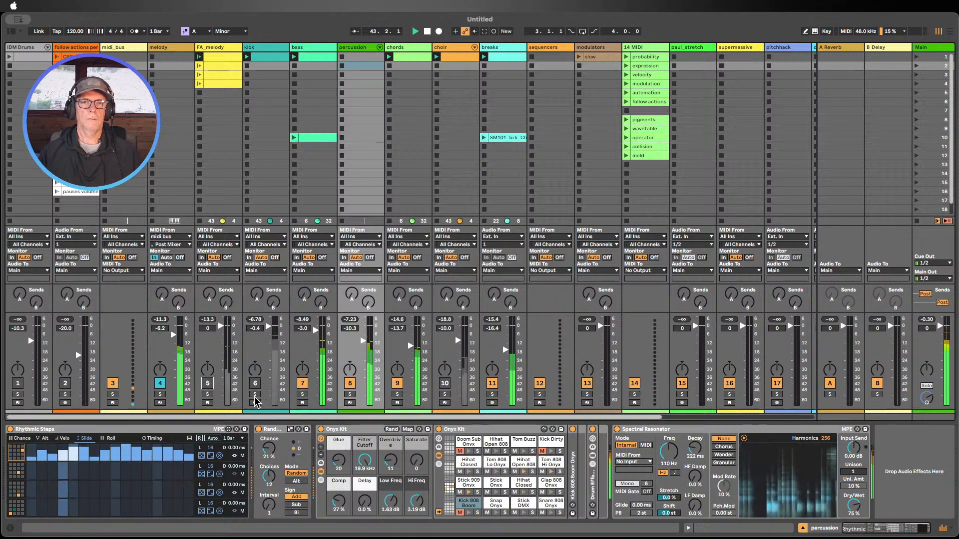
{"action": "left_click", "coordinate": [302, 383]}
{"action": "left_click", "coordinate": [492, 383]}
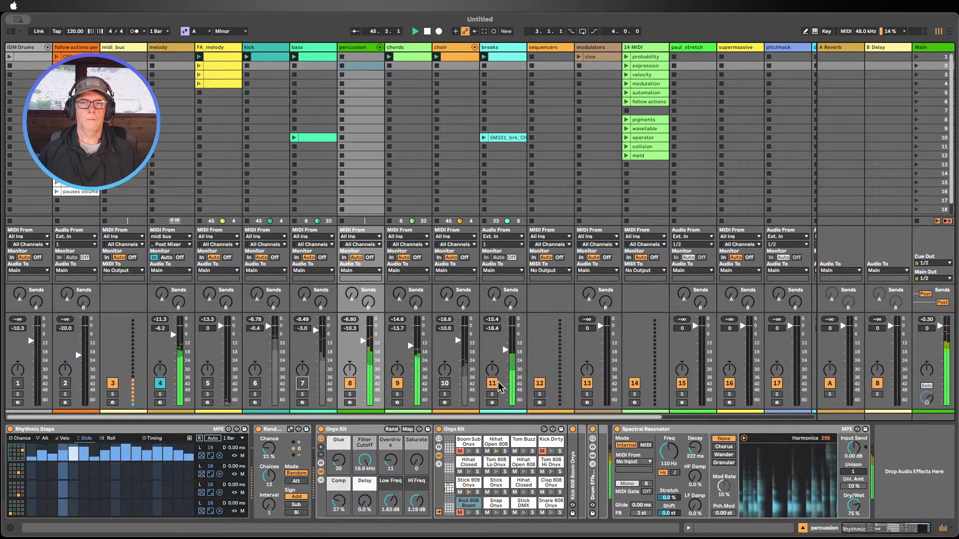
Reactivate the choir at -5.2 dB, bring FA_melody in briefly before muting it again, and reactivate the kick
{"action": "left_click", "coordinate": [444, 383]}
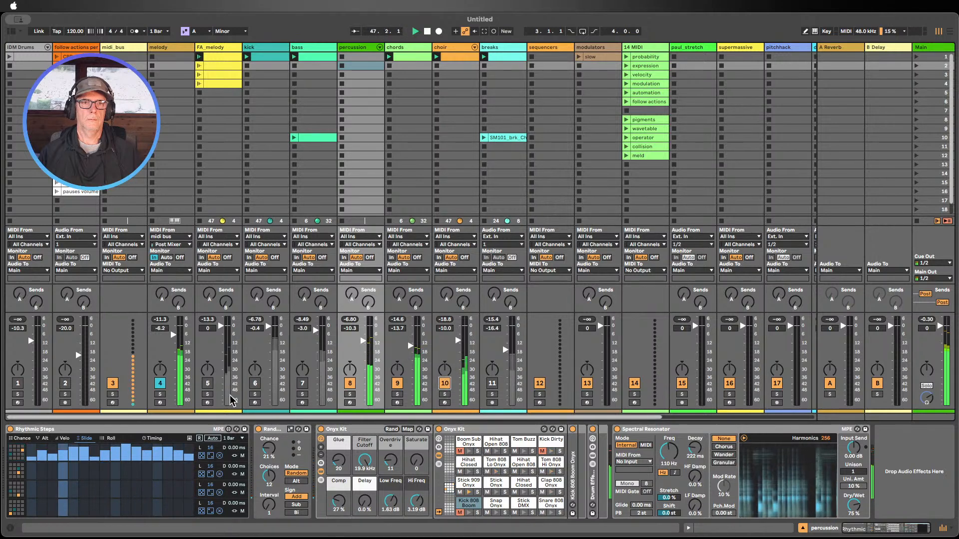
{"action": "left_click", "coordinate": [208, 383]}
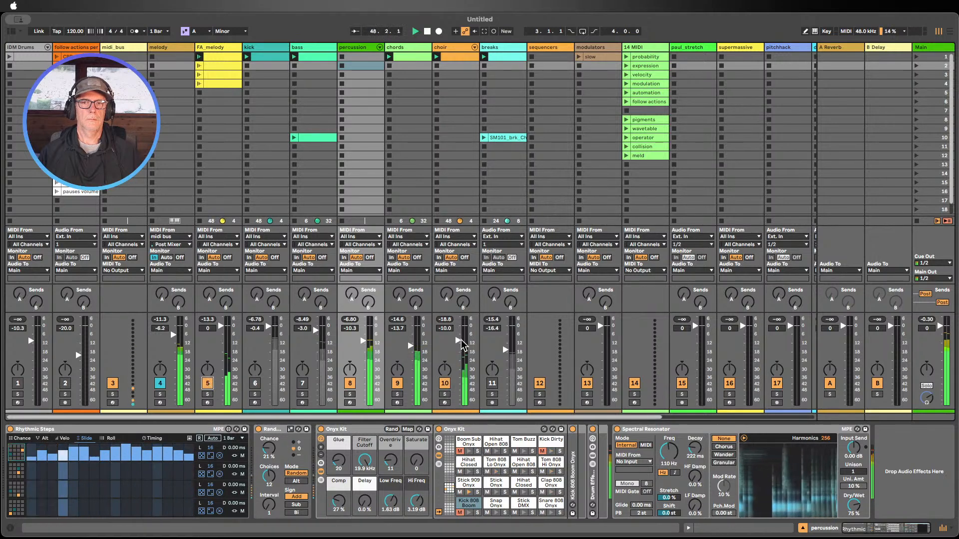
{"action": "left_click_drag", "start_coordinate": [458, 339], "coordinate": [458, 332]}
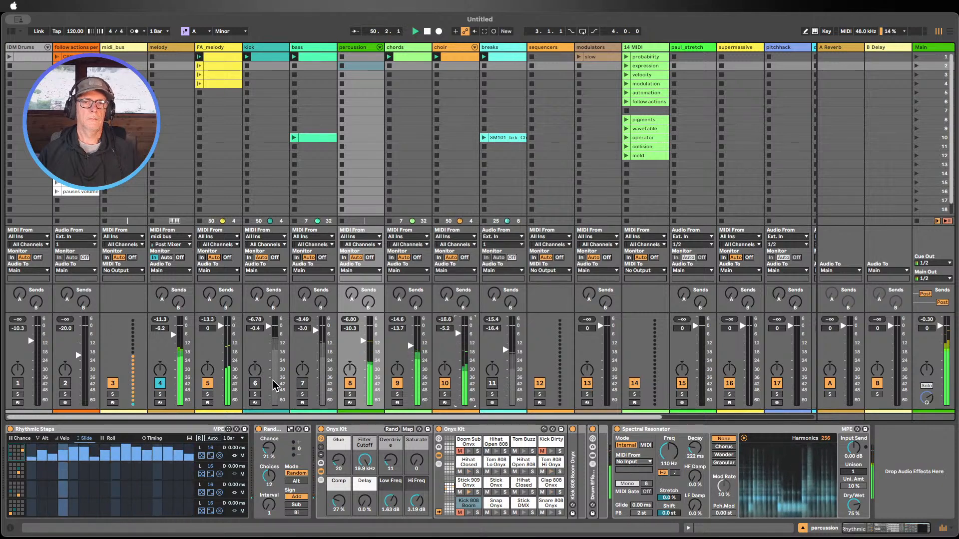
{"action": "left_click", "coordinate": [208, 385]}
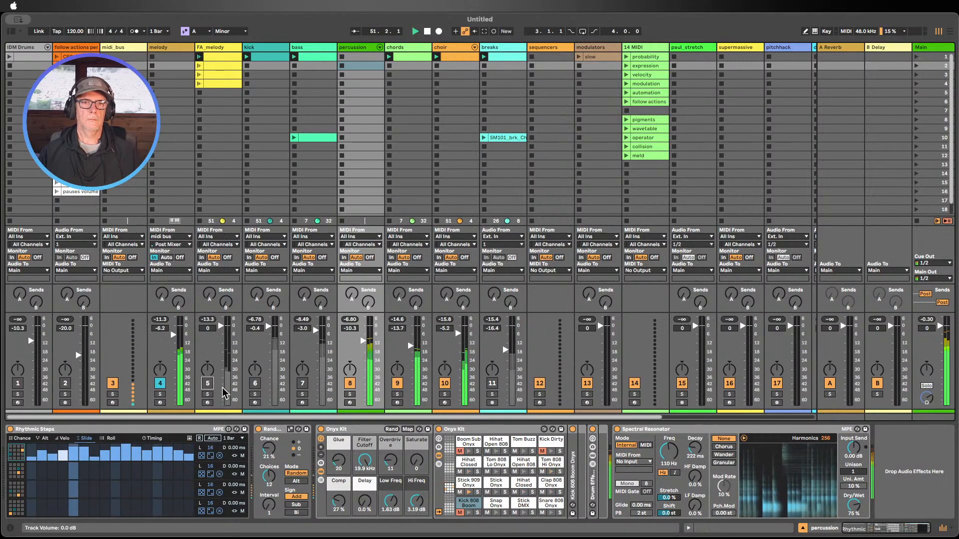
{"action": "left_click", "coordinate": [255, 384]}
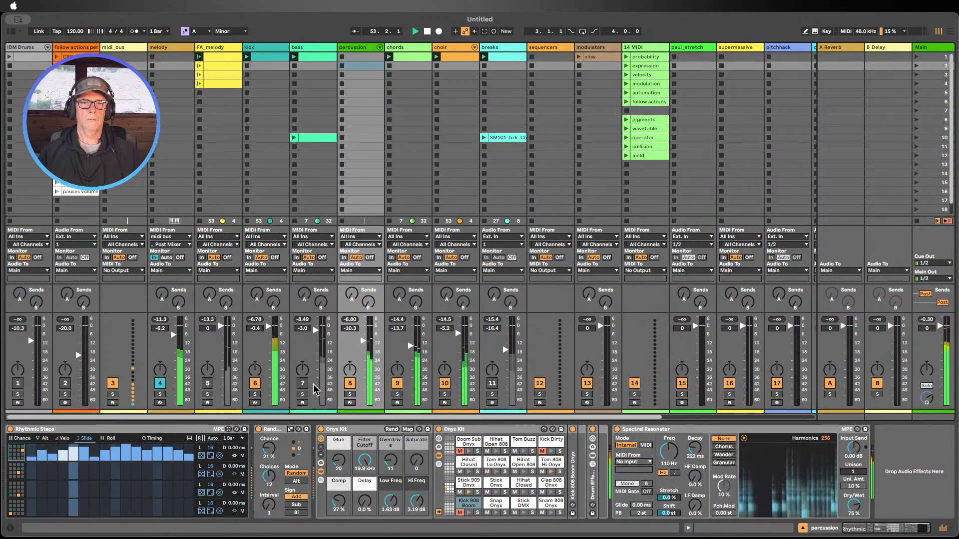
Lower the chords track's Wavetable filter frequency to 79.1 Hz and bring the breaks back in at -16 dB
{"action": "left_click", "coordinate": [406, 380]}
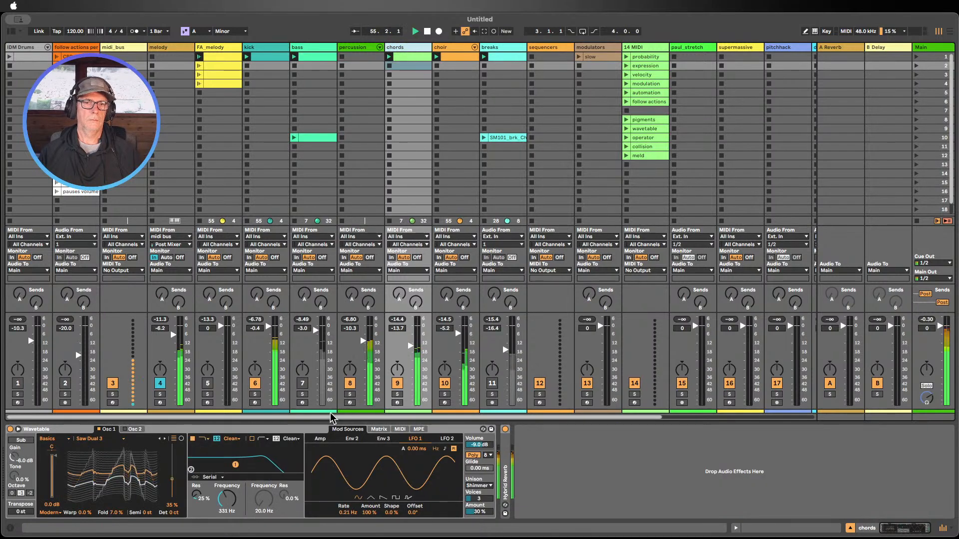
{"action": "left_click_drag", "start_coordinate": [237, 503], "coordinate": [237, 521]}
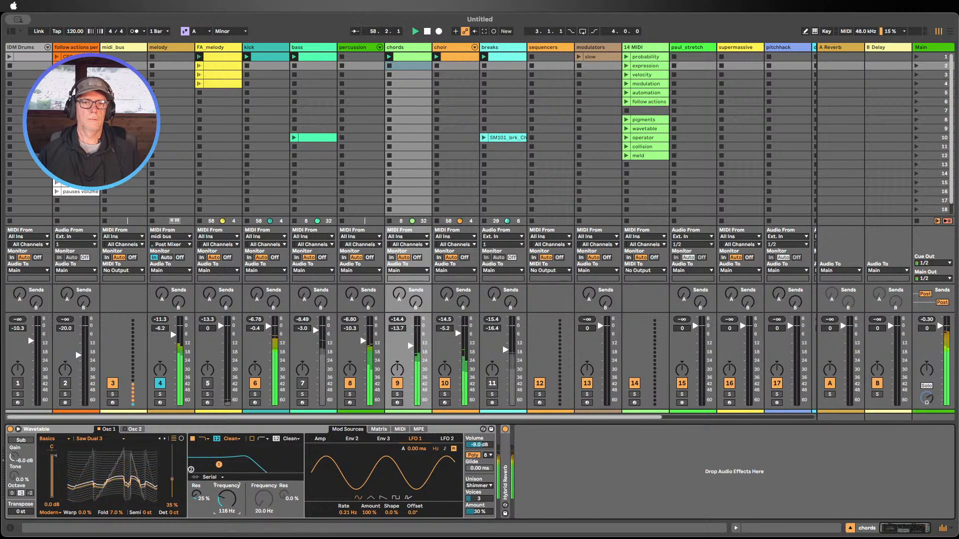
{"action": "left_click_drag", "start_coordinate": [237, 521], "coordinate": [228, 496]}
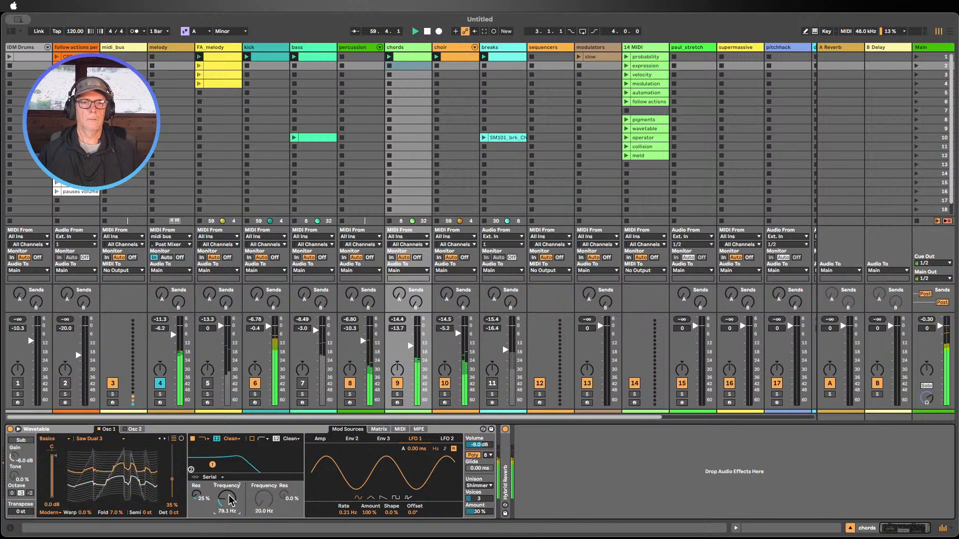
{"action": "left_click", "coordinate": [493, 384]}
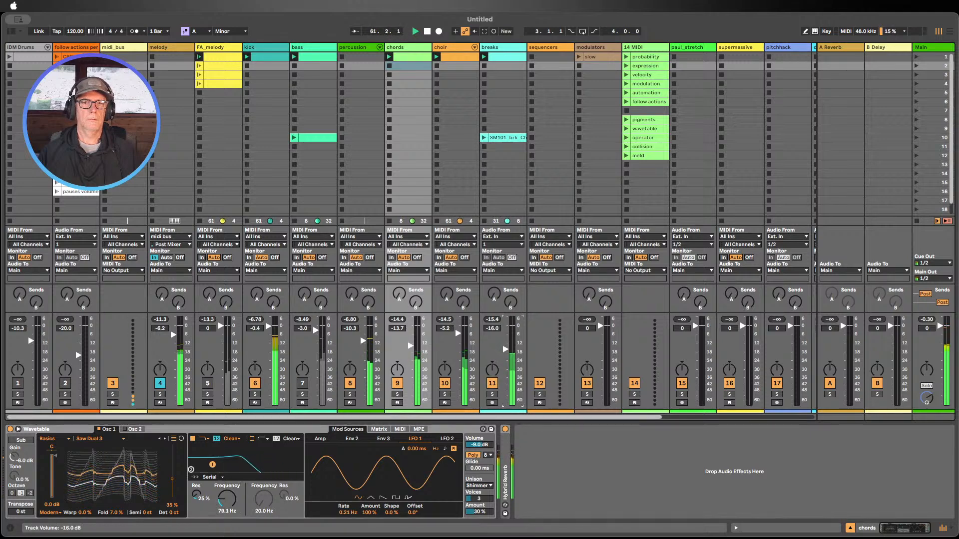
Set the chords Wavetable oscillator's fold to 0% and its filter frequency to 171 Hz
{"action": "left_click_drag", "start_coordinate": [120, 517], "coordinate": [116, 510]}
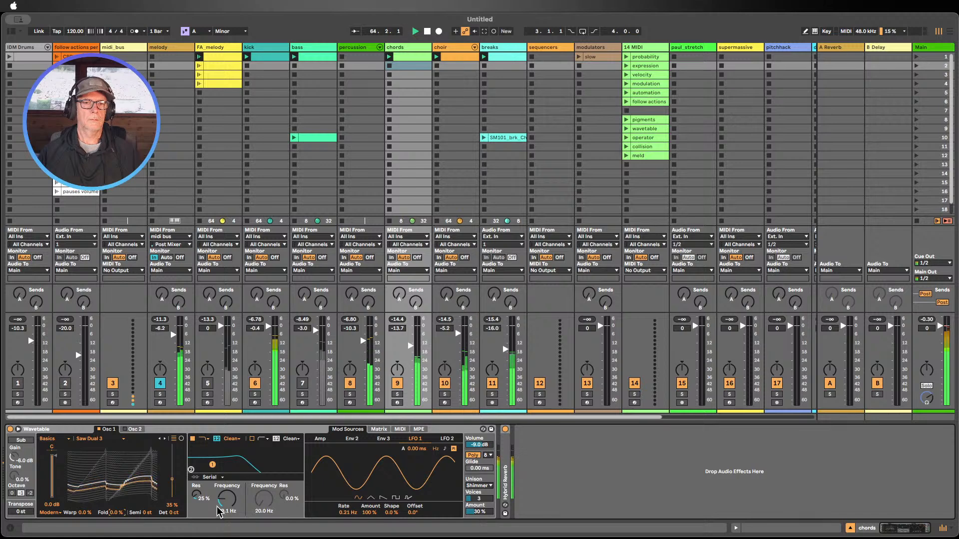
{"action": "mouse_move", "coordinate": [227, 499]}
{"action": "left_mouse_down"}
{"action": "mouse_move", "coordinate": [227, 465]}
{"action": "mouse_move", "coordinate": [227, 485]}
{"action": "left_mouse_up"}
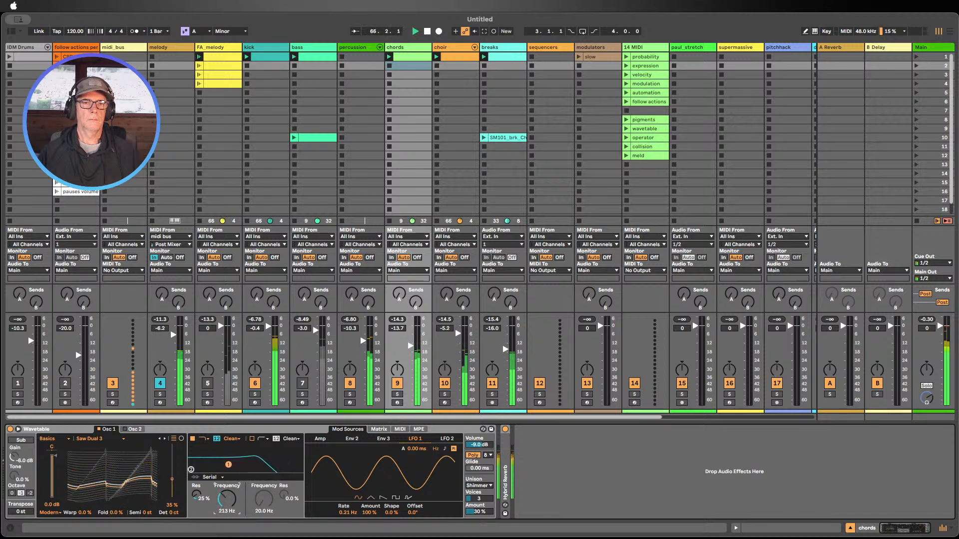
{"action": "left_click_drag", "start_coordinate": [227, 484], "coordinate": [227, 489]}
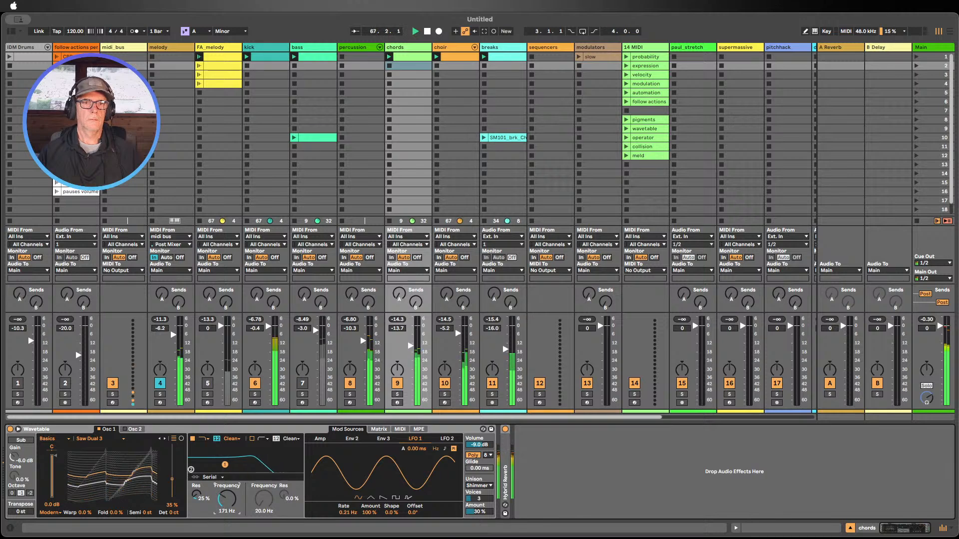
On the melody track's Meld, set filter A to 843 Hz, amp release to 201 ms, engine A amount to 52.4 and engine B shape to 62.7
{"action": "left_click", "coordinate": [173, 47]}
{"action": "mouse_move", "coordinate": [350, 455]}
{"action": "left_mouse_down"}
{"action": "mouse_move", "coordinate": [350, 416]}
{"action": "mouse_move", "coordinate": [349, 447]}
{"action": "left_mouse_up"}
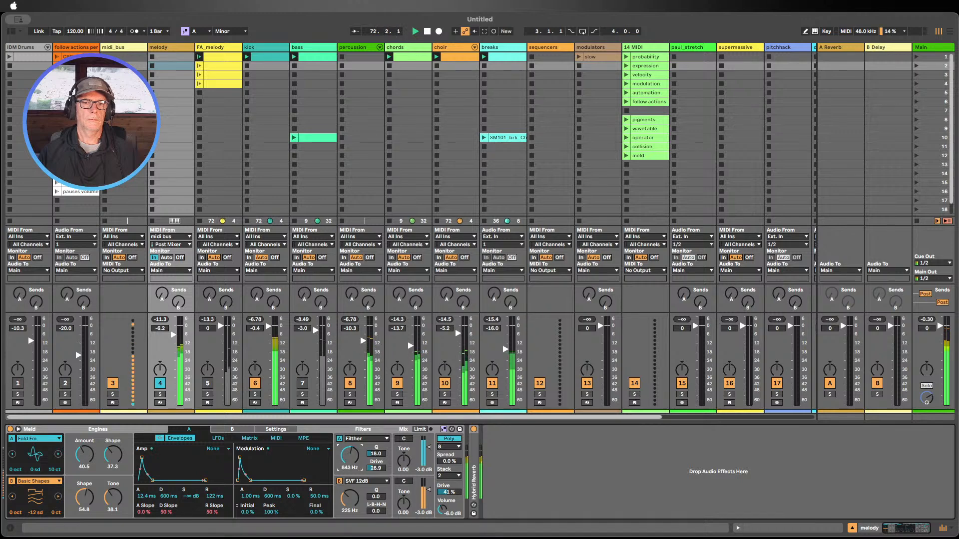
{"action": "left_click_drag", "start_coordinate": [187, 498], "coordinate": [212, 499]}
{"action": "left_click_drag", "start_coordinate": [84, 455], "coordinate": [85, 494]}
Set Meld's engine B filter frequency to 162 Hz and its transposition to 7 semitones
{"action": "mouse_move", "coordinate": [348, 501]}
{"action": "left_mouse_down"}
{"action": "mouse_move", "coordinate": [349, 459]}
{"action": "mouse_move", "coordinate": [348, 505]}
{"action": "left_mouse_up"}
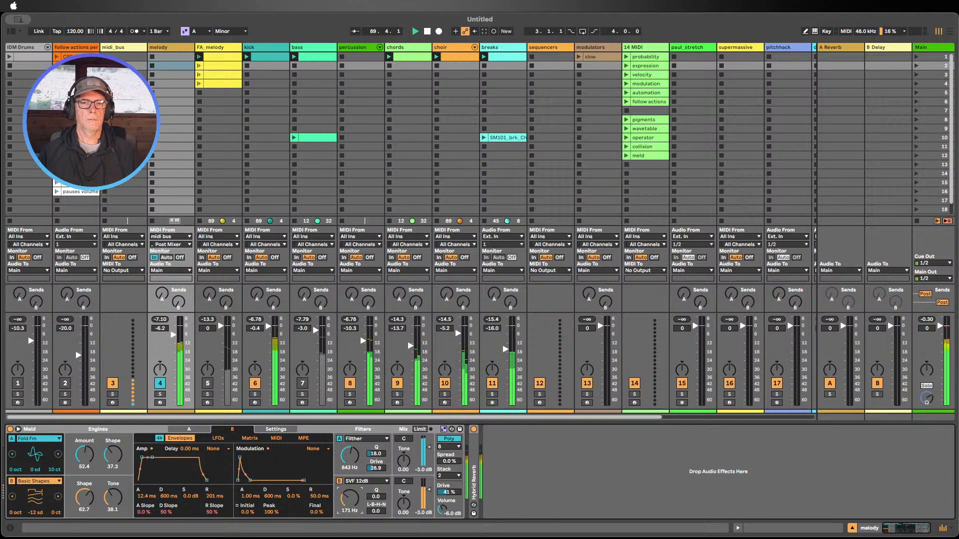
{"action": "left_click", "coordinate": [34, 513]}
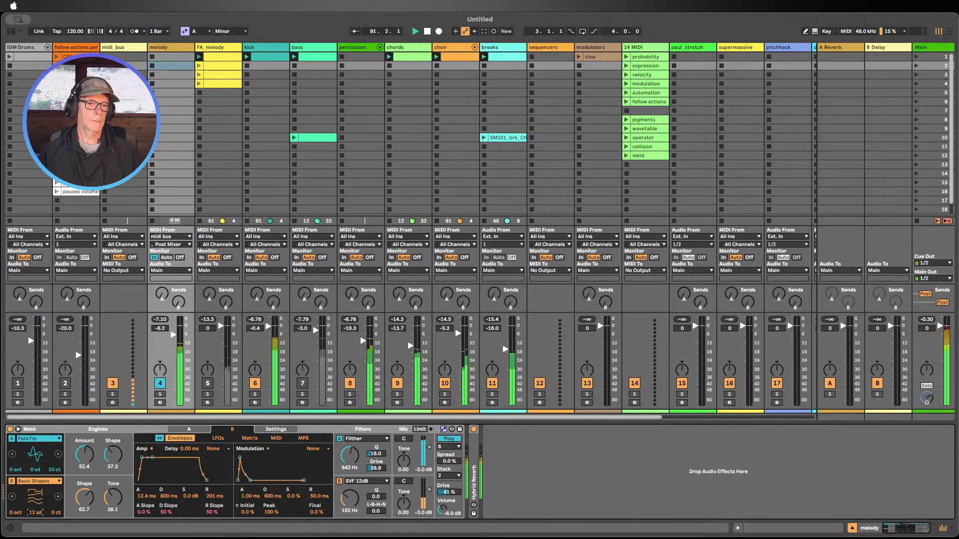
{"action": "left_click_drag", "start_coordinate": [34, 512], "coordinate": [34, 519]}
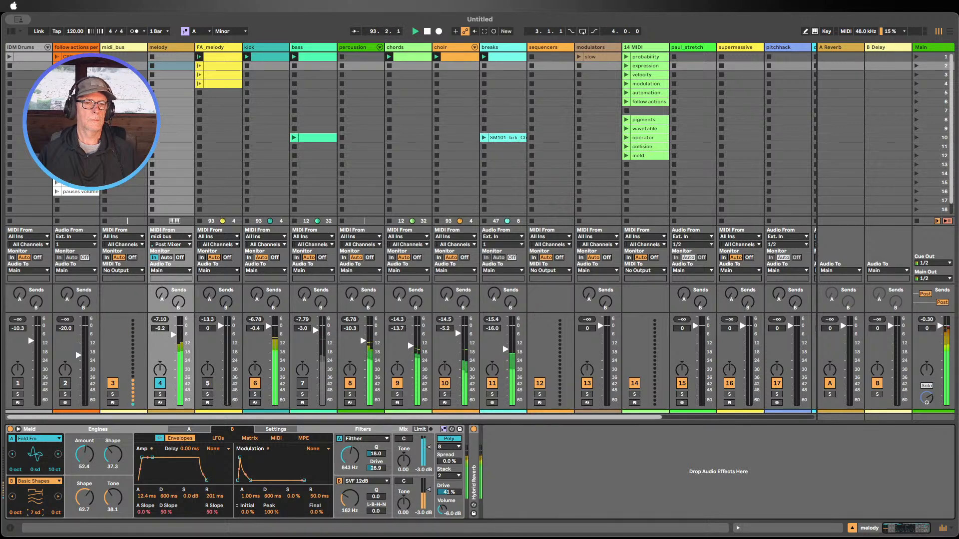
Bring FA_melody and the bass back in and mute the chords track
{"action": "left_click", "coordinate": [208, 383]}
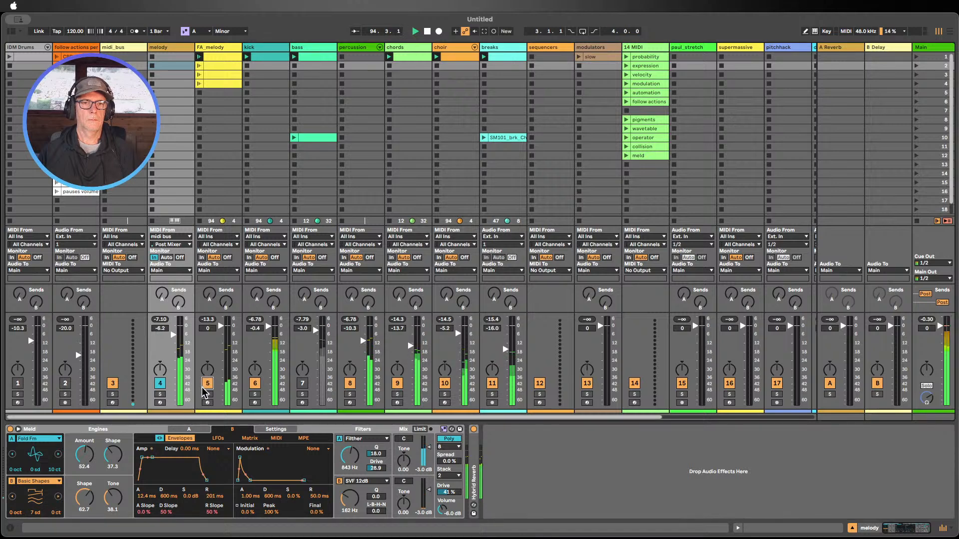
{"action": "left_click", "coordinate": [398, 383]}
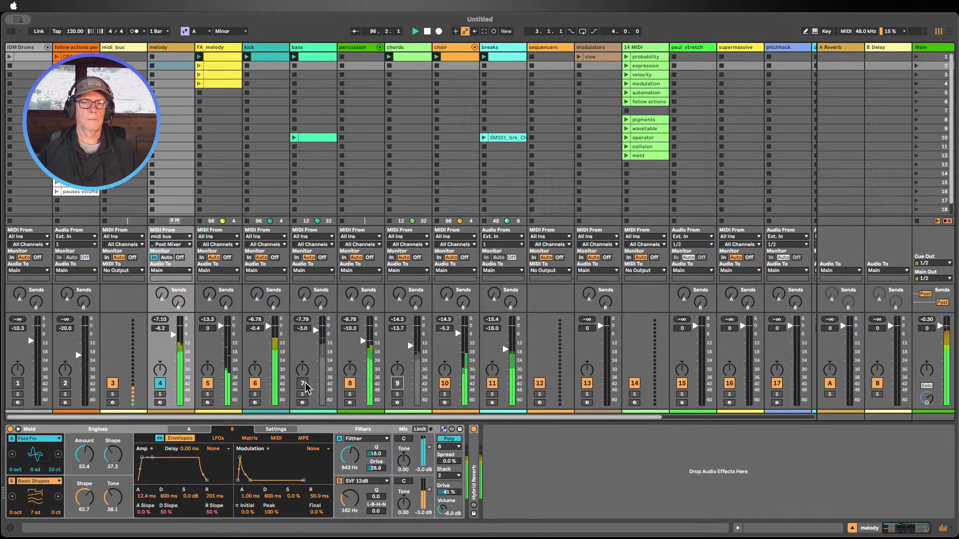
{"action": "left_click", "coordinate": [303, 384]}
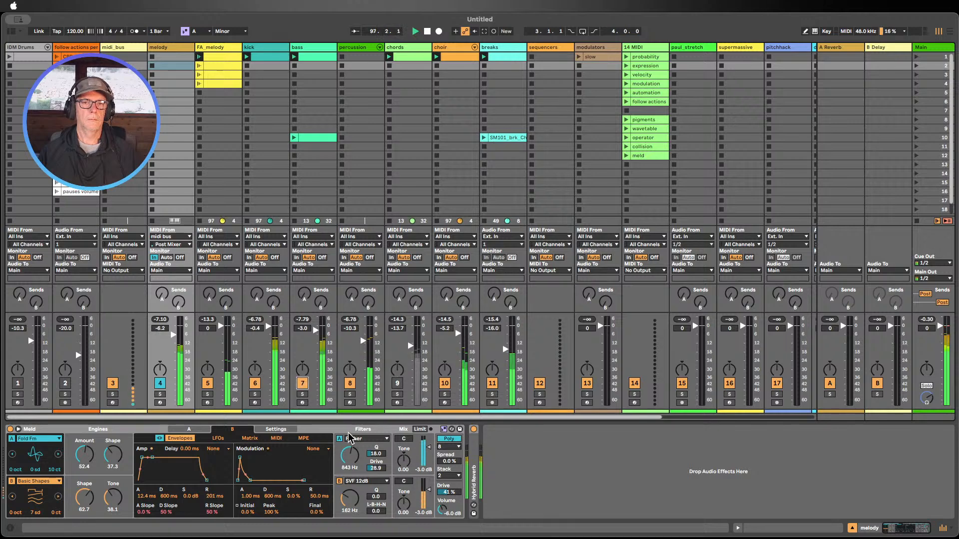
Mute the breaks and sweep the melody's Meld filters, ending with filter A at 181 Hz and filter B at 2.40 kHz
{"action": "left_click_drag", "start_coordinate": [351, 457], "coordinate": [350, 429]}
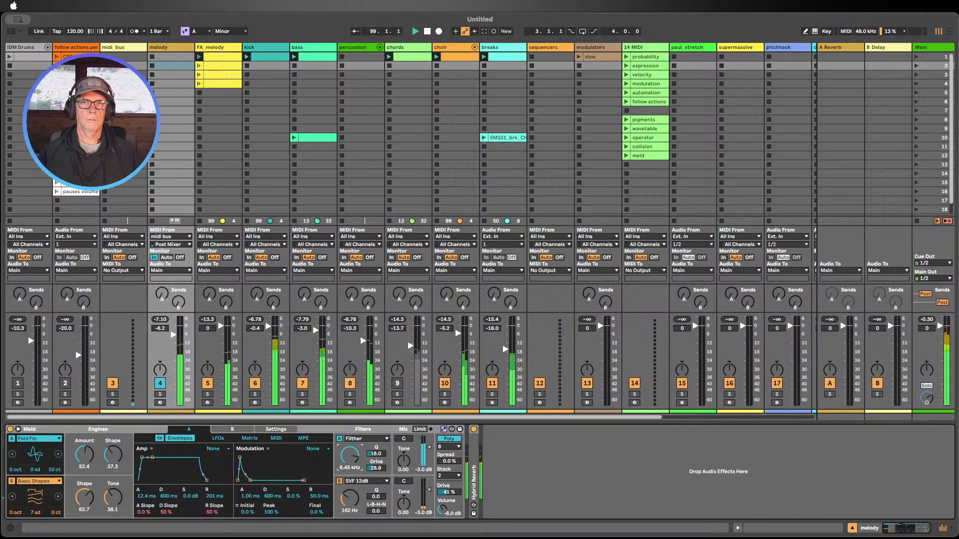
{"action": "left_click", "coordinate": [492, 383]}
{"action": "mouse_move", "coordinate": [352, 472]}
{"action": "left_mouse_down"}
{"action": "mouse_move", "coordinate": [350, 491]}
{"action": "mouse_move", "coordinate": [350, 472]}
{"action": "left_mouse_up"}
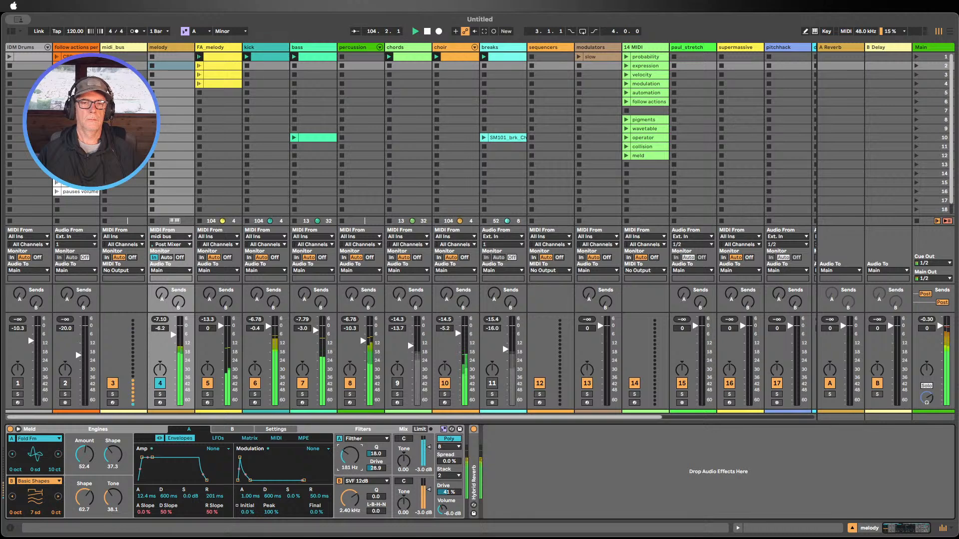
Set the bass Wavetable's filter to 1.92 kHz and amp envelope to 365 ms decay and -13 dB sustain, then stop playback
{"action": "left_click", "coordinate": [315, 48]}
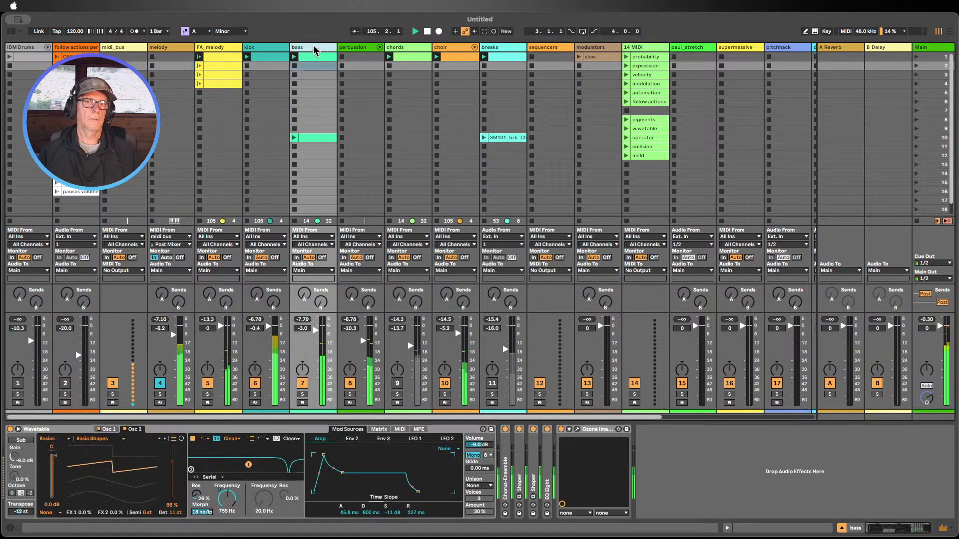
{"action": "mouse_move", "coordinate": [228, 501]}
{"action": "left_mouse_down"}
{"action": "mouse_move", "coordinate": [228, 480]}
{"action": "mouse_move", "coordinate": [228, 514]}
{"action": "mouse_move", "coordinate": [228, 500]}
{"action": "left_mouse_up"}
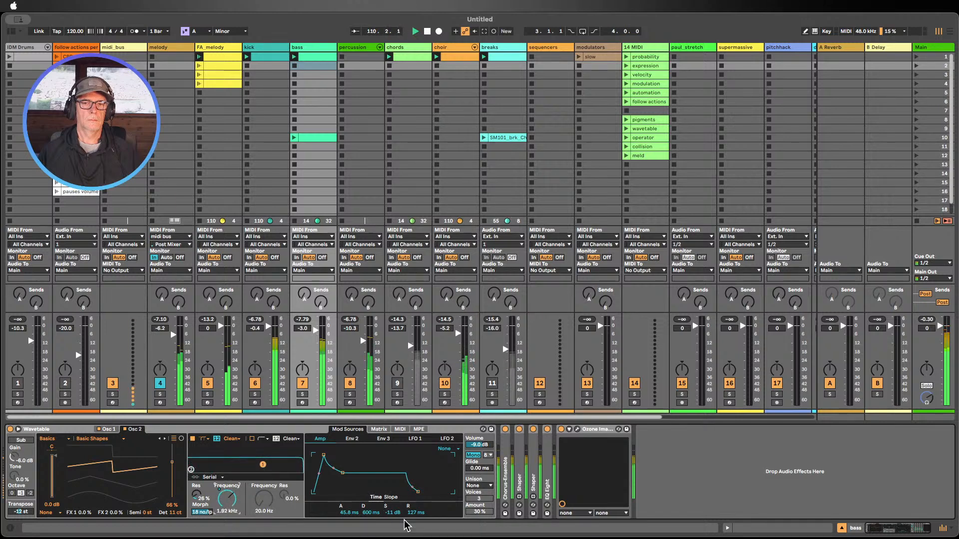
{"action": "mouse_move", "coordinate": [392, 513]}
{"action": "left_mouse_down"}
{"action": "mouse_move", "coordinate": [392, 527]}
{"action": "mouse_move", "coordinate": [371, 526]}
{"action": "mouse_move", "coordinate": [371, 498]}
{"action": "mouse_move", "coordinate": [390, 507]}
{"action": "mouse_move", "coordinate": [390, 483]}
{"action": "mouse_move", "coordinate": [390, 496]}
{"action": "left_mouse_up"}
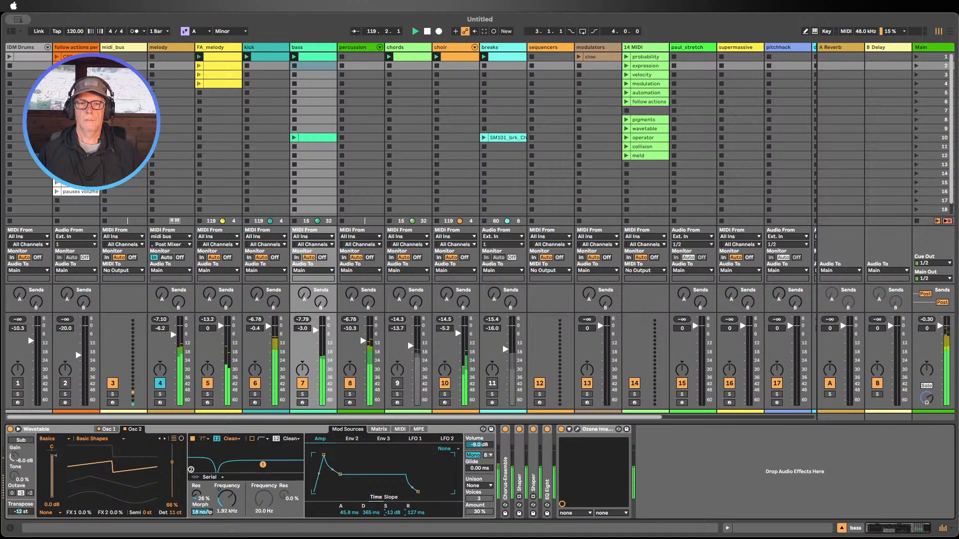
{"action": "left_click", "coordinate": [427, 32]}
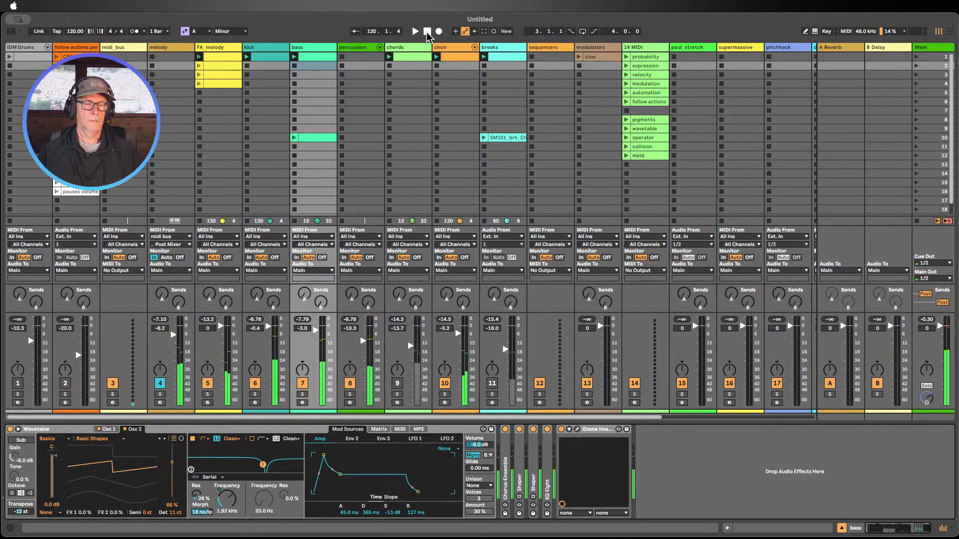